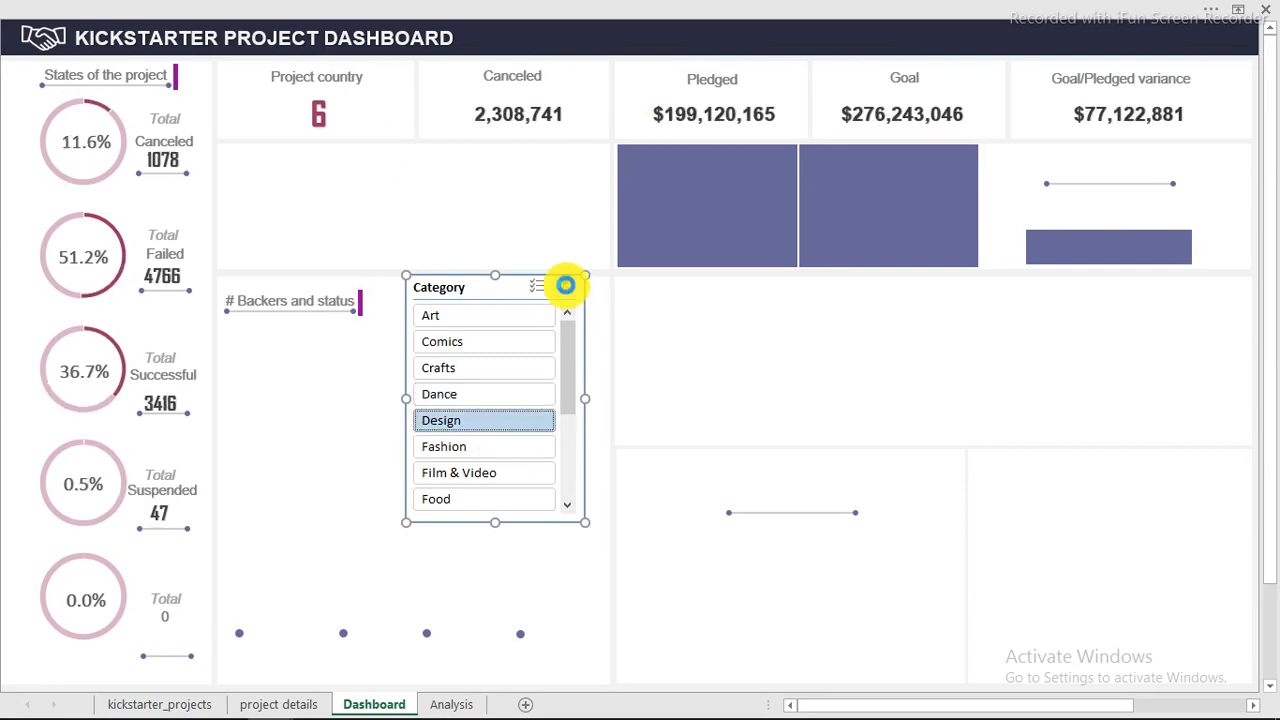
Clear the Category slicer's filter and delete the slicer from the dashboard
{"action": "left_click", "coordinate": [565, 286]}
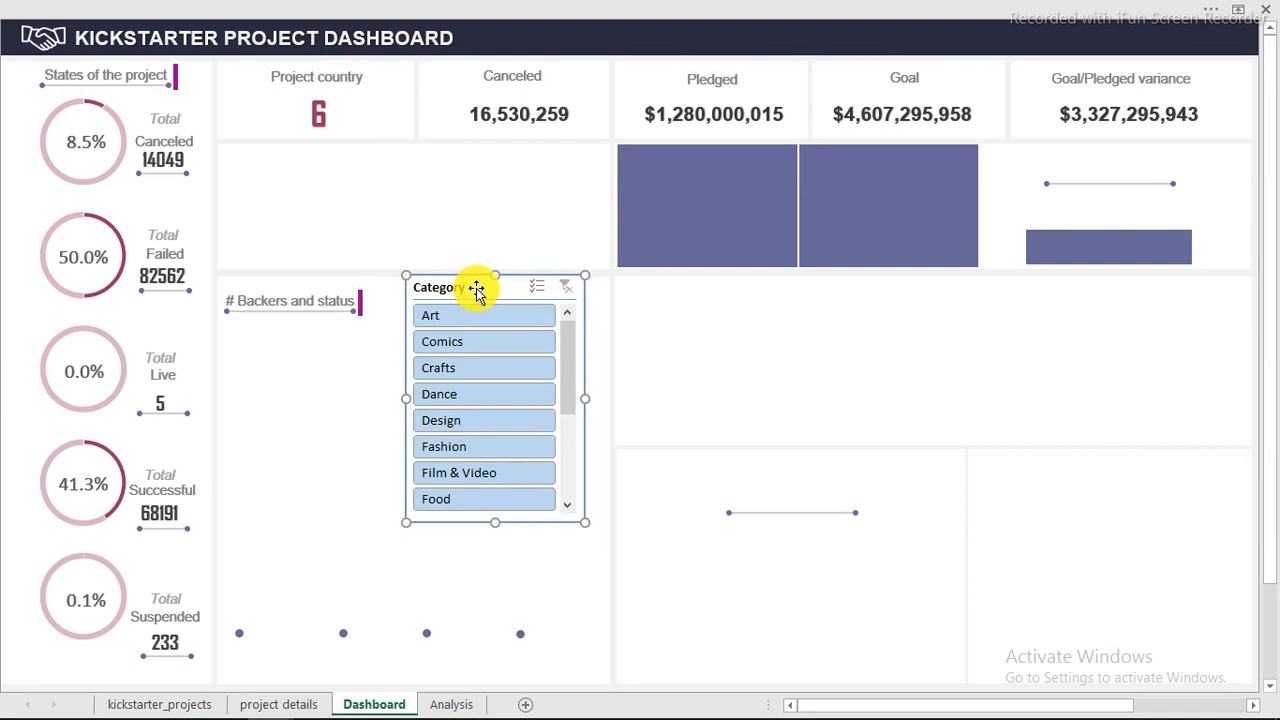
{"action": "key", "text": "Delete"}
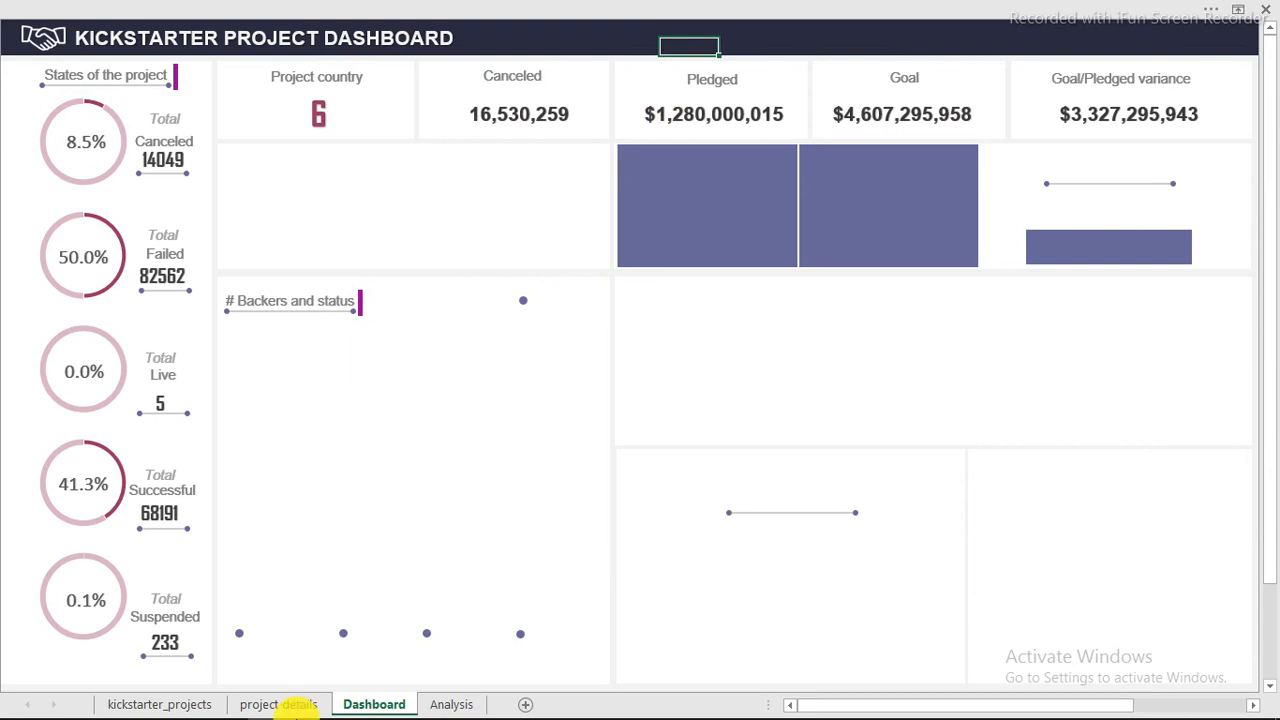
Switch to the kickstarter_projects workbook and set its Died line year chart to Live, Successful and finally Failed projects
{"action": "mouse_move", "coordinate": [281, 708]}
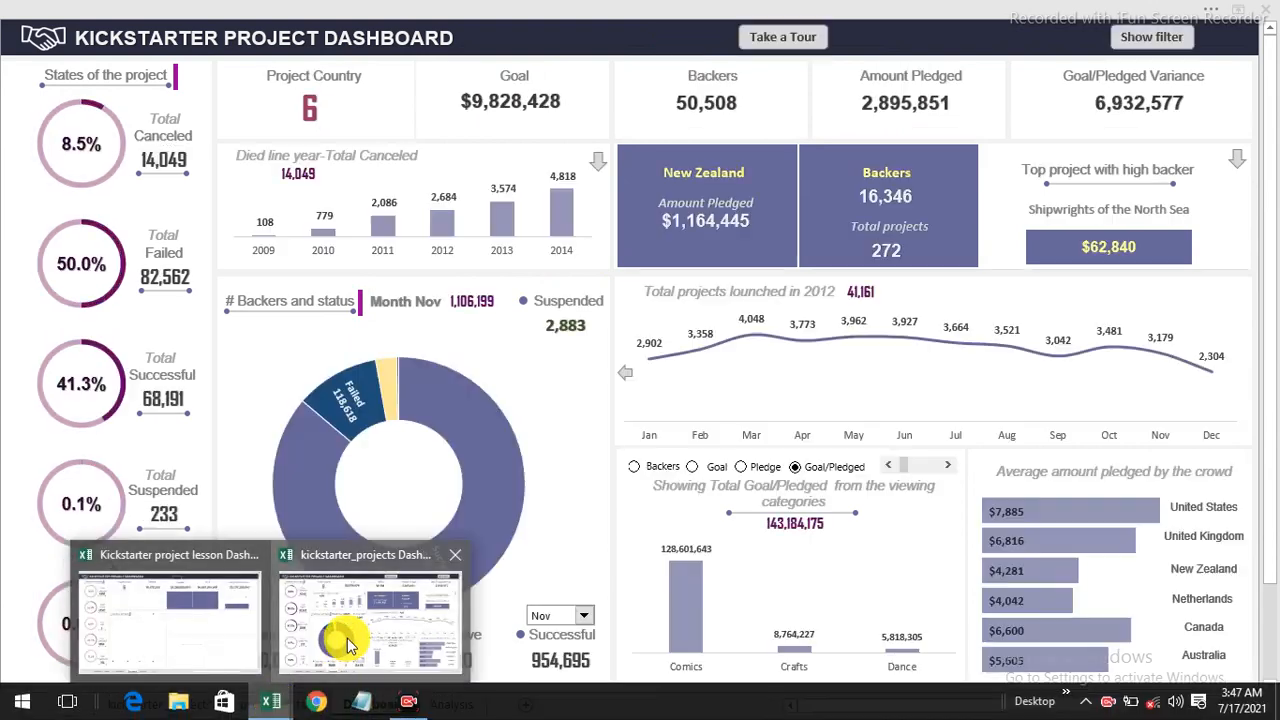
{"action": "left_click", "coordinate": [347, 638]}
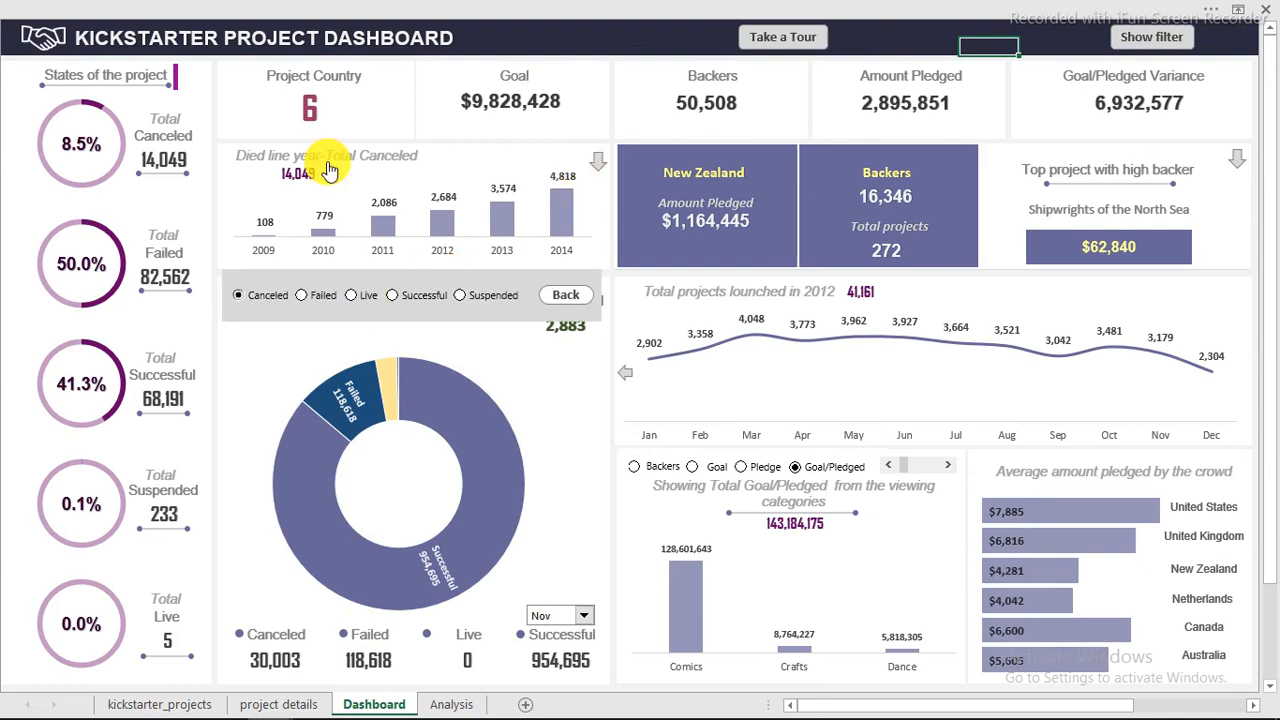
{"action": "left_click", "coordinate": [352, 296]}
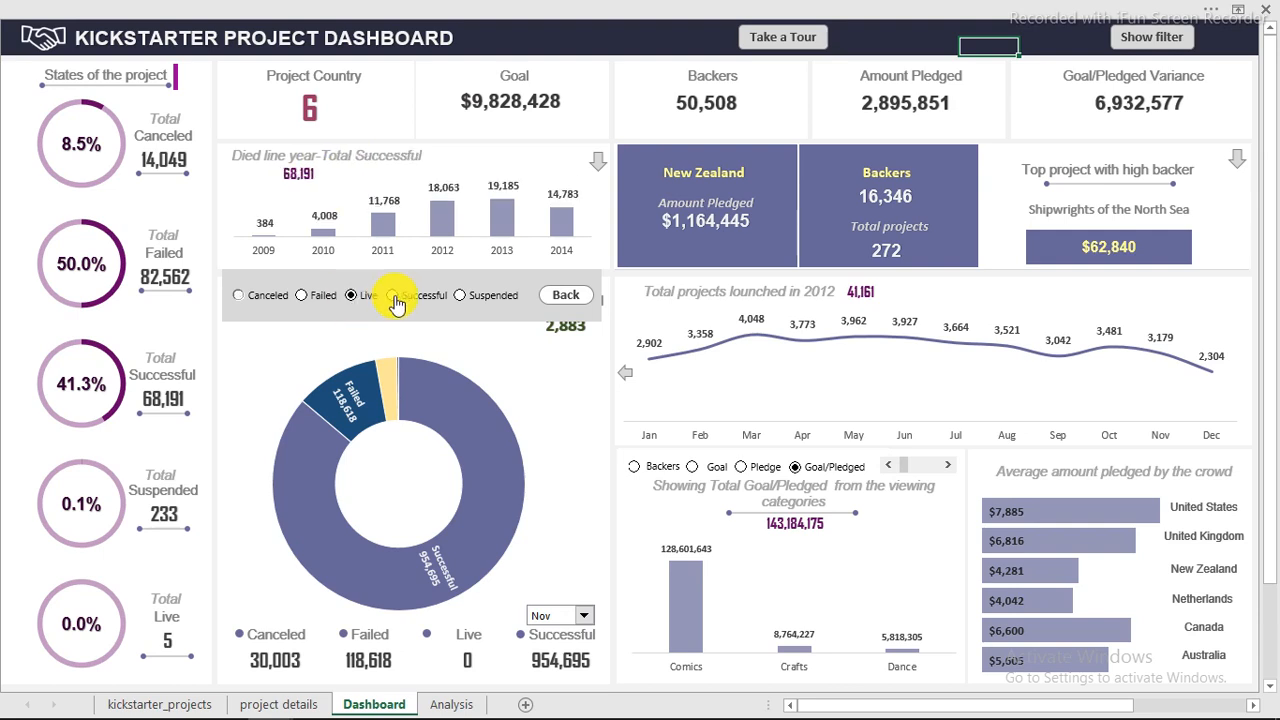
{"action": "left_click", "coordinate": [393, 296]}
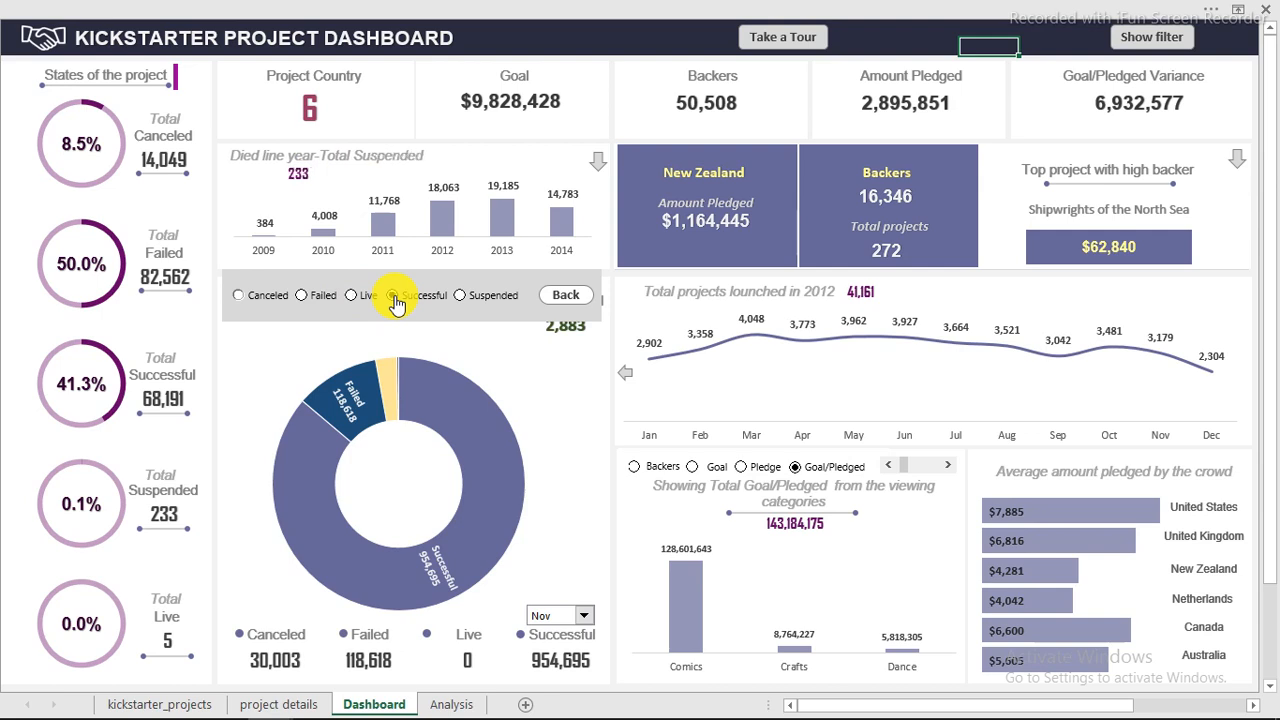
{"action": "left_click", "coordinate": [303, 297]}
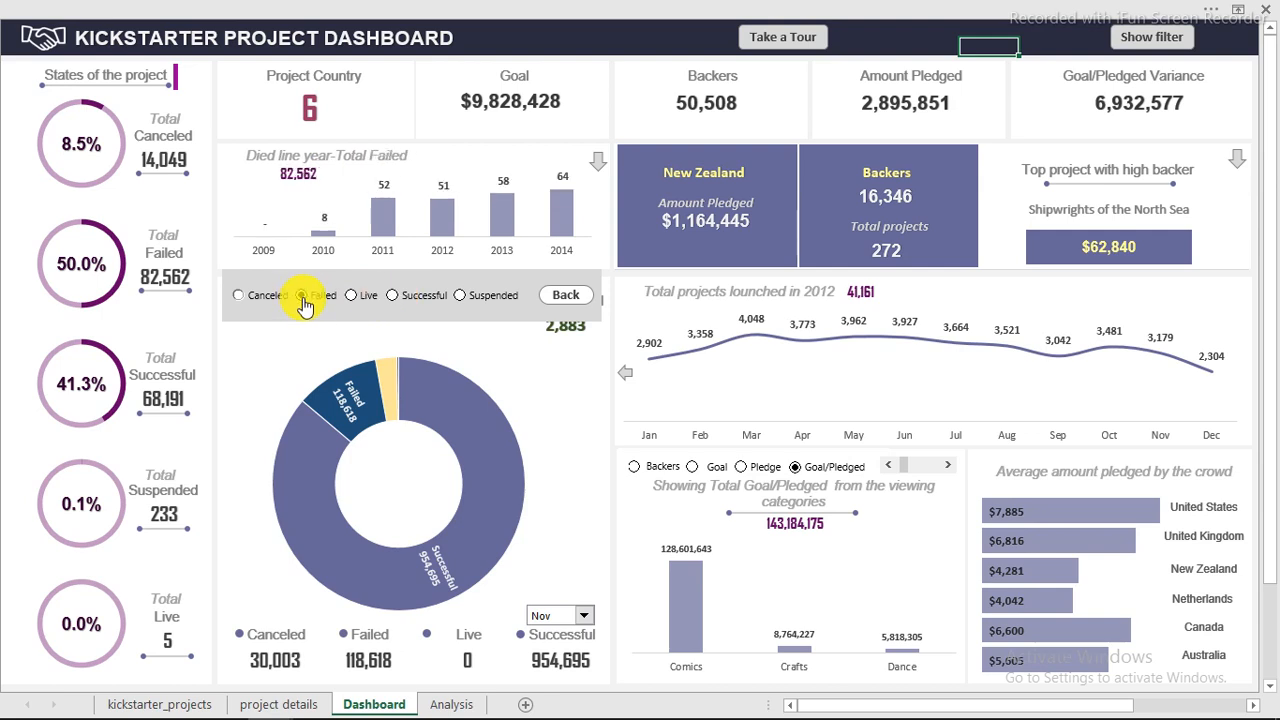
{"action": "left_click", "coordinate": [570, 298]}
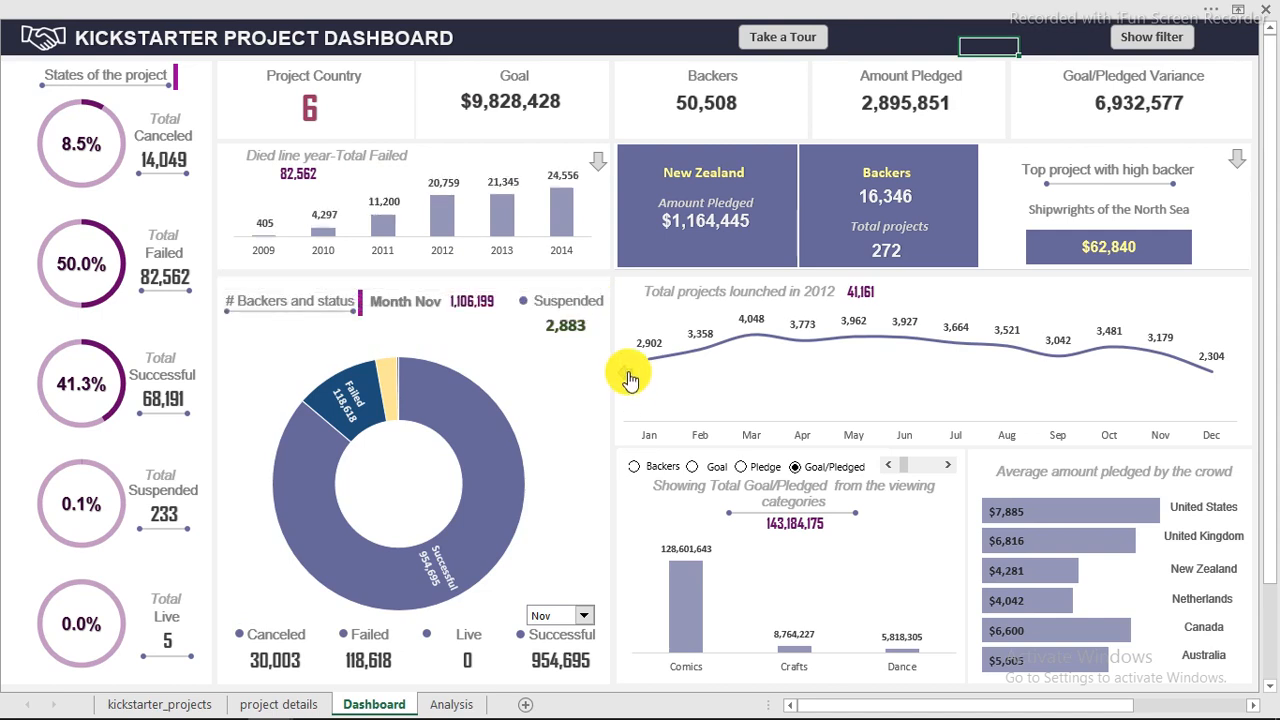
Show the monthly launched-projects chart for 2010 and then 2009, and hide its year options
{"action": "left_click", "coordinate": [628, 376]}
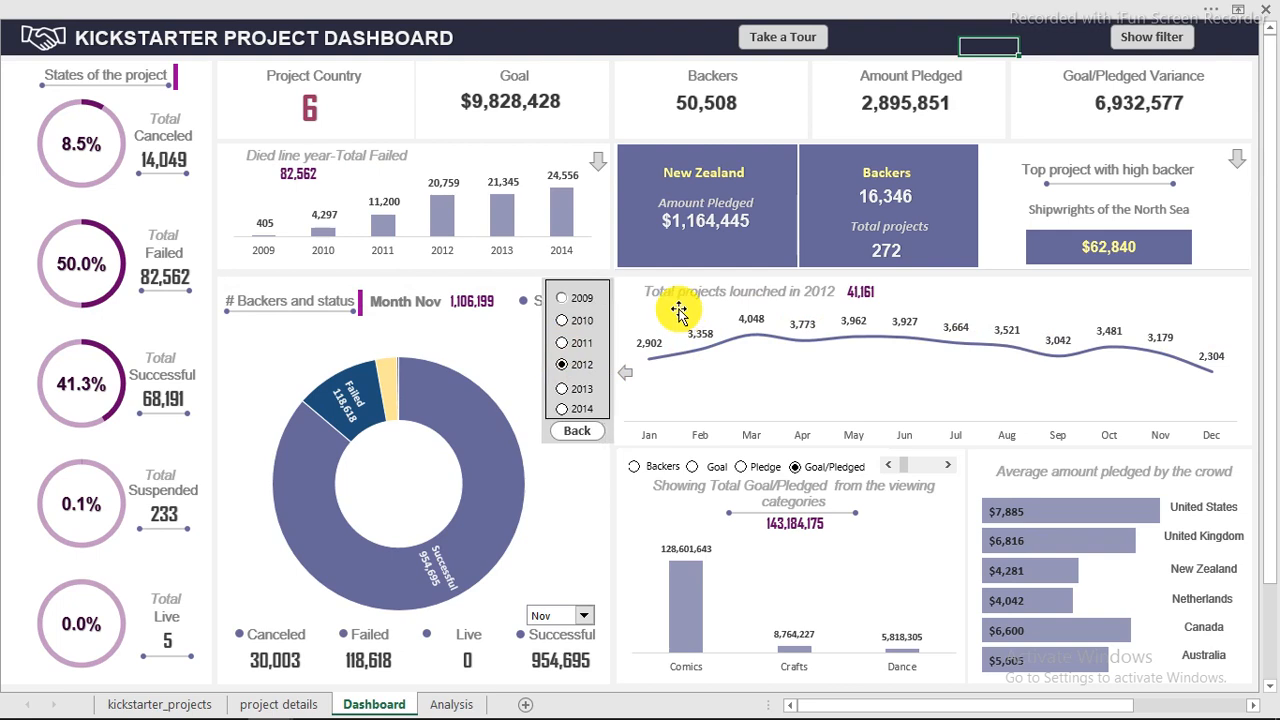
{"action": "left_click", "coordinate": [563, 321]}
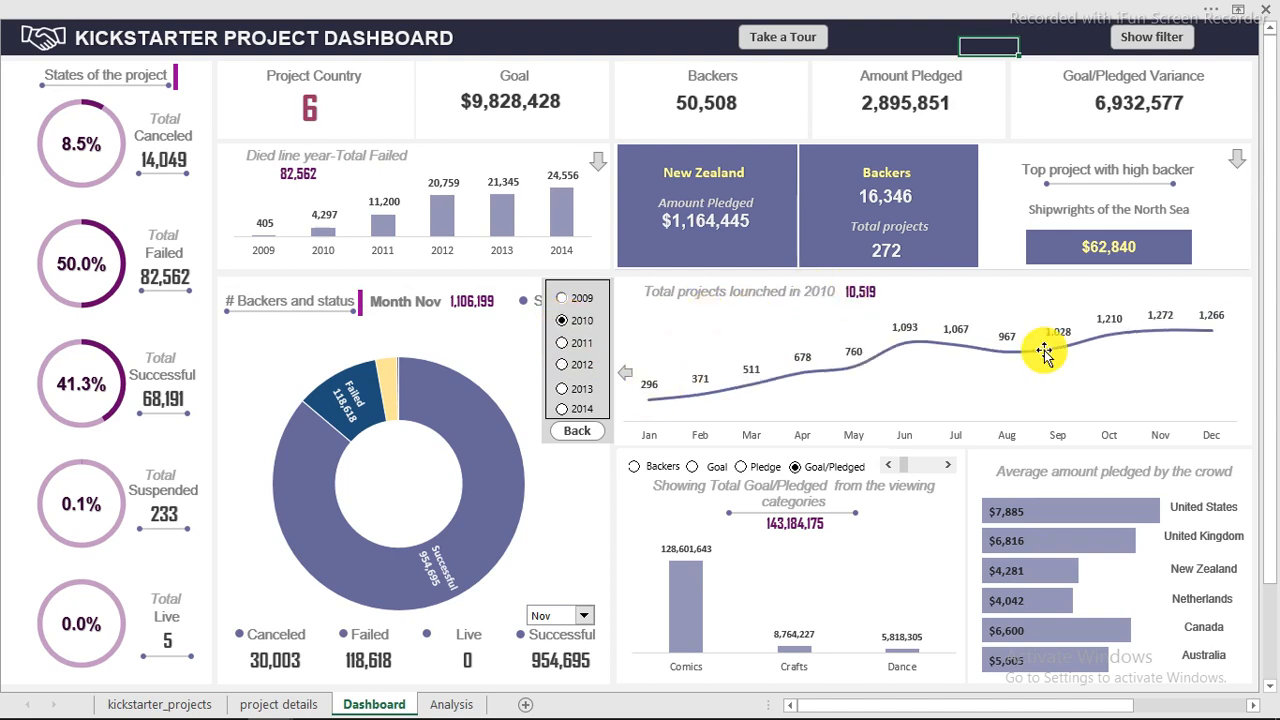
{"action": "left_click", "coordinate": [564, 299]}
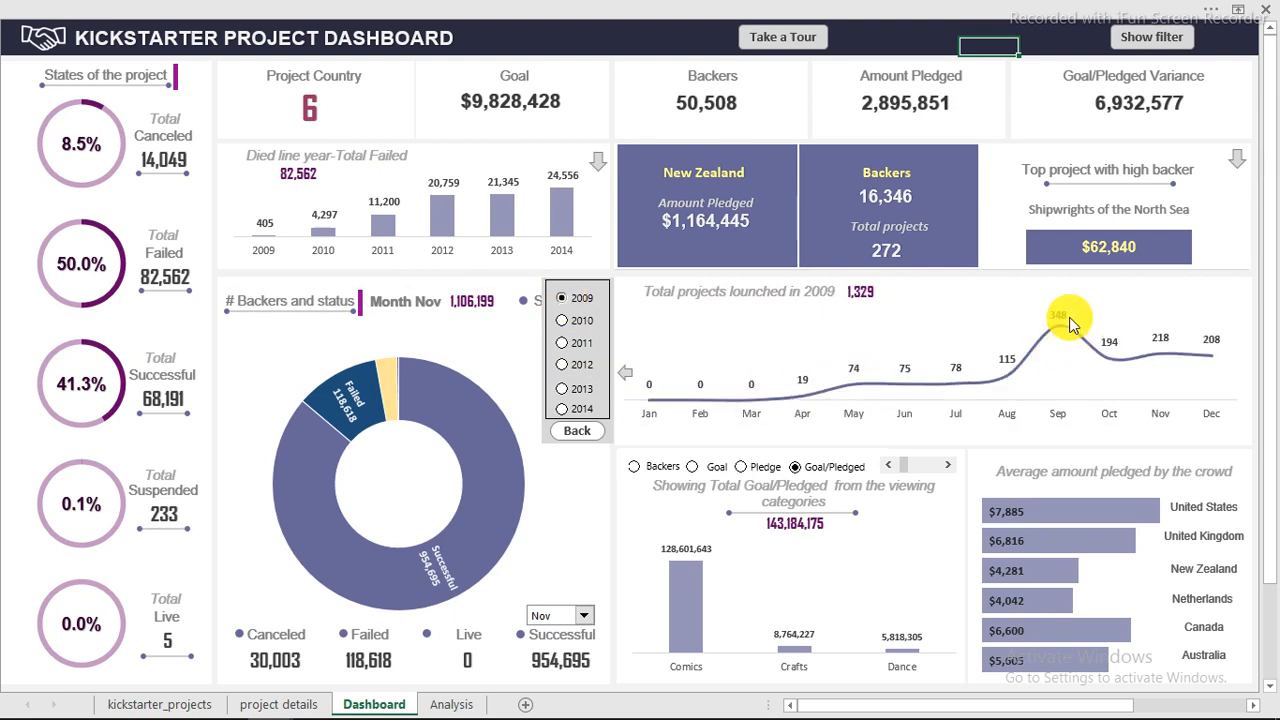
{"action": "left_click", "coordinate": [572, 433]}
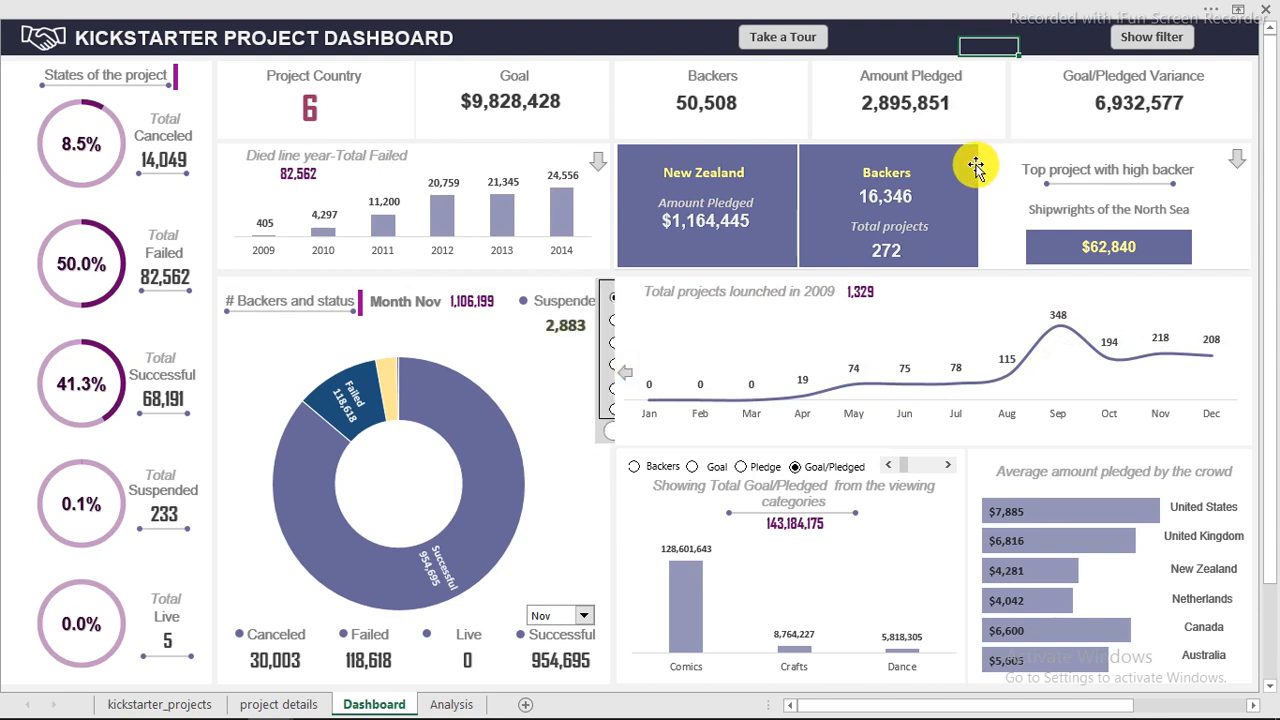
Clear the Subcategory filter, filter the dashboard by the Dance category, and hide the filter pane
{"action": "left_click", "coordinate": [1145, 45]}
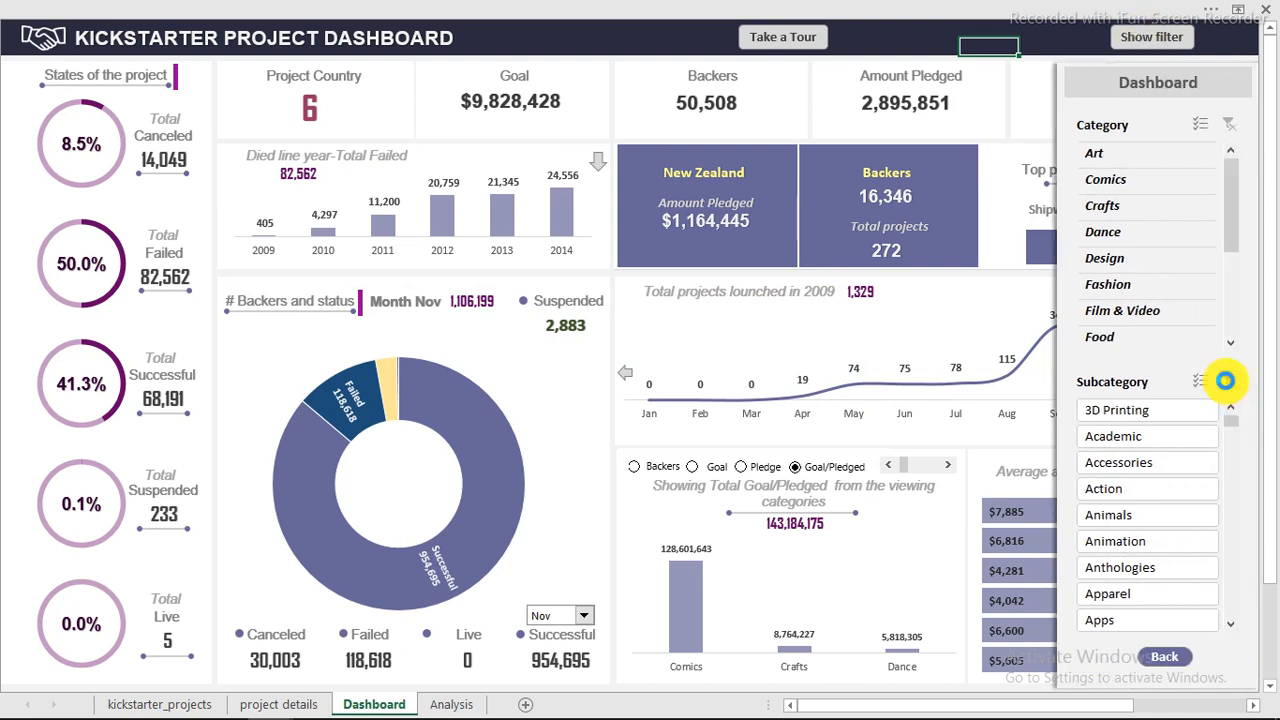
{"action": "left_click", "coordinate": [1228, 382]}
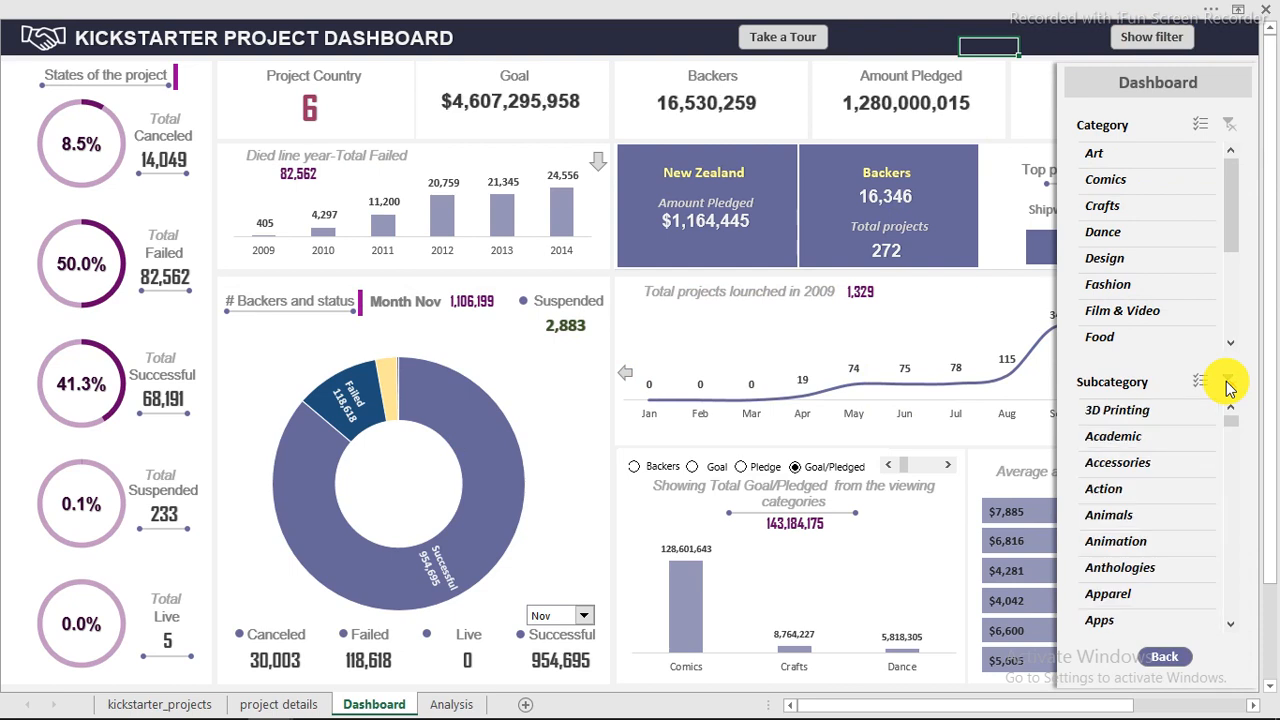
{"action": "left_click", "coordinate": [1112, 205]}
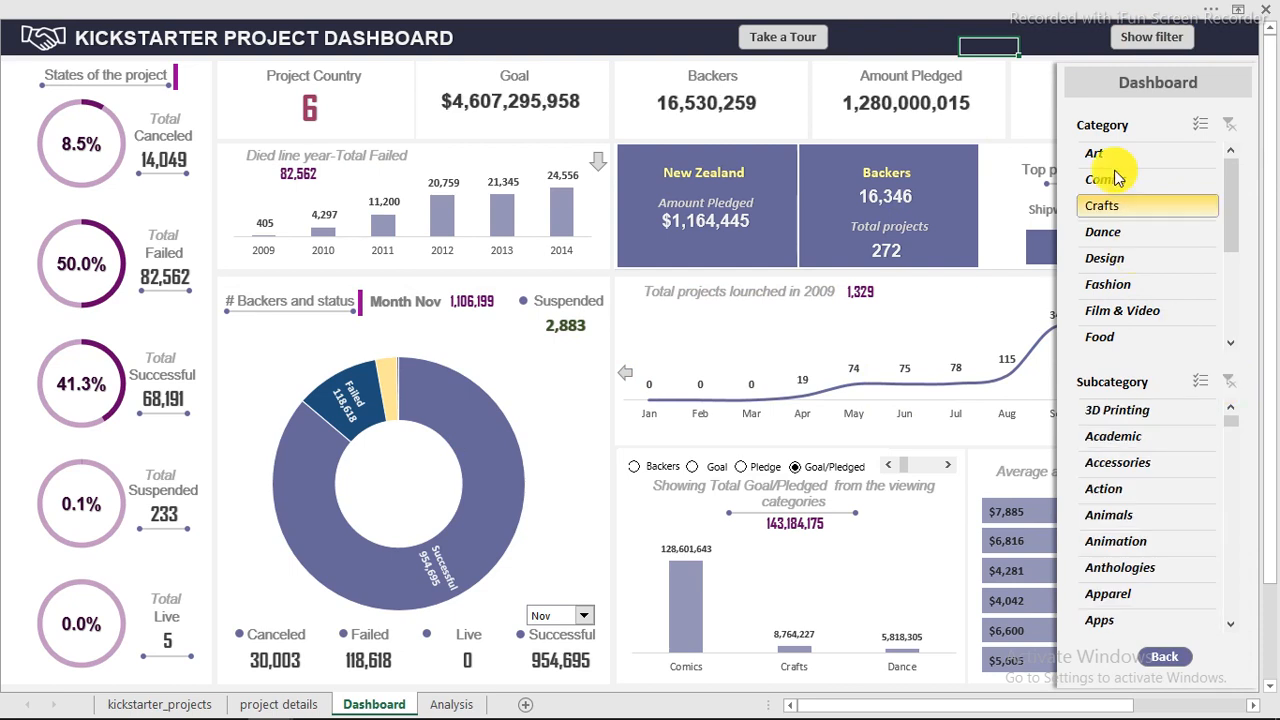
{"action": "left_click", "coordinate": [1115, 182]}
{"action": "left_click", "coordinate": [1110, 181]}
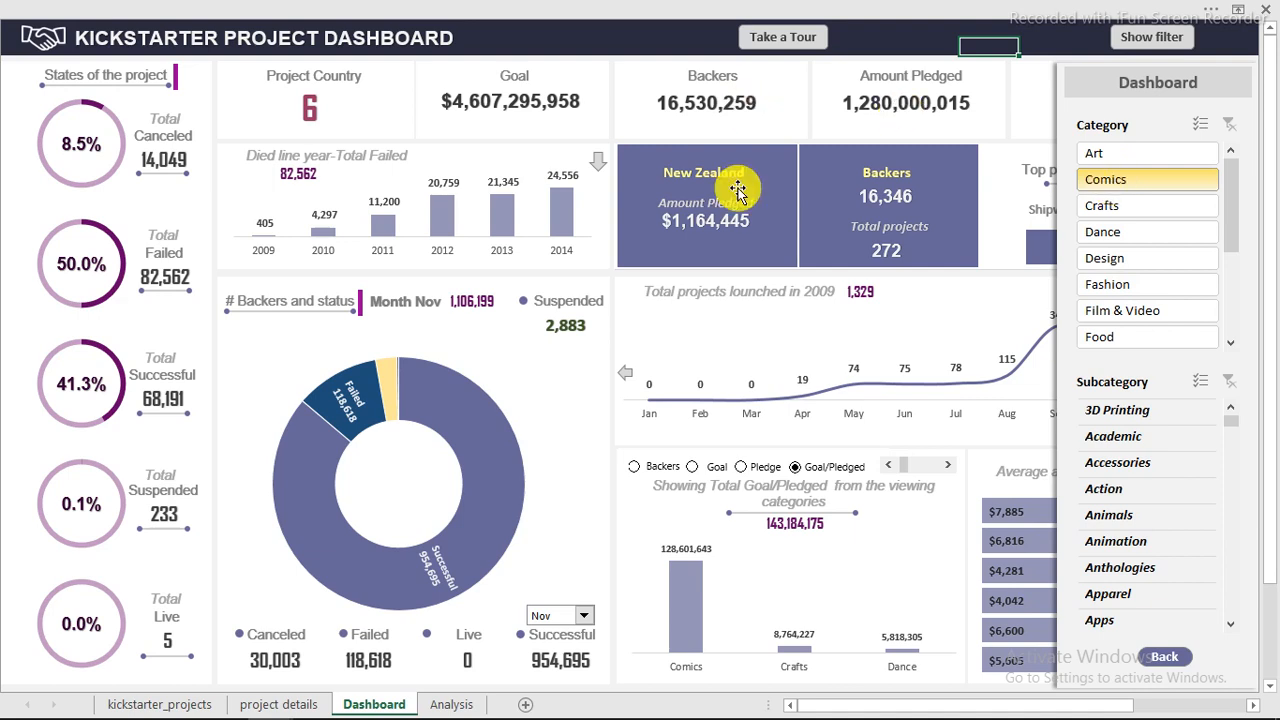
{"action": "left_click", "coordinate": [1108, 236]}
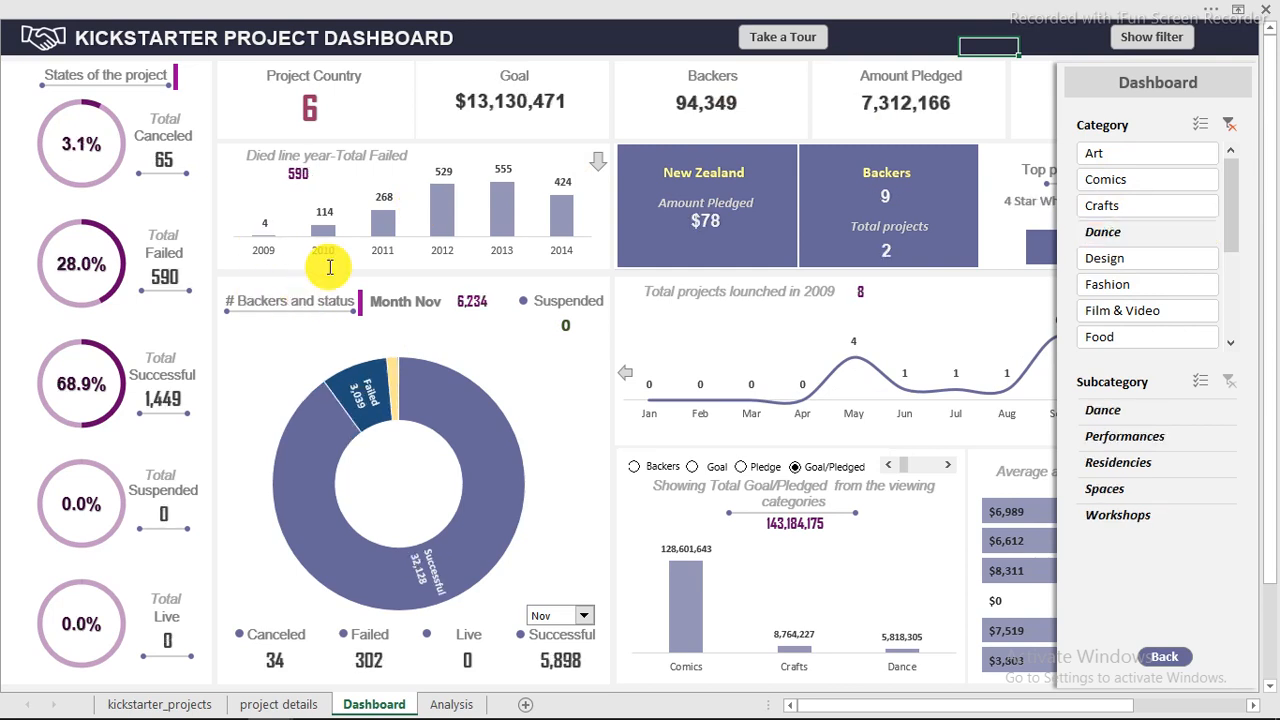
{"action": "left_click", "coordinate": [1230, 126]}
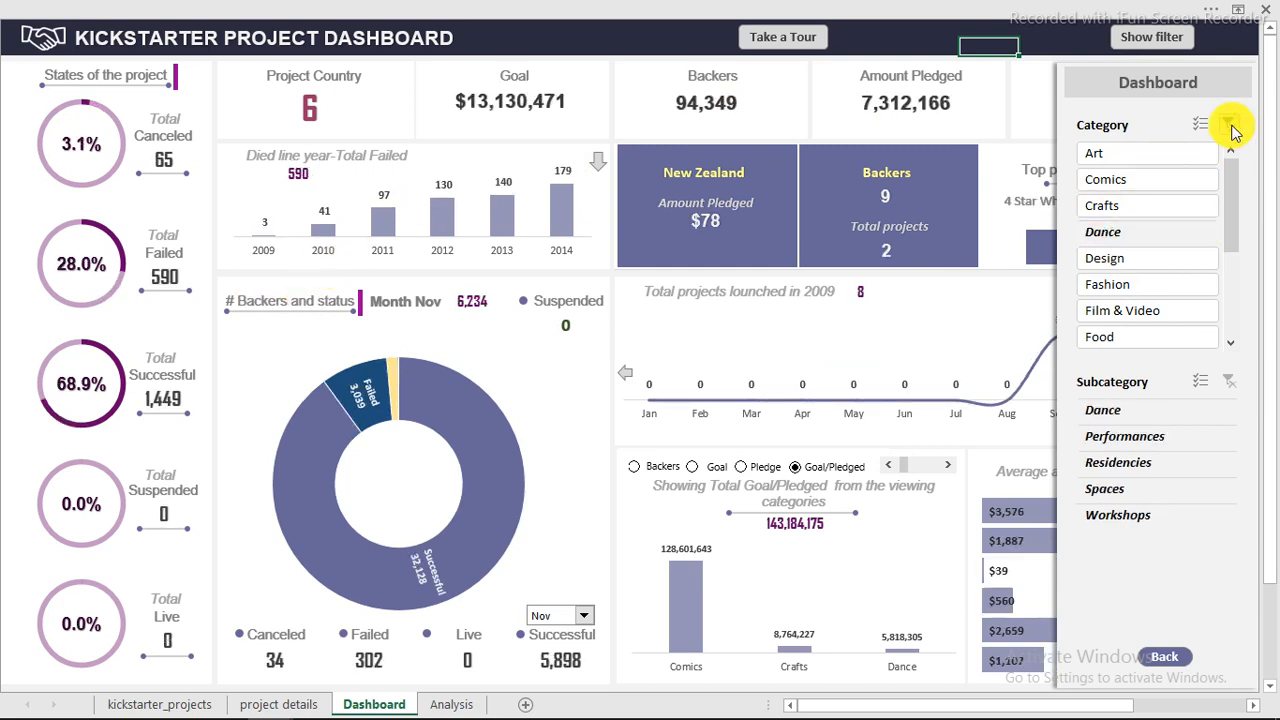
{"action": "left_click", "coordinate": [1170, 658]}
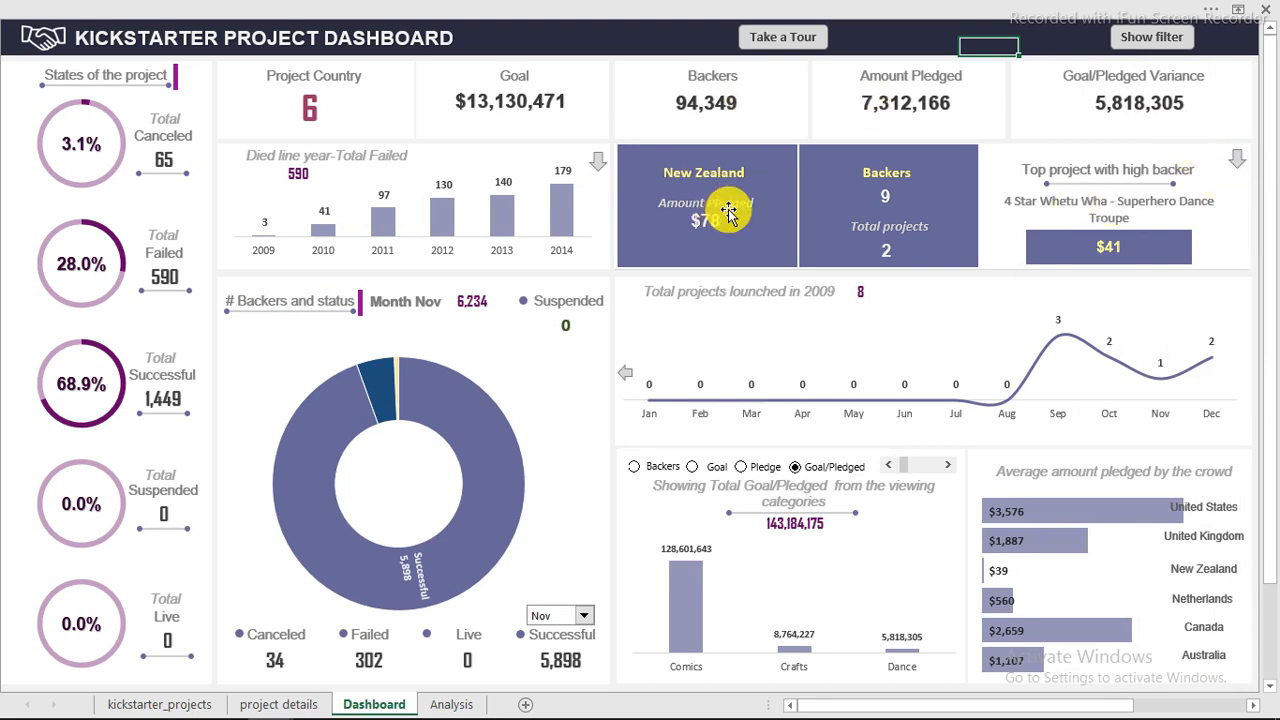
Filter the country cards and top project to Canada, and hide the country filter
{"action": "left_click", "coordinate": [1240, 168]}
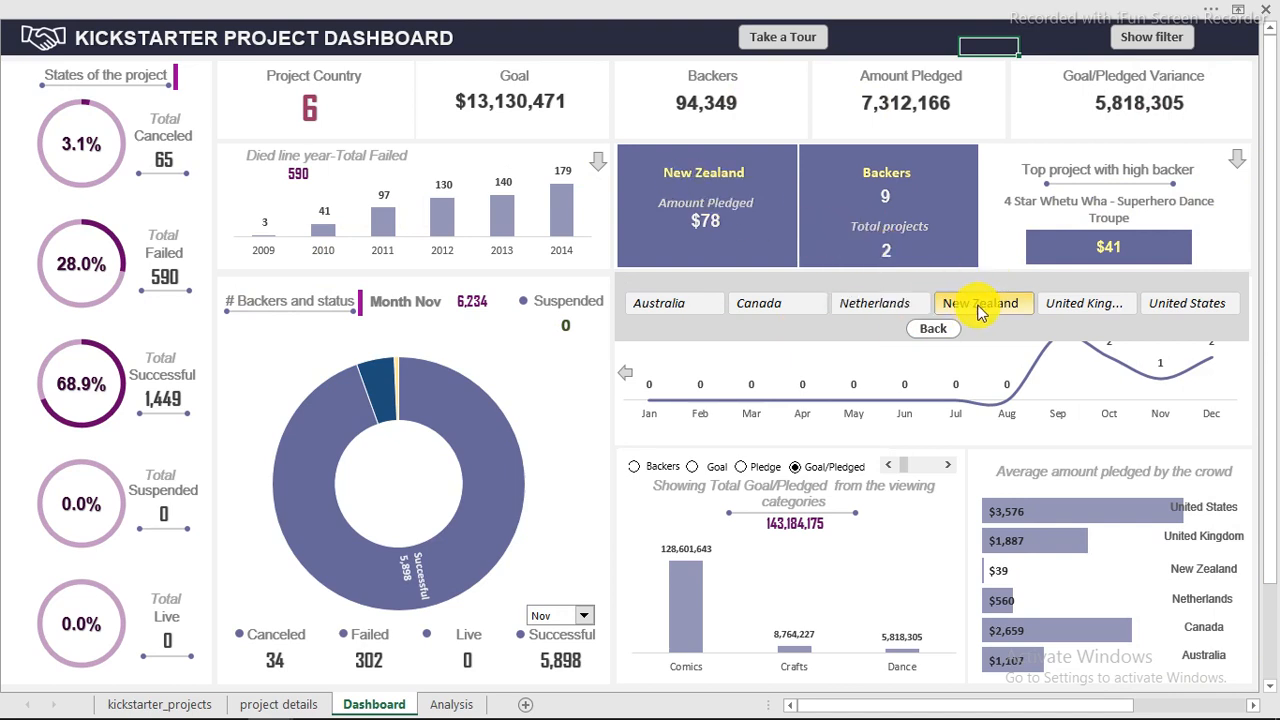
{"action": "left_click", "coordinate": [744, 304]}
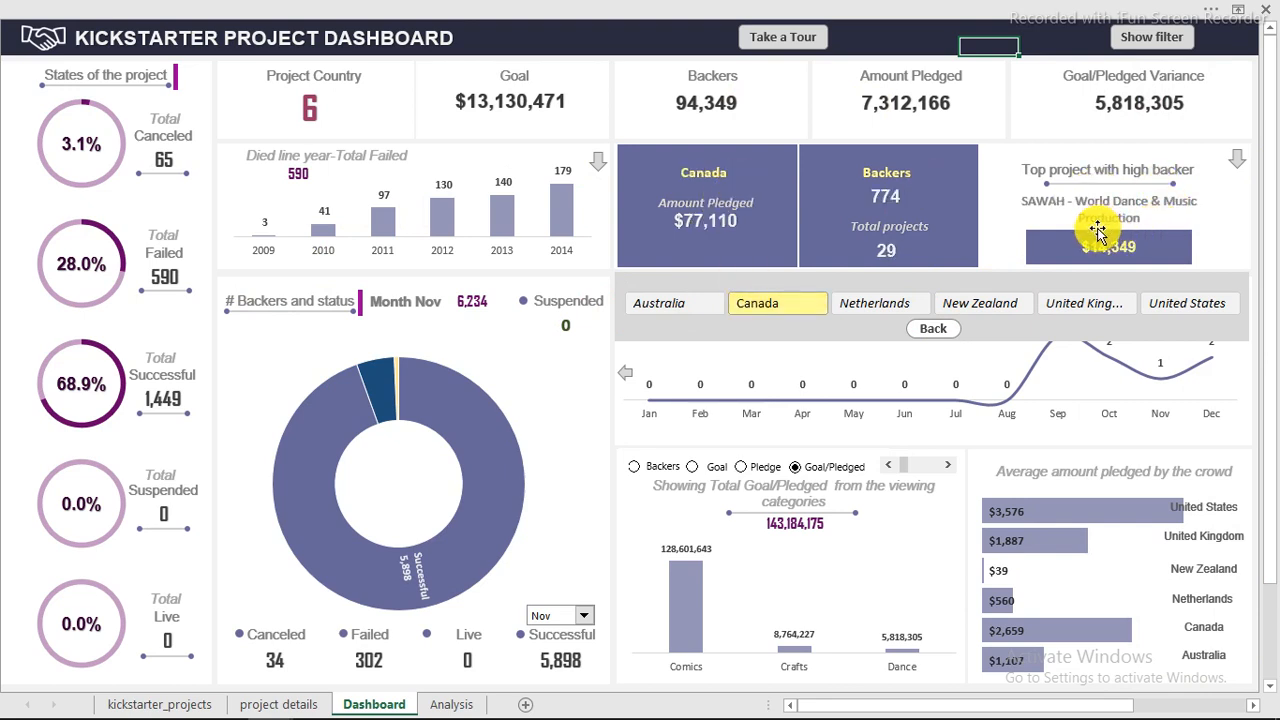
{"action": "left_click", "coordinate": [938, 332]}
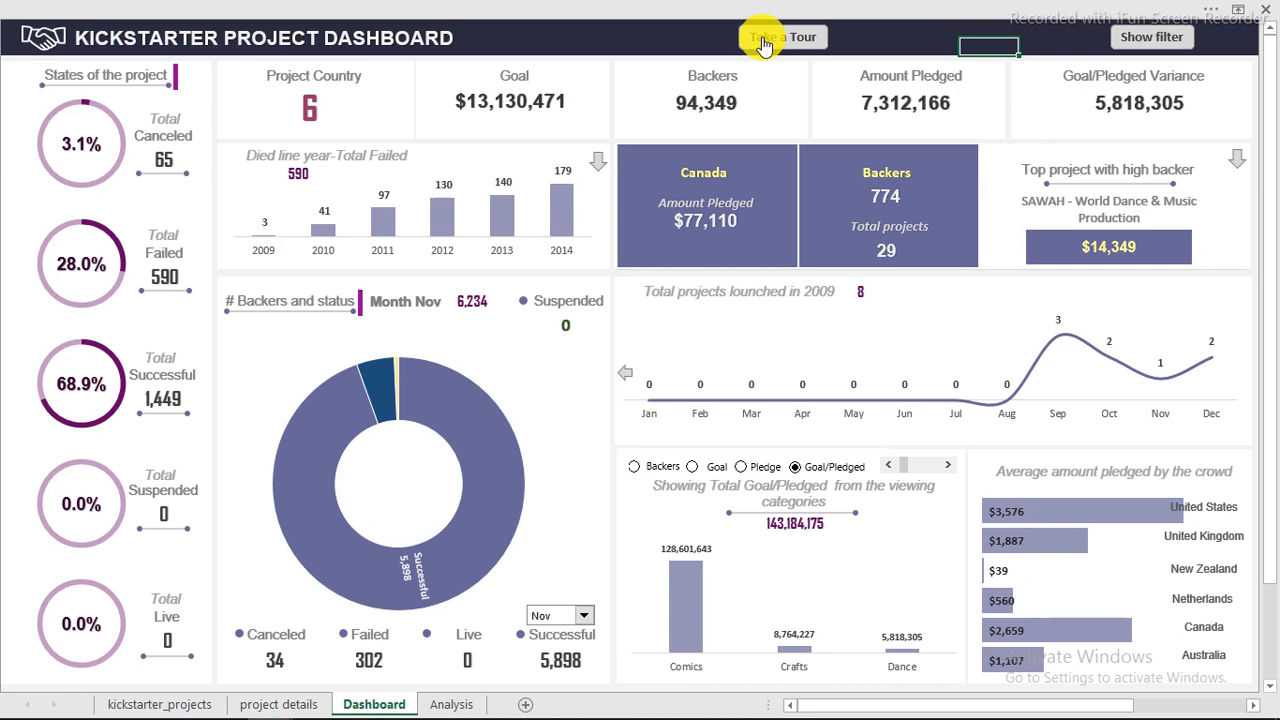
Take the dashboard's guided tour, reading all nine callouts about its charts, cards and filters through to the end
{"action": "left_click", "coordinate": [761, 37]}
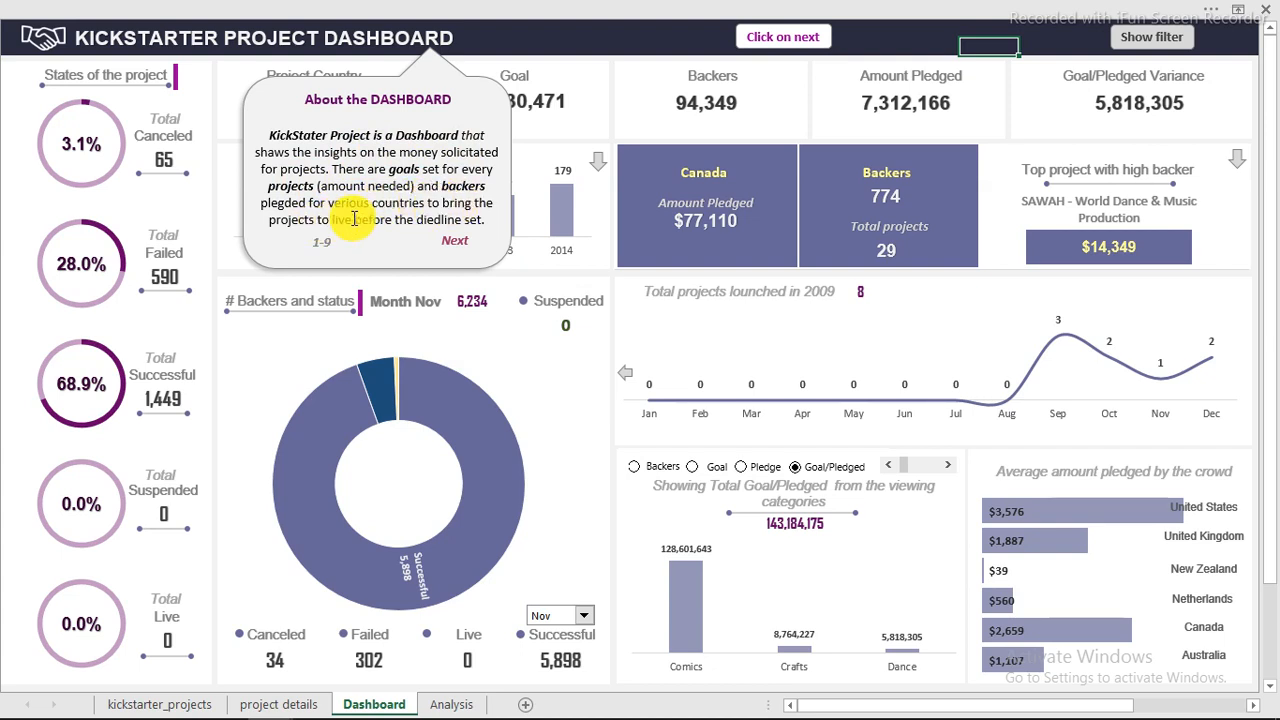
{"action": "left_click", "coordinate": [452, 246]}
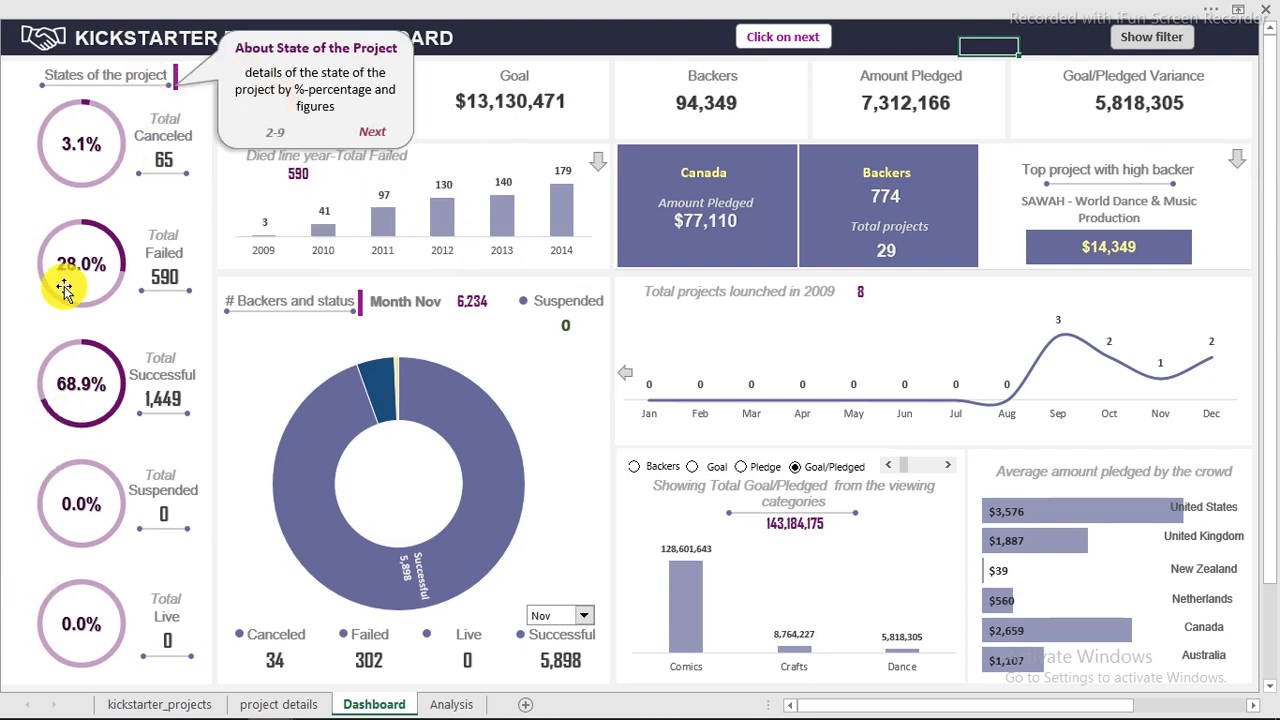
{"action": "left_click", "coordinate": [376, 131]}
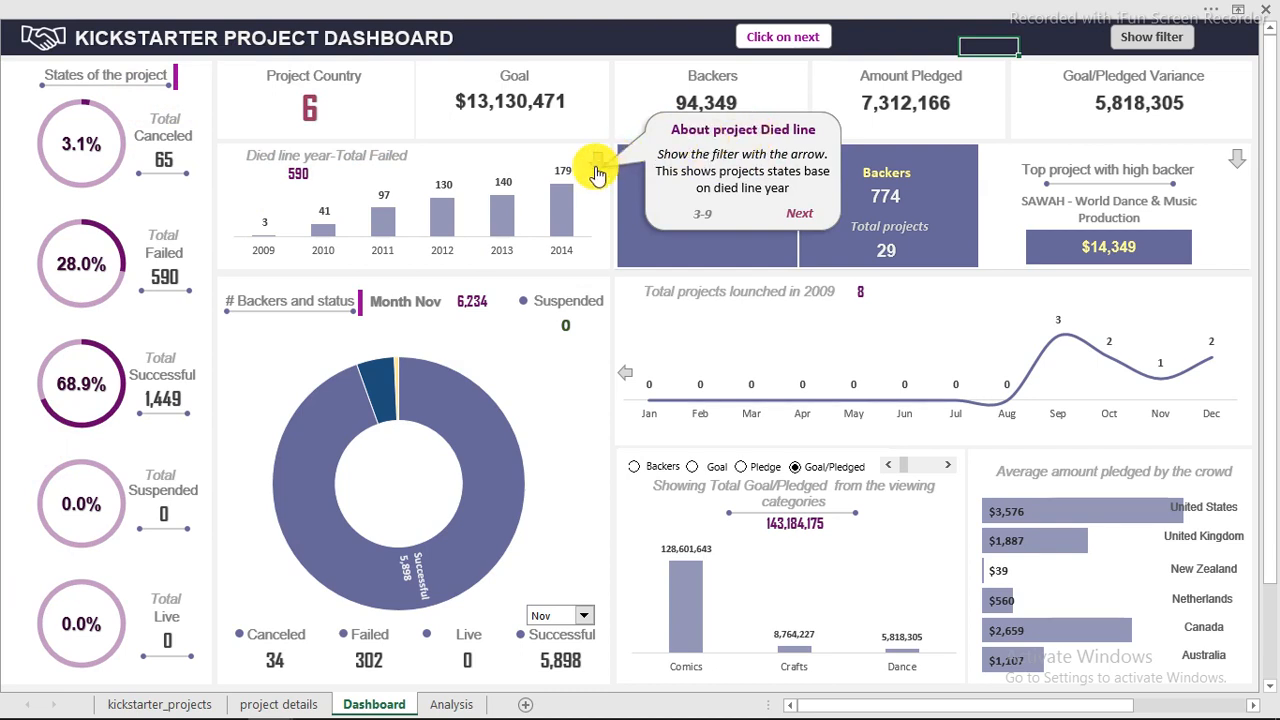
{"action": "left_click", "coordinate": [798, 220]}
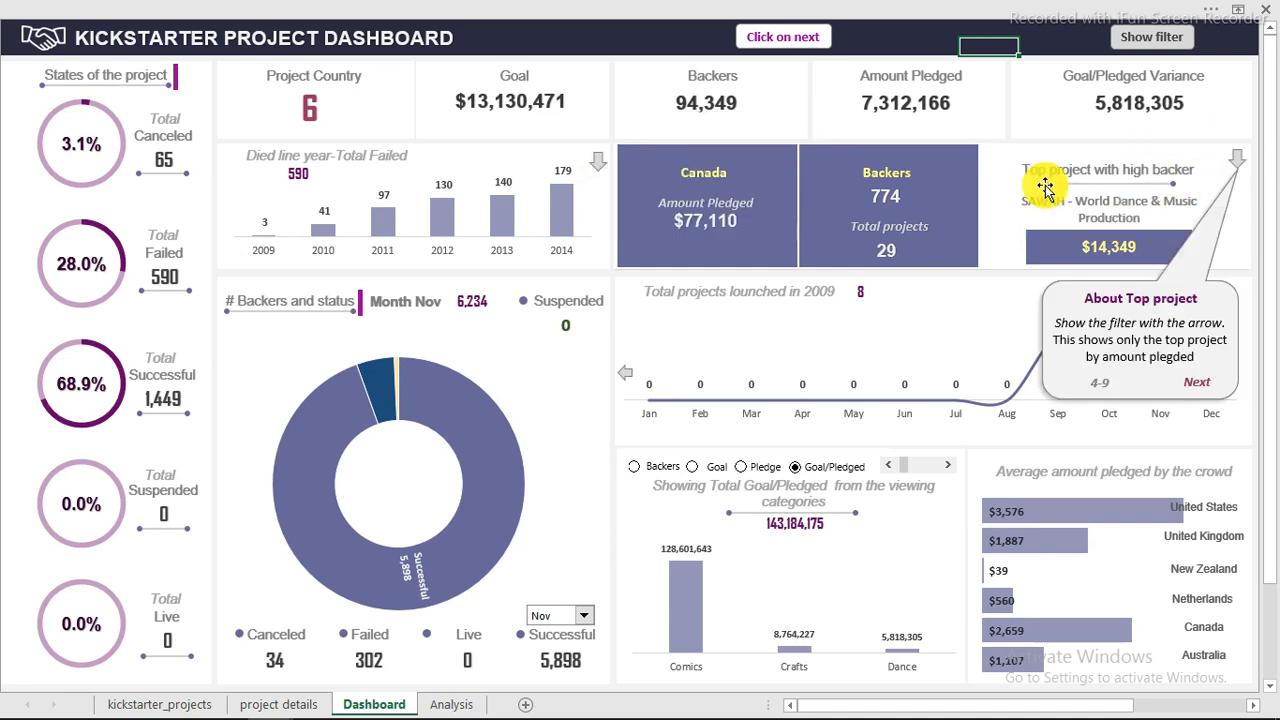
{"action": "left_click", "coordinate": [1192, 390]}
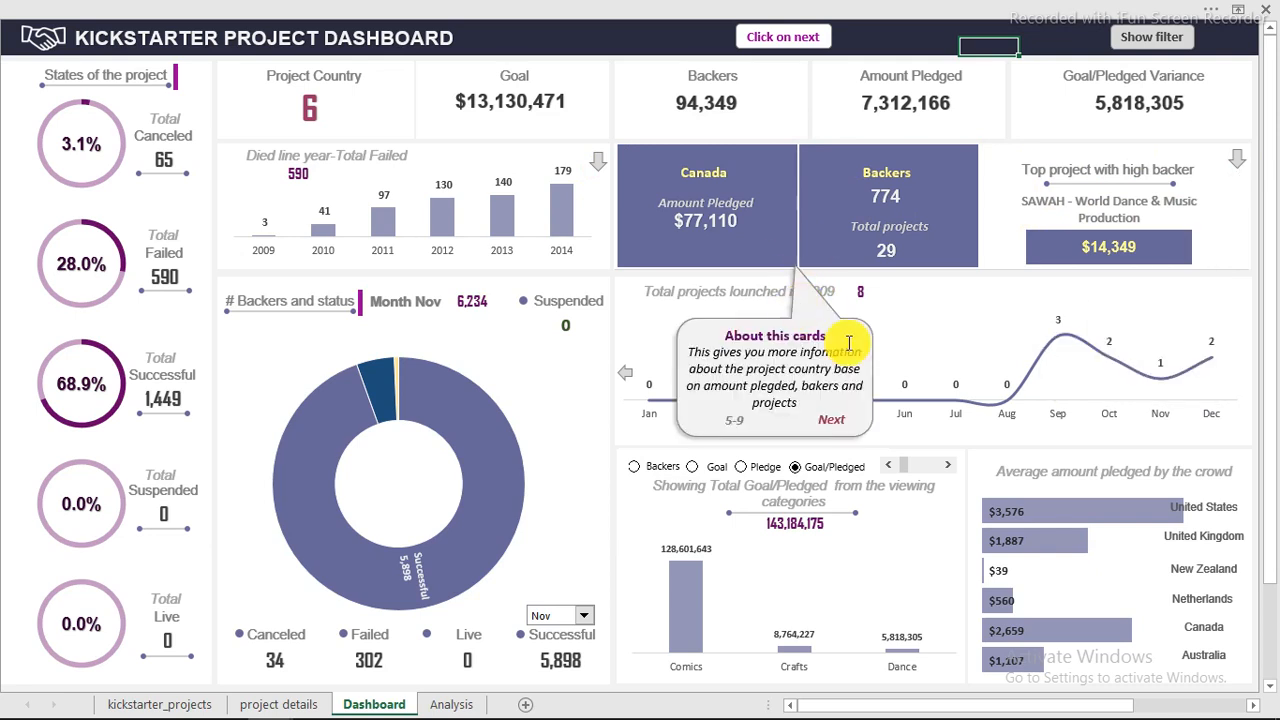
{"action": "left_click", "coordinate": [840, 421]}
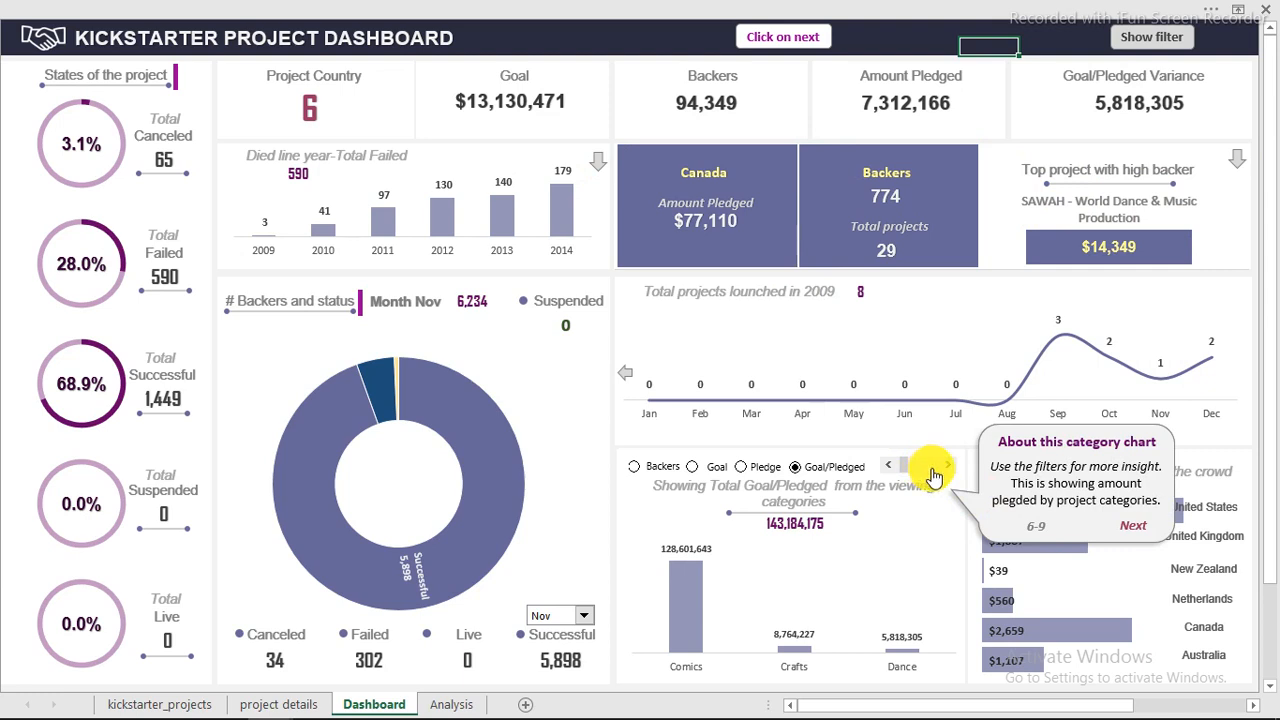
{"action": "left_click", "coordinate": [1138, 530]}
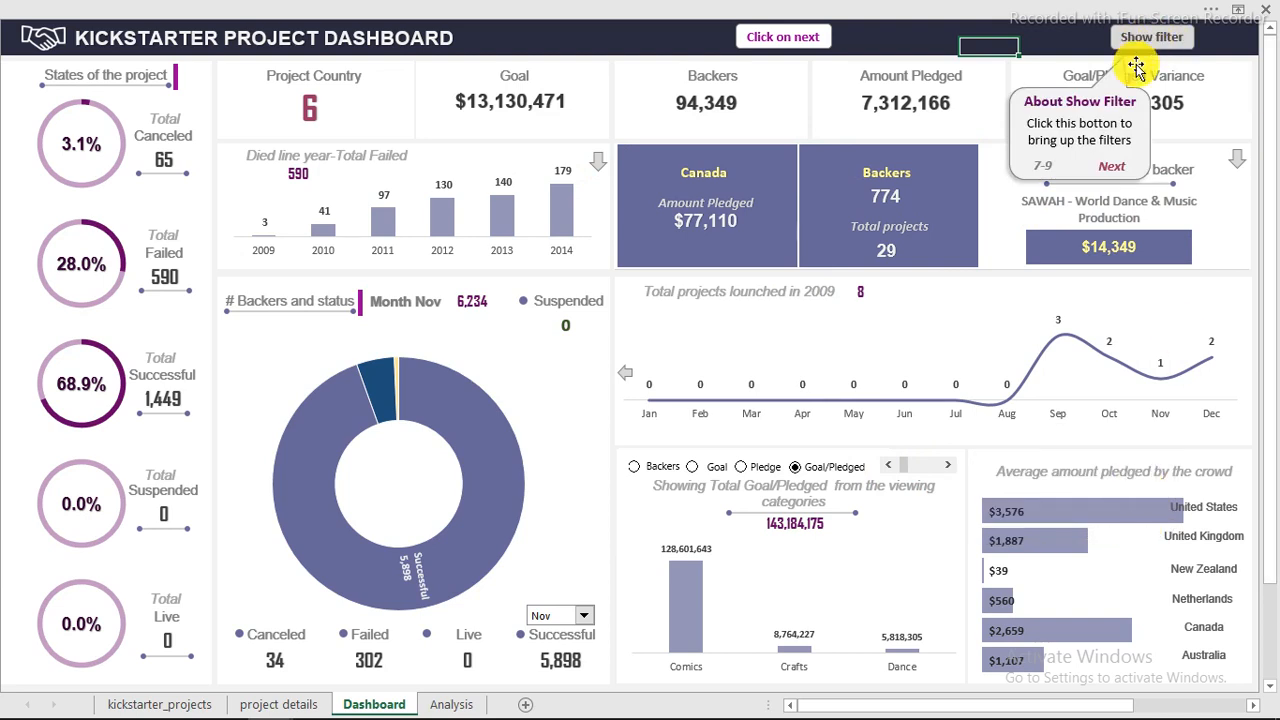
{"action": "left_click", "coordinate": [1112, 170]}
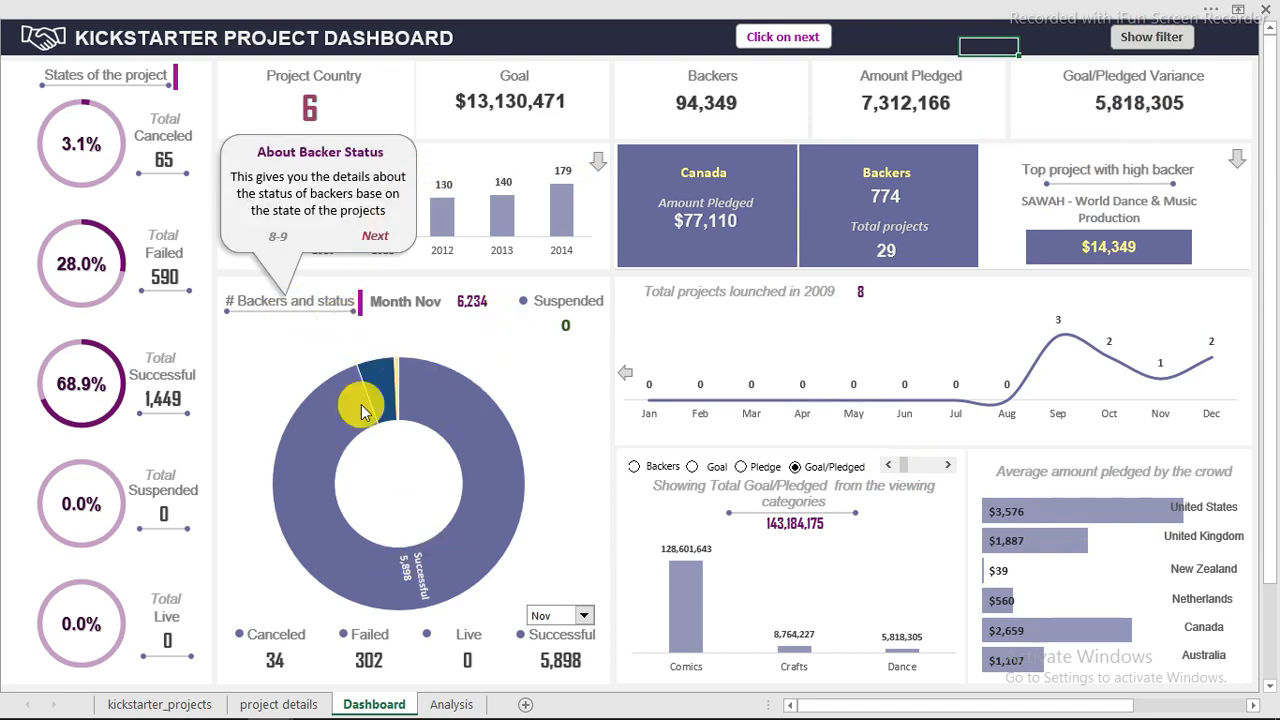
{"action": "left_click", "coordinate": [372, 236]}
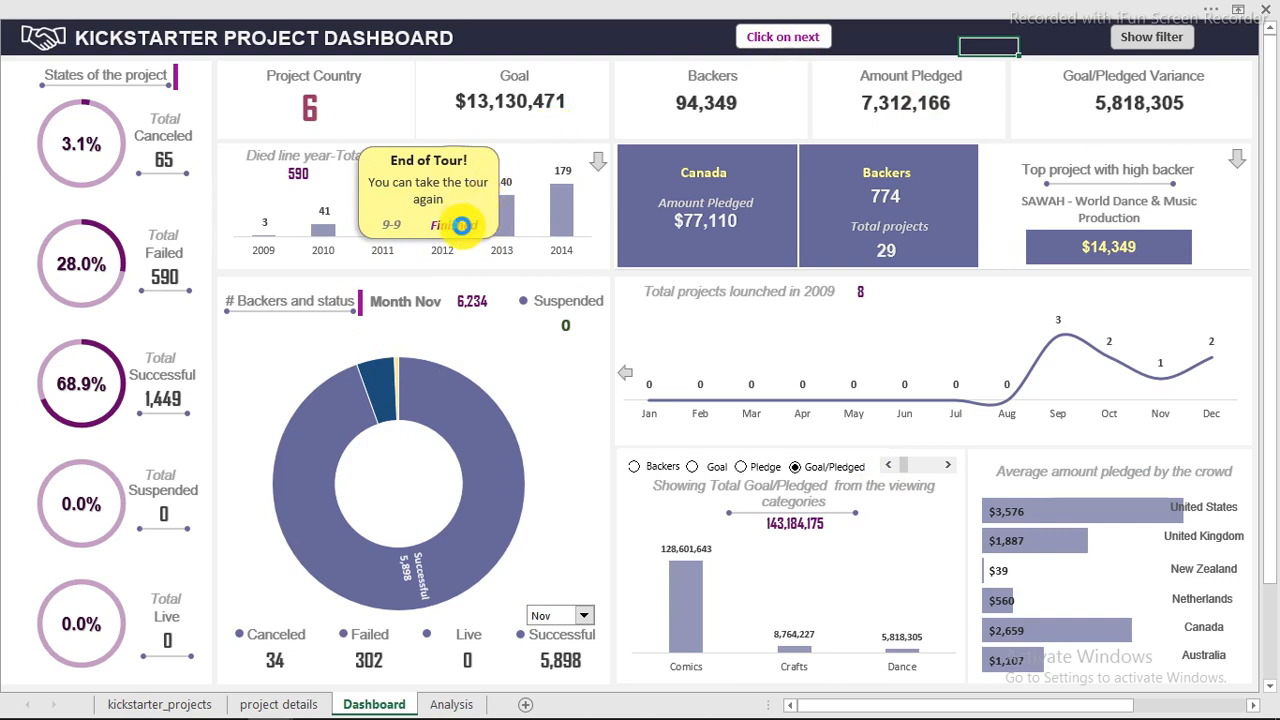
{"action": "left_click", "coordinate": [462, 228]}
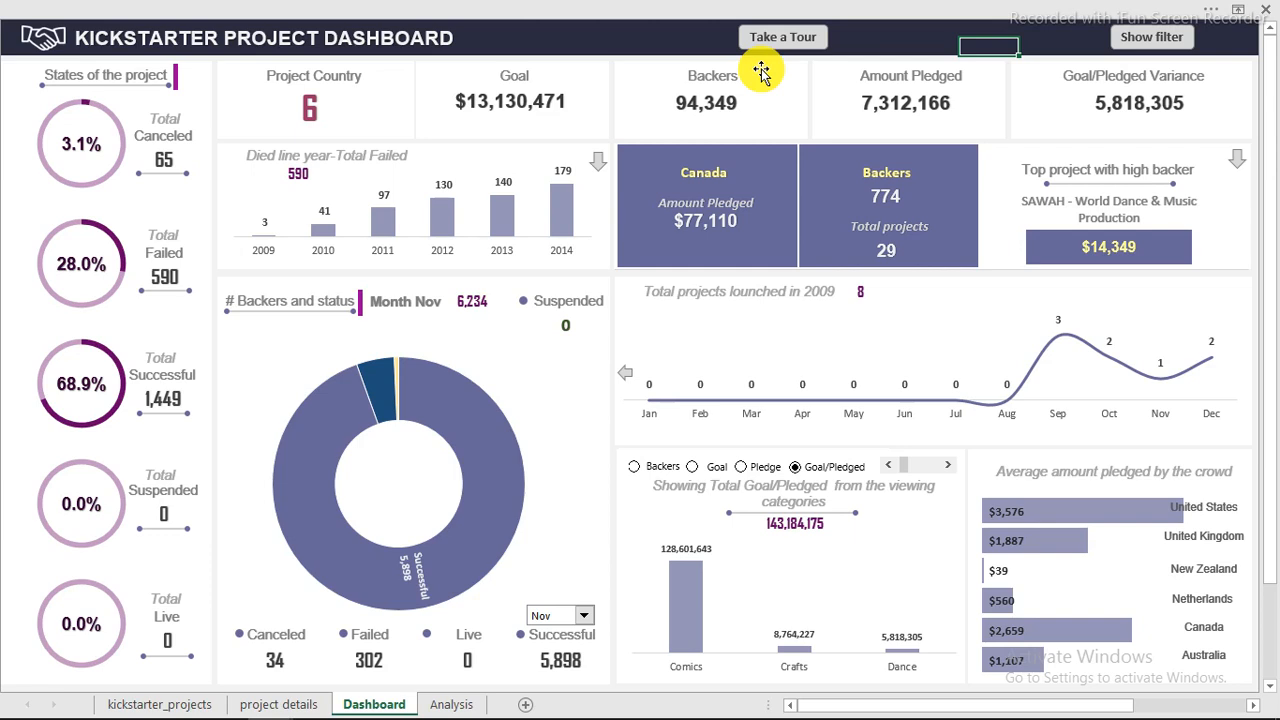
Switch the category chart's measure to Pledge and then Goal, and advance it to show Crafts, Dance and Design
{"action": "left_click", "coordinate": [742, 467]}
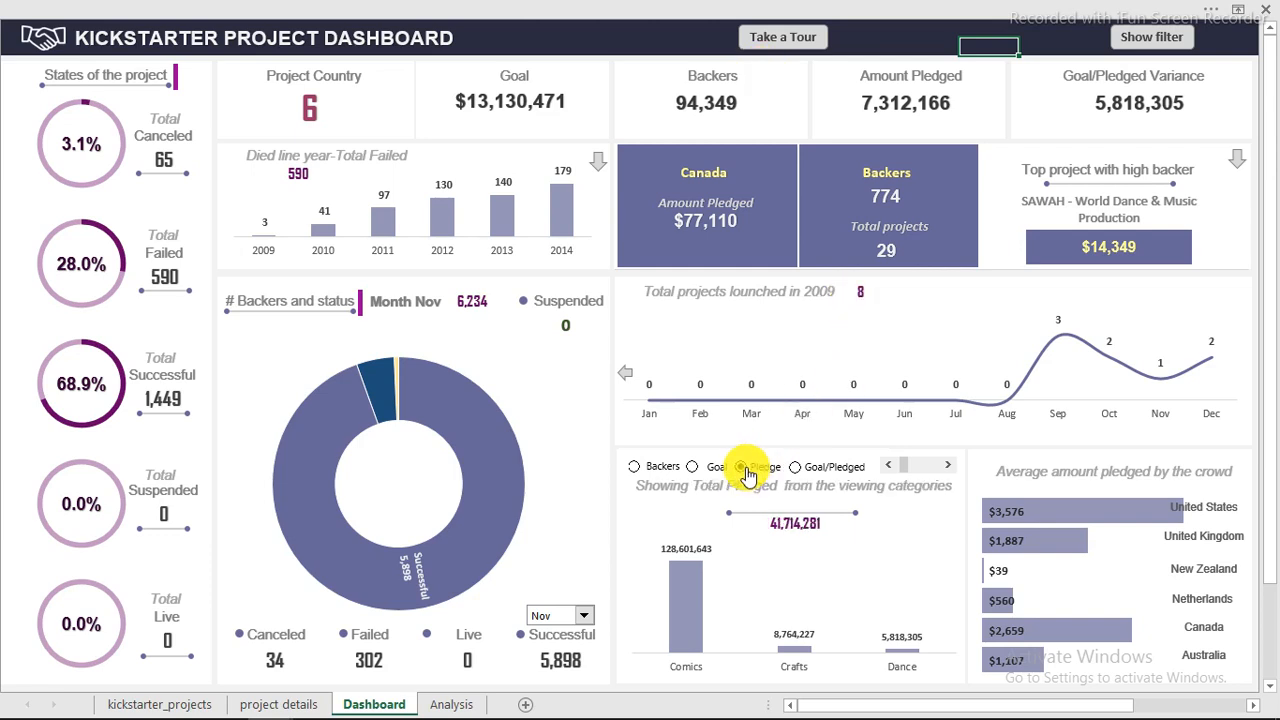
{"action": "left_click", "coordinate": [693, 467]}
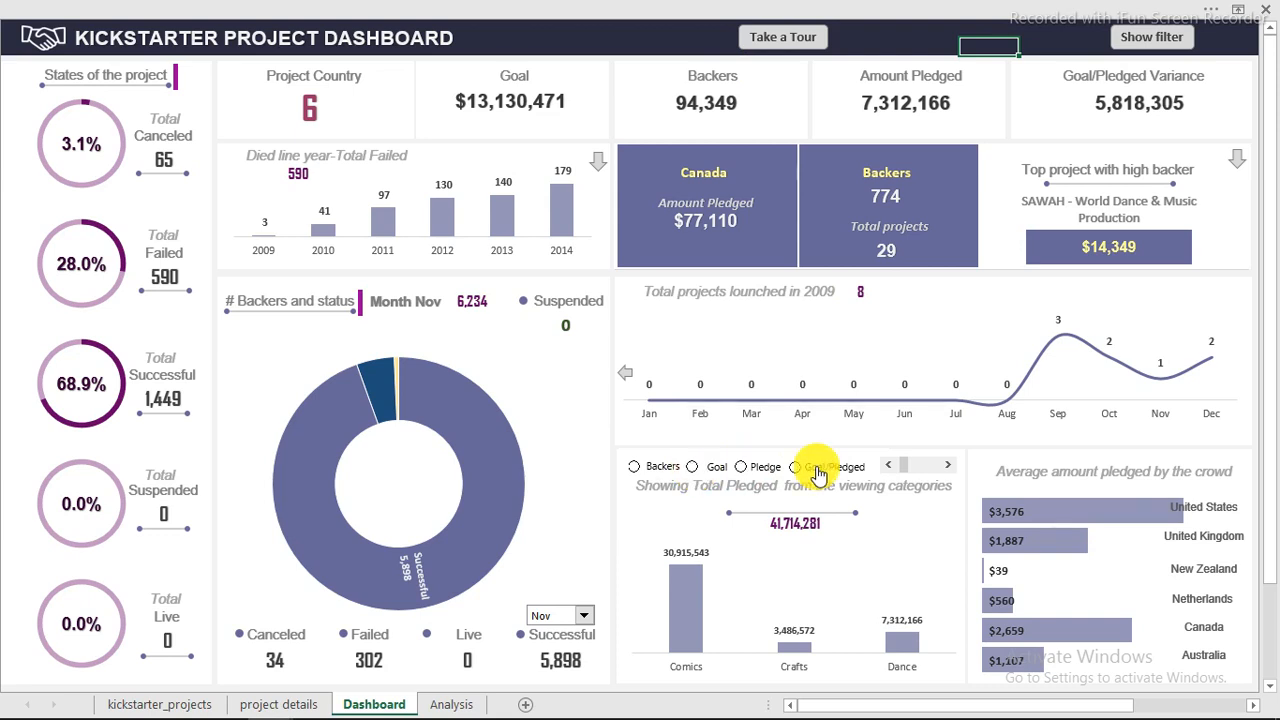
{"action": "left_click", "coordinate": [950, 468]}
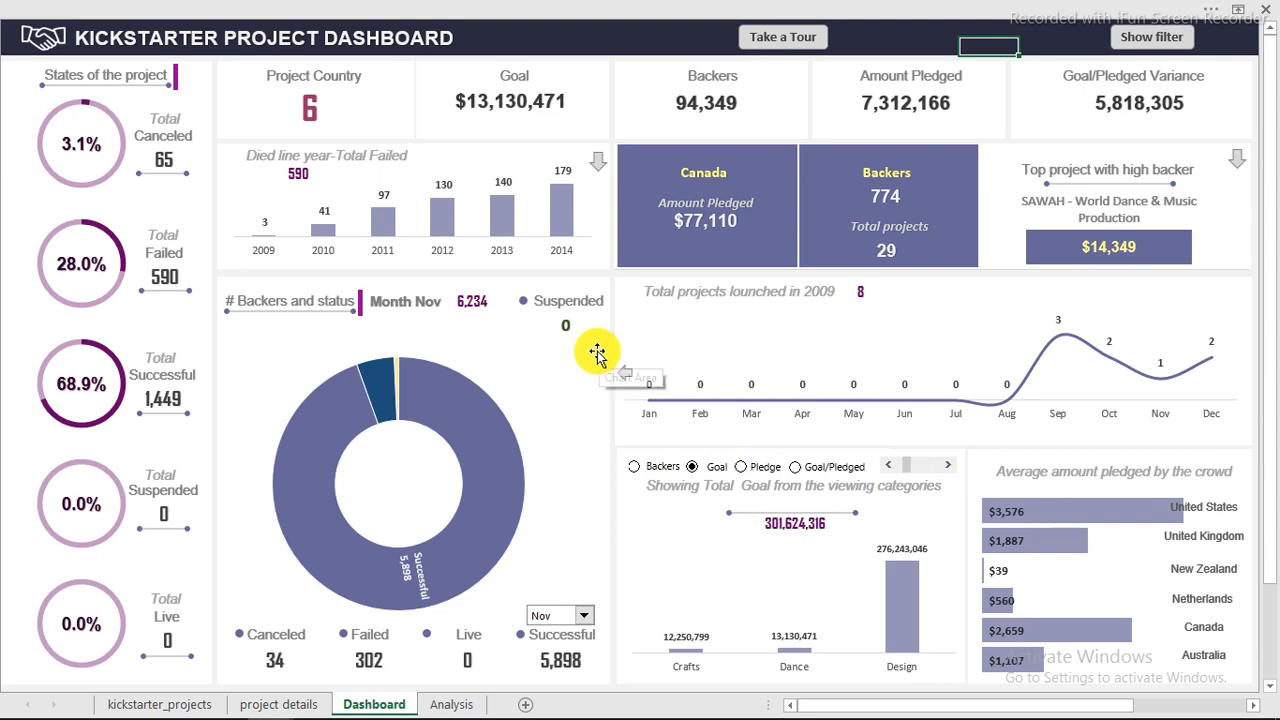
Switch the backers-and-status chart's month to Aug and then back to Nov
{"action": "left_click", "coordinate": [585, 617]}
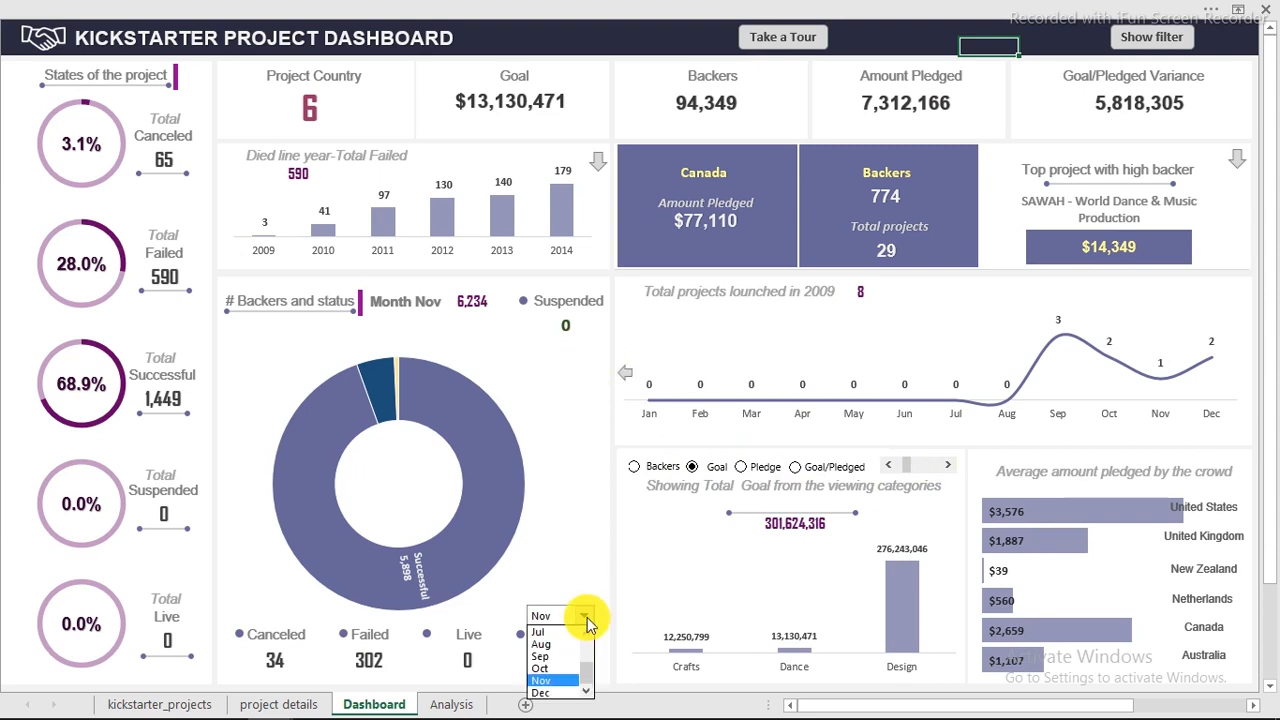
{"action": "left_click", "coordinate": [560, 650]}
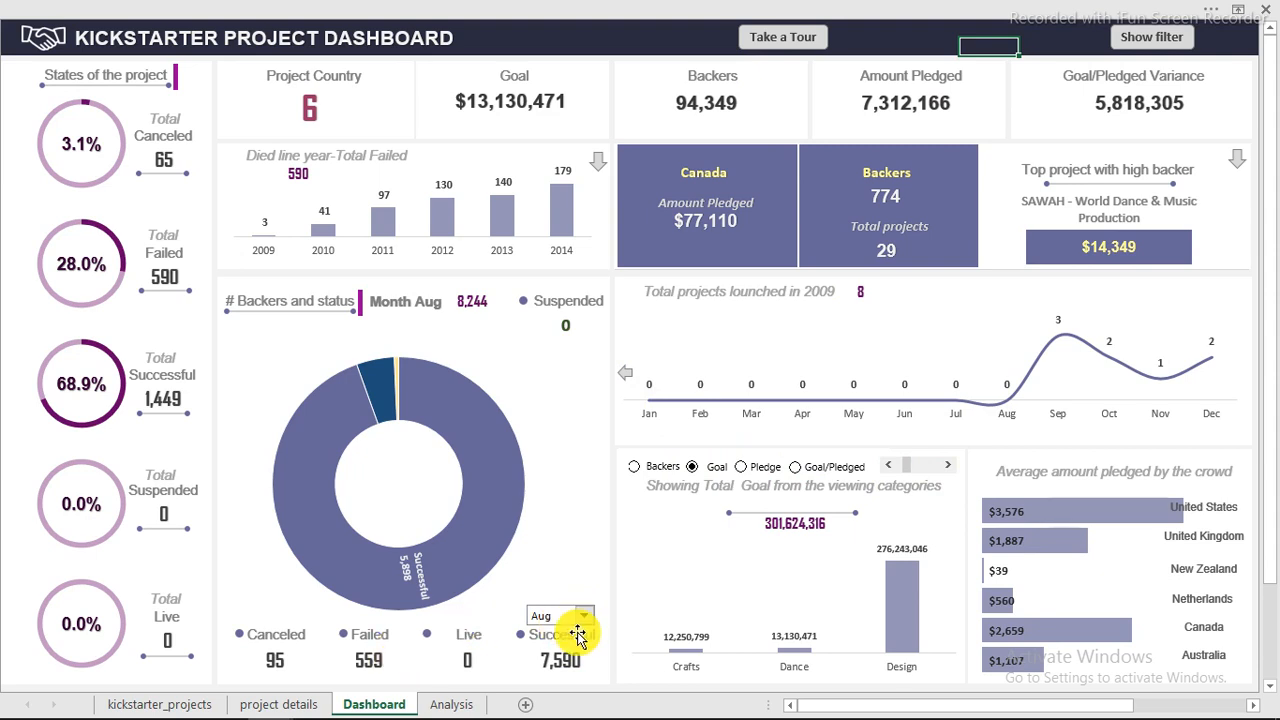
{"action": "left_click", "coordinate": [585, 617]}
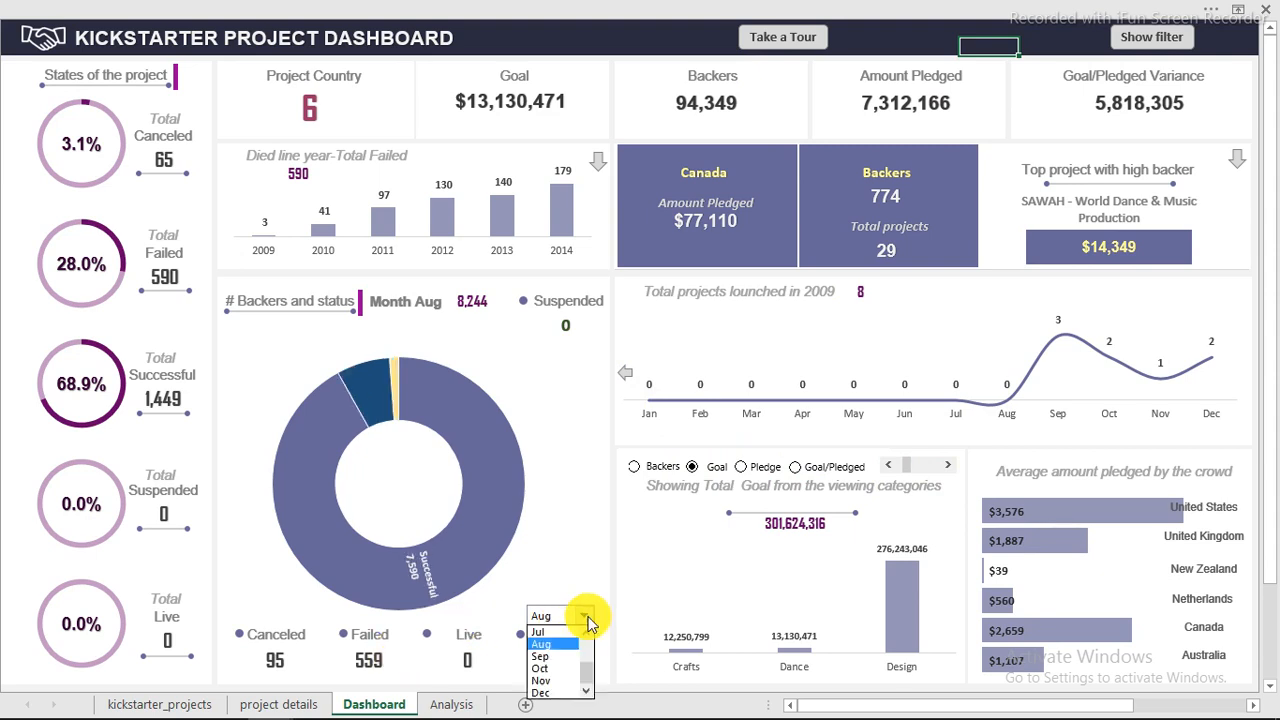
{"action": "left_click", "coordinate": [545, 684]}
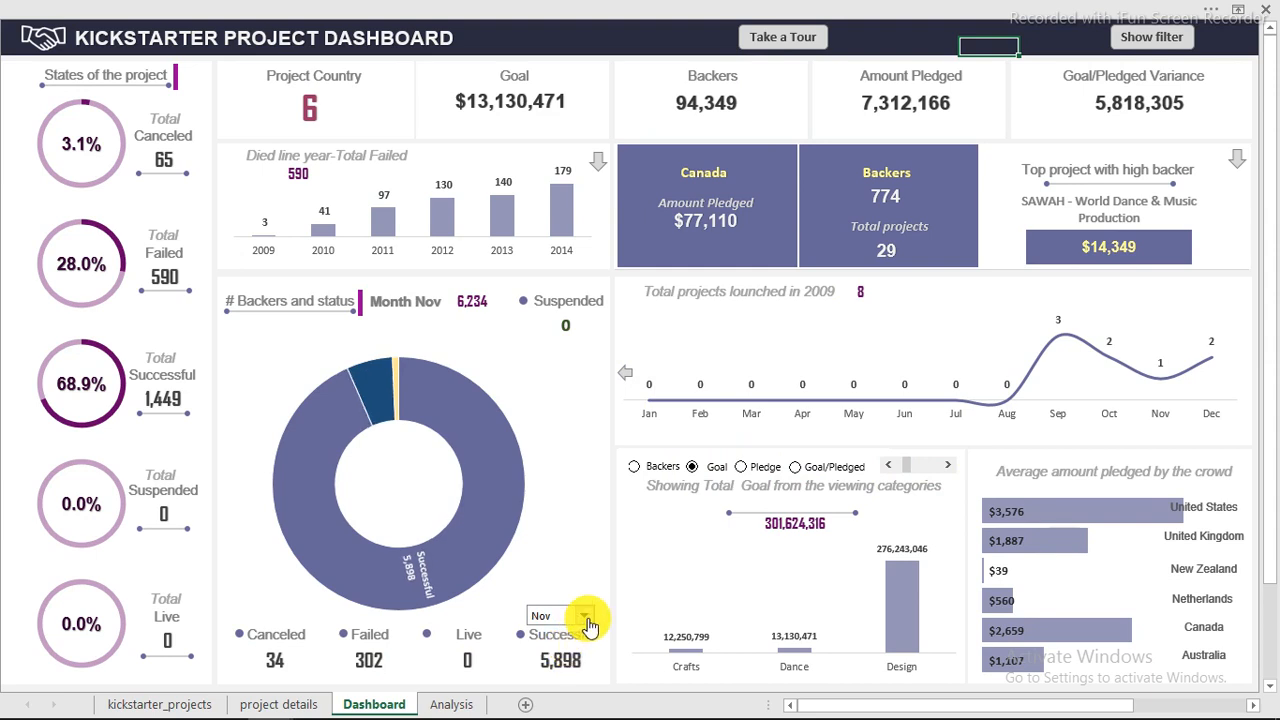
Switch to the Kickstarter project lesson workbook and review the project names on the kickstarter_projects sheet
{"action": "mouse_move", "coordinate": [264, 717]}
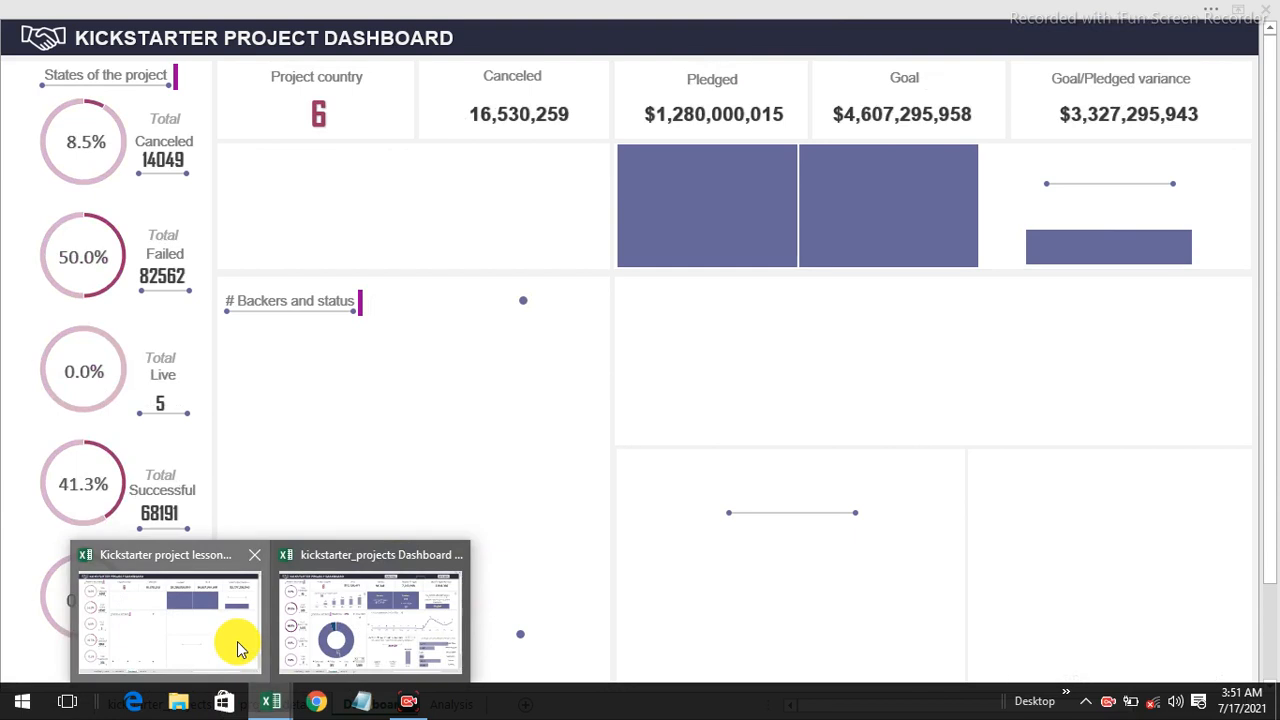
{"action": "left_click", "coordinate": [238, 648]}
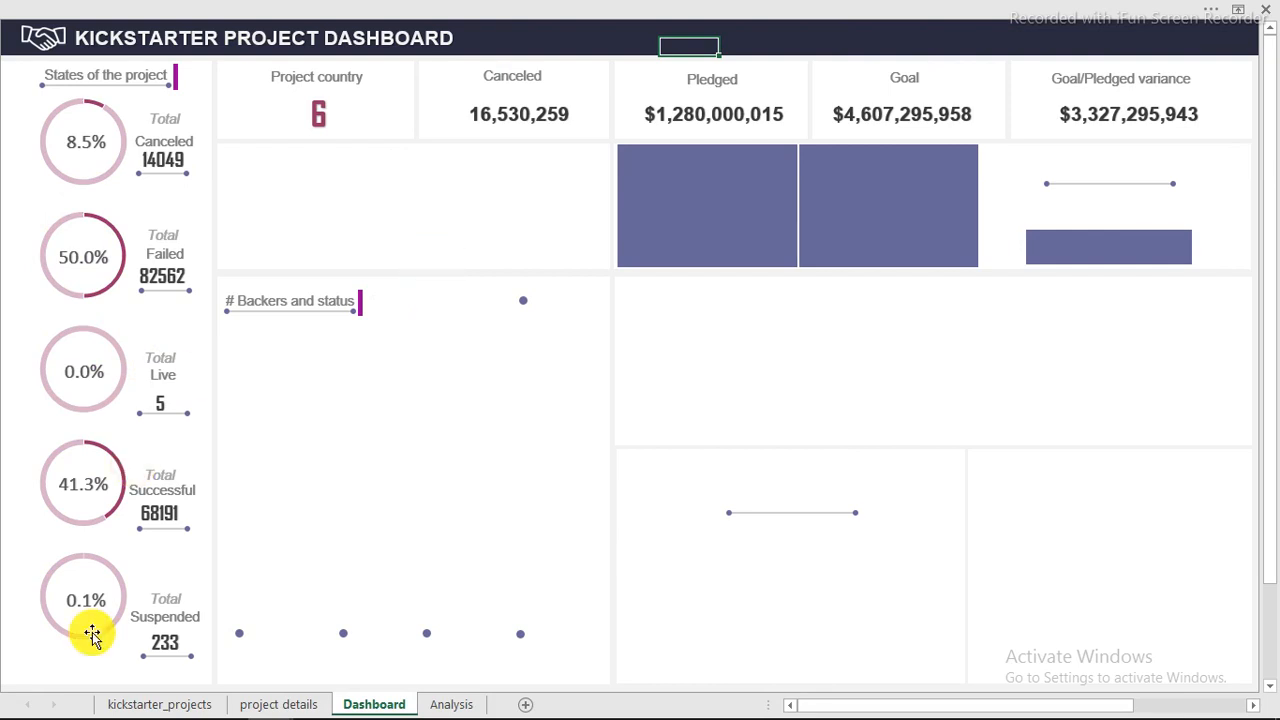
{"action": "left_click", "coordinate": [148, 705]}
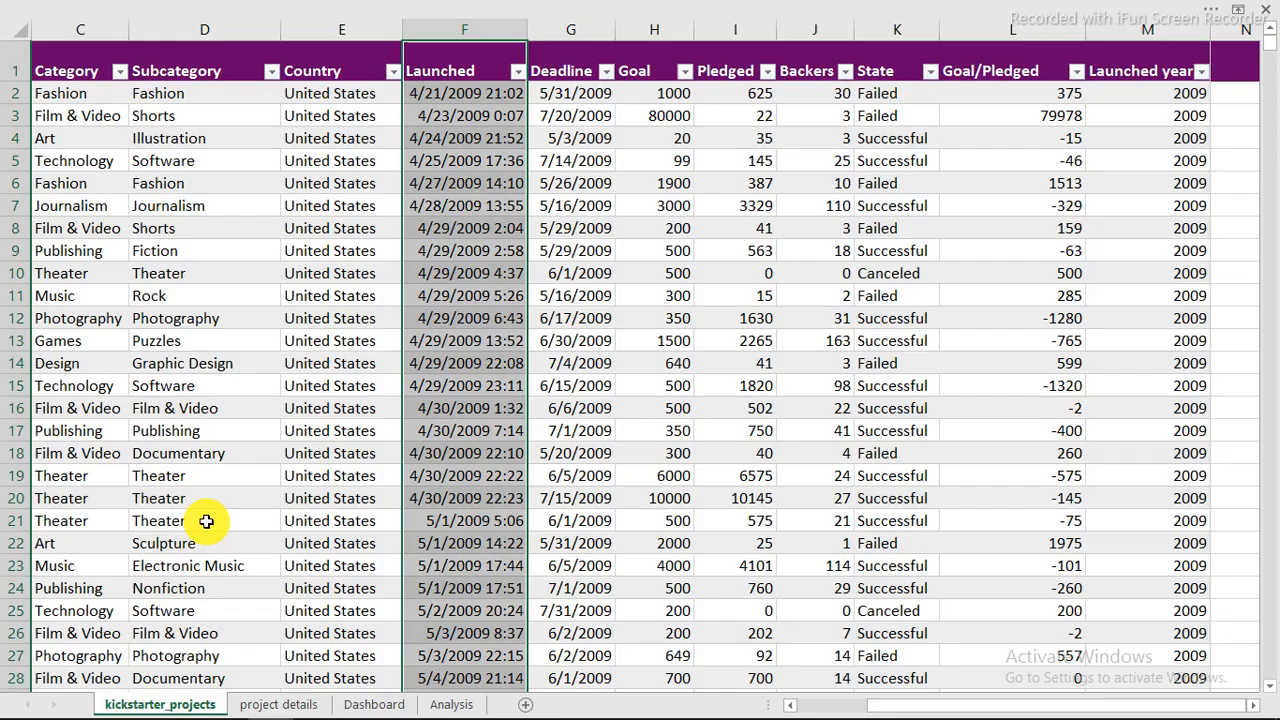
{"action": "left_click", "coordinate": [257, 320]}
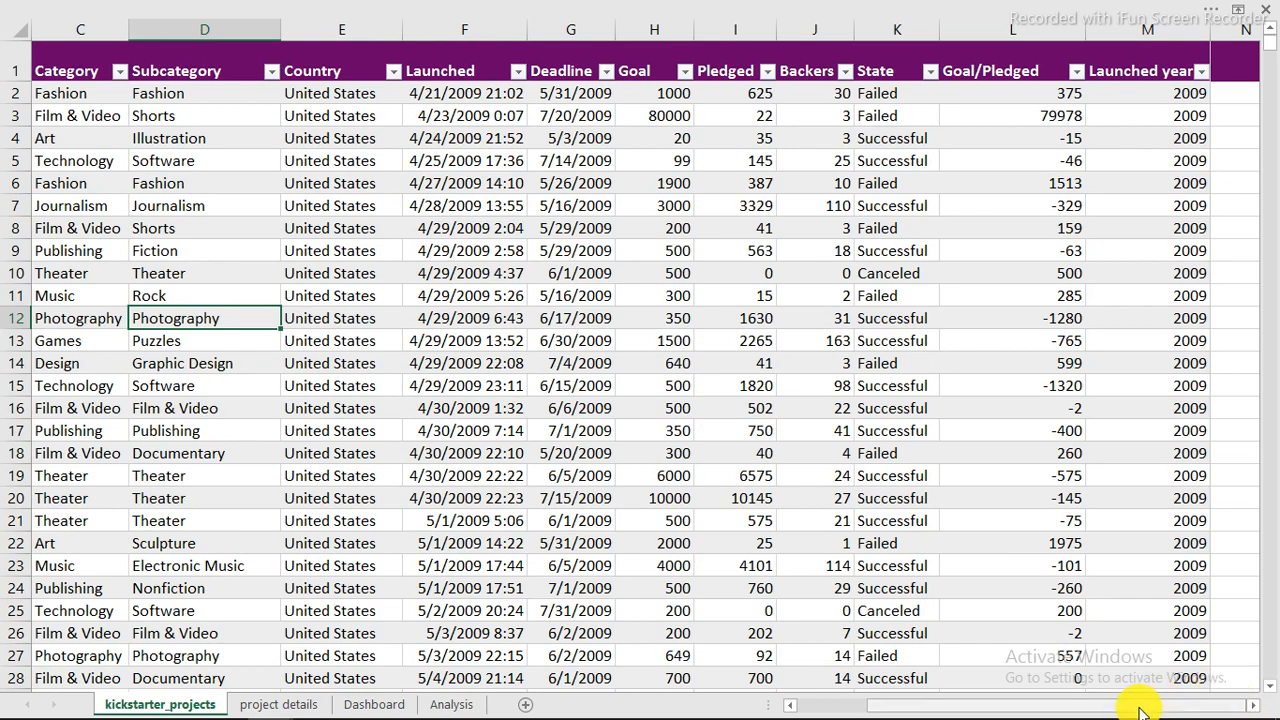
{"action": "left_click_drag", "start_coordinate": [1140, 710], "coordinate": [1020, 703]}
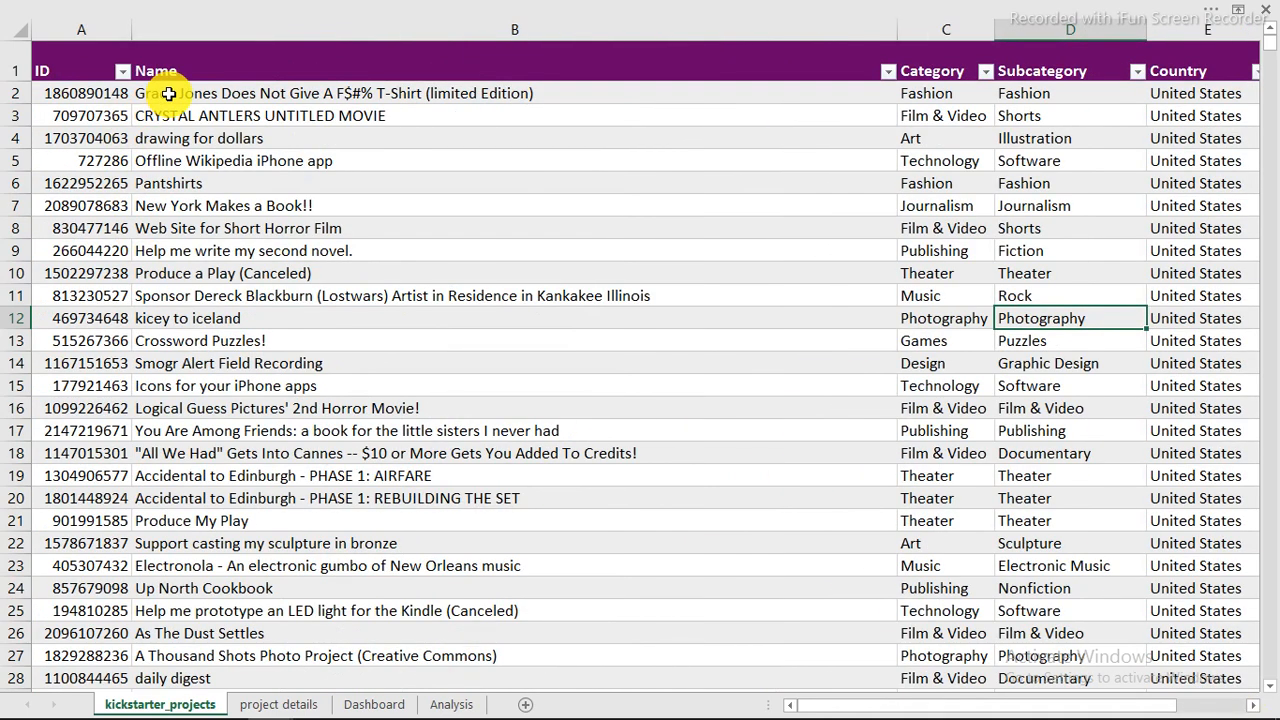
{"action": "left_click_drag", "start_coordinate": [169, 93], "coordinate": [257, 676]}
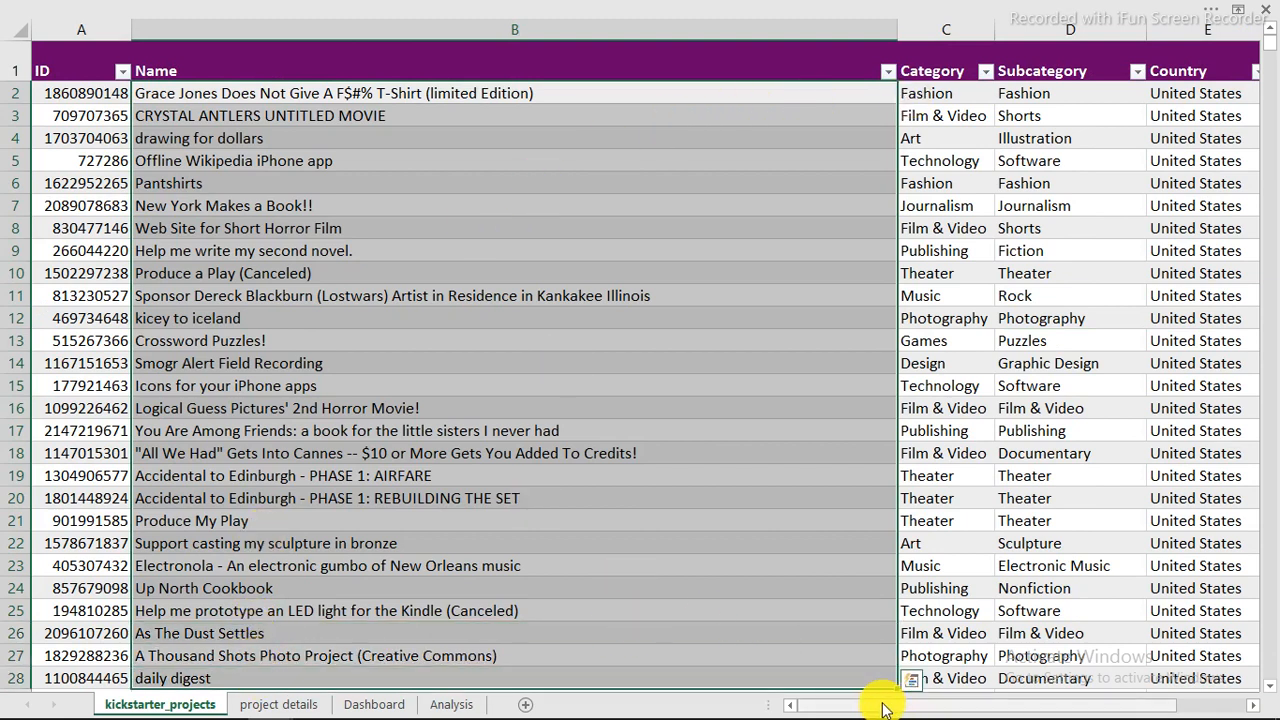
Examine the Launched and Deadline date columns of the kickstarter_projects table
{"action": "left_click_drag", "start_coordinate": [880, 710], "coordinate": [940, 710]}
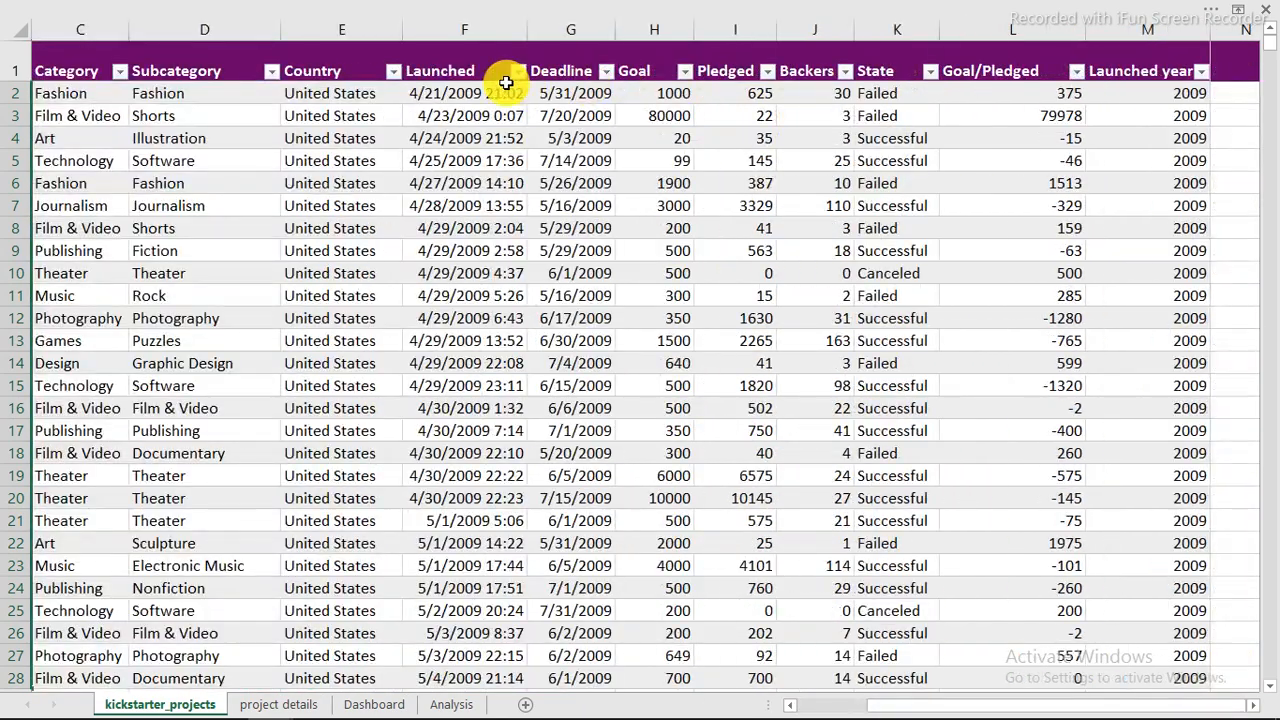
{"action": "left_click_drag", "start_coordinate": [502, 75], "coordinate": [486, 294]}
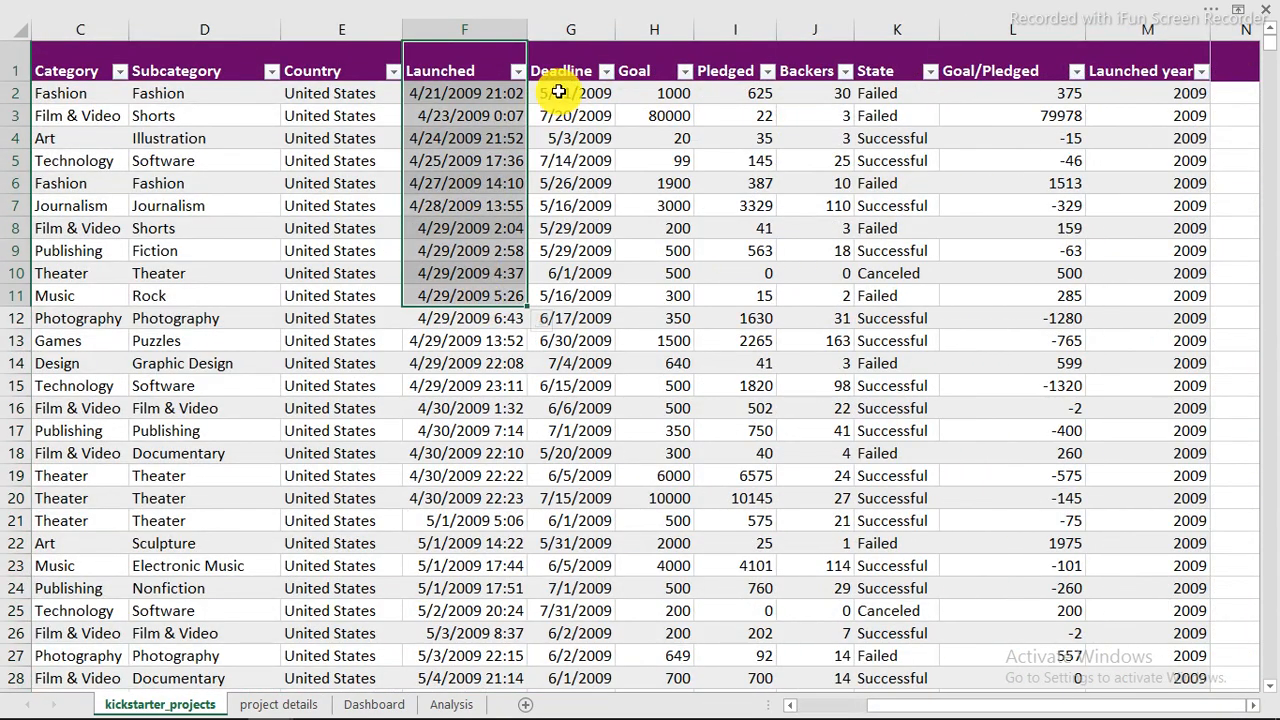
{"action": "left_click_drag", "start_coordinate": [560, 74], "coordinate": [562, 292]}
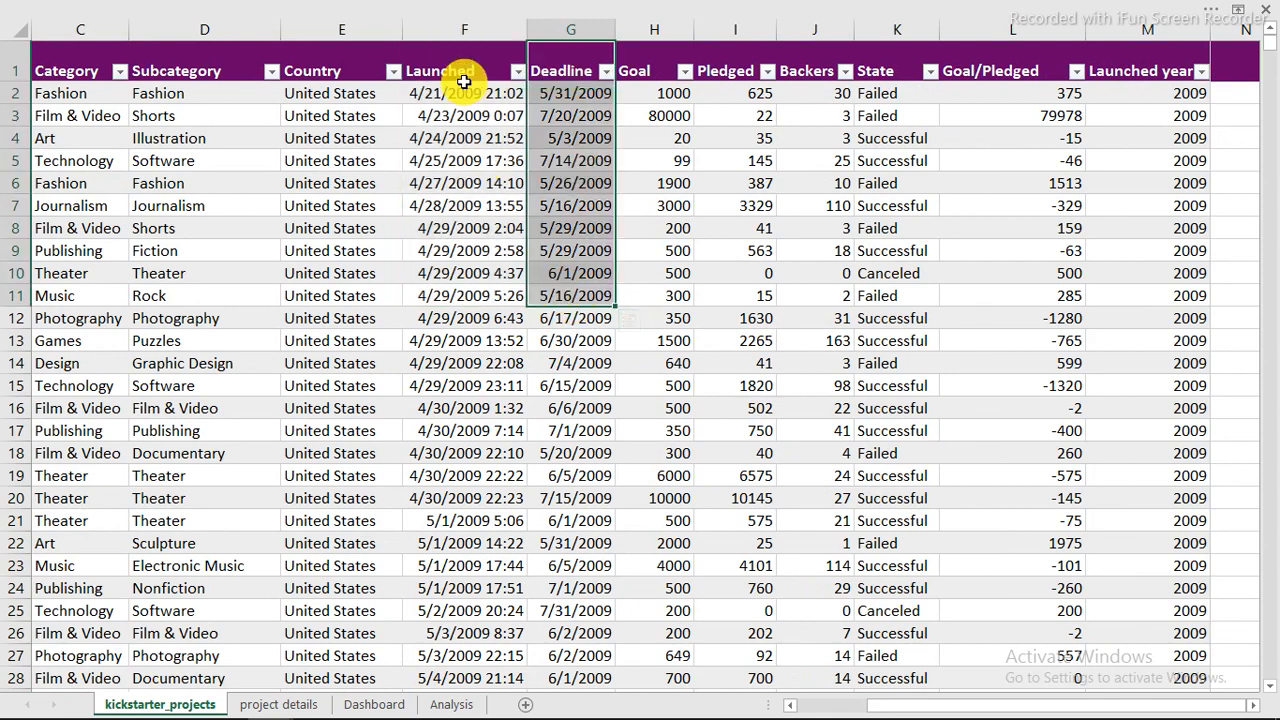
{"action": "left_click_drag", "start_coordinate": [464, 84], "coordinate": [460, 406]}
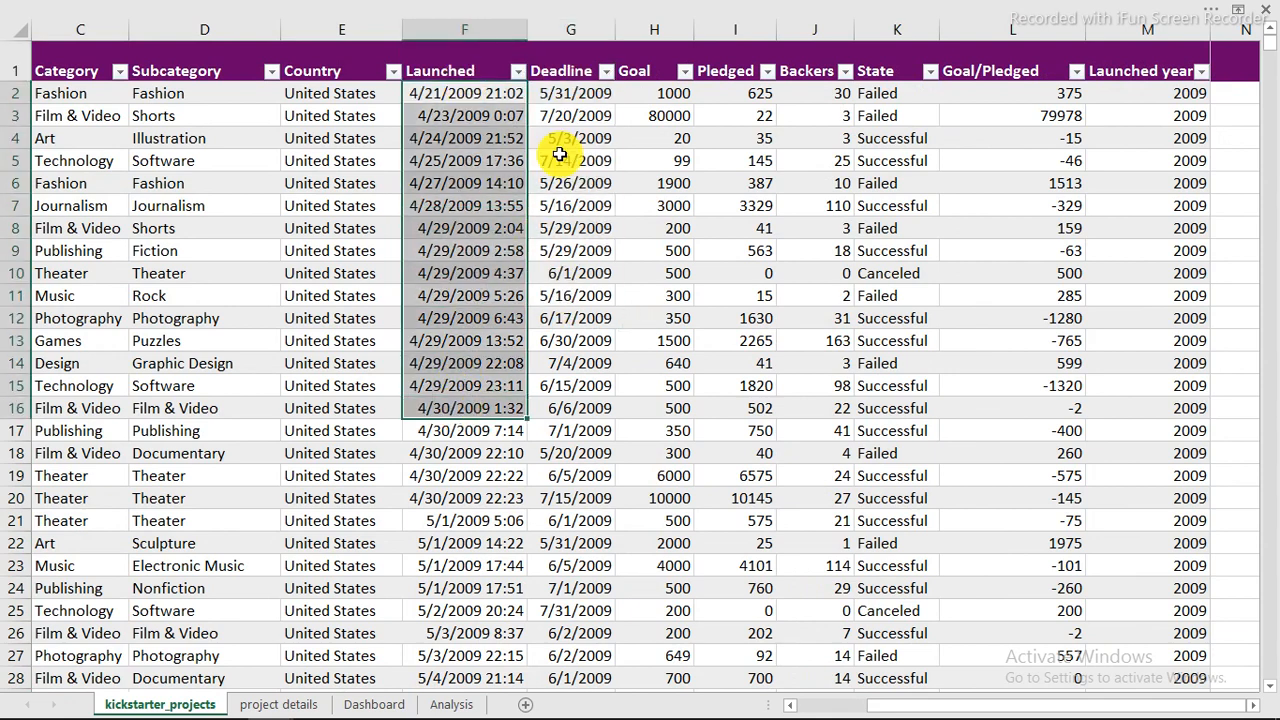
{"action": "left_click_drag", "start_coordinate": [569, 93], "coordinate": [565, 296]}
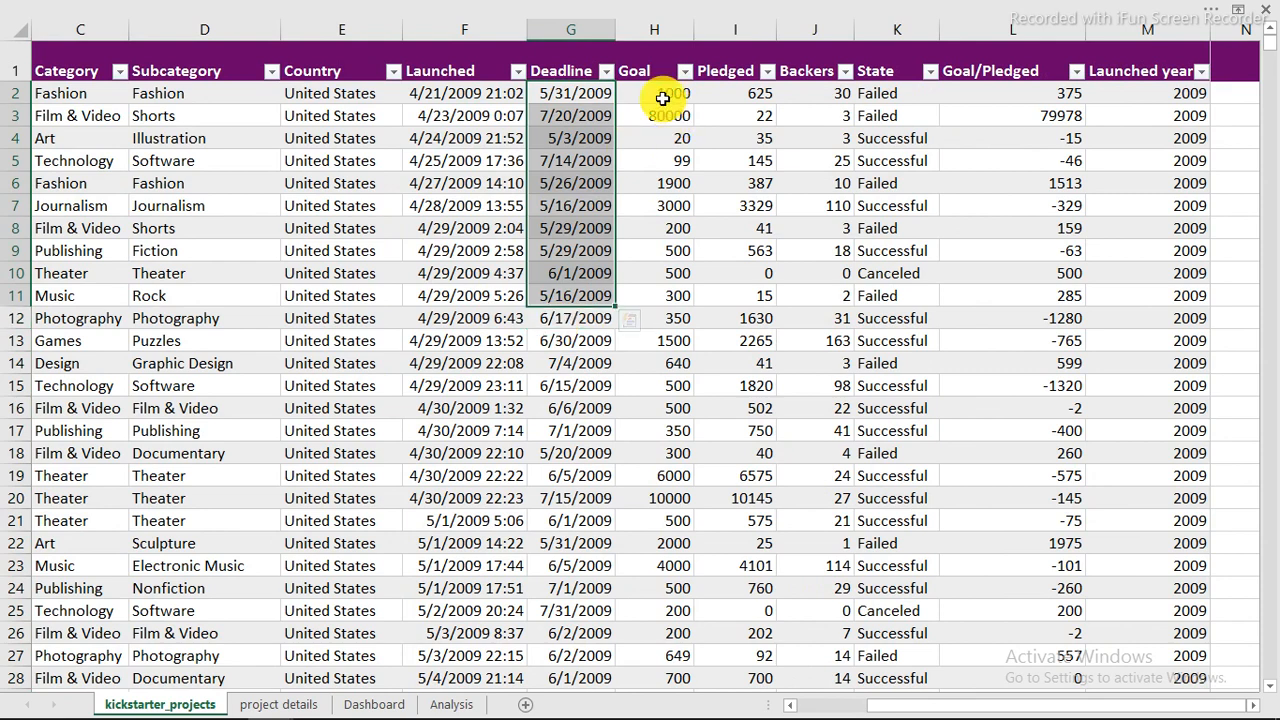
Examine the Goal, Pledged and Backers columns of the kickstarter_projects table
{"action": "left_click_drag", "start_coordinate": [662, 97], "coordinate": [661, 307]}
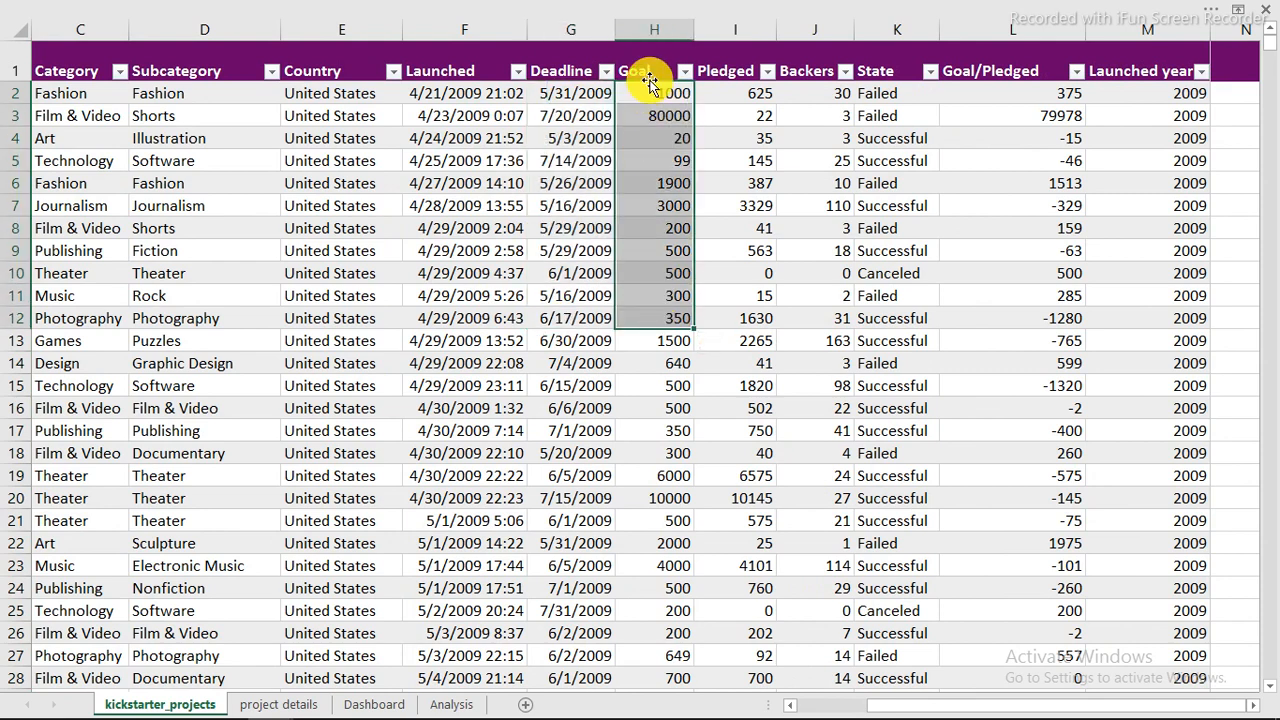
{"action": "left_click_drag", "start_coordinate": [657, 92], "coordinate": [664, 158]}
{"action": "left_click", "coordinate": [746, 95]}
{"action": "left_click_drag", "start_coordinate": [746, 95], "coordinate": [810, 366]}
{"action": "left_click_drag", "start_coordinate": [826, 93], "coordinate": [823, 296]}
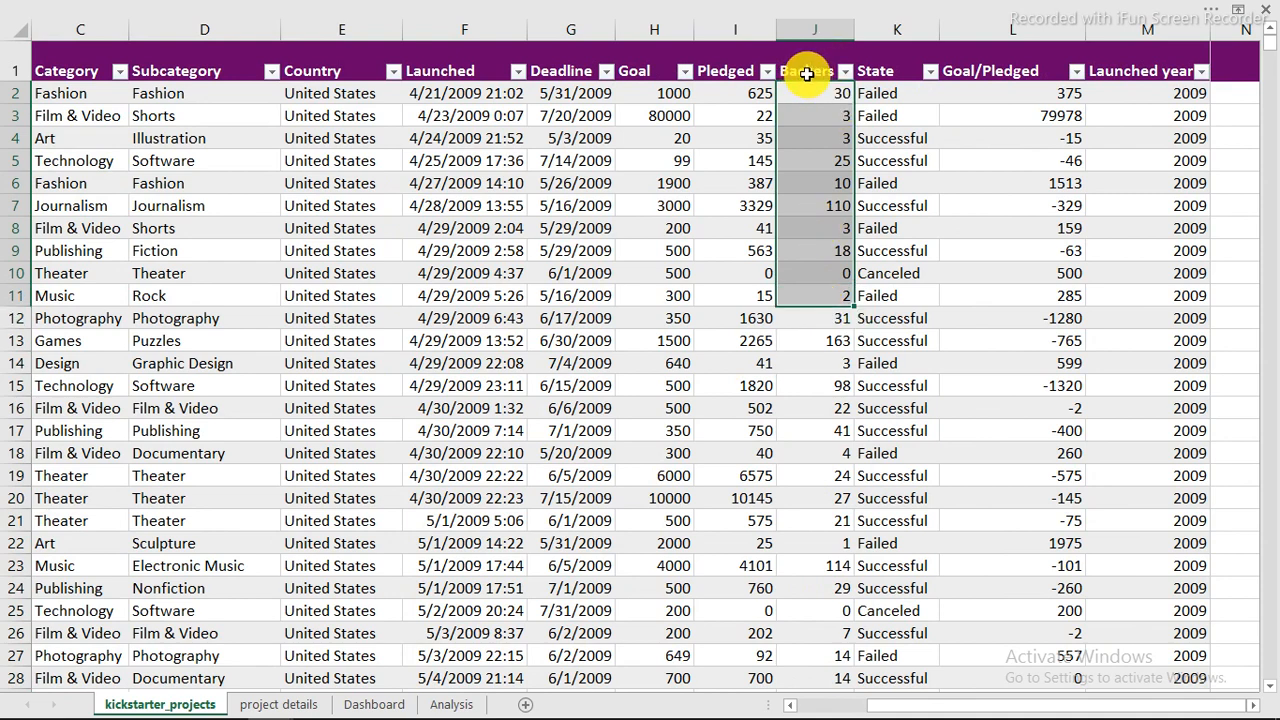
{"action": "left_click_drag", "start_coordinate": [809, 93], "coordinate": [809, 296]}
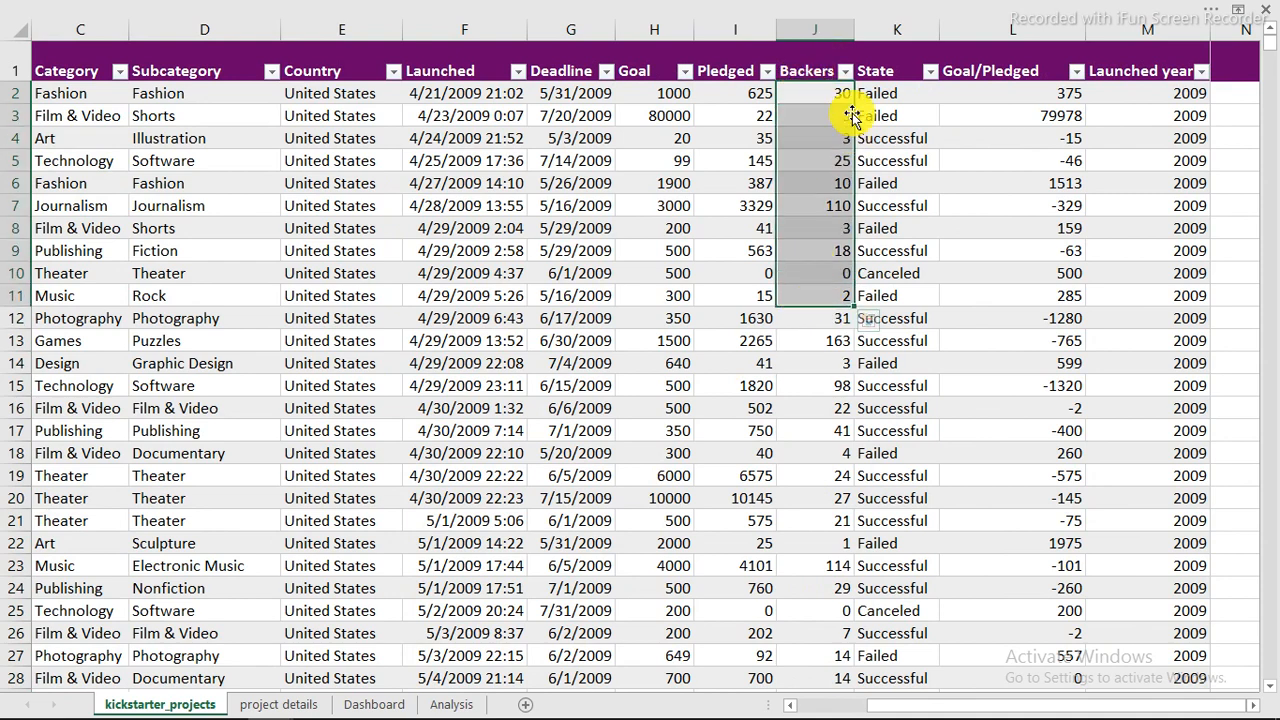
{"action": "left_click", "coordinate": [805, 91]}
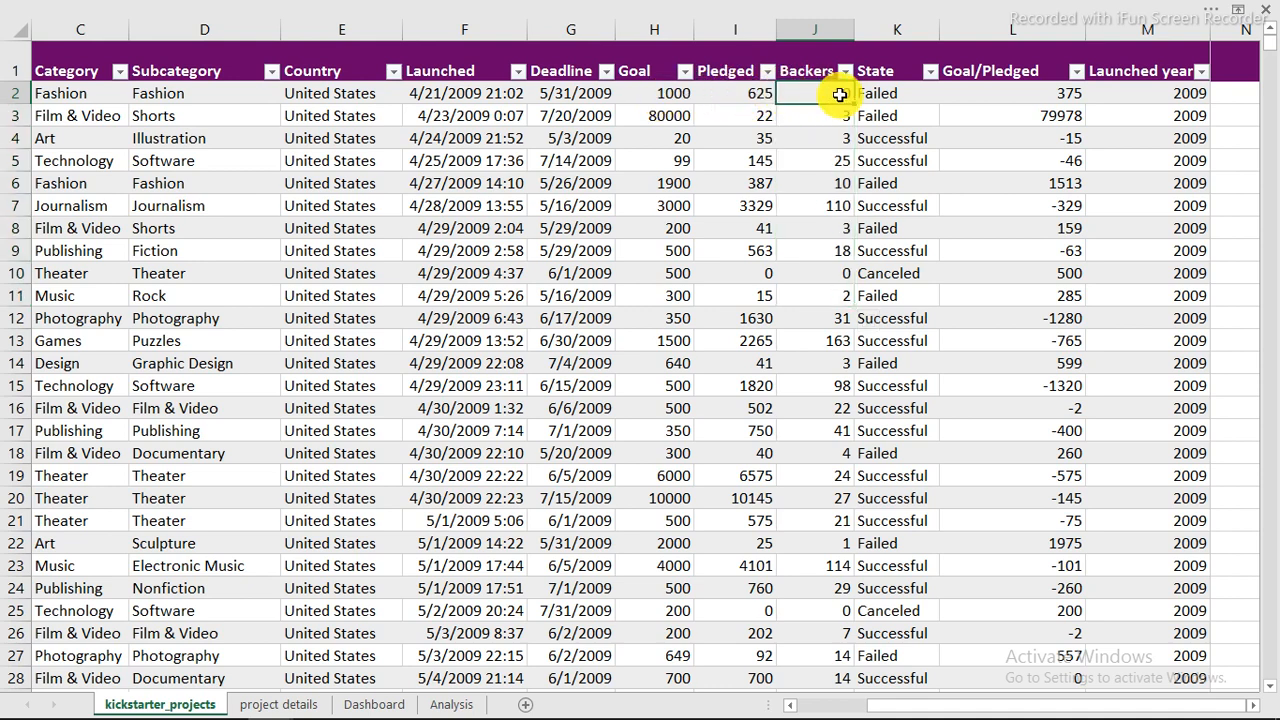
Examine the project outcomes in the State column and the years in the Launched year column
{"action": "left_click", "coordinate": [872, 95]}
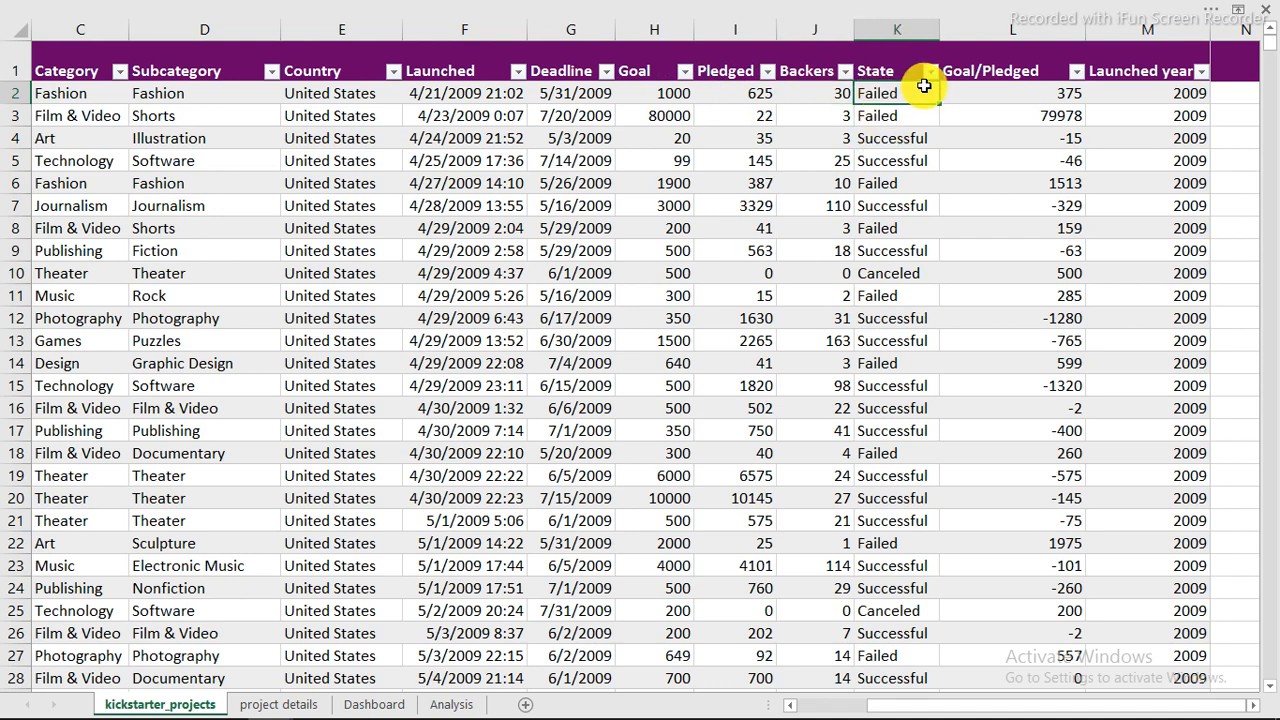
{"action": "left_click", "coordinate": [887, 122]}
{"action": "left_click", "coordinate": [890, 139]}
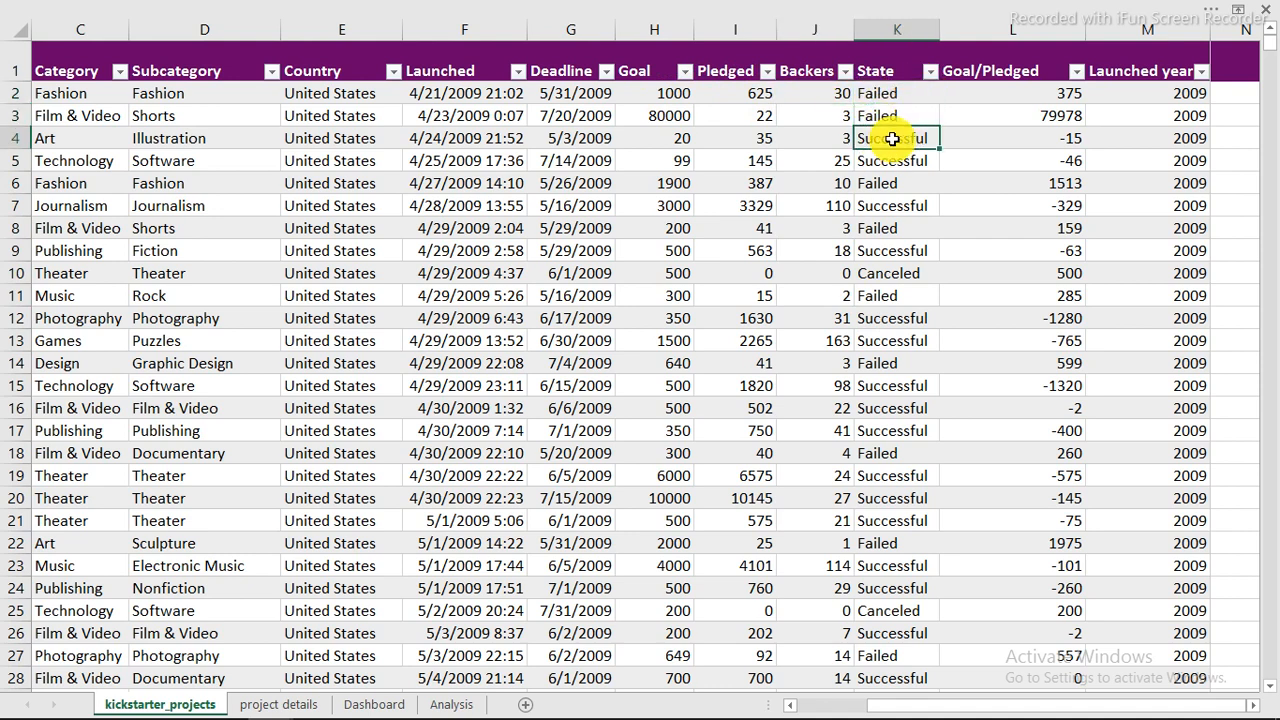
{"action": "left_click", "coordinate": [885, 93]}
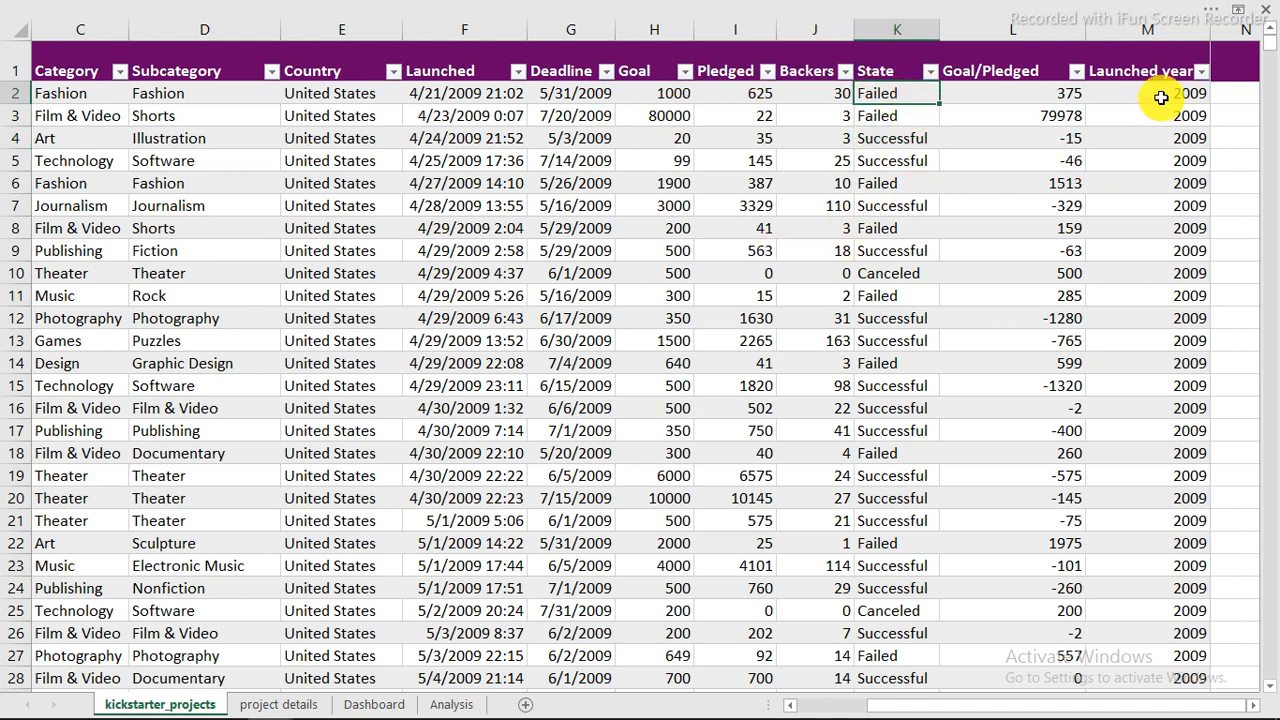
{"action": "left_click_drag", "start_coordinate": [1157, 95], "coordinate": [1151, 248]}
{"action": "left_click", "coordinate": [1155, 177]}
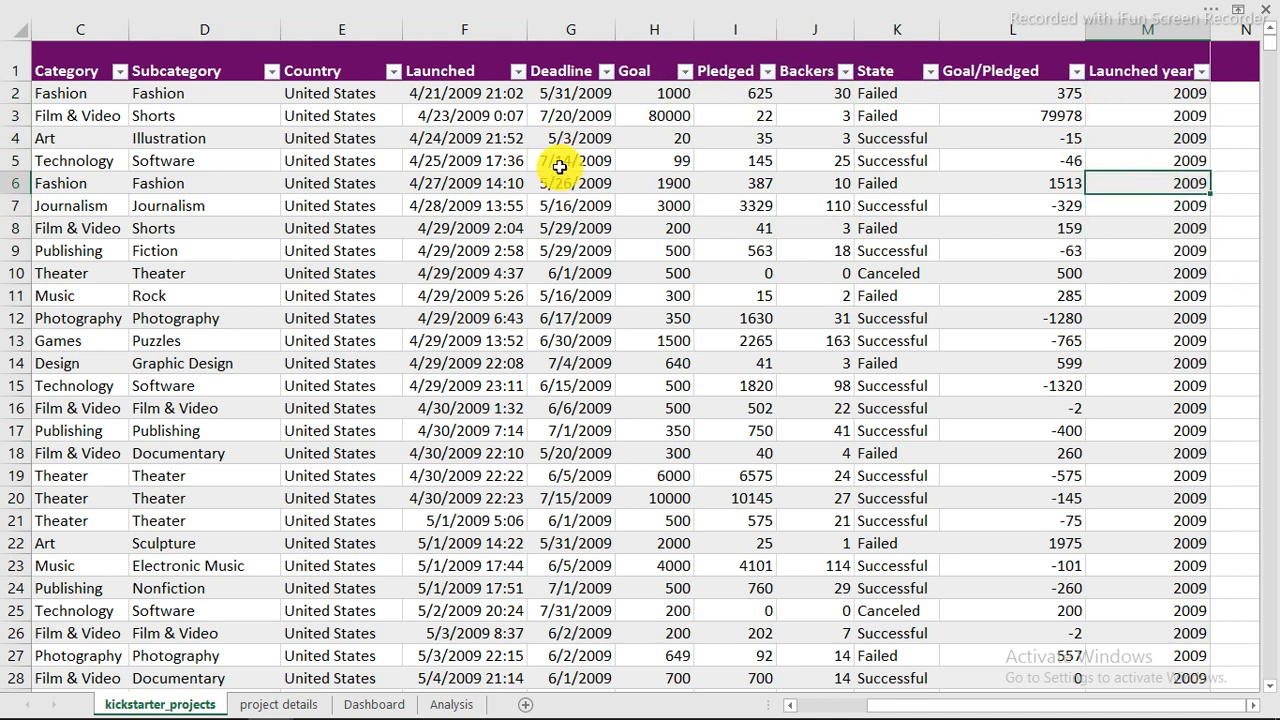
Switch to the finished kickstarter_projects dashboard and set the deadline-year chart's state to Canceled, Live and then Successful
{"action": "left_click", "coordinate": [374, 706]}
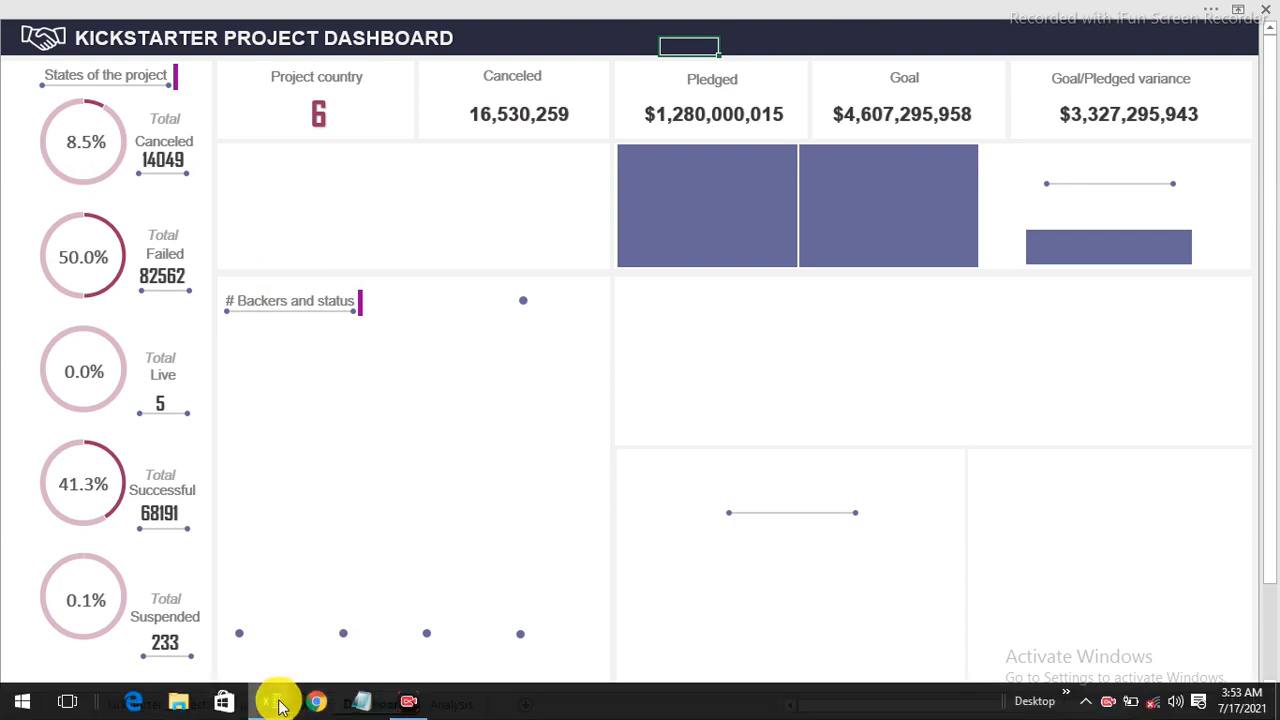
{"action": "mouse_move", "coordinate": [280, 706]}
{"action": "left_click", "coordinate": [330, 620]}
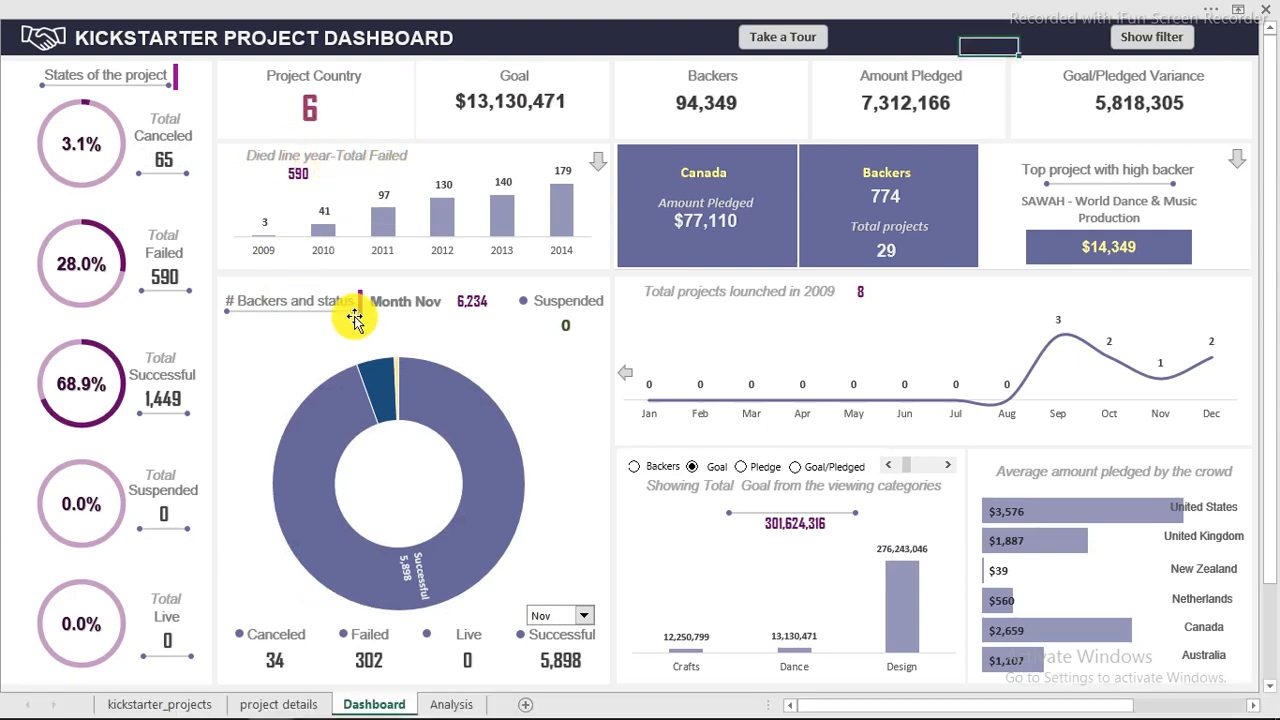
{"action": "left_click", "coordinate": [598, 165]}
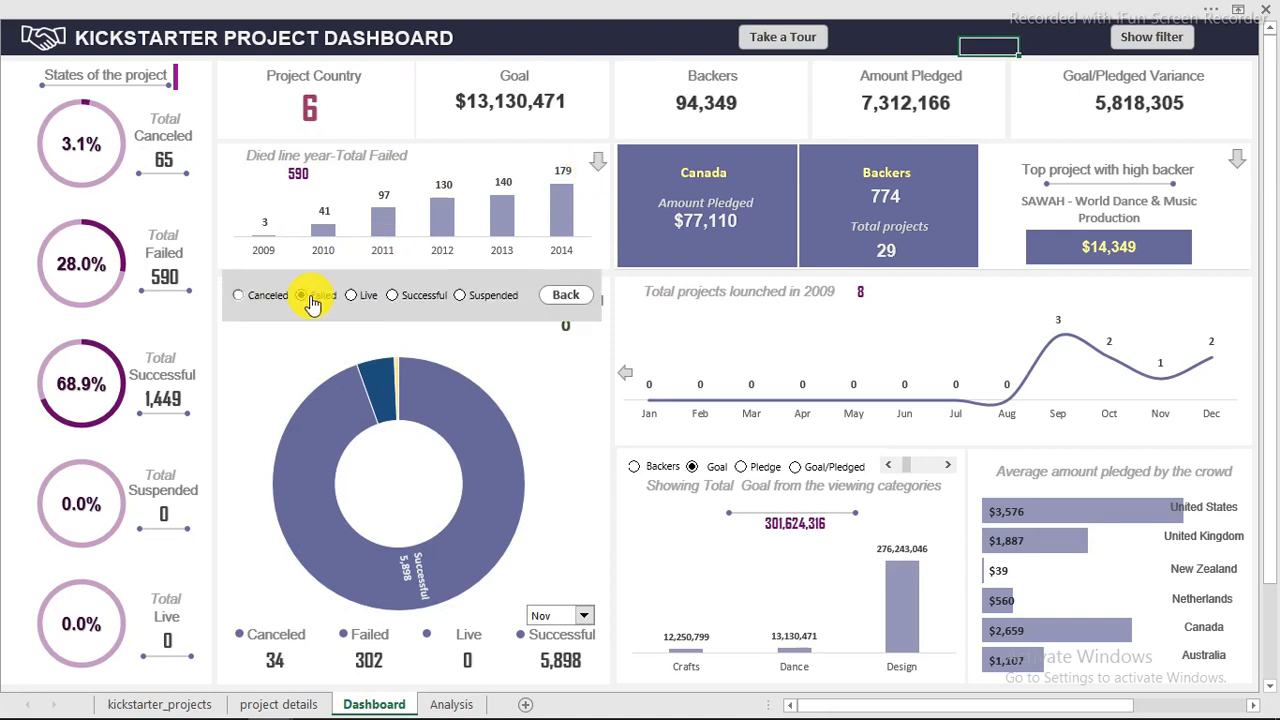
{"action": "left_click", "coordinate": [239, 300]}
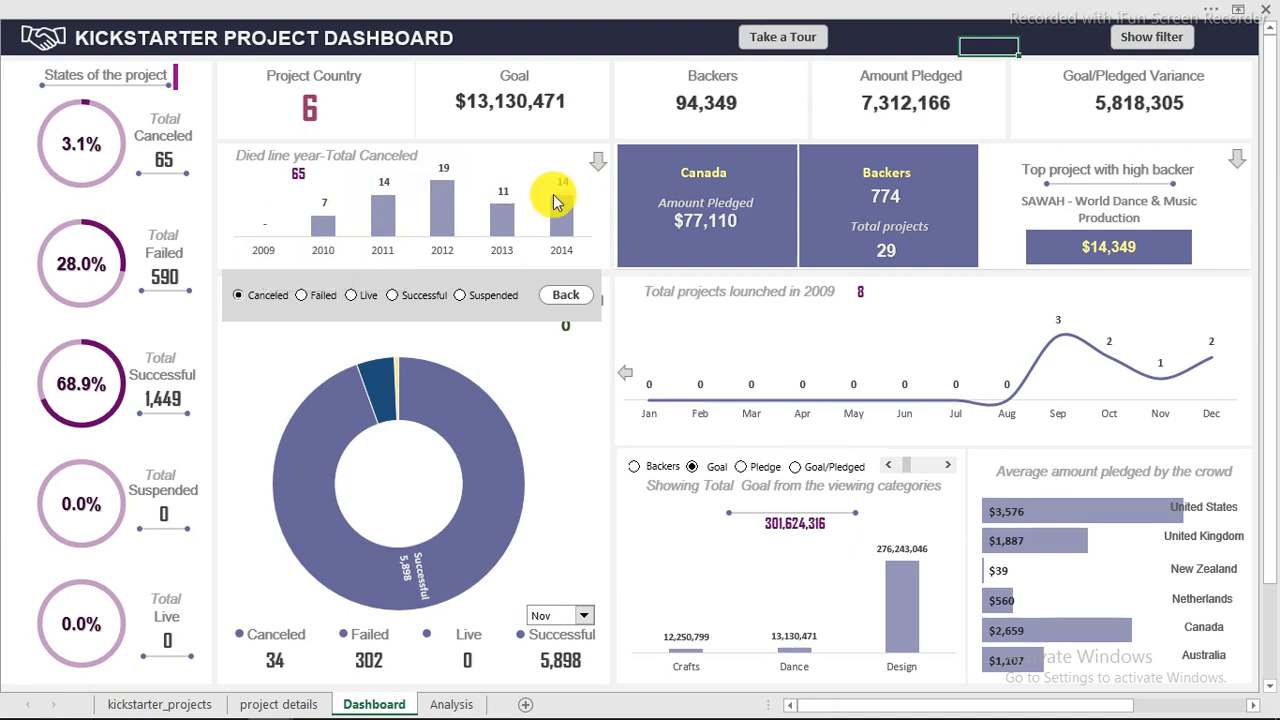
{"action": "left_click", "coordinate": [356, 297]}
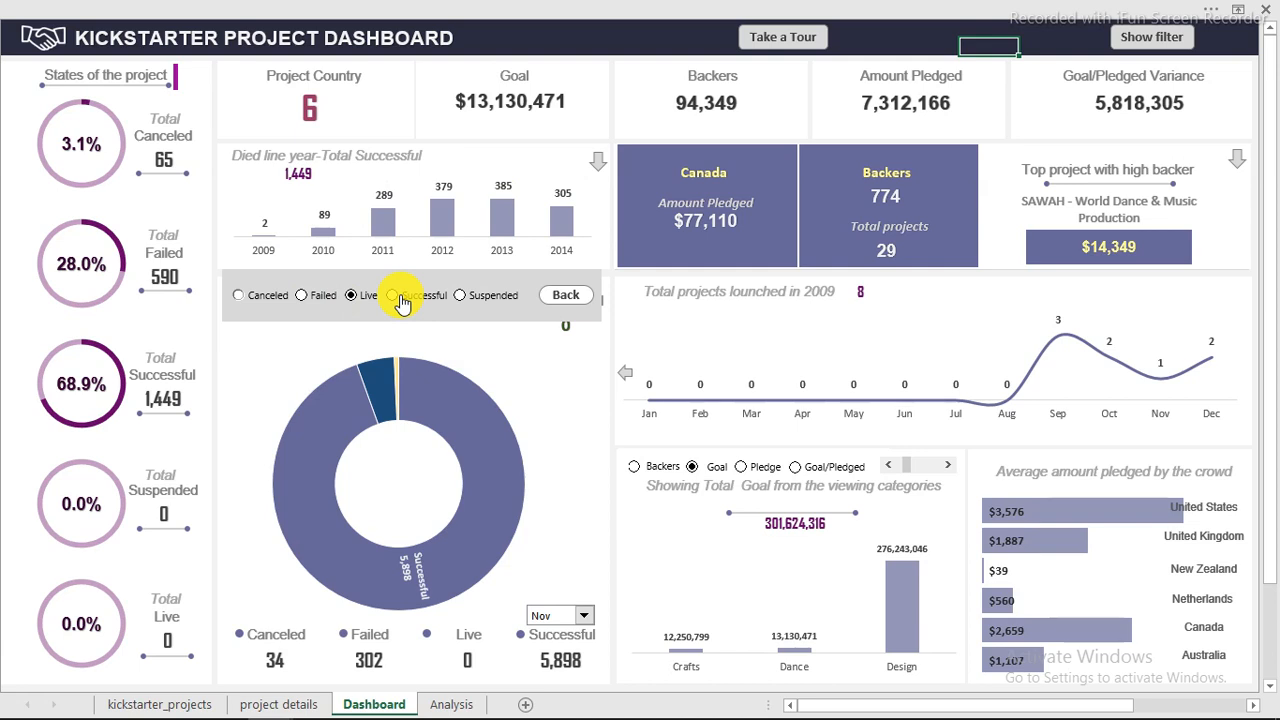
{"action": "left_click", "coordinate": [400, 303]}
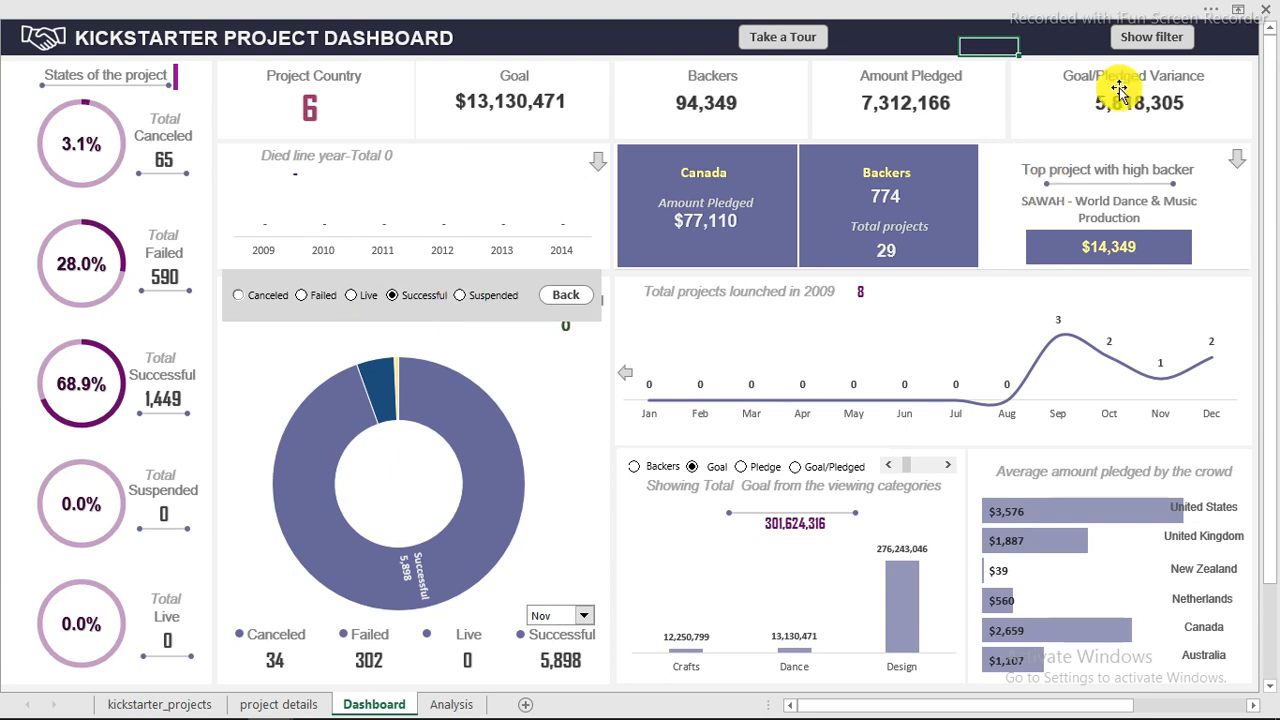
Clear the Category filter in the dashboard's filter pane and hide the deadline-year chart's state options
{"action": "left_click", "coordinate": [1151, 38]}
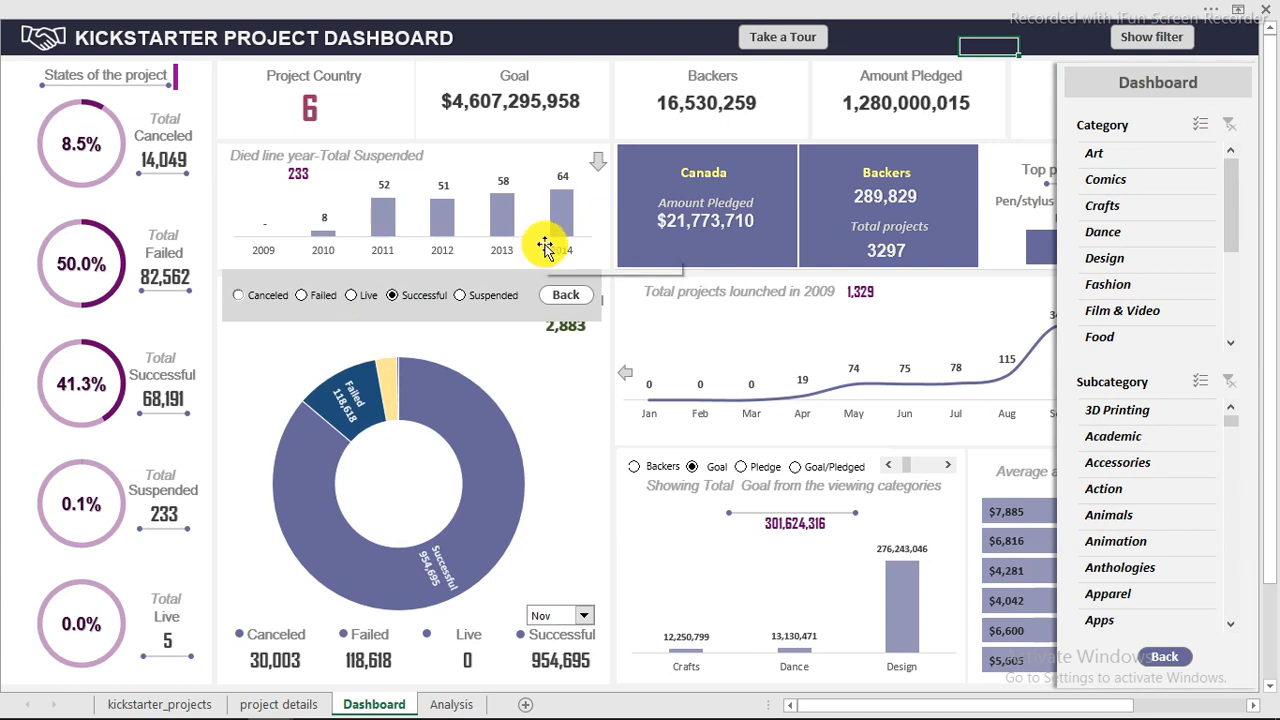
{"action": "left_click", "coordinate": [575, 297]}
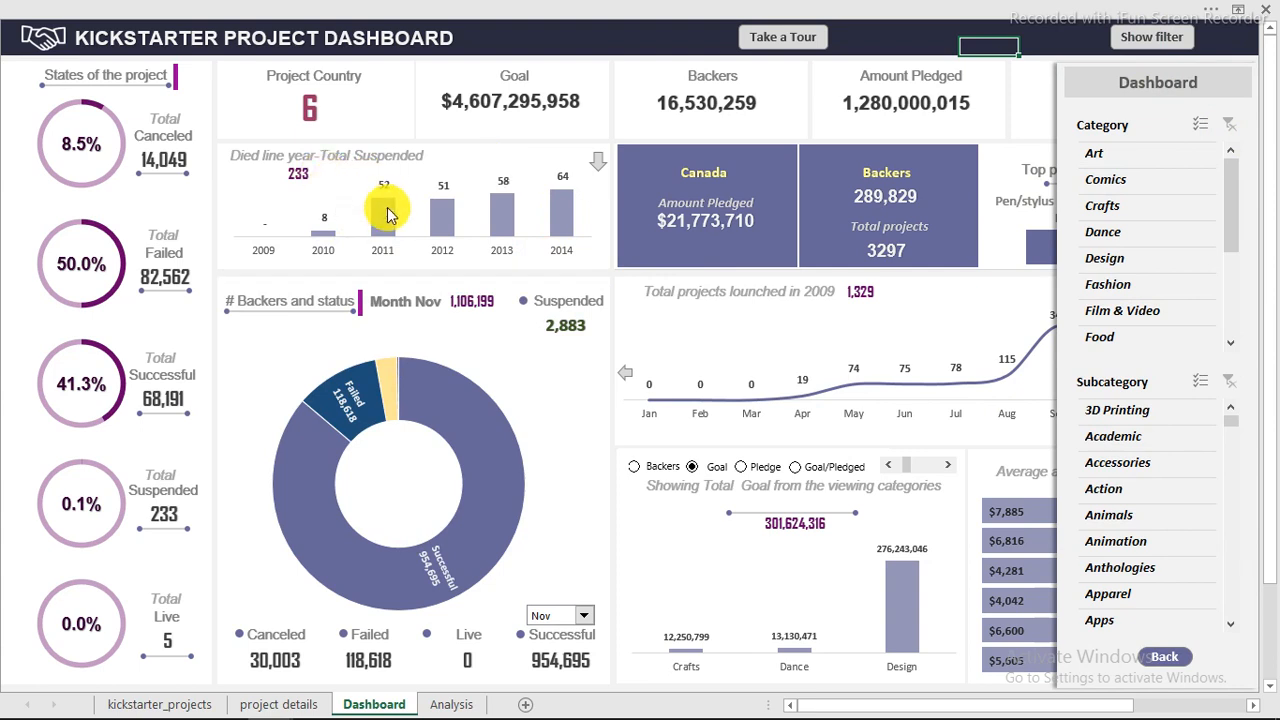
In the lesson workbook, start a PivotTable from the kickstarter_projects sheet using the datasource table
{"action": "mouse_move", "coordinate": [388, 215]}
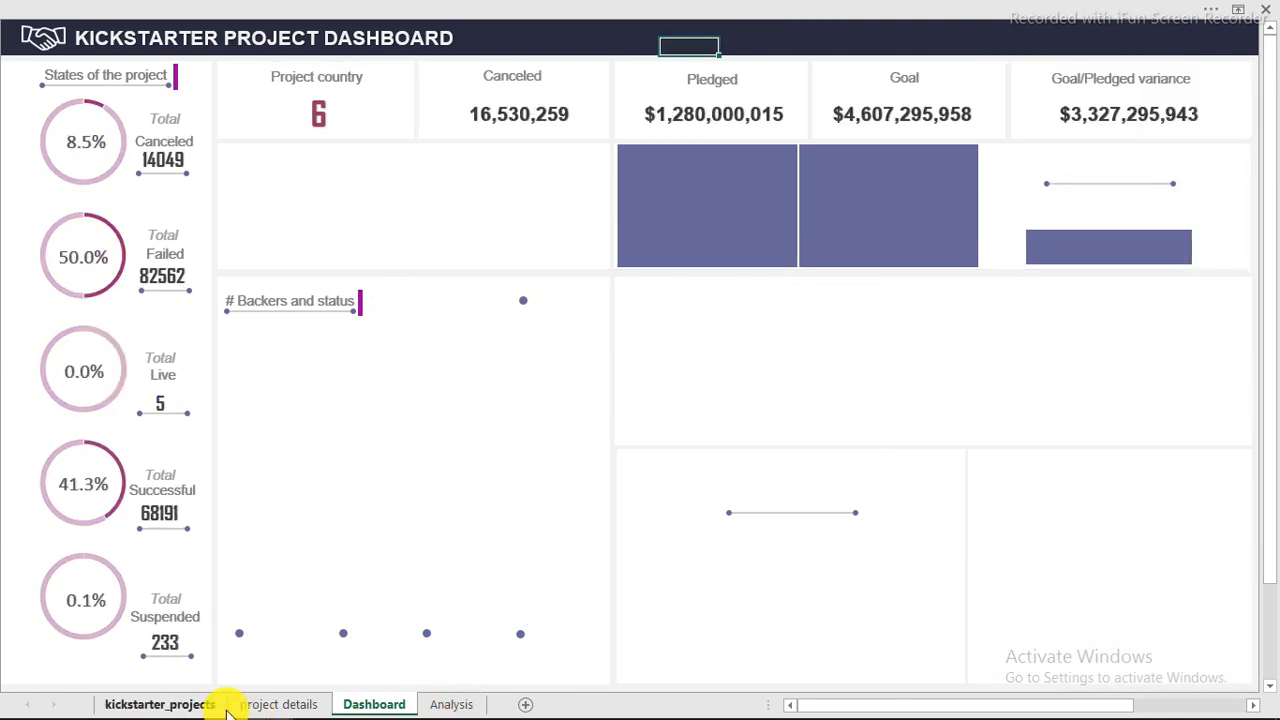
{"action": "left_click", "coordinate": [188, 704]}
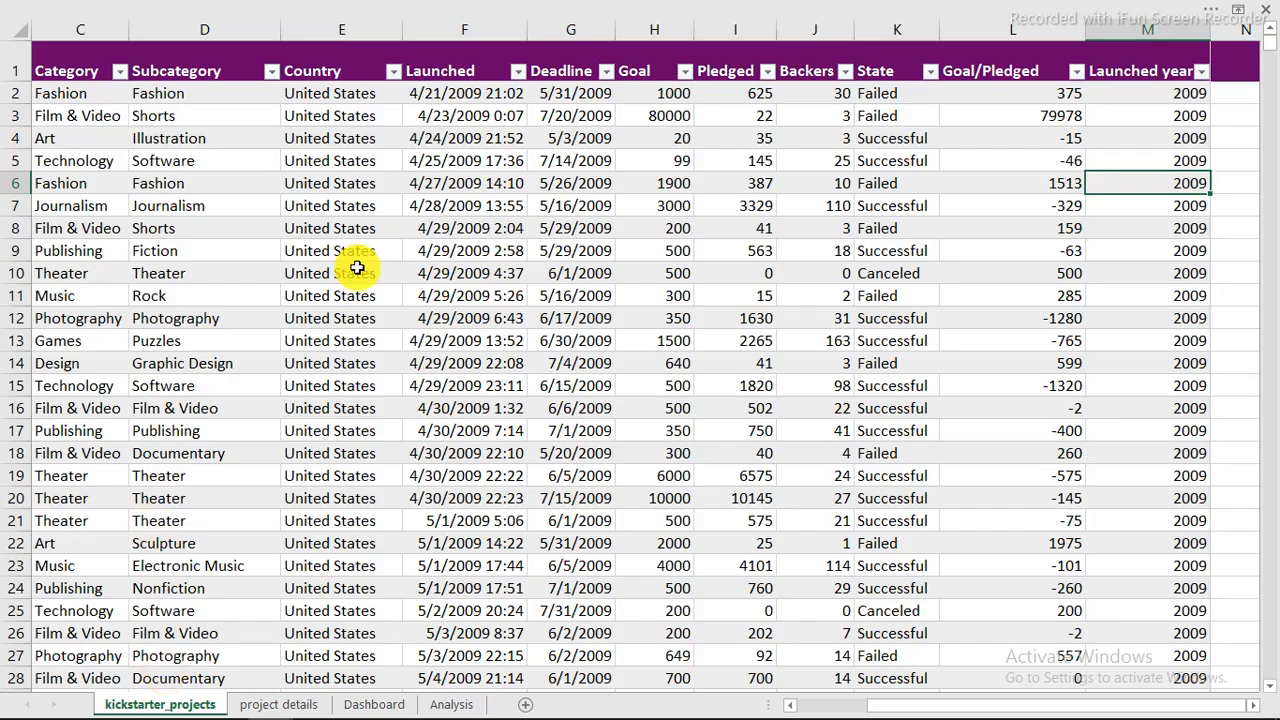
{"action": "left_click", "coordinate": [357, 268]}
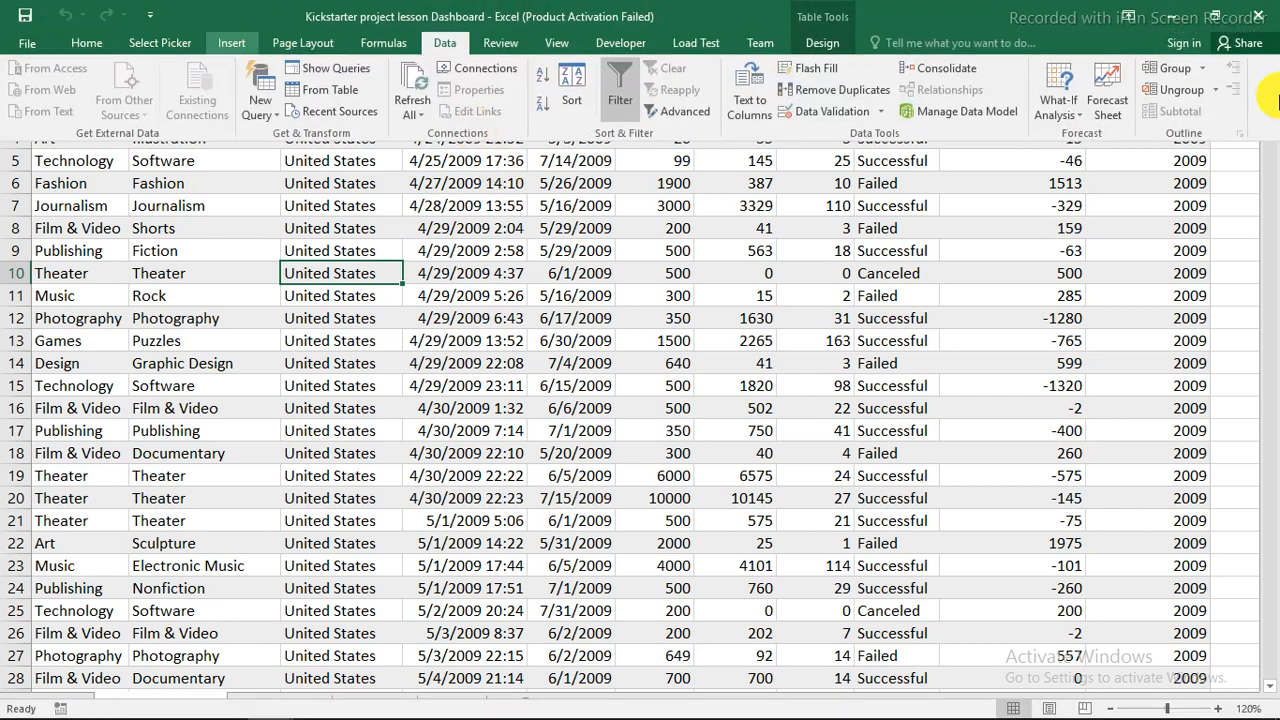
{"action": "left_click", "coordinate": [221, 42]}
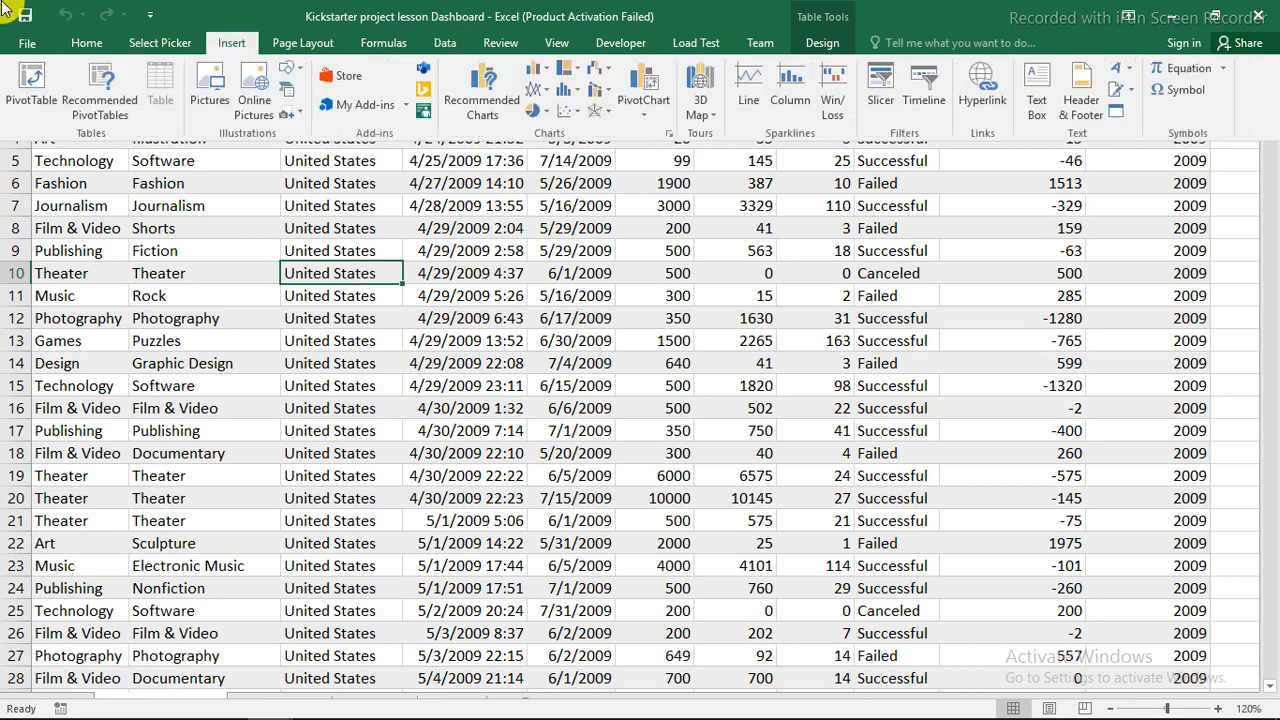
{"action": "left_click", "coordinate": [31, 90]}
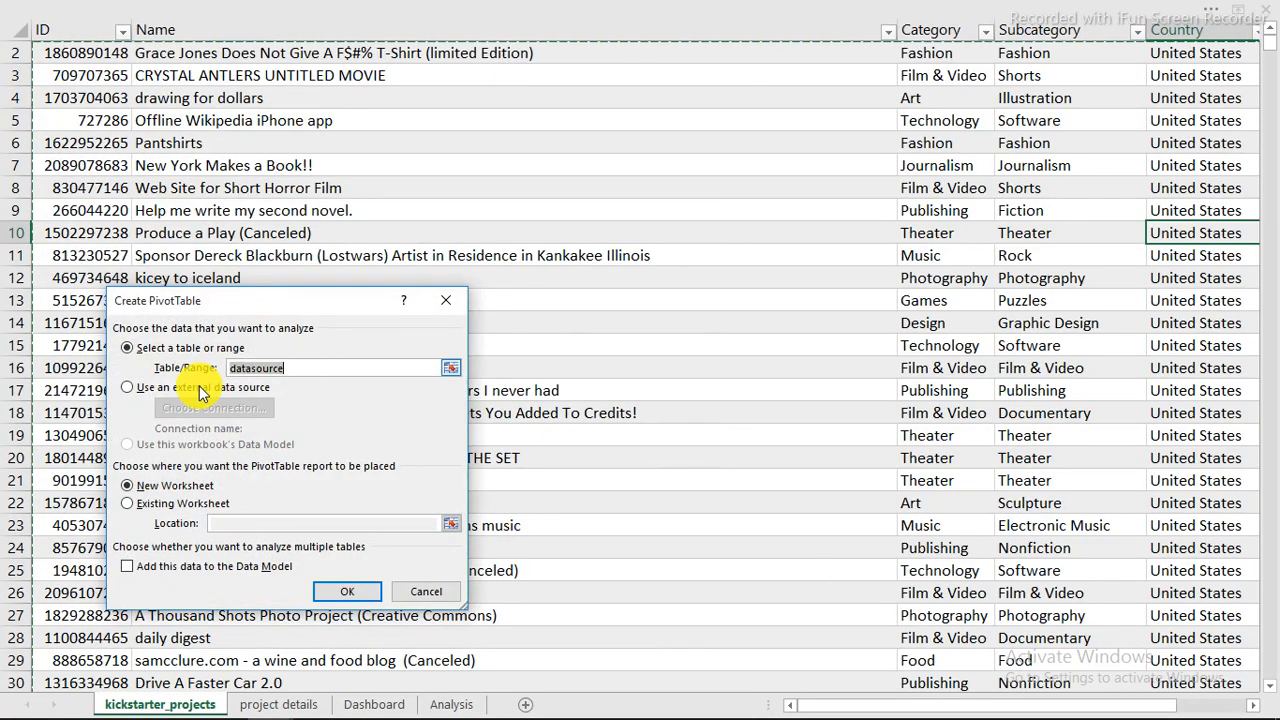
{"action": "left_click_drag", "start_coordinate": [310, 300], "coordinate": [452, 140]}
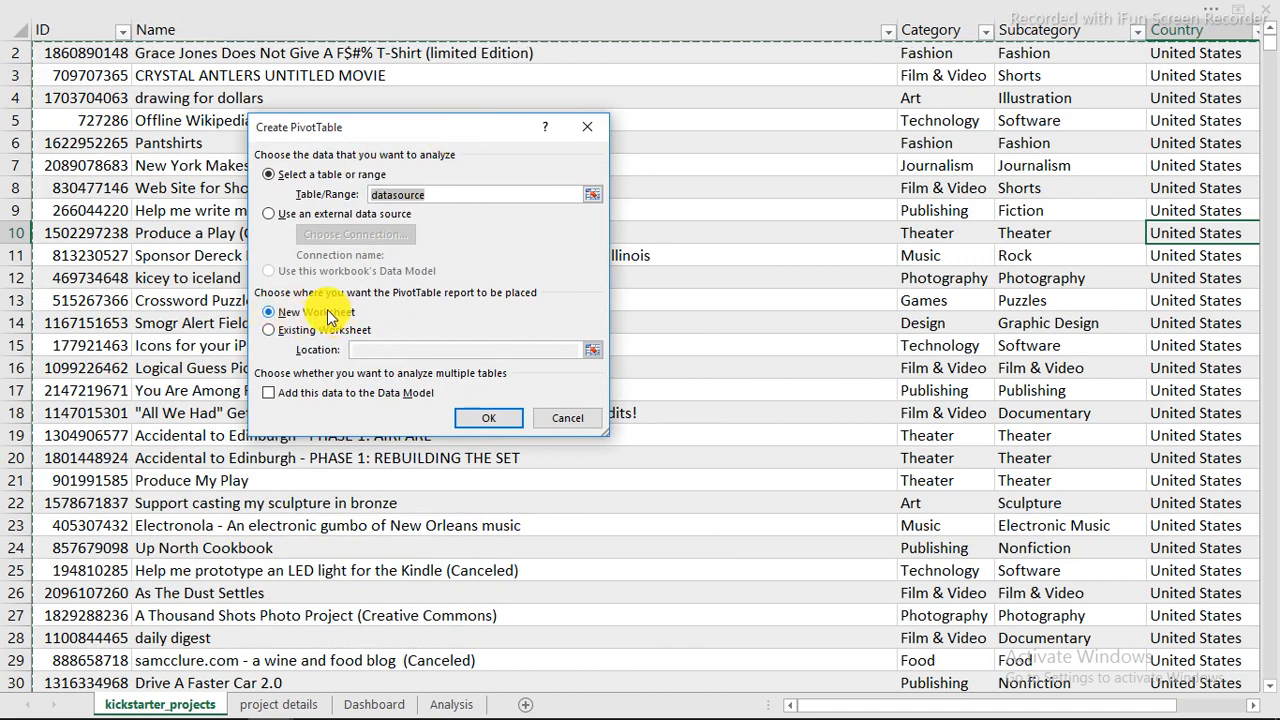
{"action": "left_click", "coordinate": [504, 424]}
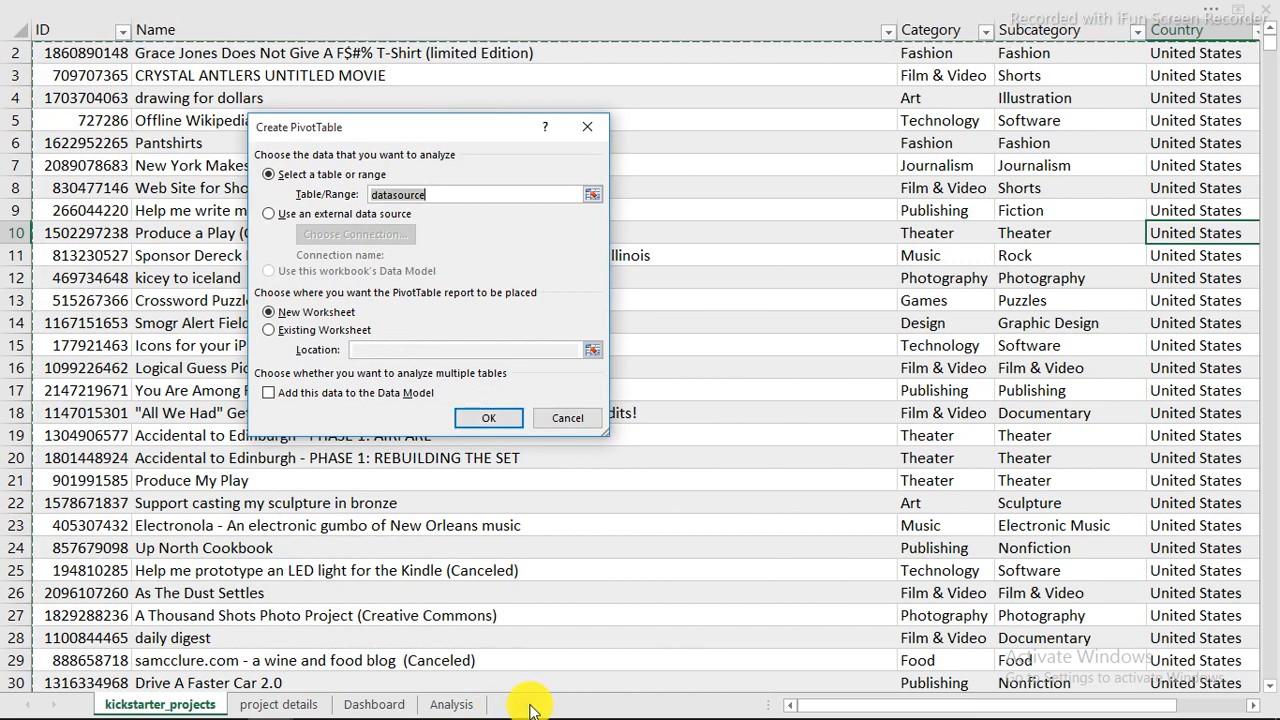
Place the PivotTable on the existing Analysis worksheet at cell T5 and create it
{"action": "left_click", "coordinate": [276, 331]}
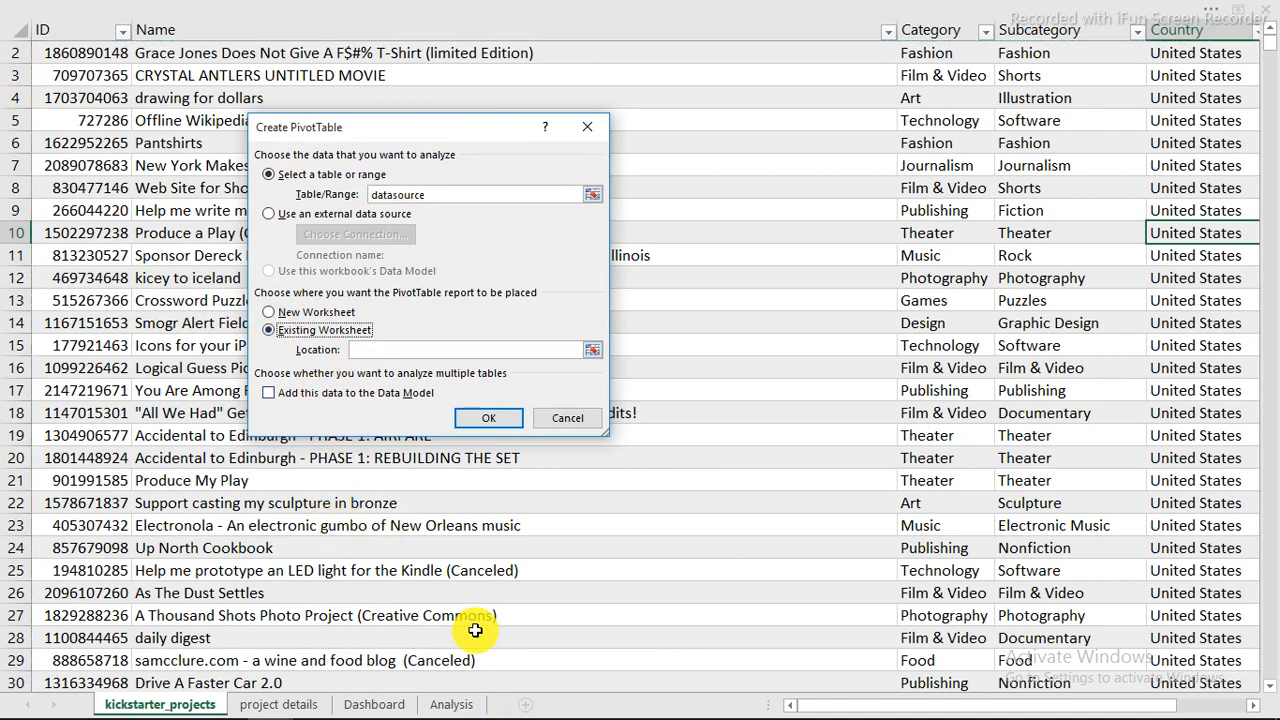
{"action": "left_click", "coordinate": [455, 705]}
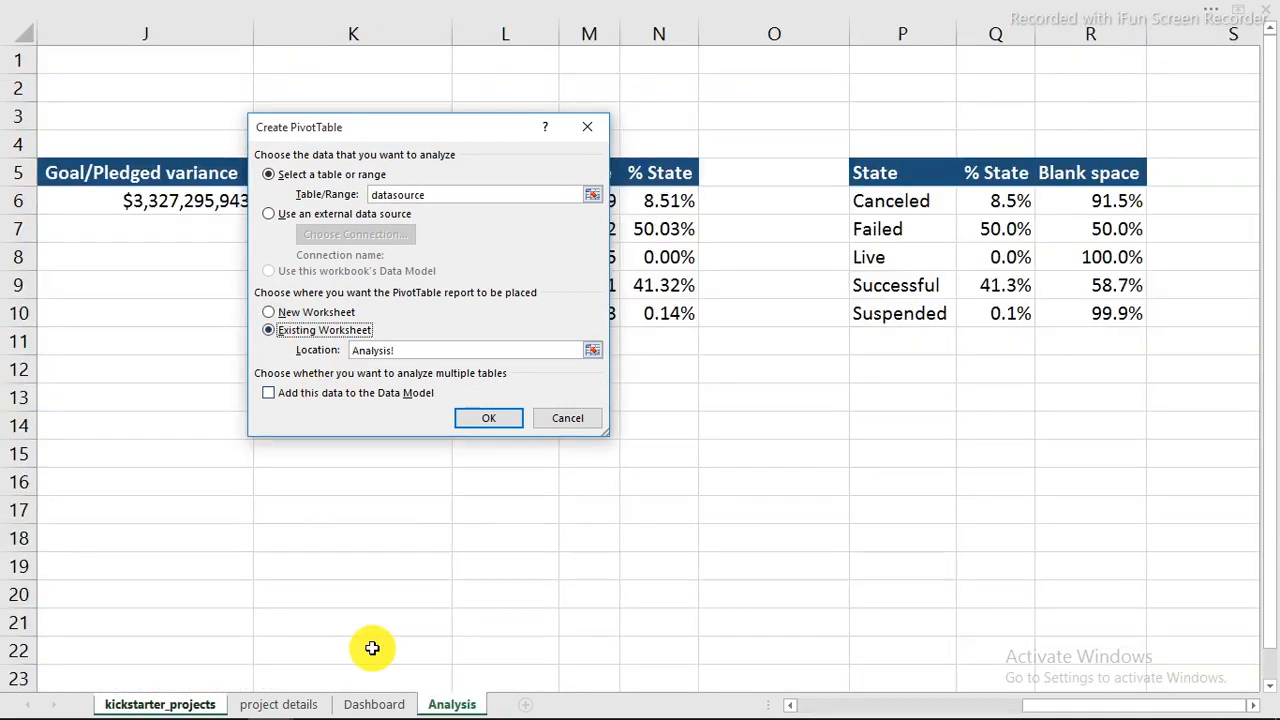
{"action": "left_click", "coordinate": [1252, 707]}
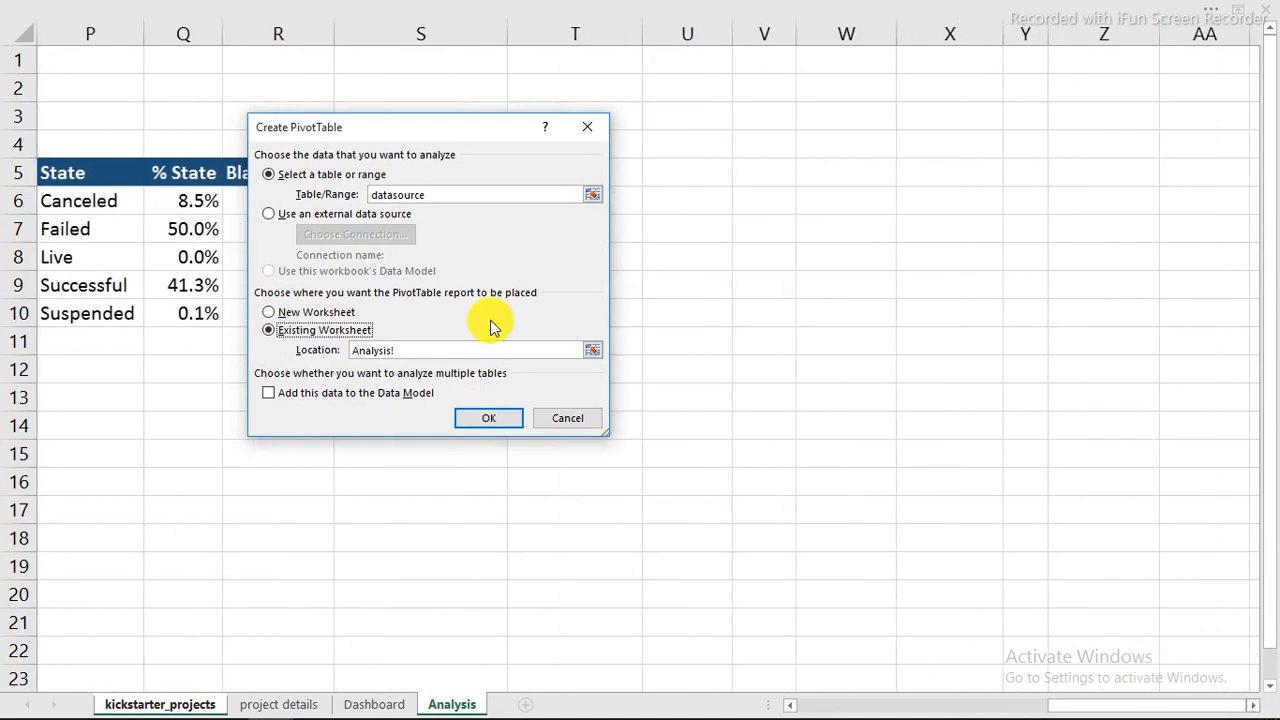
{"action": "left_click_drag", "start_coordinate": [427, 131], "coordinate": [370, 373]}
{"action": "left_click", "coordinate": [572, 174]}
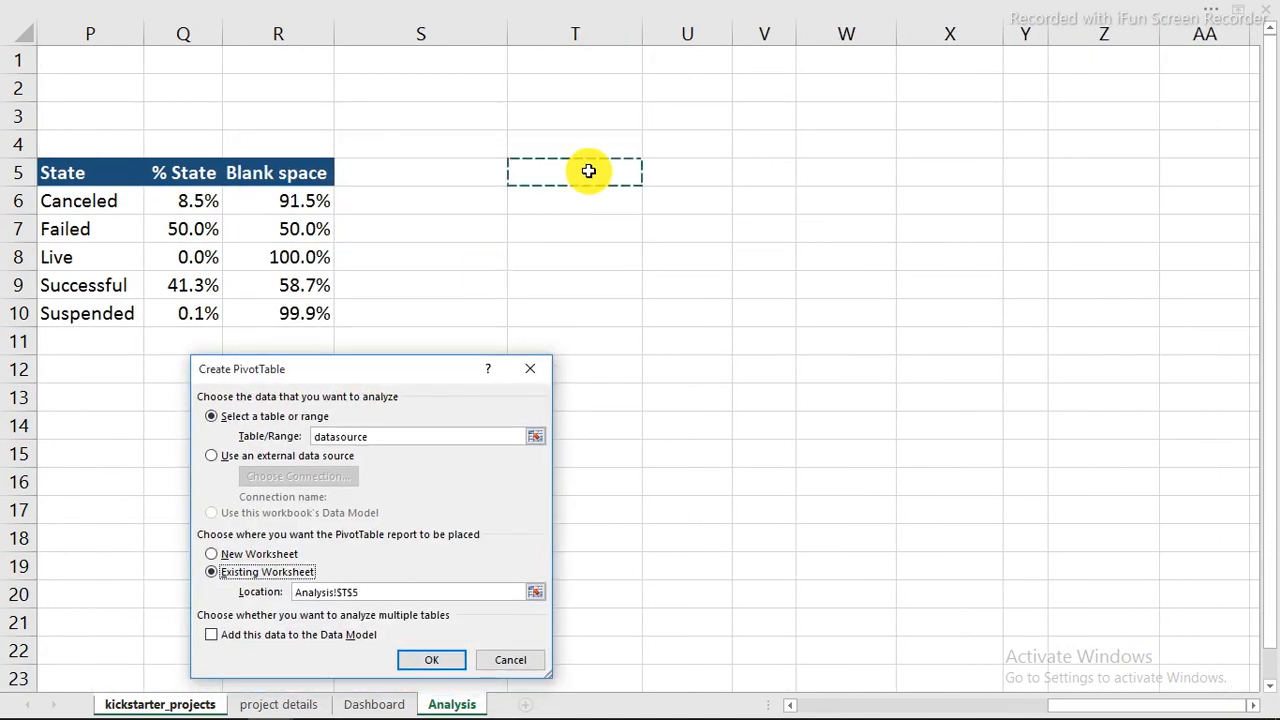
{"action": "left_click", "coordinate": [448, 660]}
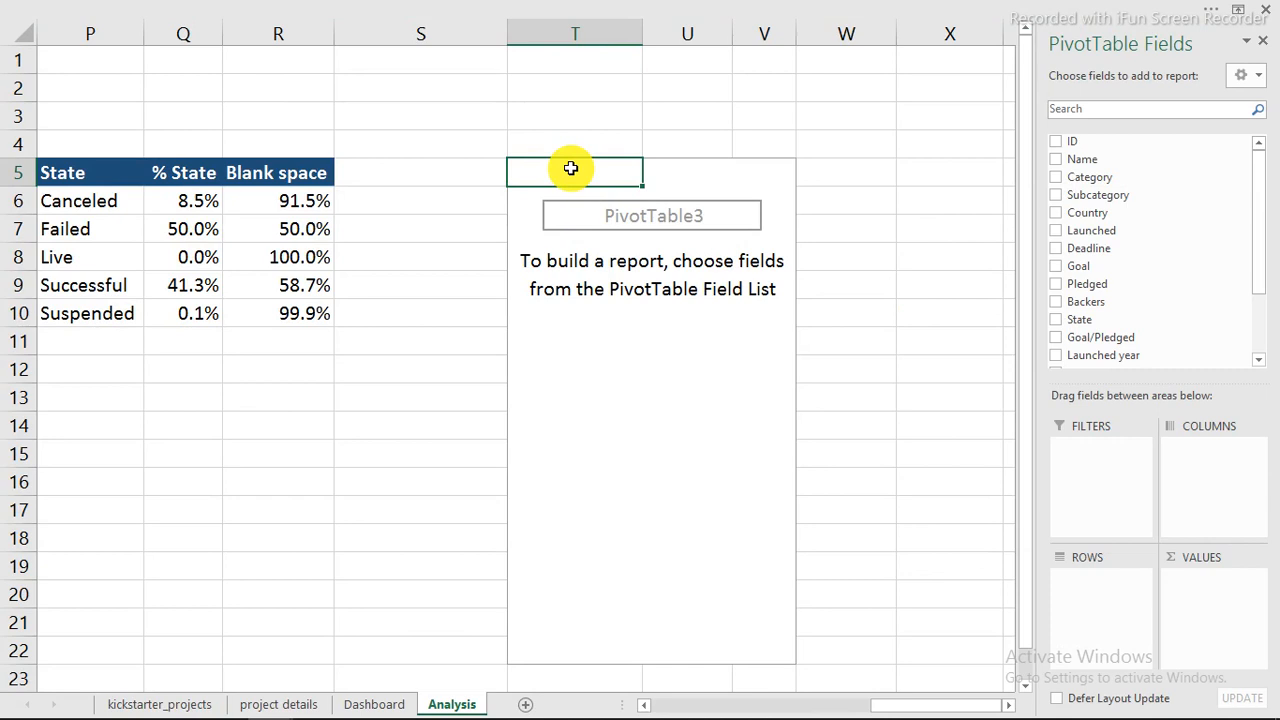
Add the Deadline field to the PivotTable's rows, look into 2009 and its Qtr2, and keep only the Years grouping
{"action": "left_click", "coordinate": [686, 314]}
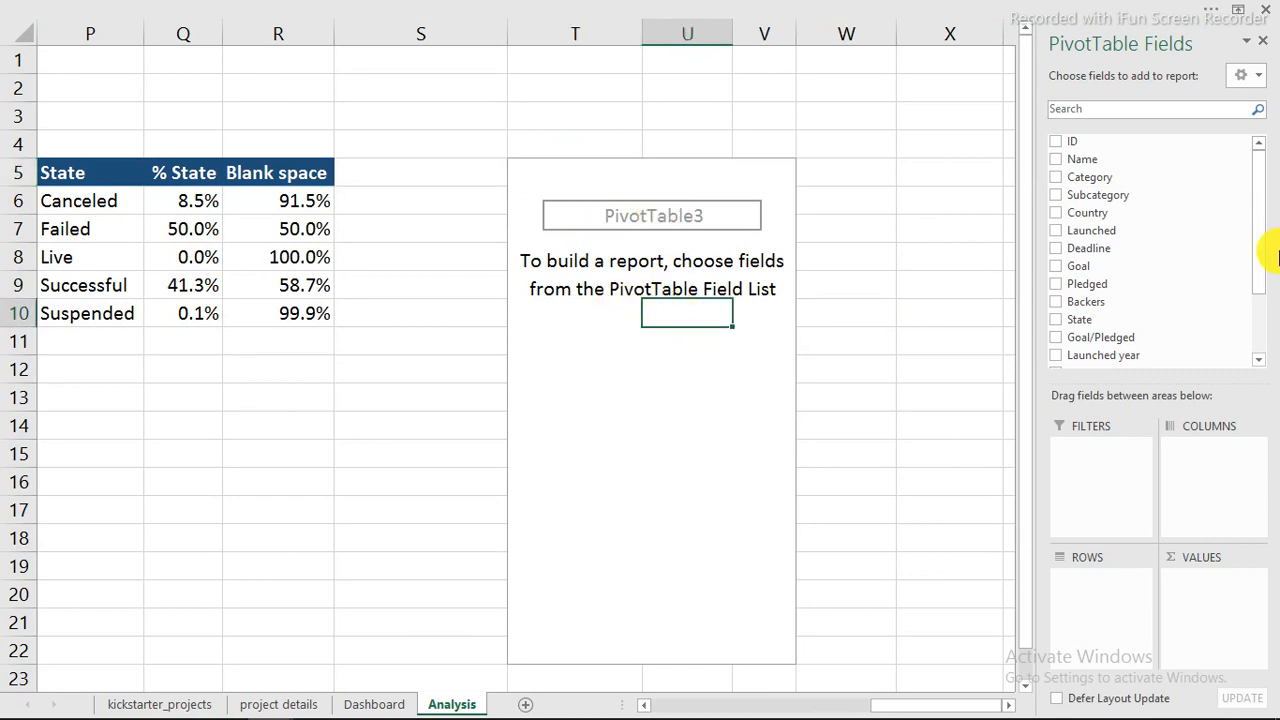
{"action": "left_click_drag", "start_coordinate": [1108, 250], "coordinate": [1103, 605]}
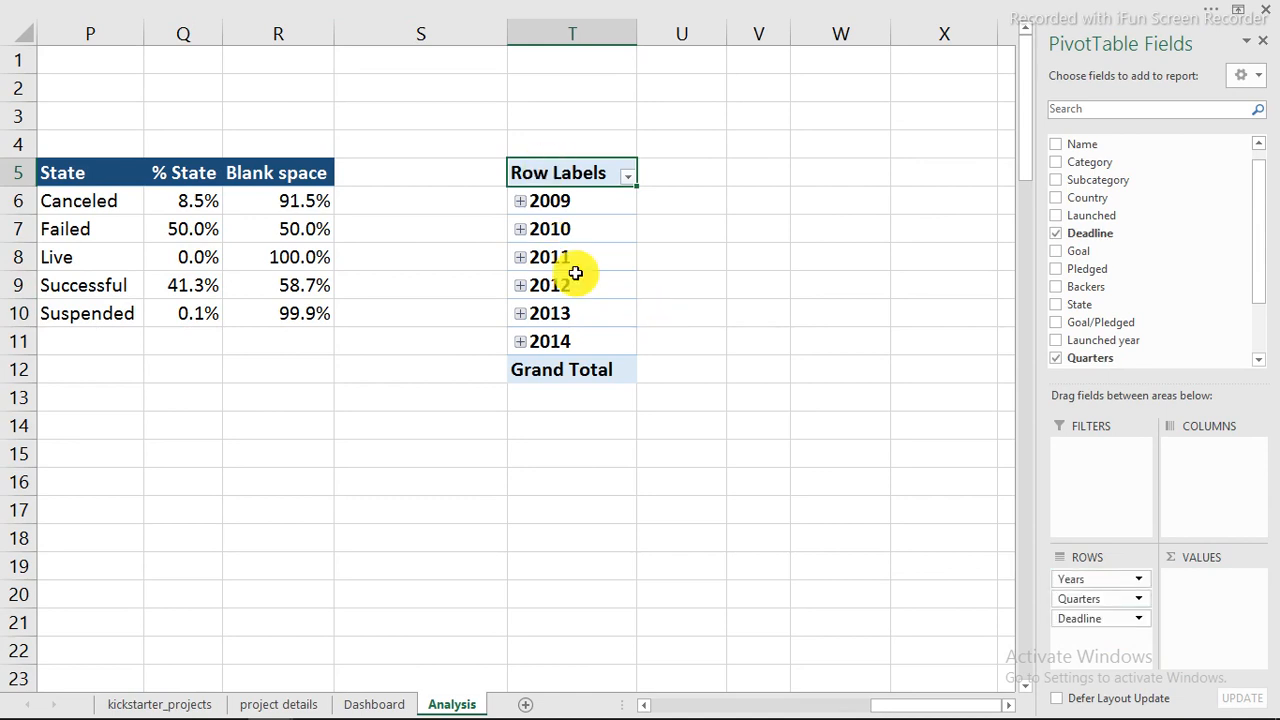
{"action": "left_click", "coordinate": [521, 200]}
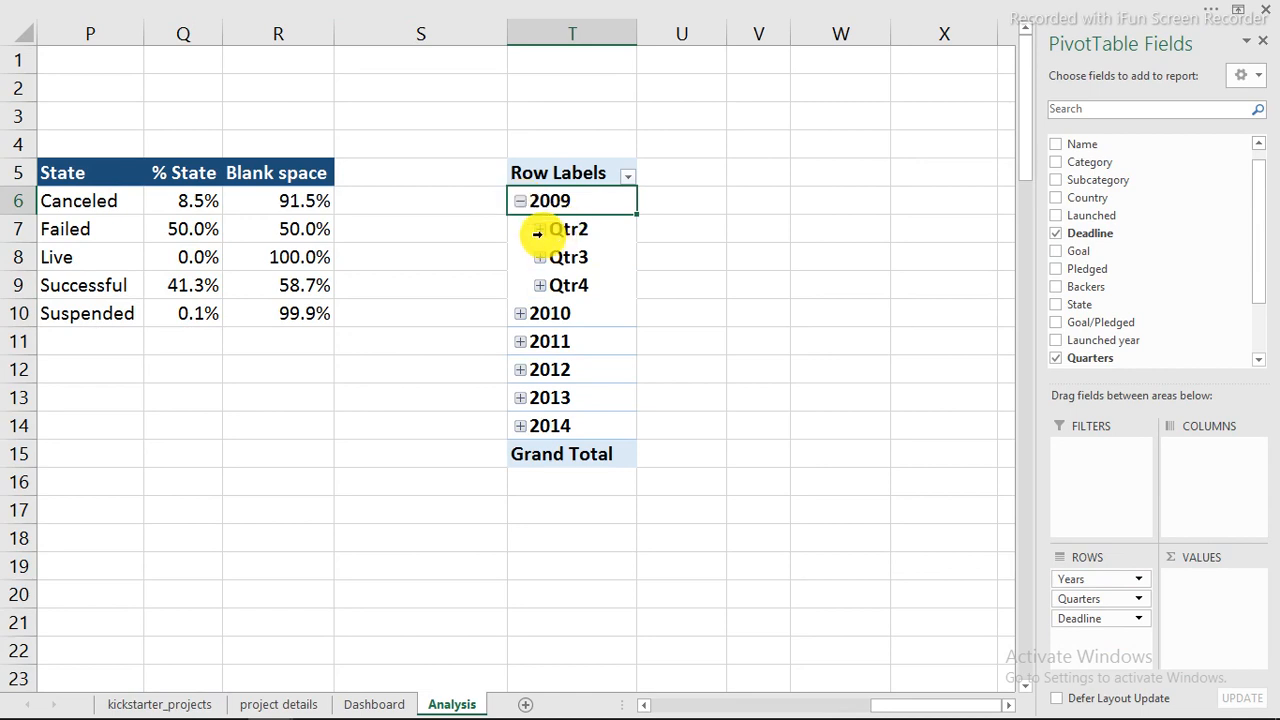
{"action": "left_click", "coordinate": [540, 229]}
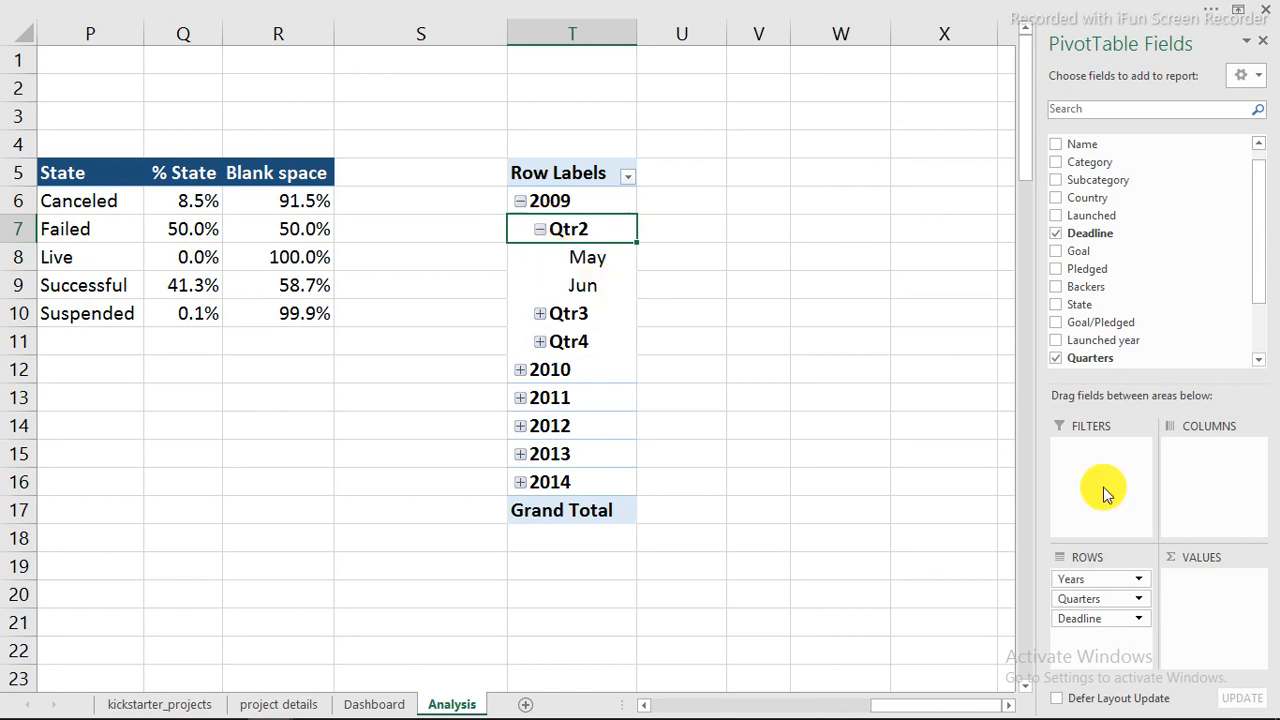
{"action": "left_click_drag", "start_coordinate": [1094, 623], "coordinate": [871, 586]}
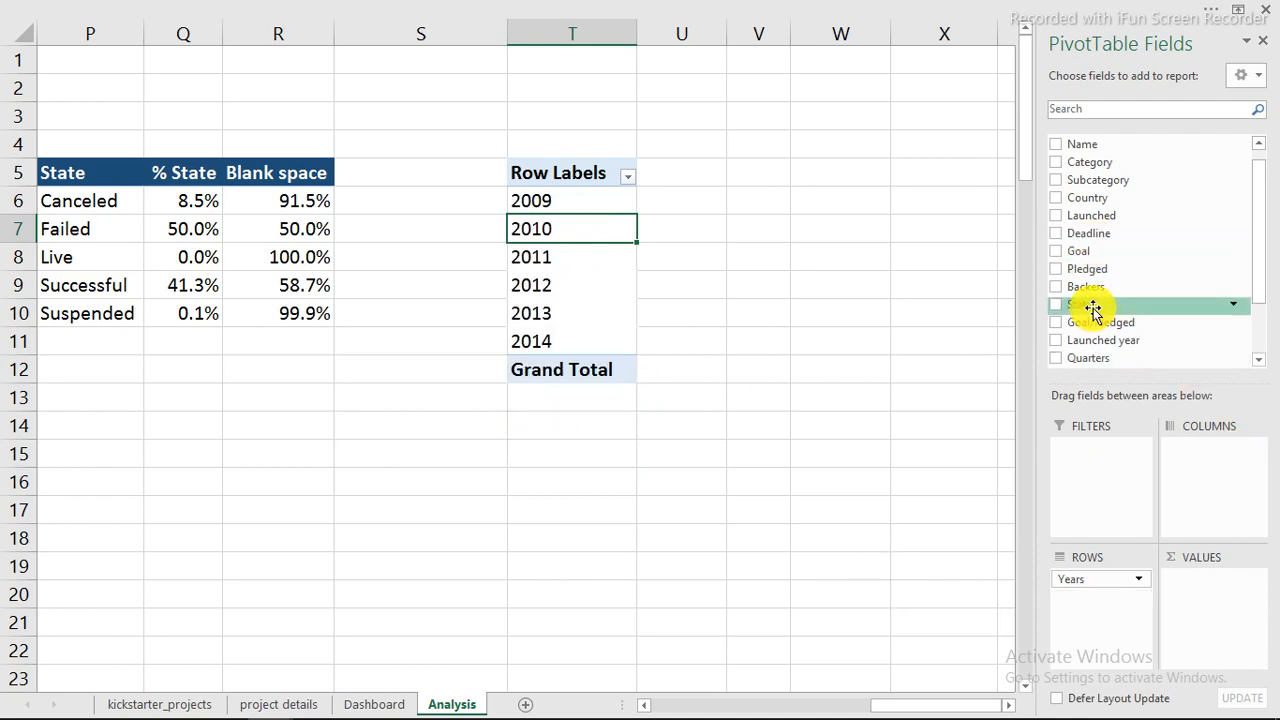
Add State to the PivotTable's columns and as a count in its values
{"action": "left_click_drag", "start_coordinate": [1093, 310], "coordinate": [1215, 470]}
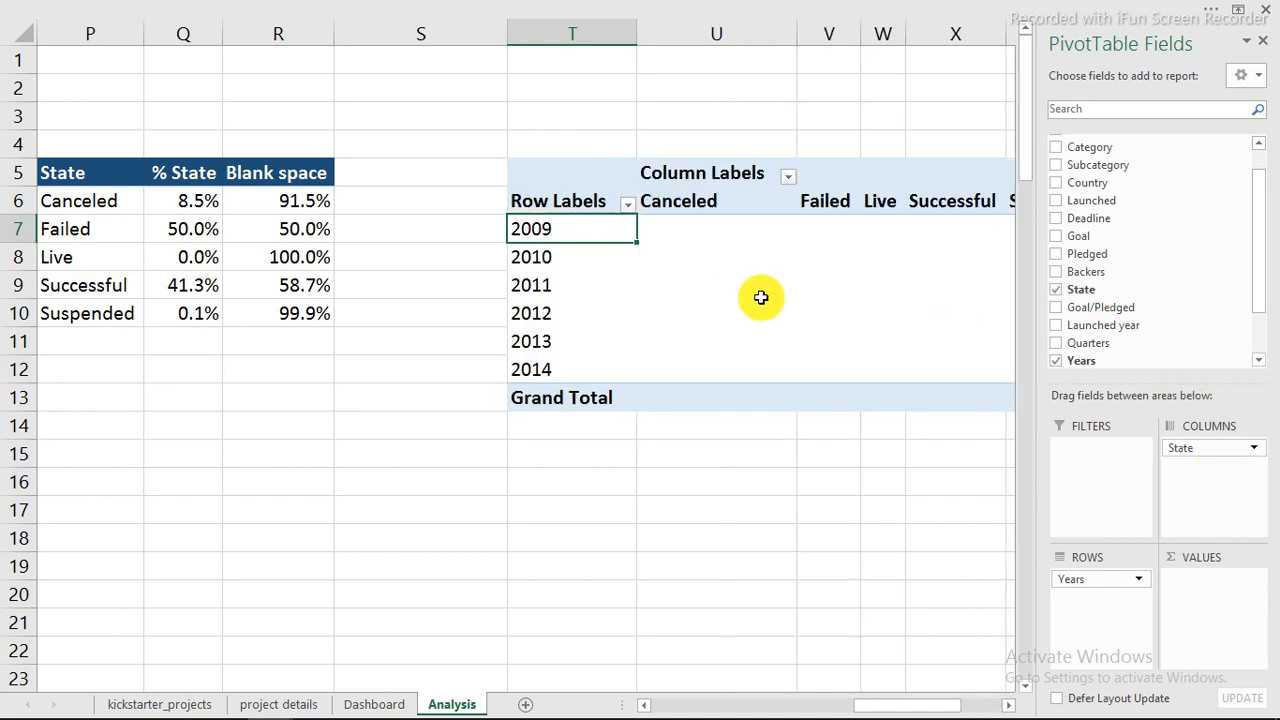
{"action": "left_click", "coordinate": [1013, 708]}
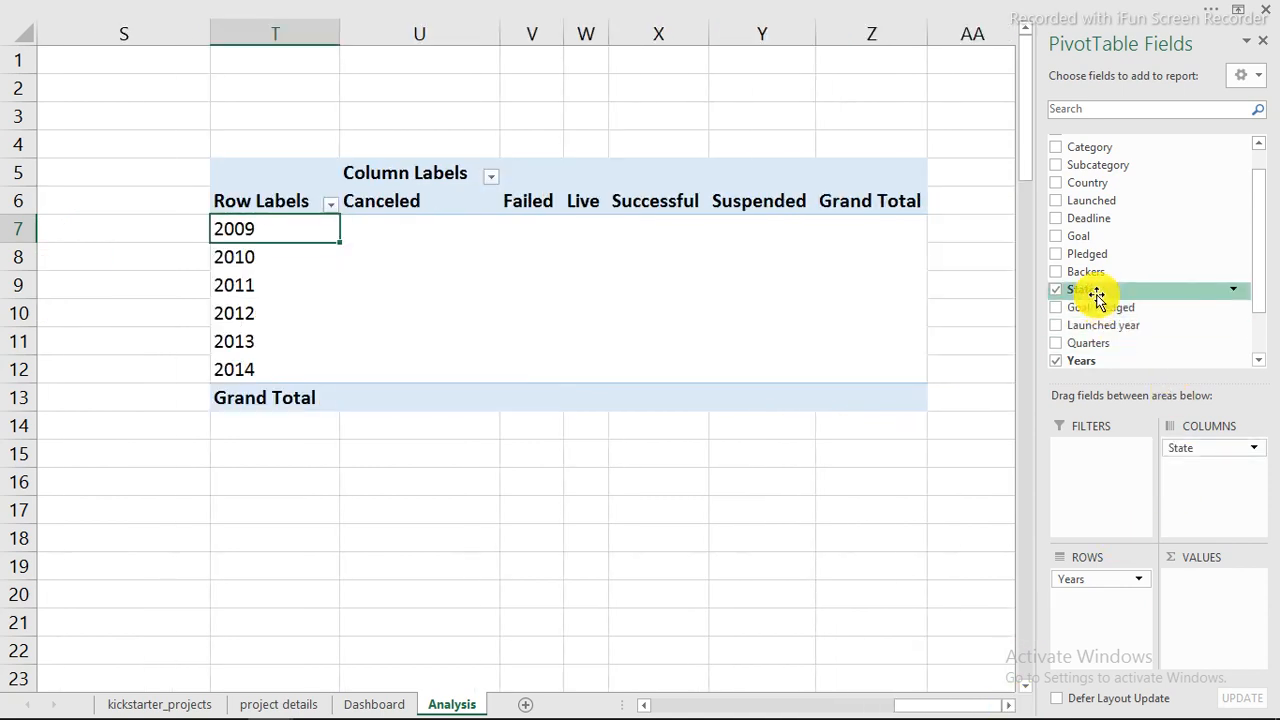
{"action": "left_click_drag", "start_coordinate": [1093, 291], "coordinate": [1222, 630]}
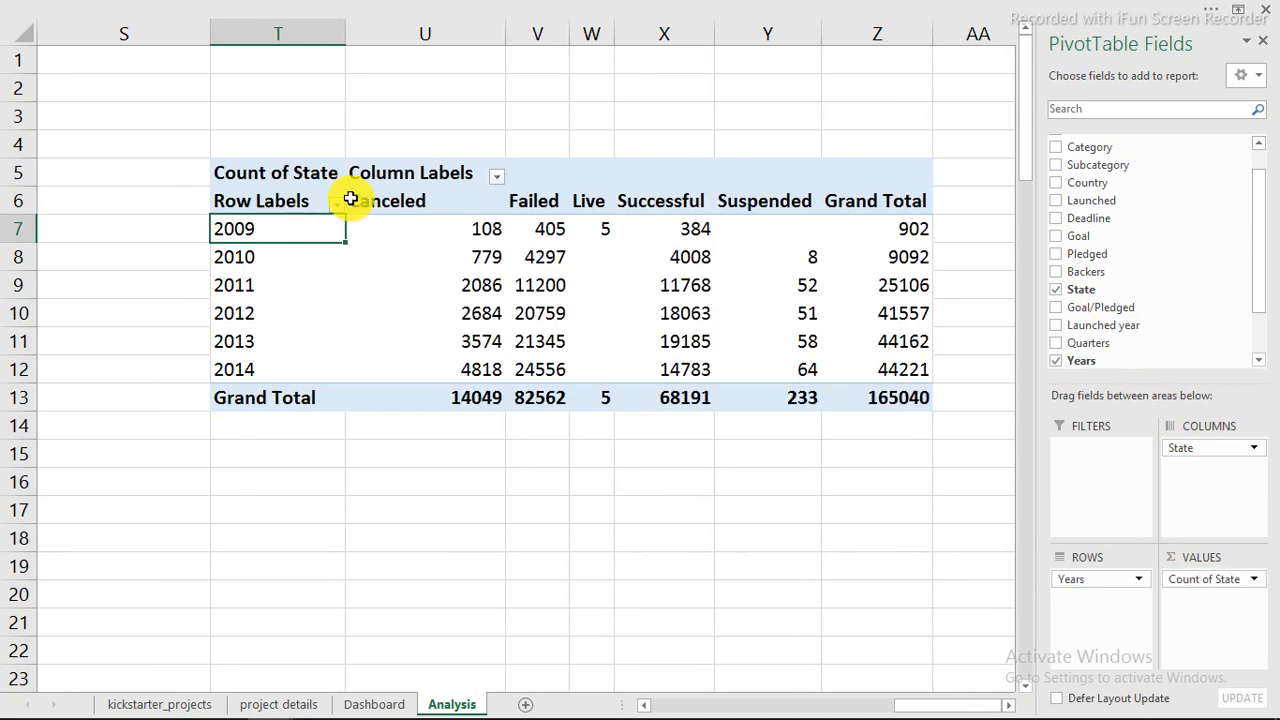
Check the yearly Live and Suspended counts and turn off the PivotTable's grand totals for rows and columns
{"action": "left_click", "coordinate": [609, 228]}
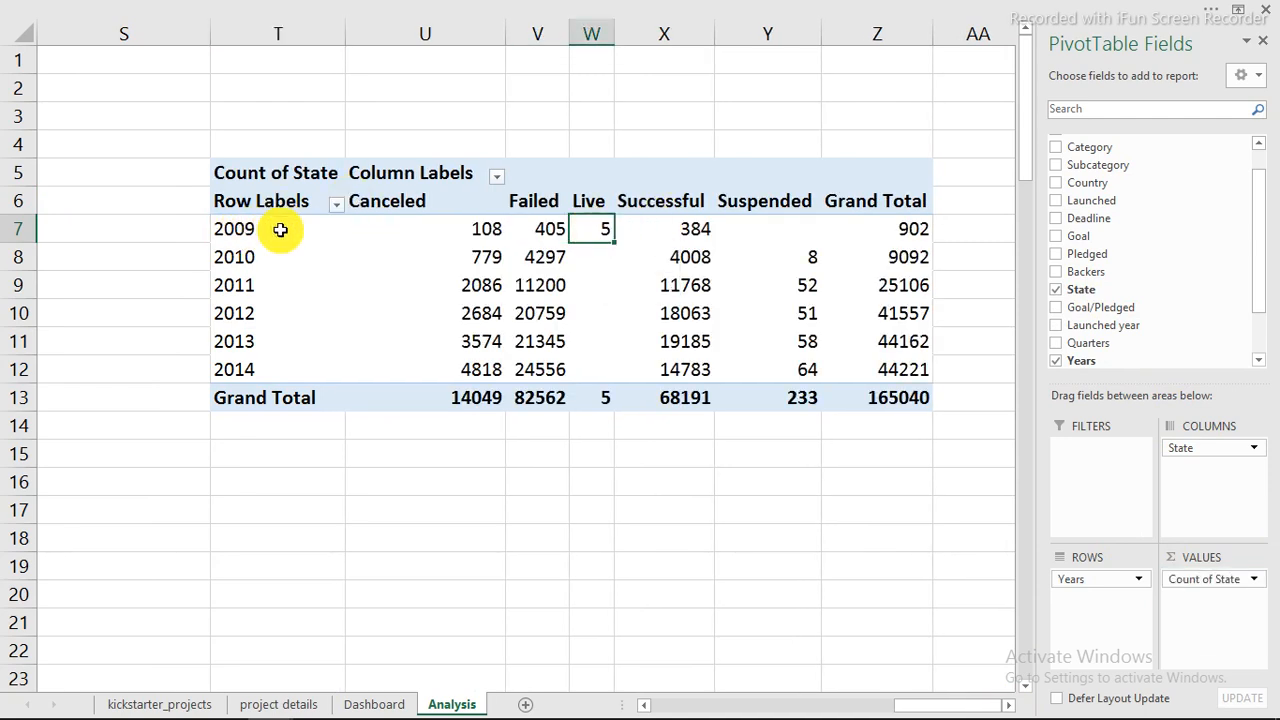
{"action": "left_click_drag", "start_coordinate": [603, 252], "coordinate": [606, 369]}
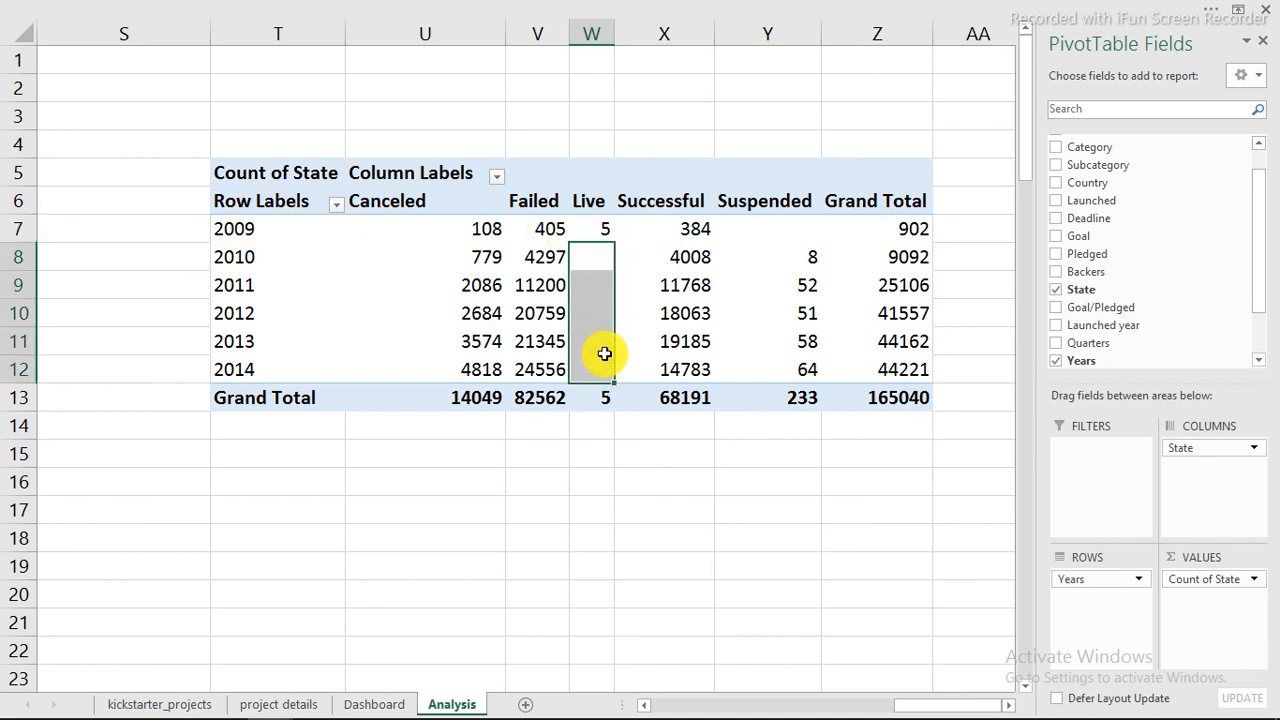
{"action": "left_click", "coordinate": [815, 236]}
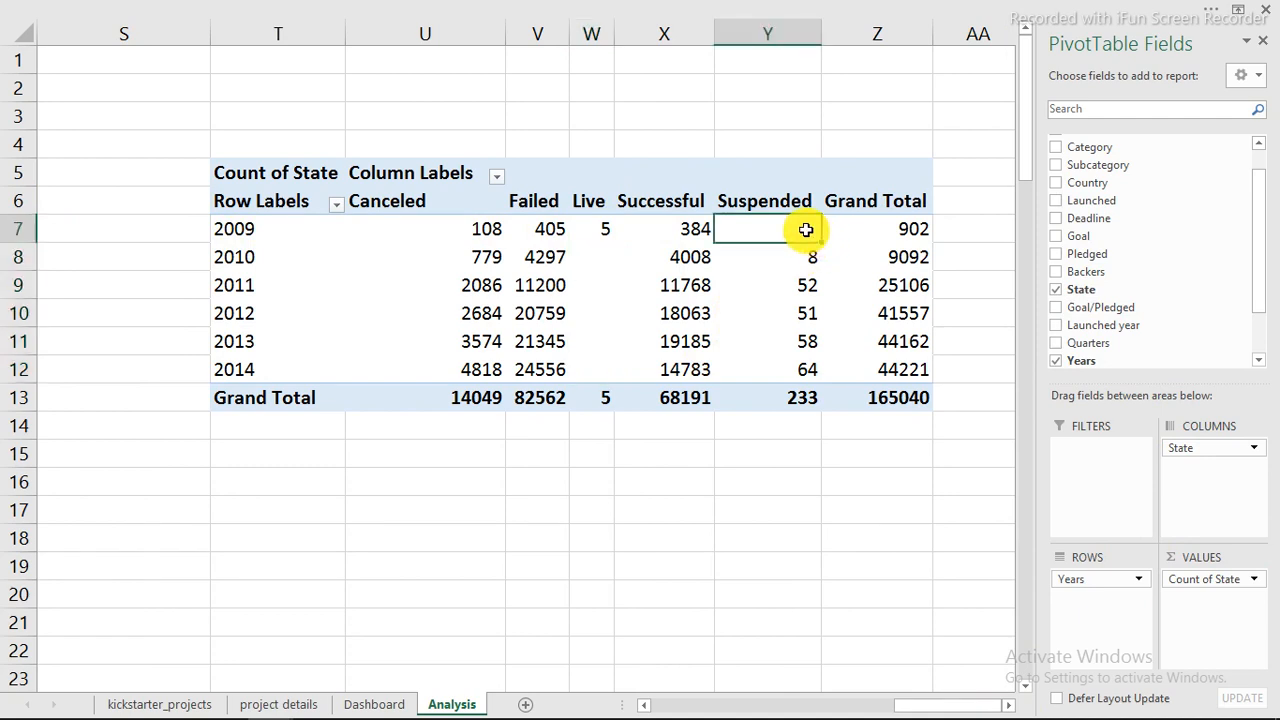
{"action": "left_click_drag", "start_coordinate": [809, 266], "coordinate": [811, 366]}
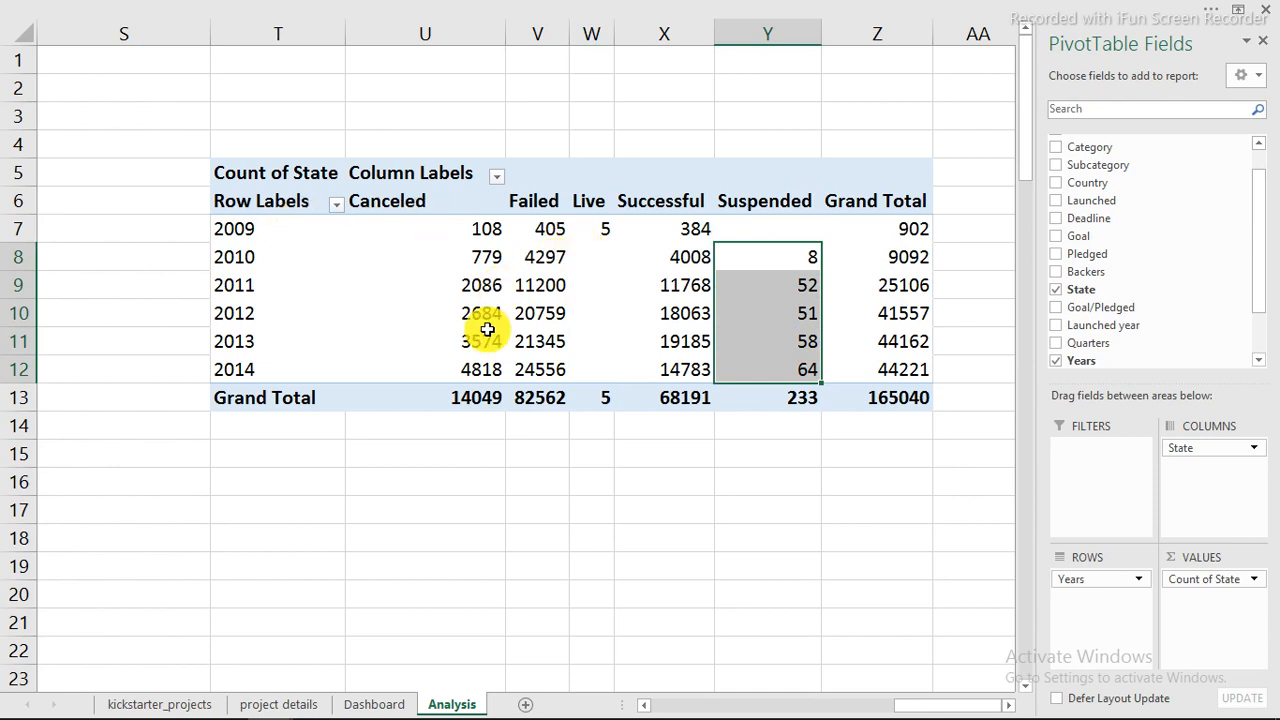
{"action": "left_click", "coordinate": [553, 258]}
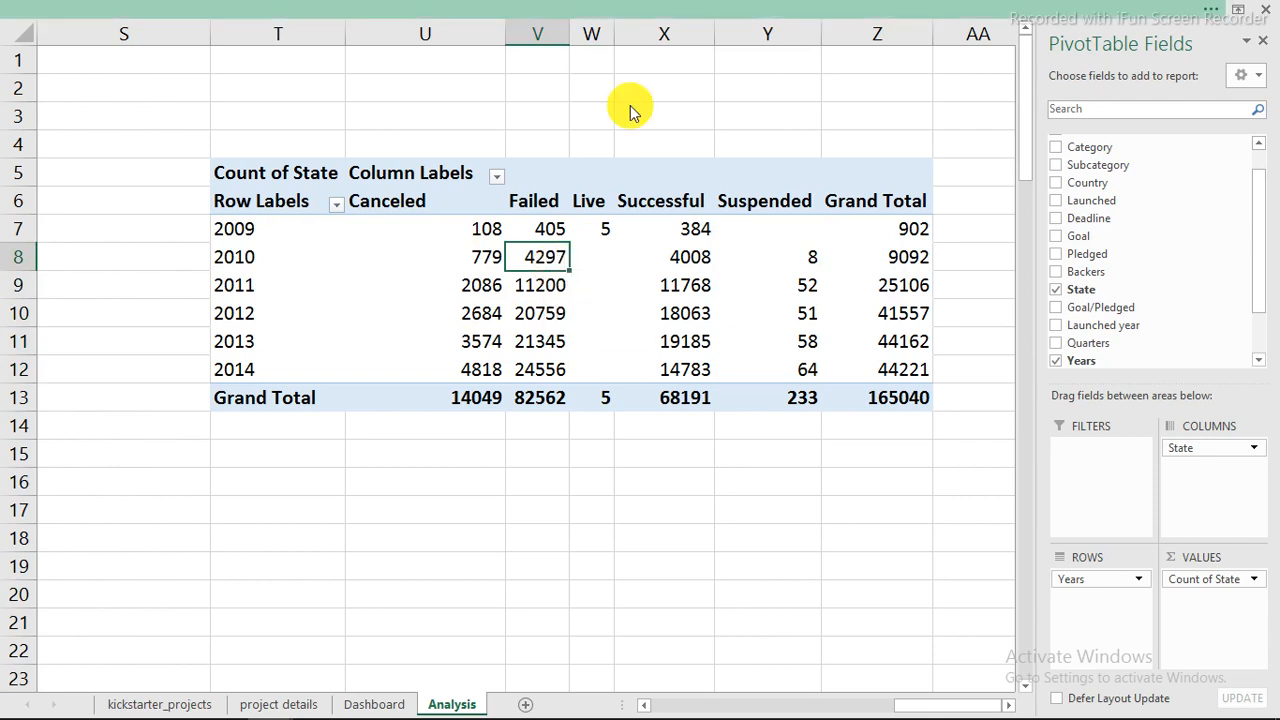
{"action": "left_click", "coordinate": [645, 9]}
{"action": "left_click", "coordinate": [897, 42]}
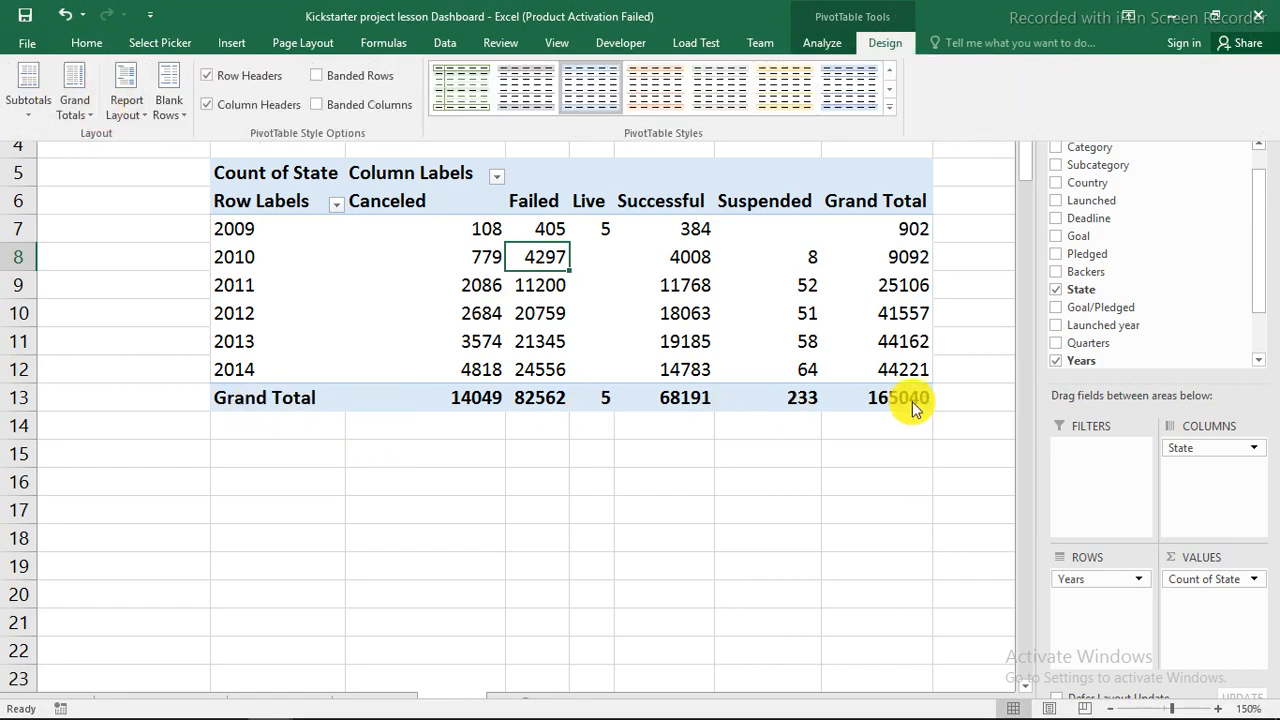
{"action": "left_click", "coordinate": [82, 106]}
{"action": "left_click", "coordinate": [100, 150]}
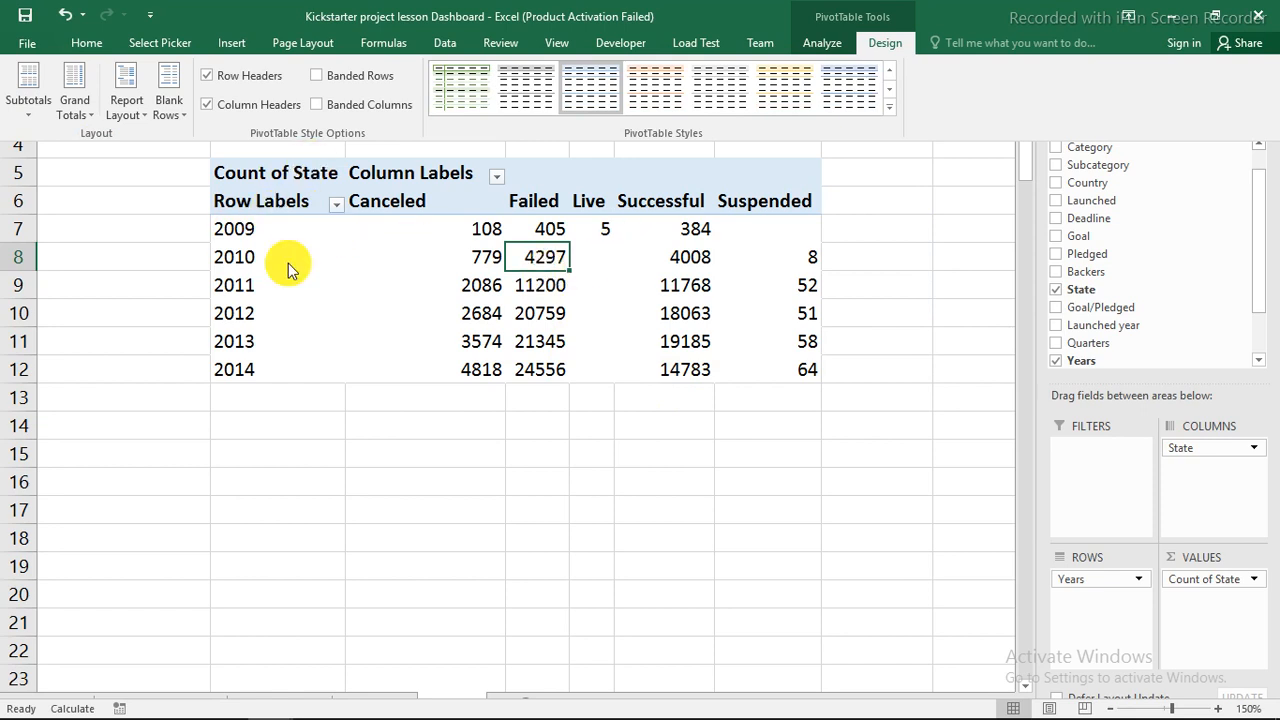
Show the deadline-year PivotTable in tabular form
{"action": "mouse_move", "coordinate": [481, 265]}
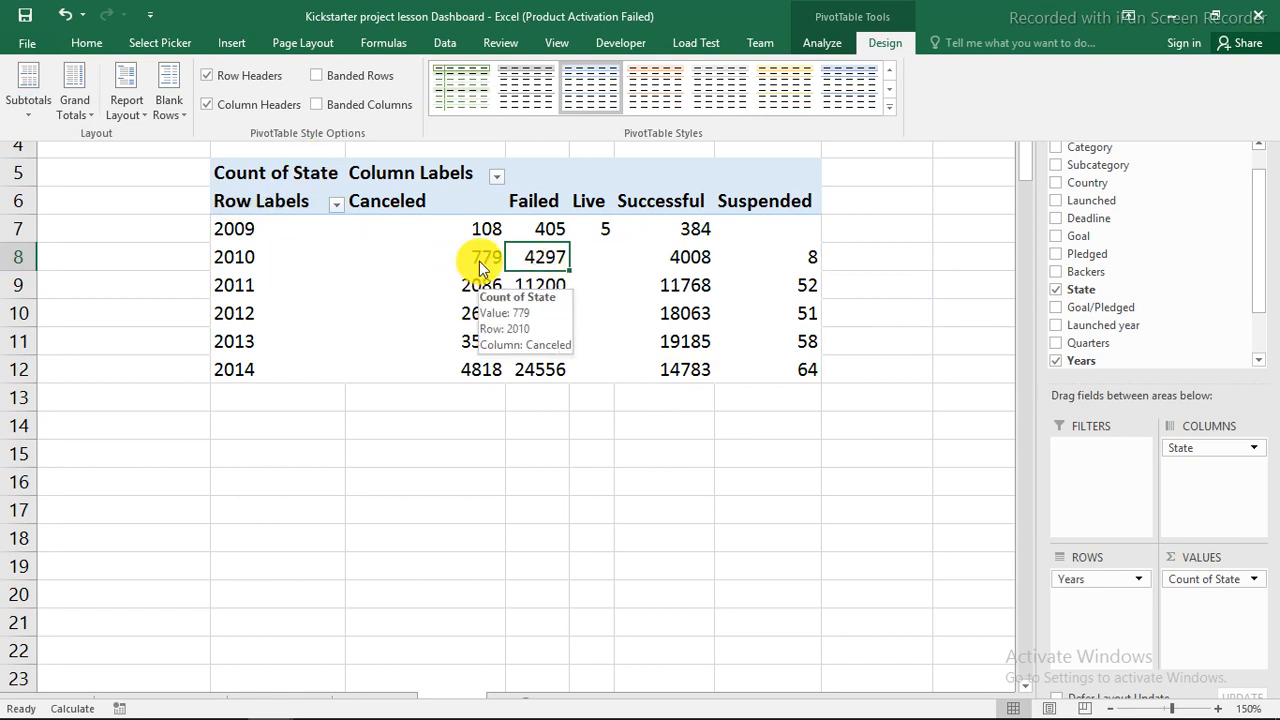
{"action": "left_click", "coordinate": [377, 264]}
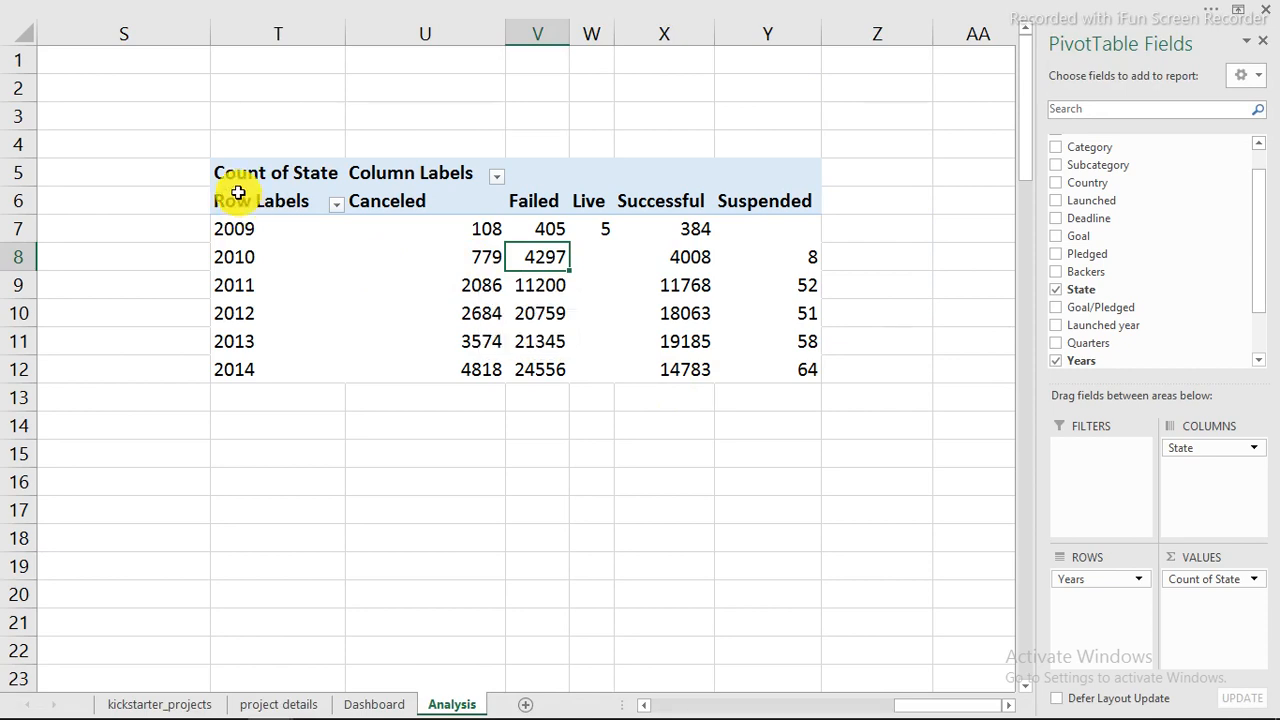
{"action": "left_click", "coordinate": [380, 236]}
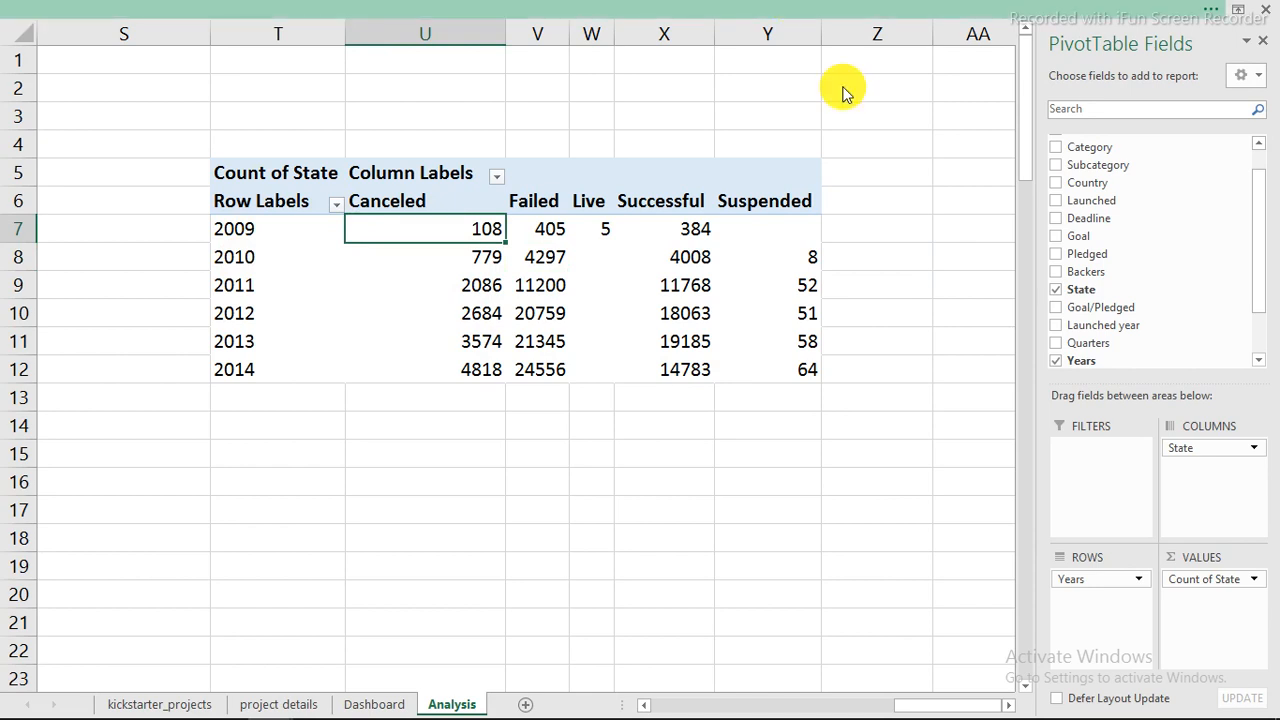
{"action": "left_click", "coordinate": [872, 12]}
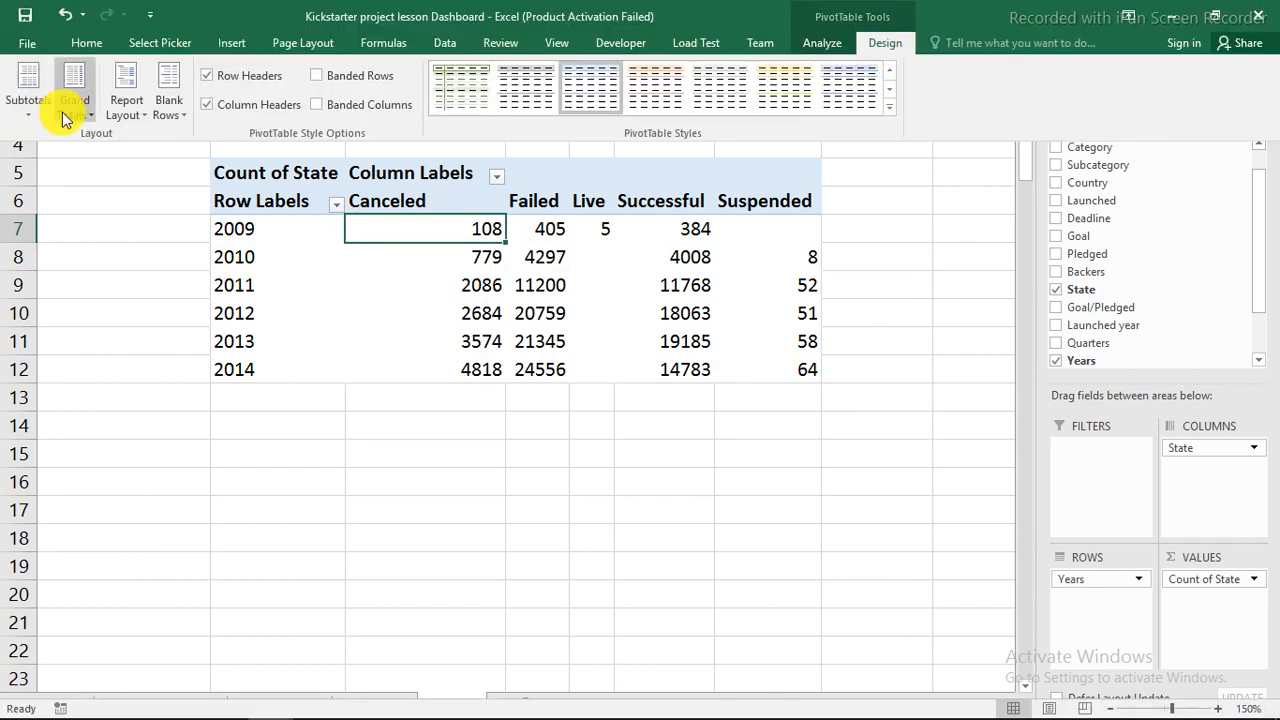
{"action": "left_click", "coordinate": [128, 112]}
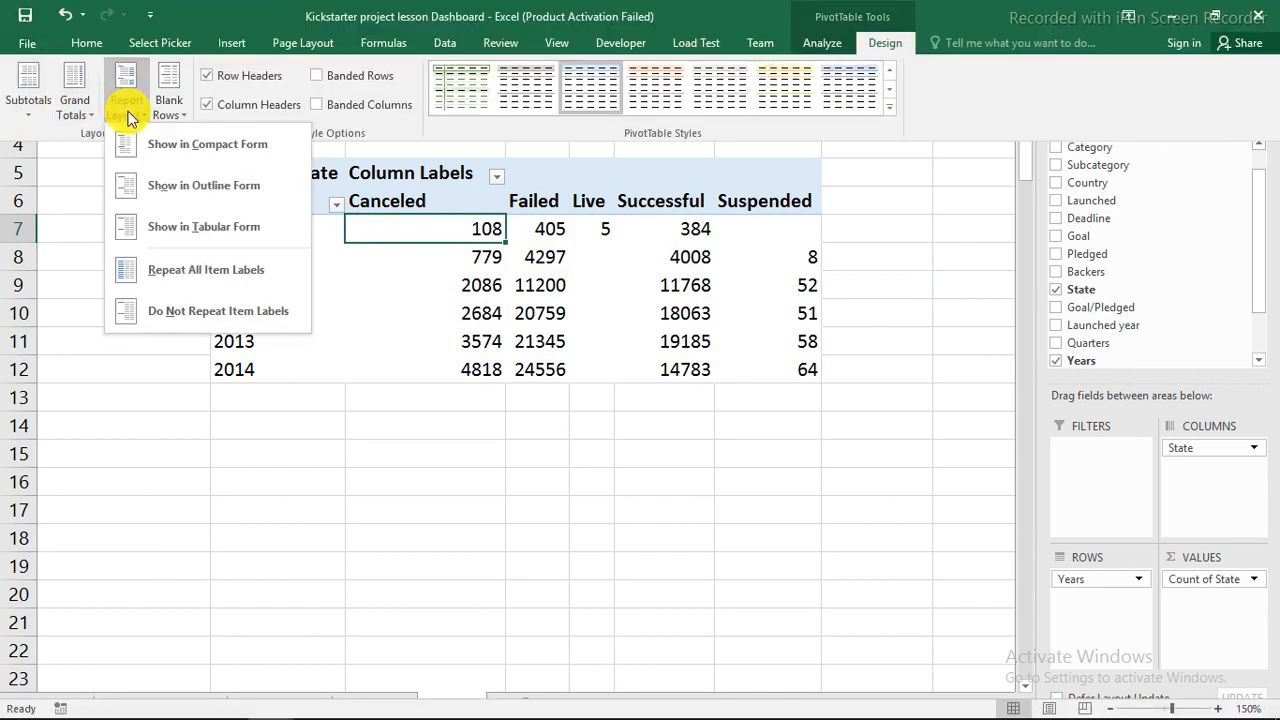
{"action": "left_click", "coordinate": [186, 230]}
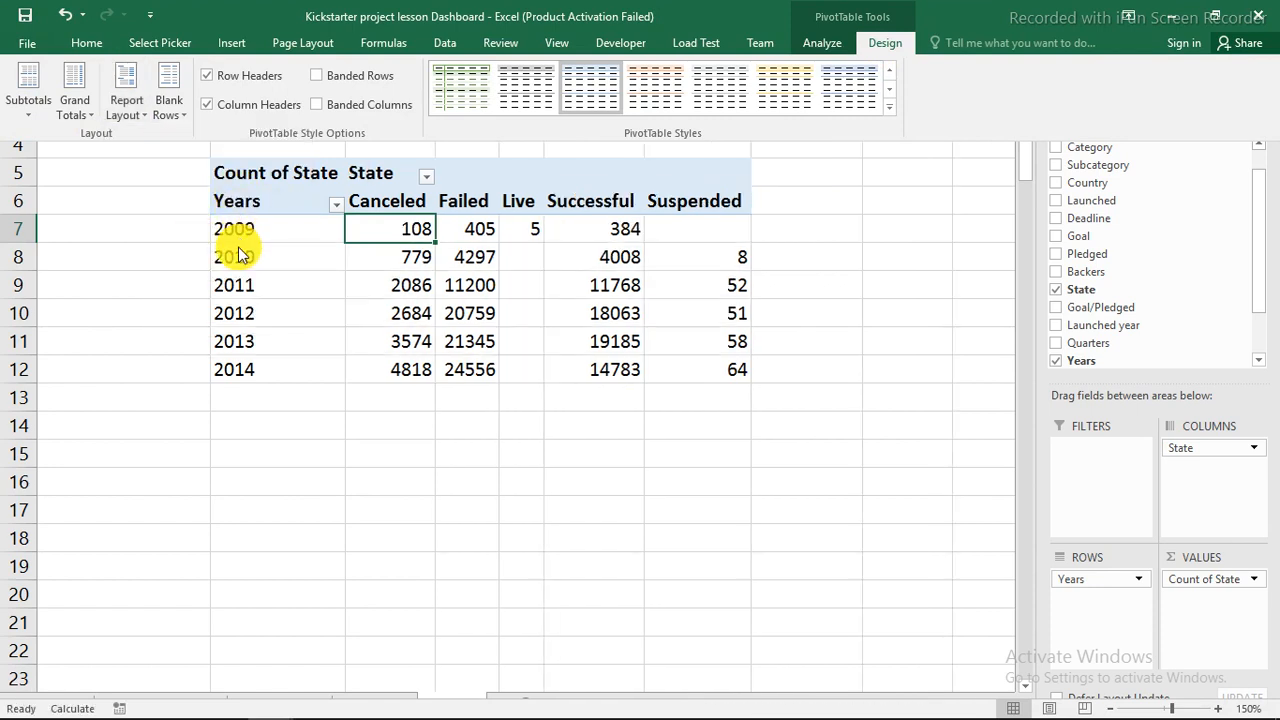
Format the deadline-year PivotTable's two header rows, T5:Y6, with a dark blue fill and white font
{"action": "left_click", "coordinate": [225, 173]}
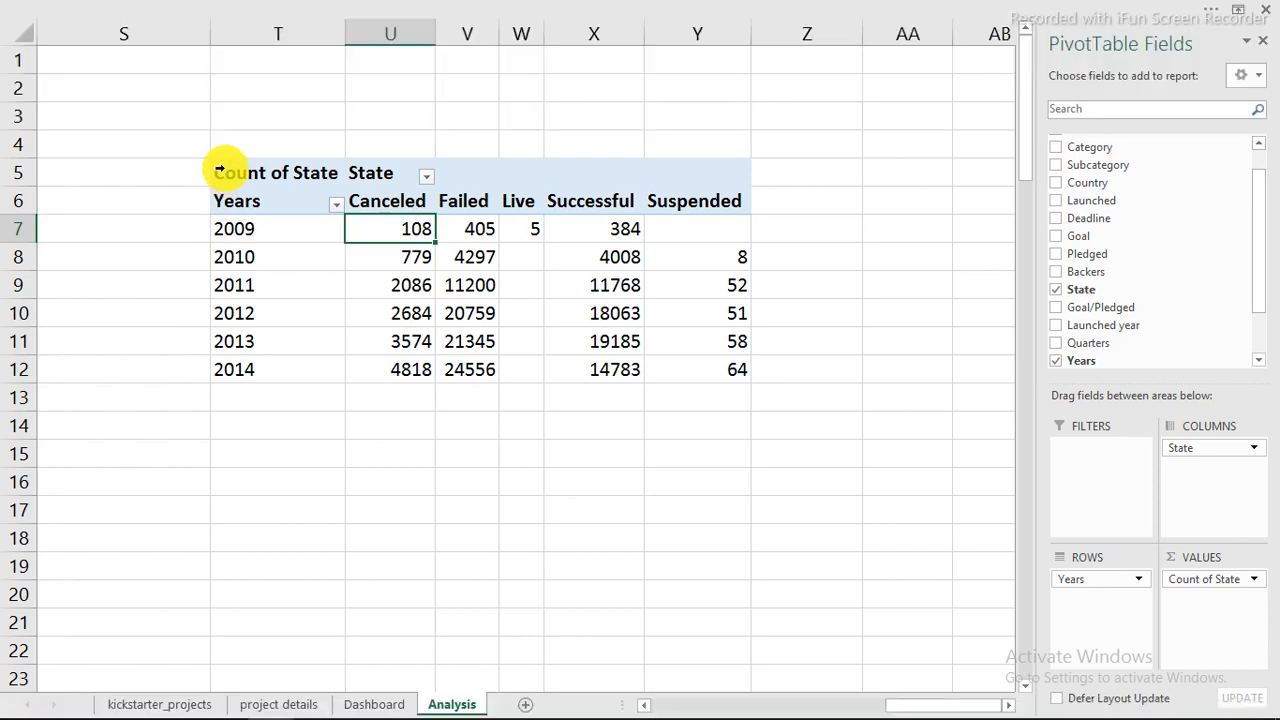
{"action": "left_click", "coordinate": [236, 167]}
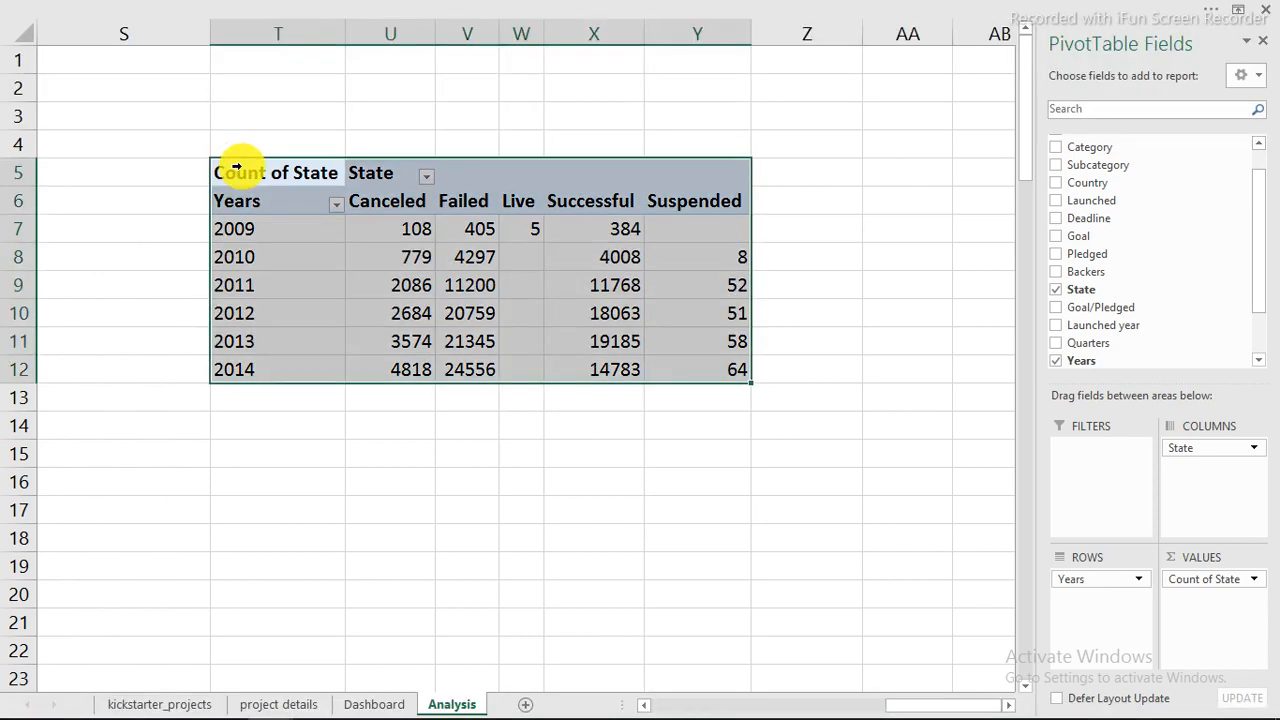
{"action": "left_click", "coordinate": [256, 202]}
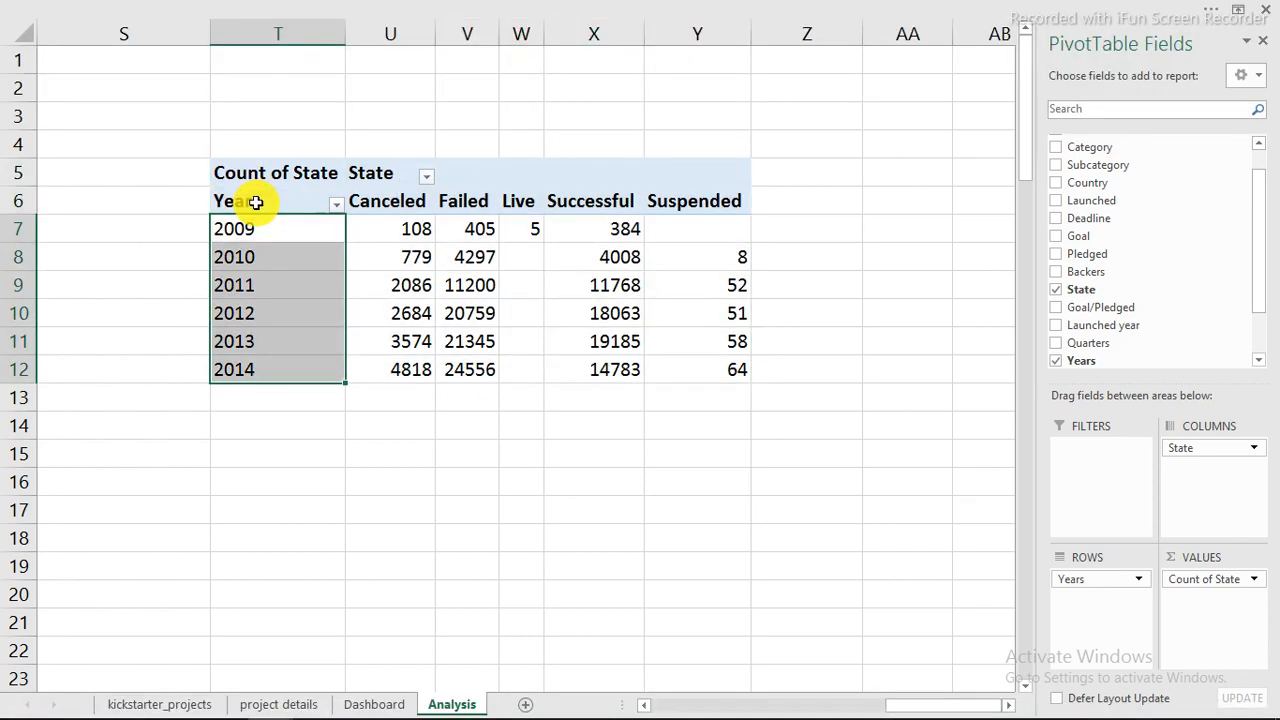
{"action": "left_click_drag", "start_coordinate": [256, 202], "coordinate": [701, 179]}
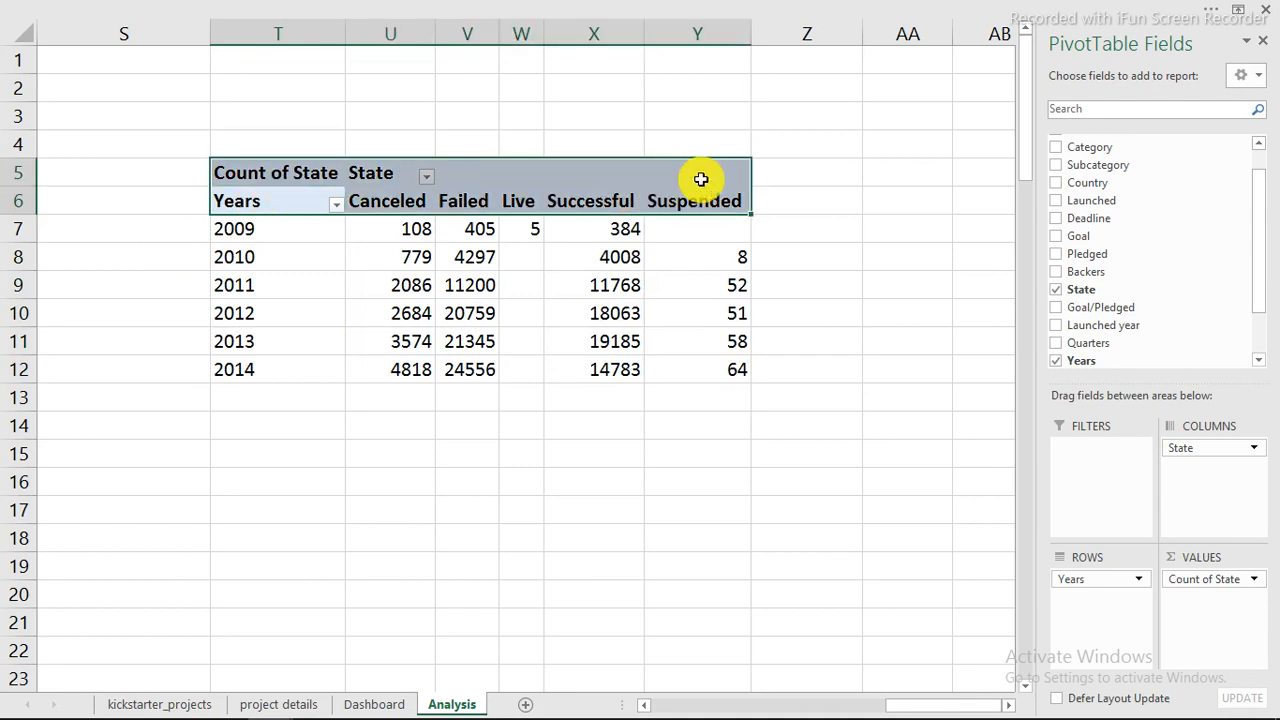
{"action": "left_click", "coordinate": [614, 12]}
{"action": "left_click", "coordinate": [96, 42]}
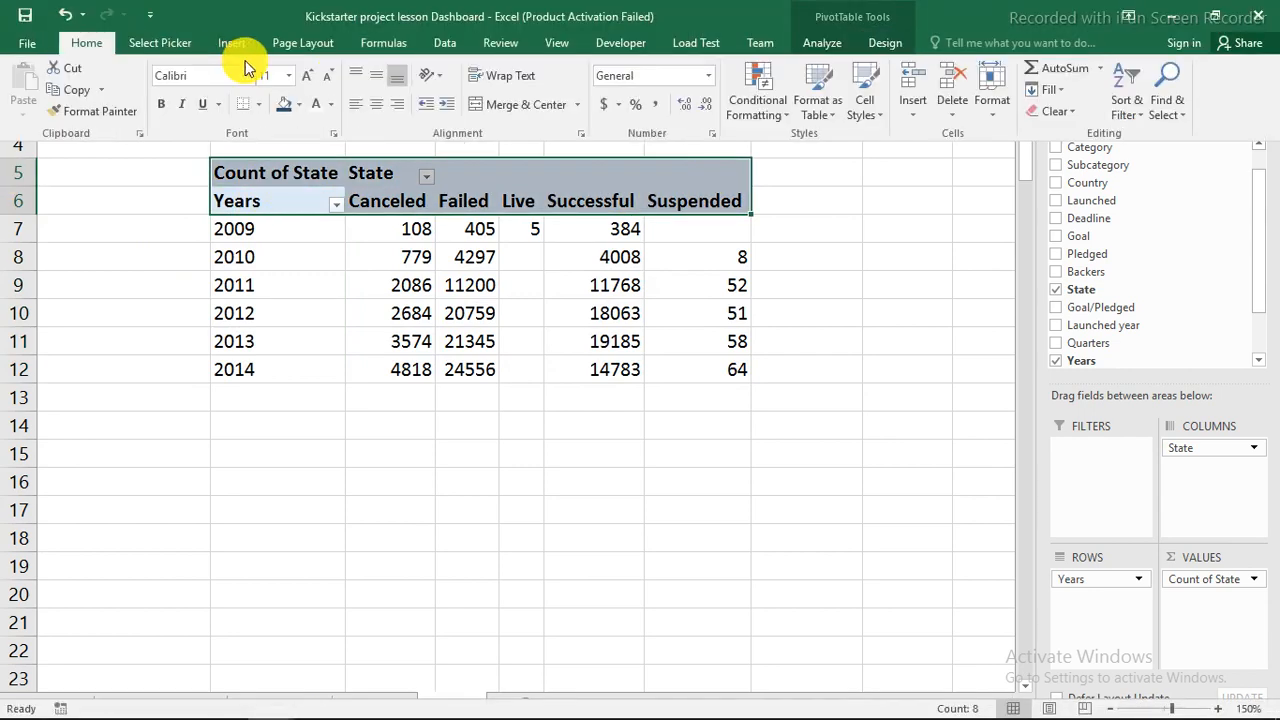
{"action": "left_click", "coordinate": [287, 104]}
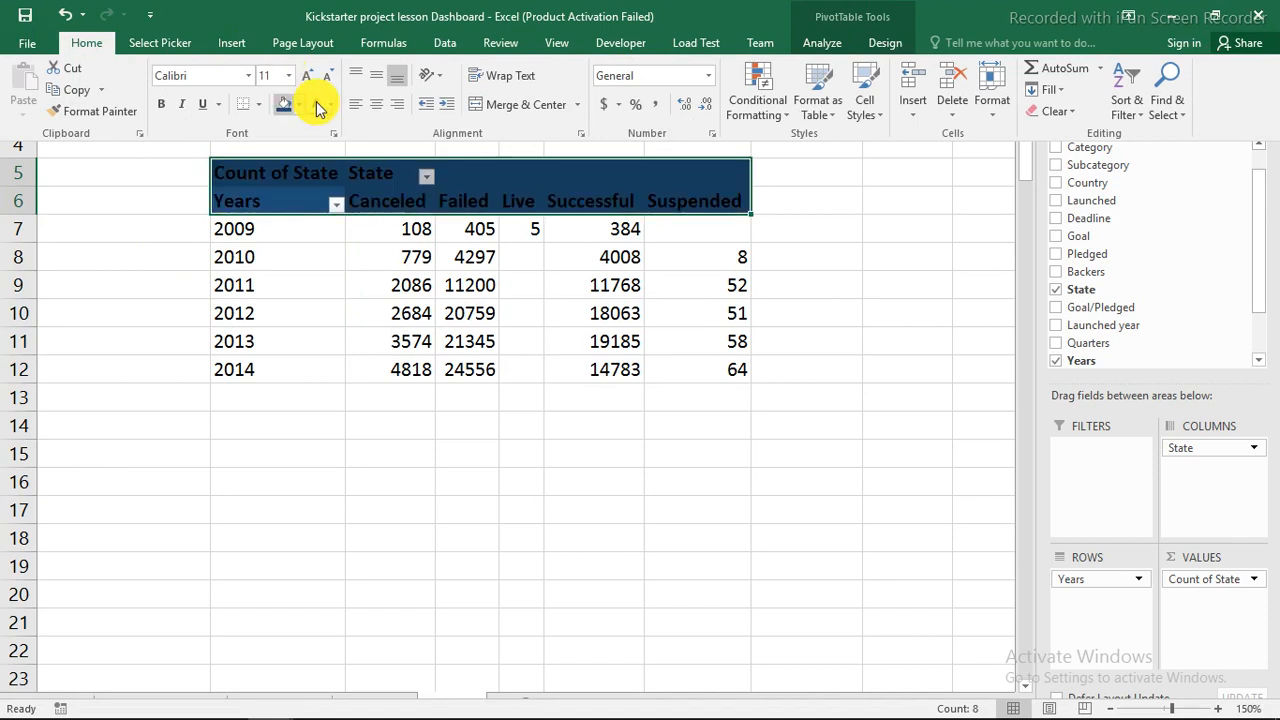
{"action": "left_click", "coordinate": [315, 104]}
{"action": "left_click", "coordinate": [560, 372]}
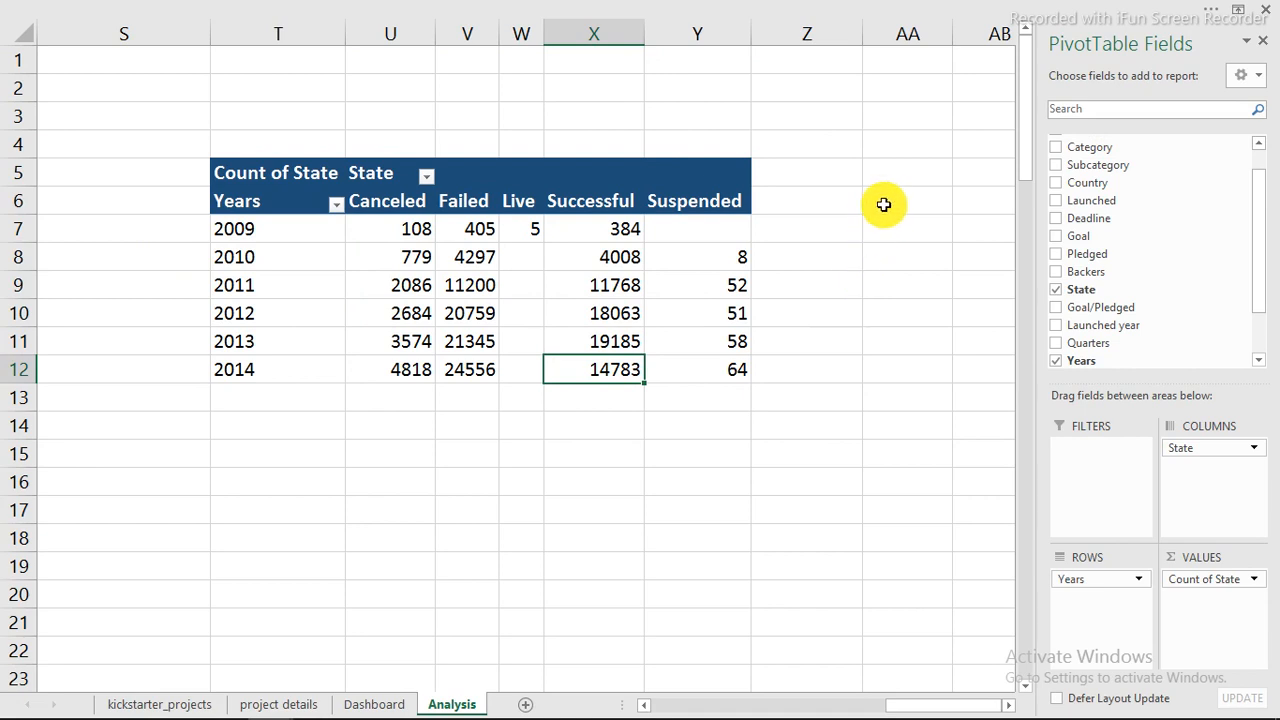
Draw a wide, low rectangle on the Dashboard sheet directly above the "# Backers and status" heading
{"action": "left_click", "coordinate": [381, 704]}
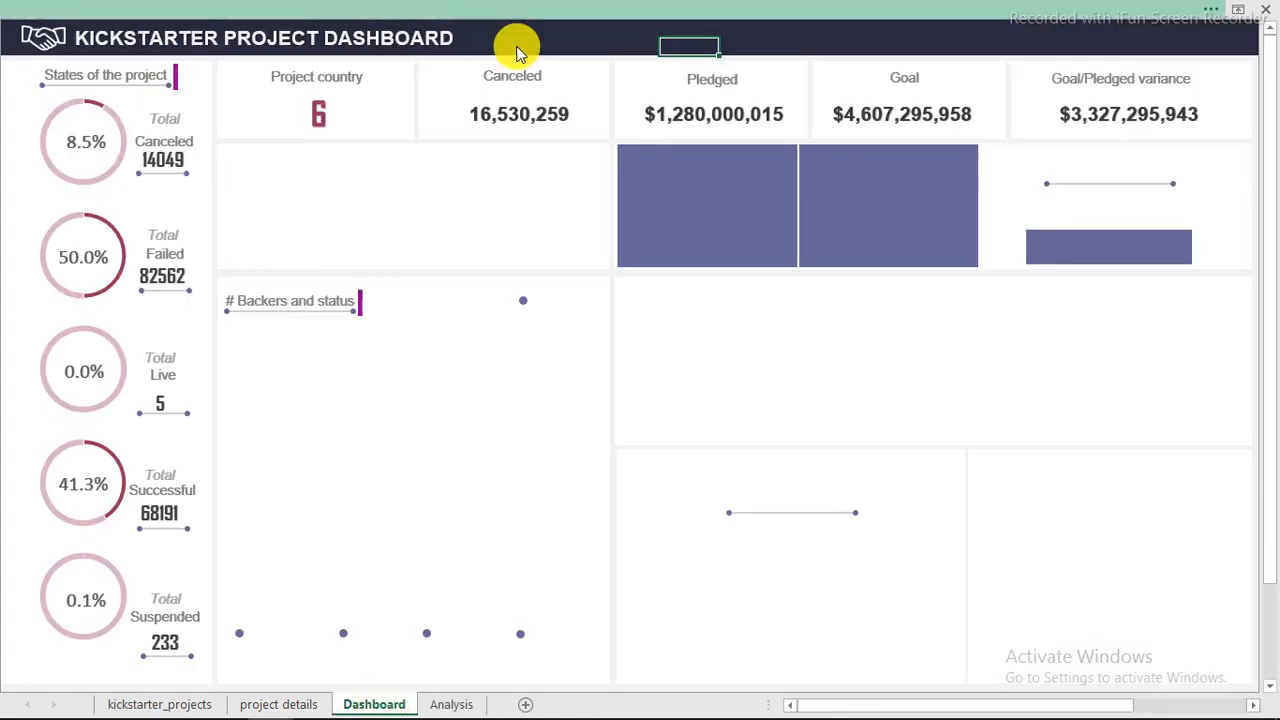
{"action": "left_click", "coordinate": [158, 9]}
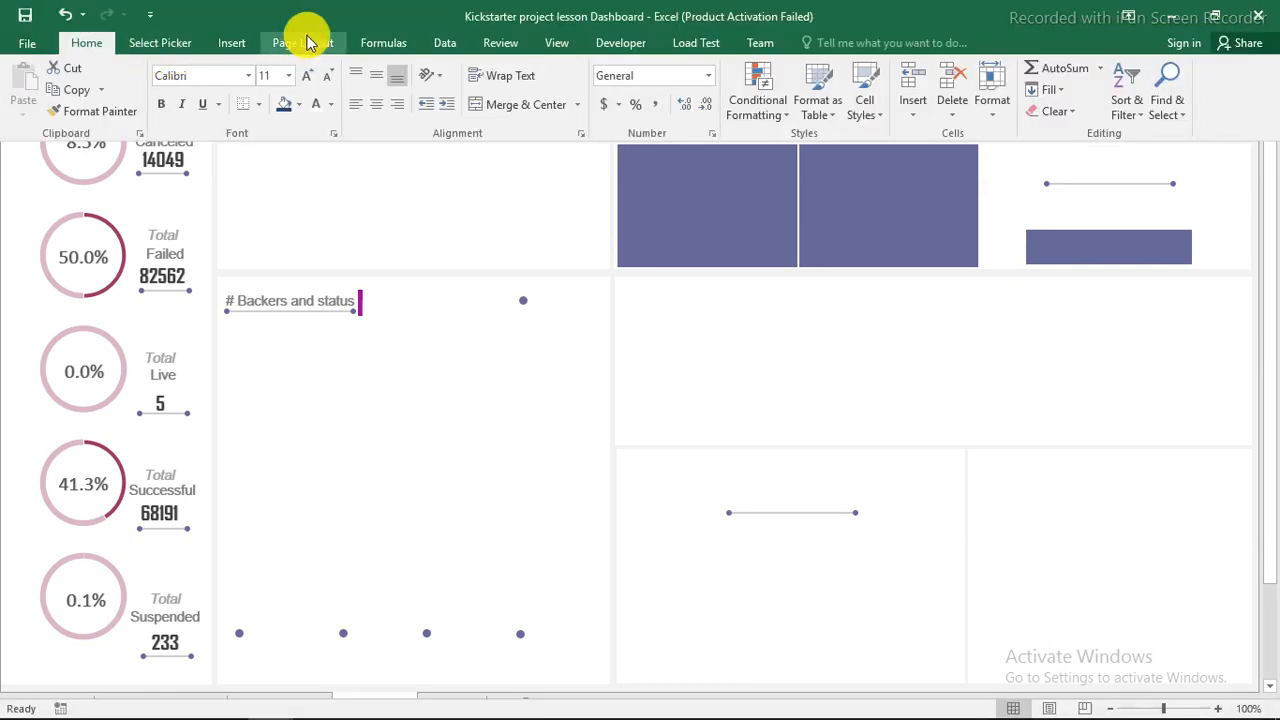
{"action": "left_click", "coordinate": [241, 43]}
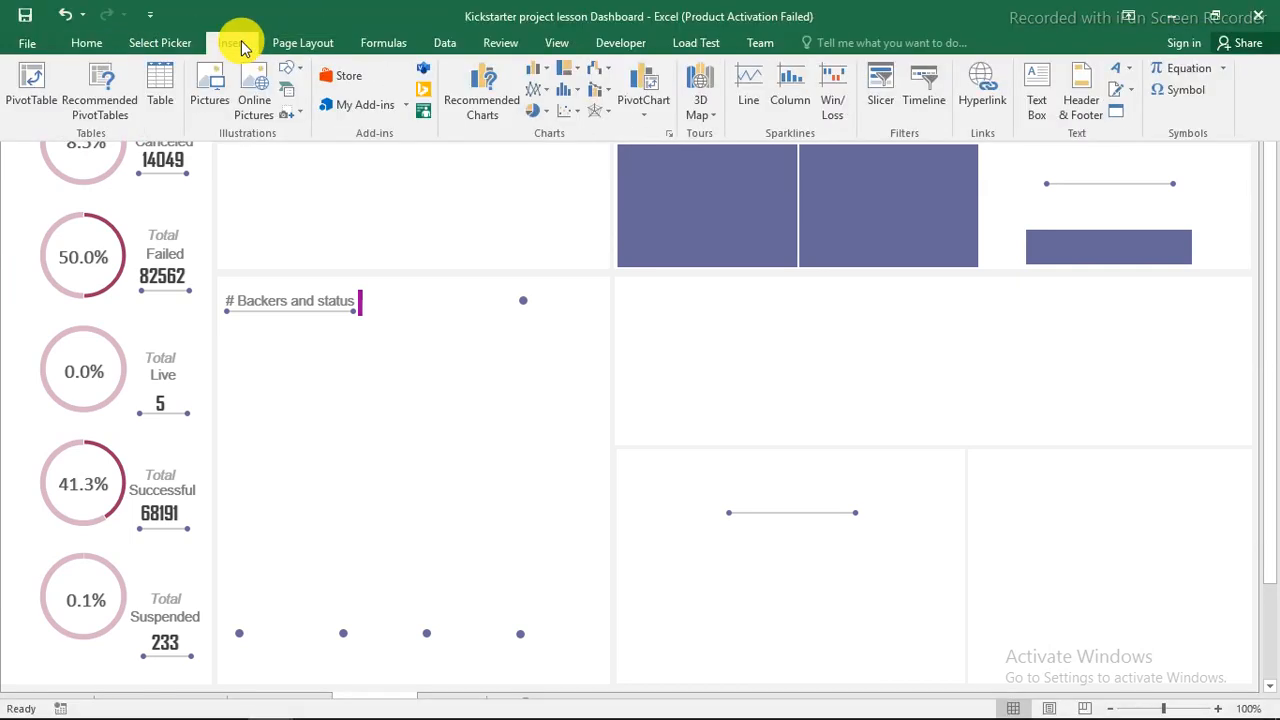
{"action": "left_click", "coordinate": [289, 68]}
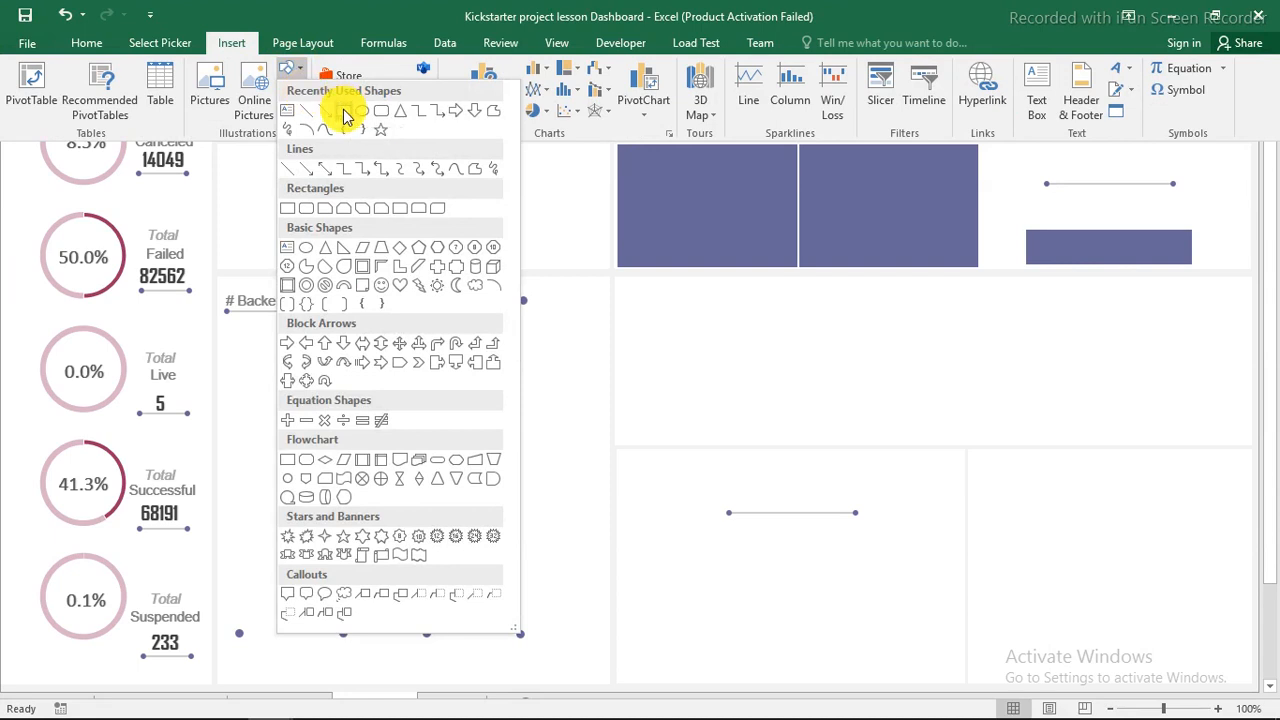
{"action": "left_click", "coordinate": [344, 117]}
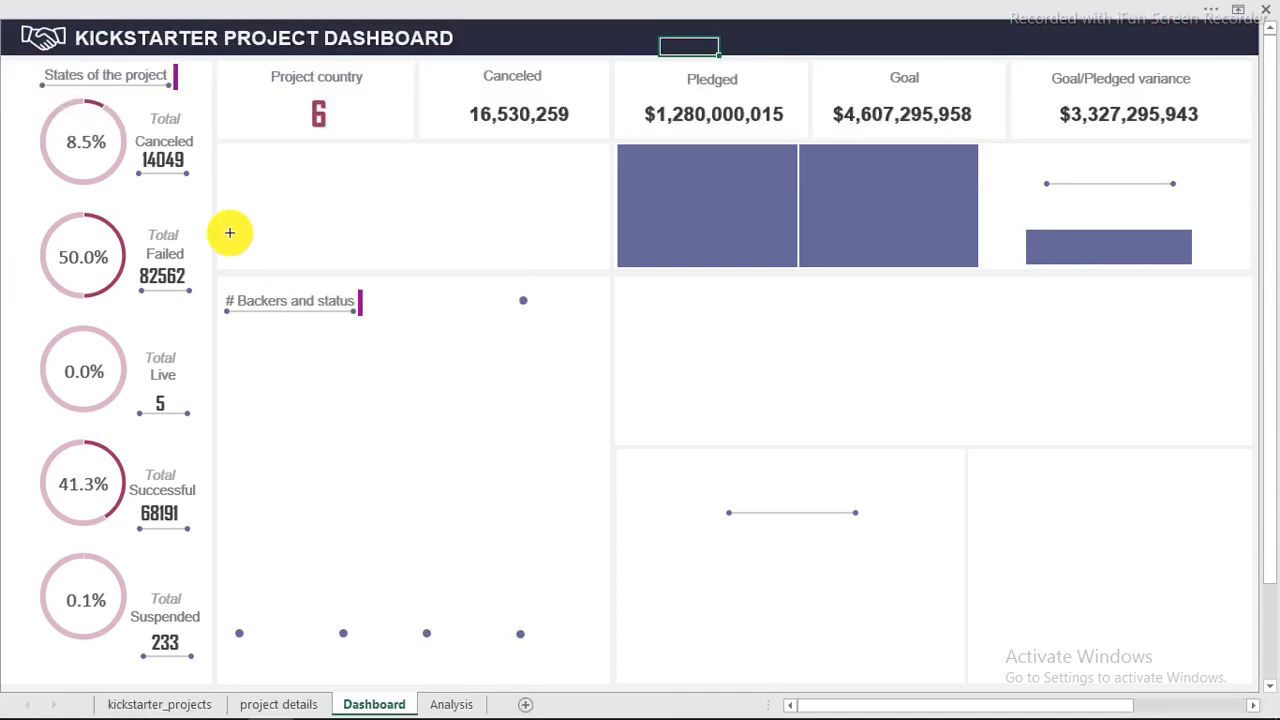
{"action": "left_click_drag", "start_coordinate": [229, 233], "coordinate": [242, 238]}
{"action": "left_click_drag", "start_coordinate": [525, 260], "coordinate": [608, 292]}
{"action": "left_click_drag", "start_coordinate": [492, 249], "coordinate": [488, 252]}
Give the new rectangle above "# Backers and status" a solid light grey fill, trying a paler grey as well
{"action": "right_click", "coordinate": [487, 249]}
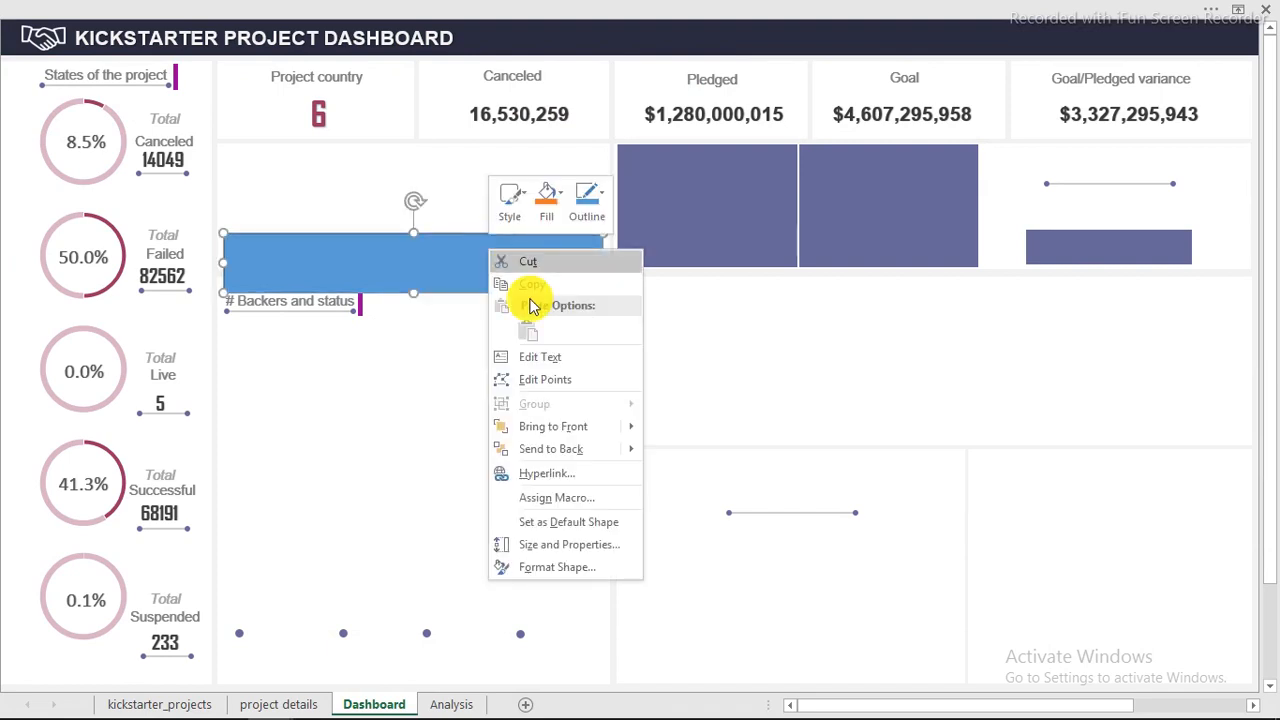
{"action": "left_click", "coordinate": [547, 567]}
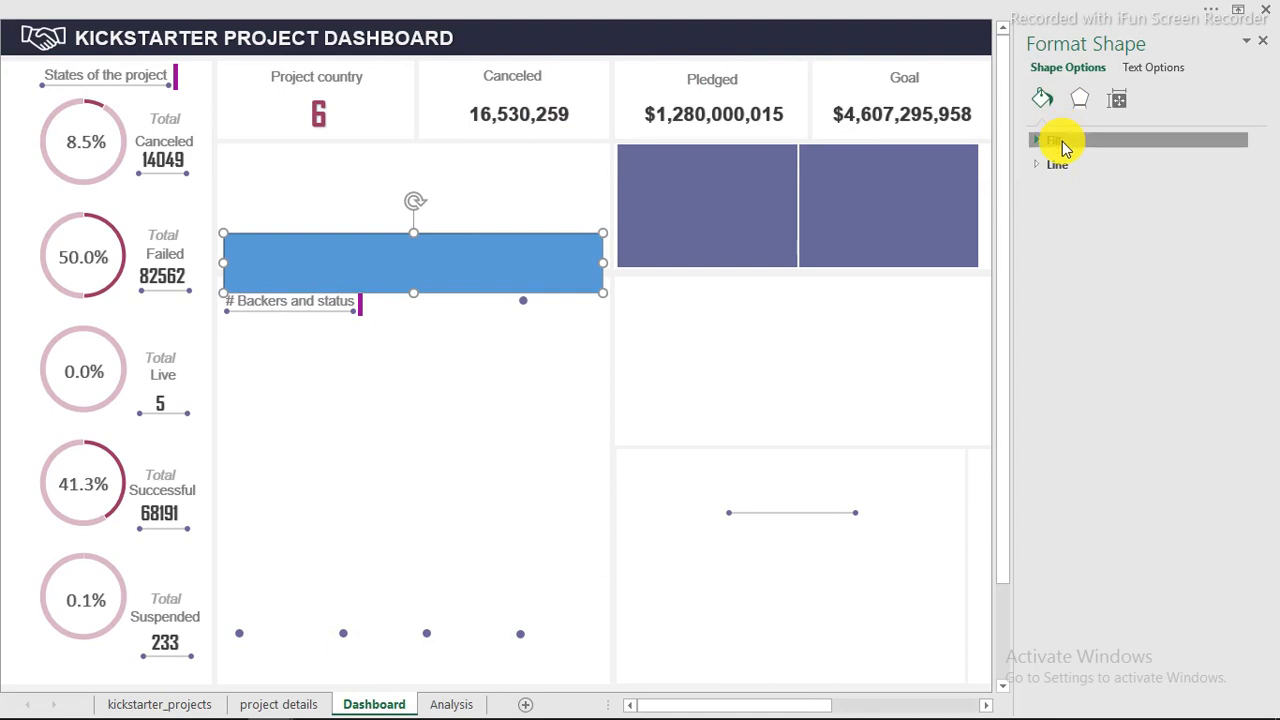
{"action": "left_click", "coordinate": [1060, 140]}
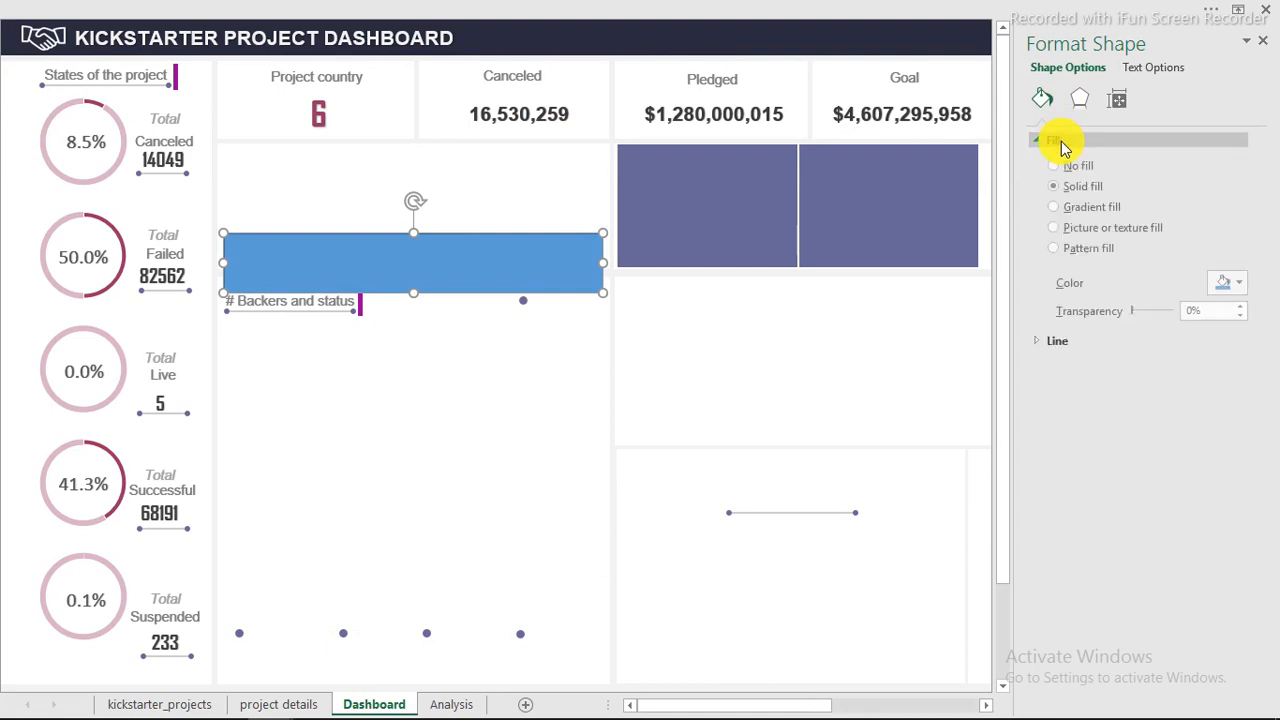
{"action": "left_click", "coordinate": [1238, 284]}
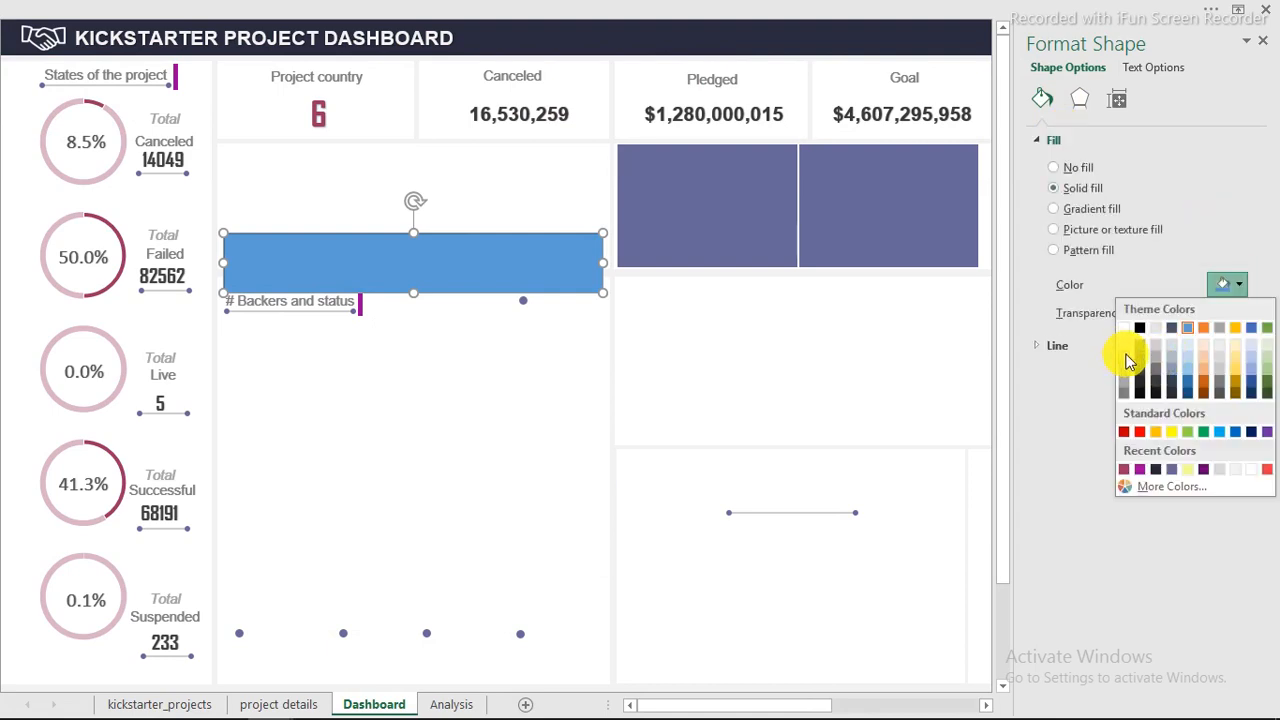
{"action": "left_click", "coordinate": [1126, 356]}
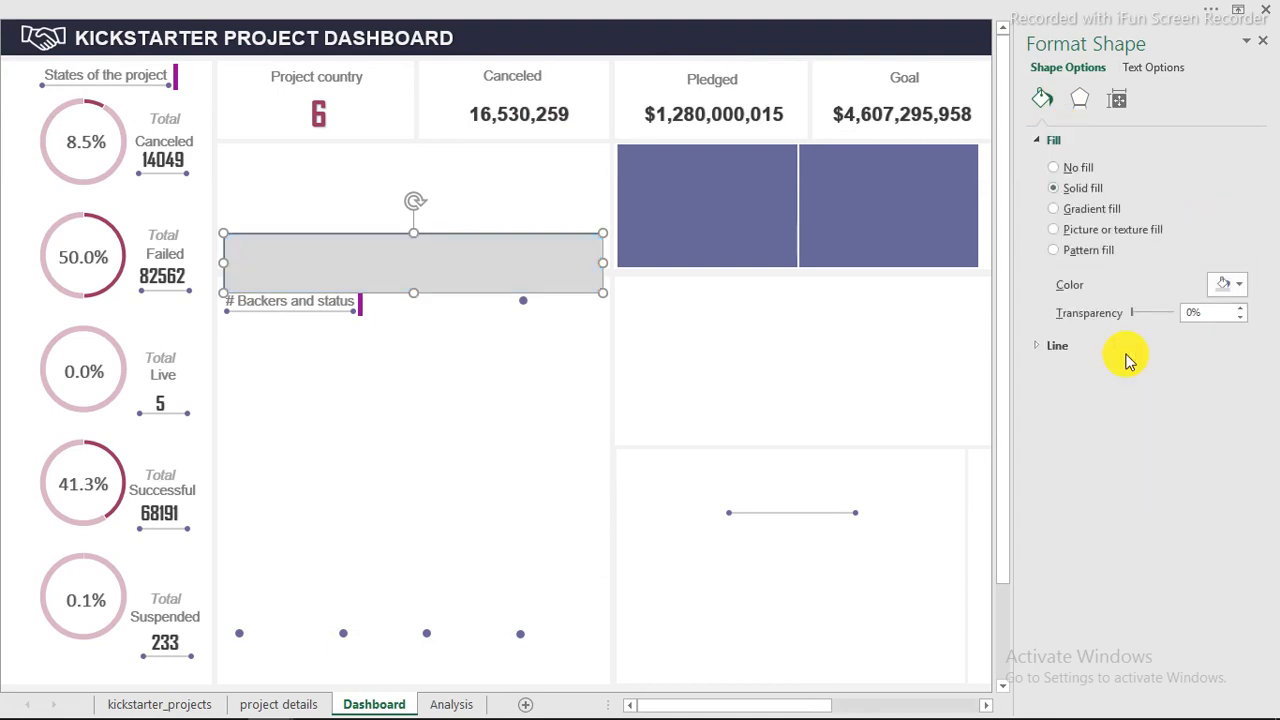
{"action": "left_click", "coordinate": [1226, 284]}
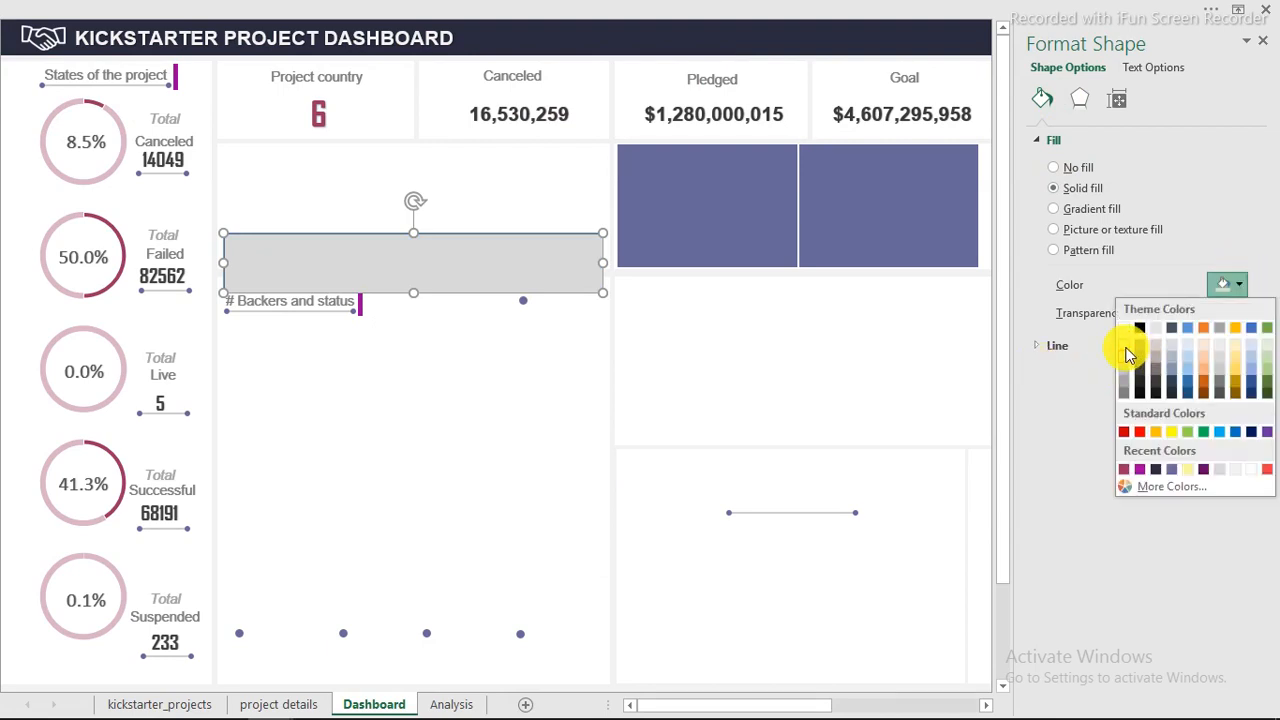
{"action": "left_click", "coordinate": [1127, 355]}
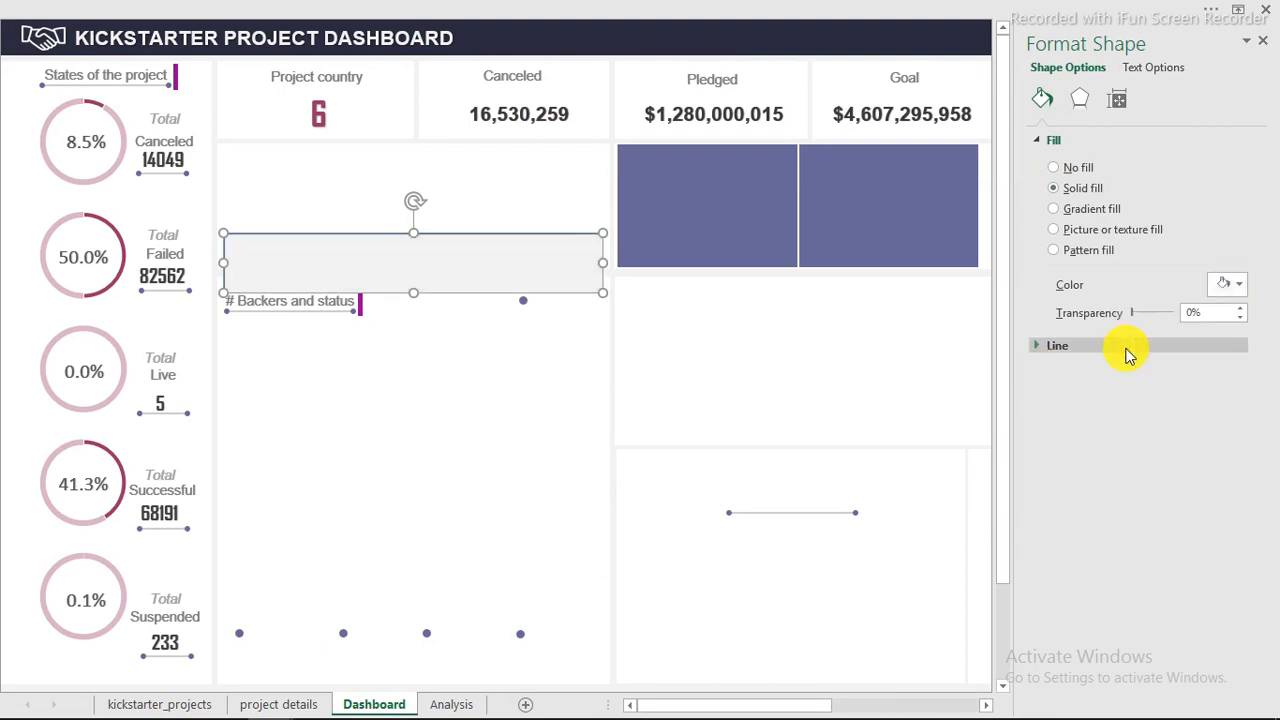
{"action": "left_click", "coordinate": [1245, 288]}
{"action": "left_click", "coordinate": [1137, 360]}
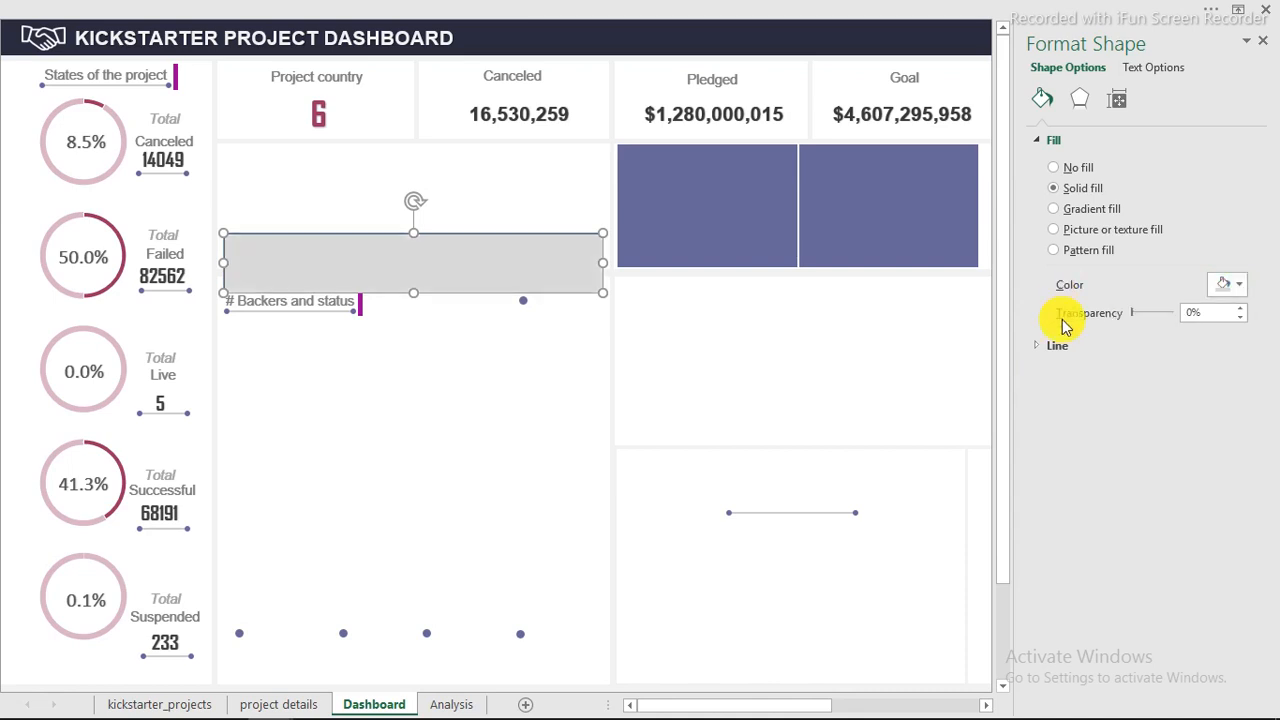
Remove the grey rectangle's outline by setting it to No line and close the shape formatting options
{"action": "left_click", "coordinate": [1040, 140]}
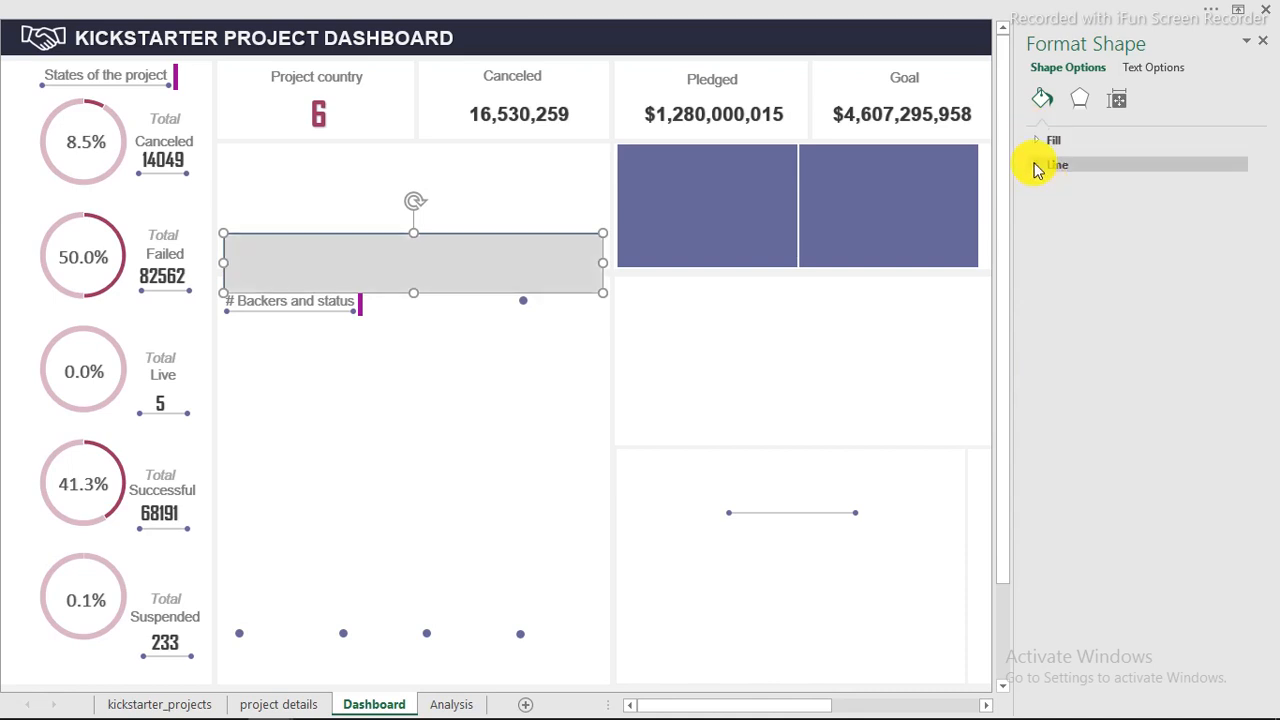
{"action": "left_click", "coordinate": [1040, 166]}
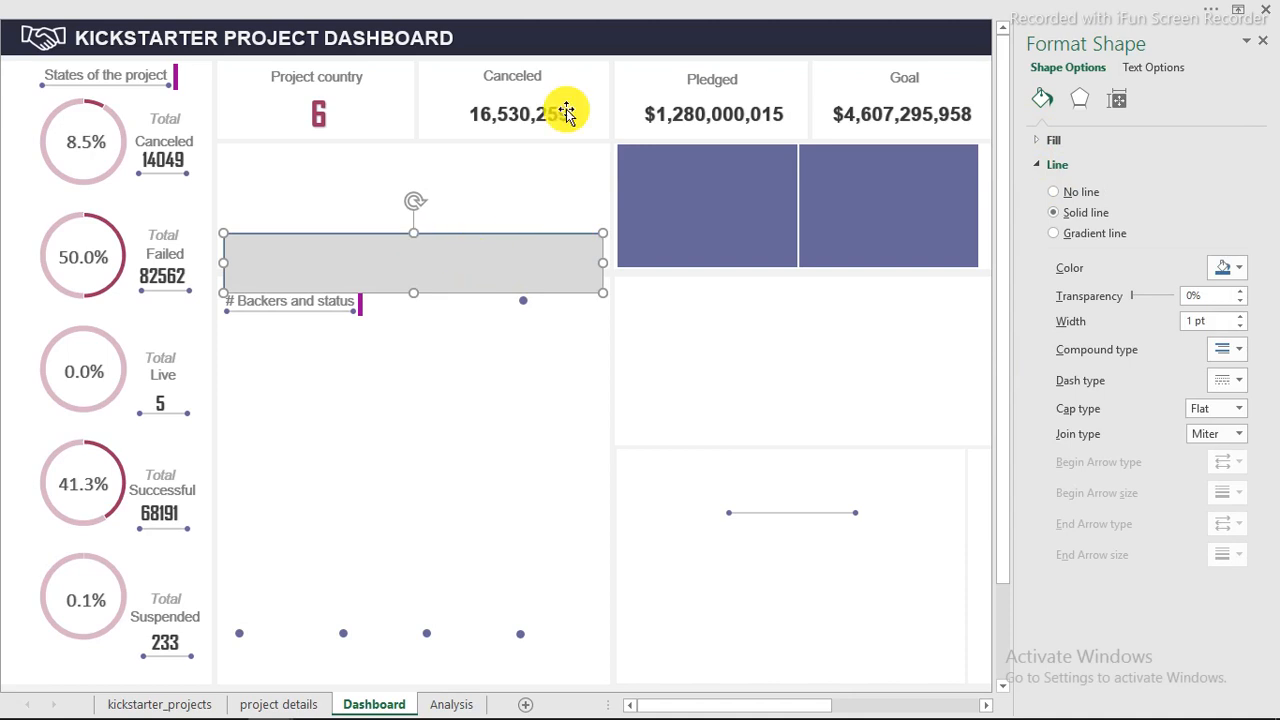
{"action": "left_click", "coordinate": [625, 31]}
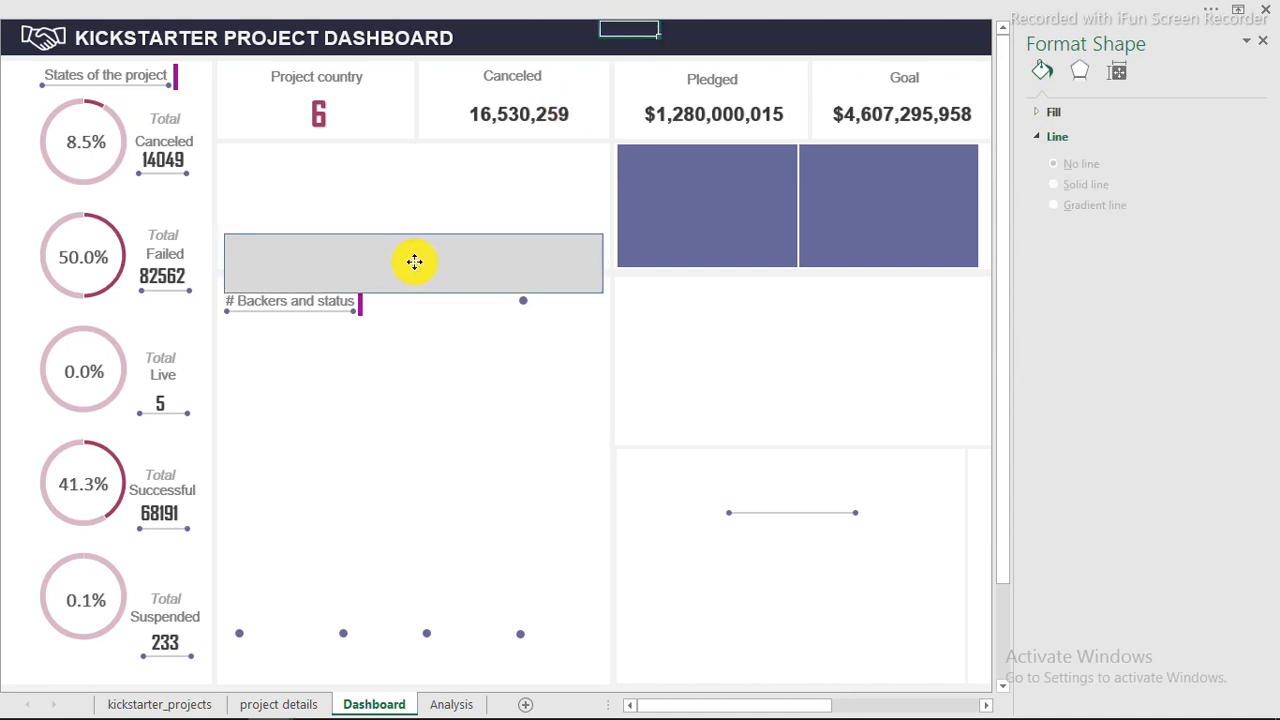
{"action": "left_click", "coordinate": [414, 261]}
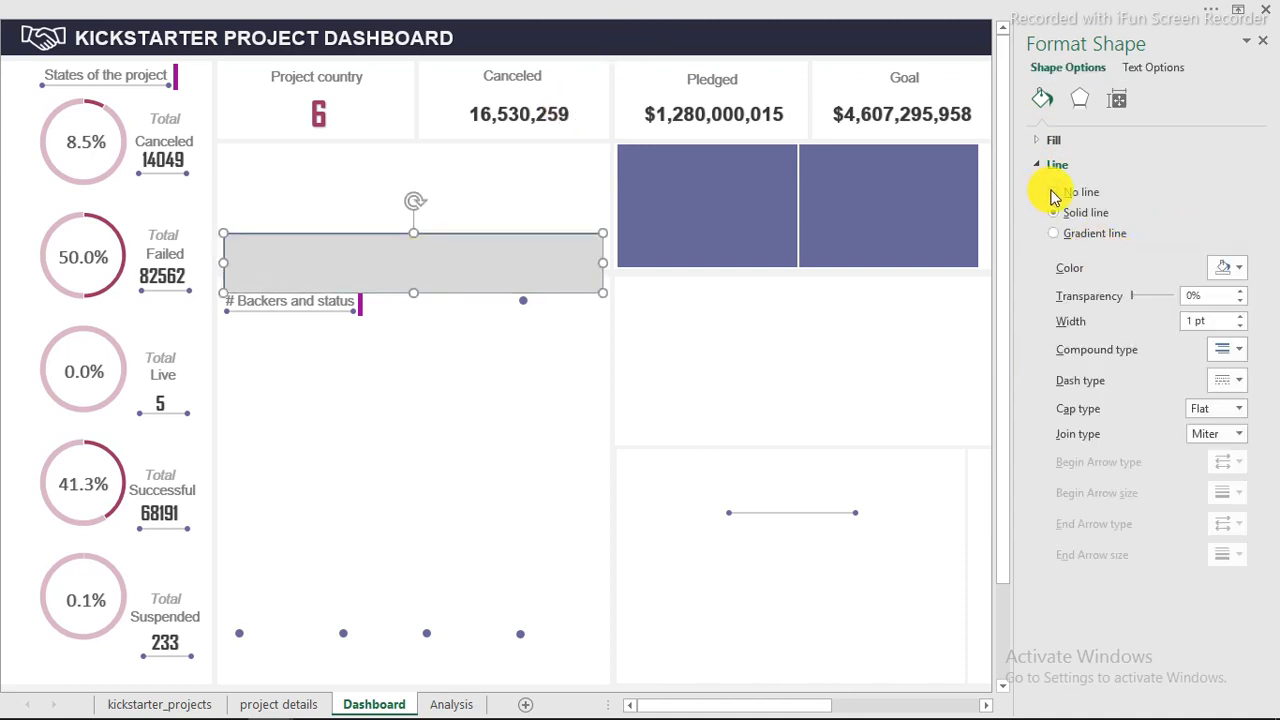
{"action": "left_click", "coordinate": [1053, 192]}
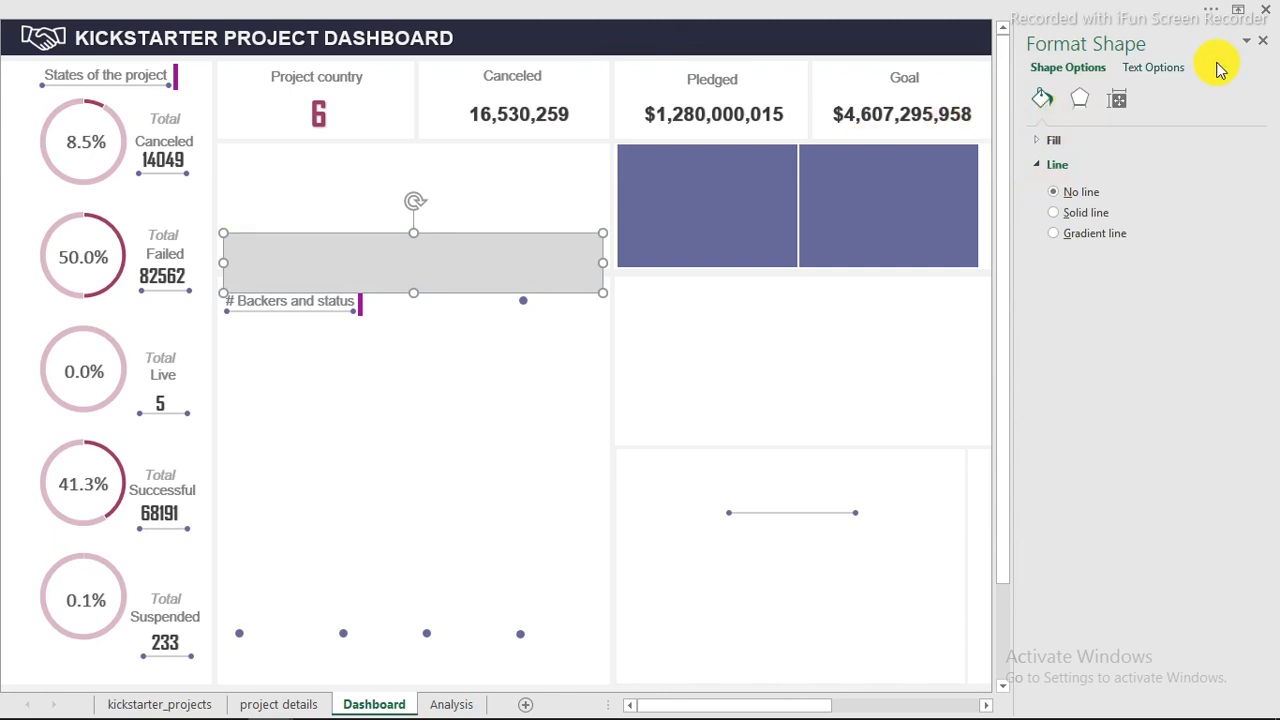
{"action": "left_click", "coordinate": [1265, 44]}
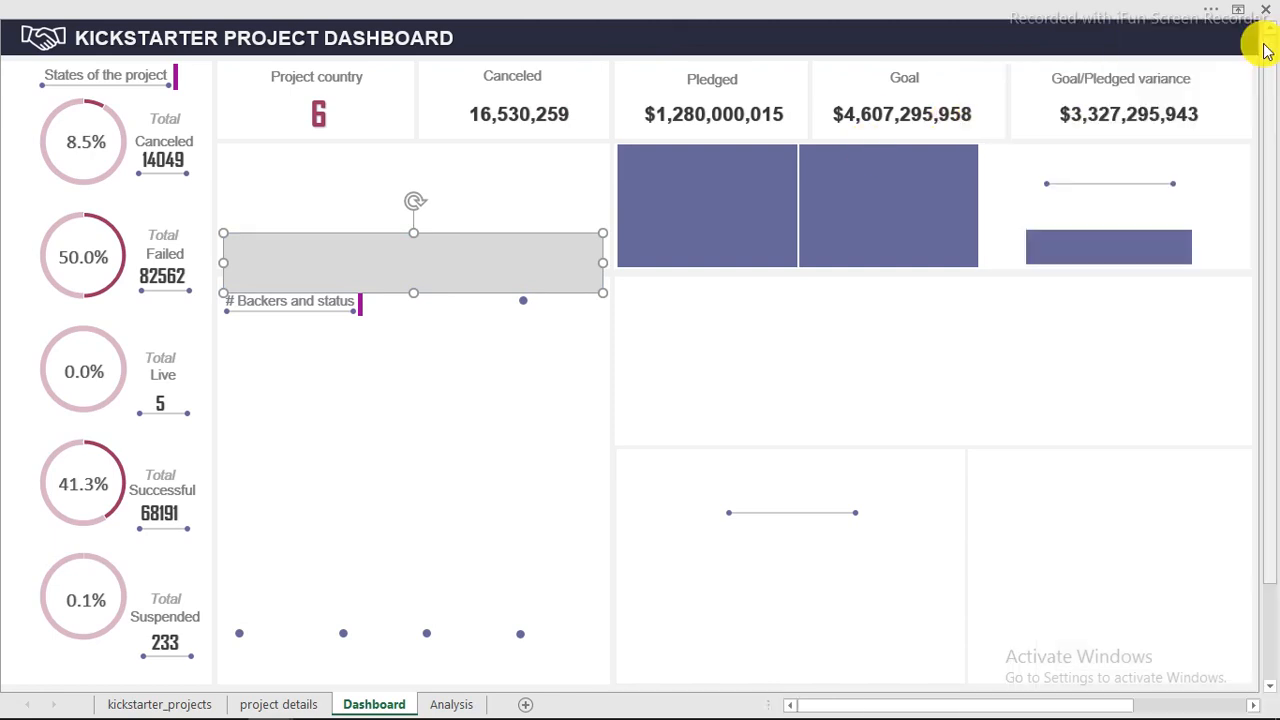
{"action": "left_click", "coordinate": [784, 33]}
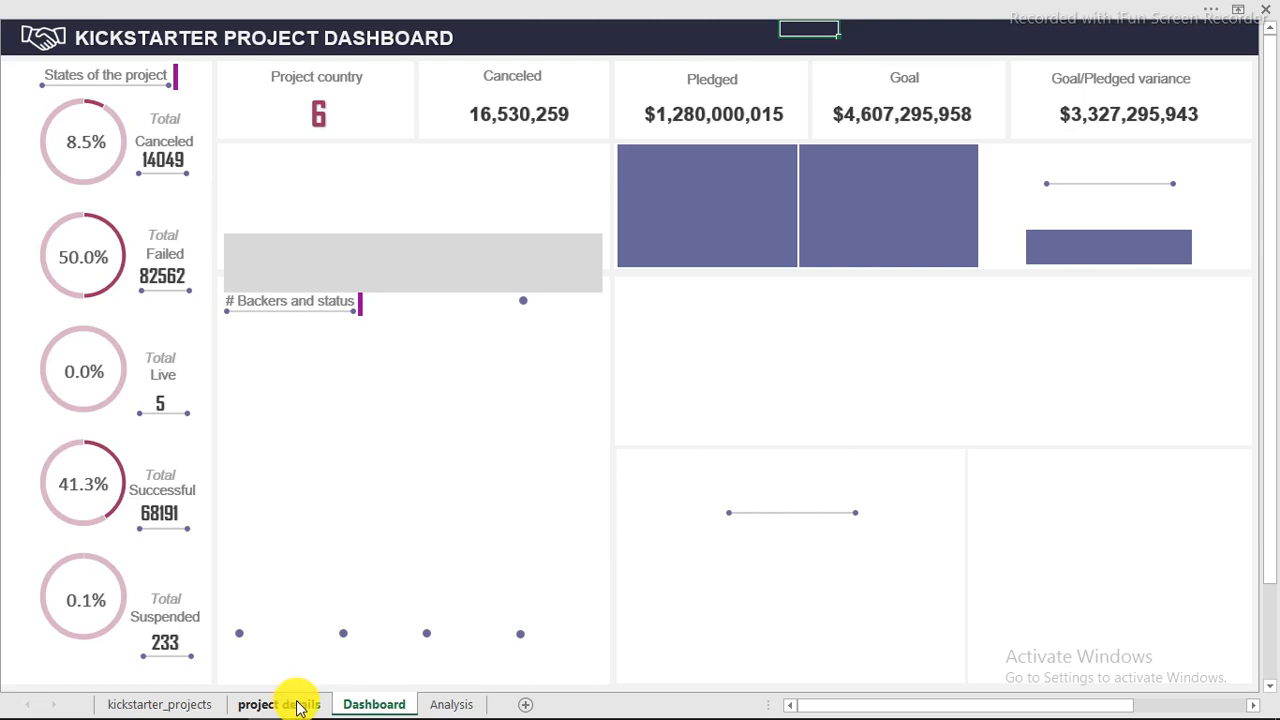
Review the Canceled, Failed and Live state headings of the deadline-year PivotTable on the Analysis sheet
{"action": "left_click", "coordinate": [452, 705]}
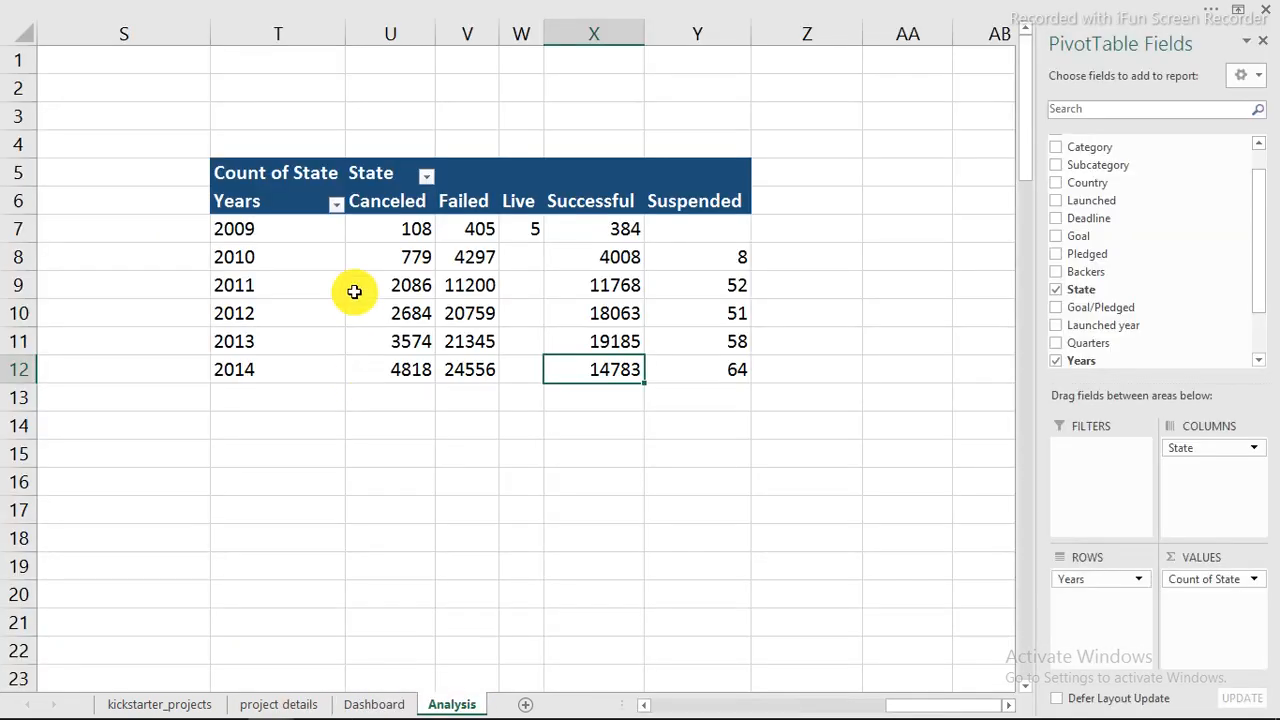
{"action": "left_click", "coordinate": [408, 201]}
{"action": "left_click", "coordinate": [465, 201]}
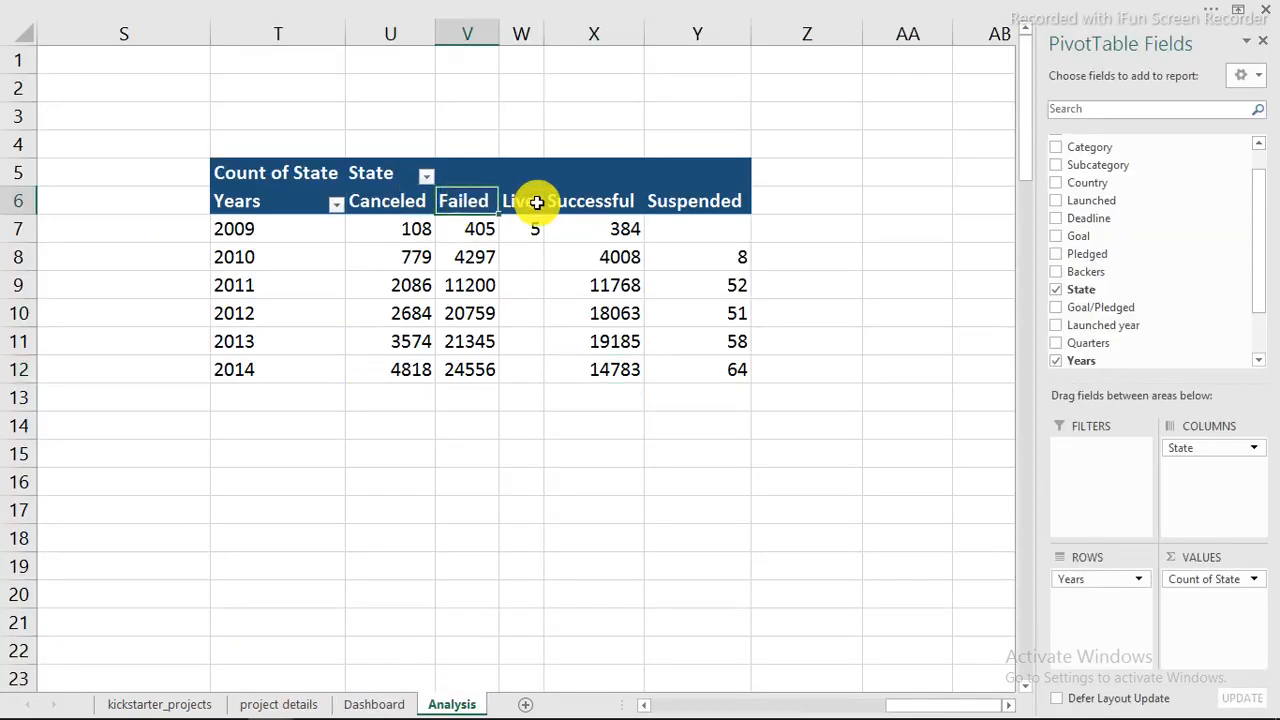
{"action": "left_click", "coordinate": [537, 203]}
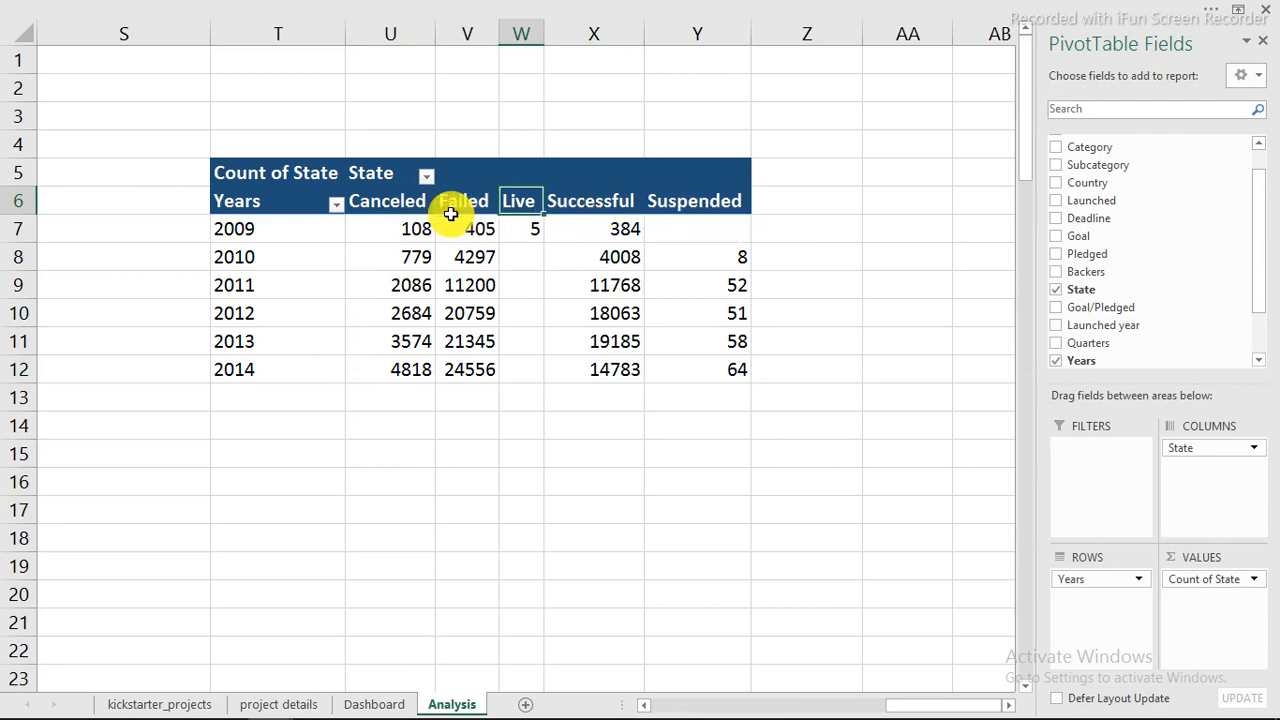
{"action": "left_click_drag", "start_coordinate": [370, 205], "coordinate": [535, 207]}
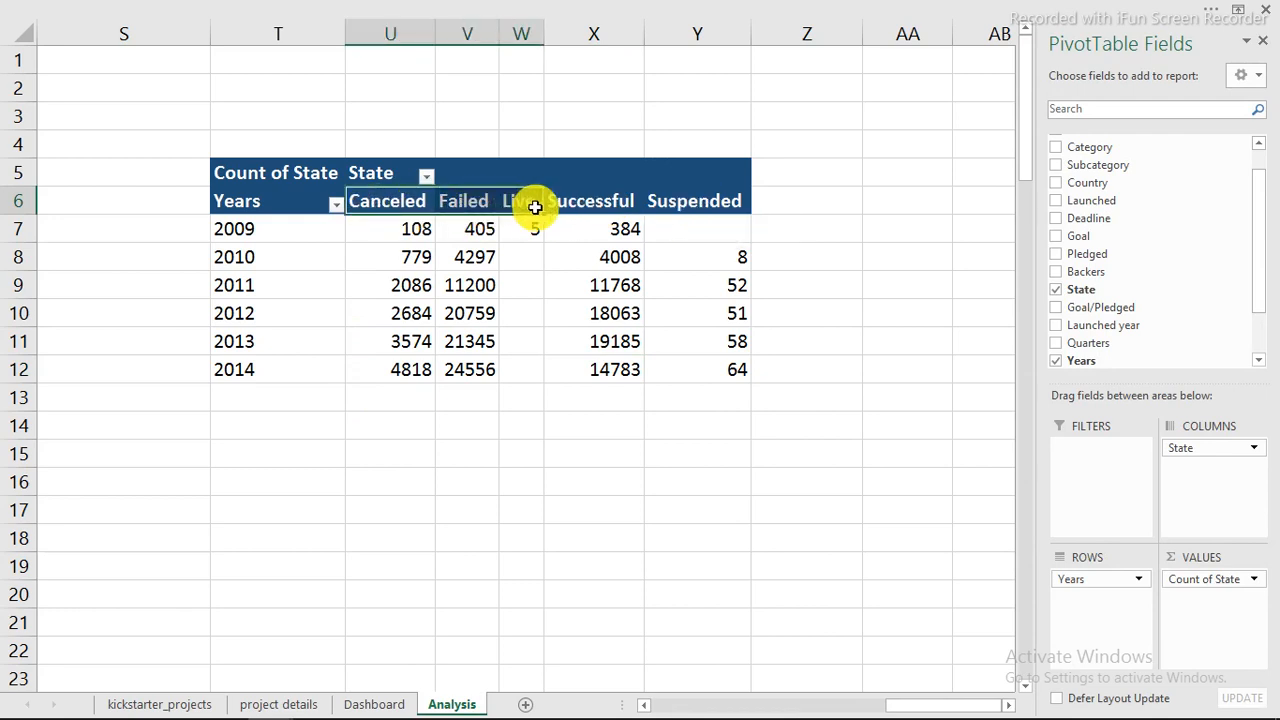
Return to the Dashboard sheet and bring up the Developer commands
{"action": "left_click", "coordinate": [370, 704]}
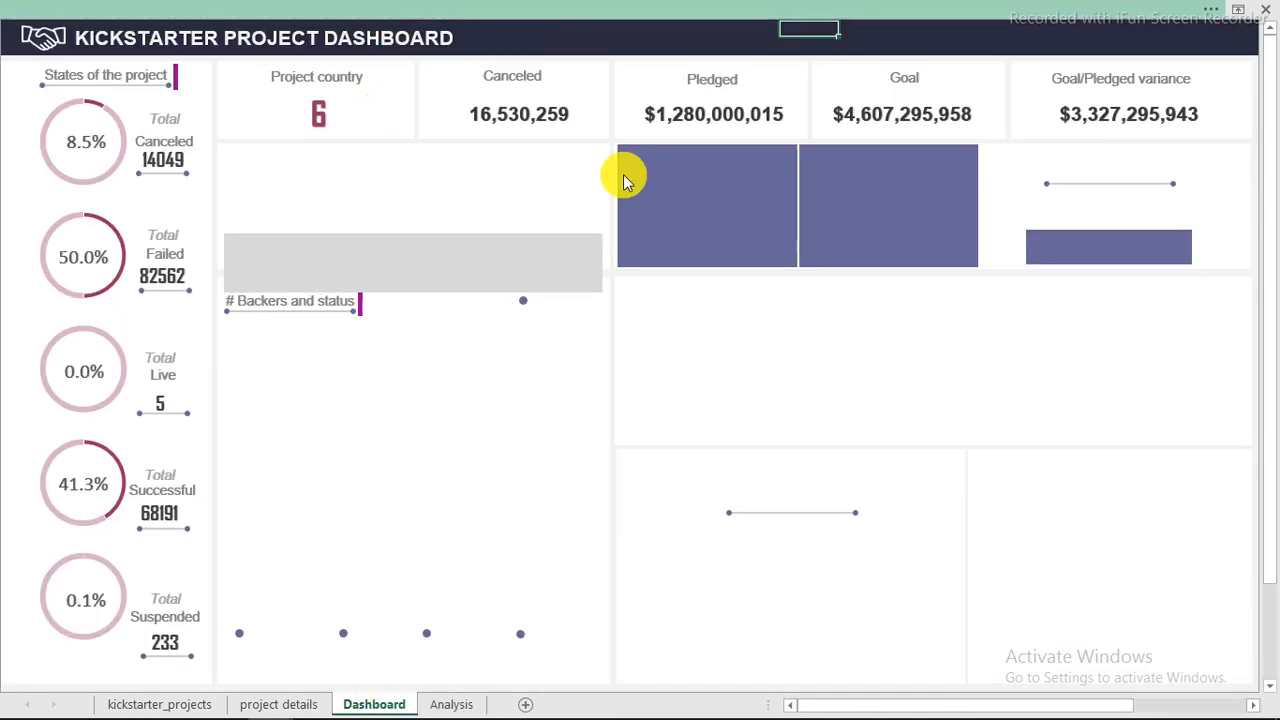
{"action": "left_click", "coordinate": [663, 20]}
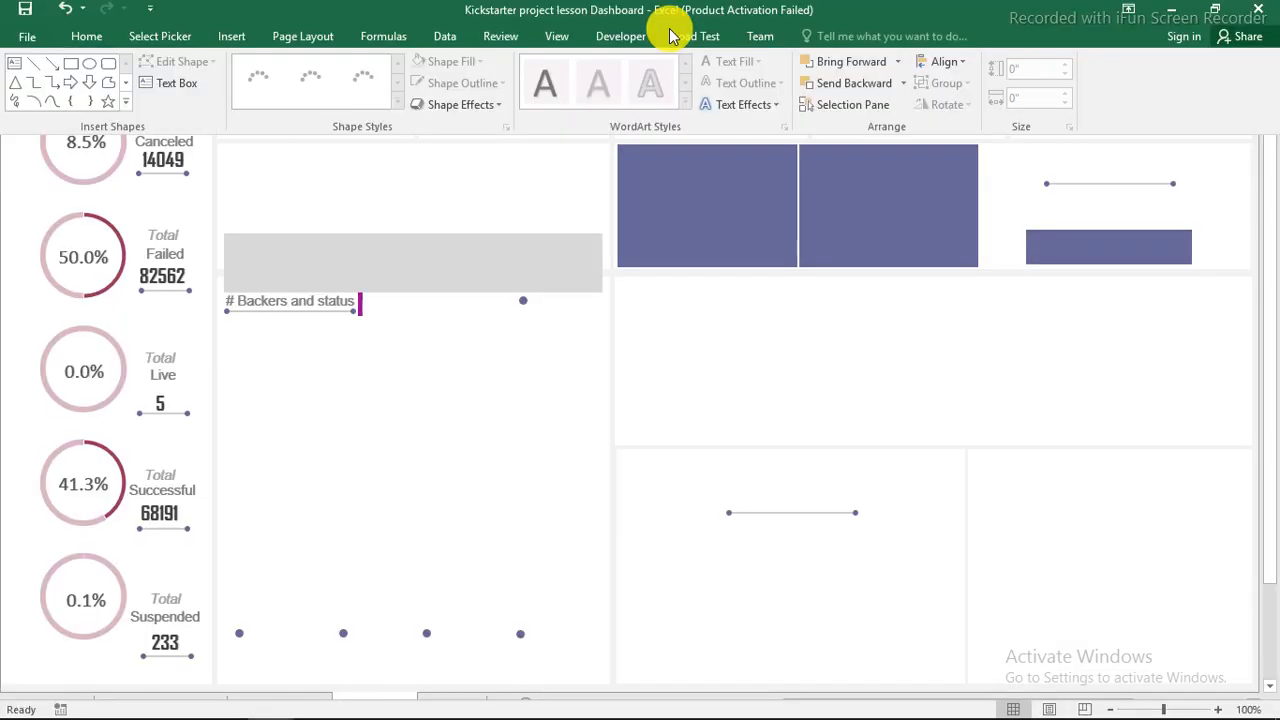
{"action": "left_click", "coordinate": [619, 44]}
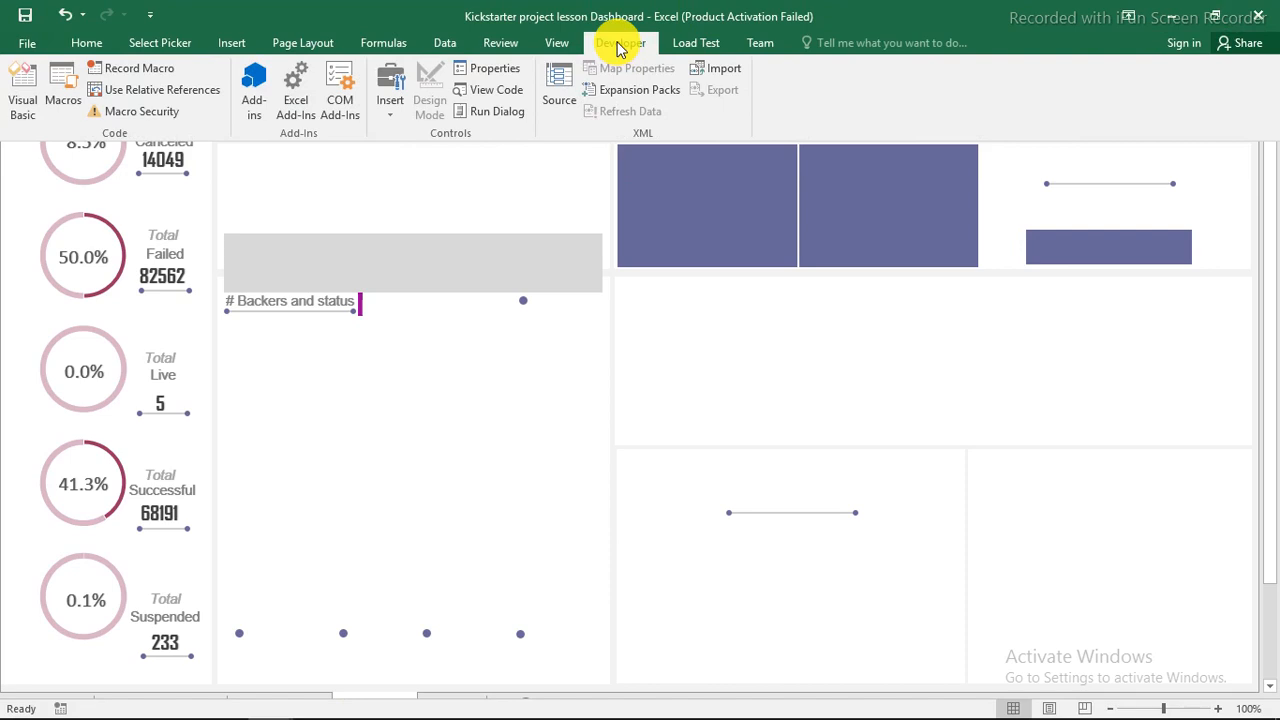
Try the Excel Workbook and Excel Macro-Enabled Workbook file types when saving a copy to the Dashboard folder, and cancel the save
{"action": "left_click", "coordinate": [45, 47]}
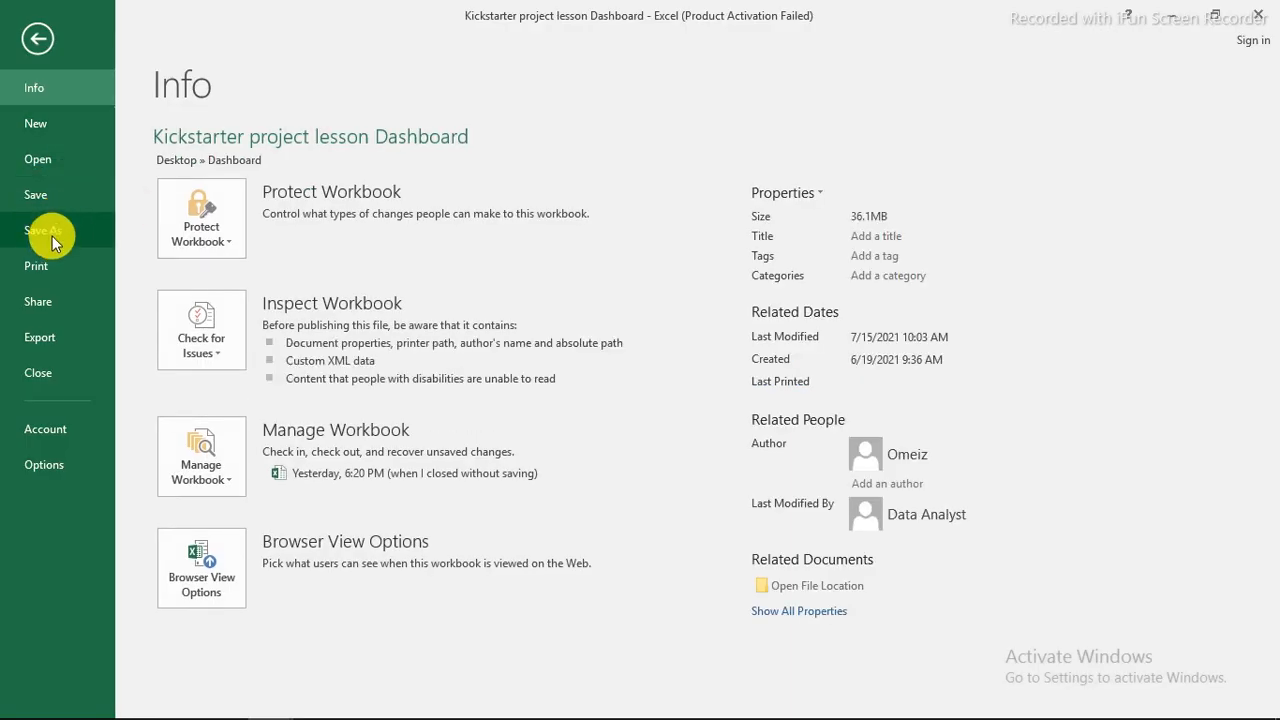
{"action": "left_click", "coordinate": [55, 236]}
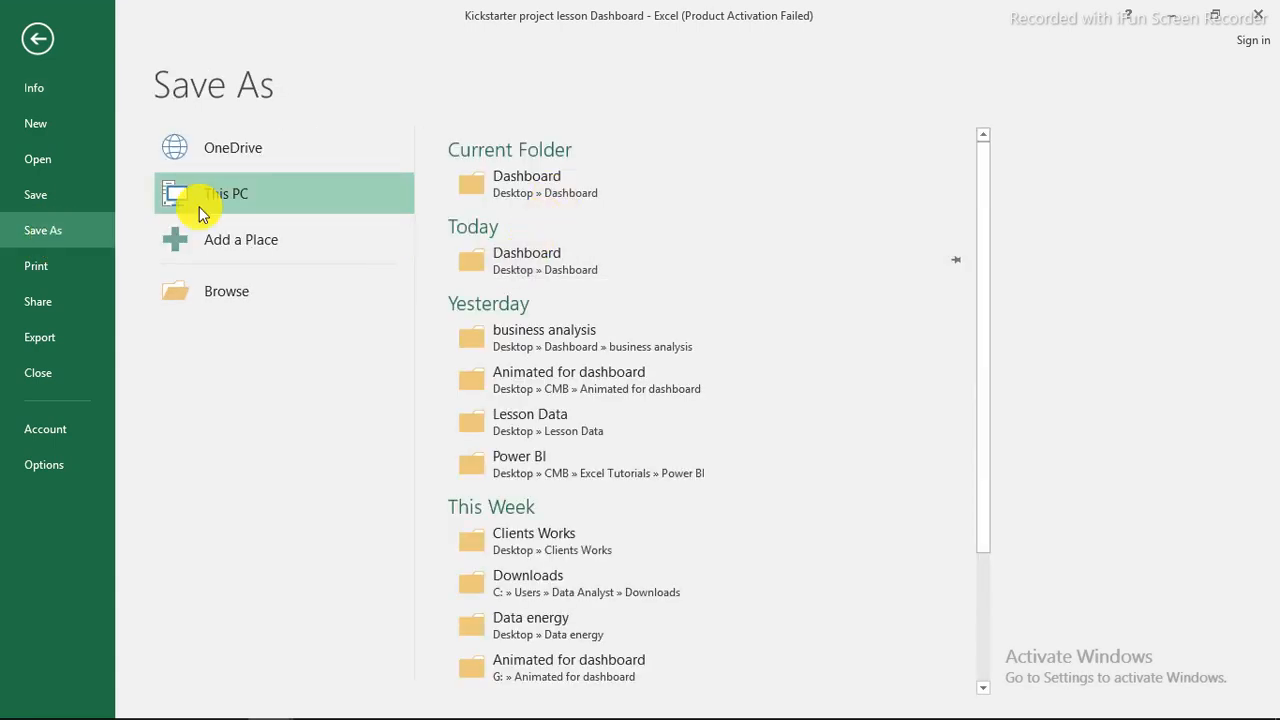
{"action": "left_click", "coordinate": [536, 266]}
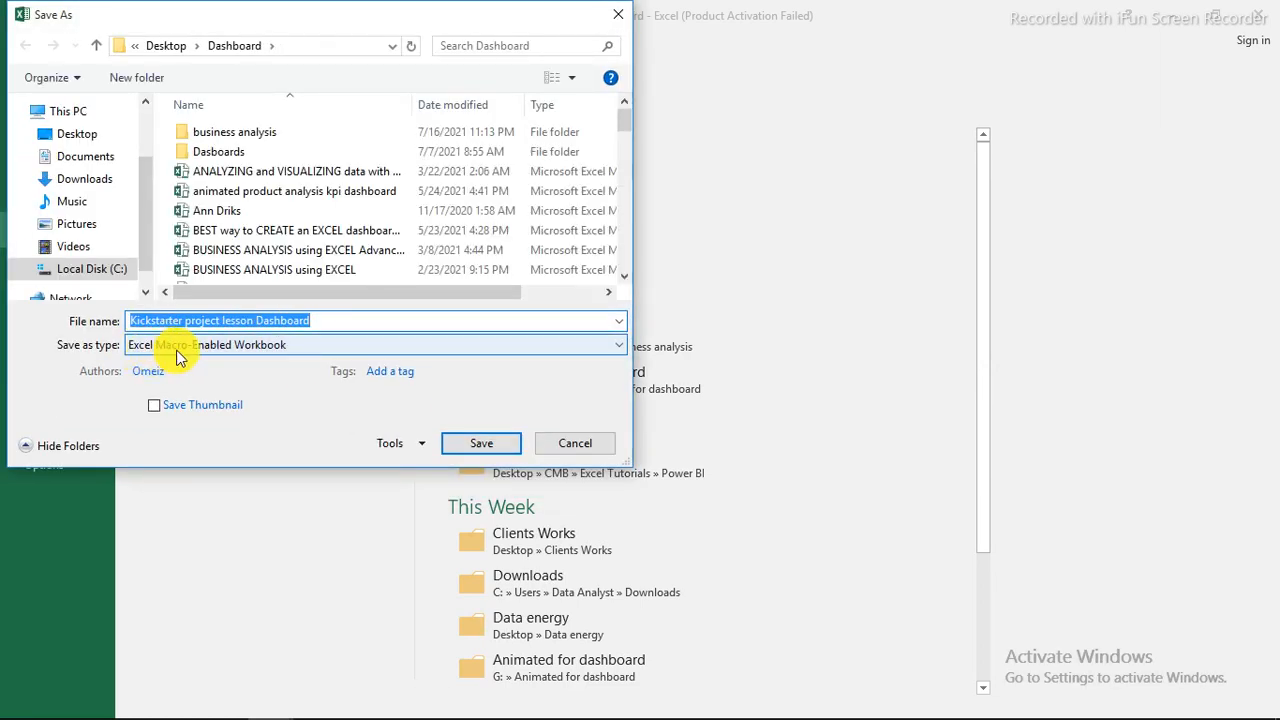
{"action": "left_click", "coordinate": [256, 347]}
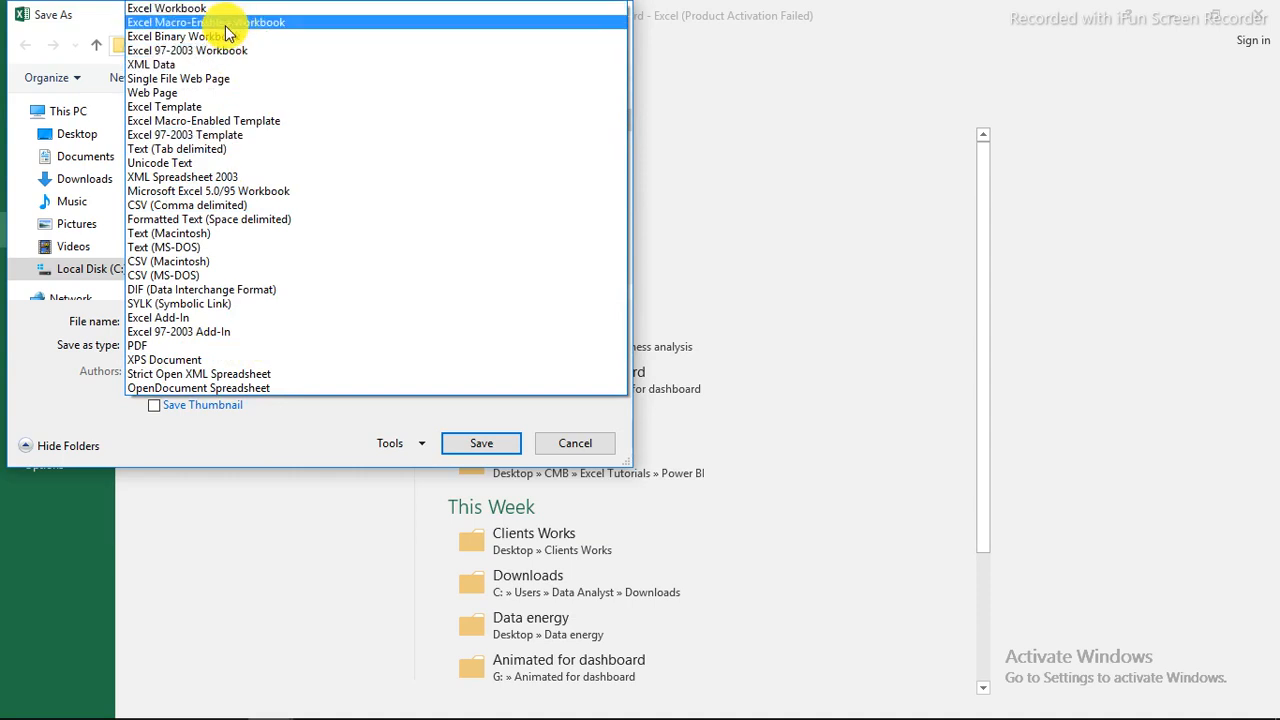
{"action": "left_click", "coordinate": [192, 10]}
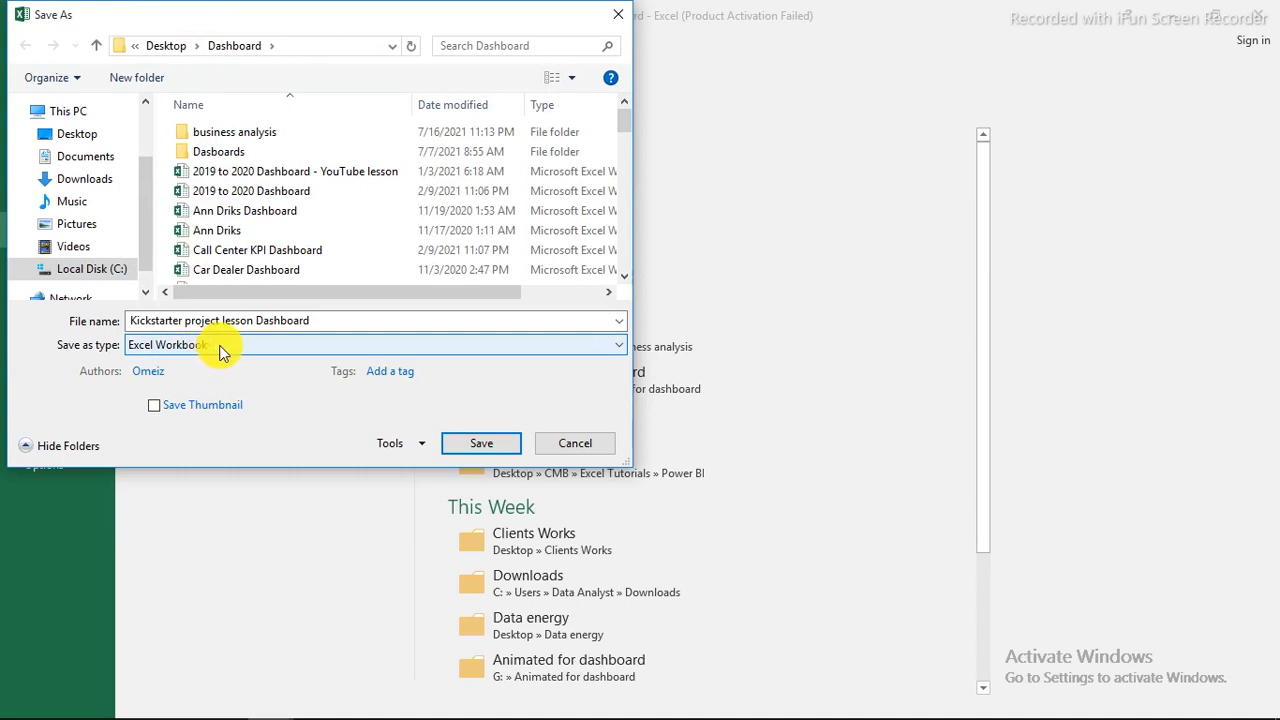
{"action": "left_click", "coordinate": [217, 347]}
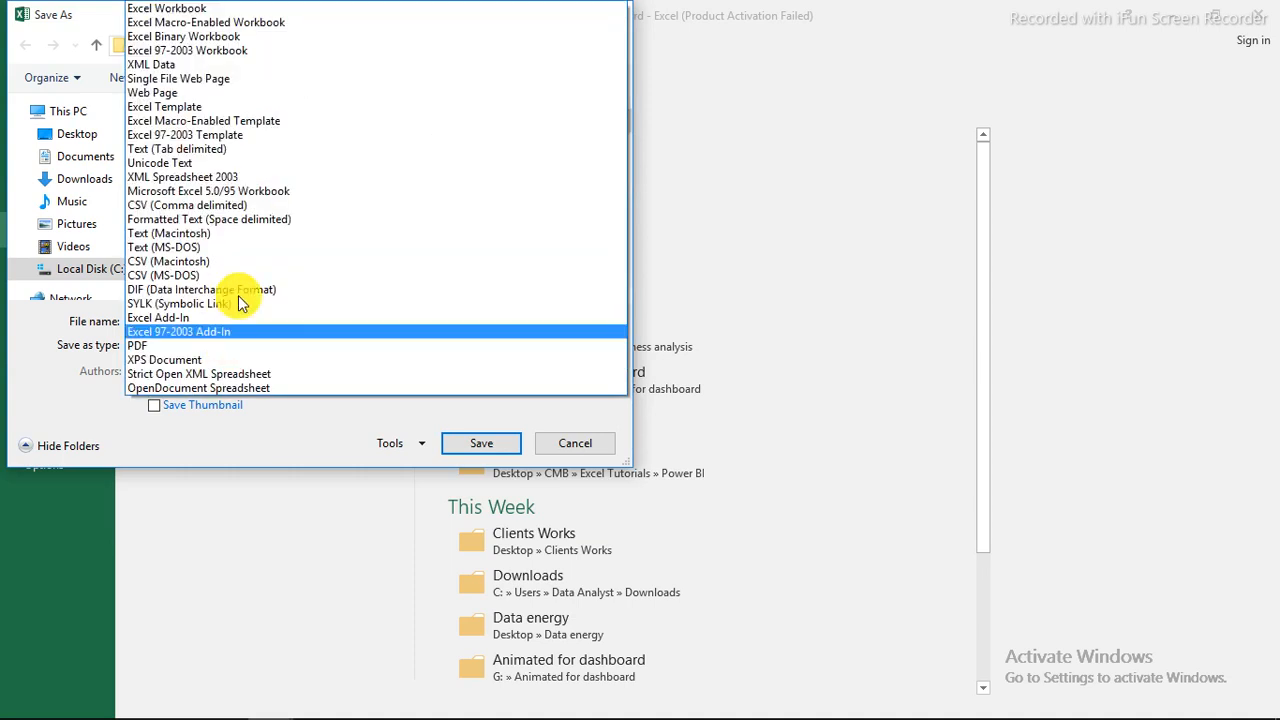
{"action": "left_click", "coordinate": [257, 24]}
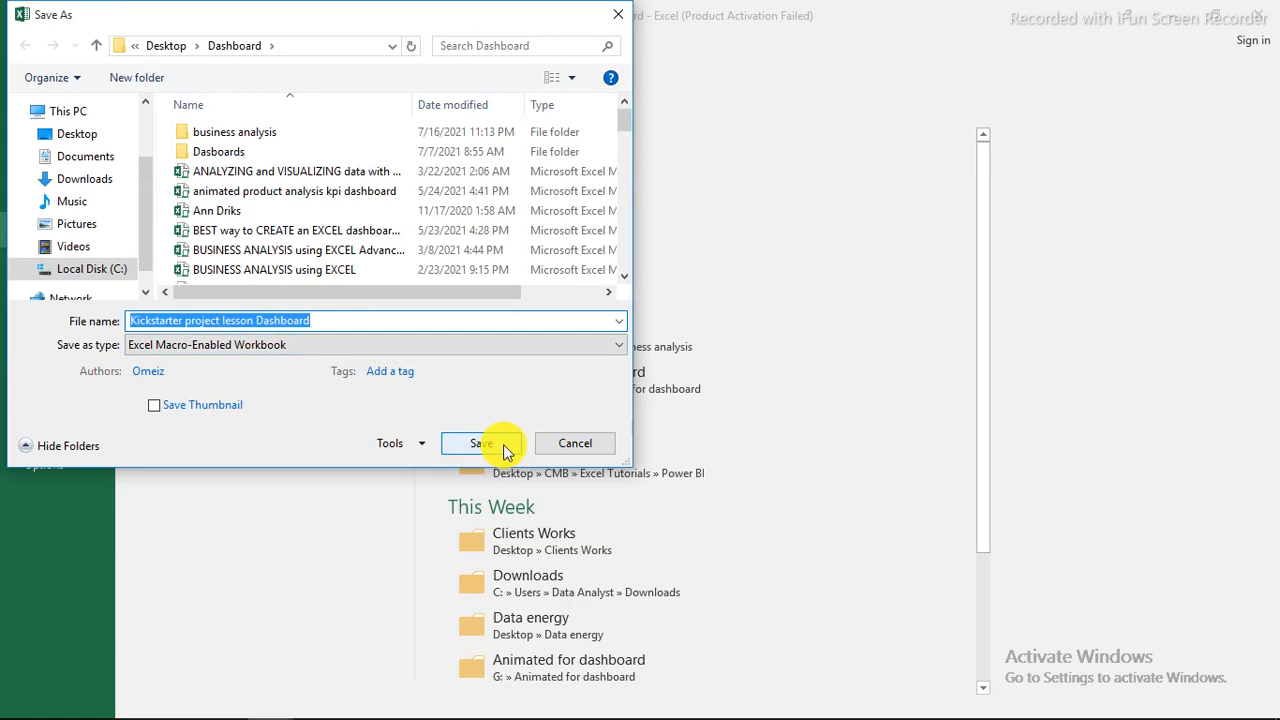
{"action": "left_click", "coordinate": [594, 441]}
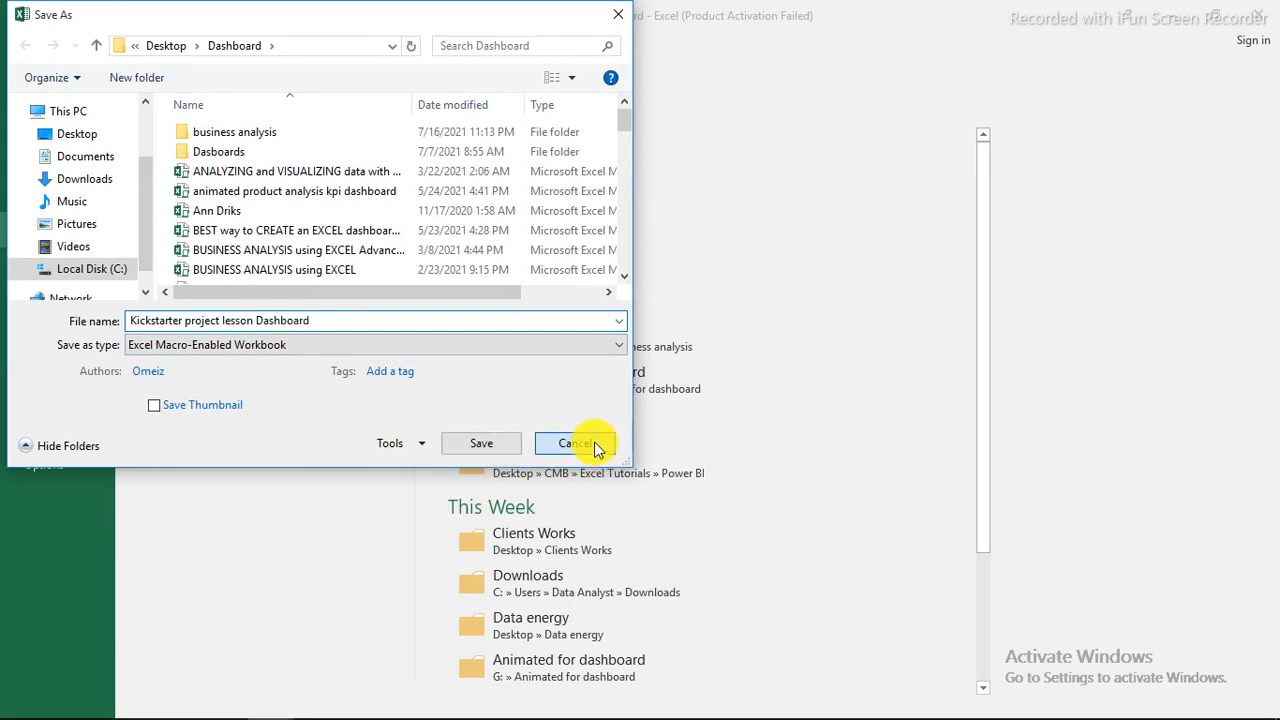
{"action": "left_click", "coordinate": [35, 34]}
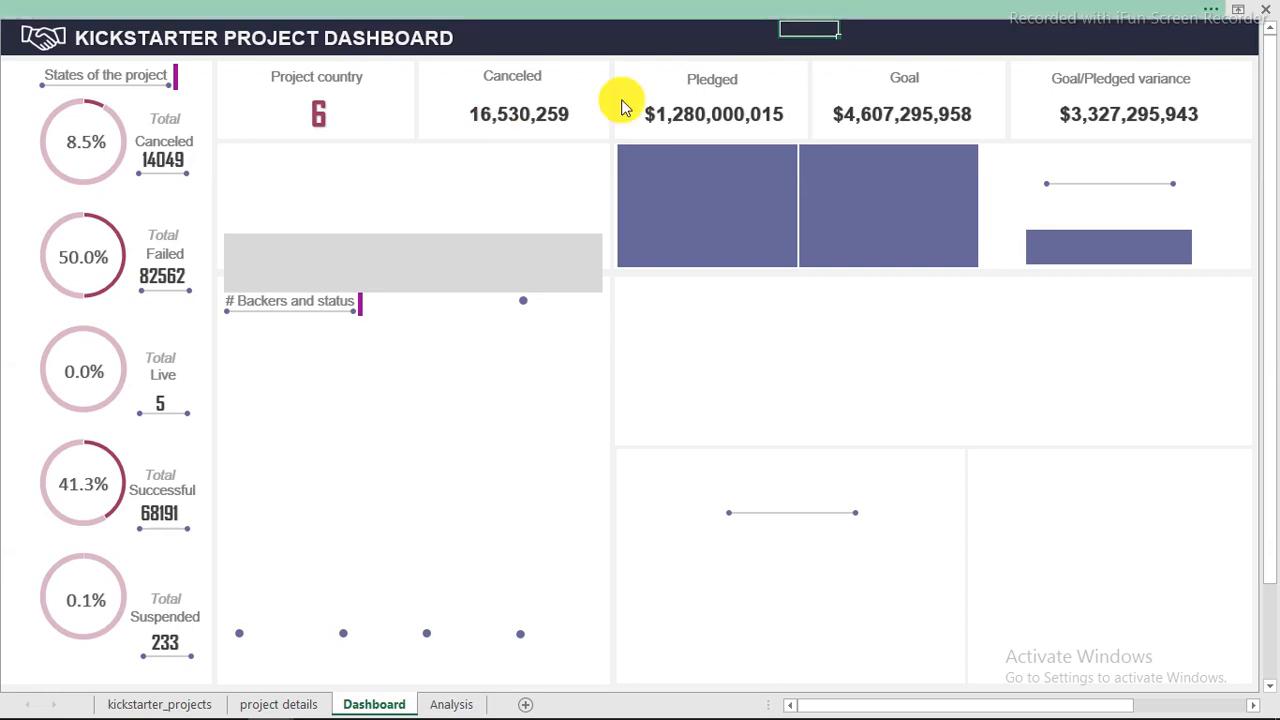
Switch the Developer entry off and on again in the ribbon customization options, and cancel the dialog
{"action": "left_click", "coordinate": [612, 9]}
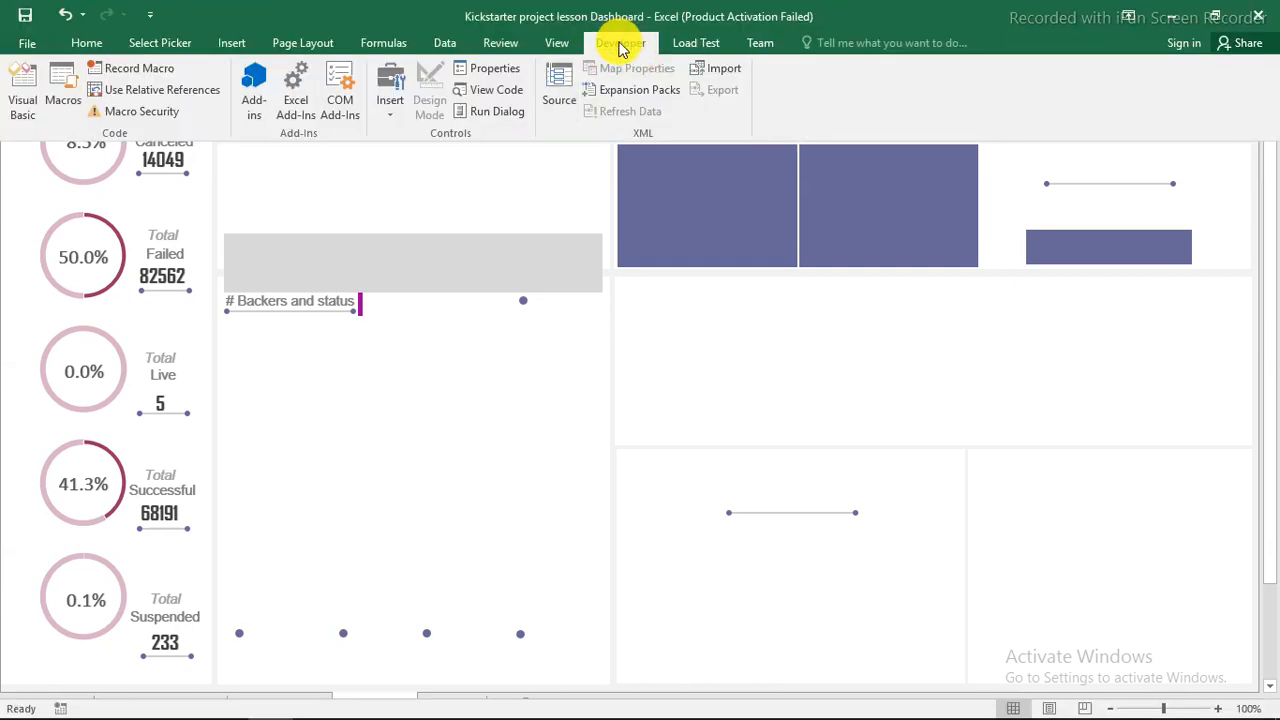
{"action": "right_click", "coordinate": [620, 48]}
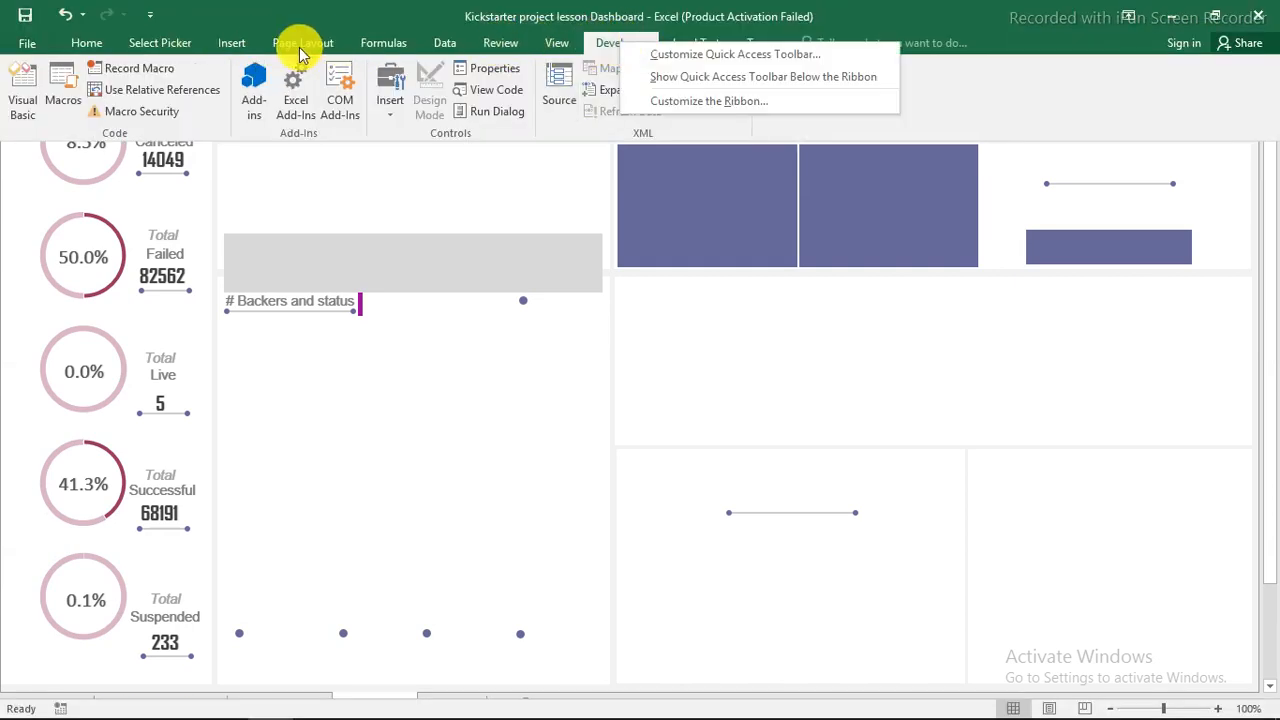
{"action": "left_click", "coordinate": [678, 104]}
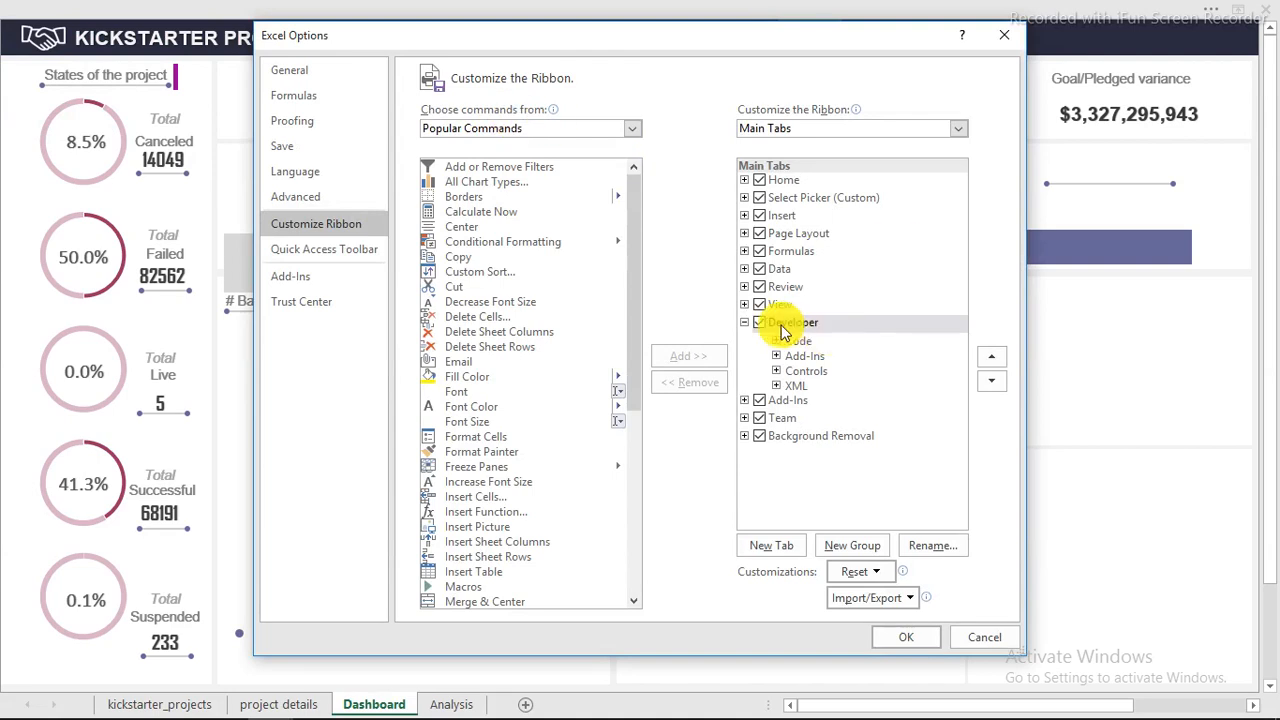
{"action": "left_click", "coordinate": [760, 323]}
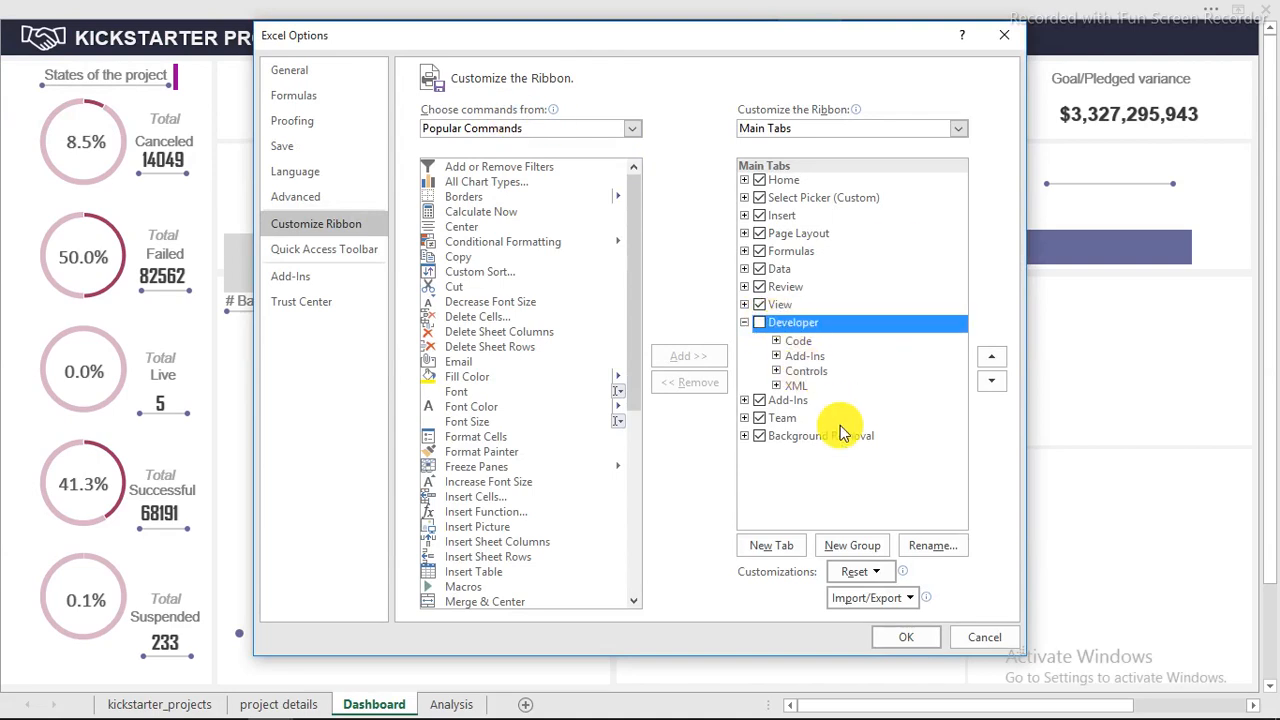
{"action": "left_click", "coordinate": [760, 323]}
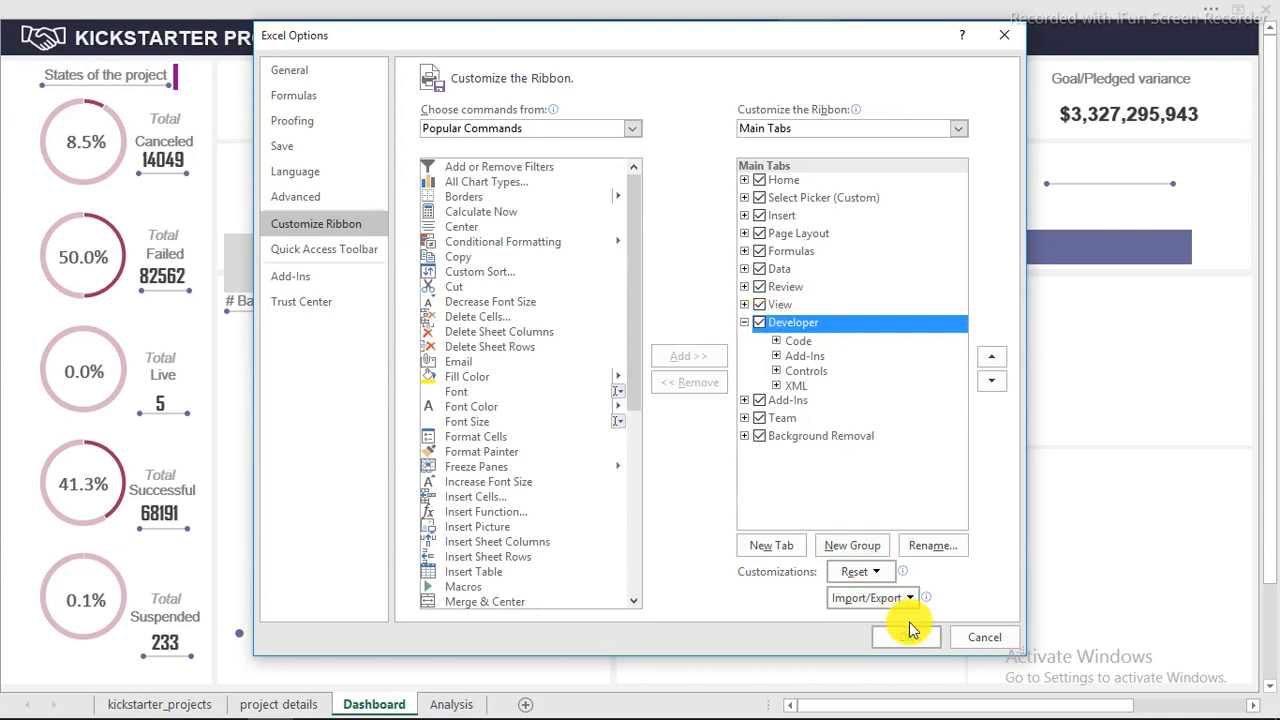
{"action": "left_click", "coordinate": [980, 640]}
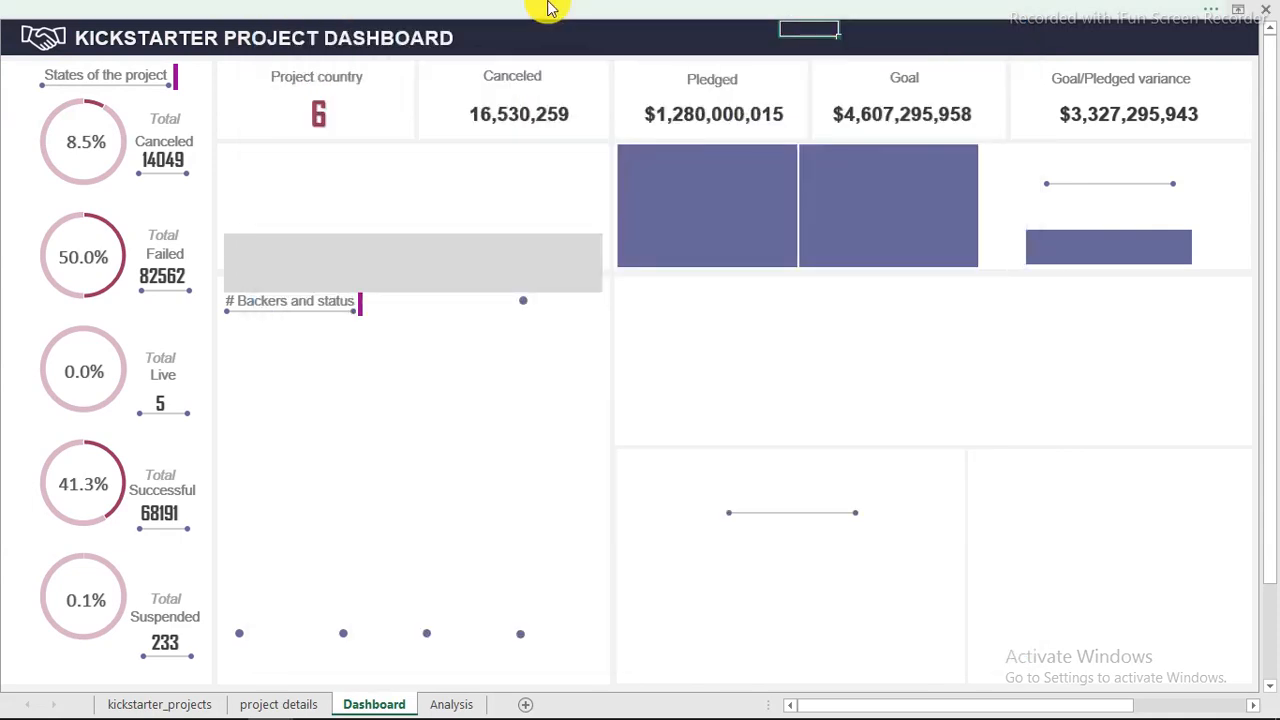
Insert an Option Button form control and place it at the left end of the grey strip above "# Backers and status"
{"action": "left_click", "coordinate": [560, 38]}
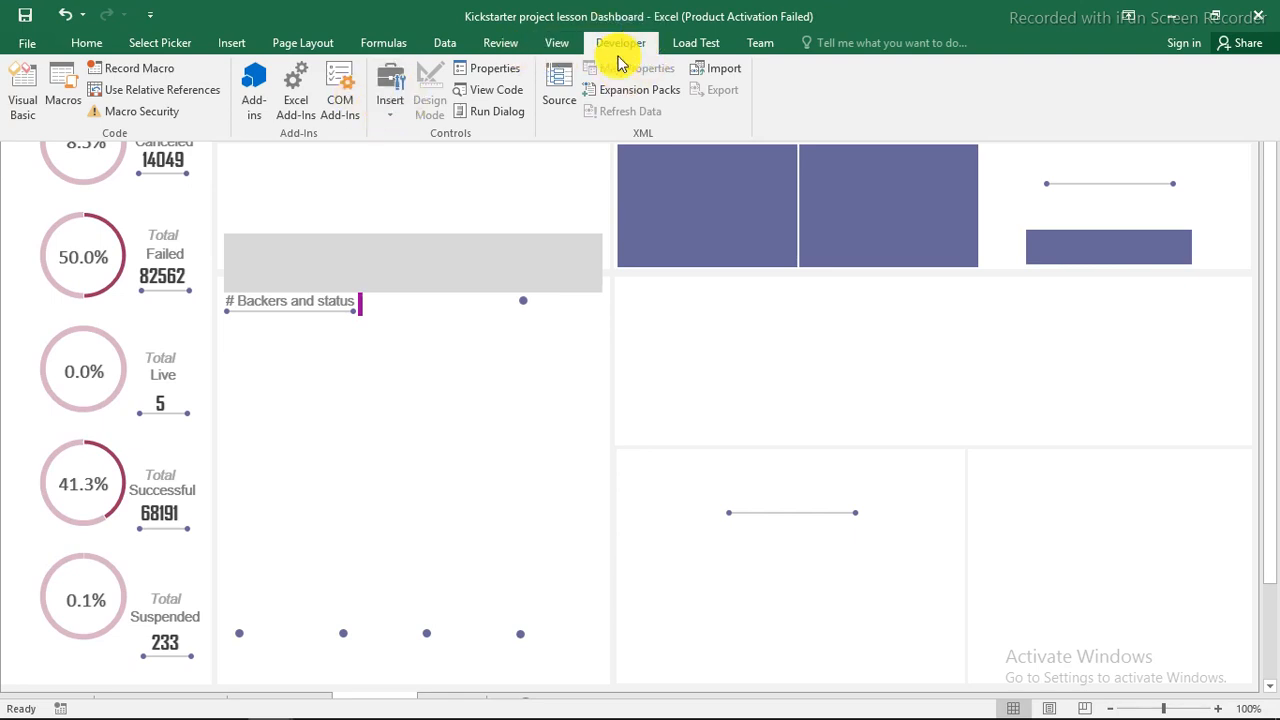
{"action": "left_click", "coordinate": [393, 117]}
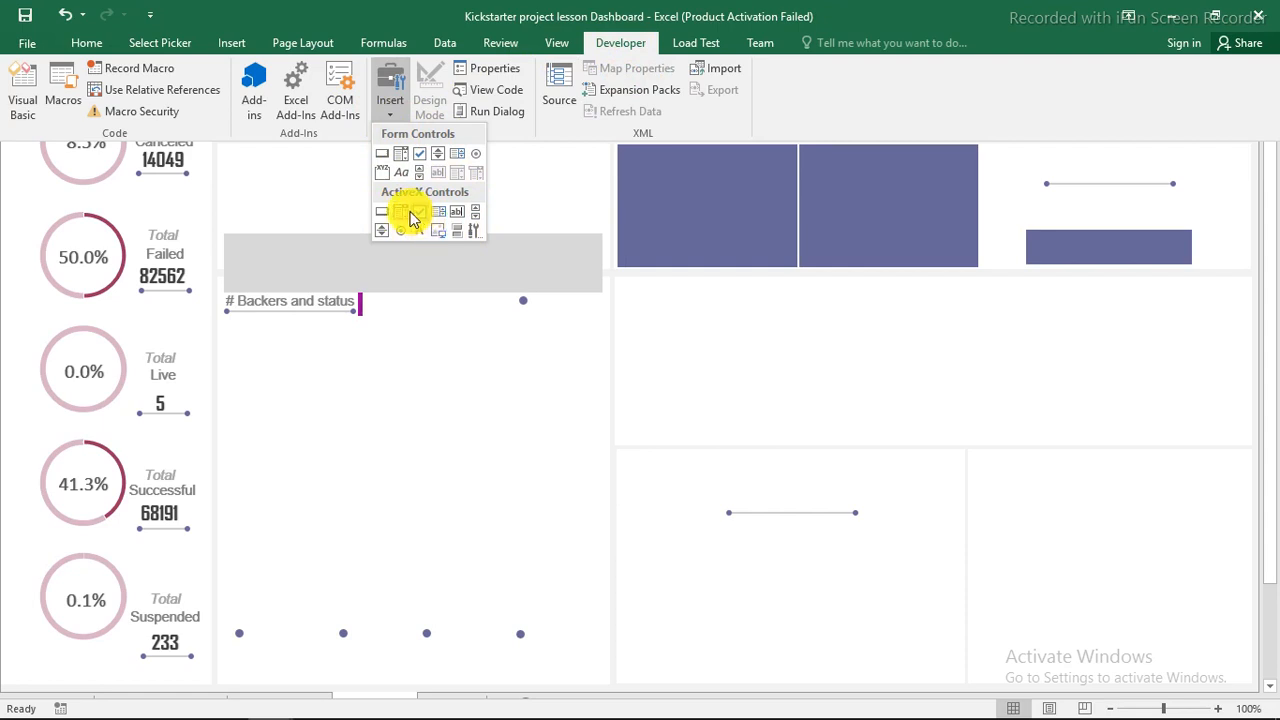
{"action": "left_click", "coordinate": [475, 163]}
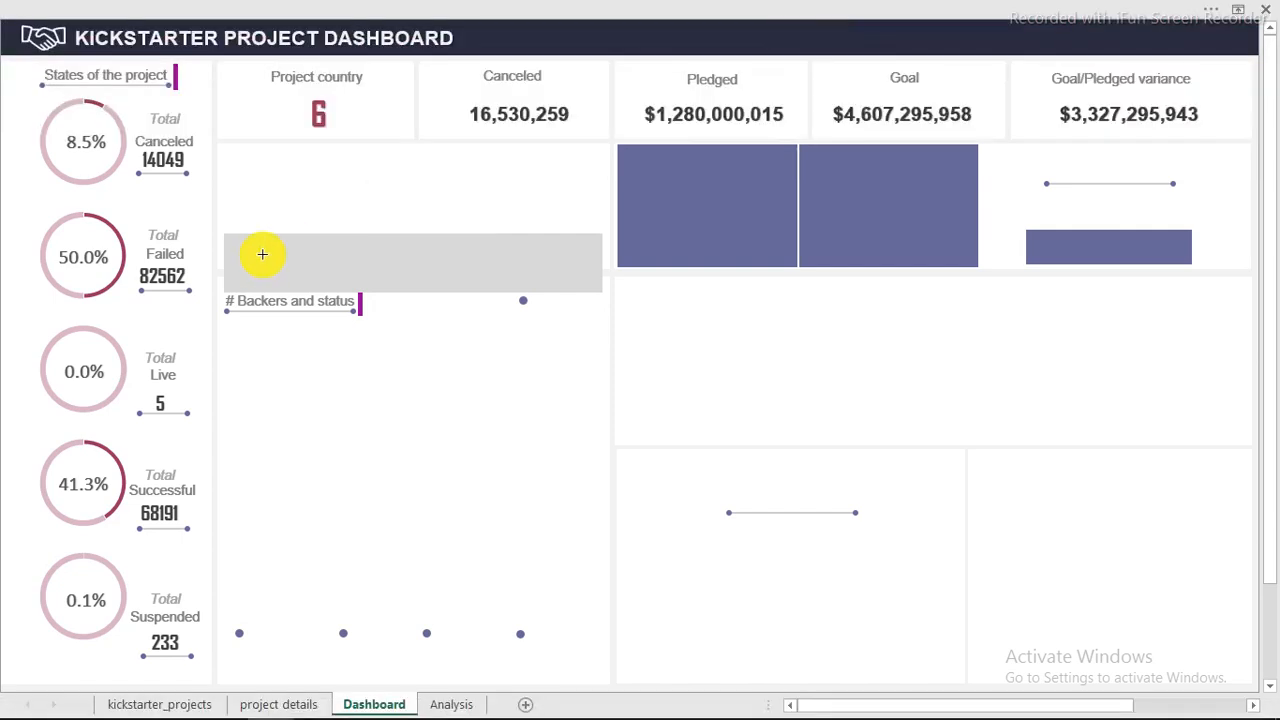
{"action": "left_click", "coordinate": [259, 253]}
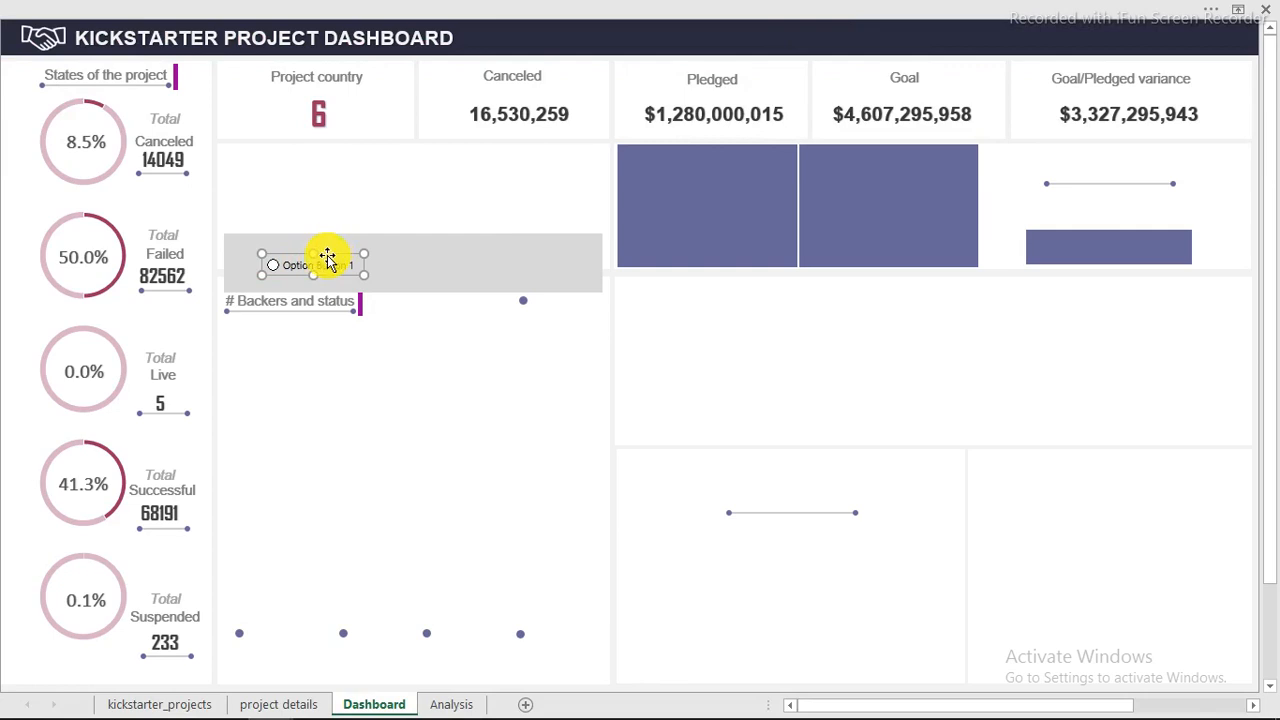
{"action": "left_click_drag", "start_coordinate": [330, 253], "coordinate": [296, 250]}
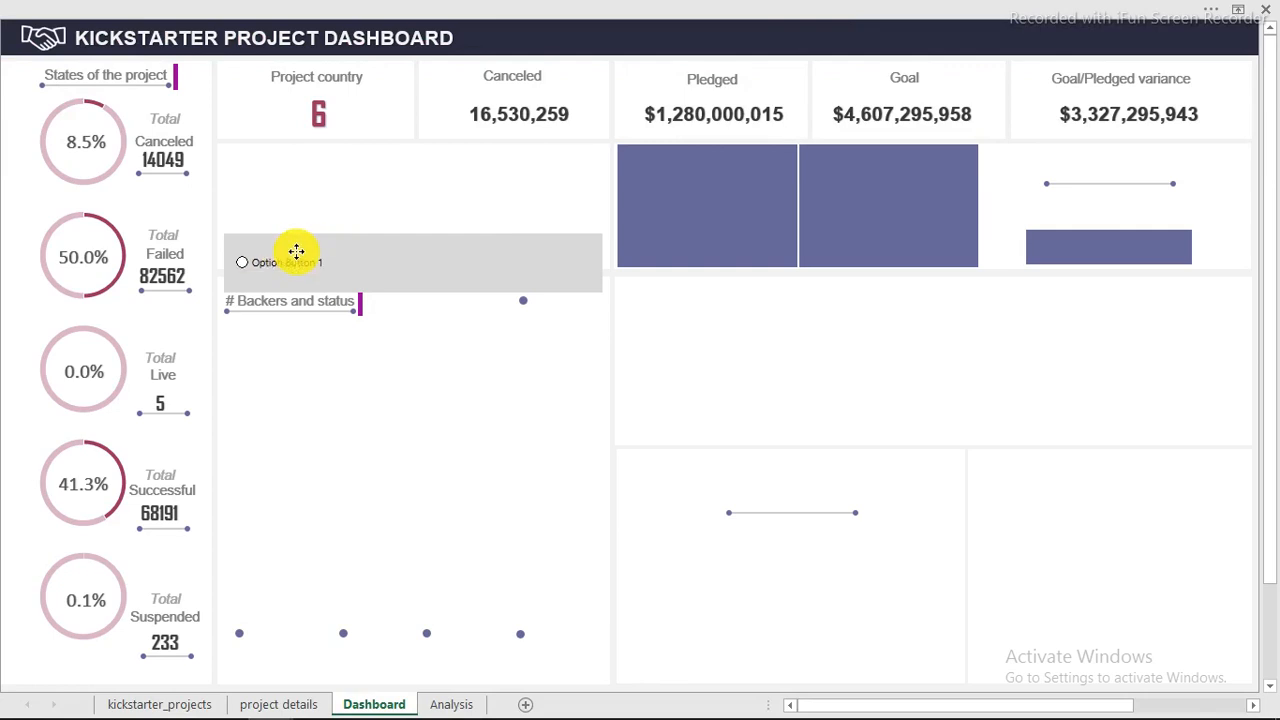
{"action": "left_click", "coordinate": [297, 250], "text": "ctrl"}
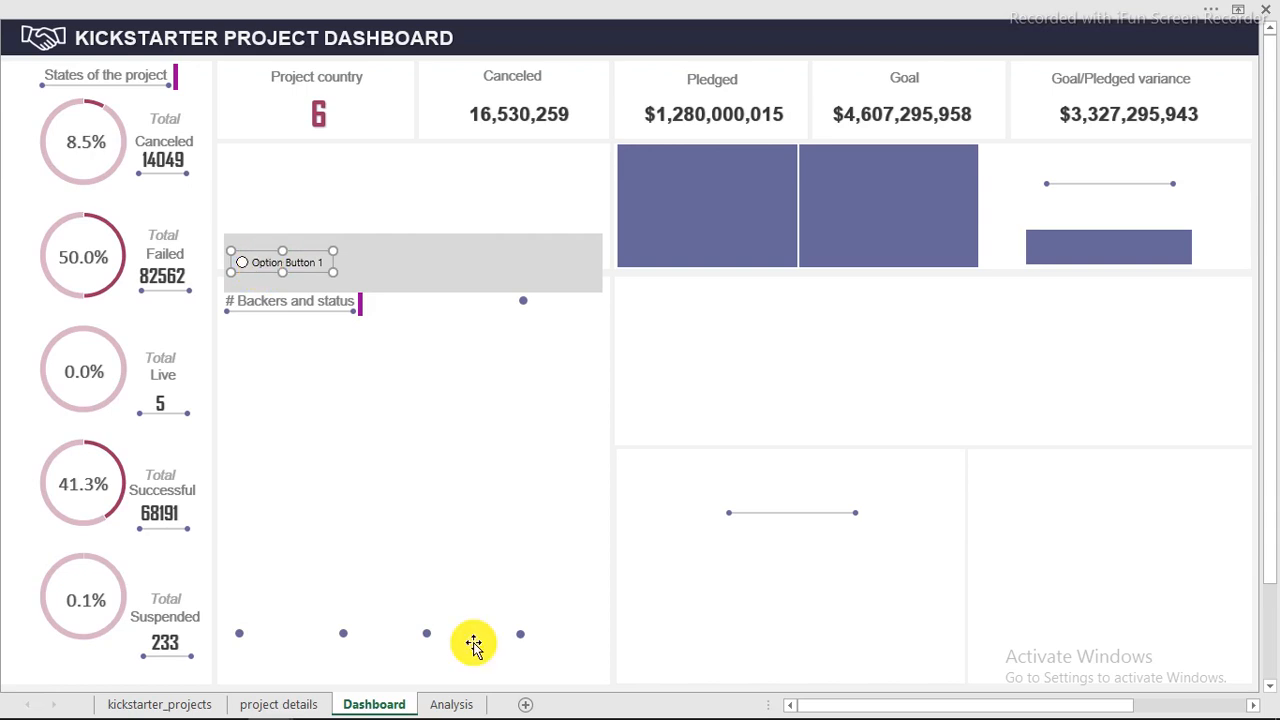
Show the formula bar and copy the heading text "Canceled" from cell U6 of the PivotTable on the Analysis sheet
{"action": "left_click", "coordinate": [452, 705]}
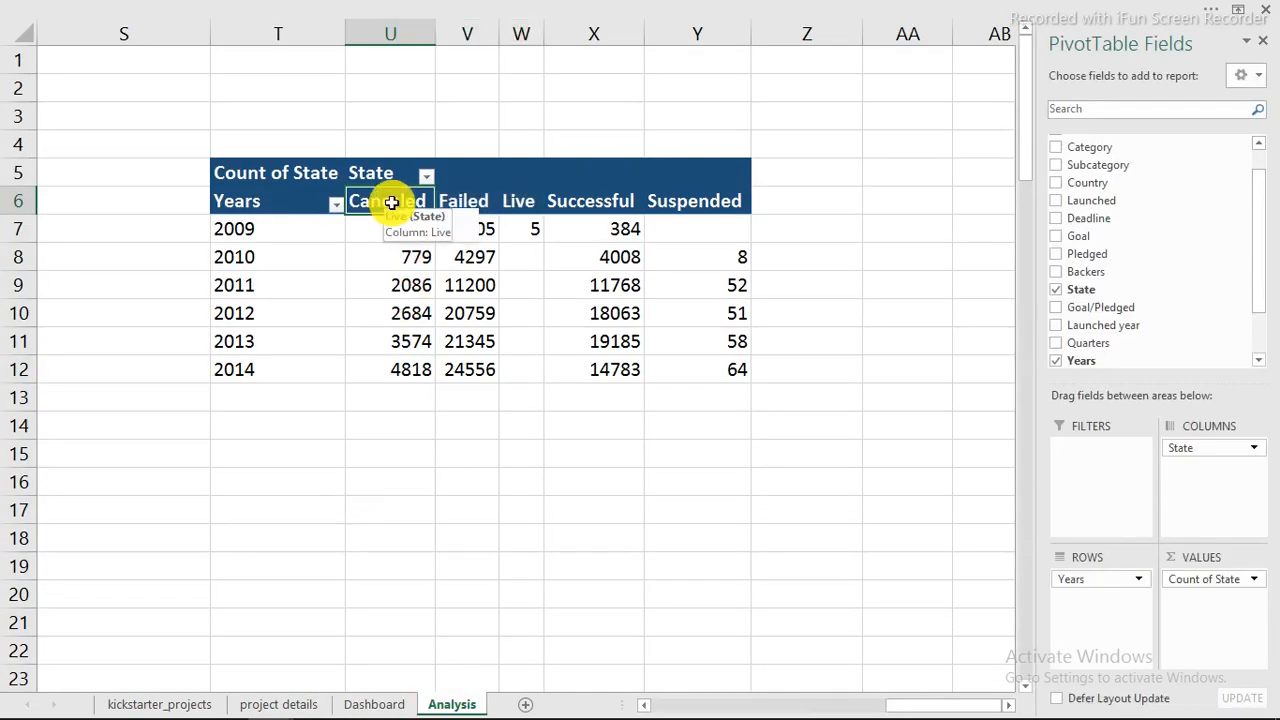
{"action": "left_click", "coordinate": [484, 9]}
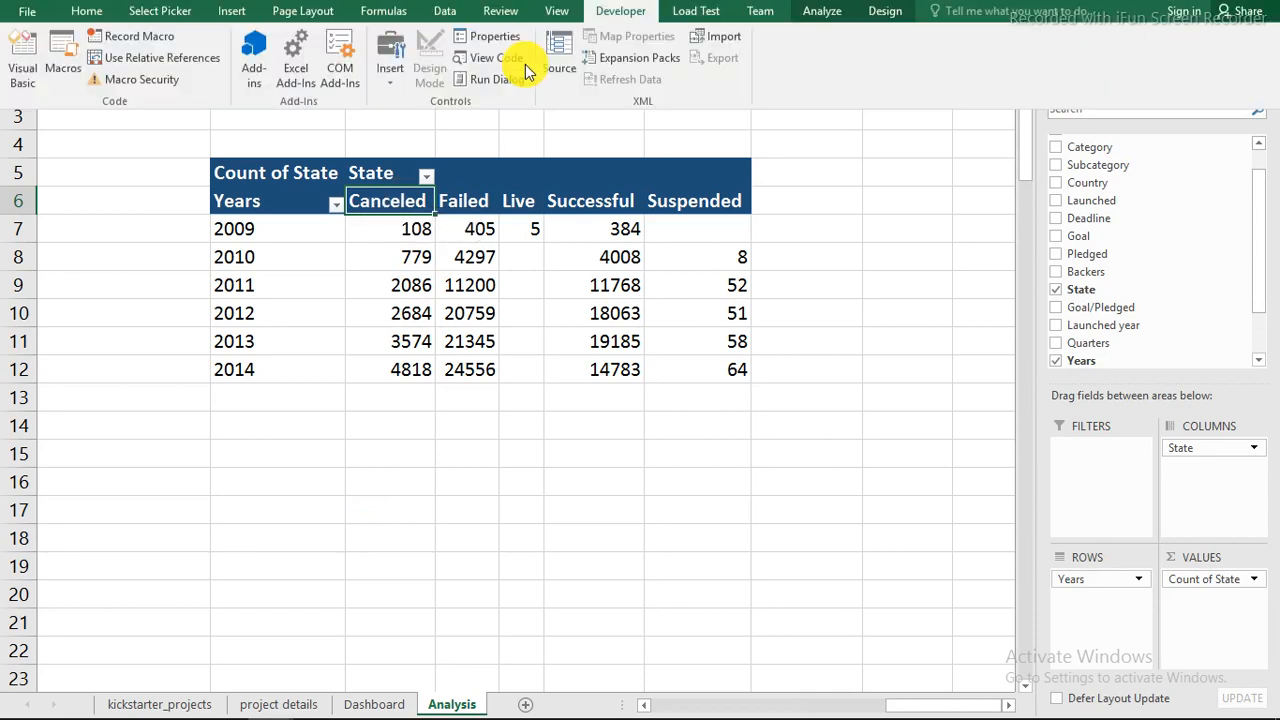
{"action": "left_click", "coordinate": [559, 42]}
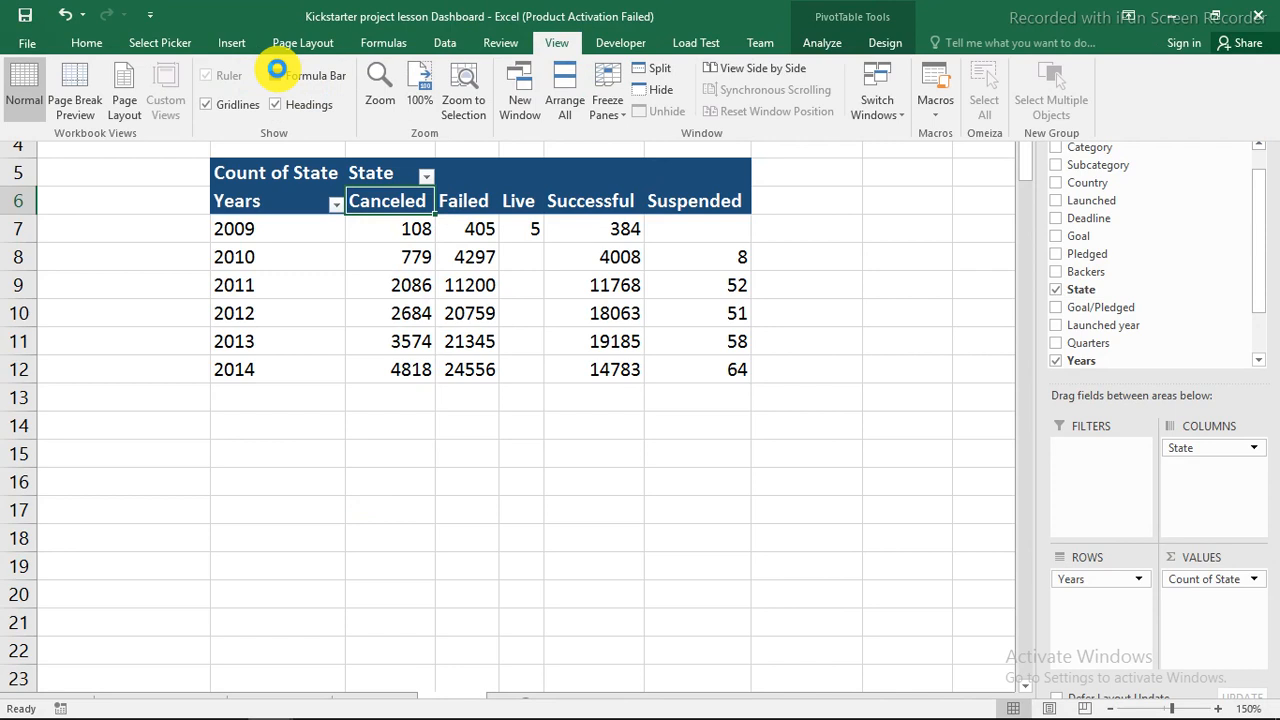
{"action": "left_click", "coordinate": [277, 72]}
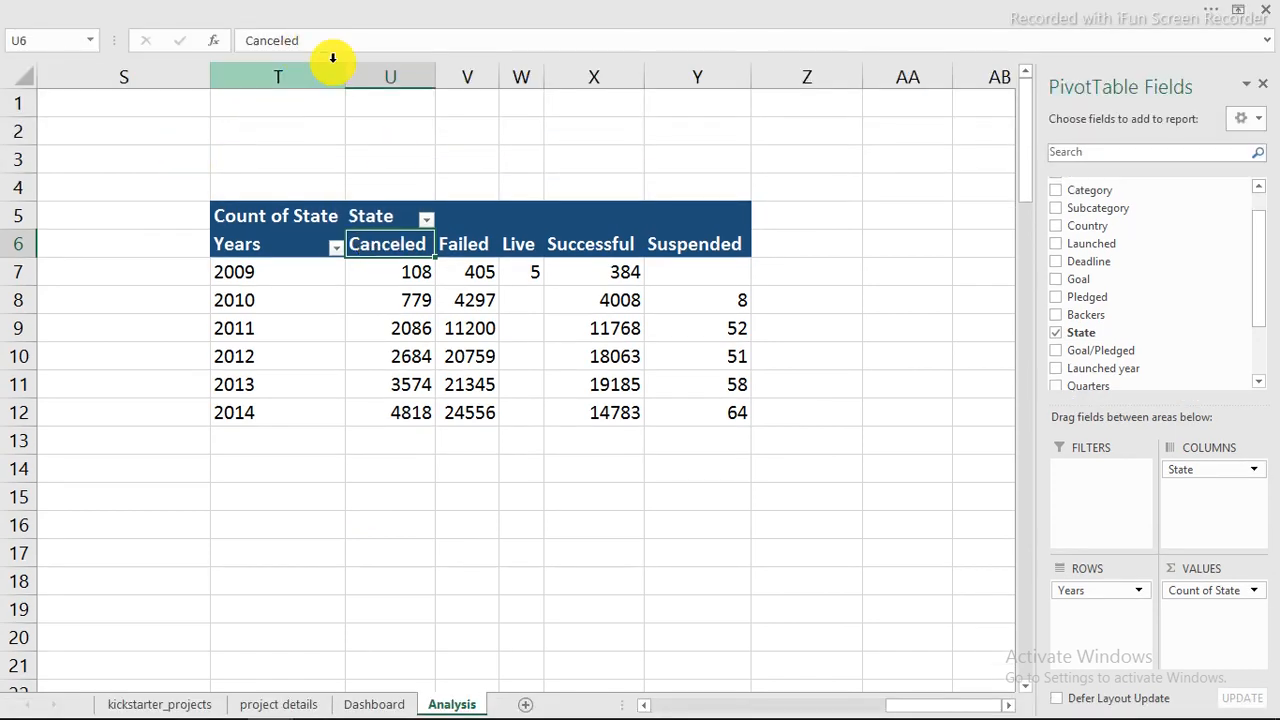
{"action": "left_click_drag", "start_coordinate": [246, 40], "coordinate": [308, 37]}
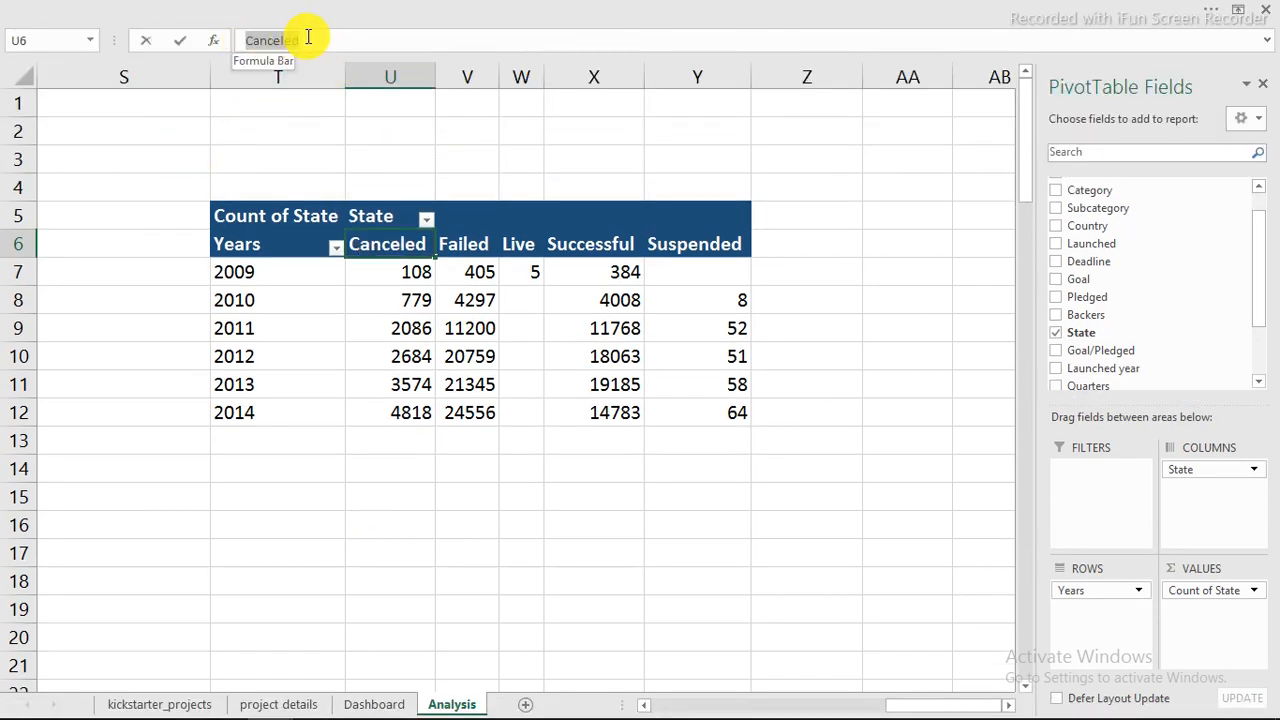
{"action": "right_click", "coordinate": [280, 40]}
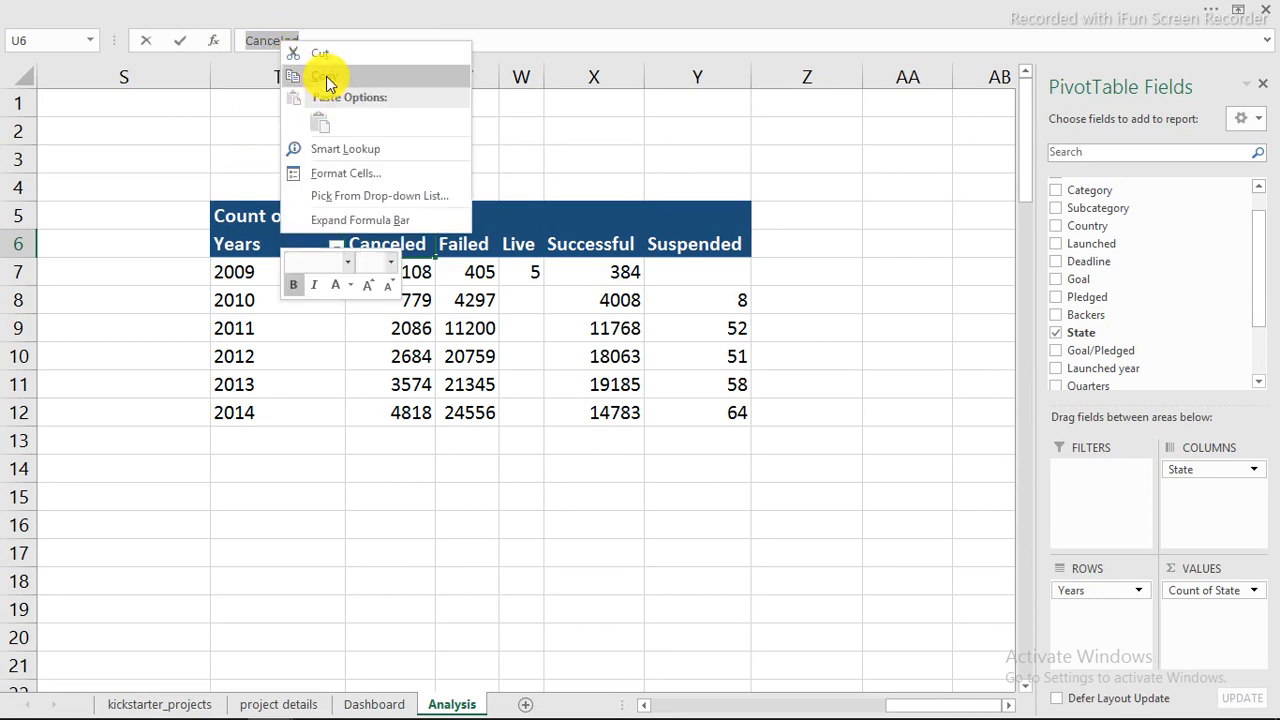
{"action": "left_click", "coordinate": [326, 82]}
Replace the label of the option button in the Dashboard's grey strip with the copied text "Canceled"
{"action": "left_click", "coordinate": [372, 704]}
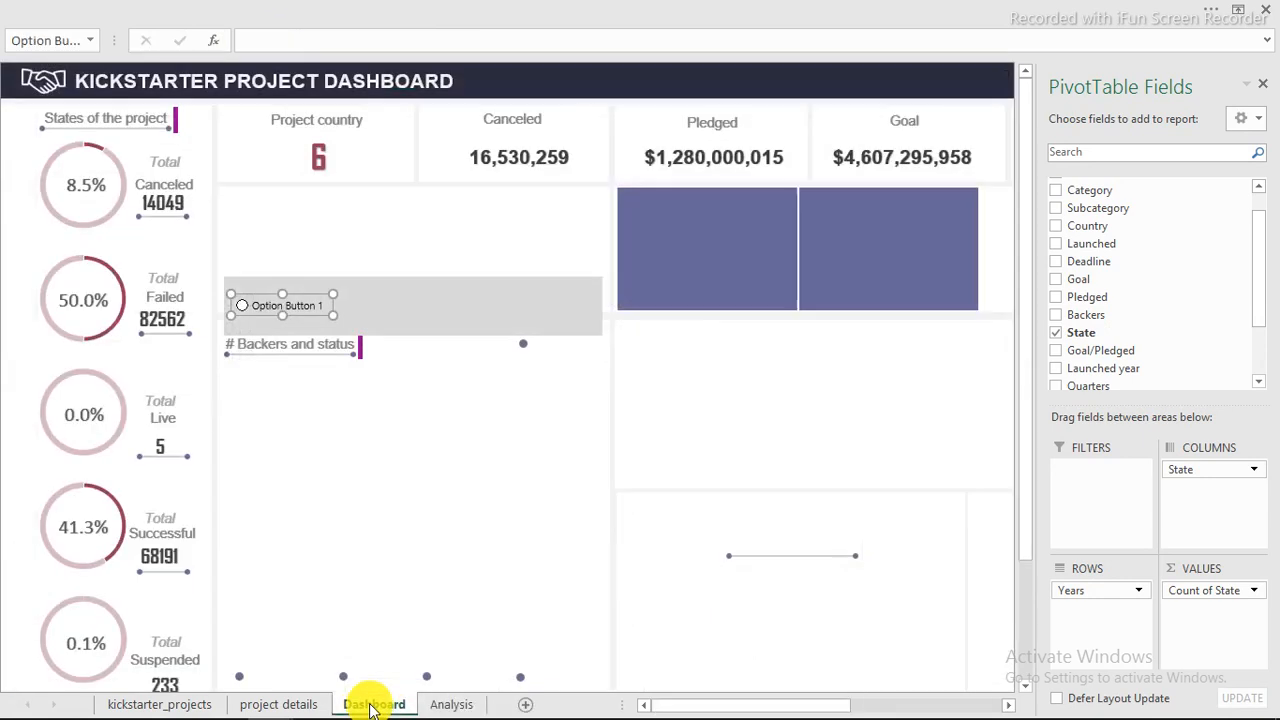
{"action": "left_click", "coordinate": [260, 305]}
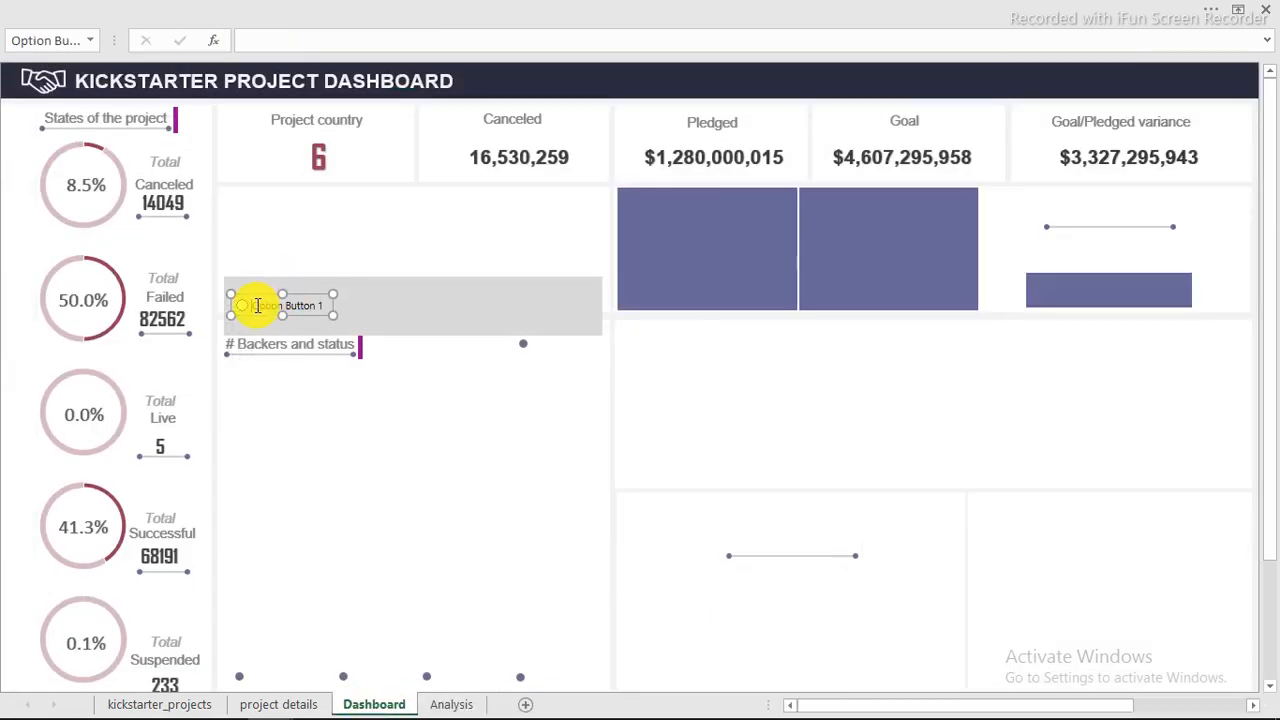
{"action": "left_click_drag", "start_coordinate": [255, 305], "coordinate": [338, 308]}
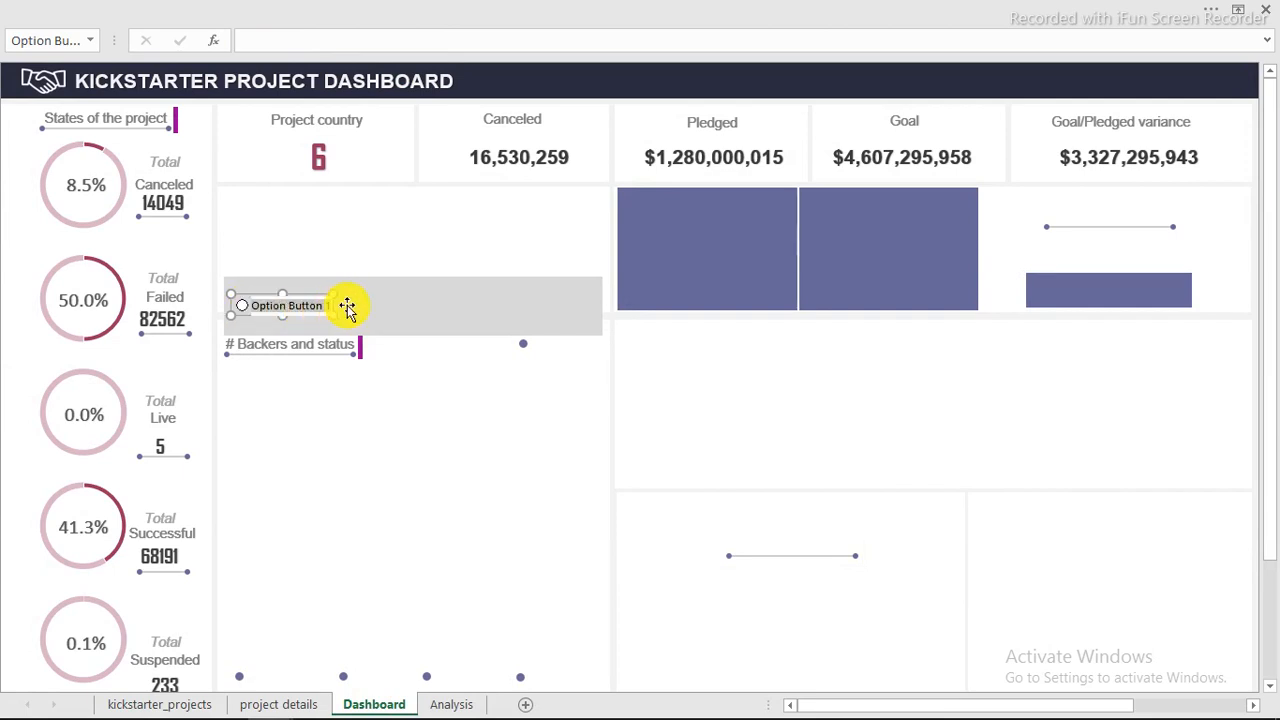
{"action": "key", "text": "ctrl+v"}
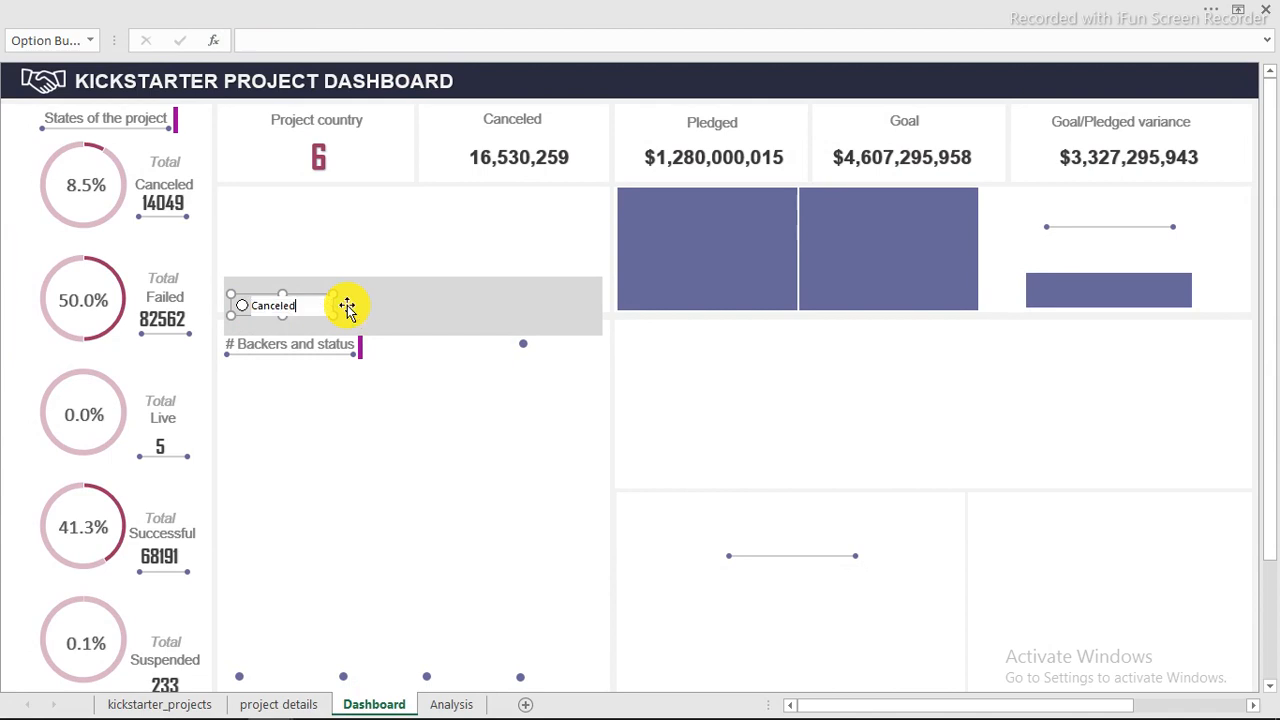
{"action": "left_click", "coordinate": [514, 71]}
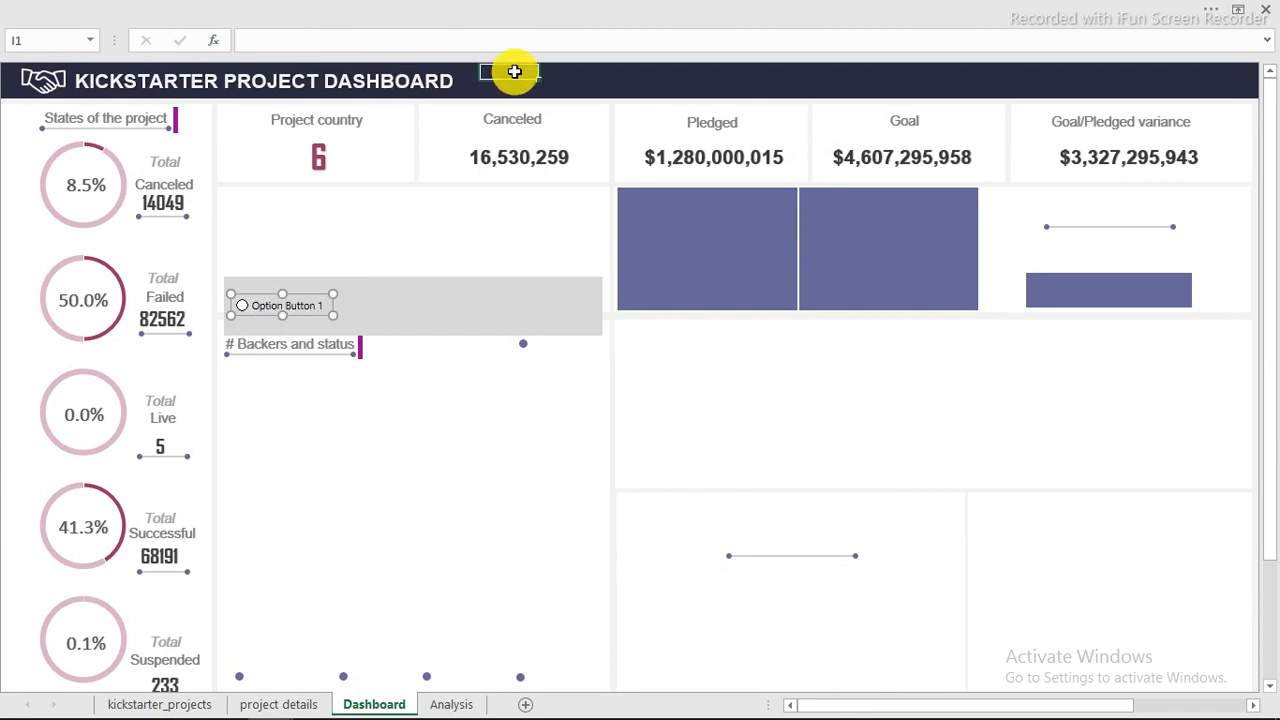
Complete a row of option buttons on the grey strip labelled Canceled, Failed, Live, Successful and Suspended
{"action": "right_click", "coordinate": [265, 308]}
{"action": "key", "text": "Escape"}
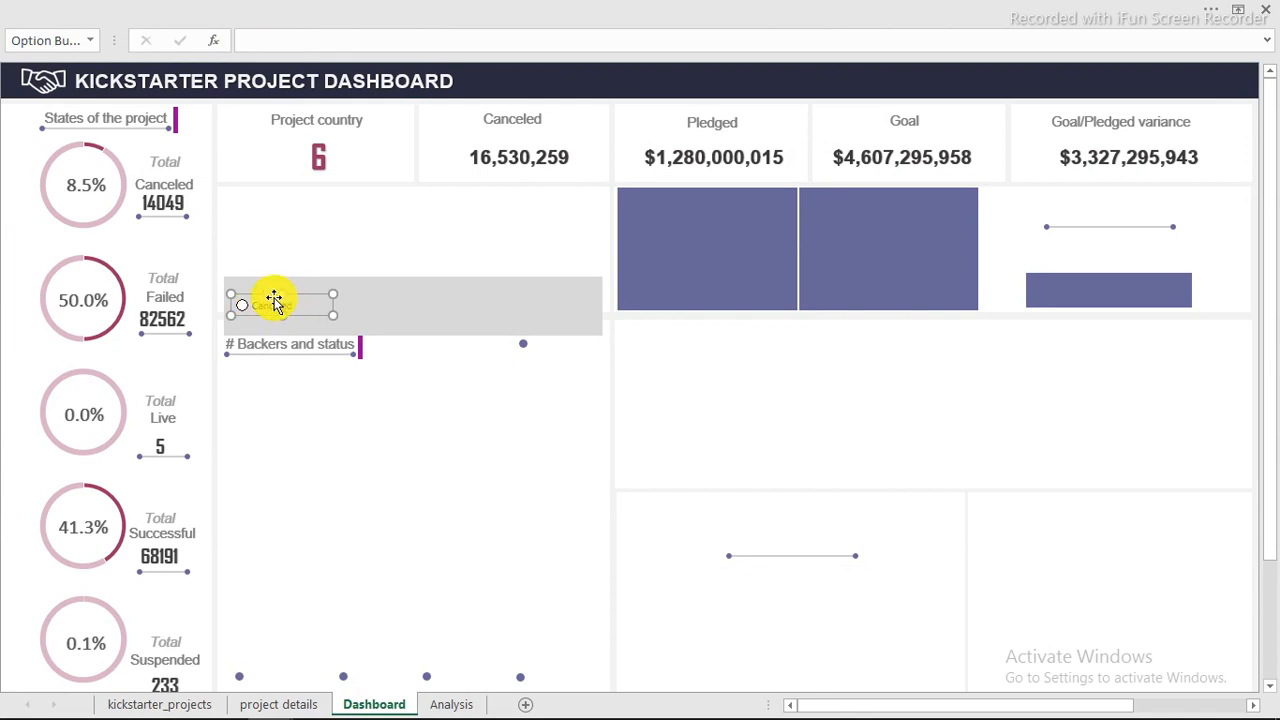
{"action": "left_click_drag", "start_coordinate": [275, 305], "coordinate": [535, 302]}
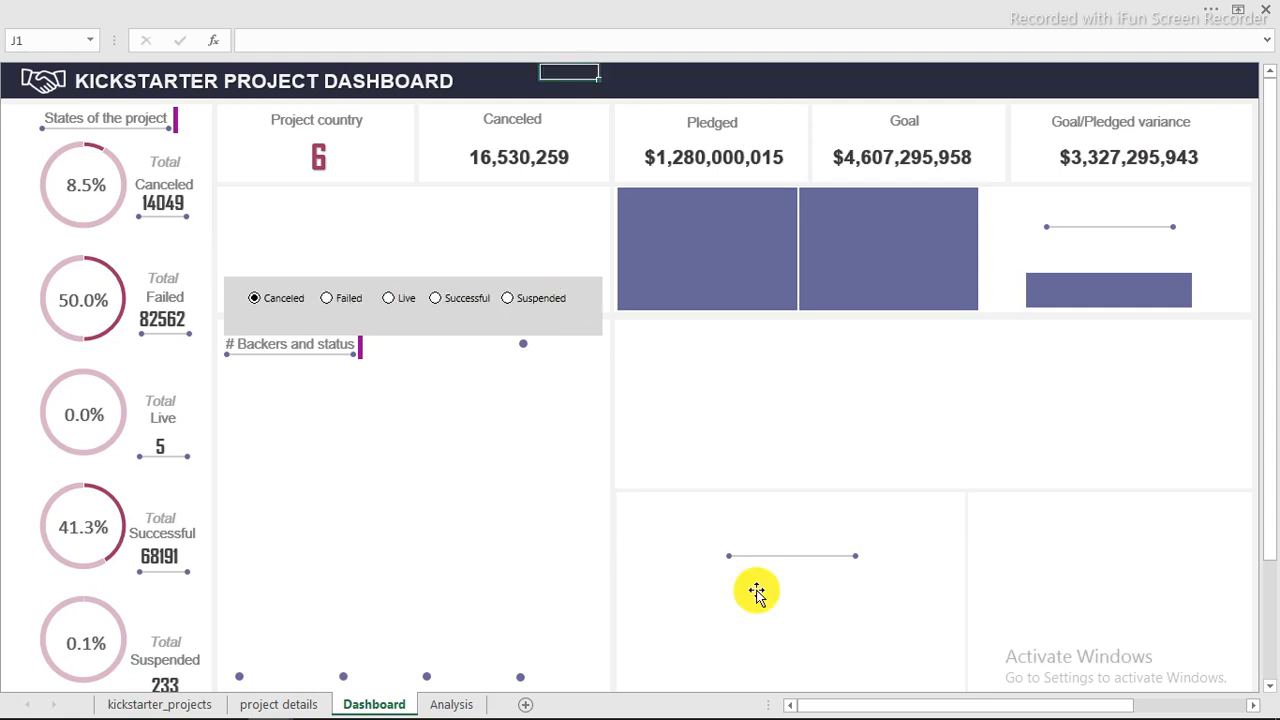
Test the option buttons by selecting Failed, Live, Successful and Suspended in turn
{"action": "left_click", "coordinate": [333, 305]}
{"action": "left_click", "coordinate": [400, 303]}
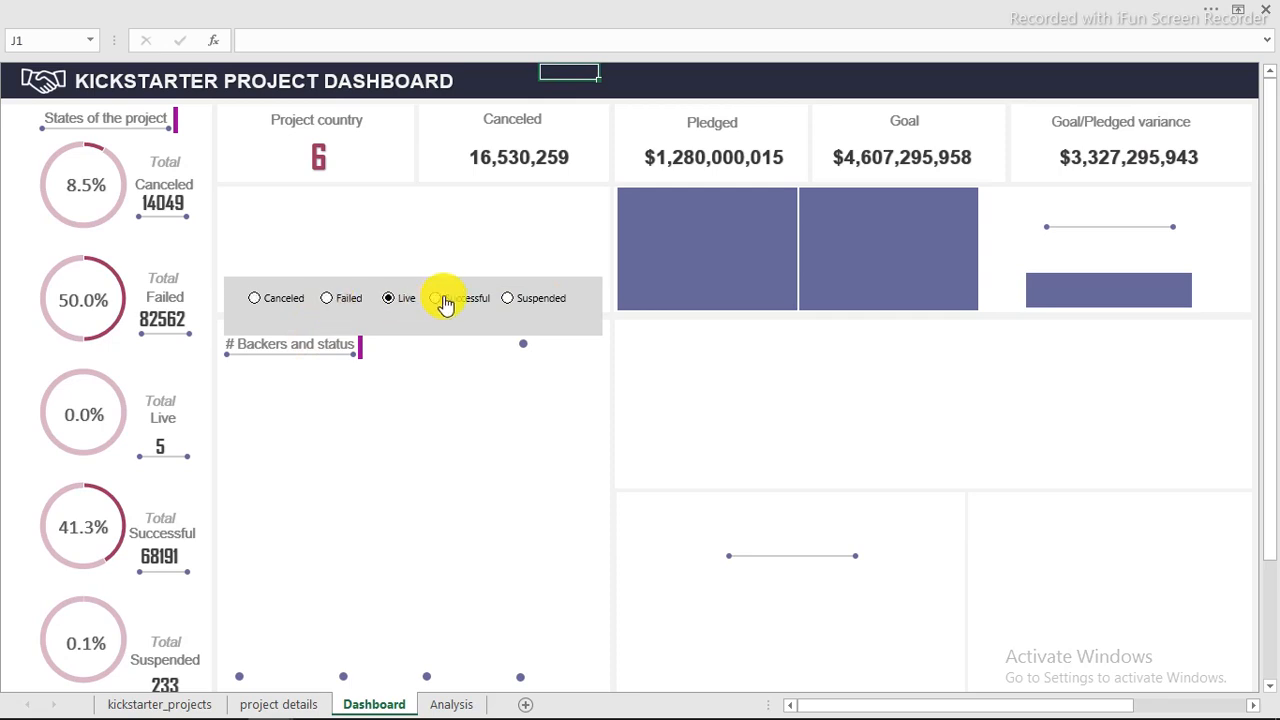
{"action": "left_click", "coordinate": [443, 302]}
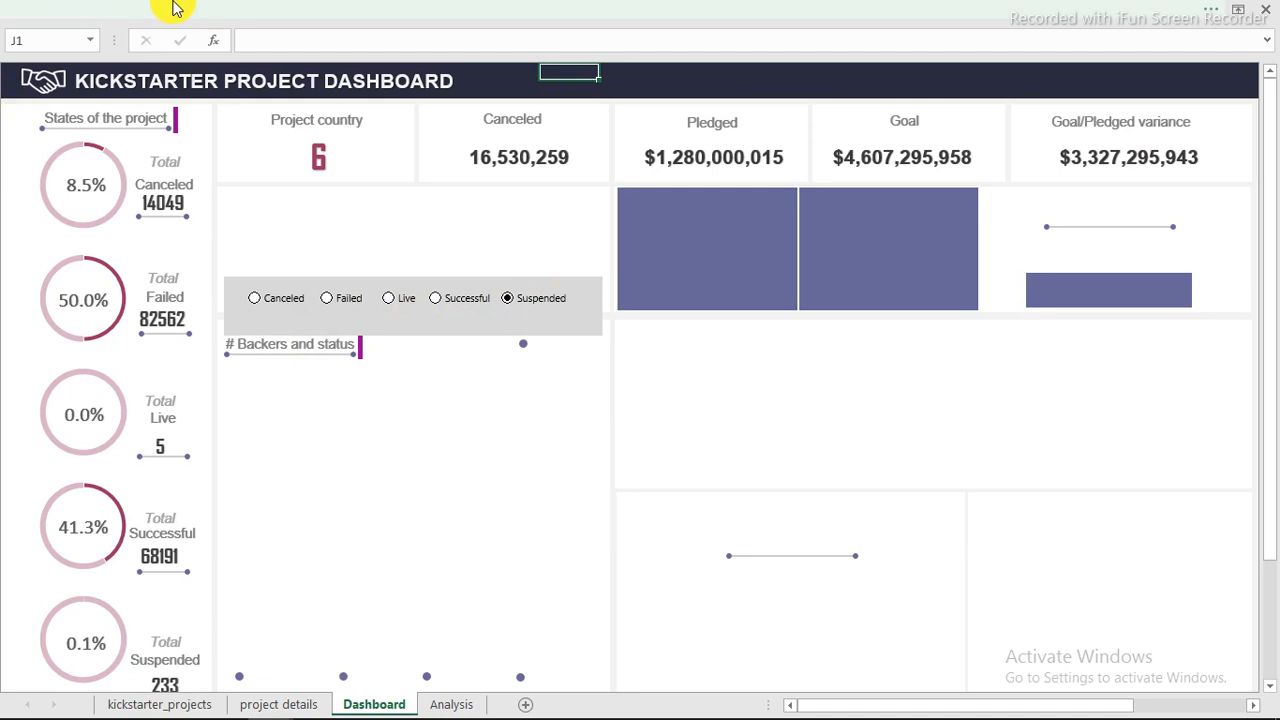
Draw a rounded rectangle about 0.22" high and 0.55" wide on the grey strip, below the Live option button
{"action": "left_click", "coordinate": [246, 14]}
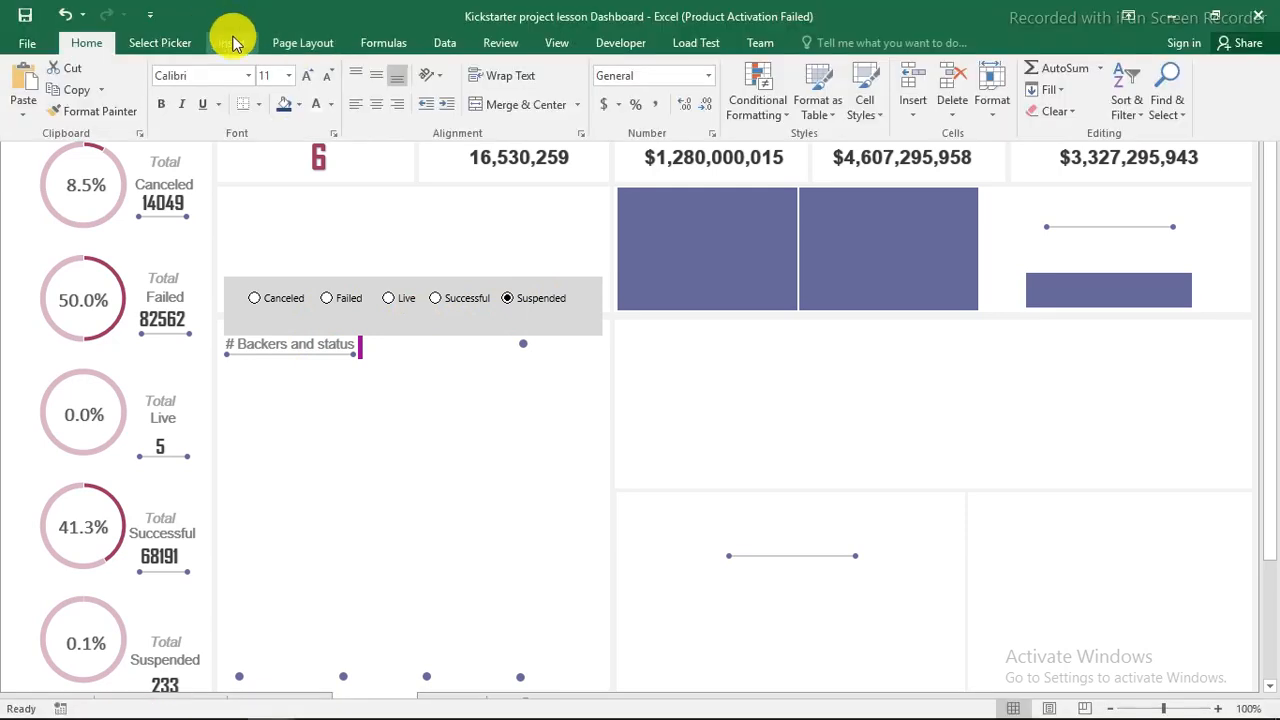
{"action": "left_click", "coordinate": [232, 43]}
{"action": "left_click", "coordinate": [290, 75]}
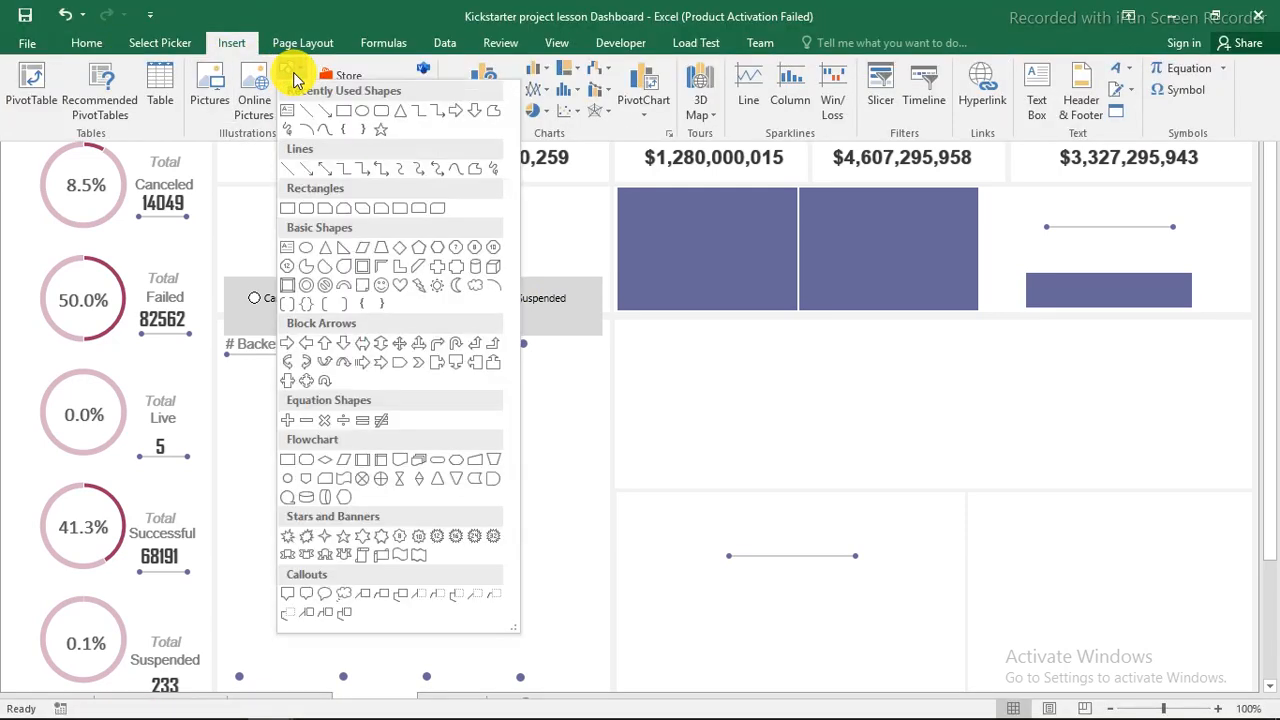
{"action": "left_click", "coordinate": [381, 112]}
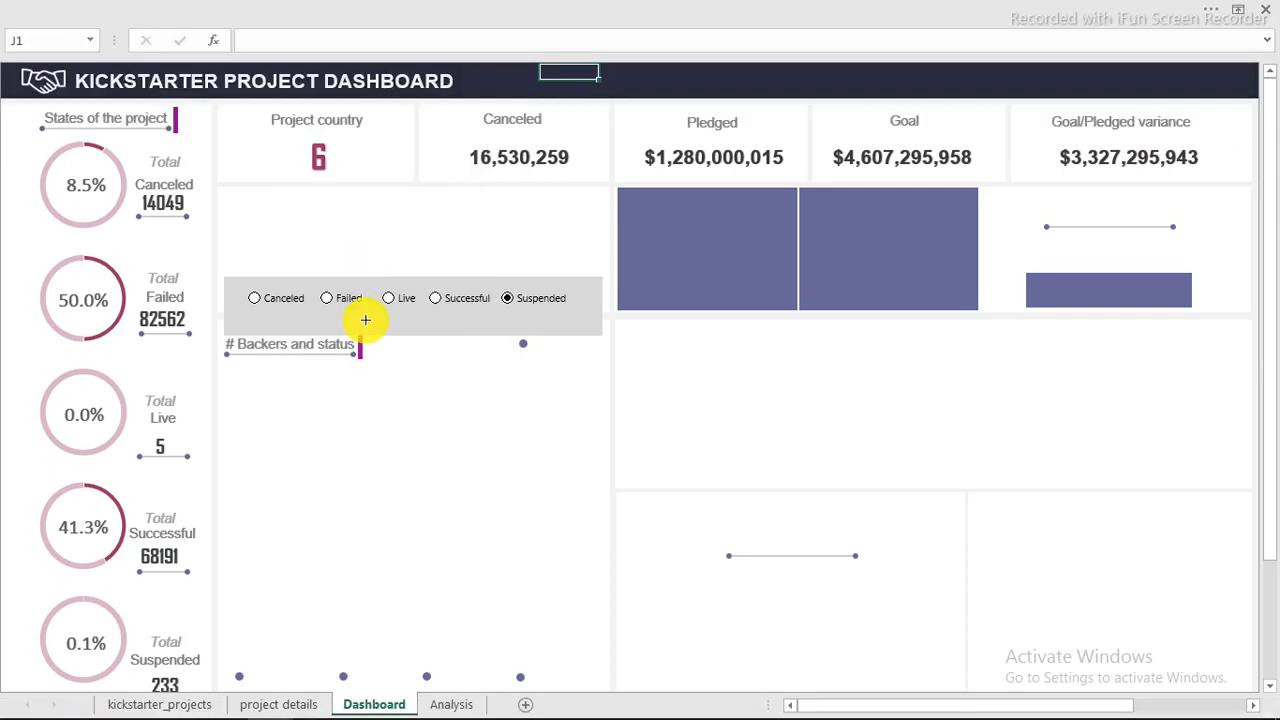
{"action": "left_click_drag", "start_coordinate": [366, 316], "coordinate": [417, 331]}
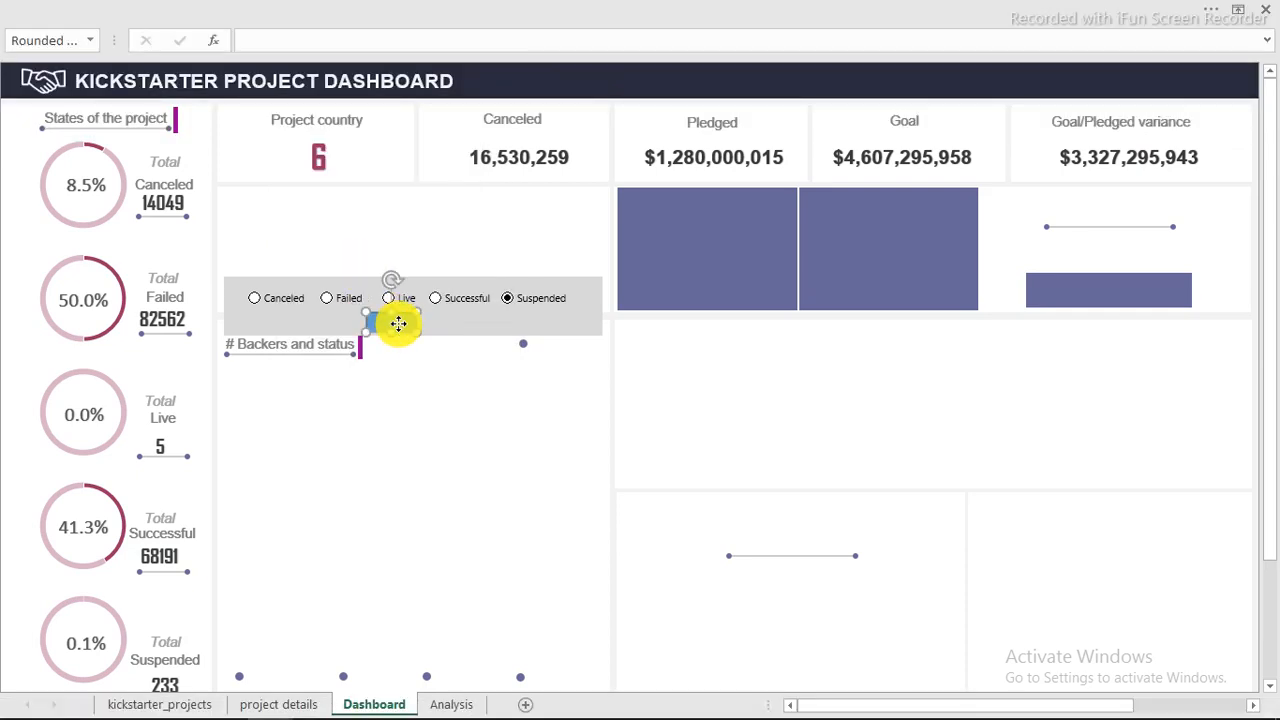
Give the rounded rectangle below the option buttons a solid dark grey outline
{"action": "right_click", "coordinate": [398, 323]}
{"action": "left_click", "coordinate": [457, 640]}
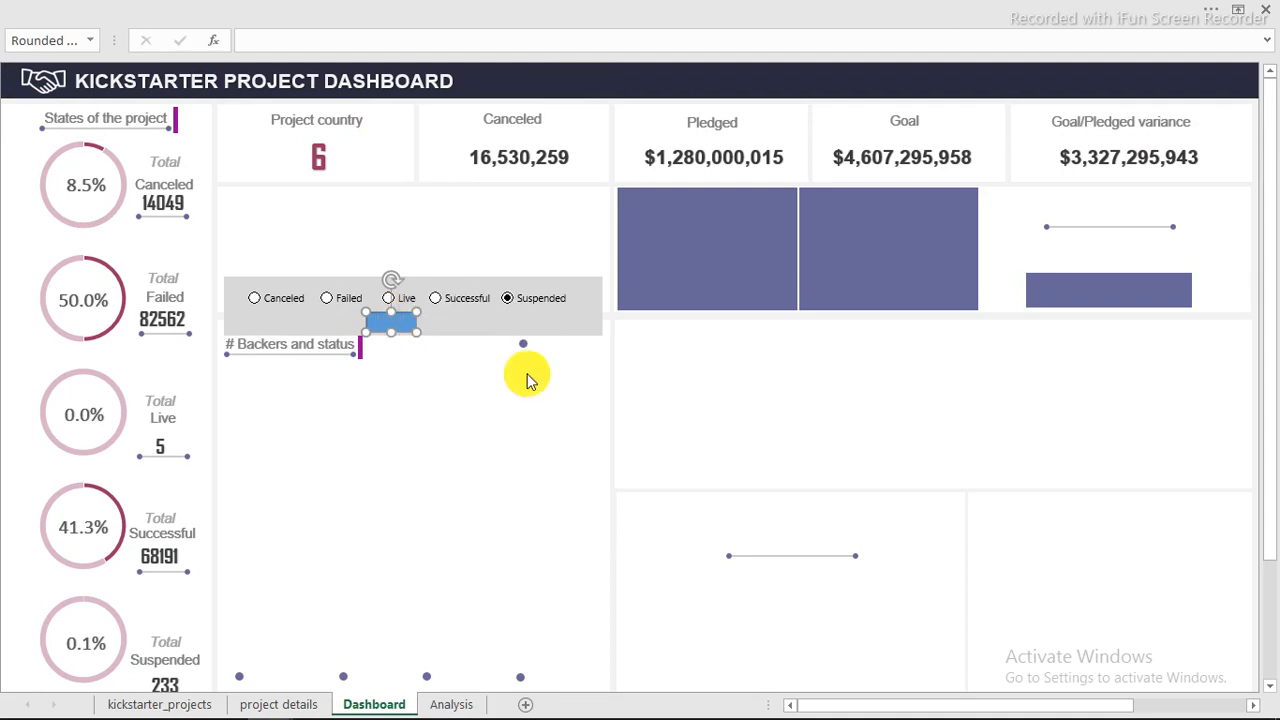
{"action": "left_click", "coordinate": [1058, 255]}
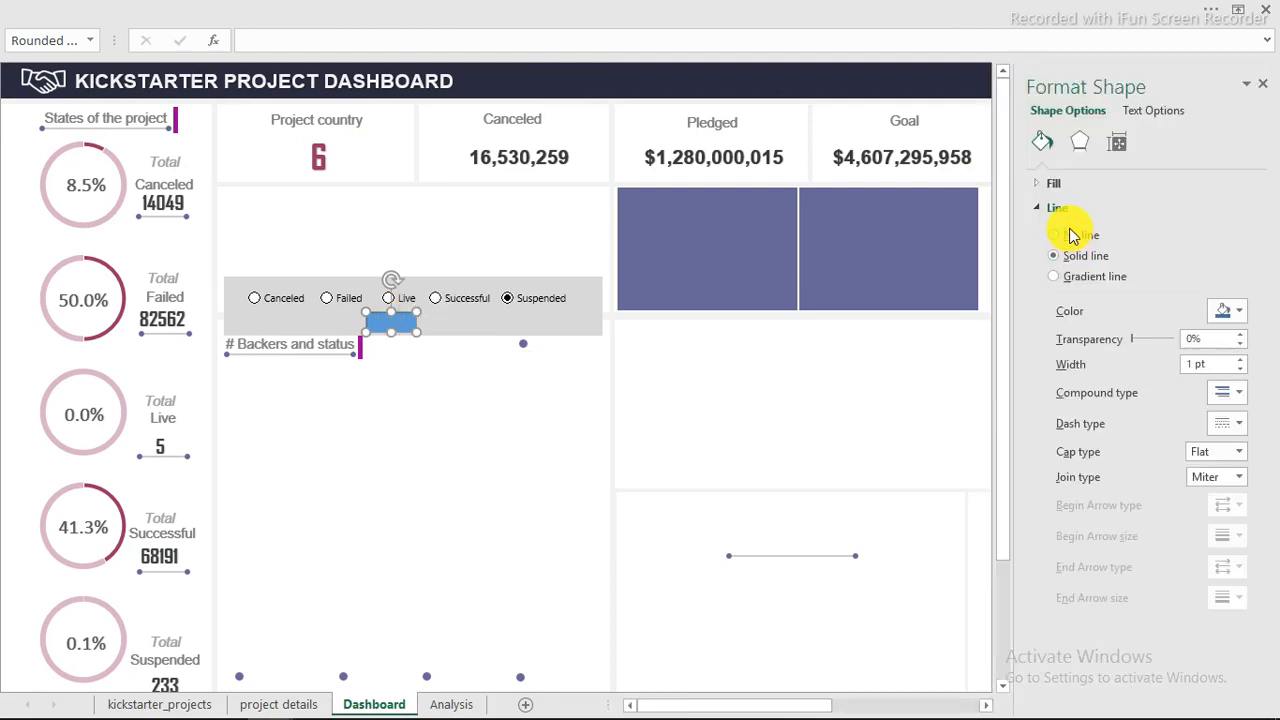
{"action": "left_click", "coordinate": [1236, 313]}
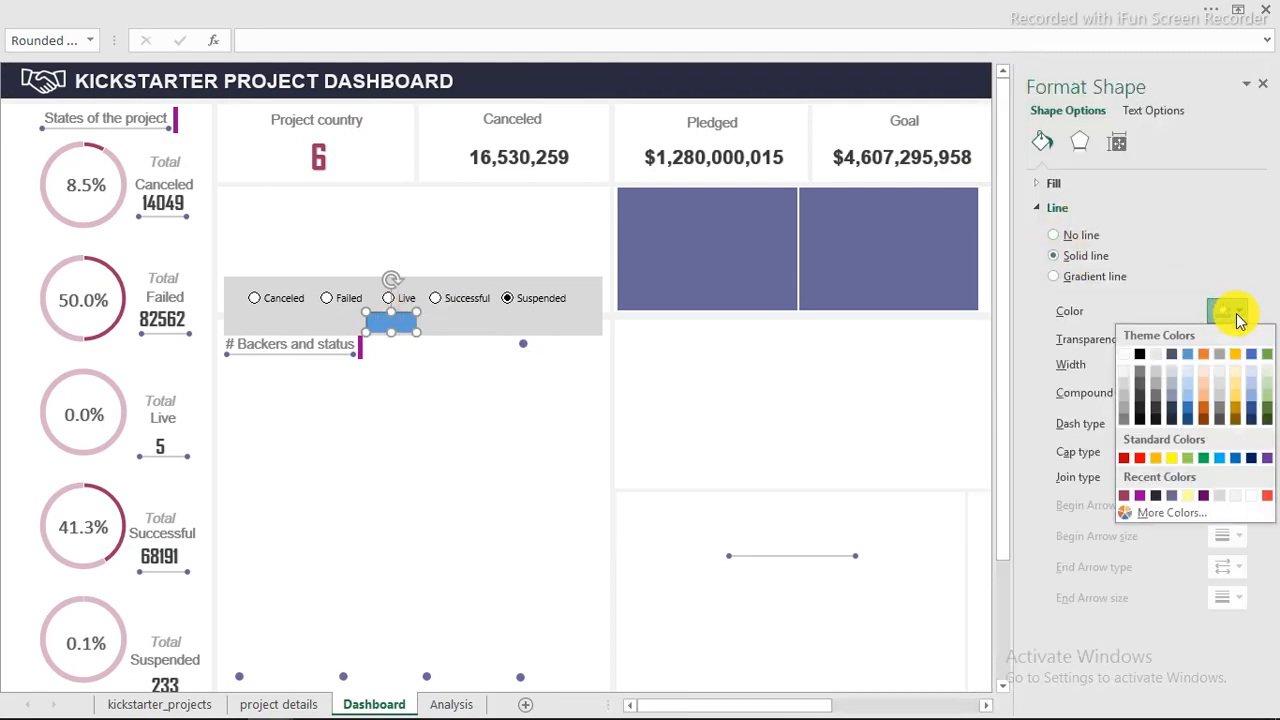
{"action": "left_click", "coordinate": [1174, 356]}
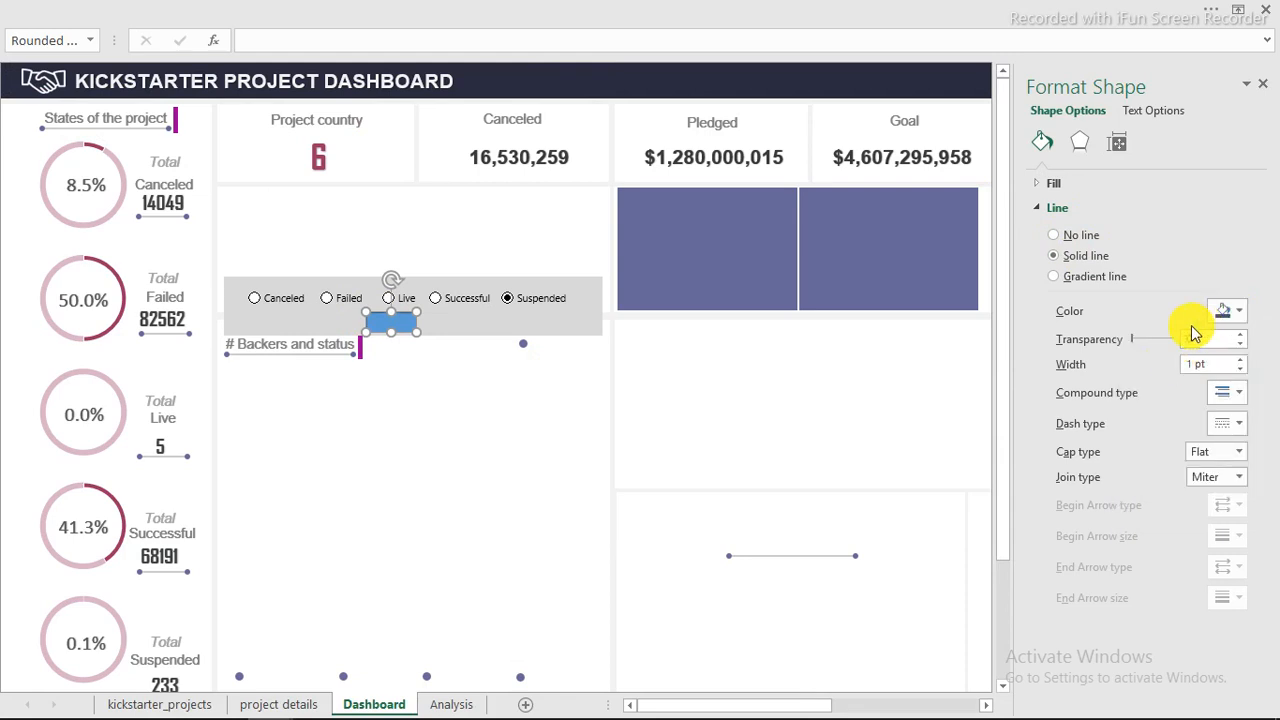
{"action": "left_click", "coordinate": [1065, 240]}
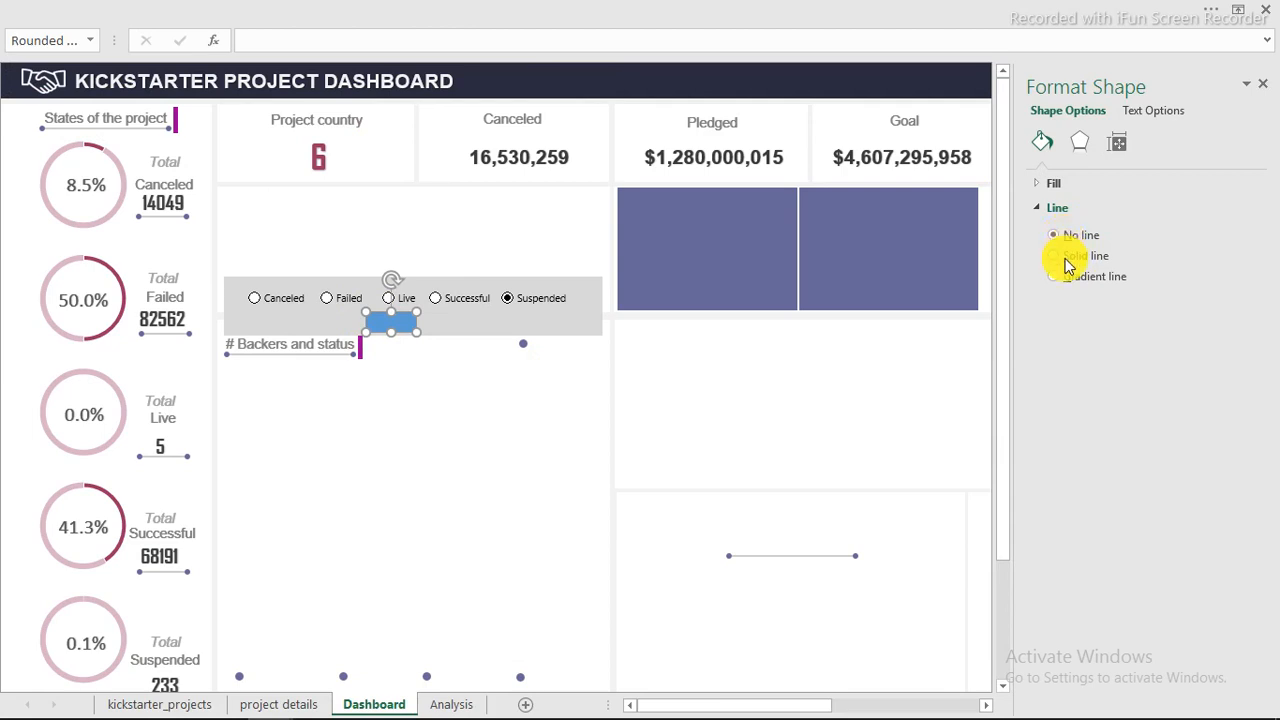
{"action": "left_click", "coordinate": [1066, 258]}
{"action": "left_click", "coordinate": [1226, 311]}
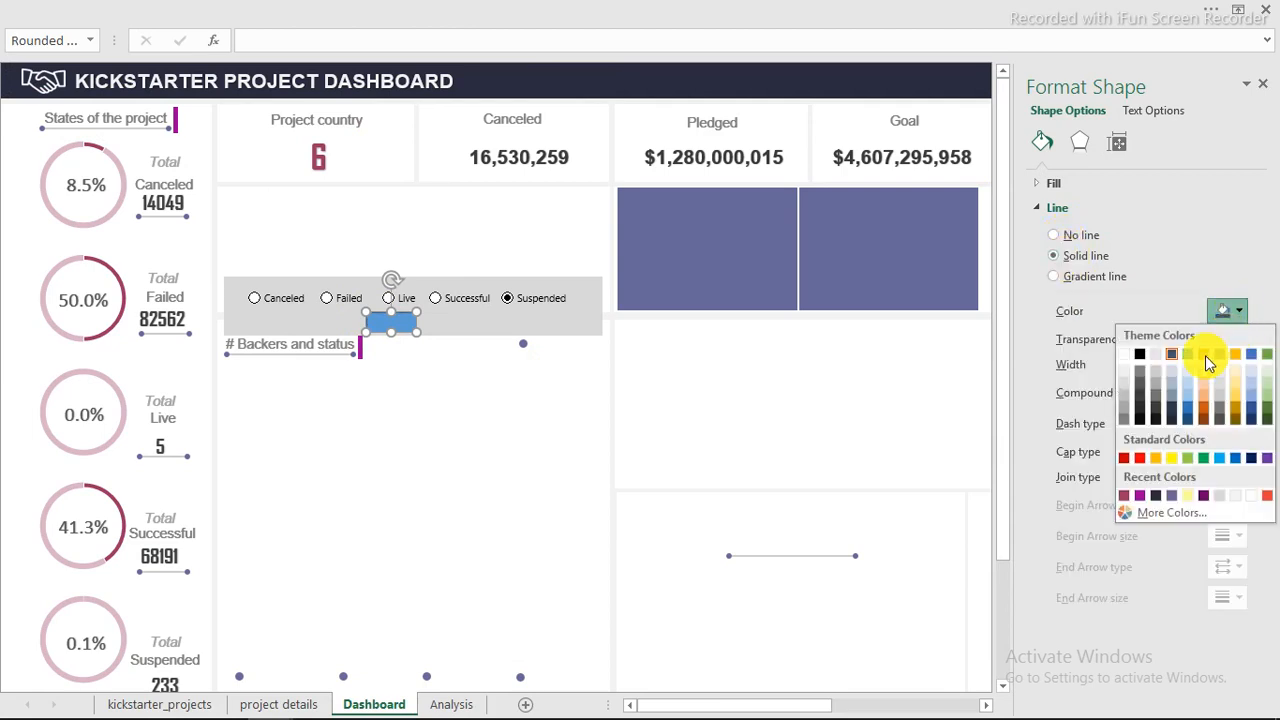
{"action": "left_click", "coordinate": [1142, 372]}
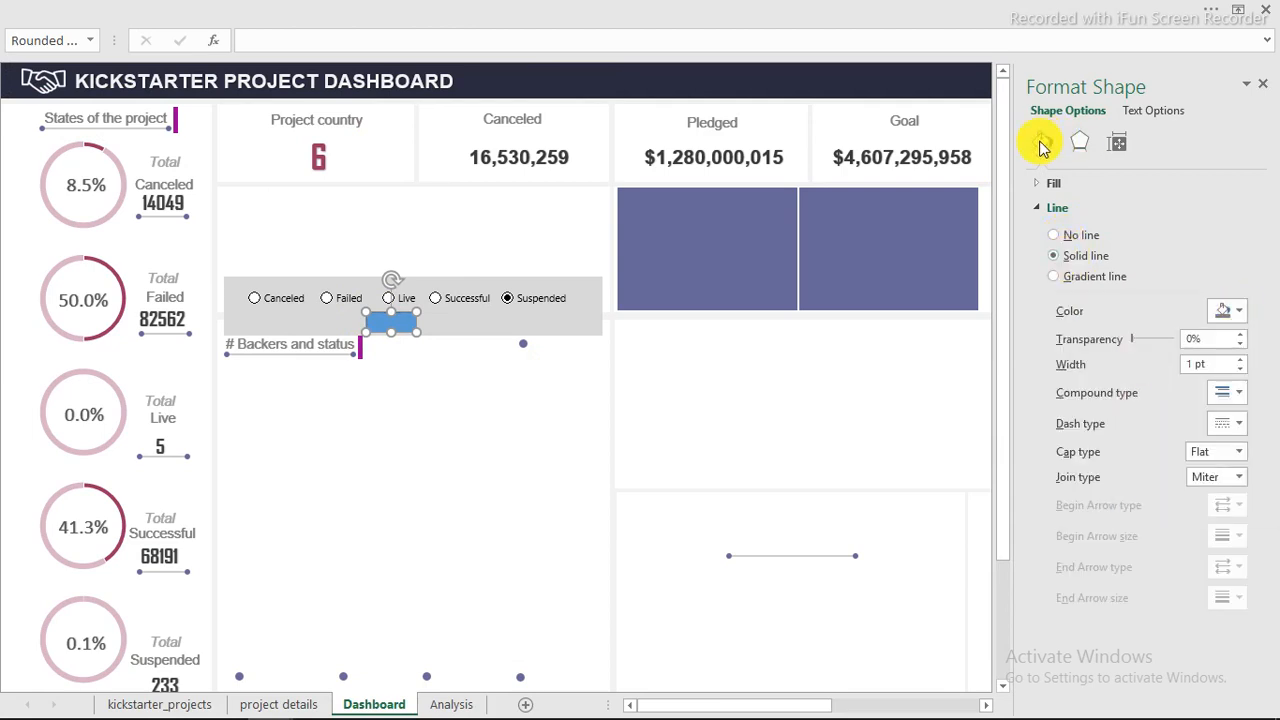
Fill the rounded rectangle with solid dark grey and add the text "Back" to it
{"action": "left_click", "coordinate": [1045, 184]}
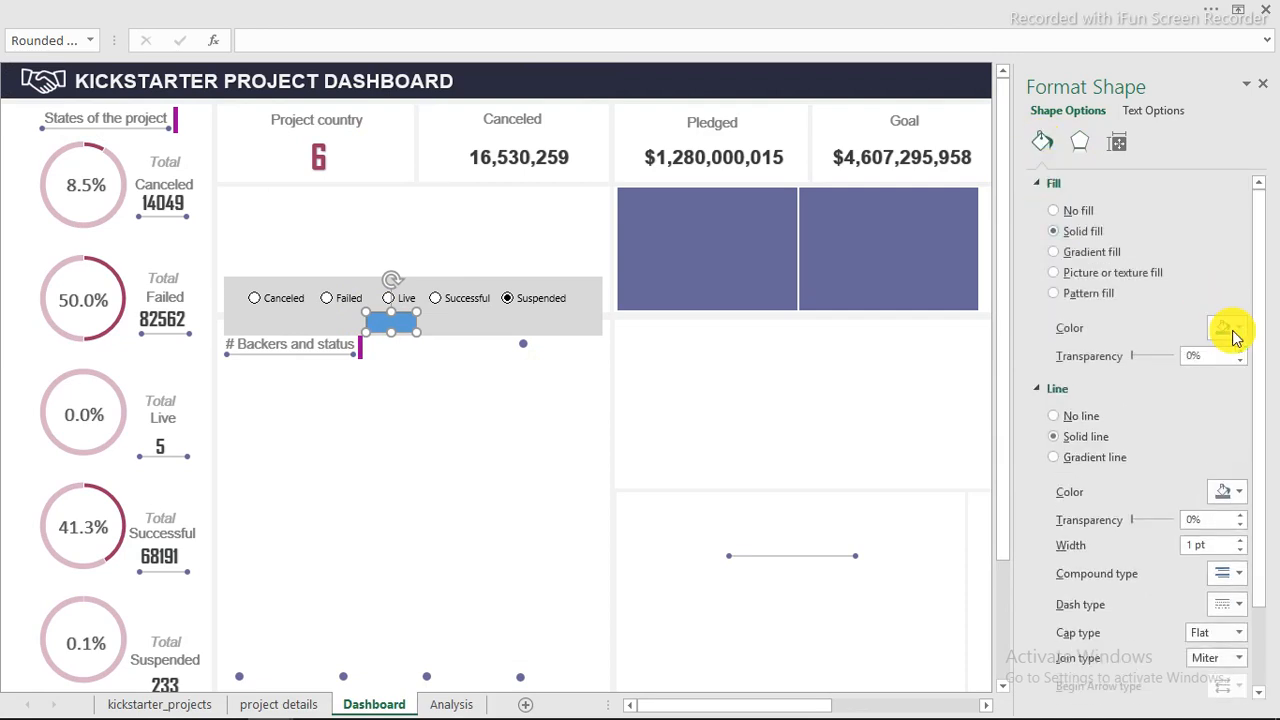
{"action": "left_click", "coordinate": [1238, 328]}
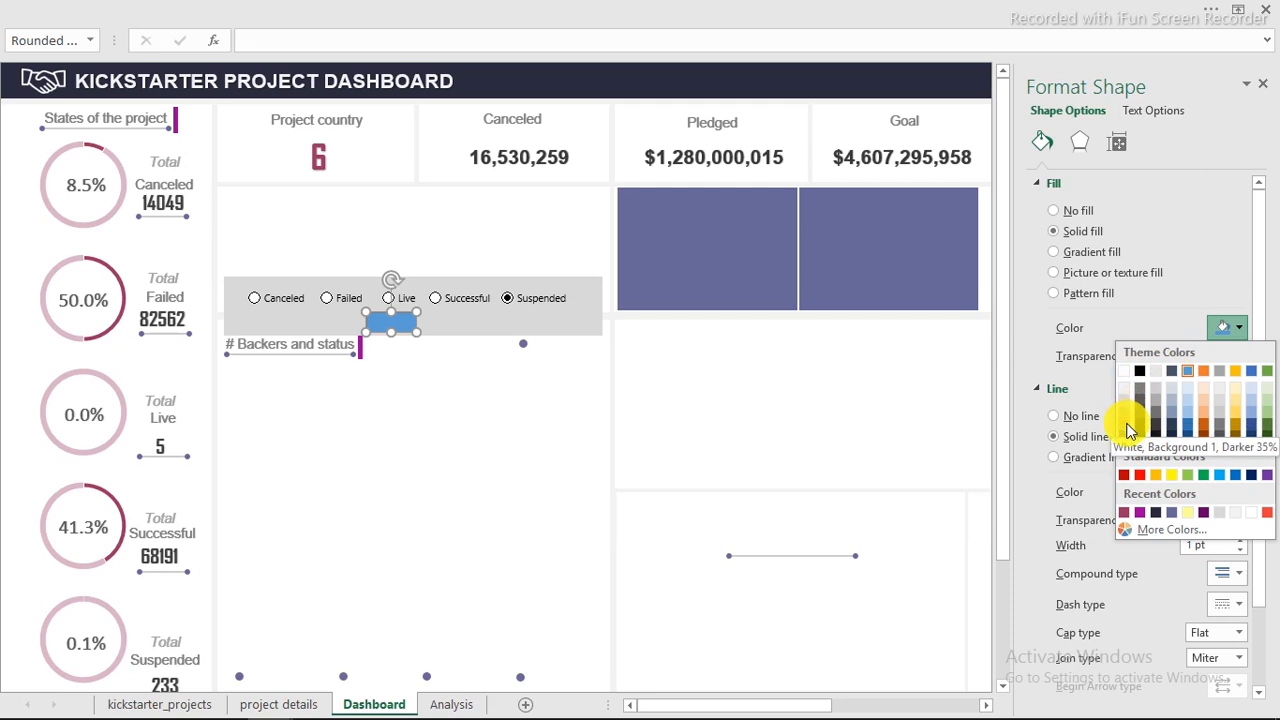
{"action": "left_click", "coordinate": [1125, 440]}
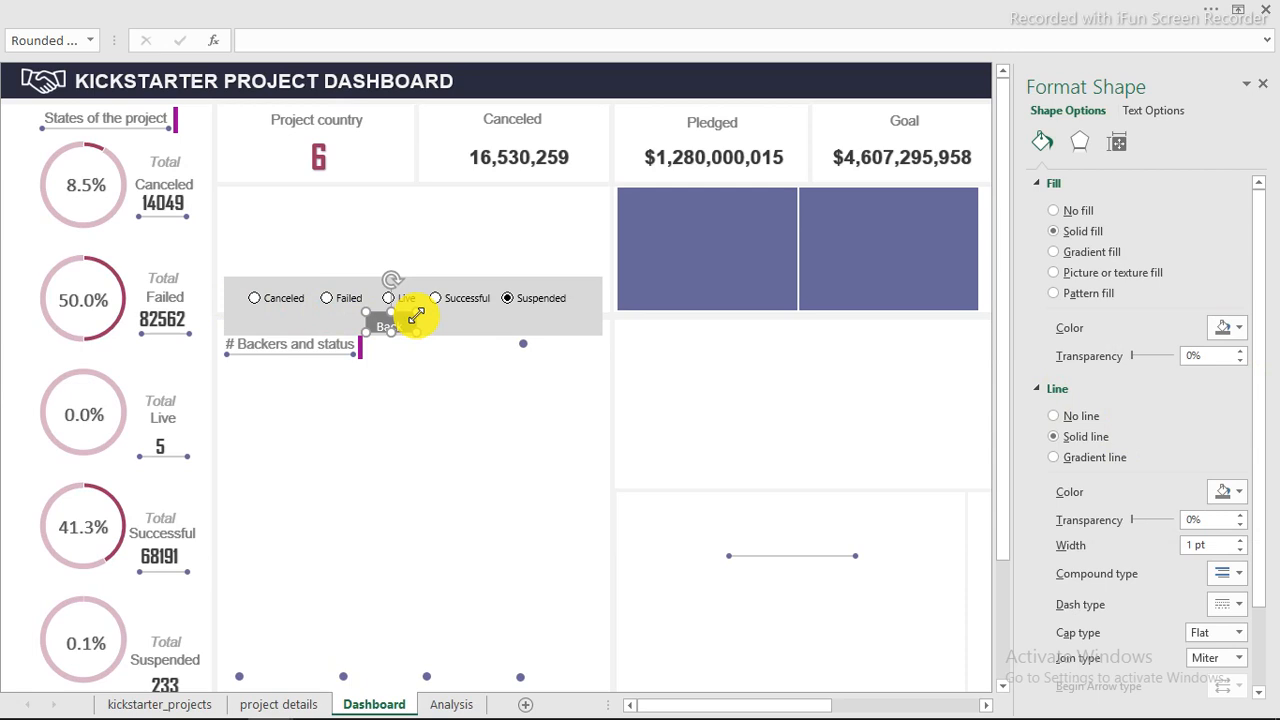
Make the "Back" text bold and centre it horizontally and vertically in its shape
{"action": "left_click", "coordinate": [250, 14]}
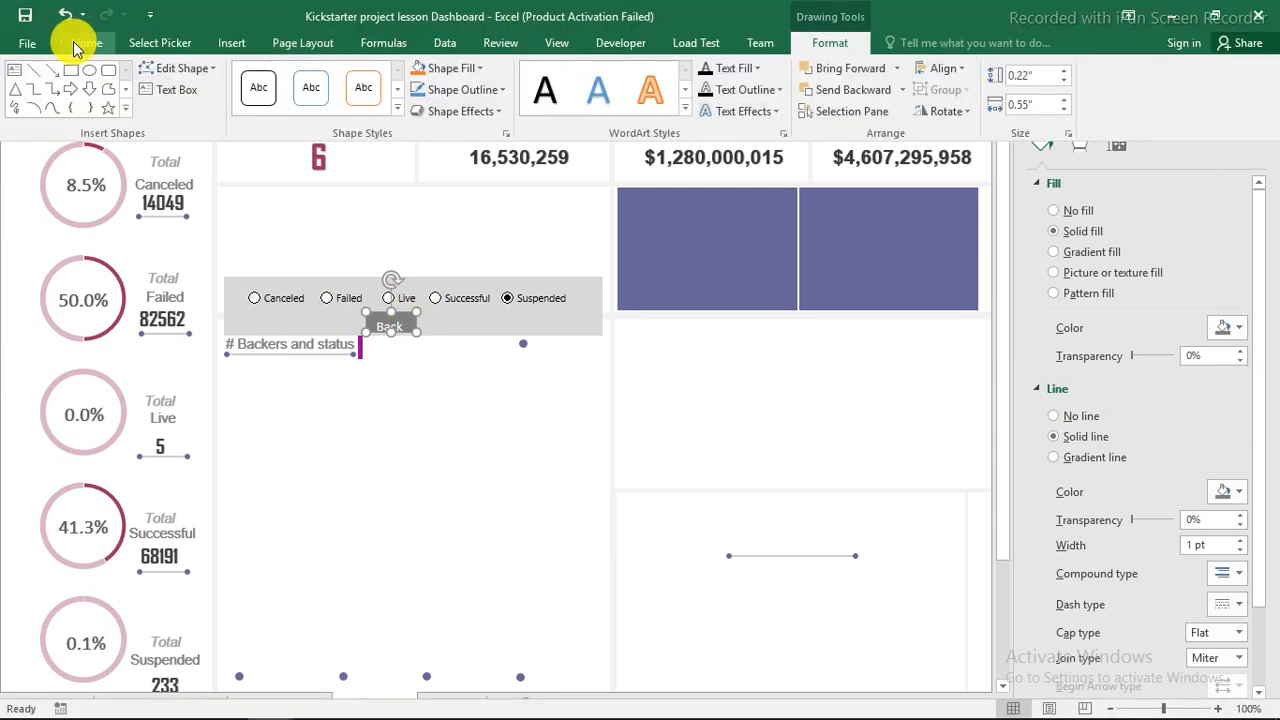
{"action": "left_click", "coordinate": [76, 46]}
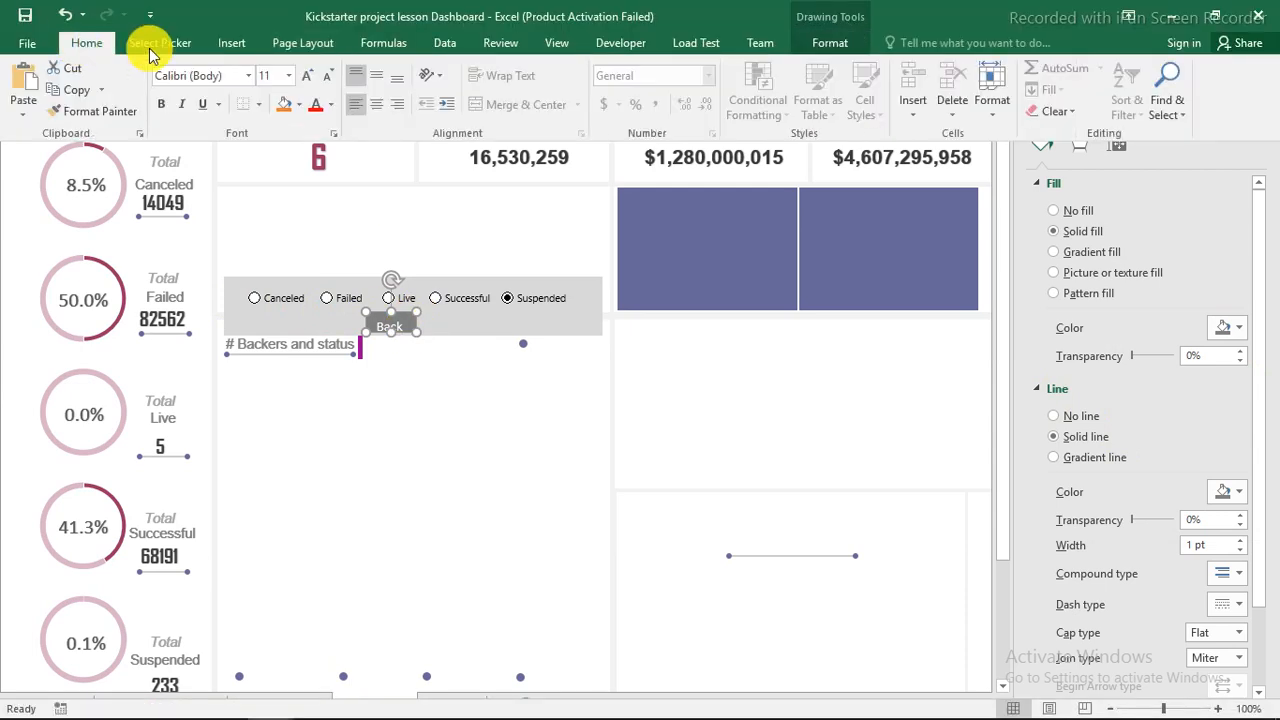
{"action": "left_click", "coordinate": [332, 106]}
{"action": "left_click", "coordinate": [332, 106]}
{"action": "left_click", "coordinate": [164, 105]}
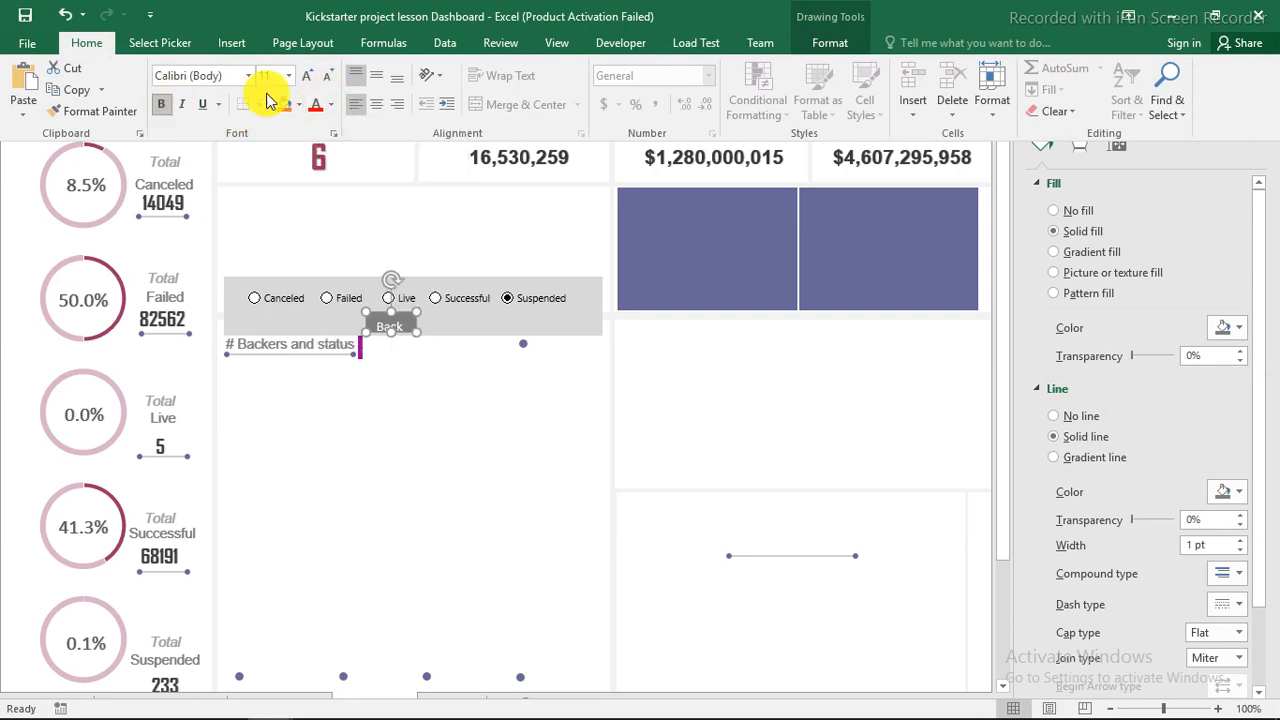
{"action": "left_click", "coordinate": [377, 105]}
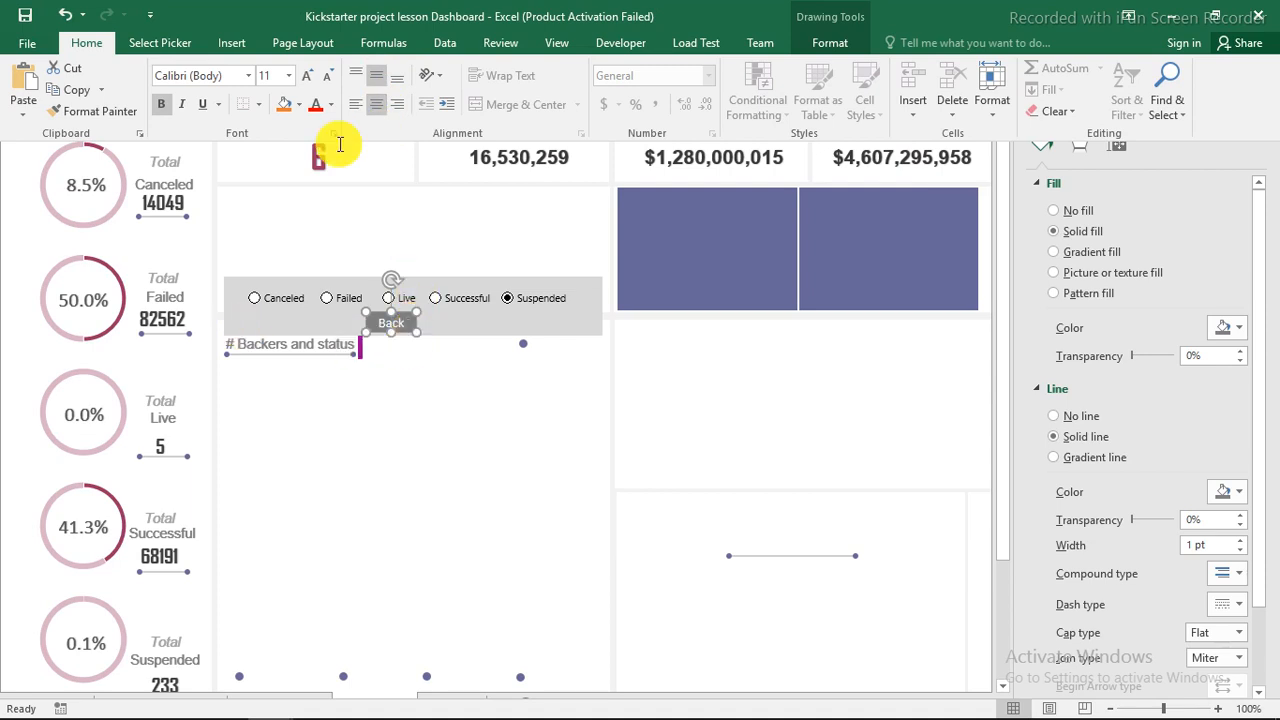
{"action": "key", "text": "ctrl+shift+F1"}
{"action": "left_click", "coordinate": [548, 70]}
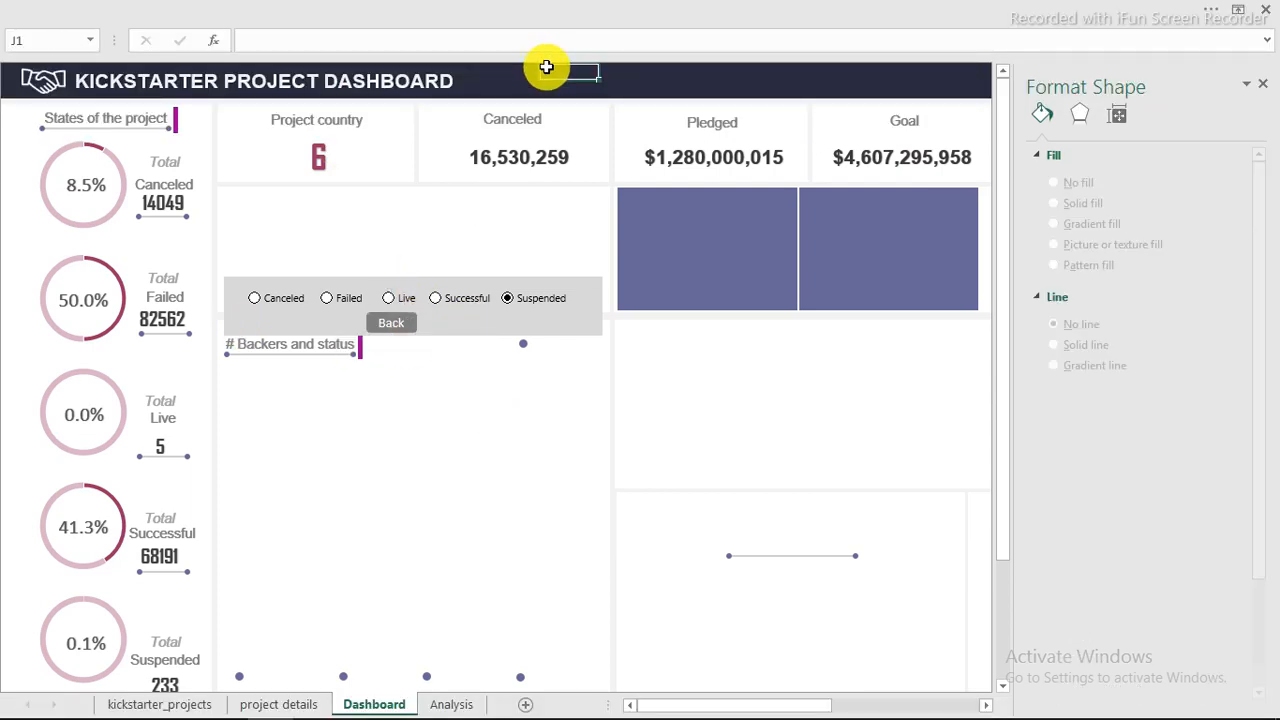
Move the Back shape slightly to the right so it sits centred on the grey strip
{"action": "right_click", "coordinate": [400, 318]}
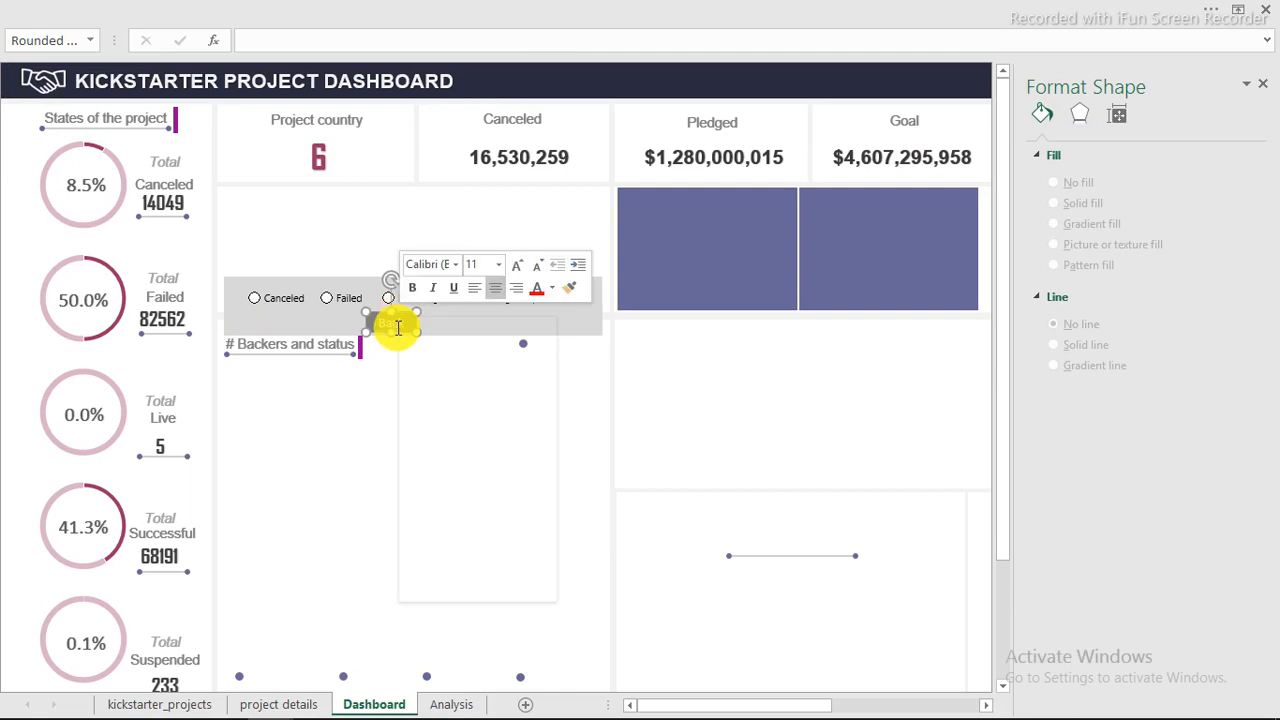
{"action": "left_click", "coordinate": [398, 331]}
{"action": "left_click_drag", "start_coordinate": [405, 335], "coordinate": [426, 330]}
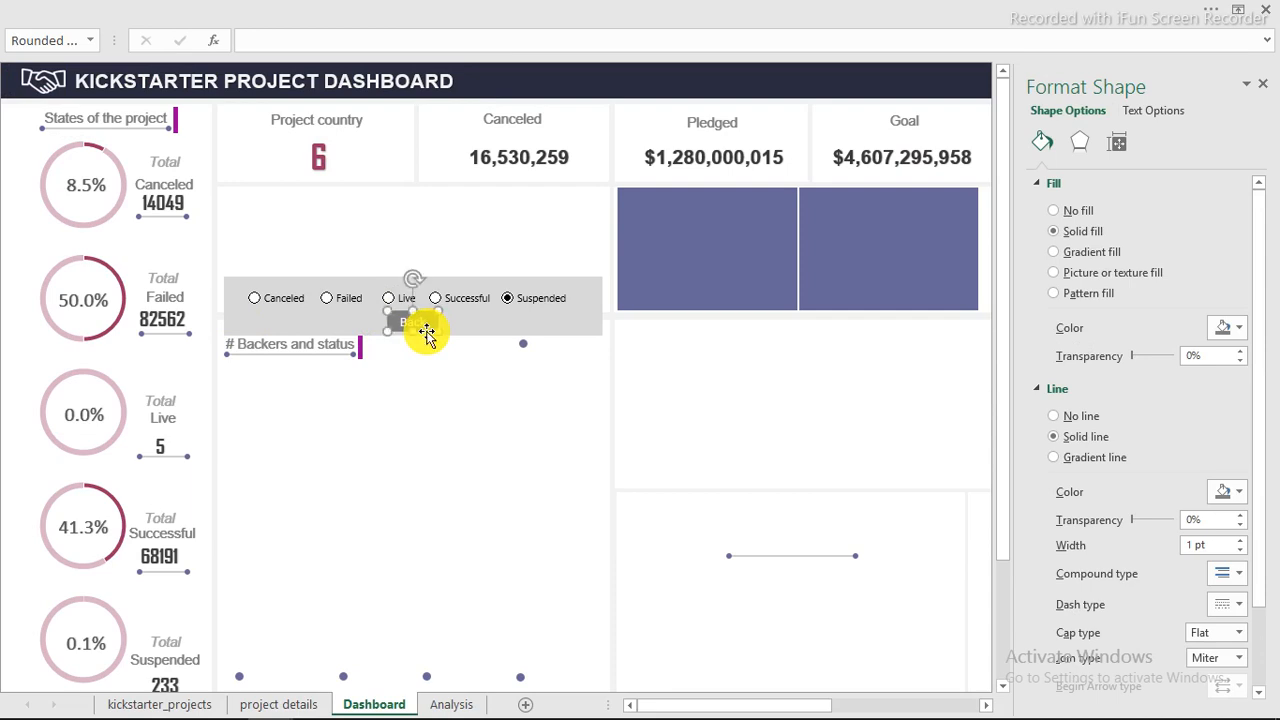
Group the Back shape, the five option buttons and the grey strip, and move the group down over the "# Backers and status" heading
{"action": "left_click", "coordinate": [537, 303], "text": "ctrl"}
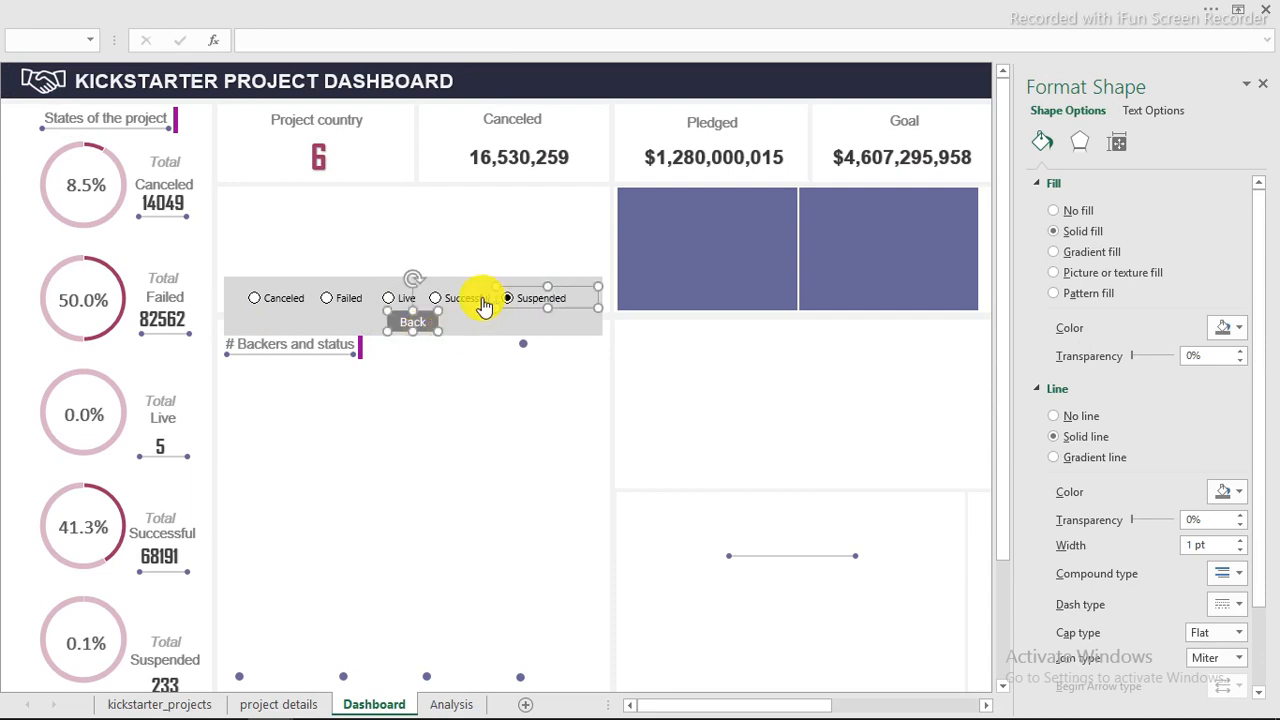
{"action": "left_click", "coordinate": [401, 300], "text": "ctrl"}
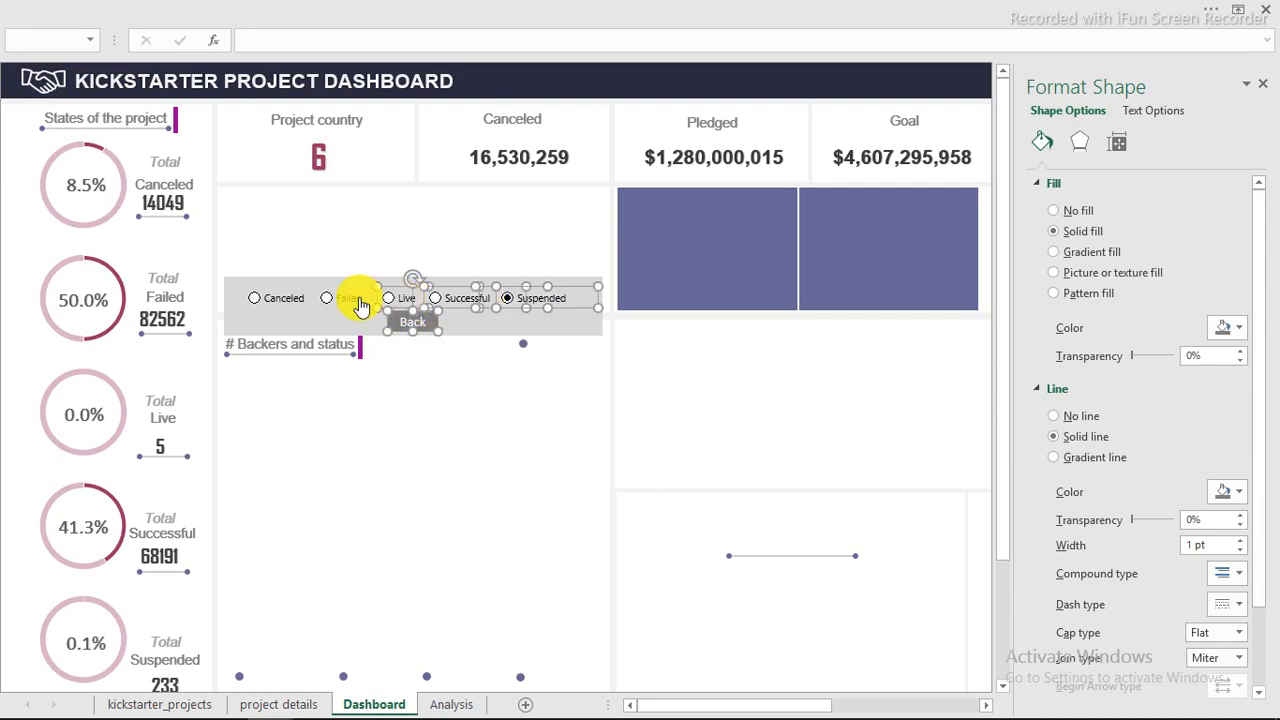
{"action": "left_click", "coordinate": [358, 302], "text": "ctrl"}
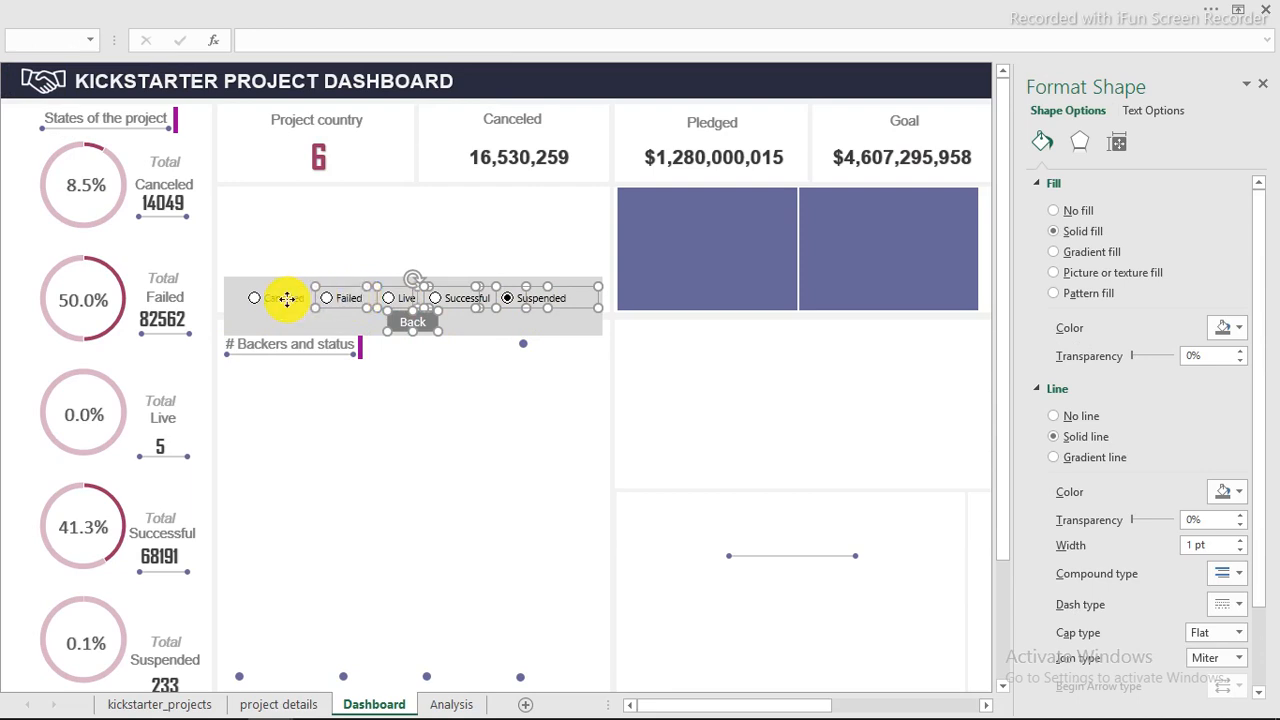
{"action": "left_click", "coordinate": [286, 298], "text": "ctrl"}
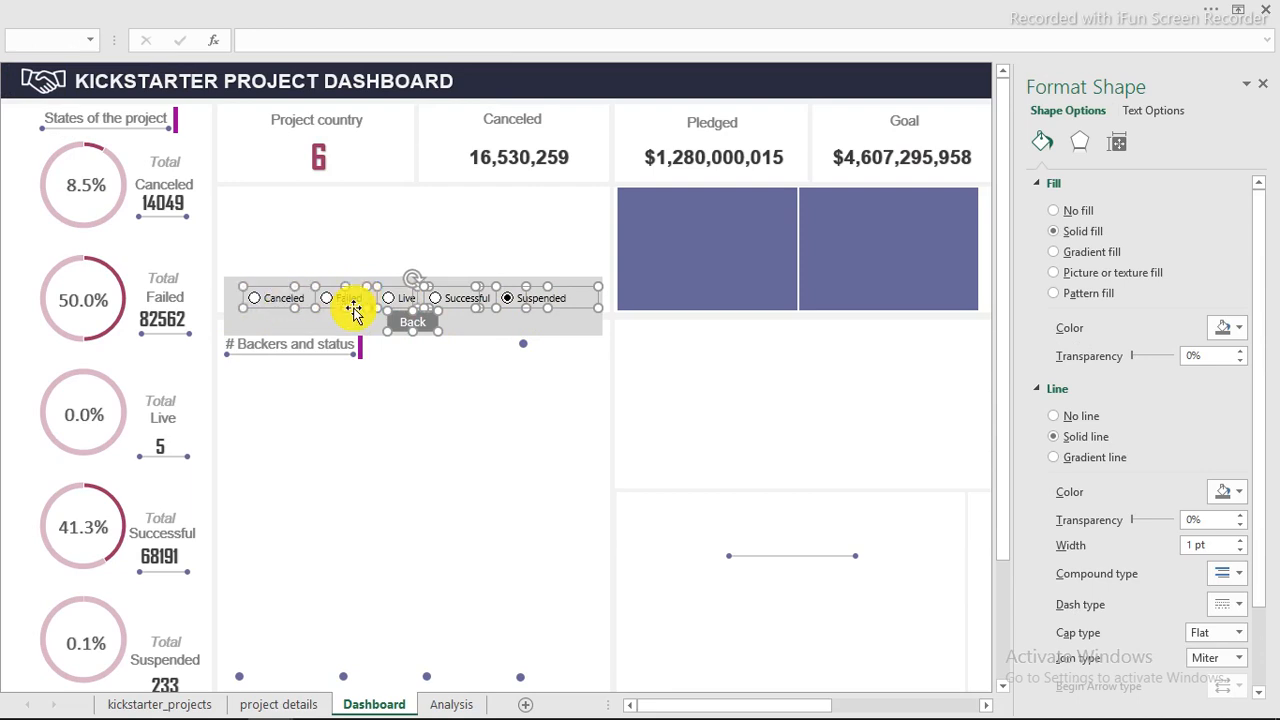
{"action": "left_click", "coordinate": [569, 326], "text": "ctrl"}
{"action": "right_click", "coordinate": [570, 328]}
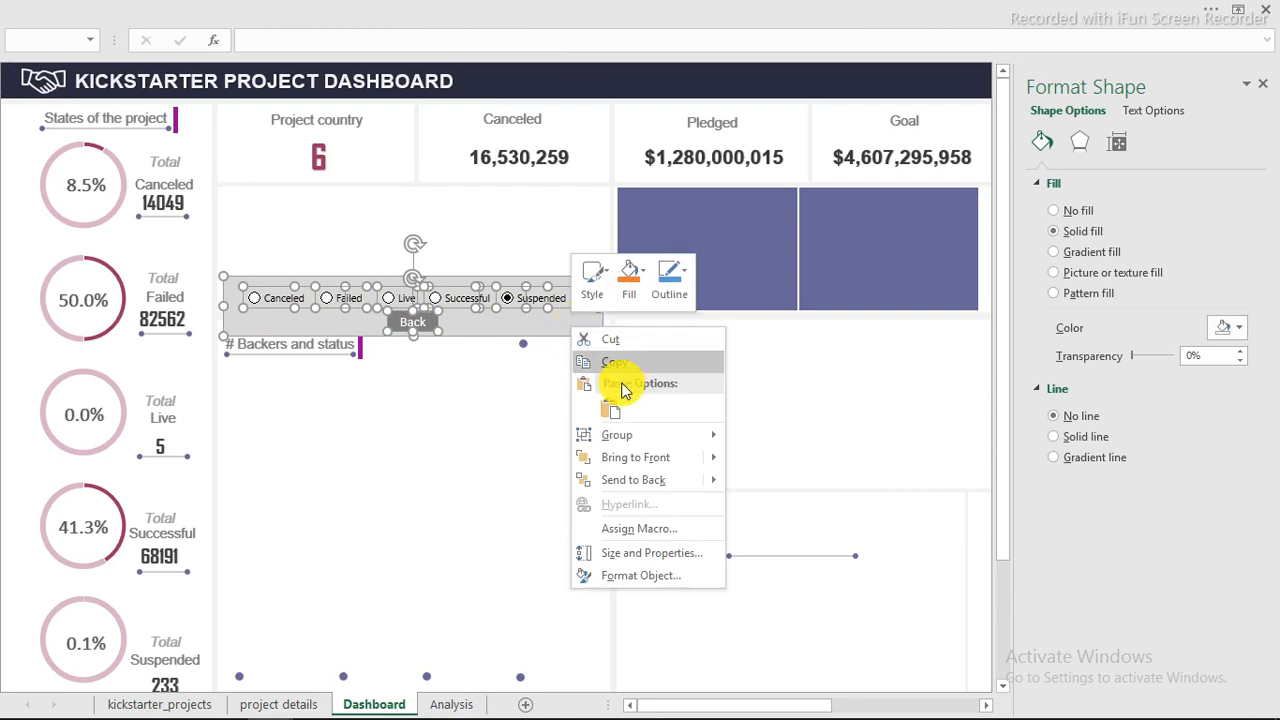
{"action": "mouse_move", "coordinate": [620, 434]}
{"action": "left_click", "coordinate": [778, 446]}
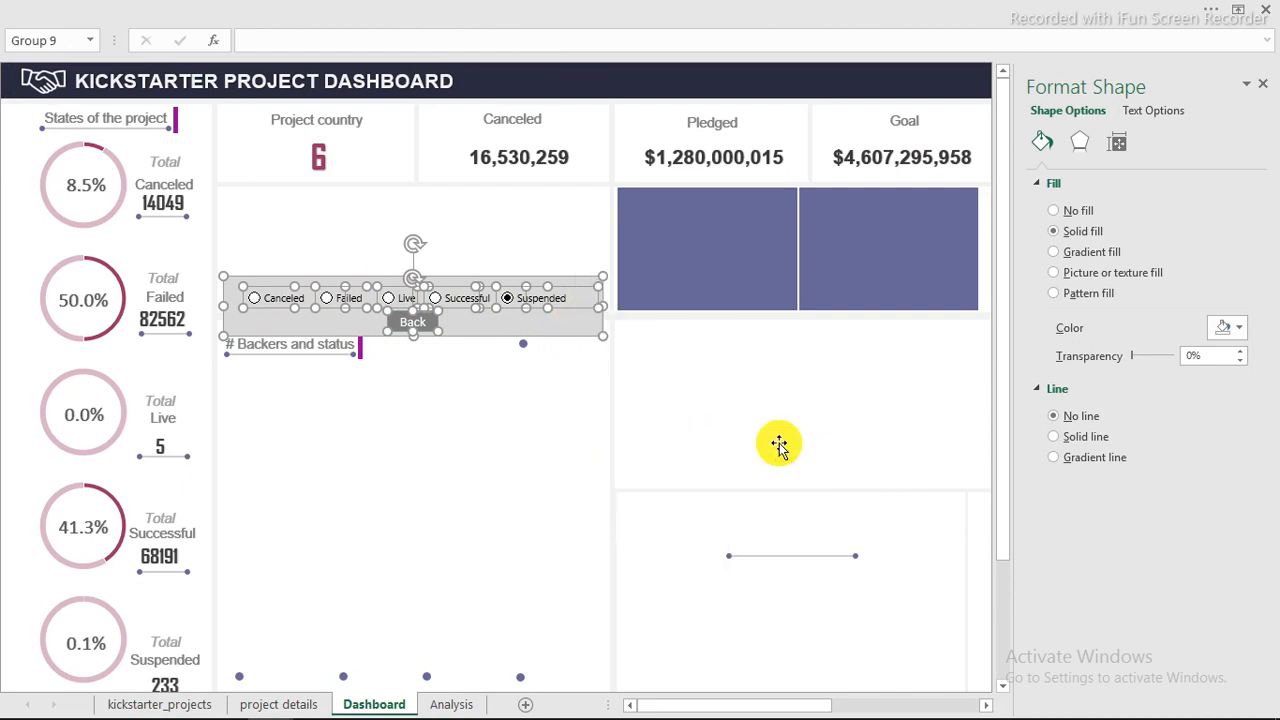
{"action": "left_click_drag", "start_coordinate": [483, 346], "coordinate": [484, 376]}
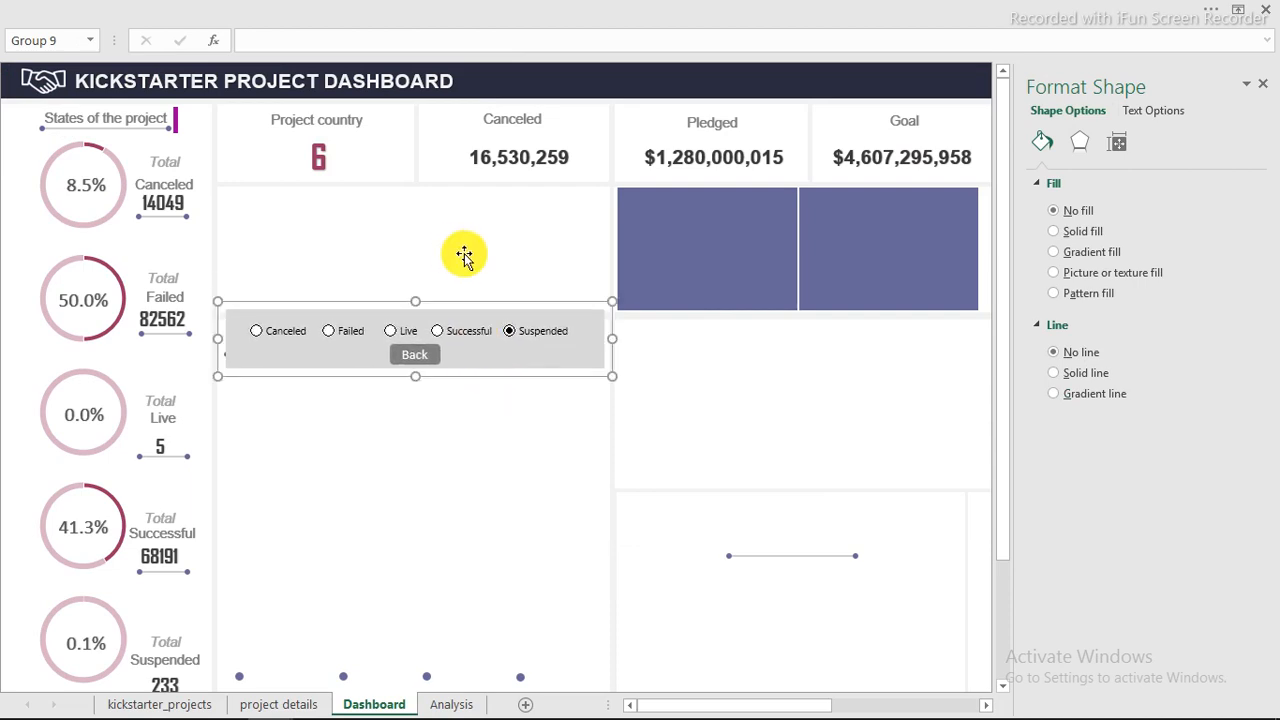
Open the control settings of the Canceled option button, with its value checked and 3-D shading on
{"action": "right_click", "coordinate": [273, 340]}
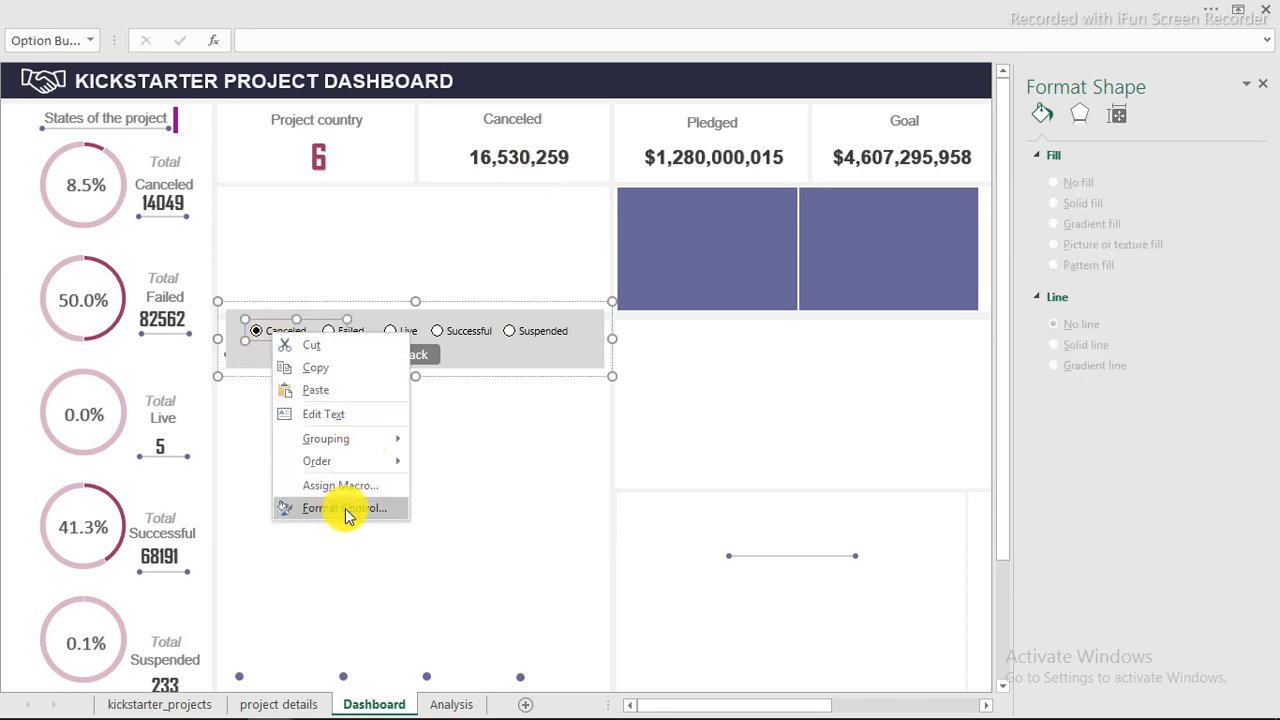
{"action": "left_click", "coordinate": [340, 510]}
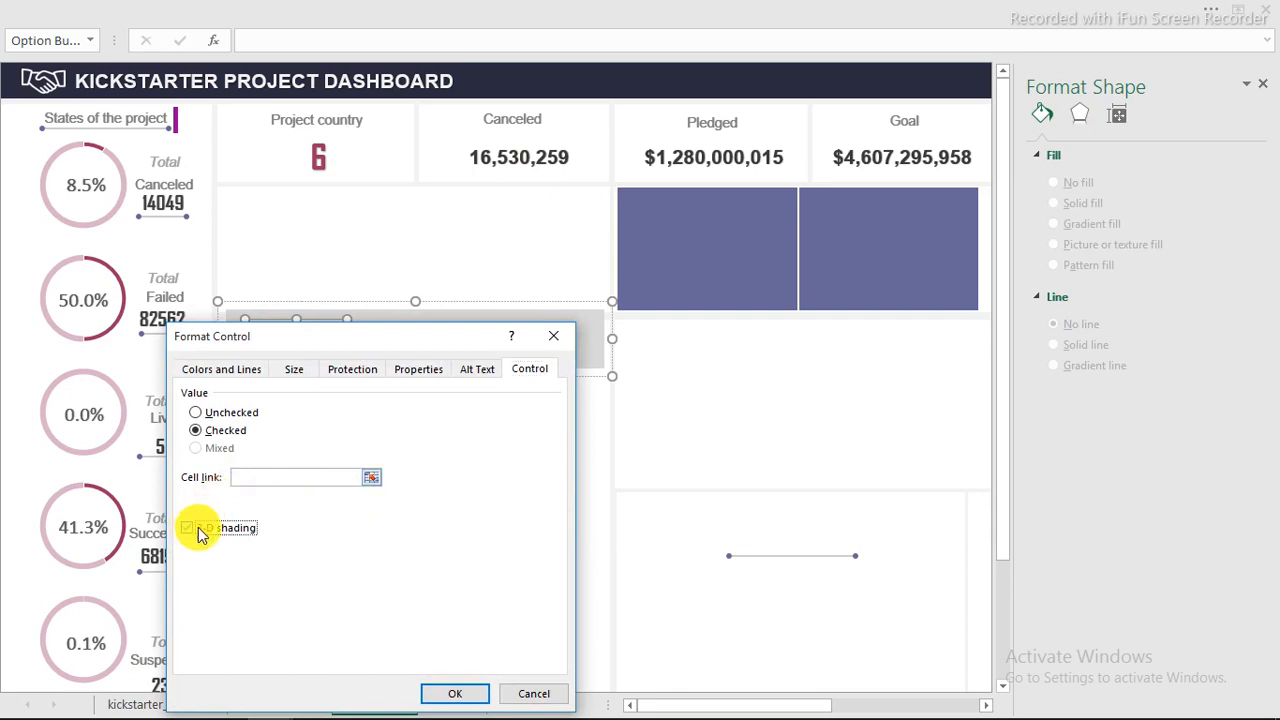
{"action": "left_click", "coordinate": [190, 529]}
{"action": "left_click", "coordinate": [268, 474]}
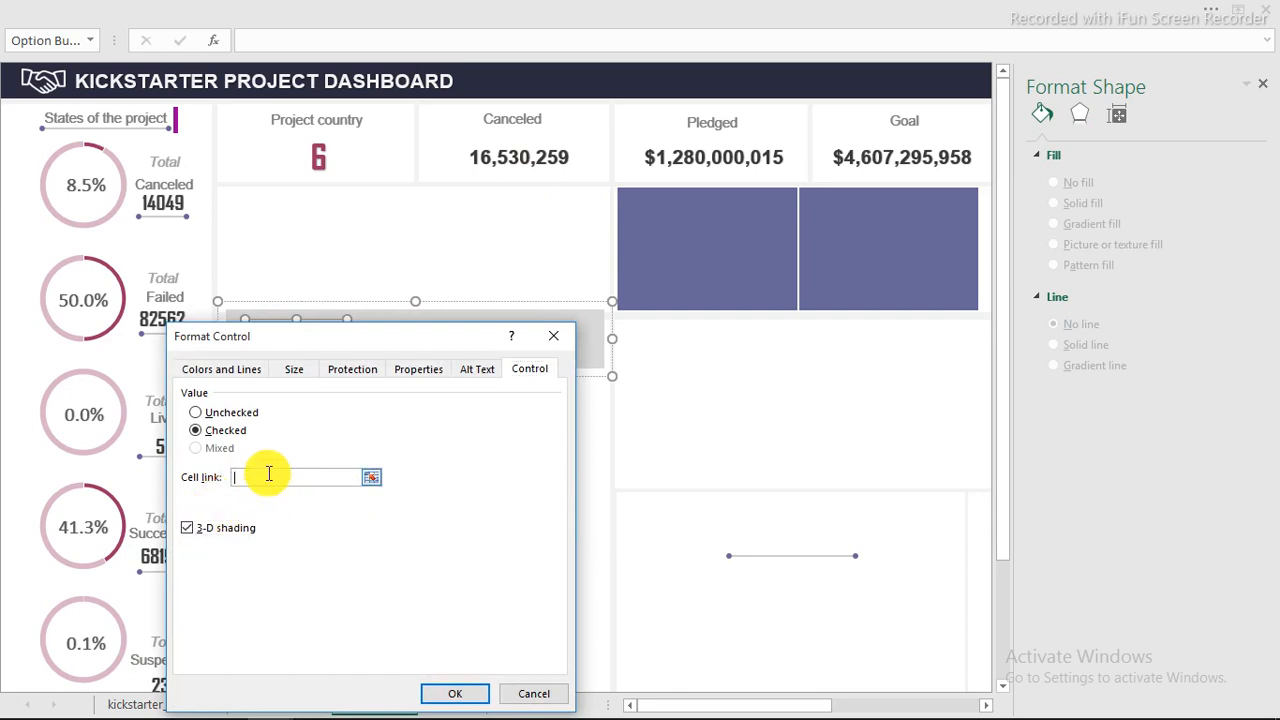
{"action": "mouse_move", "coordinate": [353, 339]}
{"action": "left_mouse_down"}
{"action": "mouse_move", "coordinate": [529, 209]}
{"action": "mouse_move", "coordinate": [558, 162]}
{"action": "left_mouse_up"}
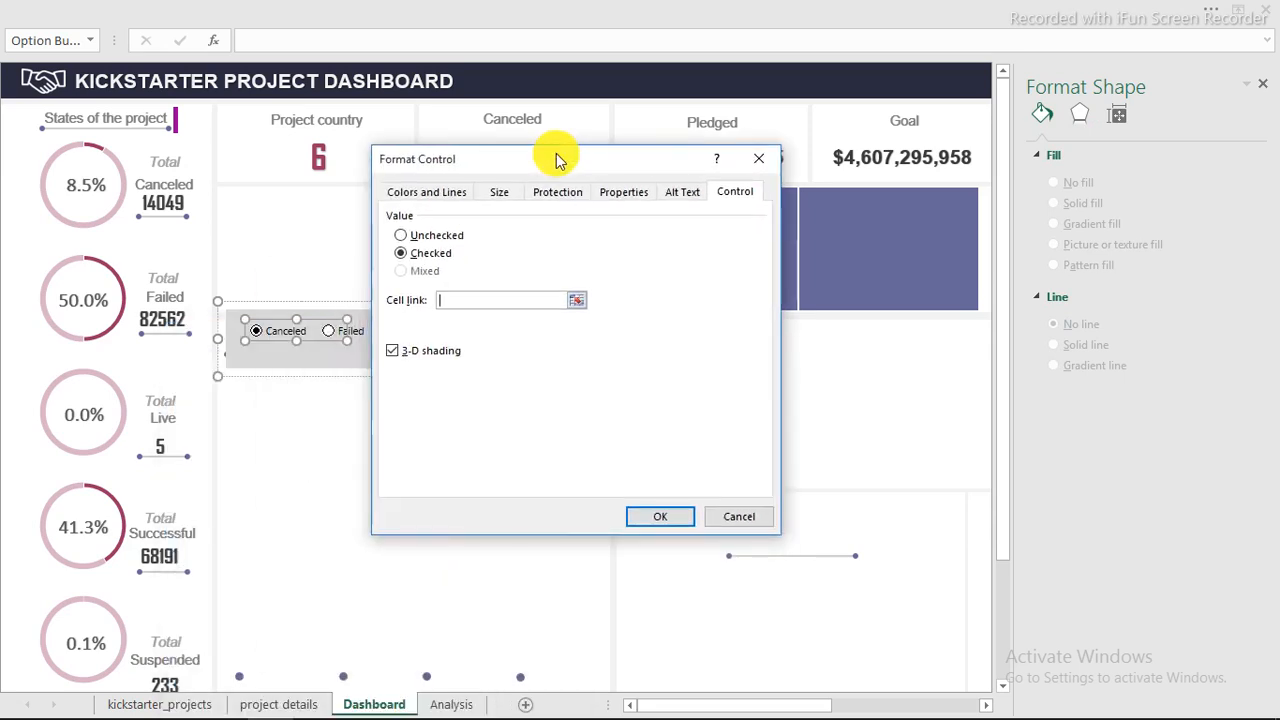
{"action": "left_click", "coordinate": [413, 262]}
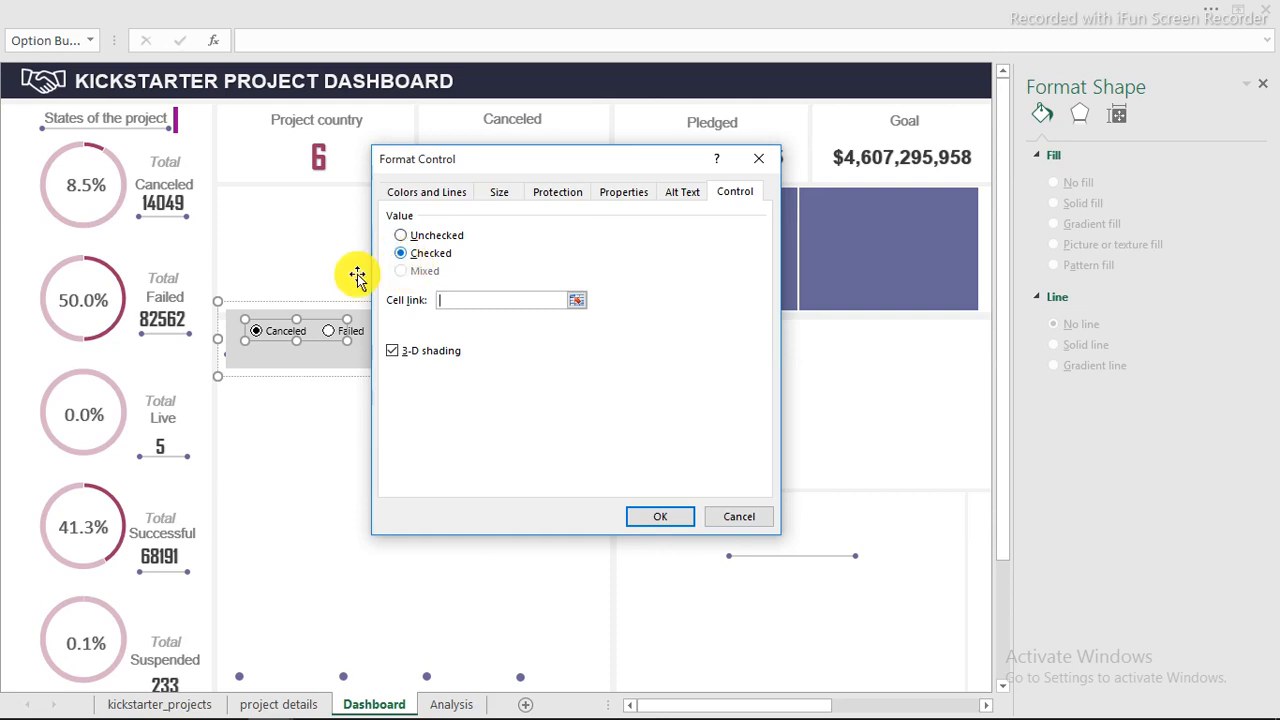
{"action": "left_click", "coordinate": [478, 303]}
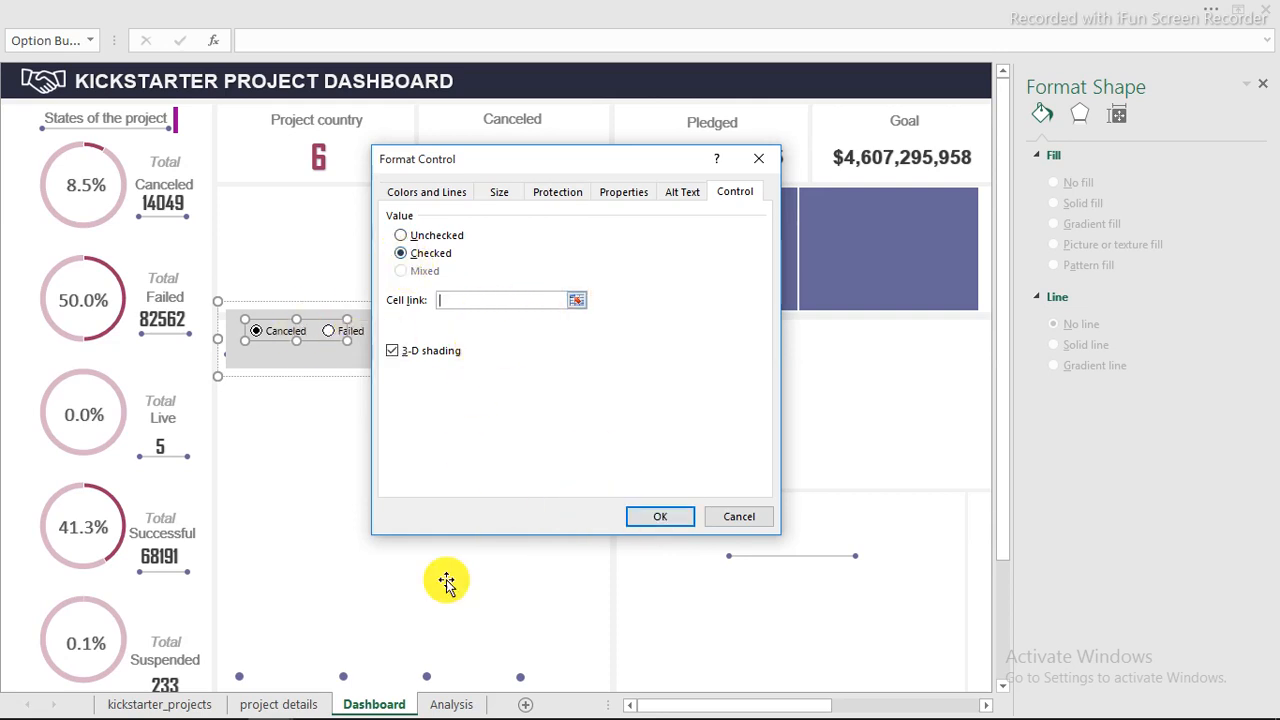
Link the Canceled option button to cell Y4 on the Analysis sheet and deselect the control
{"action": "left_click", "coordinate": [447, 706]}
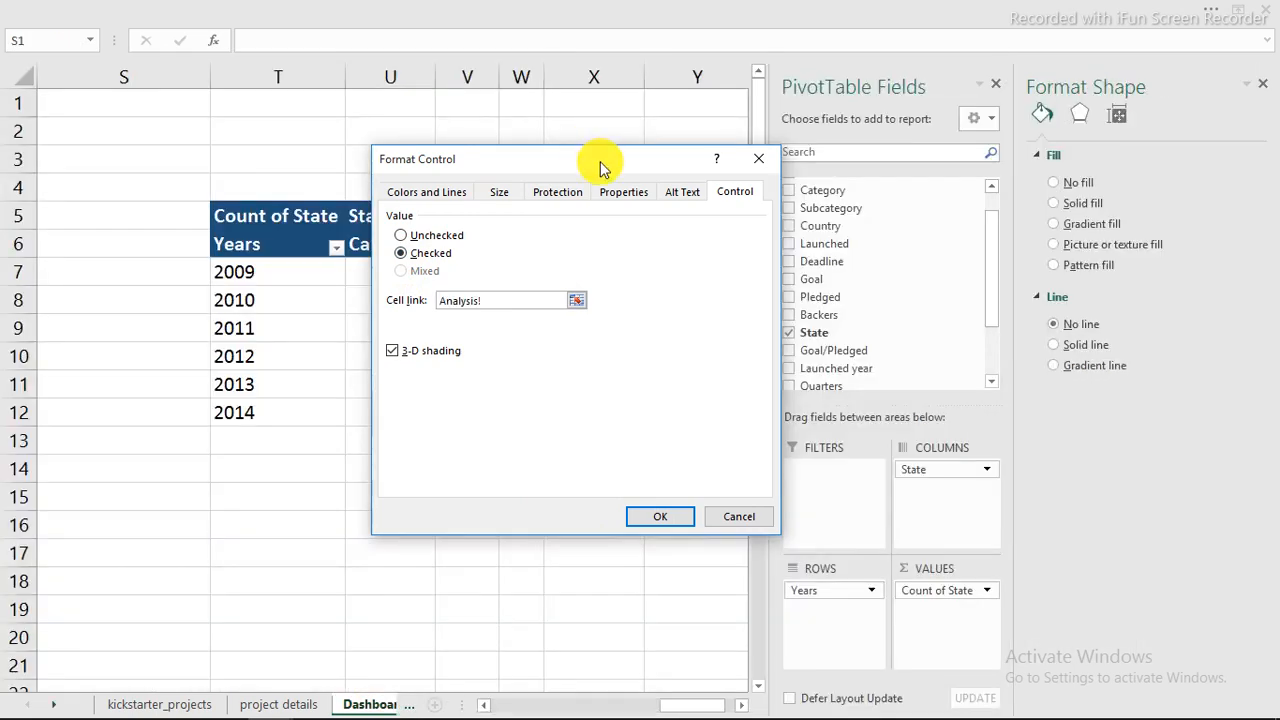
{"action": "left_click_drag", "start_coordinate": [600, 166], "coordinate": [296, 258]}
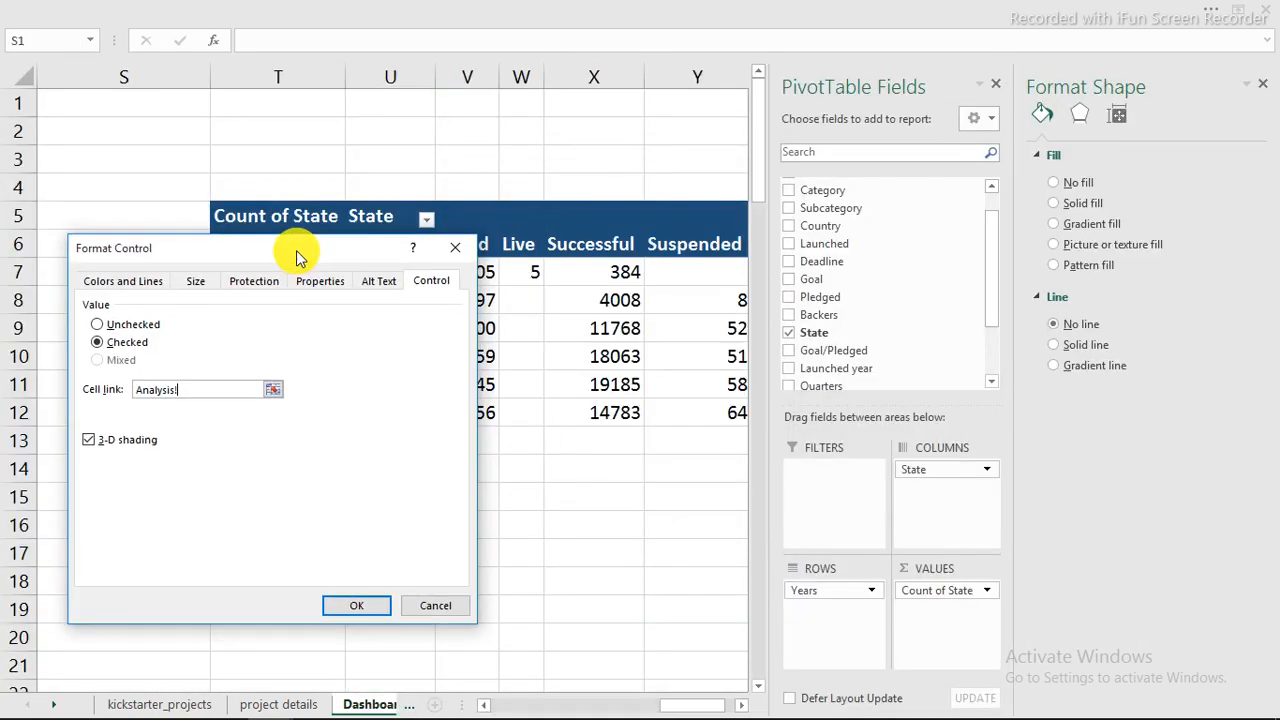
{"action": "left_click", "coordinate": [998, 89]}
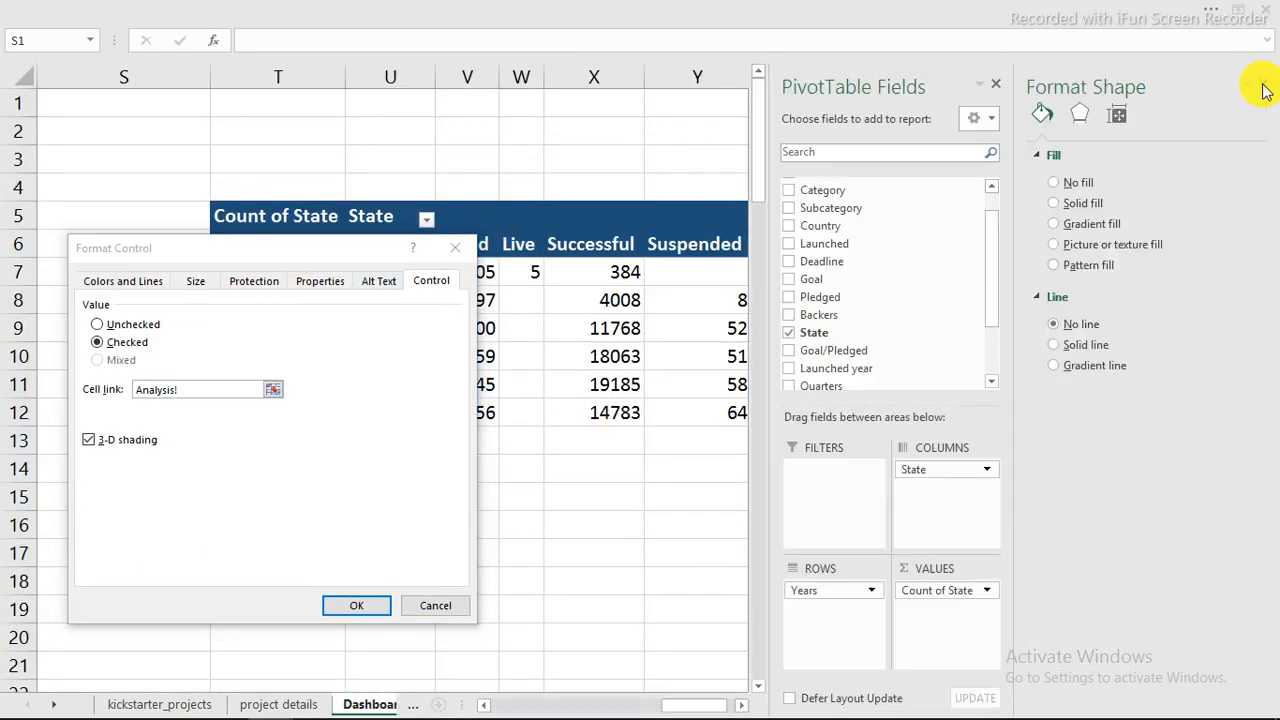
{"action": "left_click", "coordinate": [1262, 89]}
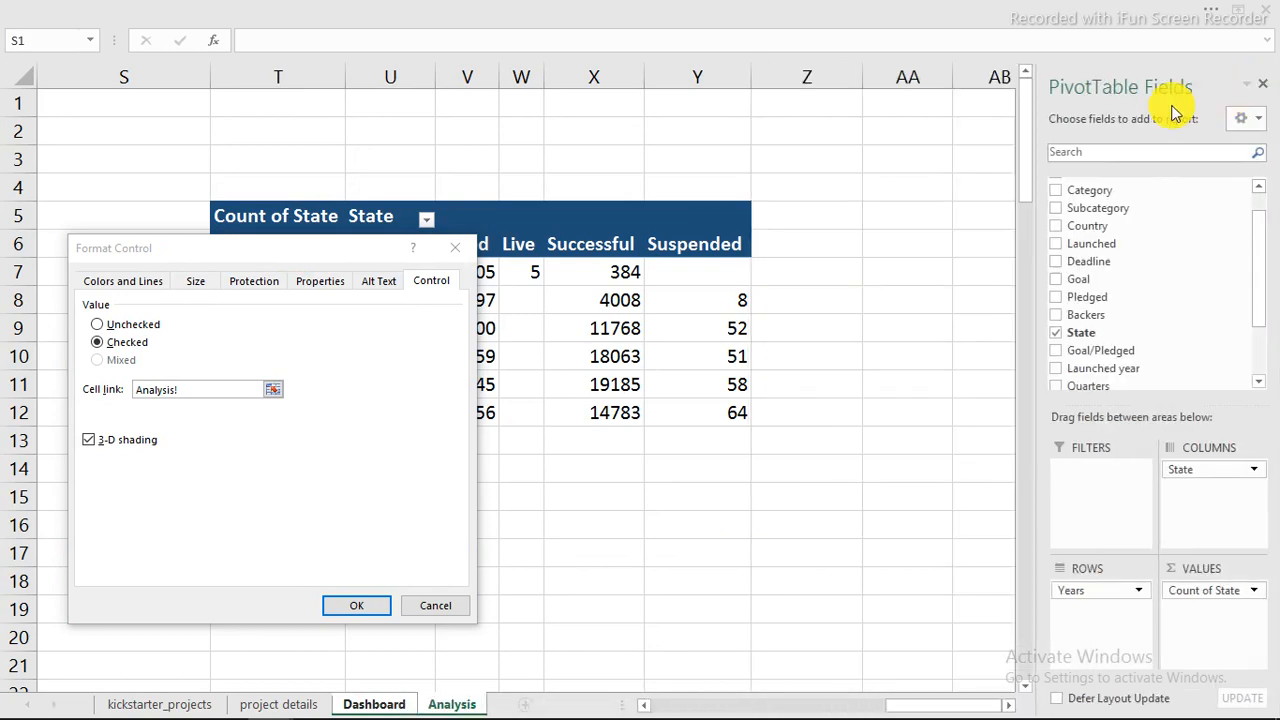
{"action": "left_click", "coordinate": [664, 184]}
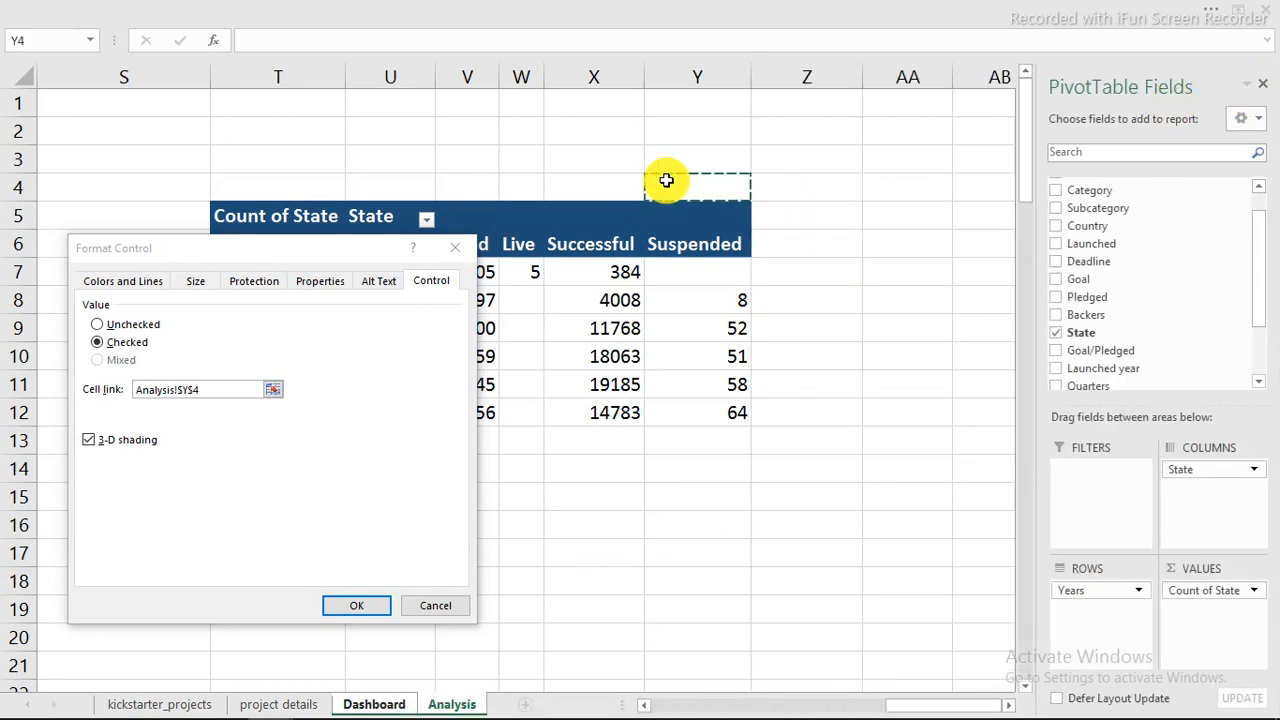
{"action": "left_click", "coordinate": [381, 606]}
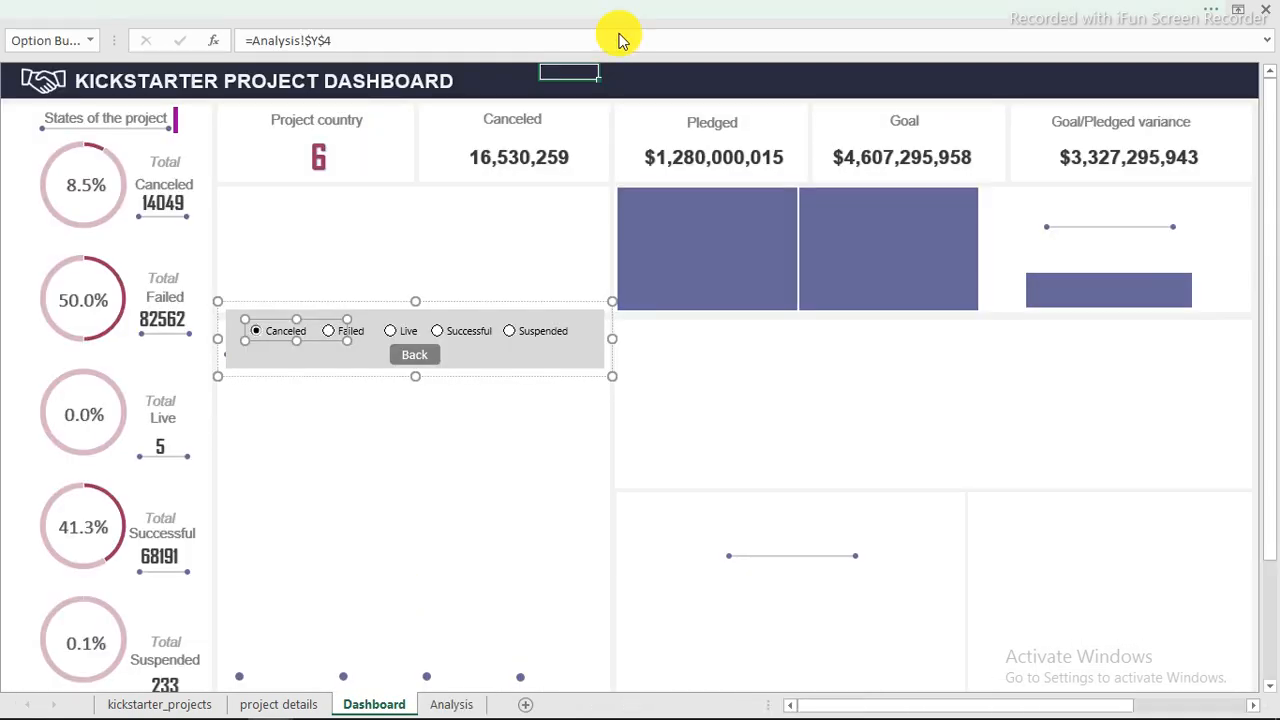
{"action": "left_click", "coordinate": [662, 86]}
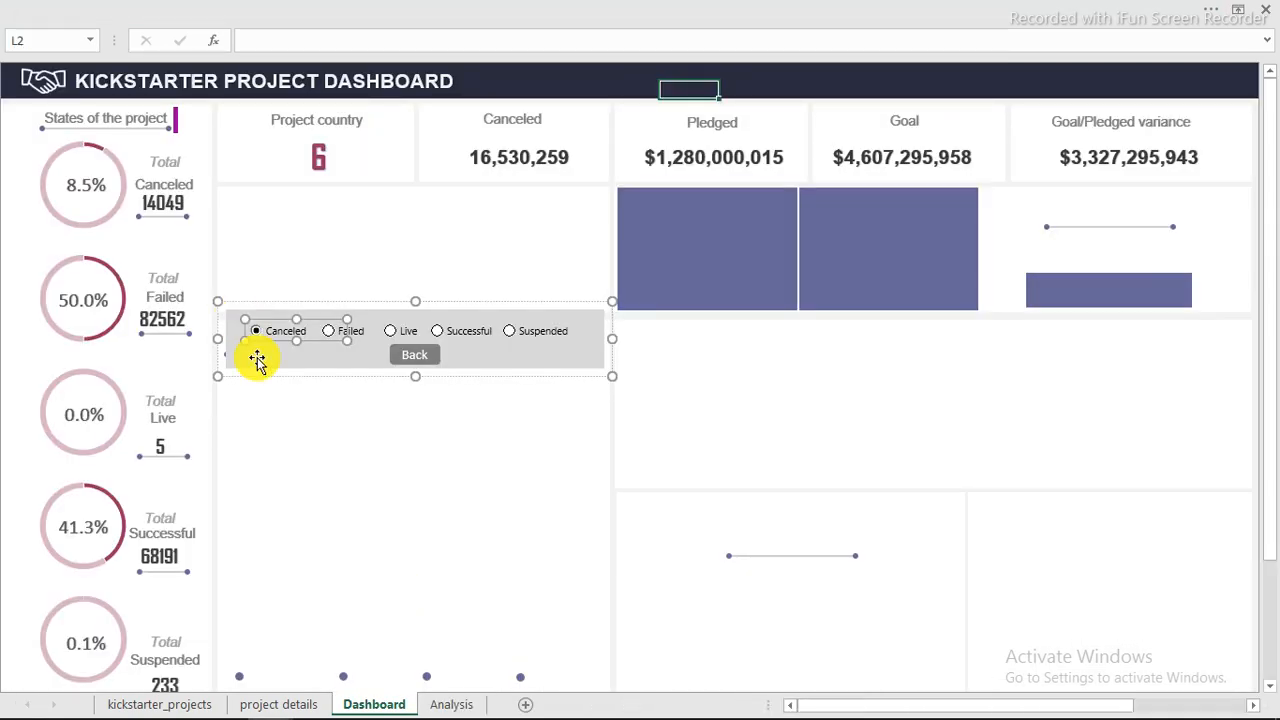
Test the option buttons by selecting Failed and Suspended on the Dashboard and checking the linked cell Y4 on the Analysis sheet
{"action": "left_click", "coordinate": [451, 702]}
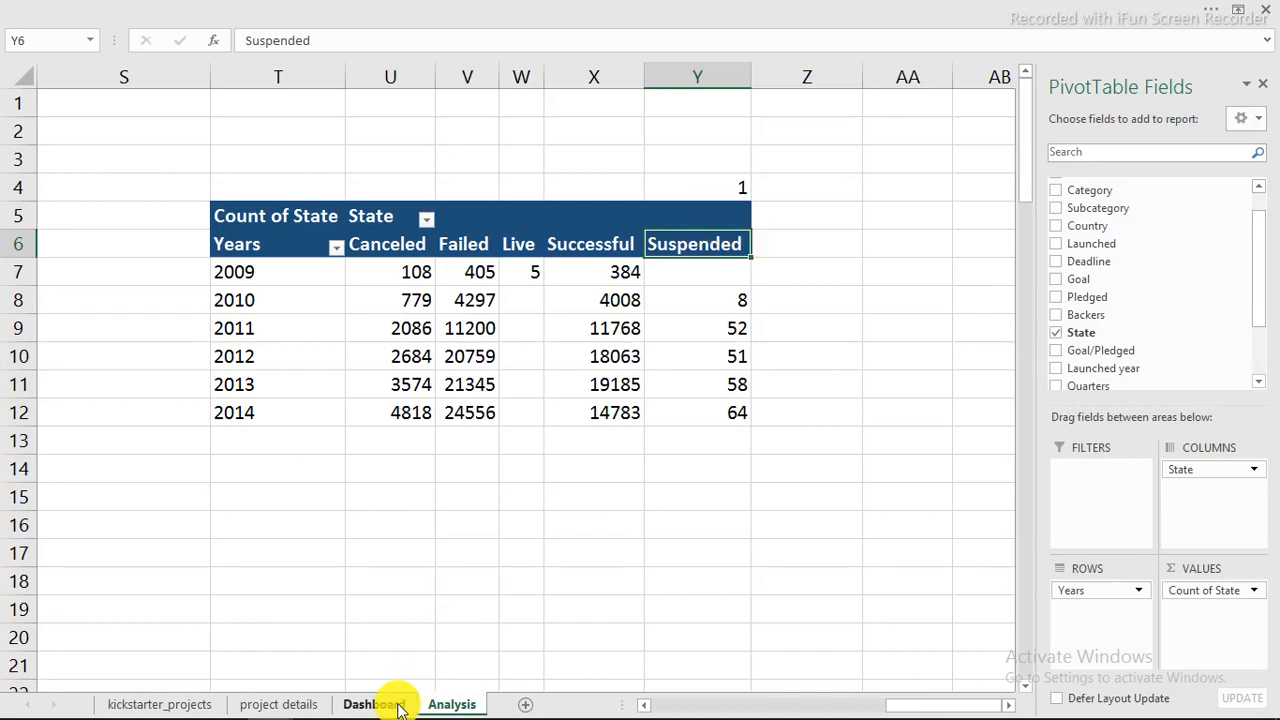
{"action": "left_click", "coordinate": [385, 702]}
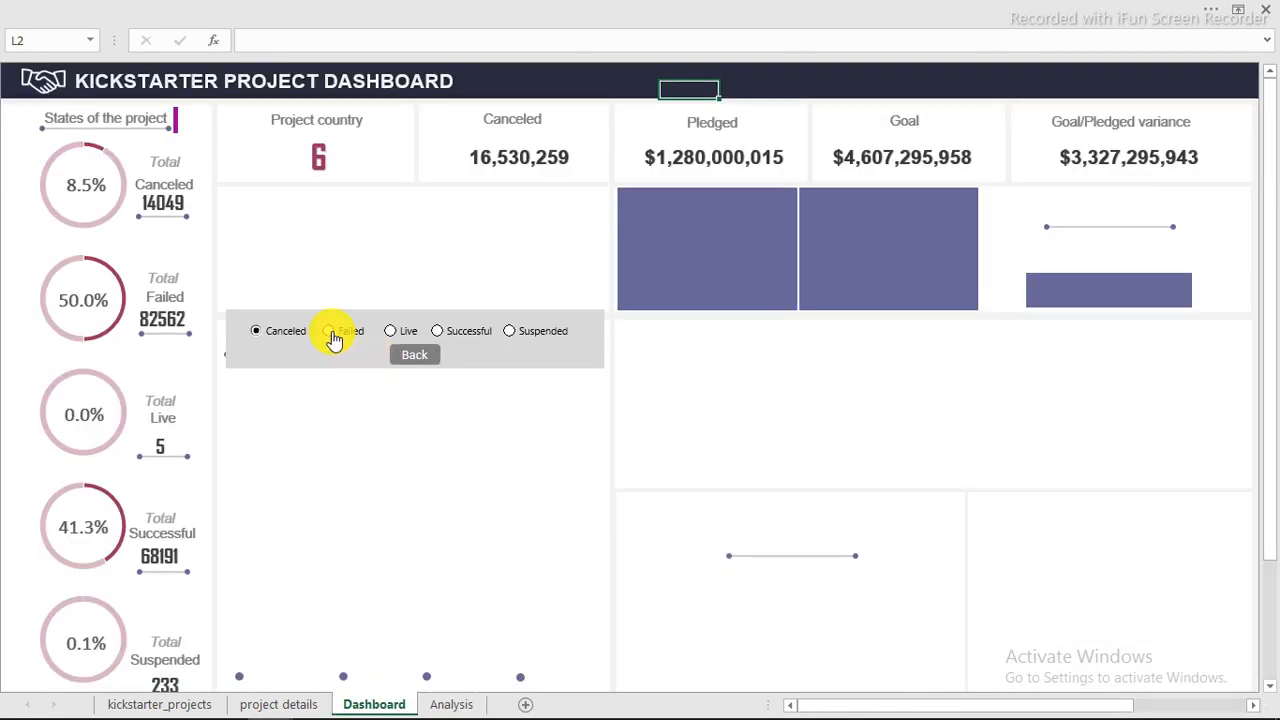
{"action": "left_click", "coordinate": [331, 335]}
{"action": "left_click", "coordinate": [451, 704]}
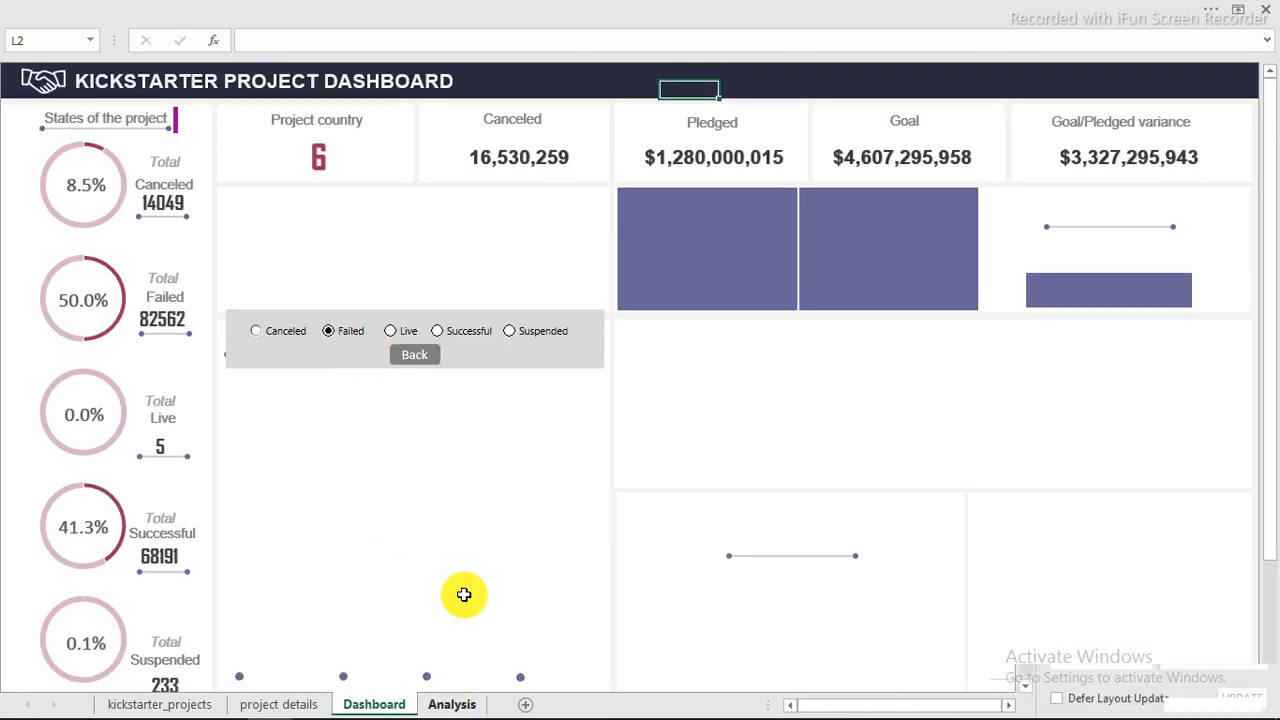
{"action": "left_click", "coordinate": [374, 702]}
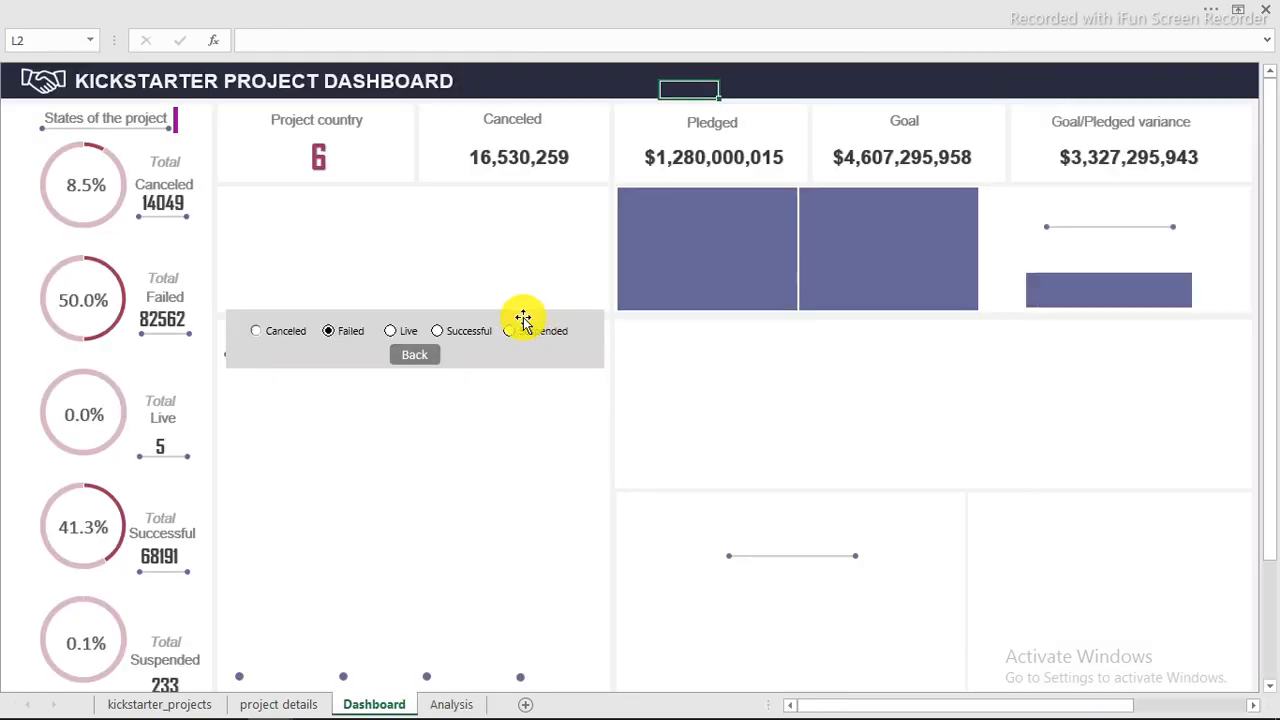
{"action": "left_click", "coordinate": [510, 331]}
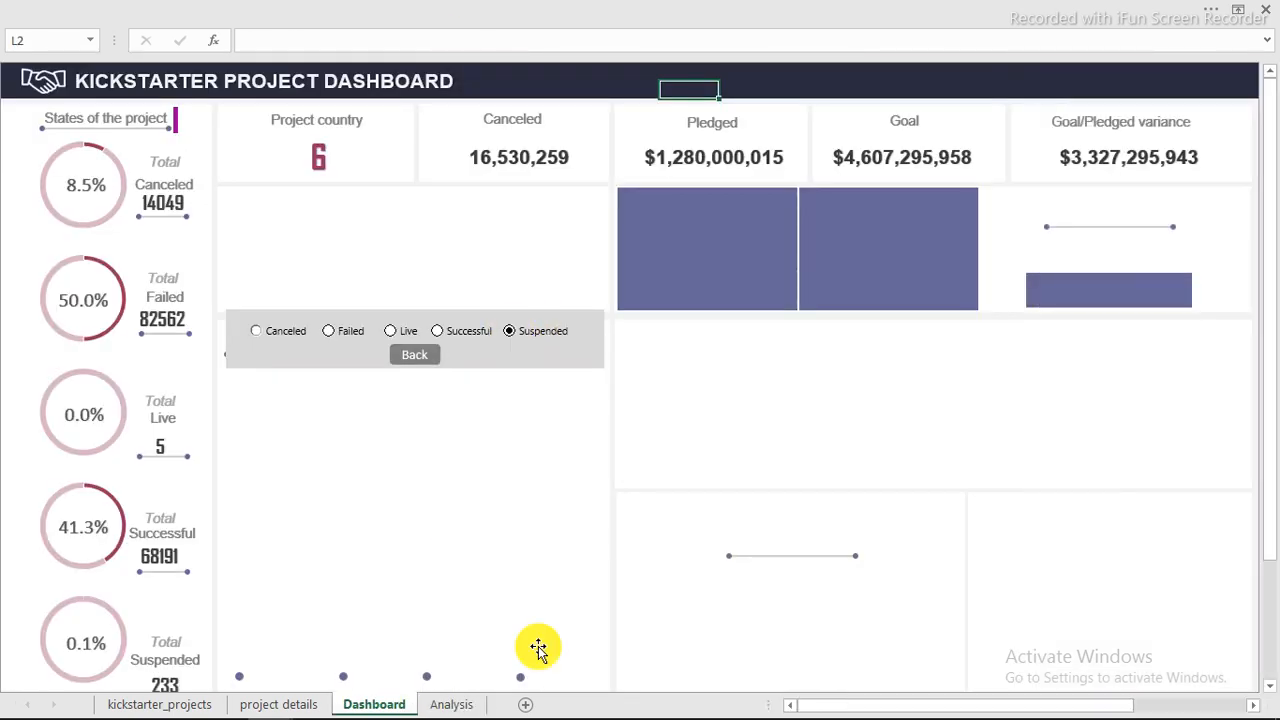
{"action": "left_click", "coordinate": [455, 704]}
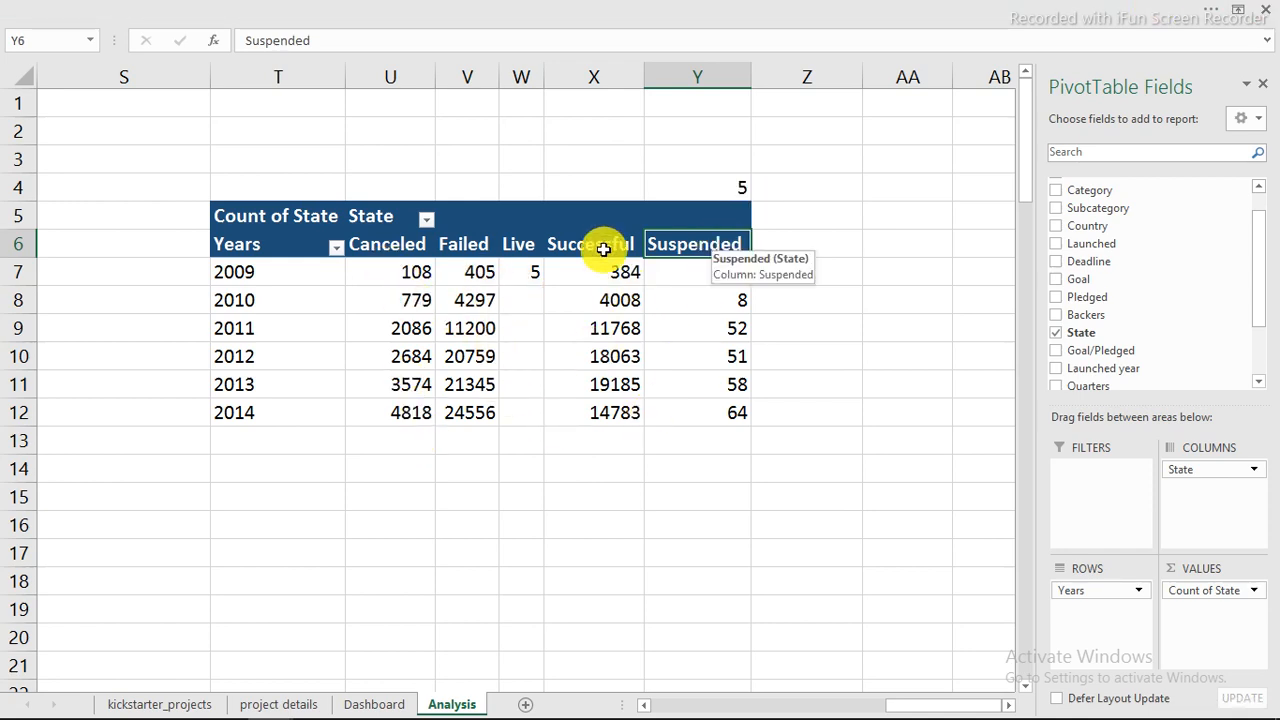
Set the PivotTable of state counts by year to show 0 for empty cells
{"action": "left_click", "coordinate": [526, 300]}
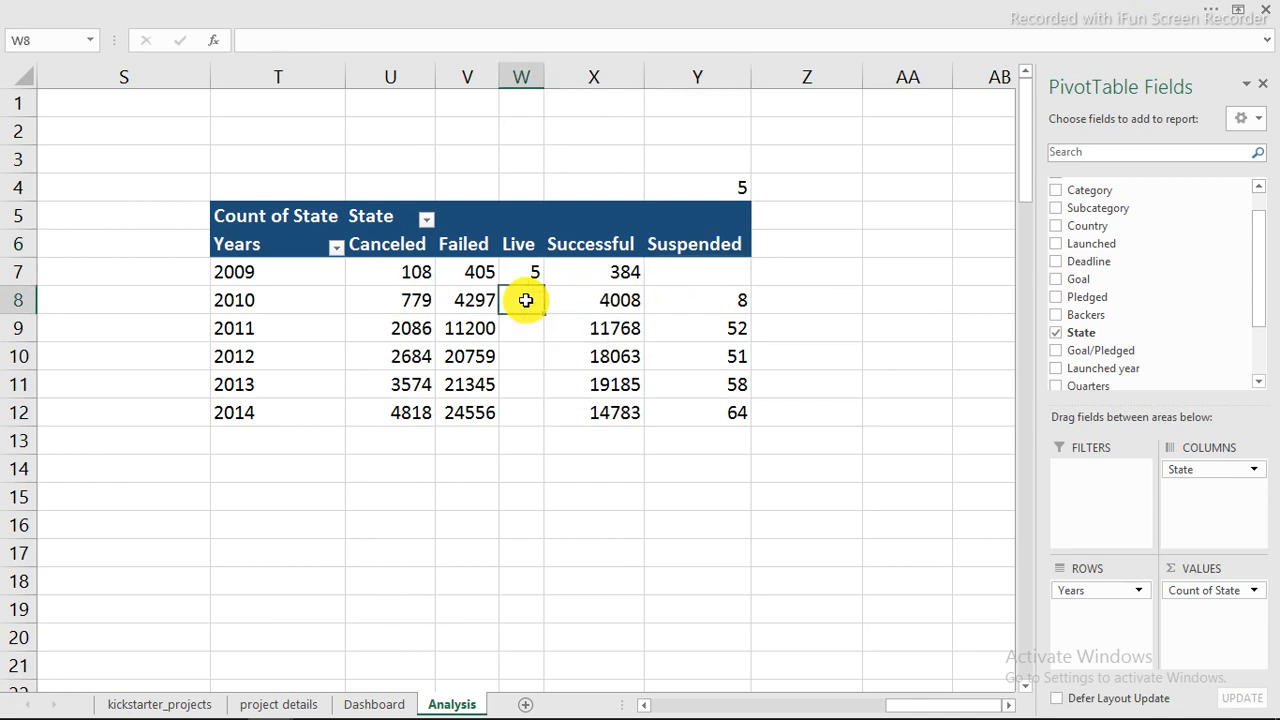
{"action": "right_click", "coordinate": [526, 300]}
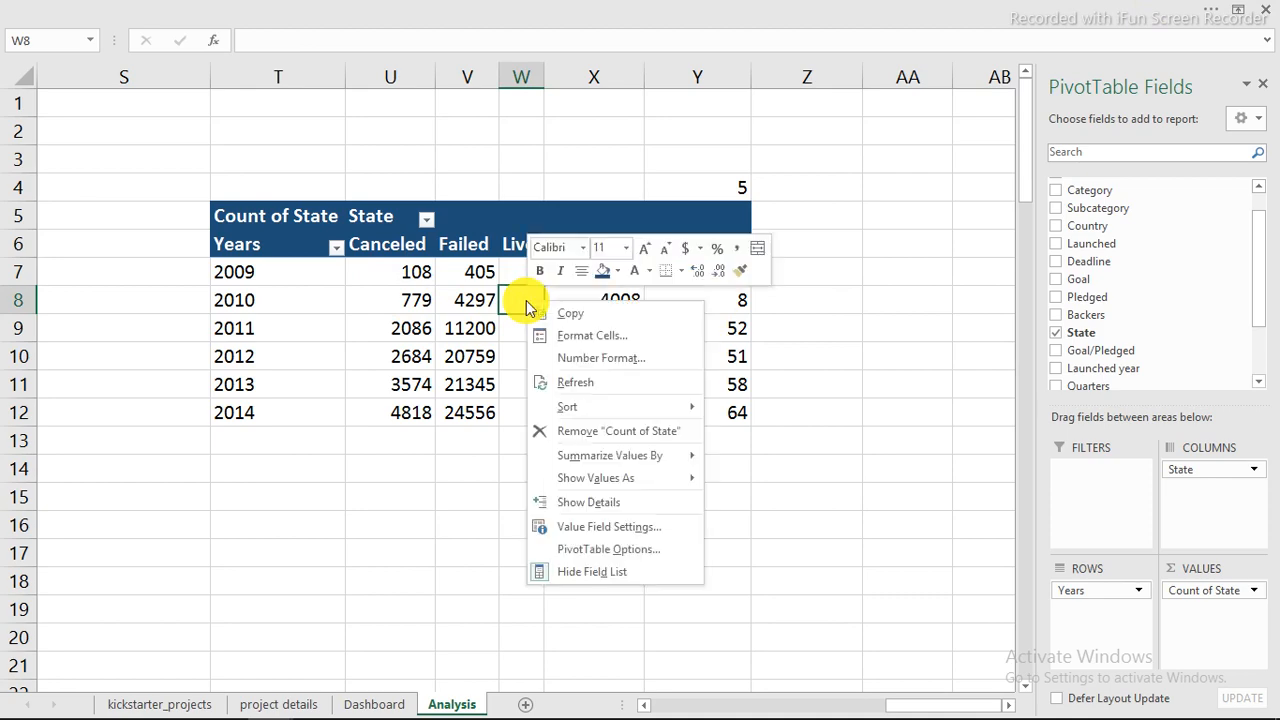
{"action": "left_click", "coordinate": [604, 549]}
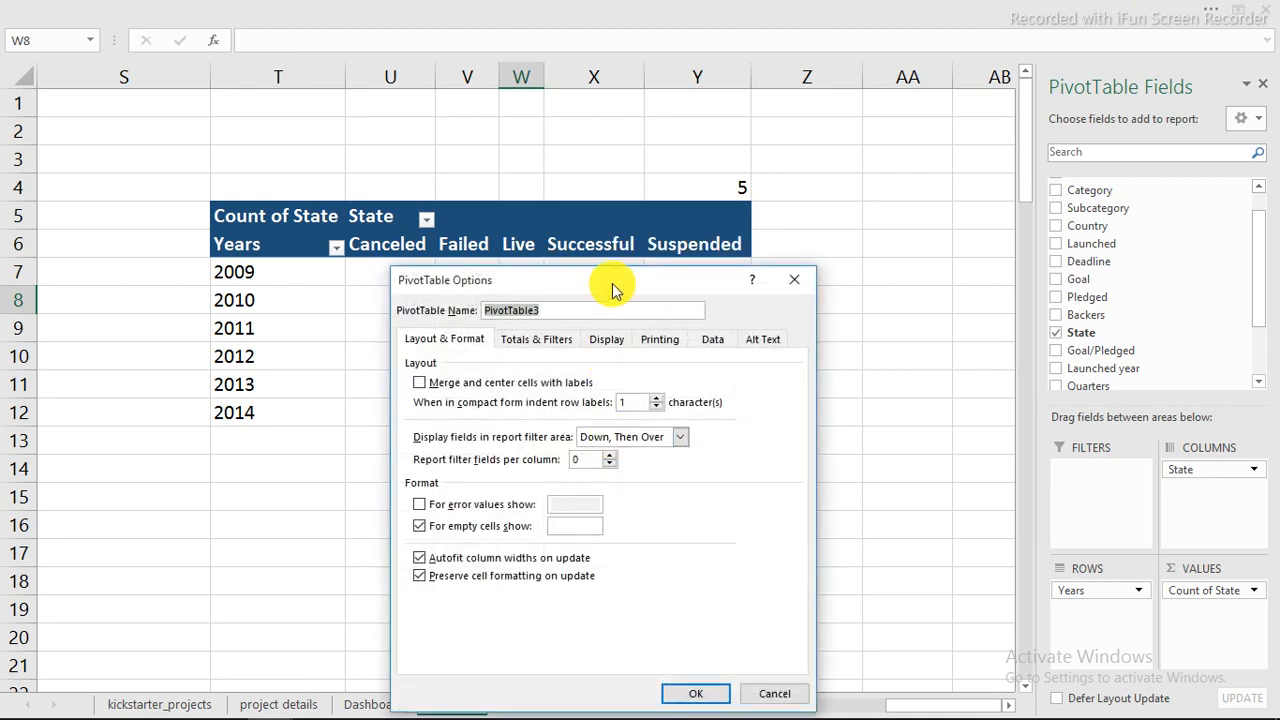
{"action": "left_click_drag", "start_coordinate": [616, 257], "coordinate": [1030, 198]}
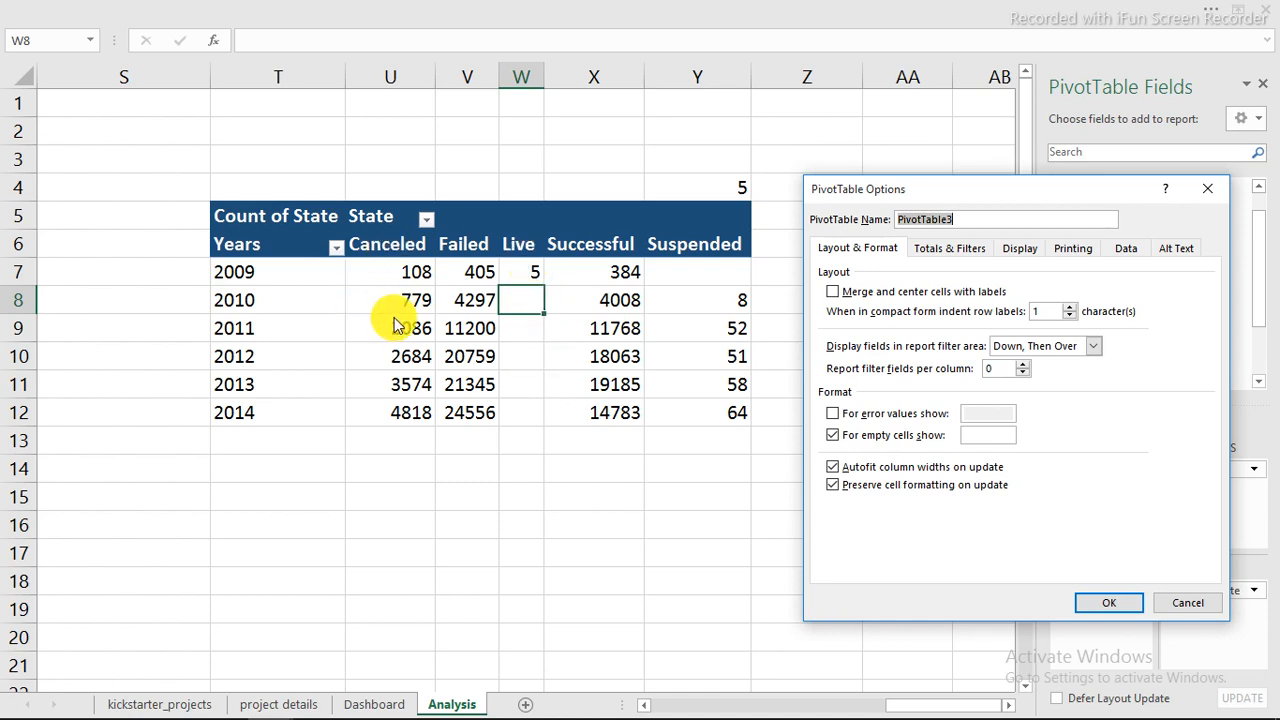
{"action": "left_click", "coordinate": [1000, 434]}
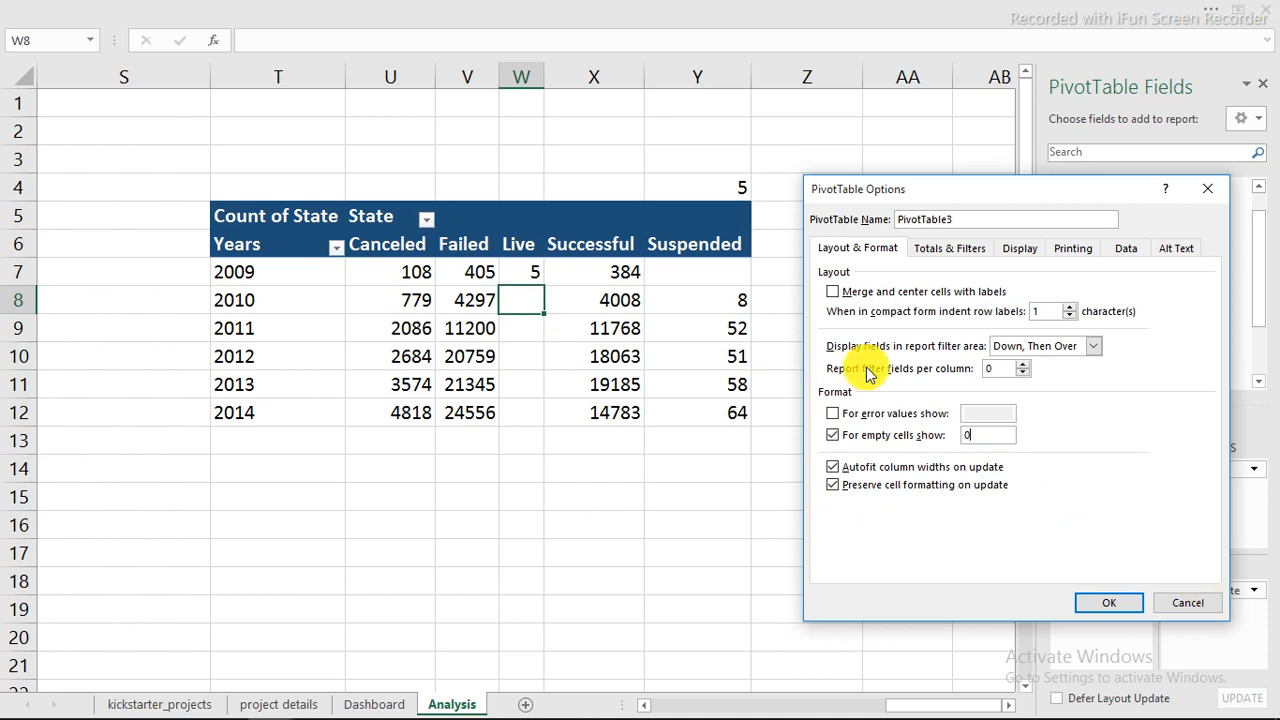
{"action": "left_click", "coordinate": [1108, 604]}
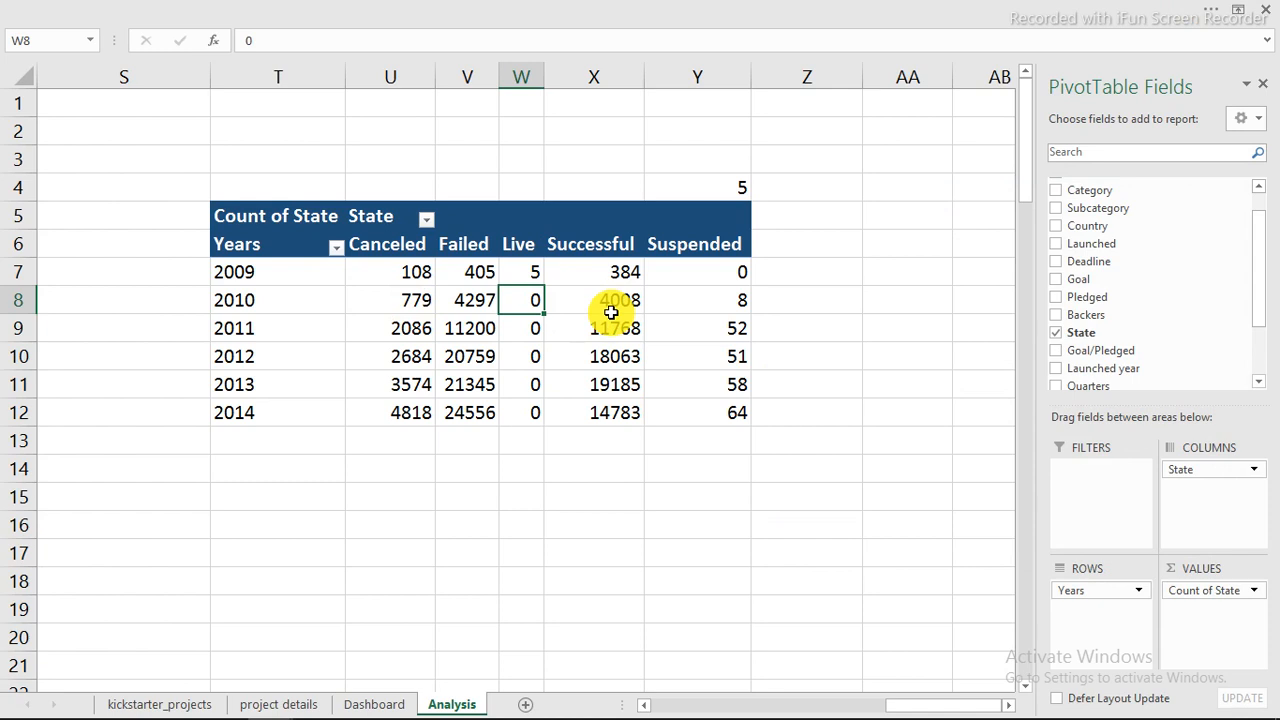
{"action": "mouse_move", "coordinate": [626, 297]}
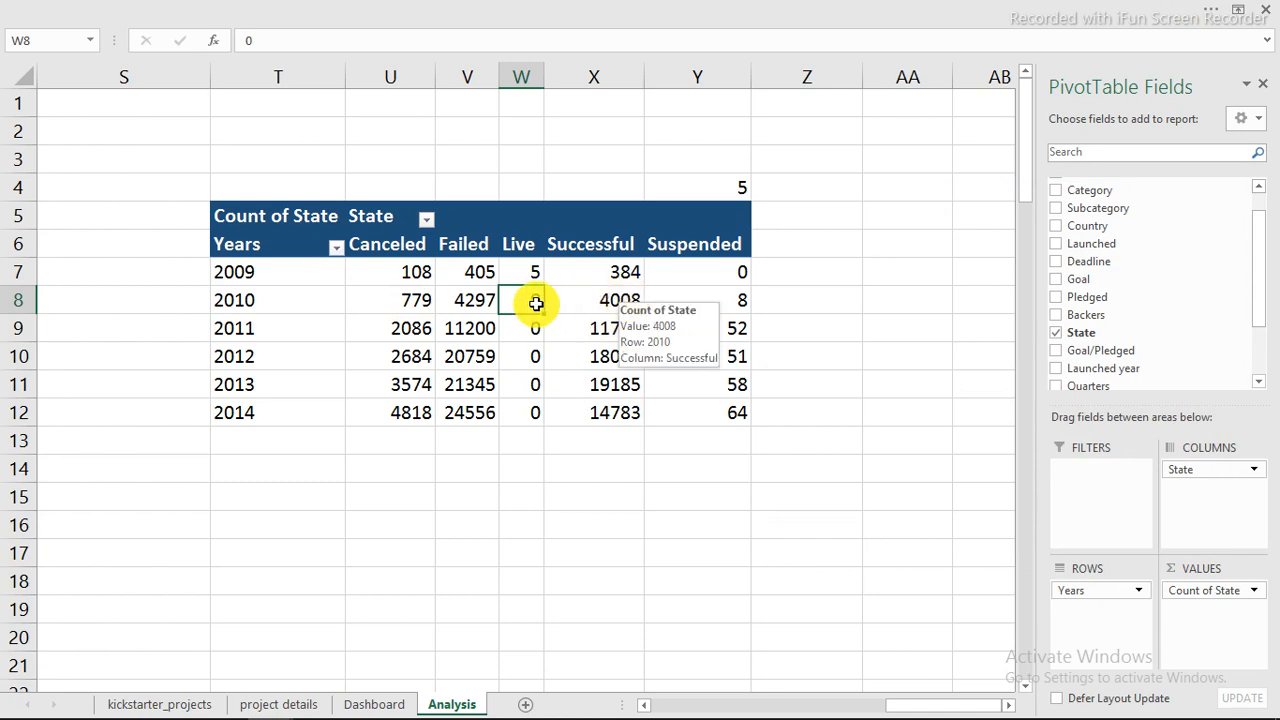
{"action": "mouse_move", "coordinate": [536, 302]}
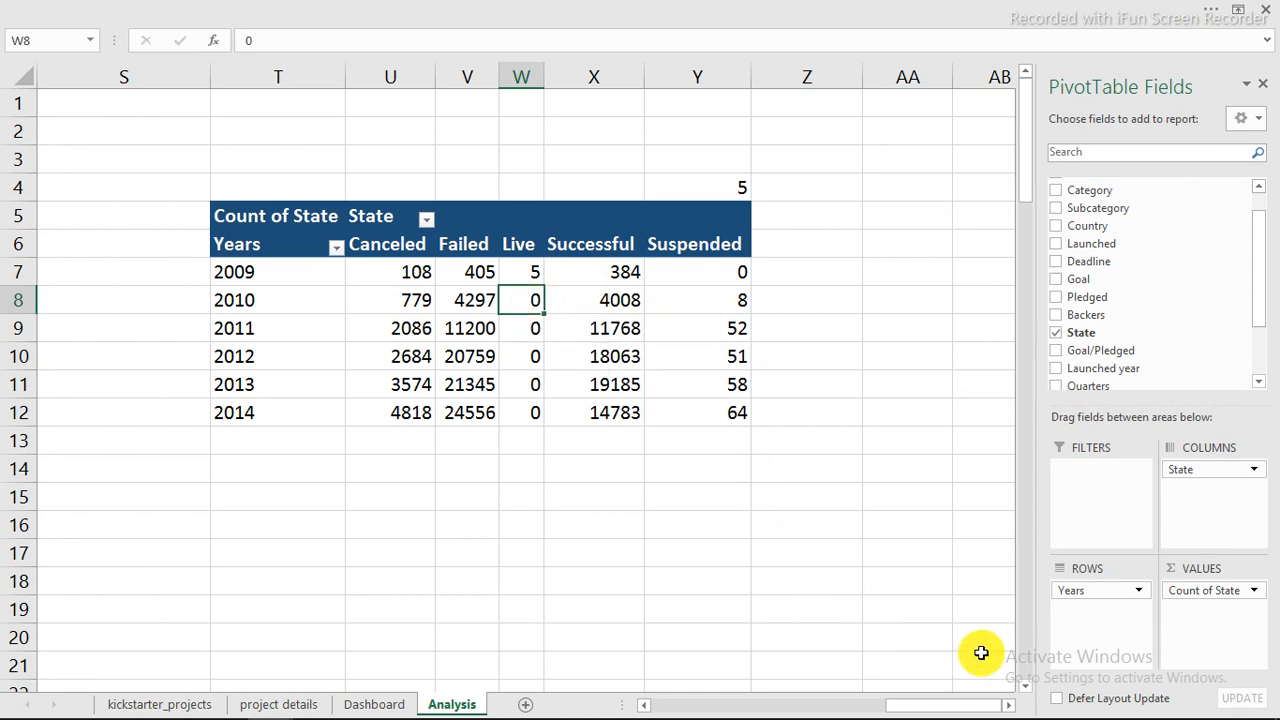
Enter the formula =T6 in cell AA5 of the Analysis sheet to reference the Years heading
{"action": "left_click", "coordinate": [1012, 705]}
{"action": "left_click", "coordinate": [1012, 705]}
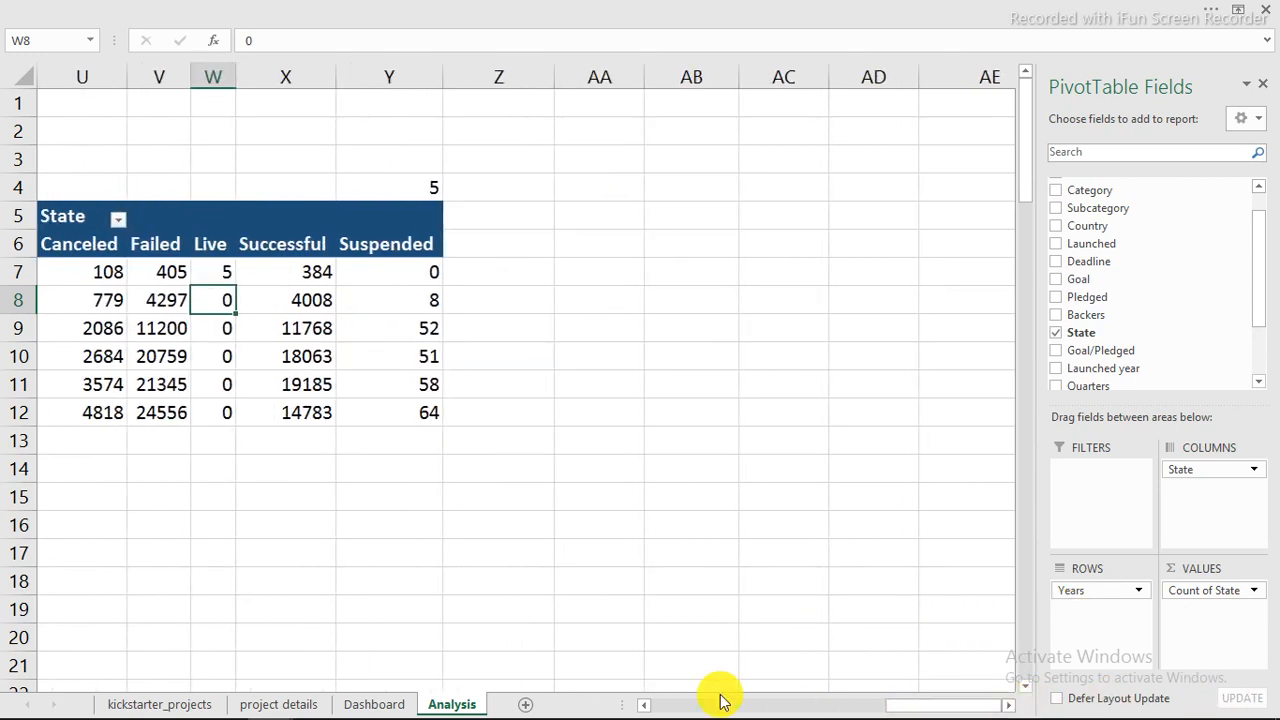
{"action": "left_click", "coordinate": [645, 710]}
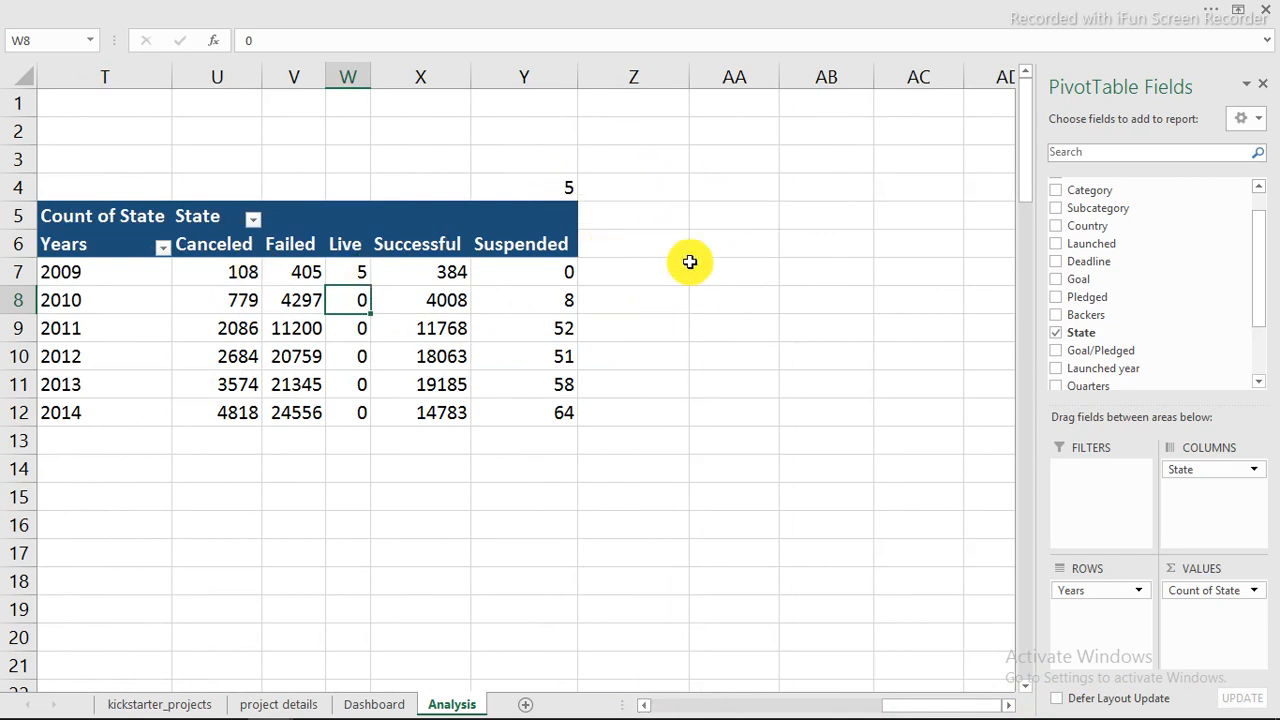
{"action": "left_click", "coordinate": [726, 216]}
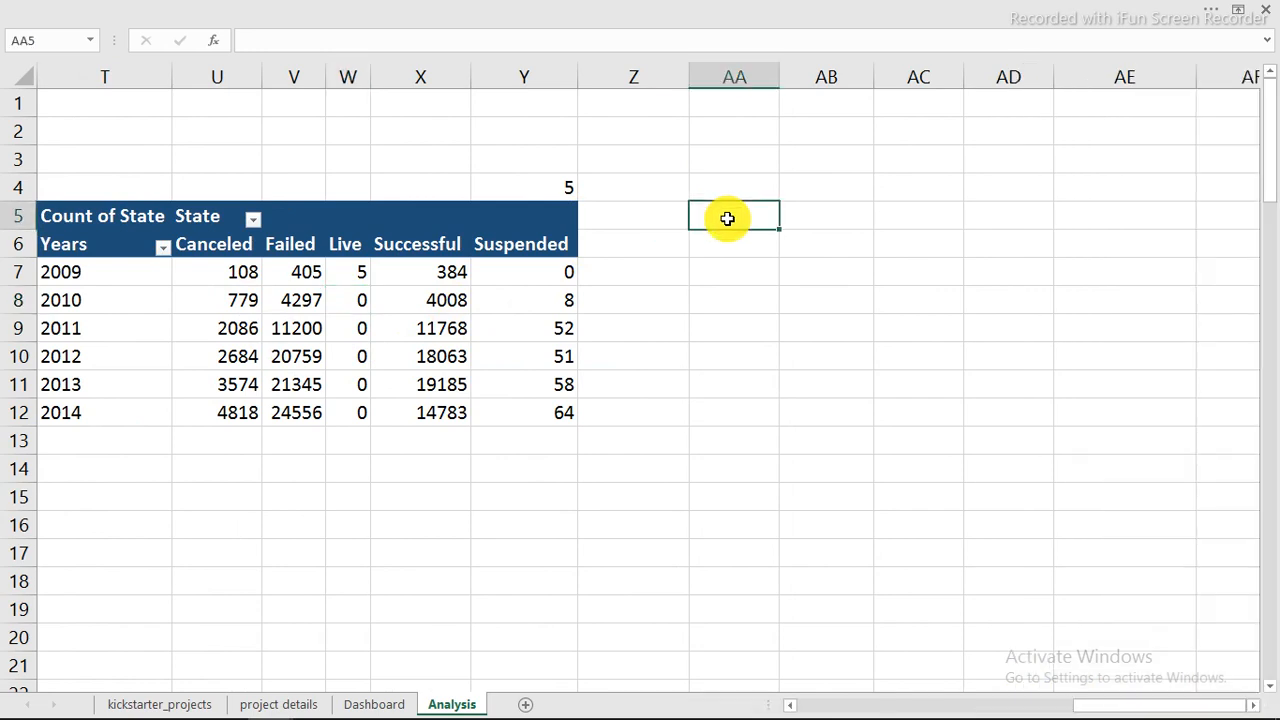
{"action": "type", "text": "="}
{"action": "left_click", "coordinate": [70, 244]}
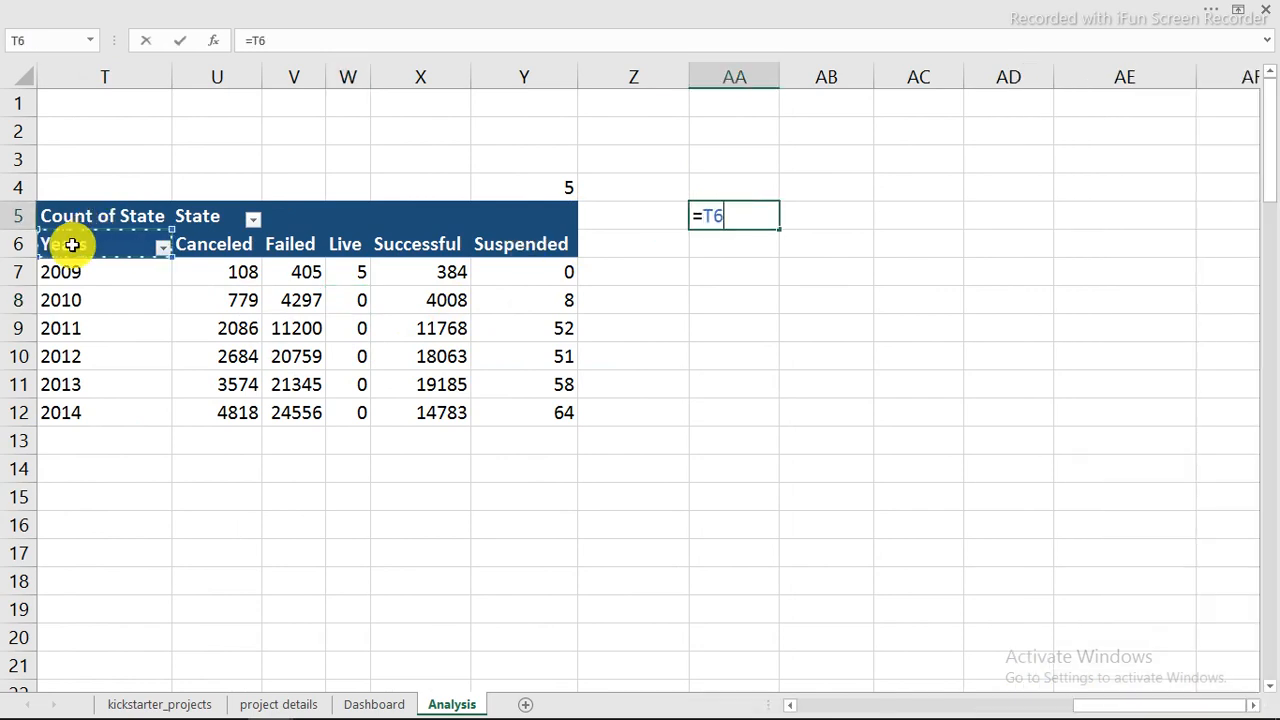
{"action": "key", "text": "Return"}
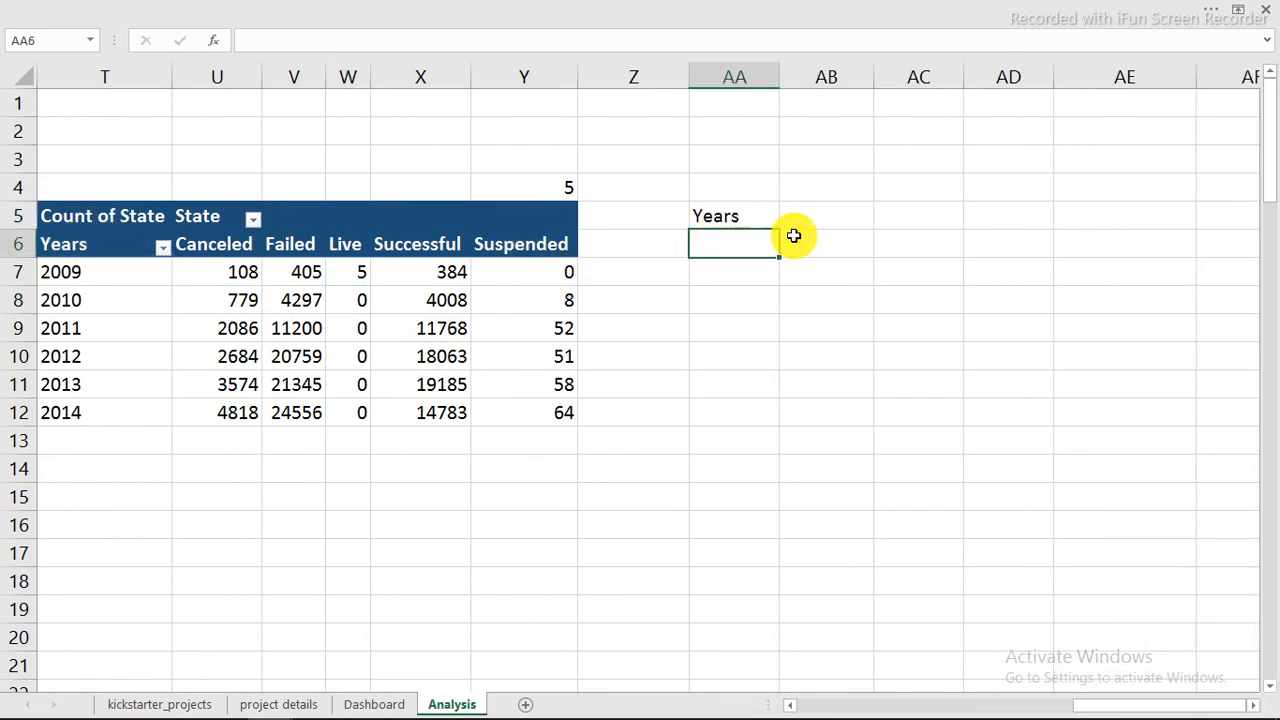
Fill the AA5 formula down column AA to bring in the years 2009 to 2014, and clear the surplus cell AA12
{"action": "key", "text": "Up"}
{"action": "left_click_drag", "start_coordinate": [777, 229], "coordinate": [766, 421]}
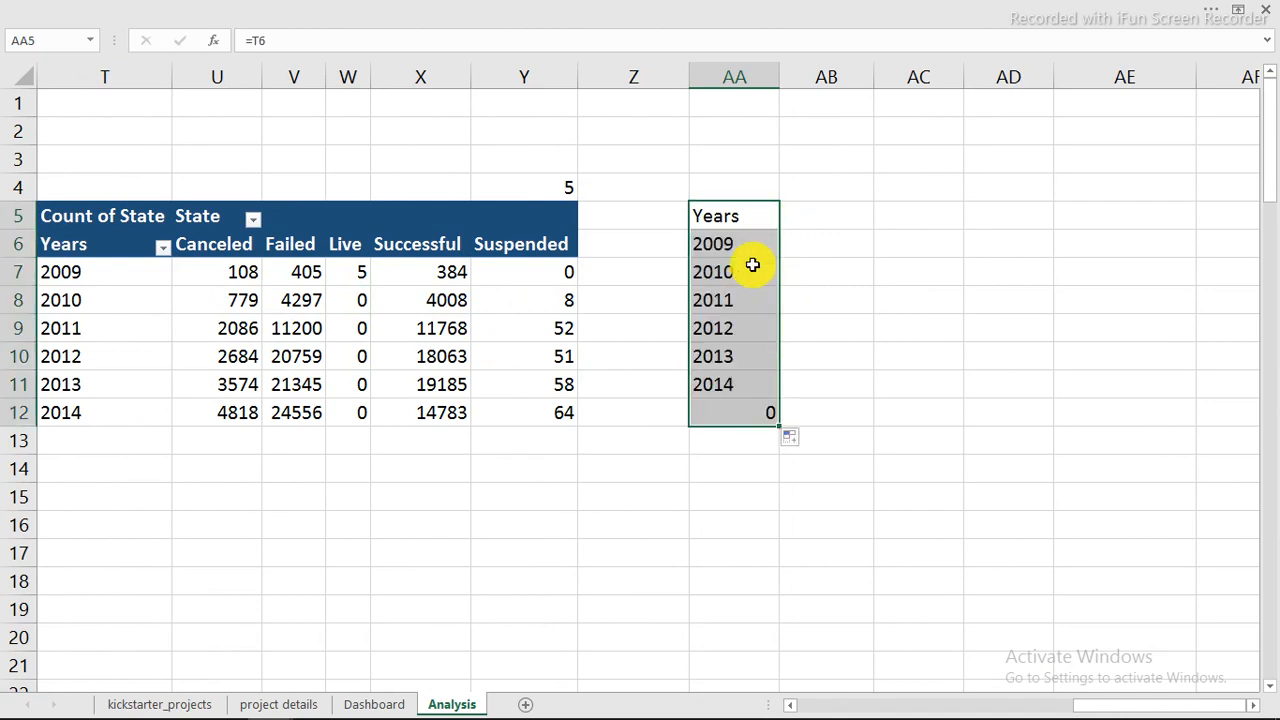
{"action": "left_click", "coordinate": [747, 415]}
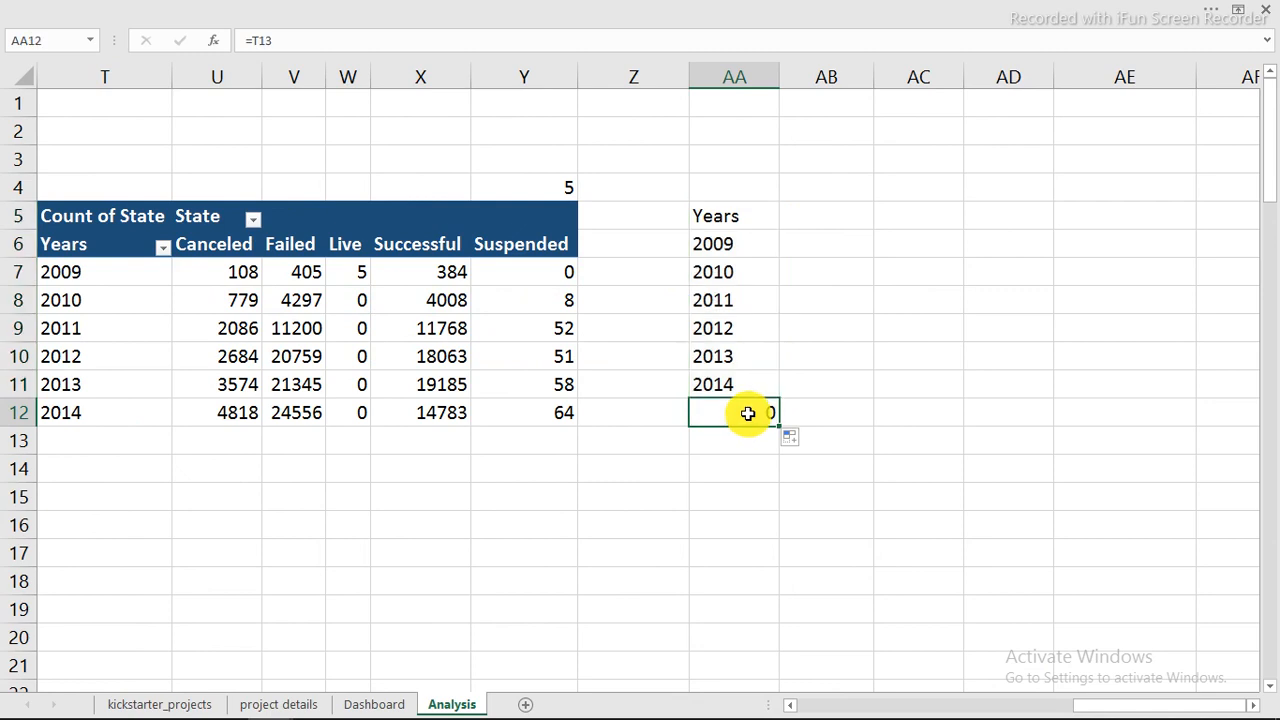
{"action": "key", "text": "Delete"}
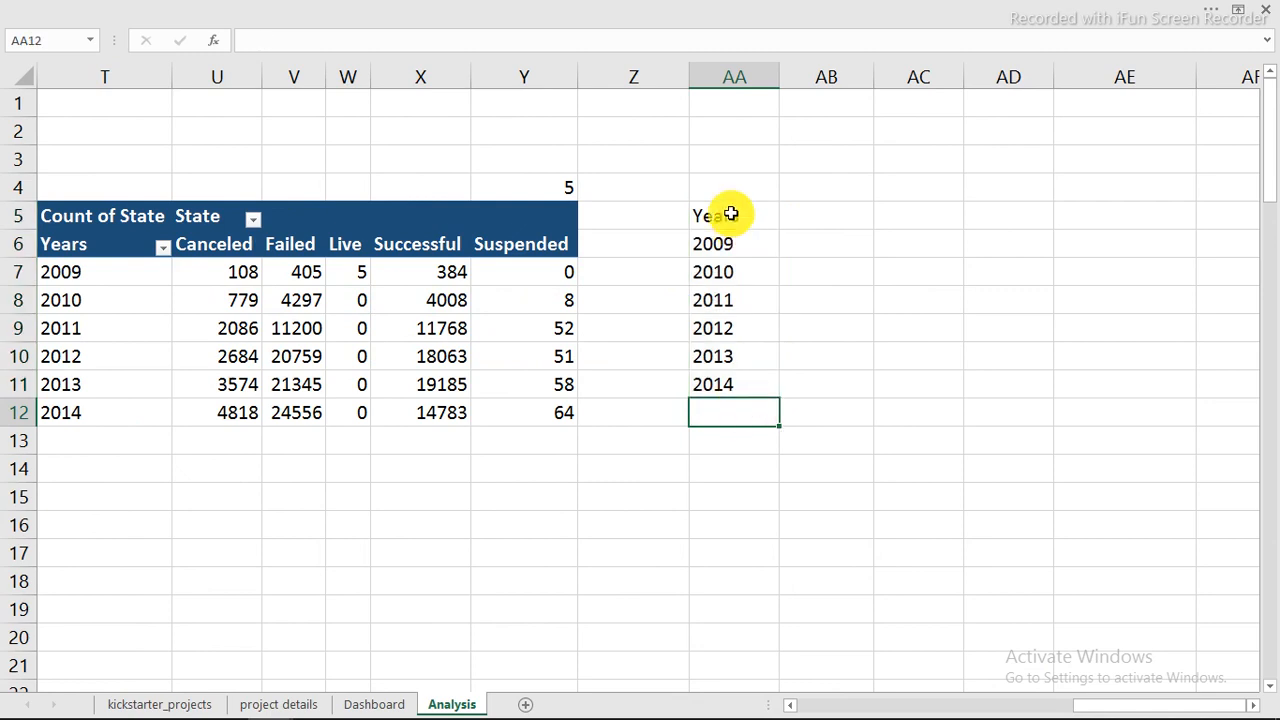
Move the years list in column AA down one row so it occupies AA6:AA12
{"action": "left_click_drag", "start_coordinate": [731, 216], "coordinate": [737, 417]}
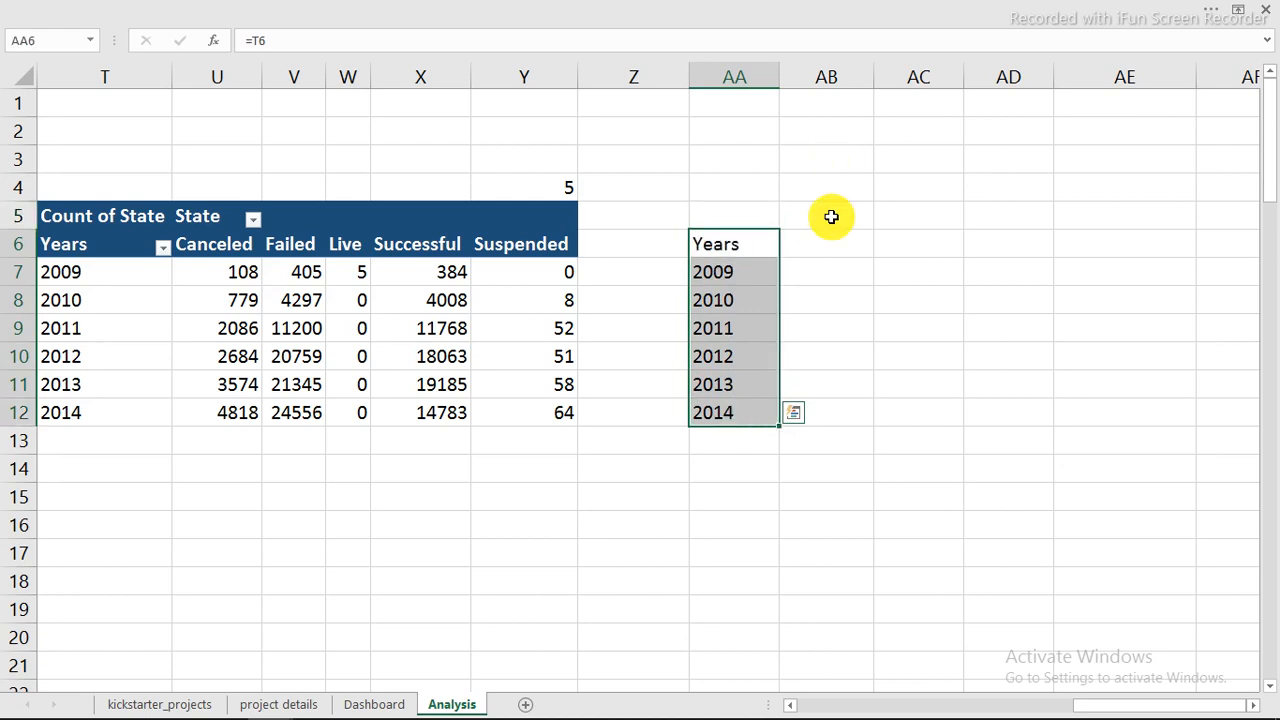
Enter =INDEX(U6:Y6,Y4) in AB6 to return the selected state's name, and autofit column AB
{"action": "left_click", "coordinate": [817, 245]}
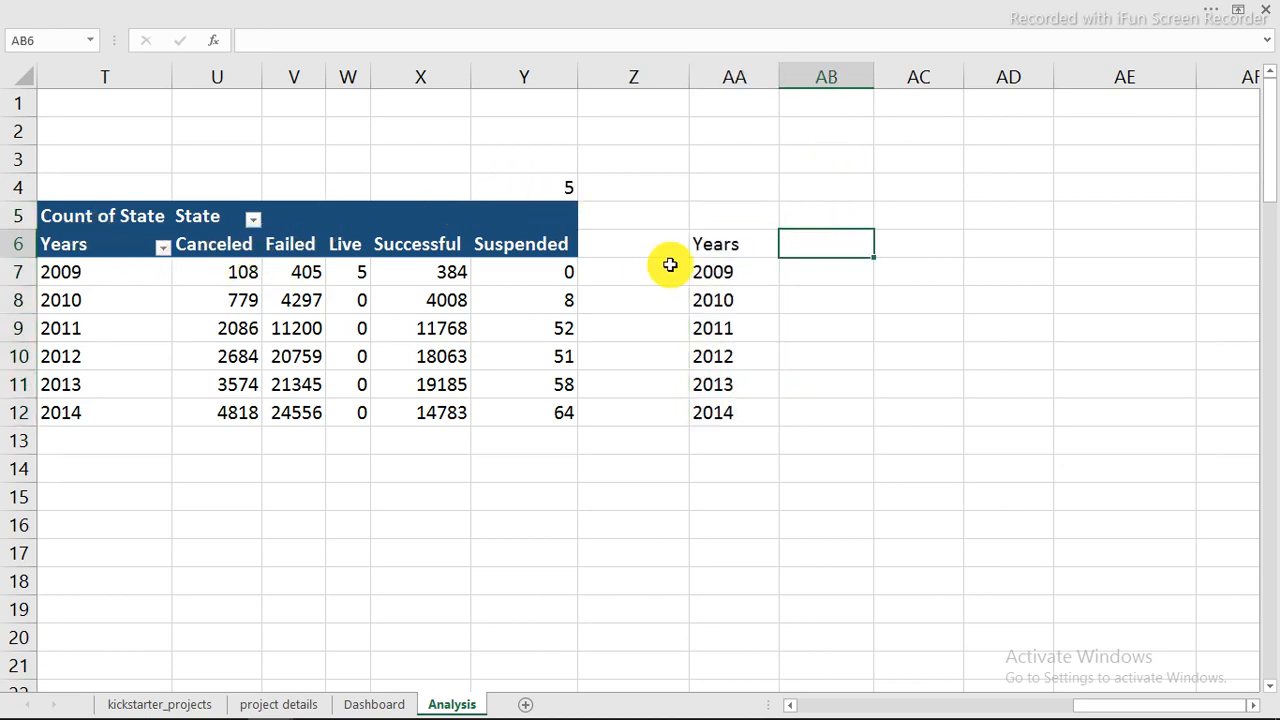
{"action": "type", "text": "="}
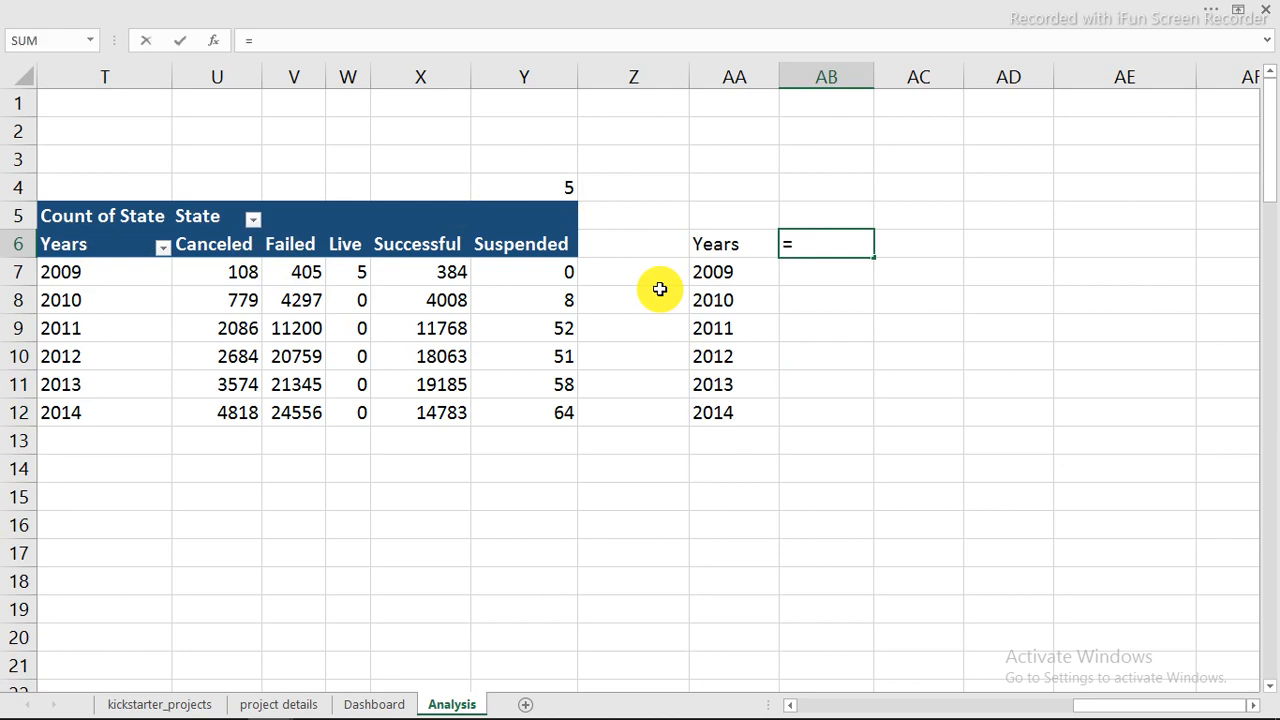
{"action": "type", "text": "ind"}
{"action": "key", "text": "Tab"}
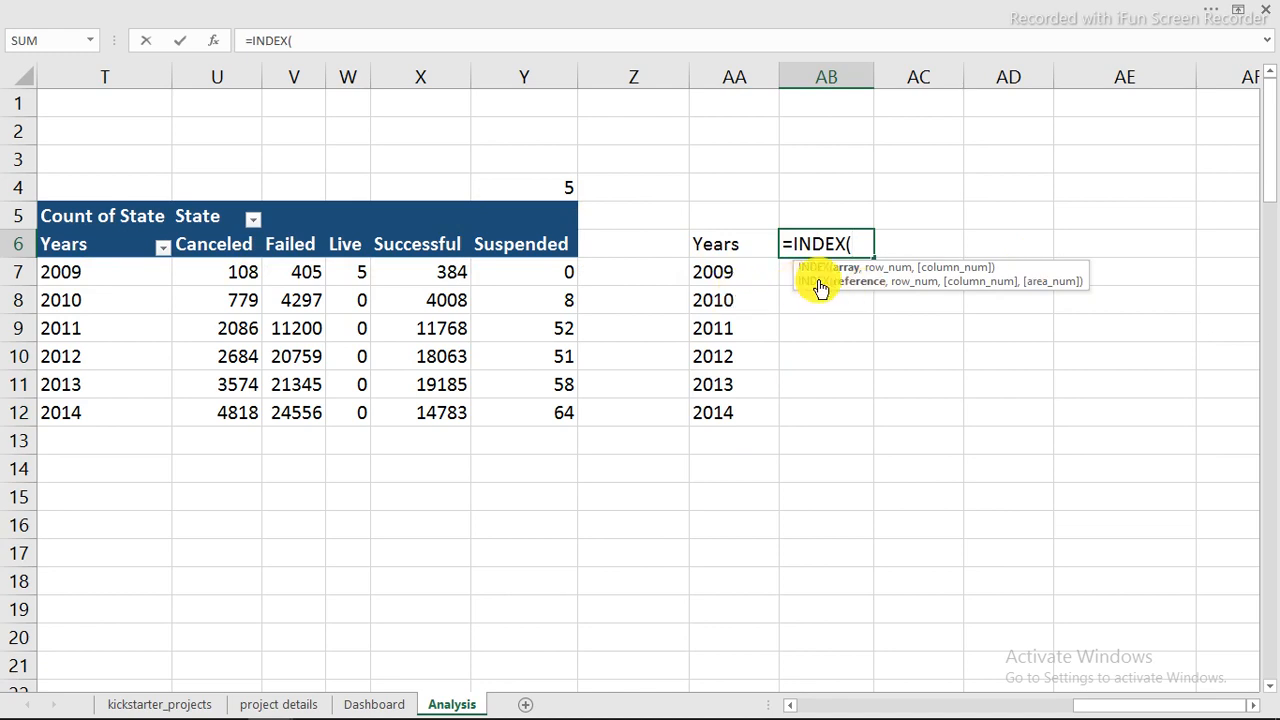
{"action": "left_click_drag", "start_coordinate": [212, 250], "coordinate": [523, 249]}
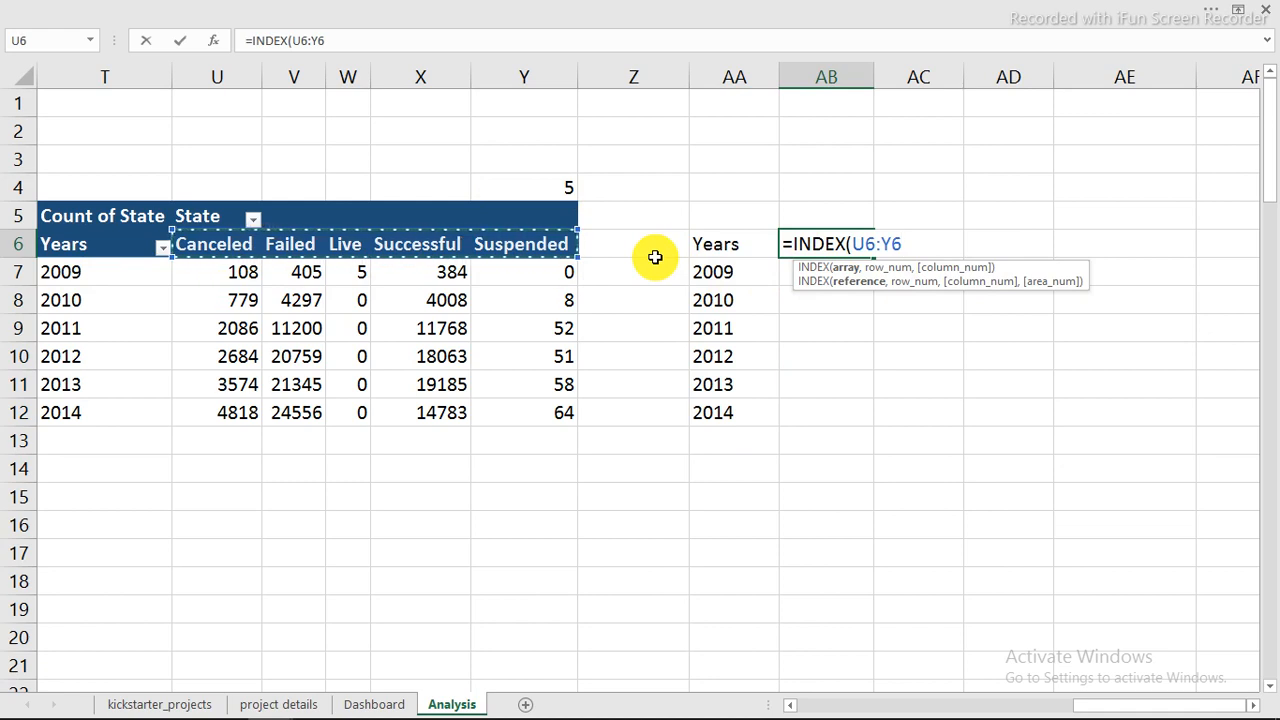
{"action": "type", "text": ","}
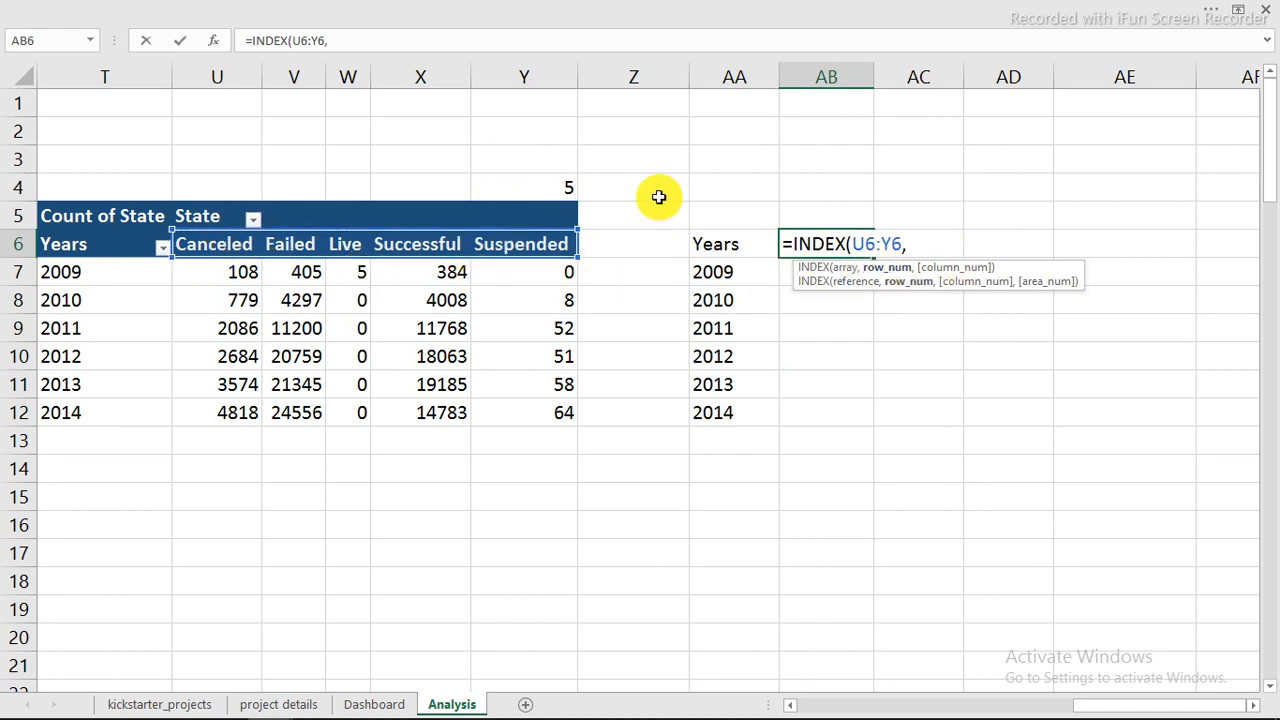
{"action": "left_click", "coordinate": [566, 191]}
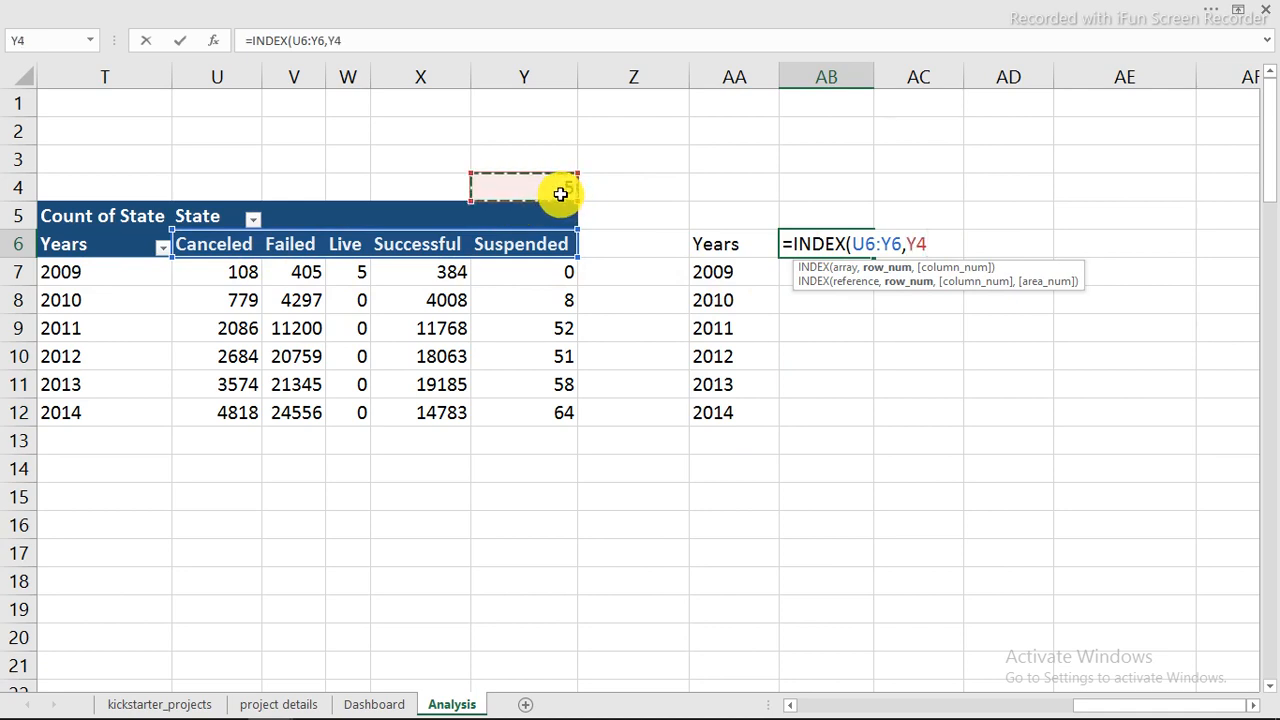
{"action": "type", "text": ")"}
{"action": "key", "text": "Return"}
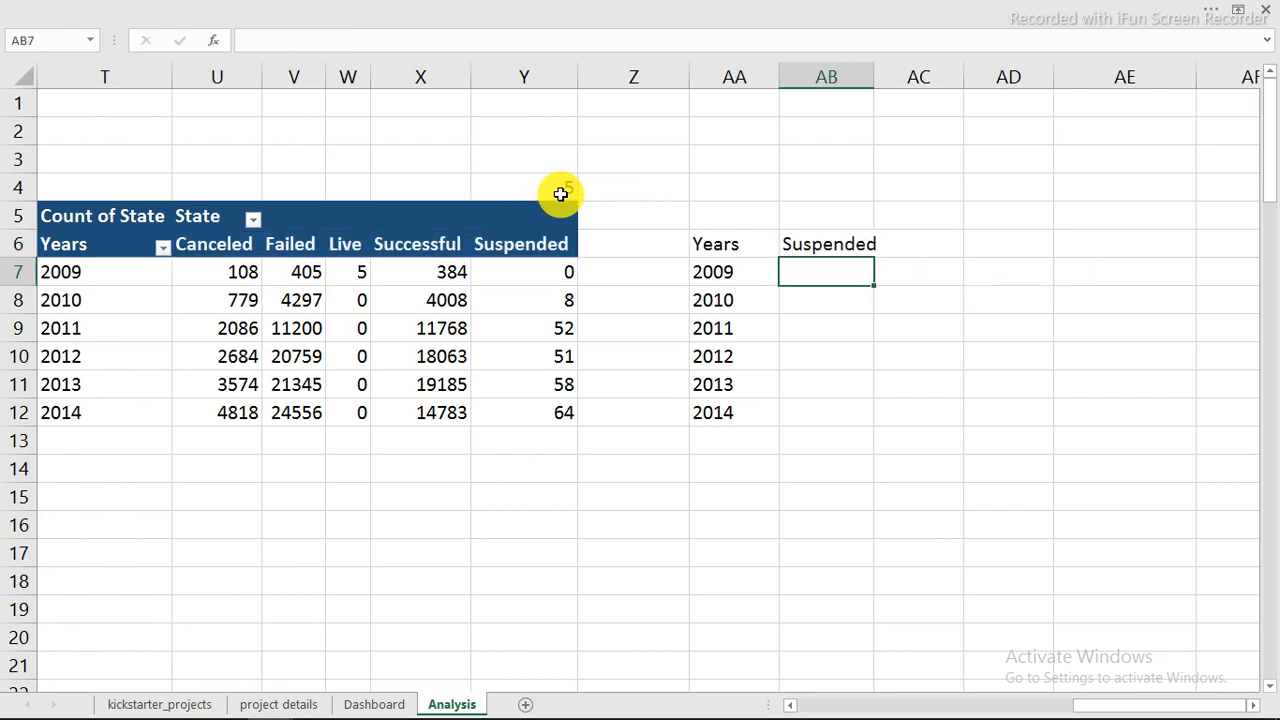
{"action": "left_click_drag", "start_coordinate": [874, 76], "coordinate": [874, 76]}
{"action": "double_click", "coordinate": [874, 76]}
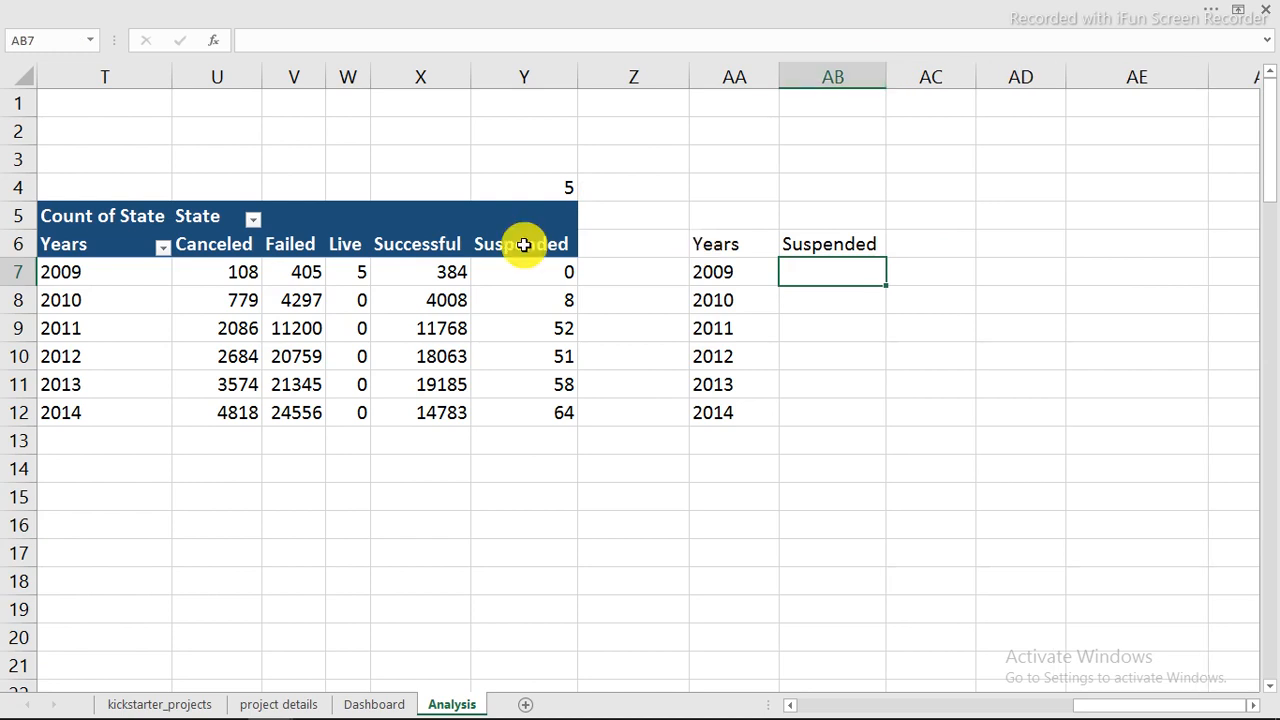
Test the AB6 header by setting Y4 to 1 and by selecting Failed on the Dashboard, checking AB6 on the Analysis sheet
{"action": "left_click", "coordinate": [541, 191]}
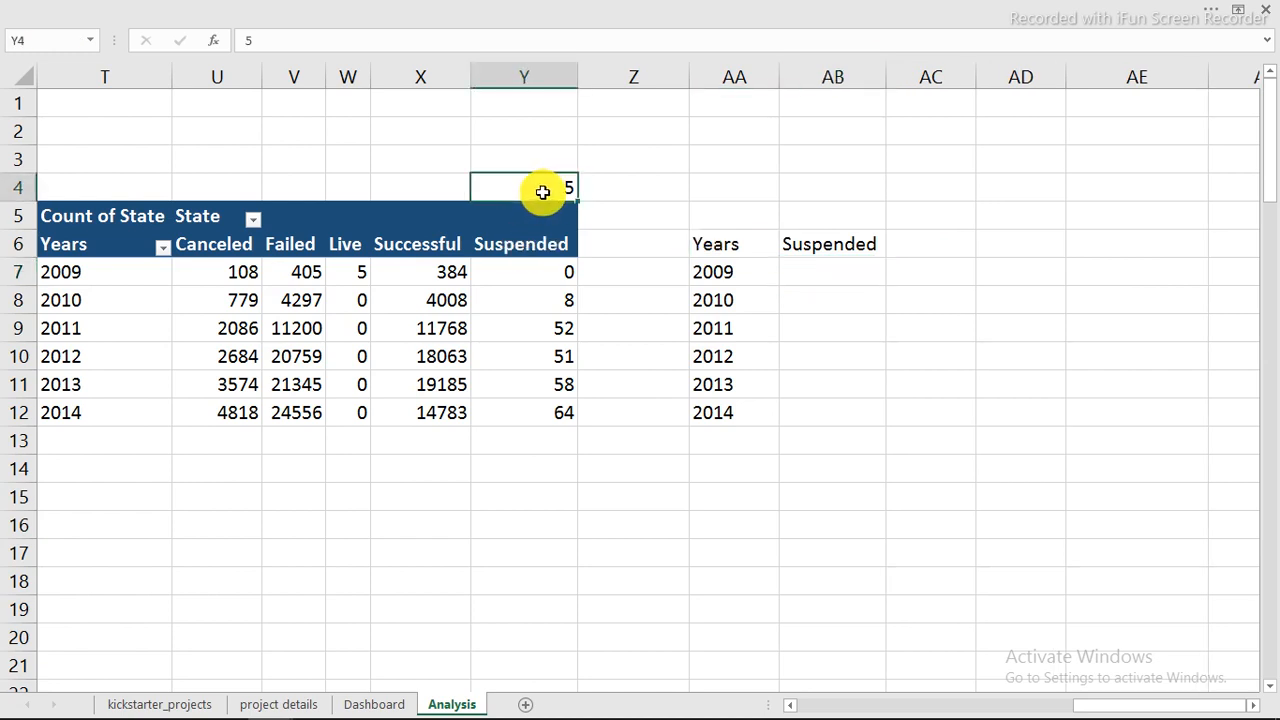
{"action": "type", "text": "1"}
{"action": "left_click", "coordinate": [879, 386]}
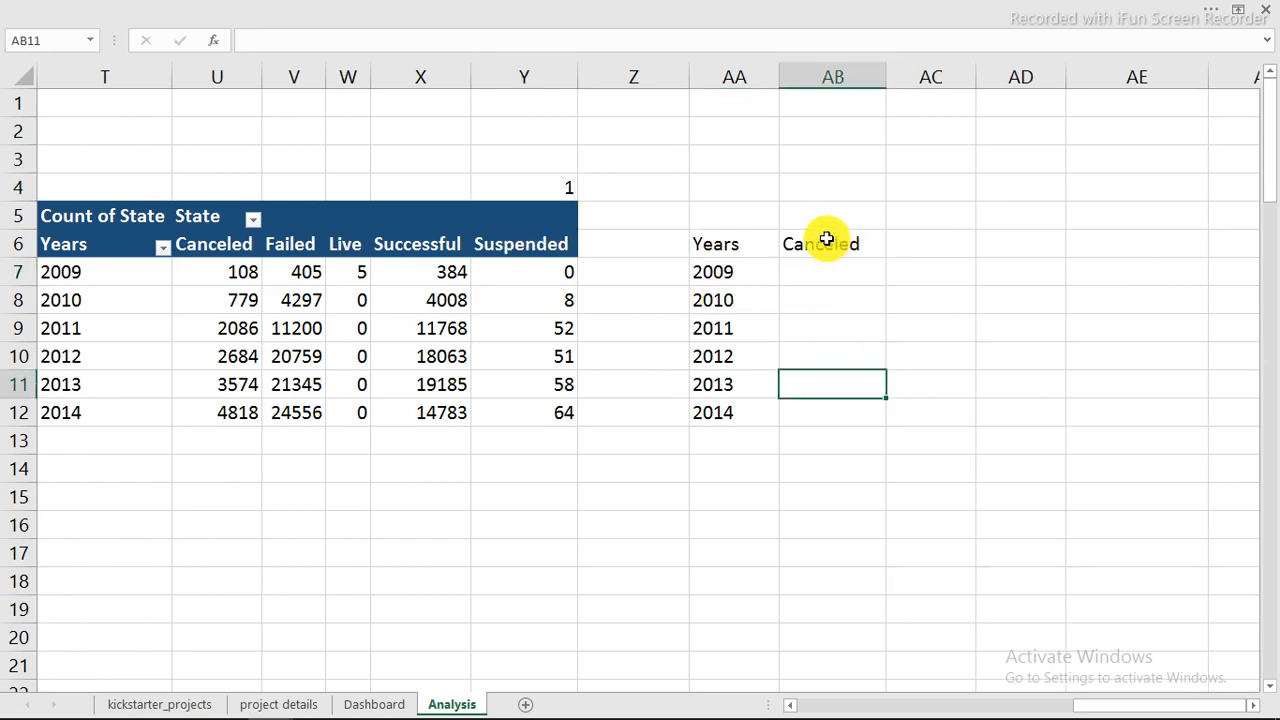
{"action": "left_click", "coordinate": [374, 704]}
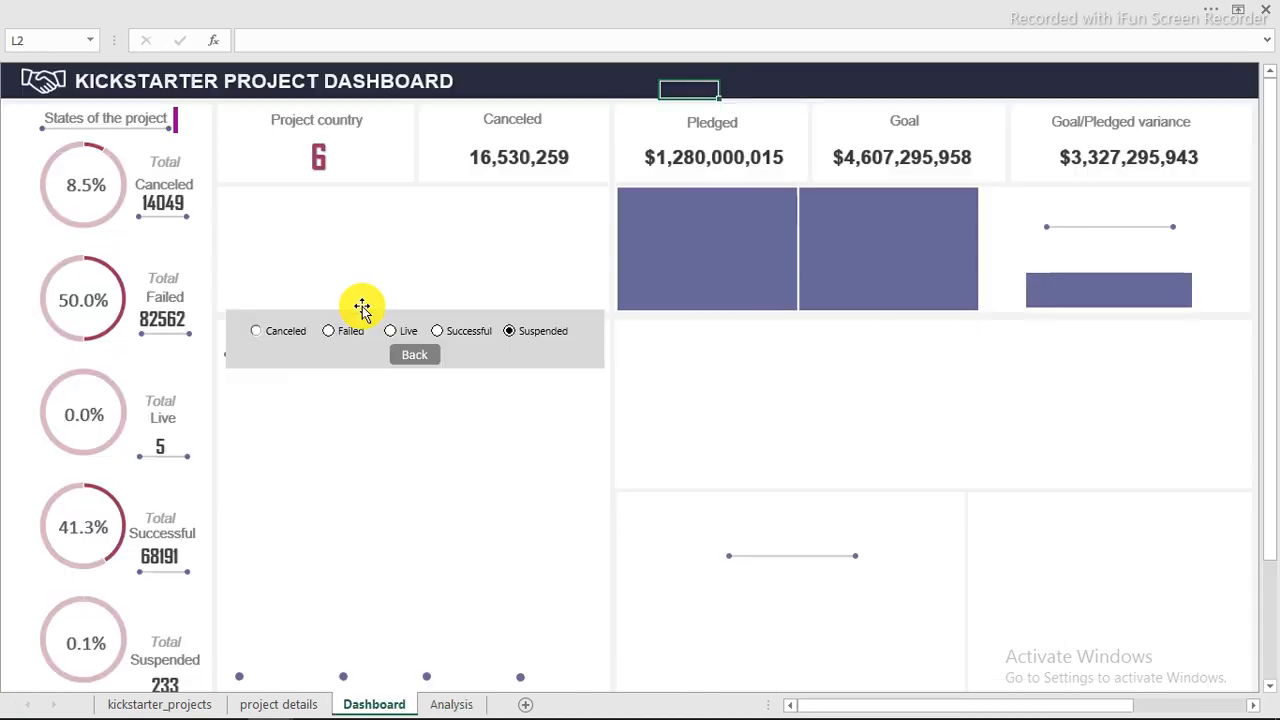
{"action": "left_click", "coordinate": [322, 333]}
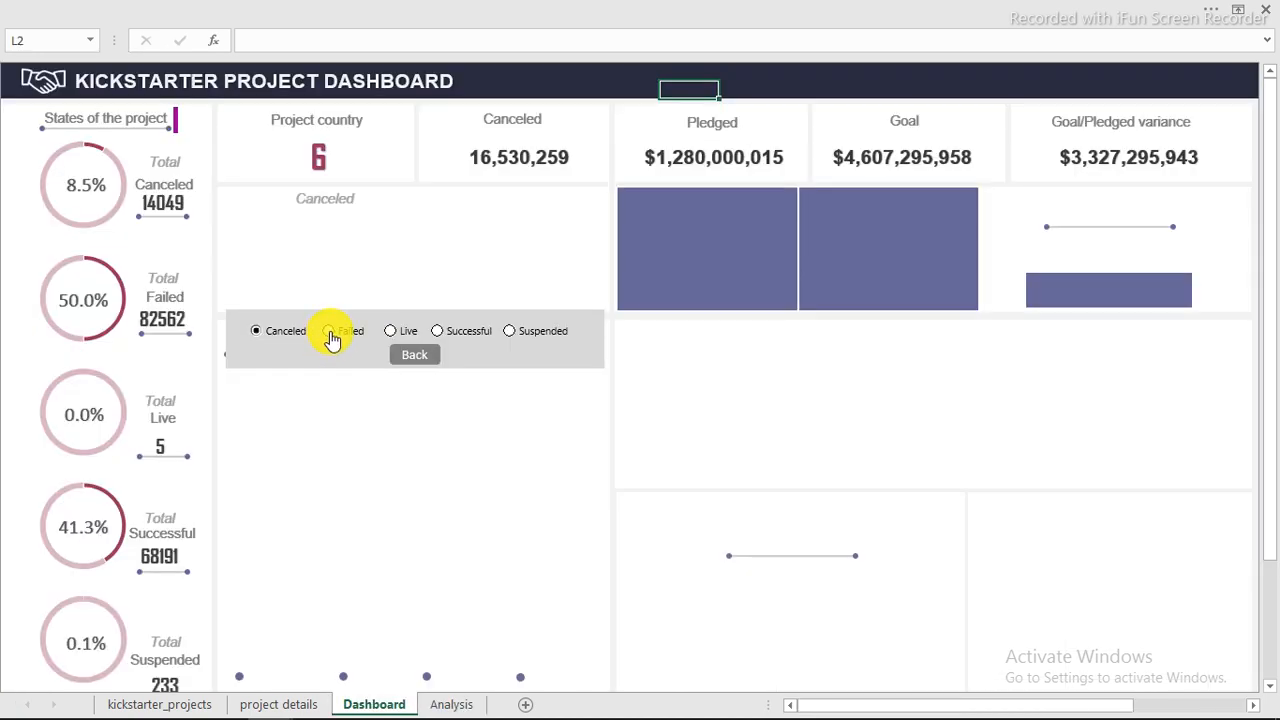
{"action": "left_click", "coordinate": [330, 334]}
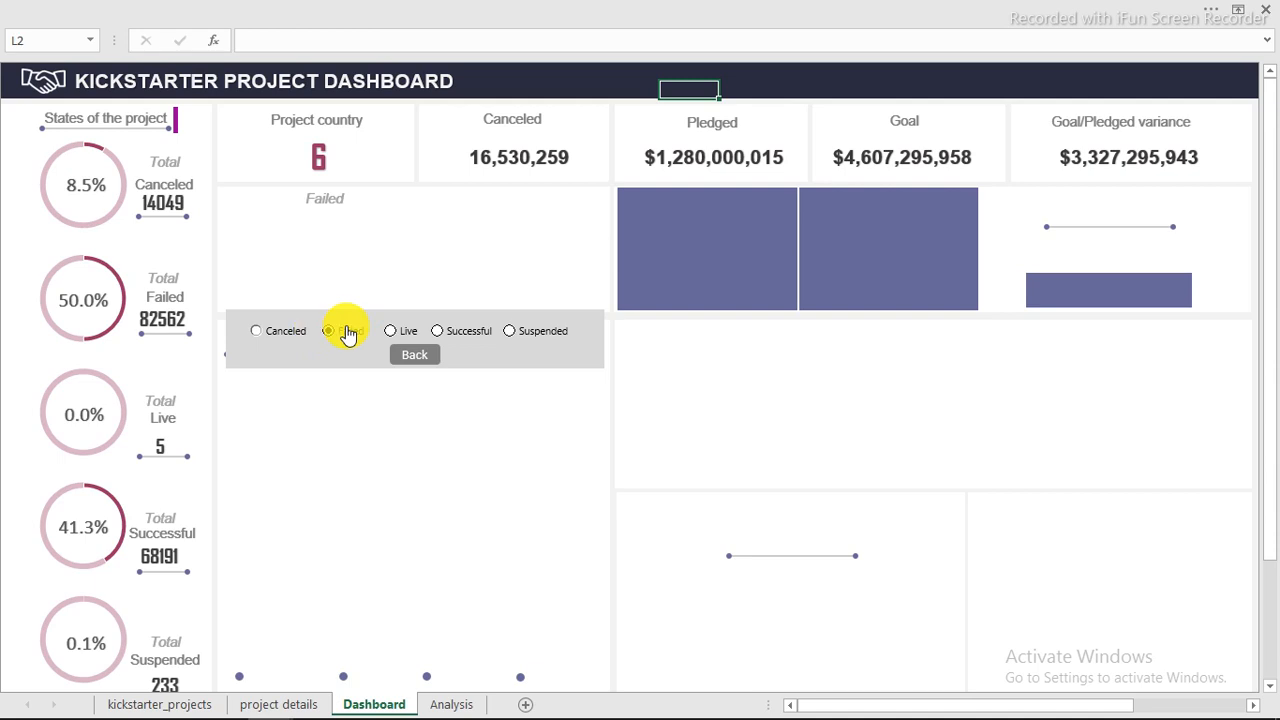
{"action": "left_click", "coordinate": [450, 704]}
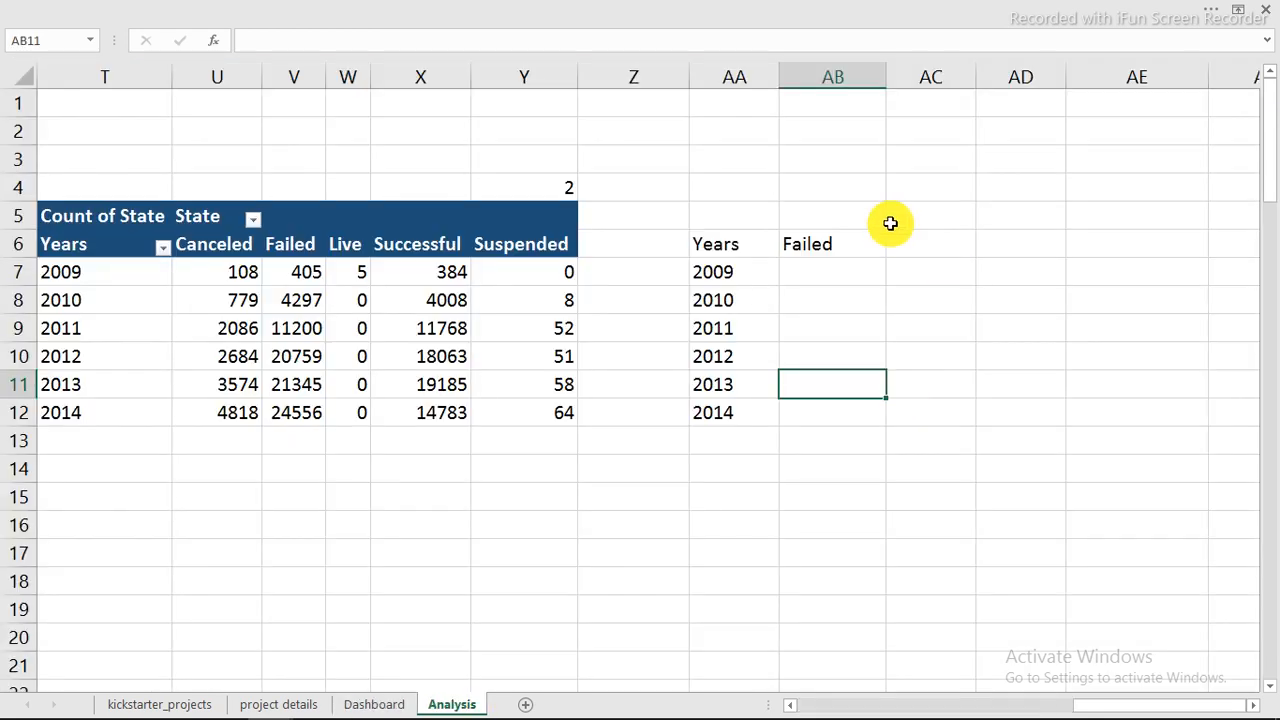
Enter =OFFSET(T7,0,$Y$4) in AB7 to return the 2009 count for the selected state
{"action": "left_click", "coordinate": [818, 264]}
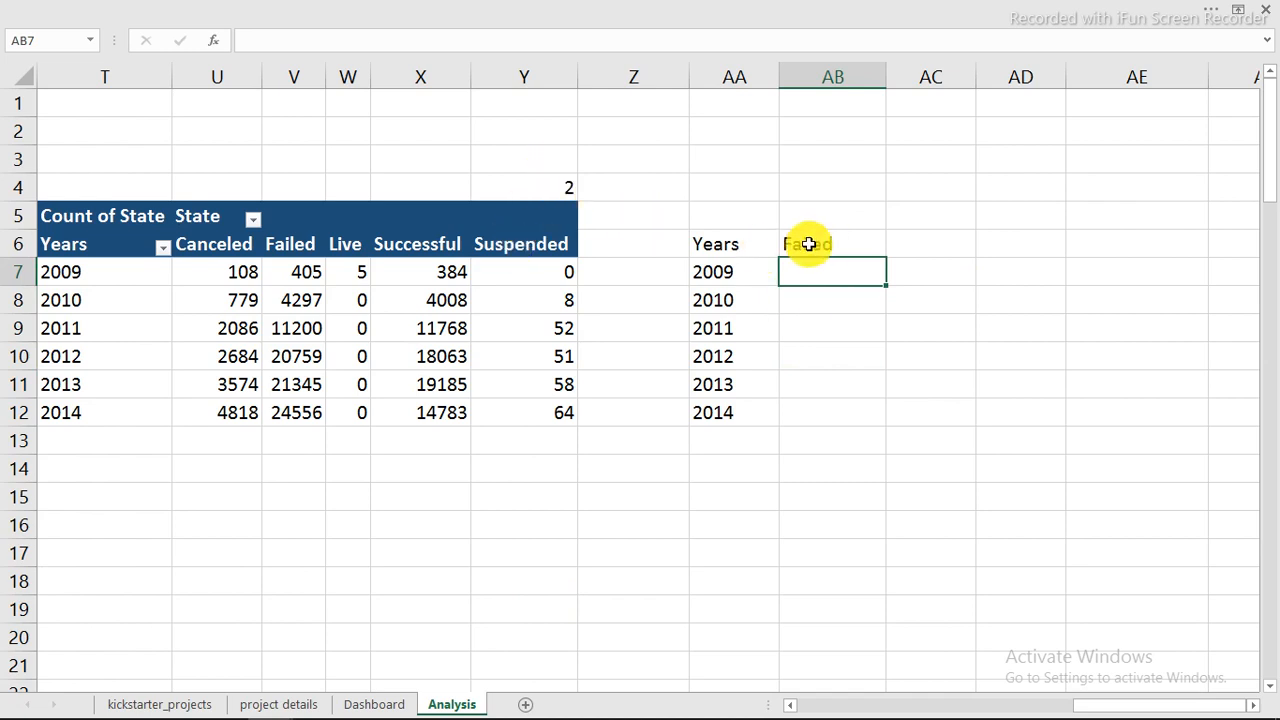
{"action": "type", "text": "="}
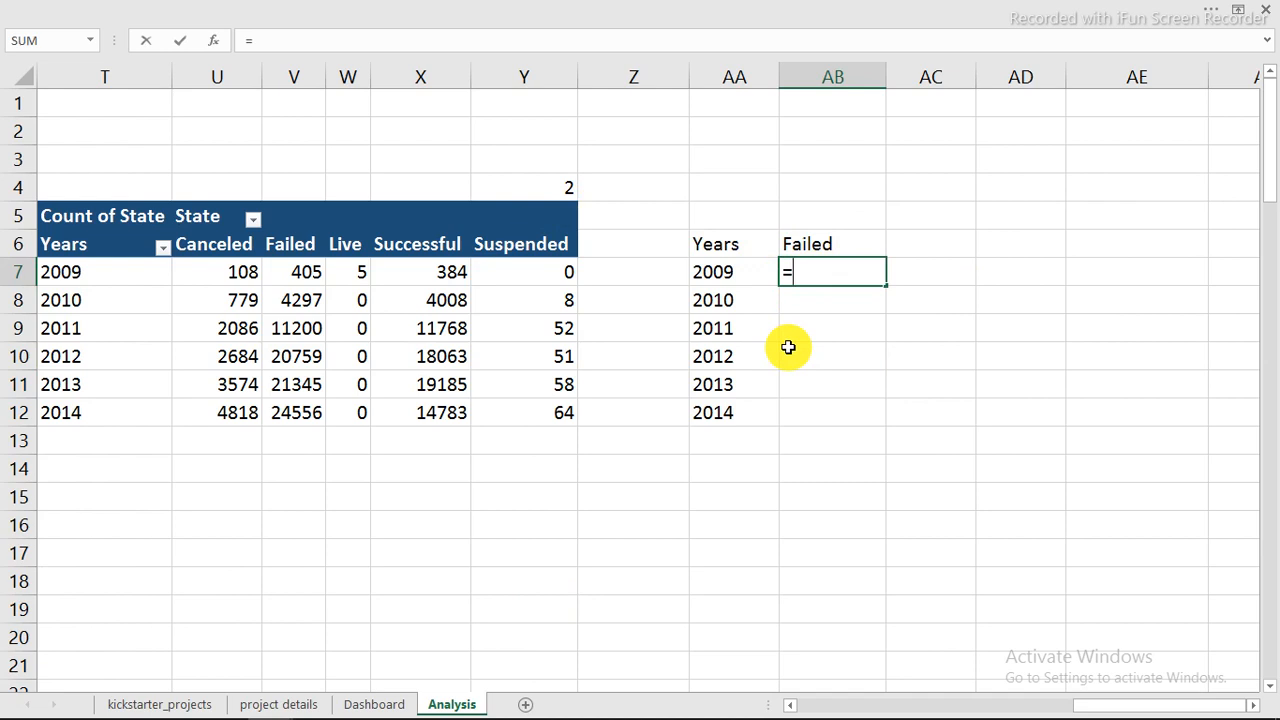
{"action": "type", "text": "off"}
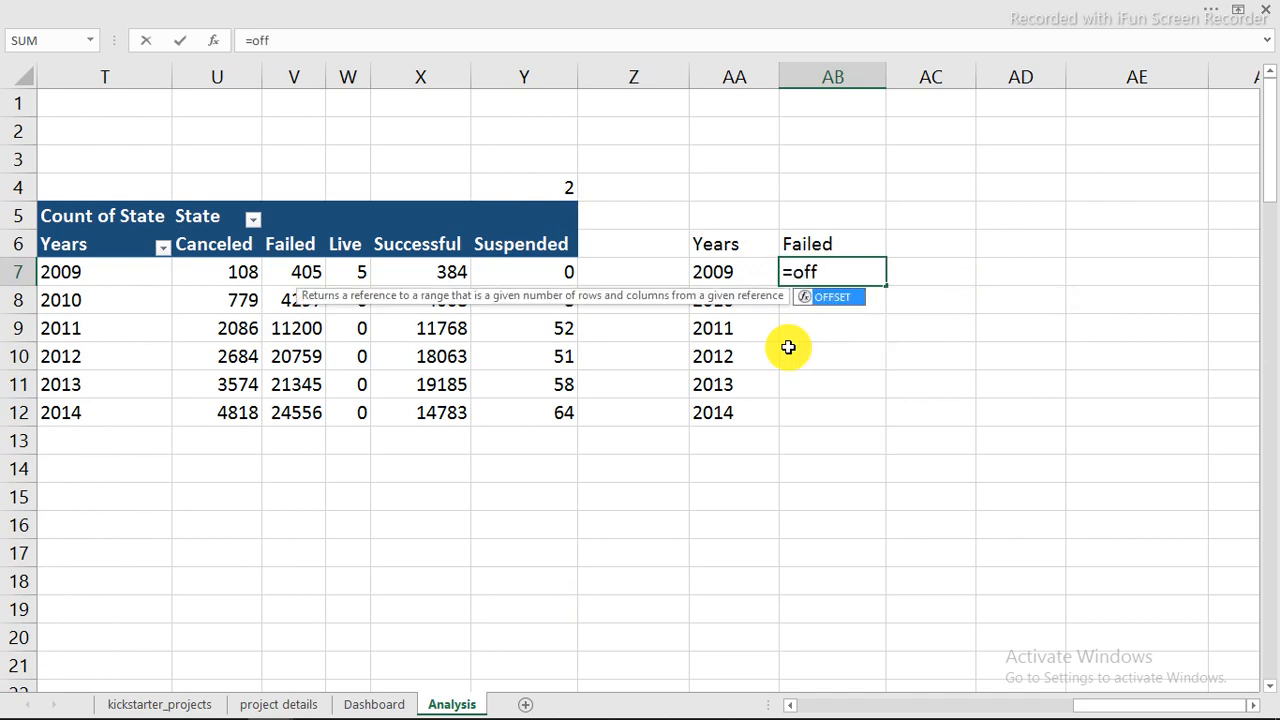
{"action": "key", "text": "Tab"}
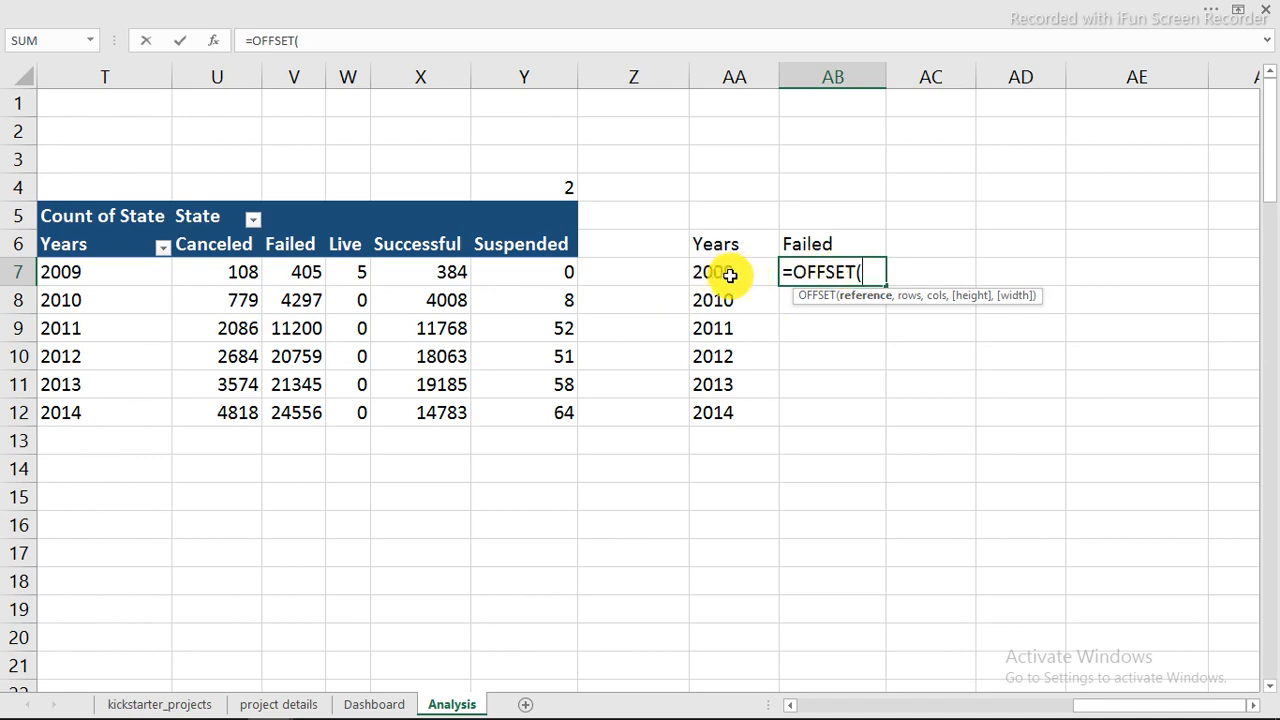
{"action": "left_click", "coordinate": [86, 274]}
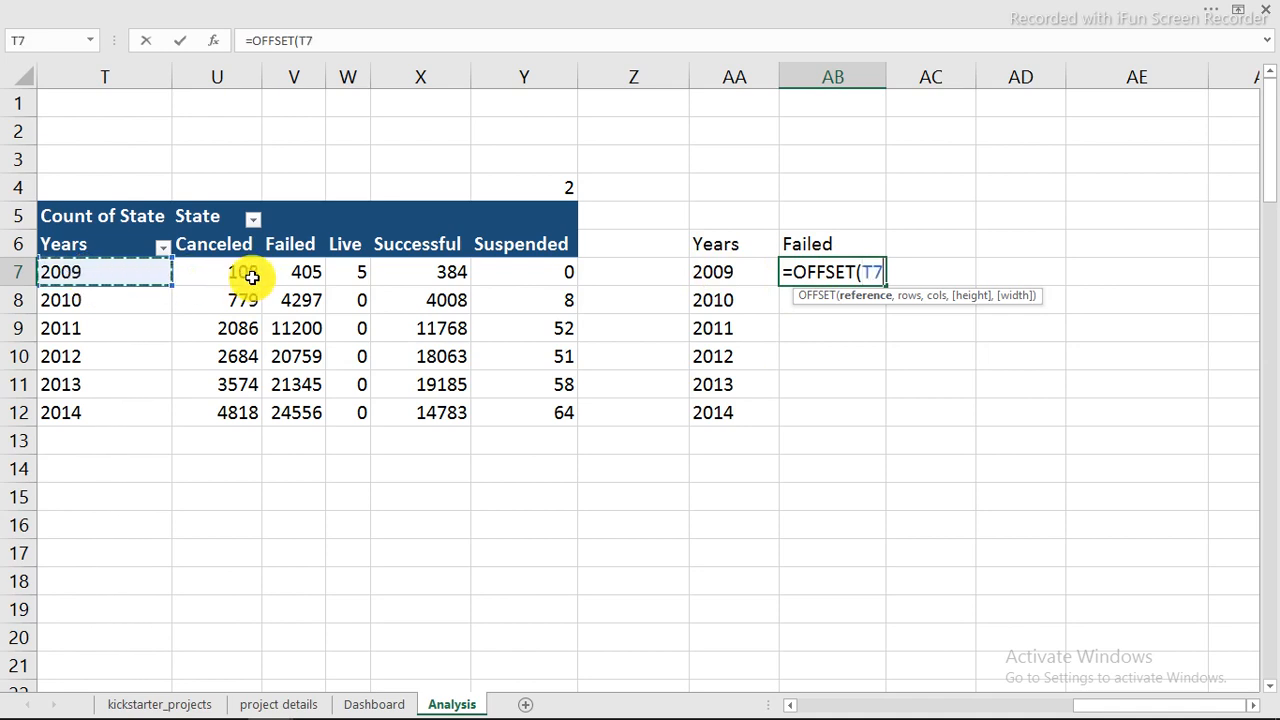
{"action": "type", "text": ","}
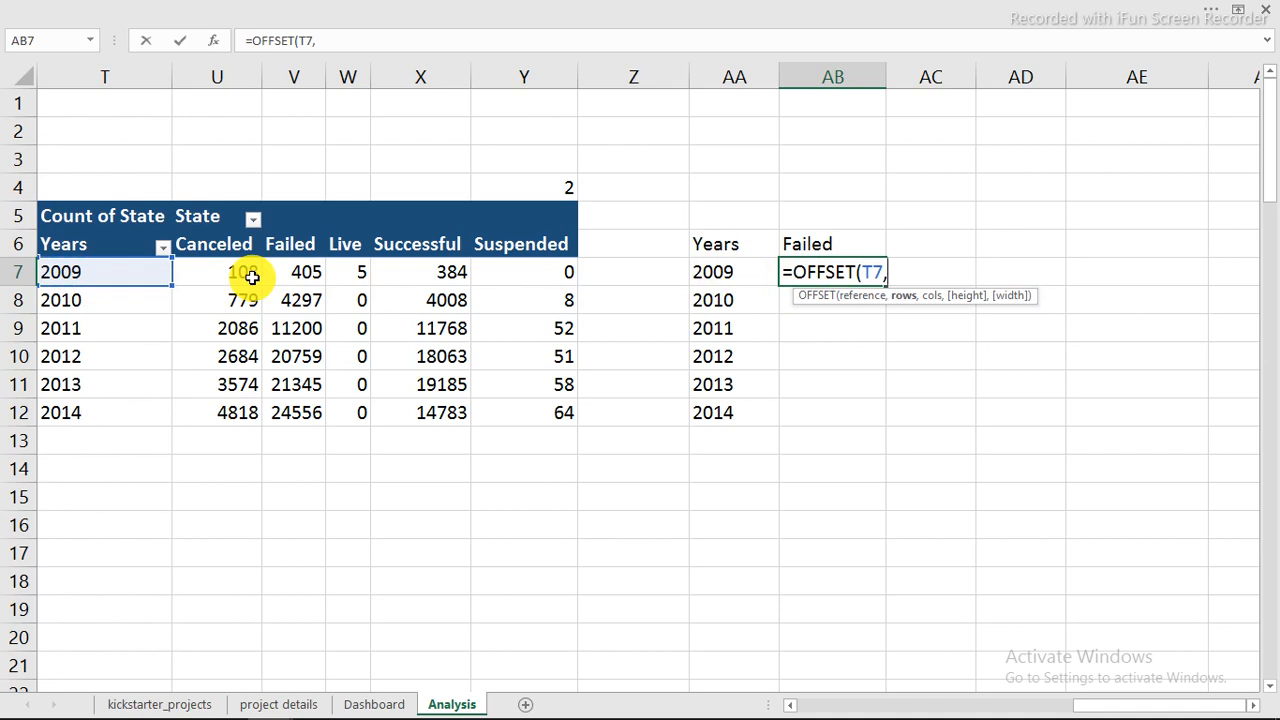
{"action": "type", "text": "0,"}
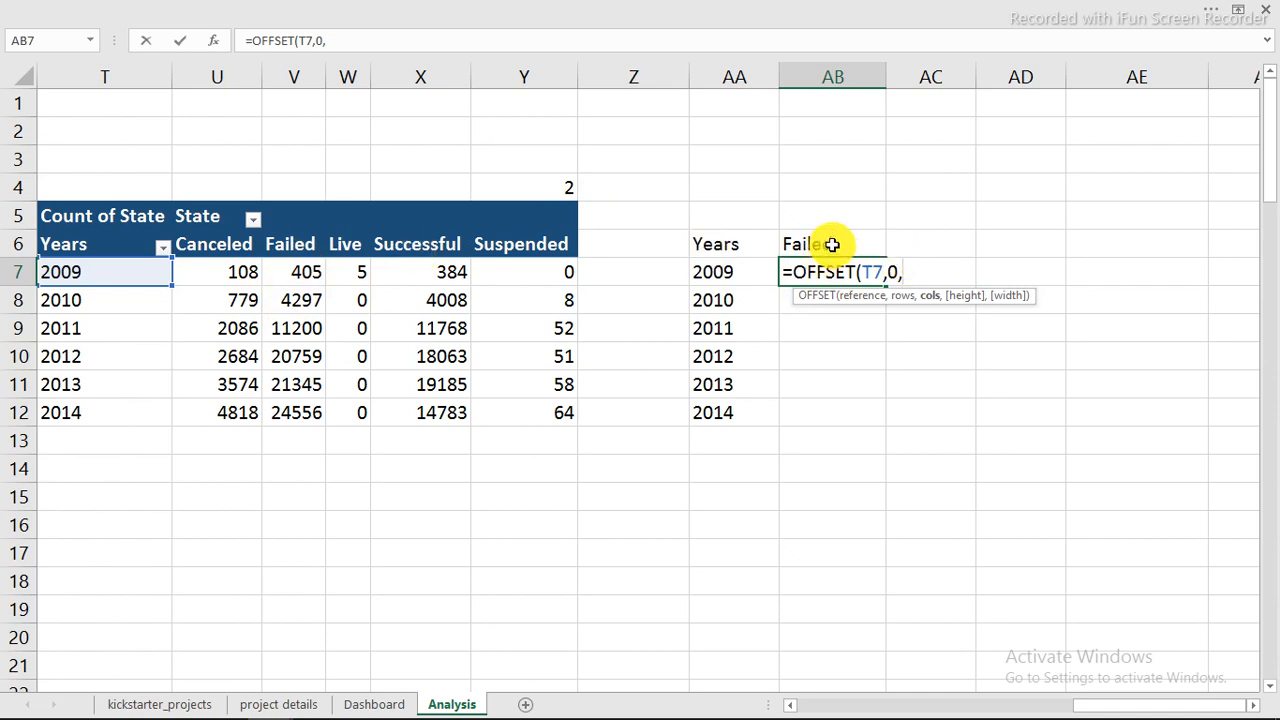
{"action": "left_click", "coordinate": [562, 189]}
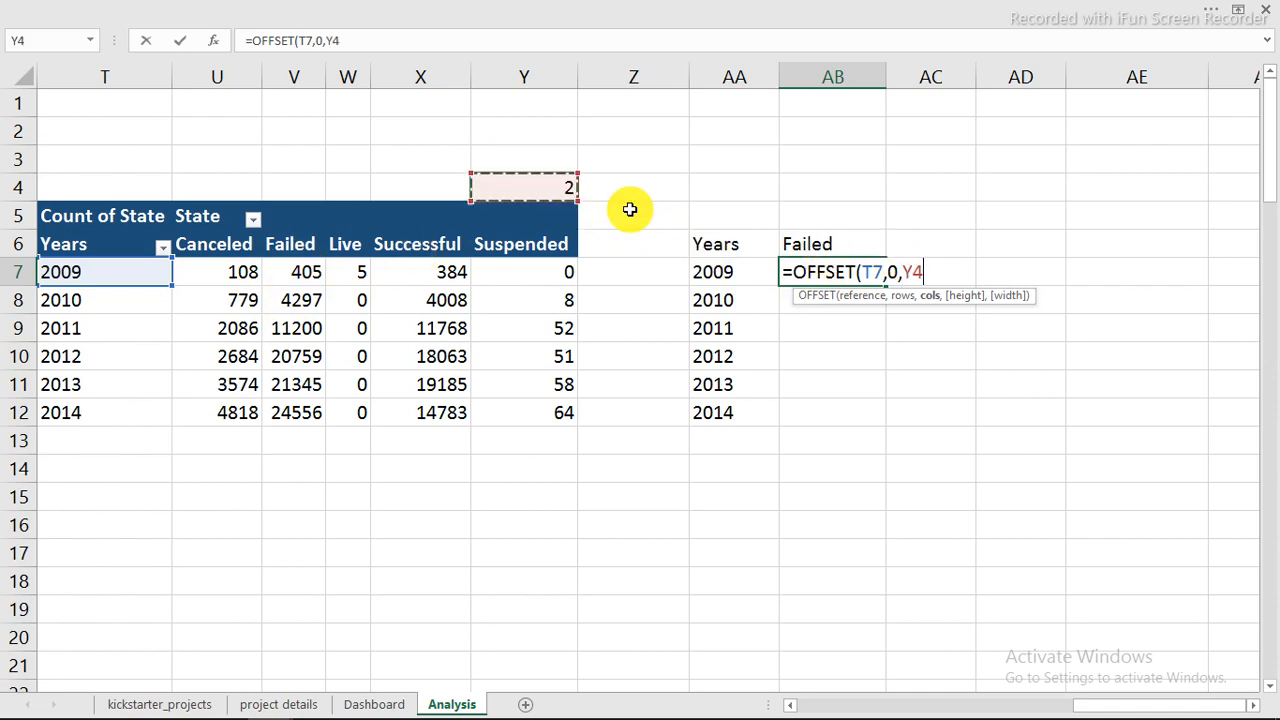
{"action": "left_click", "coordinate": [906, 270]}
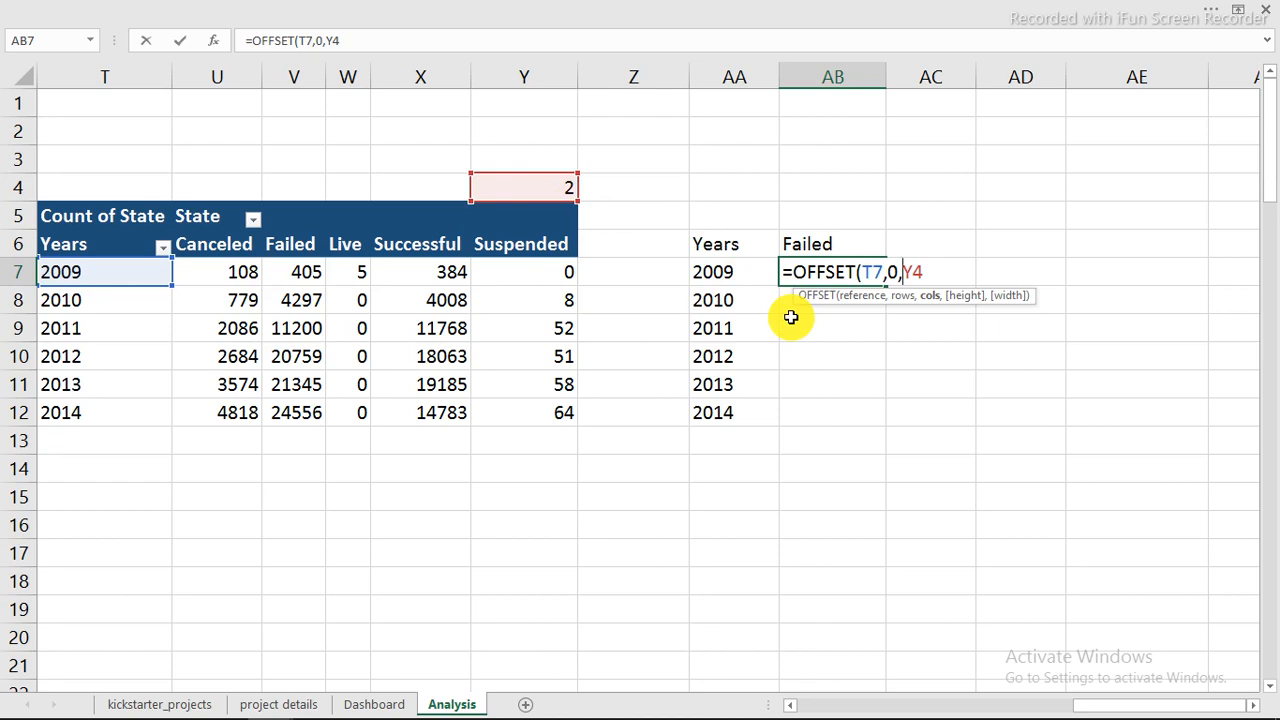
{"action": "type", "text": "$Y$4"}
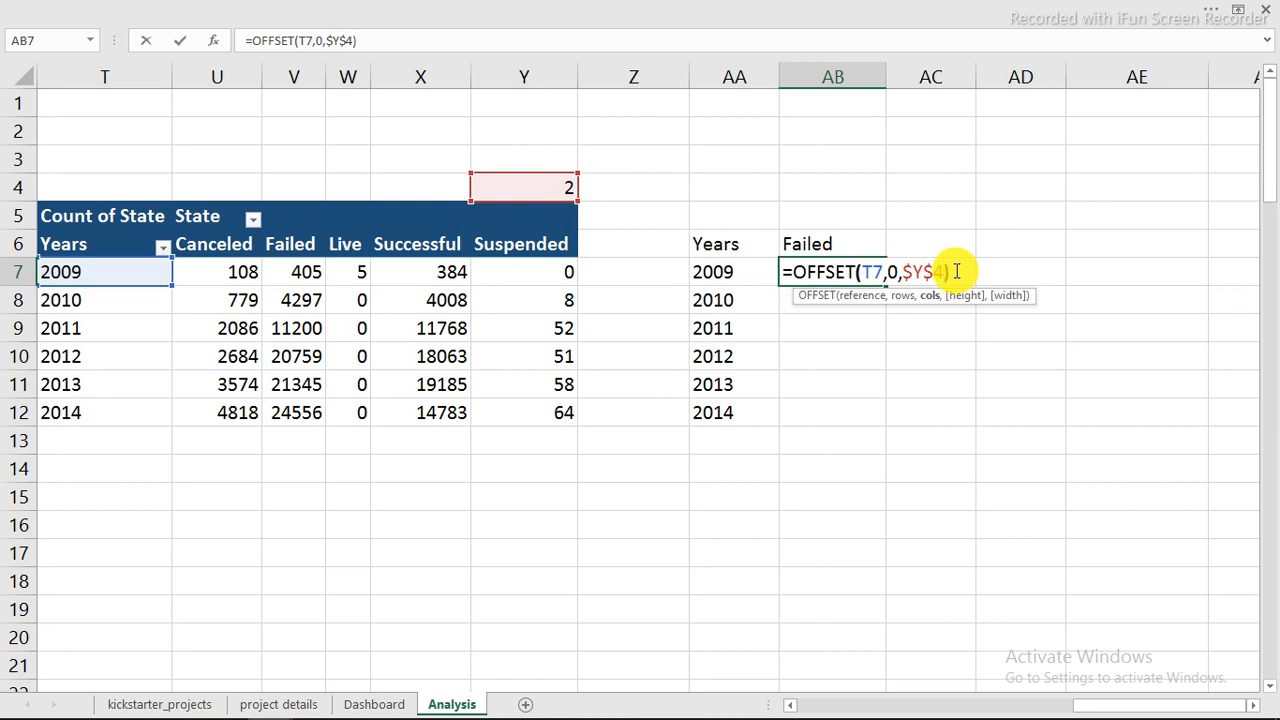
{"action": "left_click", "coordinate": [956, 271]}
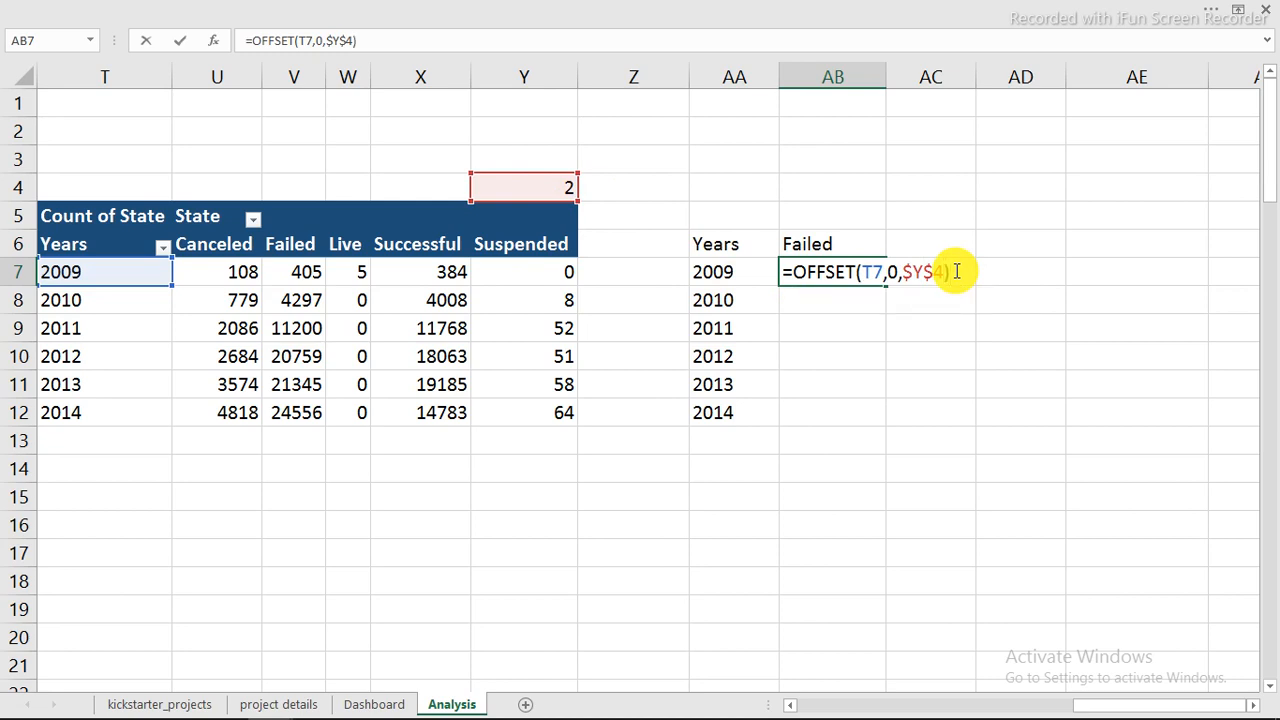
{"action": "key", "text": "Return"}
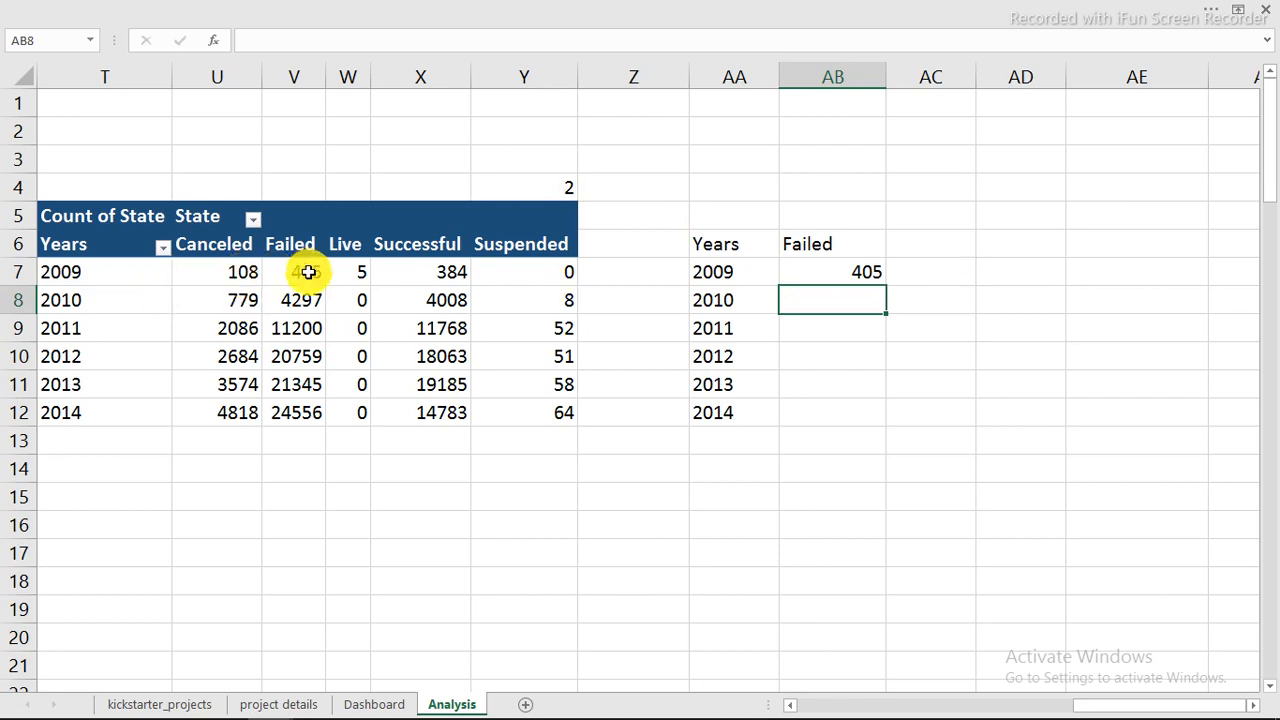
Fill the AB7 OFFSET formula down through AB12 for the years 2010 to 2014
{"action": "left_click", "coordinate": [867, 265]}
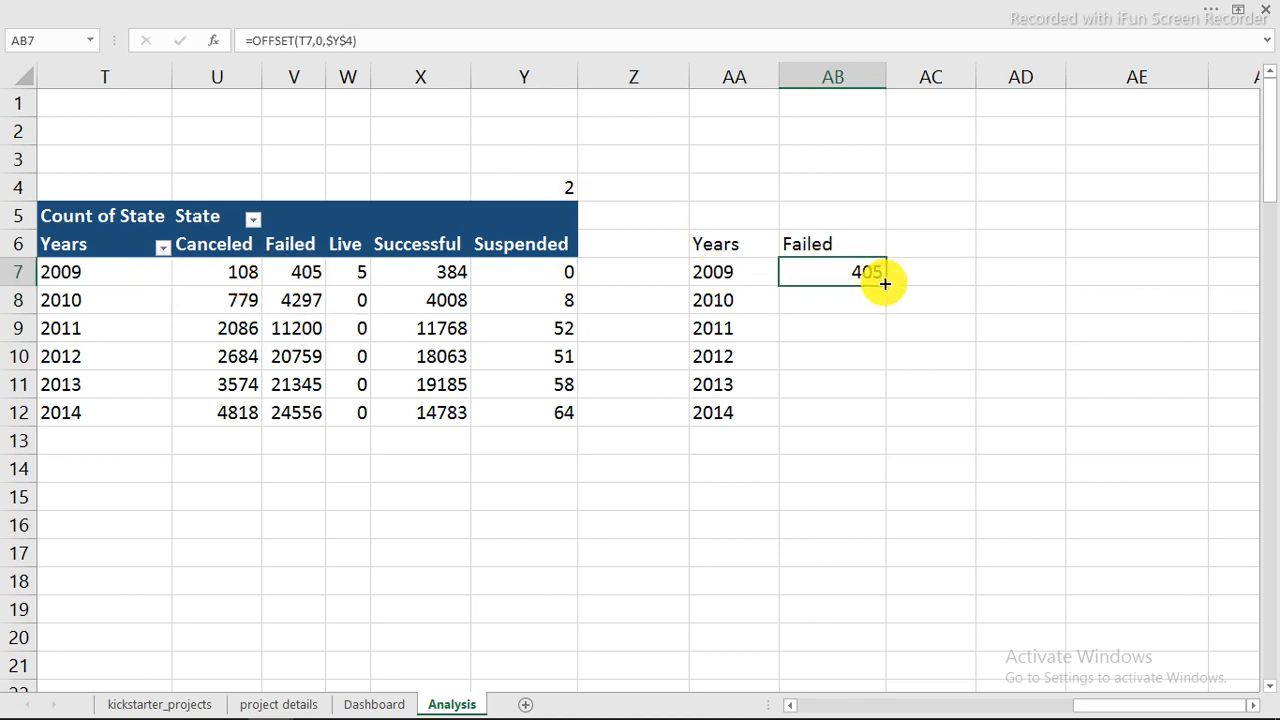
{"action": "left_click_drag", "start_coordinate": [885, 284], "coordinate": [886, 418]}
{"action": "left_click", "coordinate": [940, 243]}
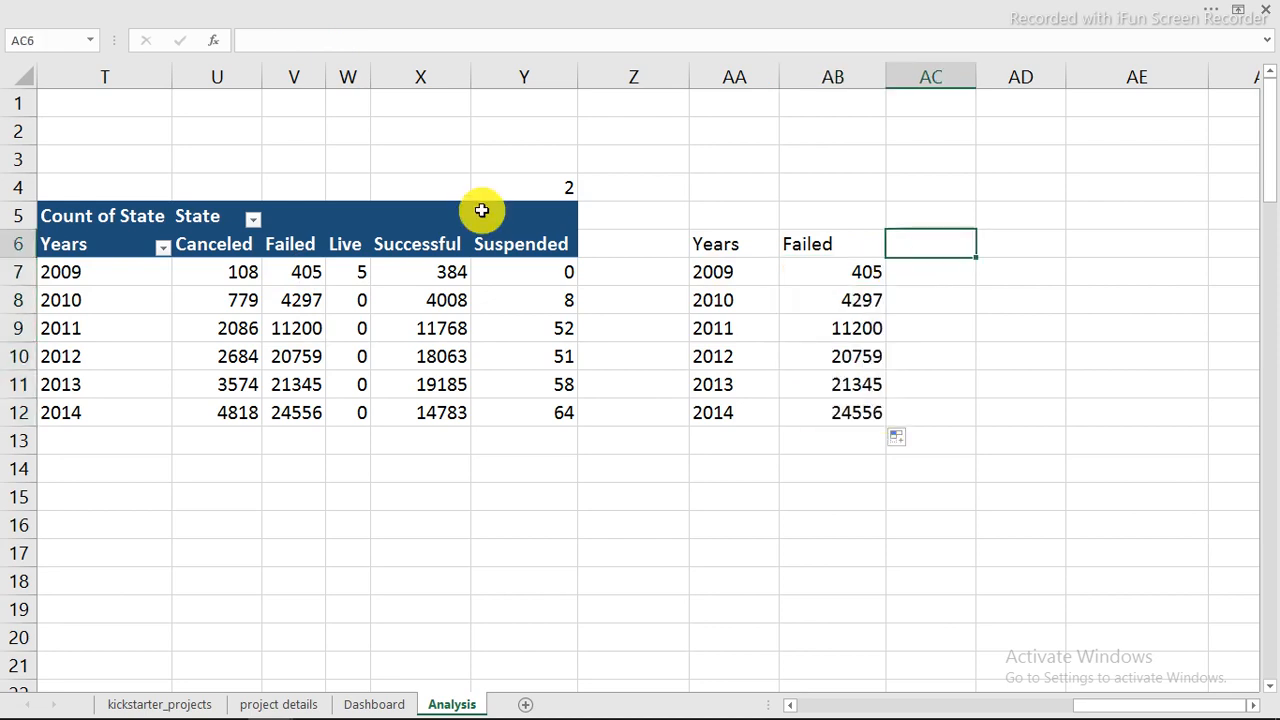
Test the helper table by setting the linked cell Y4 to 3 and to 5, comparing column AB with the PivotTable counts
{"action": "left_click", "coordinate": [520, 185]}
{"action": "type", "text": "3"}
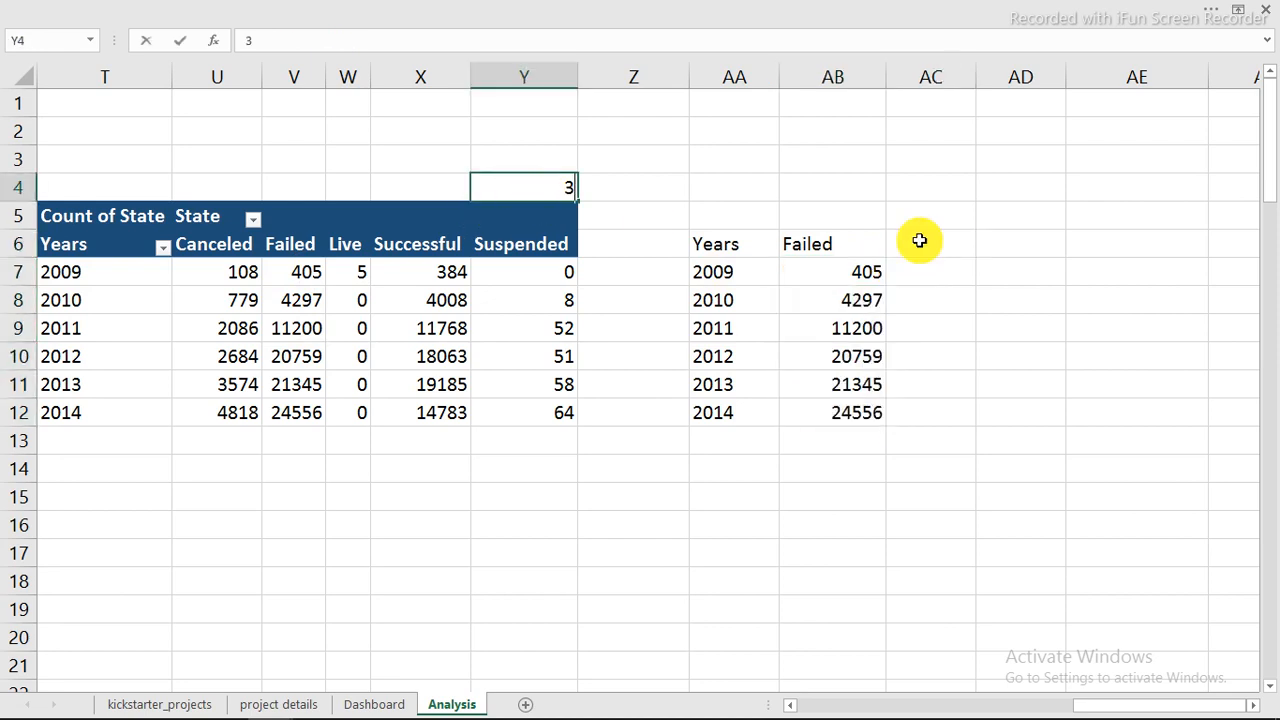
{"action": "left_click", "coordinate": [979, 244]}
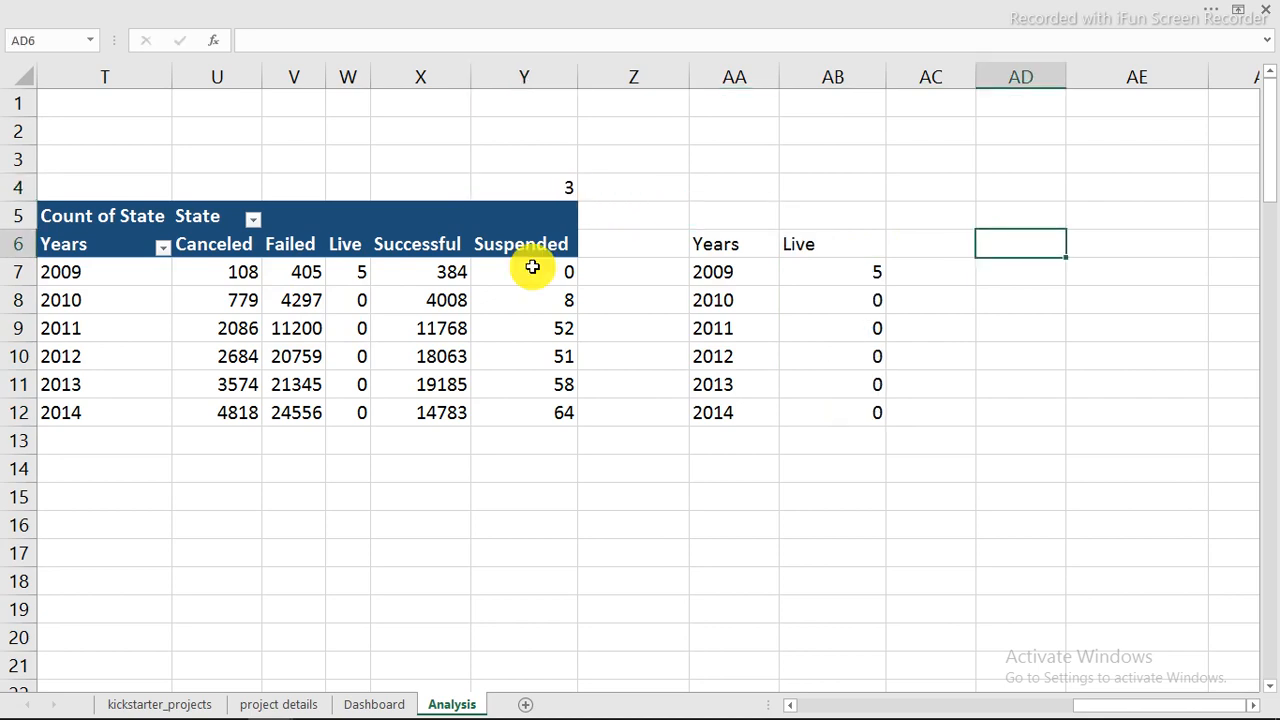
{"action": "left_click_drag", "start_coordinate": [362, 300], "coordinate": [362, 408]}
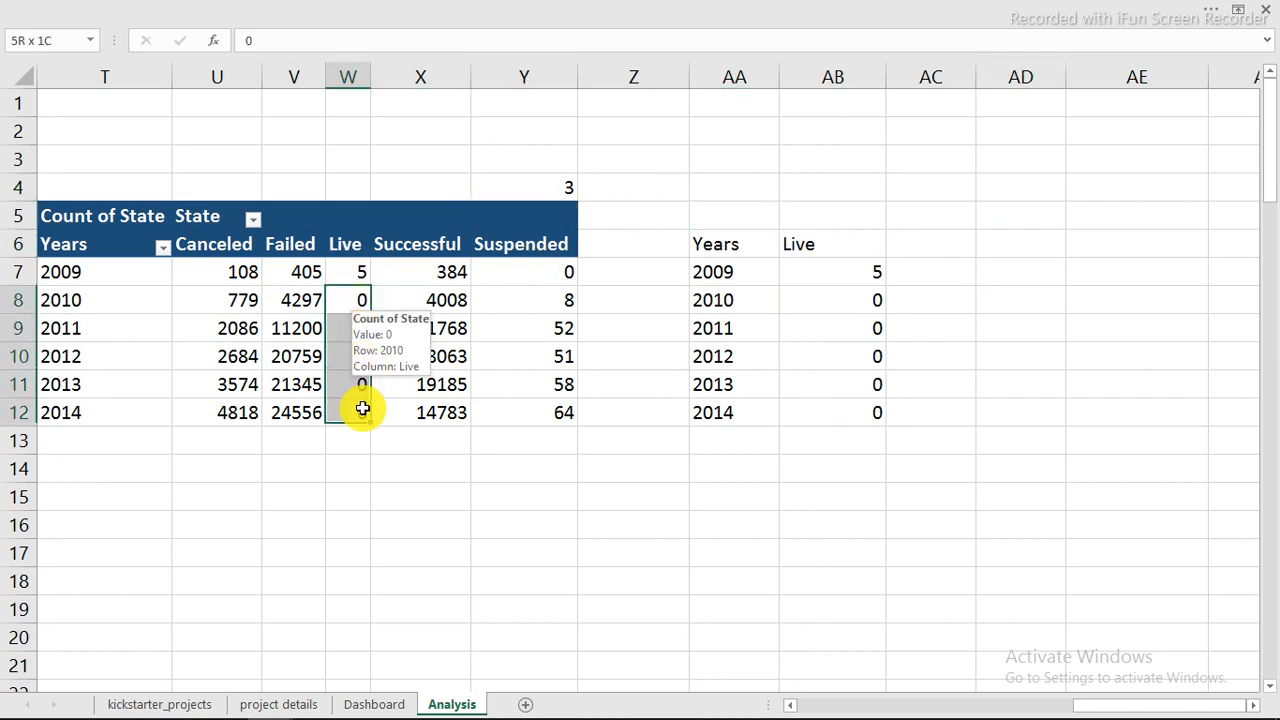
{"action": "left_click", "coordinate": [800, 328]}
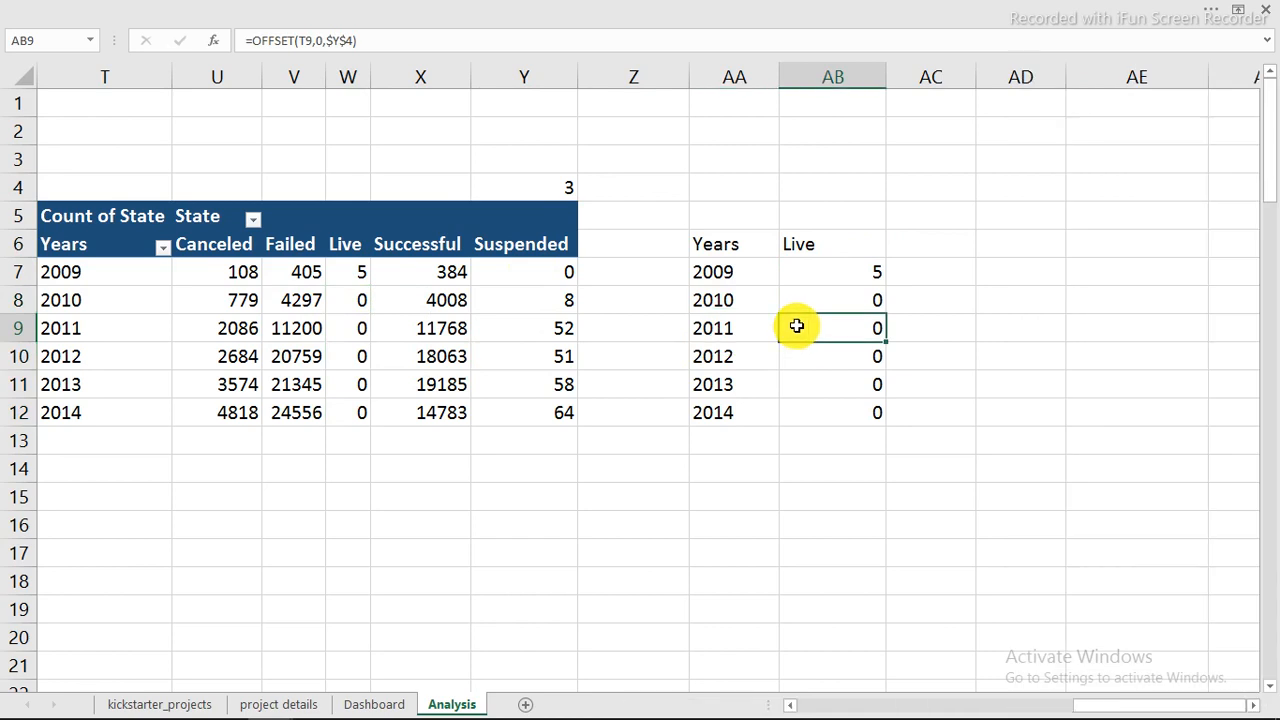
{"action": "left_click", "coordinate": [547, 188]}
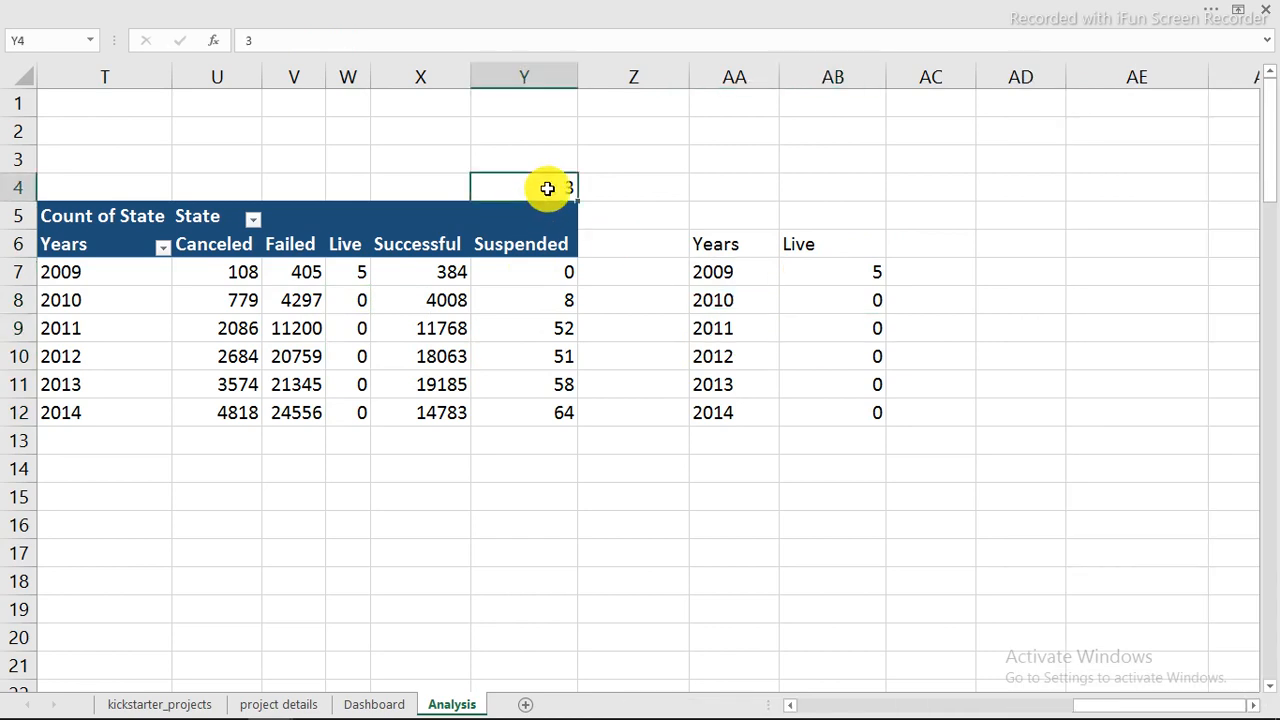
{"action": "type", "text": "5"}
{"action": "left_click", "coordinate": [1103, 300]}
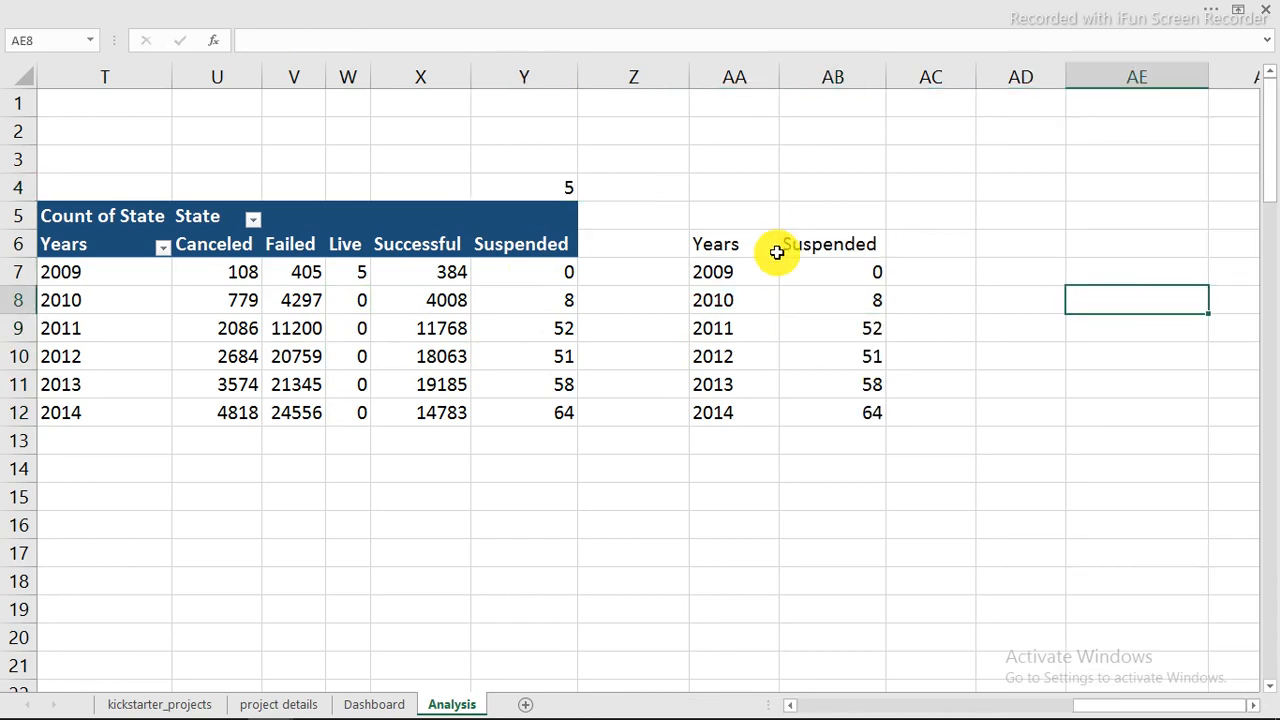
Insert a 2-D clustered column chart from the helper table AA6:AB12 on the Analysis sheet
{"action": "left_click_drag", "start_coordinate": [723, 251], "coordinate": [845, 404]}
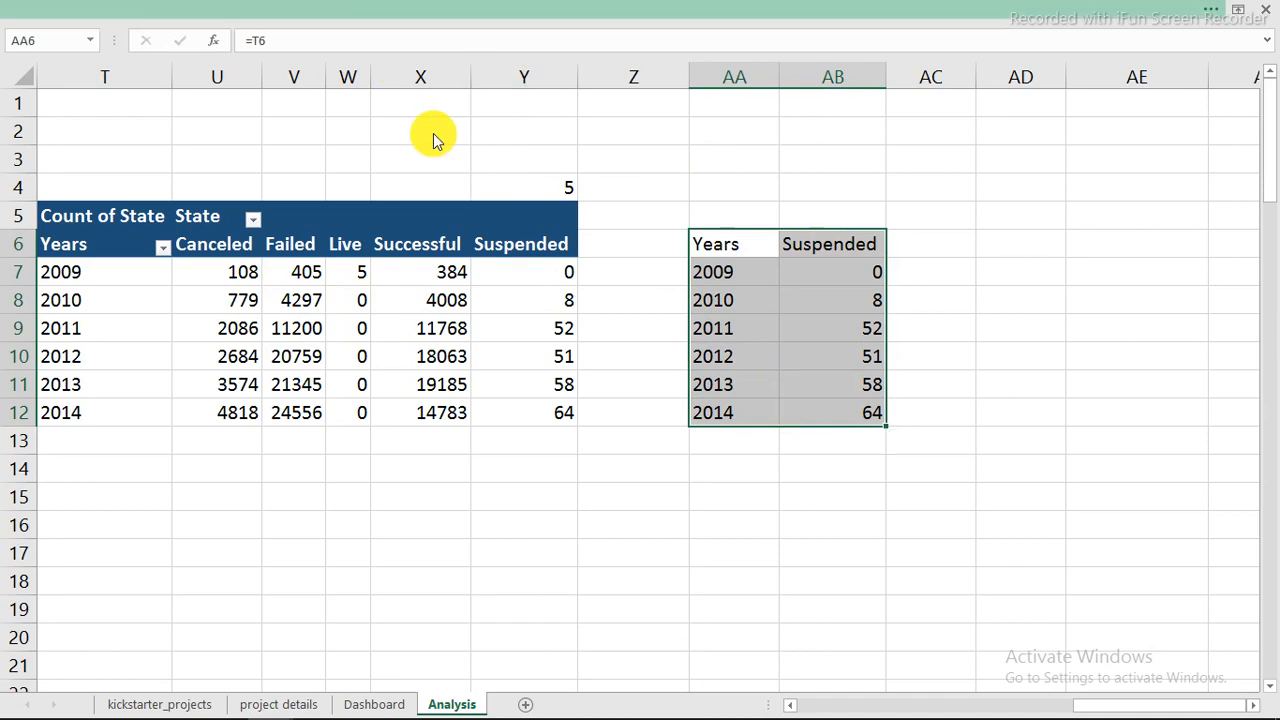
{"action": "left_click", "coordinate": [230, 43]}
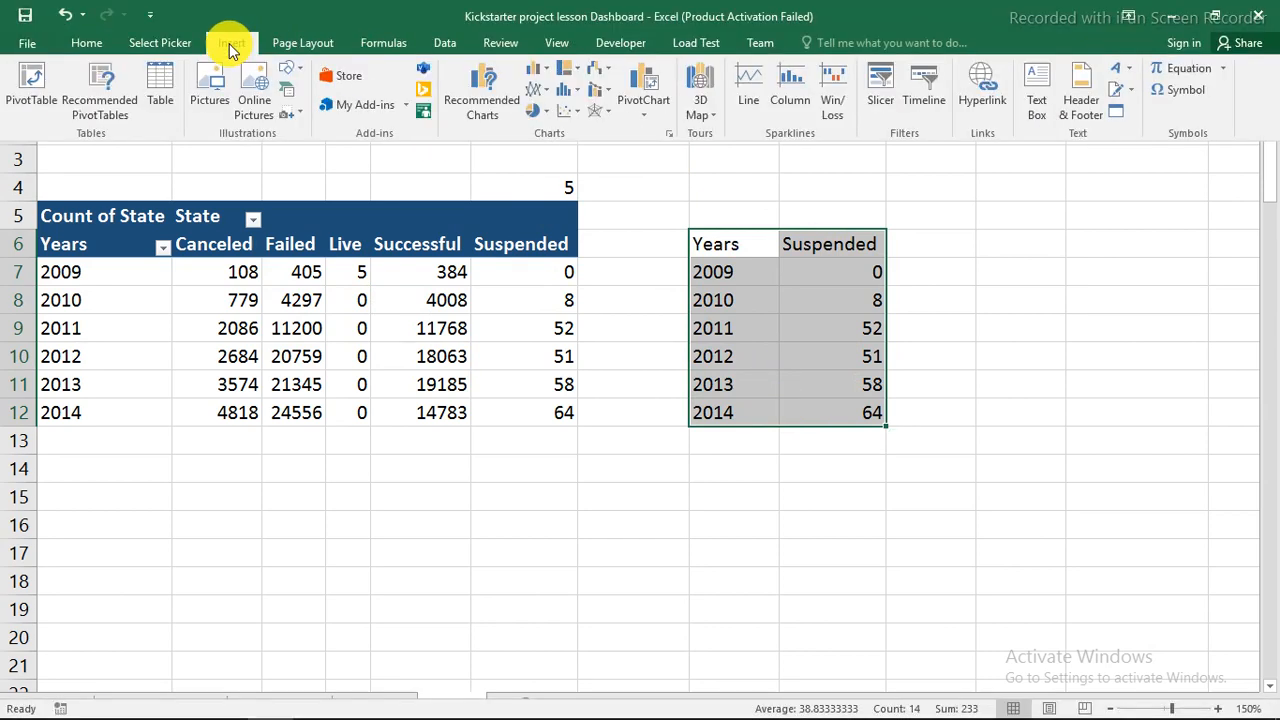
{"action": "left_click", "coordinate": [548, 80]}
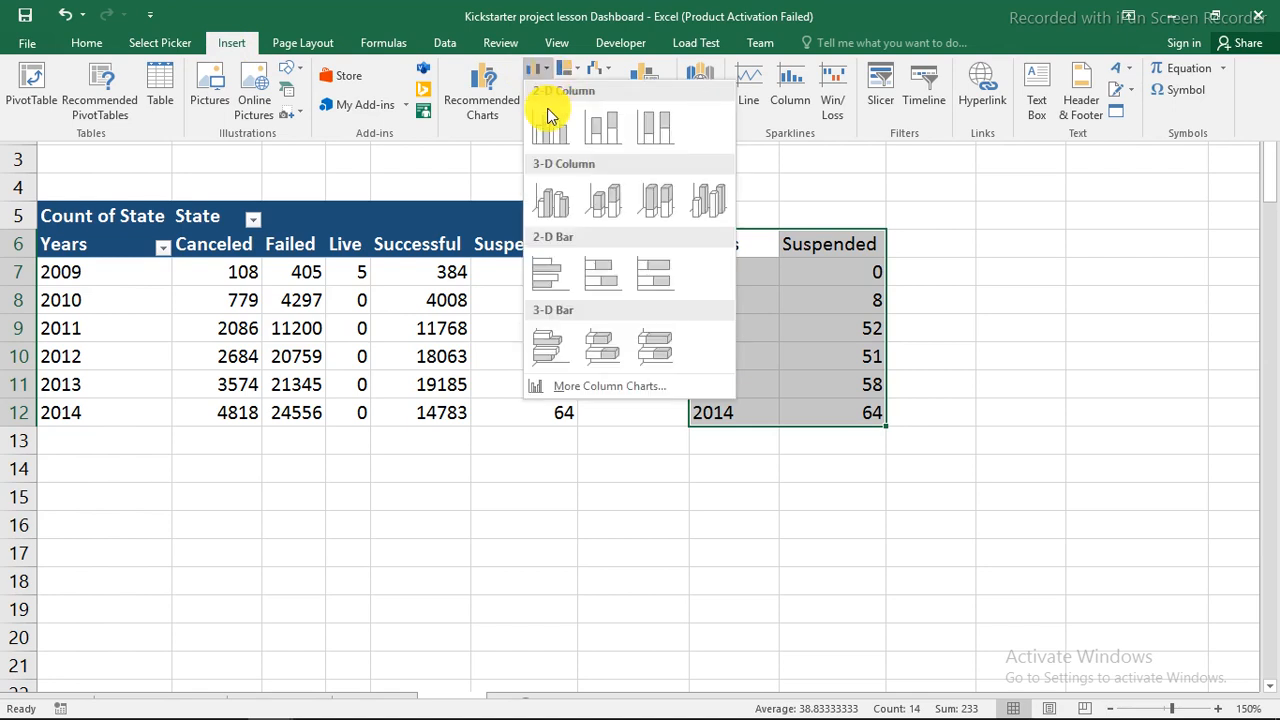
{"action": "left_click", "coordinate": [545, 128]}
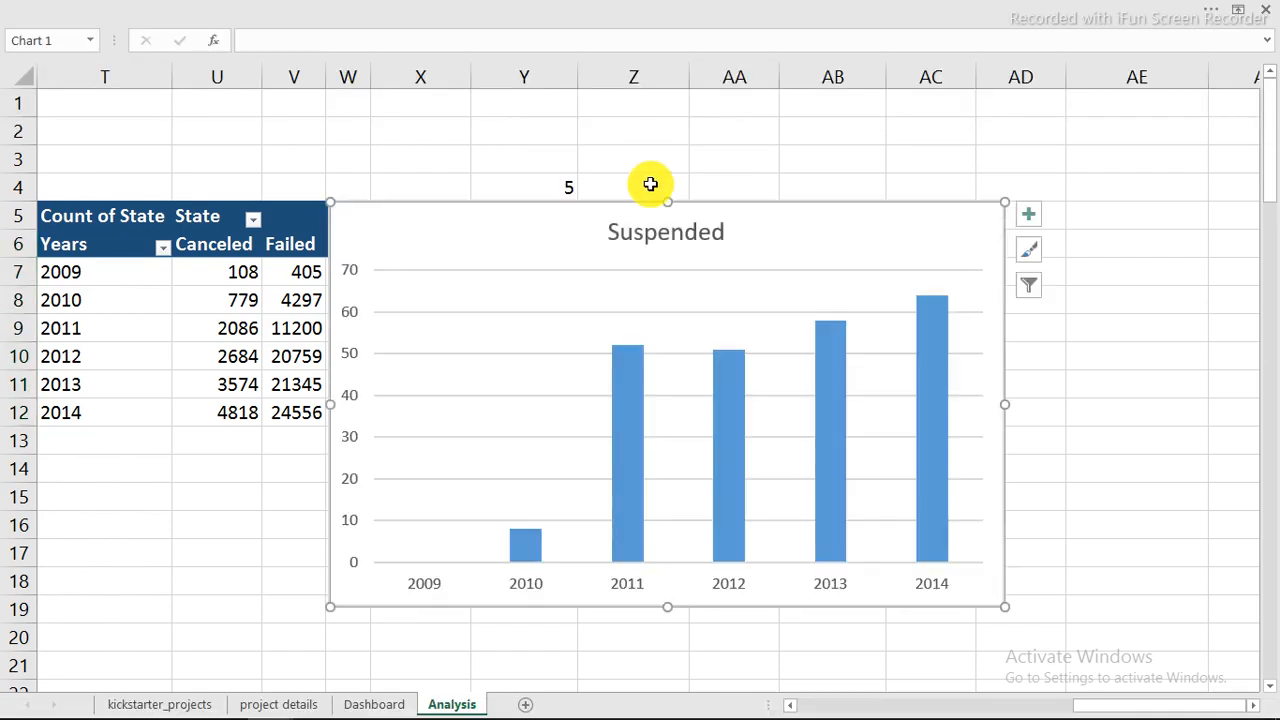
Delete the title and the horizontal gridlines from the new column chart
{"action": "left_click", "coordinate": [675, 236]}
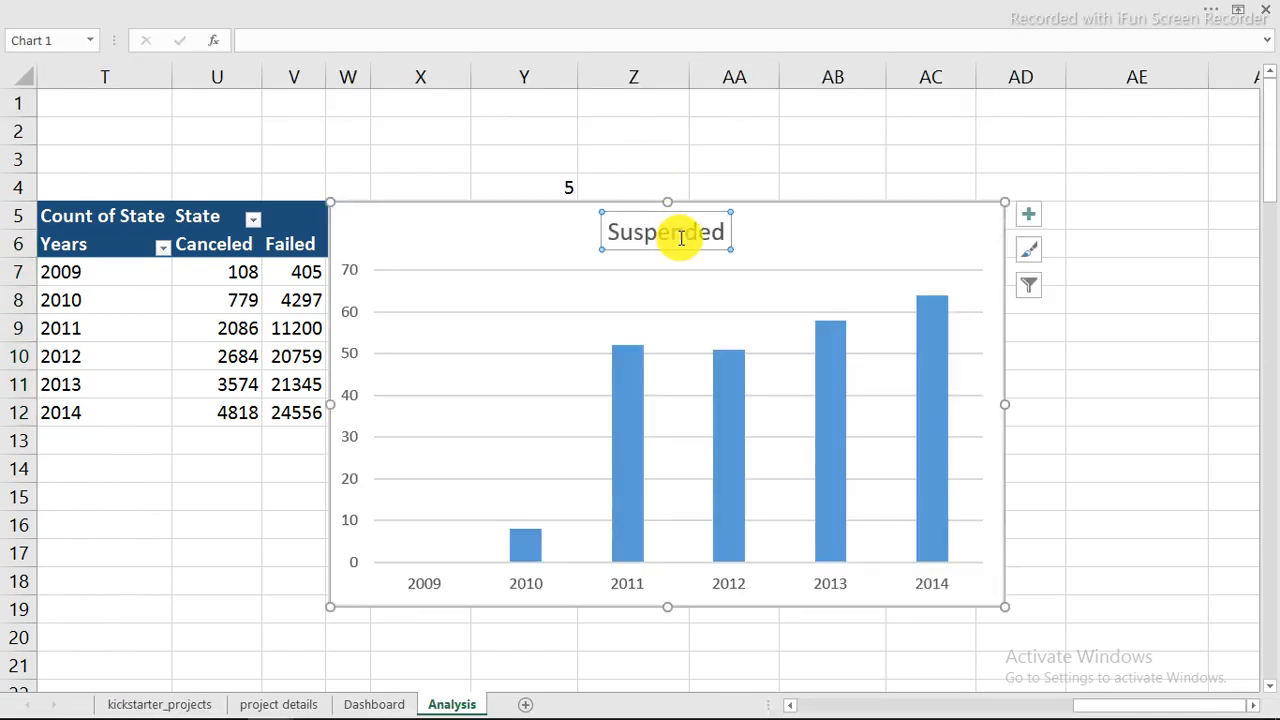
{"action": "key", "text": "Delete"}
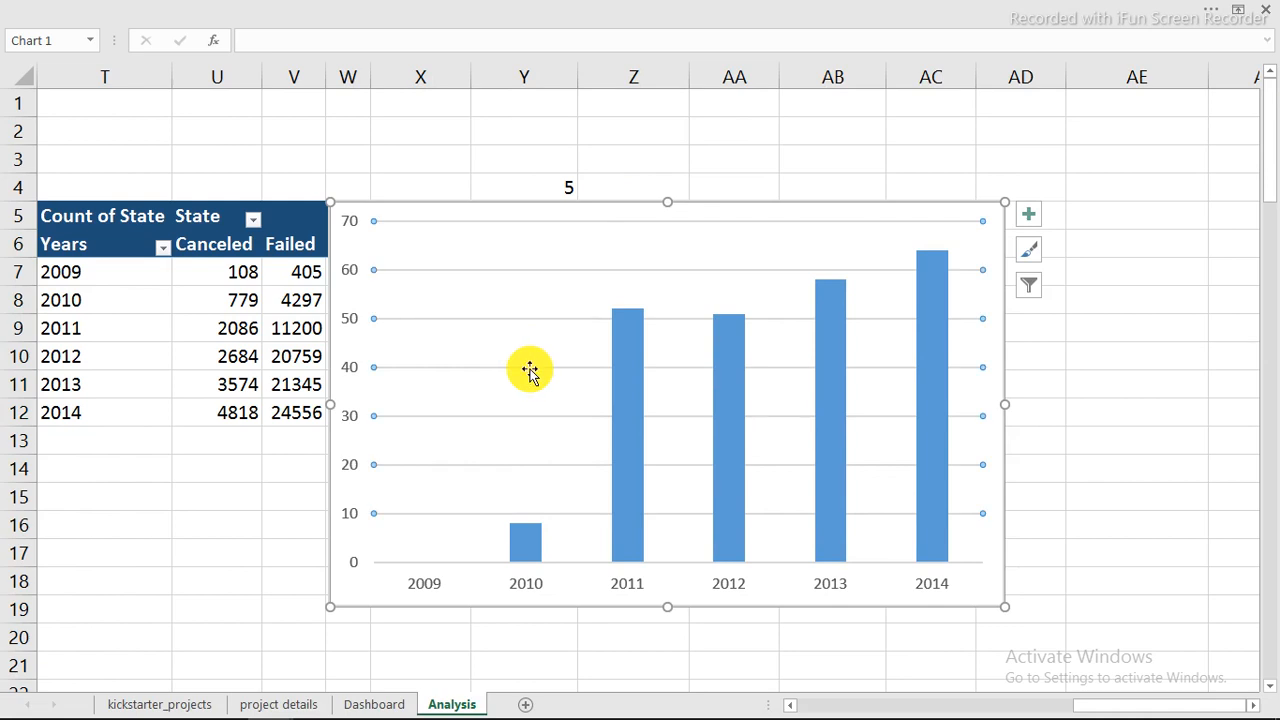
{"action": "key", "text": "Delete"}
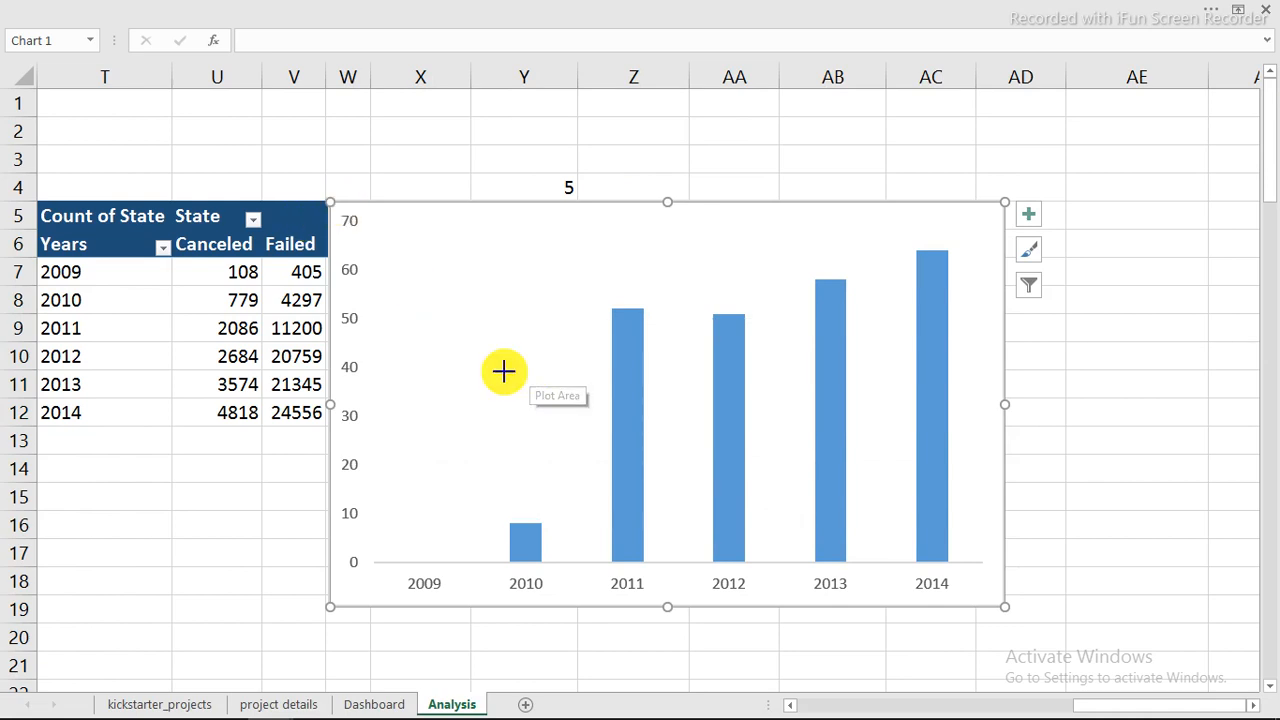
Shrink the column chart, move it to the Dashboard sheet above the state option buttons, and widen it to fill its white panel
{"action": "left_click_drag", "start_coordinate": [503, 371], "coordinate": [281, 316]}
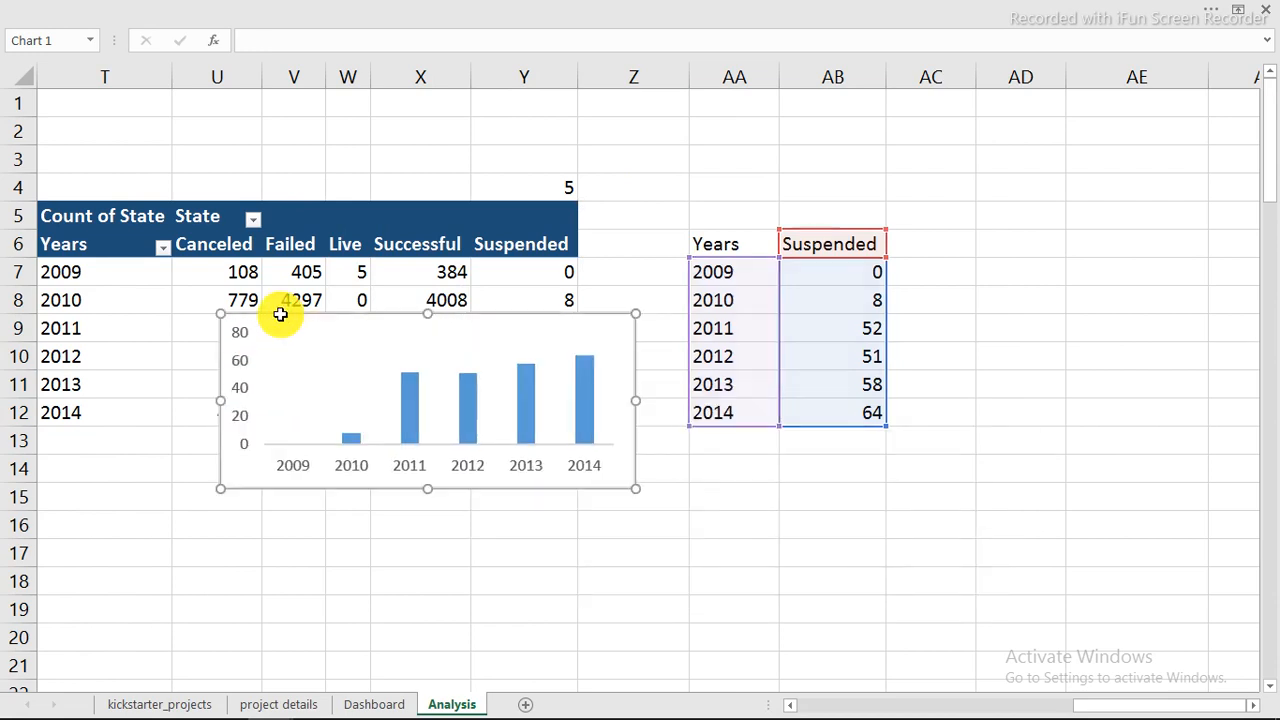
{"action": "key", "text": "Delete"}
{"action": "left_click", "coordinate": [365, 704]}
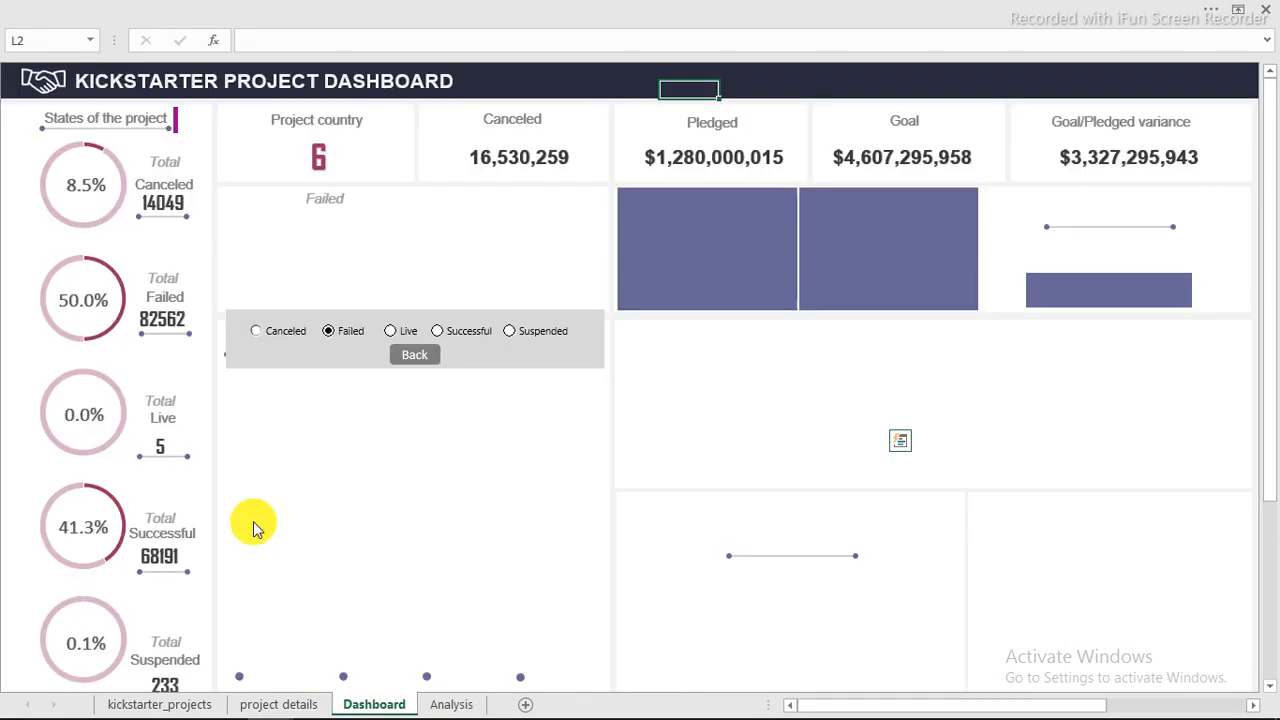
{"action": "left_click", "coordinate": [335, 250]}
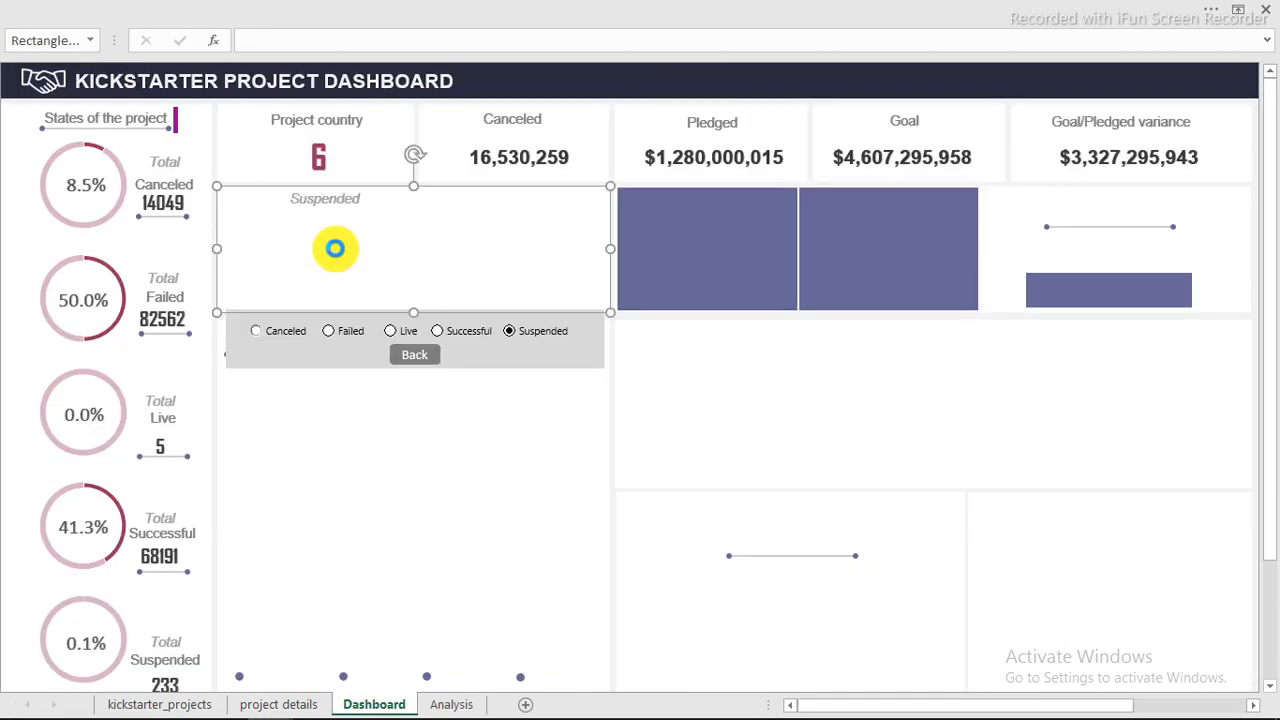
{"action": "key", "text": "ctrl+v"}
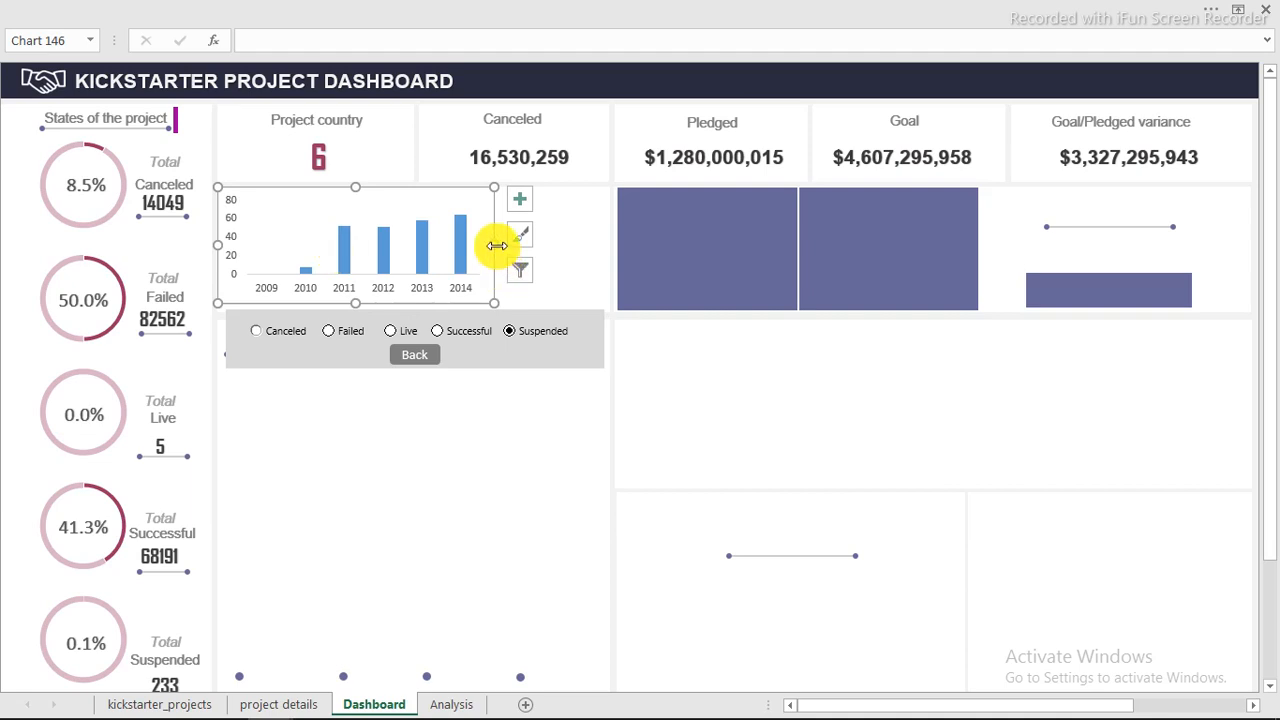
{"action": "left_click_drag", "start_coordinate": [497, 245], "coordinate": [609, 263]}
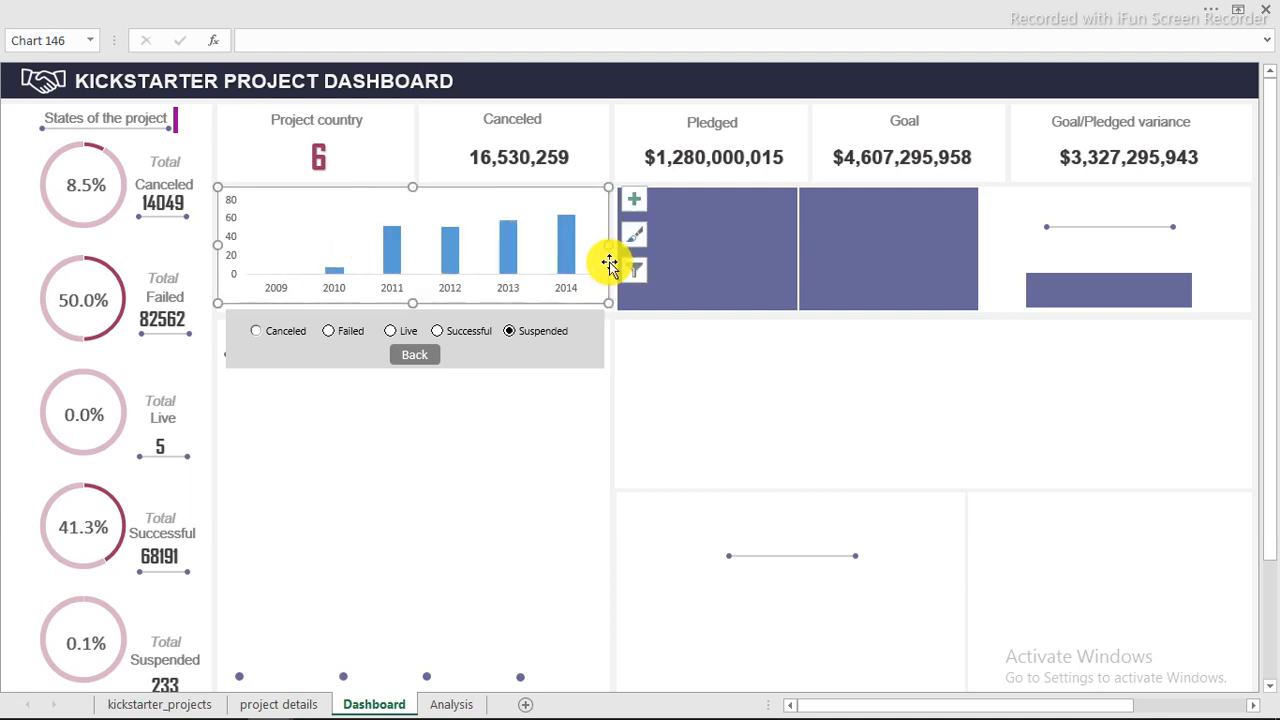
Format the yearly column chart's area with no fill and no border line
{"action": "left_click", "coordinate": [489, 187]}
{"action": "double_click", "coordinate": [489, 187]}
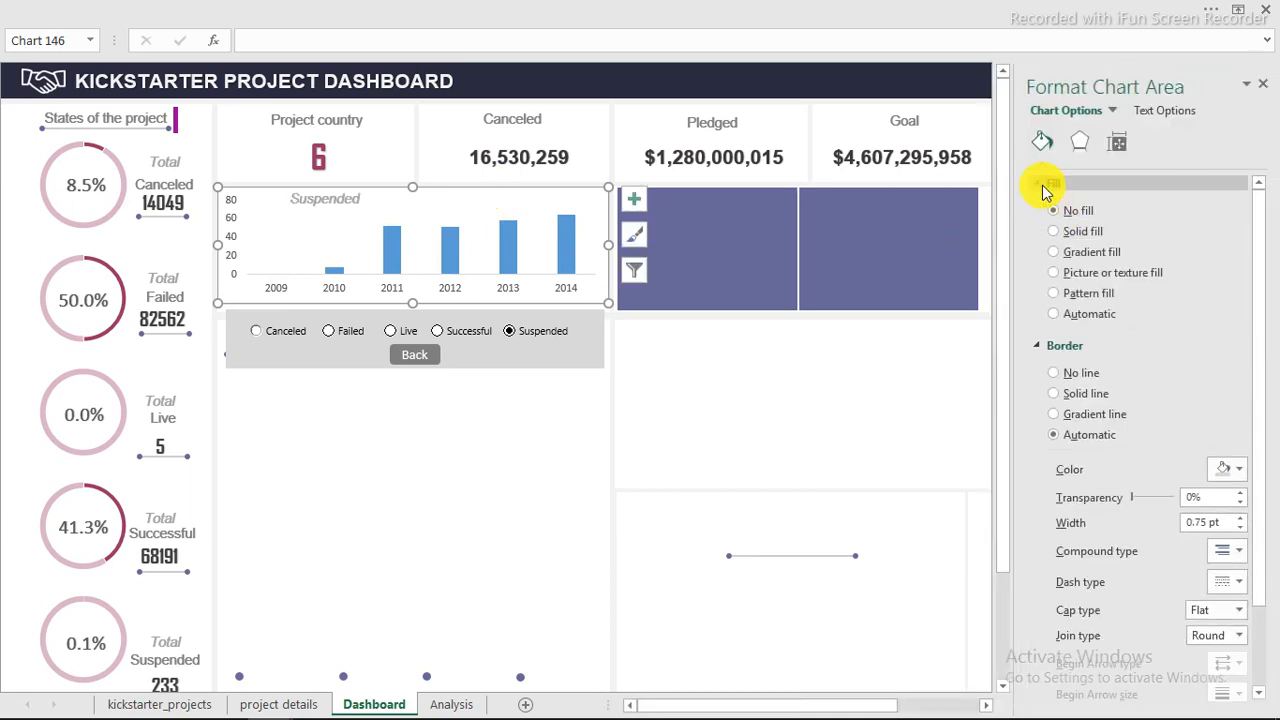
{"action": "left_click", "coordinate": [1042, 185]}
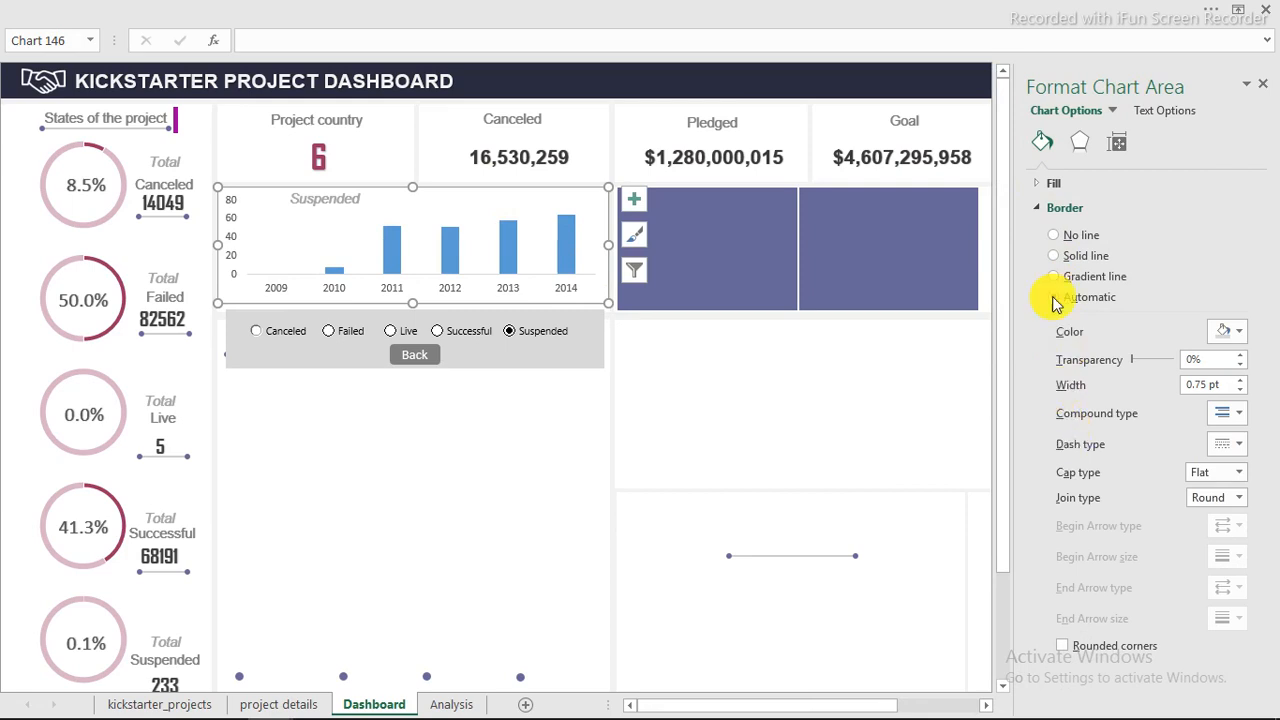
{"action": "left_click", "coordinate": [1062, 237]}
{"action": "left_click", "coordinate": [1040, 208]}
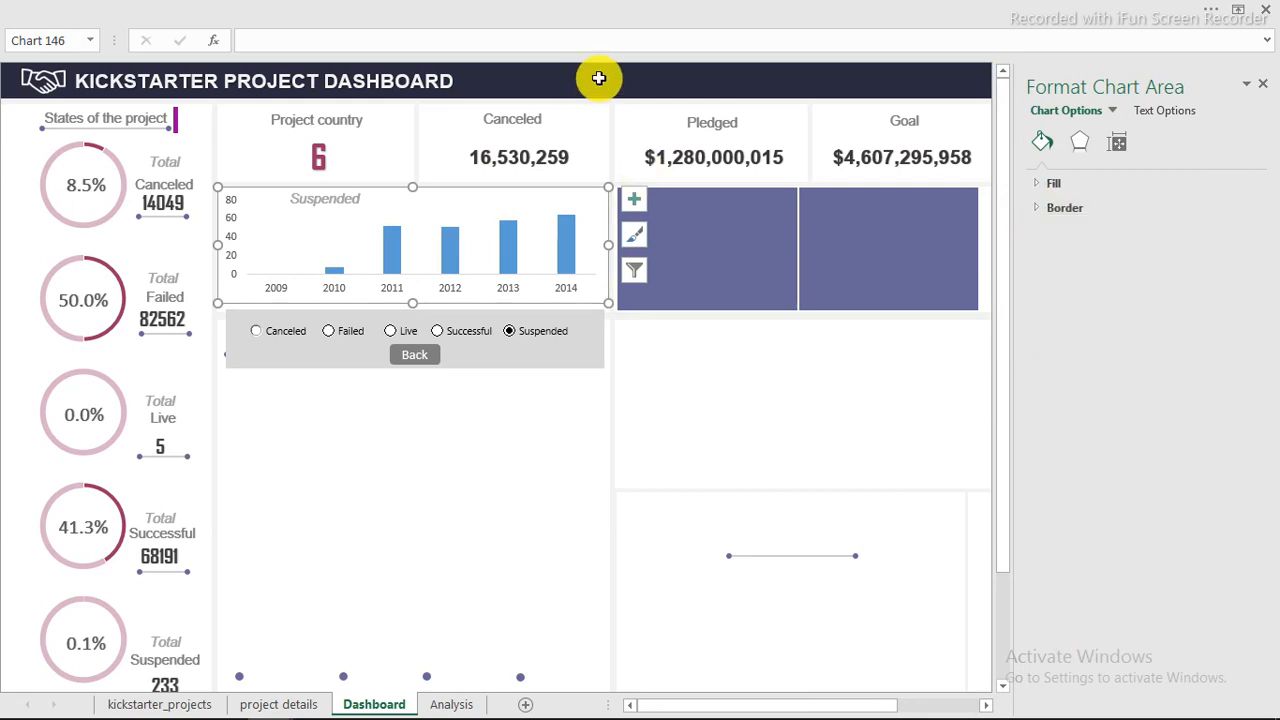
Fill the chart's columns with the same solid slate purple as the Dashboard's rectangles
{"action": "left_click", "coordinate": [568, 239]}
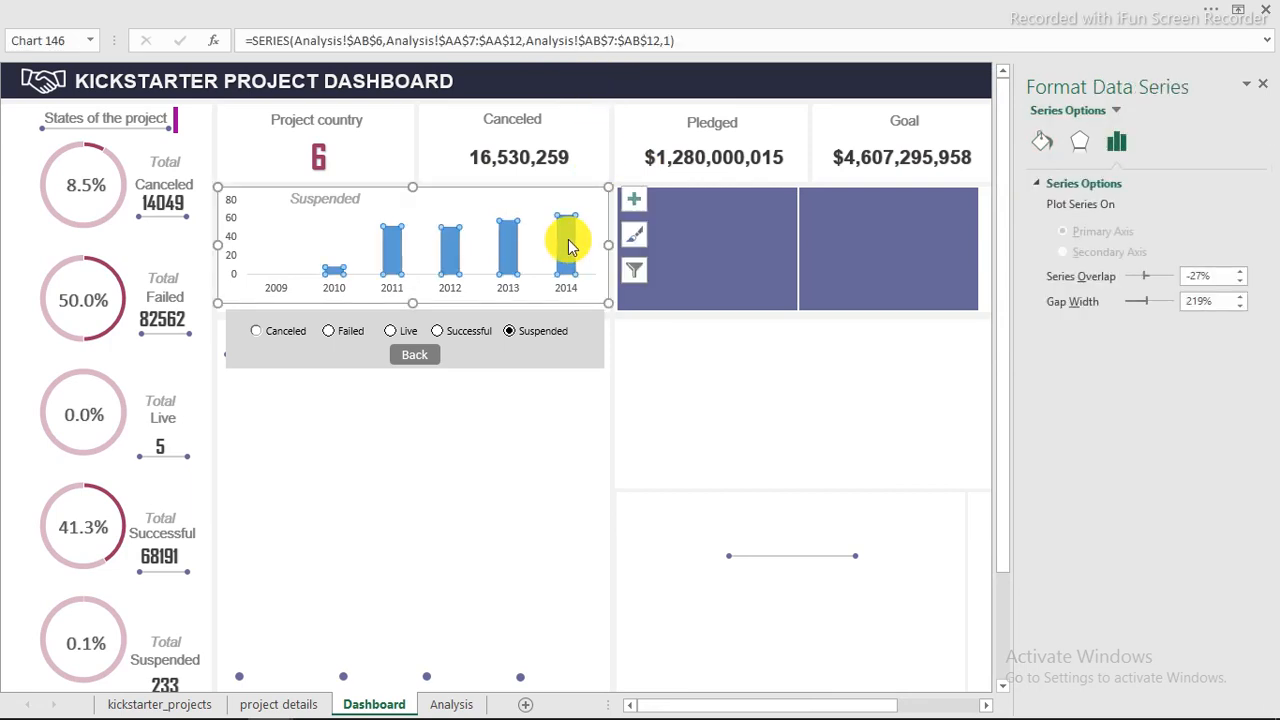
{"action": "left_click", "coordinate": [1045, 143]}
{"action": "left_click", "coordinate": [1080, 183]}
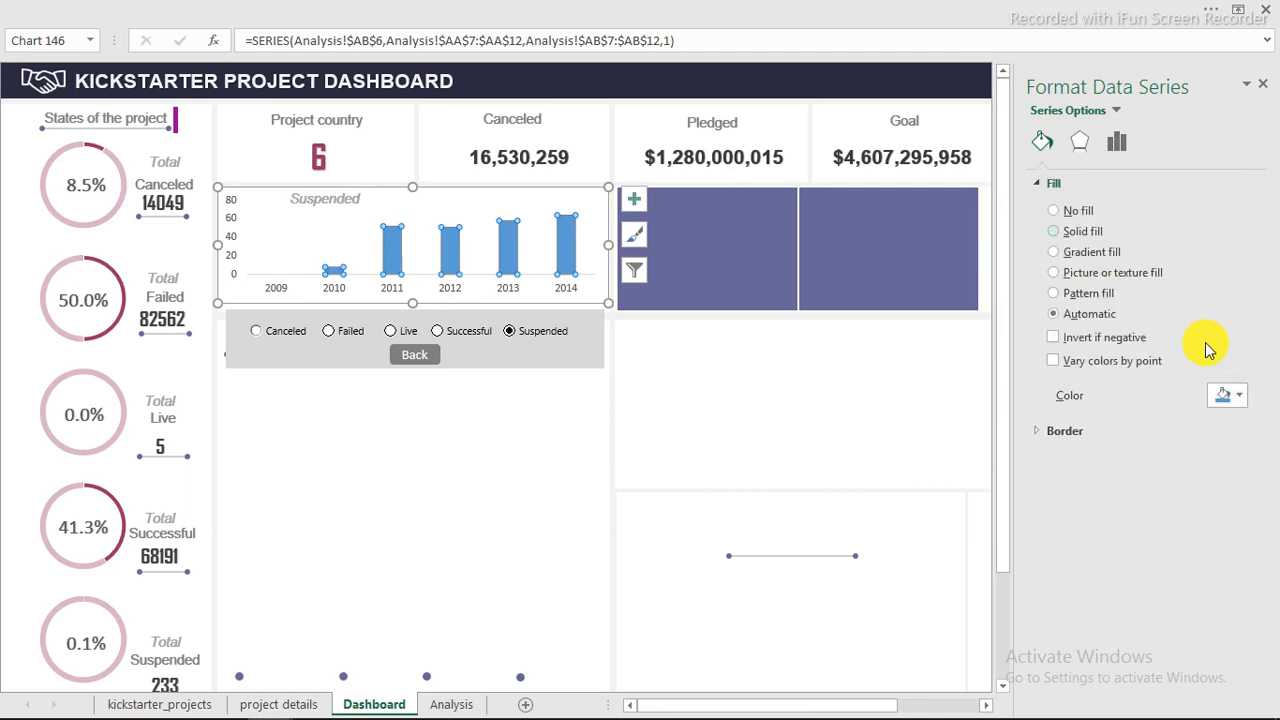
{"action": "left_click", "coordinate": [1238, 395]}
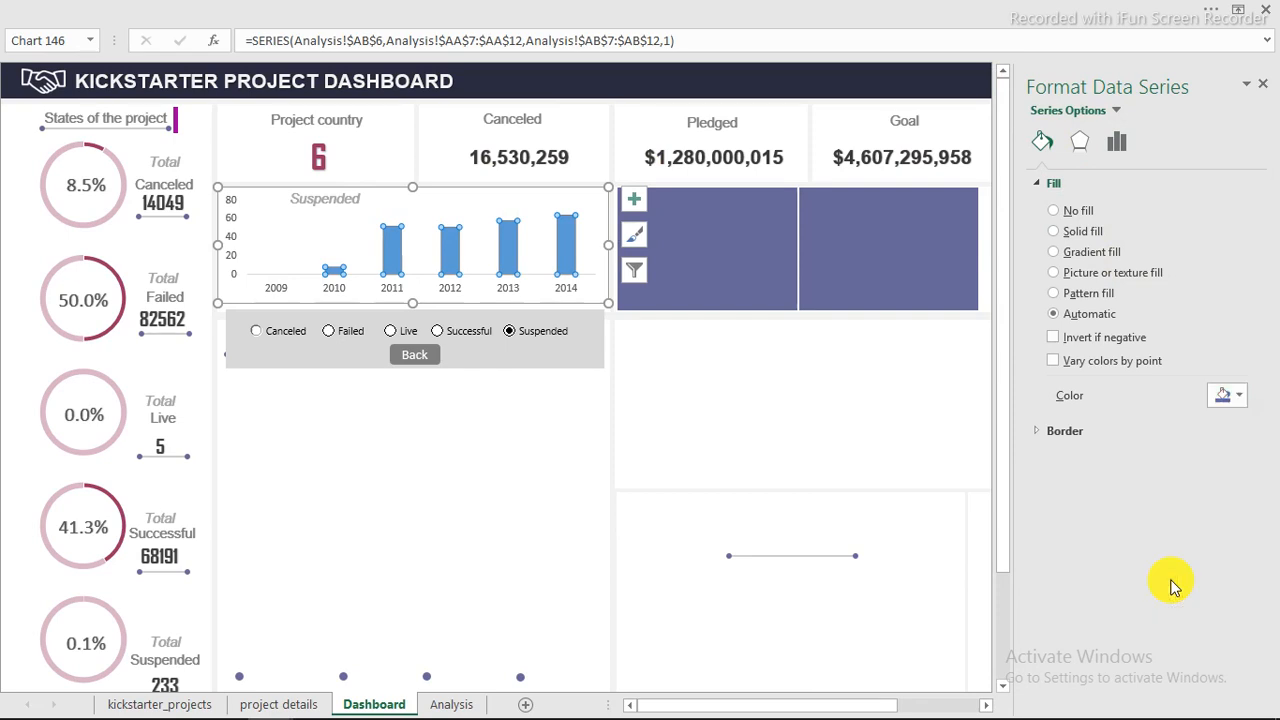
{"action": "left_click", "coordinate": [1171, 580]}
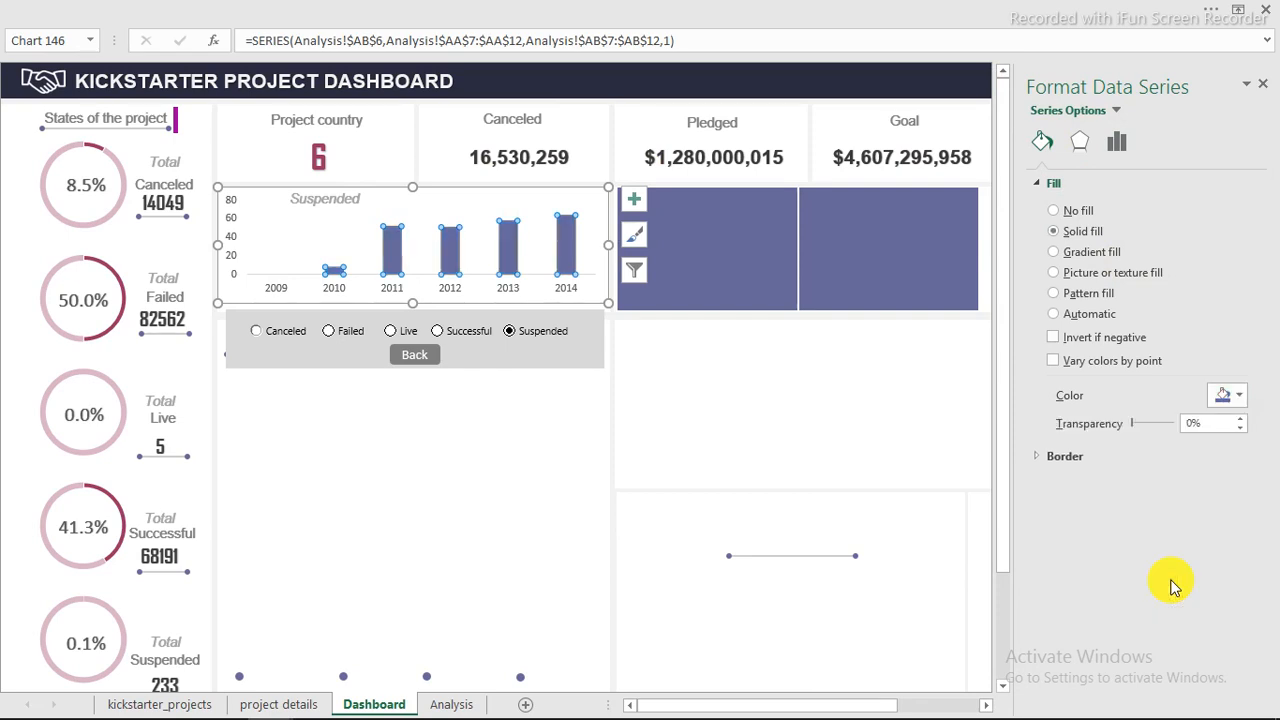
{"action": "left_click", "coordinate": [725, 85]}
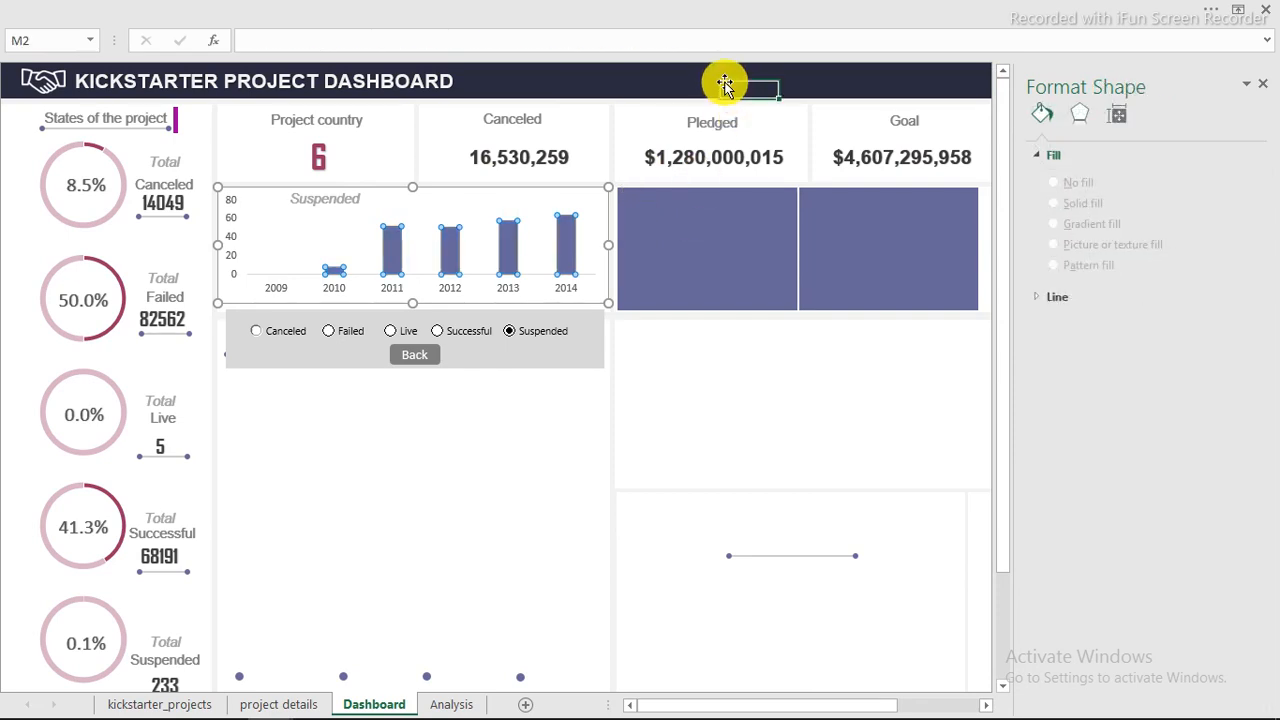
Test the yearly column chart by selecting the Failed, Canceled and again the Failed option buttons
{"action": "left_click", "coordinate": [329, 333]}
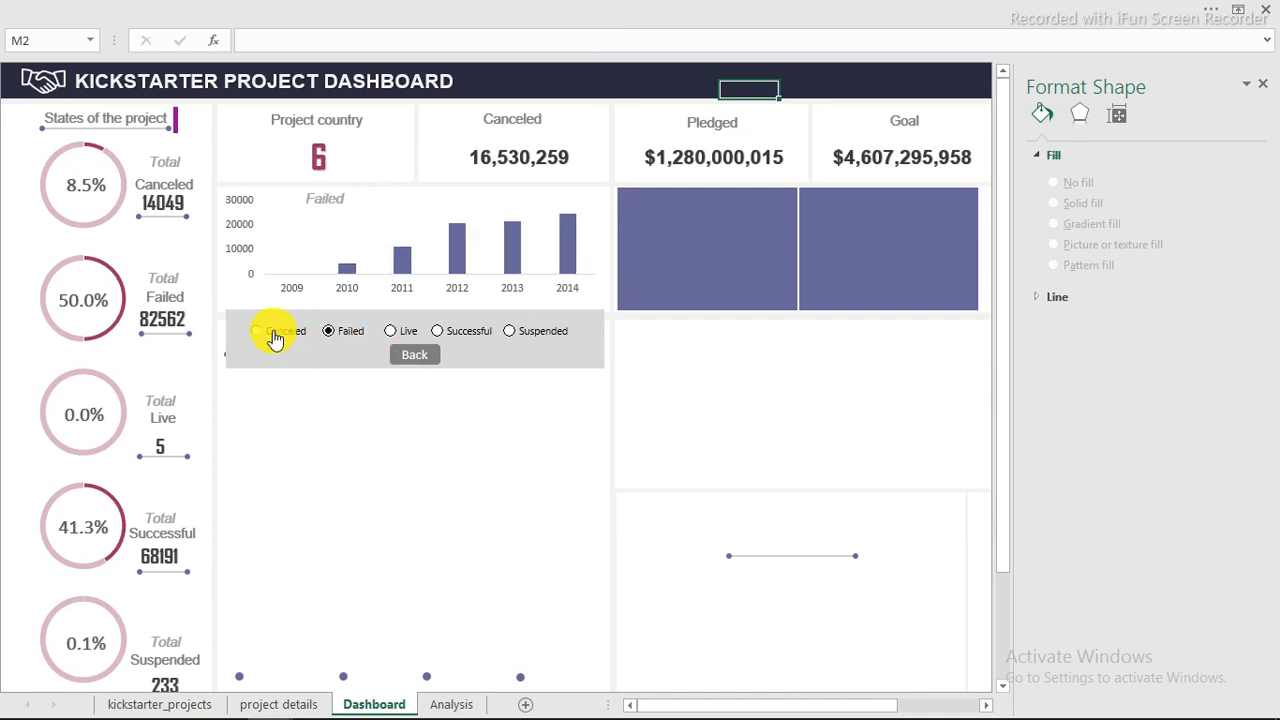
{"action": "left_click", "coordinate": [265, 335]}
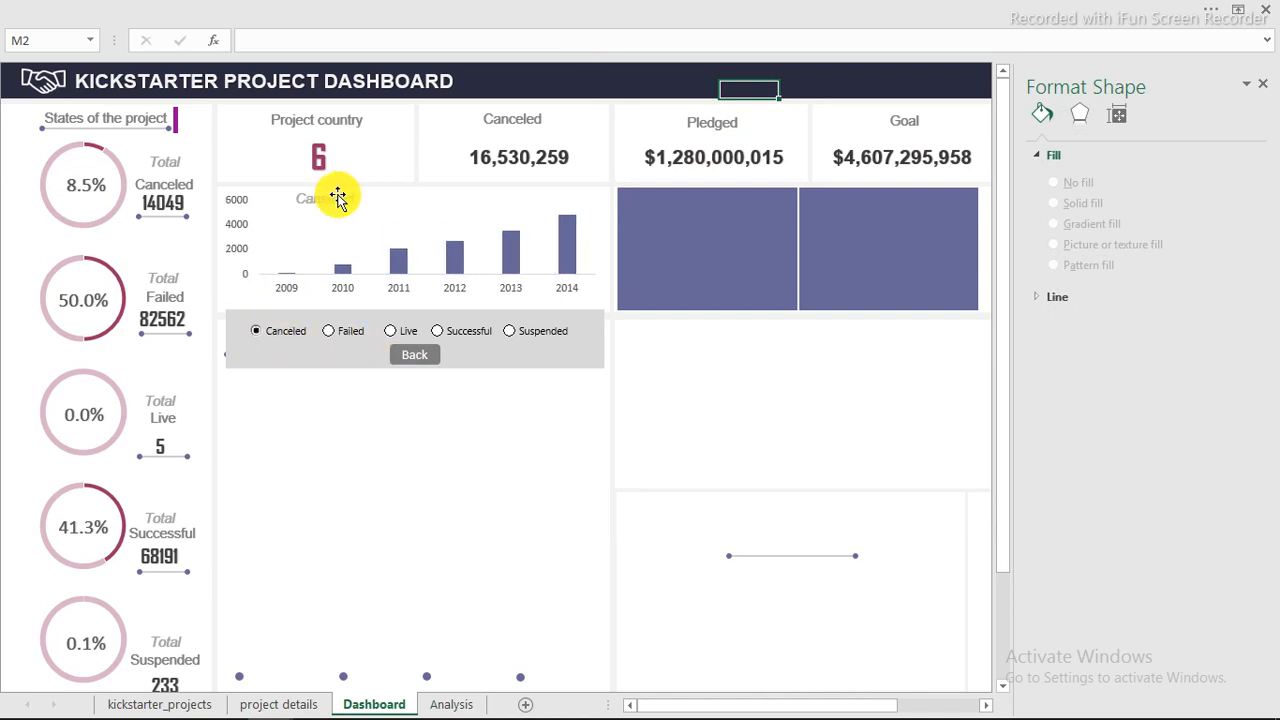
{"action": "left_click", "coordinate": [345, 340]}
Switch to the finished kickstarter_projects Dashboard workbook and try the Goal/Pledged, Pledge and Goal options on its category chart
{"action": "mouse_move", "coordinate": [250, 703]}
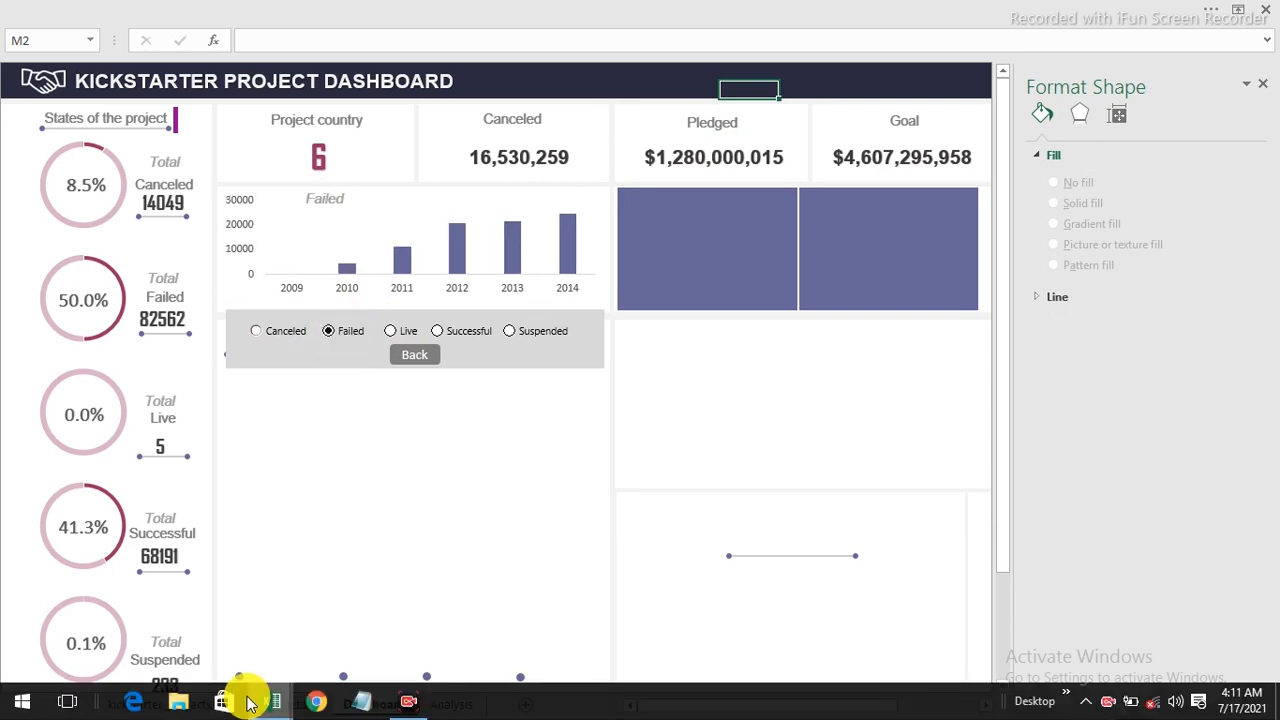
{"action": "left_click", "coordinate": [350, 637]}
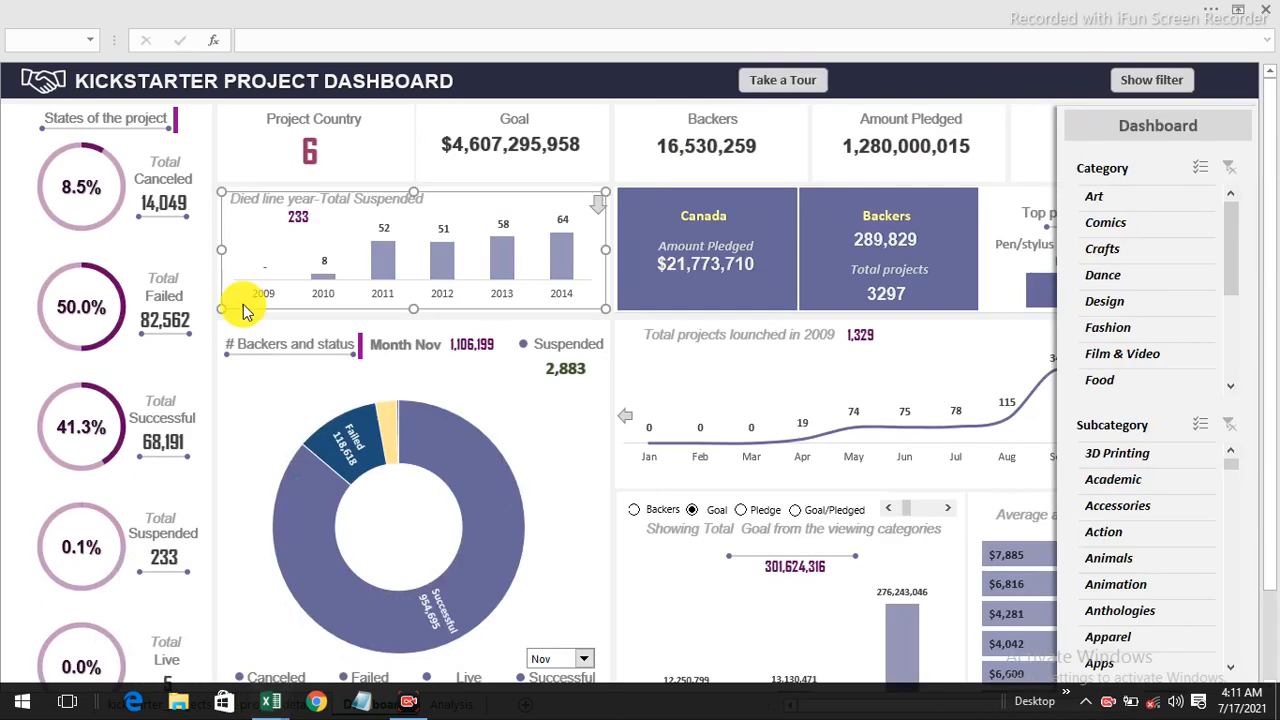
{"action": "left_click", "coordinate": [498, 75]}
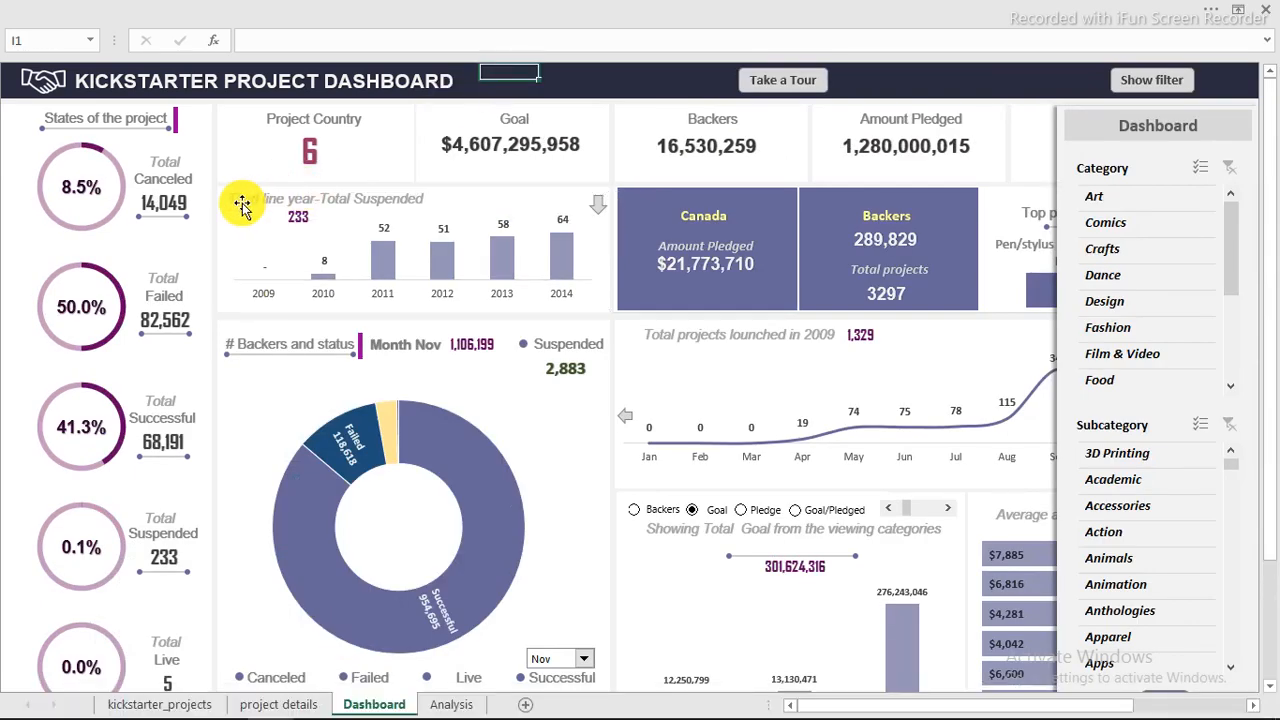
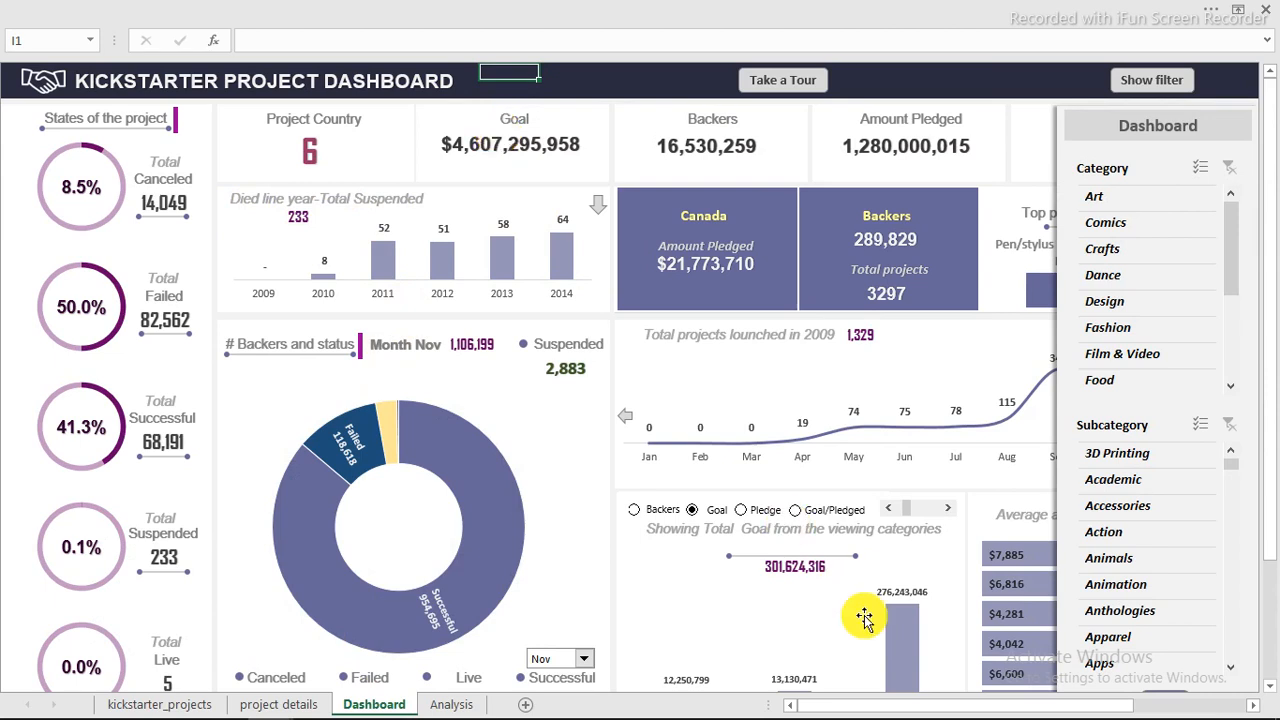
{"action": "left_click", "coordinate": [797, 514]}
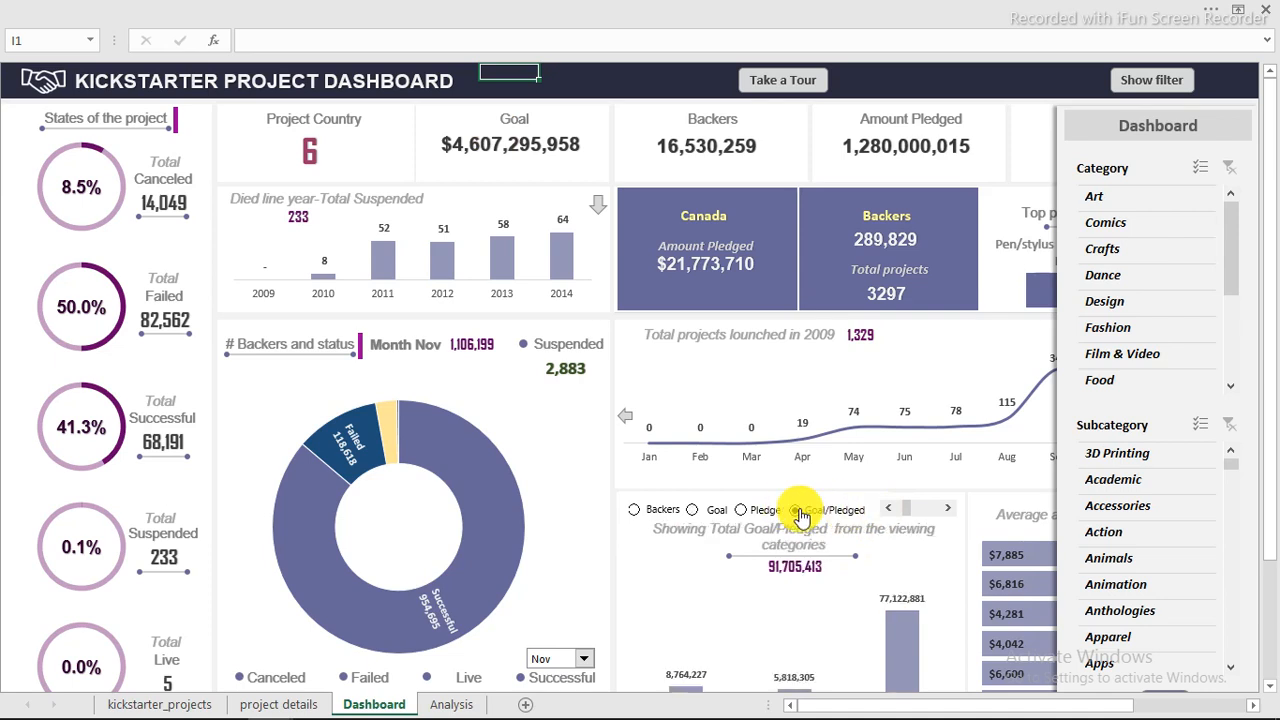
{"action": "left_click", "coordinate": [744, 513]}
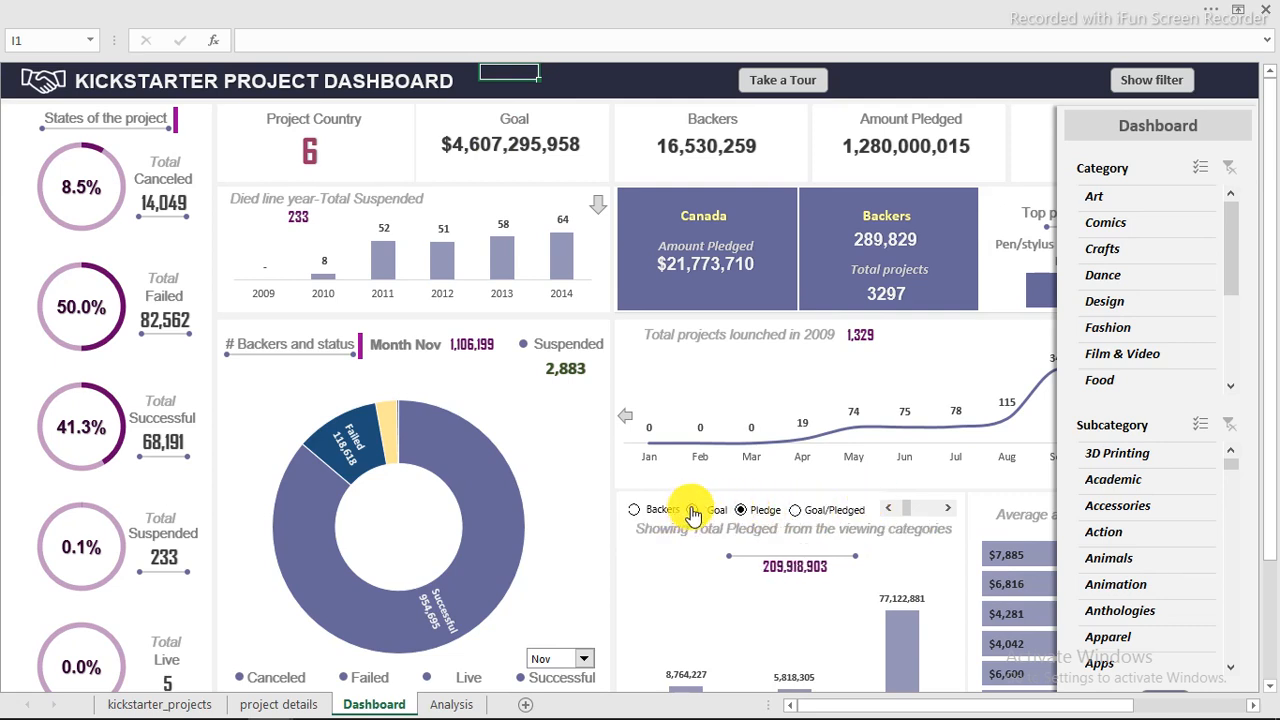
{"action": "left_click", "coordinate": [692, 513]}
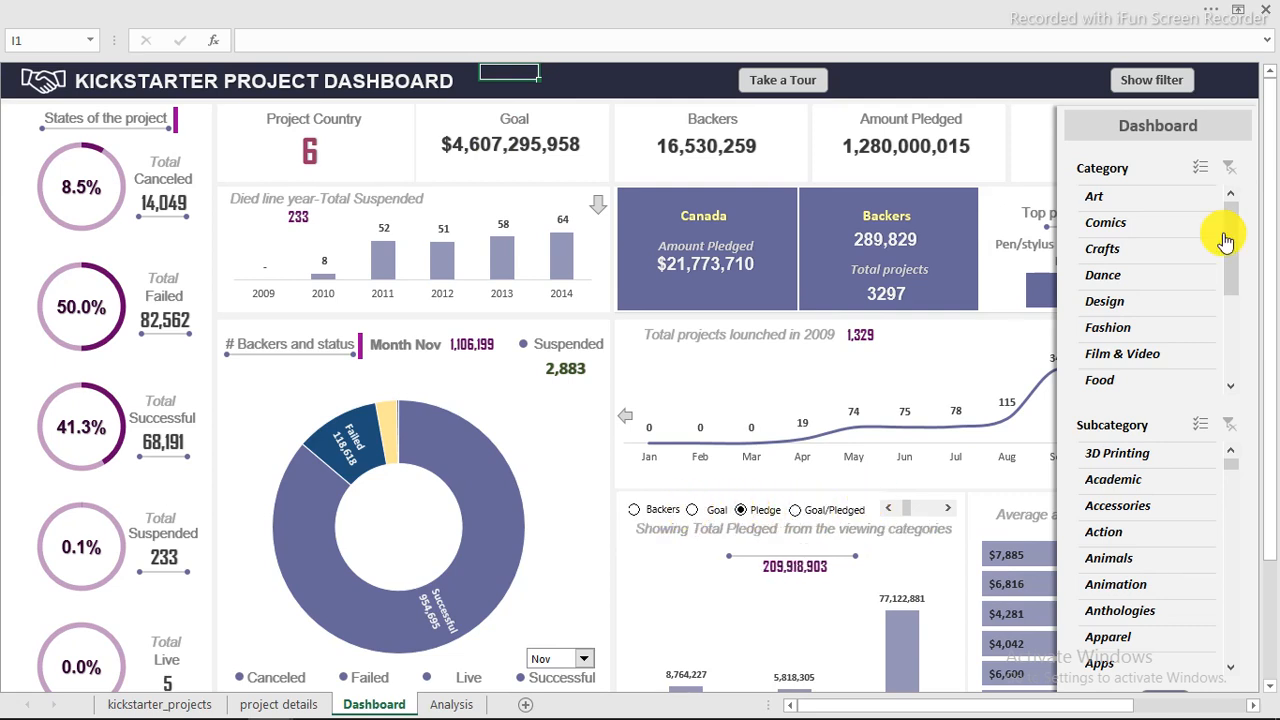
Hide the formula bar in the finished dashboard workbook
{"action": "left_click", "coordinate": [597, 11]}
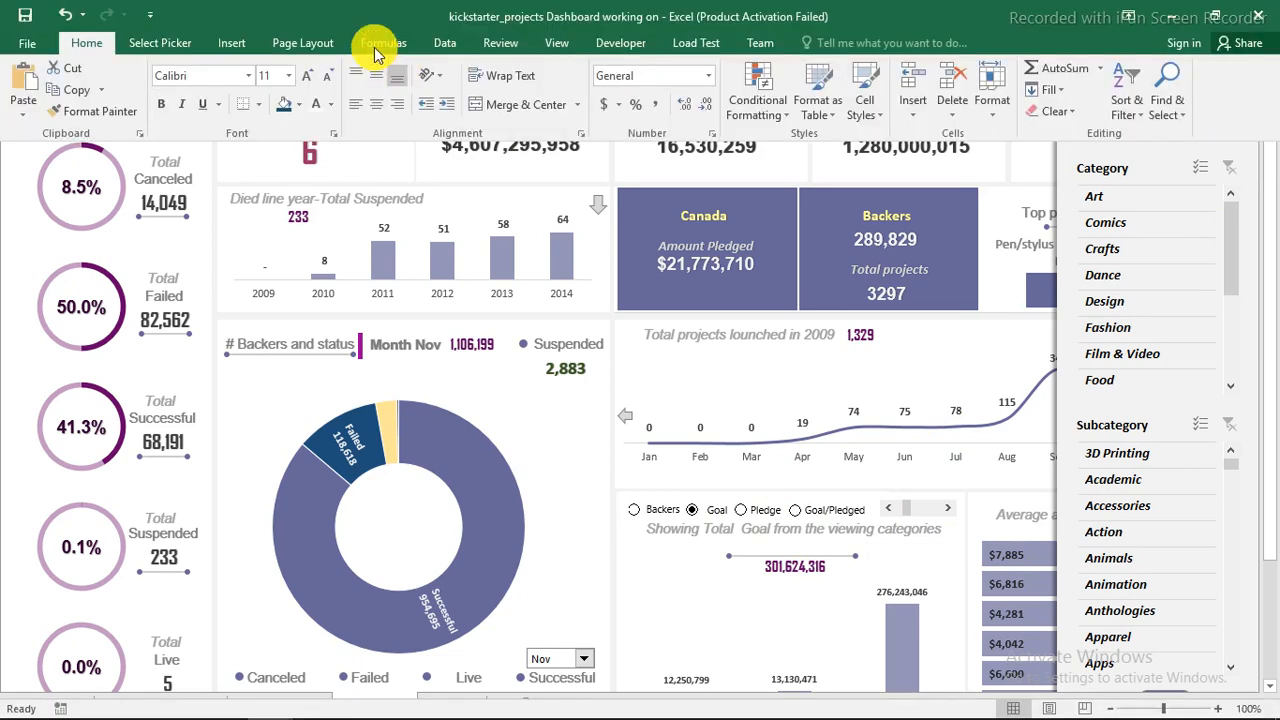
{"action": "left_click", "coordinate": [552, 43]}
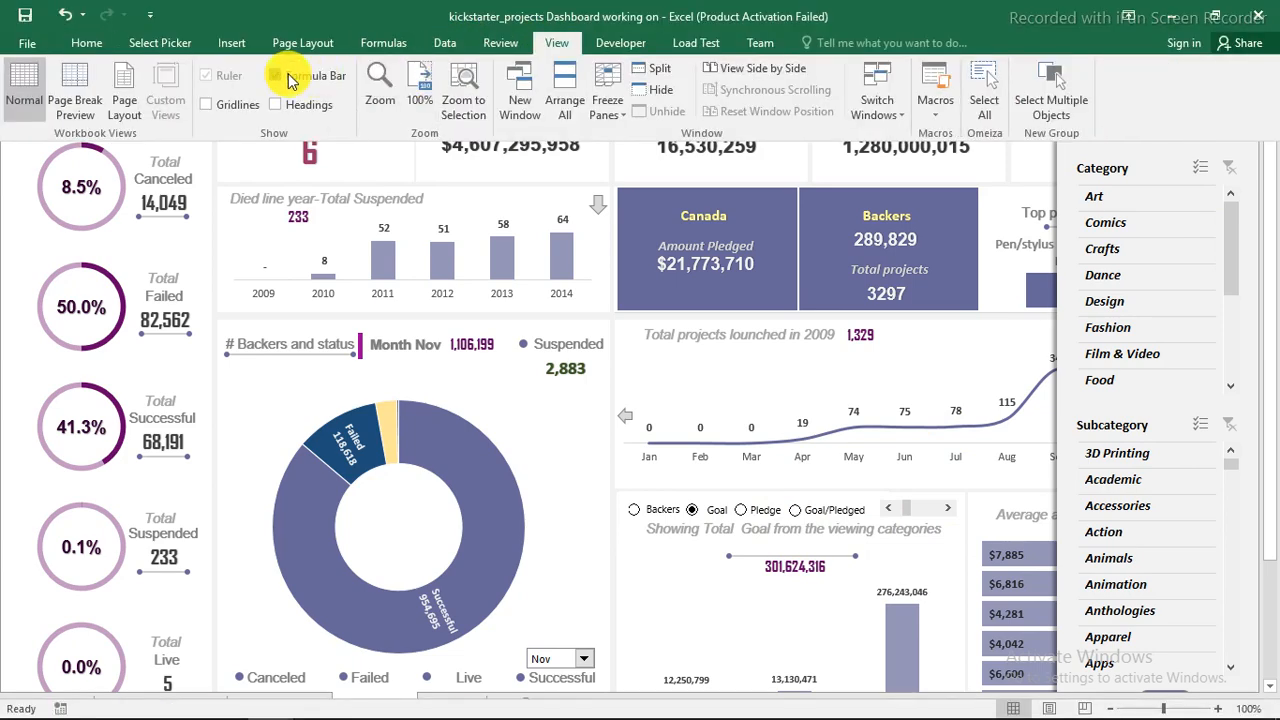
{"action": "left_click", "coordinate": [443, 157]}
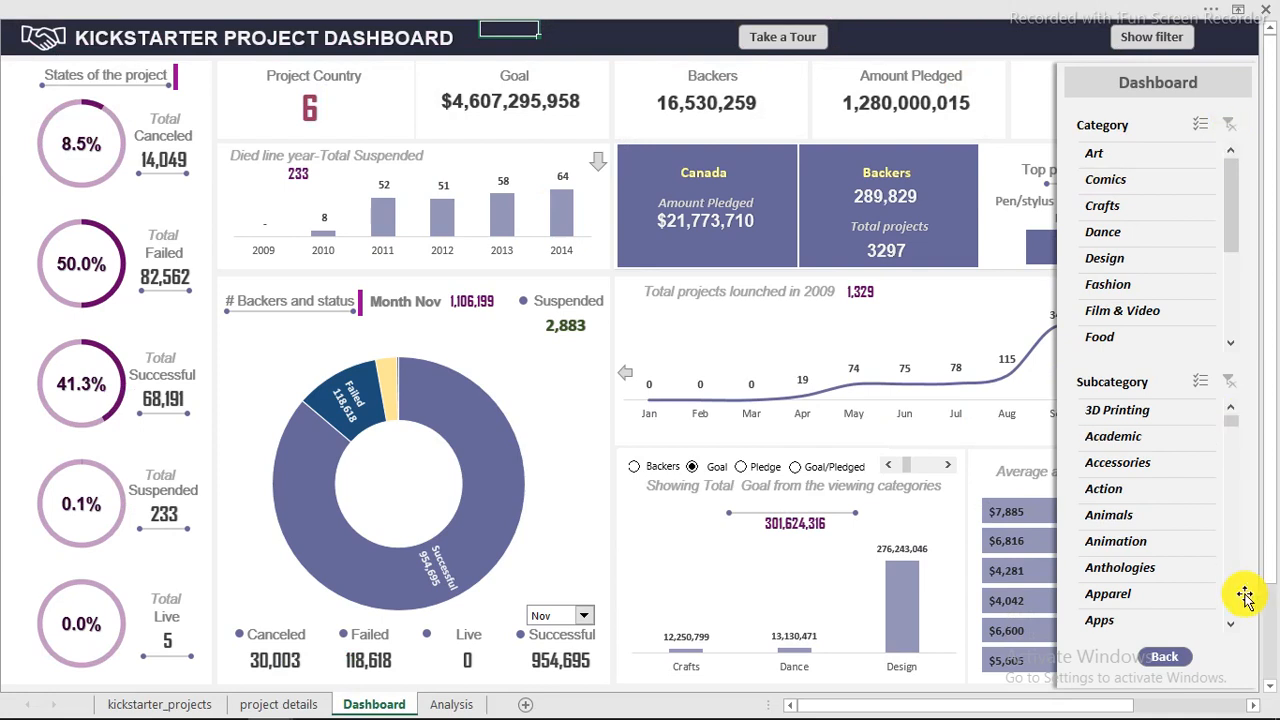
Look through the Category slicer and slide the filter panel away from the finished dashboard
{"action": "left_click", "coordinate": [1170, 657]}
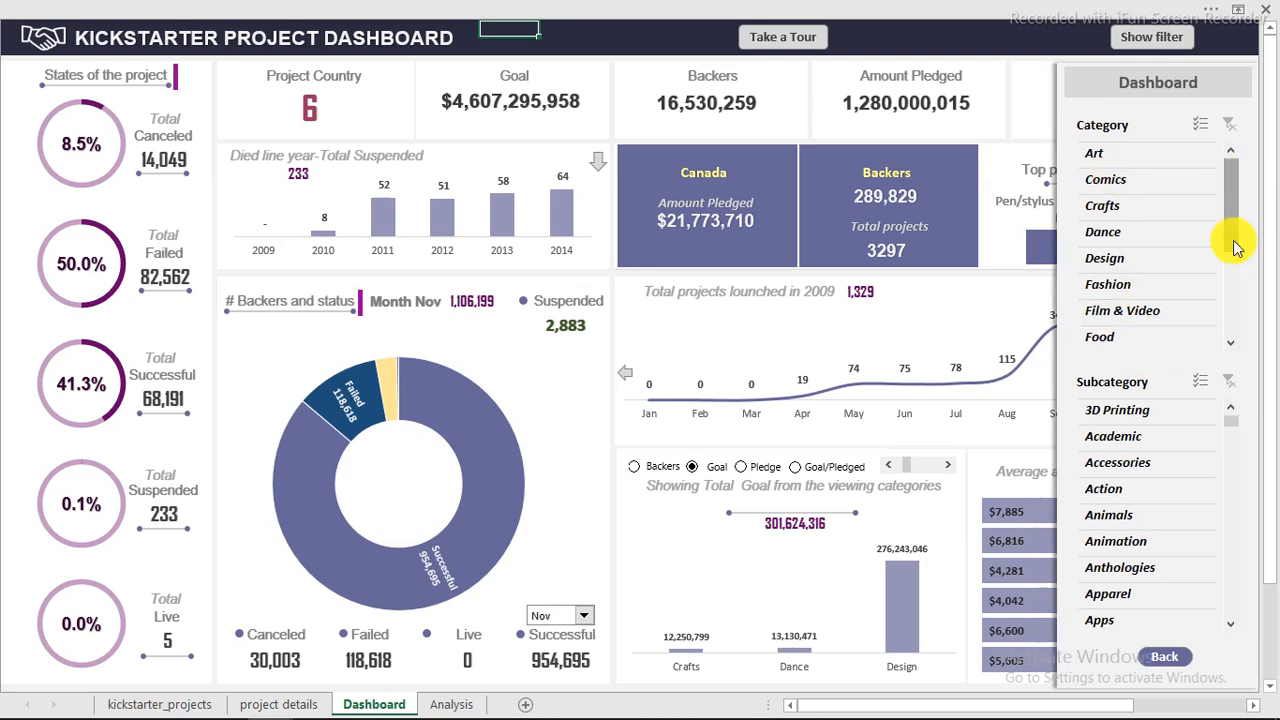
{"action": "scroll", "coordinate": [1236, 250], "scroll_direction": "down", "scroll_amount": 3}
{"action": "left_click_drag", "start_coordinate": [1236, 249], "coordinate": [1234, 158]}
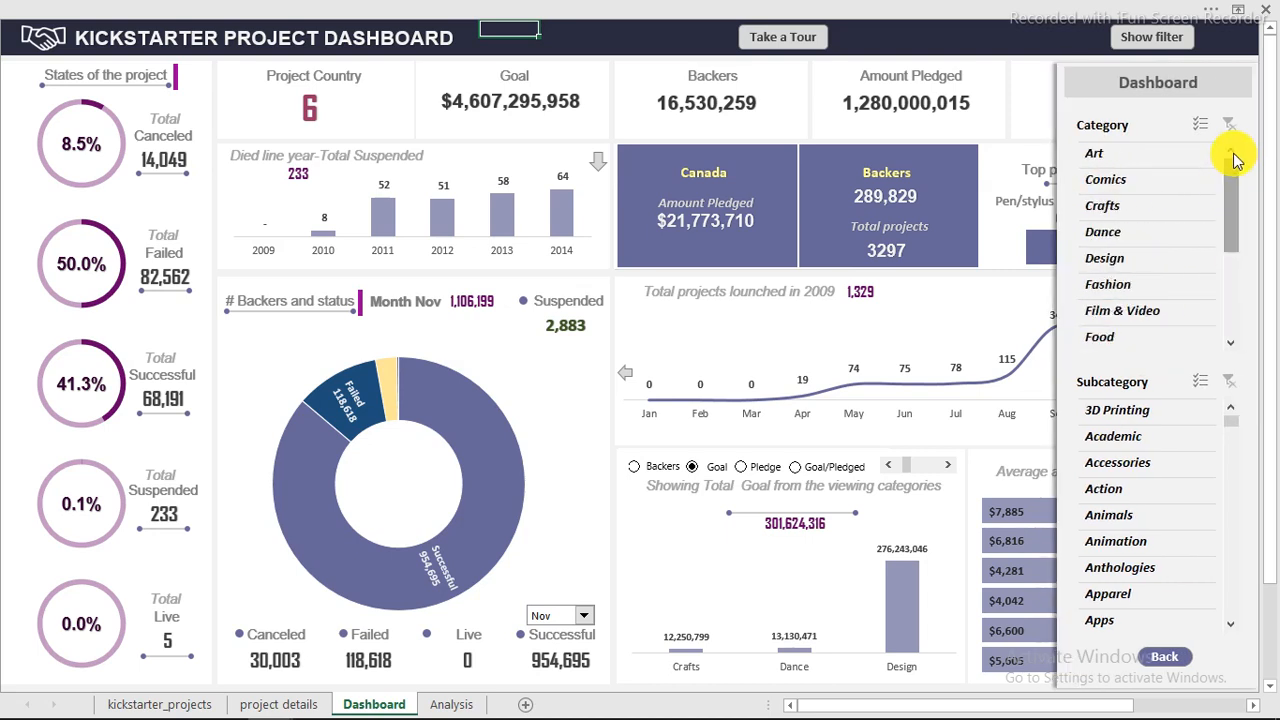
{"action": "left_click", "coordinate": [1181, 659]}
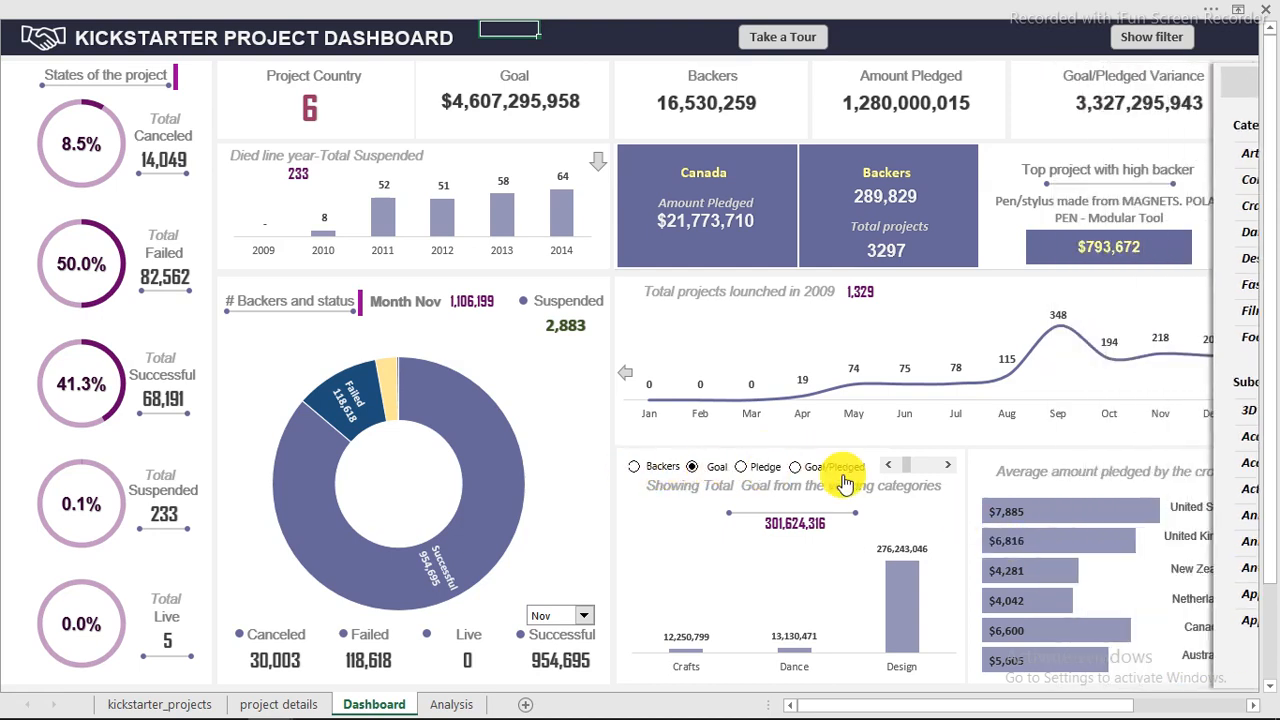
Scroll the finished dashboard's category chart to the Fashion, Film & Video and Food categories and try its Pledge and Goal/Pledged options
{"action": "left_click", "coordinate": [948, 468]}
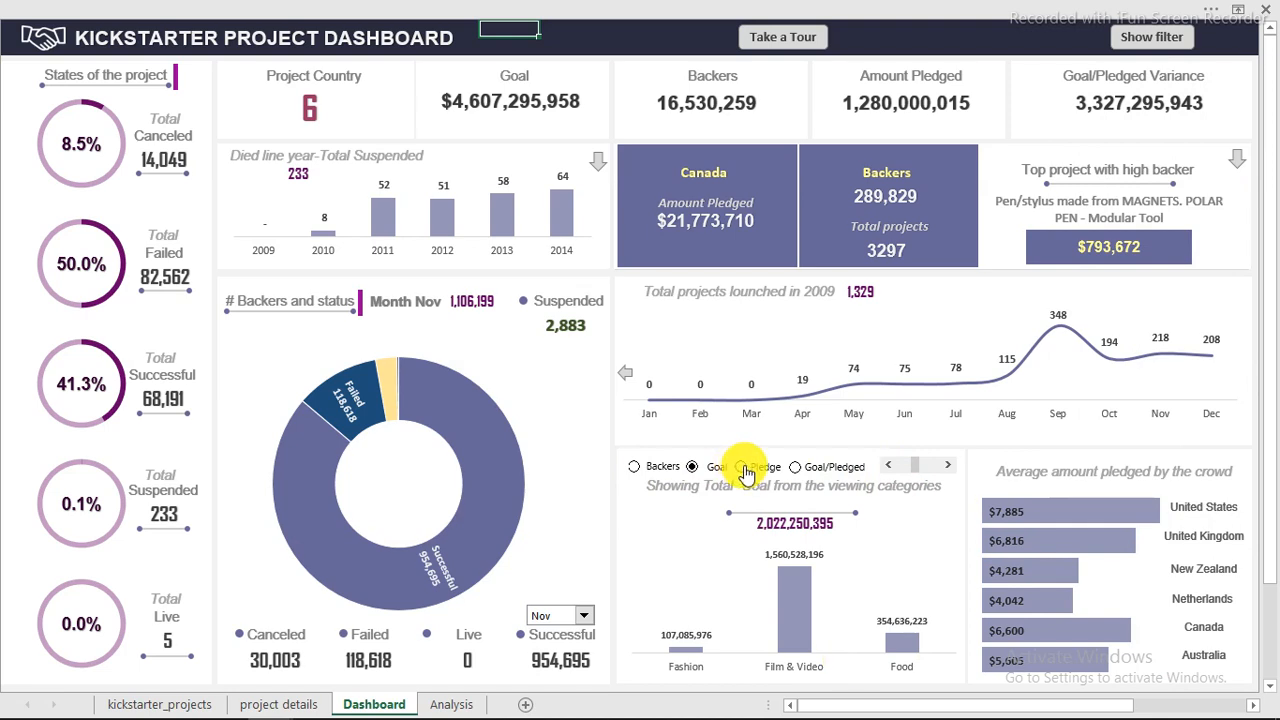
{"action": "left_click", "coordinate": [741, 467]}
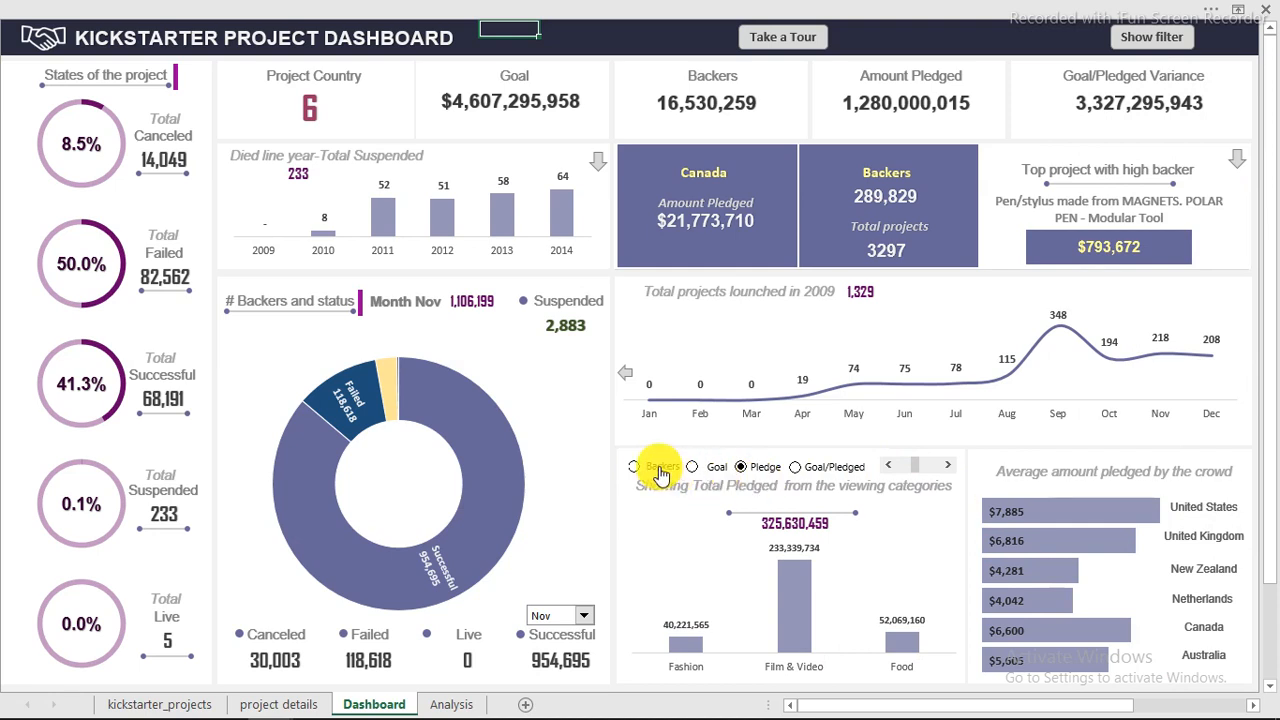
{"action": "left_click", "coordinate": [796, 469]}
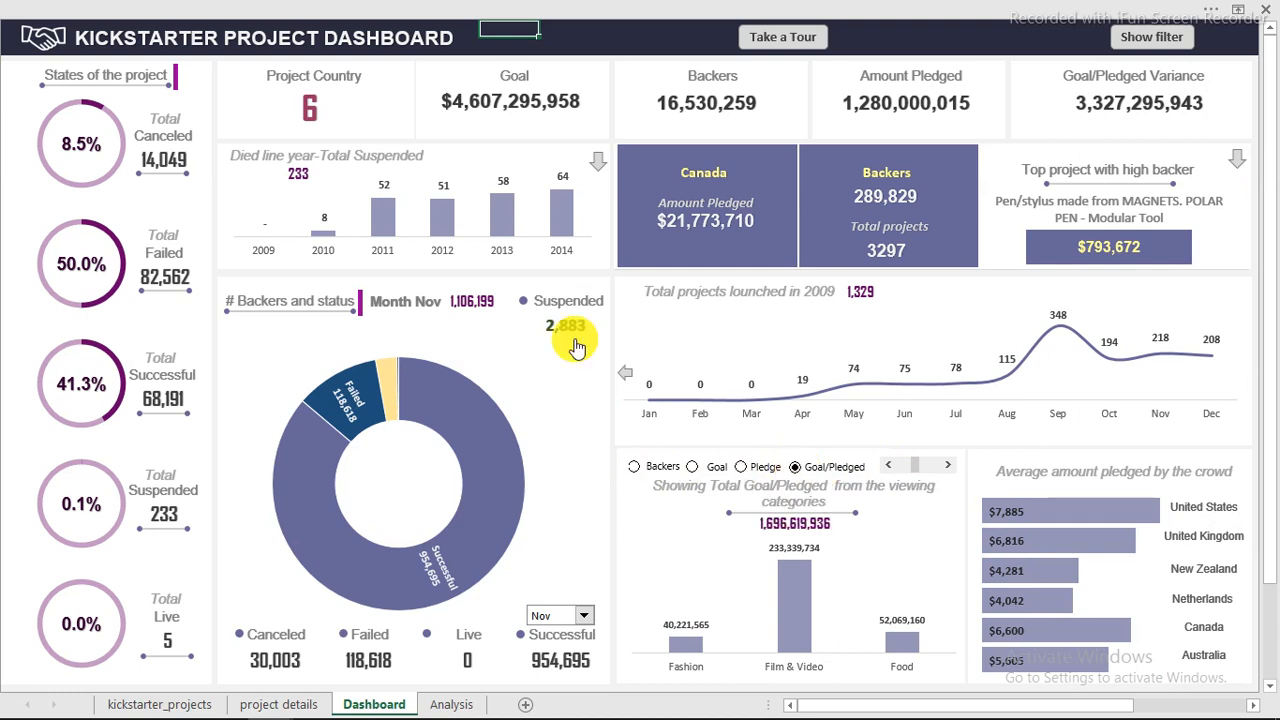
Reveal the state options under the finished dashboard's yearly chart, select Successful and slide the options panel back
{"action": "left_click", "coordinate": [600, 168]}
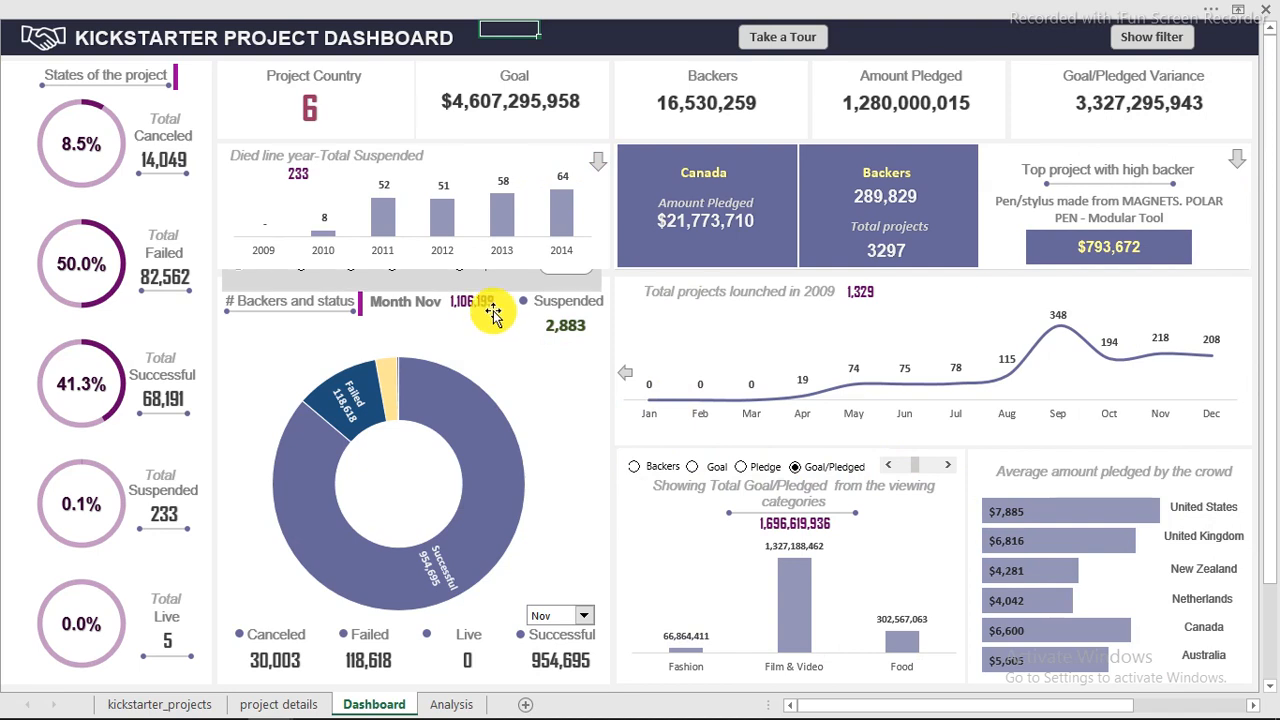
{"action": "left_click", "coordinate": [408, 297]}
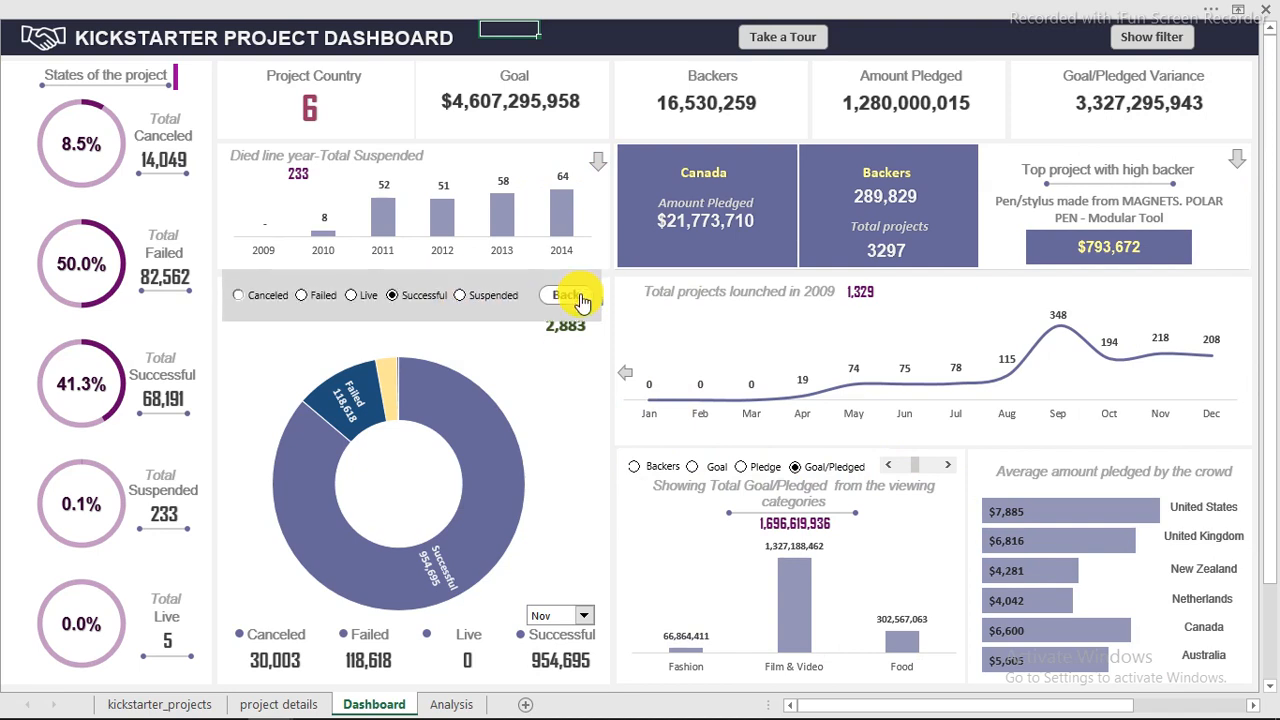
{"action": "left_click", "coordinate": [568, 298]}
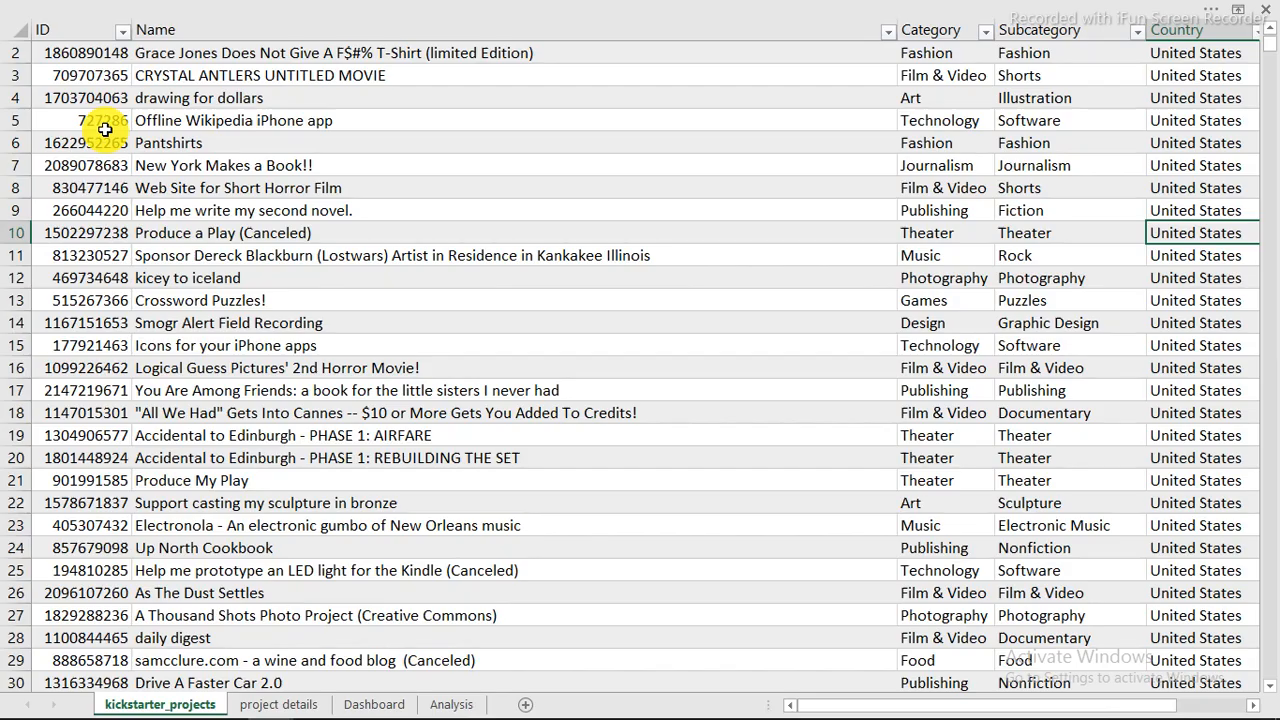
Start a PivotTable from the datasource table on the kickstarter_projects sheet, placing it on the existing Analysis worksheet
{"action": "left_click", "coordinate": [170, 120]}
{"action": "left_click", "coordinate": [300, 8]}
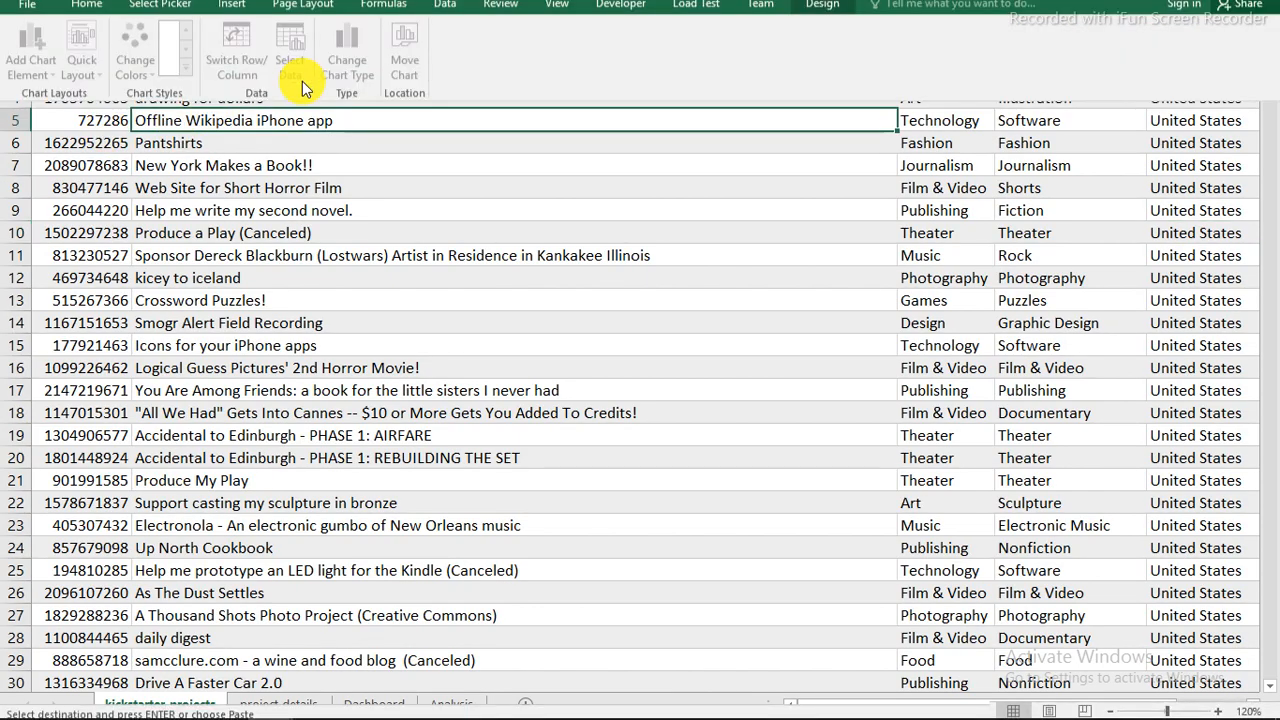
{"action": "left_click", "coordinate": [212, 40]}
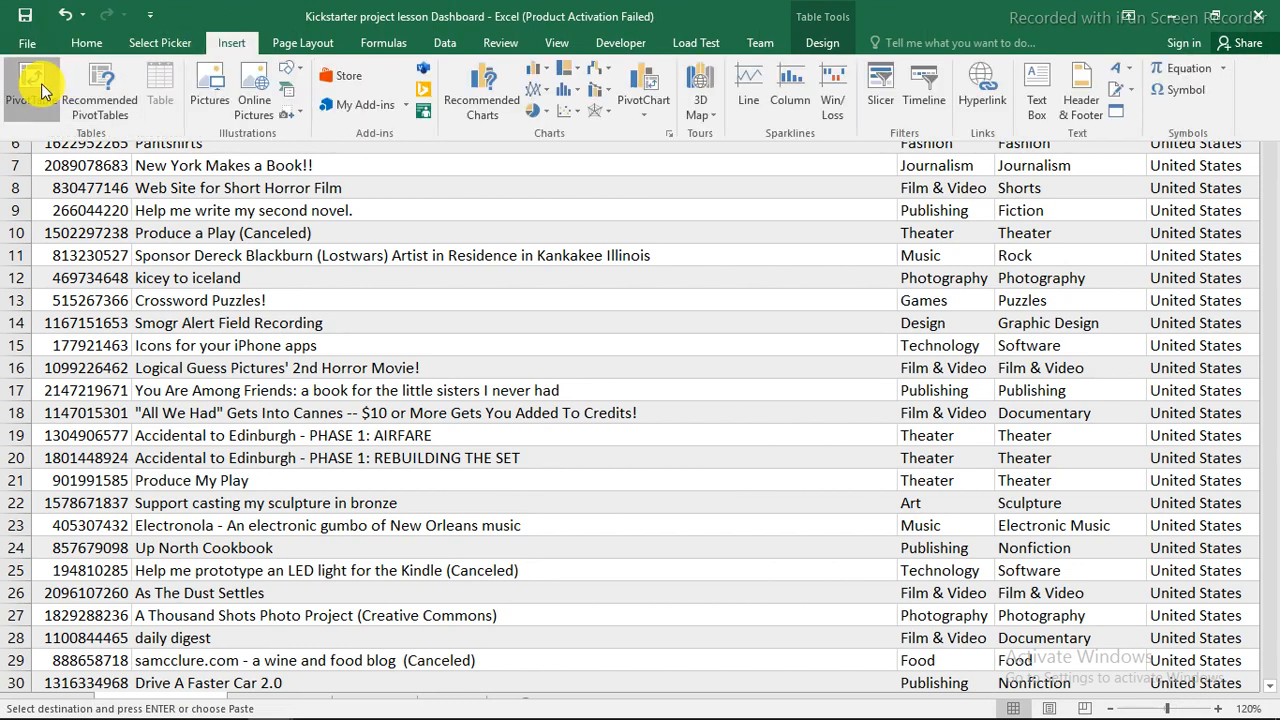
{"action": "left_click", "coordinate": [27, 86]}
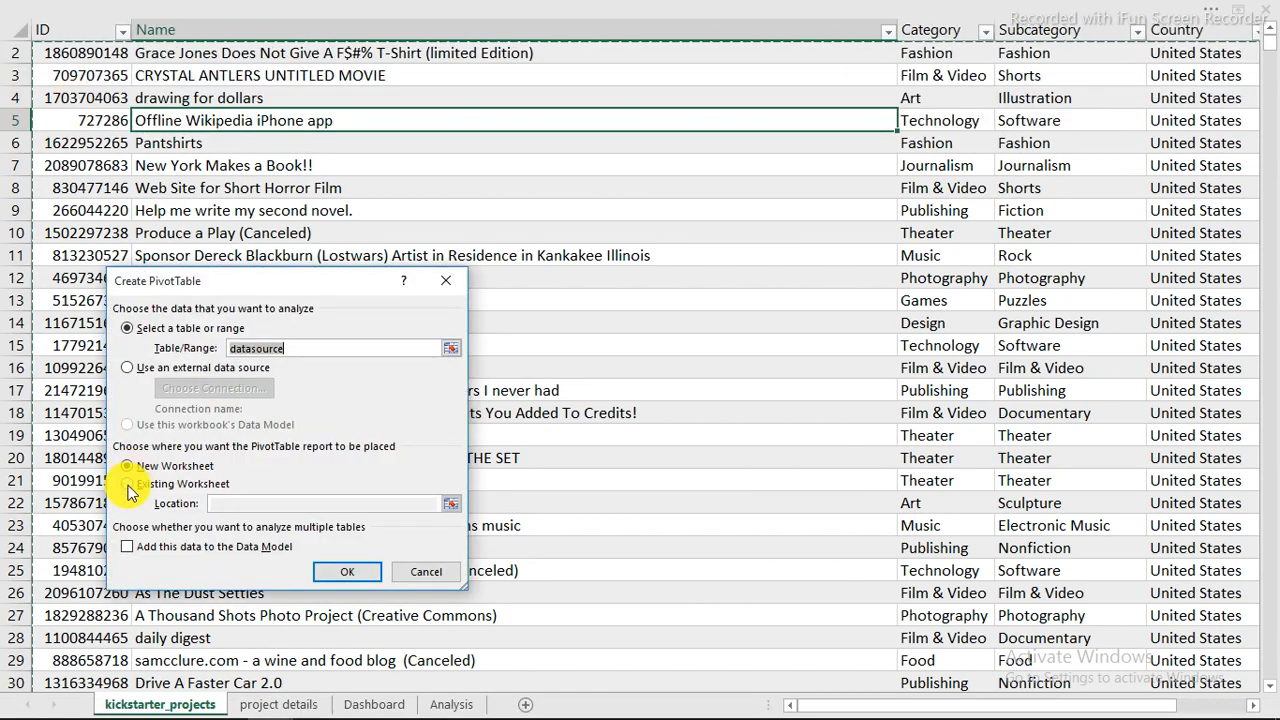
{"action": "left_click", "coordinate": [128, 485]}
{"action": "left_click", "coordinate": [458, 706]}
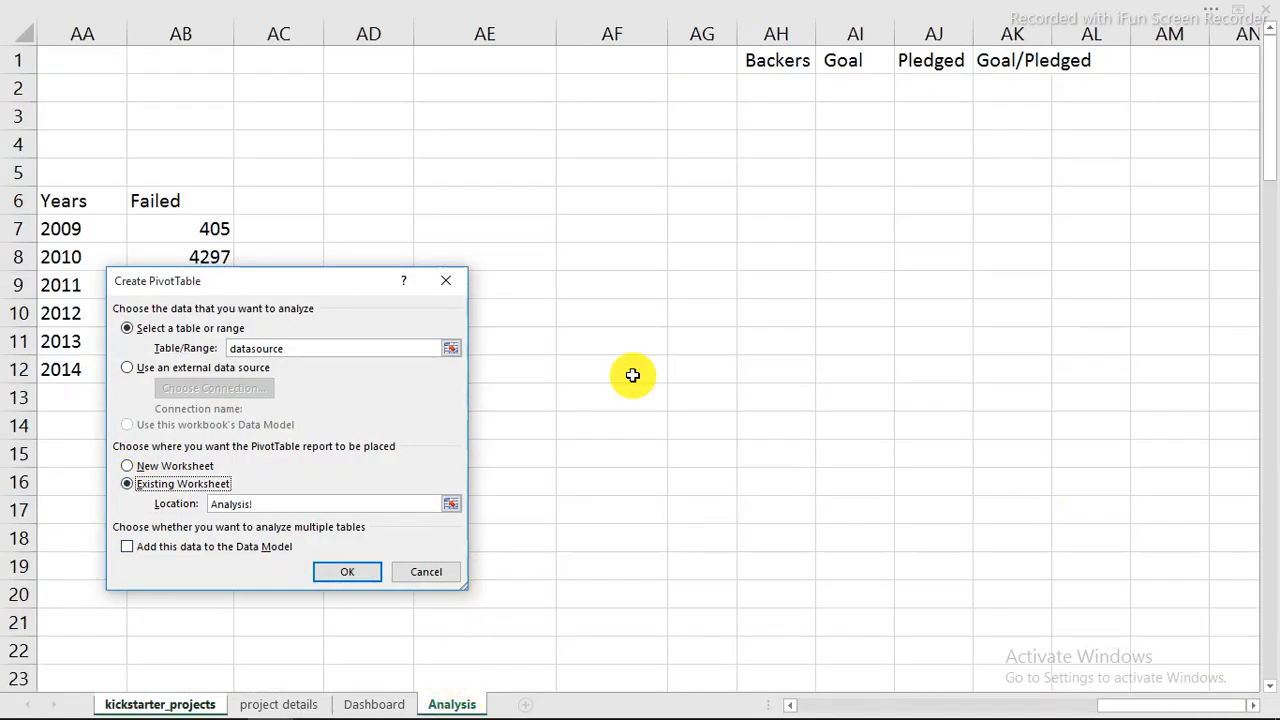
Create a pivot table from datasource at cell AE6 of the Analysis sheet, with Category as its row field
{"action": "left_click", "coordinate": [521, 200]}
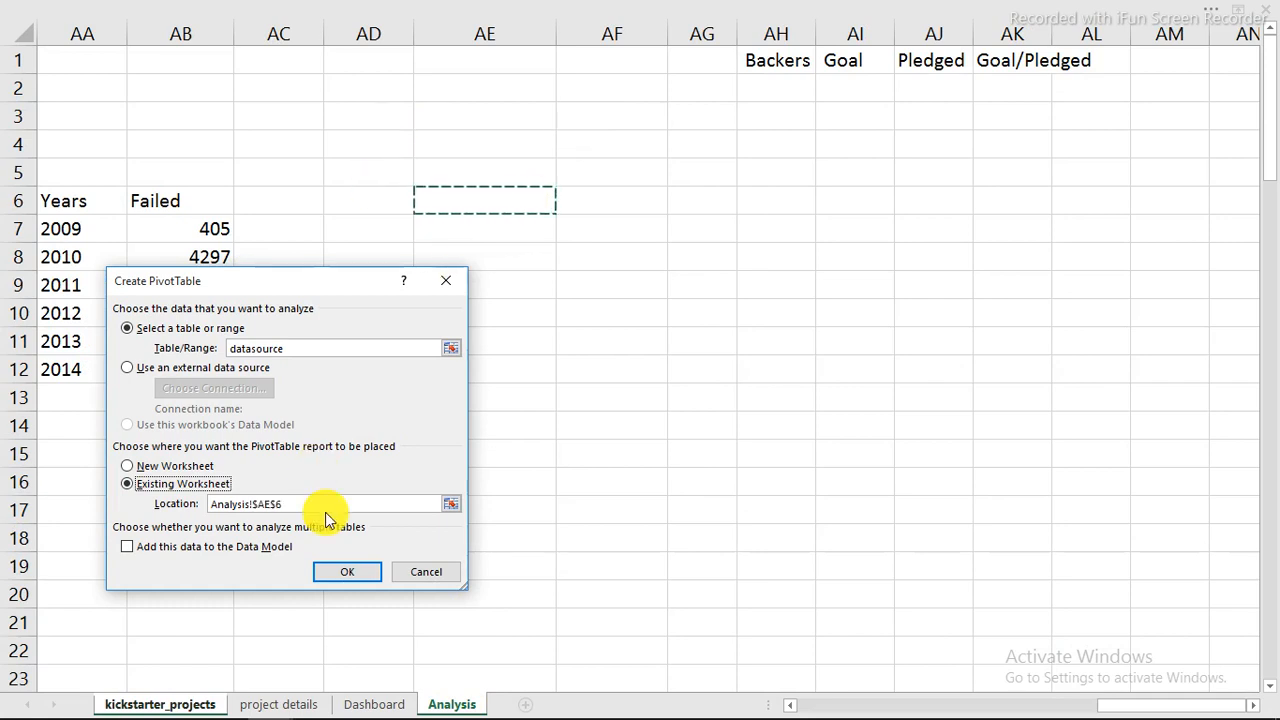
{"action": "left_click", "coordinate": [347, 570]}
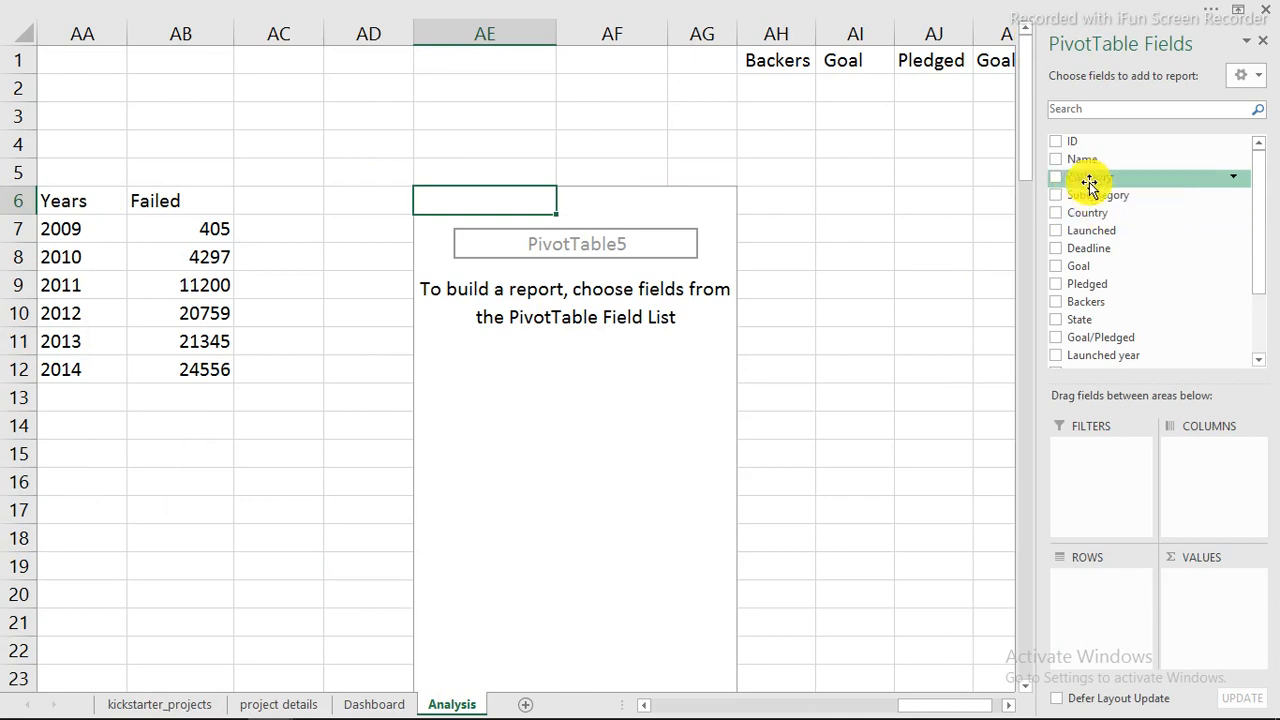
{"action": "left_click_drag", "start_coordinate": [1087, 180], "coordinate": [1128, 606]}
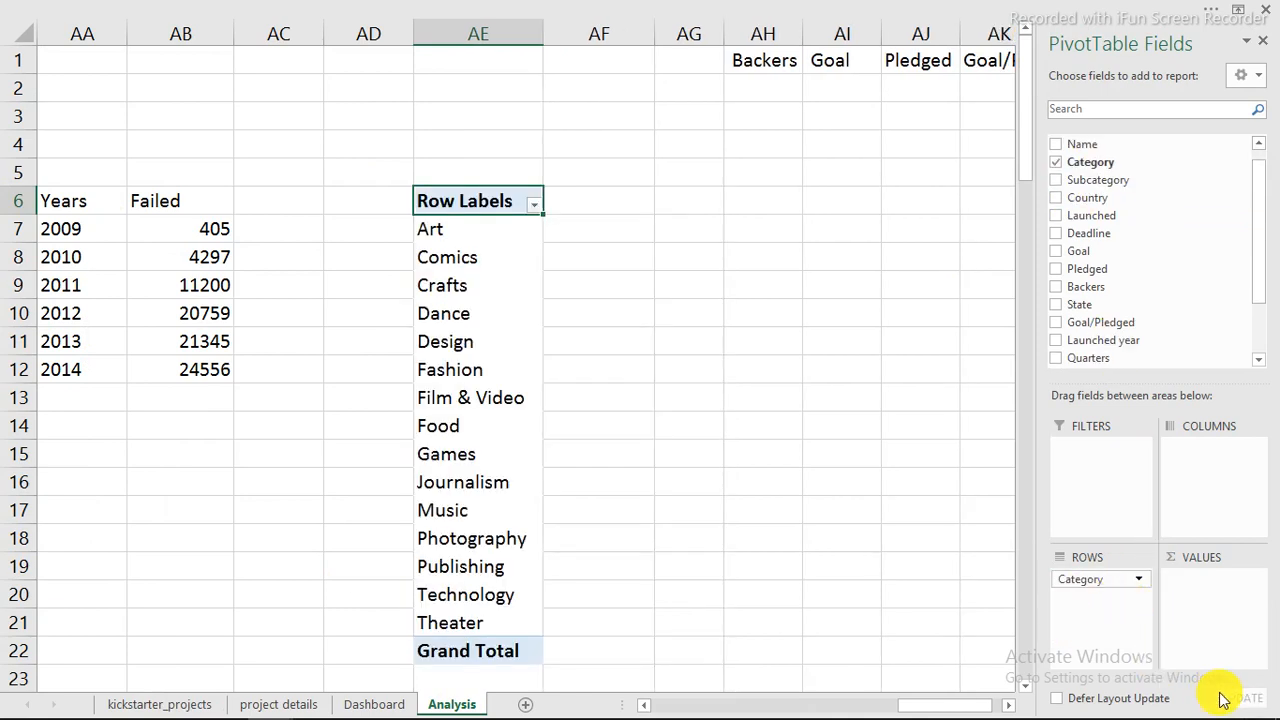
Add Backers, Goal, Pledged and Goal/Pledged to the pivot table as summed values, in that order
{"action": "left_click_drag", "start_coordinate": [1083, 287], "coordinate": [1208, 618]}
{"action": "left_click_drag", "start_coordinate": [1080, 251], "coordinate": [1205, 585]}
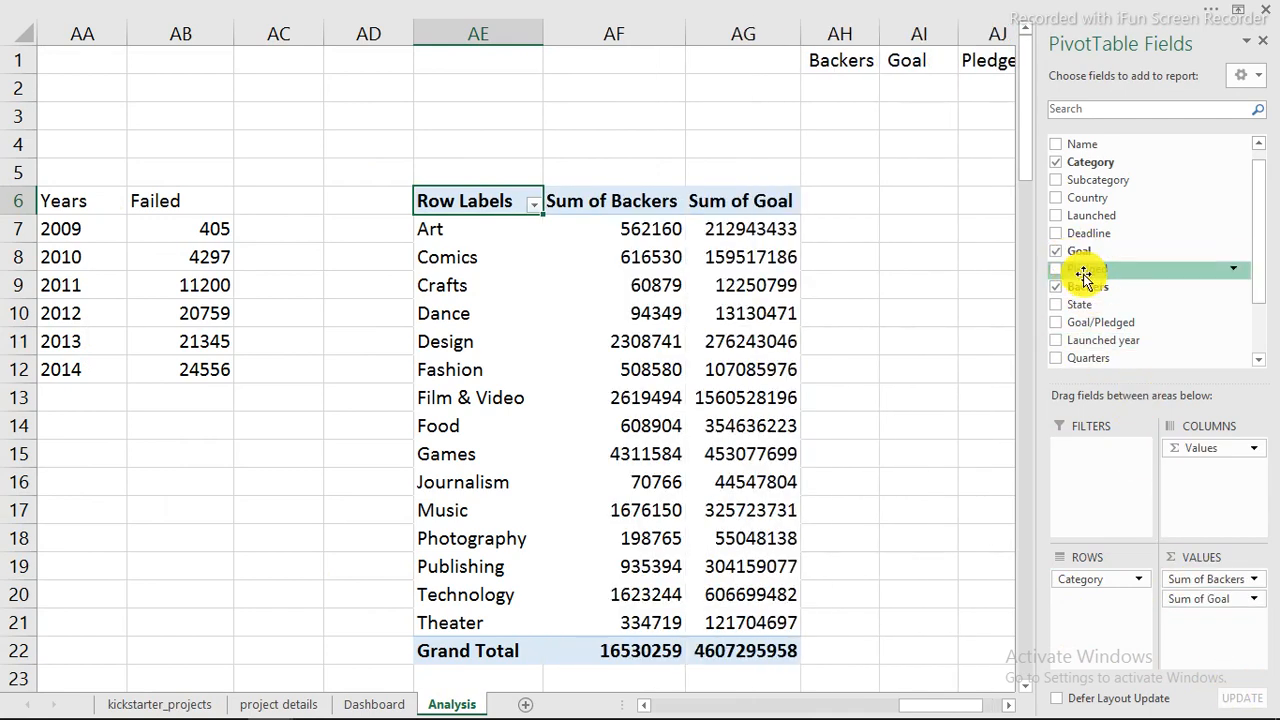
{"action": "left_click_drag", "start_coordinate": [1083, 276], "coordinate": [1234, 628]}
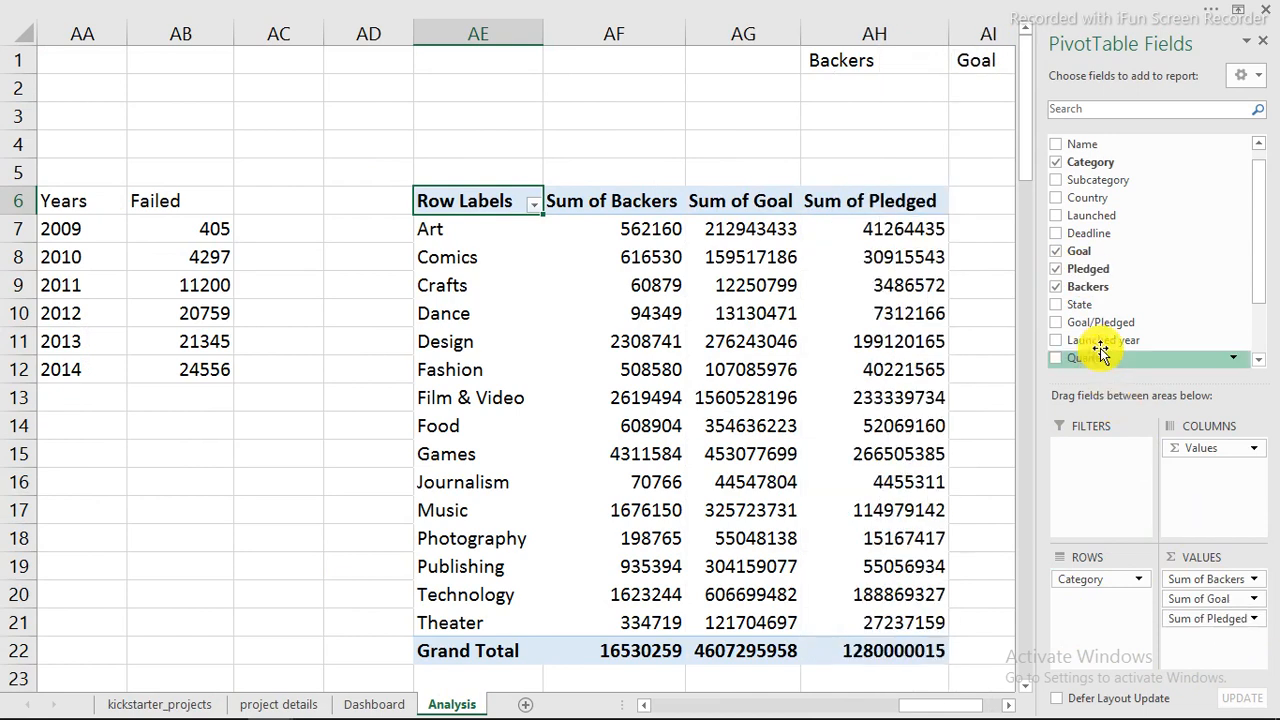
{"action": "left_click_drag", "start_coordinate": [1103, 327], "coordinate": [1215, 640]}
Delete the loose Backers, Goal, Pledged and Goal/Pledged labels in AH1:AL1 above the pivot table
{"action": "left_click", "coordinate": [1008, 706]}
{"action": "left_click", "coordinate": [1008, 706]}
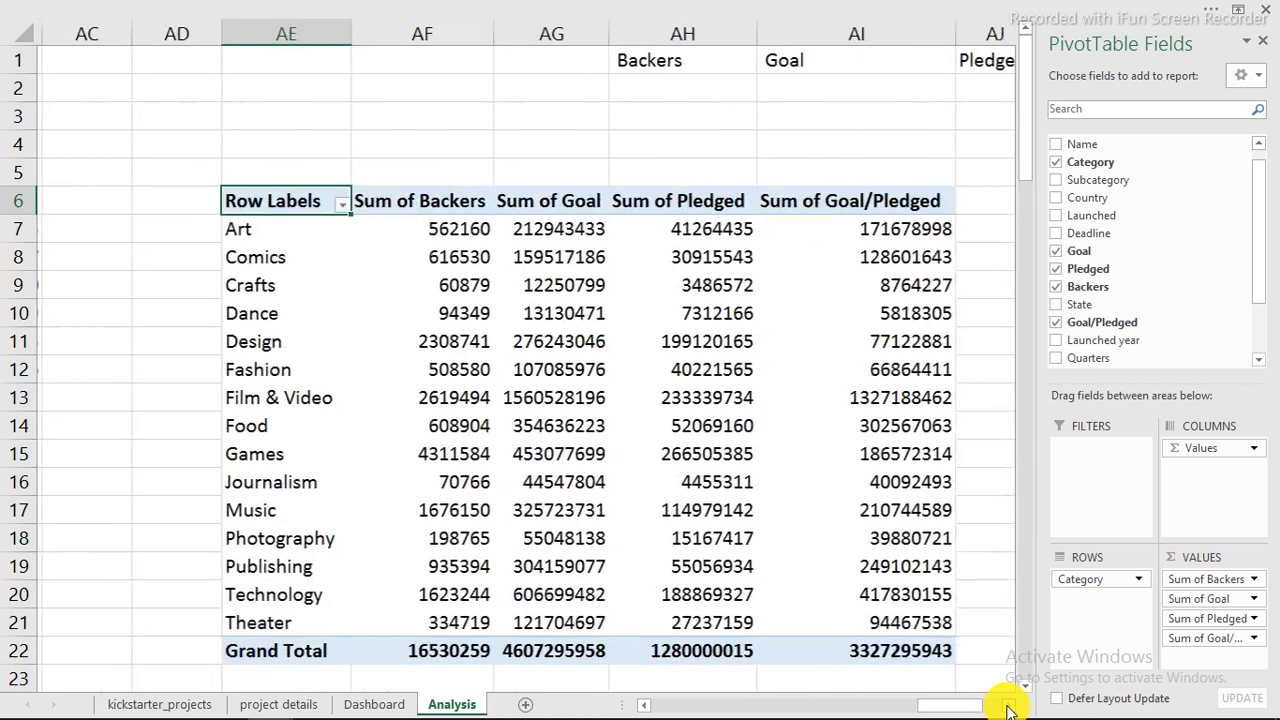
{"action": "left_click", "coordinate": [1008, 706]}
{"action": "left_click", "coordinate": [1008, 706]}
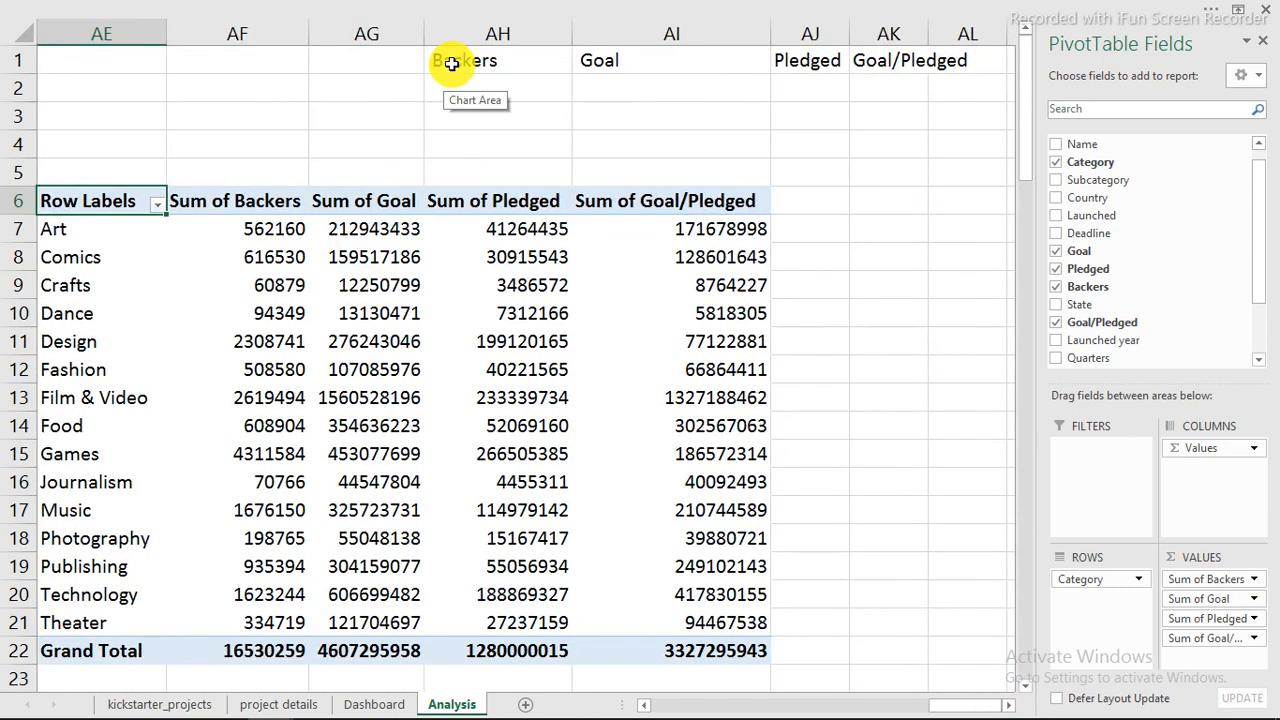
{"action": "left_click_drag", "start_coordinate": [451, 60], "coordinate": [933, 62]}
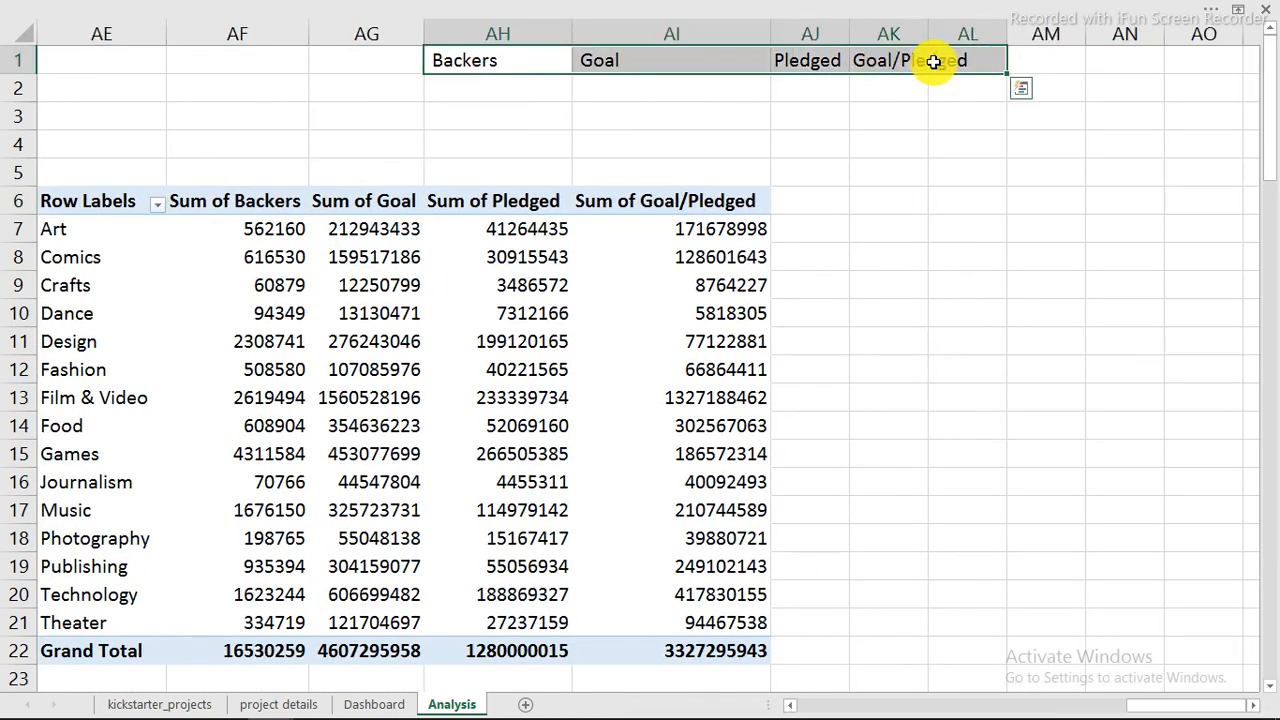
{"action": "key", "text": "Delete"}
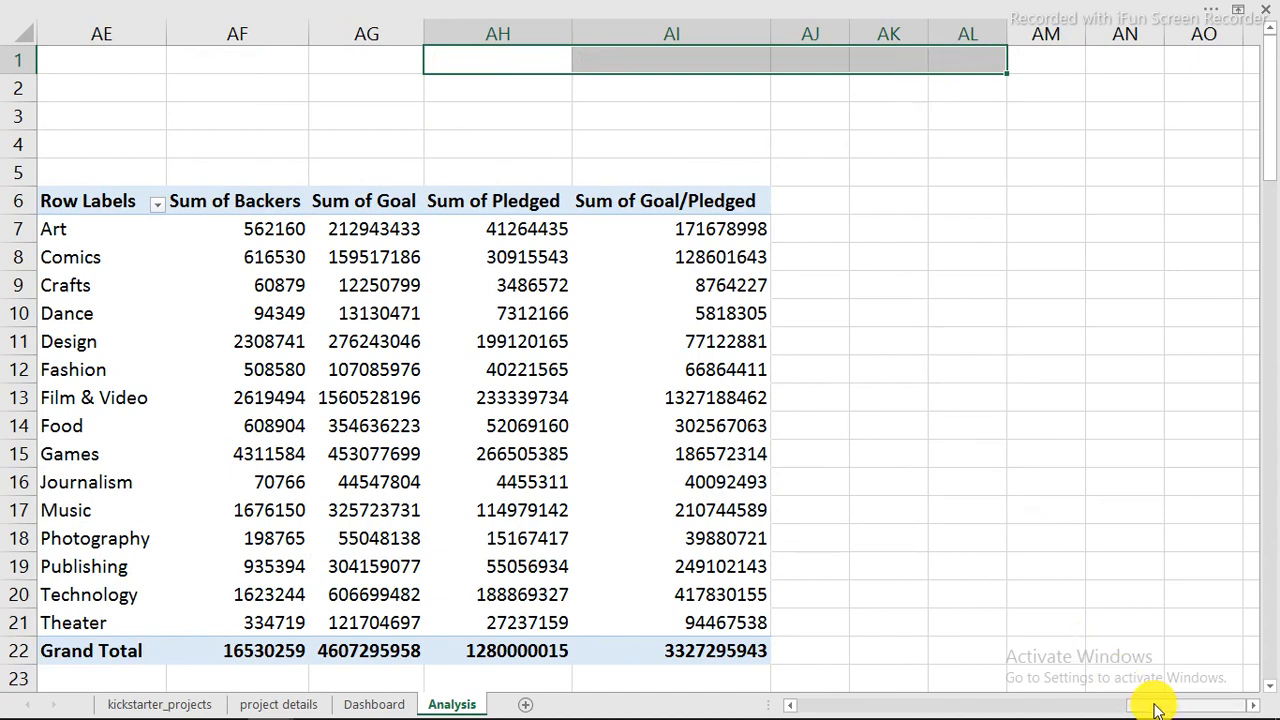
Change the category pivot table's report layout to Tabular Form
{"action": "scroll", "coordinate": [1155, 708], "scroll_direction": "left", "scroll_amount": 3}
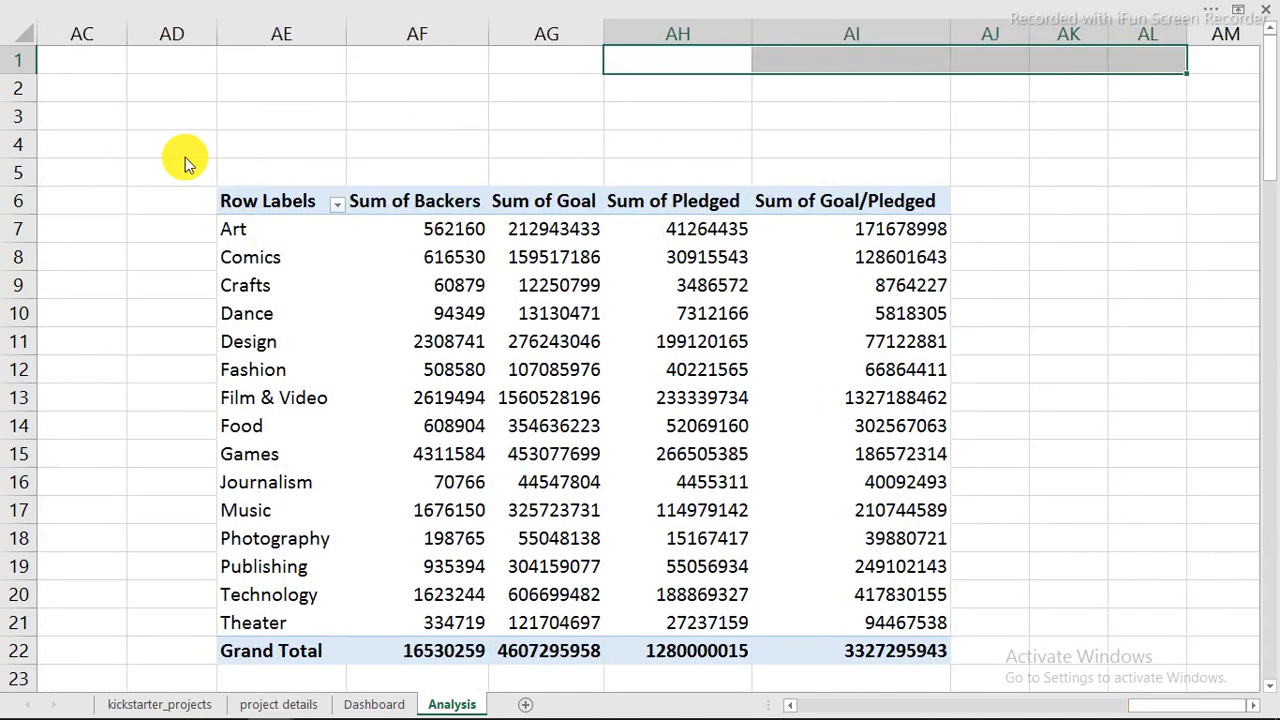
{"action": "left_click", "coordinate": [466, 345]}
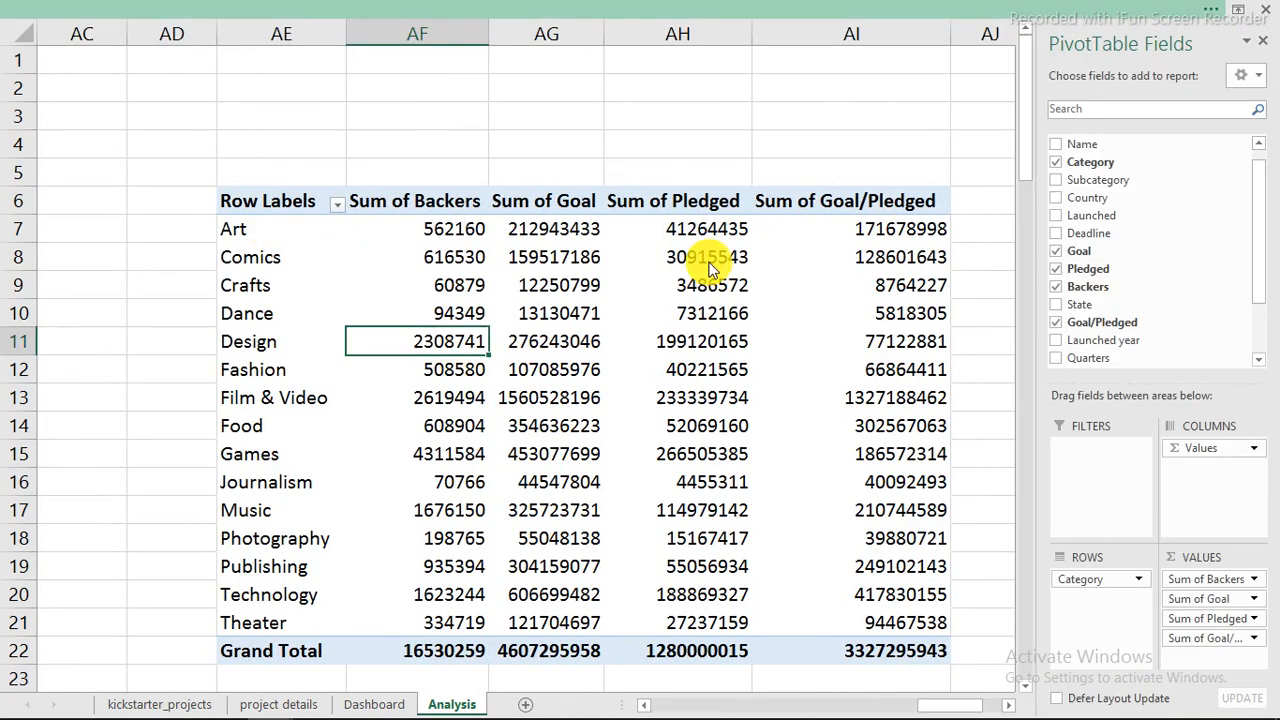
{"action": "left_click", "coordinate": [956, 14]}
{"action": "left_click", "coordinate": [885, 43]}
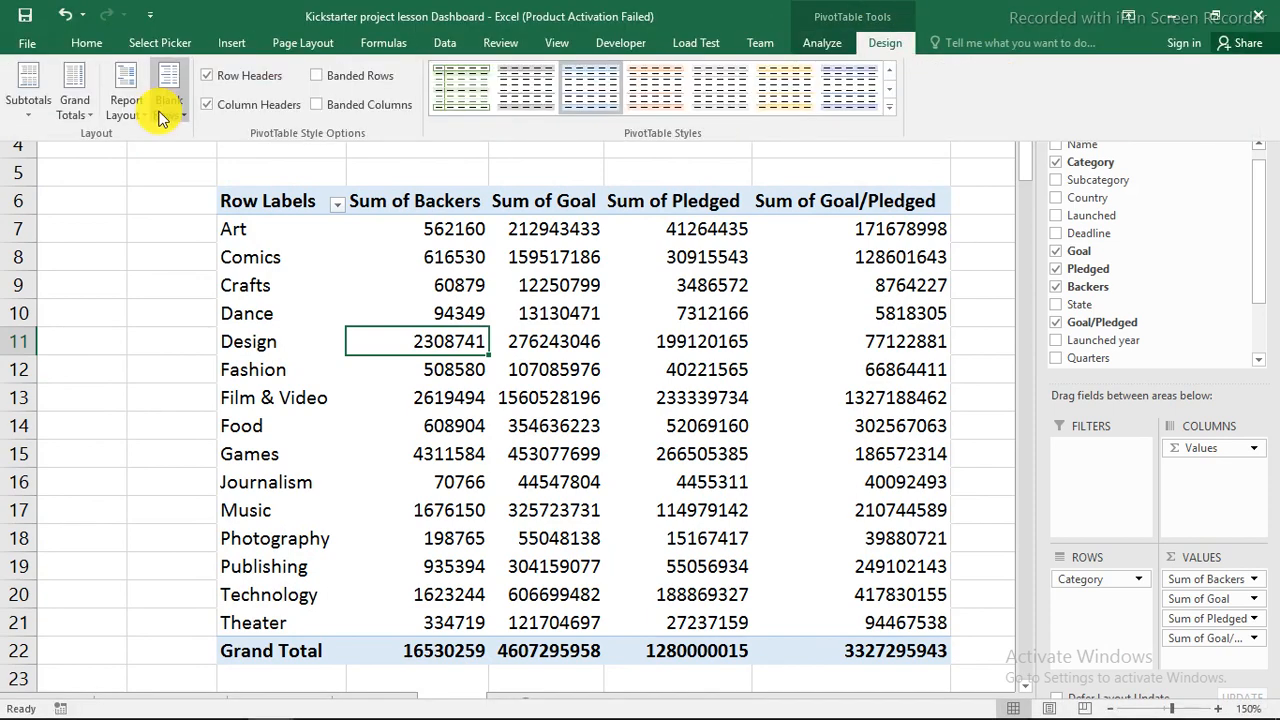
{"action": "left_click", "coordinate": [131, 113]}
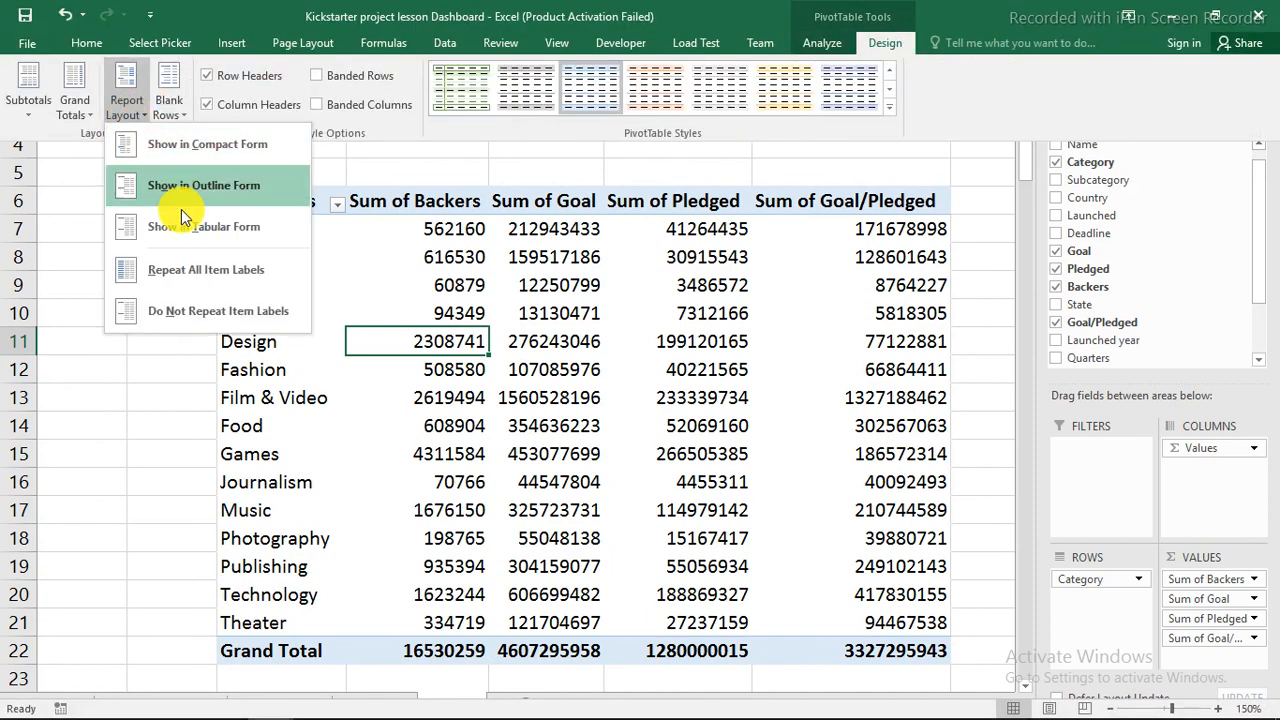
{"action": "left_click", "coordinate": [227, 150]}
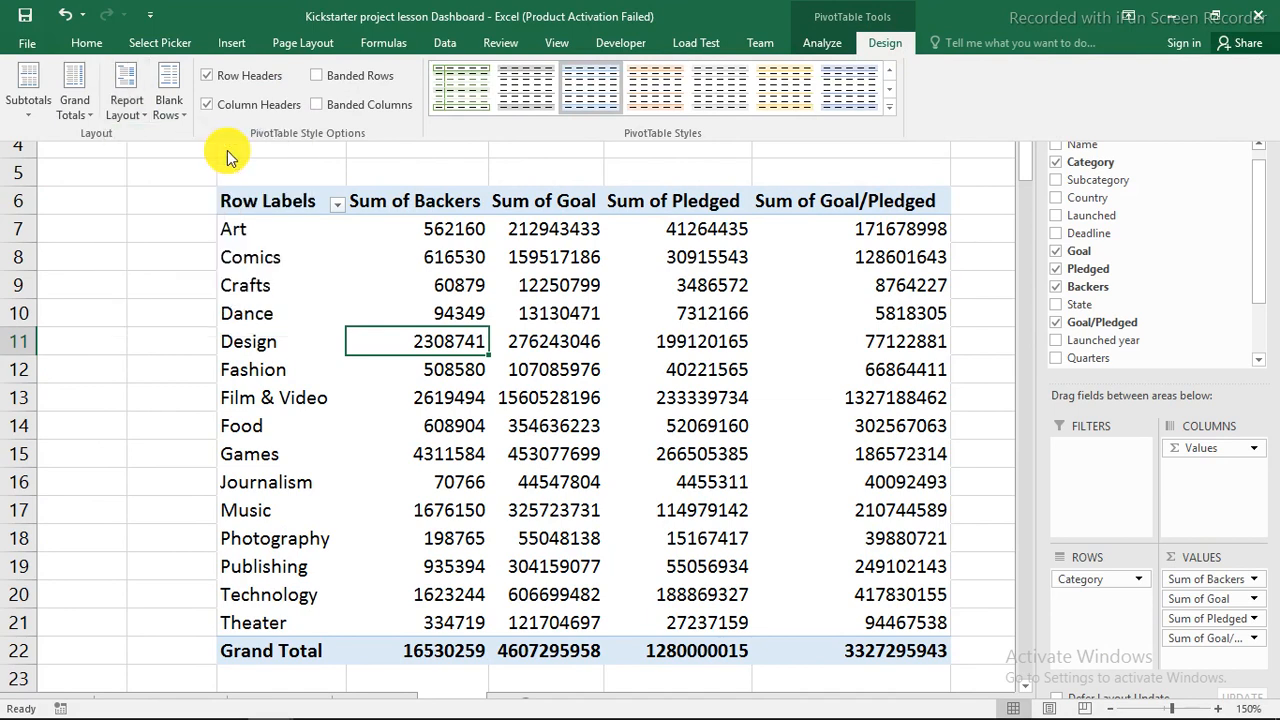
{"action": "left_click", "coordinate": [132, 116]}
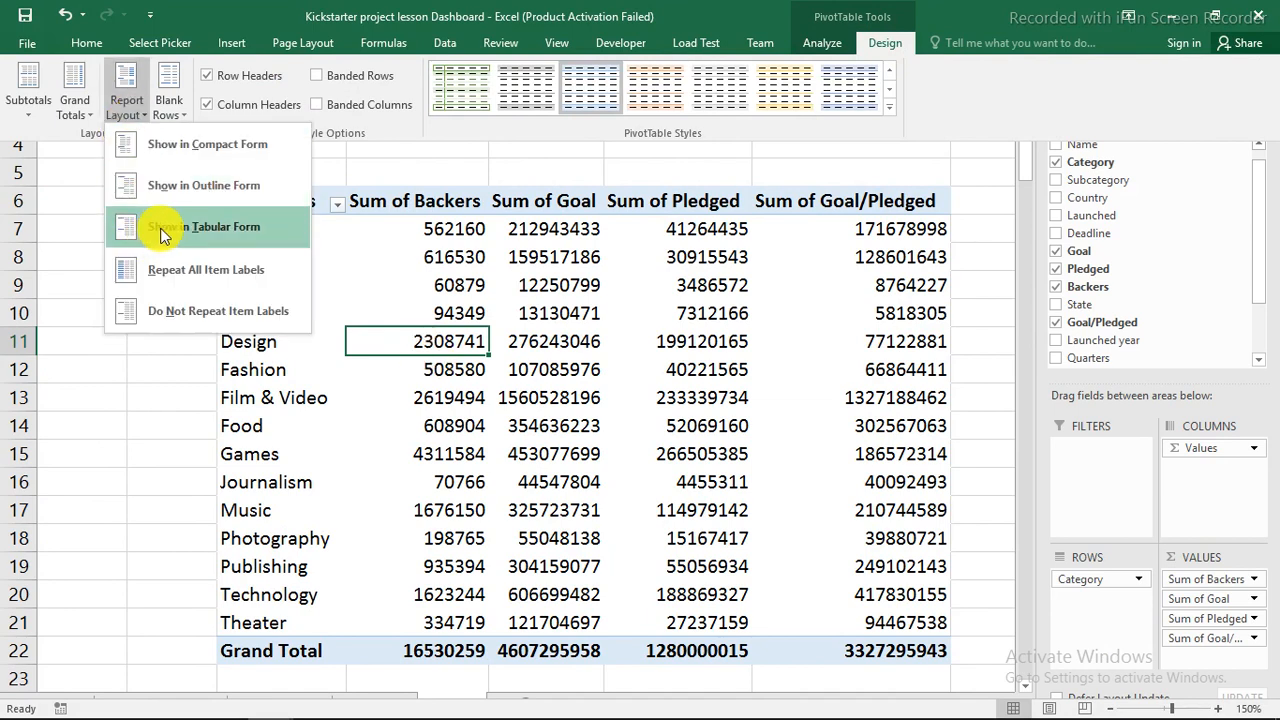
{"action": "left_click", "coordinate": [163, 230]}
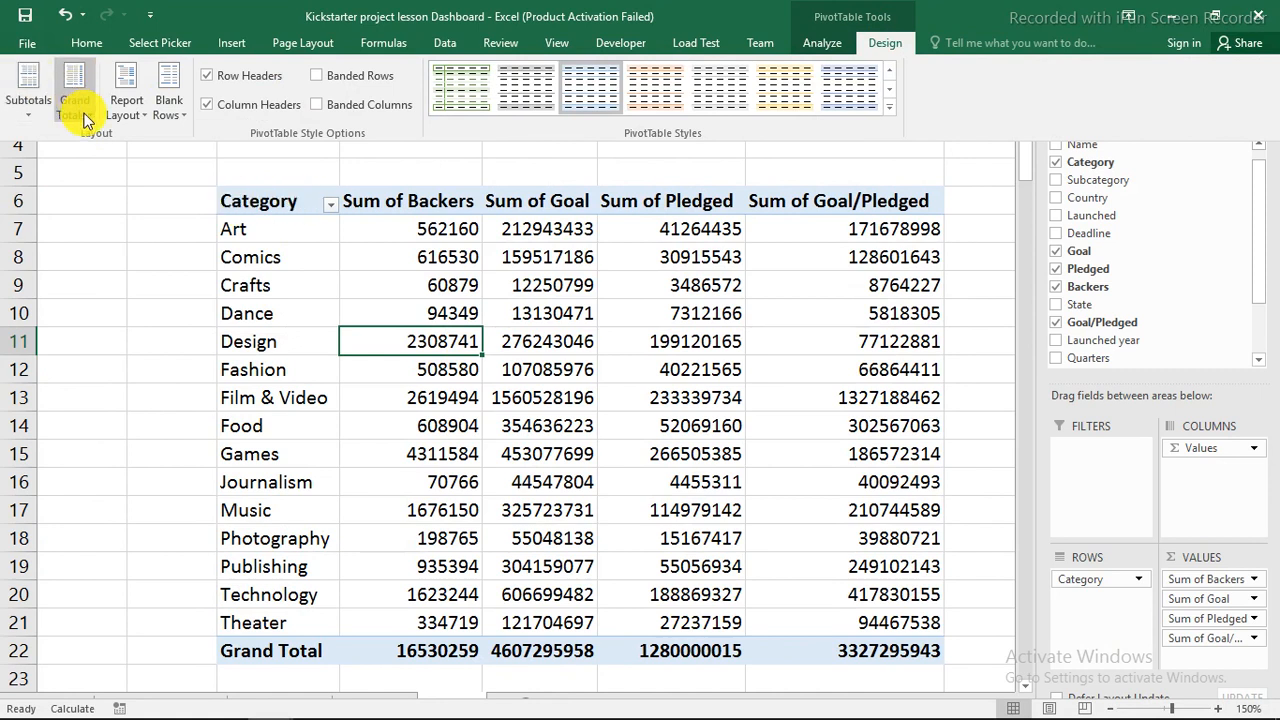
Turn off grand totals for rows and columns in the category pivot table
{"action": "left_click", "coordinate": [85, 120]}
{"action": "left_click", "coordinate": [145, 155]}
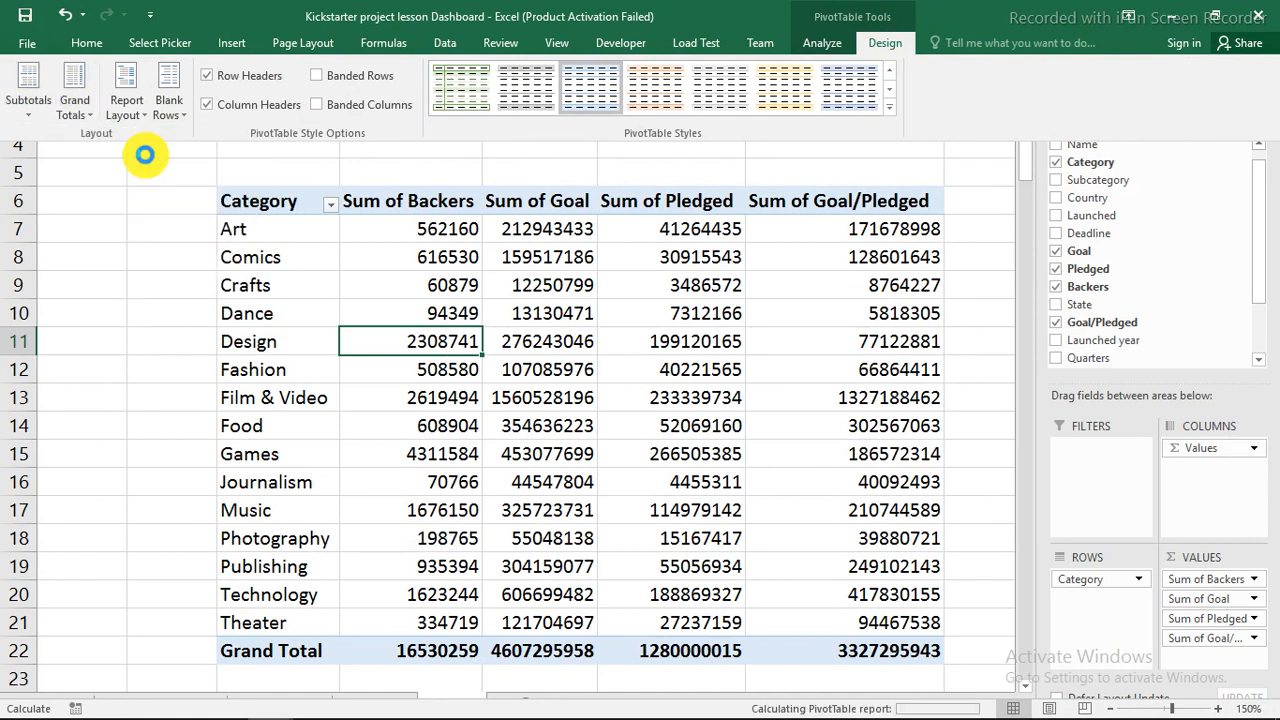
{"action": "key", "text": "ctrl+shift+F1"}
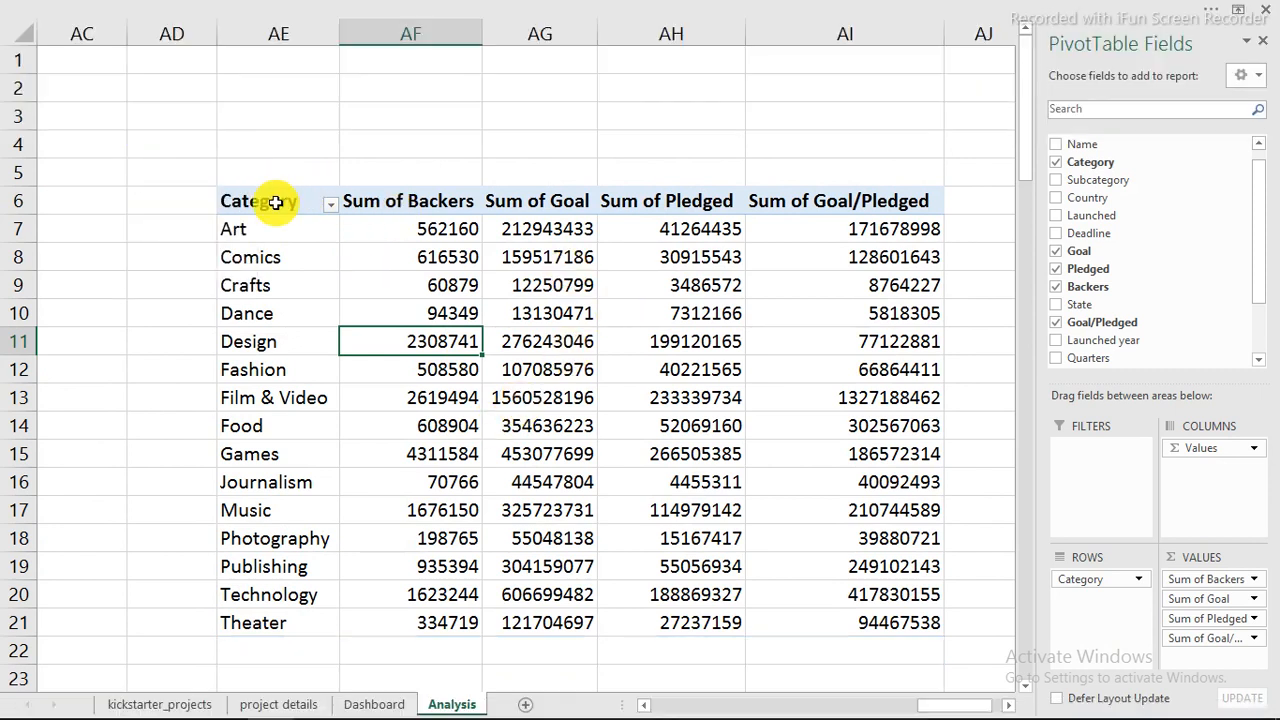
Format the pivot table's header row AE6:AI6 with a dark blue fill and white font
{"action": "left_click_drag", "start_coordinate": [278, 200], "coordinate": [857, 200]}
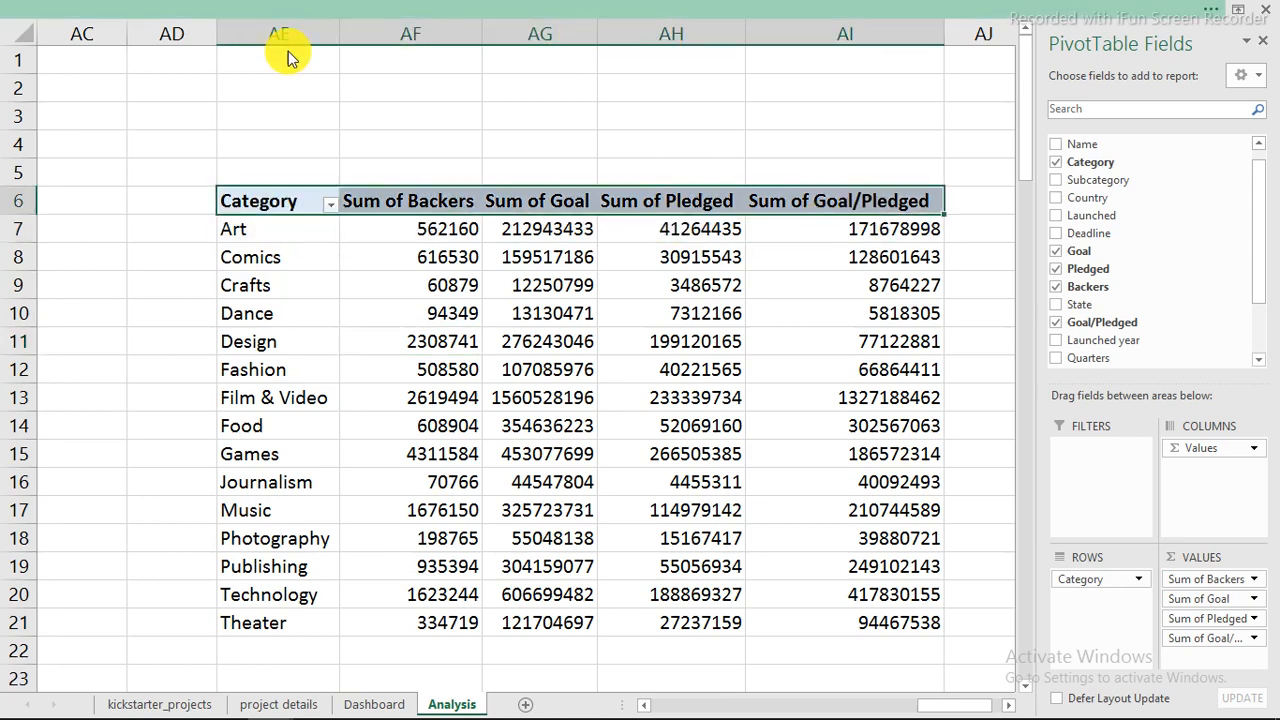
{"action": "key", "text": "ctrl+shift+F1"}
{"action": "left_click", "coordinate": [88, 43]}
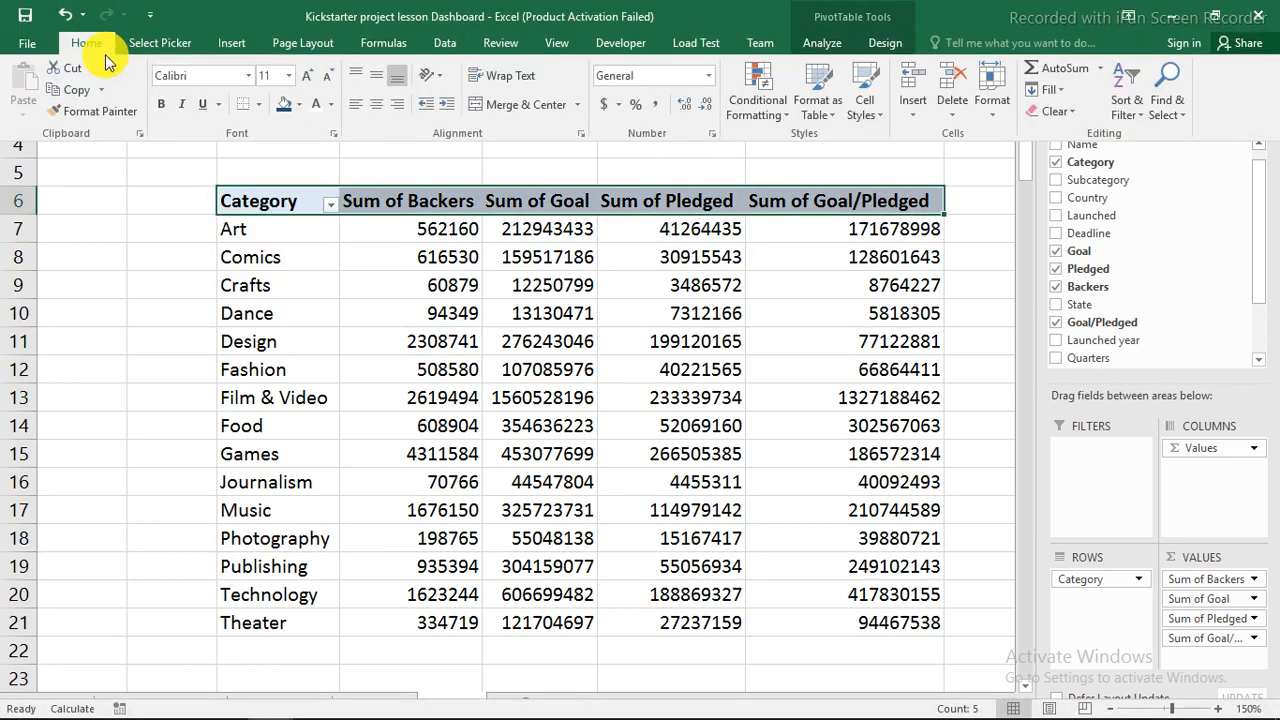
{"action": "left_click", "coordinate": [283, 104]}
{"action": "left_click", "coordinate": [316, 104]}
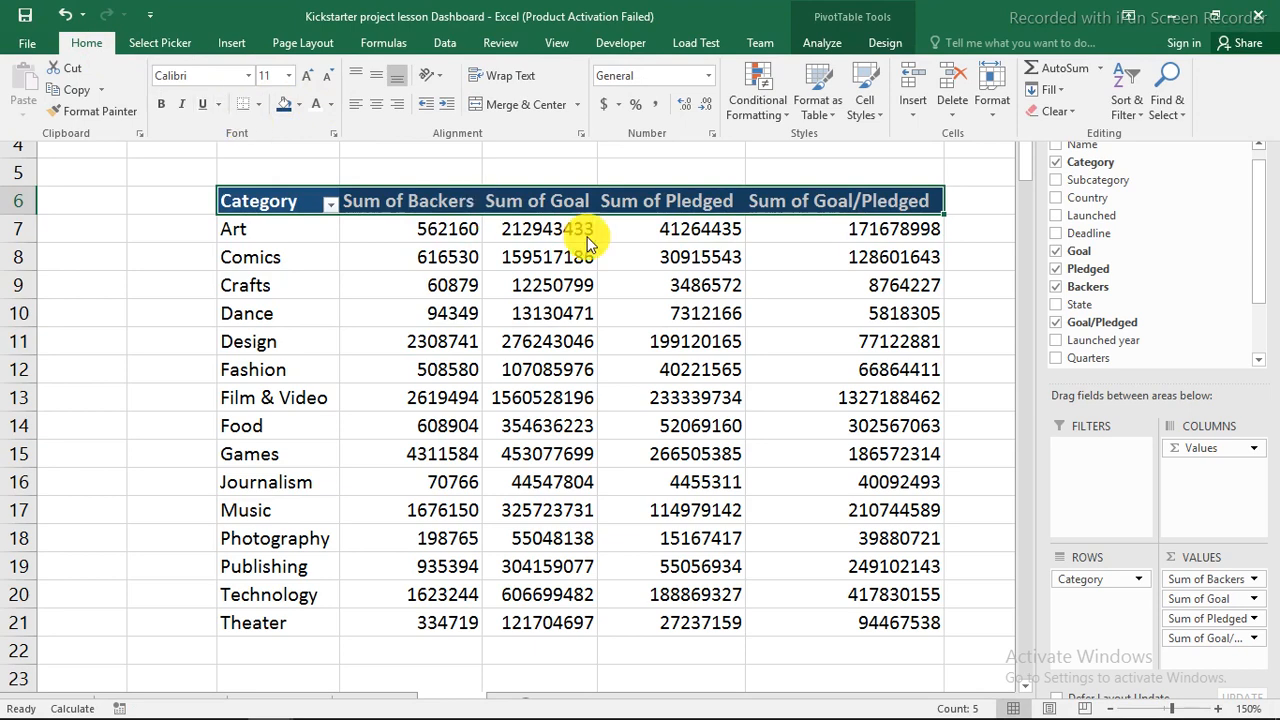
{"action": "key", "text": "ctrl+shift+F1"}
{"action": "left_click", "coordinate": [547, 266]}
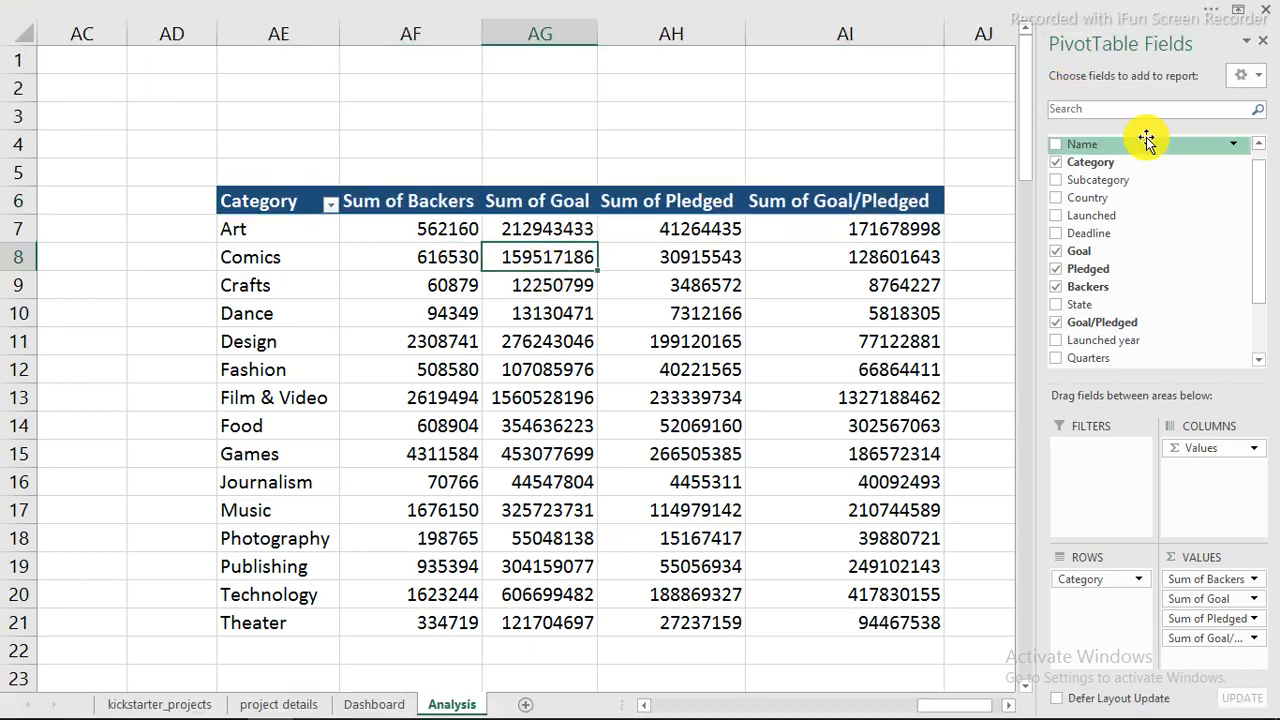
Close the pivot table field list and bring the whole category table into view
{"action": "left_click", "coordinate": [1265, 44]}
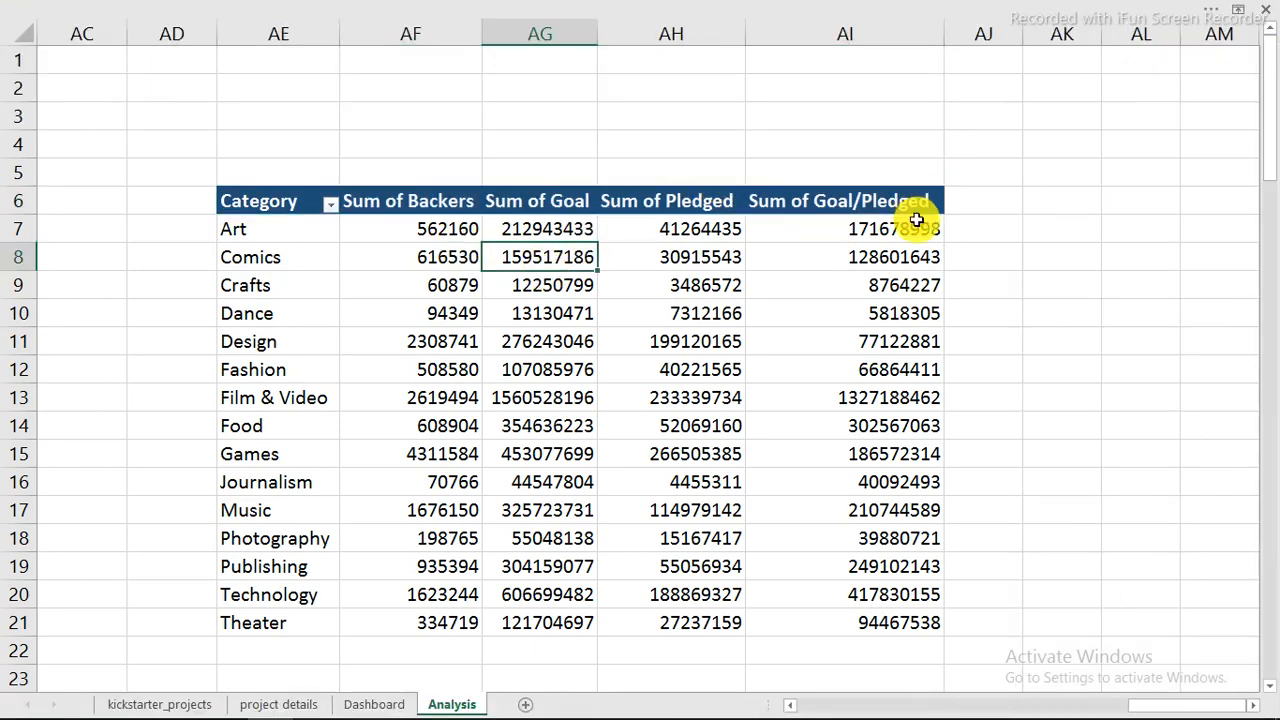
{"action": "left_click", "coordinate": [1252, 705]}
{"action": "left_click", "coordinate": [1252, 705]}
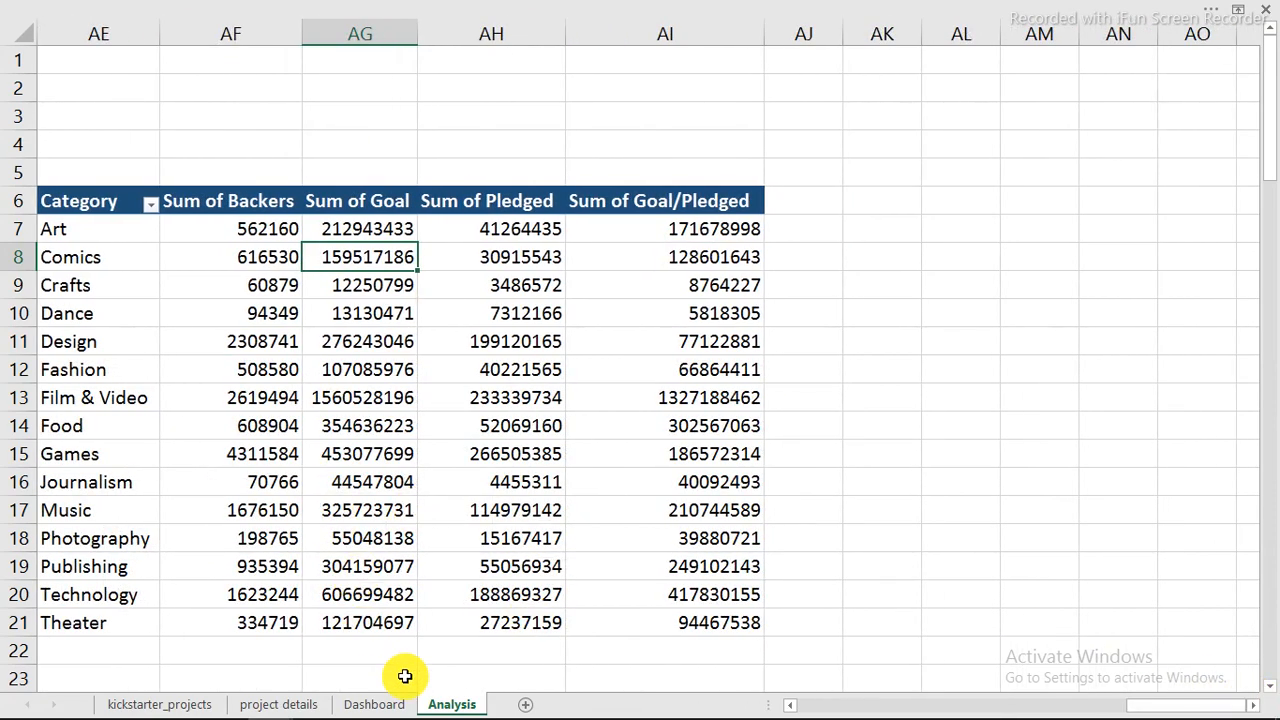
Examine the finished Dashboard in the kickstarter_projects workbook as a reference, and return to the lesson workbook's Dashboard sheet
{"action": "left_click", "coordinate": [390, 703]}
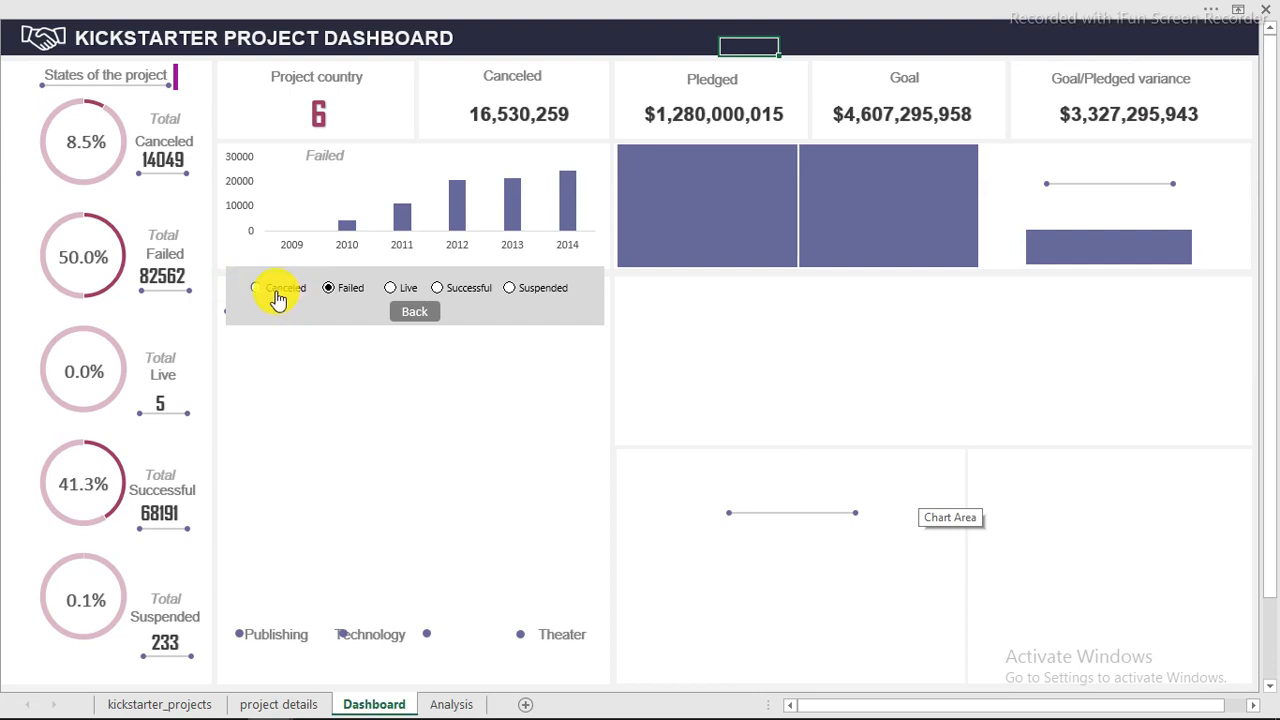
{"action": "mouse_move", "coordinate": [294, 712]}
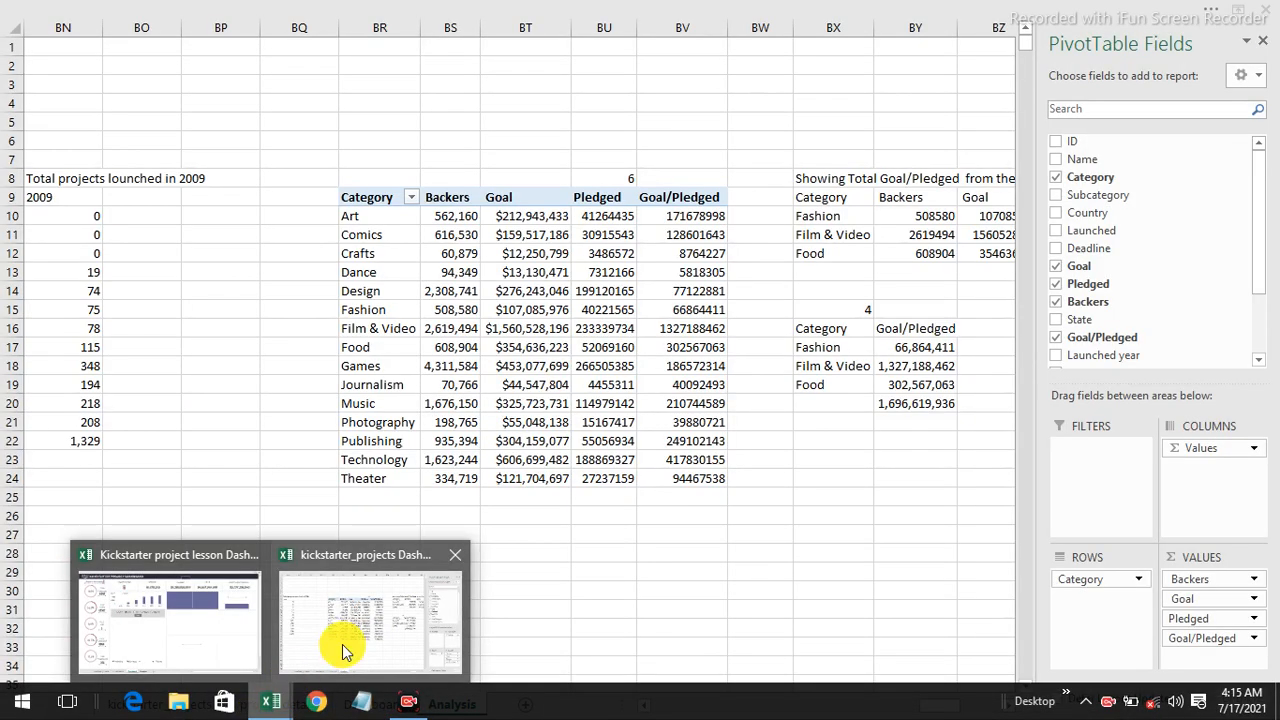
{"action": "left_click", "coordinate": [345, 648]}
{"action": "left_click", "coordinate": [473, 612]}
{"action": "left_click", "coordinate": [374, 704]}
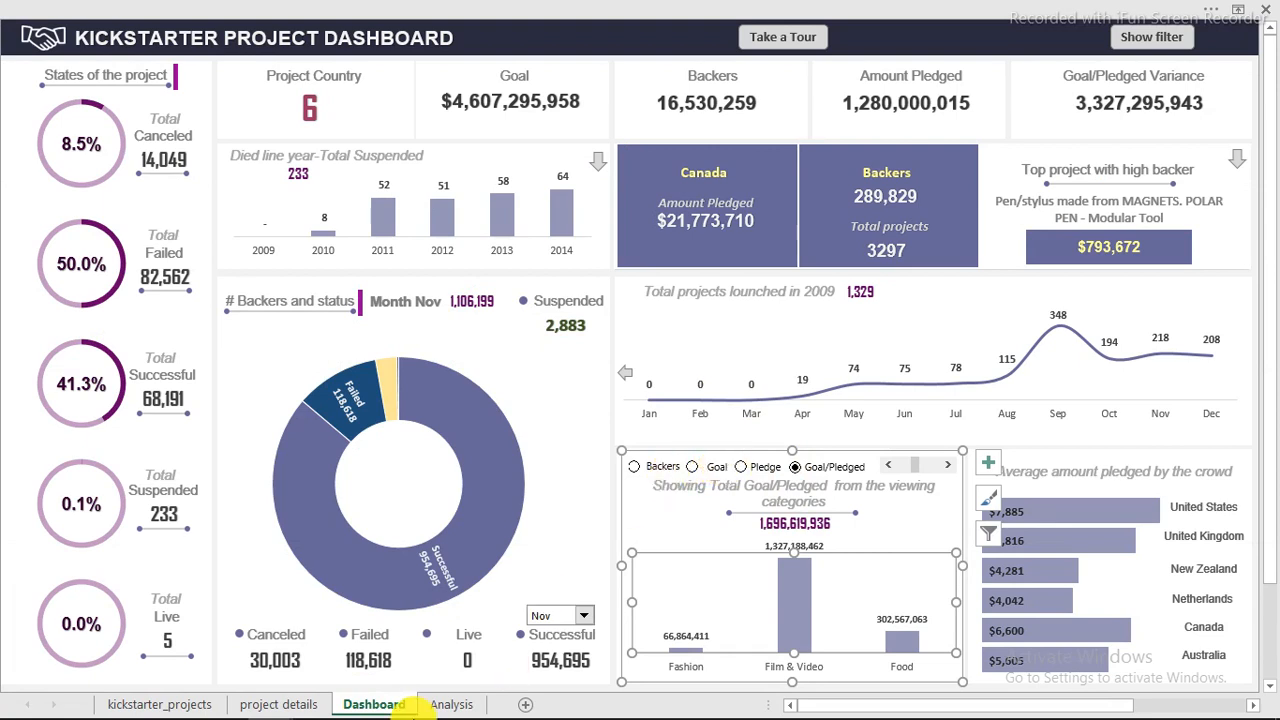
{"action": "mouse_move", "coordinate": [285, 708]}
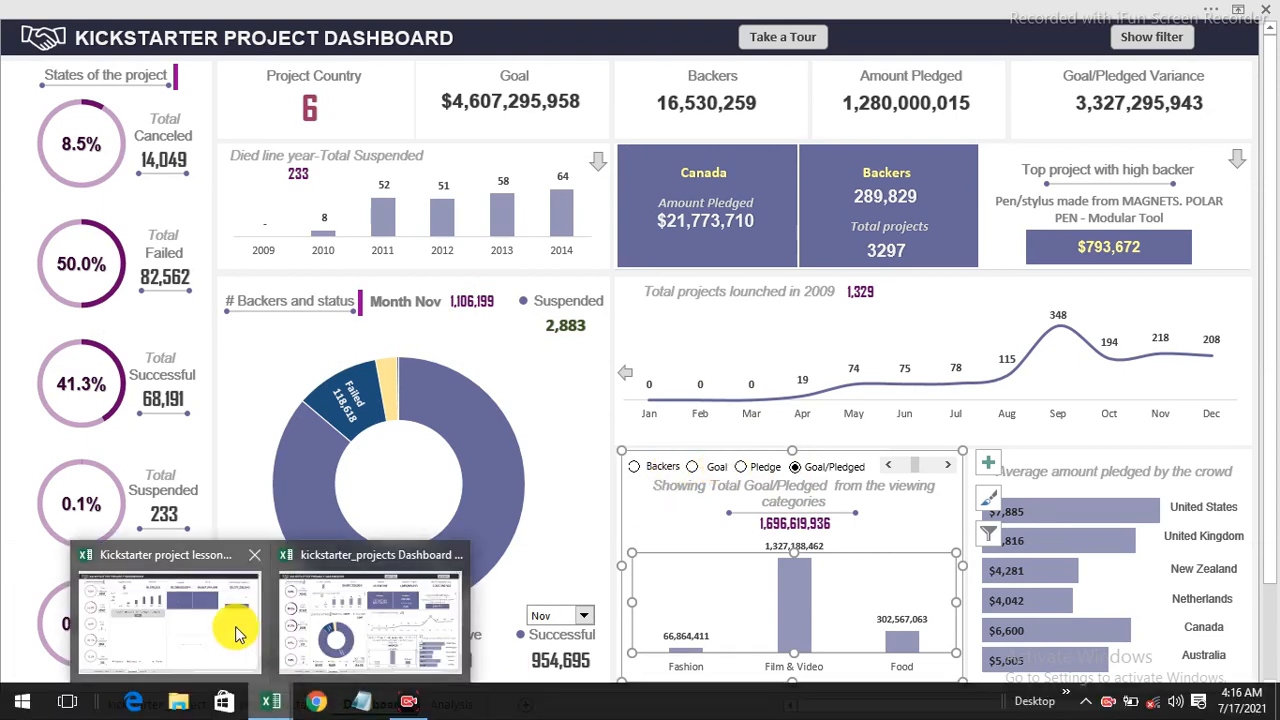
{"action": "left_click", "coordinate": [363, 614]}
Insert a small horizontal scroll bar form control at the upper right of the empty category chart area on the Dashboard
{"action": "left_click", "coordinate": [640, 5]}
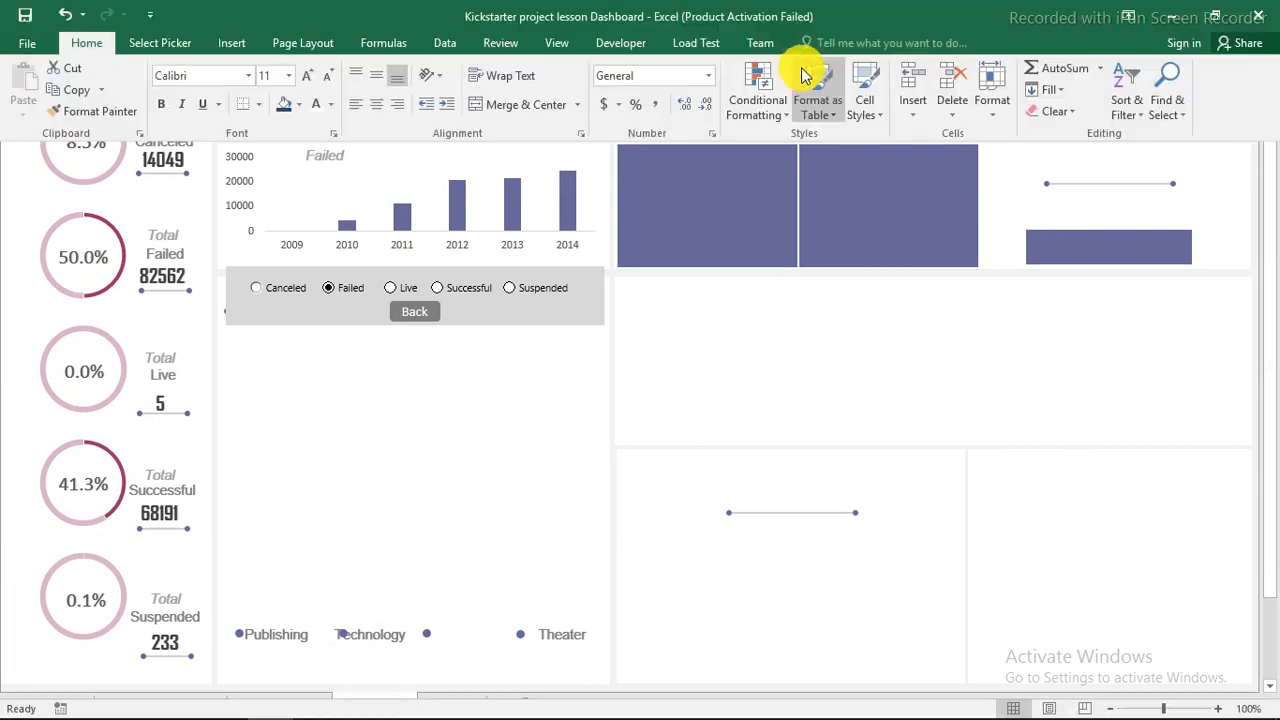
{"action": "left_click", "coordinate": [614, 42]}
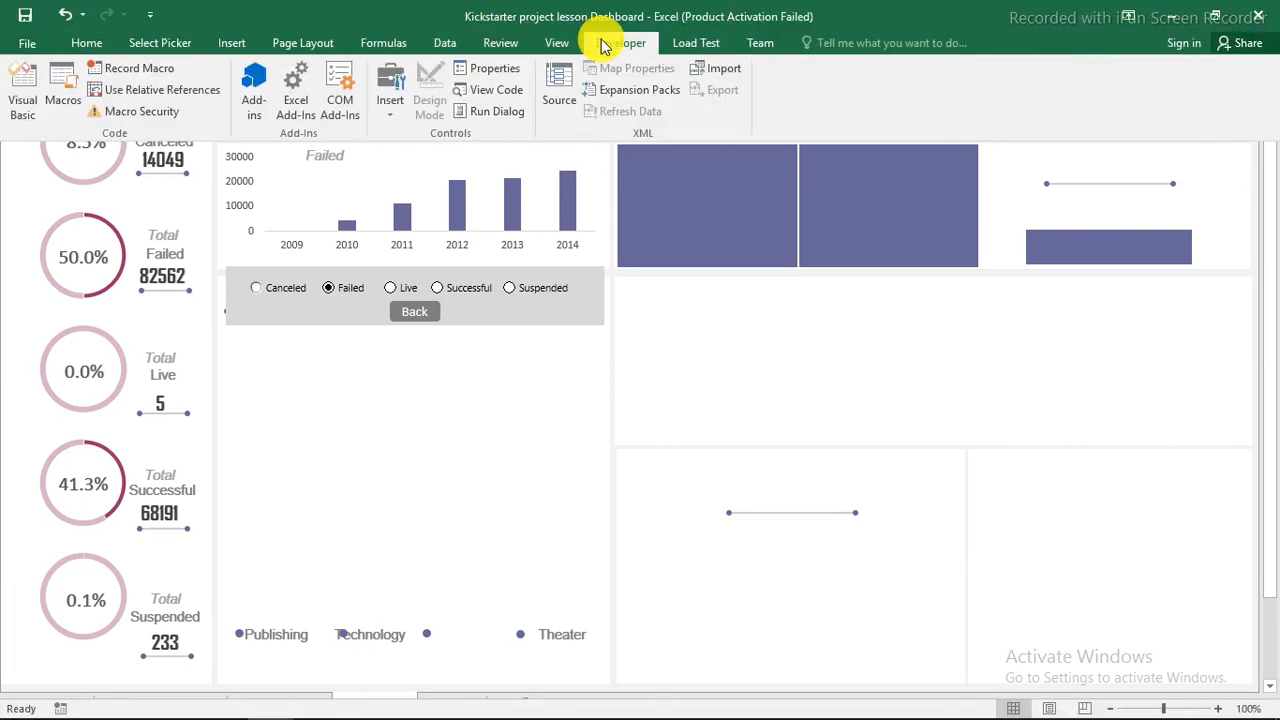
{"action": "left_click", "coordinate": [390, 100]}
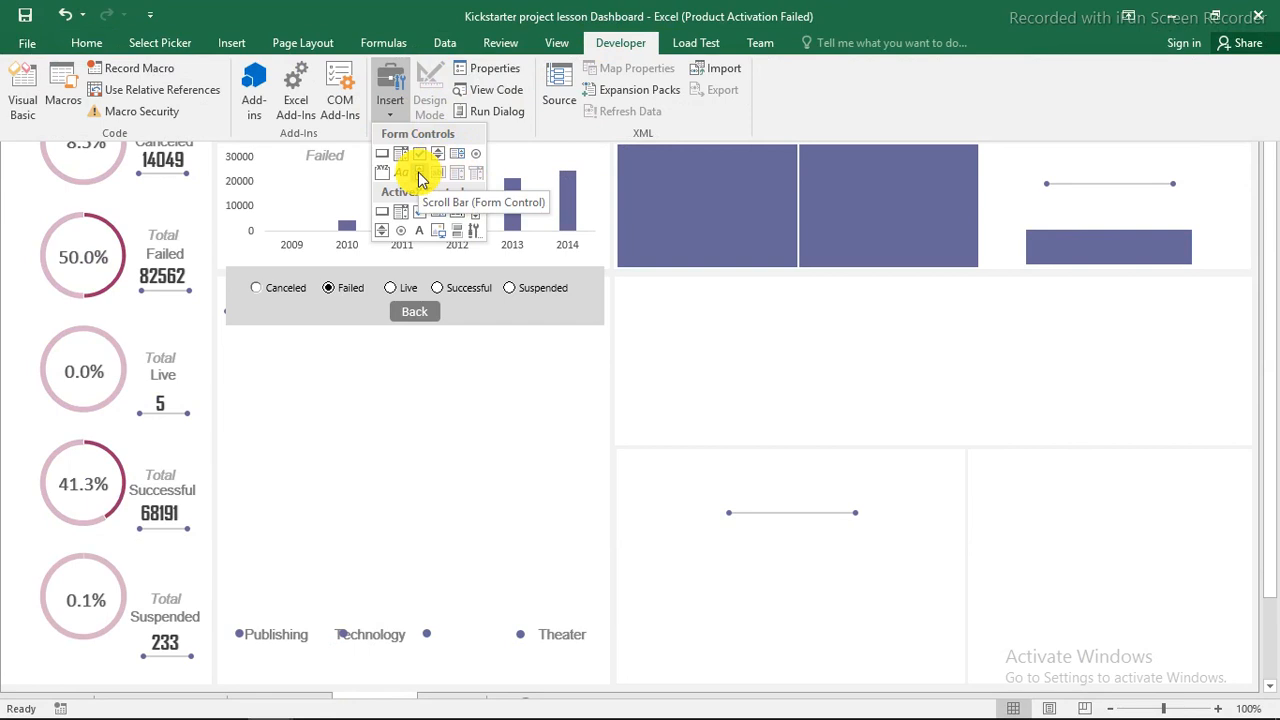
{"action": "left_click", "coordinate": [418, 174]}
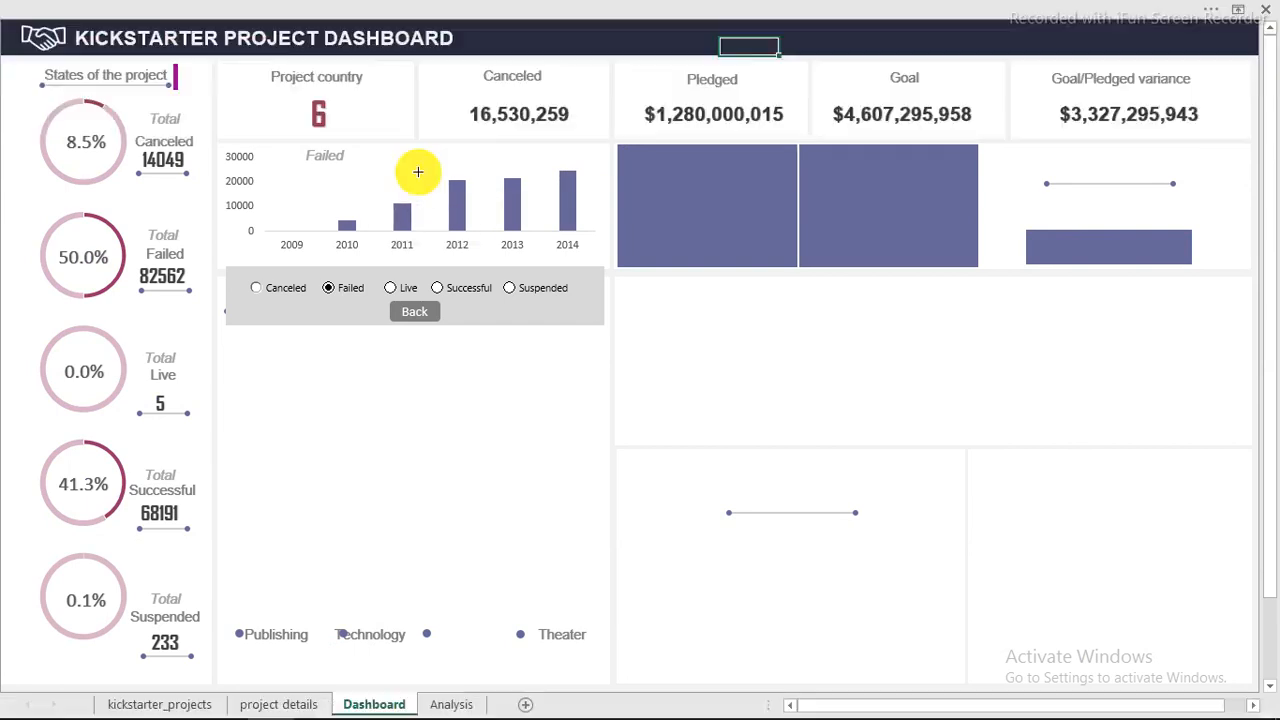
{"action": "mouse_move", "coordinate": [883, 468]}
{"action": "left_mouse_down"}
{"action": "mouse_move", "coordinate": [960, 486]}
{"action": "mouse_move", "coordinate": [941, 473]}
{"action": "left_mouse_up"}
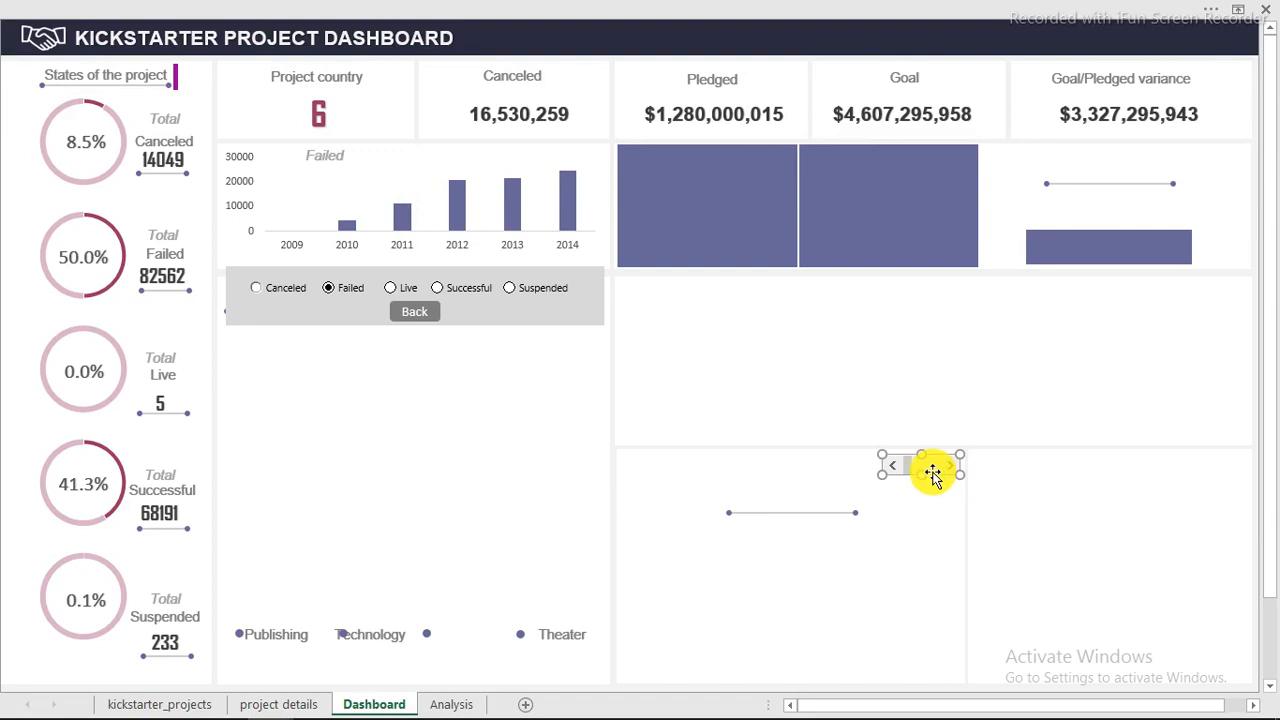
{"action": "right_click", "coordinate": [932, 474]}
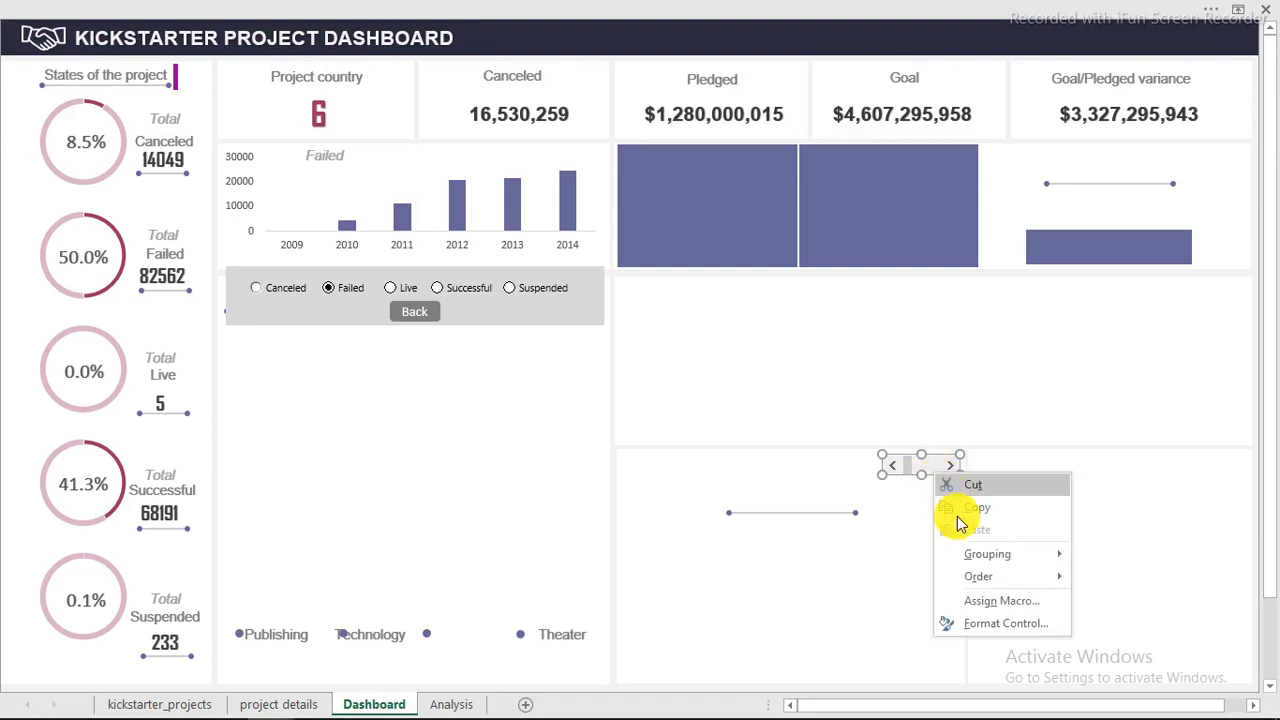
{"action": "left_click", "coordinate": [990, 623]}
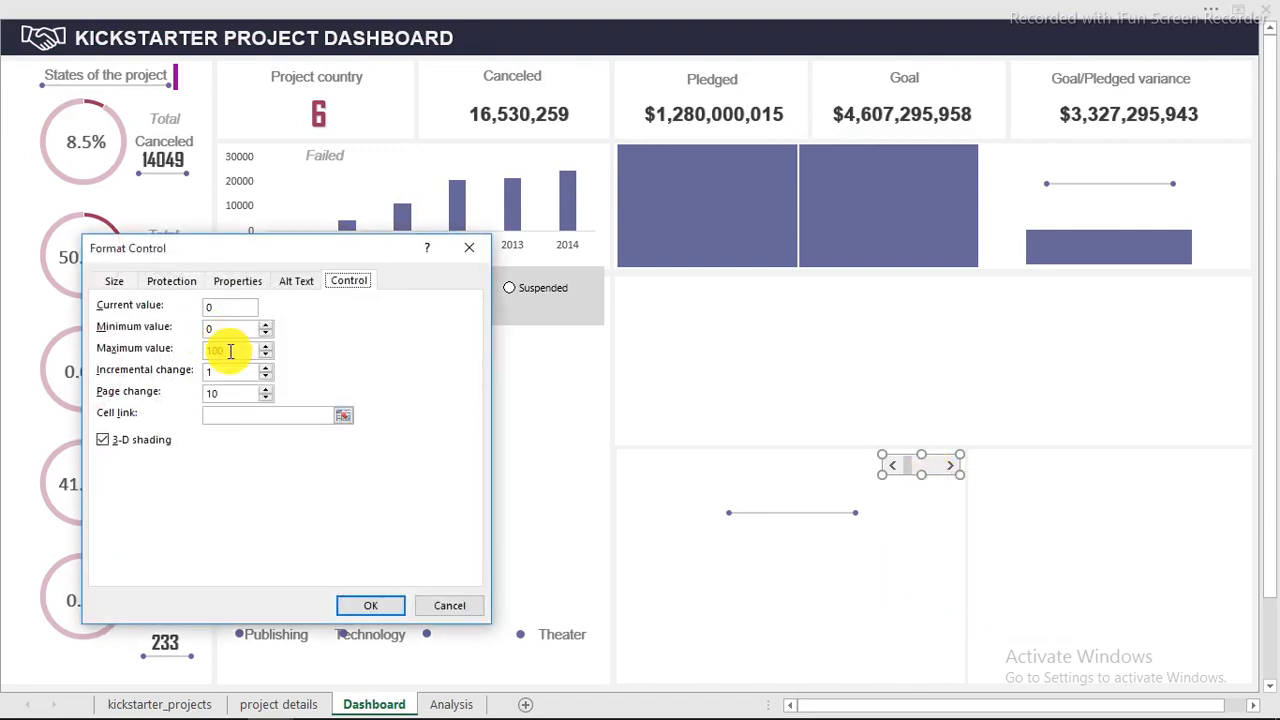
{"action": "left_click", "coordinate": [468, 248]}
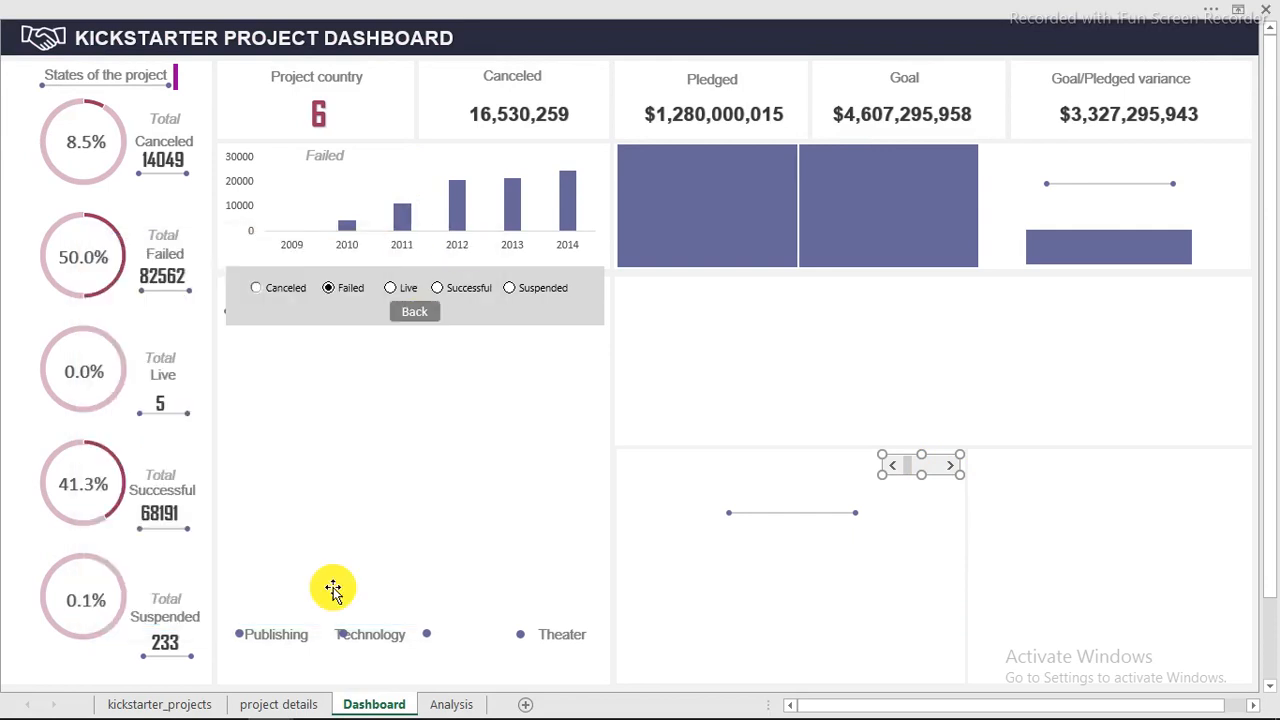
Count the categories in AE7:AE21 of the Analysis sheet's pivot table
{"action": "left_click", "coordinate": [447, 704]}
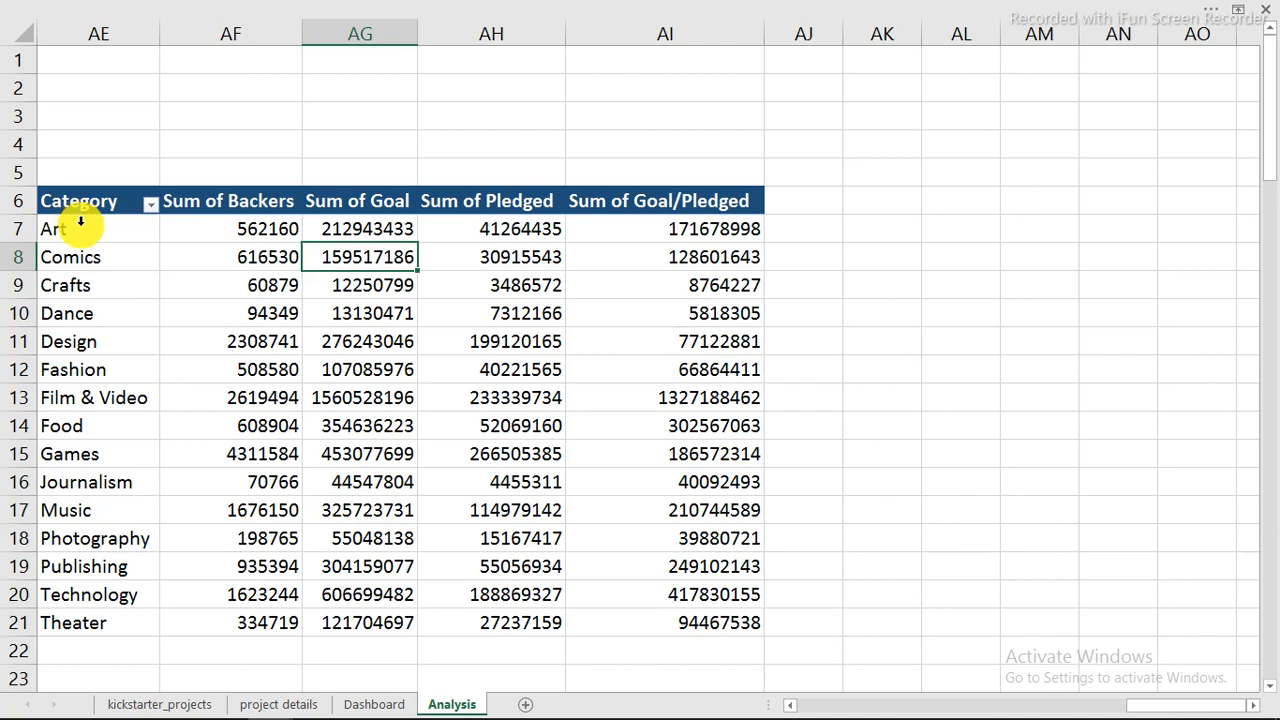
{"action": "left_click_drag", "start_coordinate": [80, 228], "coordinate": [85, 622]}
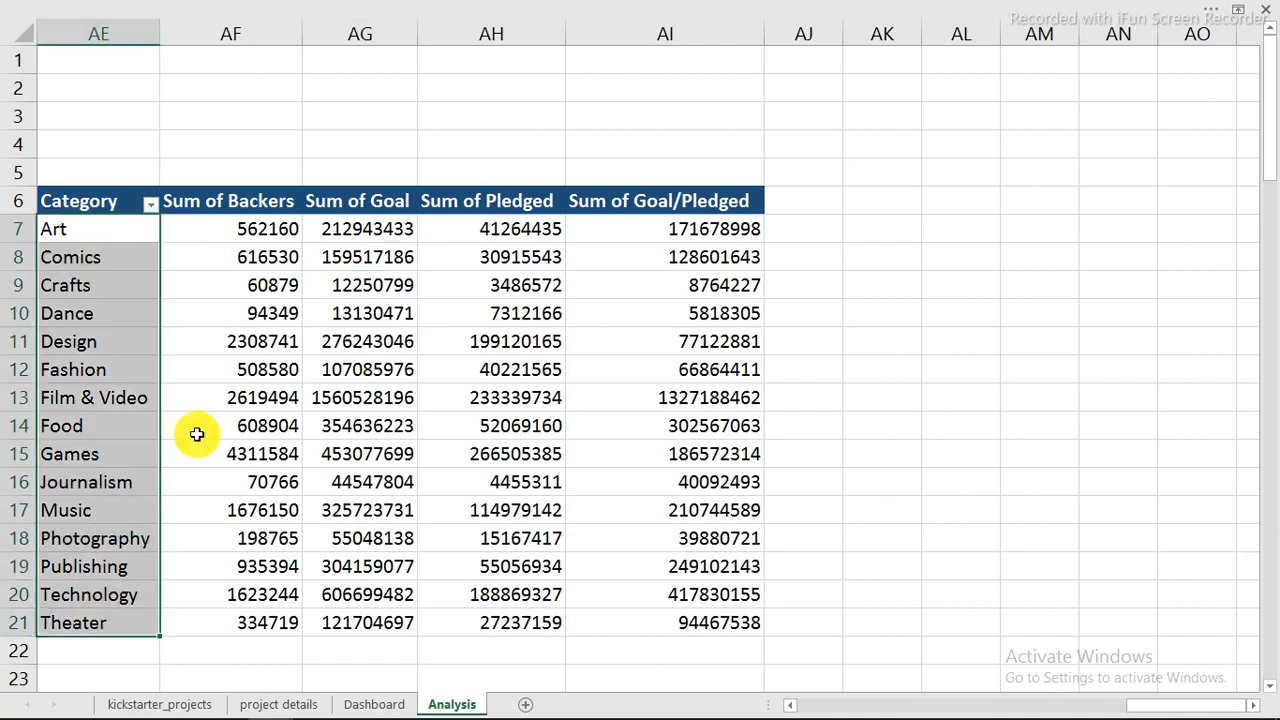
{"action": "left_click", "coordinate": [596, 14]}
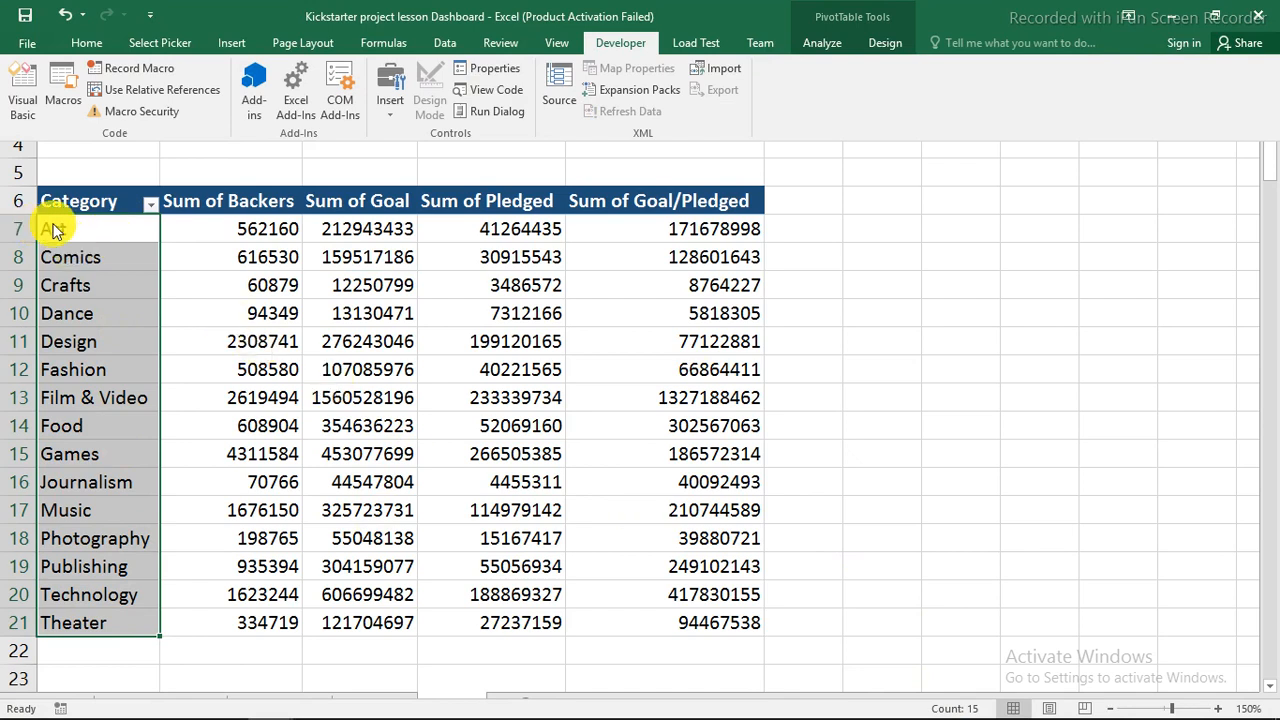
{"action": "left_click", "coordinate": [57, 230]}
{"action": "left_click", "coordinate": [119, 621]}
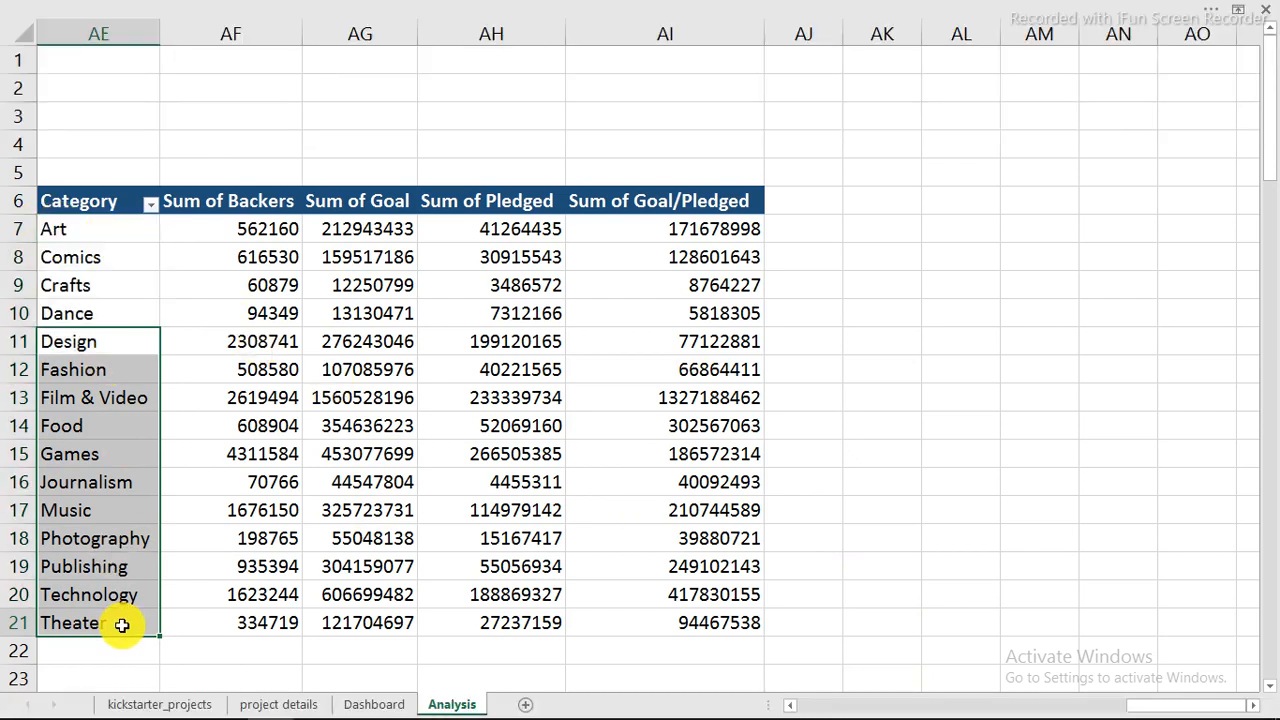
{"action": "left_click_drag", "start_coordinate": [103, 231], "coordinate": [103, 624]}
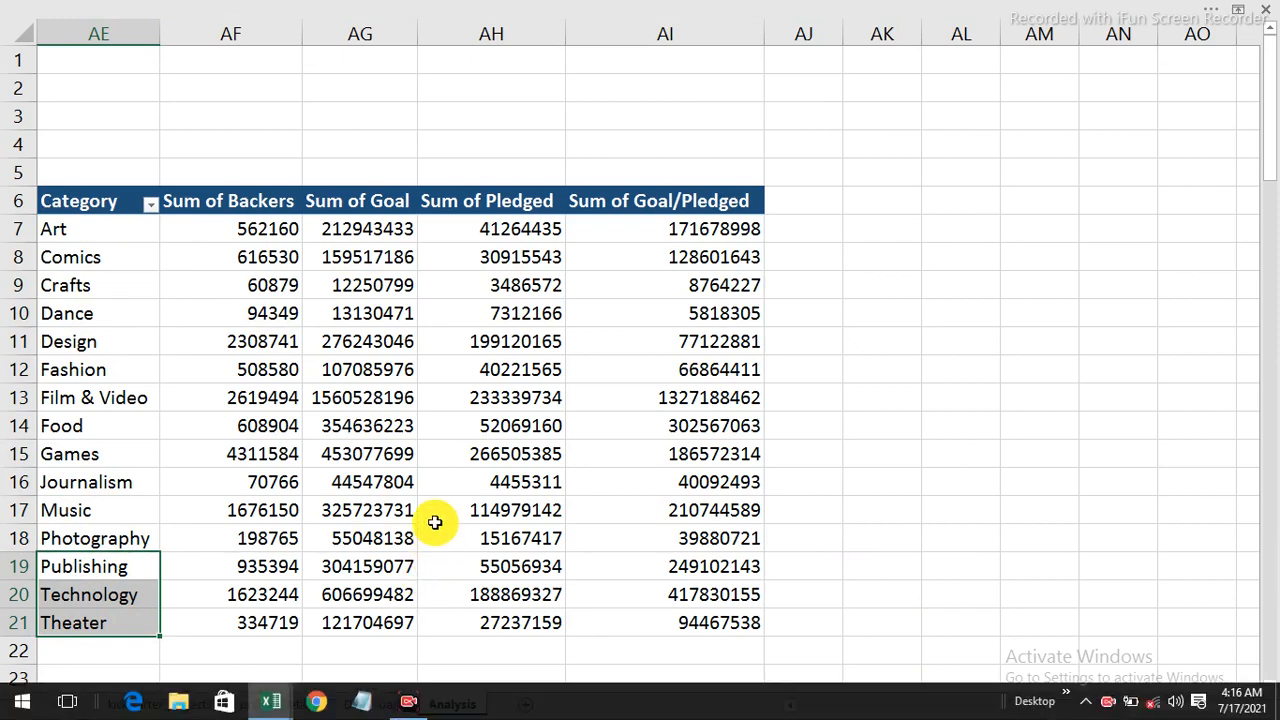
Configure the Dashboard scroll bar control with current value 1, minimum 1, maximum 13 and page change 1
{"action": "left_click", "coordinate": [378, 706]}
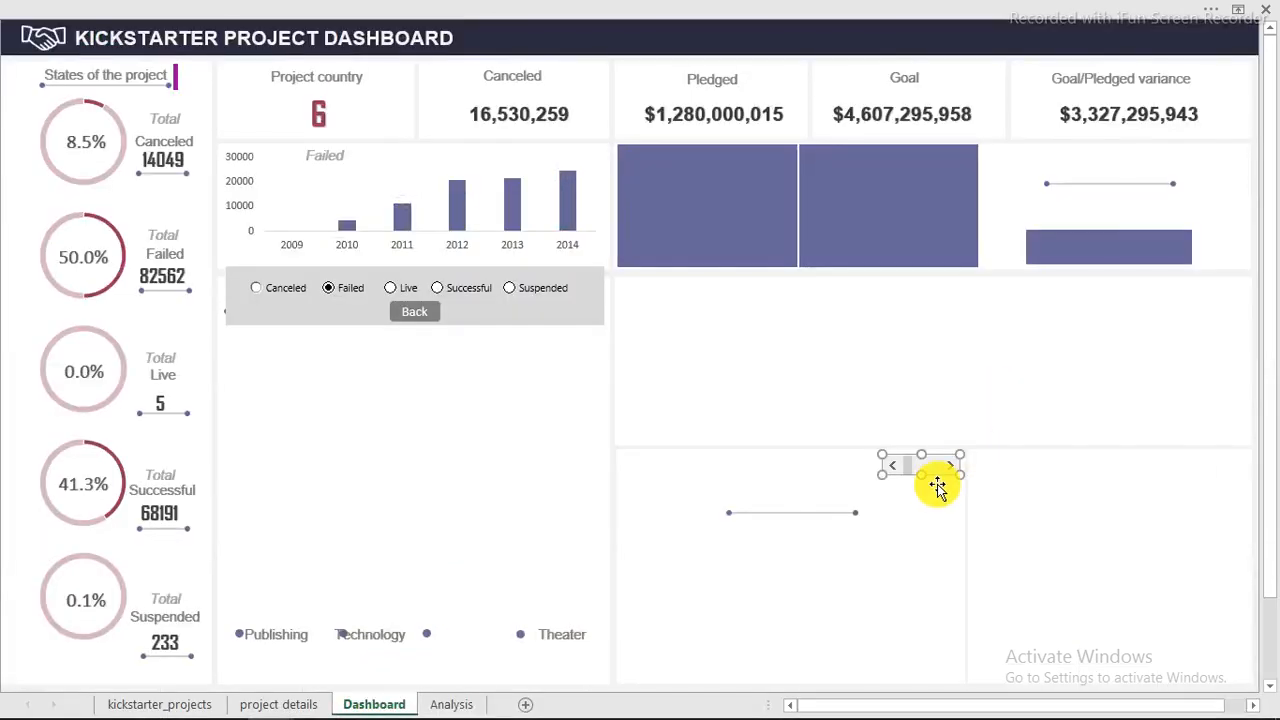
{"action": "right_click", "coordinate": [931, 468]}
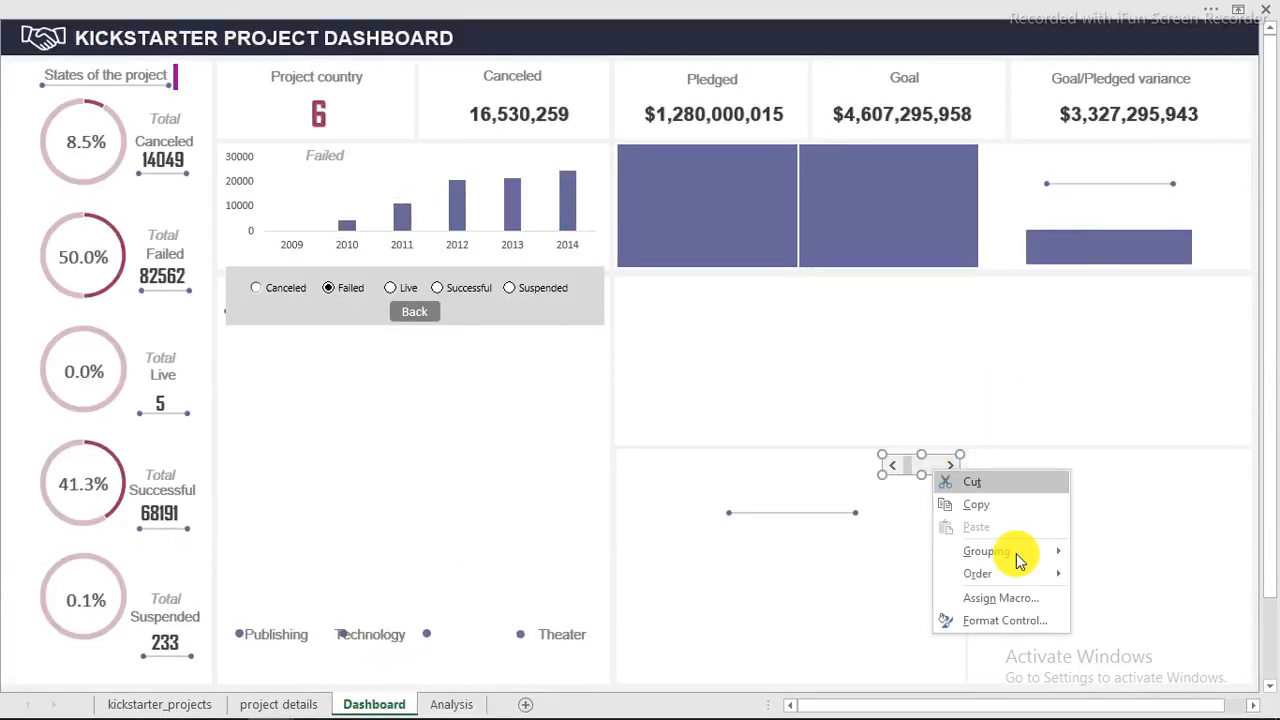
{"action": "left_click", "coordinate": [1020, 617]}
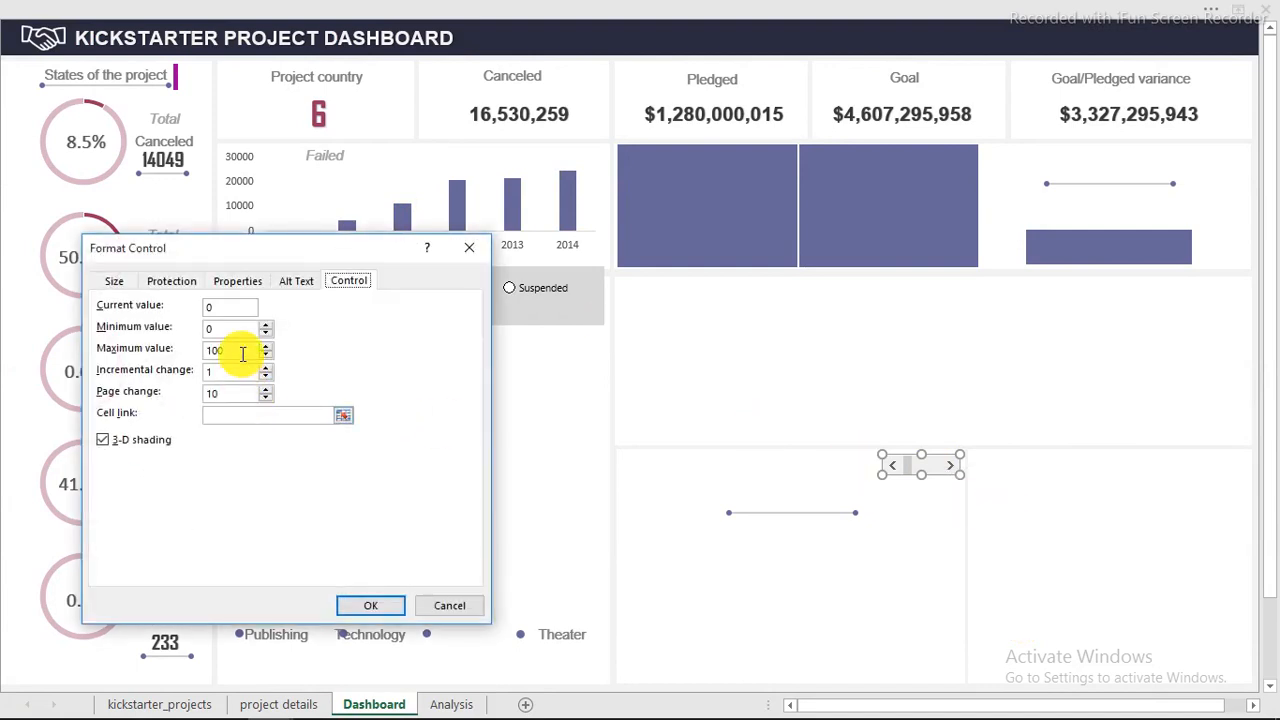
{"action": "left_click_drag", "start_coordinate": [240, 345], "coordinate": [193, 348]}
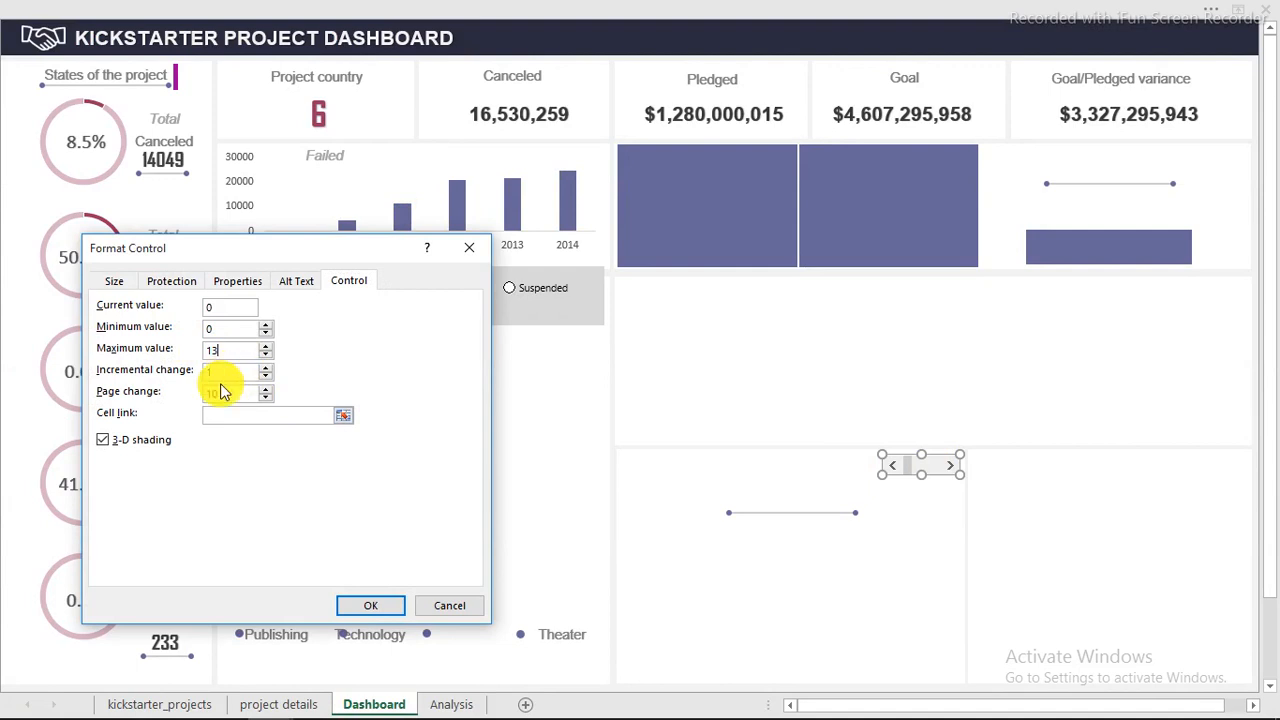
{"action": "left_click_drag", "start_coordinate": [225, 312], "coordinate": [176, 313]}
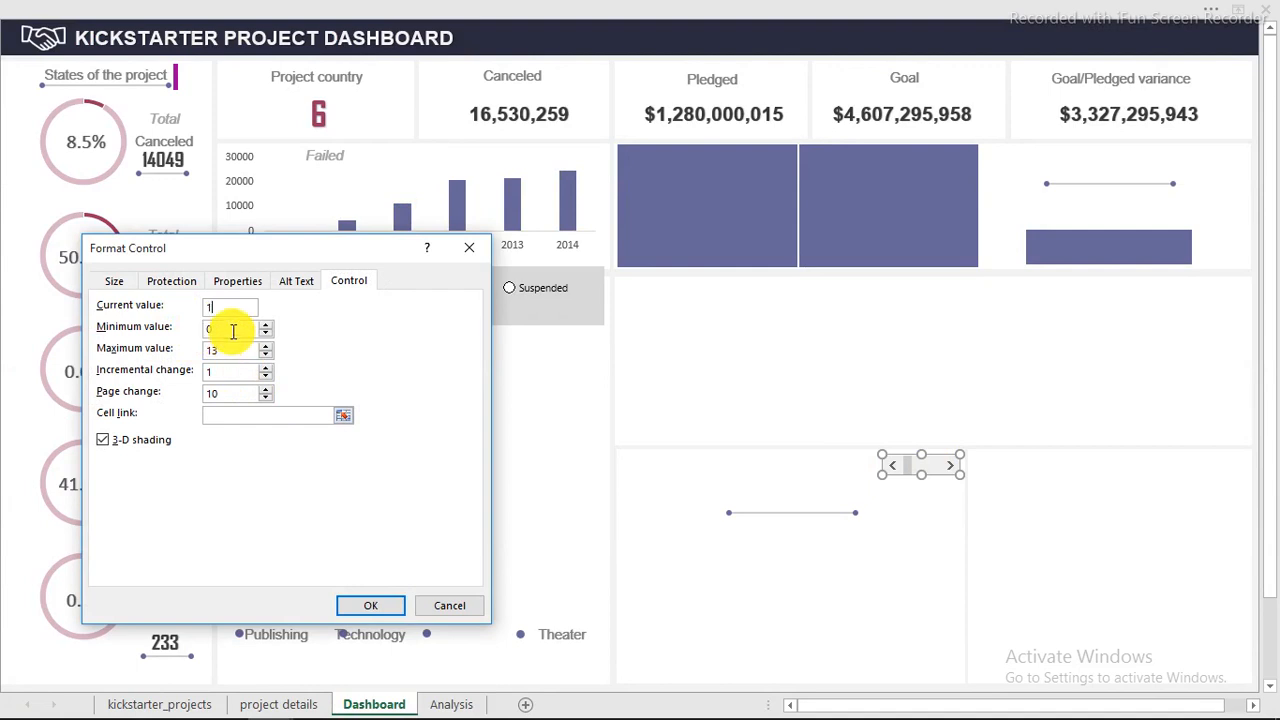
{"action": "left_click_drag", "start_coordinate": [233, 332], "coordinate": [176, 332]}
{"action": "type", "text": "1"}
{"action": "left_click_drag", "start_coordinate": [236, 395], "coordinate": [176, 397]}
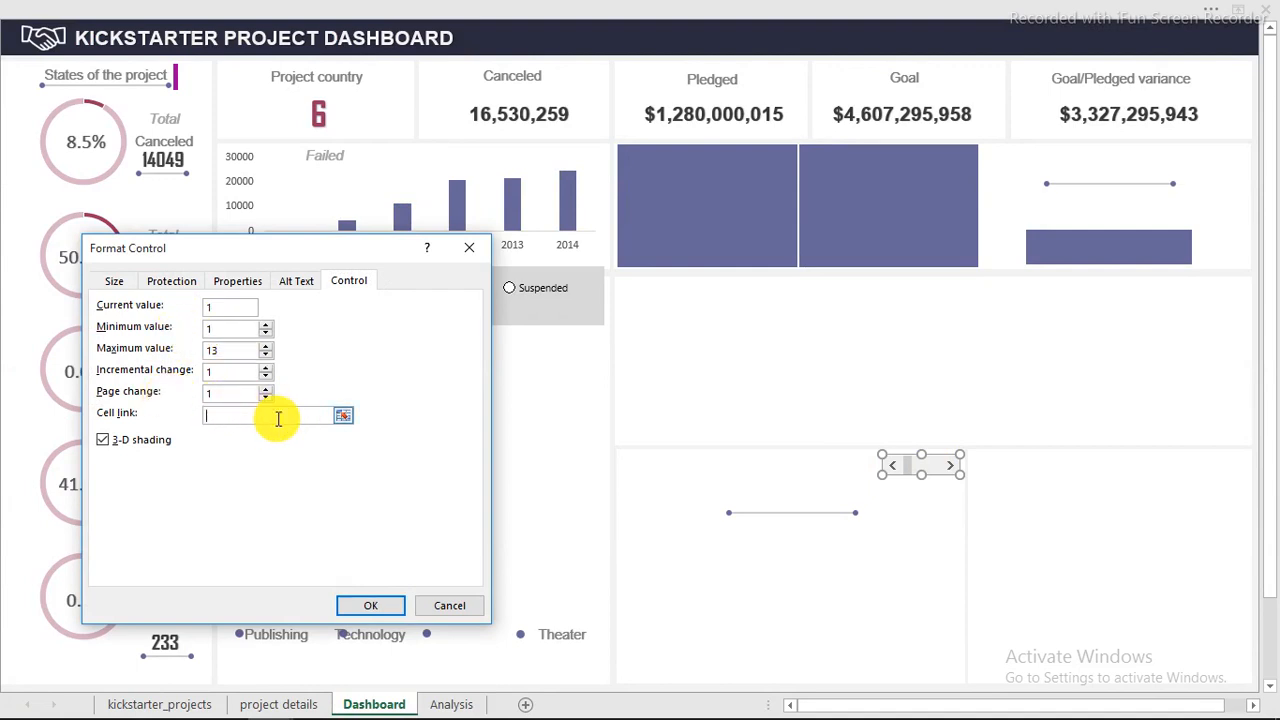
Link the scroll bar to cell AI5 on the Analysis sheet and apply the control settings
{"action": "left_click", "coordinate": [376, 606]}
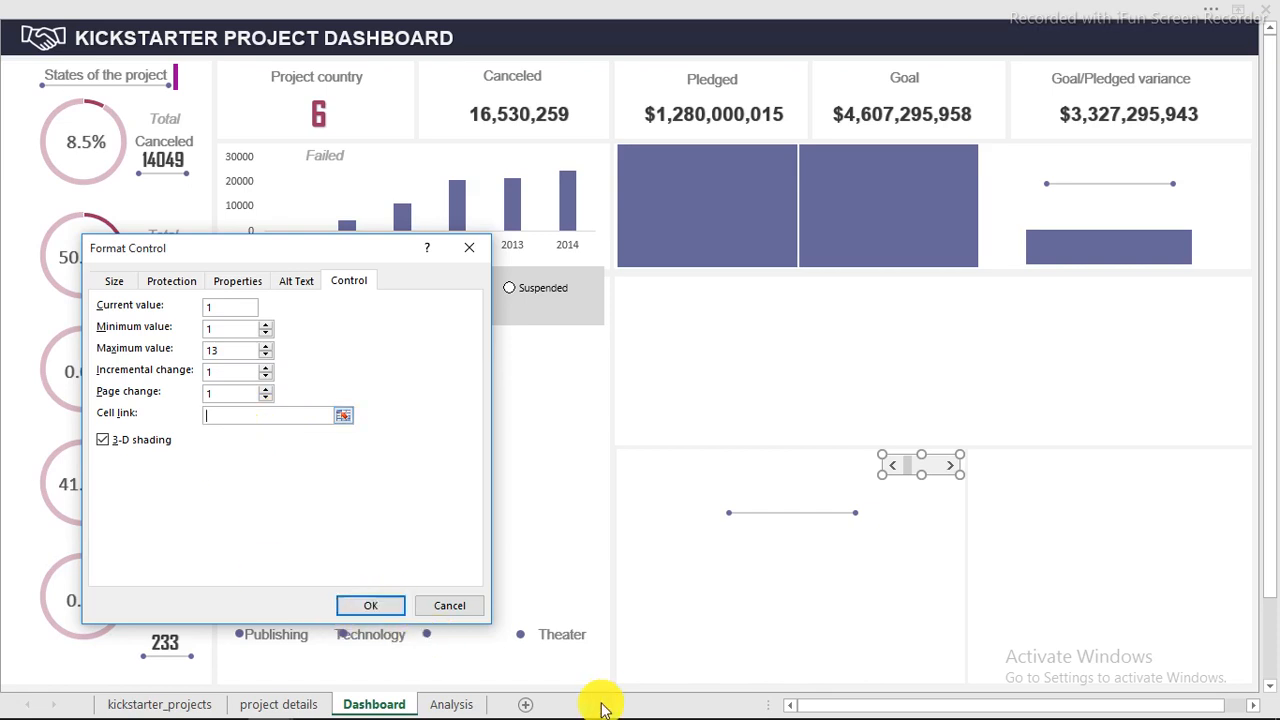
{"action": "left_click", "coordinate": [466, 703]}
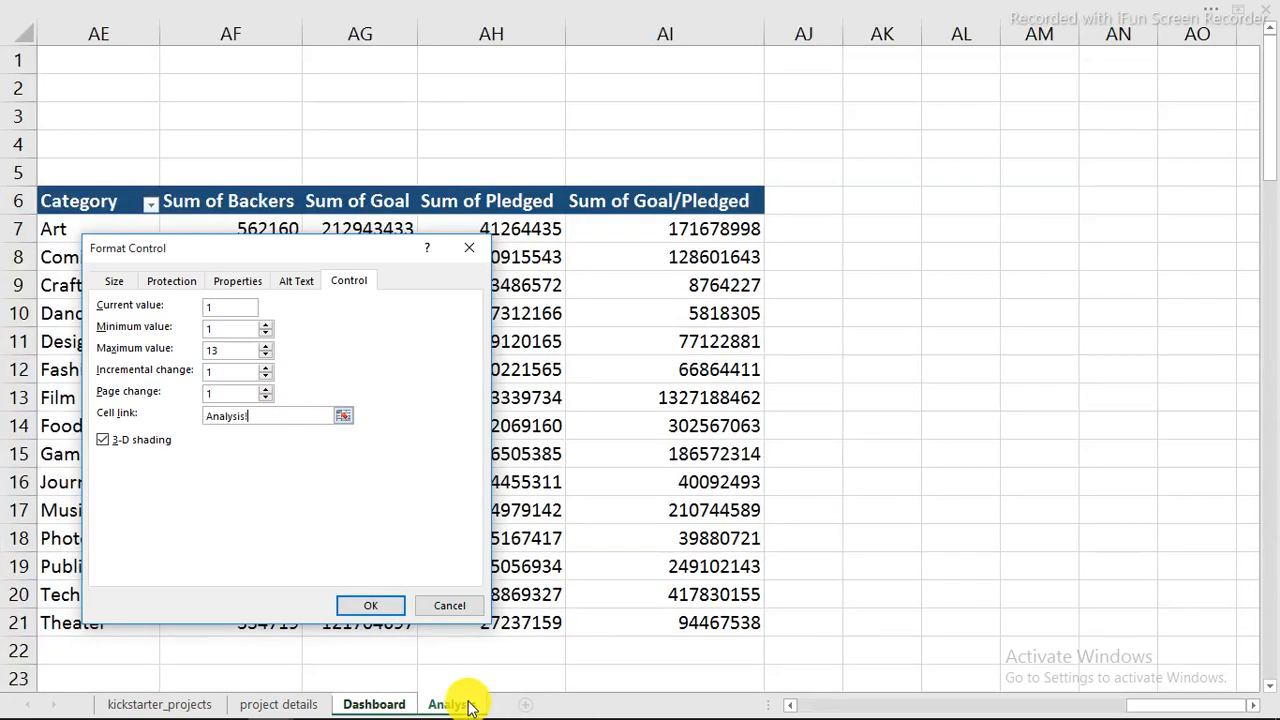
{"action": "left_click", "coordinate": [655, 170]}
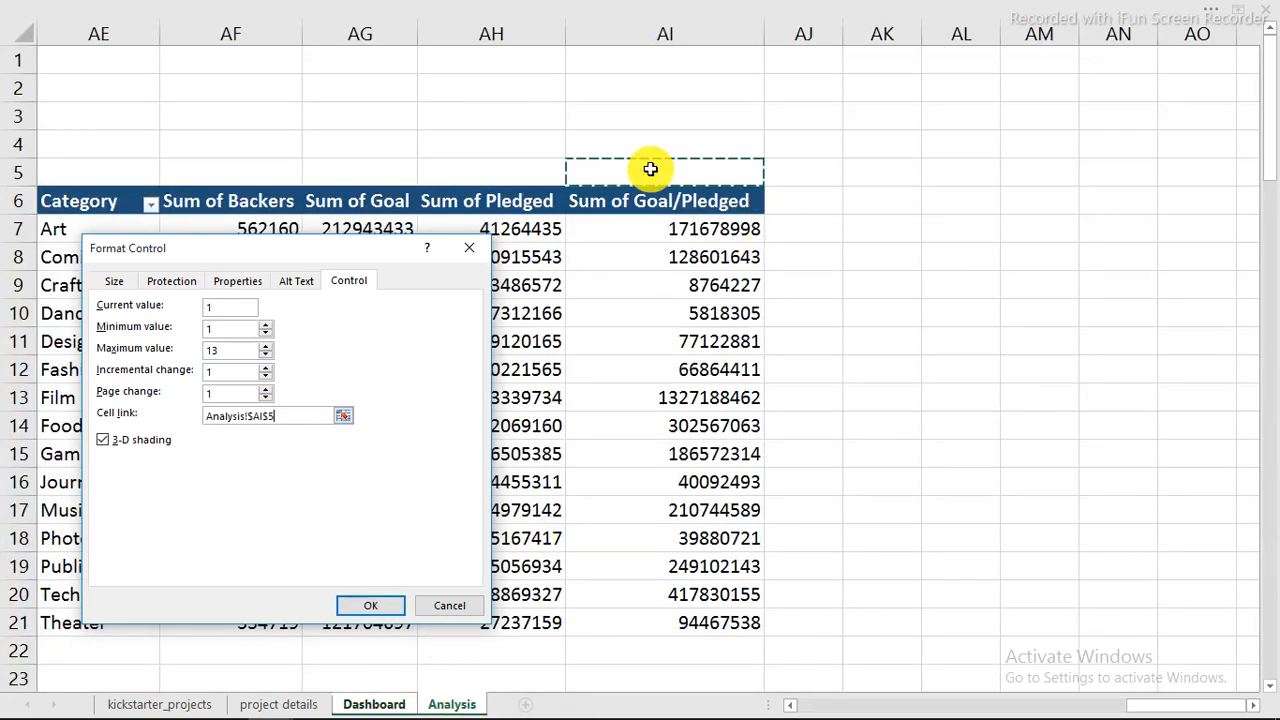
{"action": "left_click", "coordinate": [372, 605]}
Enter the label "Scroll bar linked" in cell AI4 of the Analysis sheet, above the linked cell
{"action": "left_click", "coordinate": [455, 704]}
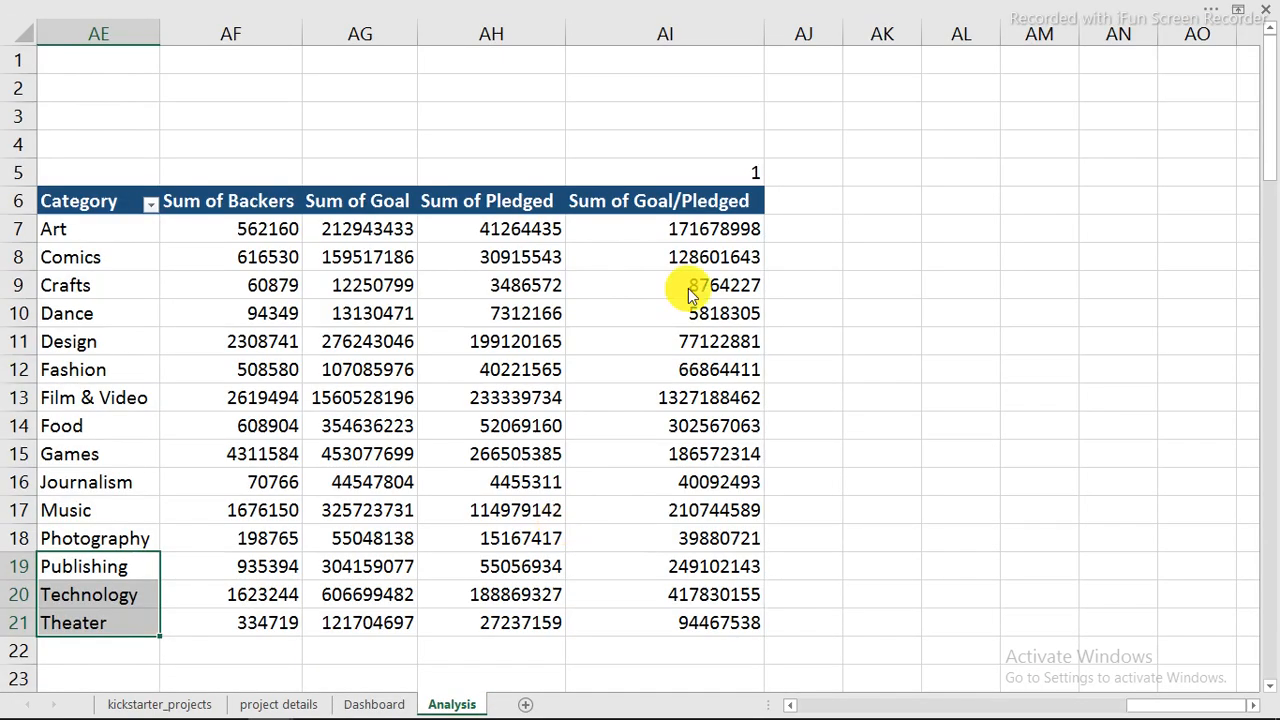
{"action": "left_click", "coordinate": [697, 148]}
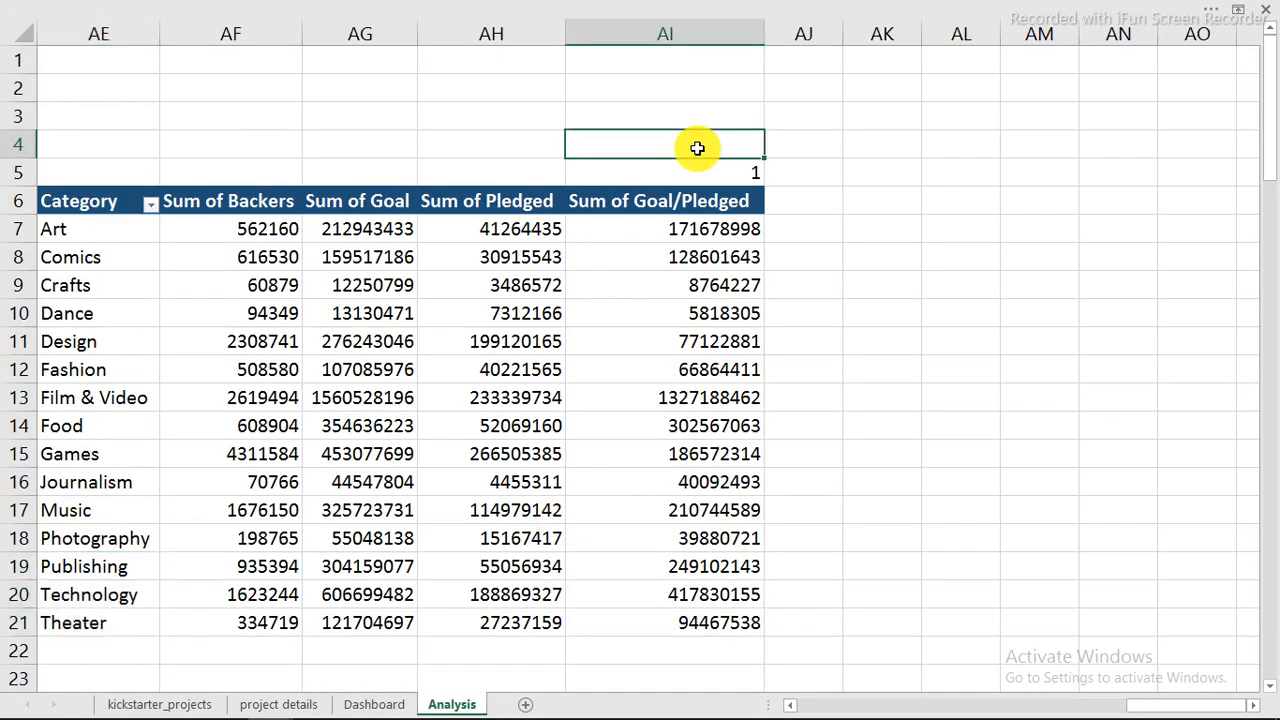
{"action": "type", "text": "Scroll bar linked"}
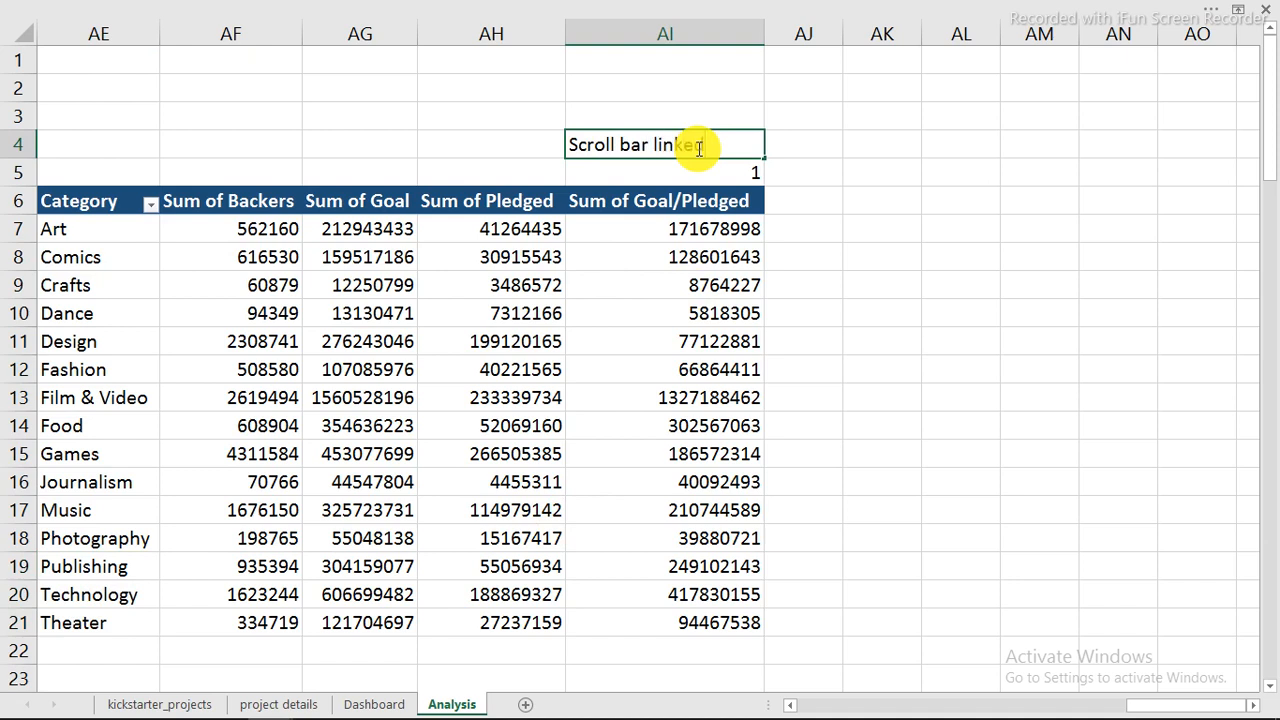
{"action": "key", "text": "Return"}
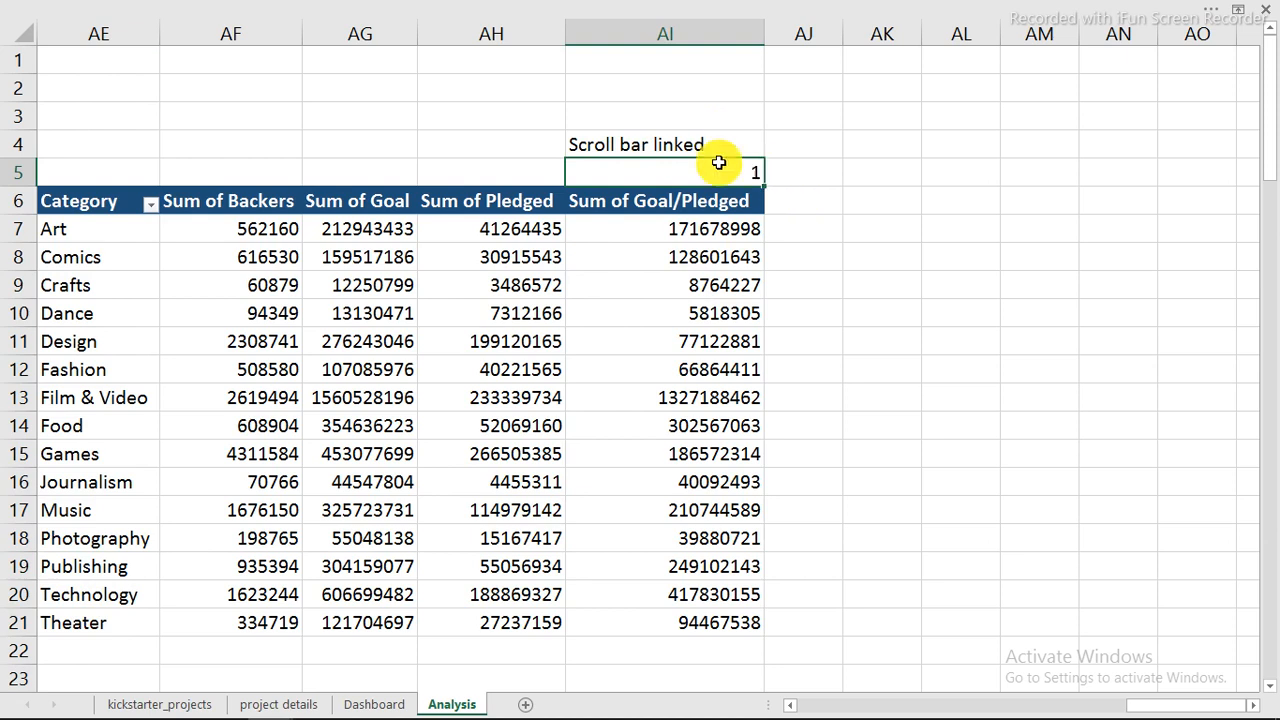
Label cell AH4, beside the scroll bar label, as the option button link
{"action": "left_click", "coordinate": [447, 139]}
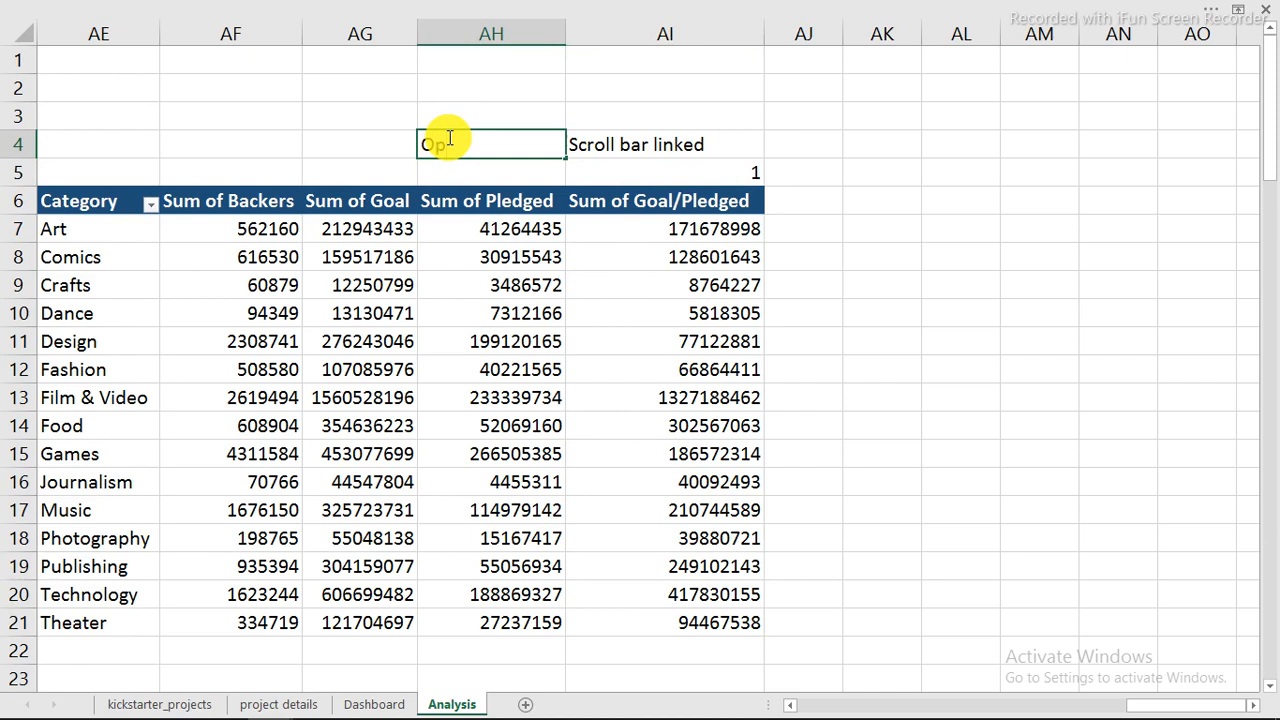
{"action": "key", "text": "Home"}
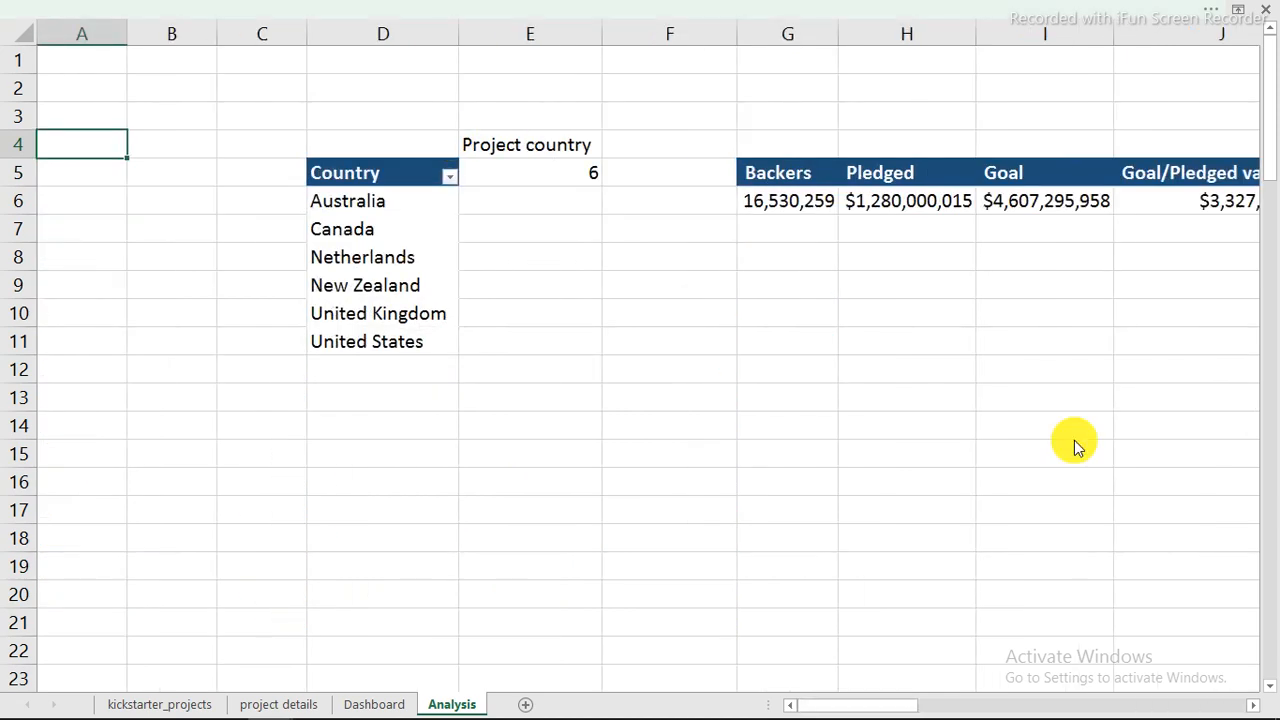
{"action": "left_click_drag", "start_coordinate": [894, 704], "coordinate": [1260, 684]}
{"action": "left_click", "coordinate": [744, 136]}
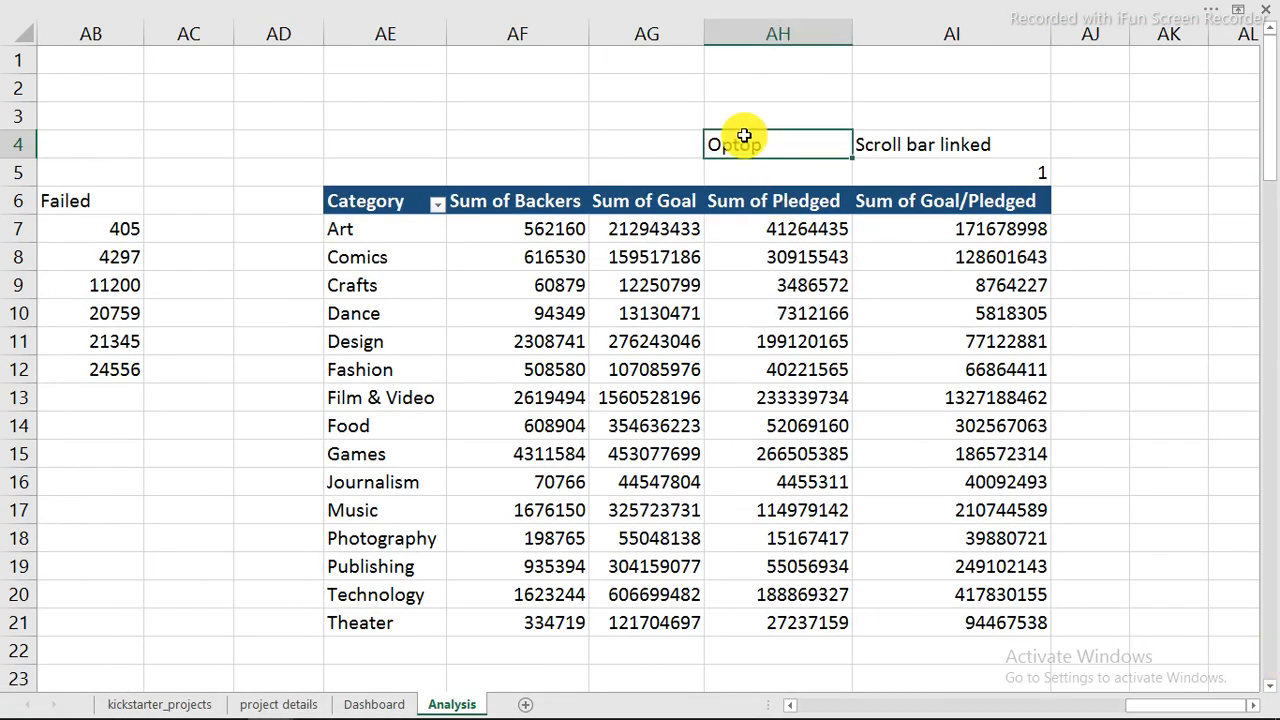
{"action": "key", "text": "BackSpace"}
{"action": "type", "text": "ption"}
{"action": "key", "text": "BackSpace"}
{"action": "key", "text": "BackSpace"}
{"action": "type", "text": "on b"}
{"action": "type", "text": "o"}
{"action": "type", "text": "t"}
{"action": "key", "text": "BackSpace"}
{"action": "key", "text": "BackSpace"}
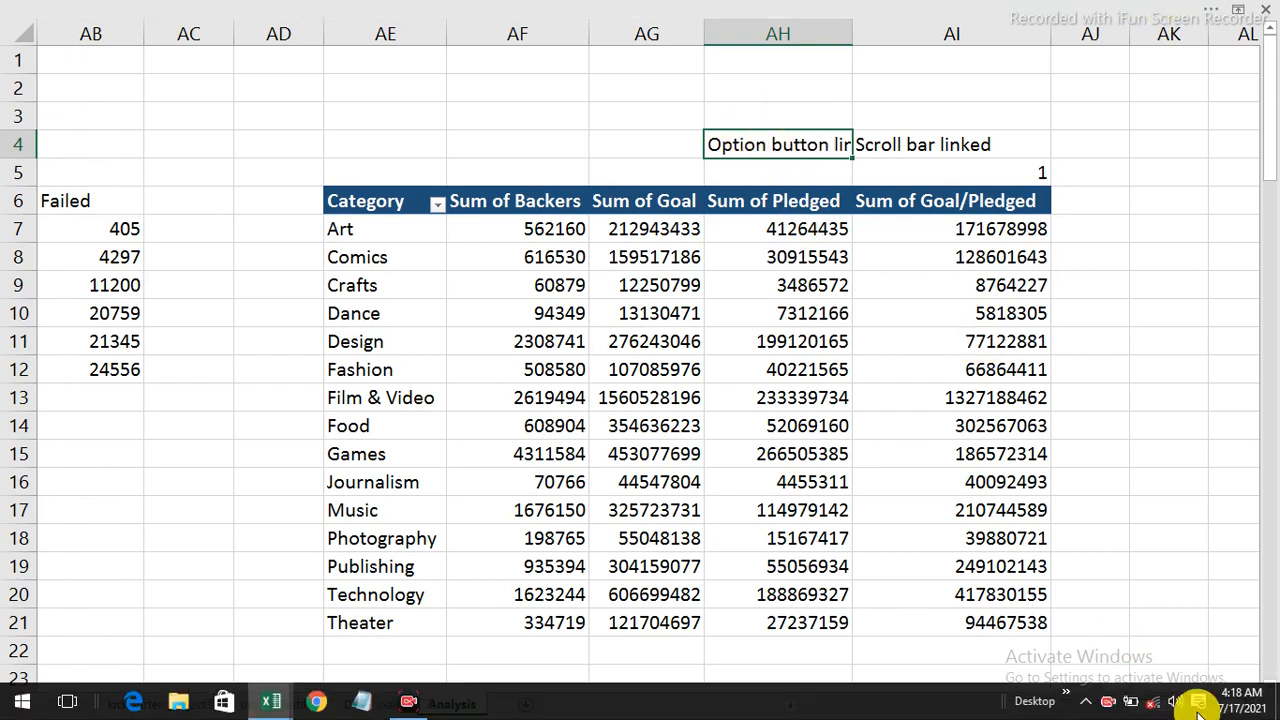
{"action": "left_click", "coordinate": [1108, 705]}
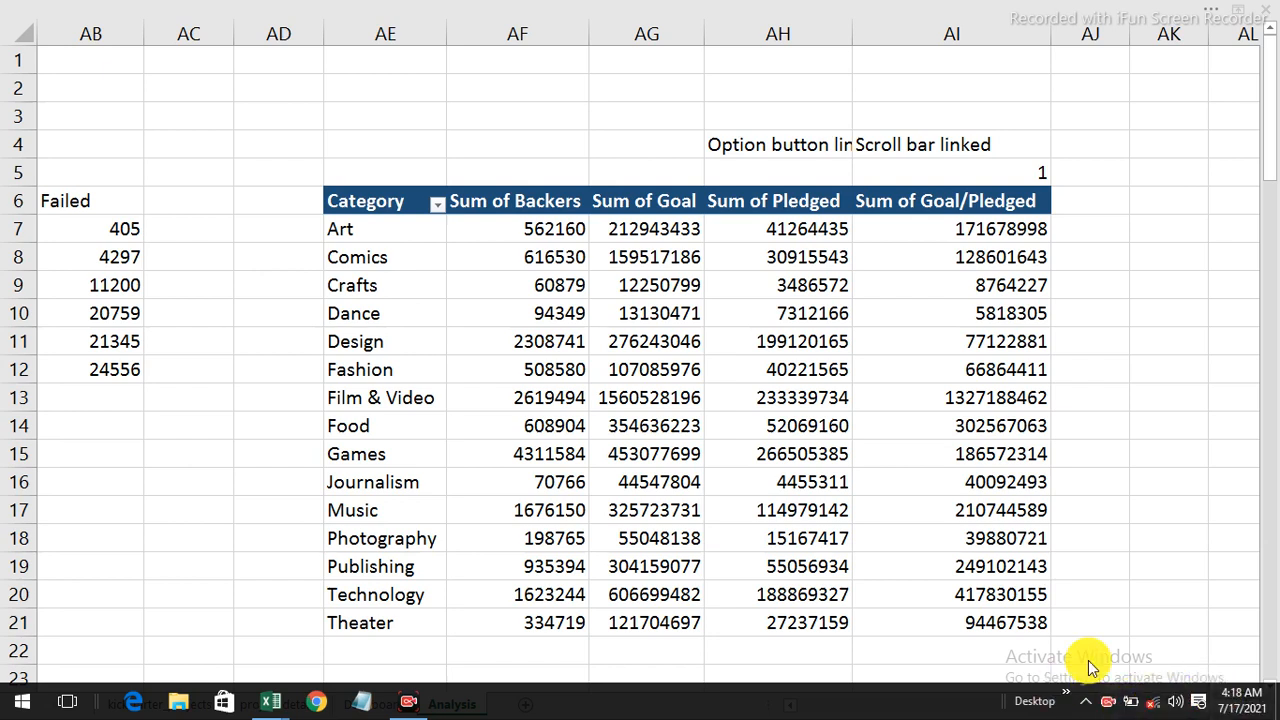
{"action": "left_click", "coordinate": [1152, 575]}
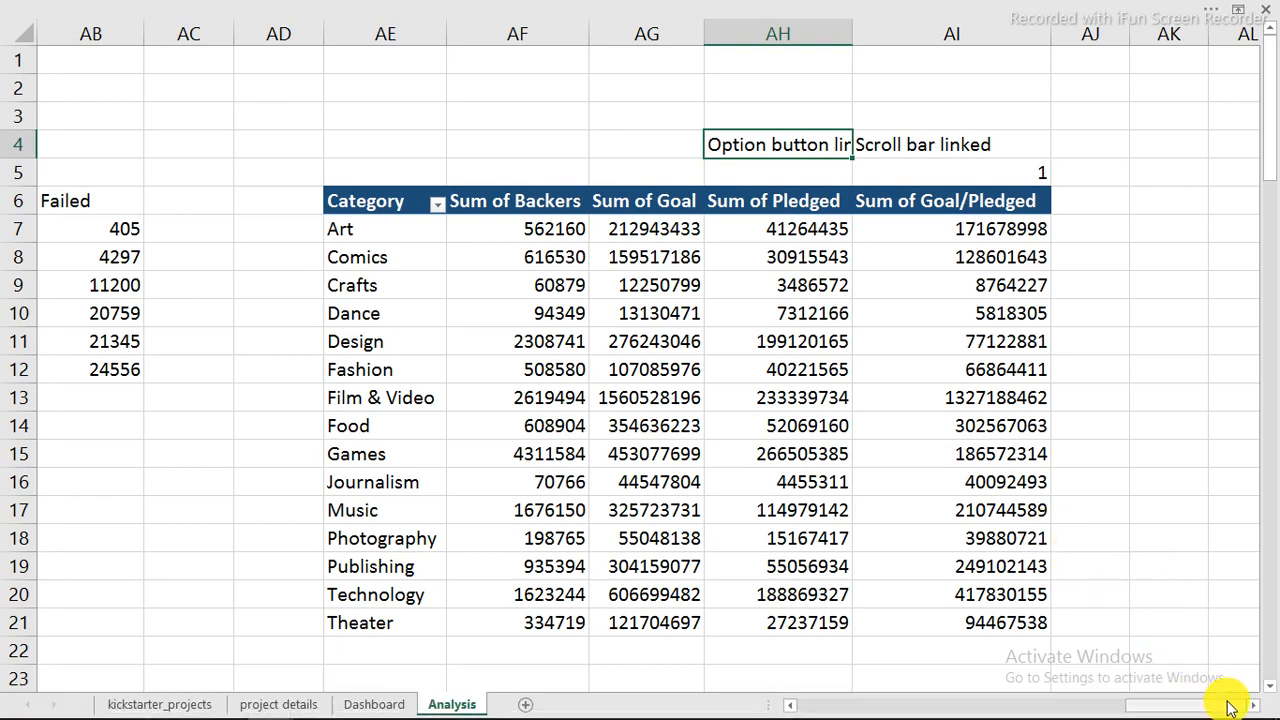
Select the category data AE7:AI21 without its header row and display the formula bar
{"action": "left_click", "coordinate": [1255, 707]}
{"action": "left_click", "coordinate": [1255, 707]}
{"action": "left_click", "coordinate": [1255, 707]}
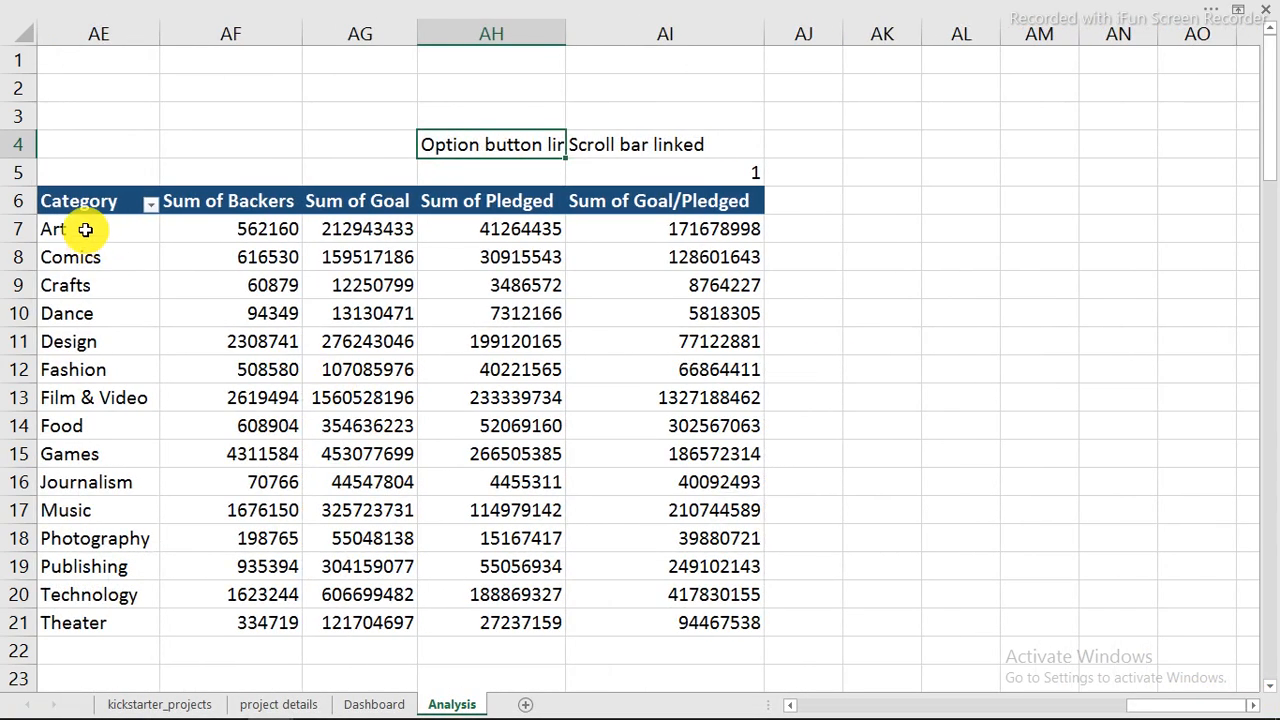
{"action": "left_click_drag", "start_coordinate": [85, 229], "coordinate": [656, 610]}
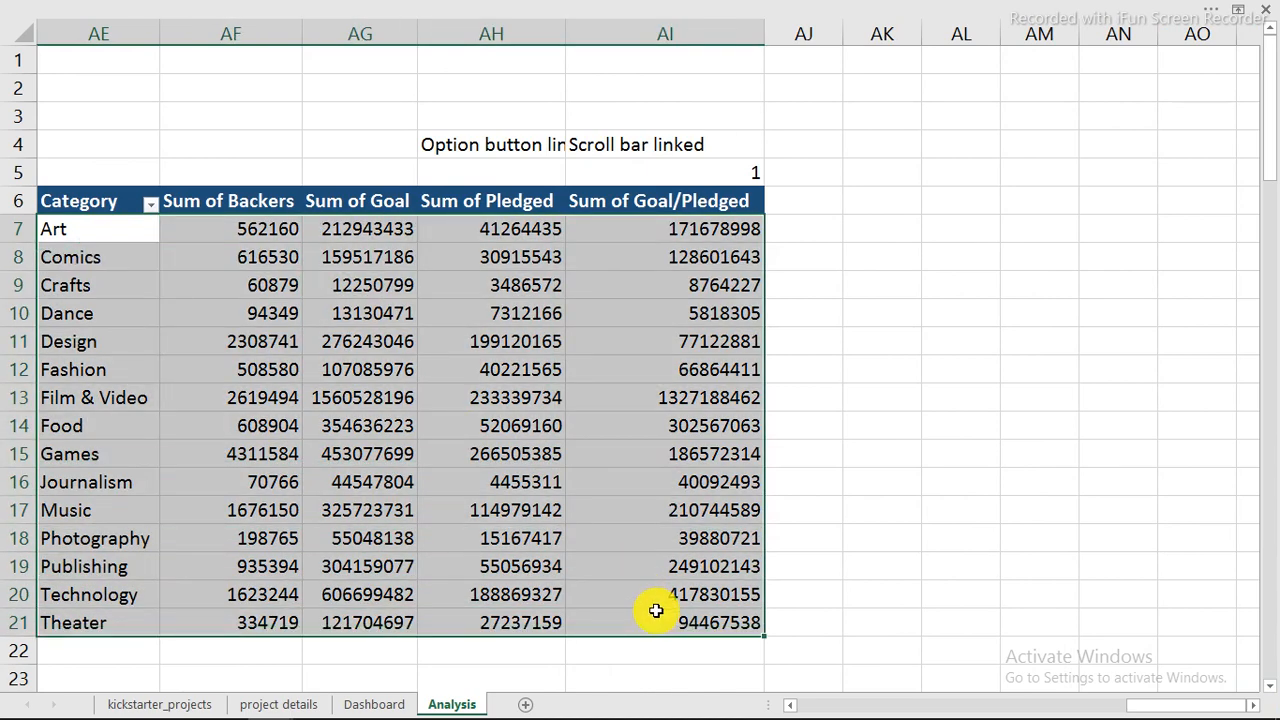
{"action": "left_click", "coordinate": [530, 8]}
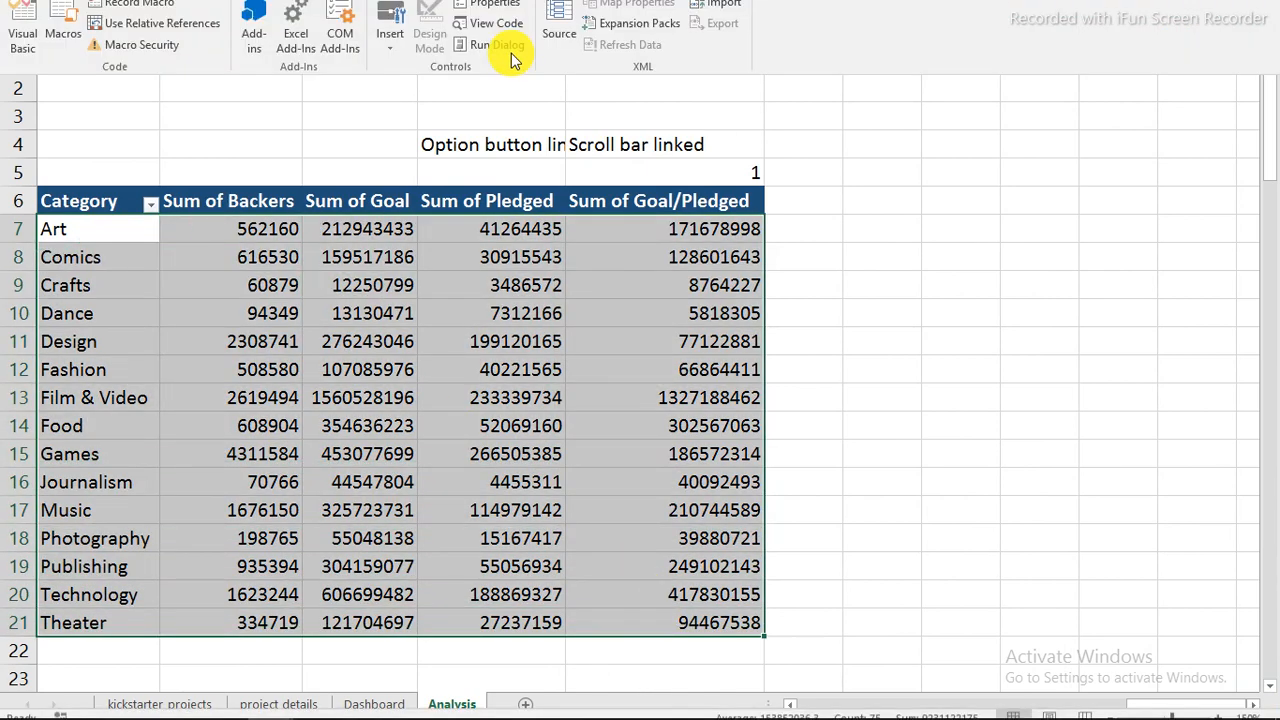
{"action": "left_click", "coordinate": [556, 42]}
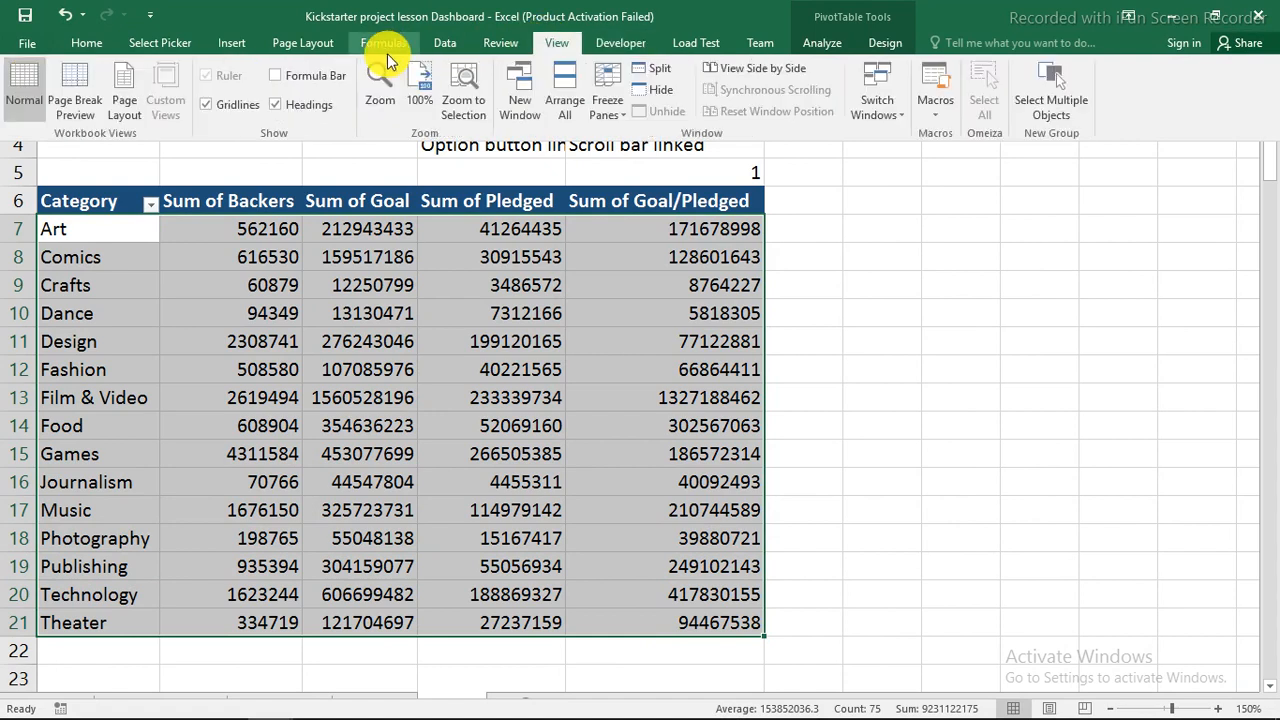
{"action": "left_click", "coordinate": [299, 74]}
Name the selected category data range Cart_Range
{"action": "left_click", "coordinate": [26, 47]}
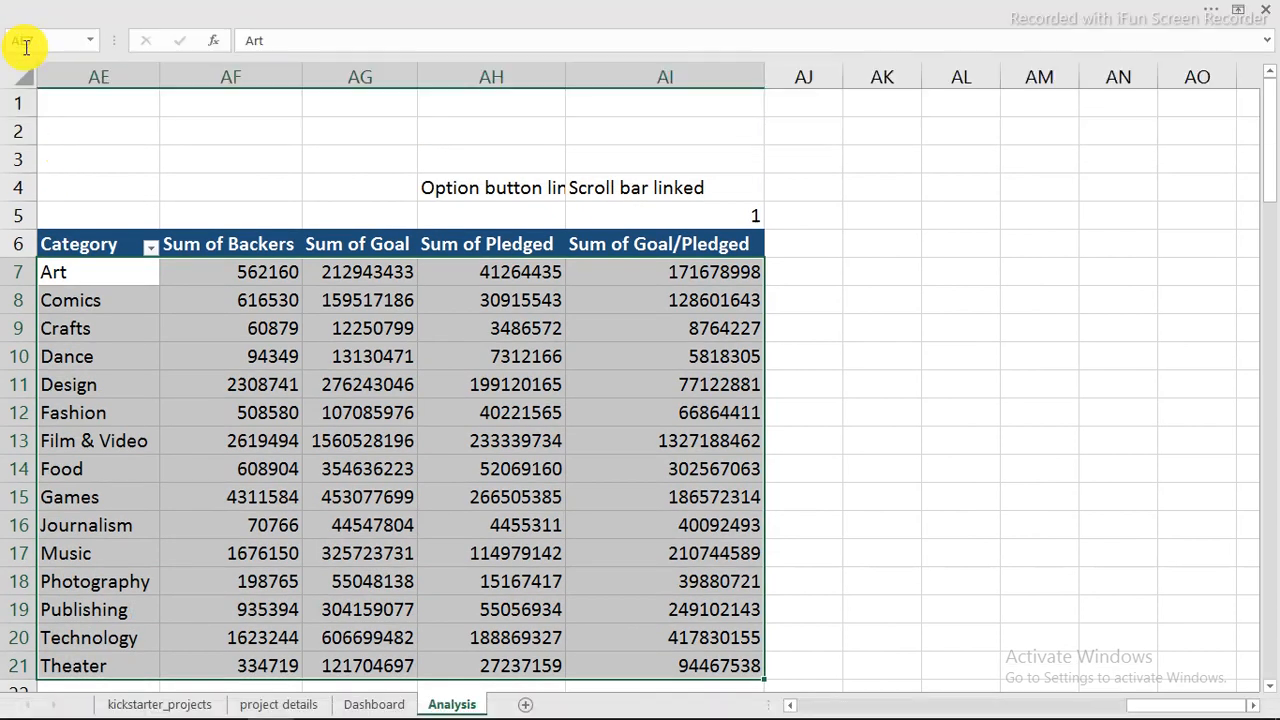
{"action": "left_click", "coordinate": [72, 38]}
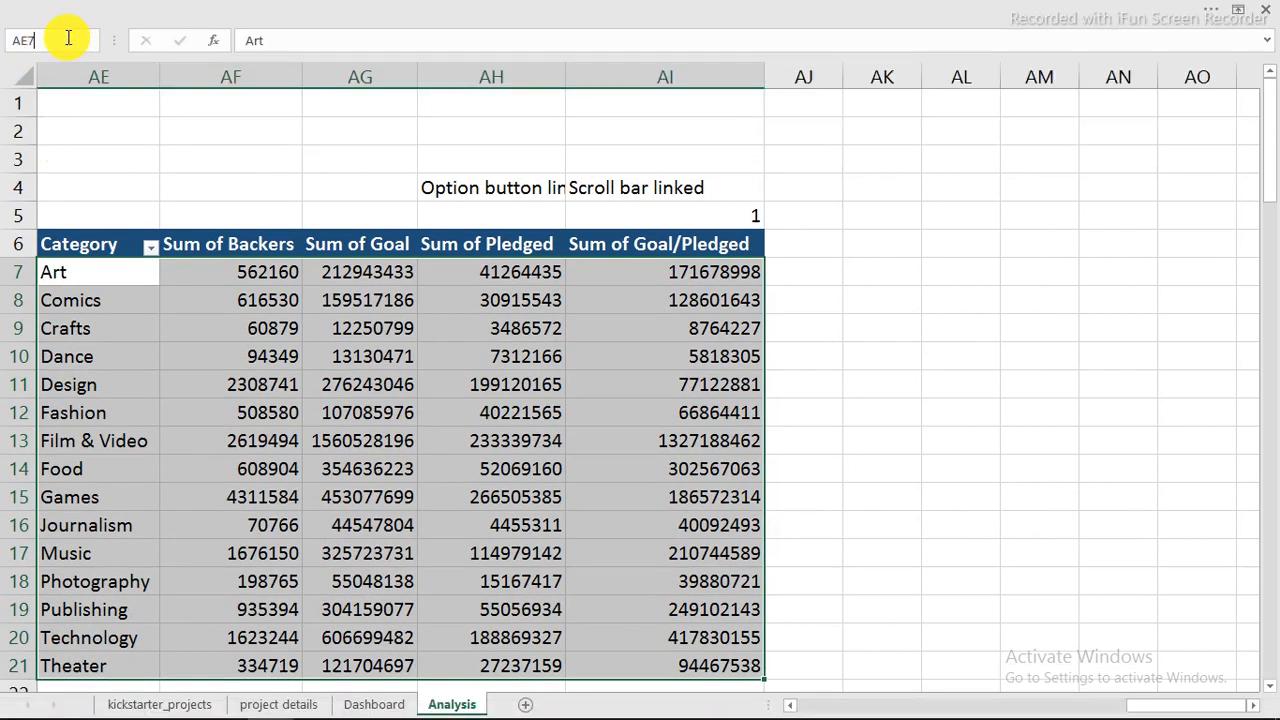
{"action": "left_click_drag", "start_coordinate": [68, 38], "coordinate": [5, 50]}
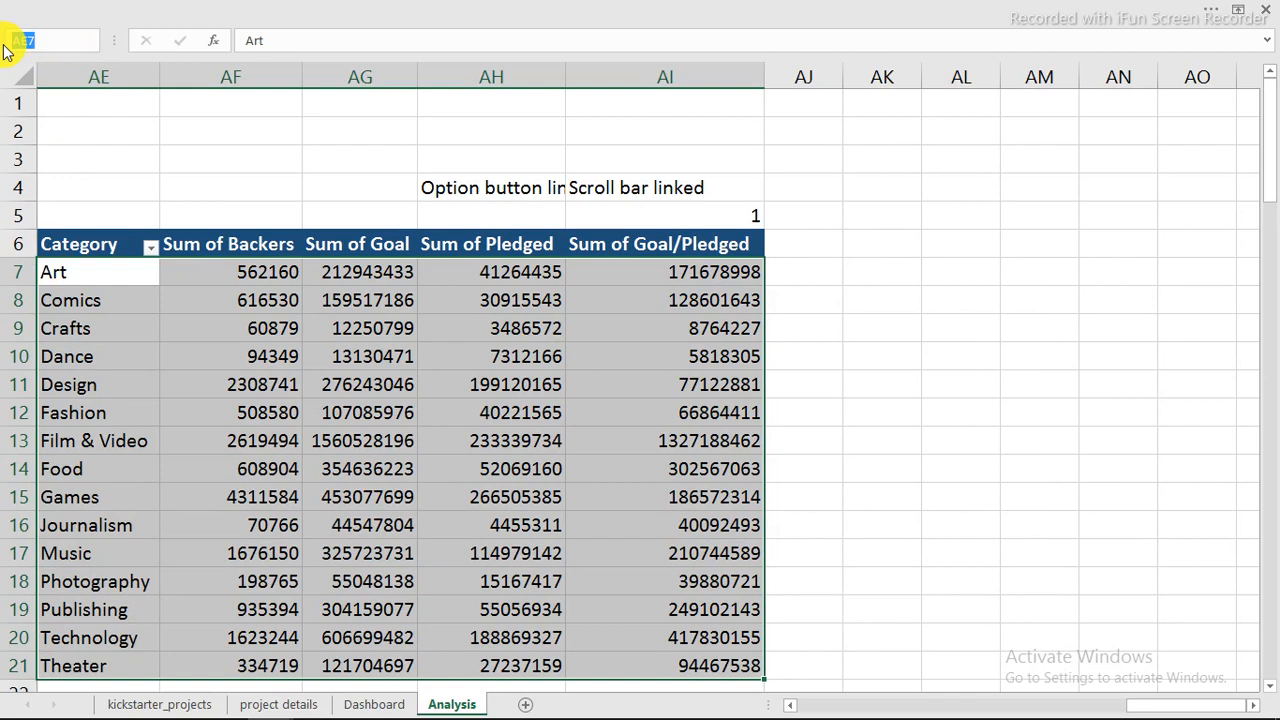
{"action": "type", "text": "Cart_Range"}
{"action": "key", "text": "Return"}
{"action": "left_click", "coordinate": [789, 251]}
{"action": "mouse_move", "coordinate": [319, 319]}
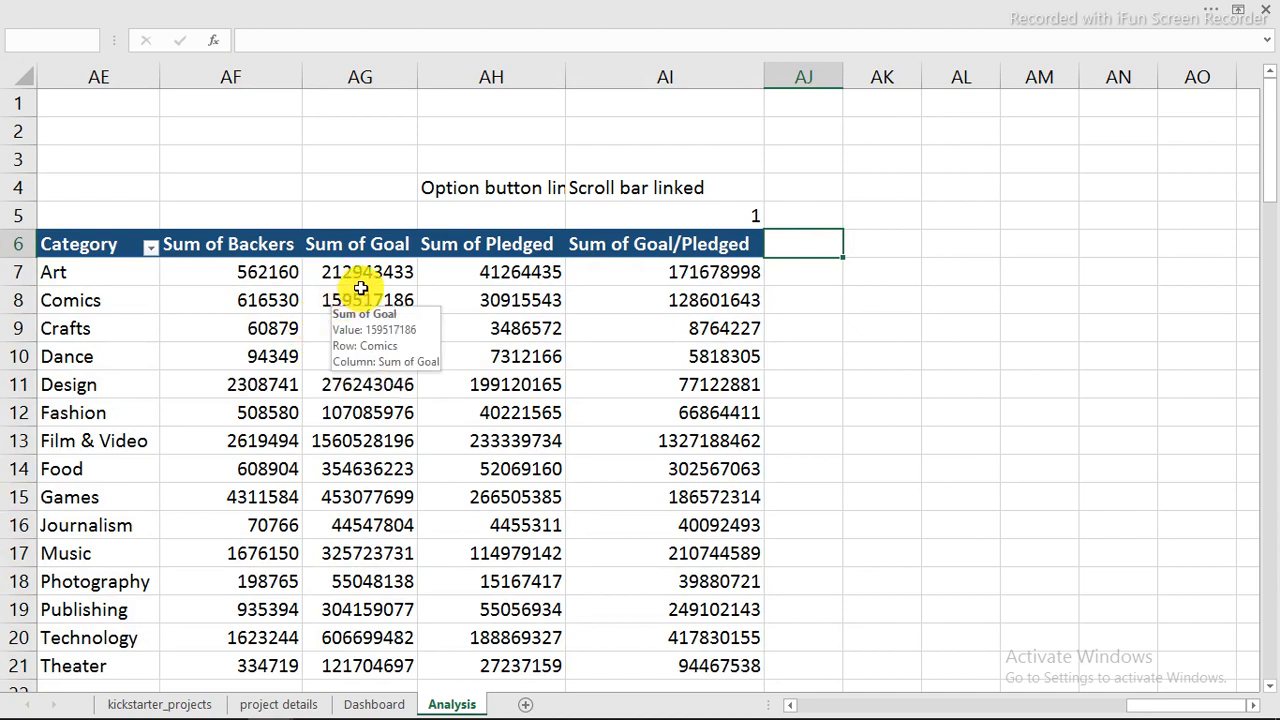
Copy the category table's header row AE6:AI6 to the cells starting at AL6 and autofit the widths of the pasted columns
{"action": "left_click", "coordinate": [900, 245]}
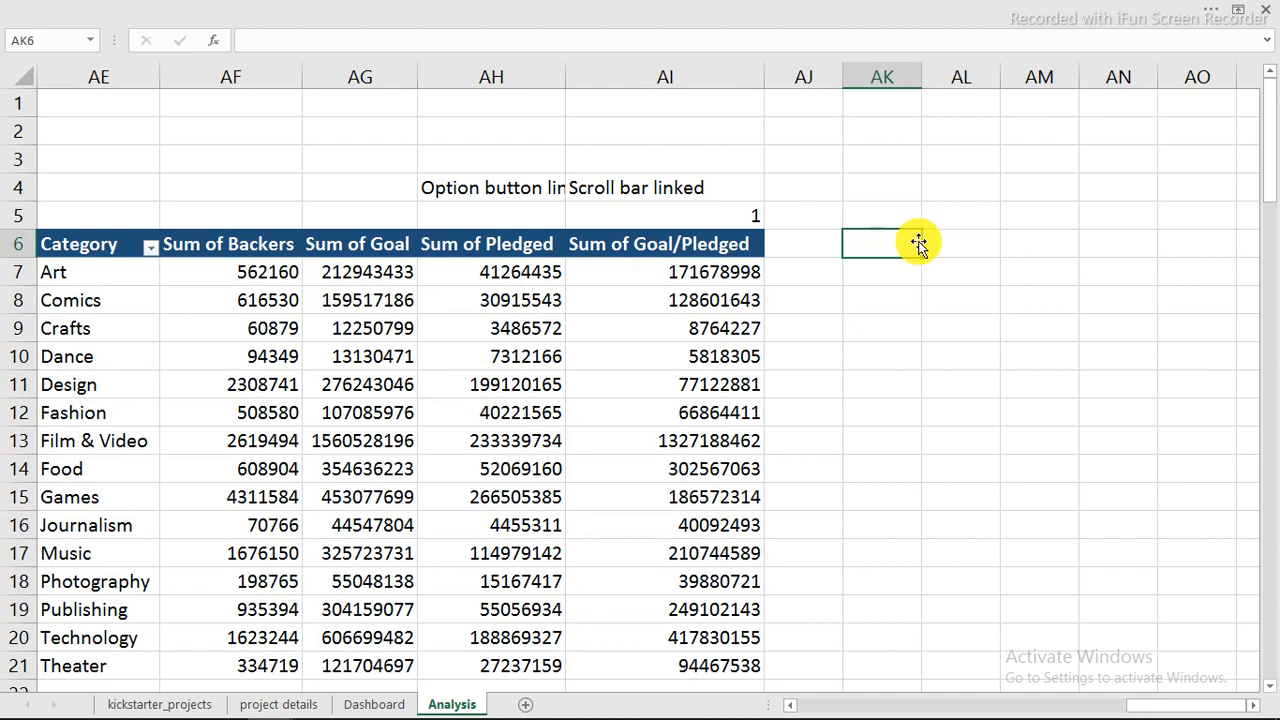
{"action": "left_click", "coordinate": [932, 242]}
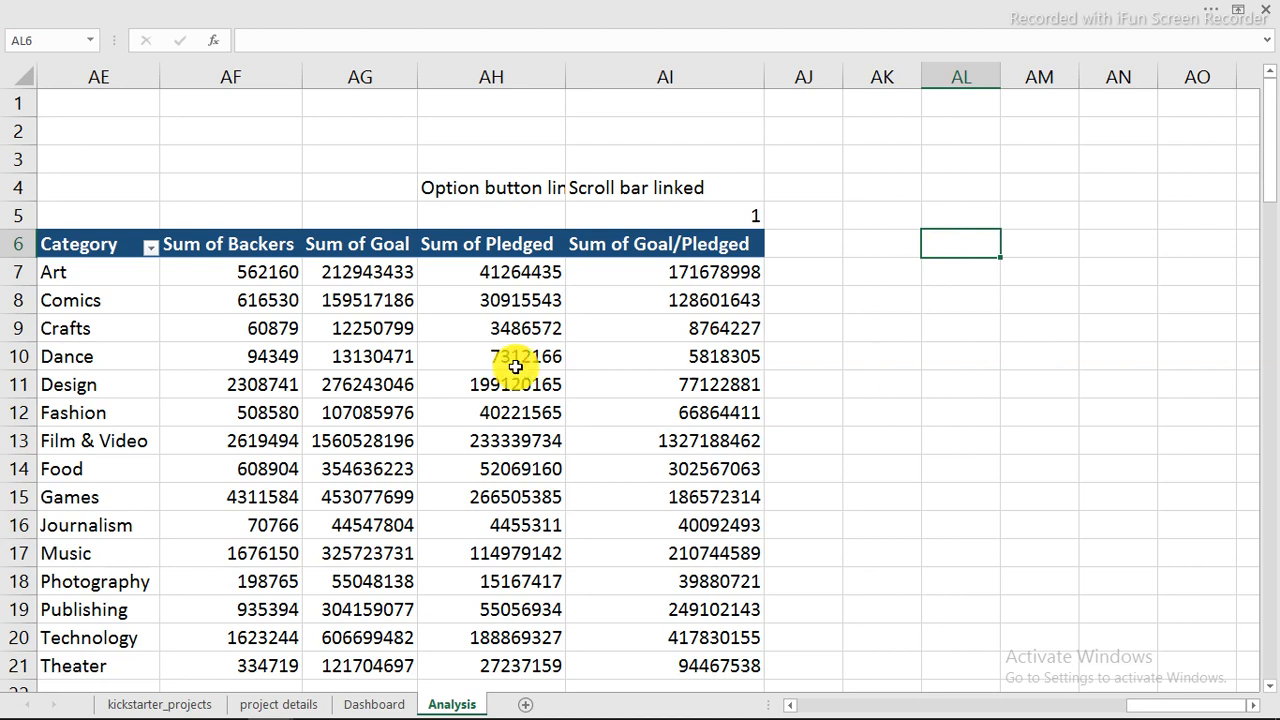
{"action": "left_click_drag", "start_coordinate": [105, 246], "coordinate": [729, 246]}
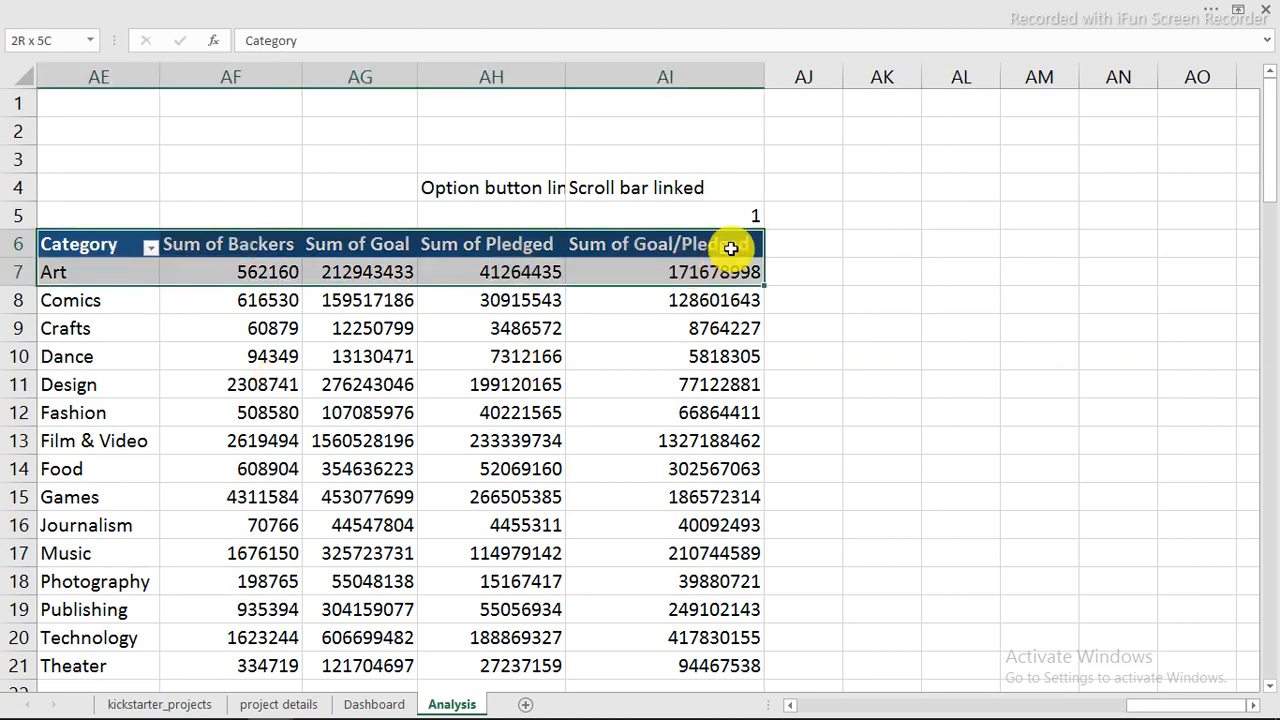
{"action": "right_click", "coordinate": [729, 246]}
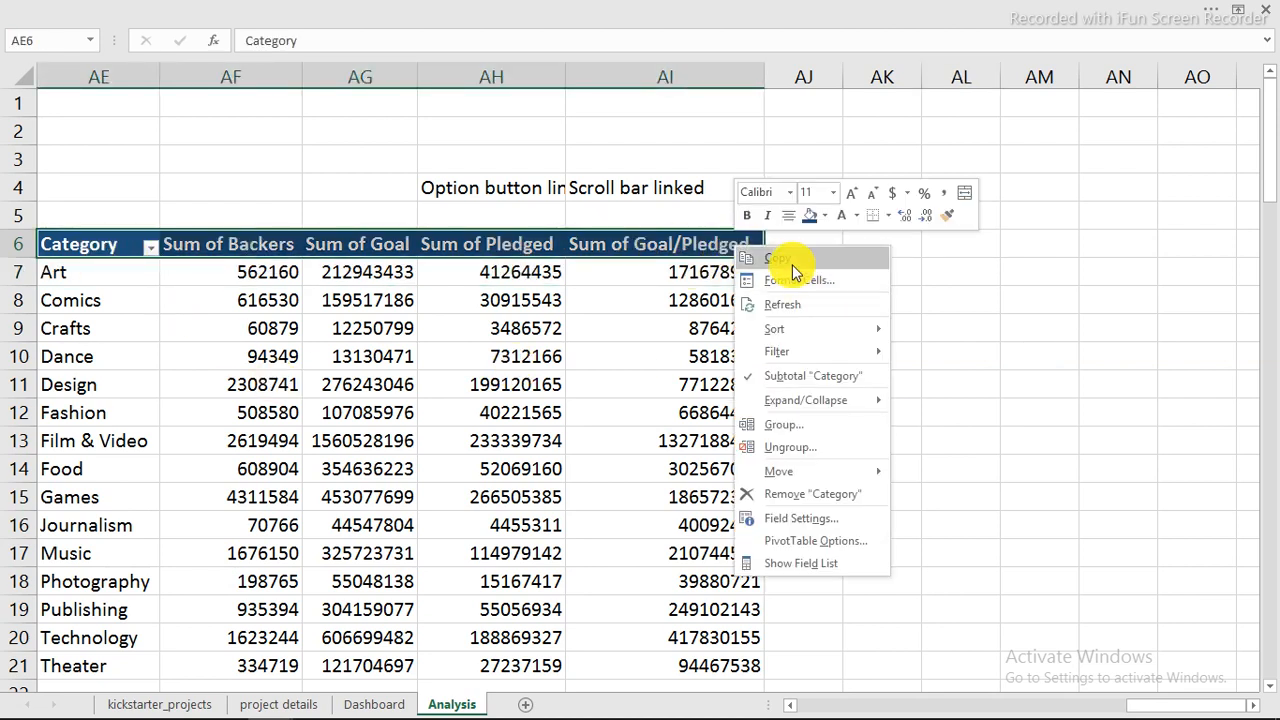
{"action": "left_click", "coordinate": [786, 260]}
{"action": "left_click", "coordinate": [951, 240]}
{"action": "right_click", "coordinate": [951, 240]}
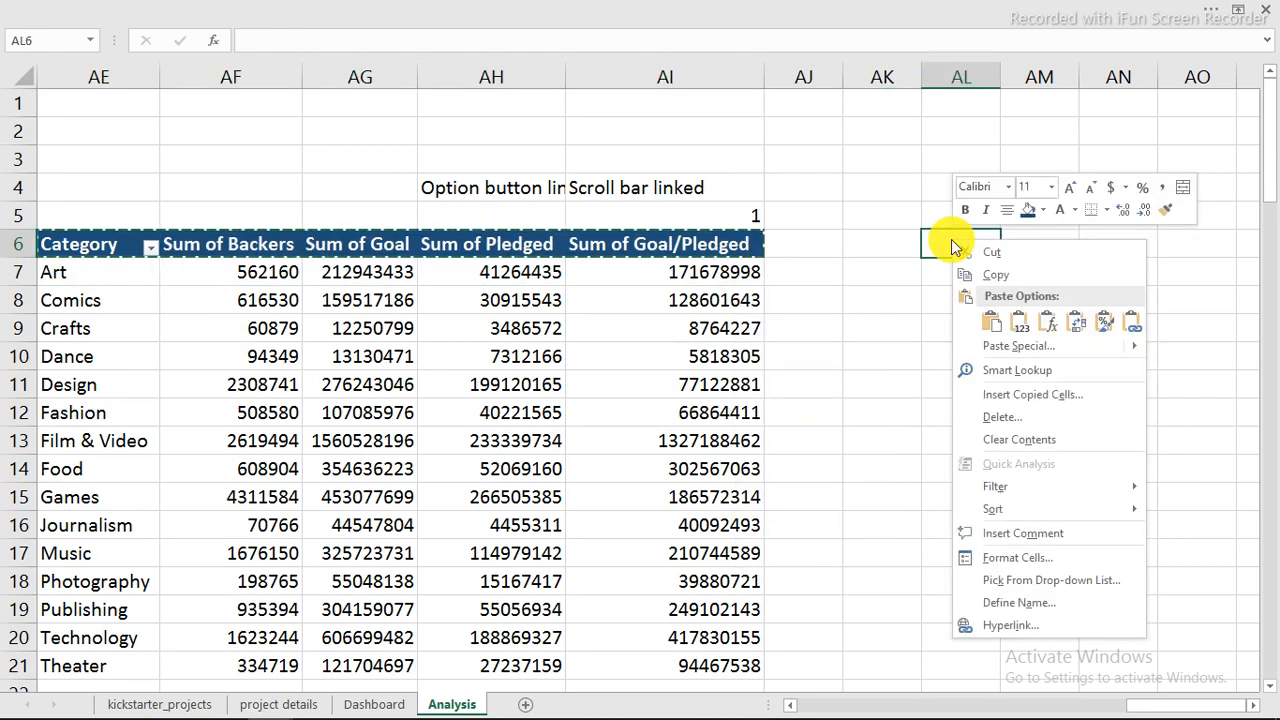
{"action": "left_click", "coordinate": [1004, 329]}
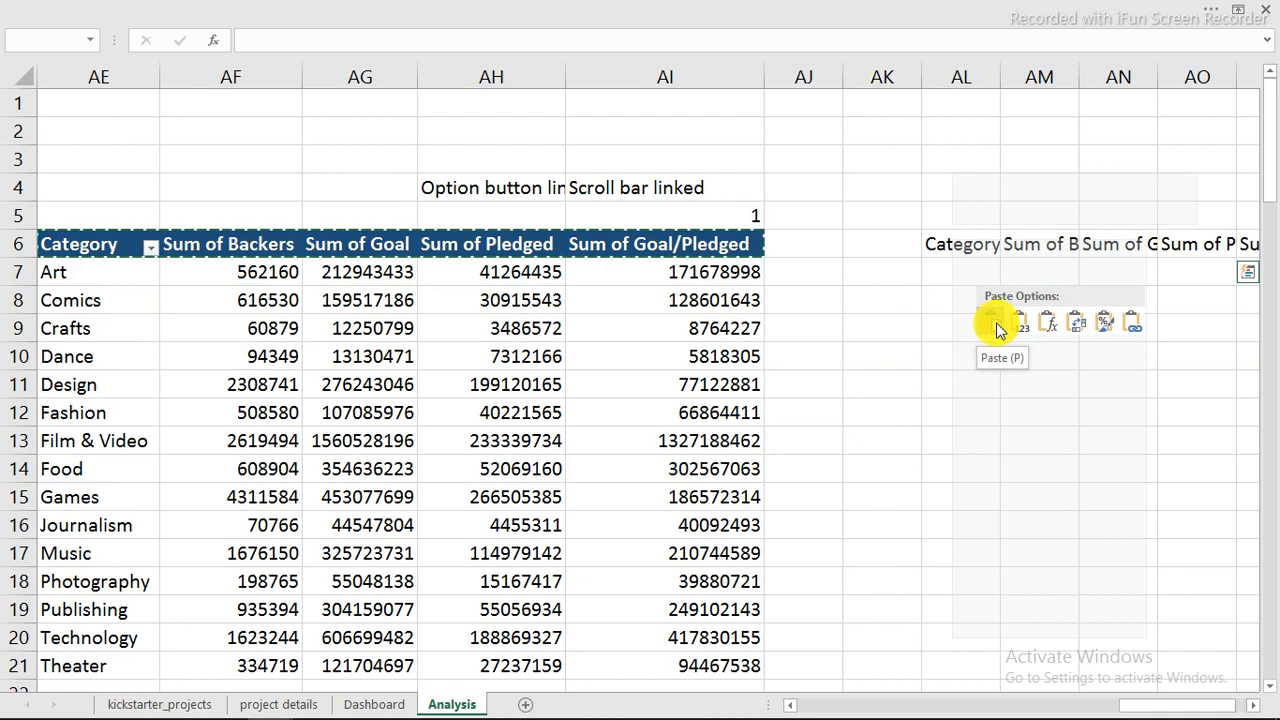
{"action": "left_click", "coordinate": [1021, 330]}
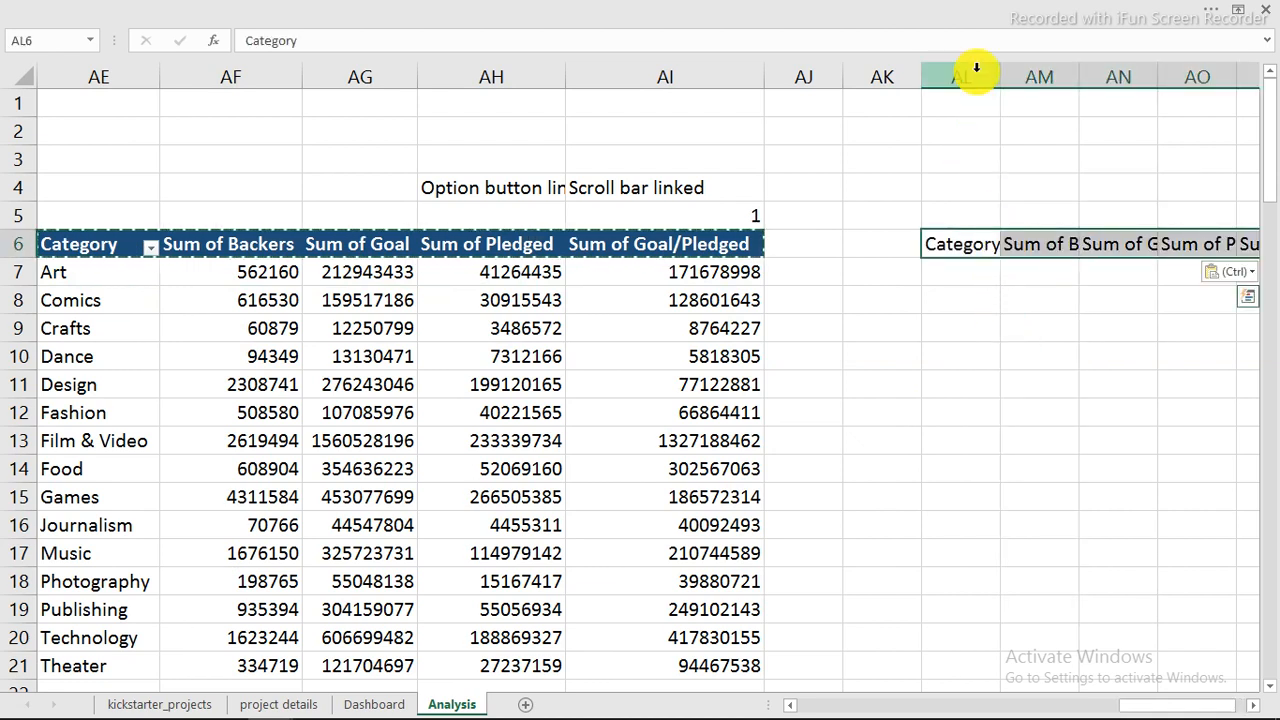
{"action": "mouse_move", "coordinate": [977, 70]}
{"action": "left_mouse_down"}
{"action": "mouse_move", "coordinate": [1275, 77]}
{"action": "mouse_move", "coordinate": [1143, 83]}
{"action": "mouse_move", "coordinate": [1249, 86]}
{"action": "left_mouse_up"}
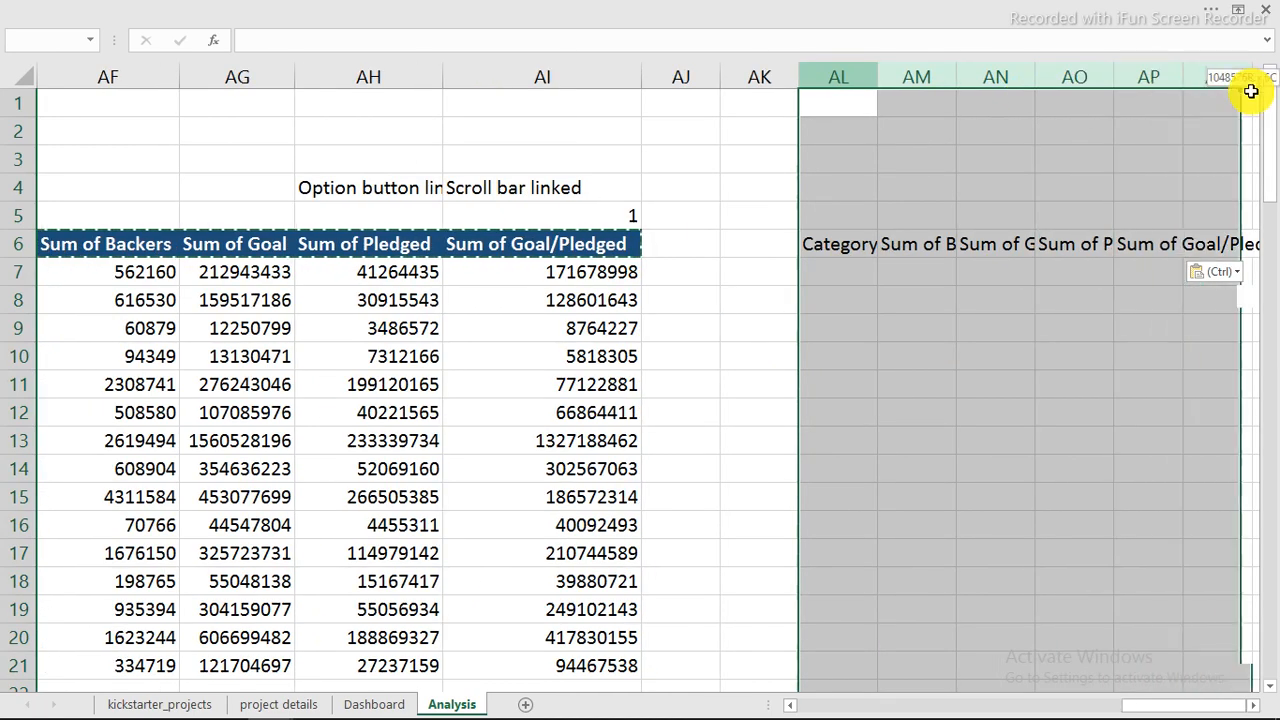
{"action": "double_click", "coordinate": [1038, 76]}
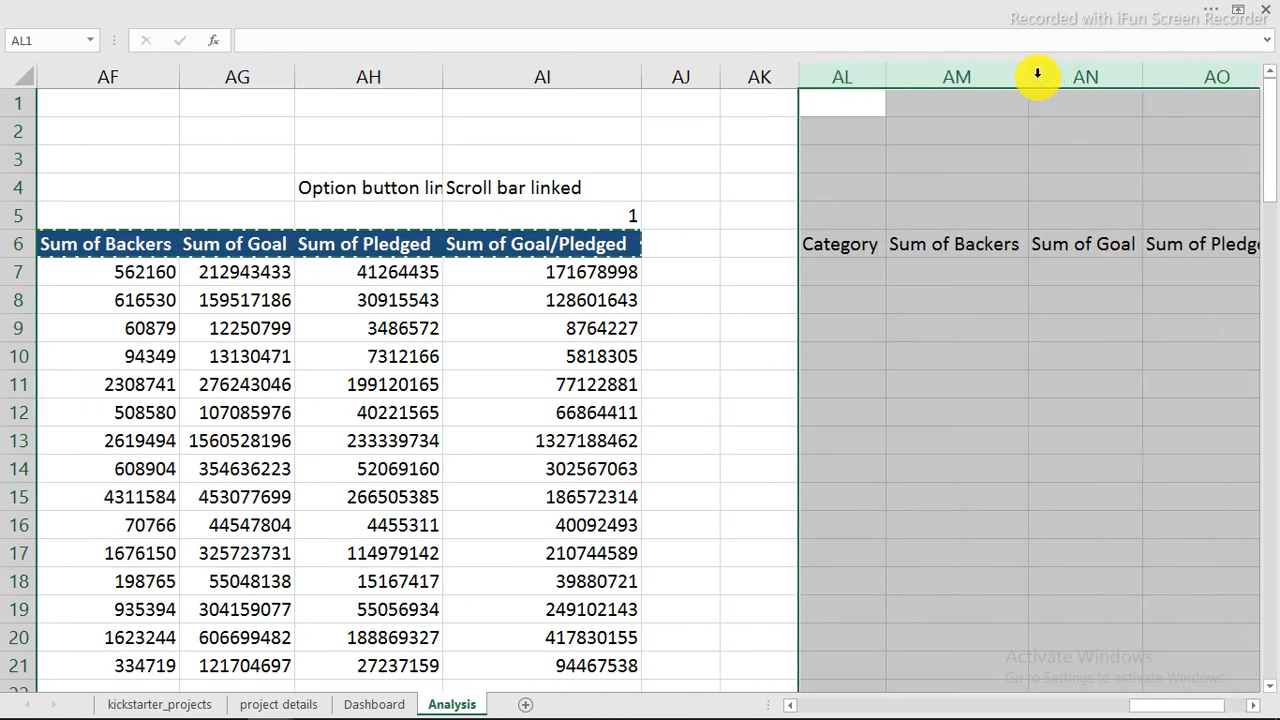
Start an INDEX formula in cell AL7, under the copied Category header, with Cart_Range as its array
{"action": "left_click", "coordinate": [841, 277]}
{"action": "type", "text": "="}
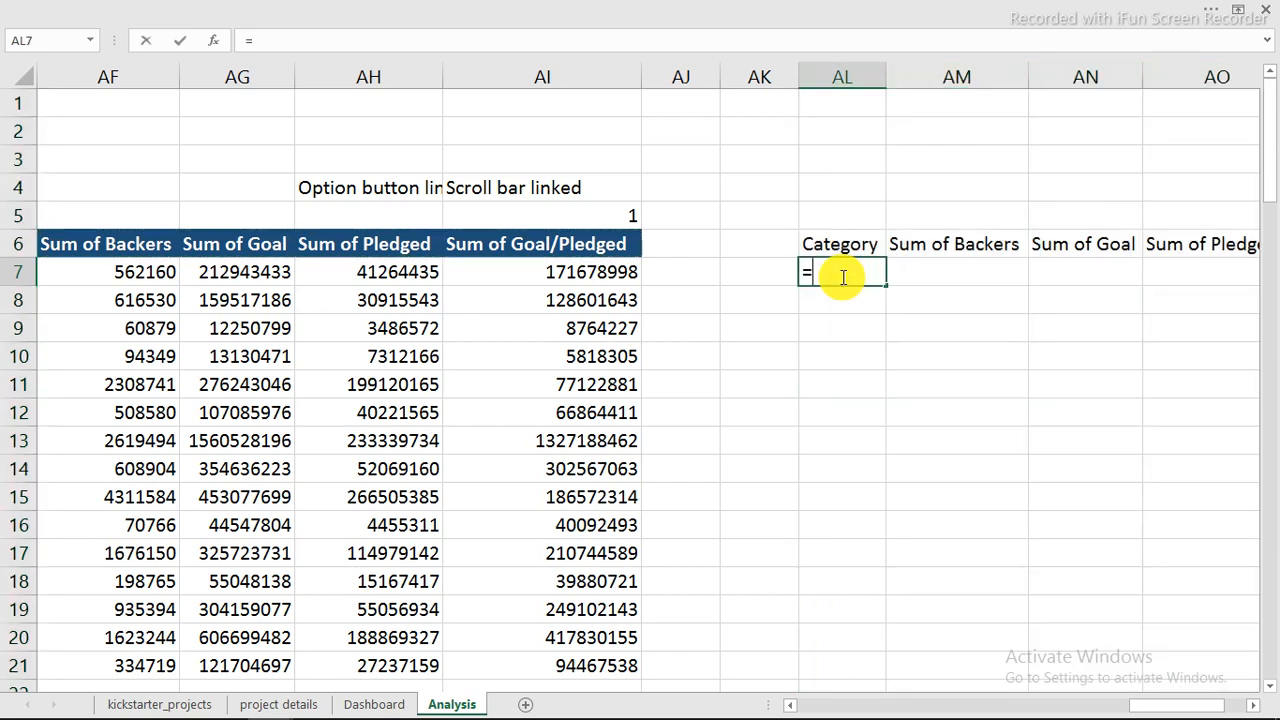
{"action": "type", "text": "ind"}
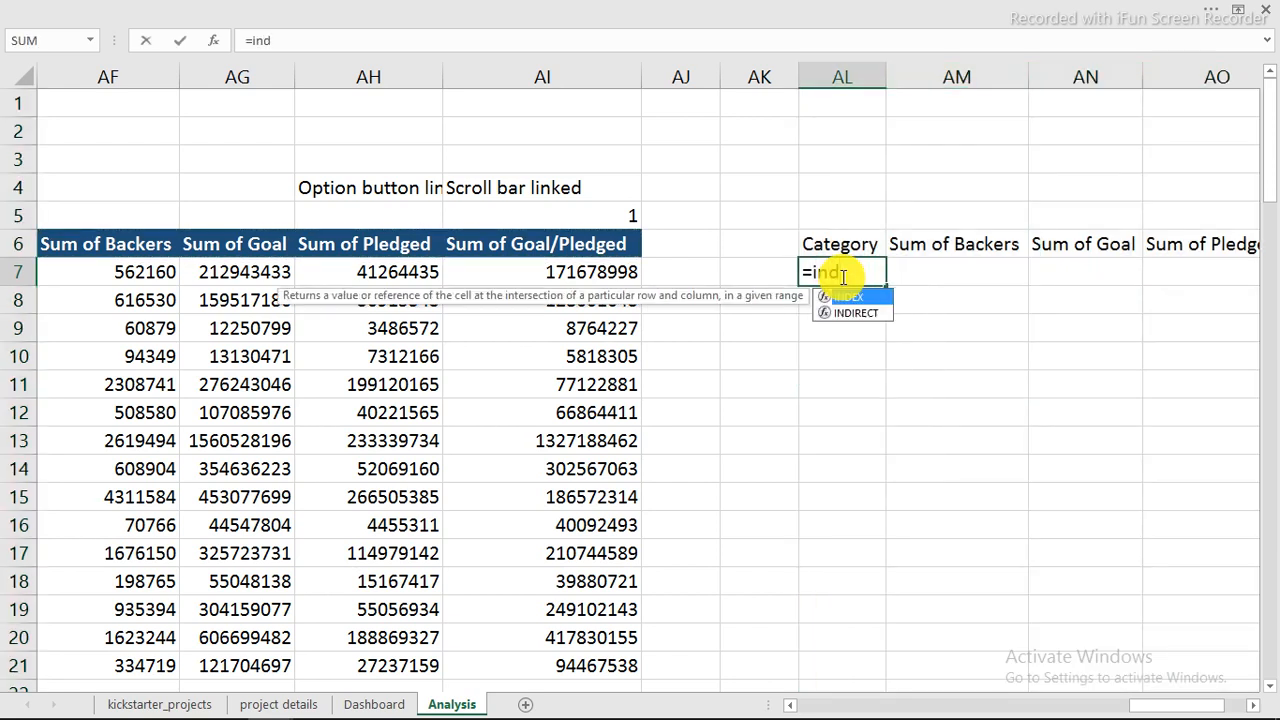
{"action": "key", "text": "Tab"}
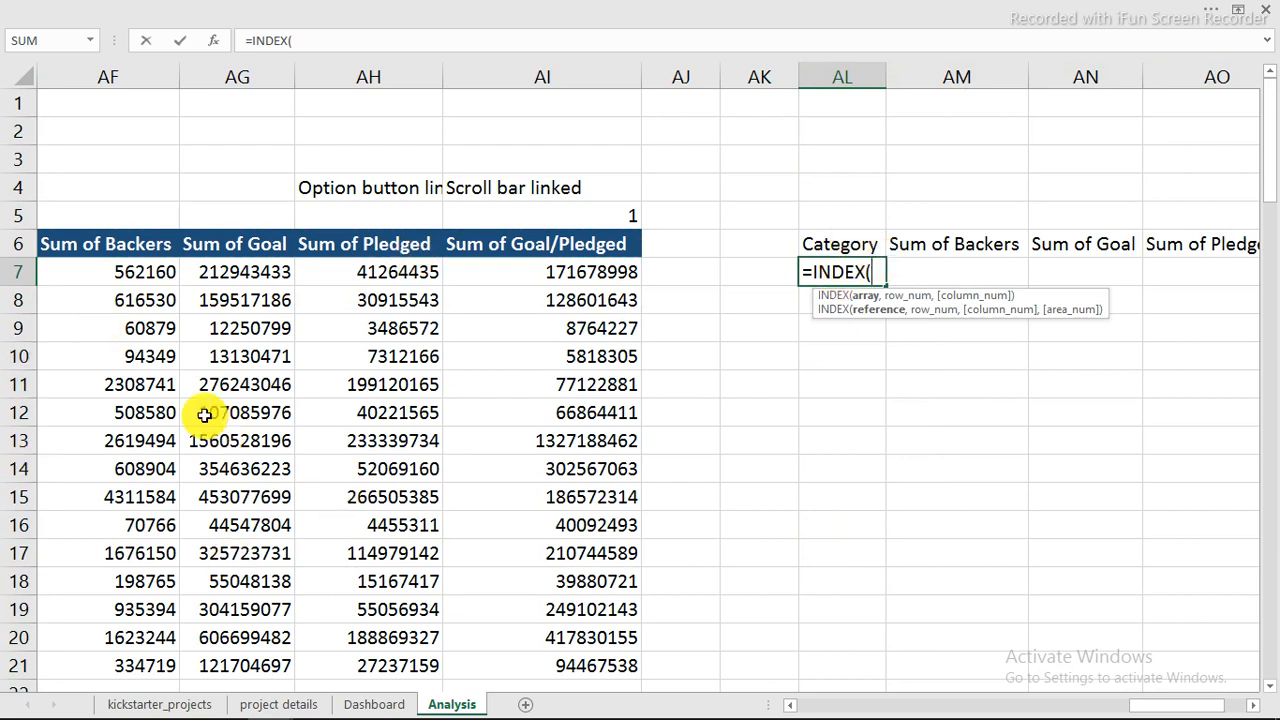
{"action": "type", "text": "ca"}
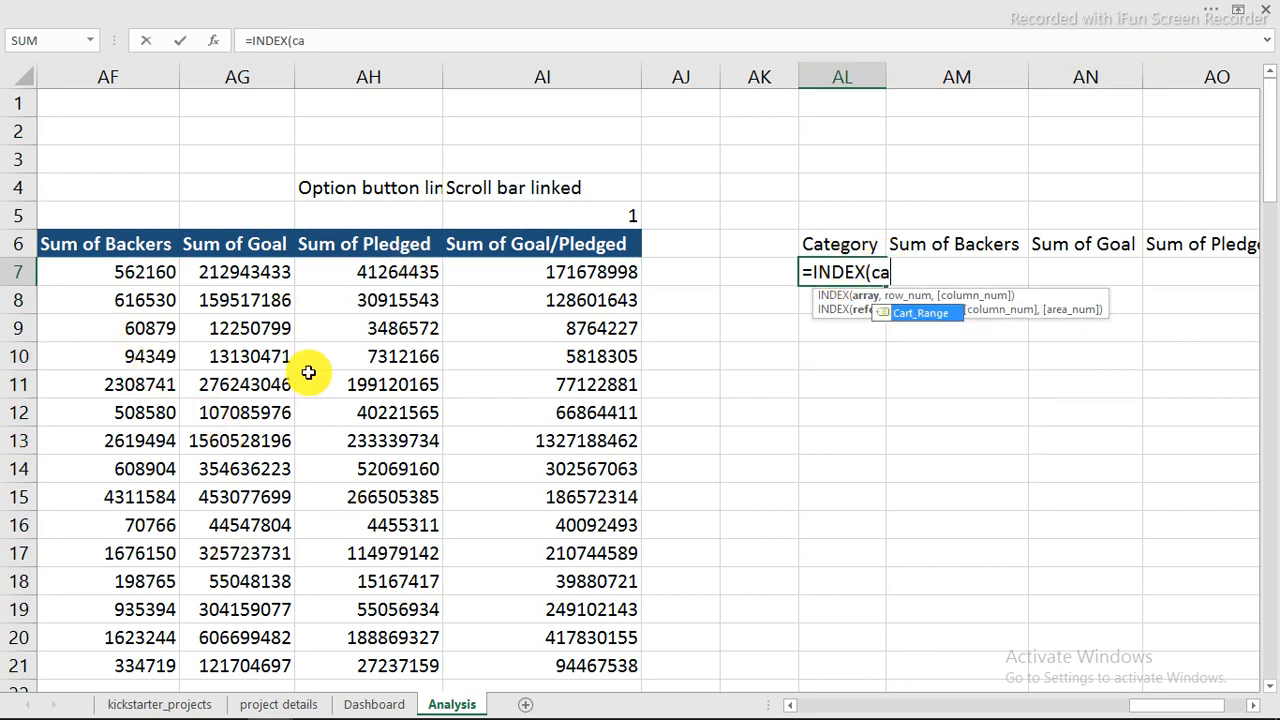
{"action": "key", "text": "Tab"}
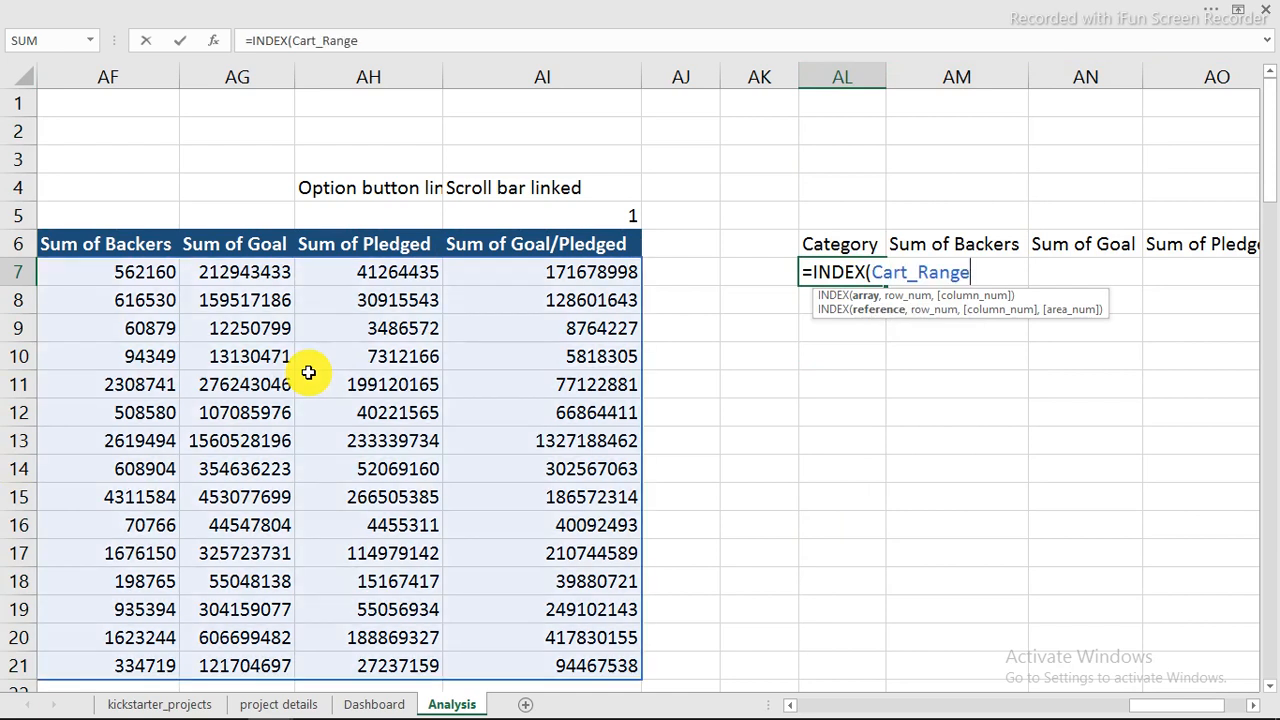
{"action": "type", "text": ","}
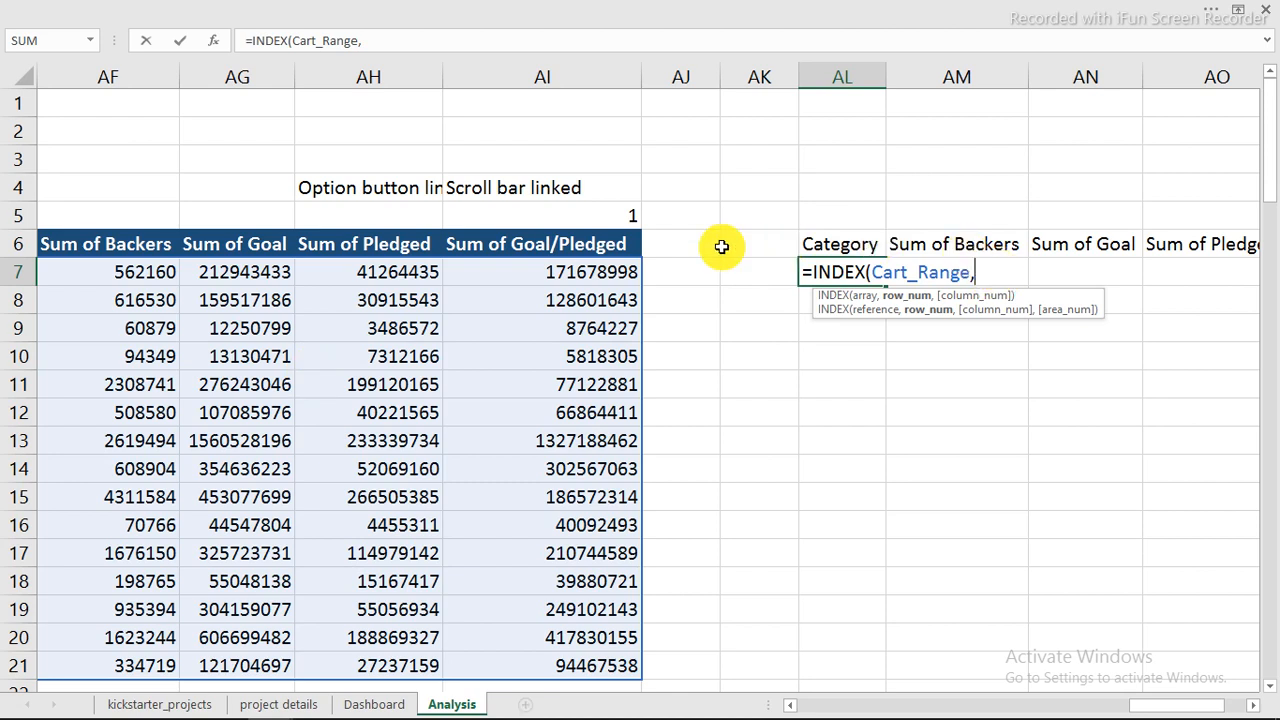
Build the row number argument from the scroll bar's linked cell as the absolute reference $AI$5, plus an opened ROWS function
{"action": "left_click", "coordinate": [592, 216]}
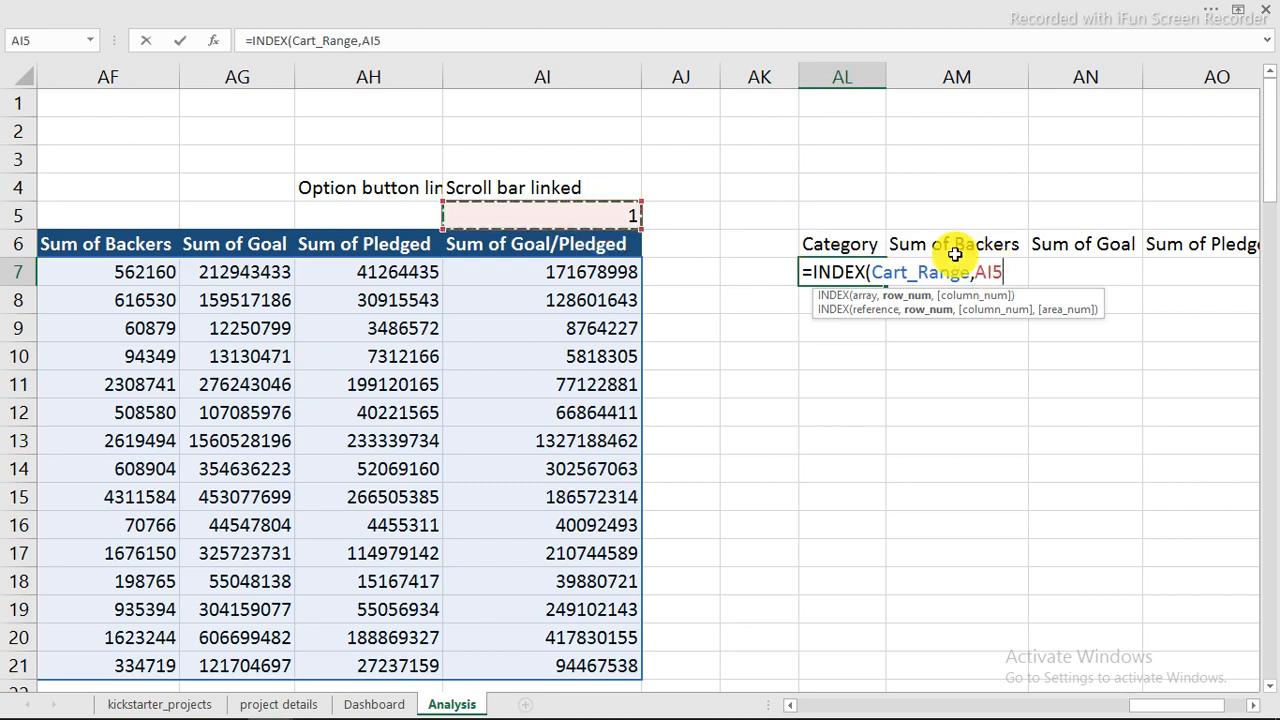
{"action": "left_click", "coordinate": [980, 272]}
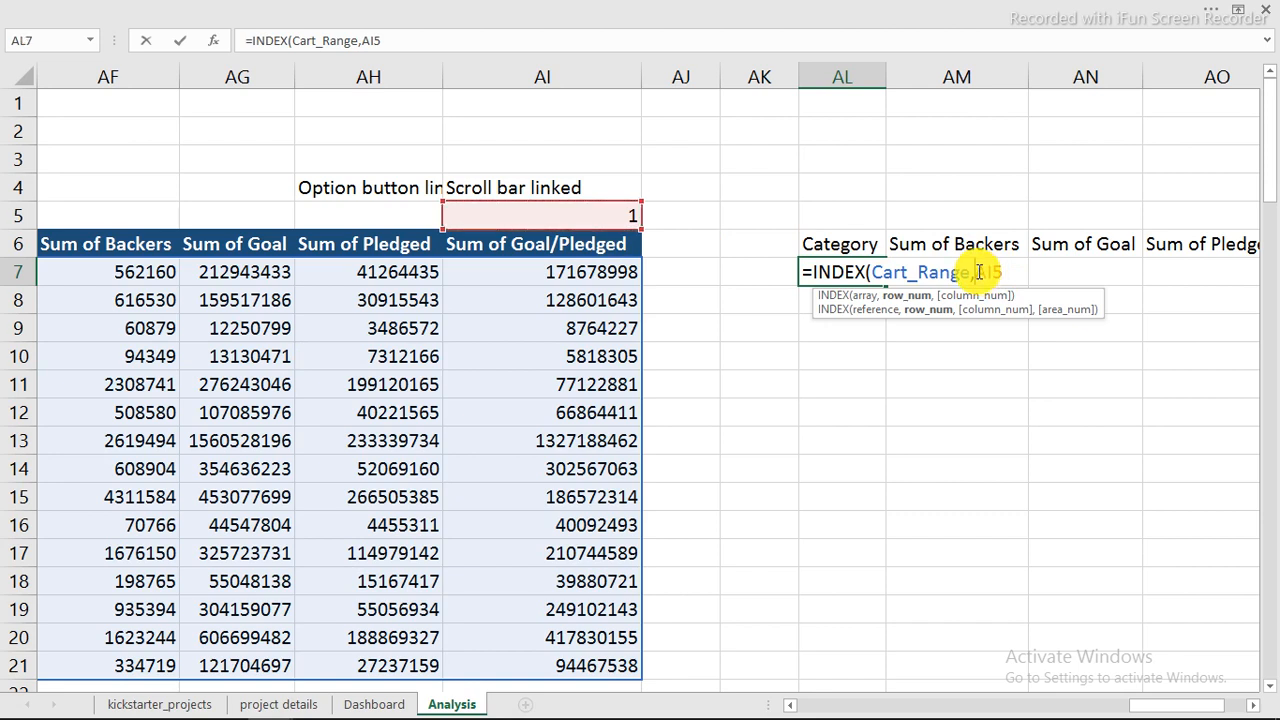
{"action": "type", "text": "$"}
{"action": "key", "text": "Right"}
{"action": "type", "text": "$"}
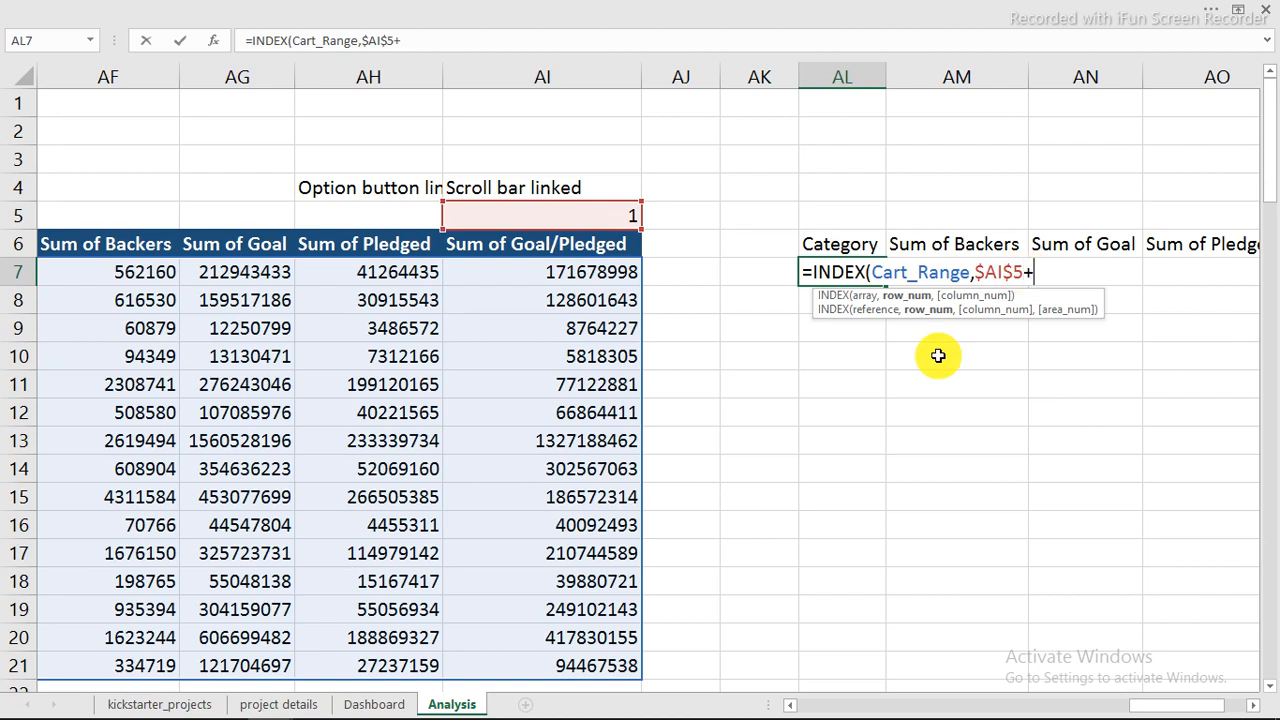
{"action": "type", "text": "+rows"}
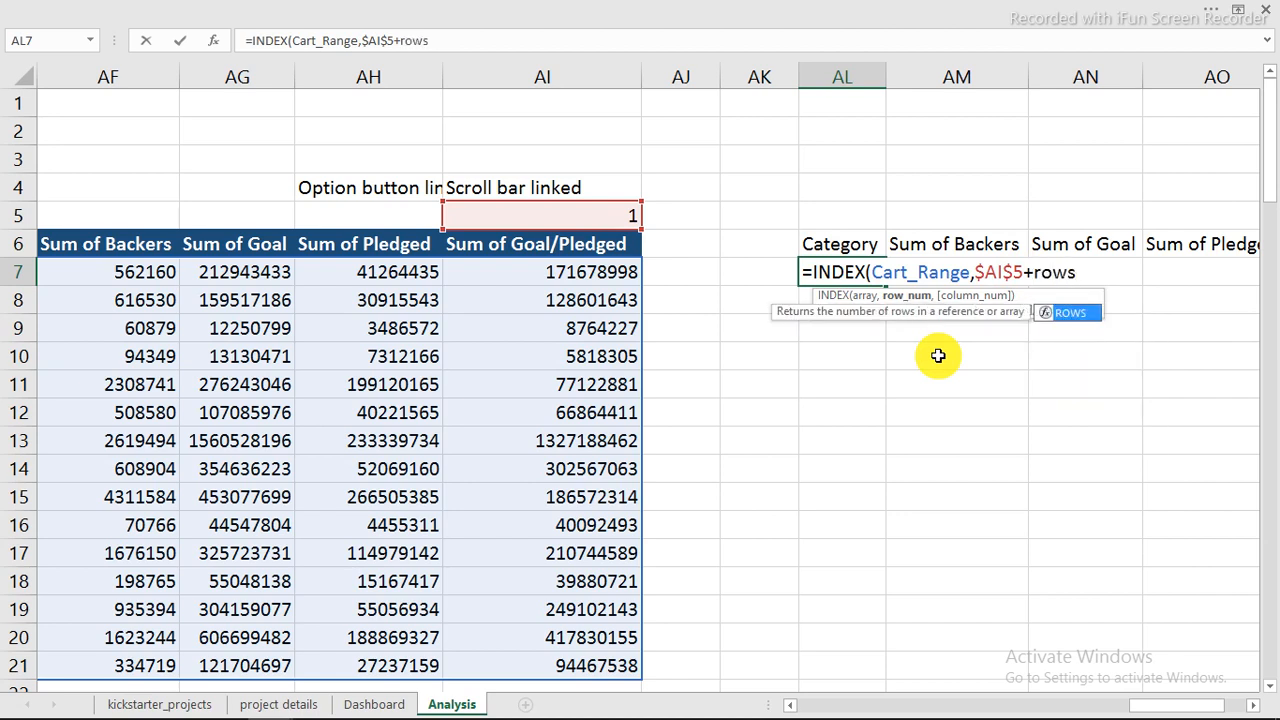
{"action": "key", "text": "Tab"}
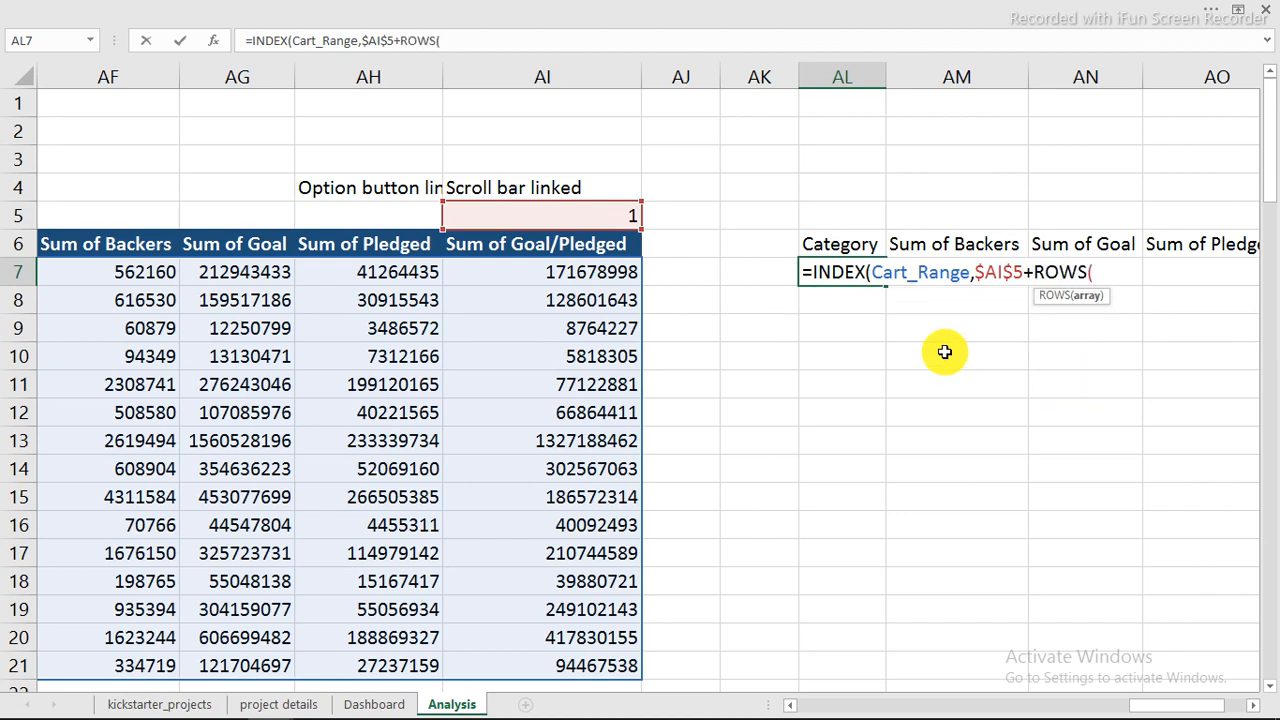
{"action": "left_click", "coordinate": [742, 277]}
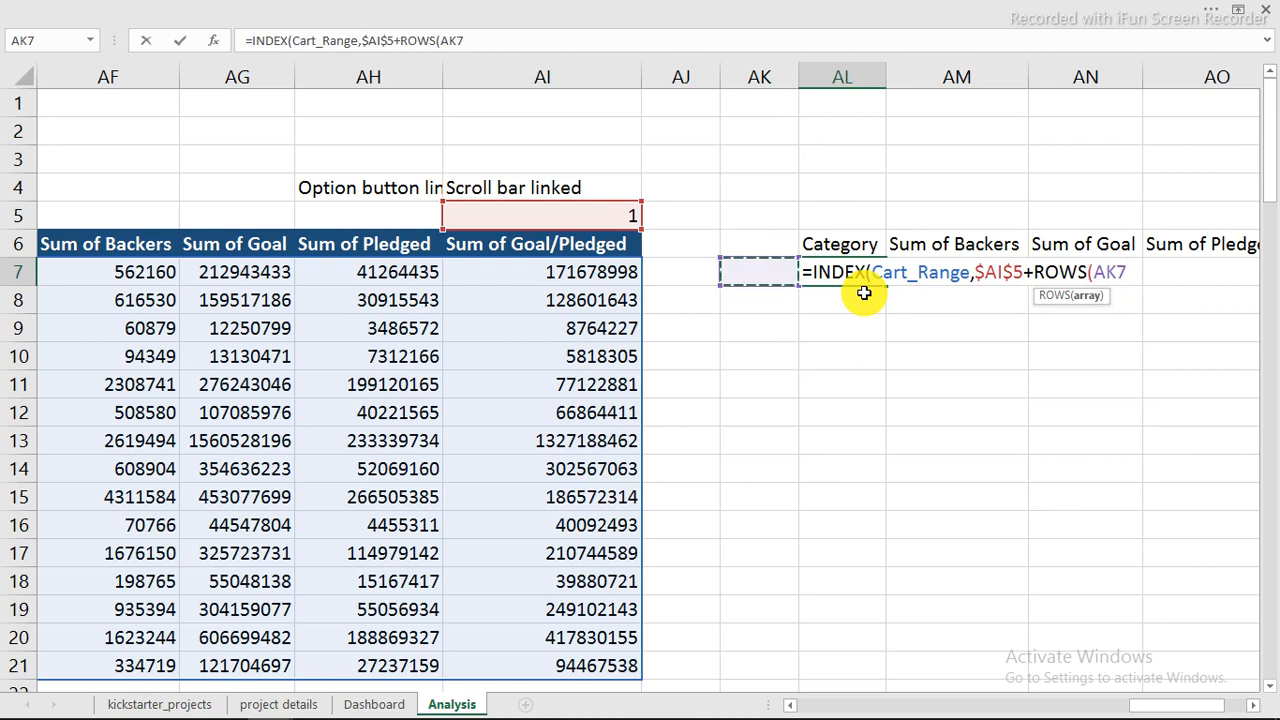
{"action": "type", "text": ":AK7"}
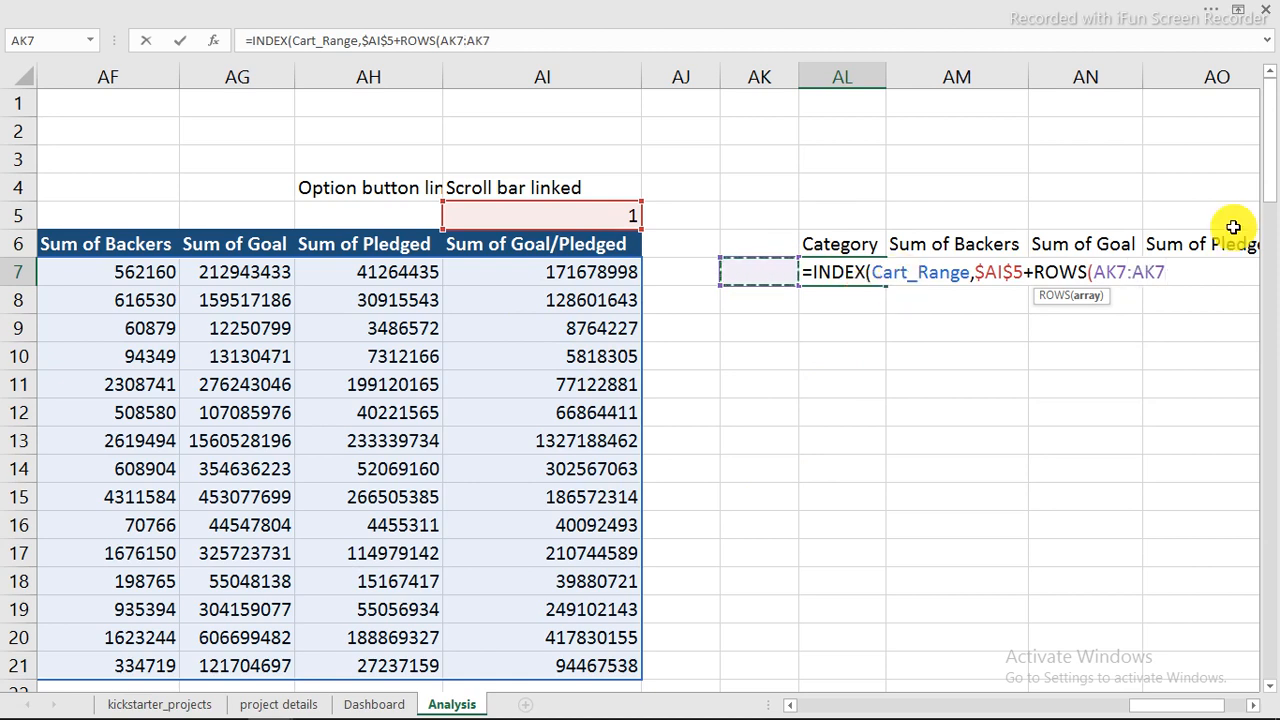
{"action": "left_click", "coordinate": [1099, 271]}
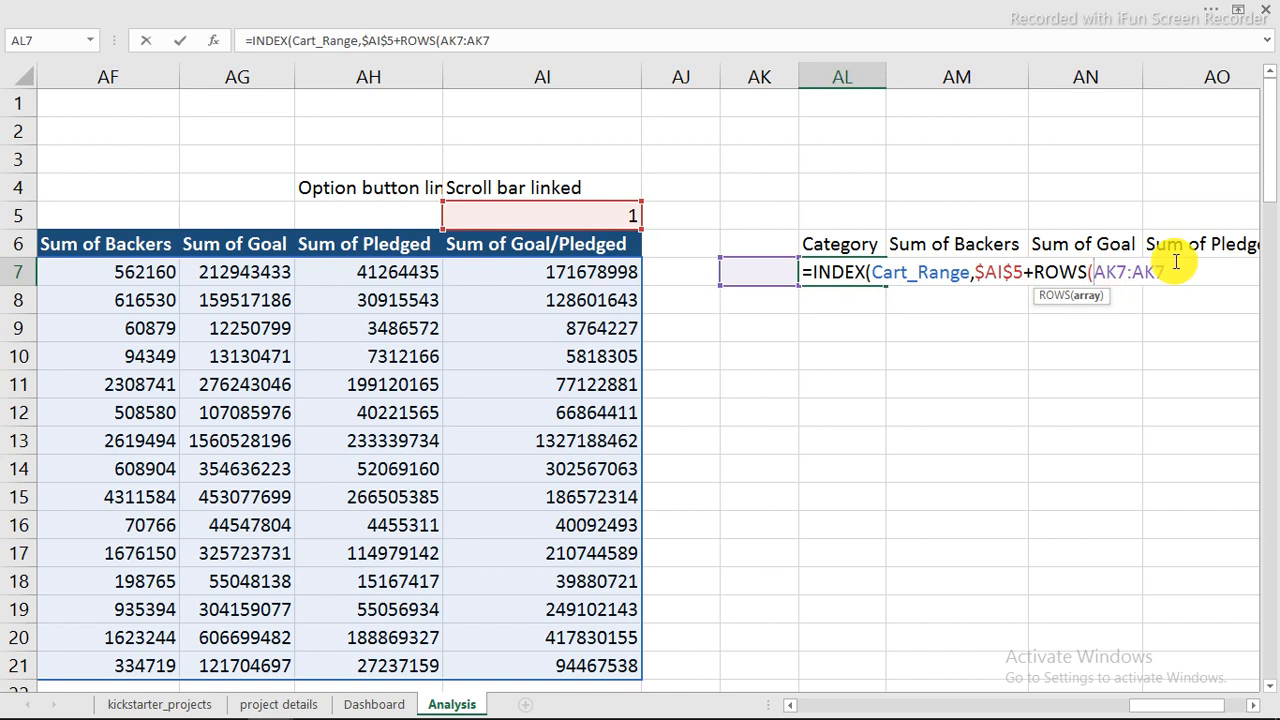
{"action": "left_click_drag", "start_coordinate": [1173, 264], "coordinate": [1097, 277]}
{"action": "key", "text": "BackSpace"}
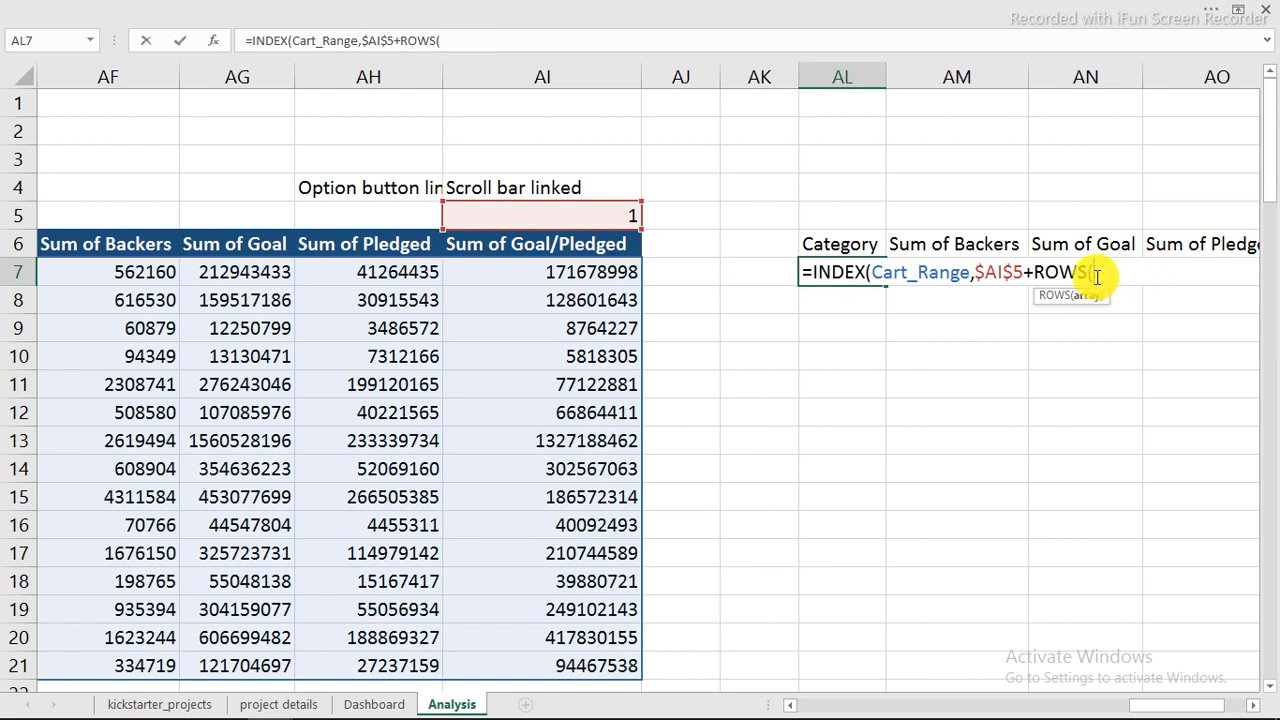
Complete the row number argument with ROWS($AK$7:AK7)-1, anchoring only the first cell of the range
{"action": "left_click", "coordinate": [752, 274]}
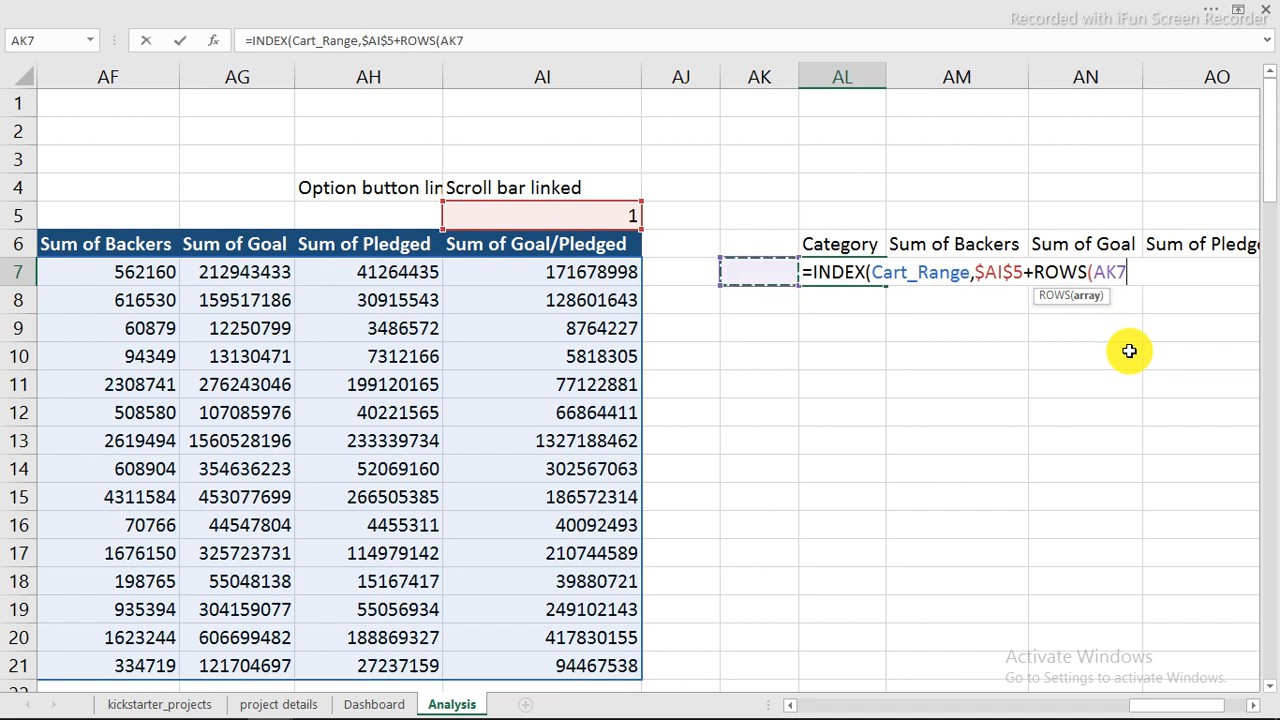
{"action": "type", "text": ":AK7)"}
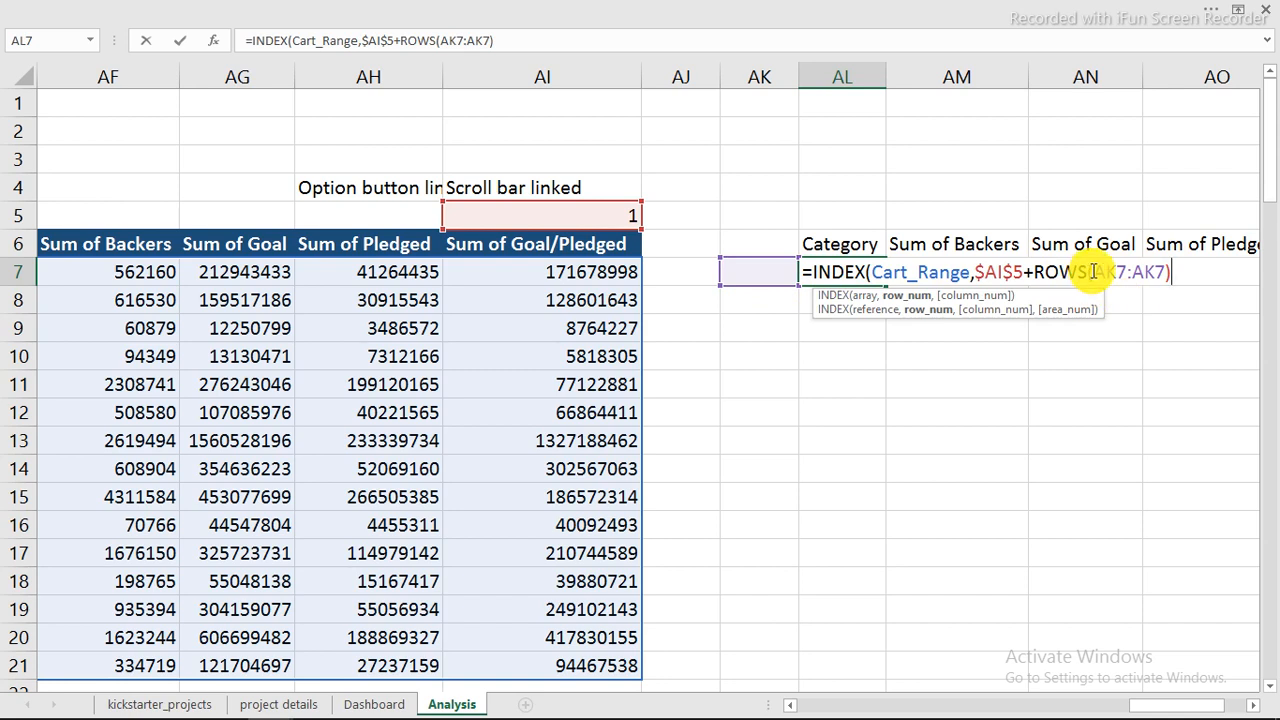
{"action": "left_click", "coordinate": [1094, 272]}
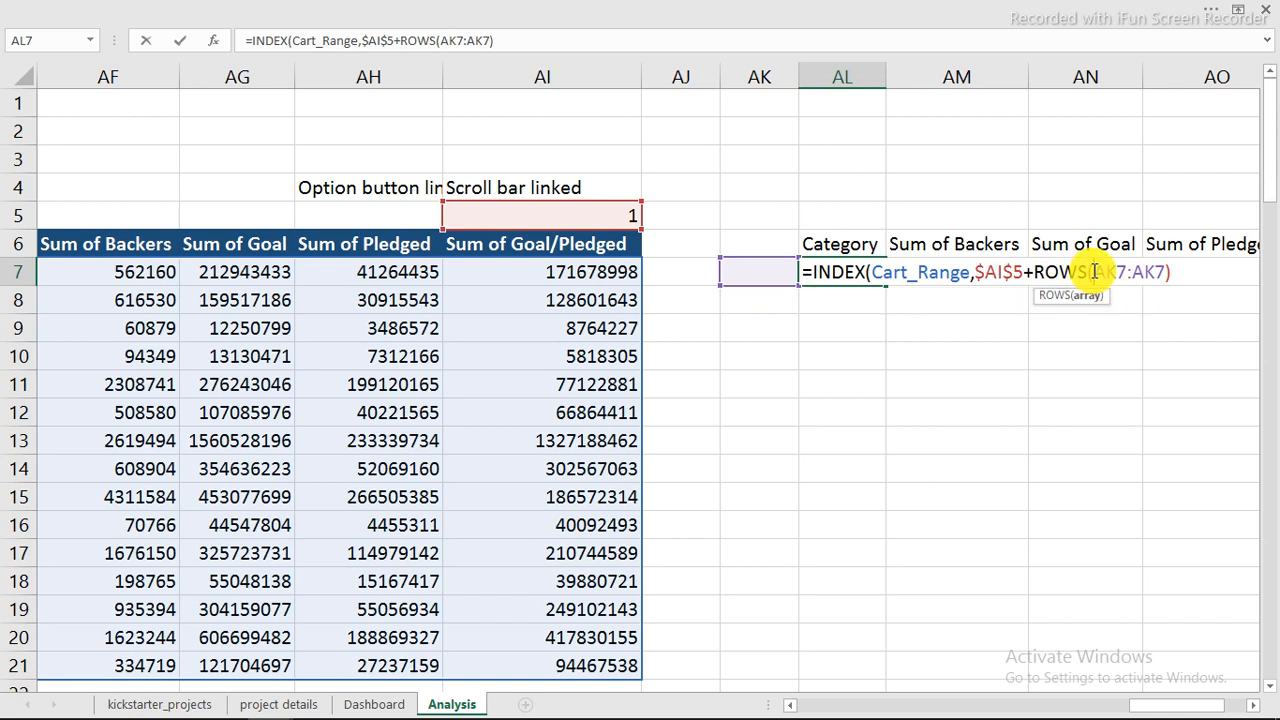
{"action": "type", "text": "$"}
{"action": "key", "text": "Right"}
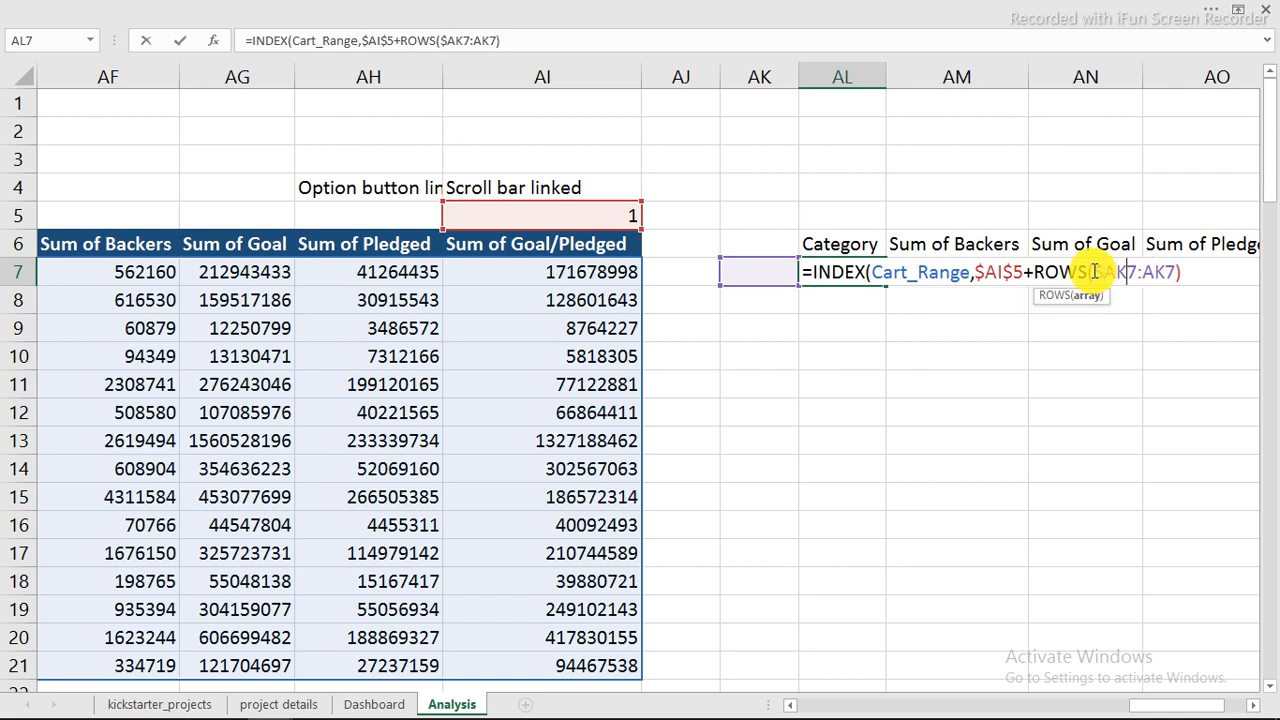
{"action": "type", "text": "$"}
{"action": "key", "text": "End"}
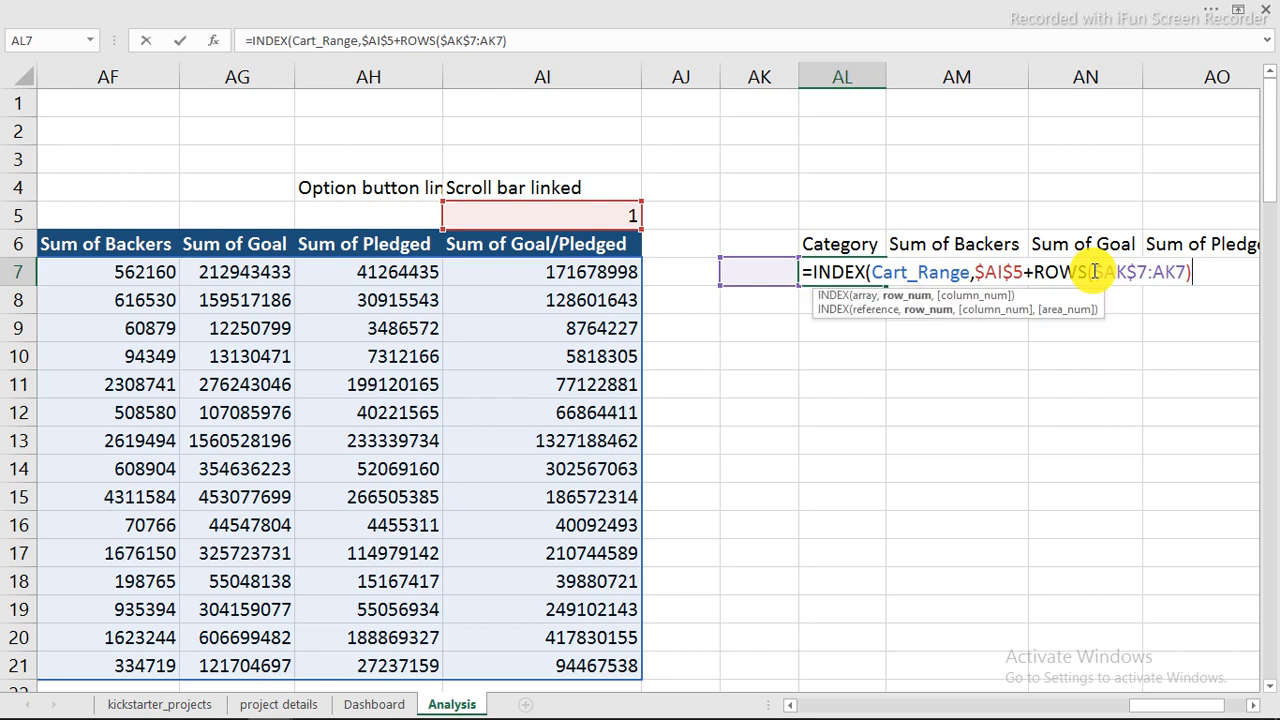
{"action": "type", "text": "-1"}
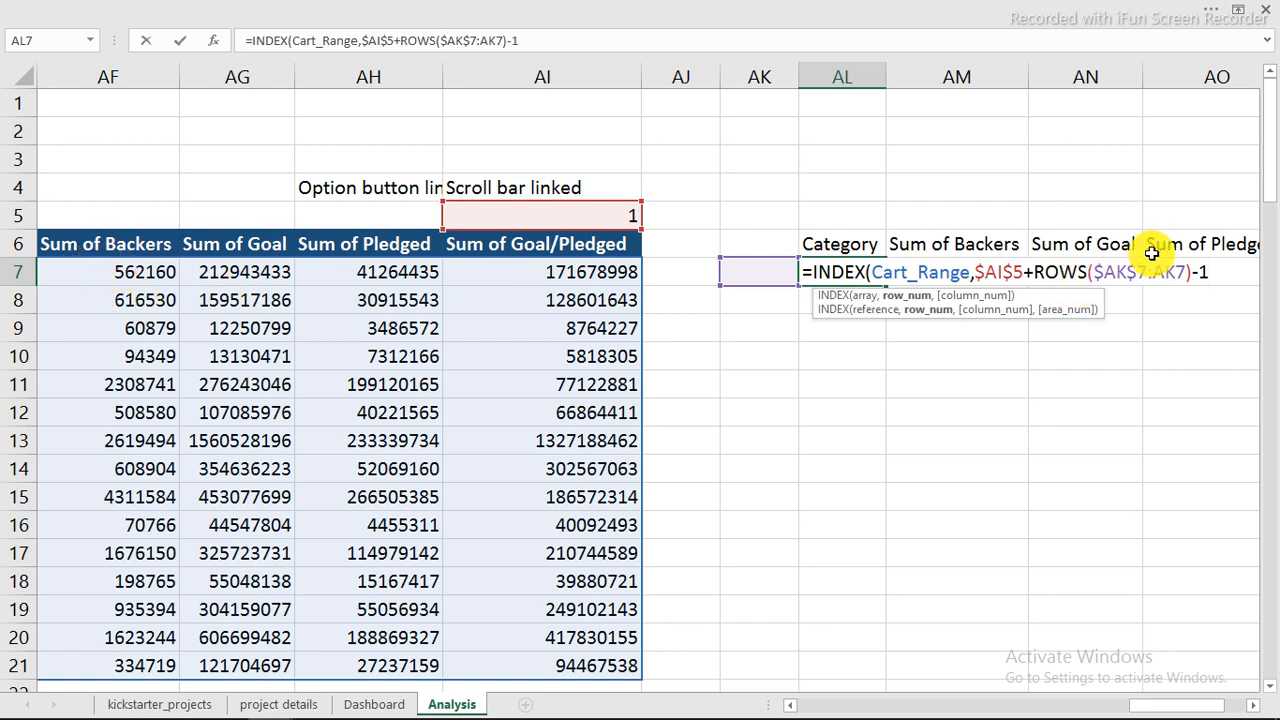
Complete the INDEX formula in AL7 with COLUMNS($AK$7:AK7) as the column number, anchoring only the first cell of the range
{"action": "type", "text": ","}
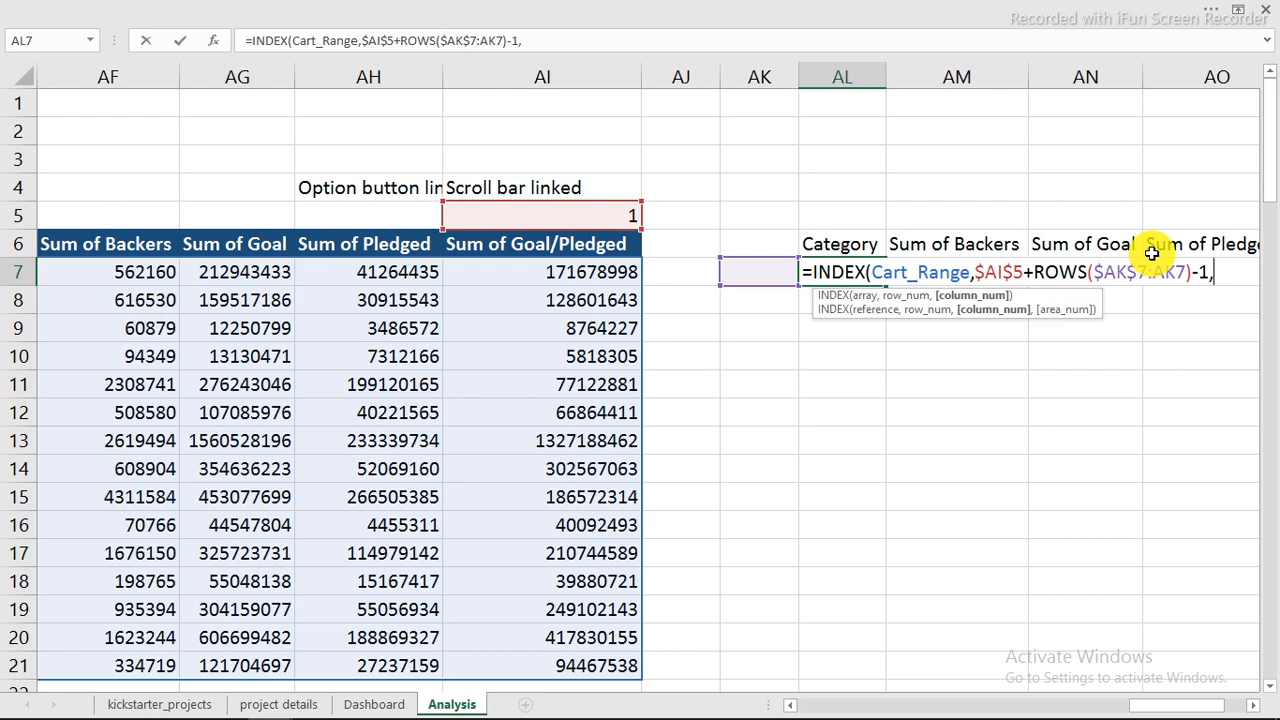
{"action": "type", "text": "col"}
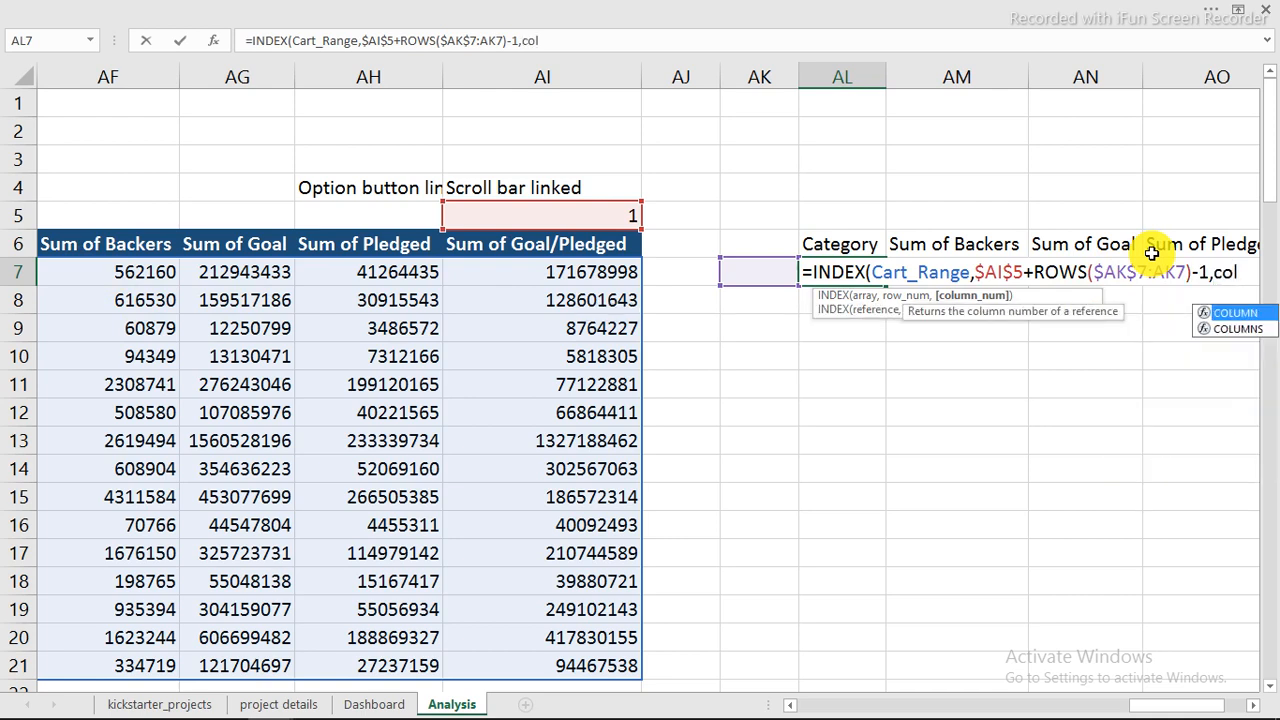
{"action": "key", "text": "Down"}
{"action": "key", "text": "Tab"}
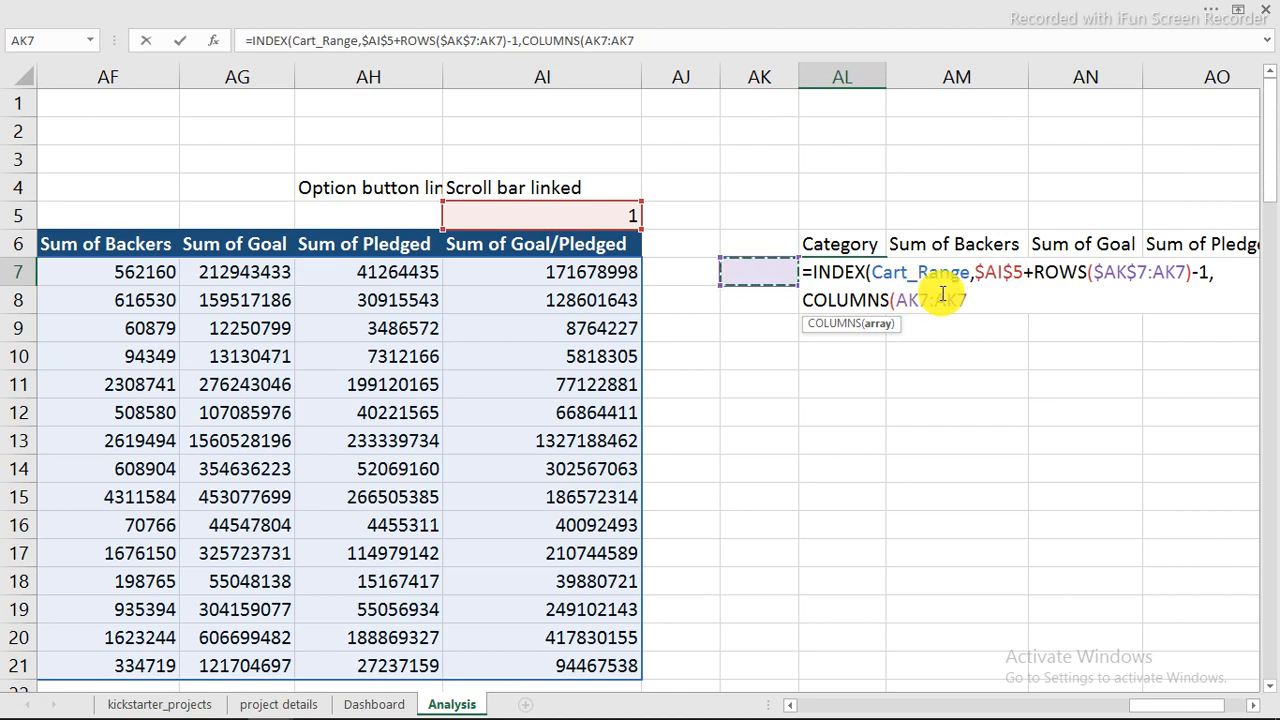
{"action": "type", "text": ")"}
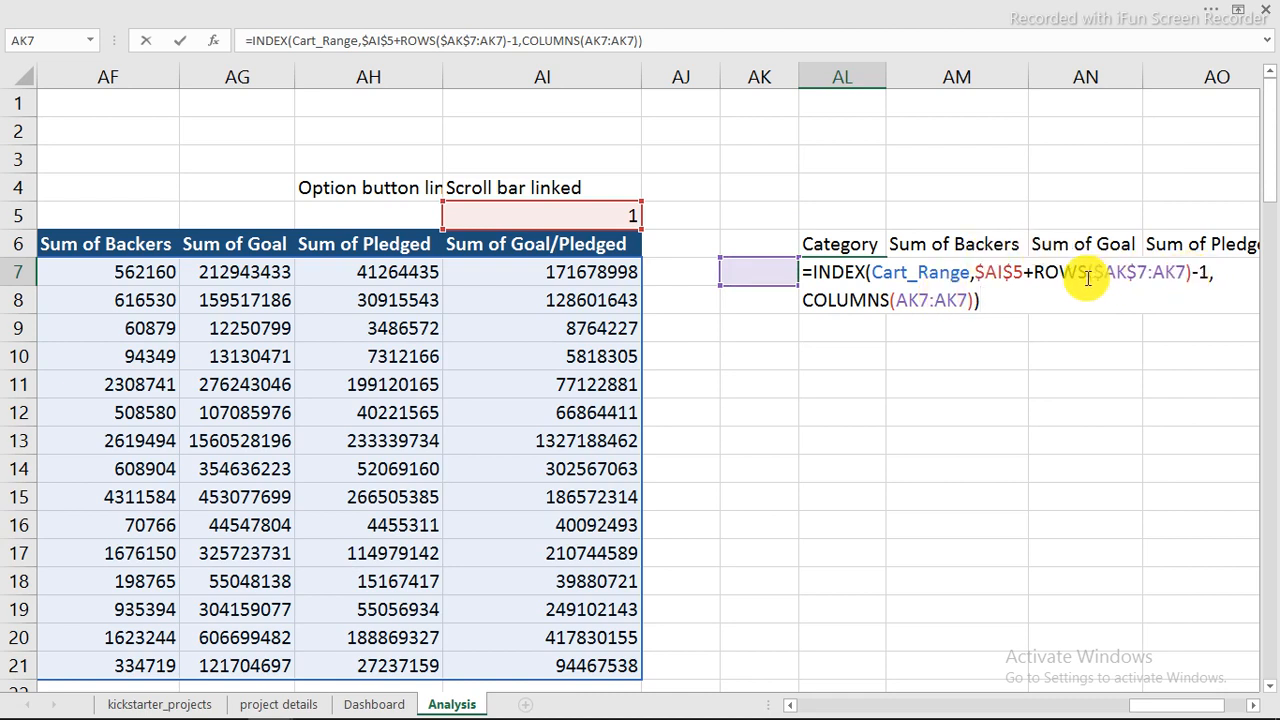
{"action": "left_click", "coordinate": [899, 300]}
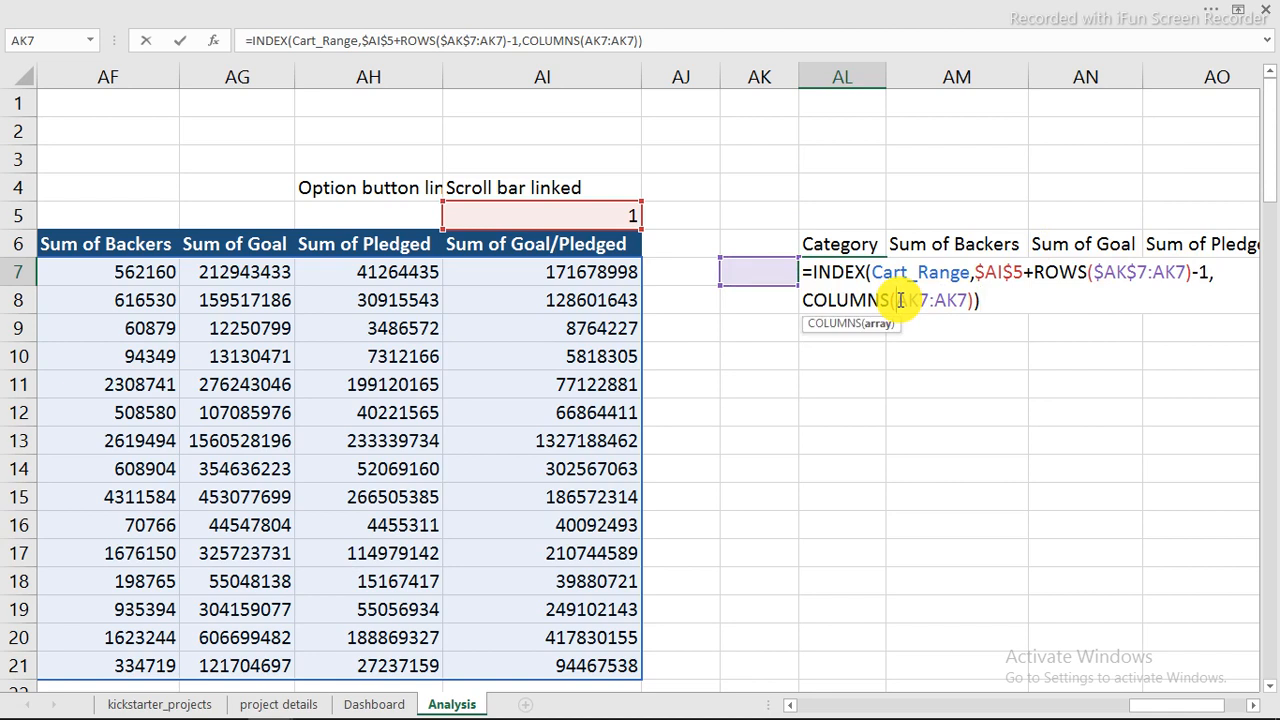
{"action": "type", "text": "$AI"}
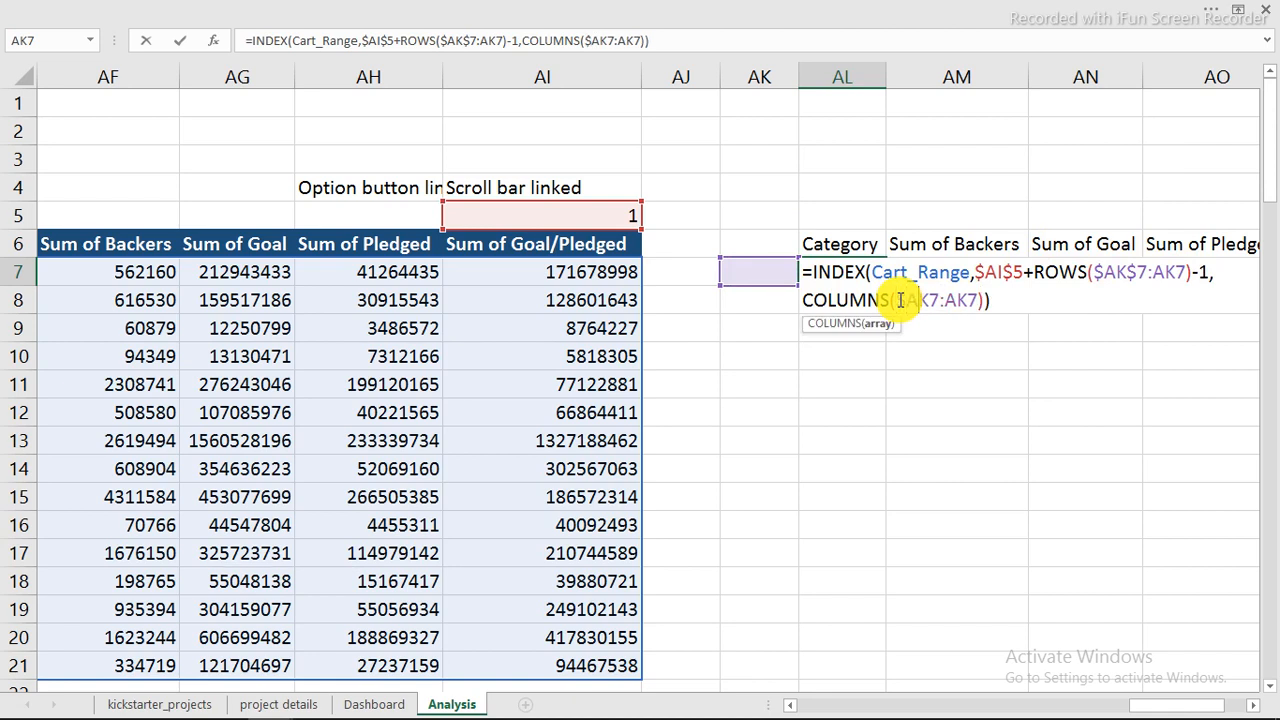
{"action": "type", "text": "$"}
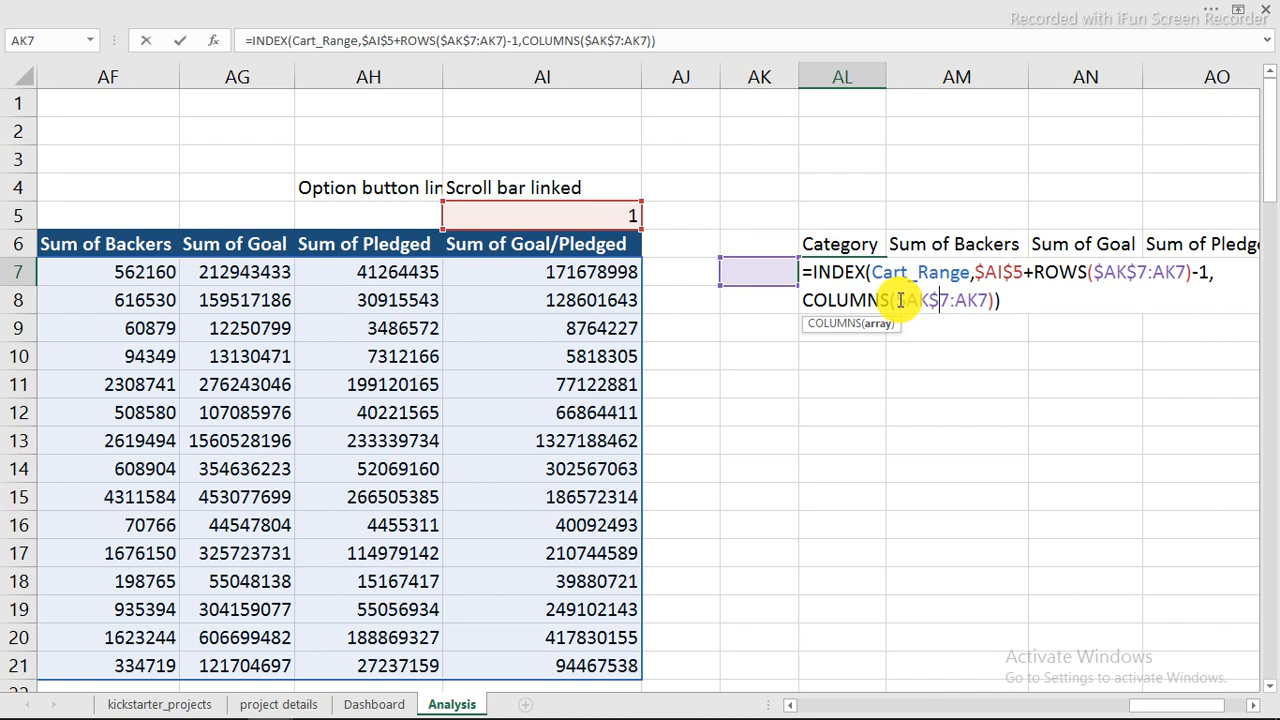
{"action": "key", "text": "Return"}
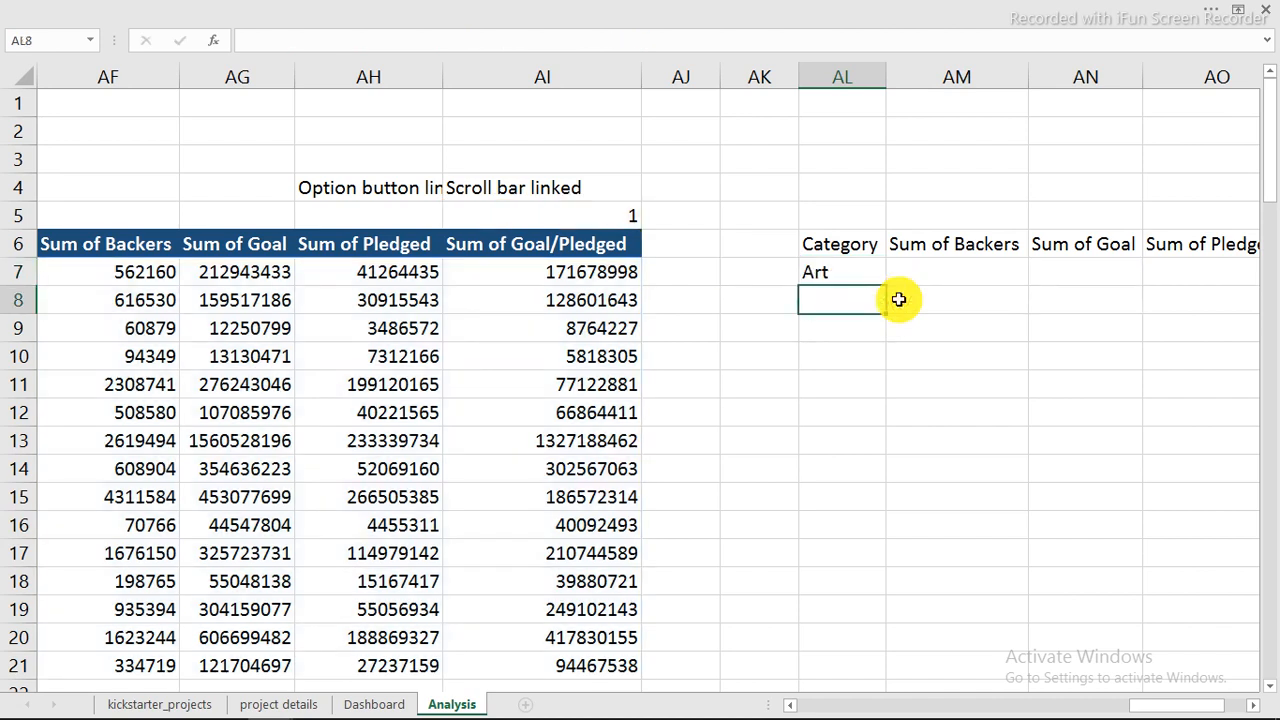
Fill the AL7 formula across to the Sum of Pledged column in AO7, and copy that row down to row 9
{"action": "left_click", "coordinate": [872, 277]}
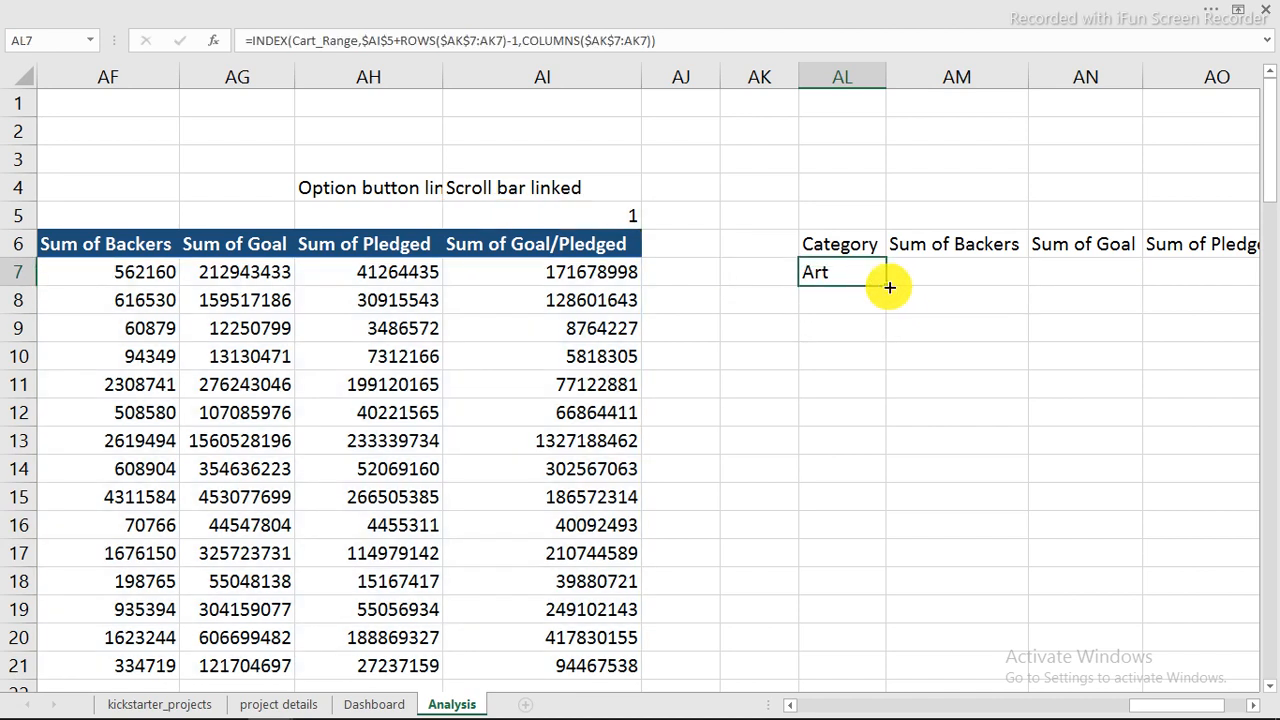
{"action": "left_click_drag", "start_coordinate": [905, 287], "coordinate": [1258, 278]}
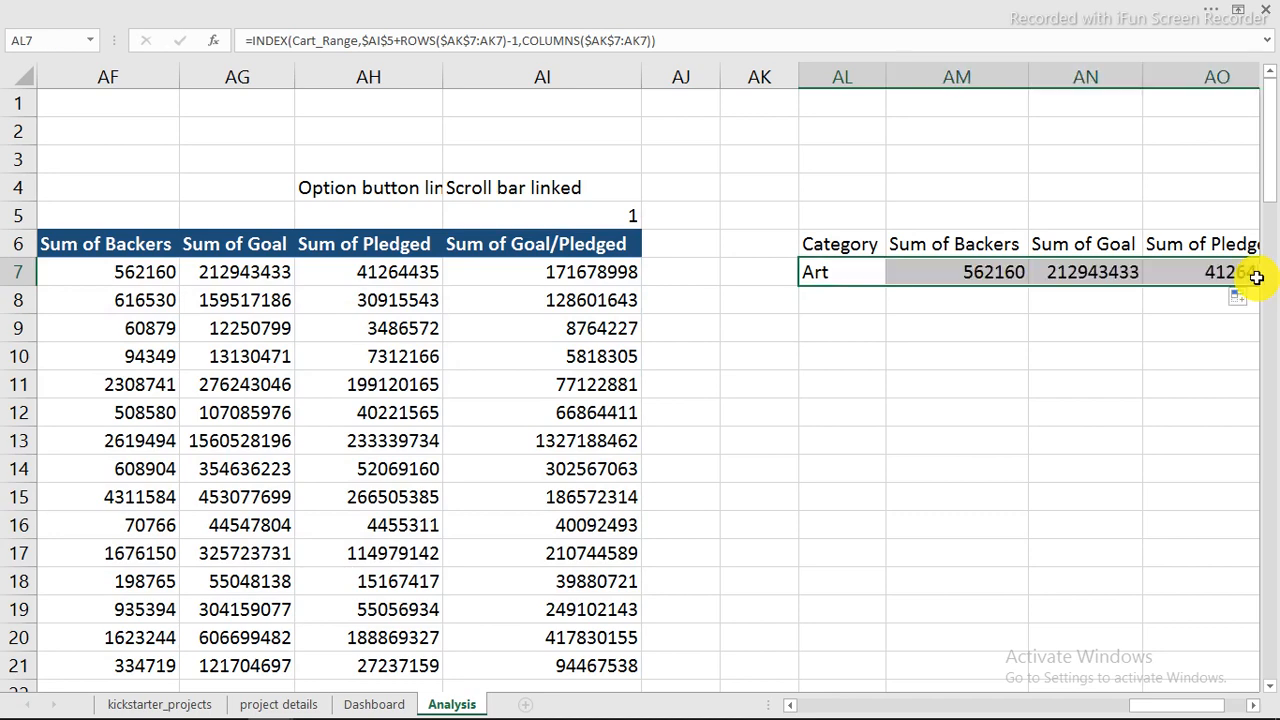
{"action": "scroll", "coordinate": [1151, 488], "scroll_direction": "down", "scroll_amount": 1}
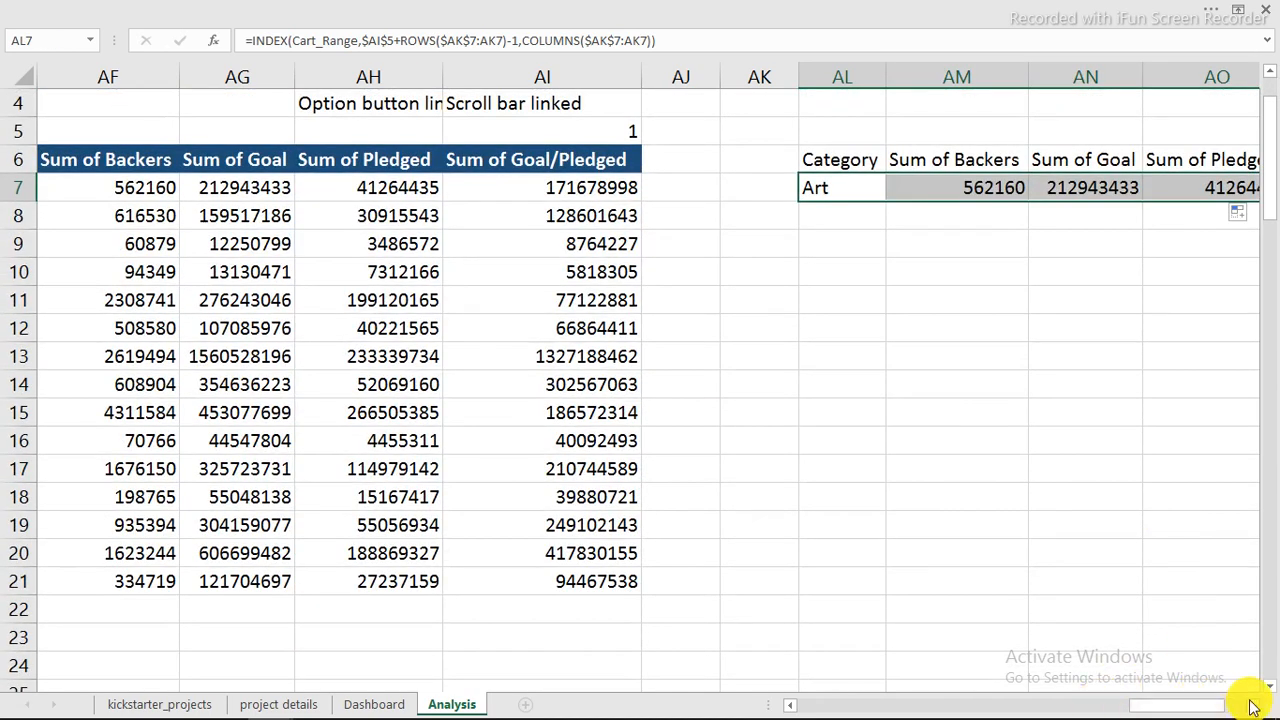
{"action": "left_click", "coordinate": [1253, 706]}
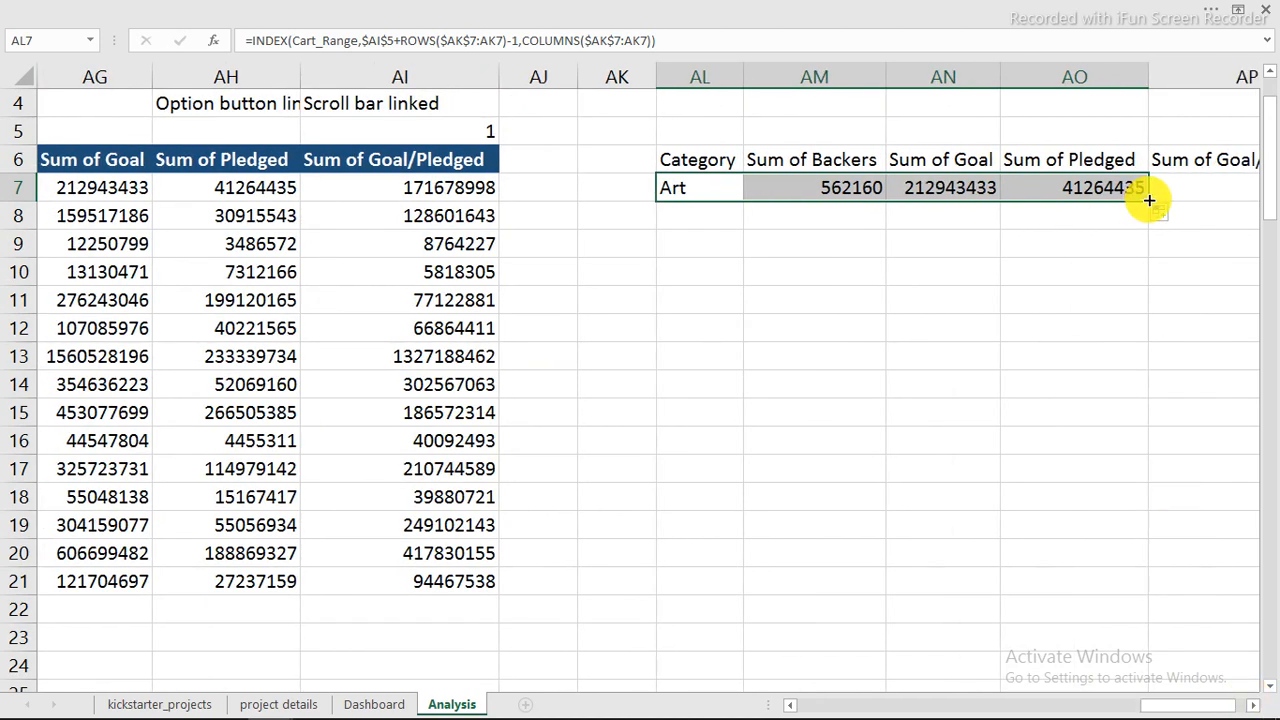
{"action": "left_click_drag", "start_coordinate": [1149, 200], "coordinate": [1143, 262]}
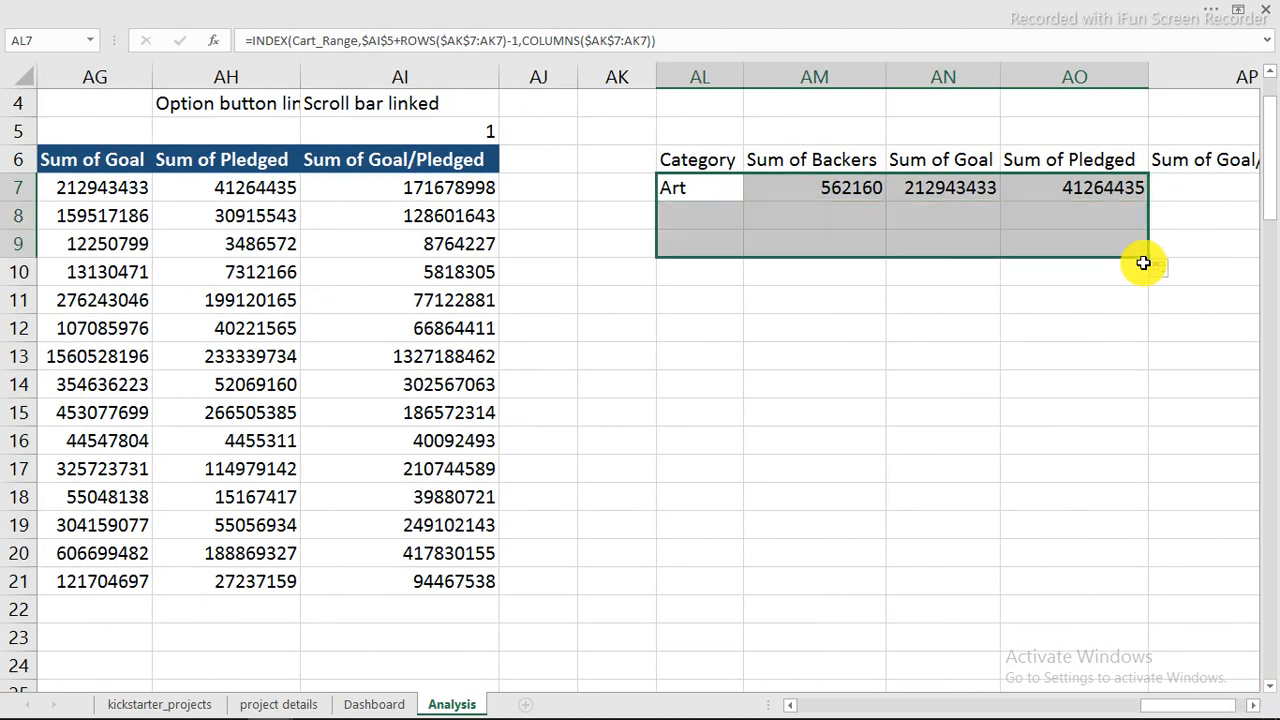
Switch to the finished dashboard workbook and examine its category chart with the option buttons and scroll bar
{"action": "mouse_move", "coordinate": [293, 703]}
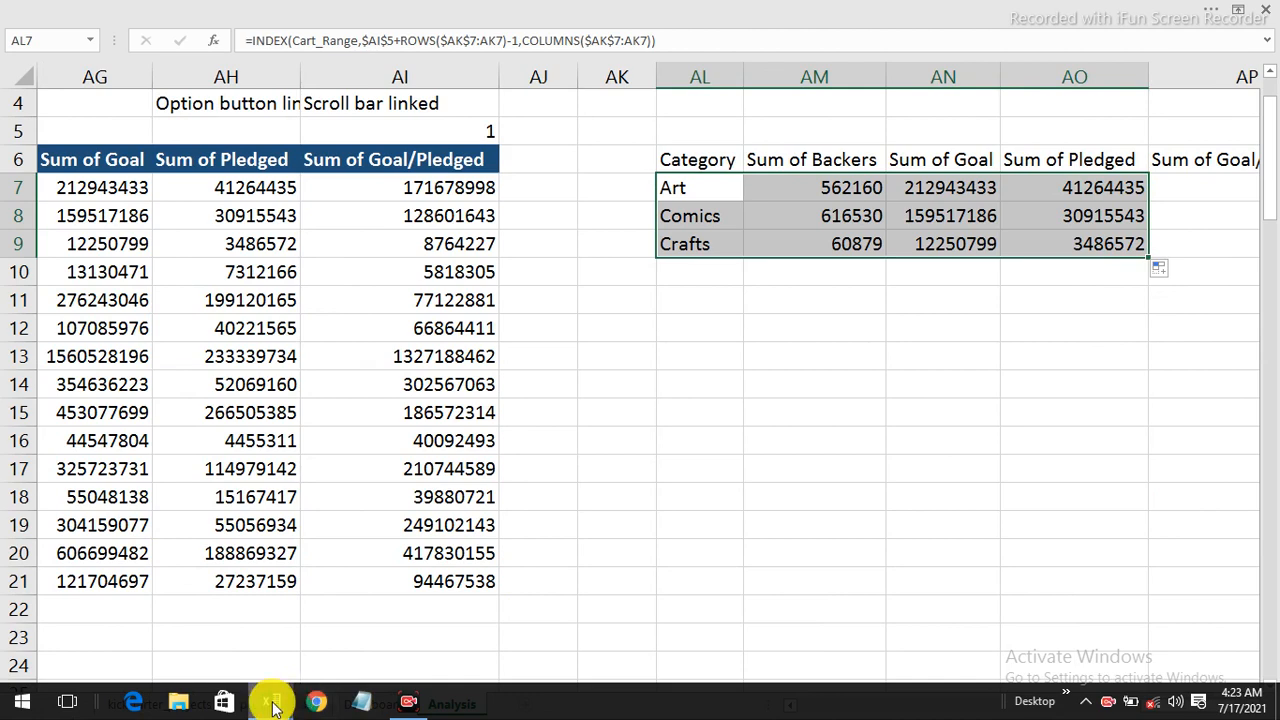
{"action": "left_click", "coordinate": [328, 635]}
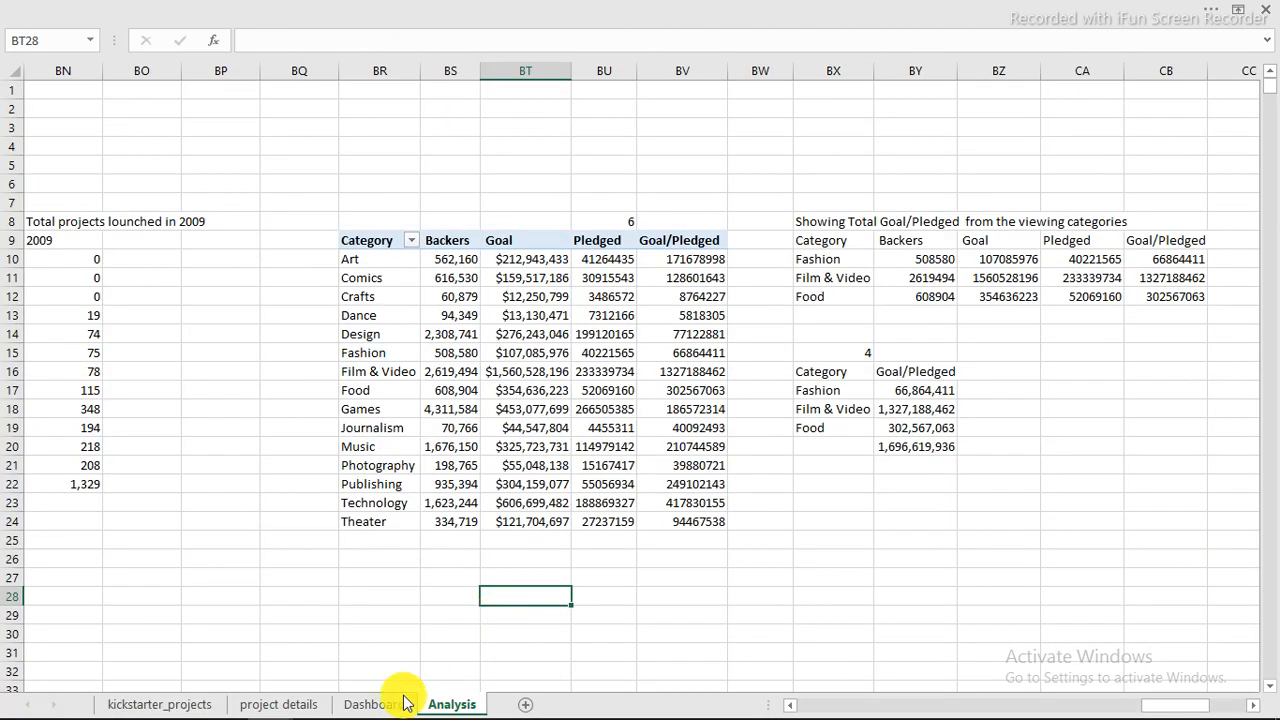
{"action": "left_click", "coordinate": [362, 706]}
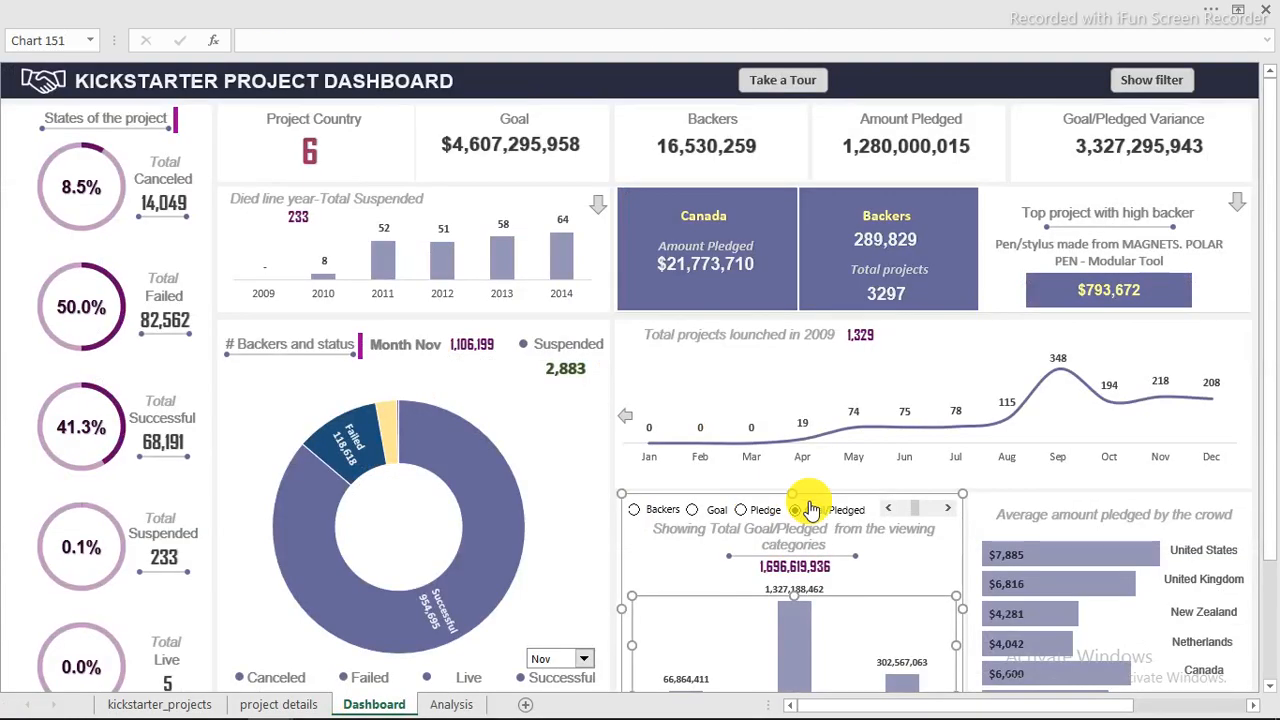
{"action": "scroll", "coordinate": [770, 620], "scroll_direction": "down", "scroll_amount": 1}
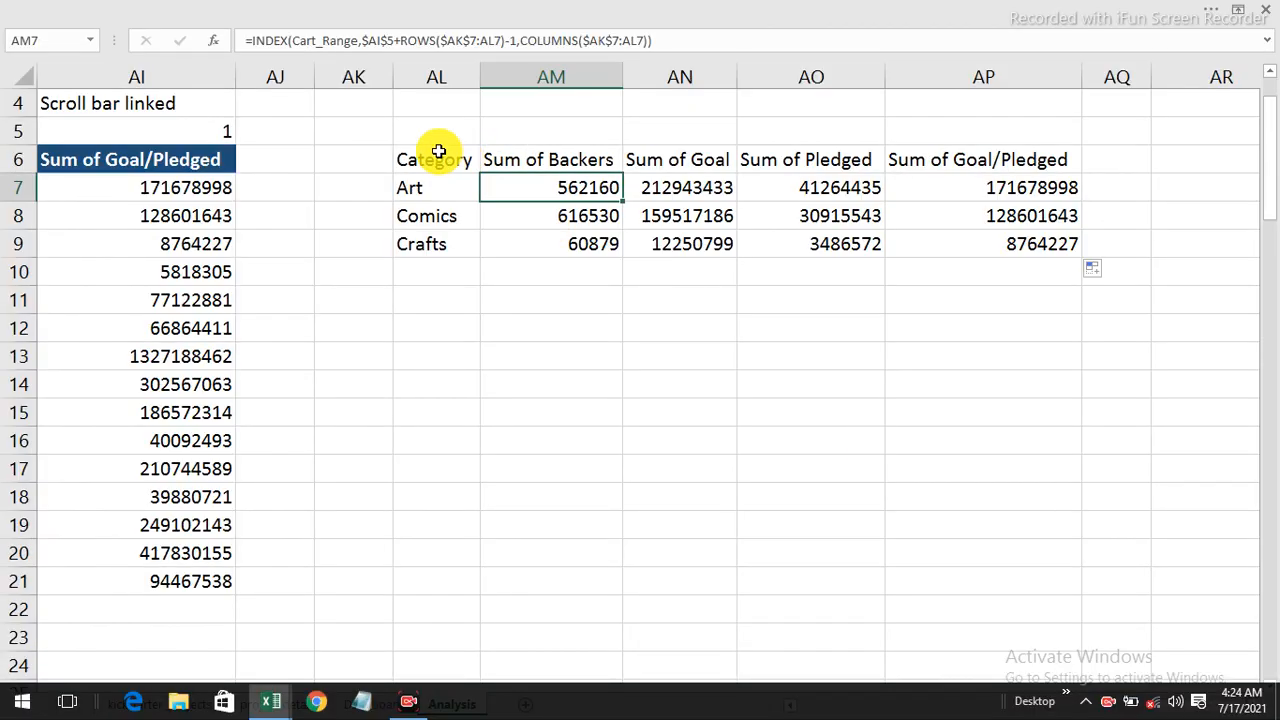
Try a clustered column chart of the whole category table AL6:AP9, and delete it
{"action": "left_click_drag", "start_coordinate": [440, 155], "coordinate": [1046, 254]}
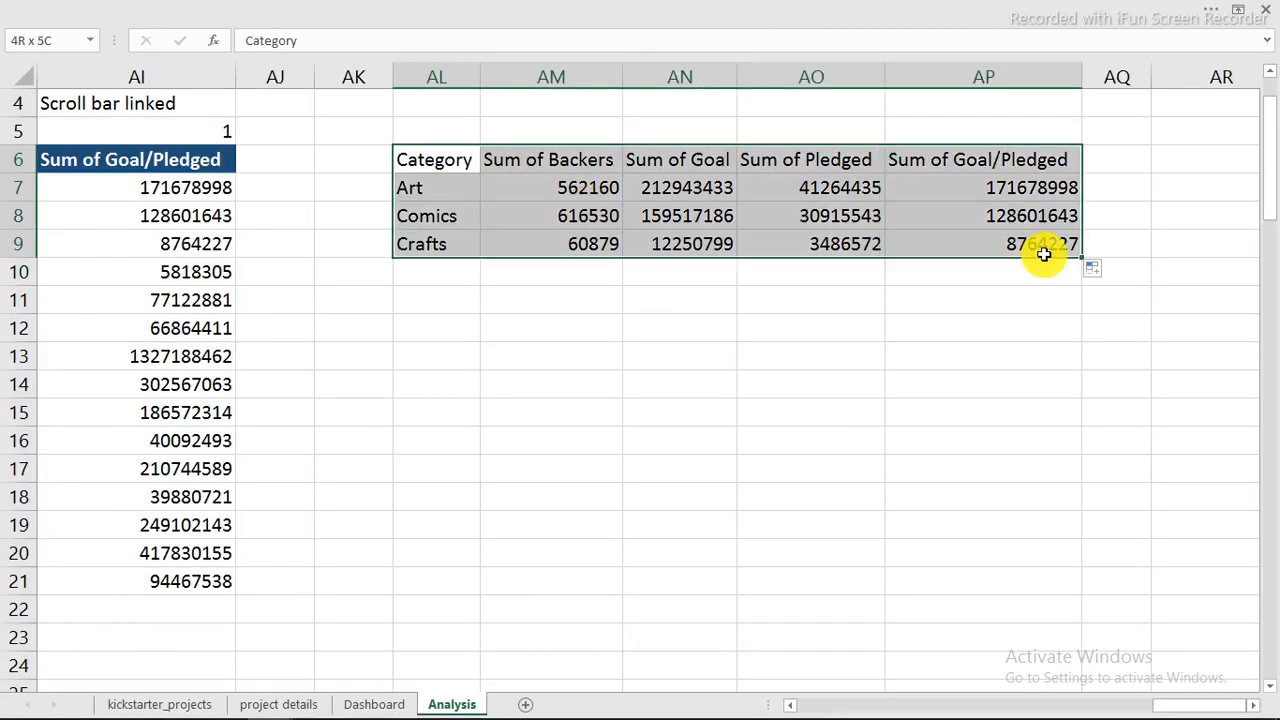
{"action": "left_click", "coordinate": [451, 16]}
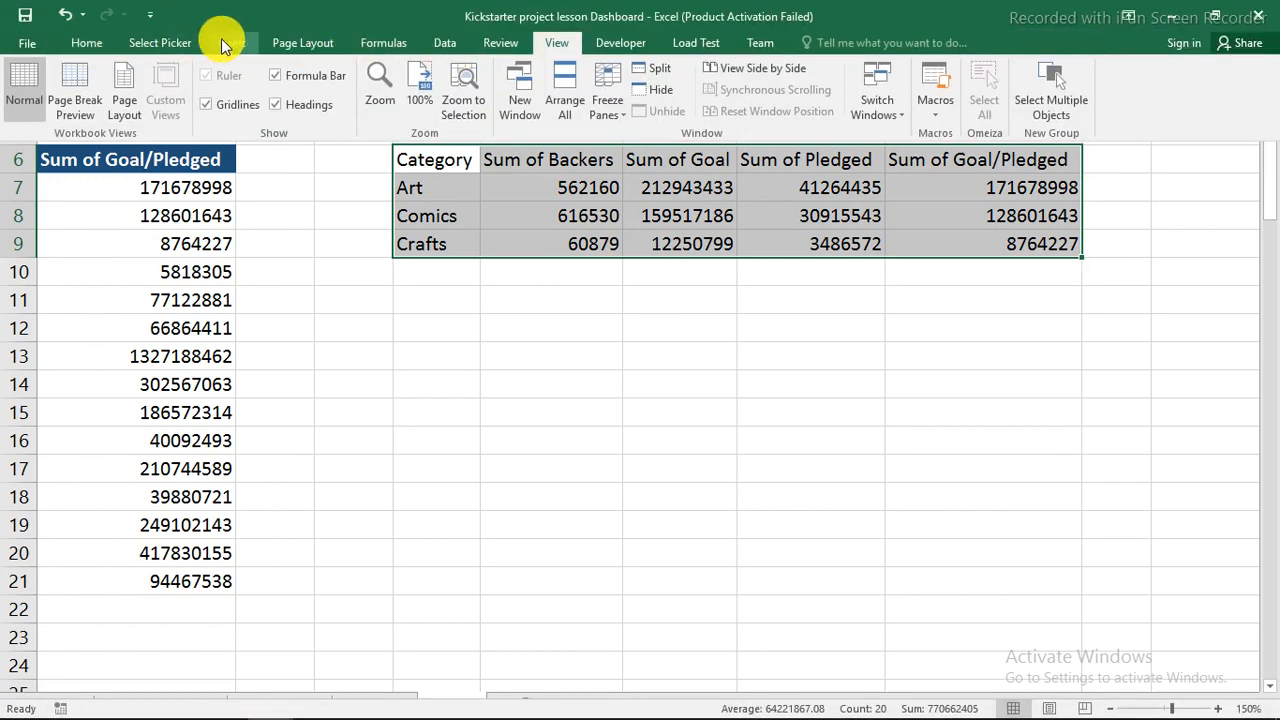
{"action": "left_click", "coordinate": [224, 41]}
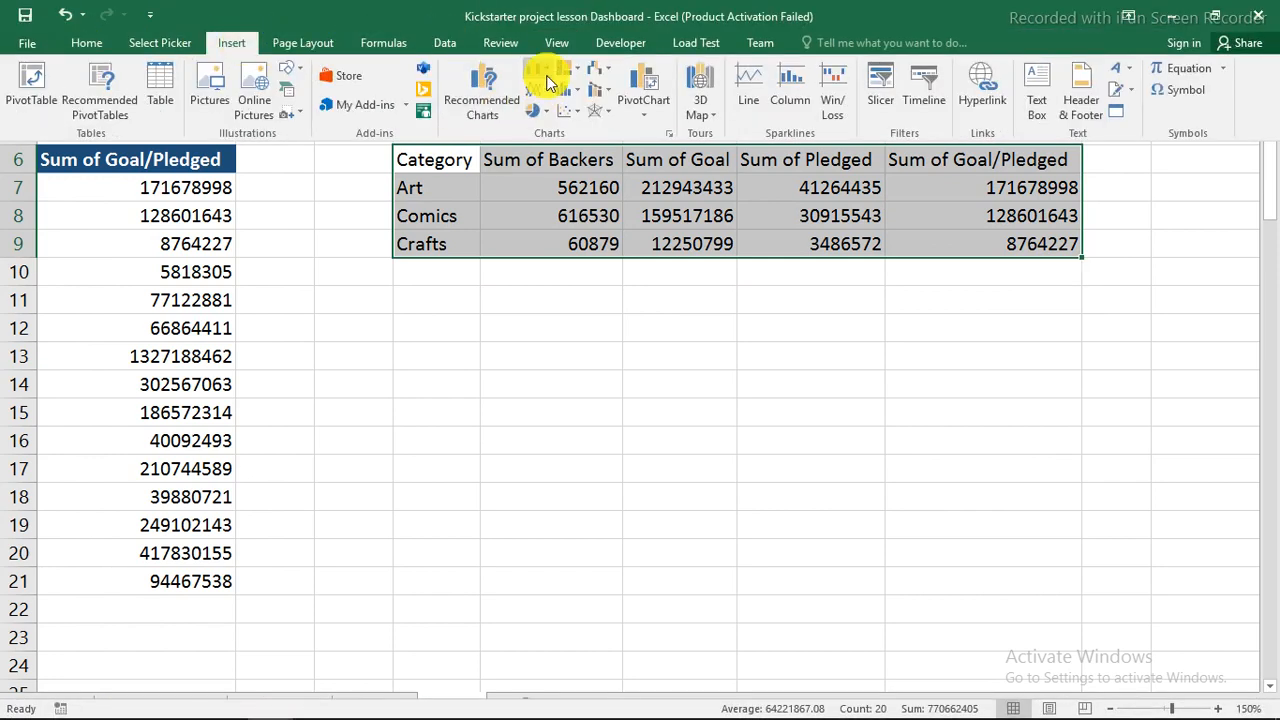
{"action": "left_click", "coordinate": [546, 72]}
{"action": "left_click", "coordinate": [561, 133]}
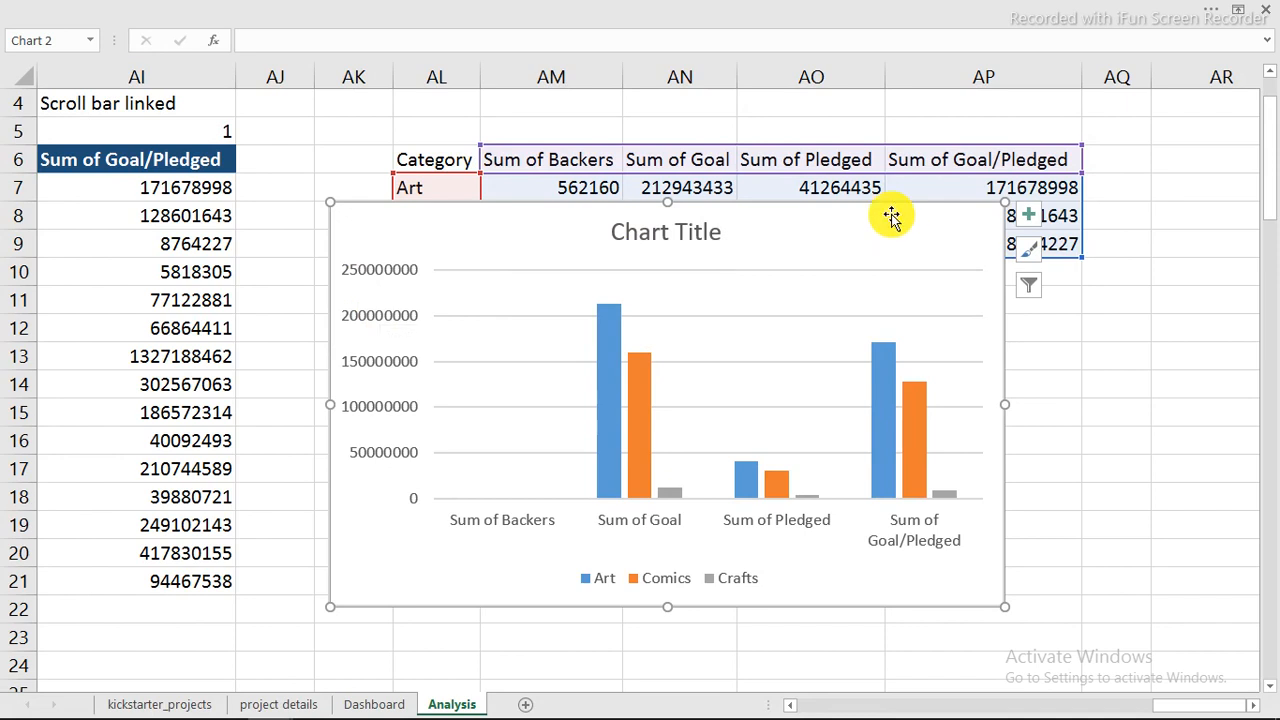
{"action": "key", "text": "Delete"}
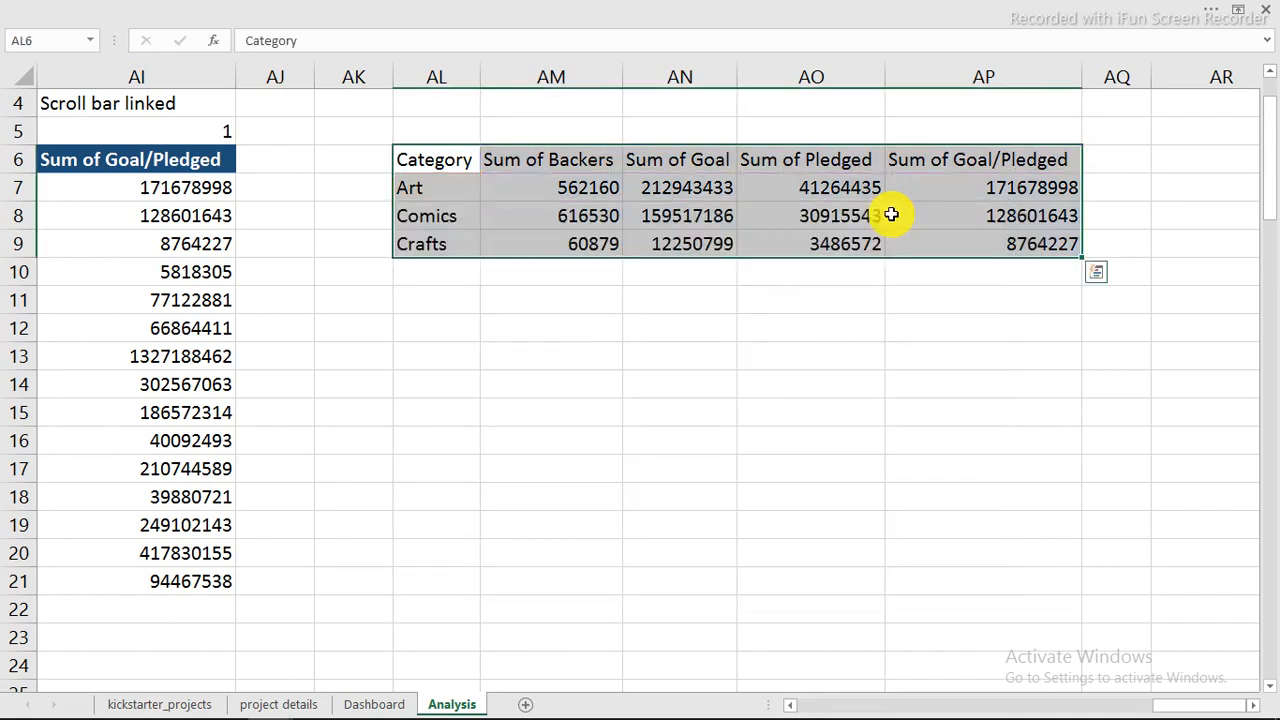
{"action": "left_click", "coordinate": [688, 356]}
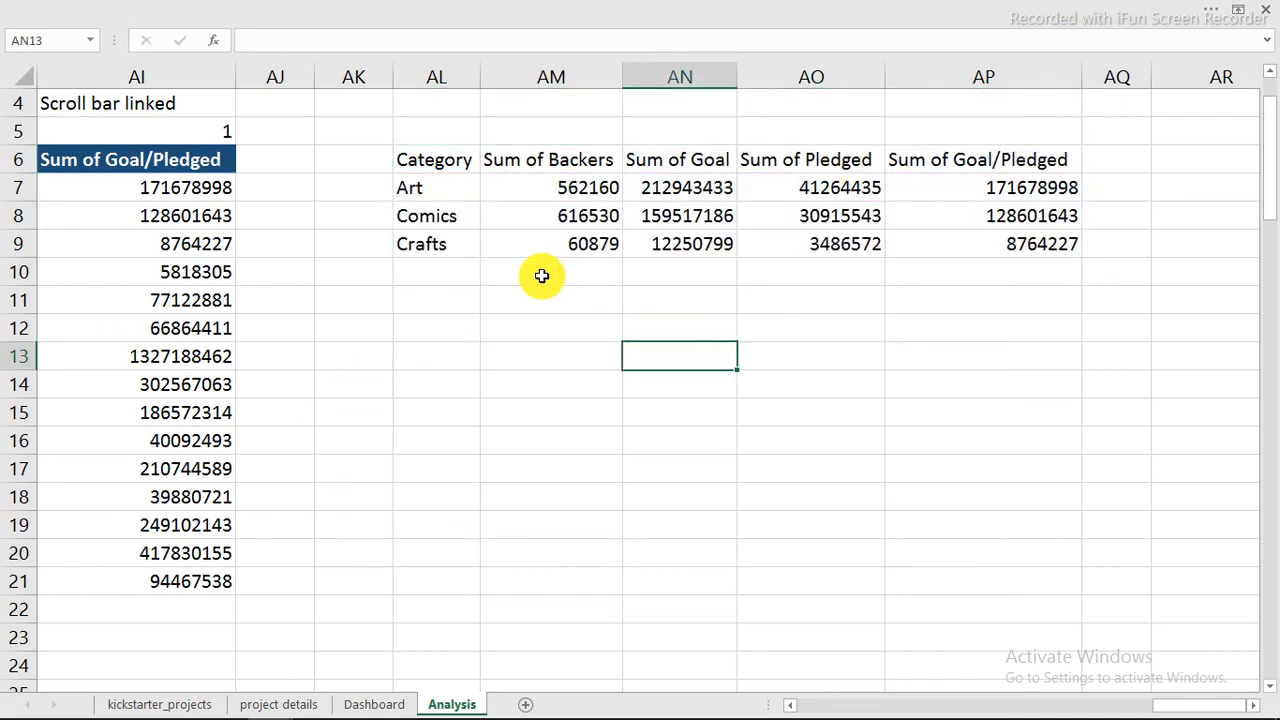
Test the dashboard's status option buttons with Live and Canceled, and review the category names in AL7:AL9 on the Analysis sheet
{"action": "left_click", "coordinate": [372, 704]}
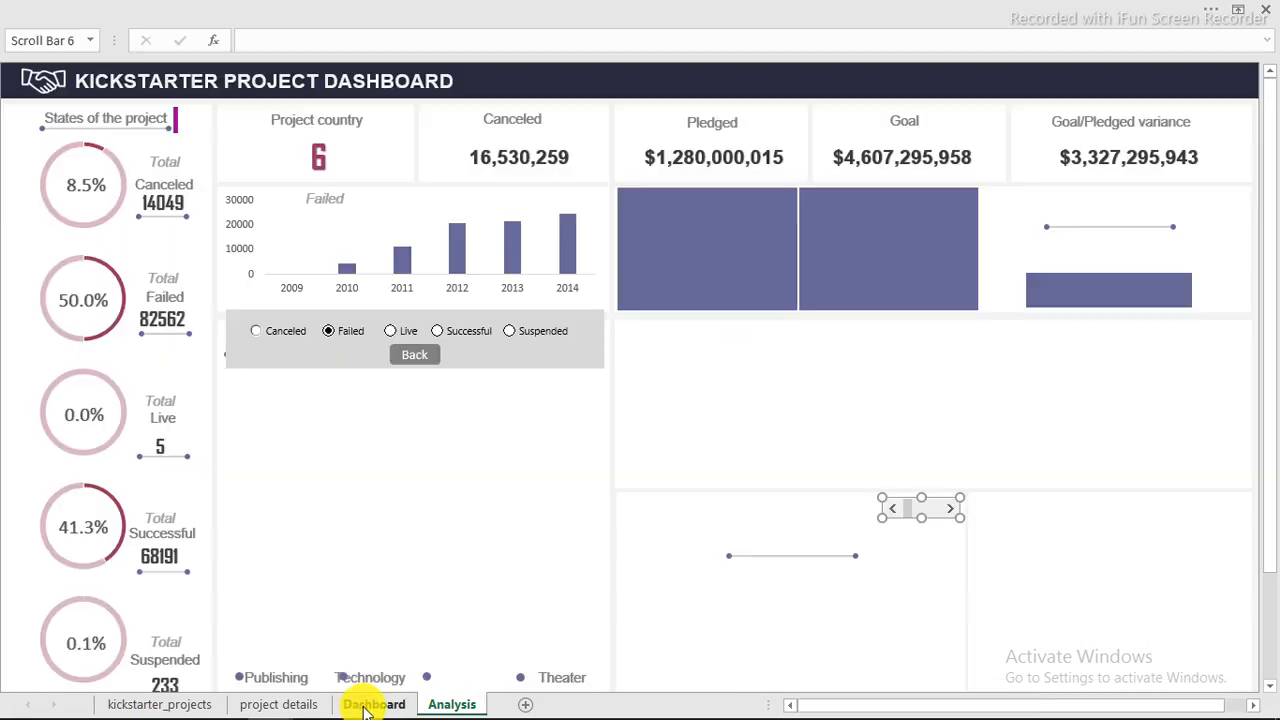
{"action": "left_click", "coordinate": [405, 334]}
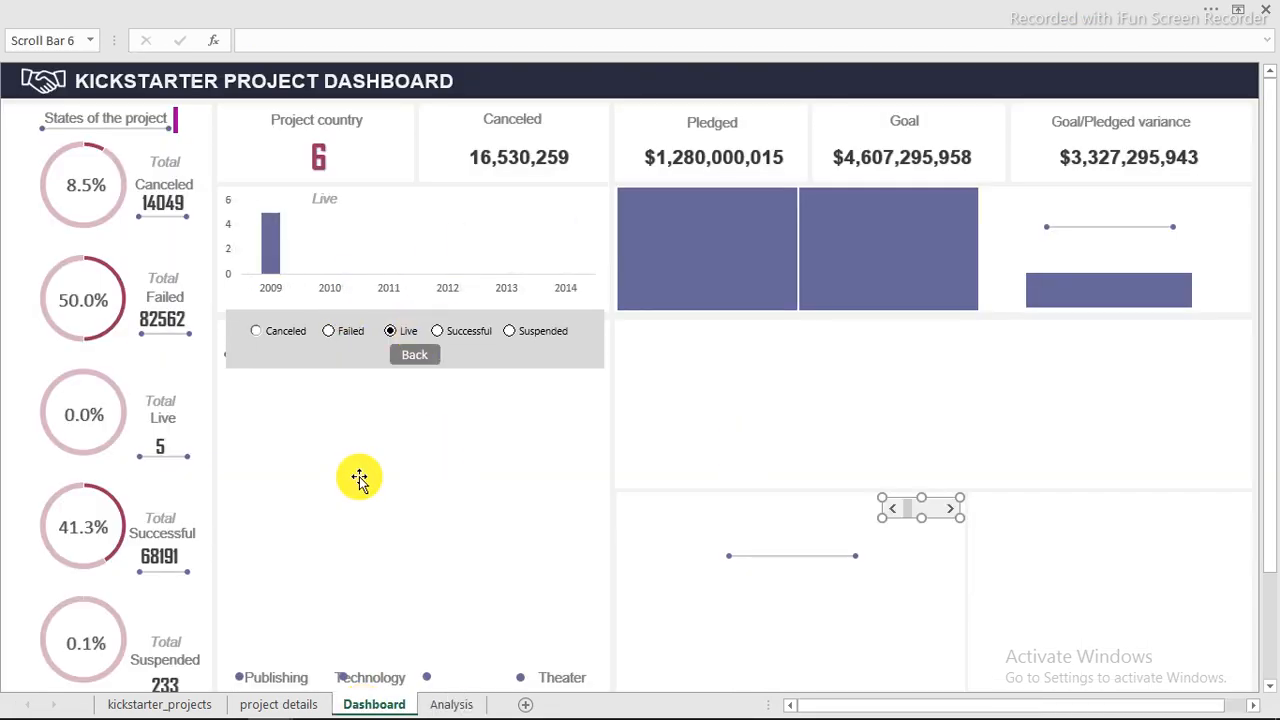
{"action": "left_click", "coordinate": [288, 336]}
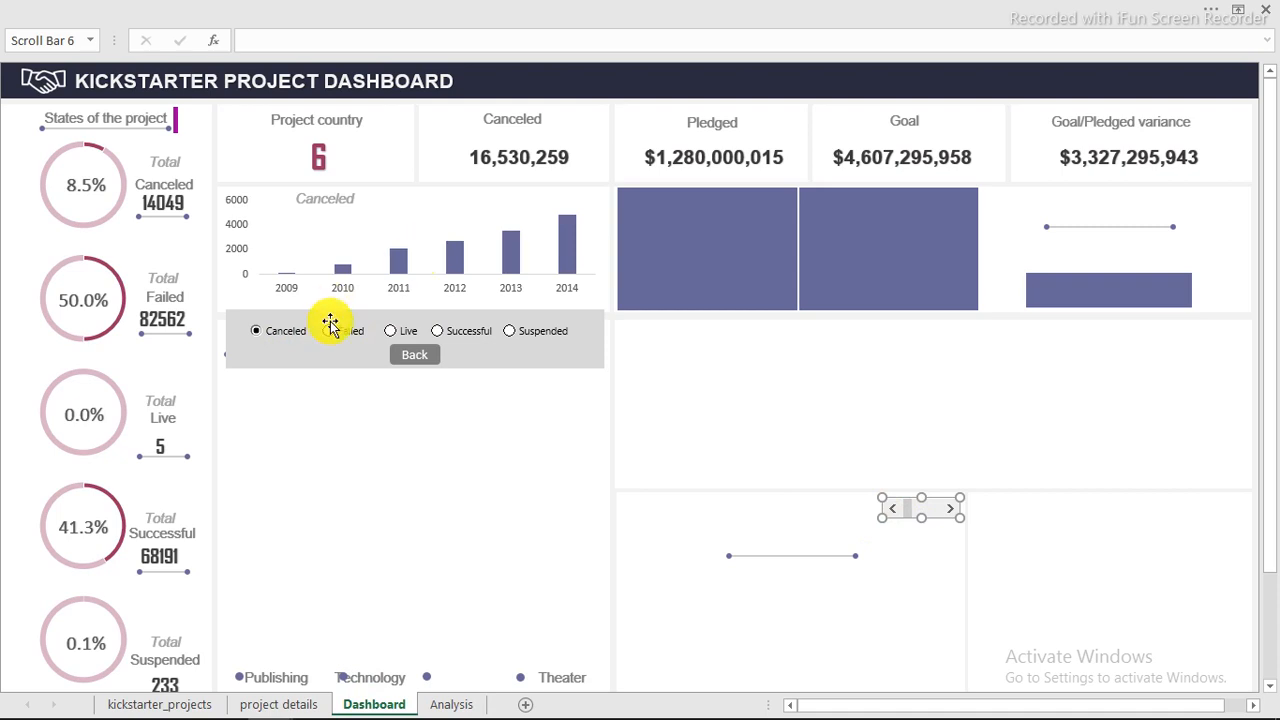
{"action": "left_click", "coordinate": [451, 704]}
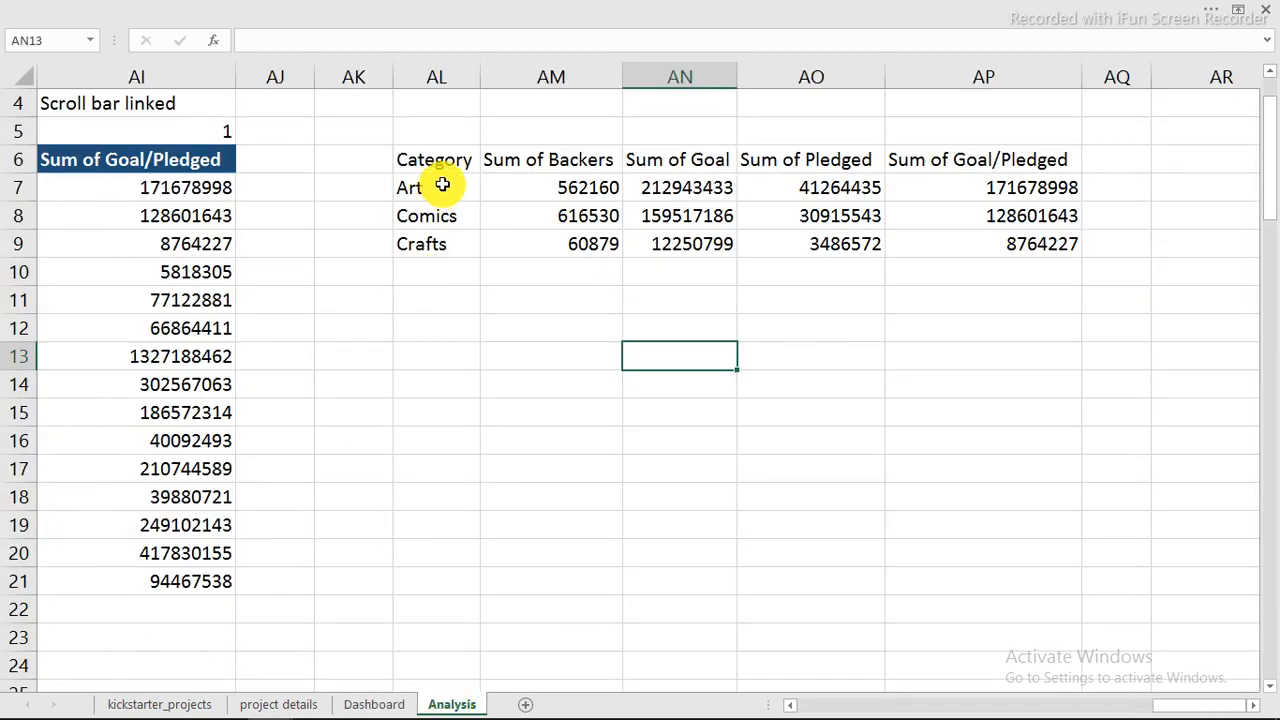
{"action": "left_click_drag", "start_coordinate": [442, 184], "coordinate": [443, 243]}
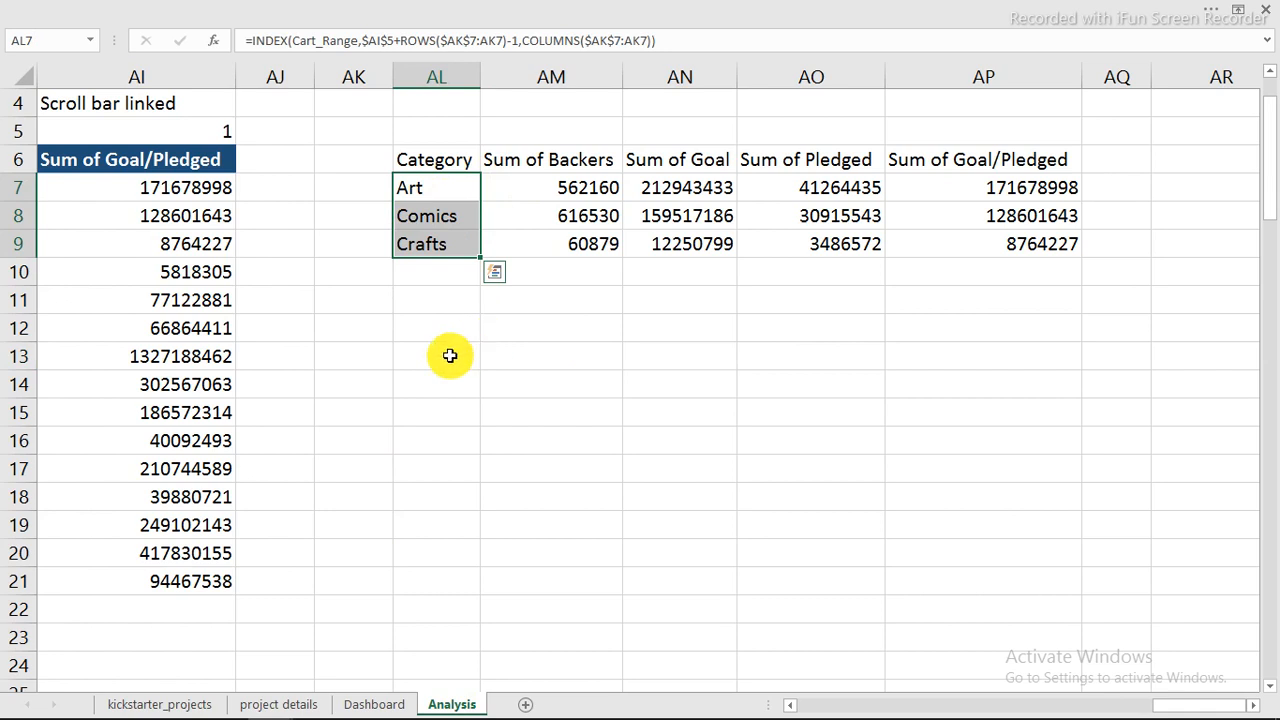
Insert an option button form control on the Dashboard sheet, in the empty category panel beside the scroll bar
{"action": "left_click", "coordinate": [372, 705]}
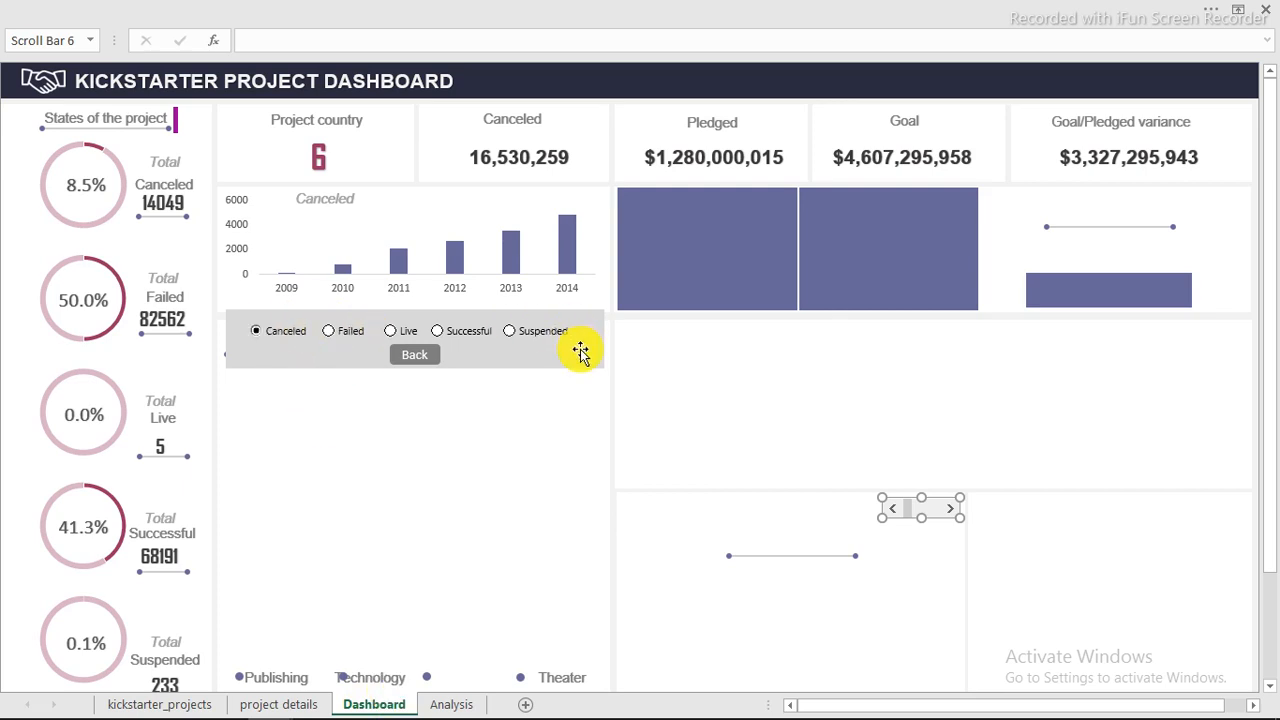
{"action": "key", "text": "Escape"}
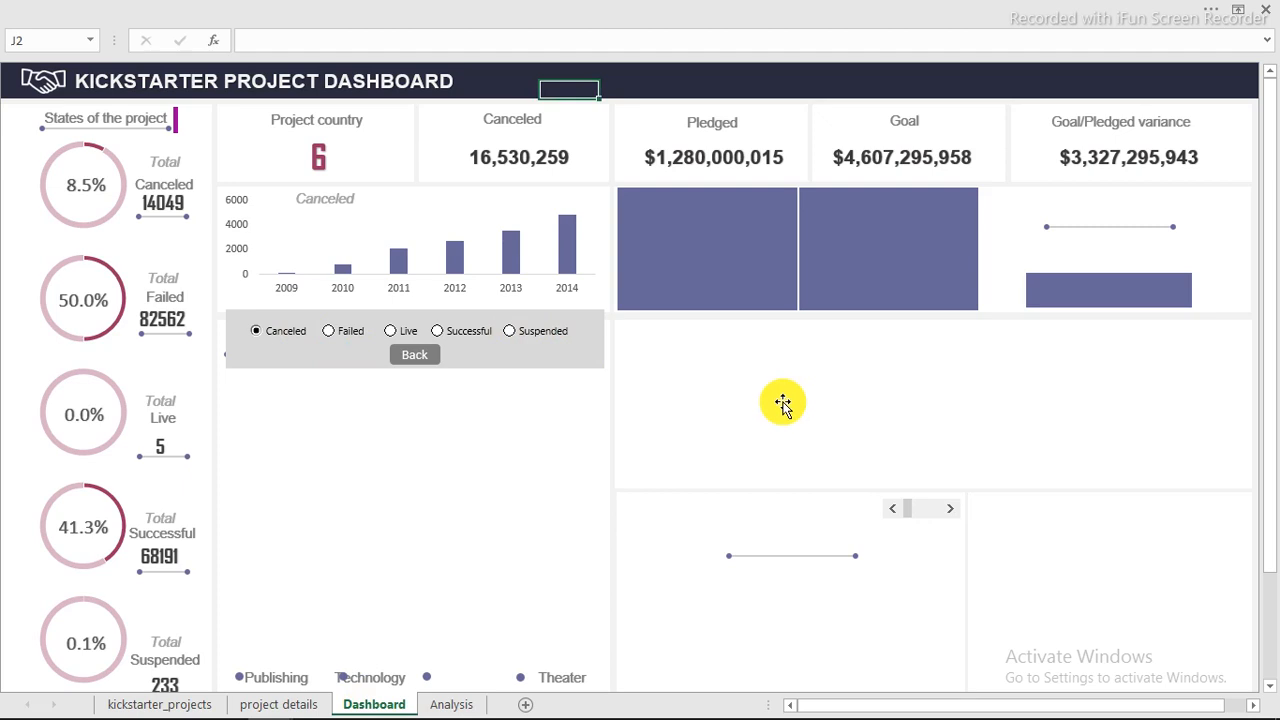
{"action": "scroll", "coordinate": [783, 404], "scroll_direction": "down", "scroll_amount": 2}
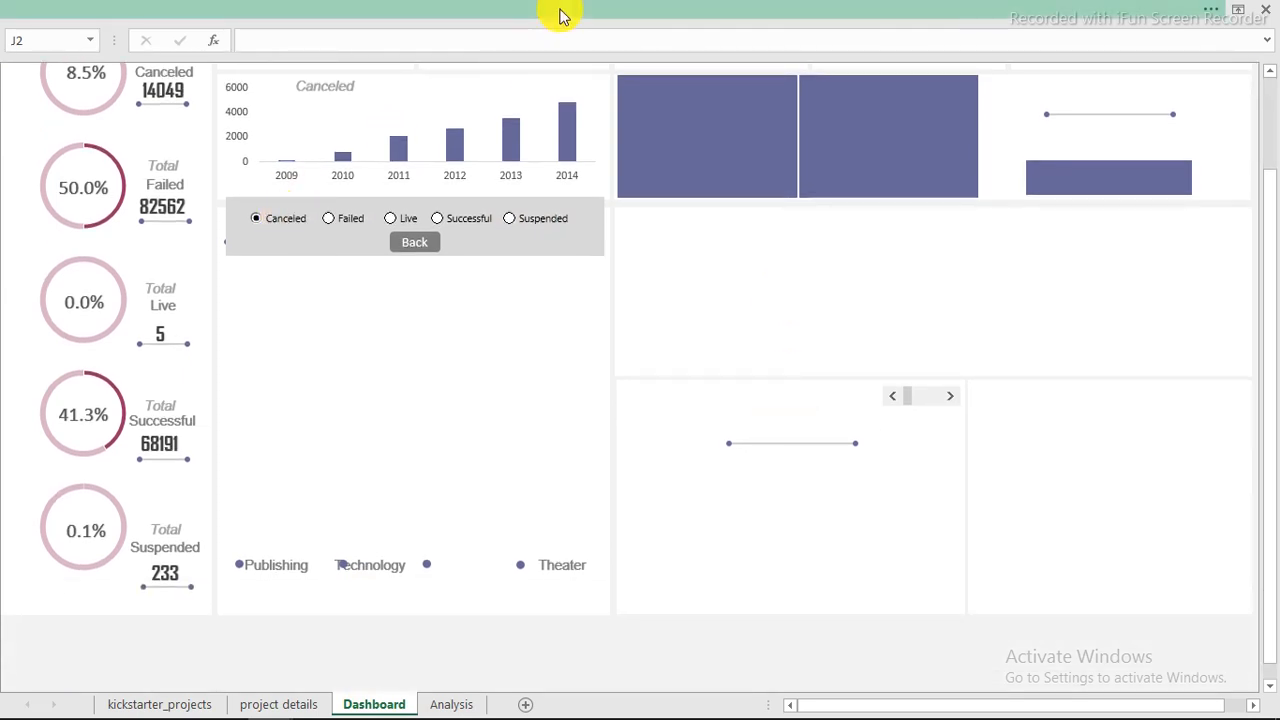
{"action": "left_click", "coordinate": [557, 12]}
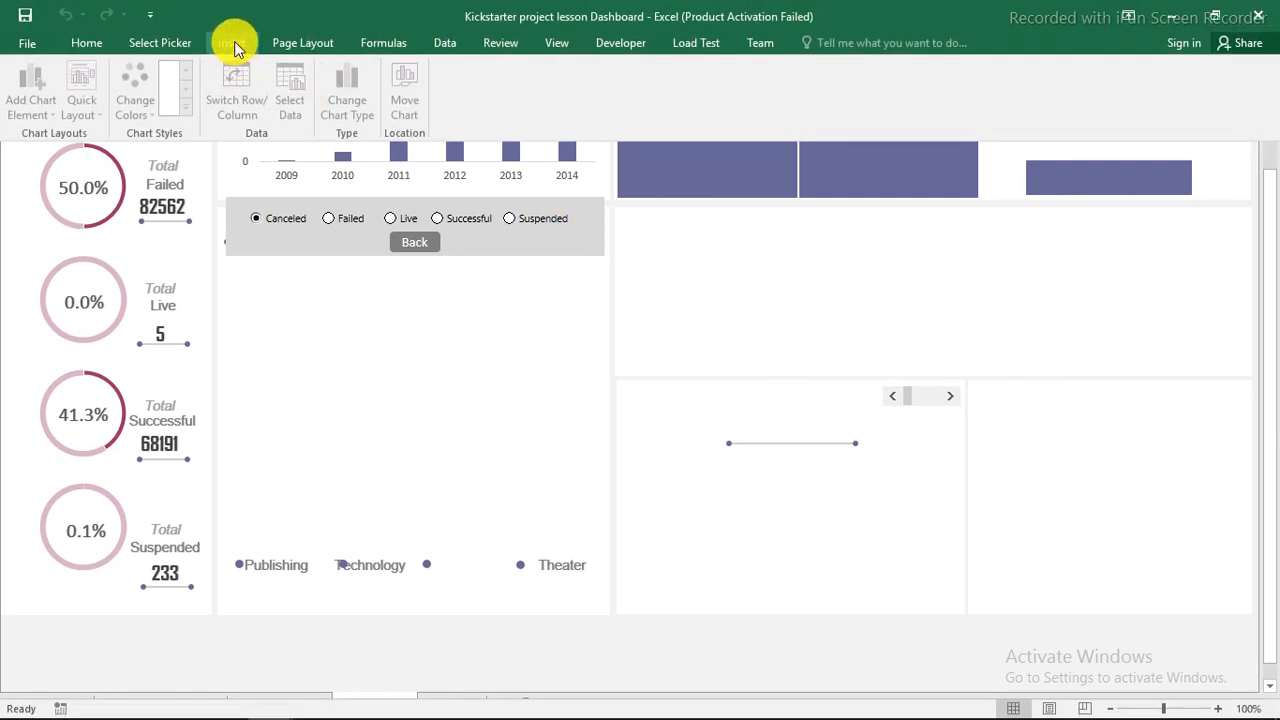
{"action": "left_click", "coordinate": [618, 44]}
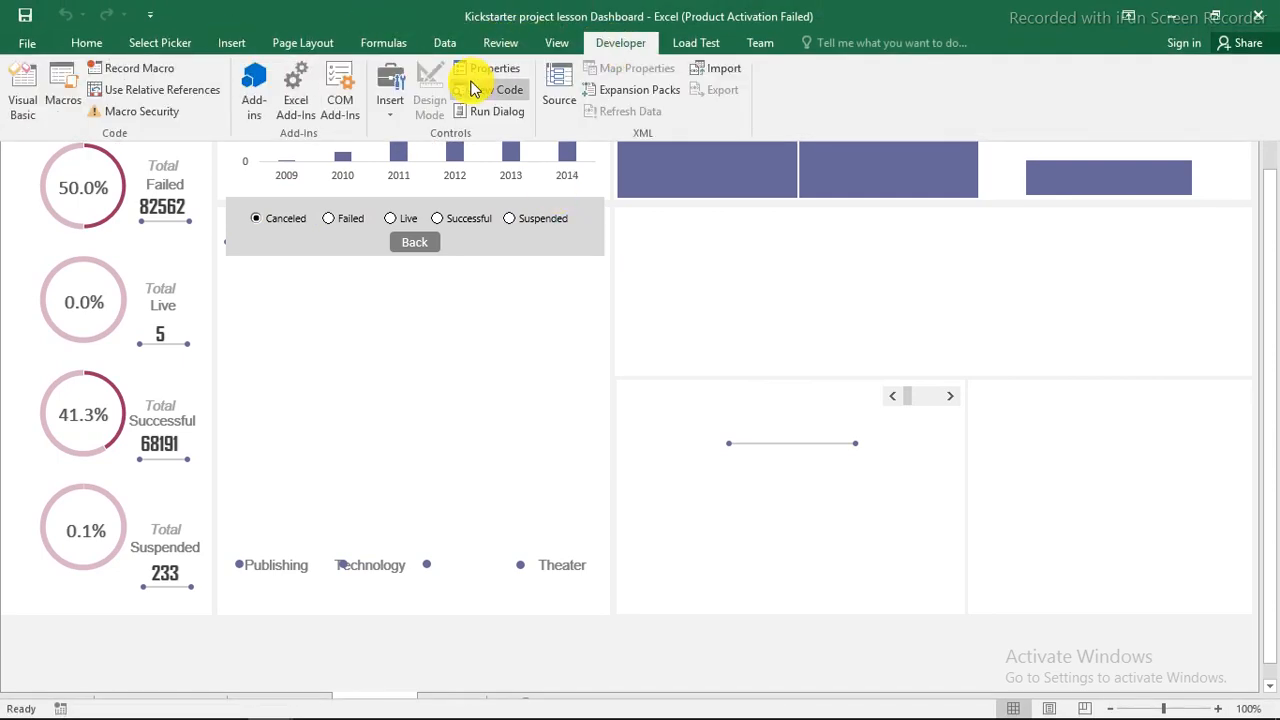
{"action": "left_click", "coordinate": [395, 110]}
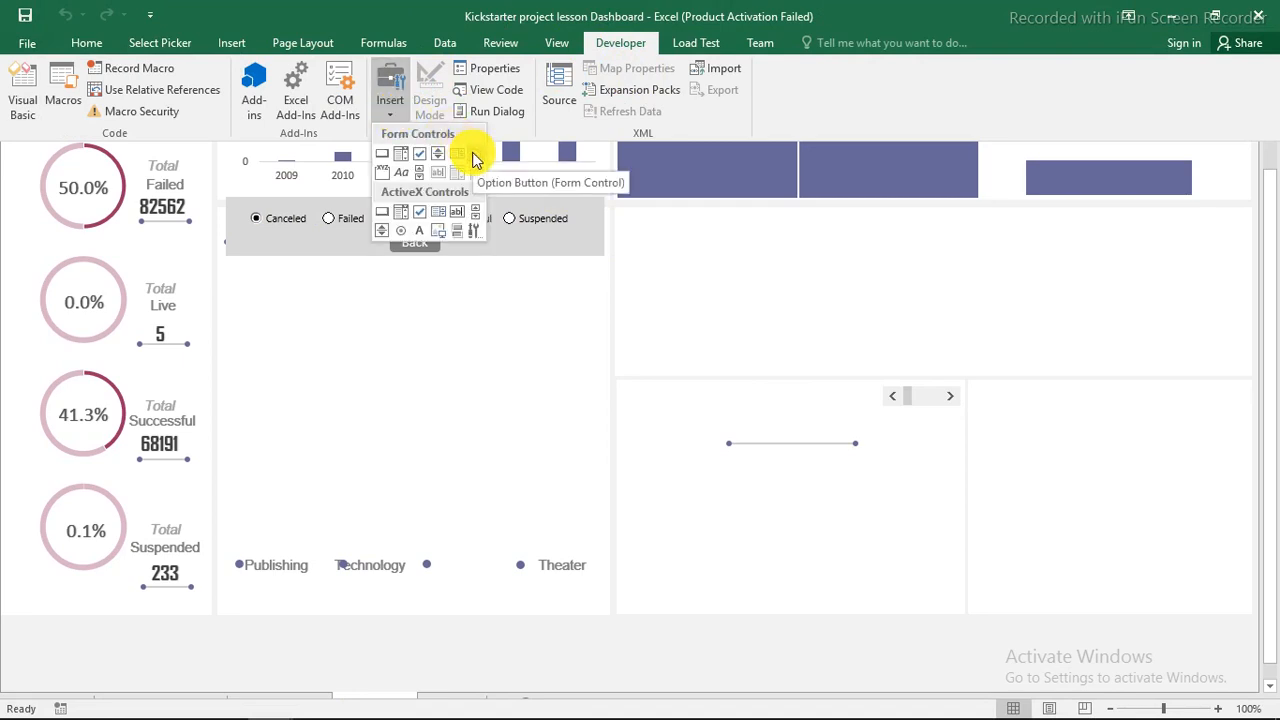
{"action": "left_click", "coordinate": [474, 158]}
{"action": "left_click", "coordinate": [646, 393]}
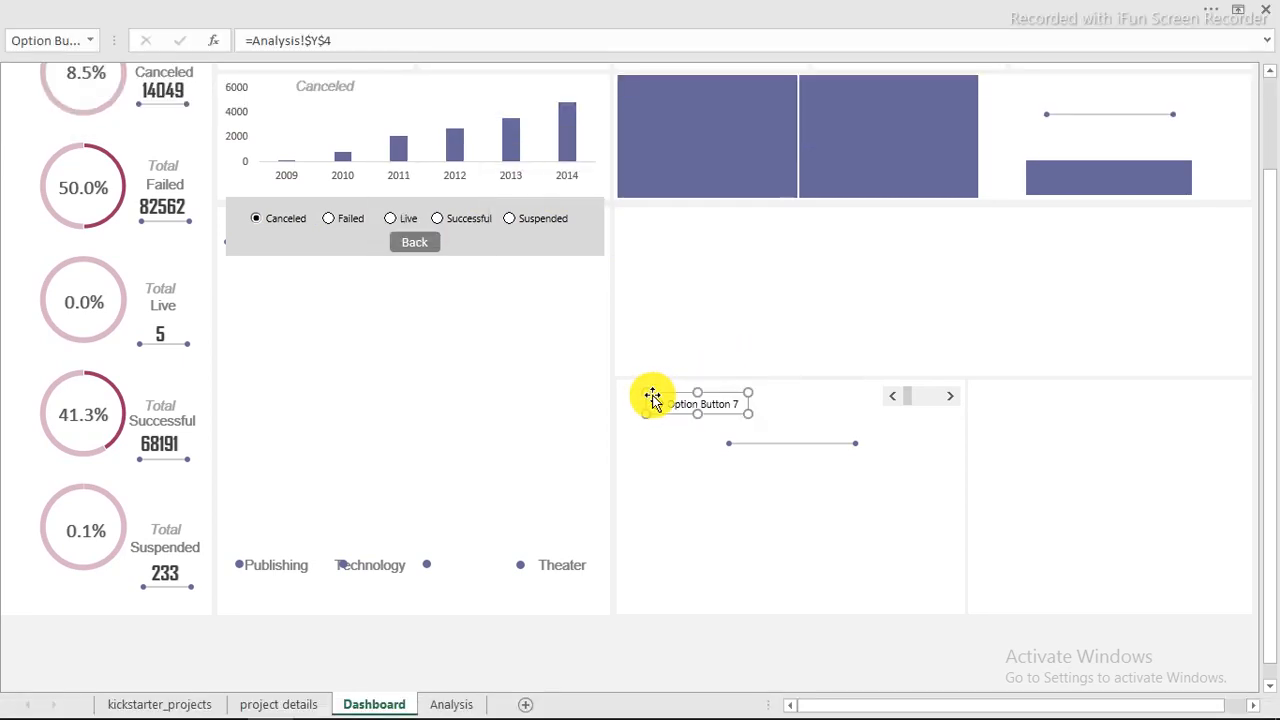
Move the new option button into the category panel's upper-left corner, and check the Sum of Backers header in AM6 on the Analysis sheet
{"action": "left_click_drag", "start_coordinate": [654, 387], "coordinate": [656, 390]}
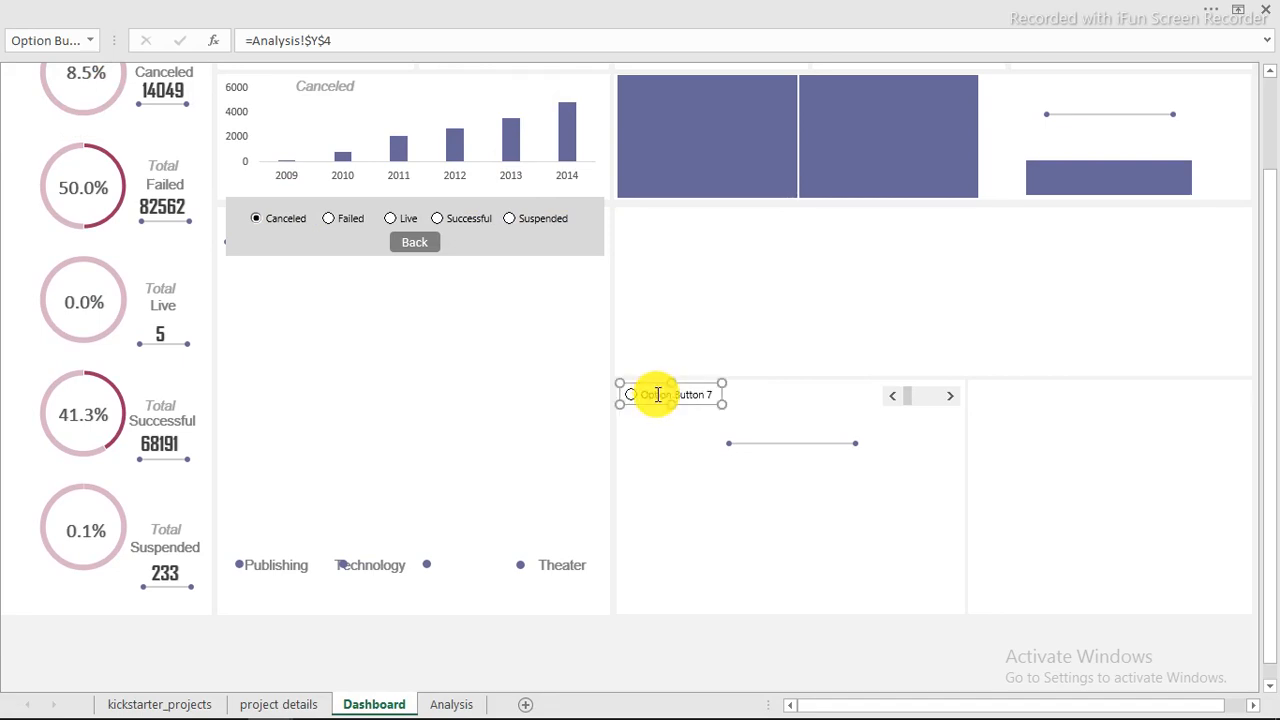
{"action": "left_click", "coordinate": [440, 704]}
{"action": "left_click", "coordinate": [516, 162]}
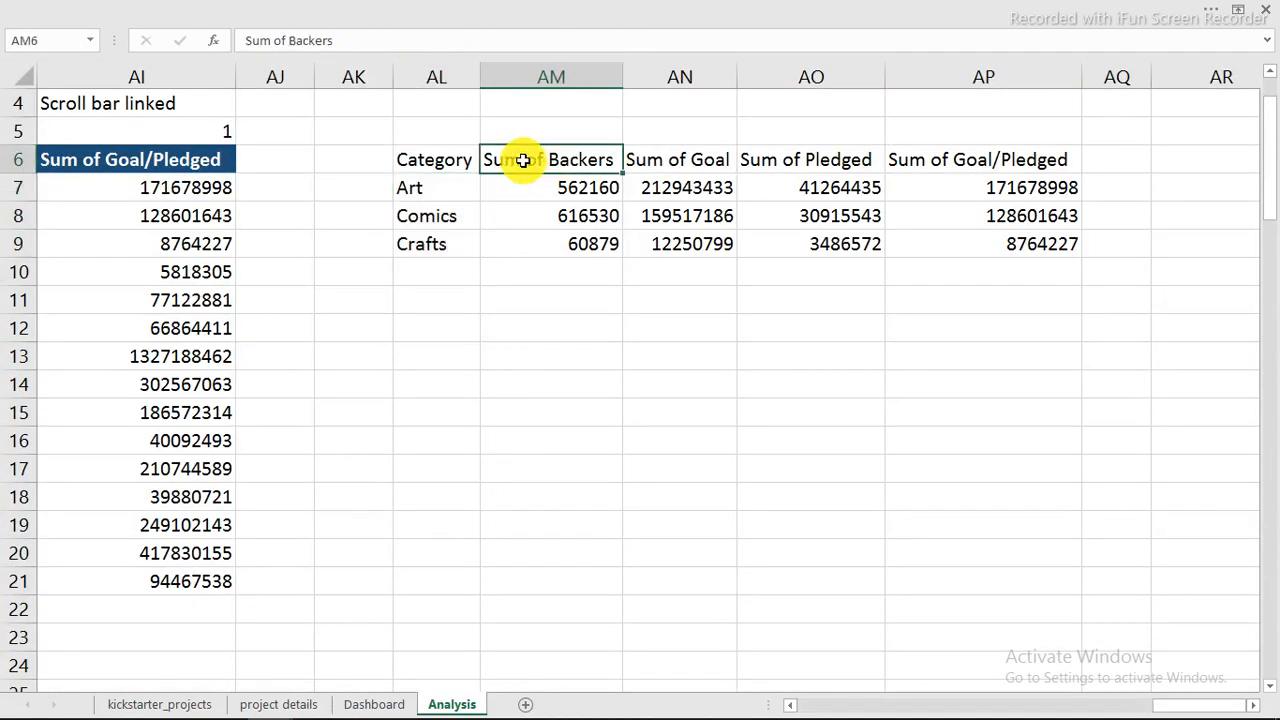
Remove the "sum of" prefix from the category pivot table headers AF6:AI6 by replacing it with nothing
{"action": "left_click", "coordinate": [800, 707]}
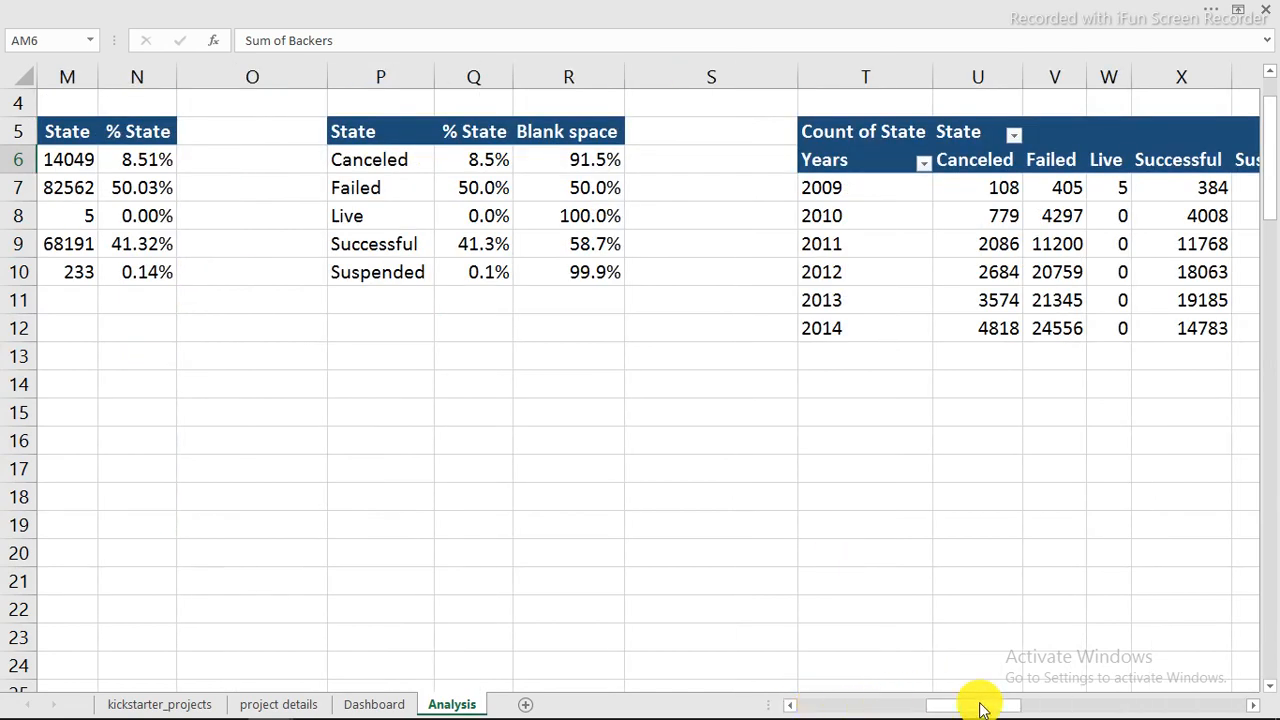
{"action": "left_click", "coordinate": [1252, 706]}
{"action": "left_click", "coordinate": [1252, 706]}
{"action": "left_click", "coordinate": [1252, 706]}
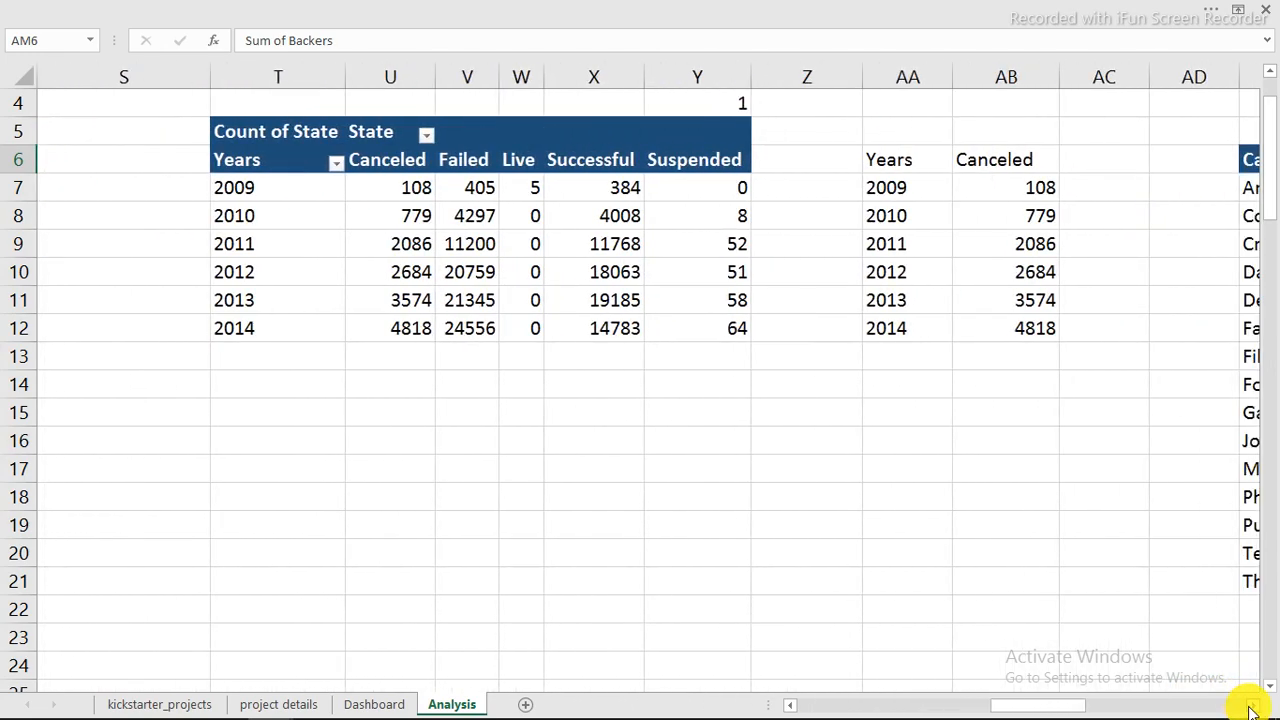
{"action": "left_click", "coordinate": [1252, 706]}
{"action": "left_click", "coordinate": [1252, 706]}
{"action": "left_click", "coordinate": [1252, 706]}
{"action": "left_click", "coordinate": [1252, 706]}
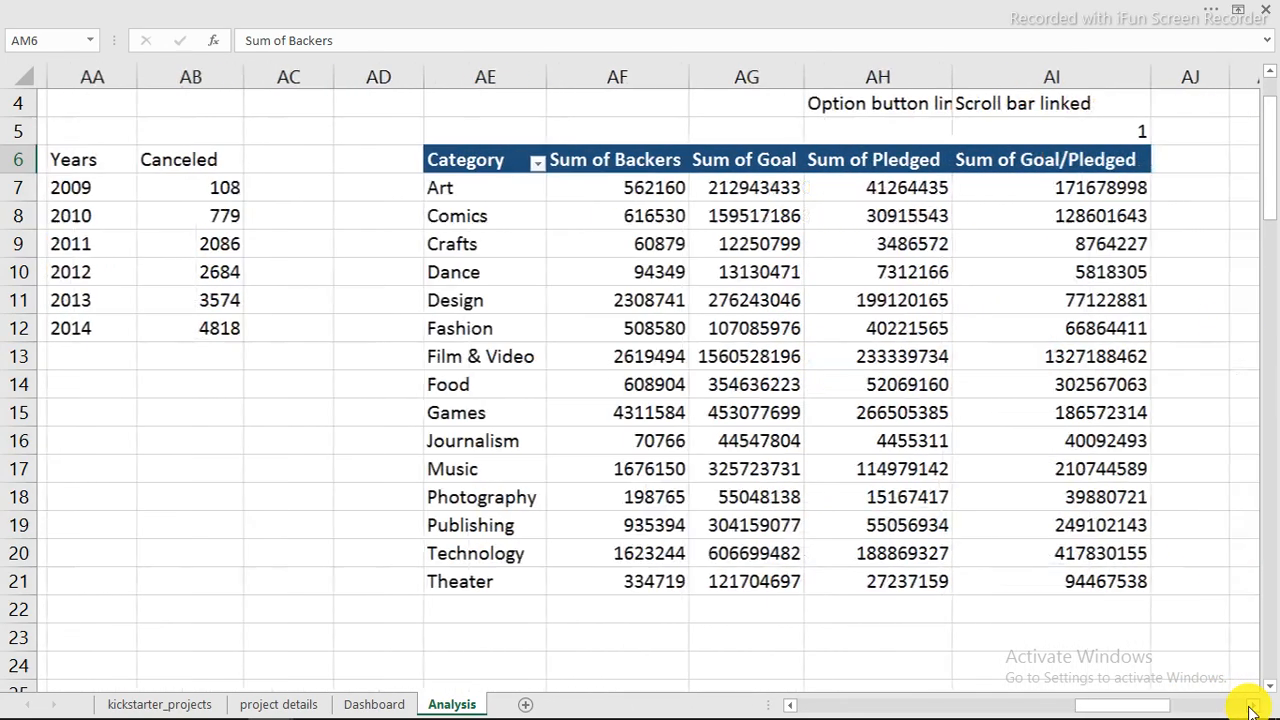
{"action": "left_click", "coordinate": [1252, 706]}
{"action": "left_click_drag", "start_coordinate": [474, 162], "coordinate": [966, 162]}
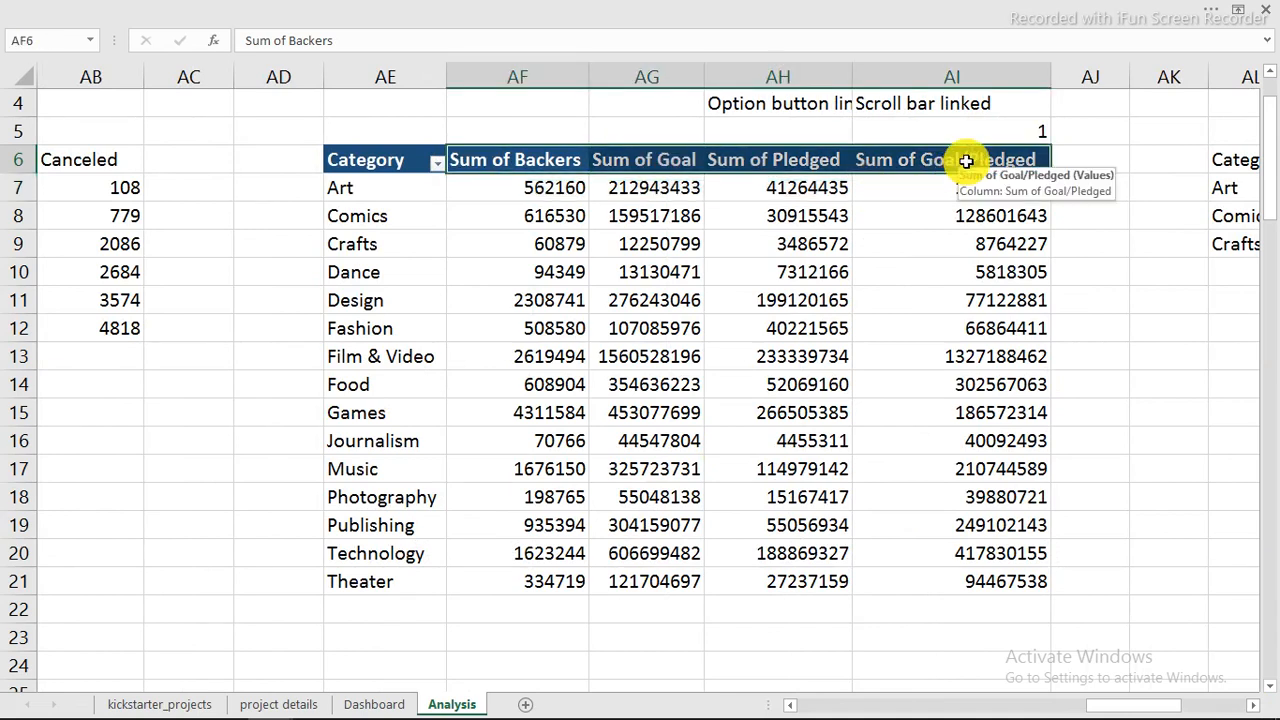
{"action": "key", "text": "ctrl+h"}
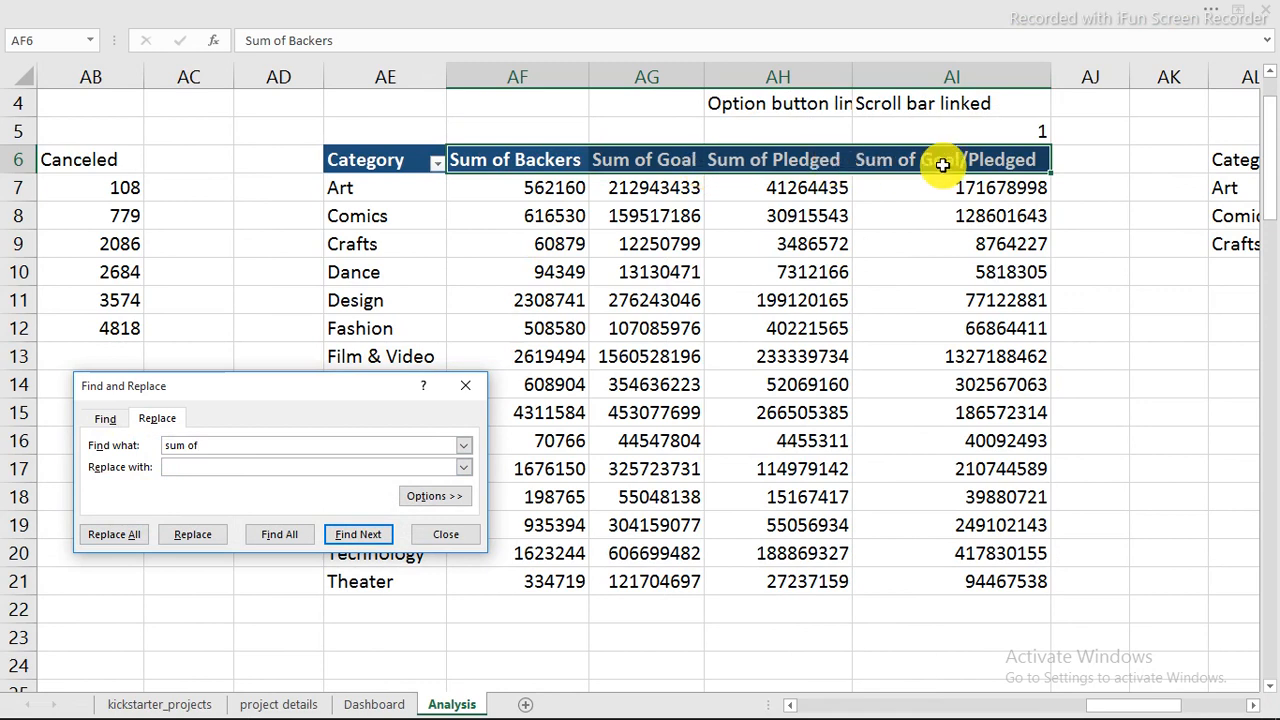
{"action": "left_click", "coordinate": [112, 534]}
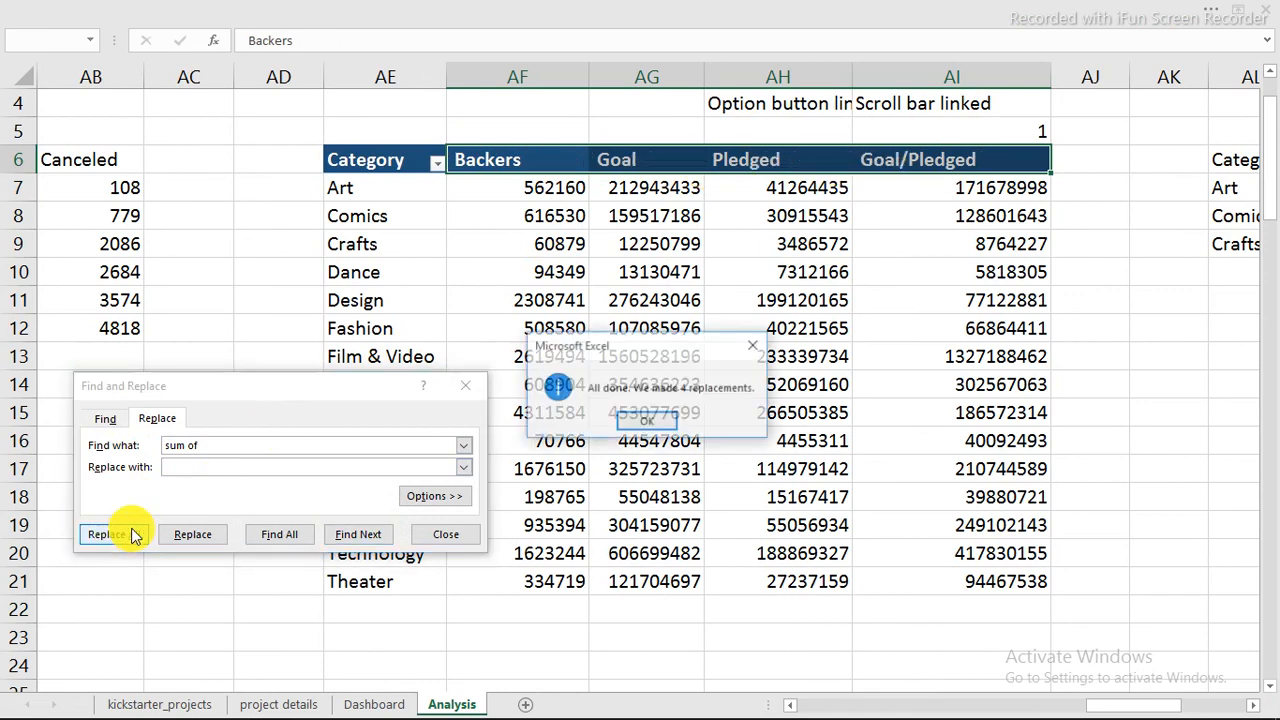
{"action": "left_click", "coordinate": [650, 422]}
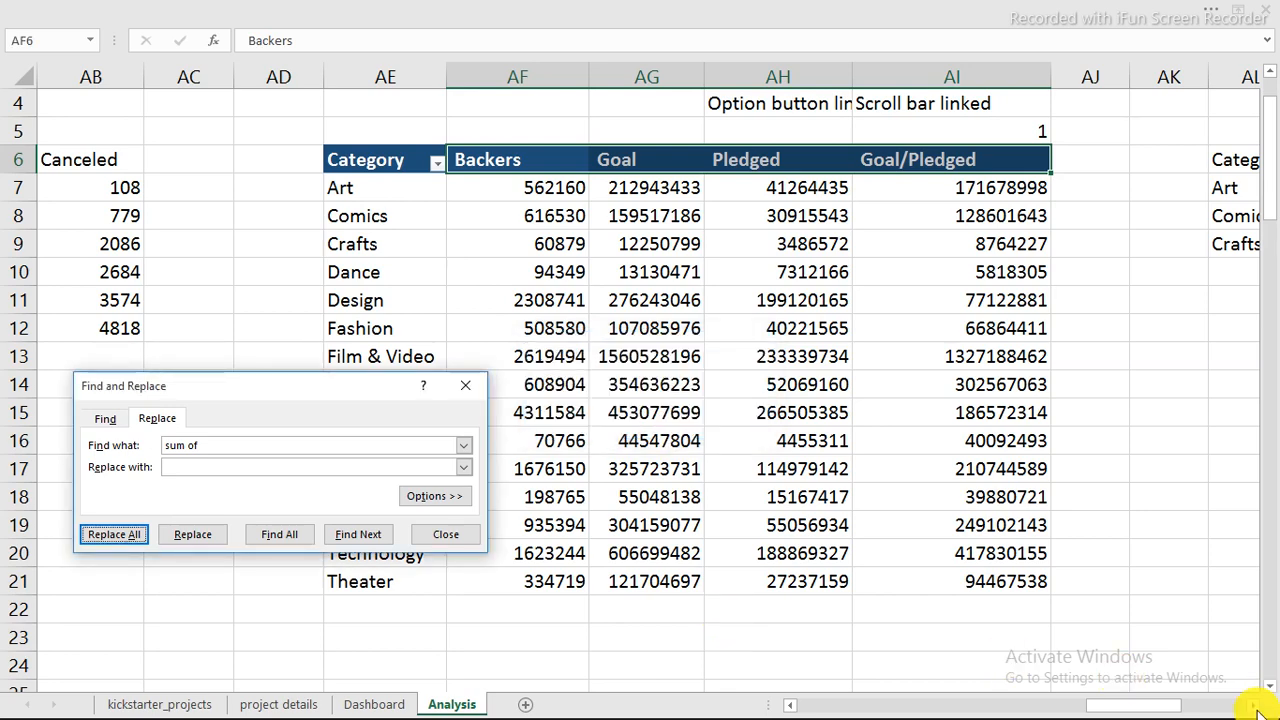
Remove the "sum of" prefix from the headers AM6:AP6 of the scroll-bar table with the same replacement
{"action": "scroll", "coordinate": [1245, 665], "scroll_direction": "right", "scroll_amount": 7}
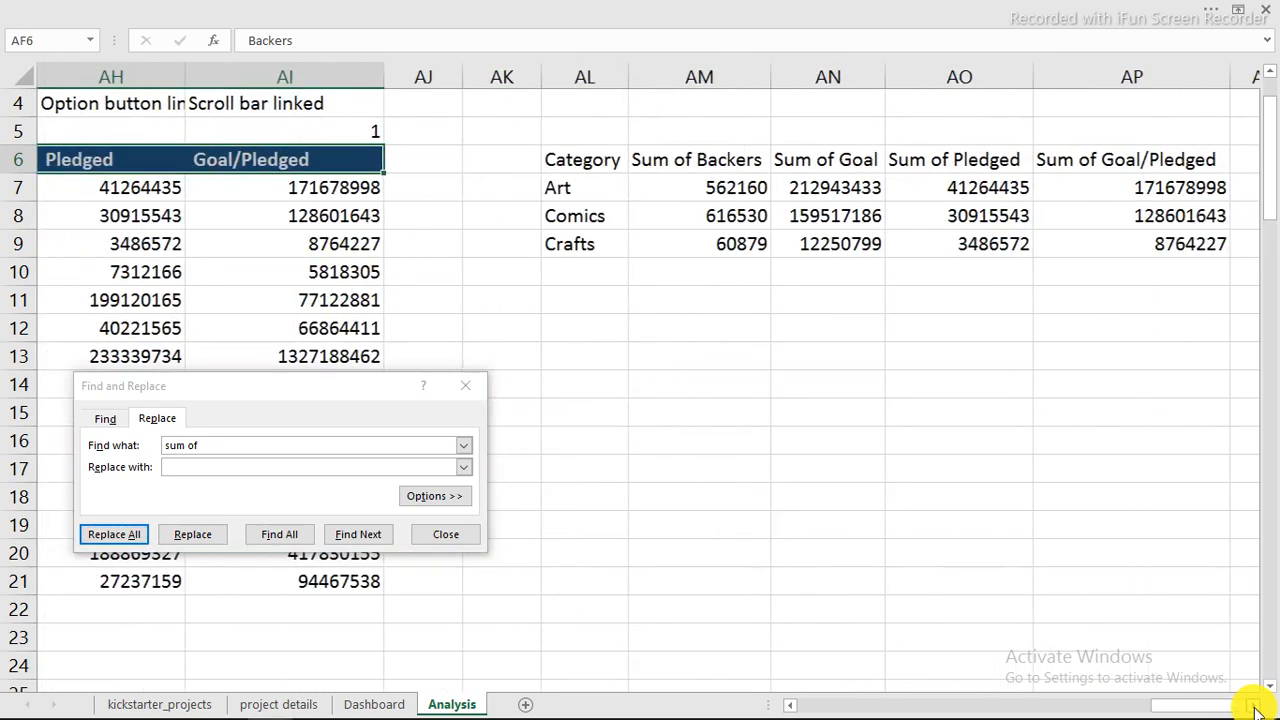
{"action": "left_click_drag", "start_coordinate": [529, 158], "coordinate": [977, 168]}
{"action": "left_click", "coordinate": [100, 538]}
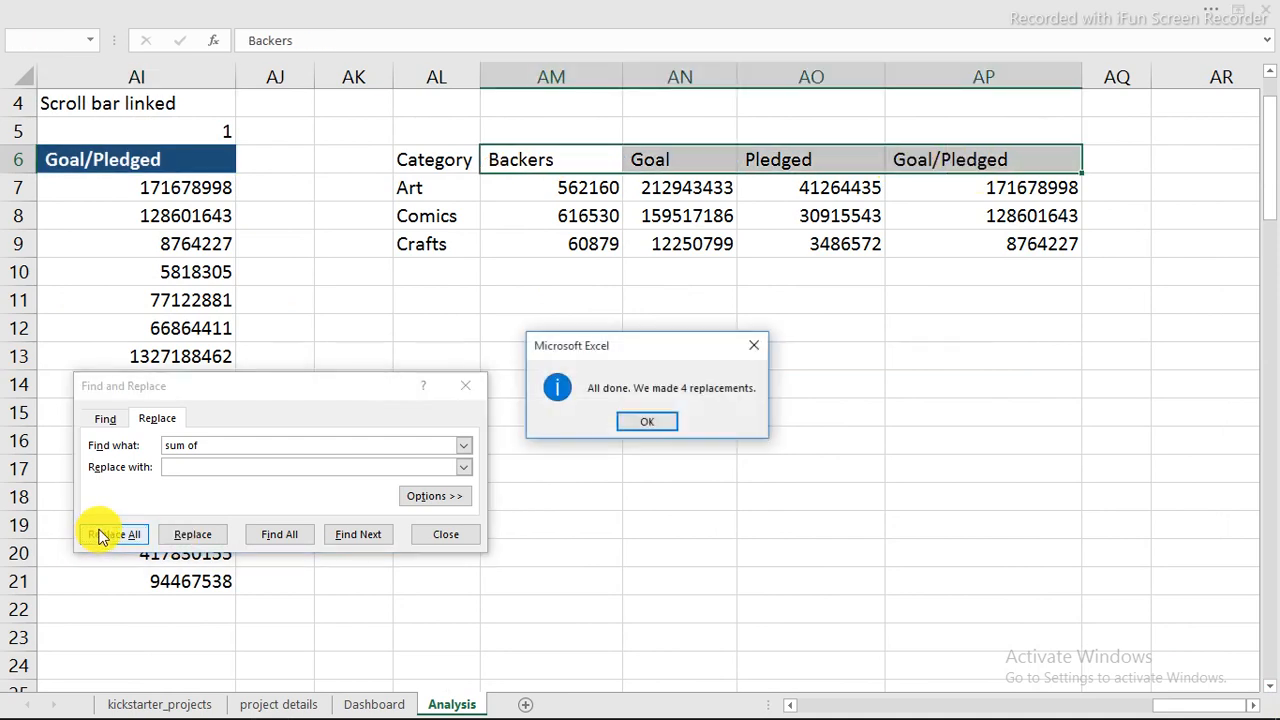
{"action": "left_click", "coordinate": [646, 421]}
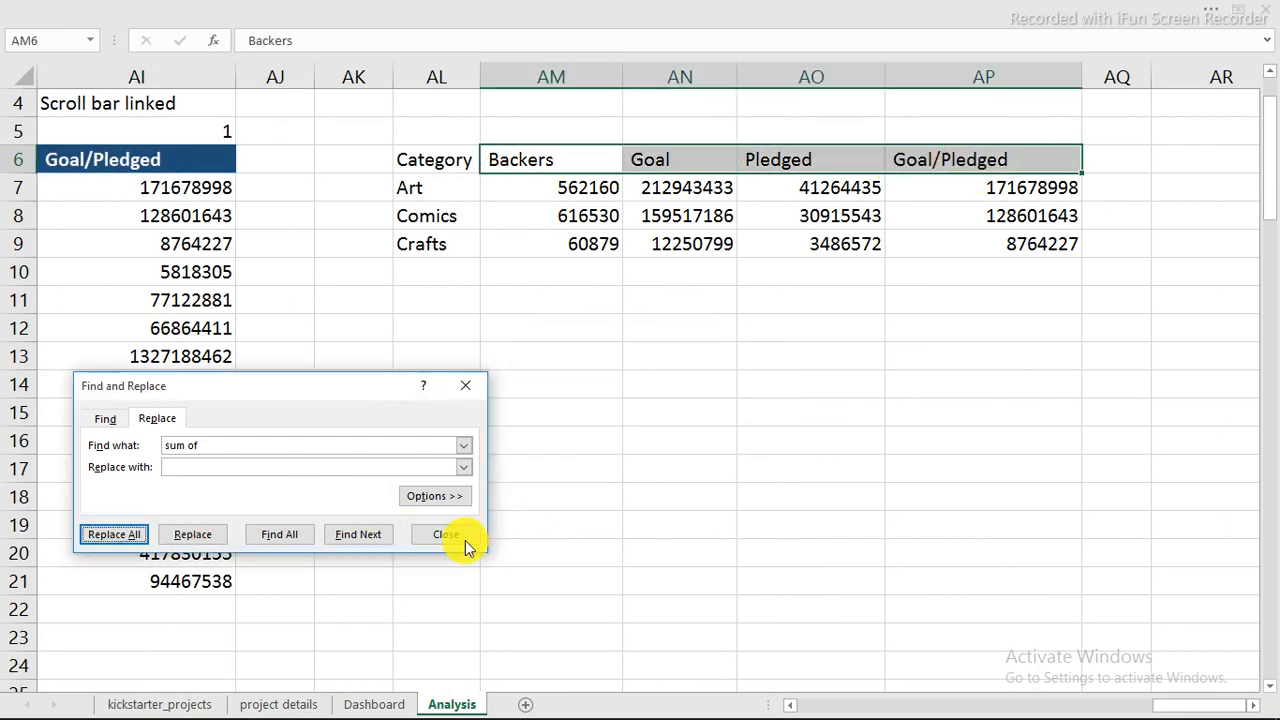
{"action": "left_click", "coordinate": [464, 536]}
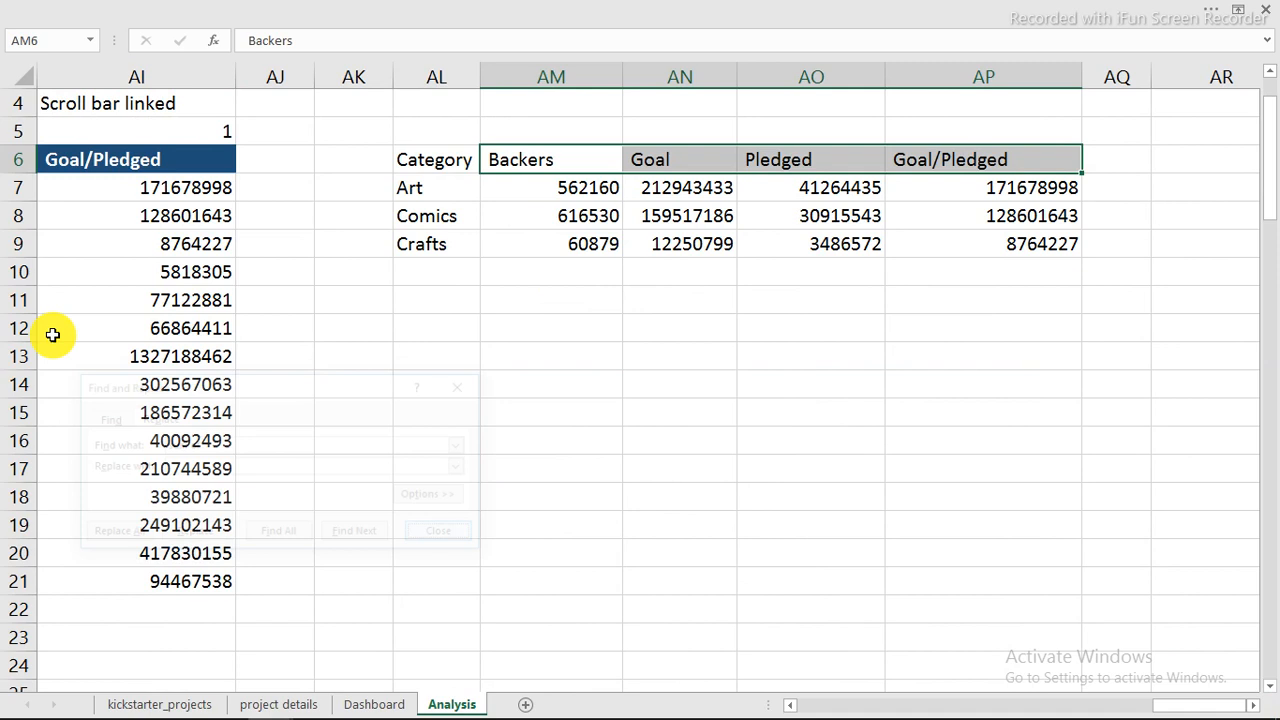
Copy the heading text Backers from AM6 and make it the label of the new option button on the Dashboard sheet
{"action": "left_click", "coordinate": [543, 163]}
{"action": "left_click_drag", "start_coordinate": [325, 40], "coordinate": [277, 38]}
{"action": "right_click", "coordinate": [279, 42]}
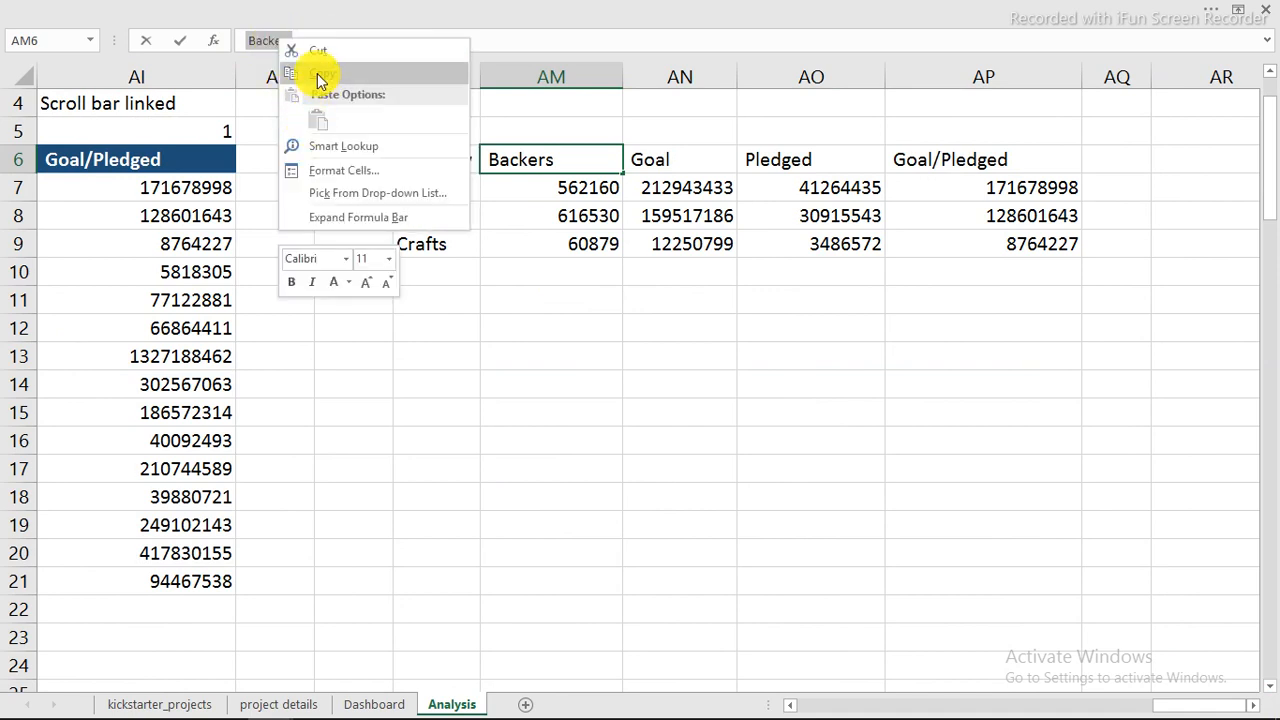
{"action": "left_click", "coordinate": [320, 73]}
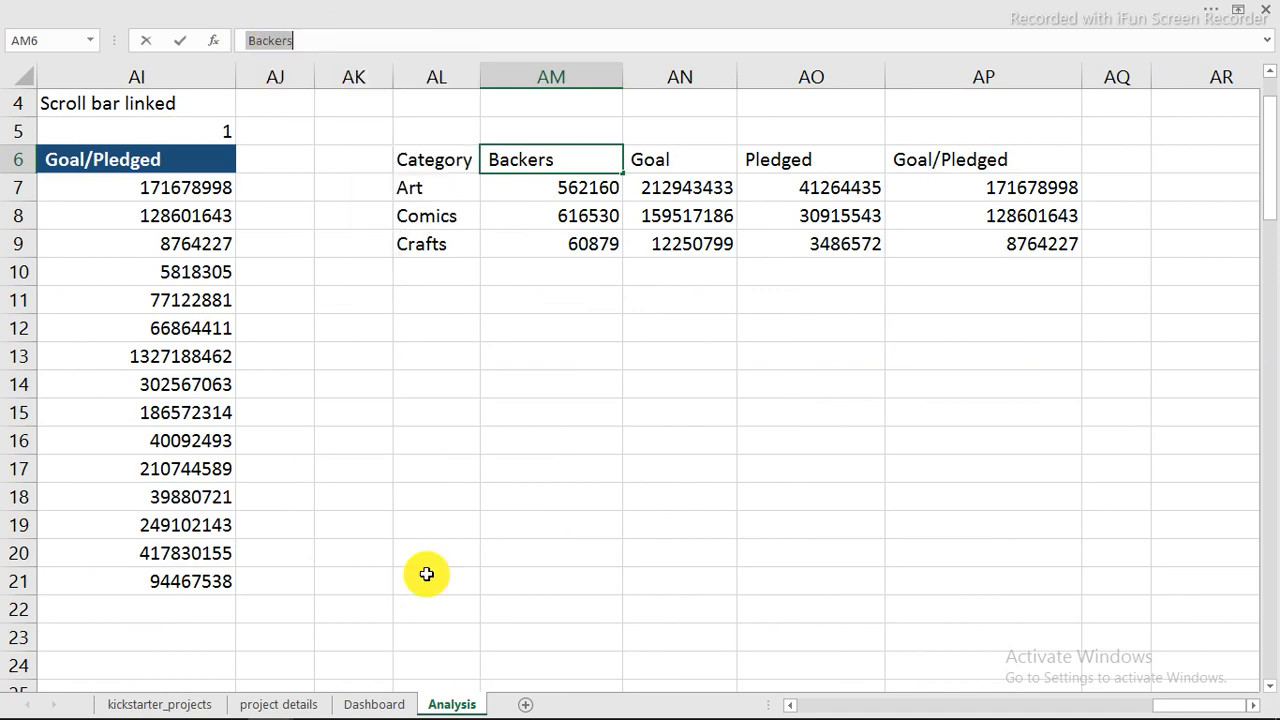
{"action": "left_click", "coordinate": [374, 702]}
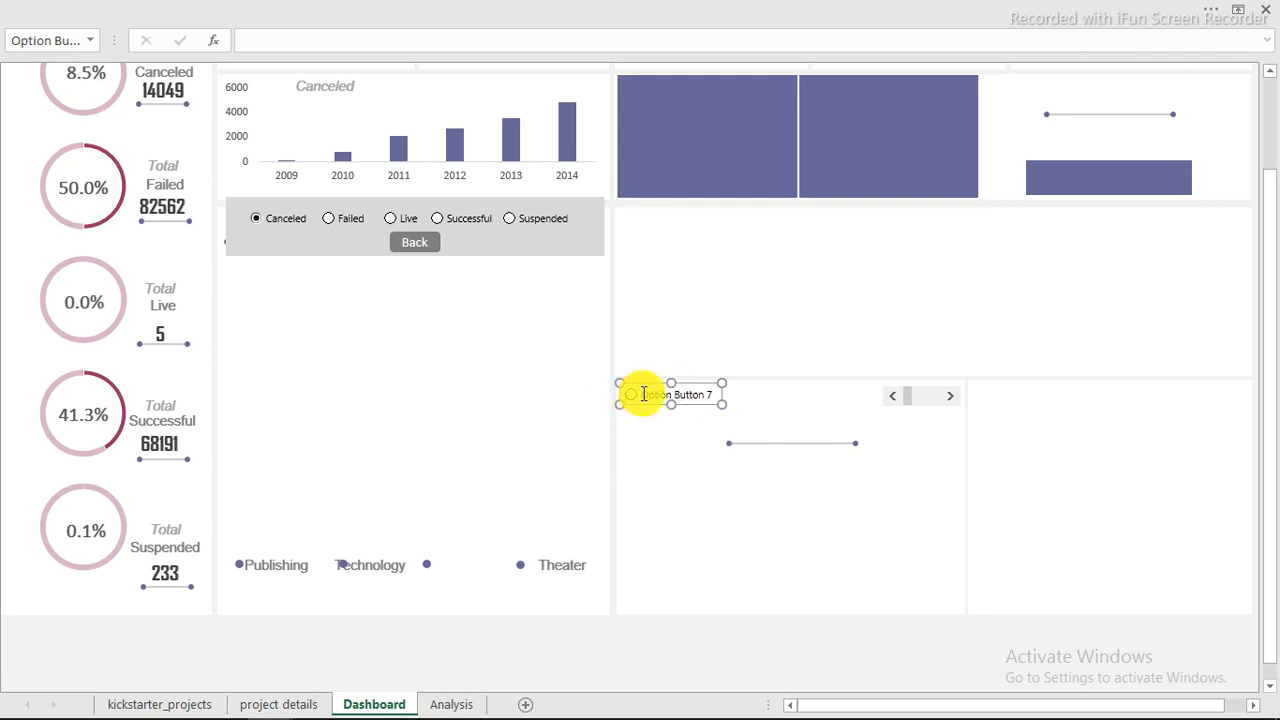
{"action": "left_click_drag", "start_coordinate": [643, 394], "coordinate": [732, 388]}
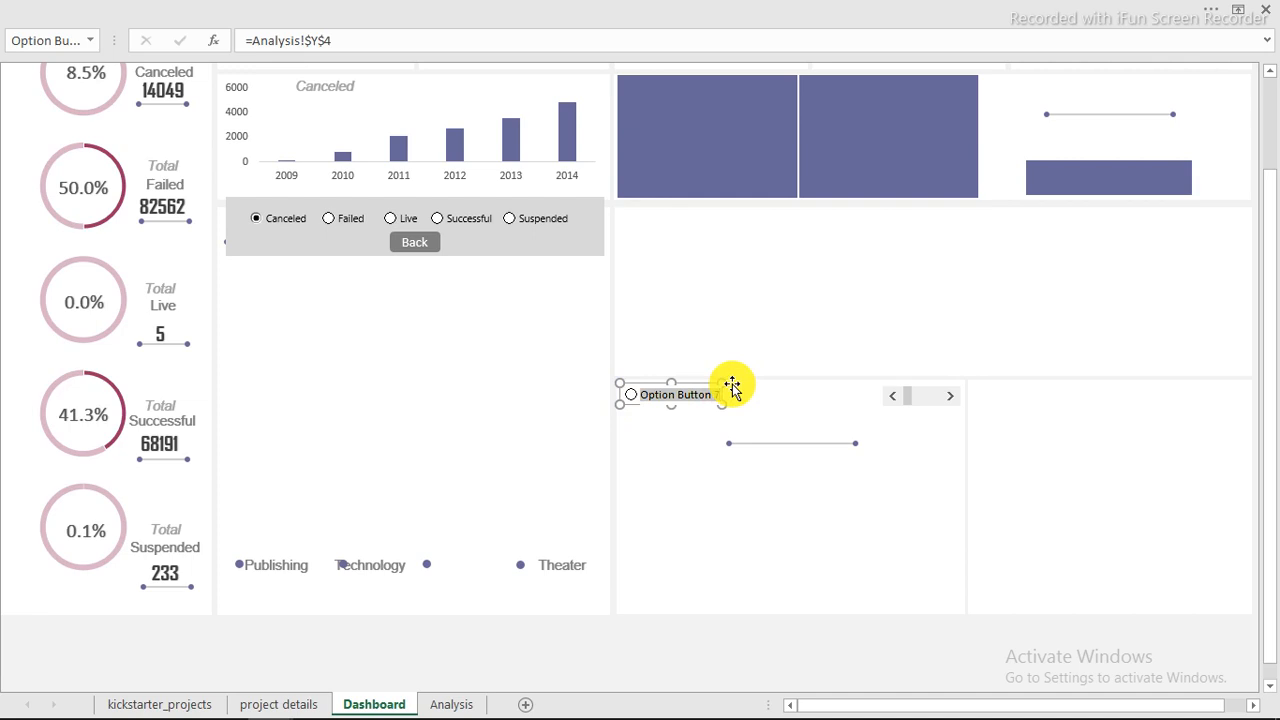
{"action": "type", "text": "Backers"}
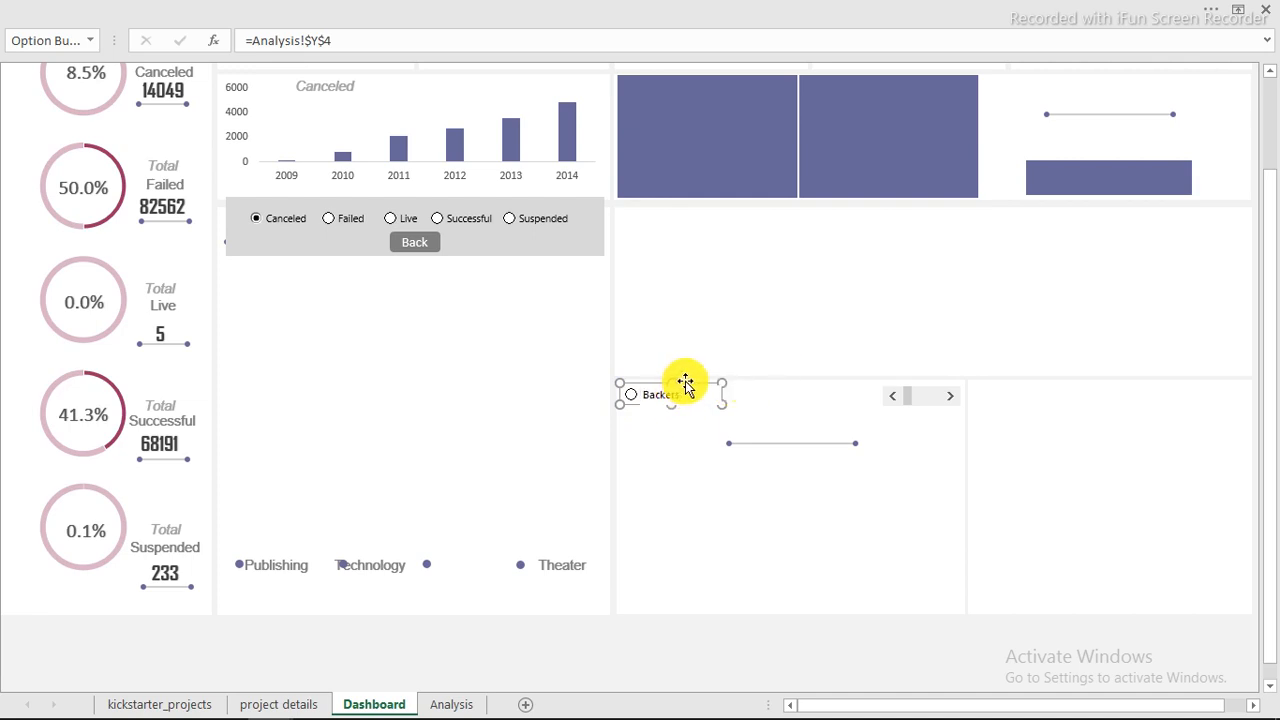
{"action": "left_click", "coordinate": [636, 672]}
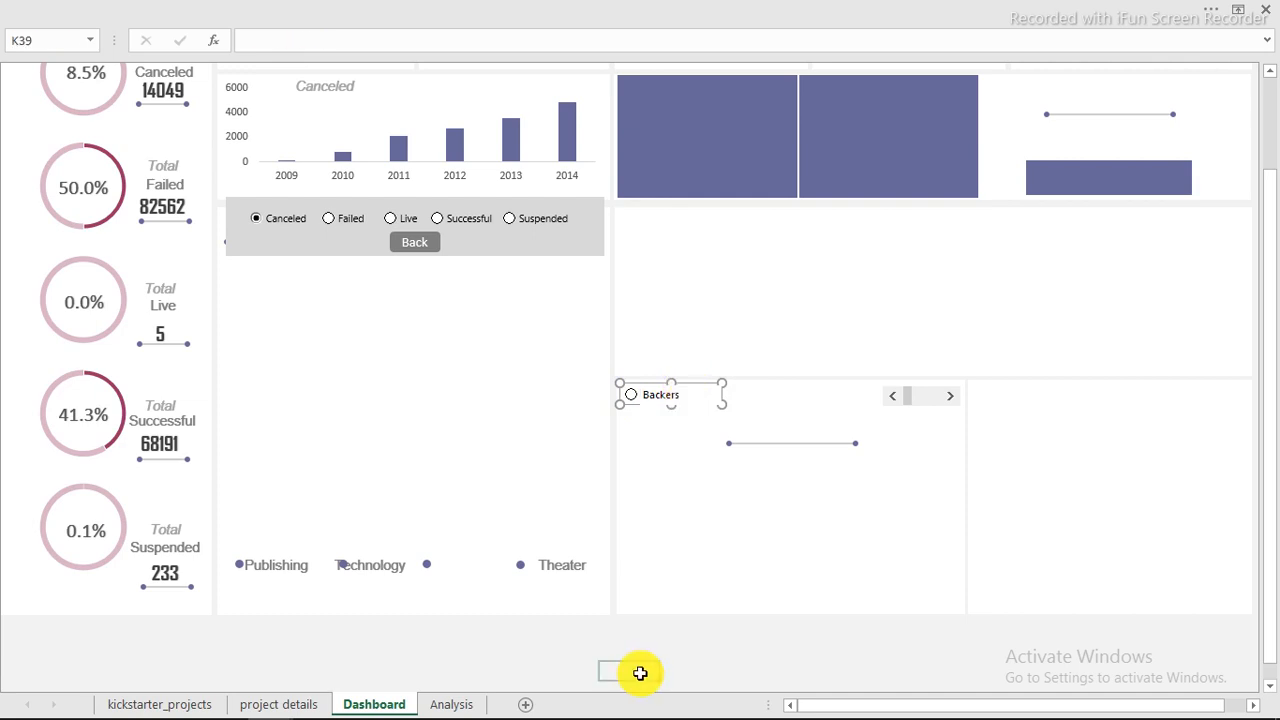
Add option buttons labelled Goal, Pledged and Goal/Pledged in a row beside the Backers option
{"action": "right_click", "coordinate": [667, 401]}
{"action": "key", "text": "Escape"}
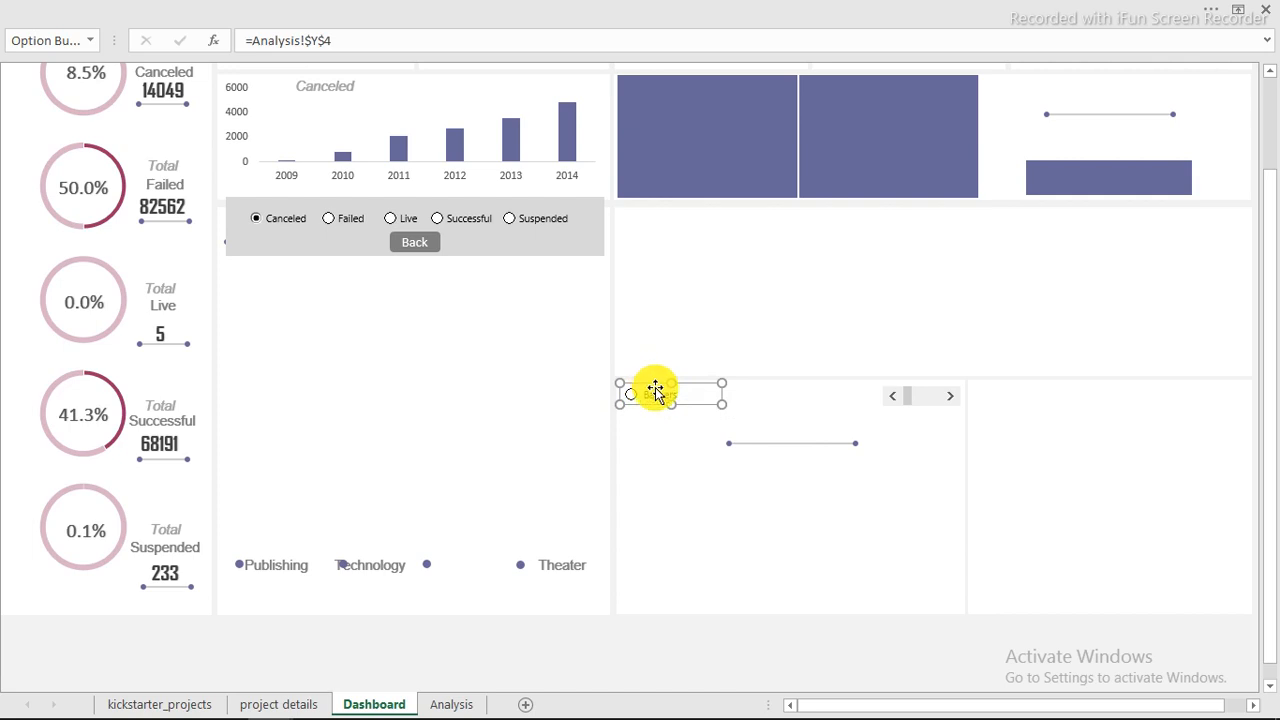
{"action": "key", "text": "Escape"}
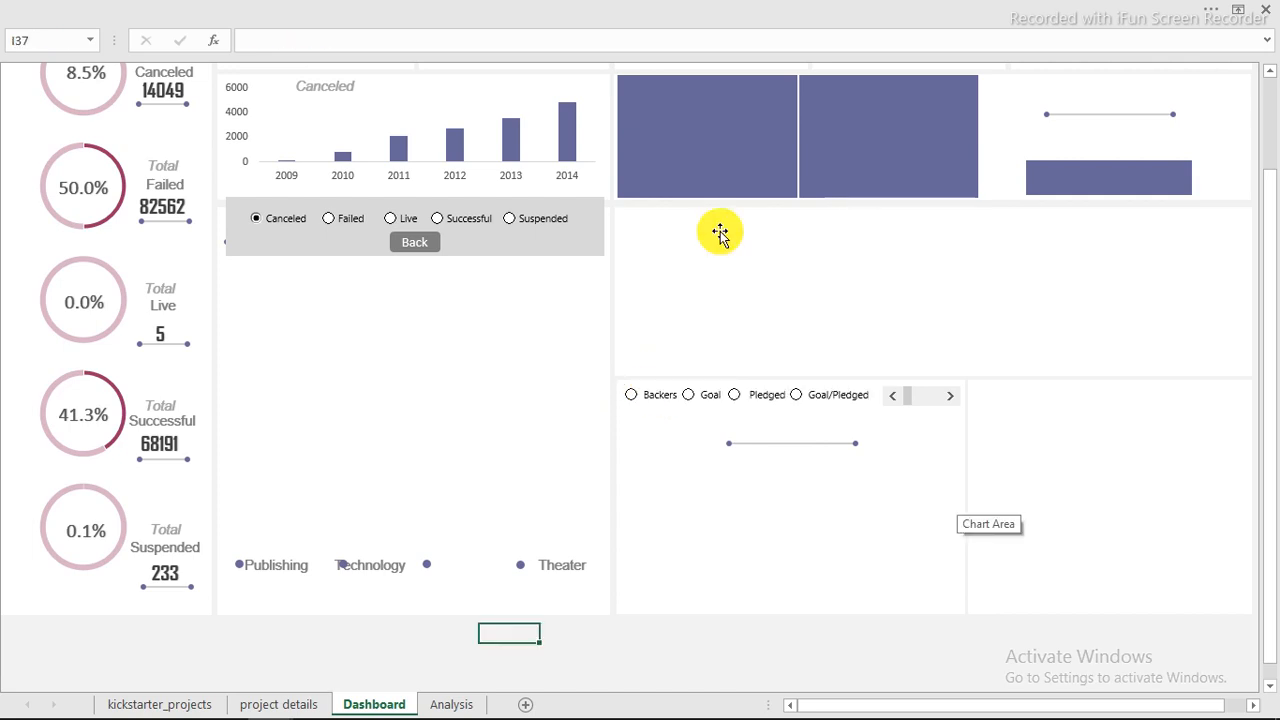
Test whether the measure options Backers and Pledged work independently of the Failed status option, dismissing any warning
{"action": "left_click", "coordinate": [634, 395]}
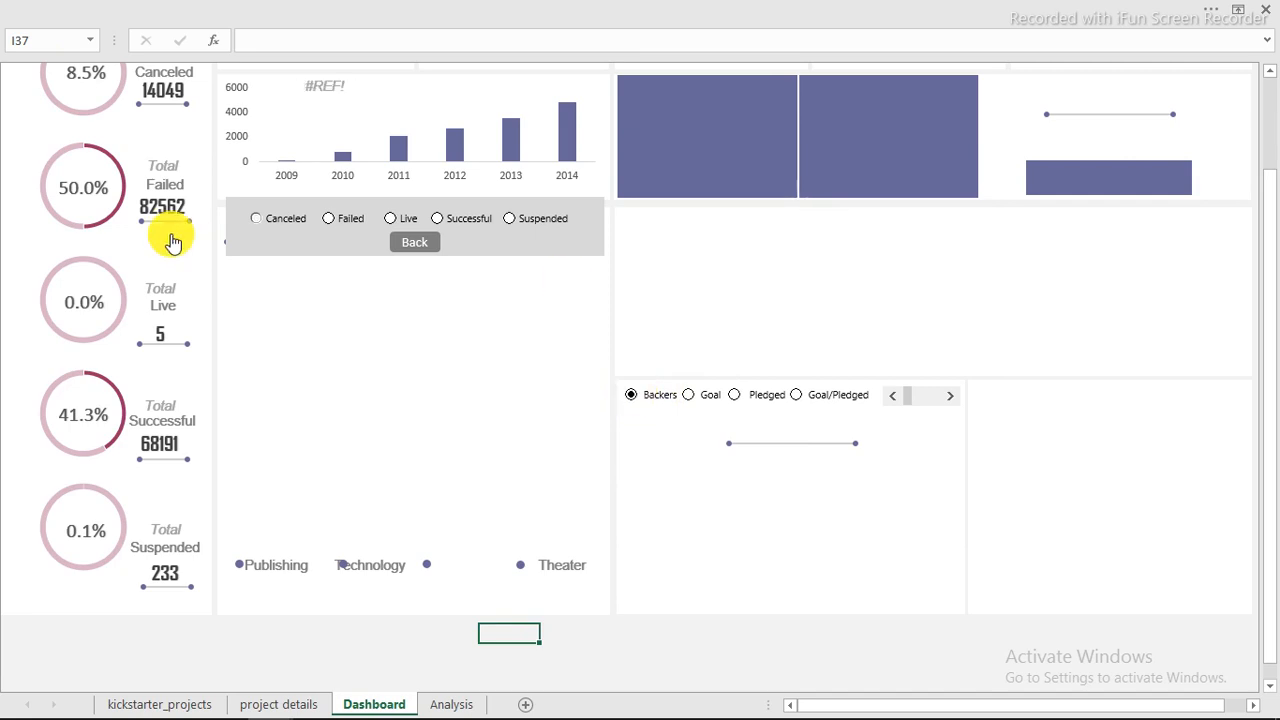
{"action": "left_click", "coordinate": [328, 214]}
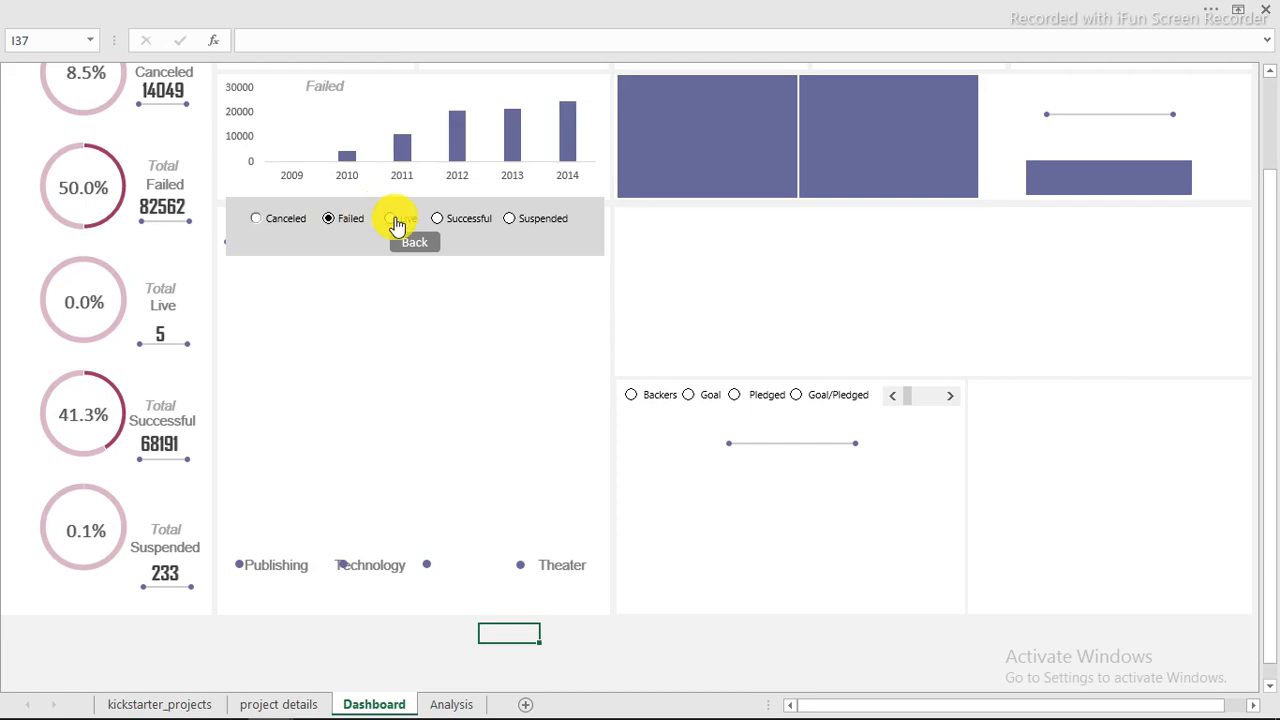
{"action": "left_click", "coordinate": [733, 395]}
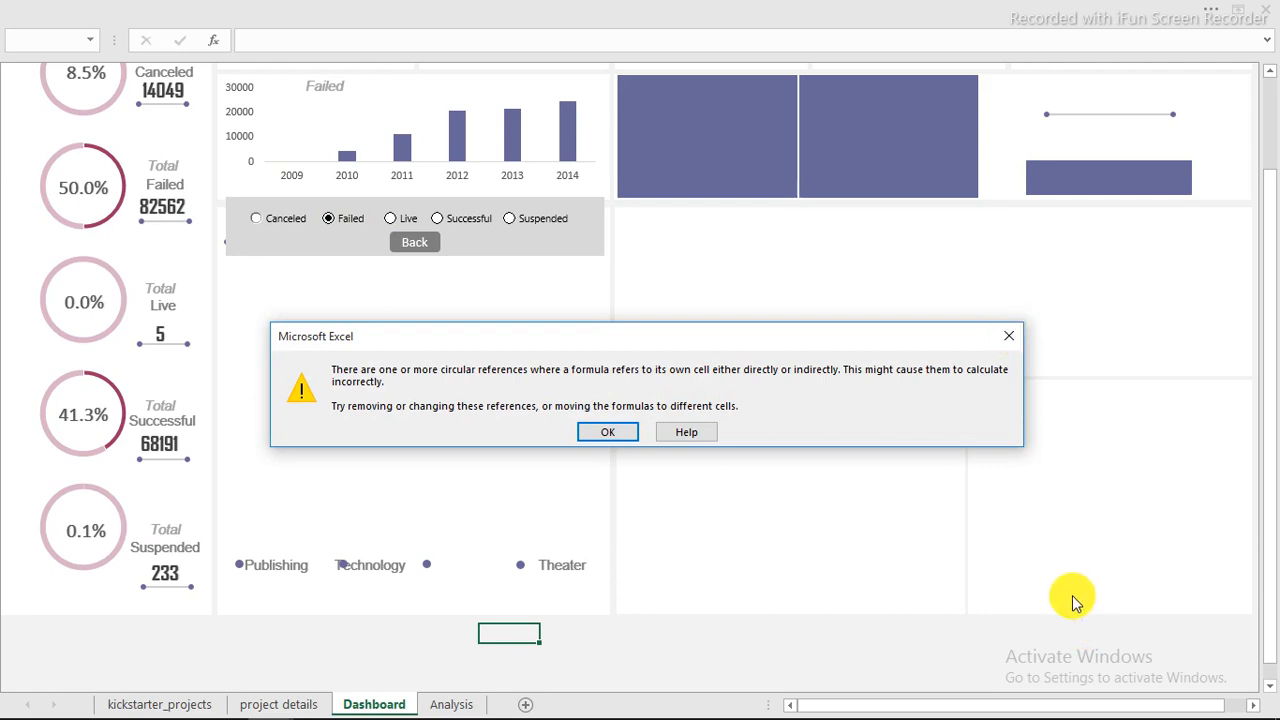
{"action": "key", "text": "Return"}
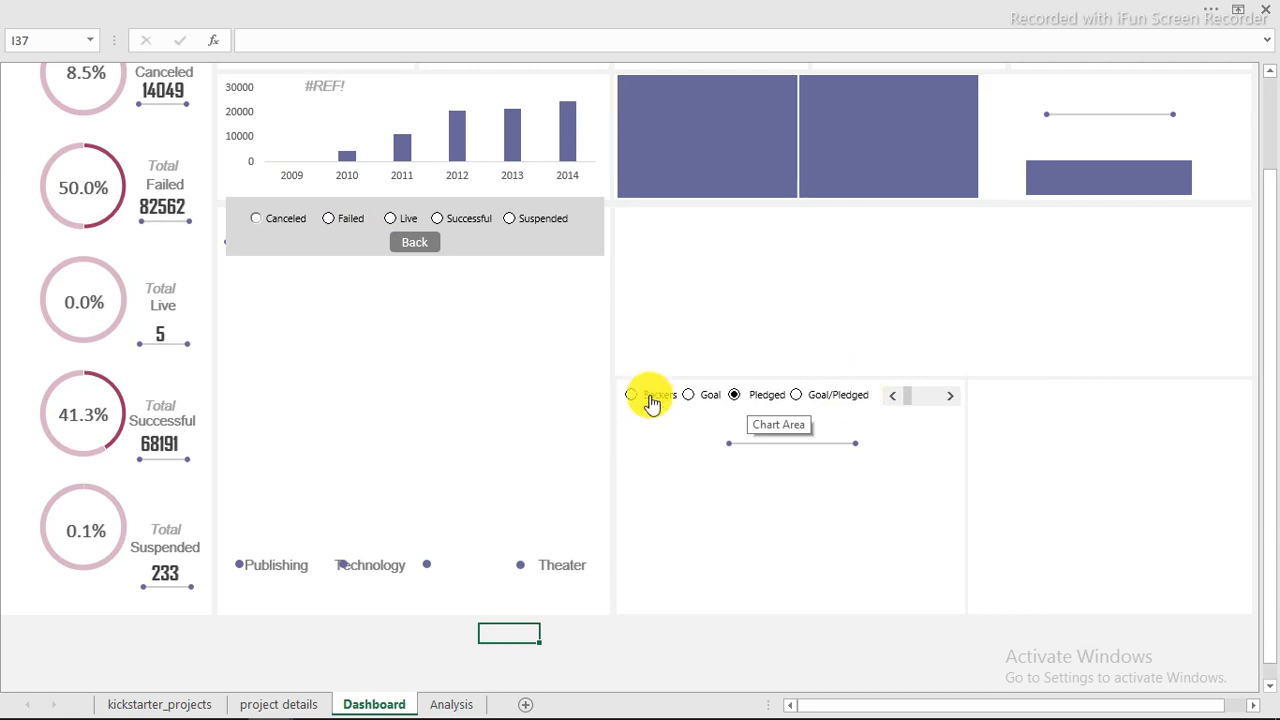
{"action": "left_click", "coordinate": [327, 221]}
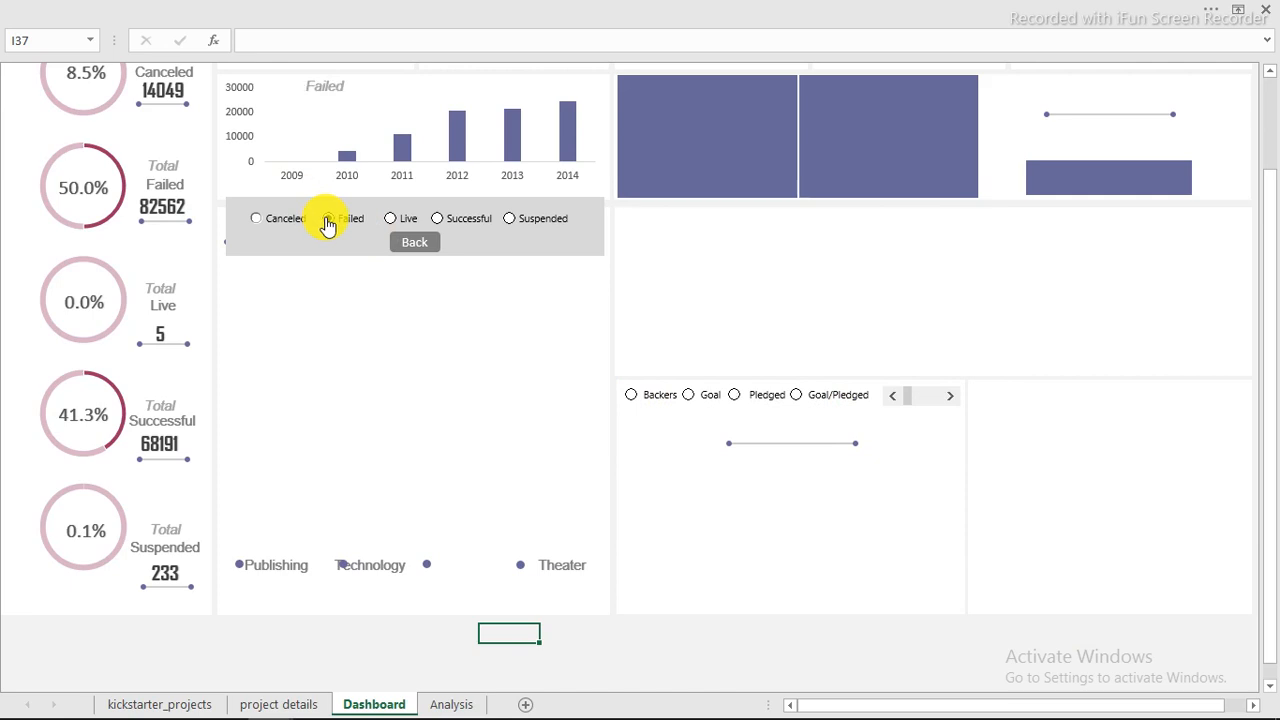
{"action": "right_click", "coordinate": [718, 398]}
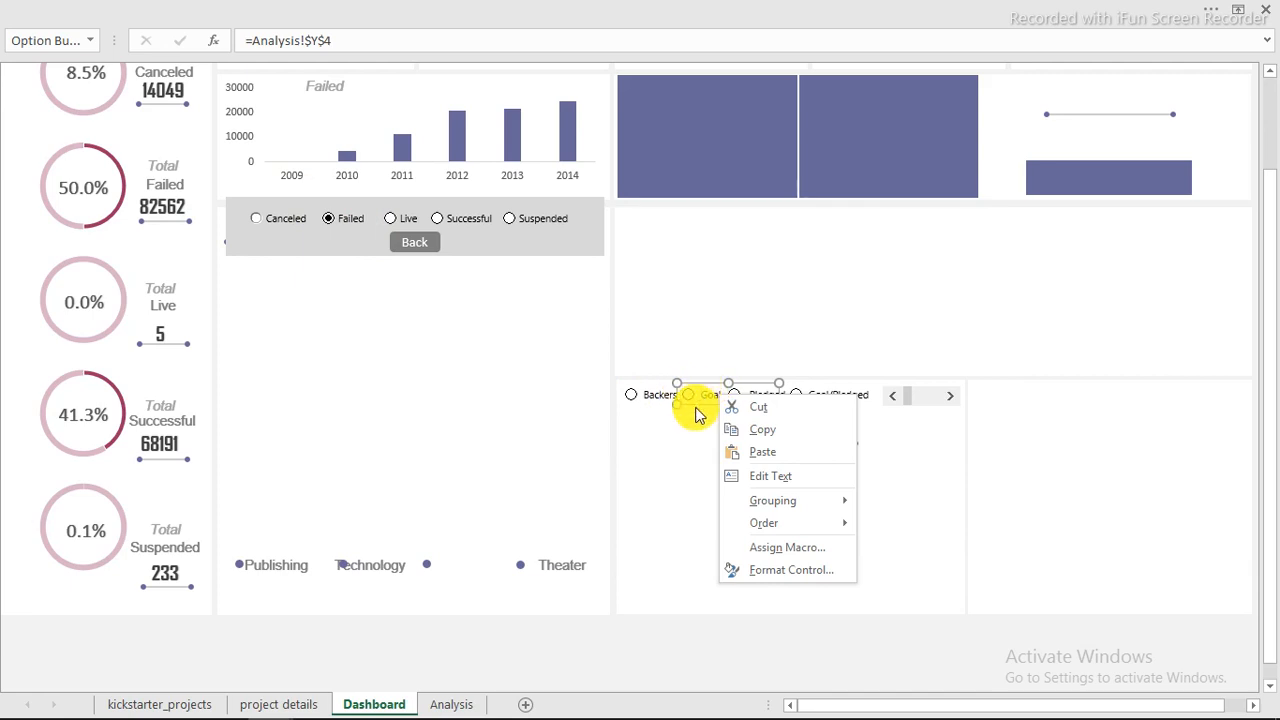
{"action": "left_click", "coordinate": [628, 20]}
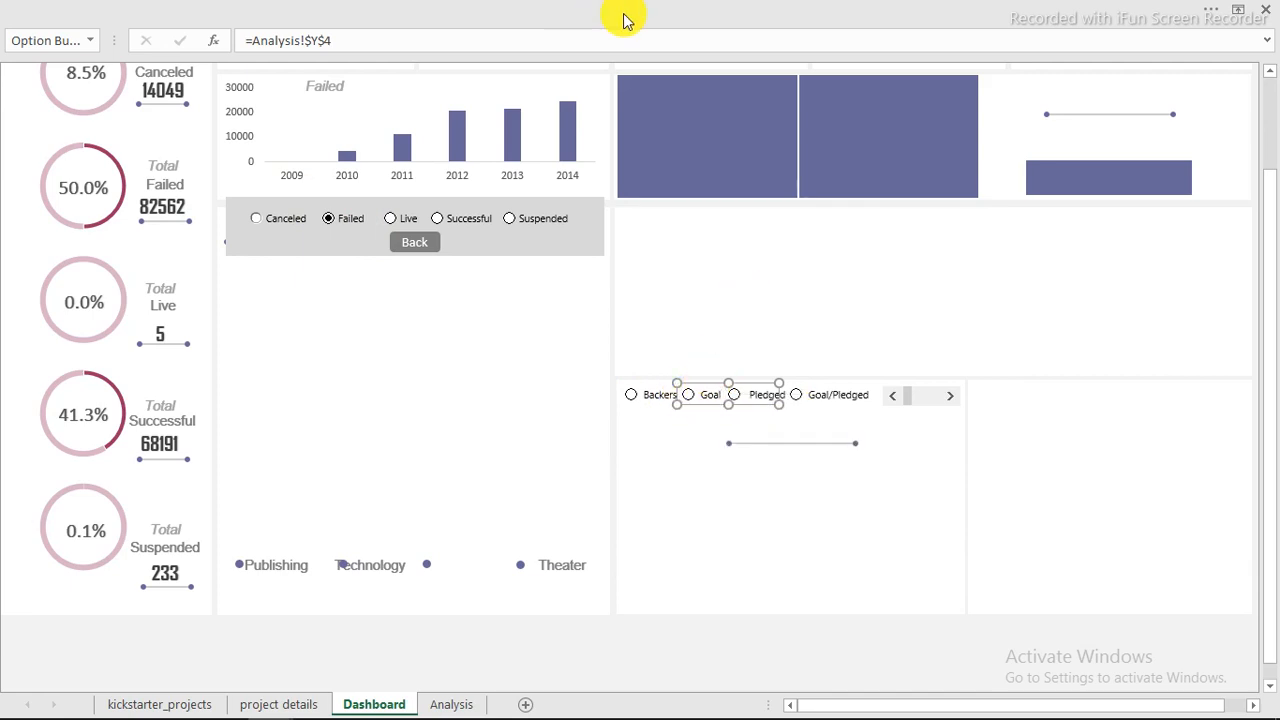
{"action": "left_click", "coordinate": [646, 44]}
{"action": "left_click", "coordinate": [628, 43]}
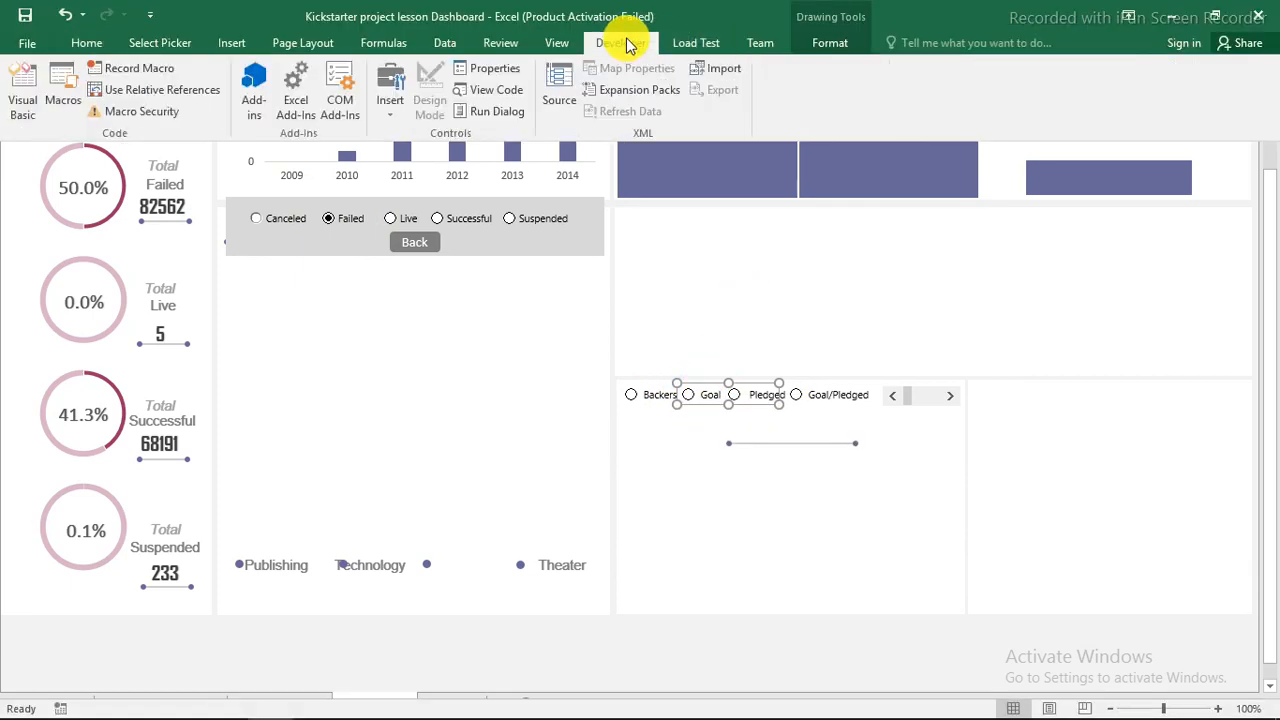
{"action": "left_click", "coordinate": [390, 108]}
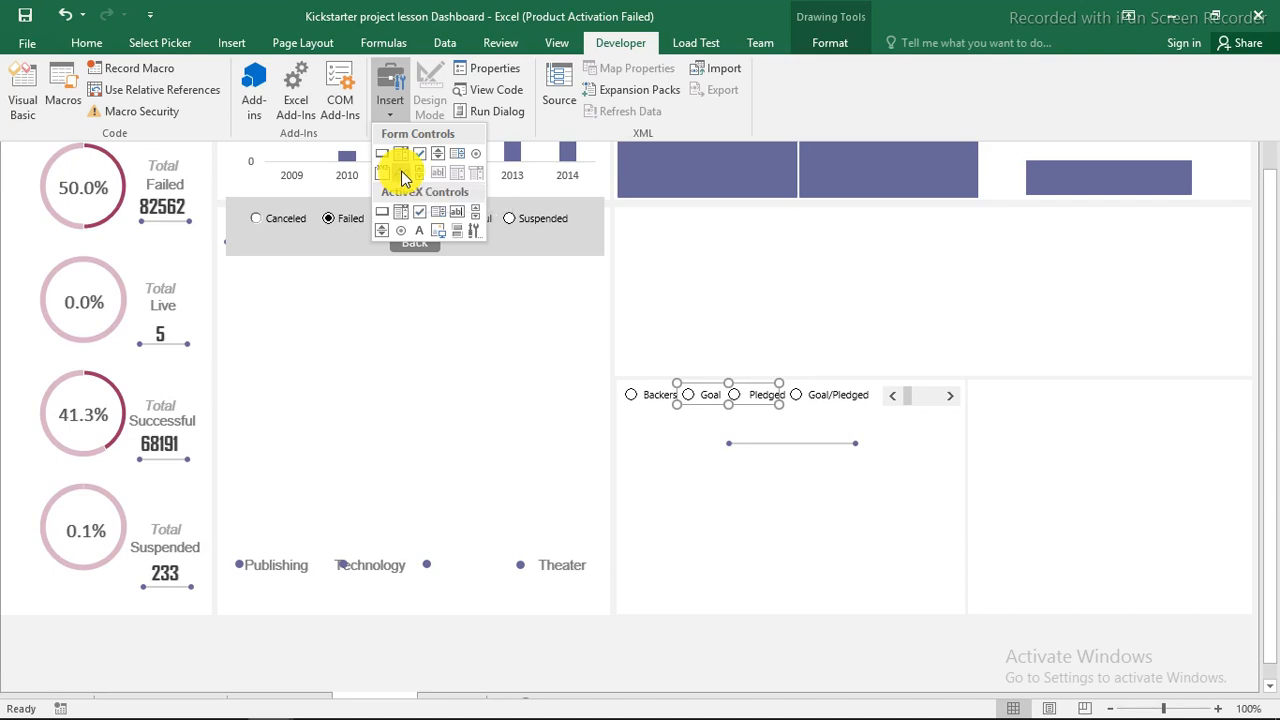
{"action": "left_click", "coordinate": [402, 178]}
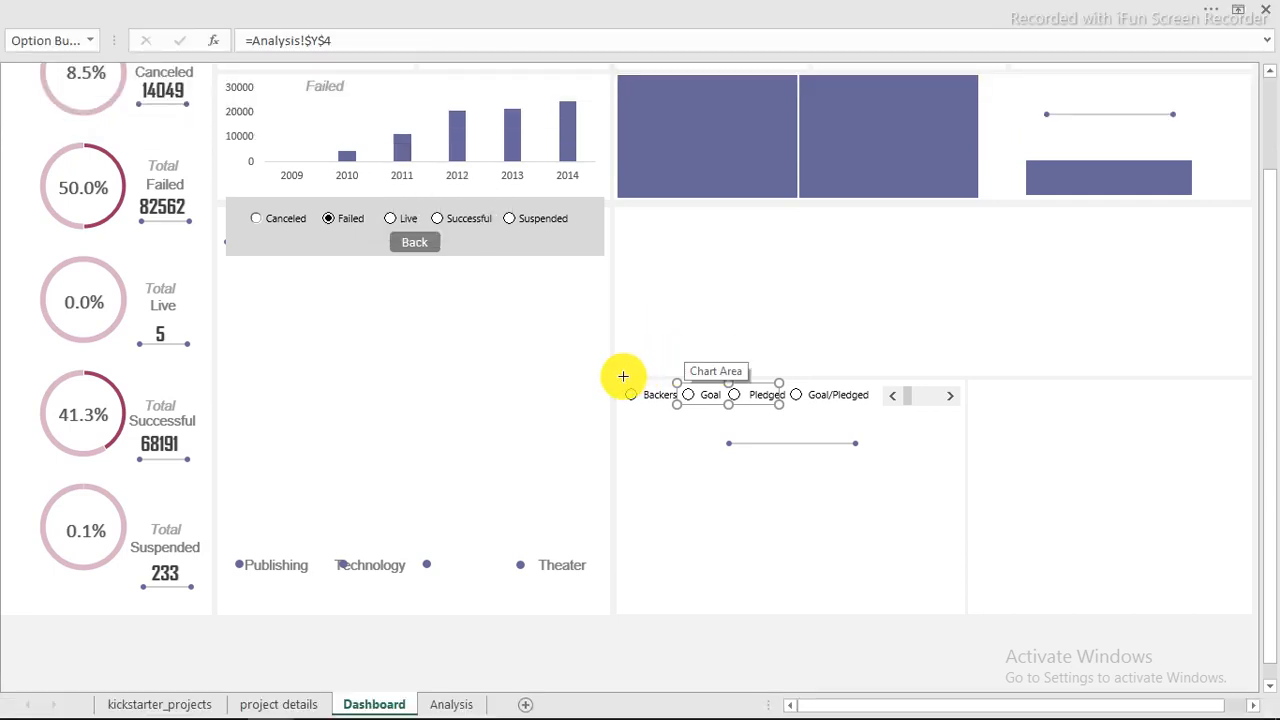
{"action": "mouse_move", "coordinate": [623, 376]}
{"action": "left_mouse_down"}
{"action": "mouse_move", "coordinate": [729, 412]}
{"action": "mouse_move", "coordinate": [855, 402]}
{"action": "mouse_move", "coordinate": [846, 411]}
{"action": "mouse_move", "coordinate": [895, 413]}
{"action": "mouse_move", "coordinate": [832, 416]}
{"action": "left_mouse_up"}
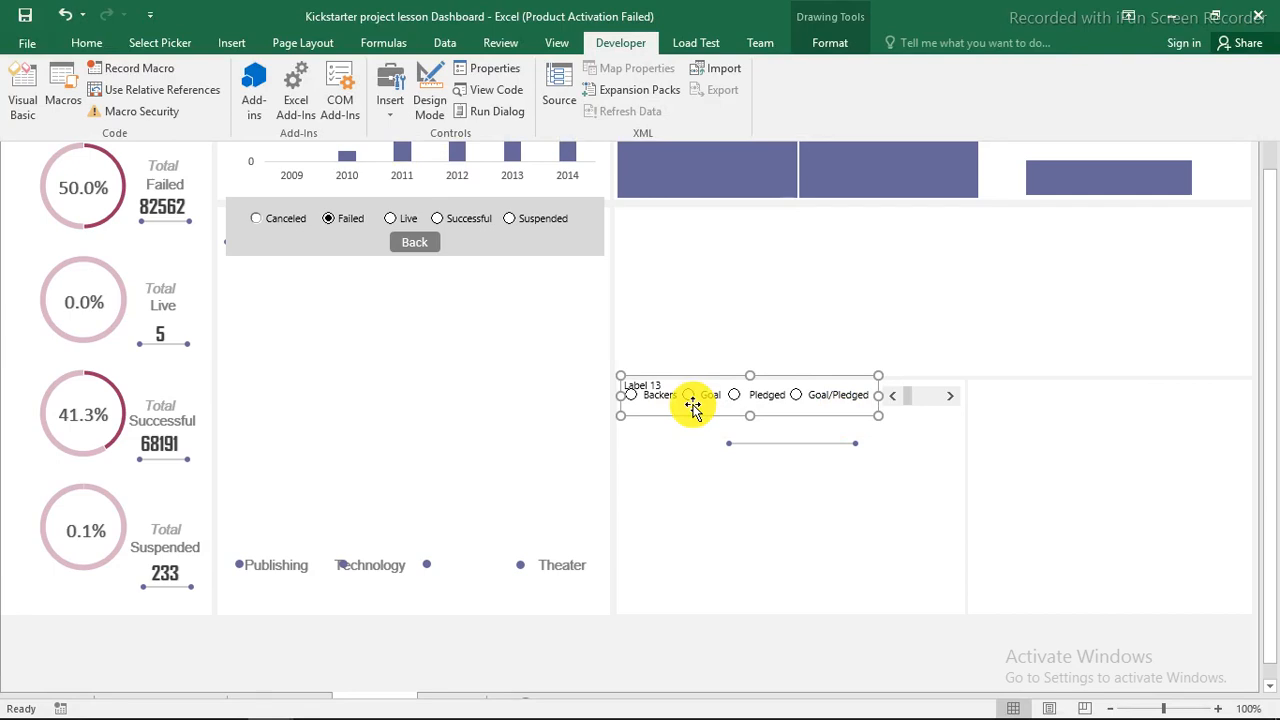
{"action": "key", "text": "Escape"}
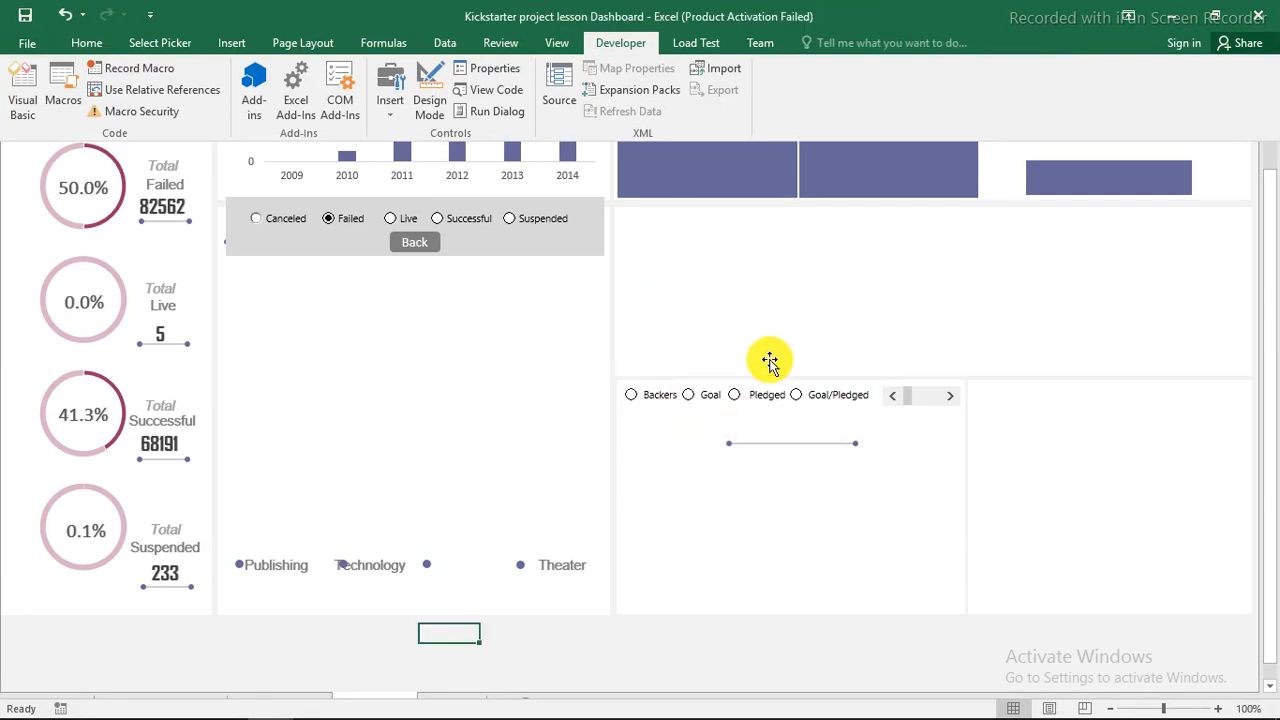
Draw a group box form control around the Backers, Goal, Pledged and Goal/Pledged options on the dashboard
{"action": "left_click", "coordinate": [390, 100]}
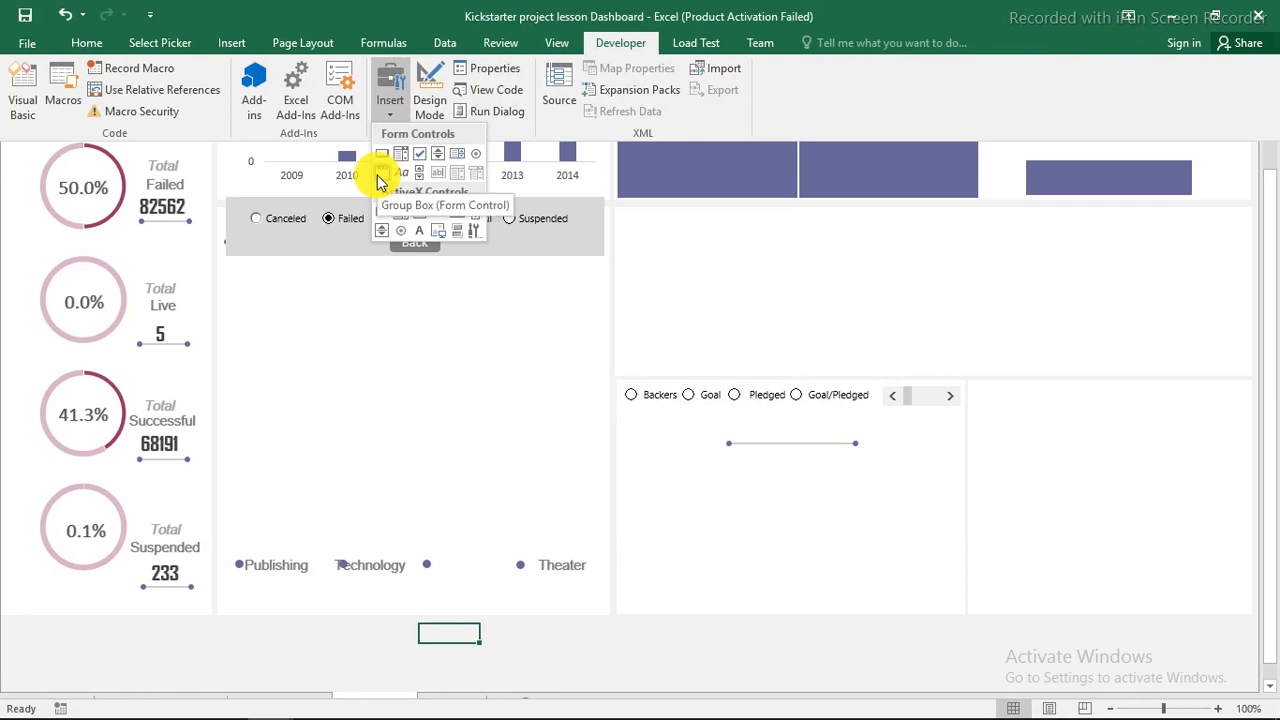
{"action": "left_click", "coordinate": [381, 172]}
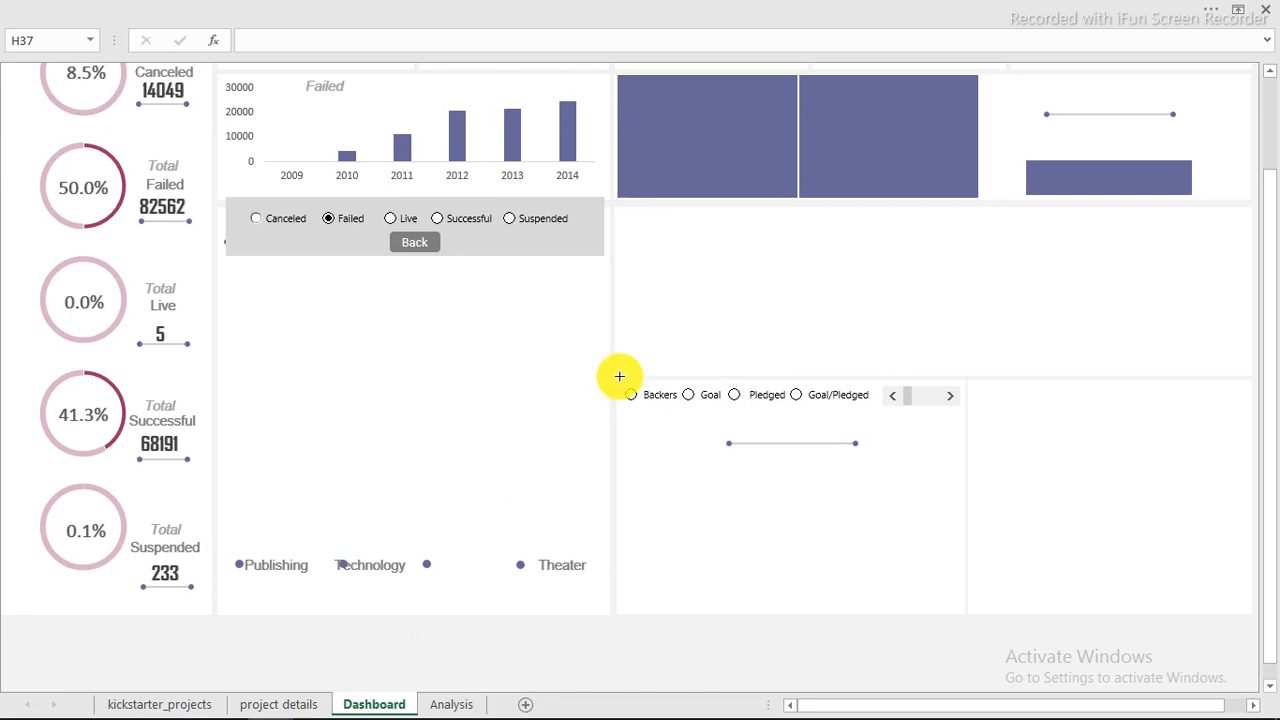
{"action": "left_click_drag", "start_coordinate": [620, 376], "coordinate": [894, 422]}
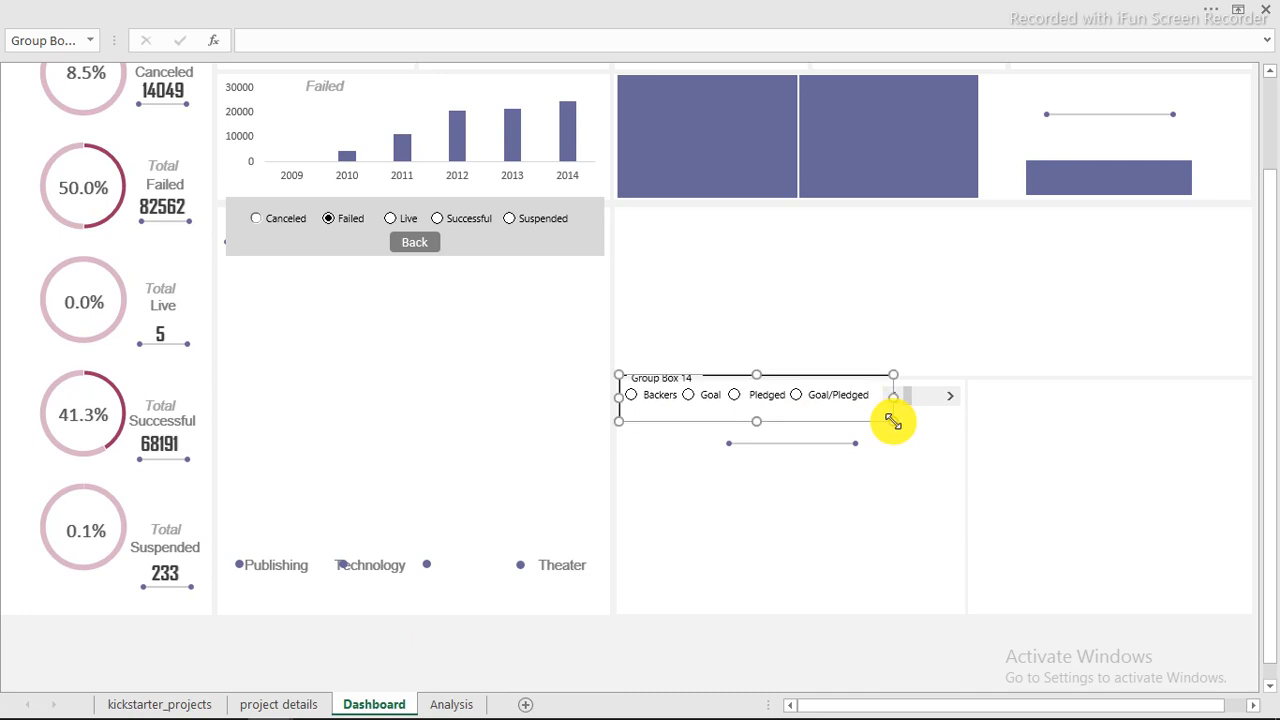
{"action": "left_click", "coordinate": [474, 648]}
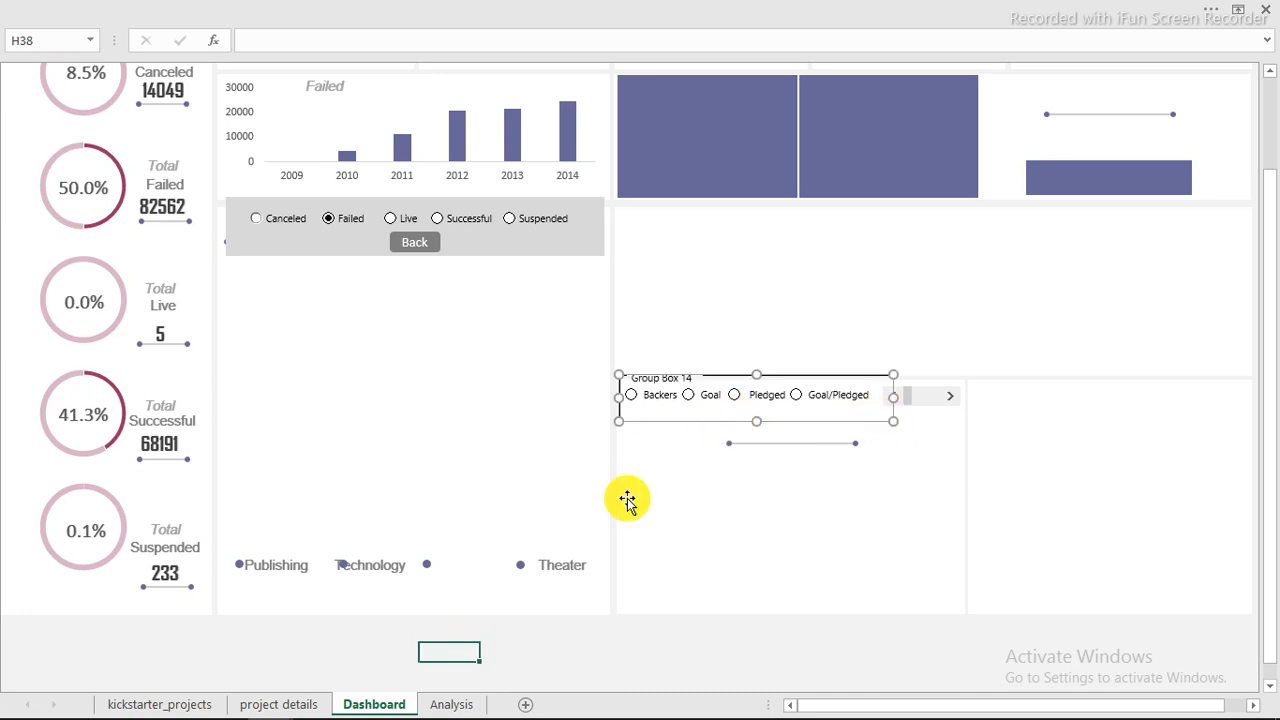
Test the measure options and the status options Canceled, Live and Successful to check that the two groups work independently
{"action": "left_click", "coordinate": [631, 396]}
{"action": "left_click", "coordinate": [693, 396]}
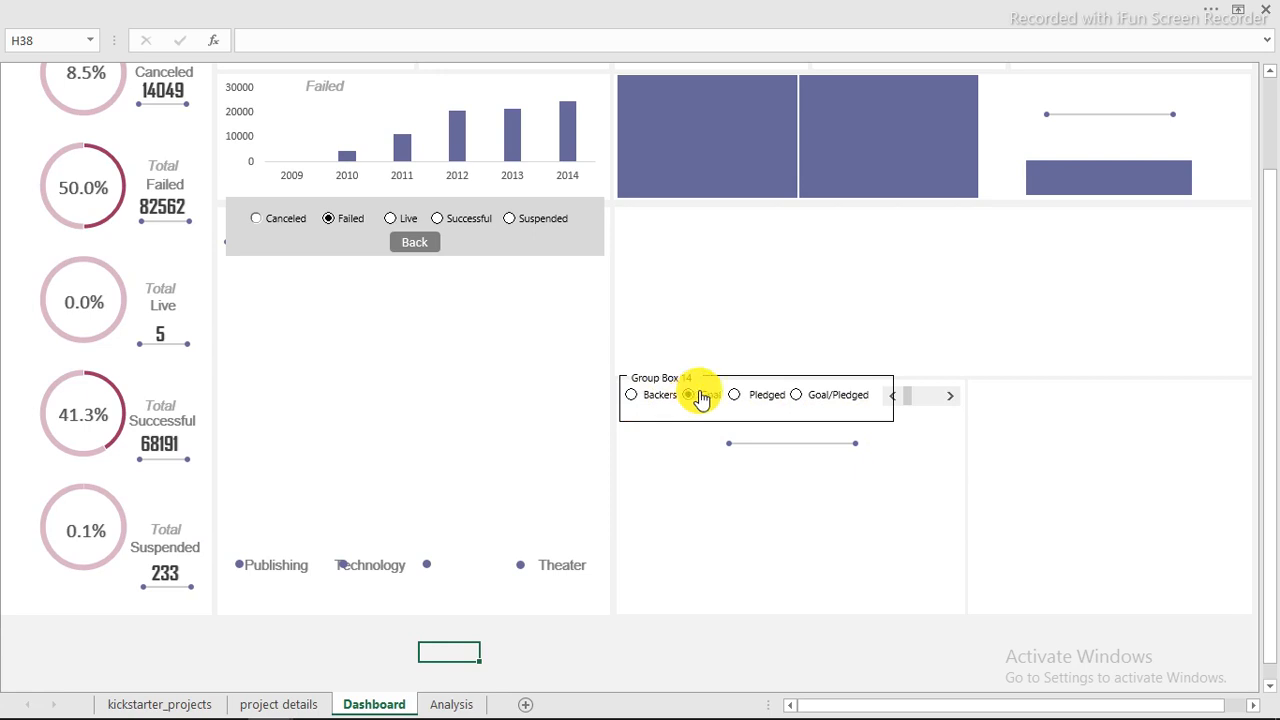
{"action": "left_click", "coordinate": [737, 397]}
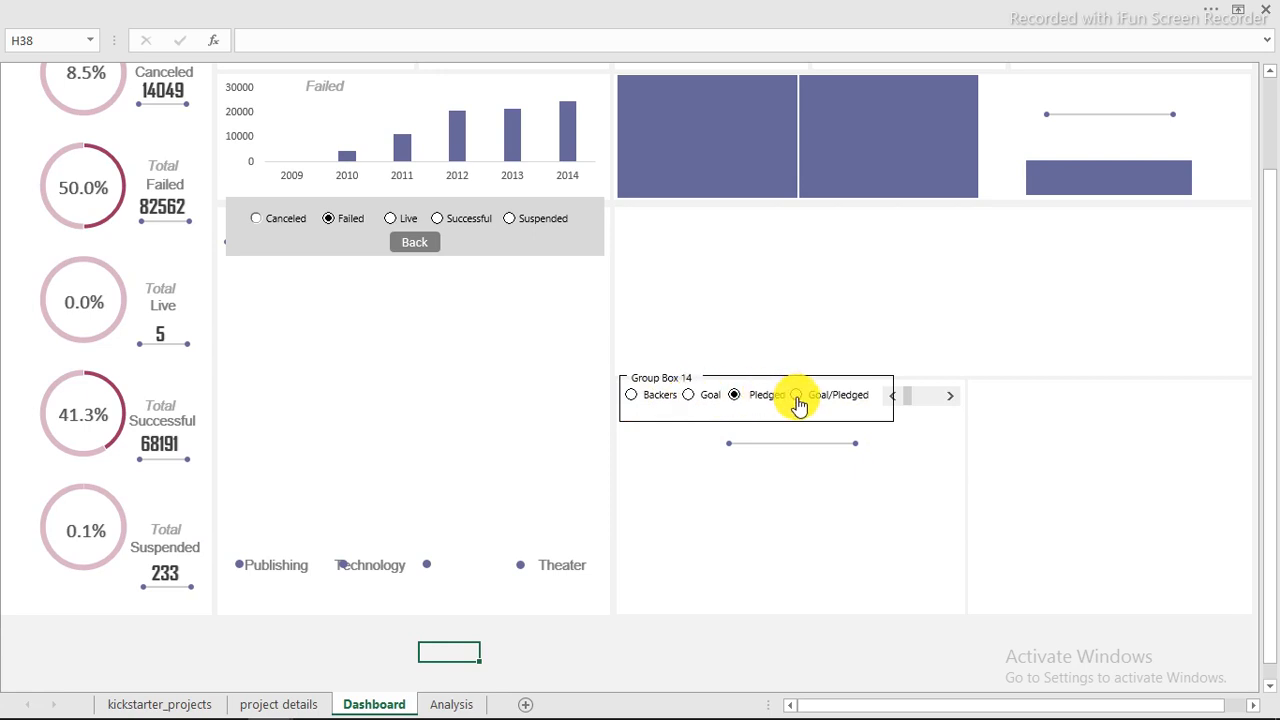
{"action": "left_click", "coordinate": [796, 396]}
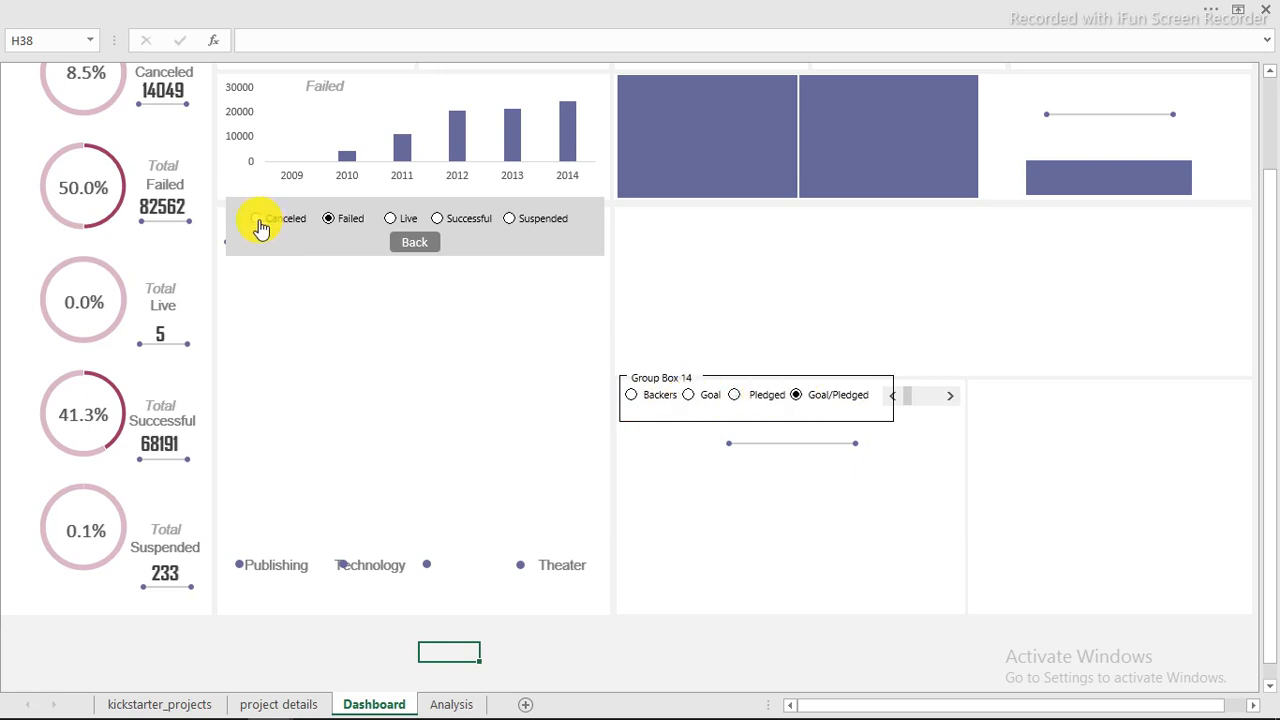
{"action": "left_click", "coordinate": [257, 222]}
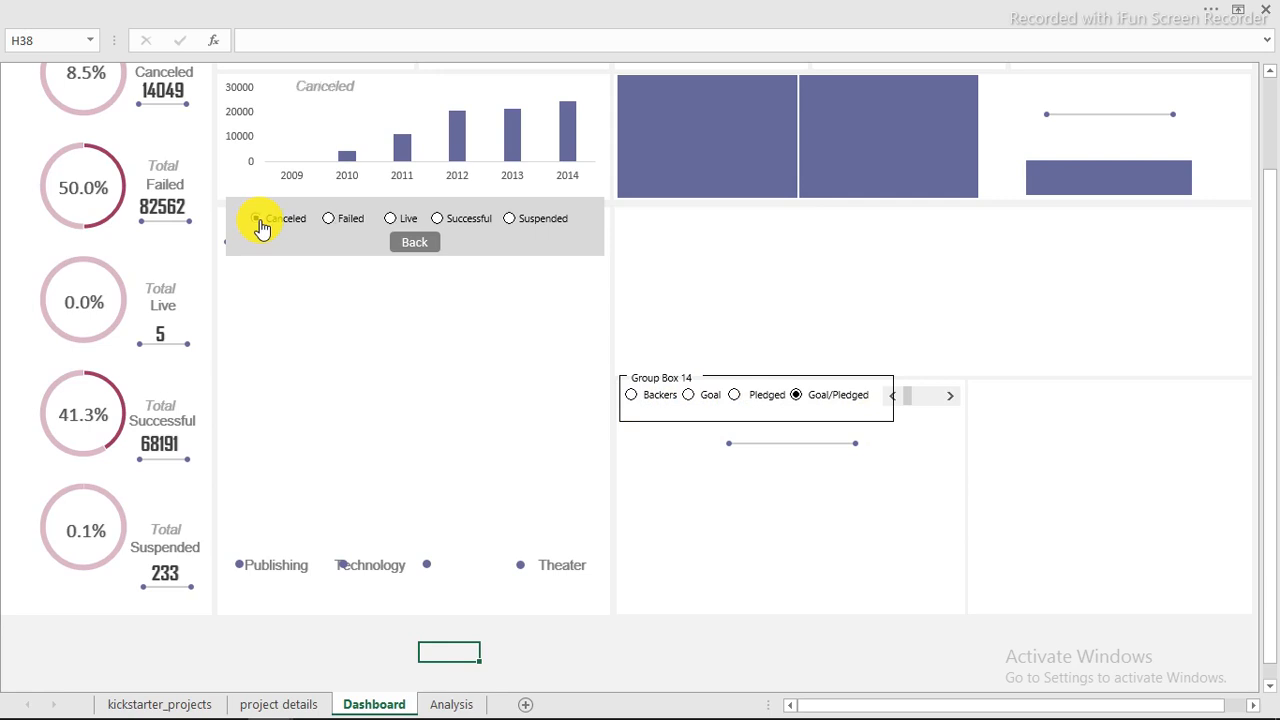
{"action": "left_click", "coordinate": [393, 221]}
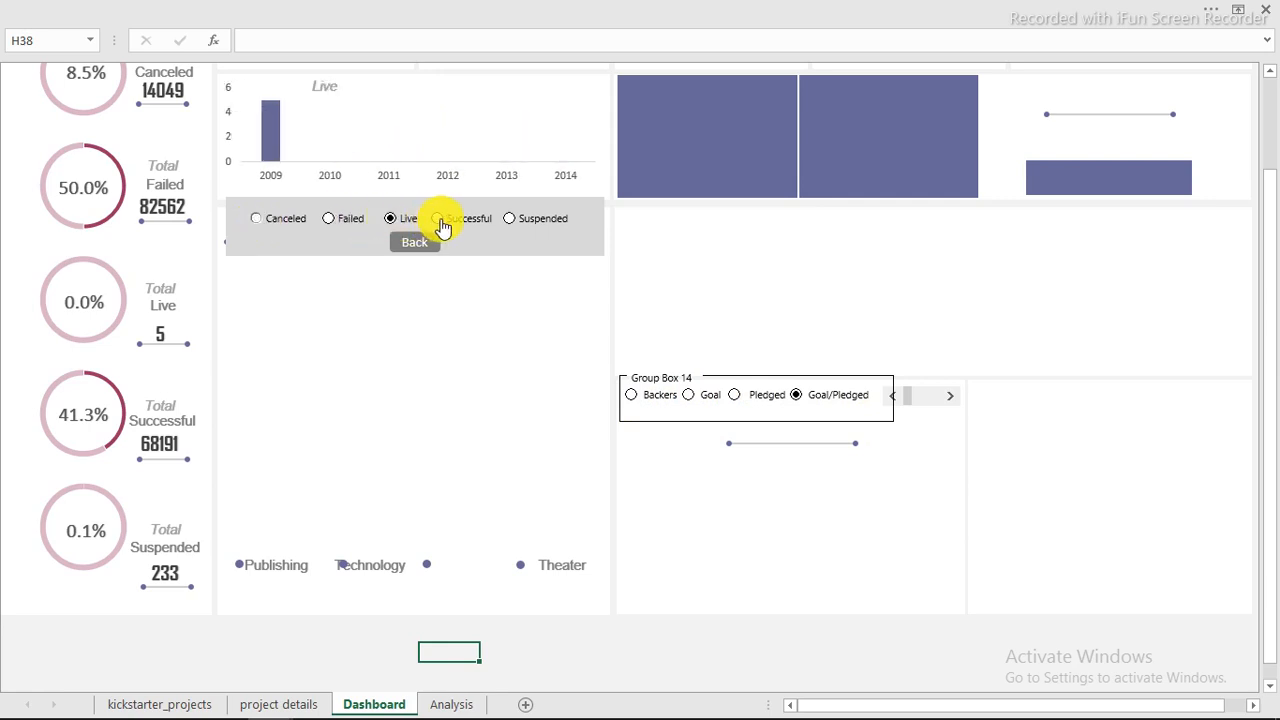
{"action": "left_click", "coordinate": [442, 222]}
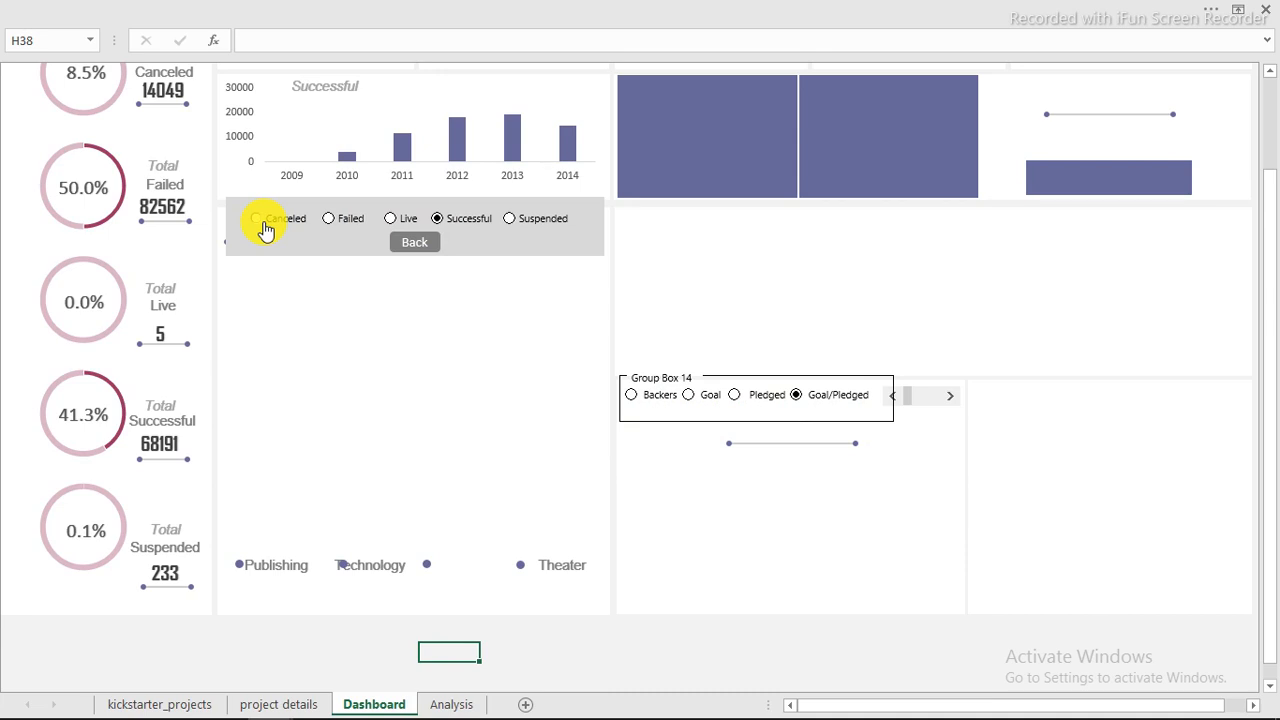
{"action": "left_click", "coordinate": [735, 396]}
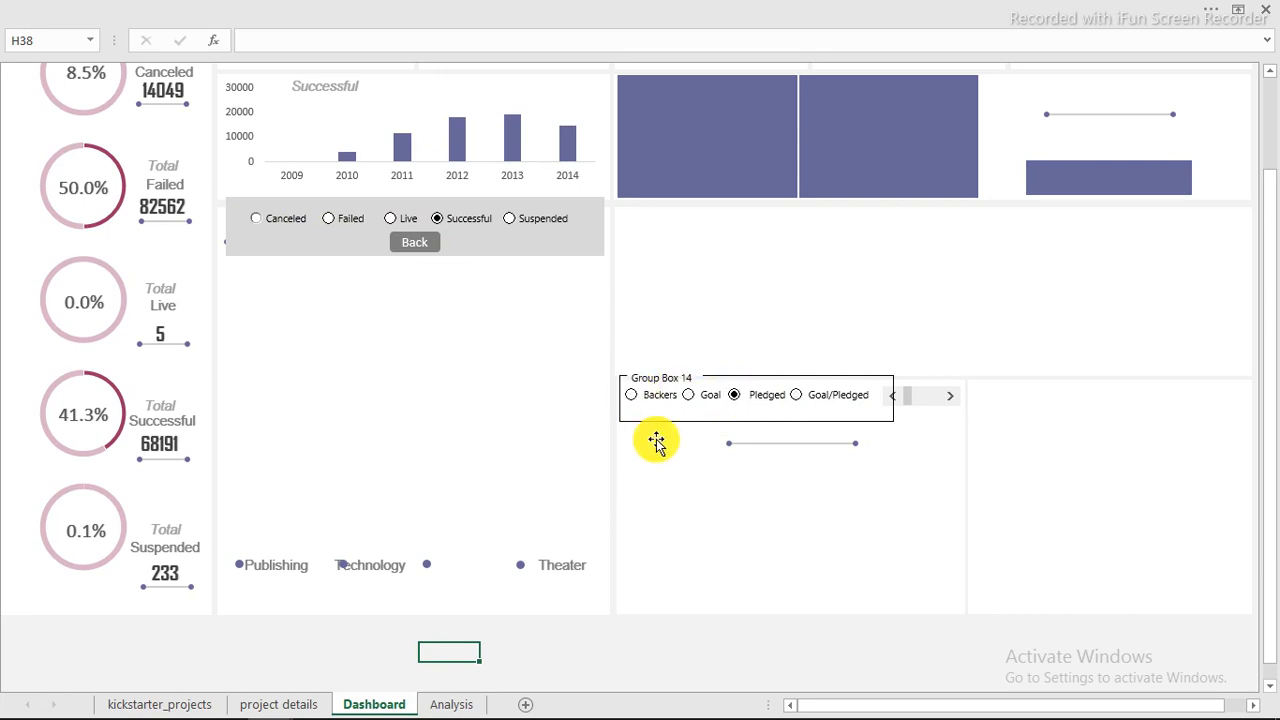
Select the Backers option and link its option button to cell AH5 on the Analysis sheet
{"action": "left_click", "coordinate": [631, 396]}
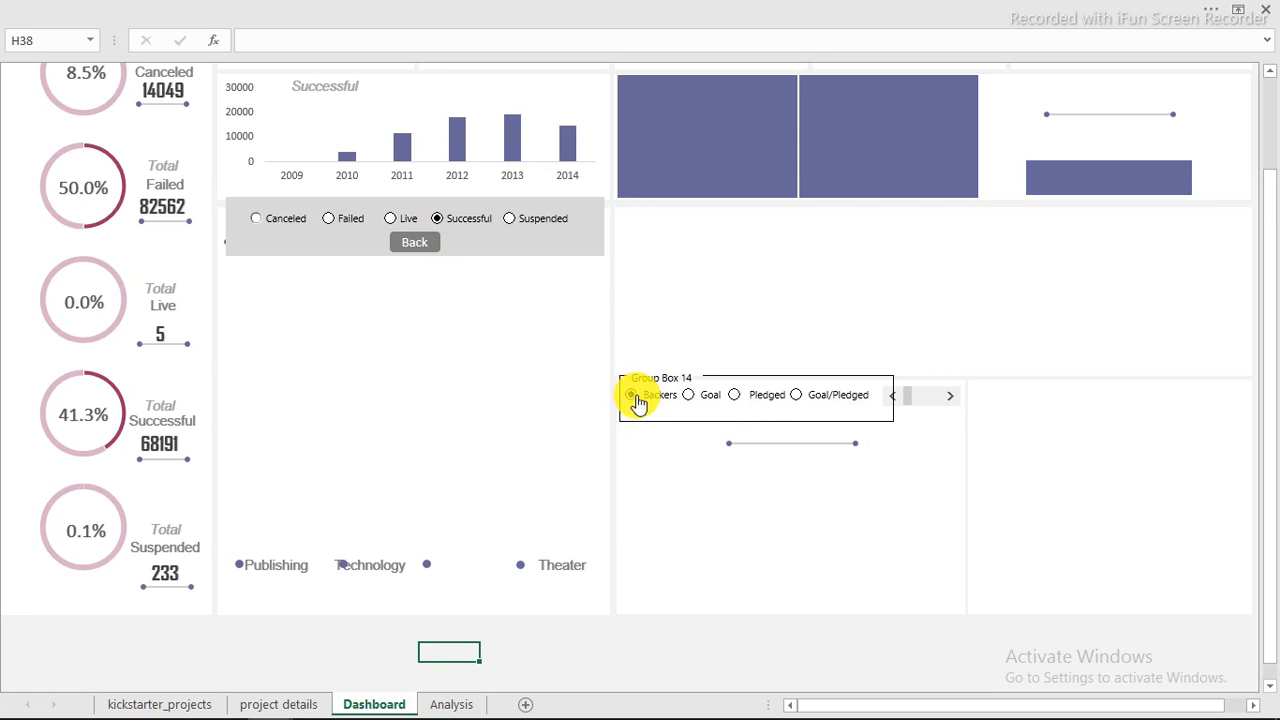
{"action": "right_click", "coordinate": [636, 397]}
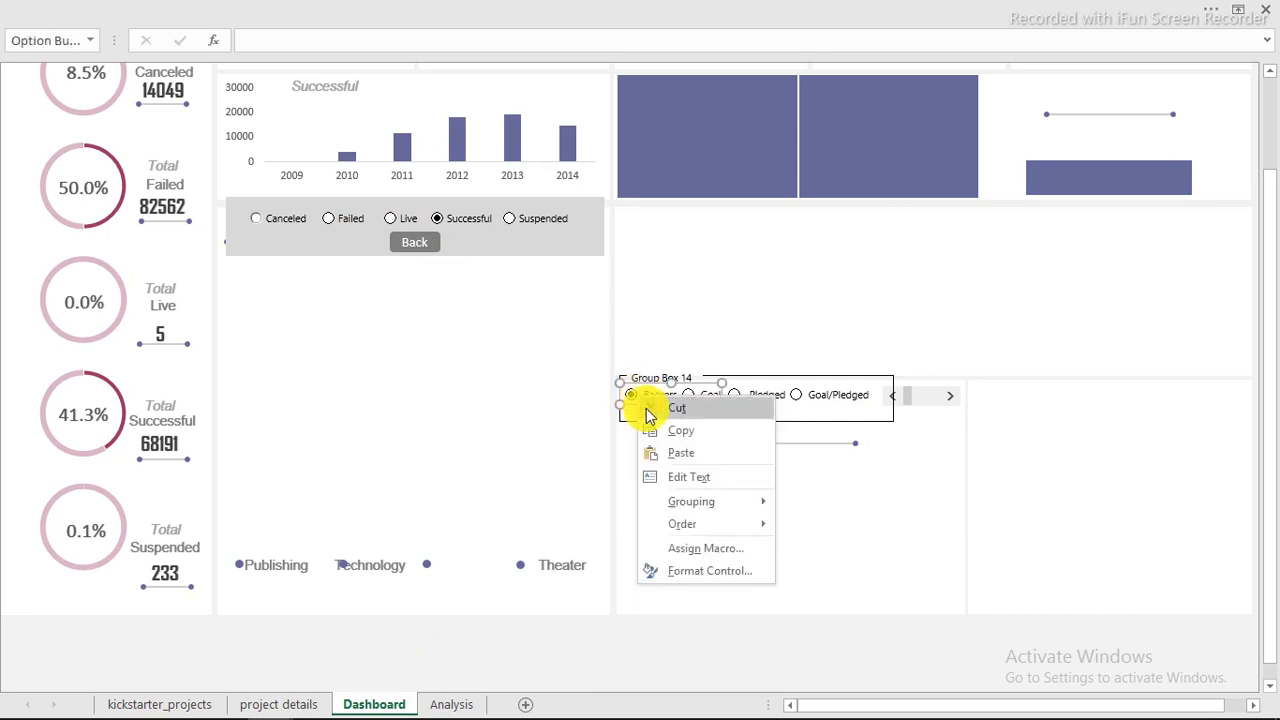
{"action": "left_click", "coordinate": [701, 570]}
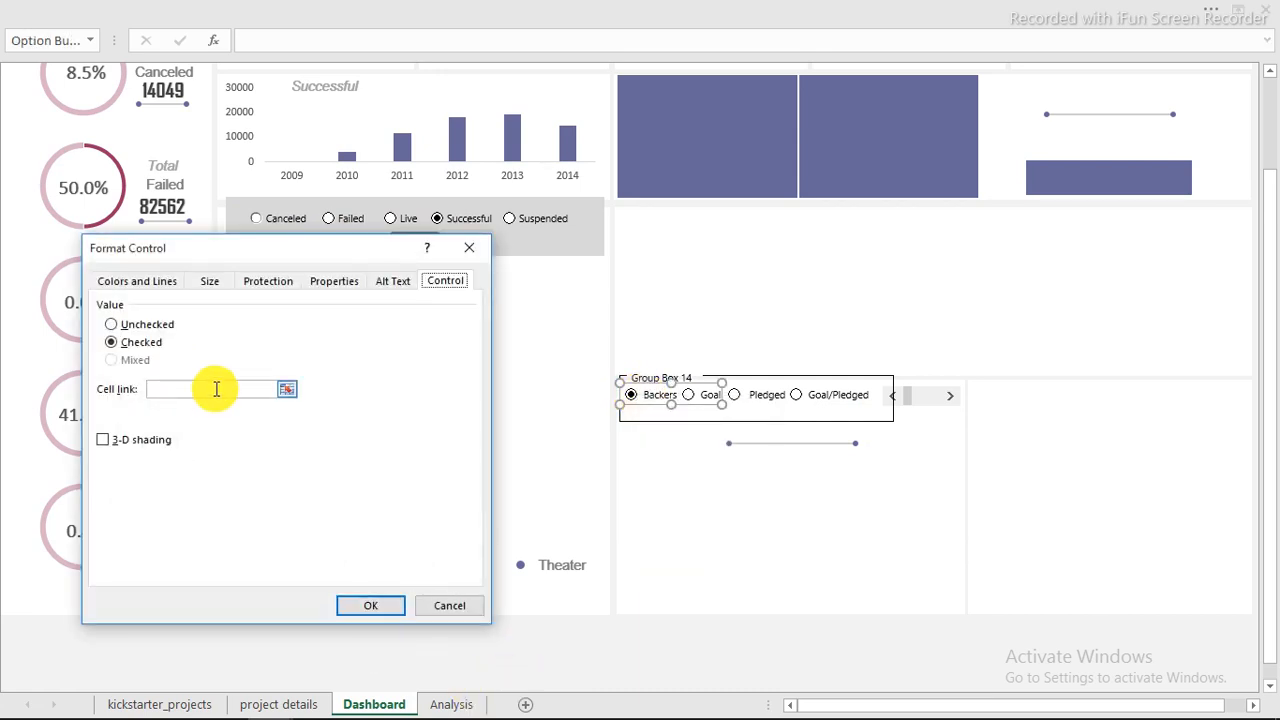
{"action": "left_click", "coordinate": [213, 389]}
{"action": "left_click", "coordinate": [455, 705]}
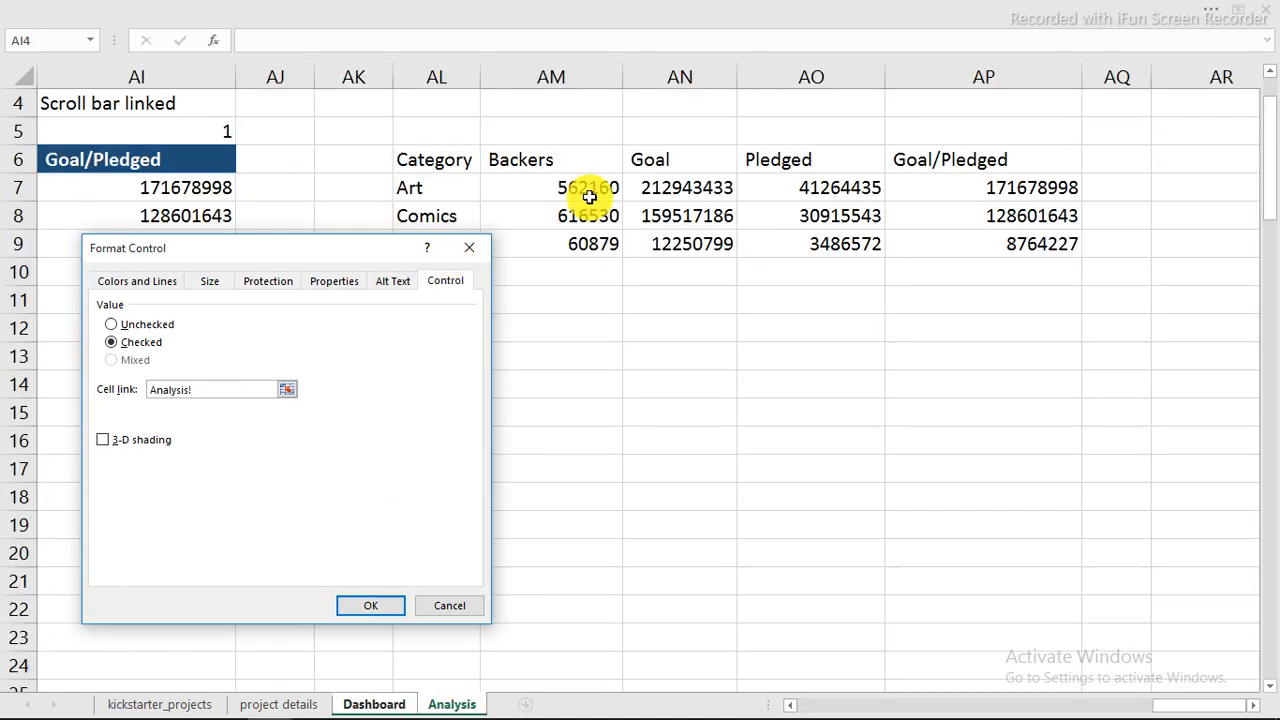
{"action": "left_click", "coordinate": [791, 704]}
{"action": "left_click", "coordinate": [100, 128]}
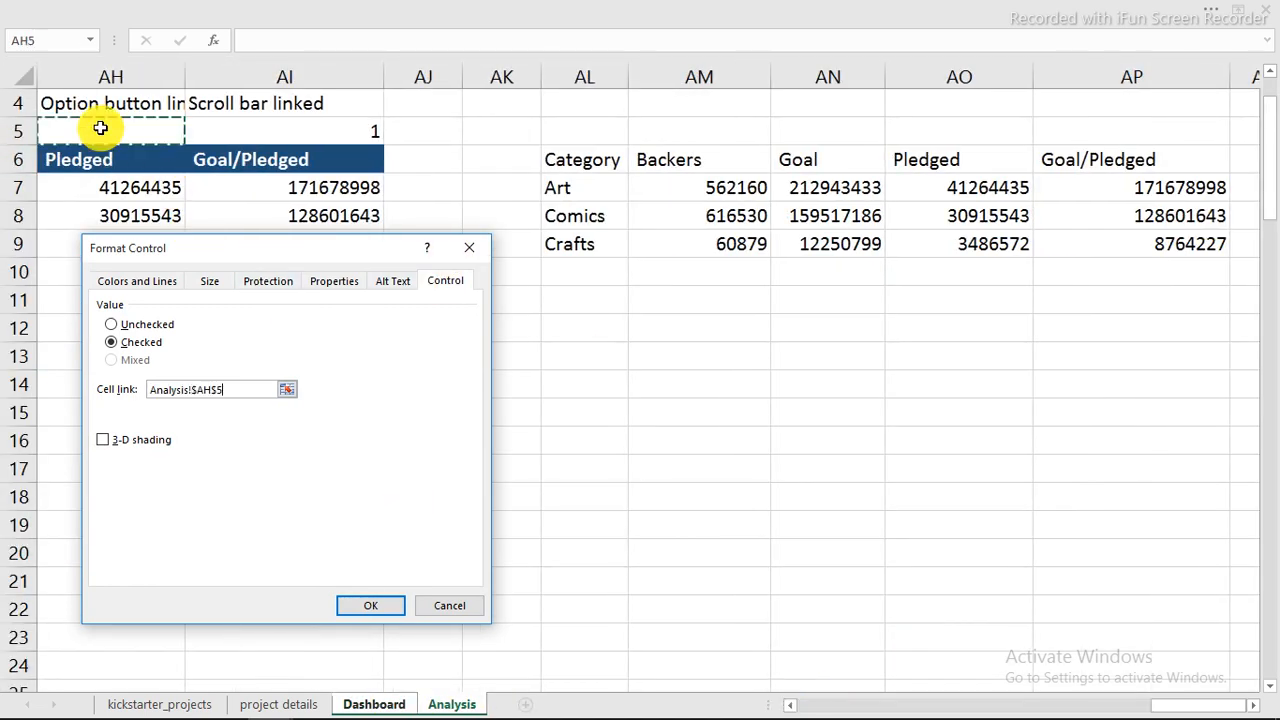
{"action": "left_click", "coordinate": [378, 607]}
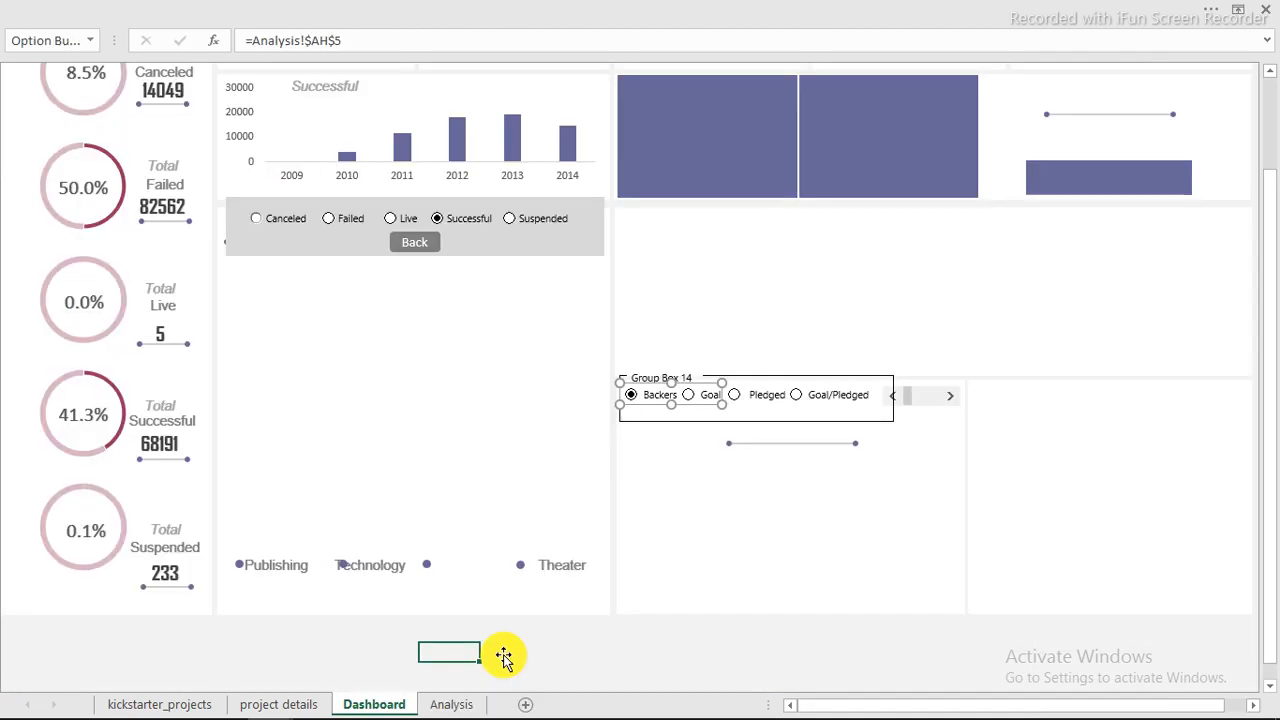
Set the scroll bar's linked cell AI5 on the Analysis sheet to 3
{"action": "left_click", "coordinate": [452, 704]}
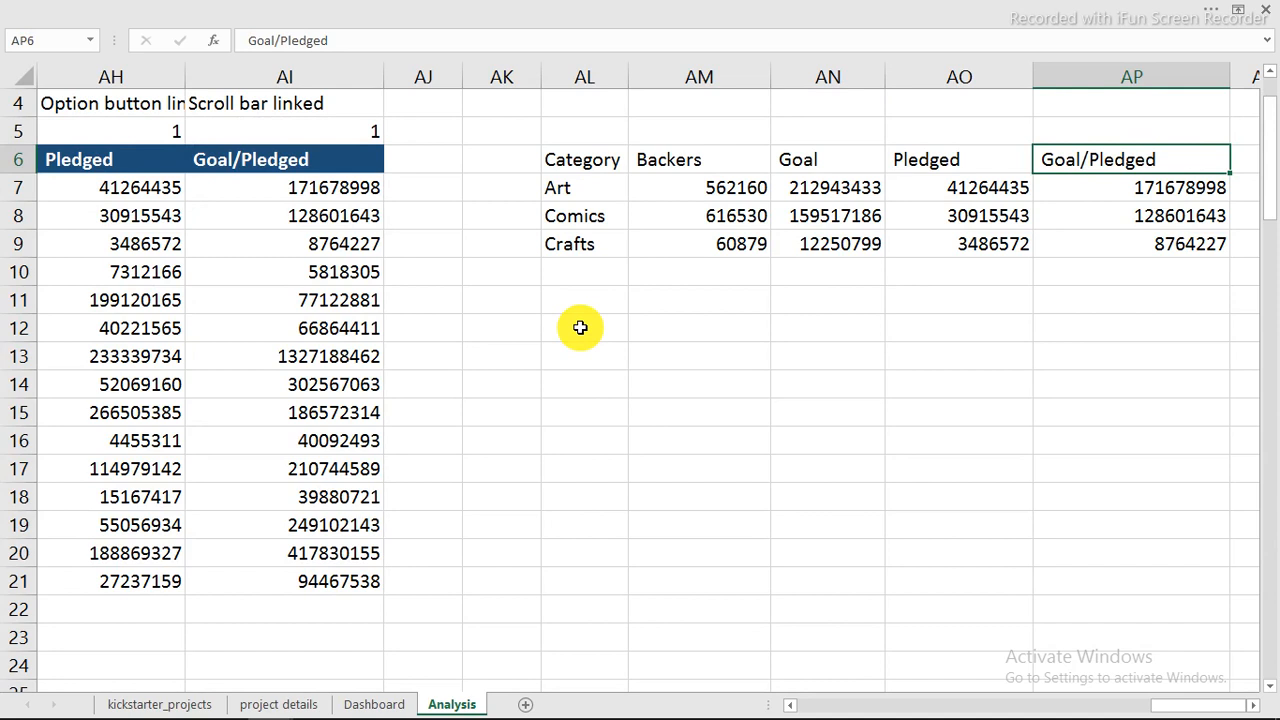
{"action": "left_click", "coordinate": [600, 327]}
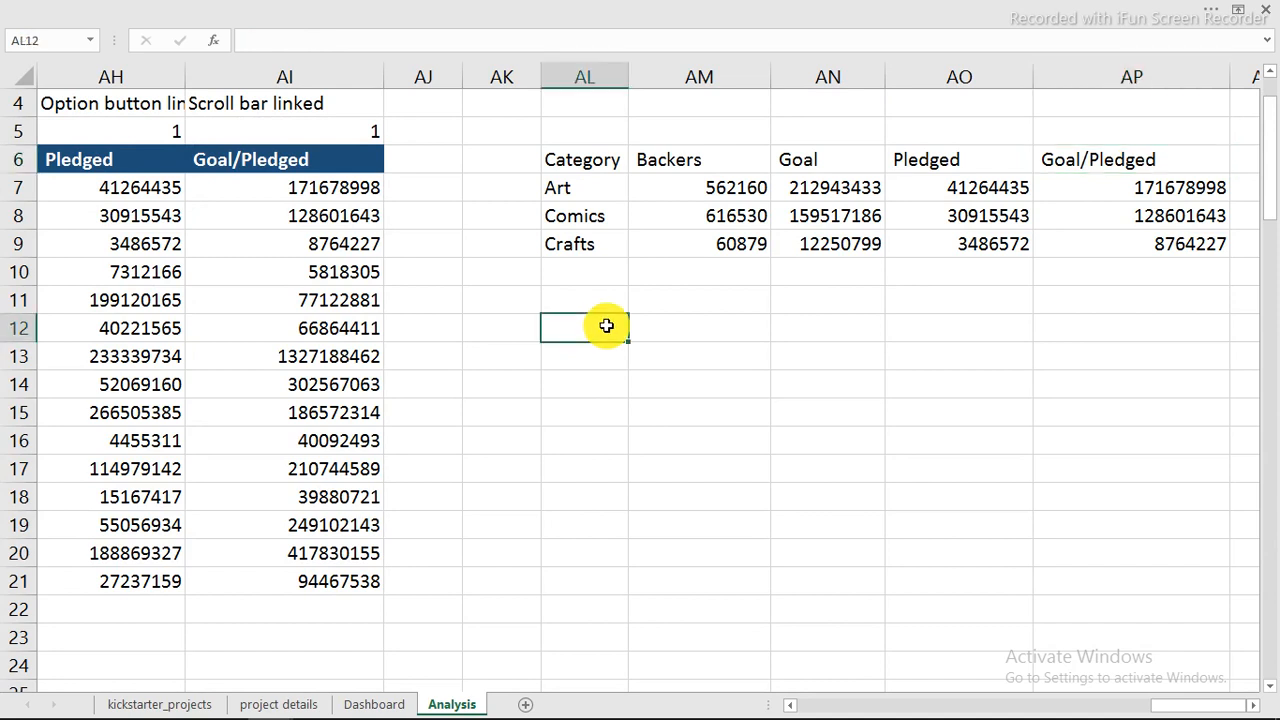
{"action": "left_click", "coordinate": [238, 246]}
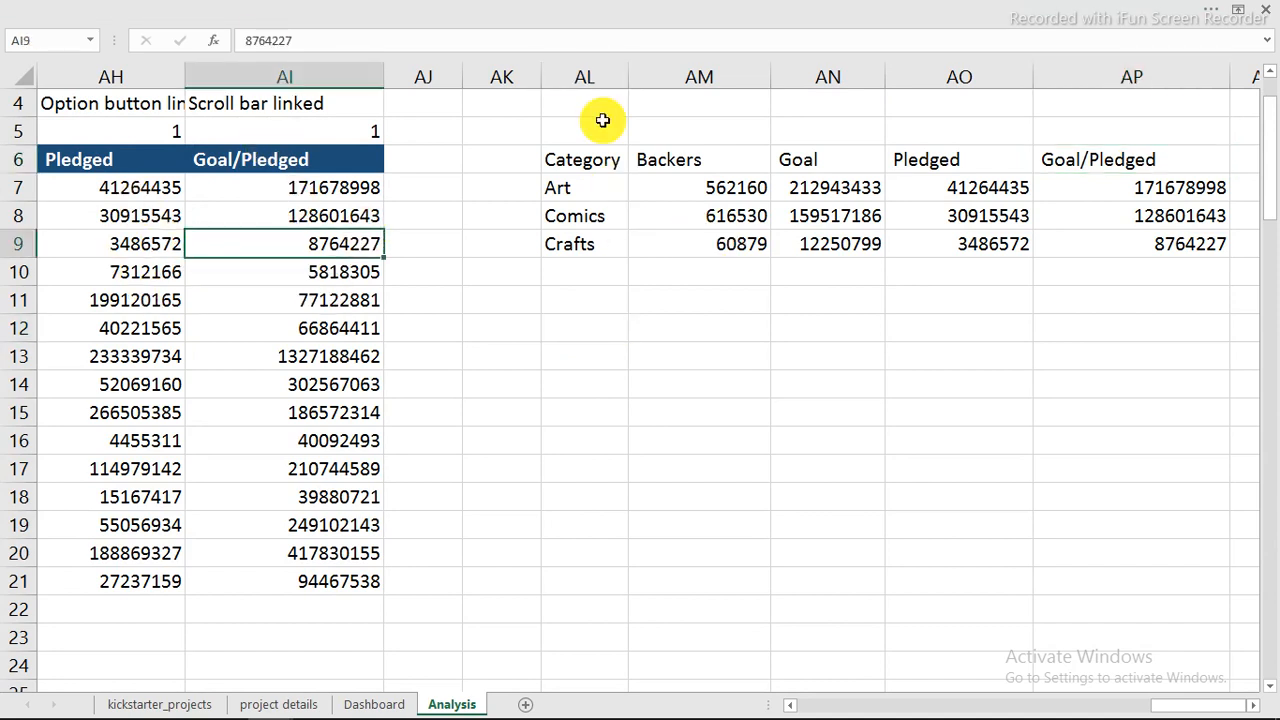
{"action": "left_click", "coordinate": [591, 330]}
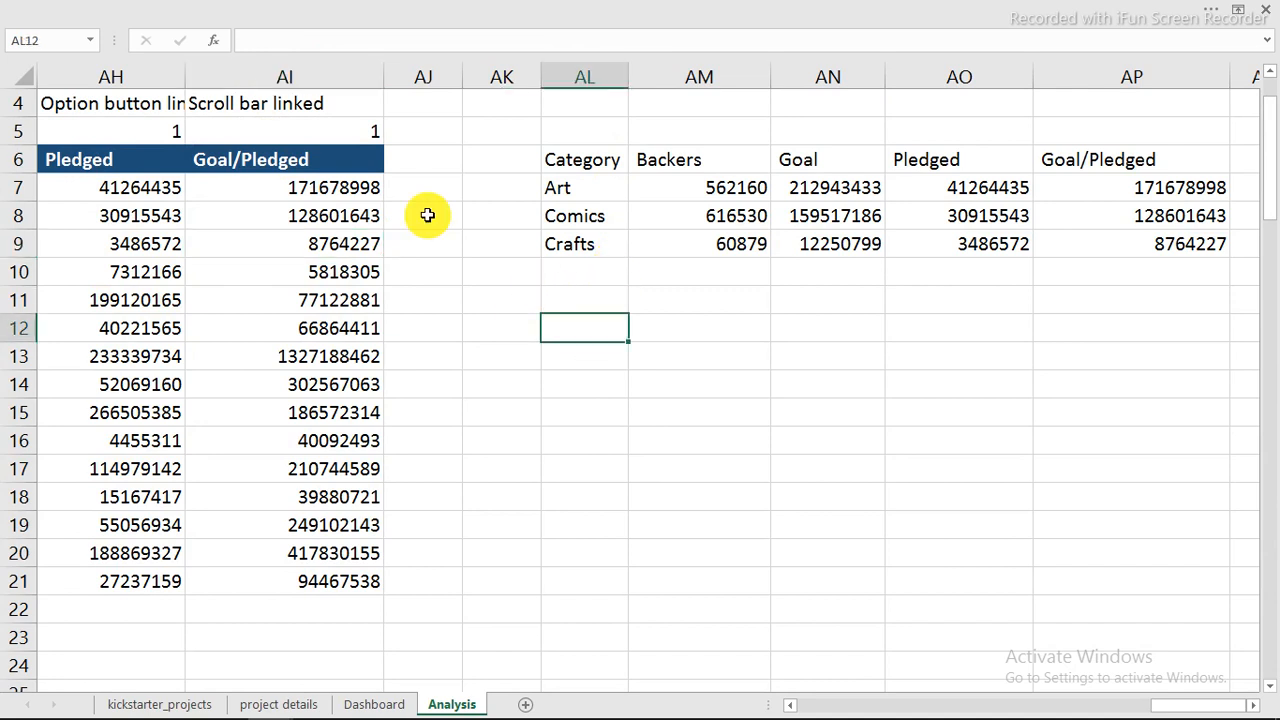
{"action": "left_click", "coordinate": [360, 132]}
{"action": "type", "text": "3"}
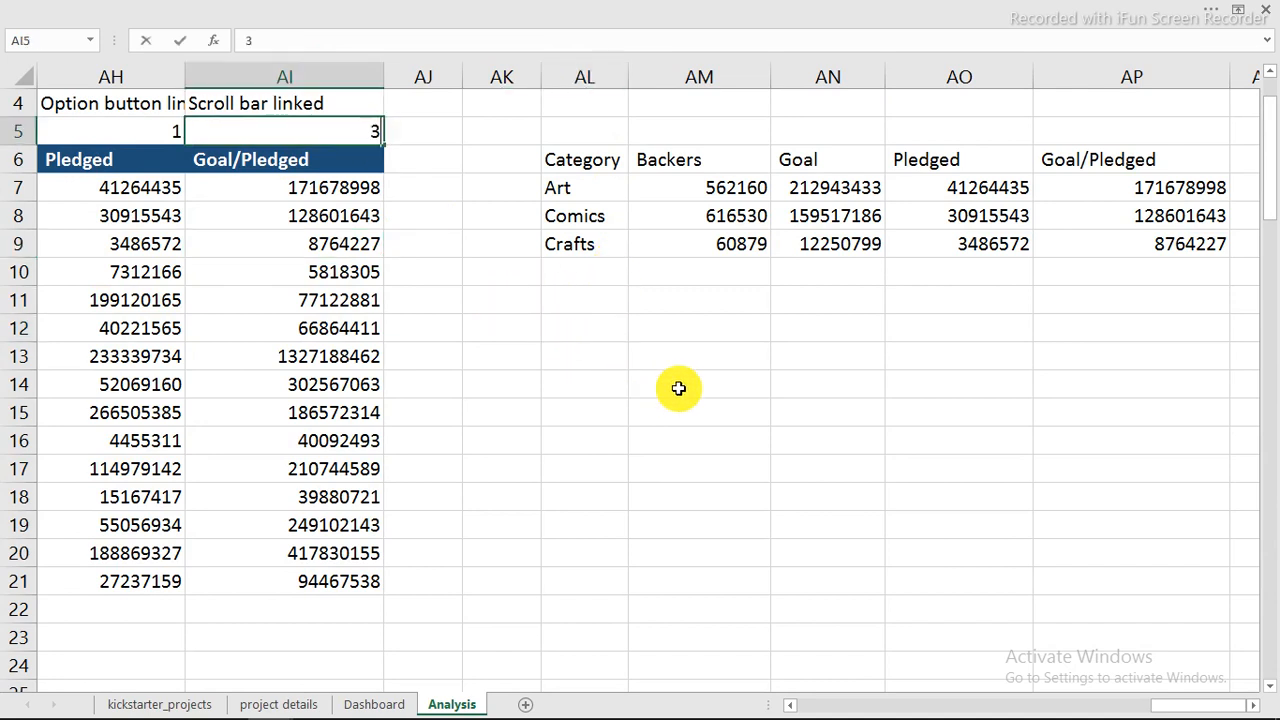
{"action": "left_click", "coordinate": [674, 386]}
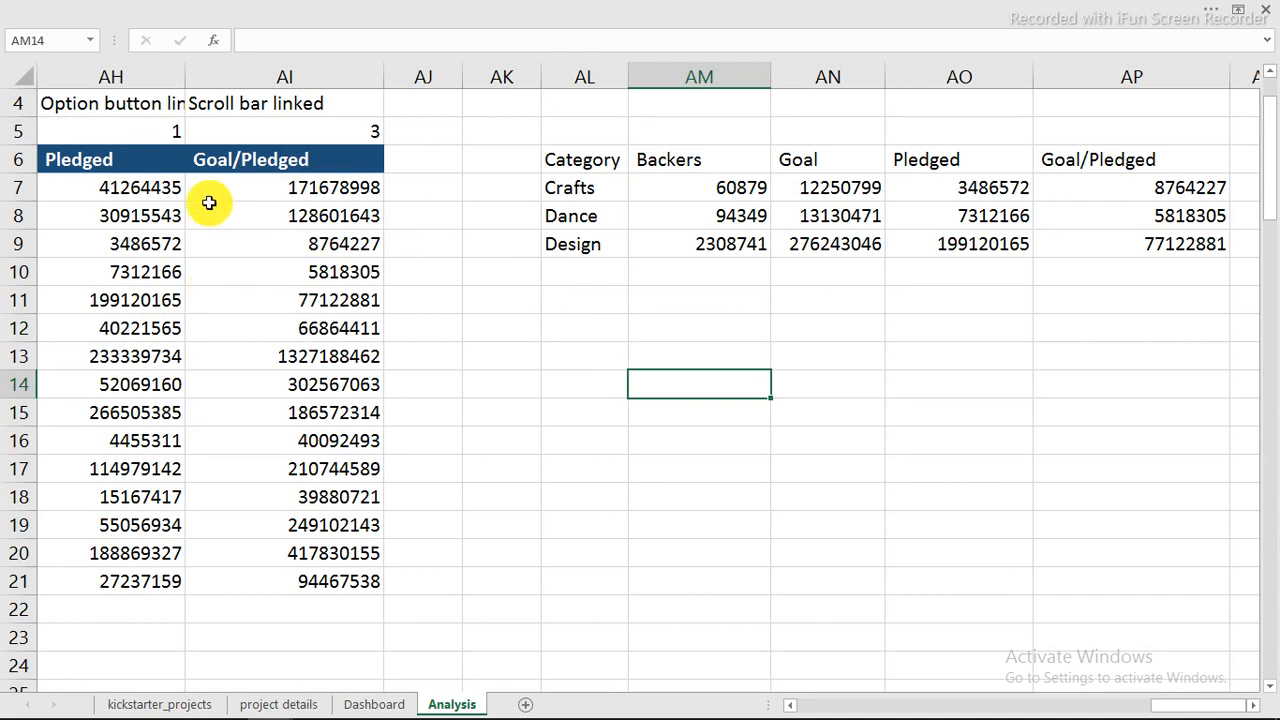
Enter =AL6 in AL12, fill it down to repeat the category column through AL15, and clear the surplus cell AL16
{"action": "left_click", "coordinate": [588, 332]}
{"action": "type", "text": "="}
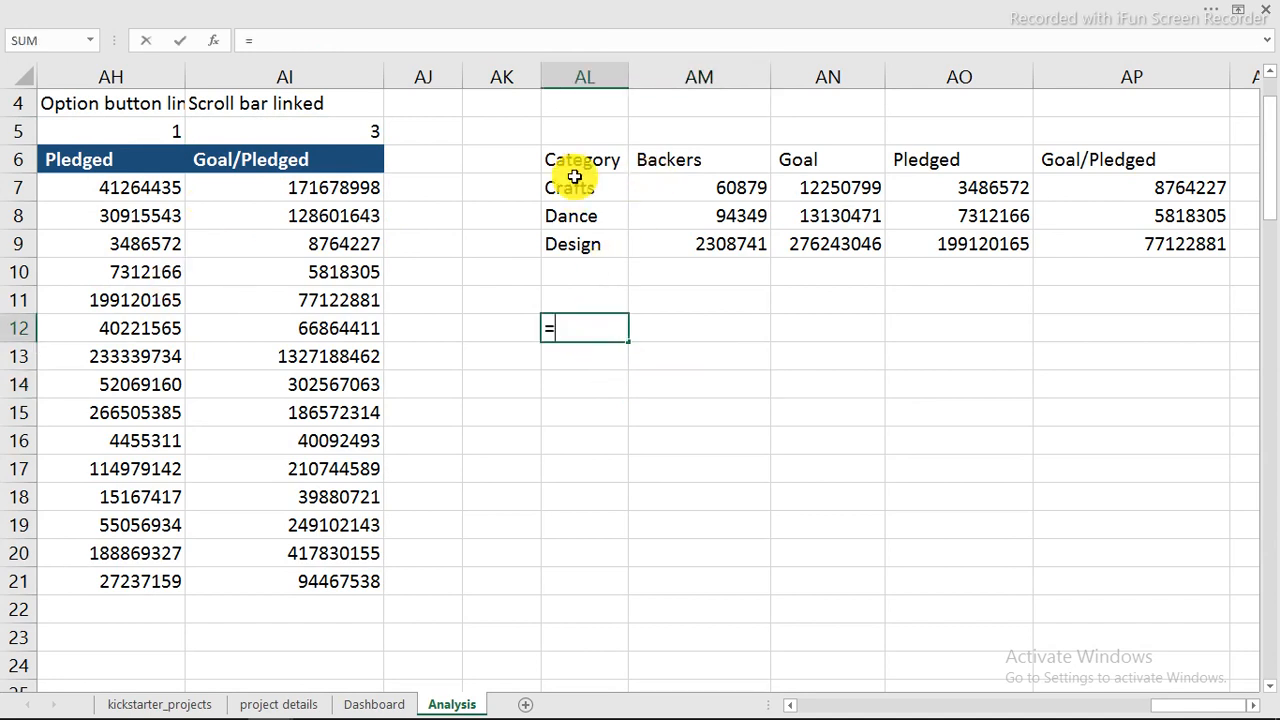
{"action": "left_click", "coordinate": [580, 162]}
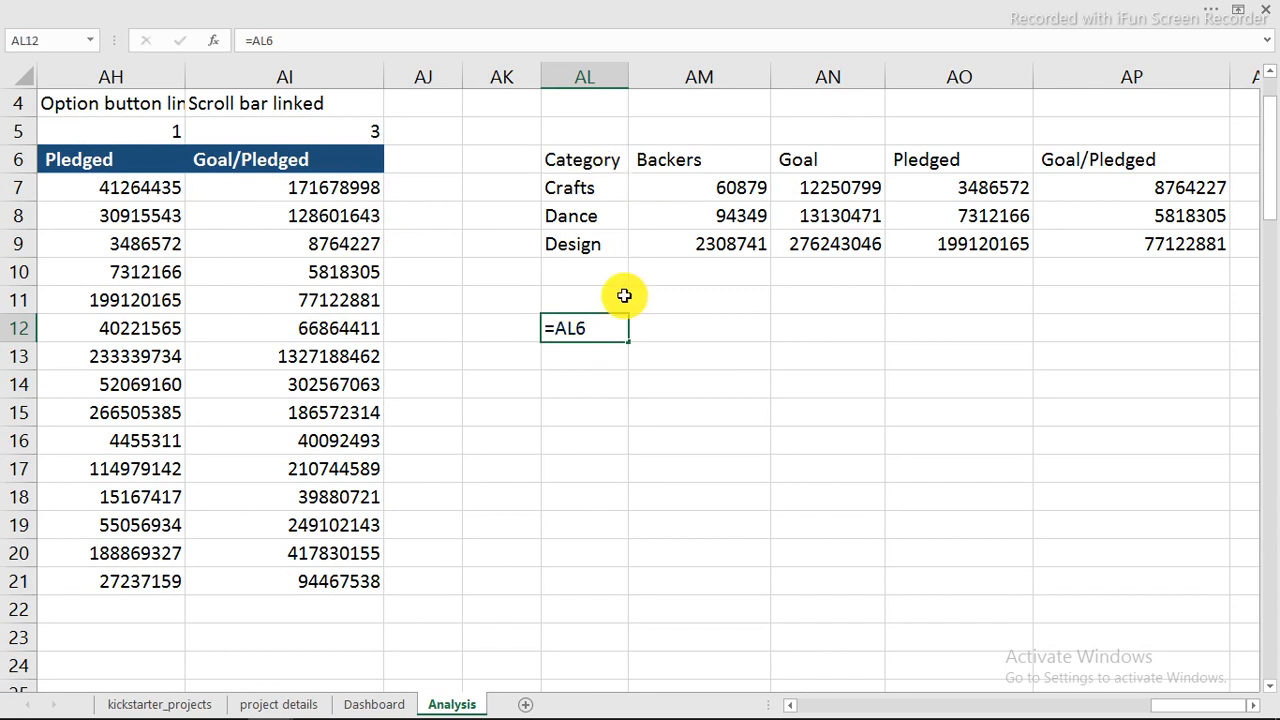
{"action": "key", "text": "Return"}
{"action": "left_click", "coordinate": [613, 330]}
{"action": "left_click_drag", "start_coordinate": [628, 342], "coordinate": [618, 443]}
{"action": "left_click", "coordinate": [614, 443]}
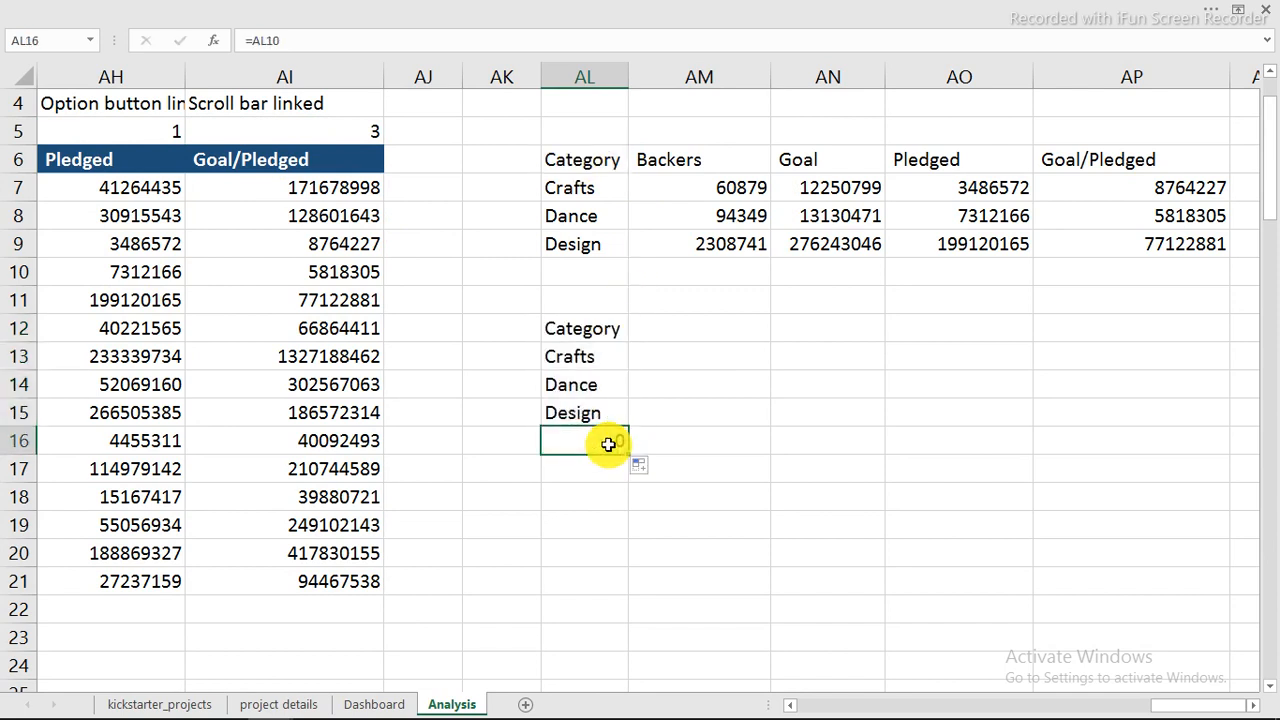
Enter an INDEX formula in AM12 that returns the header from AM6:AP6 chosen by the option button cell AH5
{"action": "left_click", "coordinate": [654, 328]}
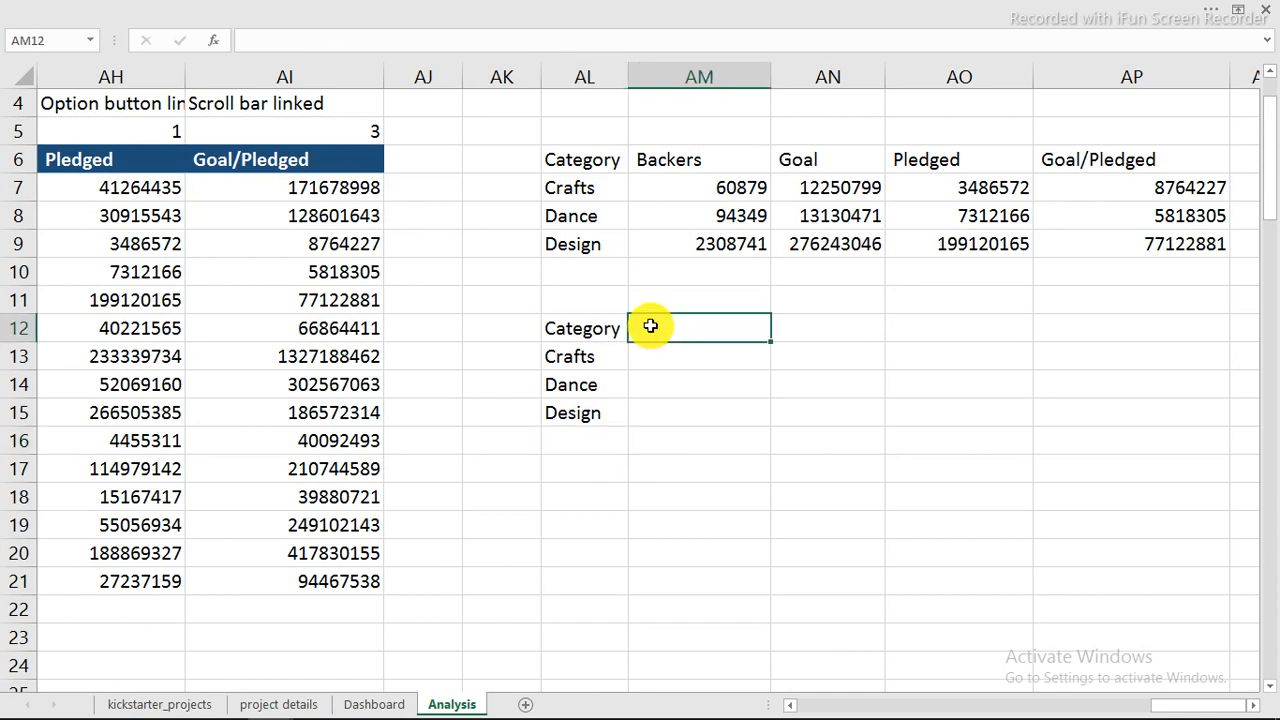
{"action": "type", "text": "=in"}
{"action": "key", "text": "Tab"}
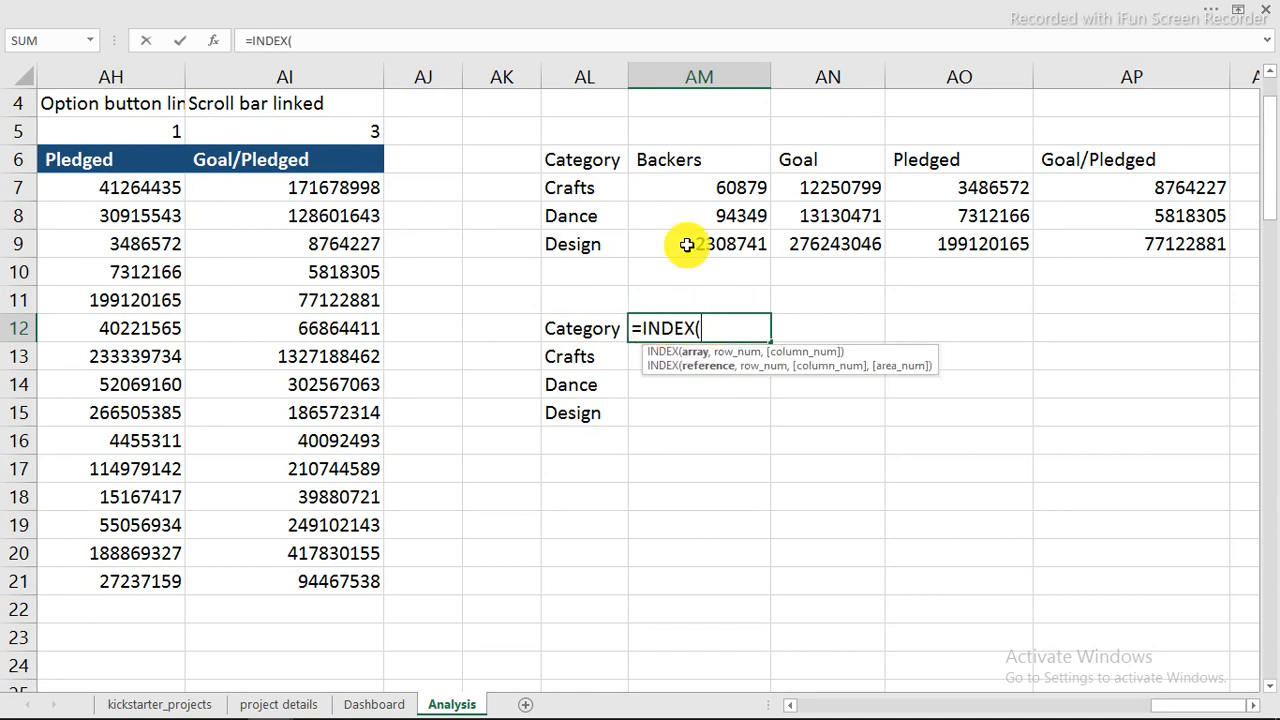
{"action": "left_click_drag", "start_coordinate": [690, 162], "coordinate": [1117, 166]}
{"action": "type", "text": ","}
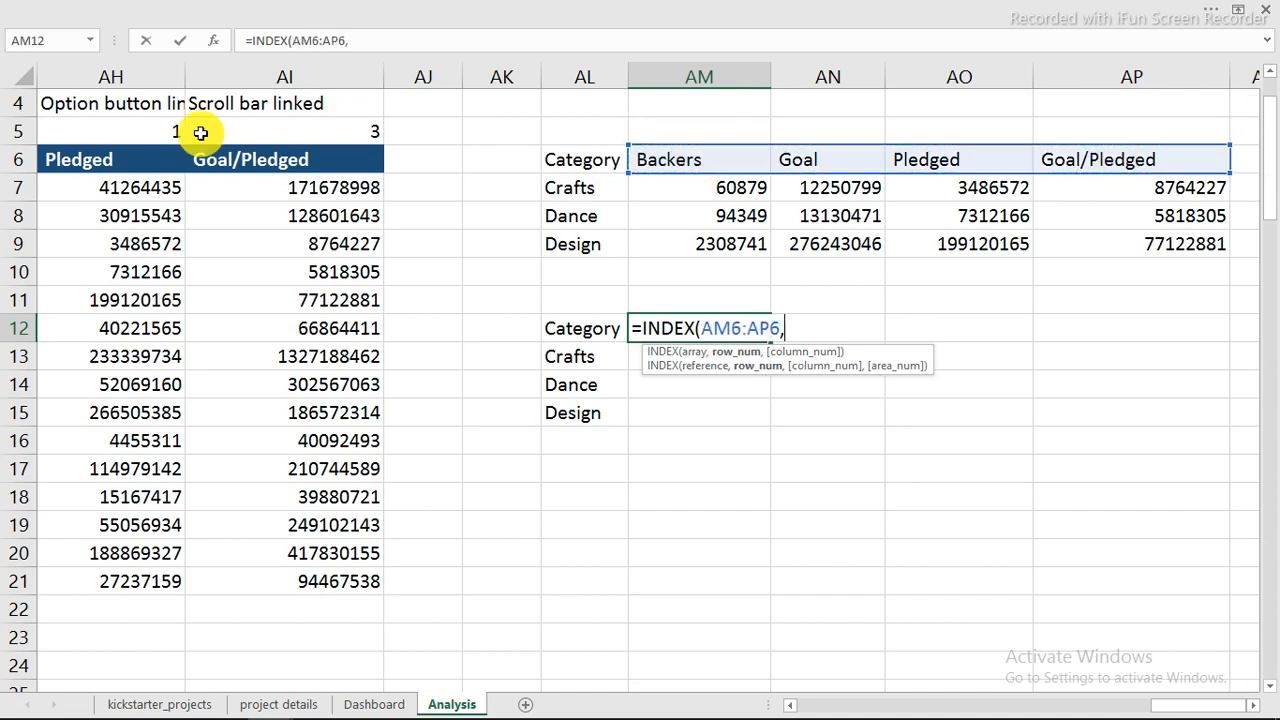
{"action": "left_click", "coordinate": [147, 134]}
{"action": "key", "text": "Return"}
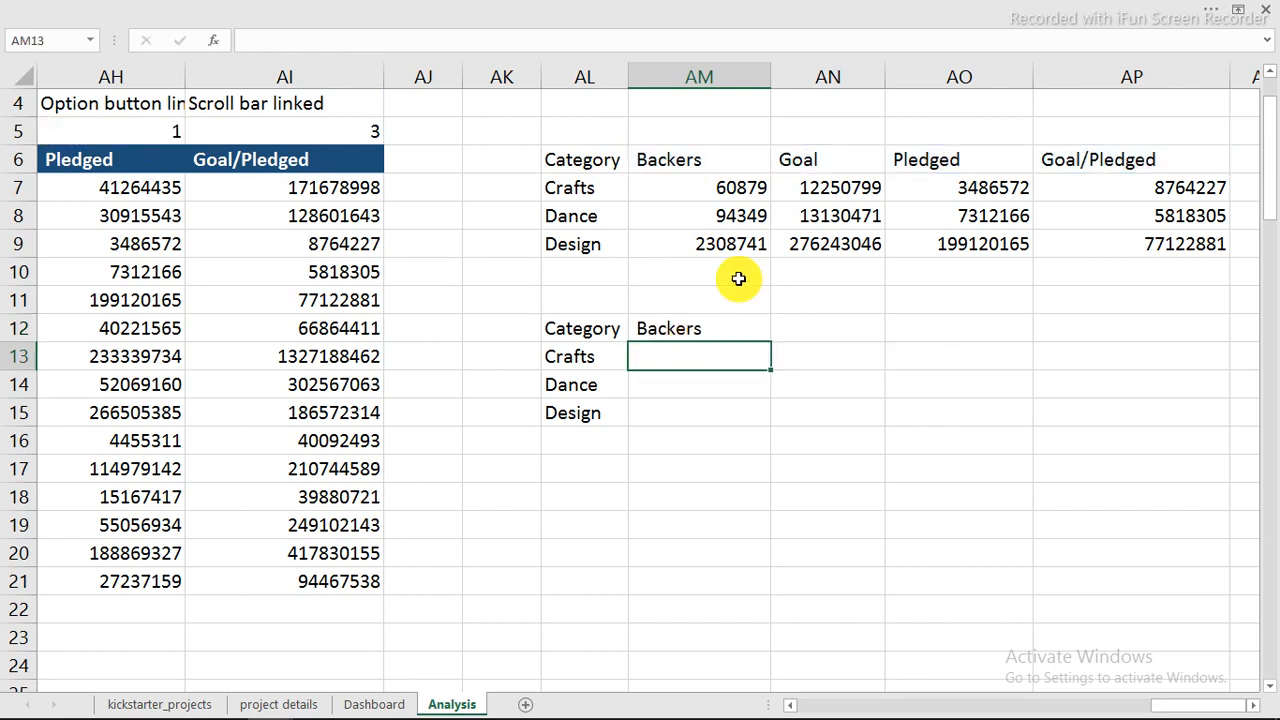
Enter =OFFSET(AL7,0,$AH$5) in AM13 and fill it down to AM15
{"action": "type", "text": "="}
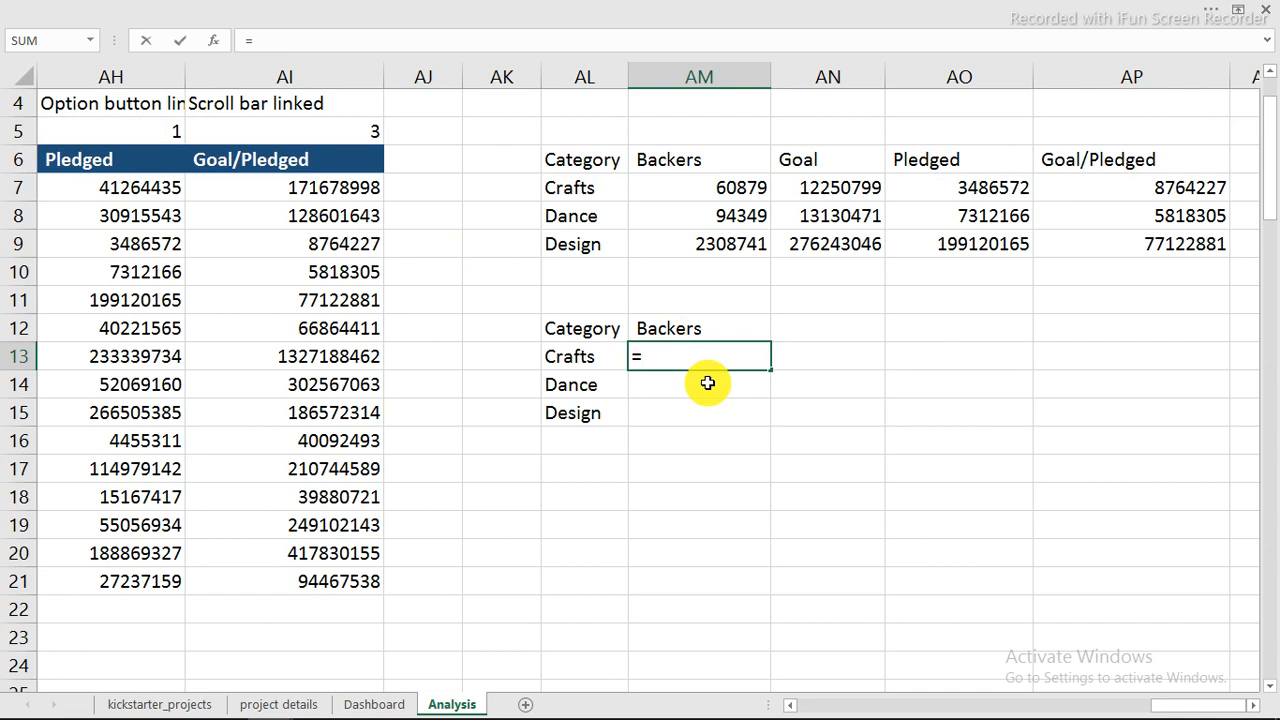
{"action": "type", "text": "off"}
{"action": "key", "text": "Tab"}
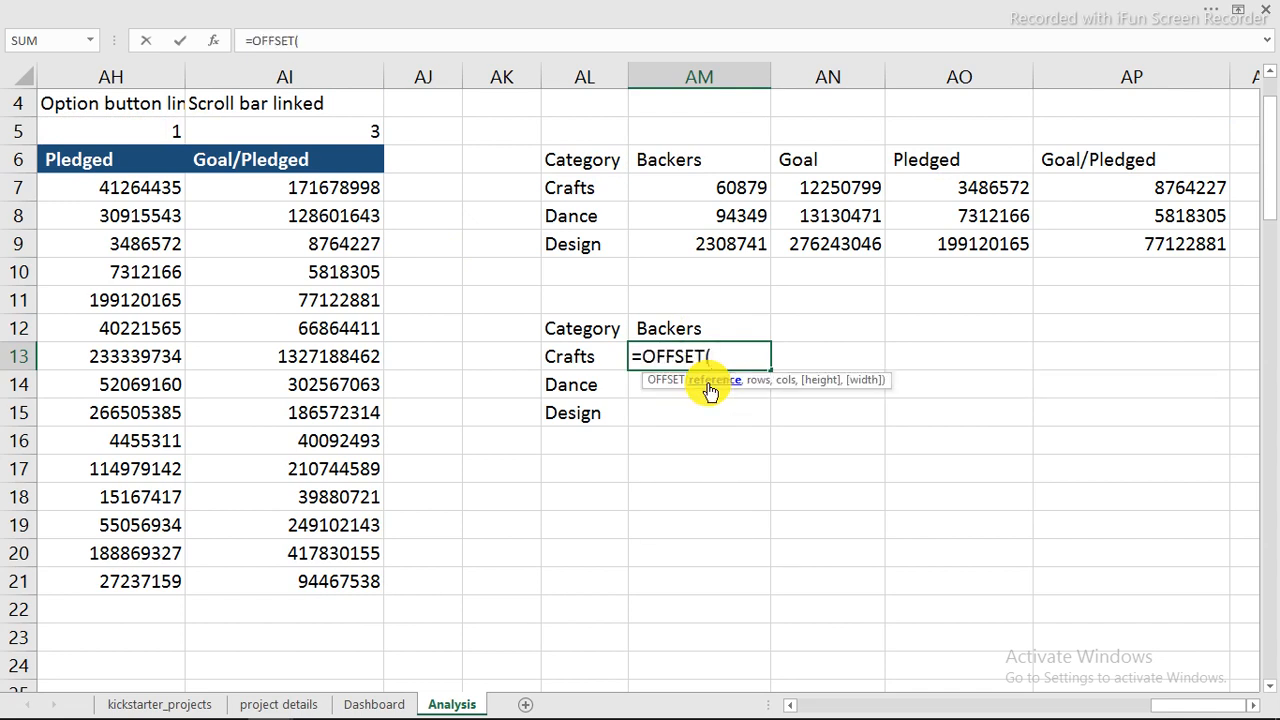
{"action": "left_click", "coordinate": [571, 185]}
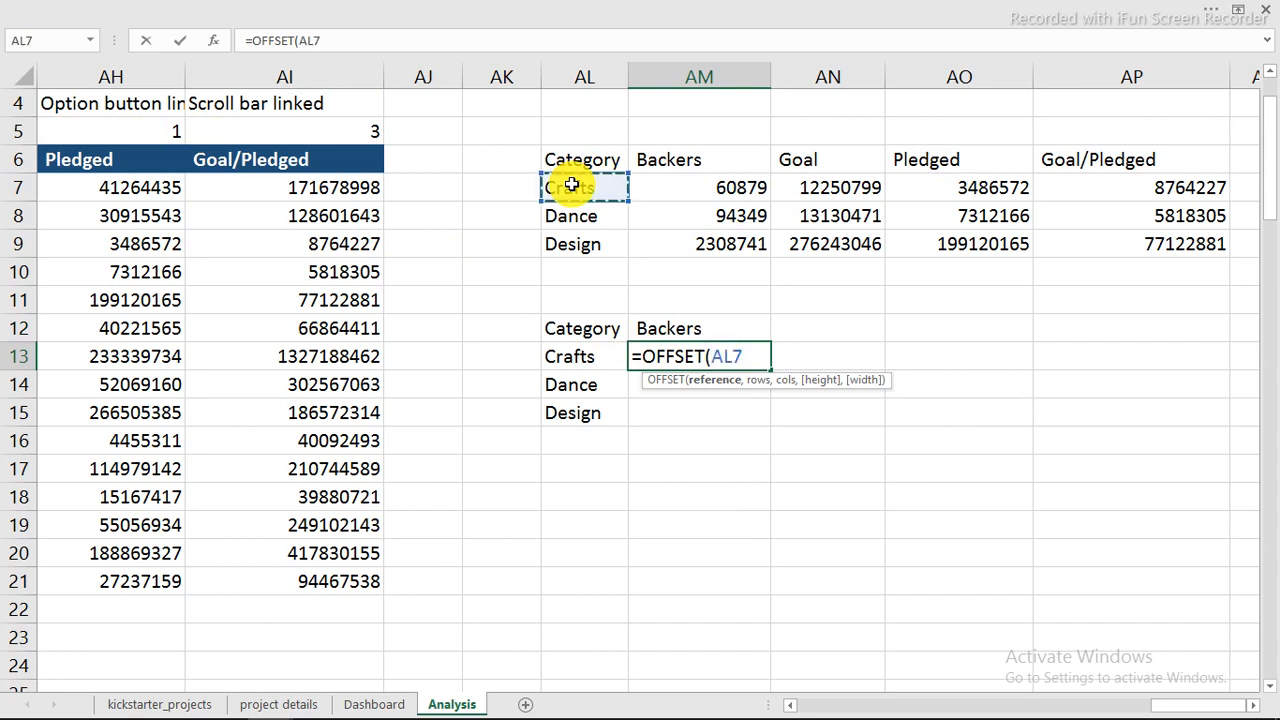
{"action": "type", "text": ","}
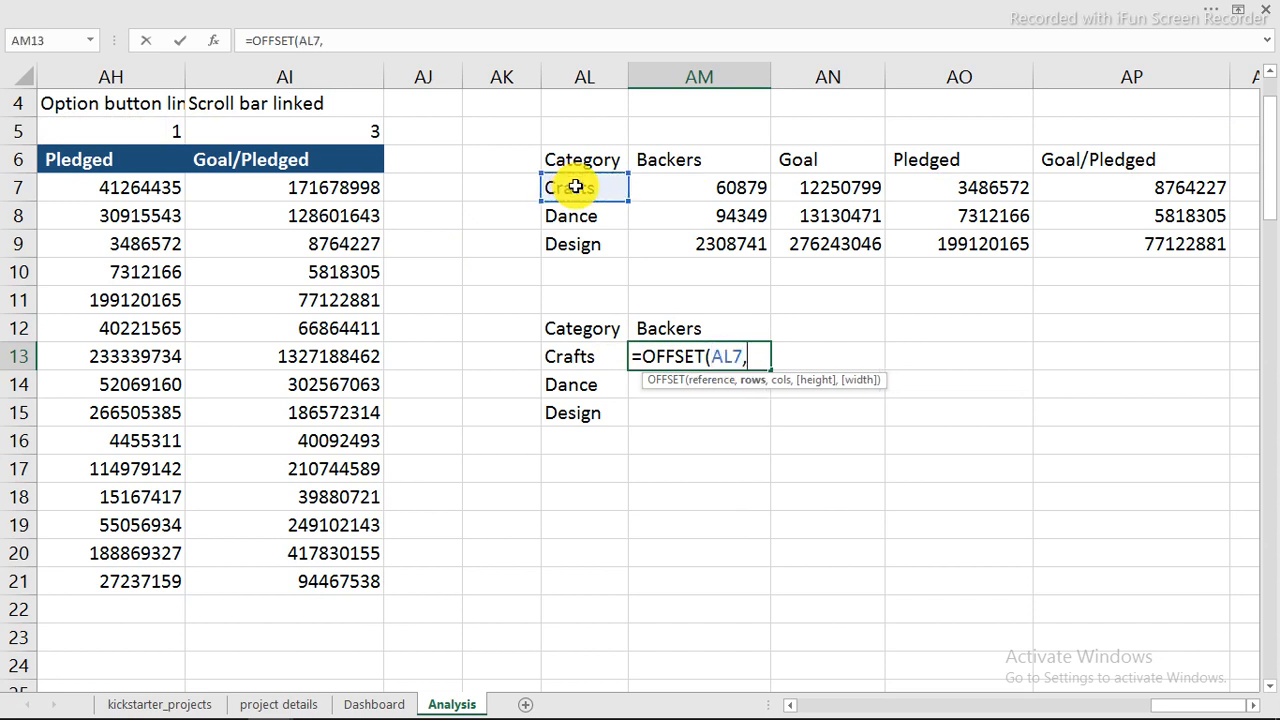
{"action": "type", "text": "0,"}
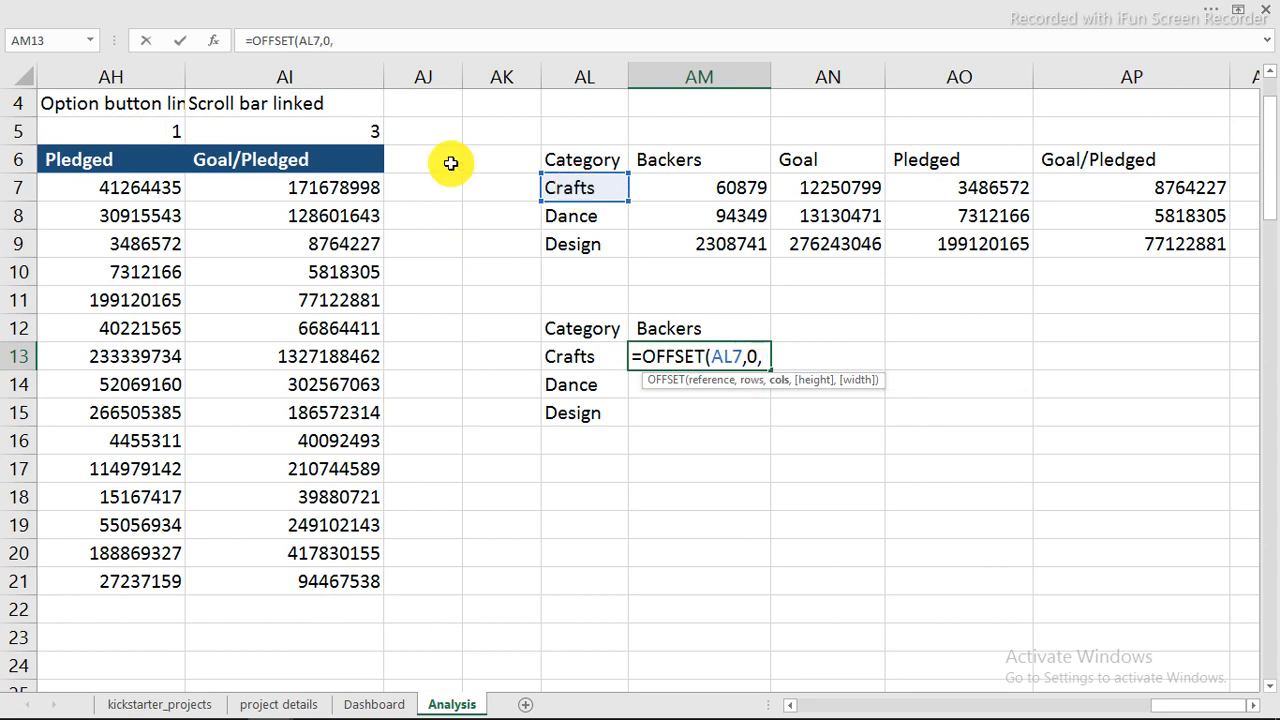
{"action": "left_click", "coordinate": [157, 131]}
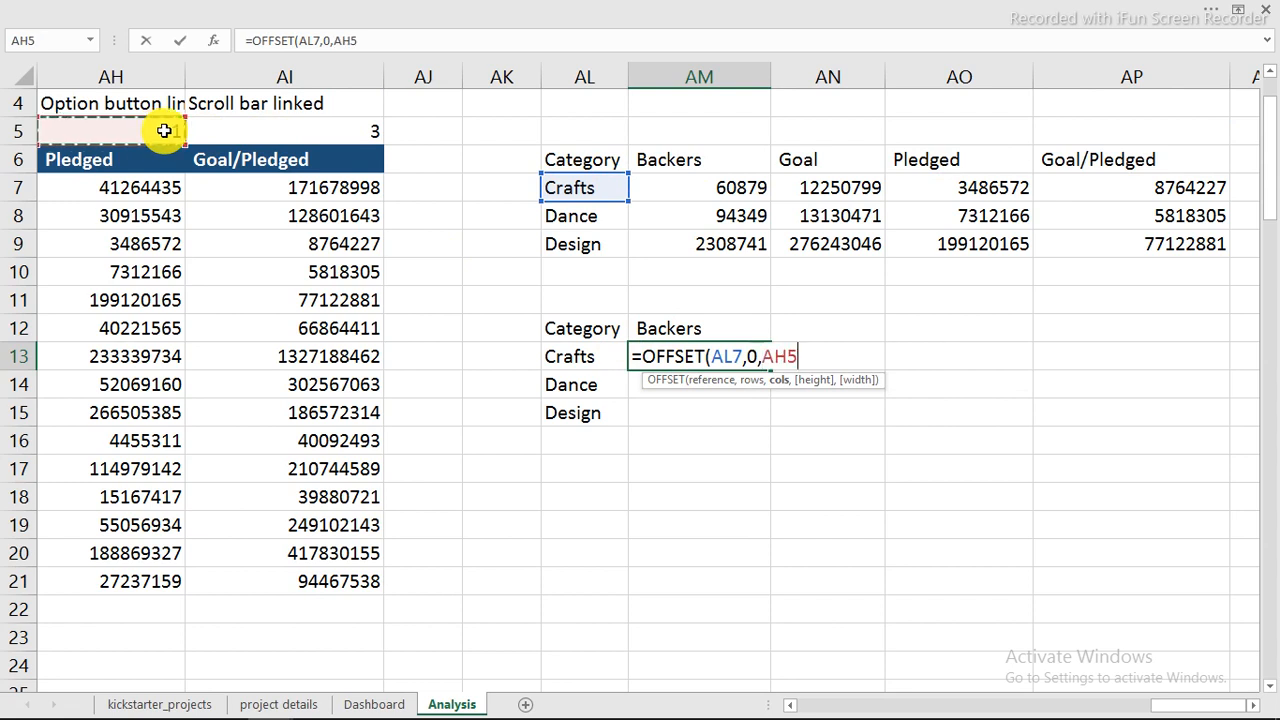
{"action": "left_click", "coordinate": [763, 357]}
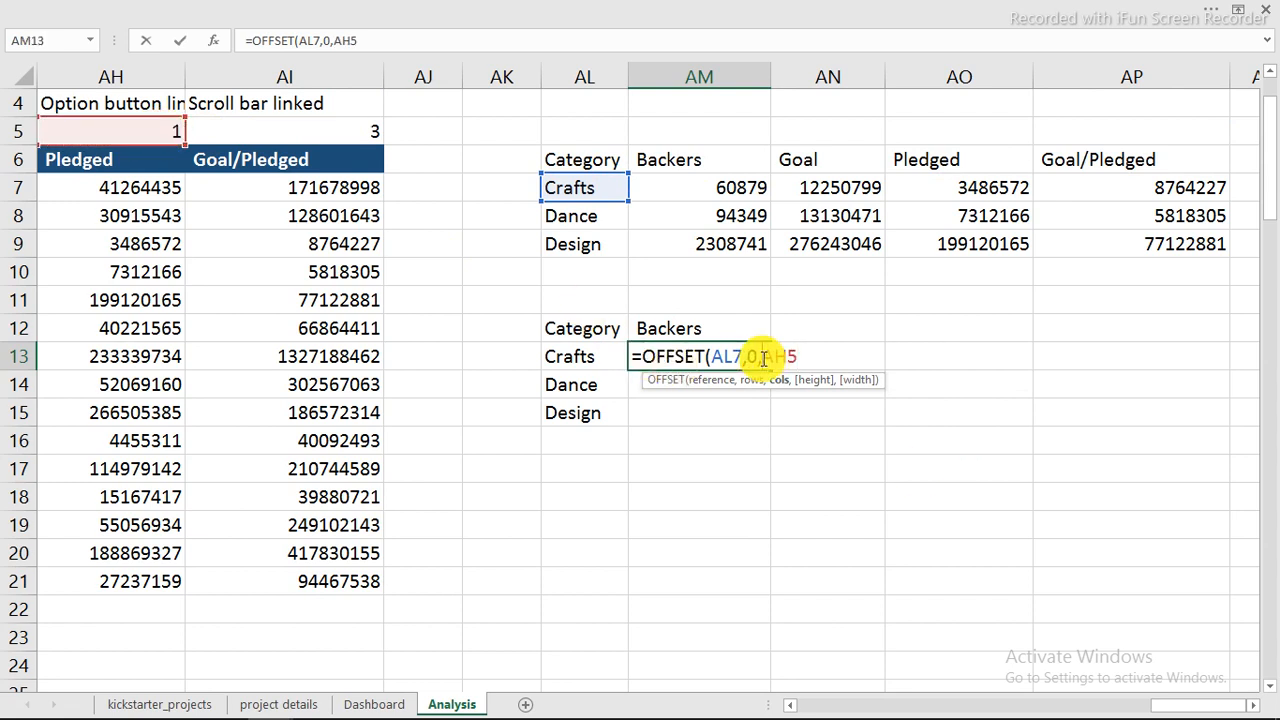
{"action": "type", "text": "$AH$5"}
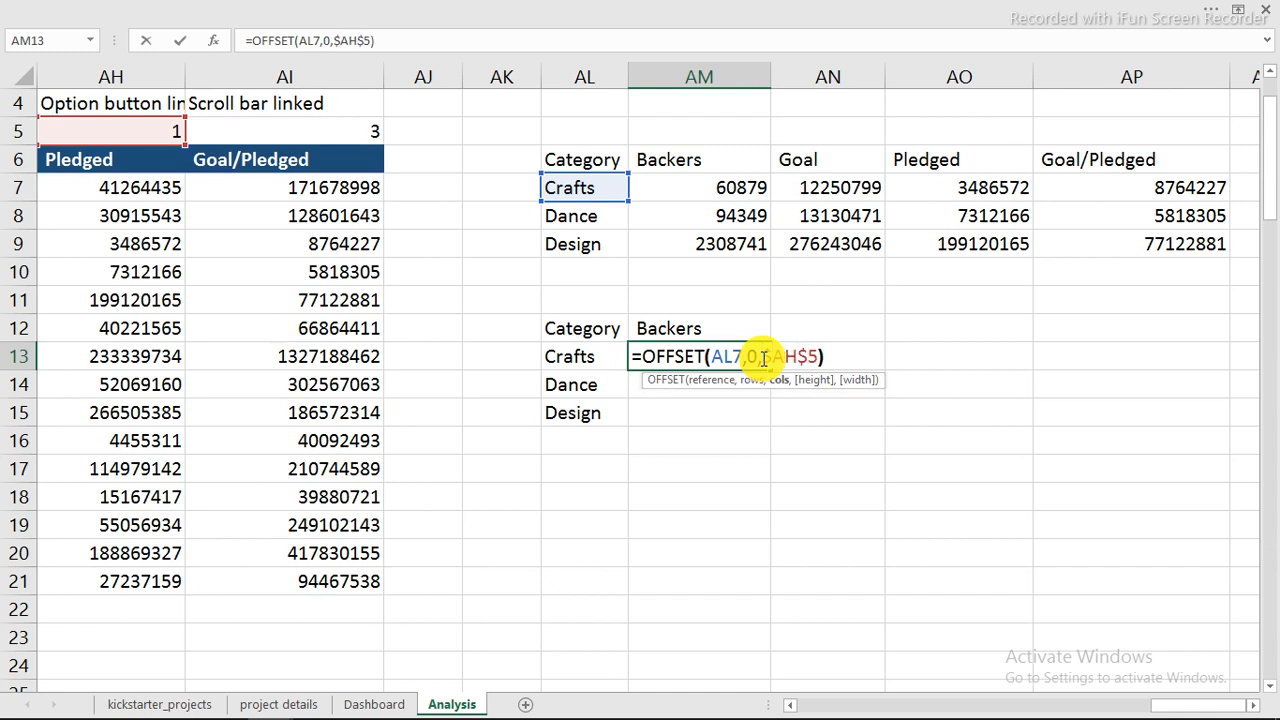
{"action": "key", "text": "Return"}
{"action": "left_click", "coordinate": [766, 364]}
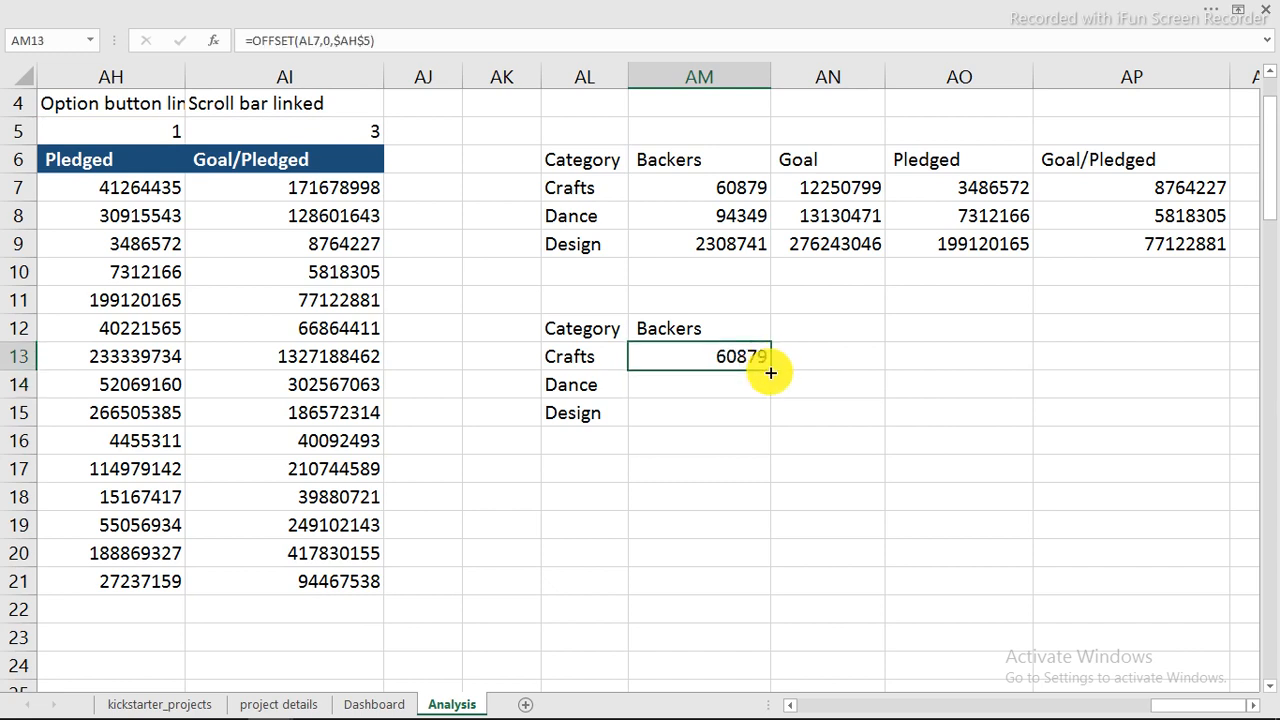
{"action": "left_click_drag", "start_coordinate": [770, 372], "coordinate": [749, 420]}
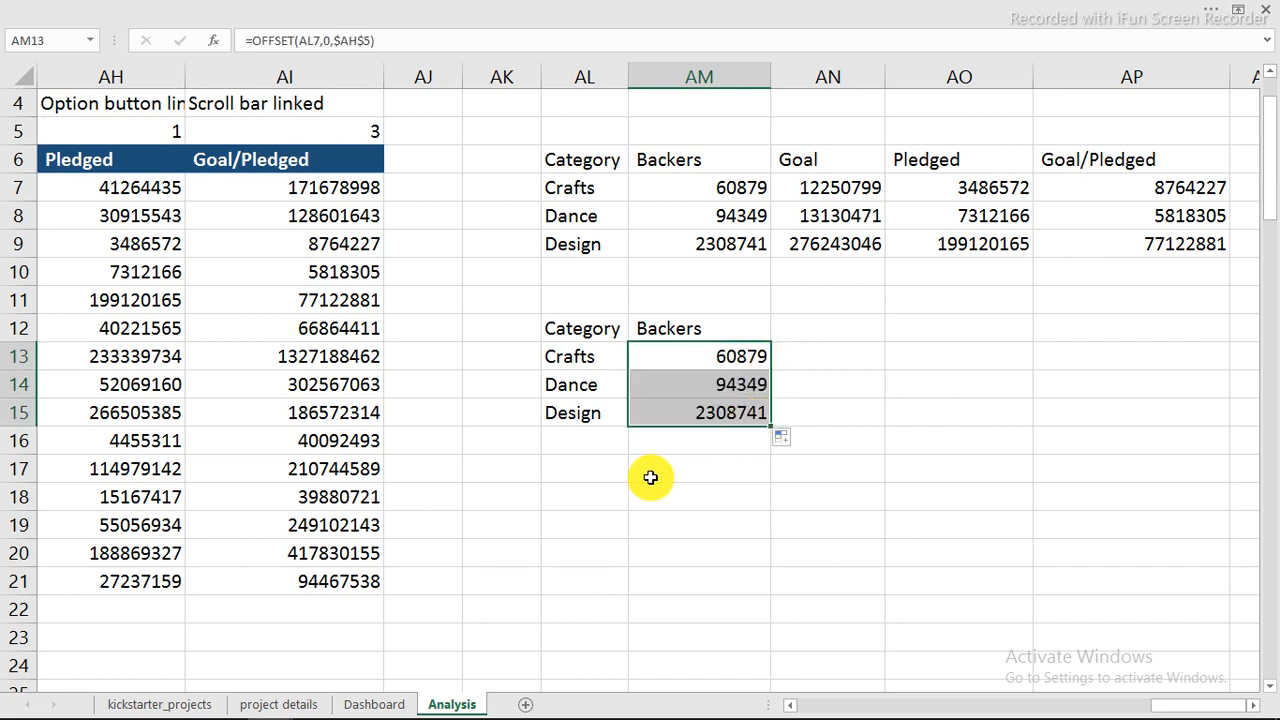
Test the linked tables by setting the scroll bar's linked cell AI5 to 2 and 4 in turn
{"action": "left_click", "coordinate": [288, 125]}
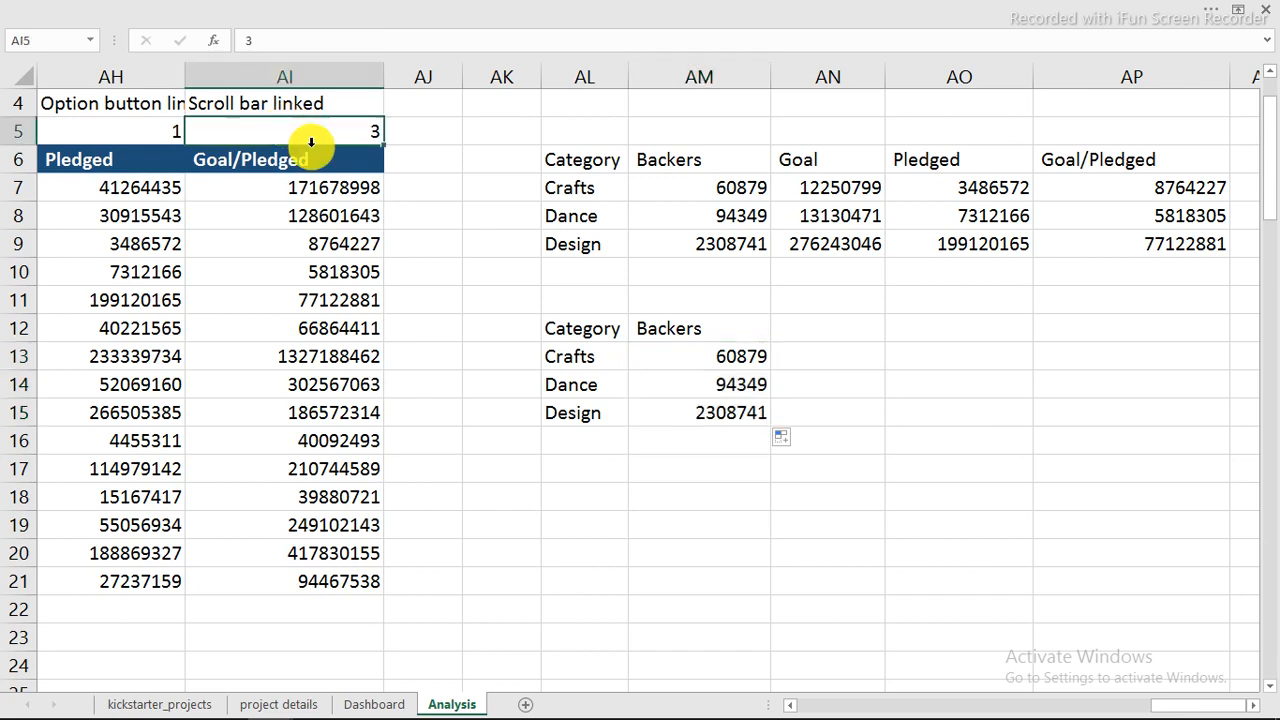
{"action": "type", "text": "2"}
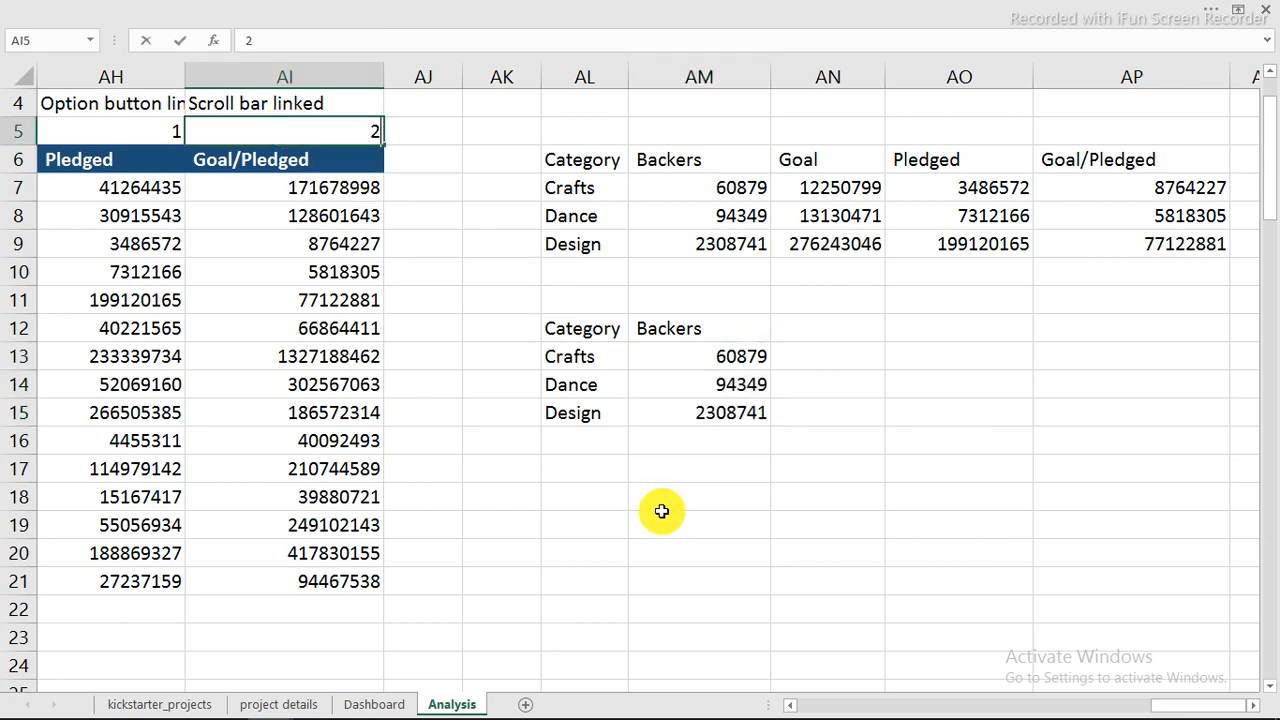
{"action": "left_click", "coordinate": [662, 515]}
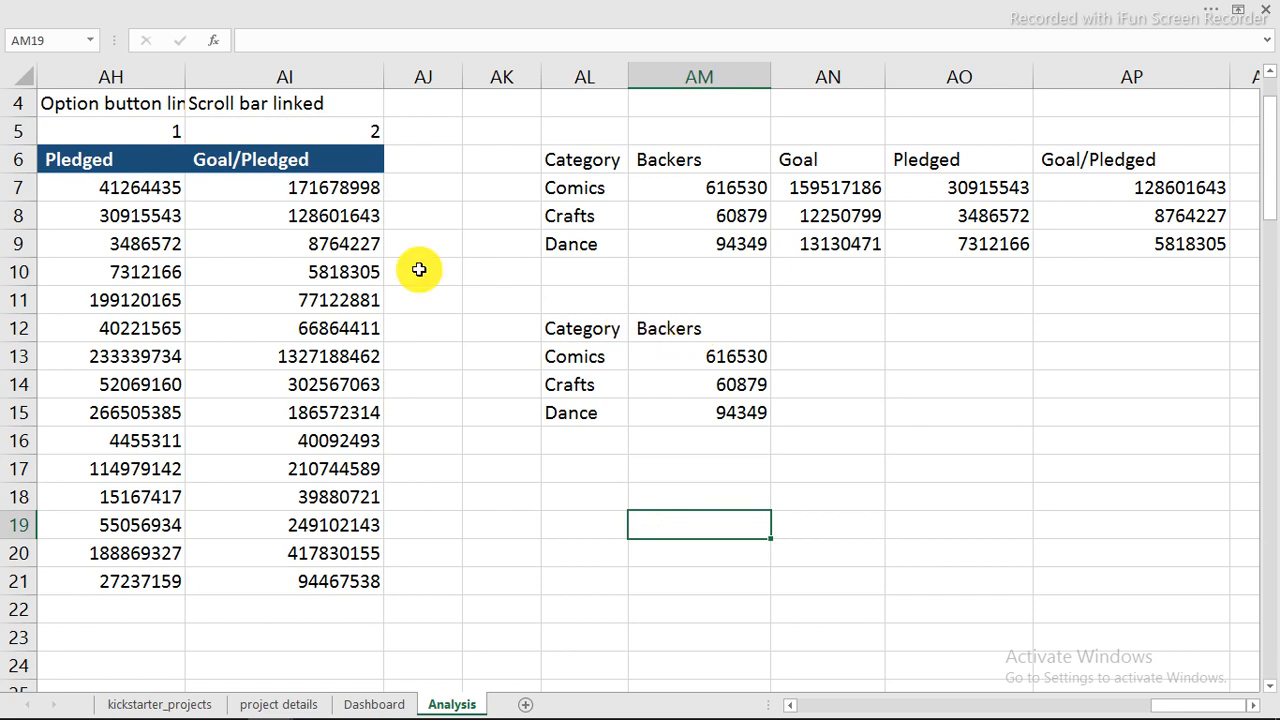
{"action": "left_click", "coordinate": [283, 131]}
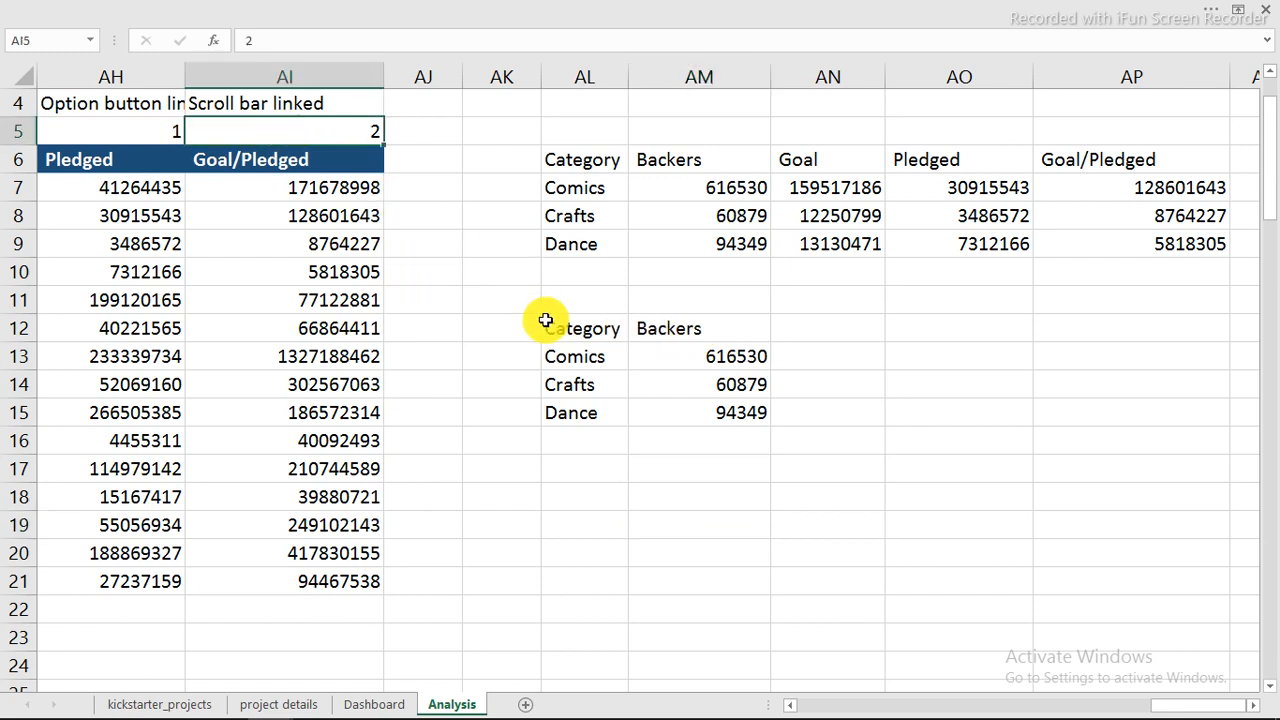
{"action": "type", "text": "4"}
{"action": "left_click", "coordinate": [683, 463]}
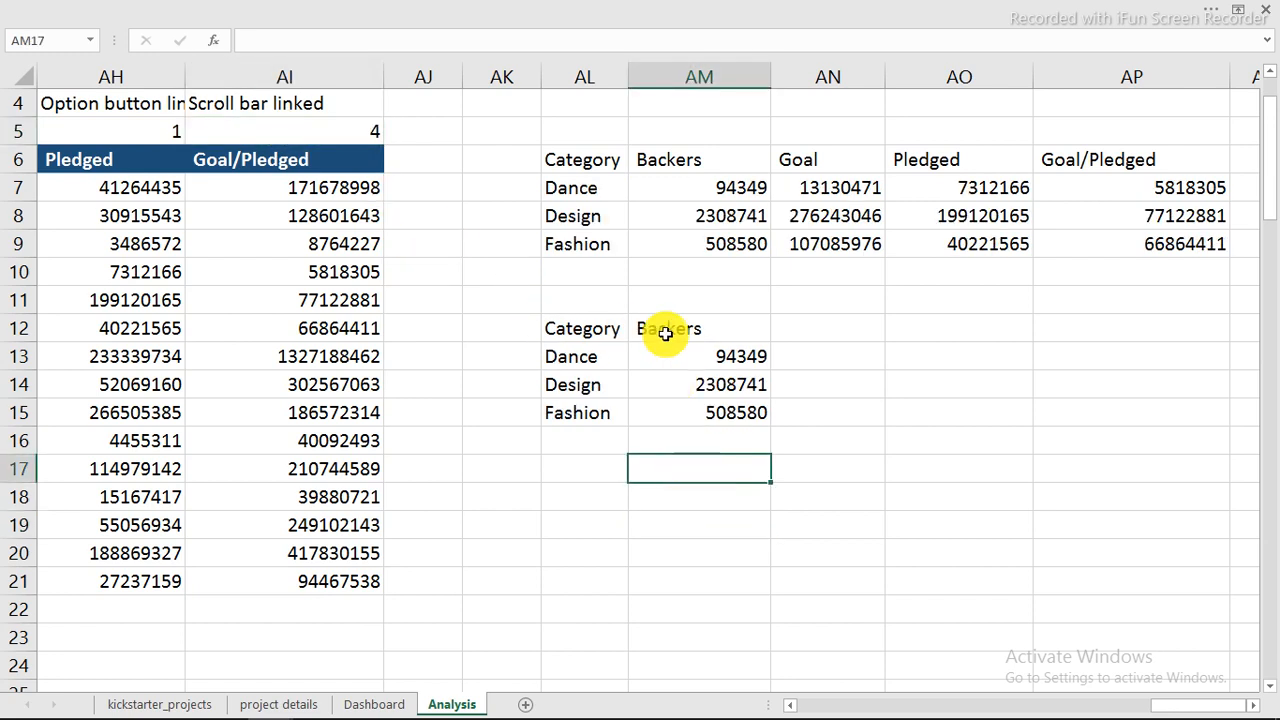
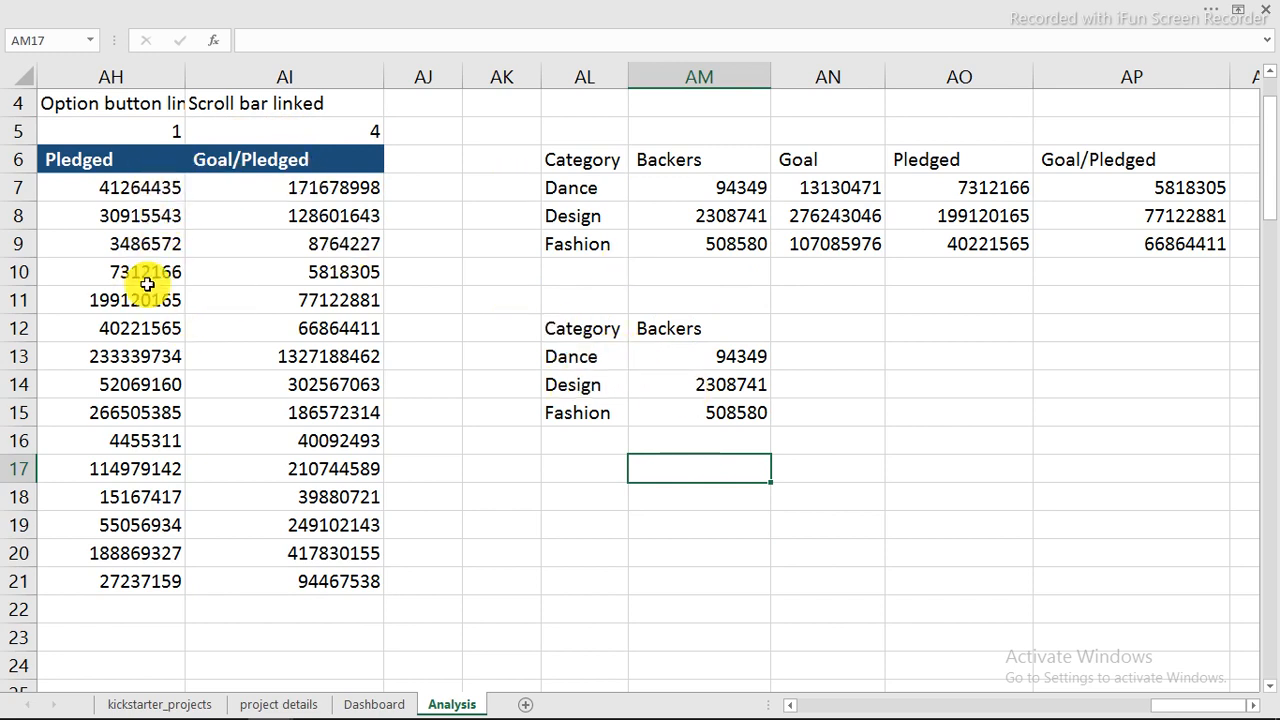
Set the scroll bar's linked cell AI5 to 2 and check the categories in AL13:AL15
{"action": "left_click", "coordinate": [305, 136]}
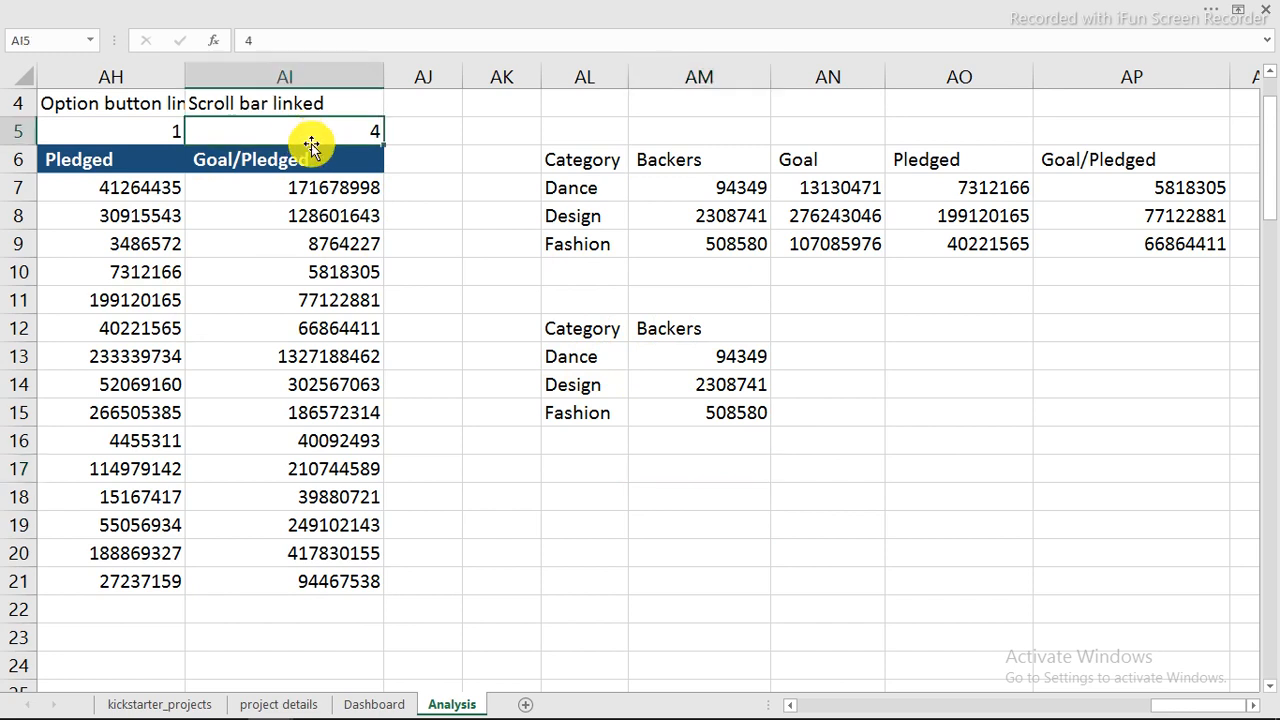
{"action": "type", "text": "2"}
{"action": "left_click", "coordinate": [756, 473]}
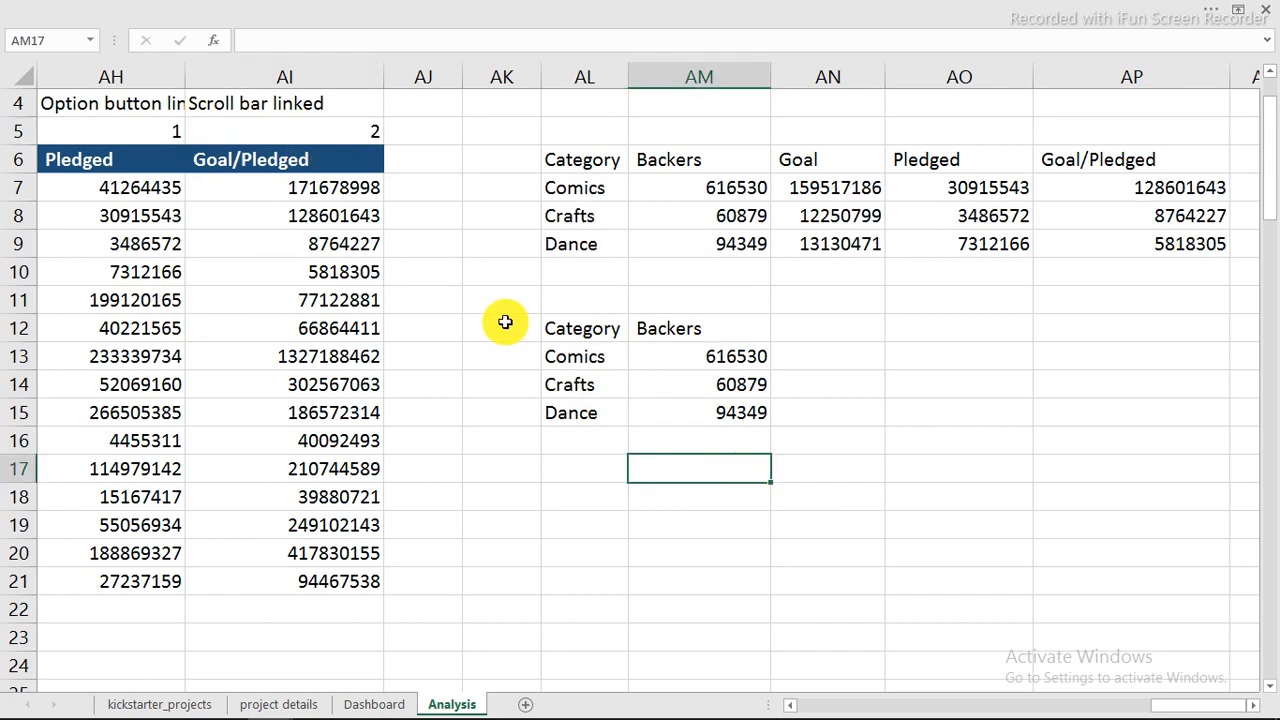
{"action": "left_click_drag", "start_coordinate": [560, 352], "coordinate": [576, 409]}
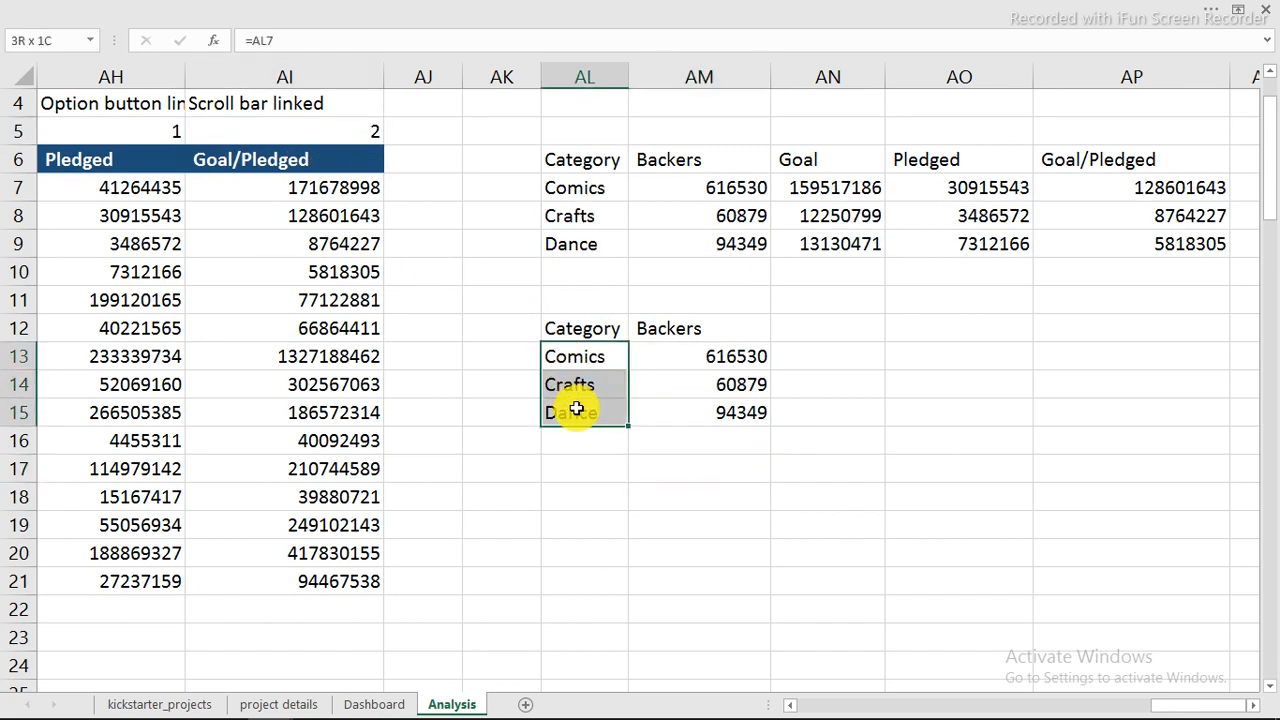
Set the option button's linked cell AH5 to 2 and compare AM12's header with the Backers and Goal columns of the table above
{"action": "left_click", "coordinate": [78, 132]}
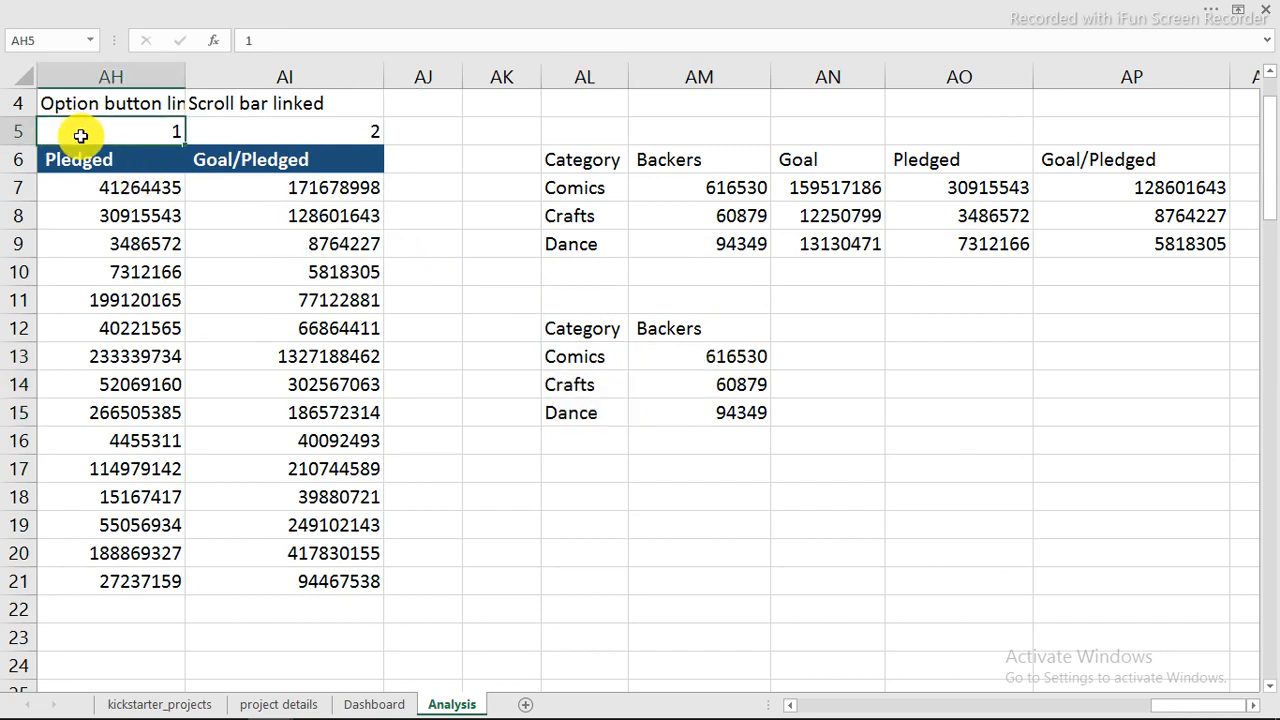
{"action": "type", "text": "2"}
{"action": "left_click", "coordinate": [668, 448]}
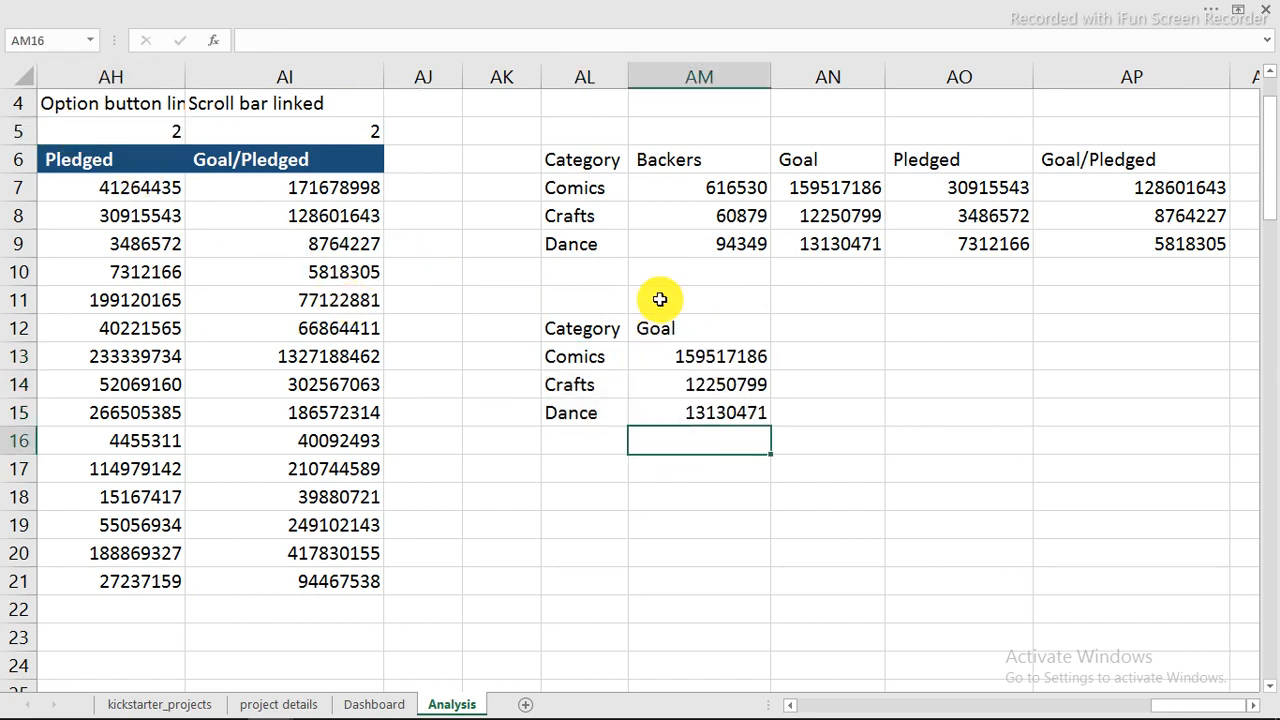
{"action": "left_click", "coordinate": [673, 329]}
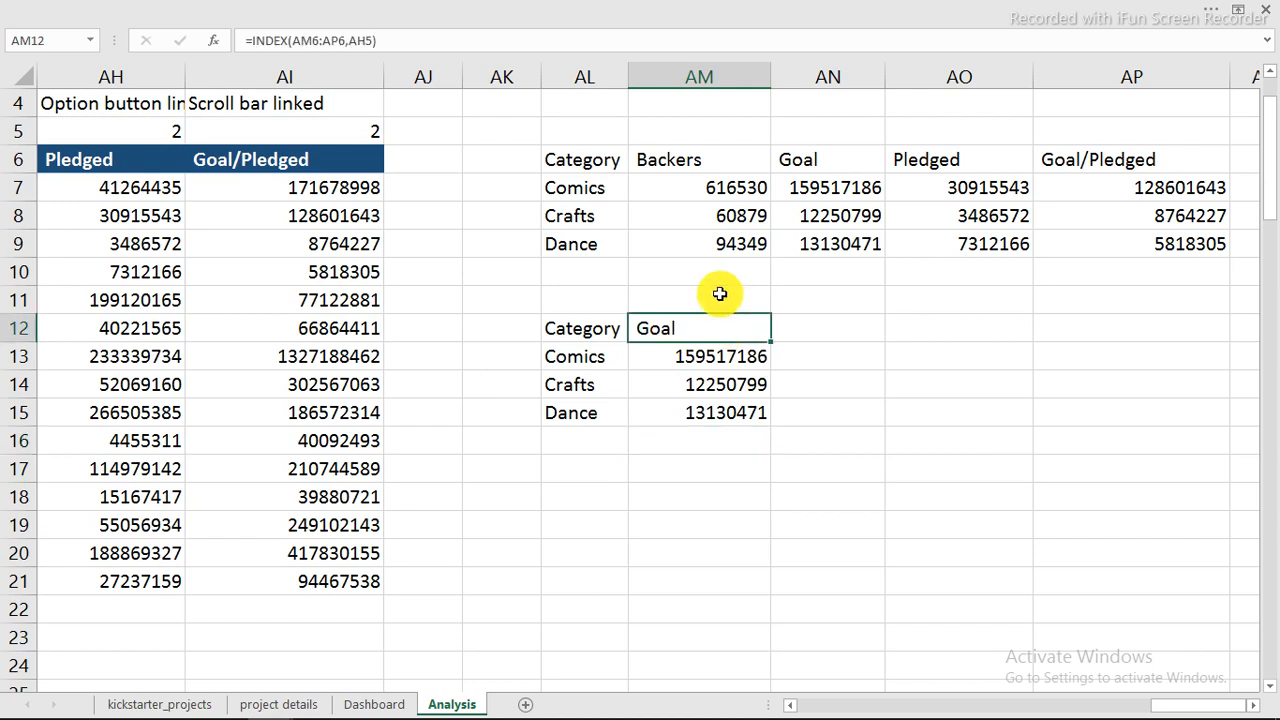
{"action": "left_click_drag", "start_coordinate": [717, 164], "coordinate": [735, 245]}
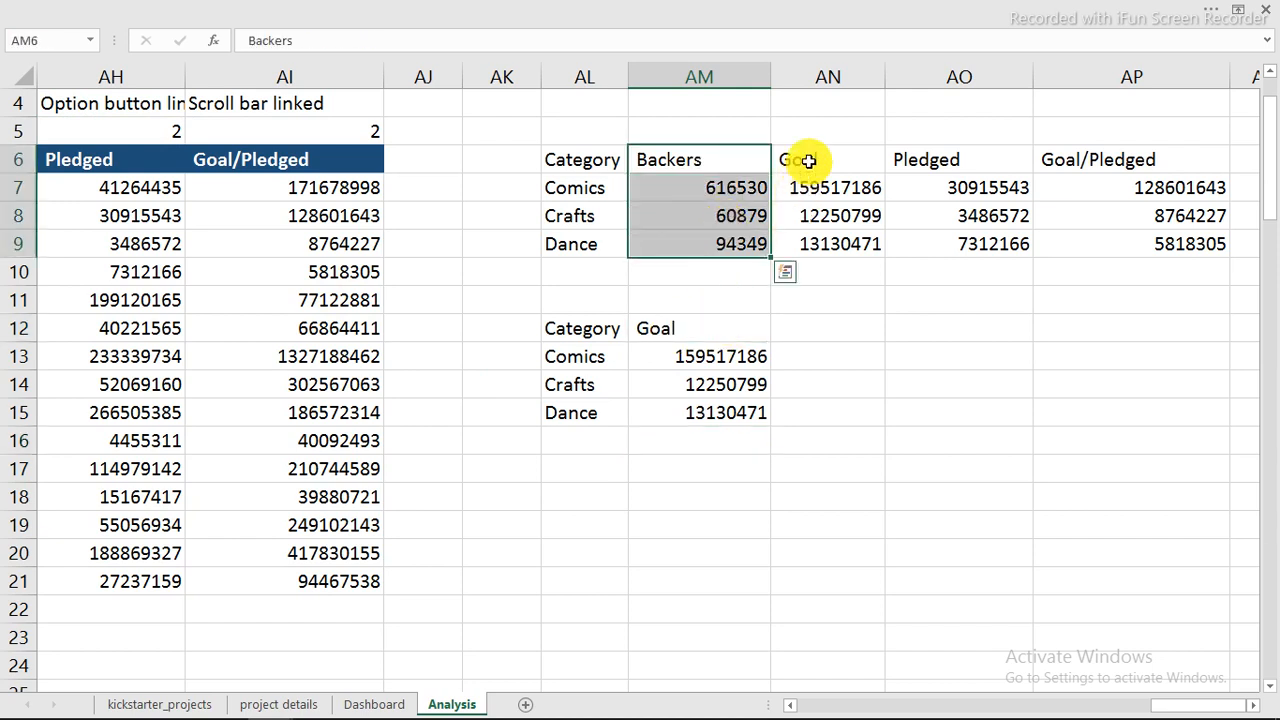
{"action": "left_click_drag", "start_coordinate": [809, 166], "coordinate": [826, 236]}
{"action": "left_click_drag", "start_coordinate": [573, 189], "coordinate": [576, 246]}
{"action": "left_click", "coordinate": [690, 334]}
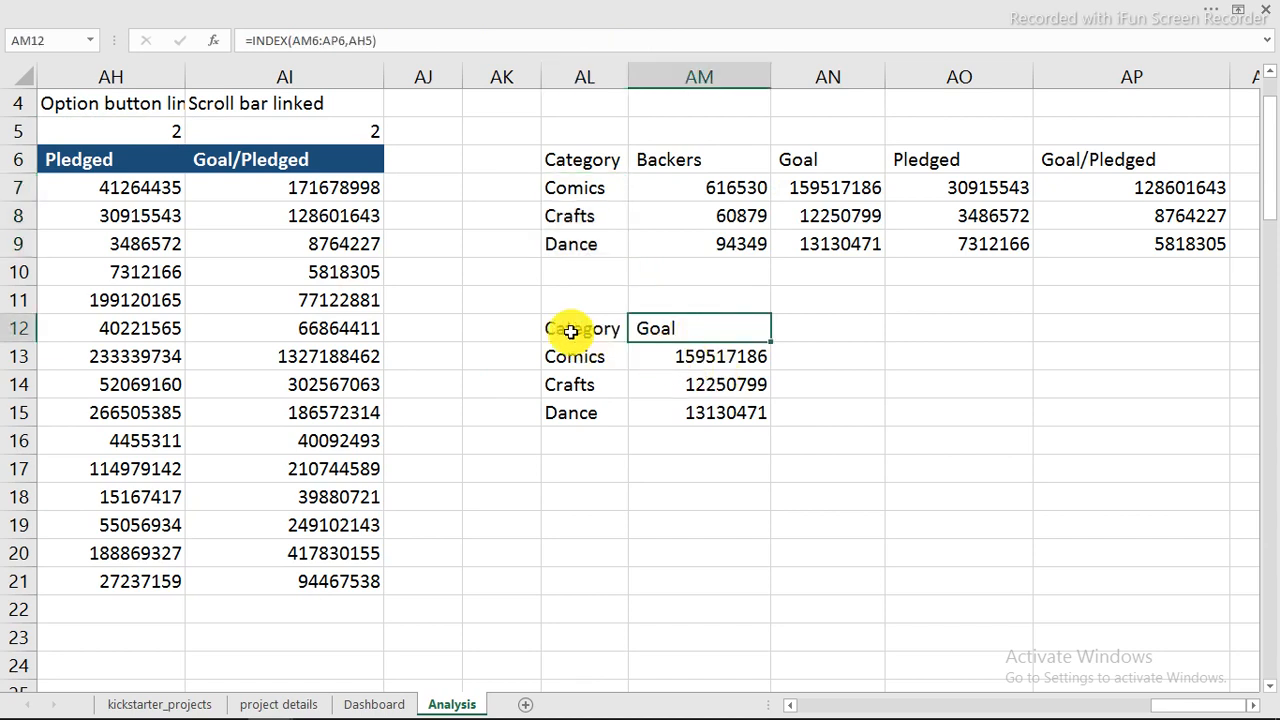
Insert a 2-D clustered column chart from AL12:AM15 and place it just below that table
{"action": "left_click_drag", "start_coordinate": [571, 331], "coordinate": [720, 417]}
{"action": "left_click", "coordinate": [370, 8]}
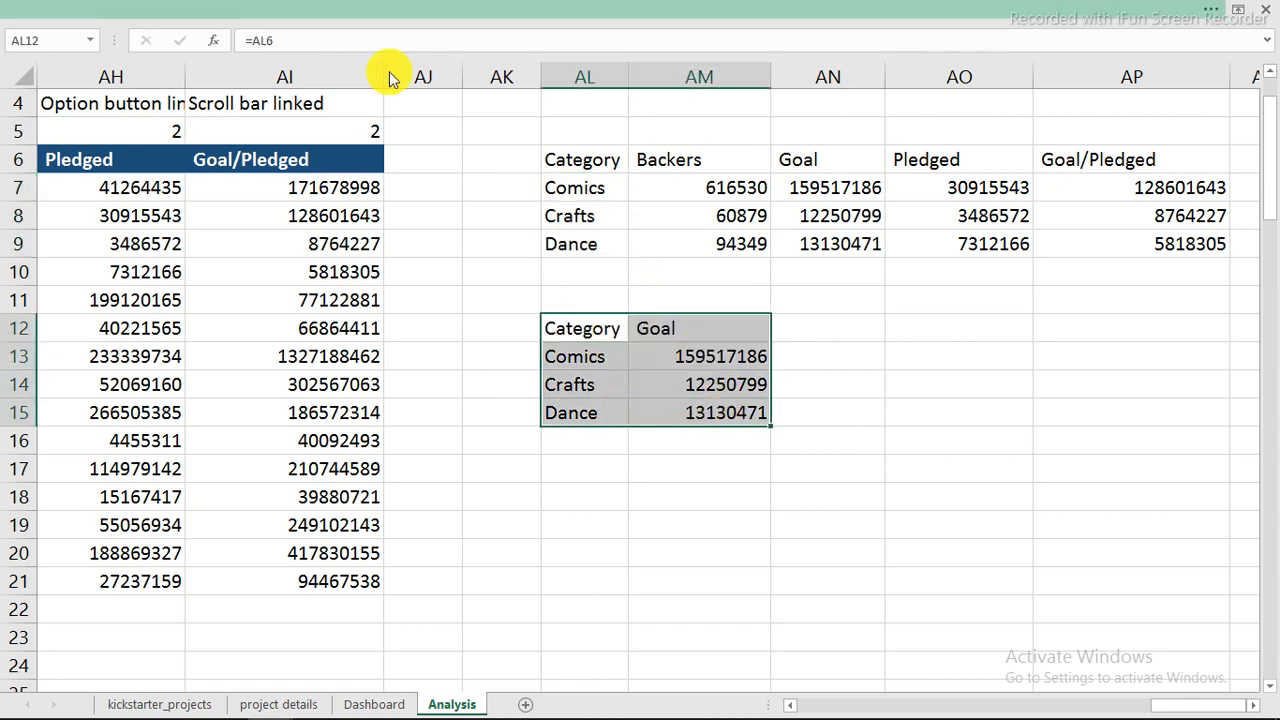
{"action": "left_click", "coordinate": [228, 43]}
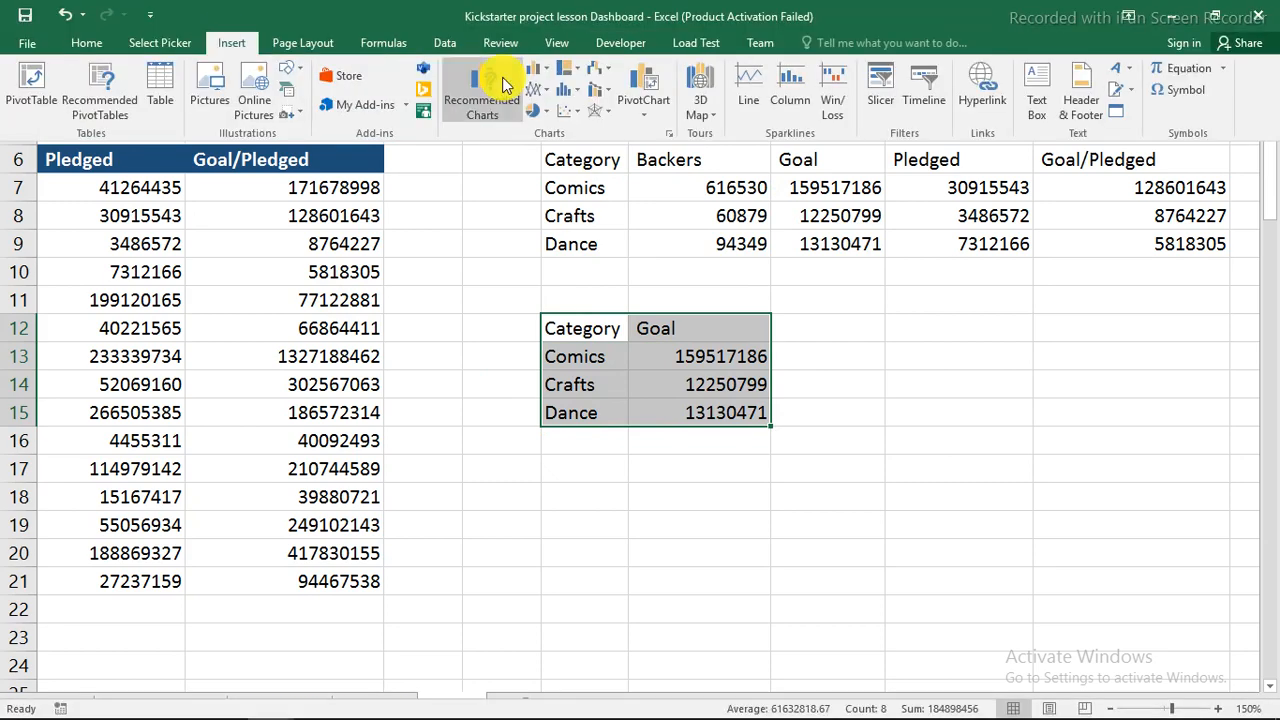
{"action": "left_click", "coordinate": [547, 70]}
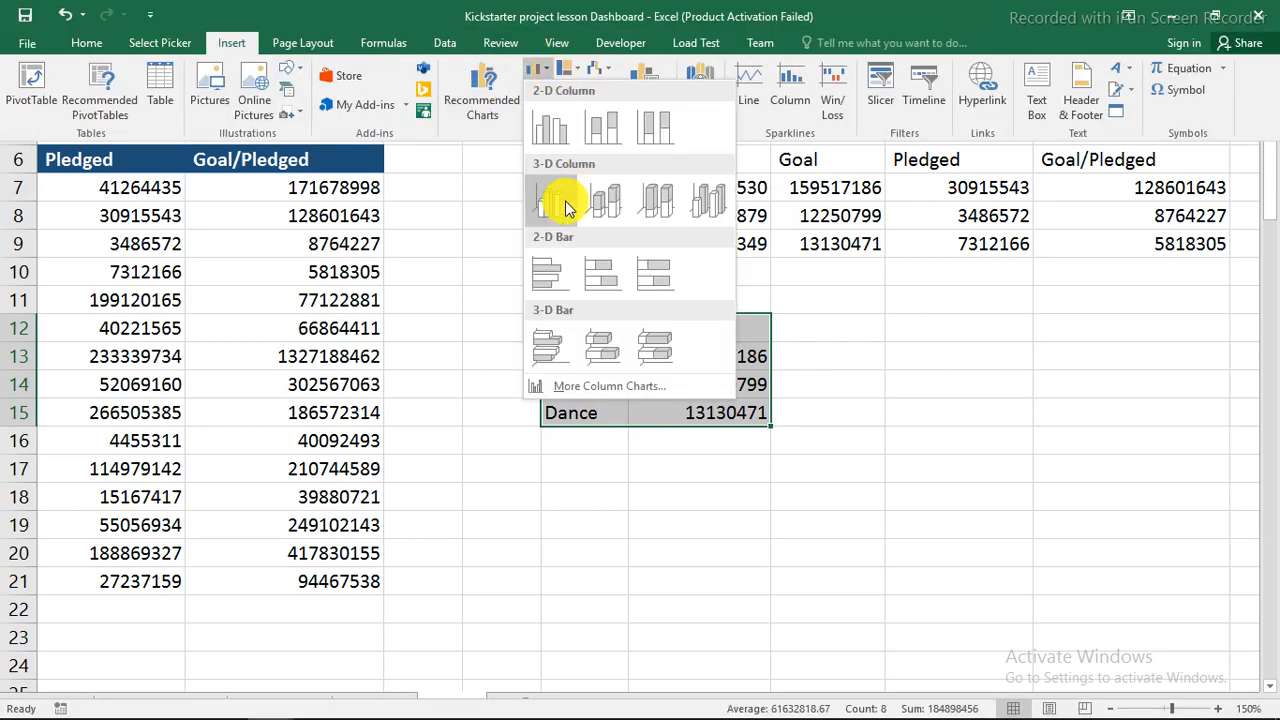
{"action": "left_click", "coordinate": [563, 135]}
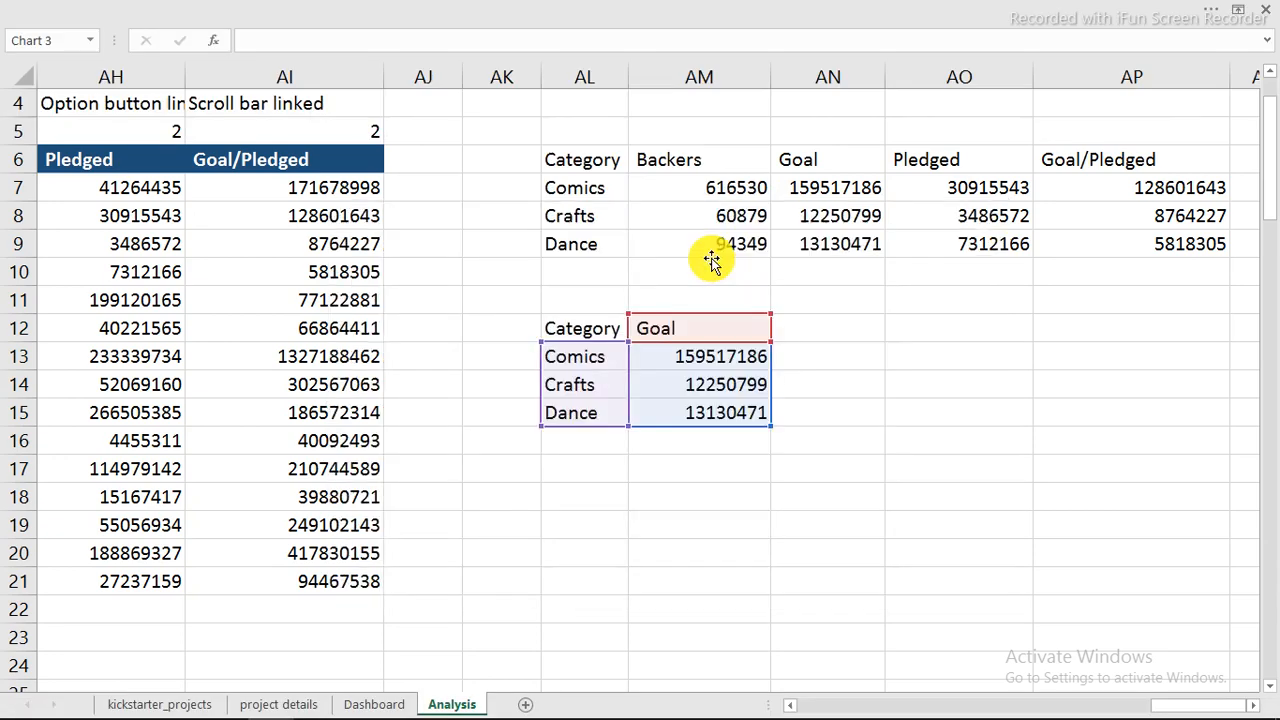
{"action": "left_click_drag", "start_coordinate": [329, 203], "coordinate": [569, 459]}
Delete the title and the horizontal gridlines from the new column chart
{"action": "left_click", "coordinate": [802, 489]}
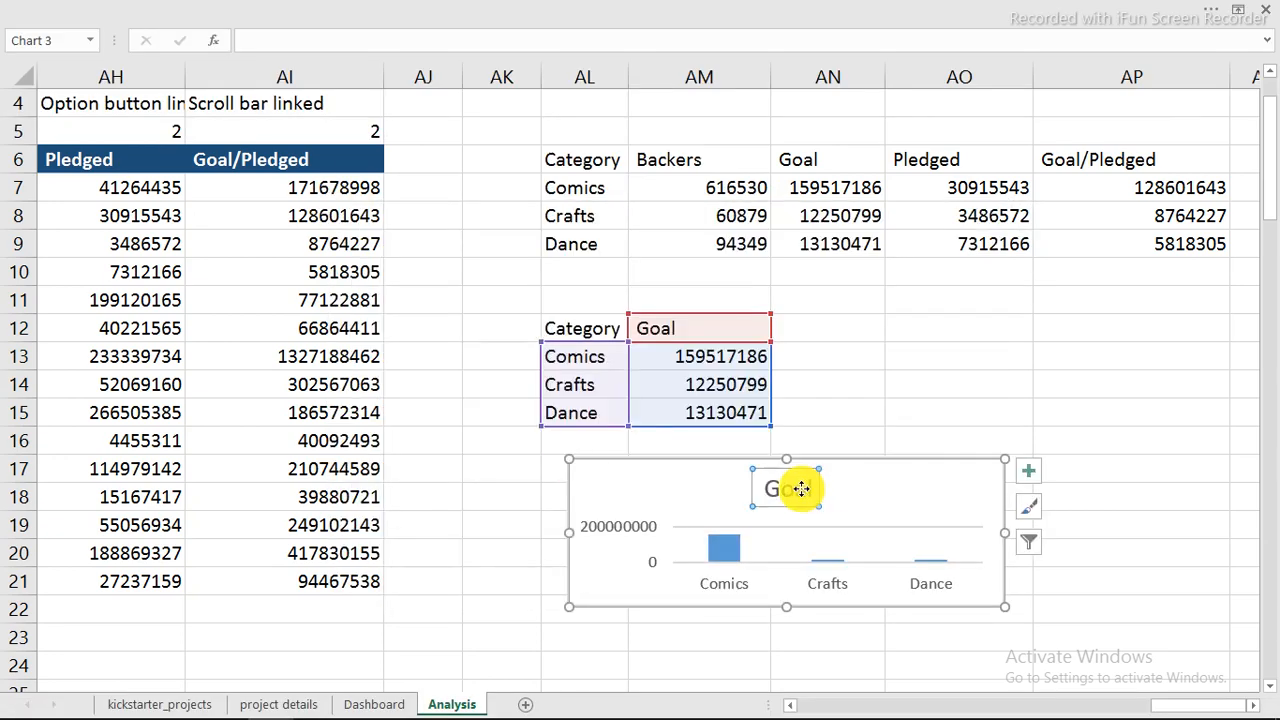
{"action": "key", "text": "Delete"}
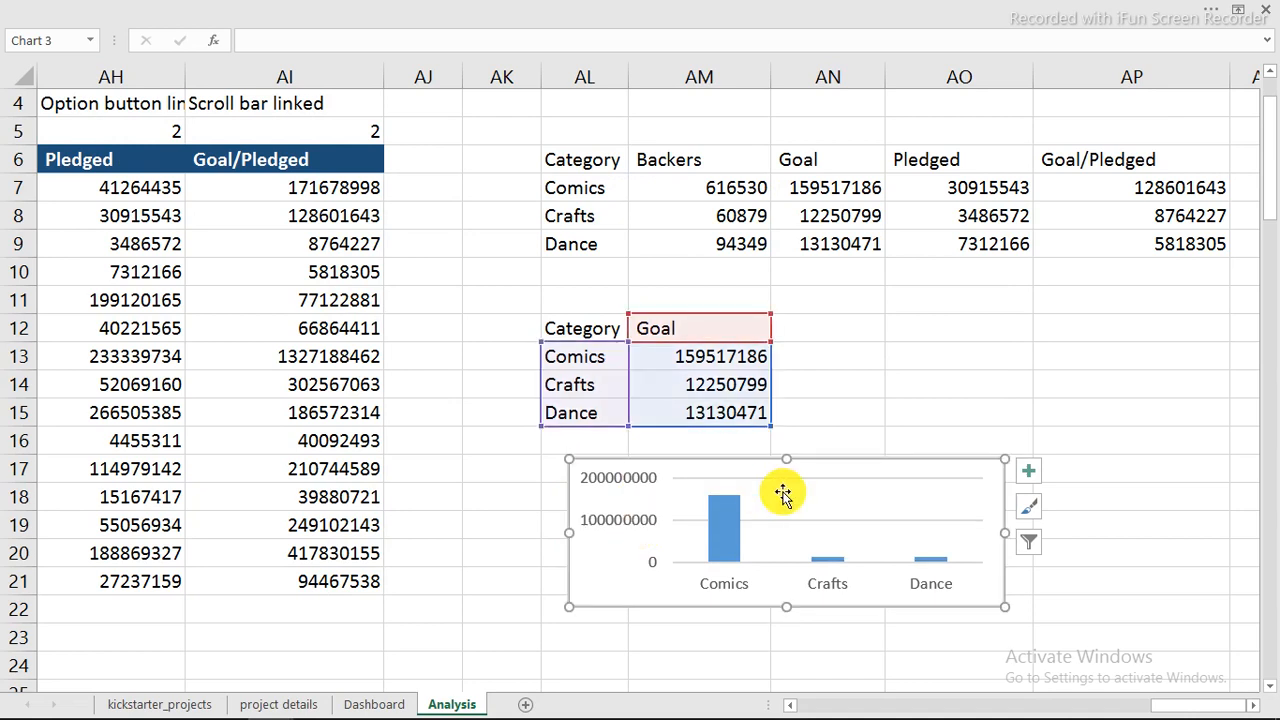
{"action": "left_click", "coordinate": [812, 525]}
{"action": "left_click", "coordinate": [812, 522]}
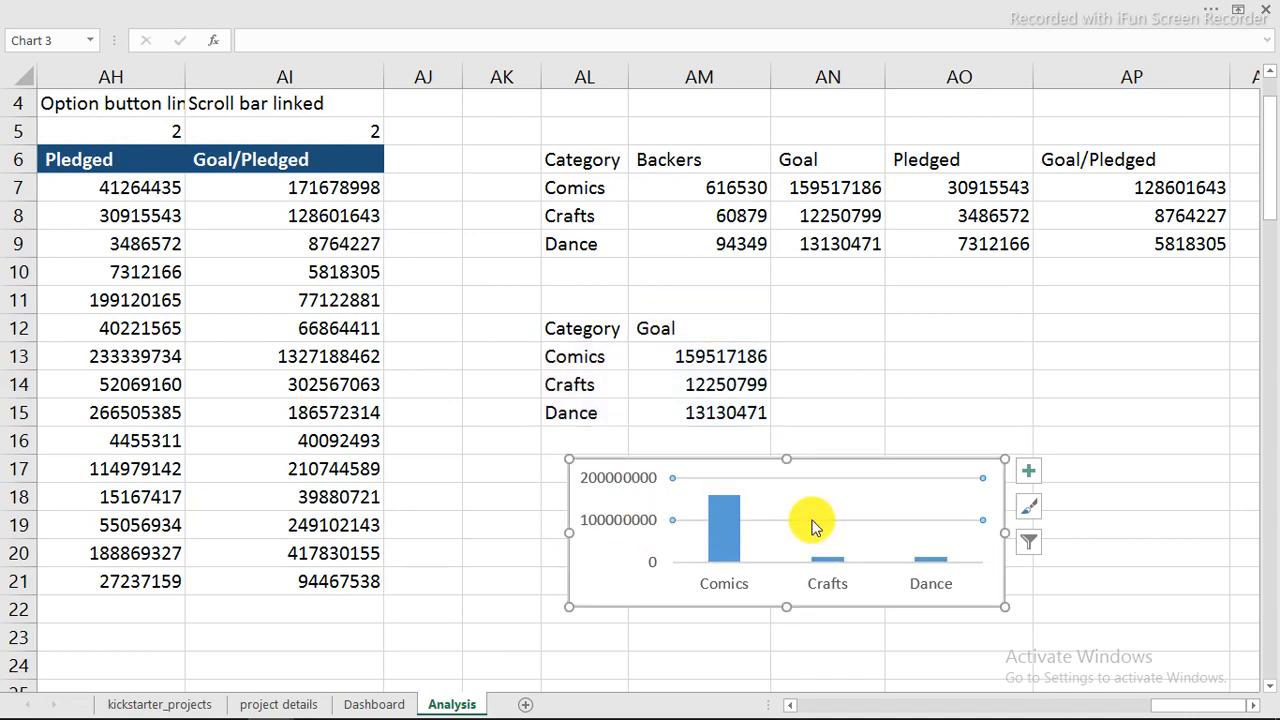
{"action": "key", "text": "Delete"}
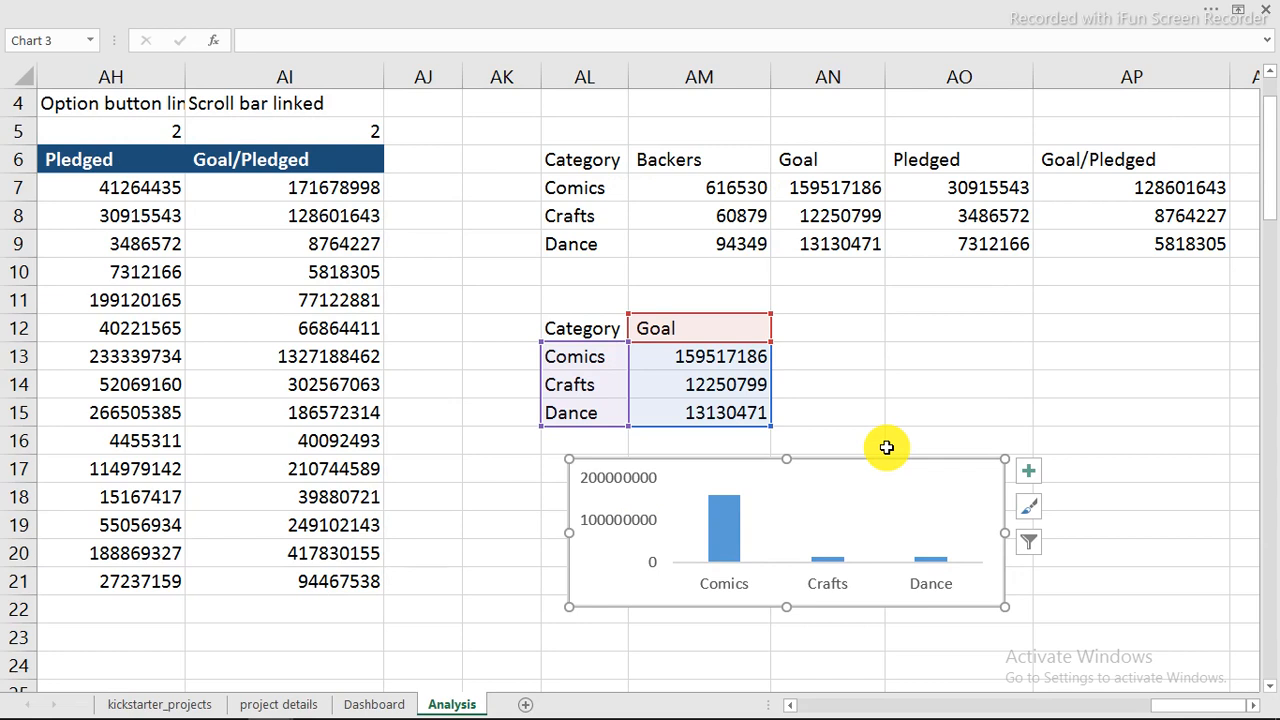
Move the column chart from the Analysis sheet to the Dashboard sheet, into the area around the Backers/Goal option buttons
{"action": "key", "text": "ctrl+x"}
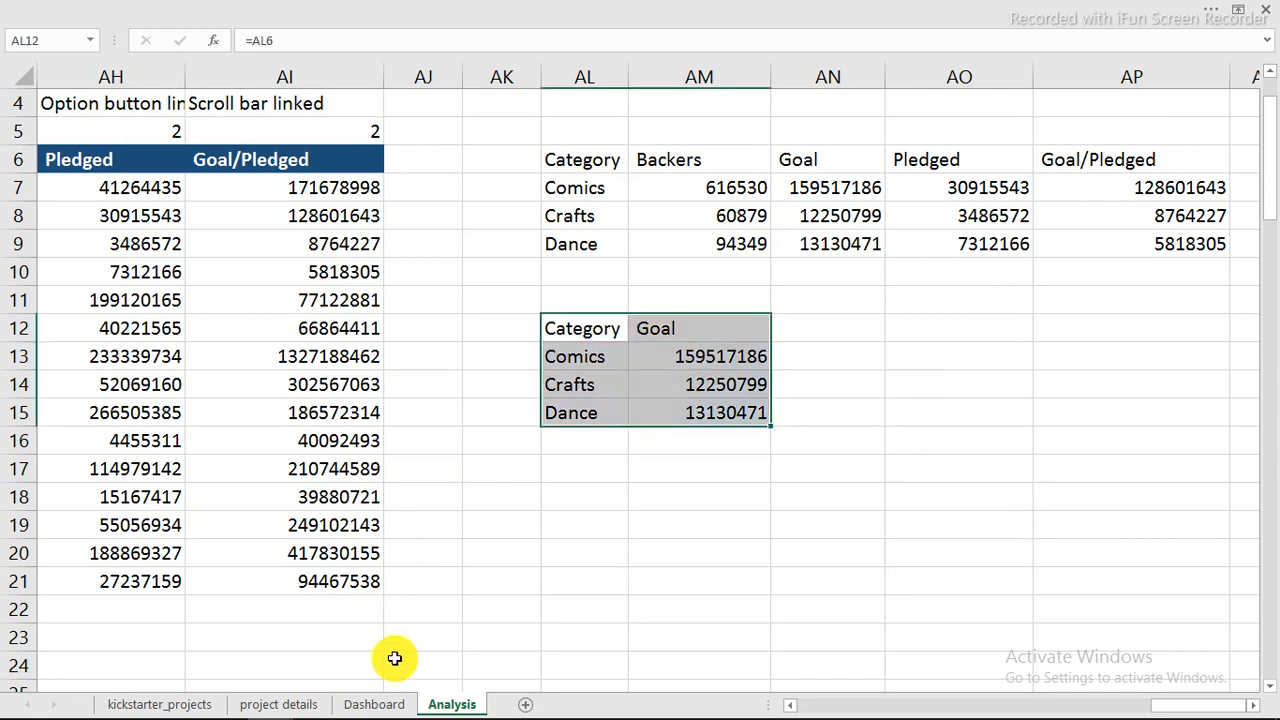
{"action": "left_click", "coordinate": [390, 705]}
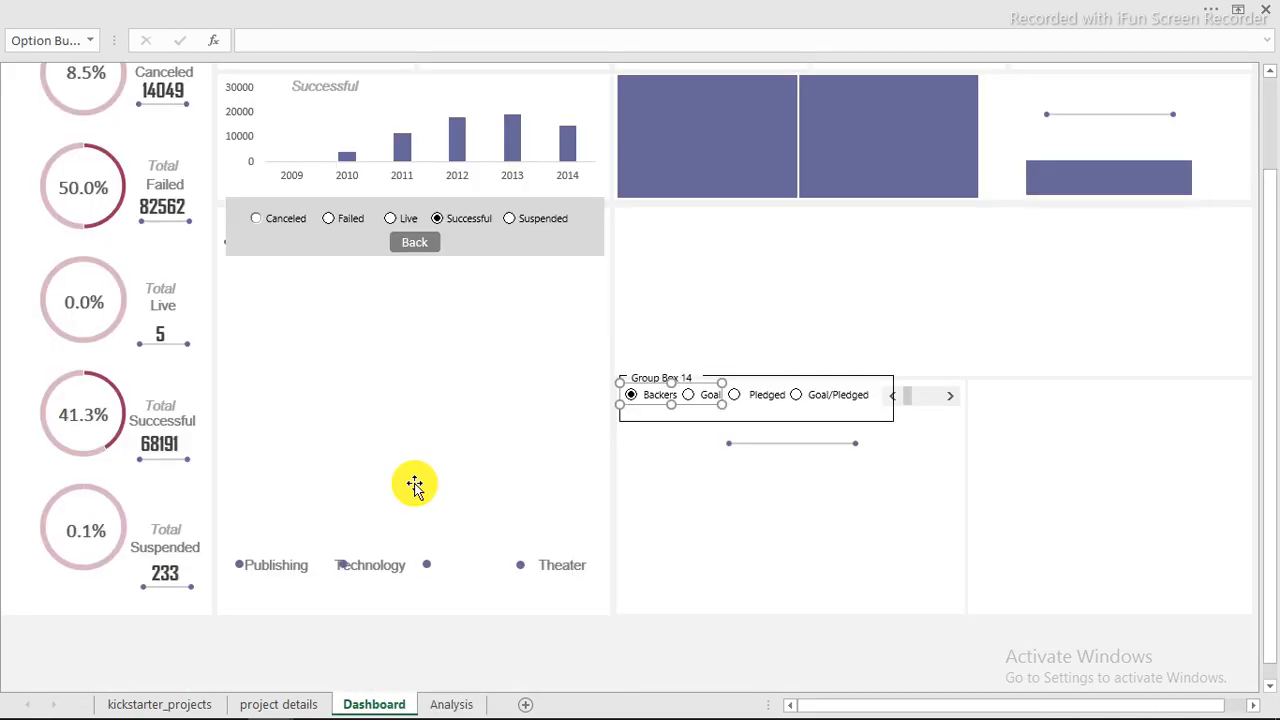
{"action": "left_click", "coordinate": [727, 502]}
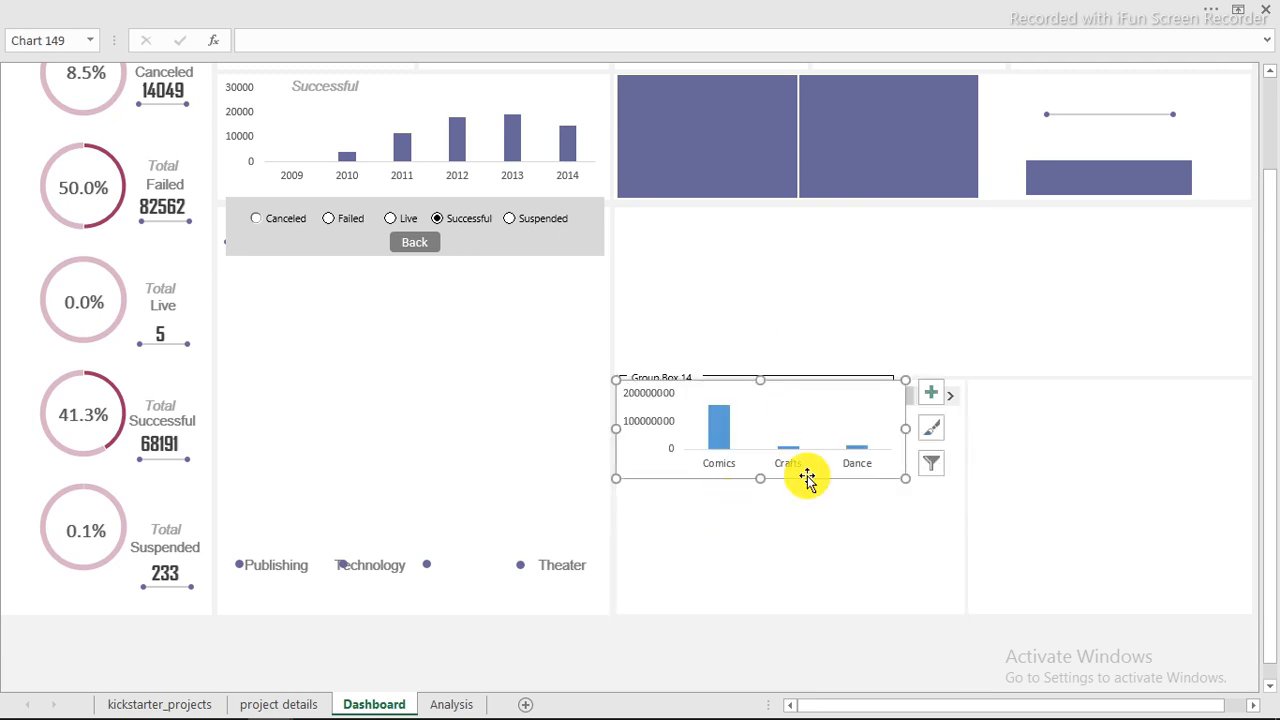
Move the column chart below the option buttons and enlarge it to fill the width and lower part of its white panel
{"action": "left_click_drag", "start_coordinate": [807, 480], "coordinate": [815, 604]}
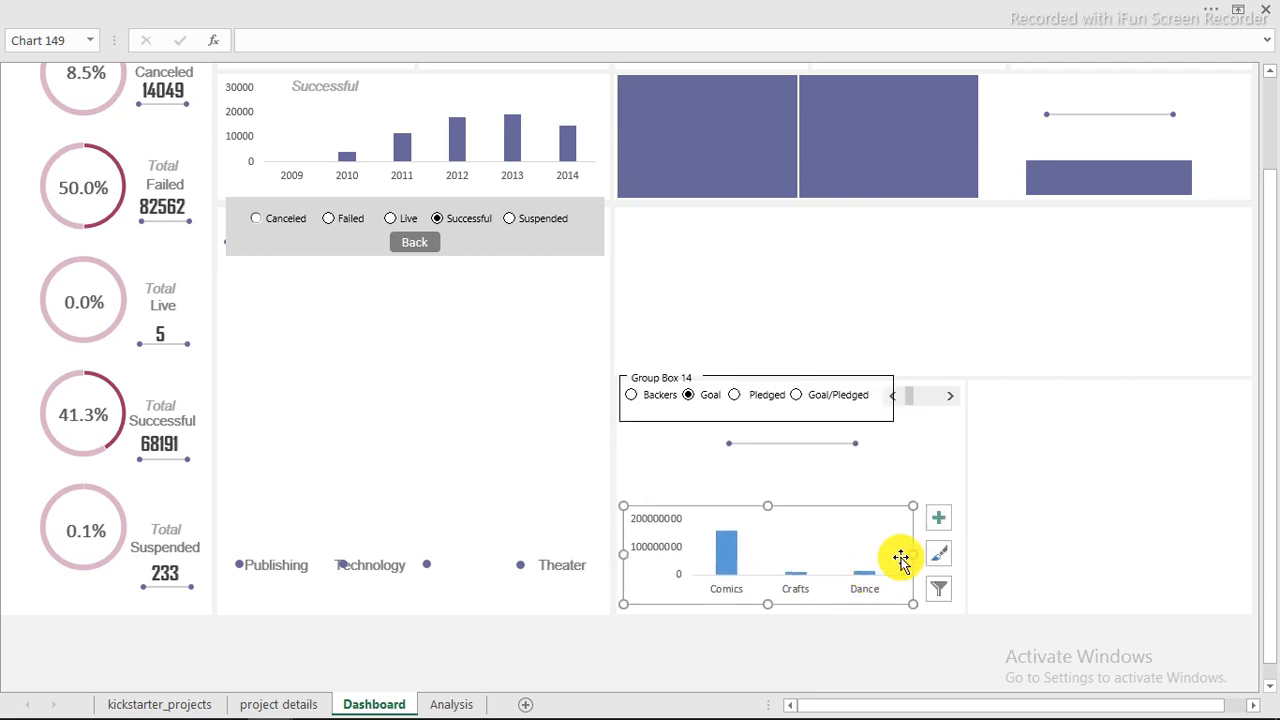
{"action": "left_click_drag", "start_coordinate": [912, 554], "coordinate": [963, 550]}
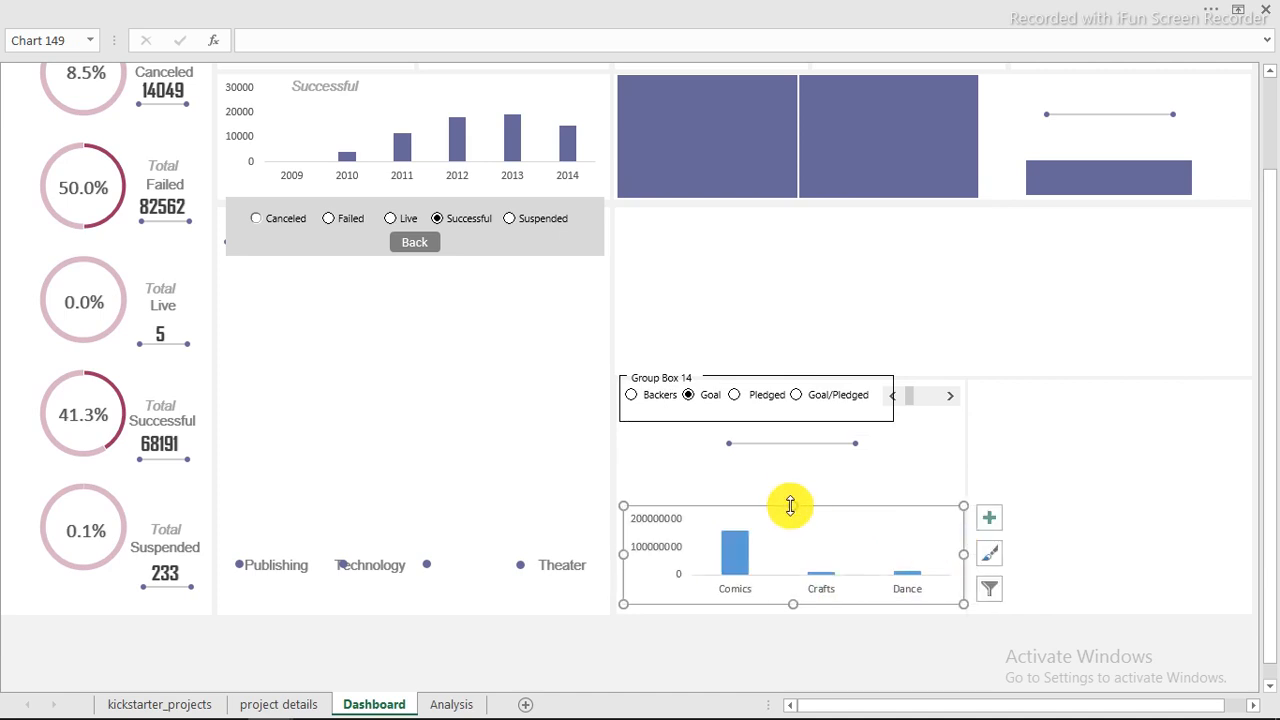
{"action": "mouse_move", "coordinate": [792, 505]}
{"action": "left_mouse_down"}
{"action": "mouse_move", "coordinate": [788, 477]}
{"action": "mouse_move", "coordinate": [813, 480]}
{"action": "left_mouse_up"}
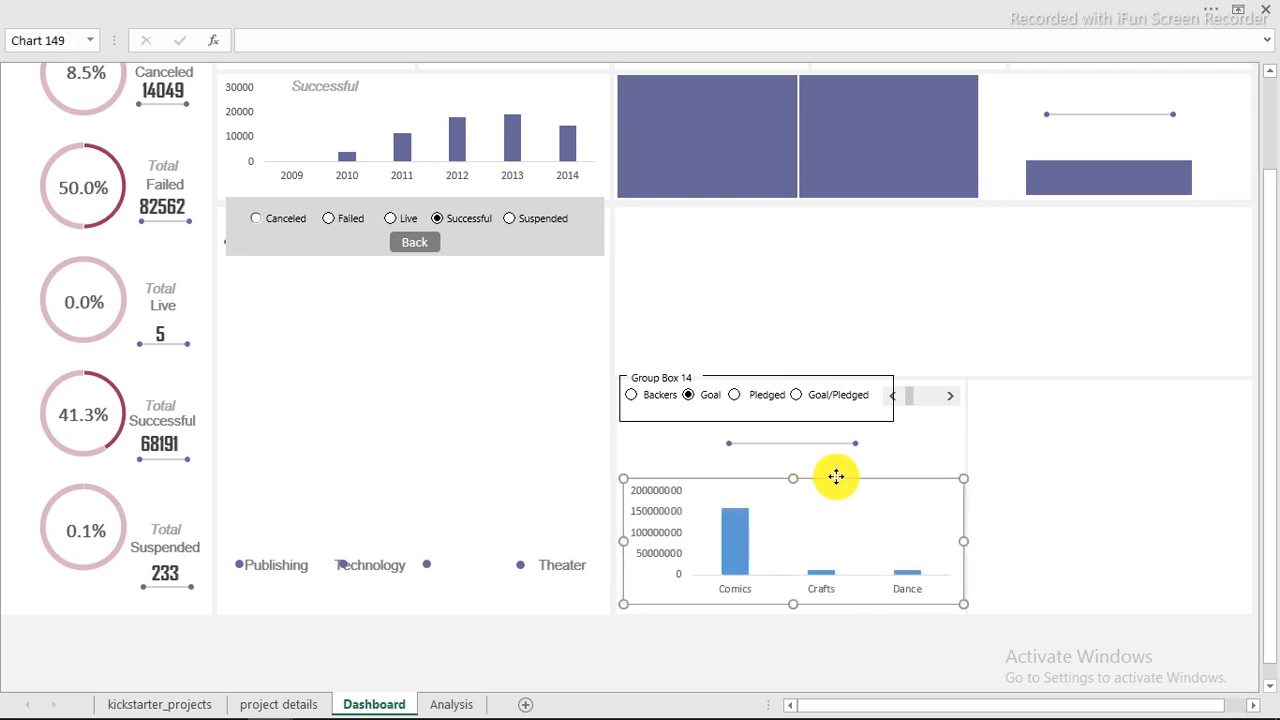
Set the column chart's chart area to no fill and no border line
{"action": "double_click", "coordinate": [832, 477]}
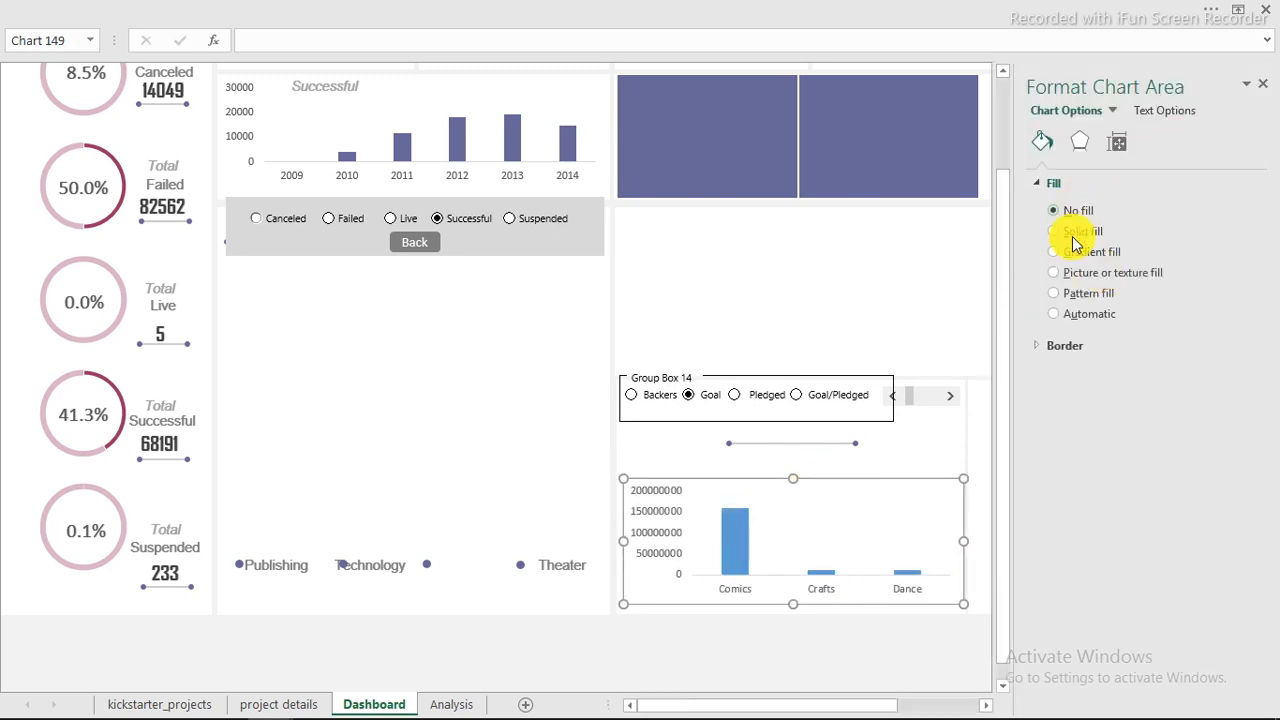
{"action": "left_click", "coordinate": [1040, 187]}
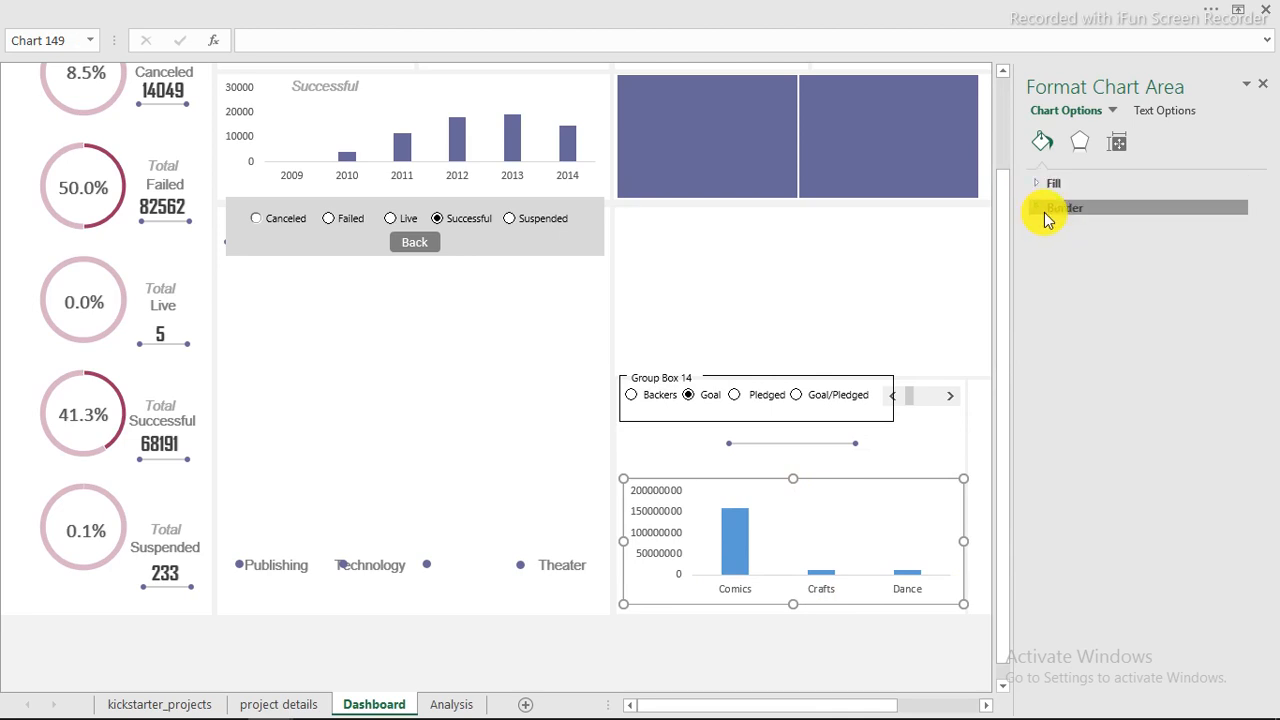
{"action": "left_click", "coordinate": [1045, 215]}
{"action": "left_click", "coordinate": [1053, 235]}
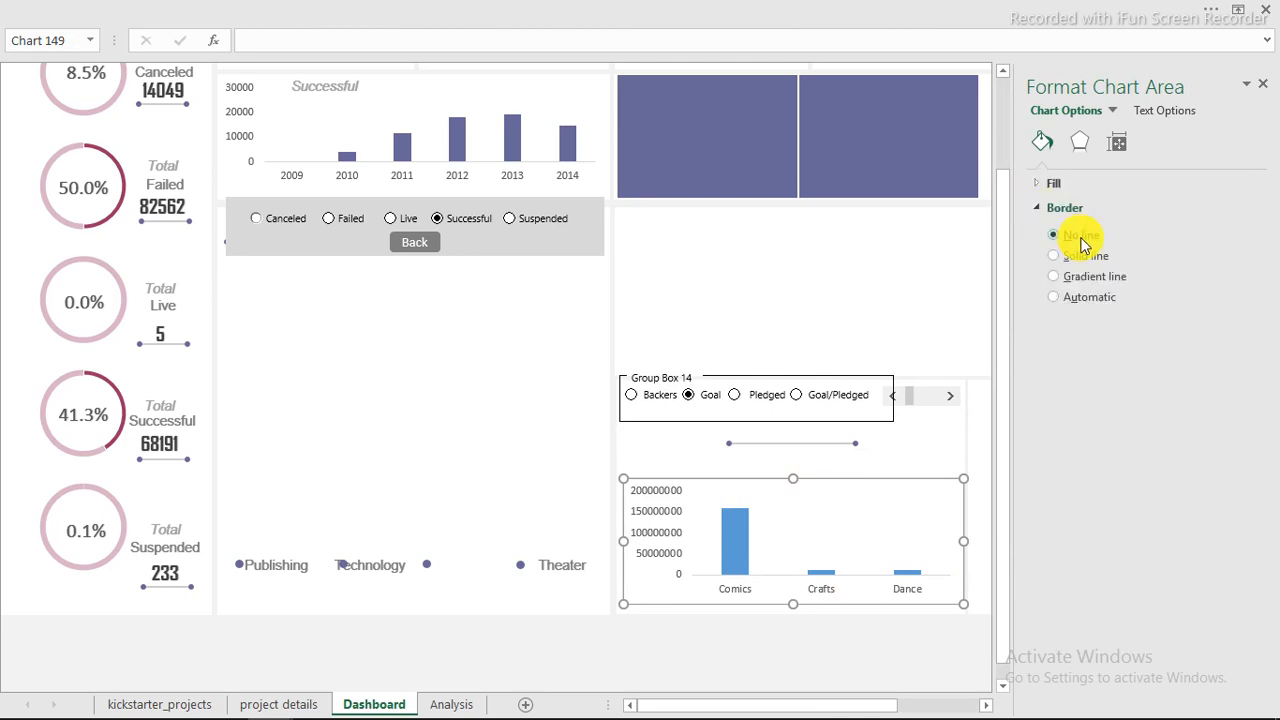
{"action": "left_click", "coordinate": [1265, 88]}
Fill the whole column series with the recent slate-purple color that matches the deadline-year chart above
{"action": "left_click", "coordinate": [736, 540]}
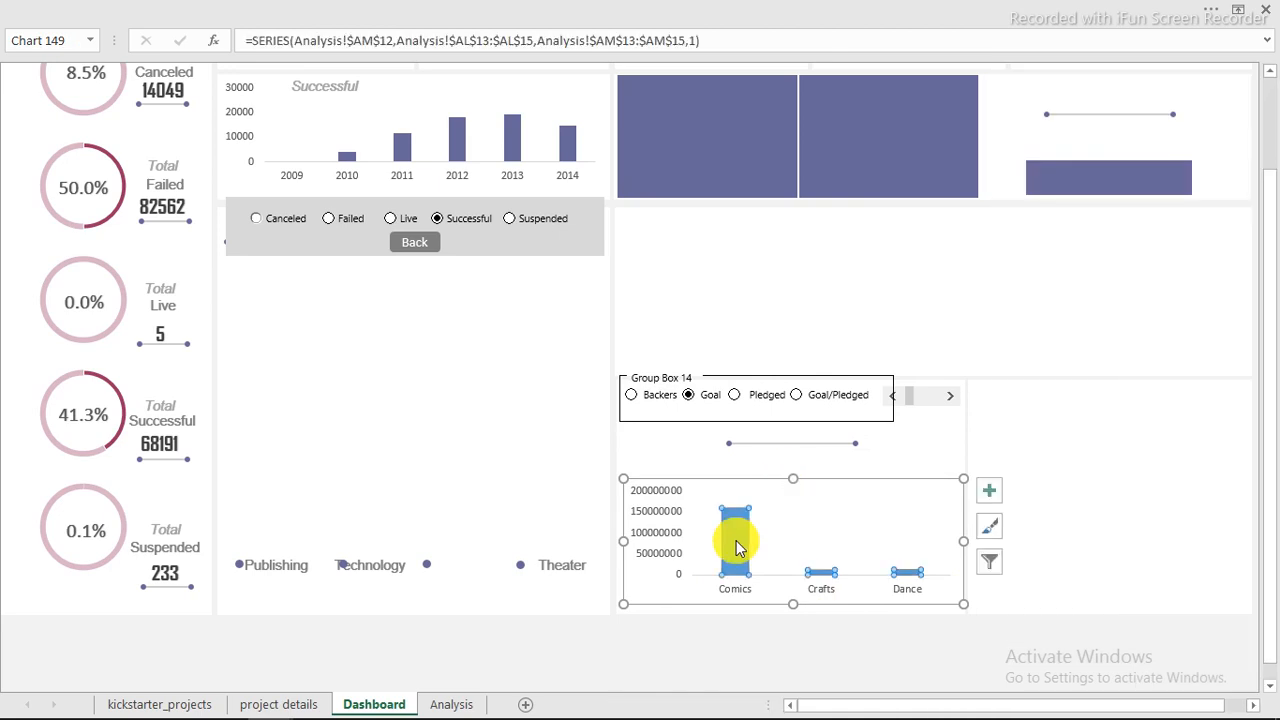
{"action": "double_click", "coordinate": [736, 545]}
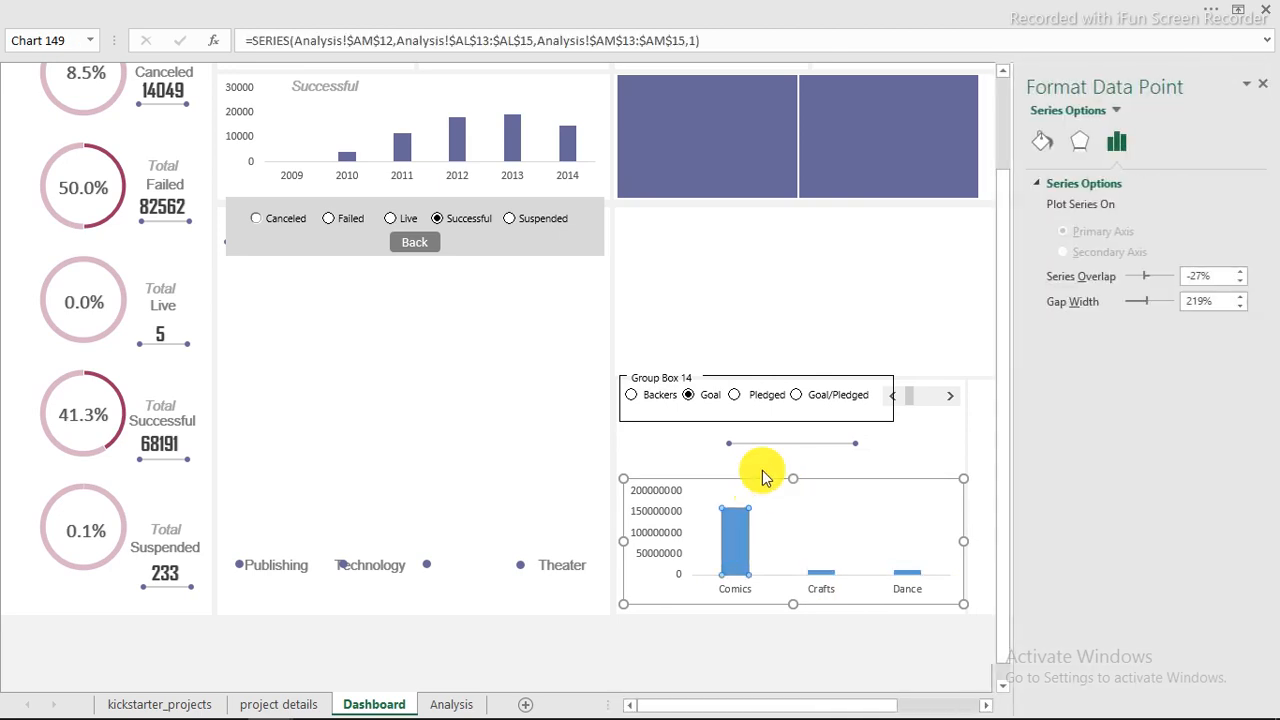
{"action": "left_click", "coordinate": [762, 484]}
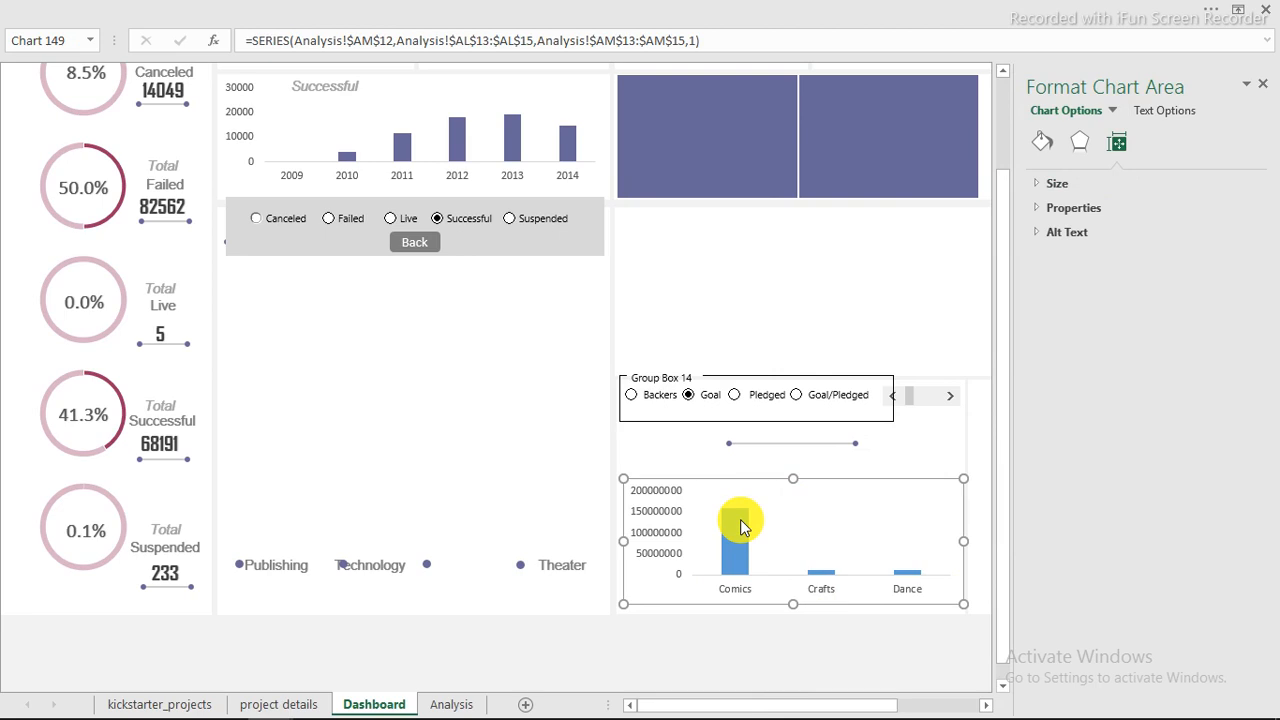
{"action": "left_click", "coordinate": [742, 527]}
{"action": "left_click", "coordinate": [1043, 143]}
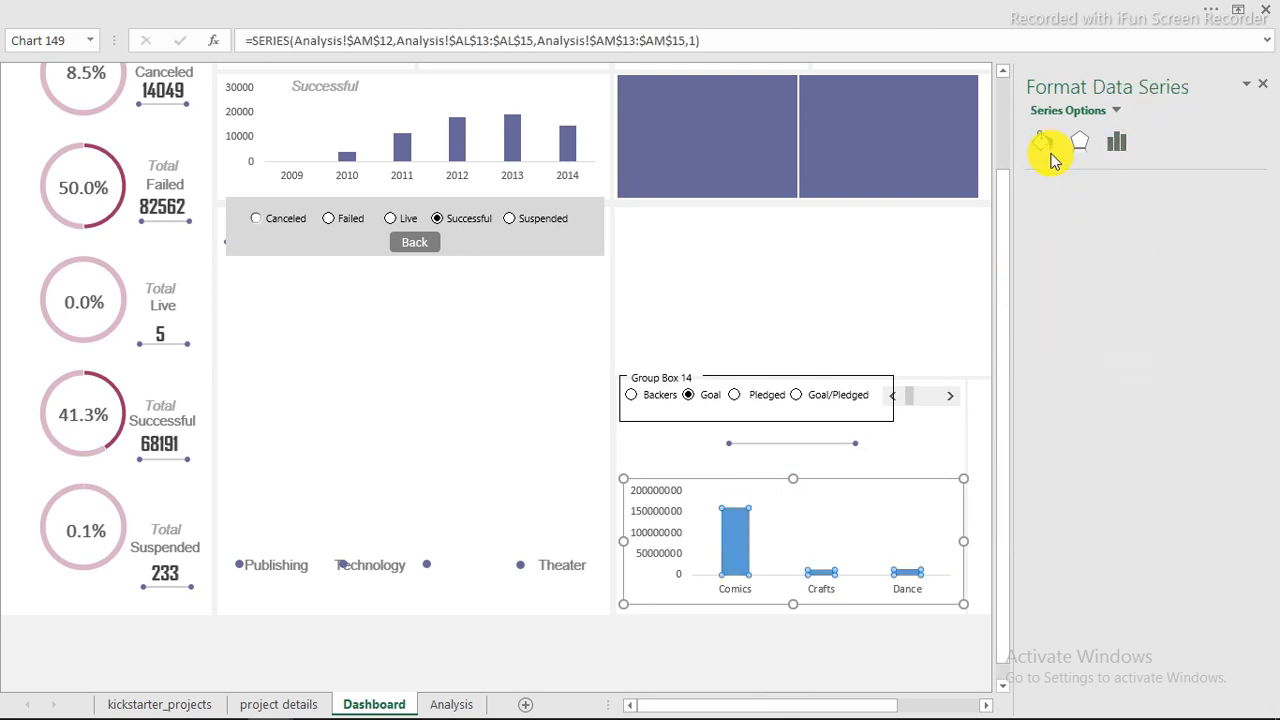
{"action": "left_click", "coordinate": [1240, 330]}
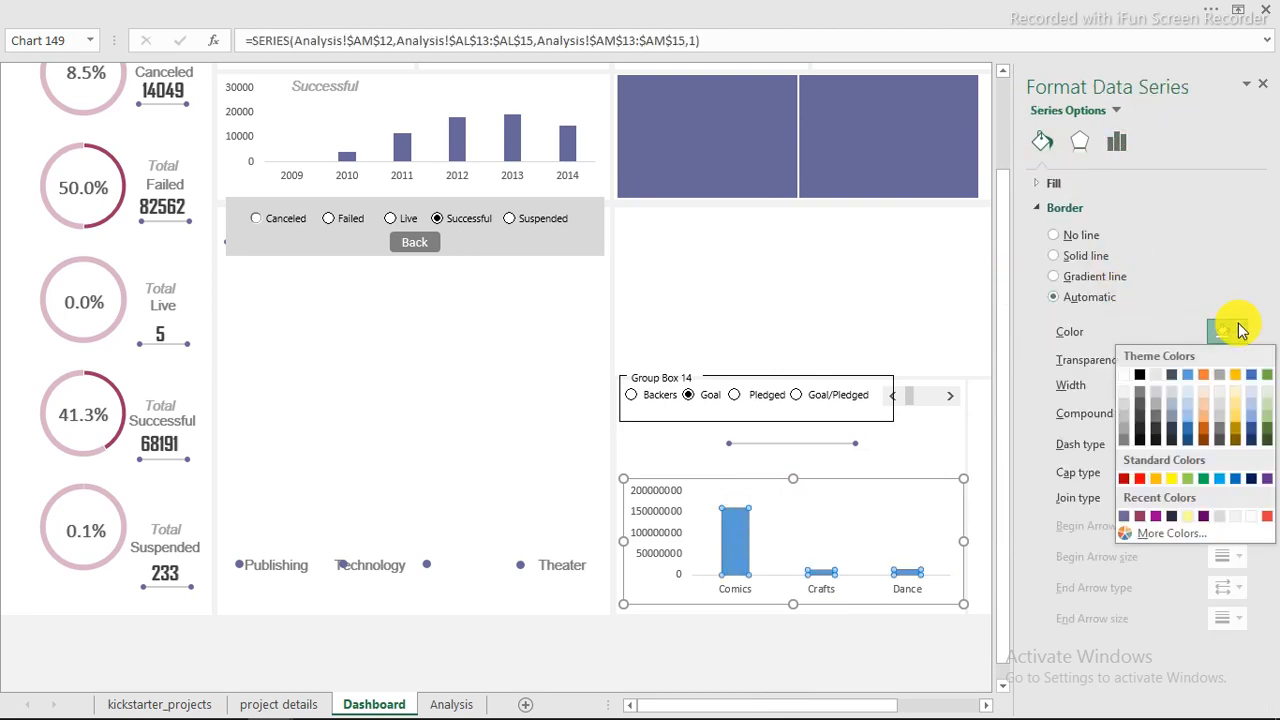
{"action": "left_click", "coordinate": [1240, 330]}
{"action": "left_click", "coordinate": [1047, 207]}
{"action": "left_click", "coordinate": [1050, 185]}
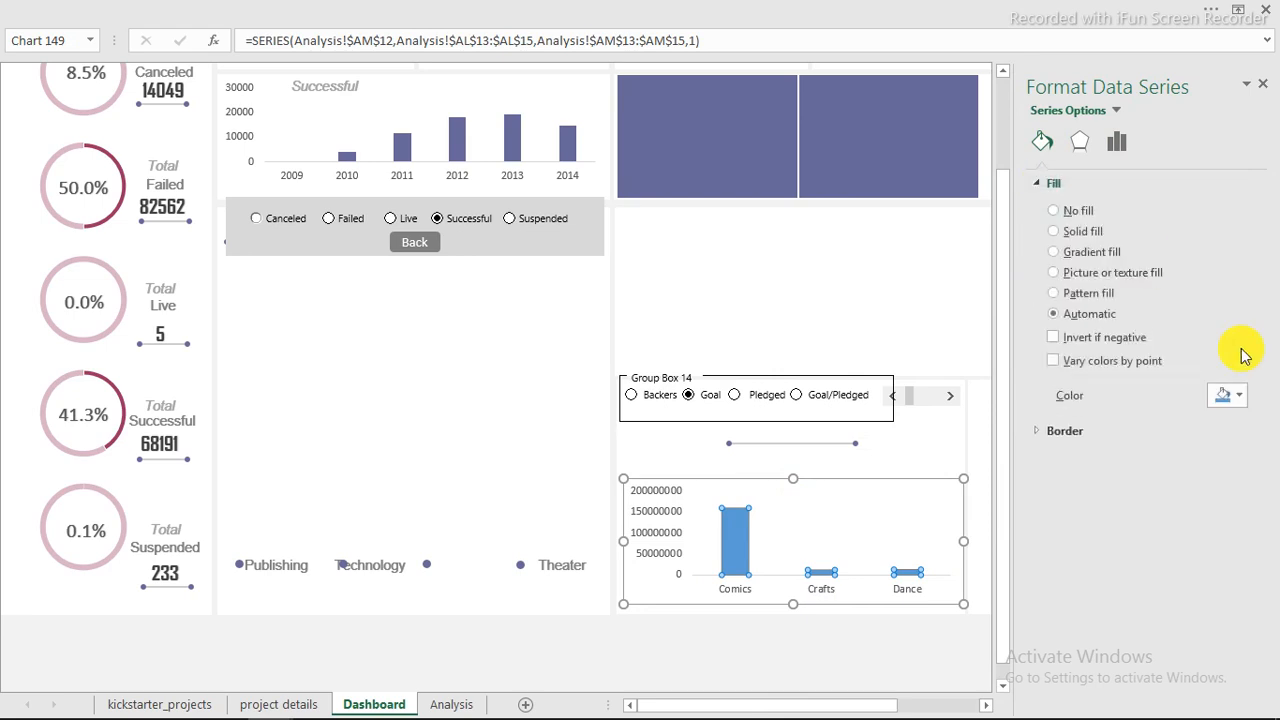
{"action": "left_click", "coordinate": [1236, 395]}
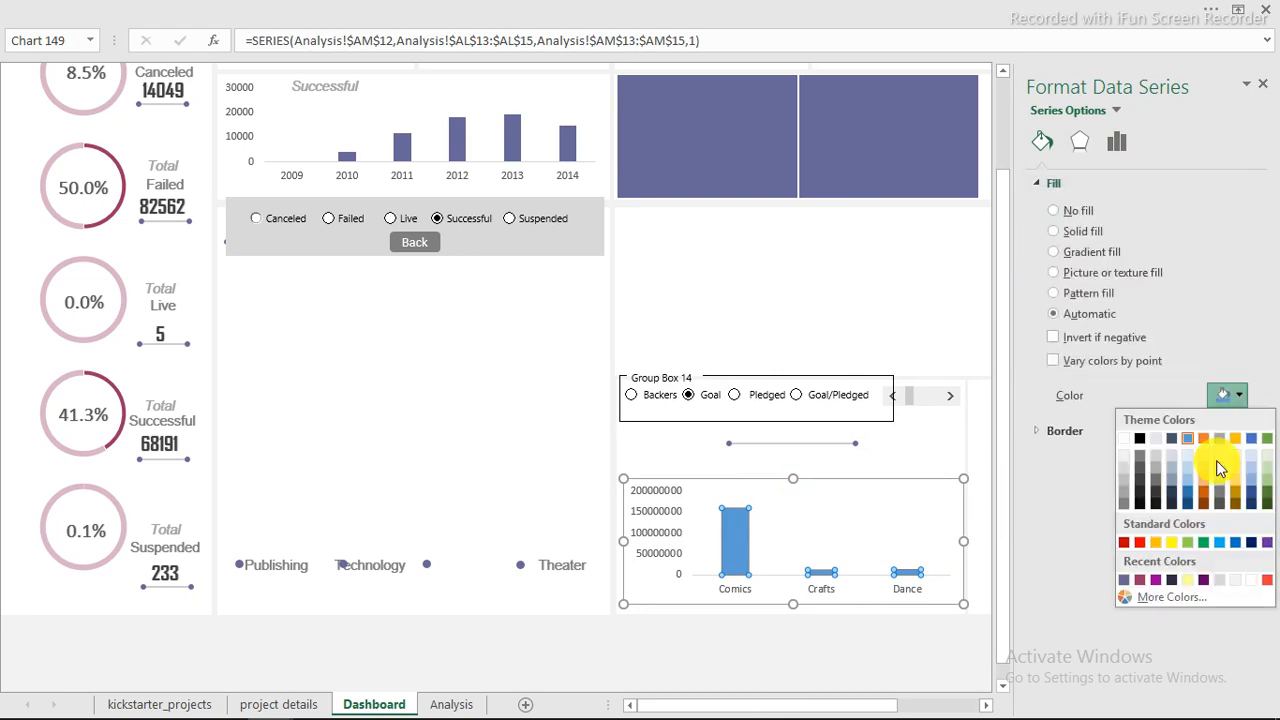
{"action": "left_click", "coordinate": [1124, 581]}
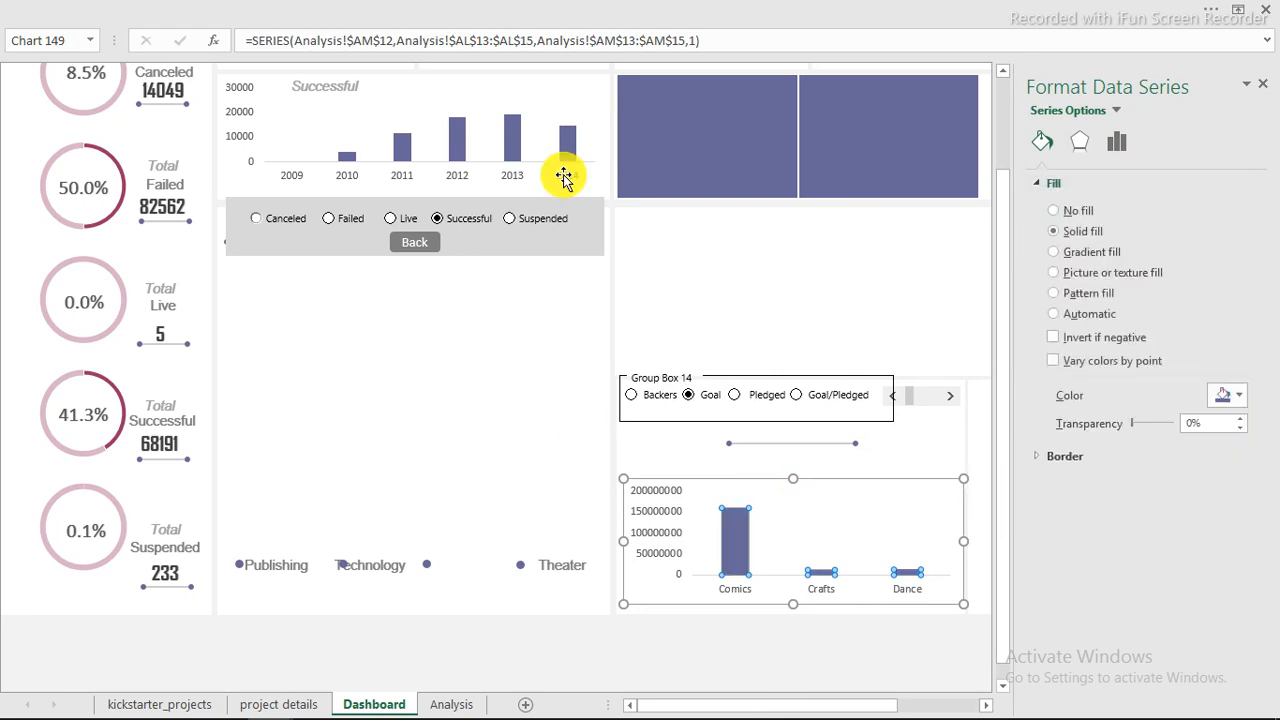
{"action": "left_click", "coordinate": [636, 673]}
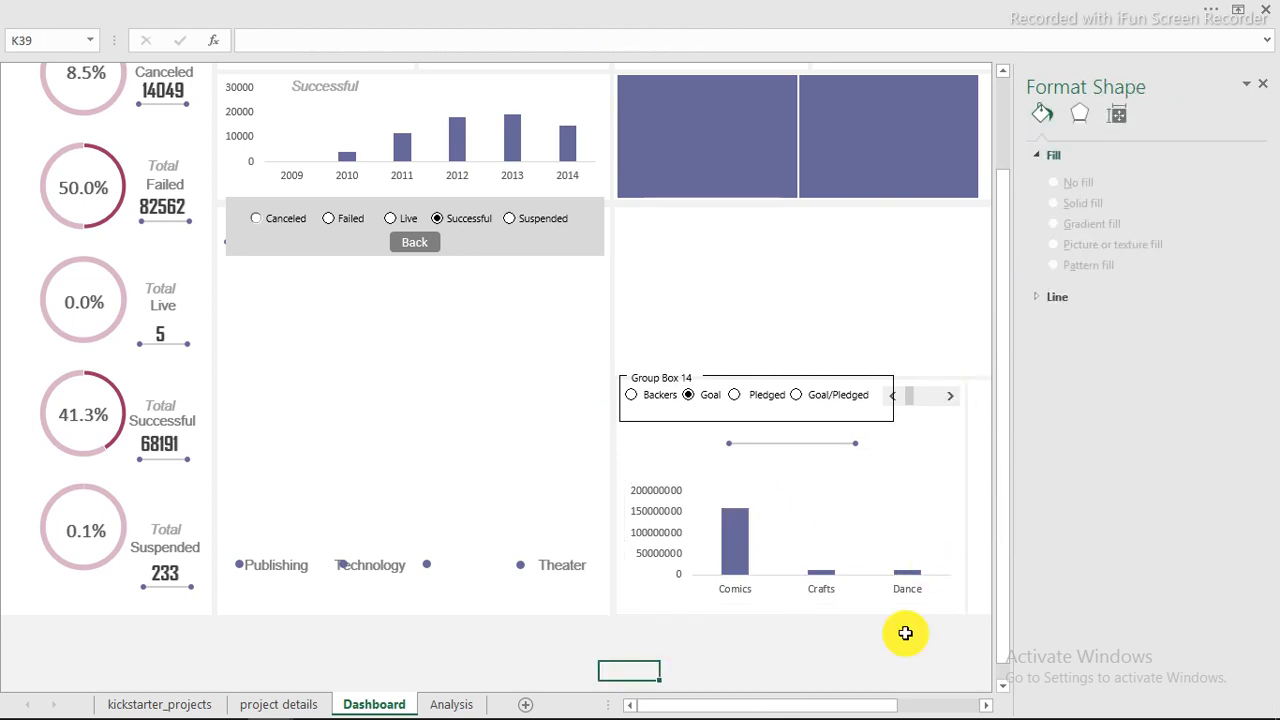
{"action": "left_click", "coordinate": [1263, 84]}
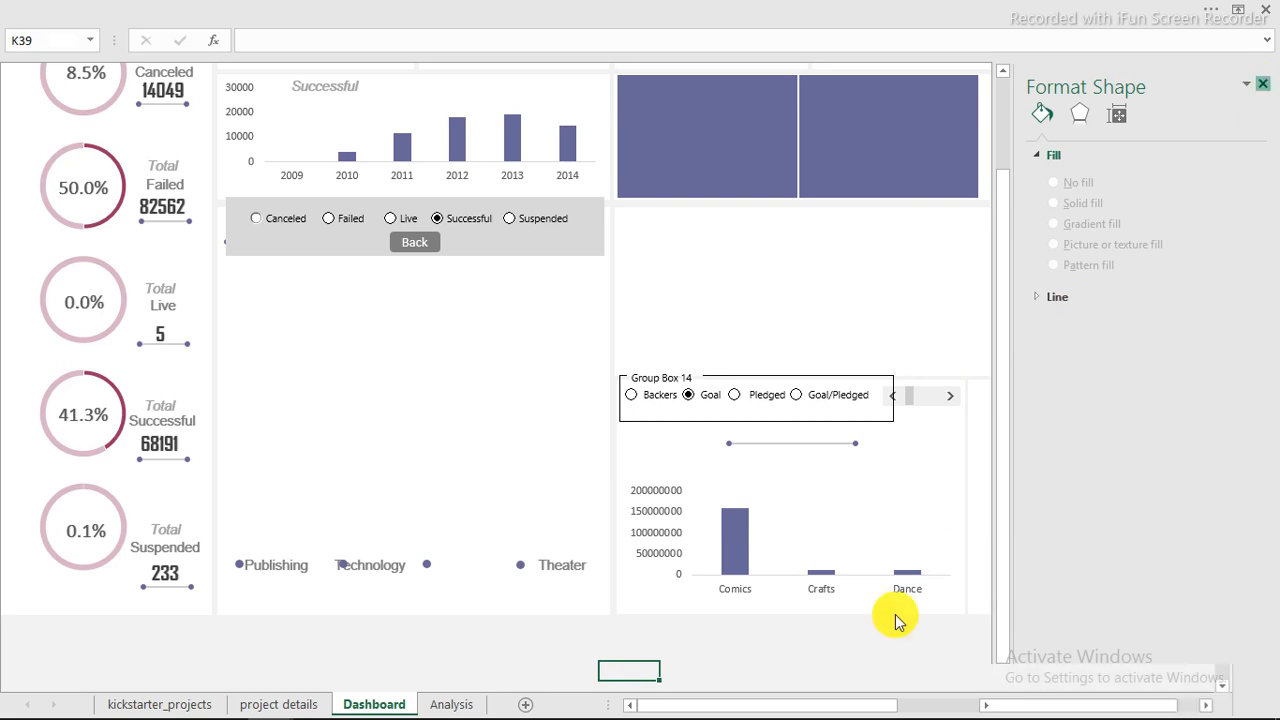
Test the chart's controls by advancing the category scroll bar and choosing the Pledged option
{"action": "left_click", "coordinate": [893, 655]}
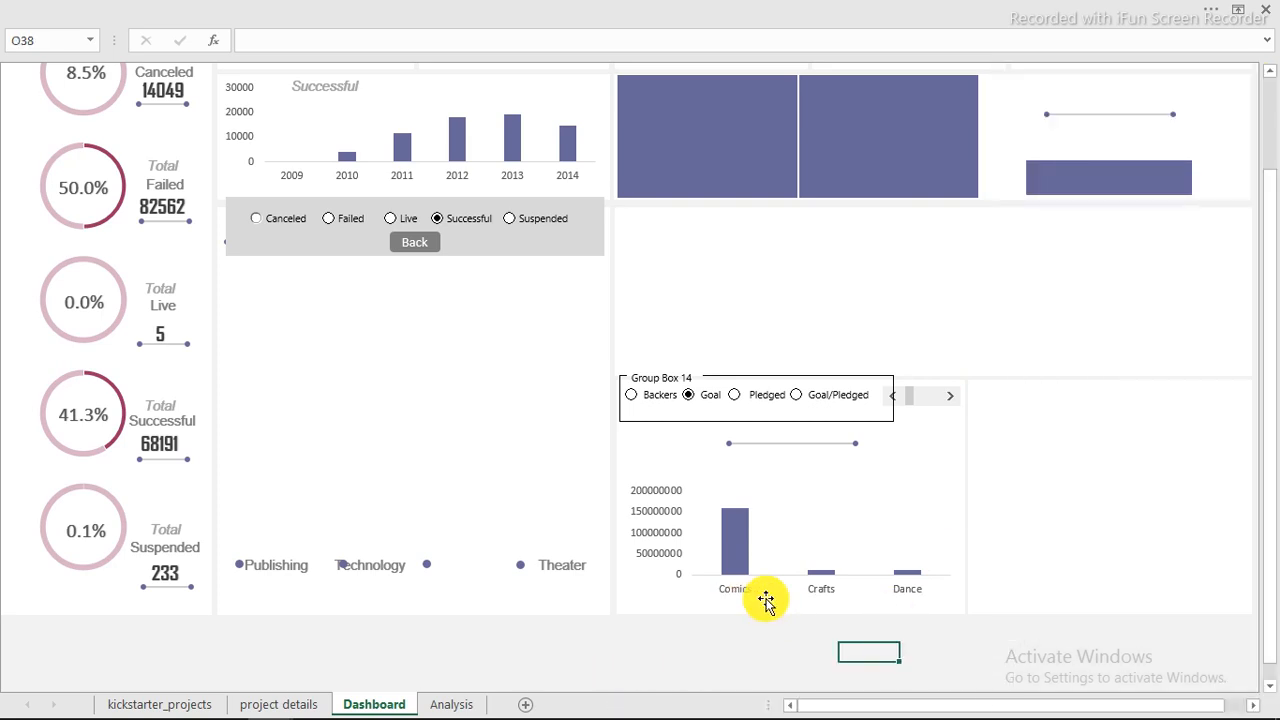
{"action": "left_click", "coordinate": [951, 396]}
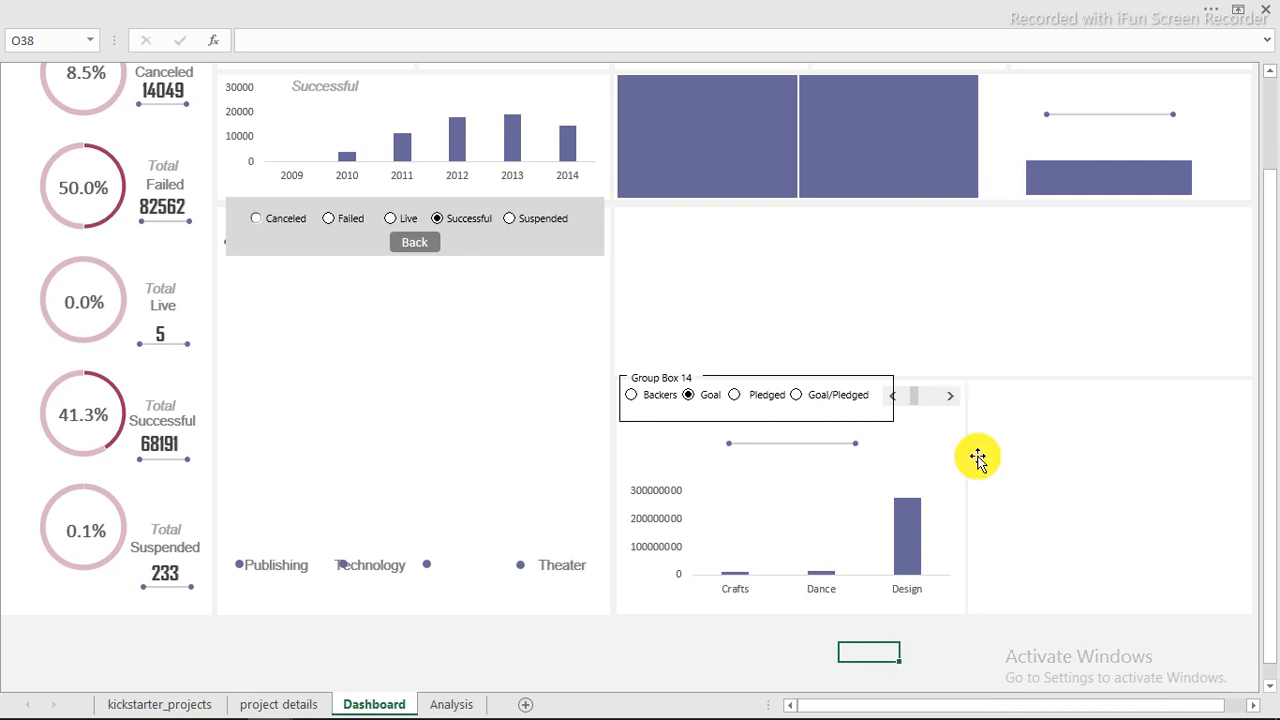
{"action": "left_click", "coordinate": [735, 395]}
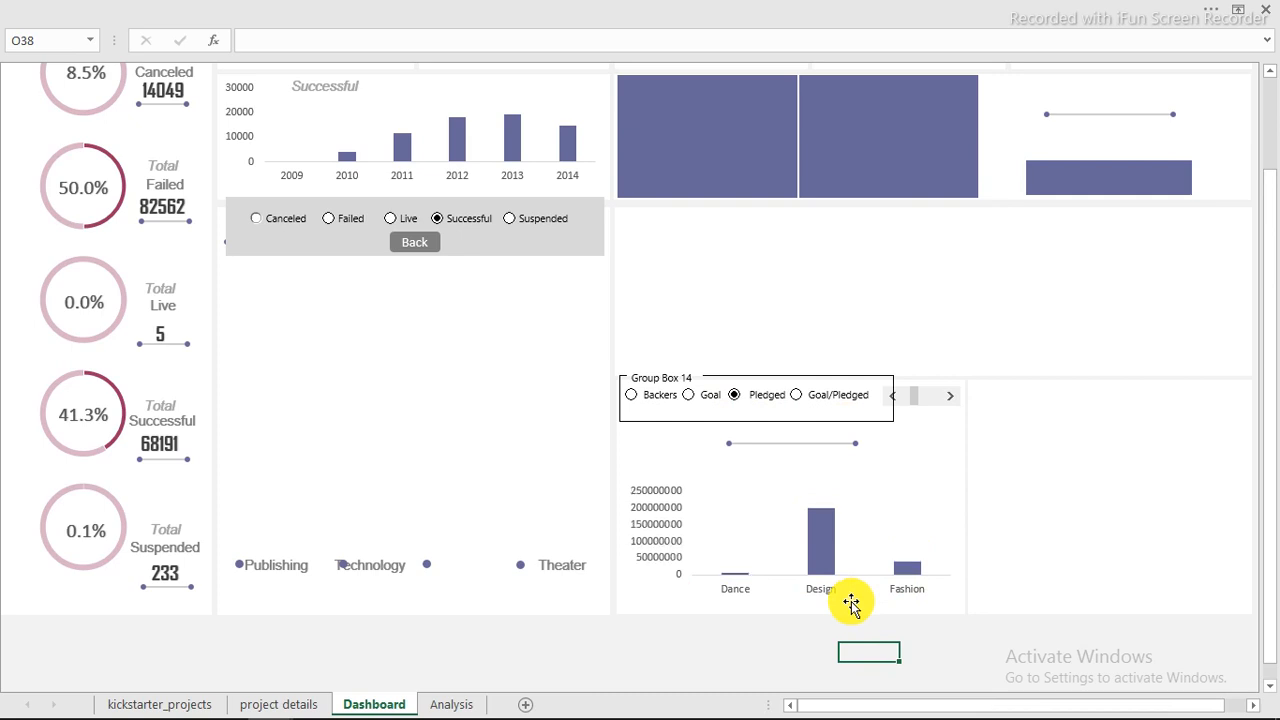
Compare the option group with the finished kickstarter_projects dashboard, return to the lesson workbook and clear the group box's caption
{"action": "left_click", "coordinate": [668, 377]}
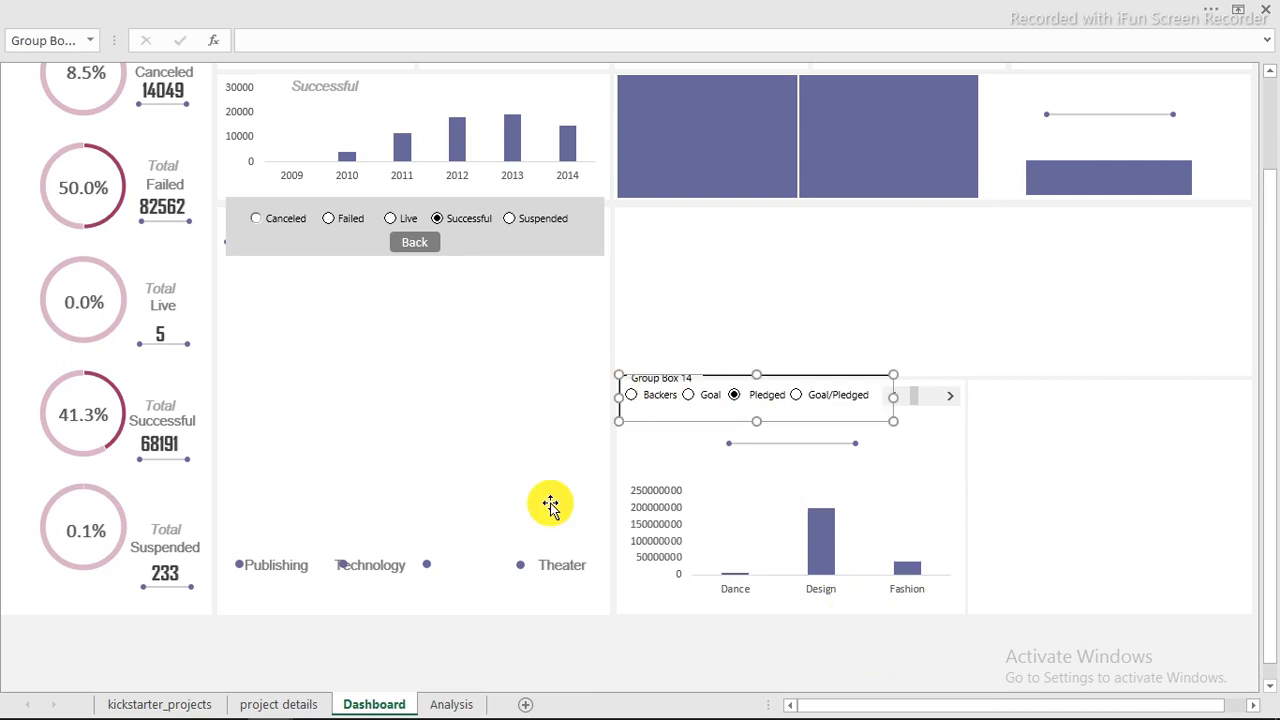
{"action": "mouse_move", "coordinate": [314, 702]}
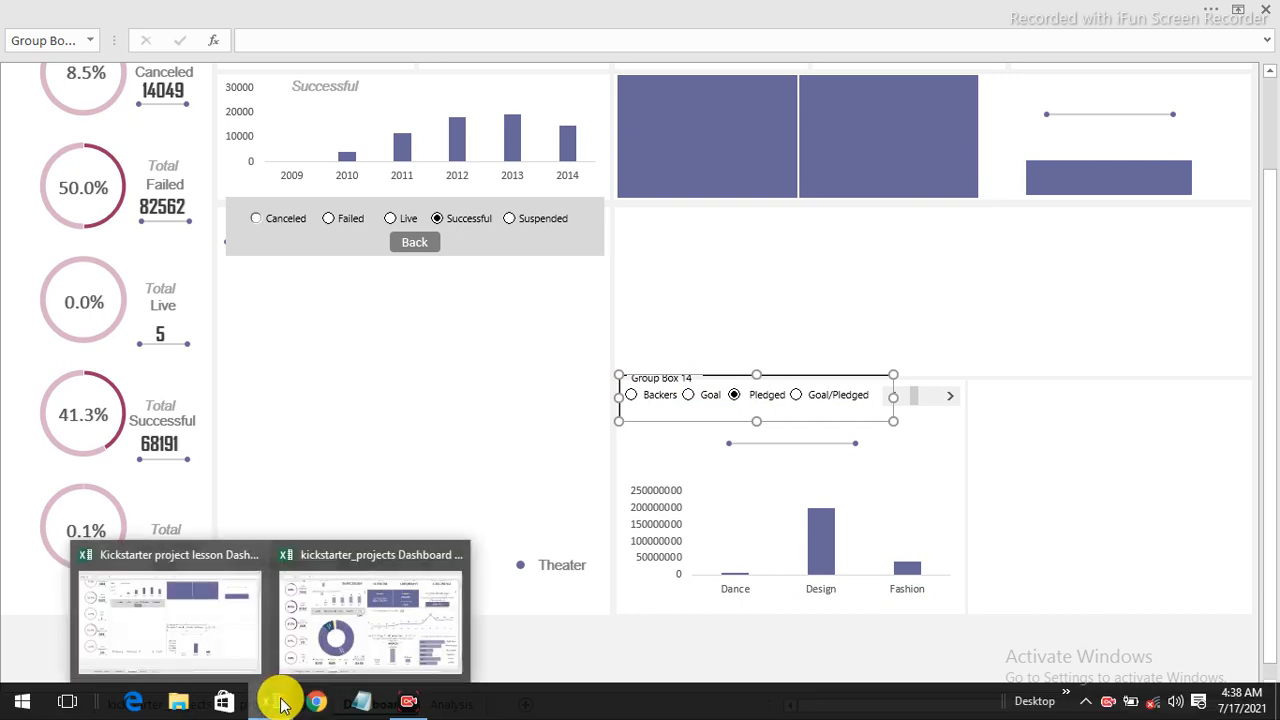
{"action": "left_click", "coordinate": [334, 560]}
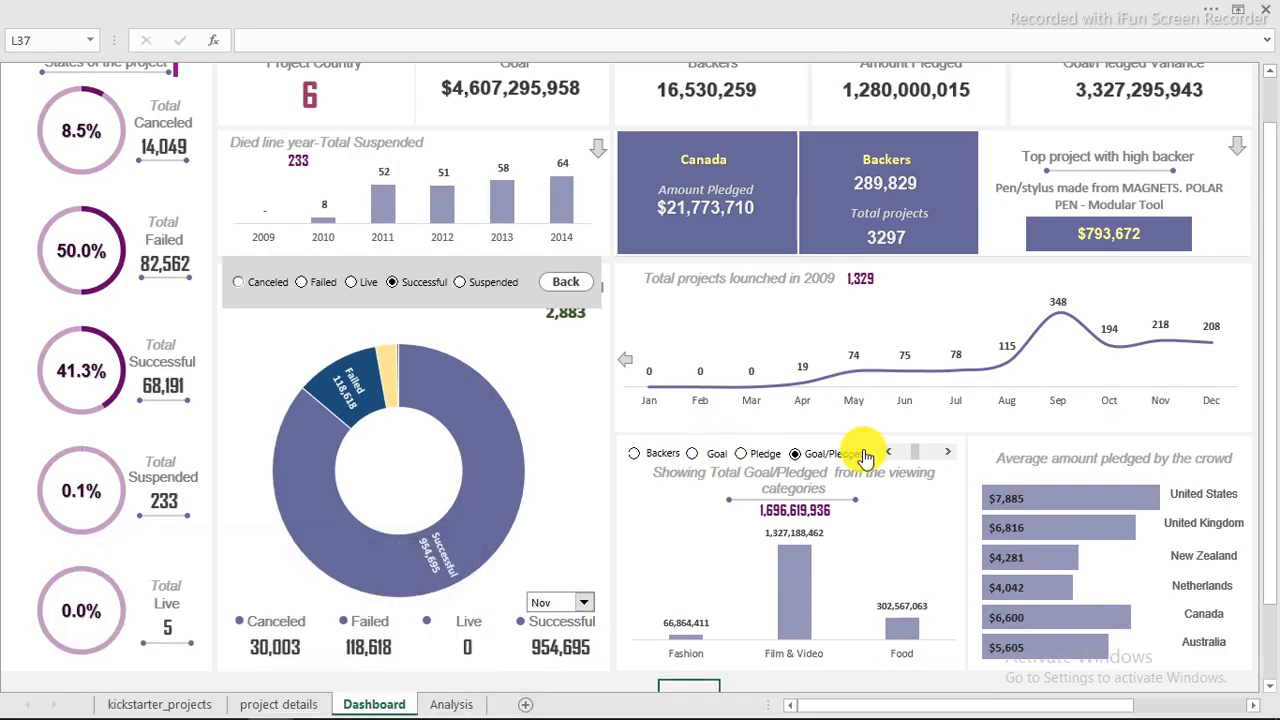
{"action": "mouse_move", "coordinate": [400, 700]}
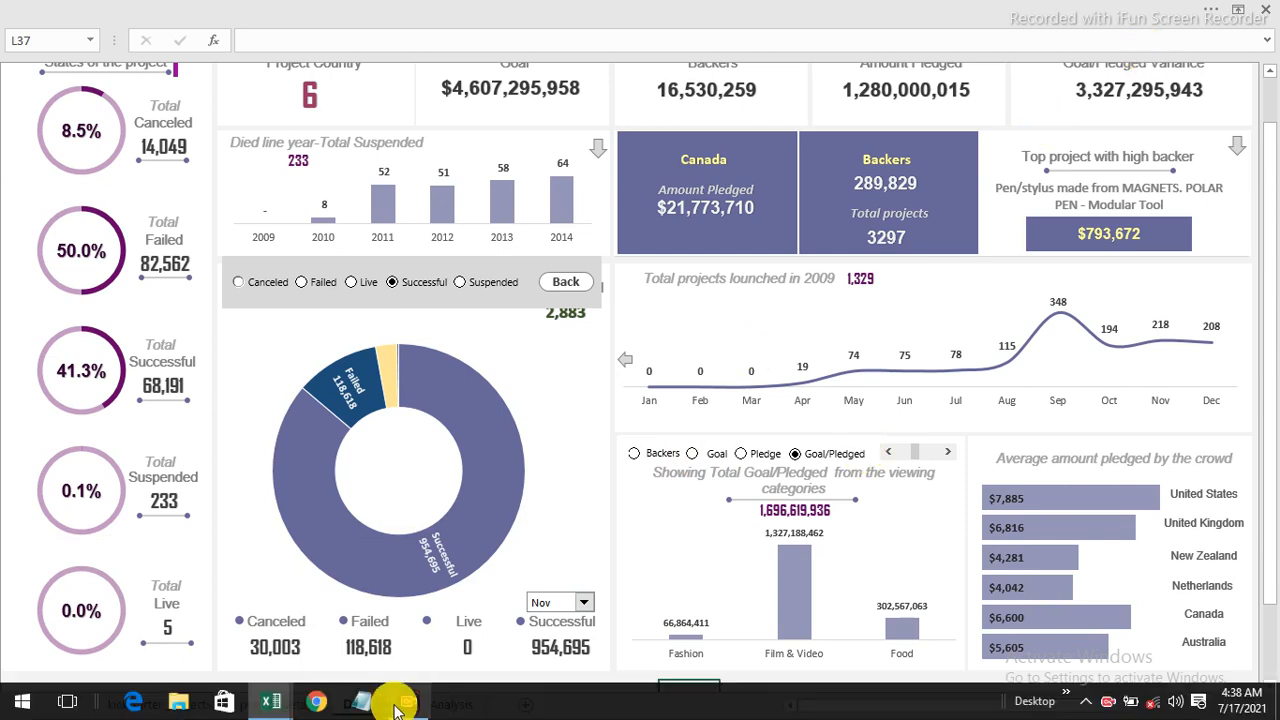
{"action": "mouse_move", "coordinate": [263, 700]}
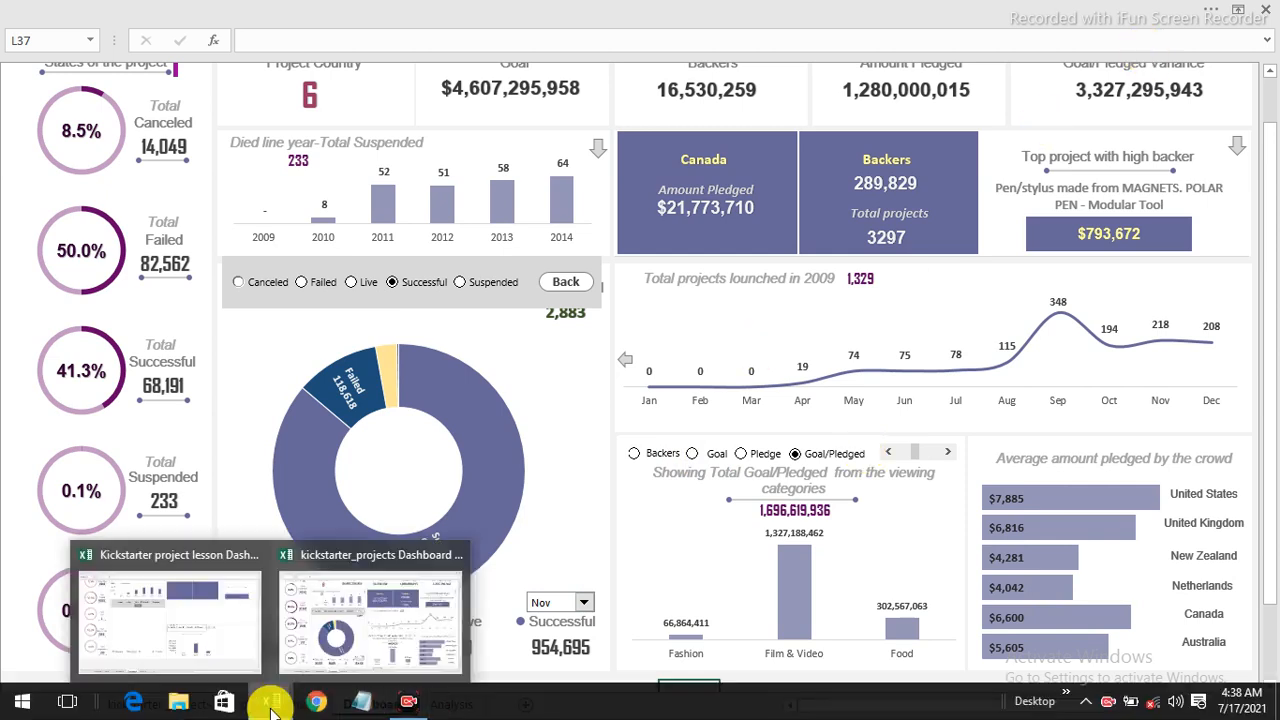
{"action": "left_click", "coordinate": [220, 646]}
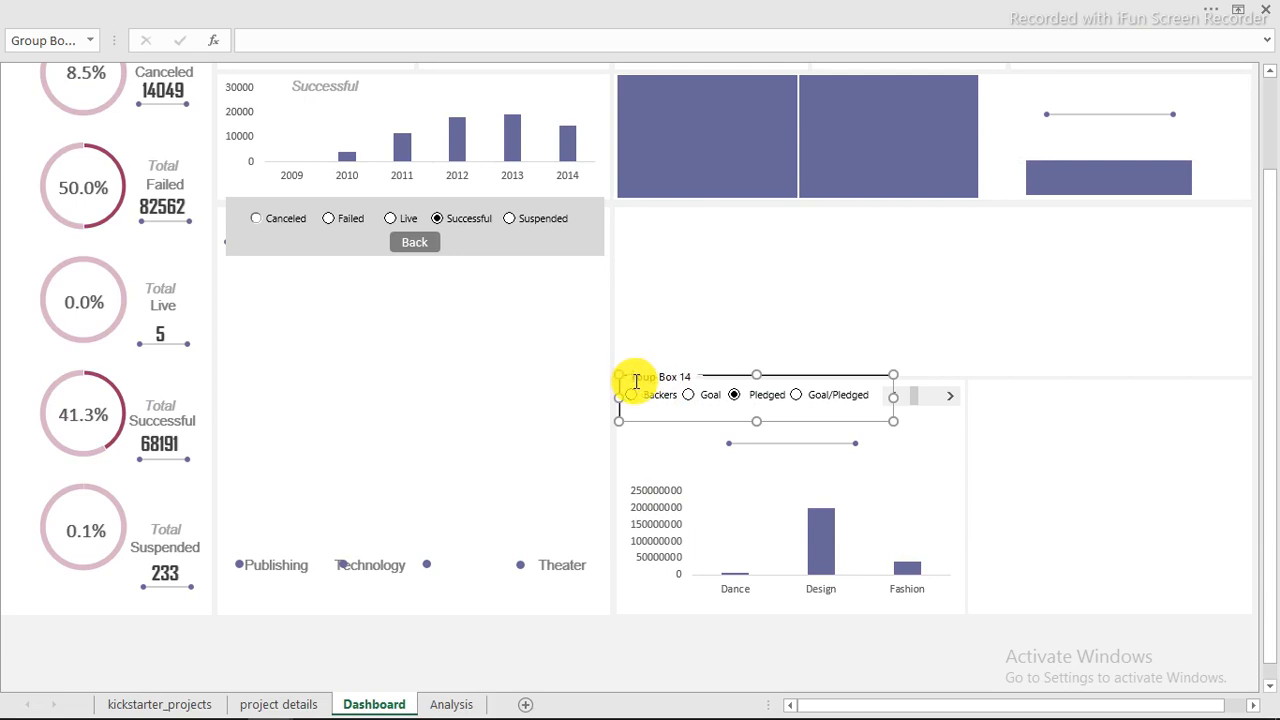
{"action": "left_click", "coordinate": [622, 656]}
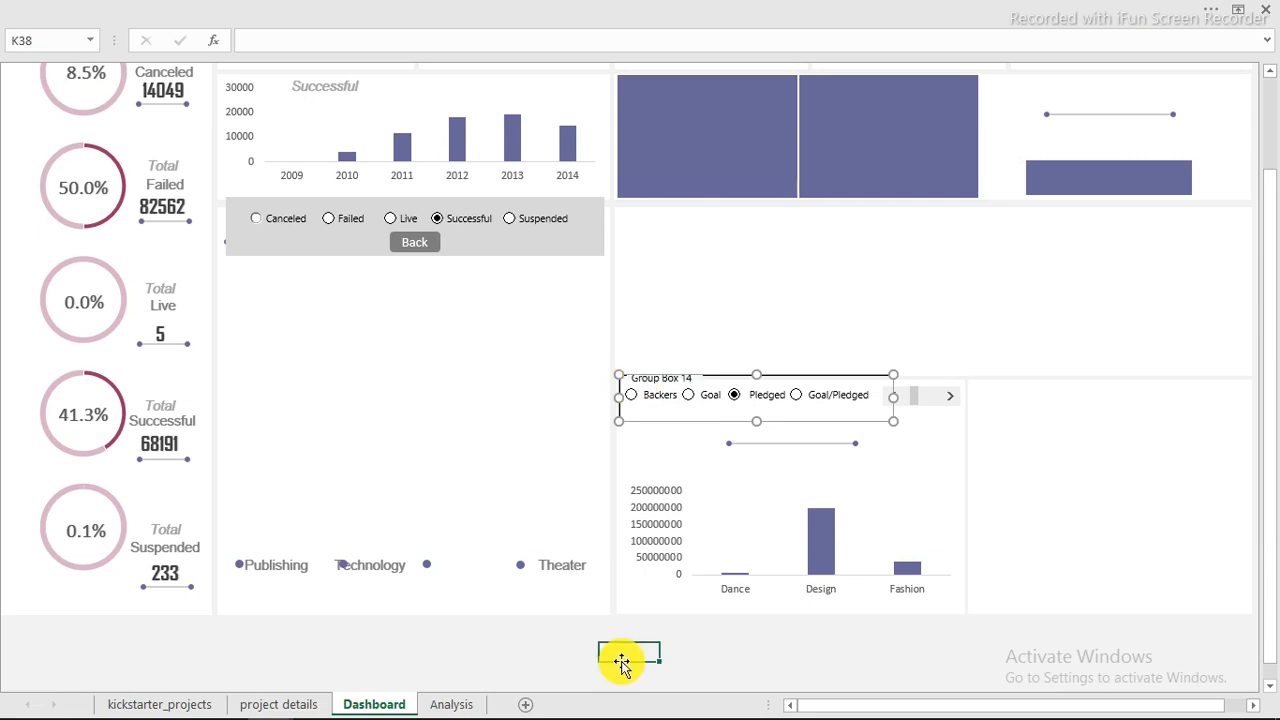
Draw a rectangle that exactly covers the group box around the Backers, Goal, Pledged and Goal/Pledged options
{"action": "left_click", "coordinate": [290, 12]}
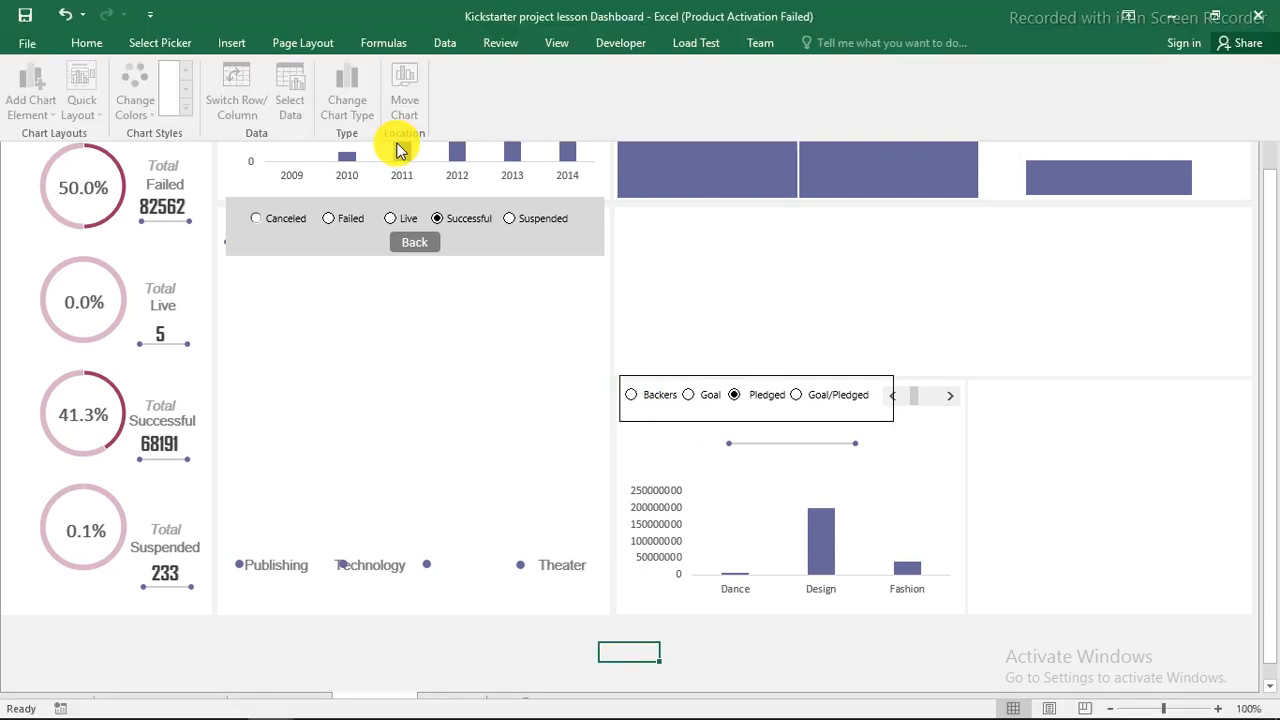
{"action": "left_click", "coordinate": [228, 39]}
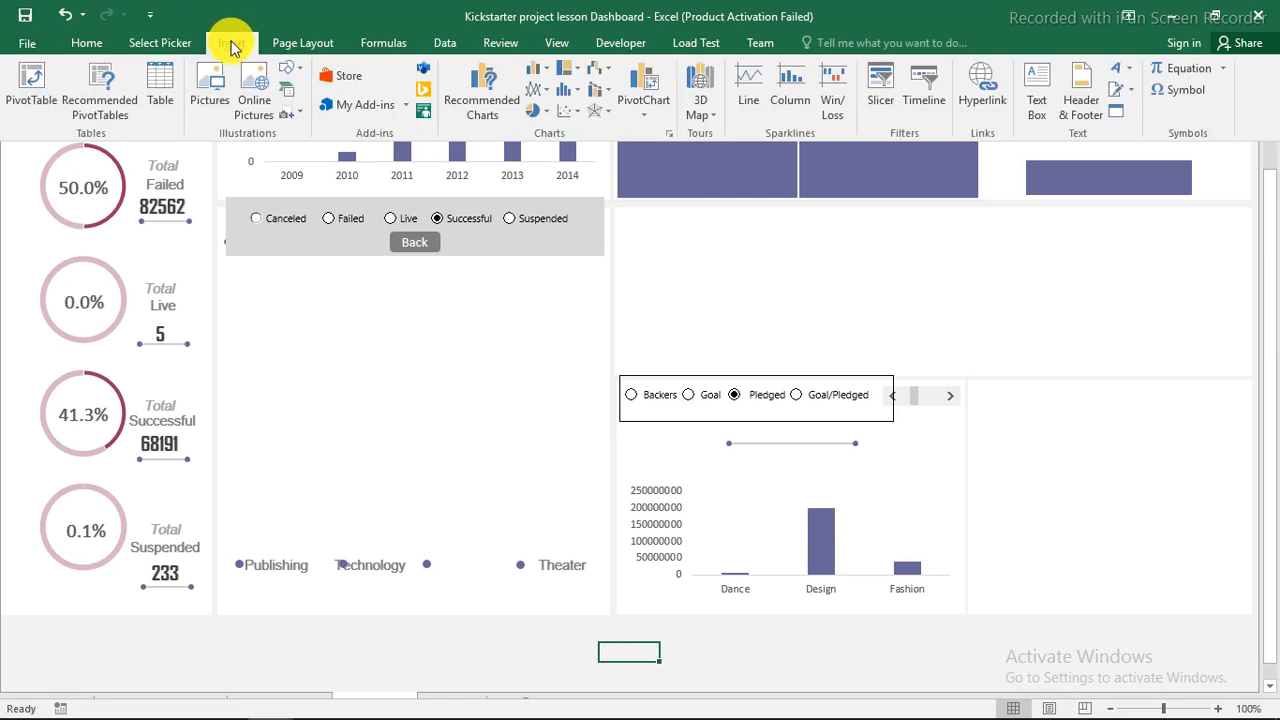
{"action": "left_click", "coordinate": [300, 72]}
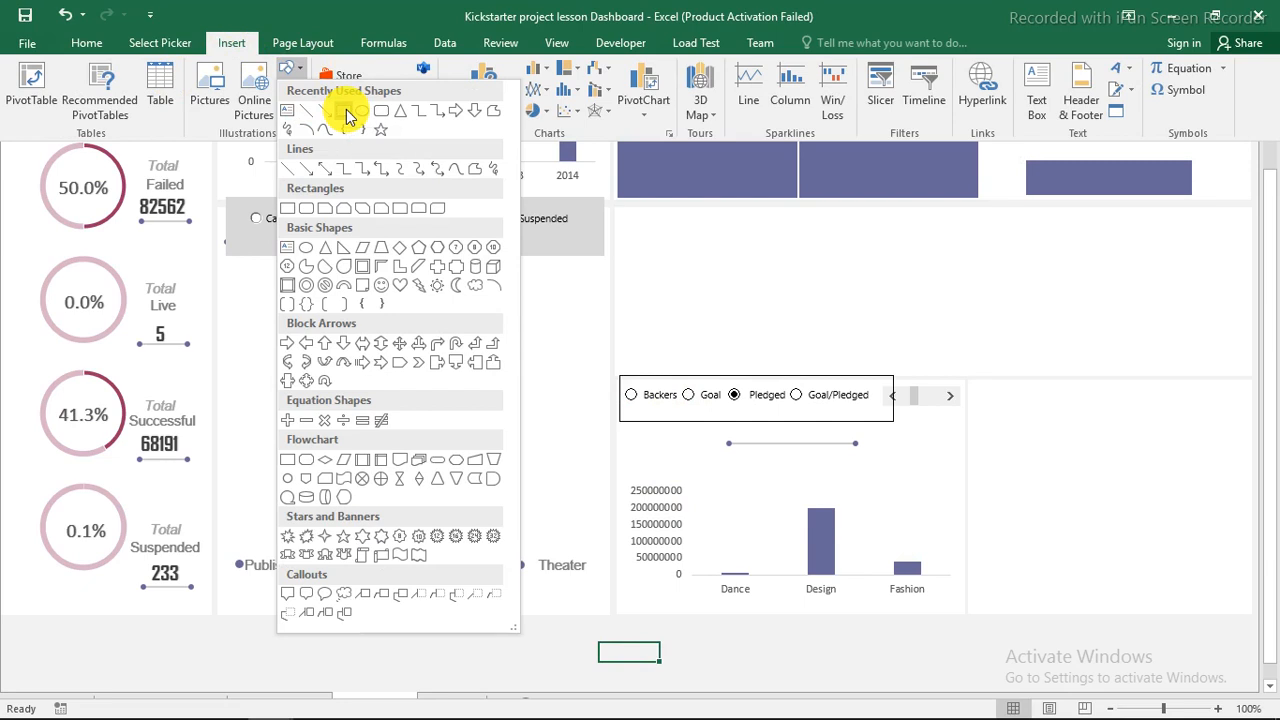
{"action": "left_click", "coordinate": [345, 113]}
{"action": "left_click_drag", "start_coordinate": [617, 371], "coordinate": [894, 423]}
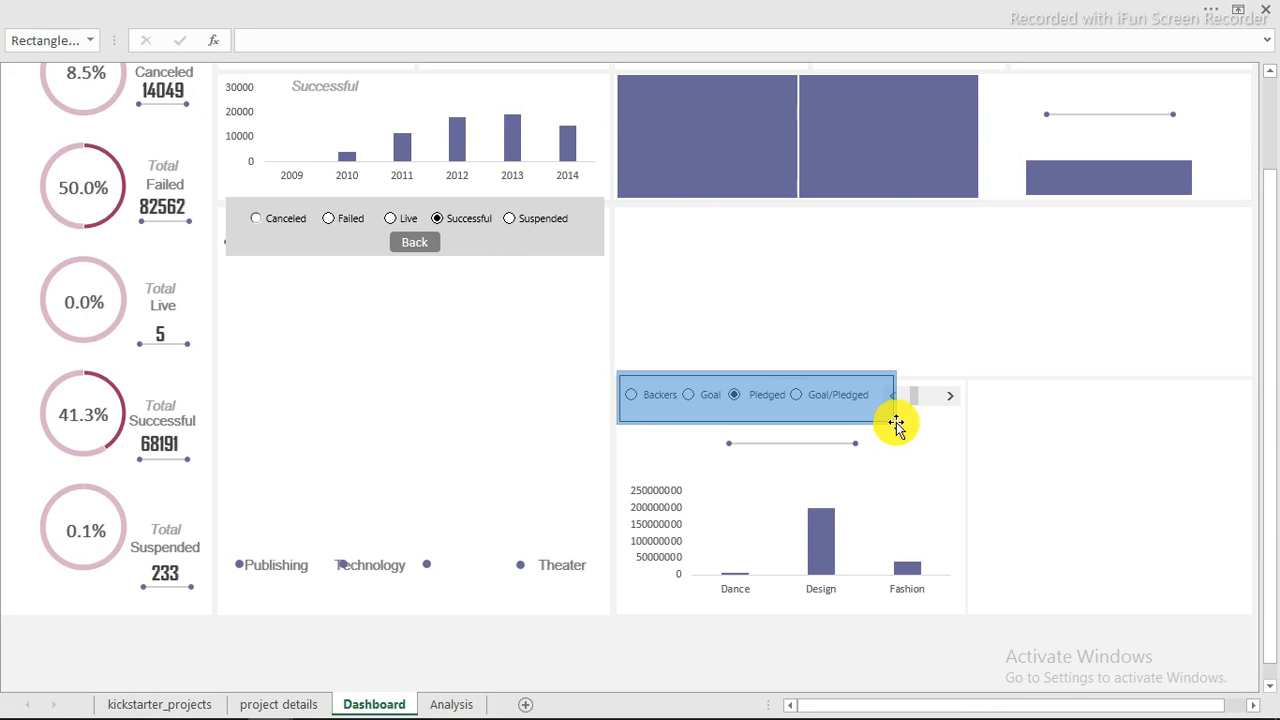
Set the rectangle over the option buttons to no fill
{"action": "right_click", "coordinate": [883, 413]}
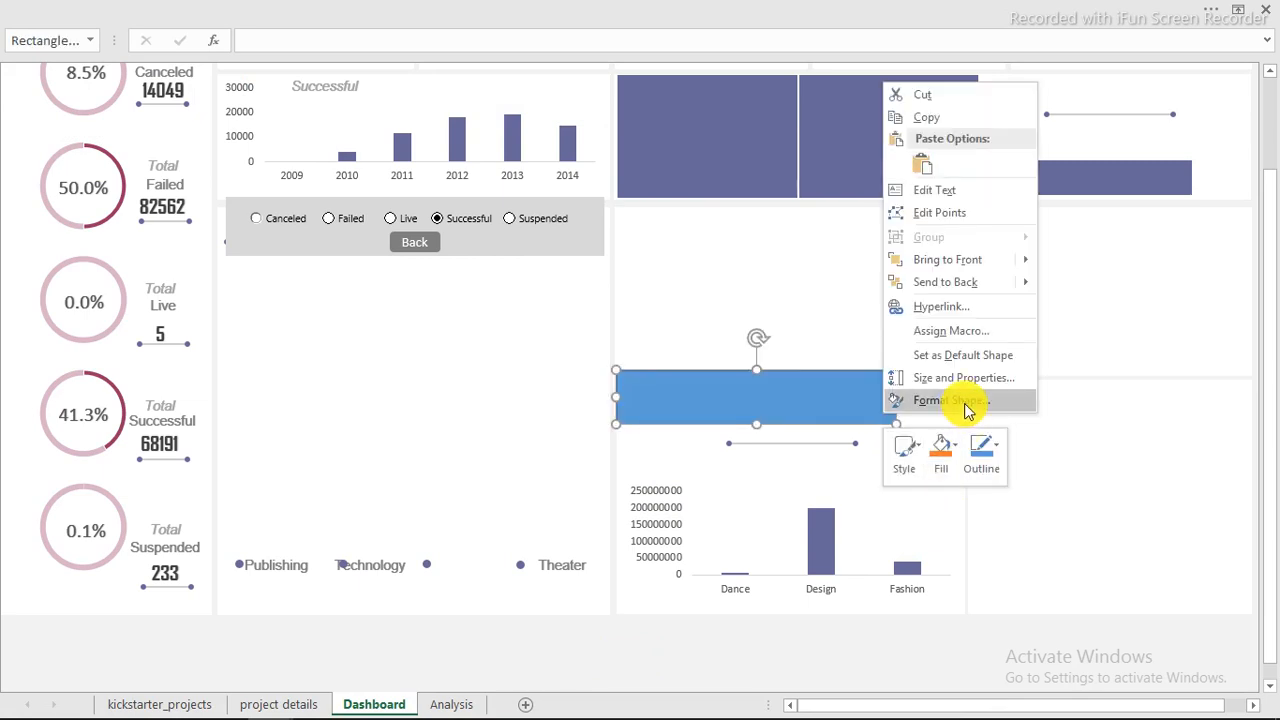
{"action": "left_click", "coordinate": [950, 400]}
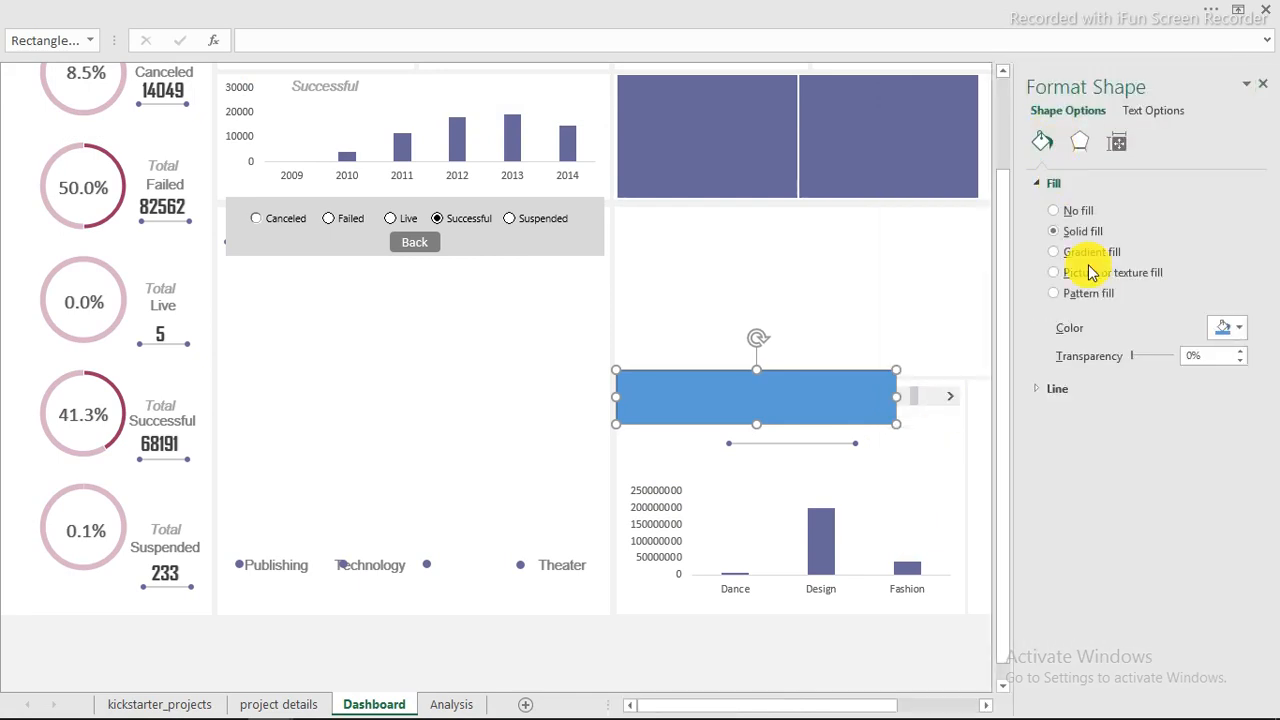
{"action": "left_click", "coordinate": [1062, 212]}
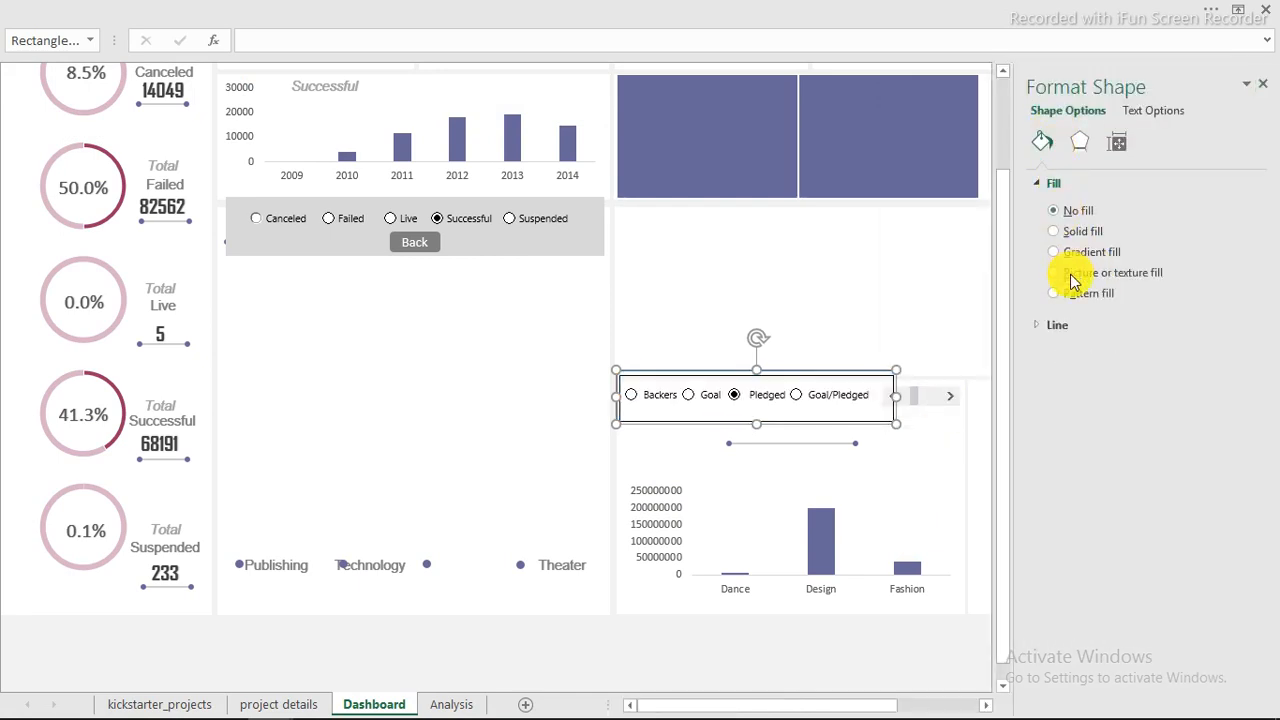
Increase the outline width of the rectangle around the option buttons to 3 pt
{"action": "left_click", "coordinate": [1056, 328]}
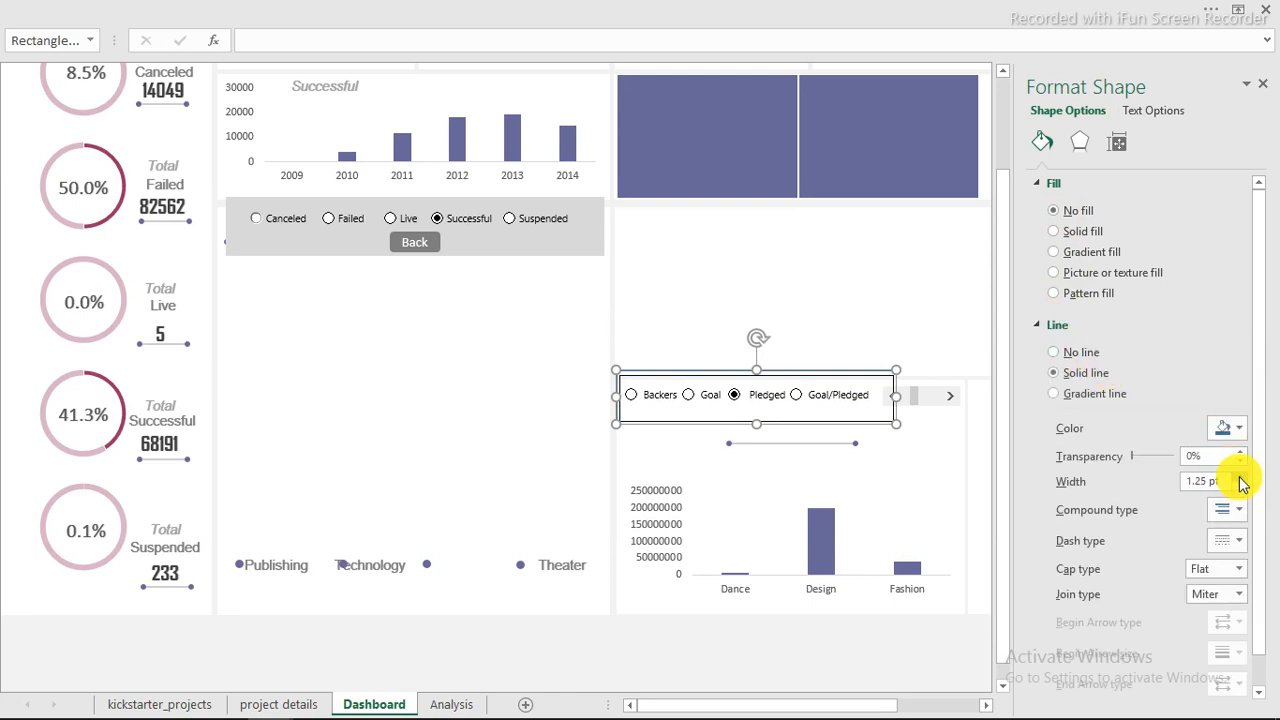
{"action": "left_click", "coordinate": [1240, 478]}
{"action": "left_click", "coordinate": [1240, 478]}
{"action": "left_click", "coordinate": [1240, 478]}
{"action": "left_click", "coordinate": [1240, 477]}
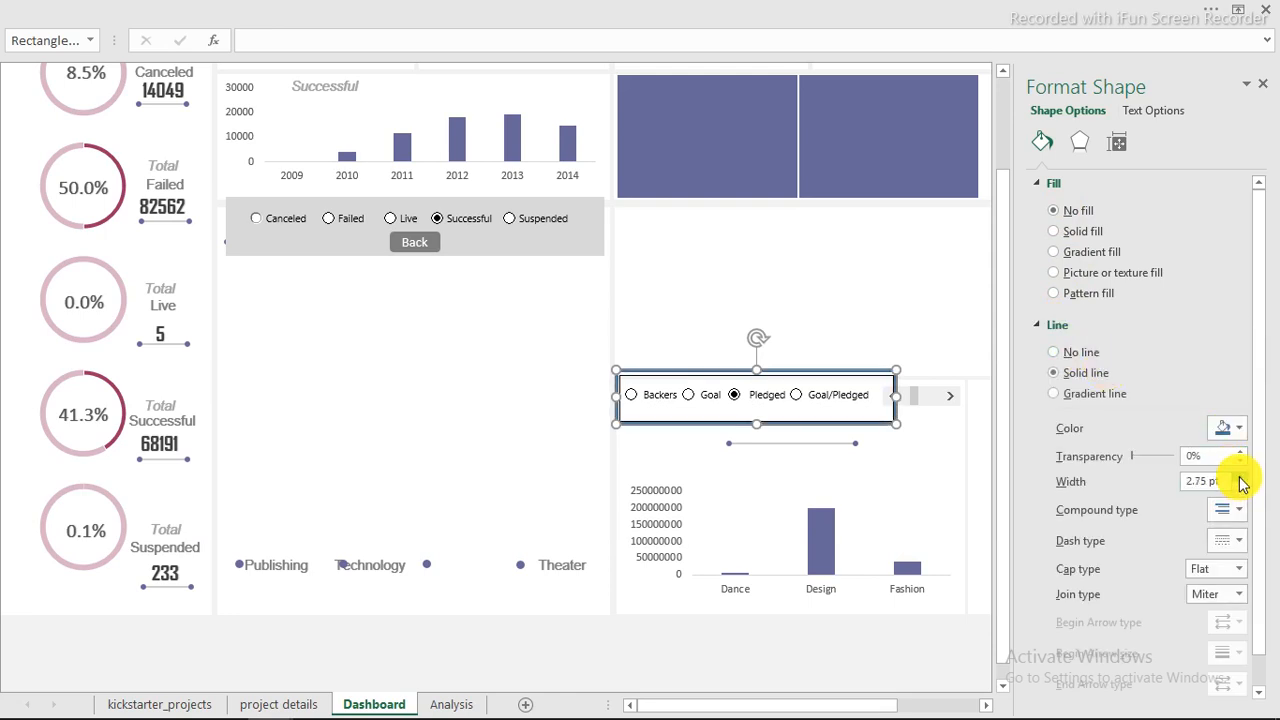
{"action": "left_click", "coordinate": [1240, 477]}
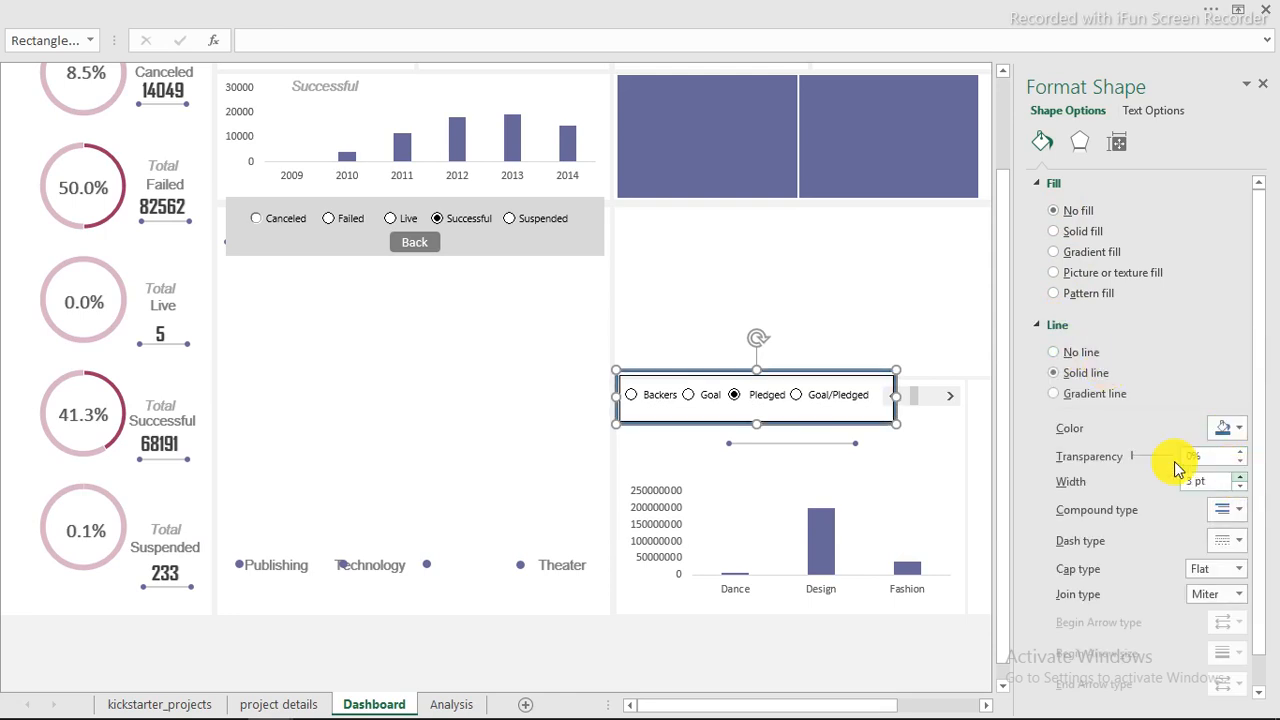
Resize the rectangle on all four sides so its outline lies exactly over the group box border
{"action": "left_click", "coordinate": [757, 368]}
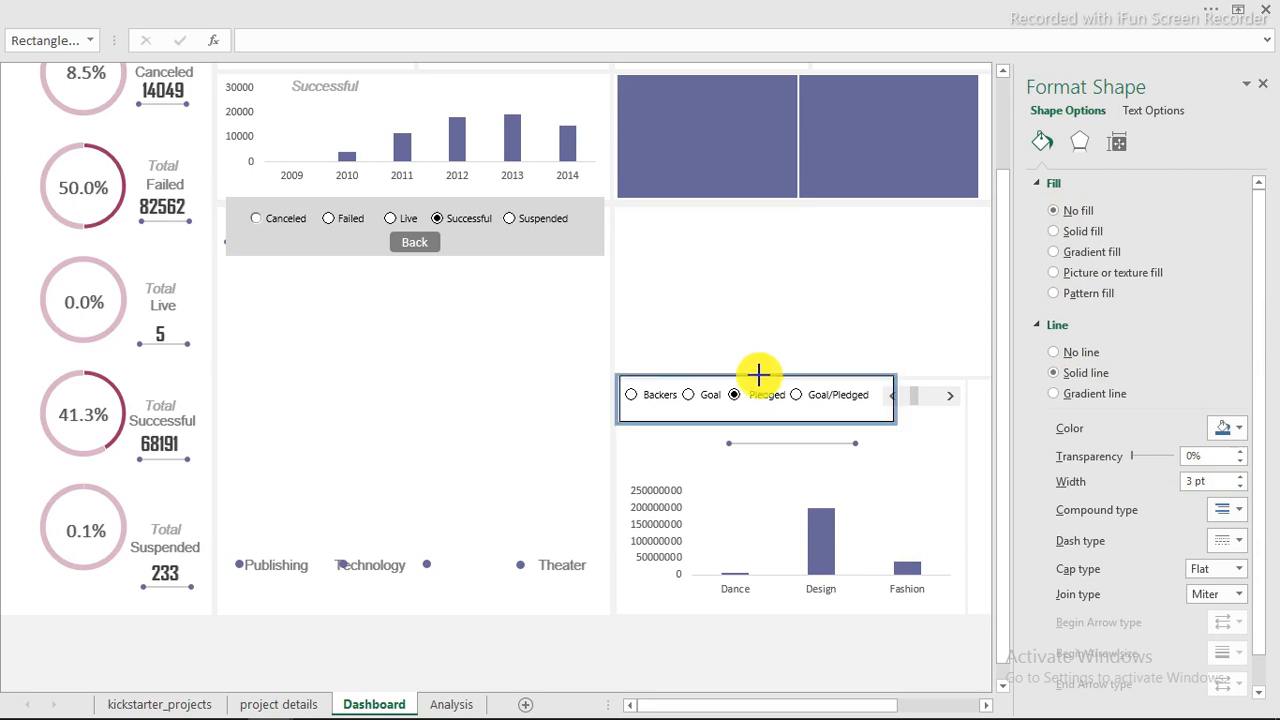
{"action": "left_click", "coordinate": [757, 377]}
{"action": "left_click_drag", "start_coordinate": [757, 424], "coordinate": [756, 420]}
{"action": "left_click_drag", "start_coordinate": [616, 401], "coordinate": [619, 401]}
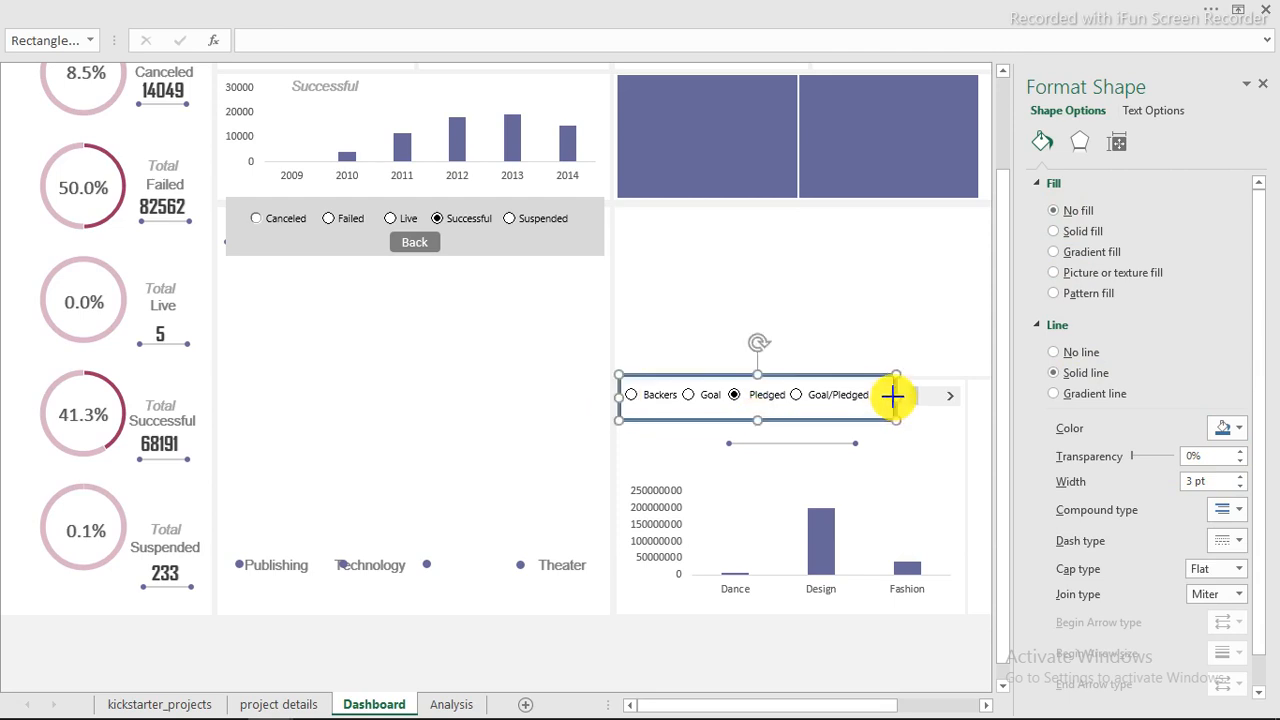
{"action": "left_click_drag", "start_coordinate": [891, 396], "coordinate": [889, 396]}
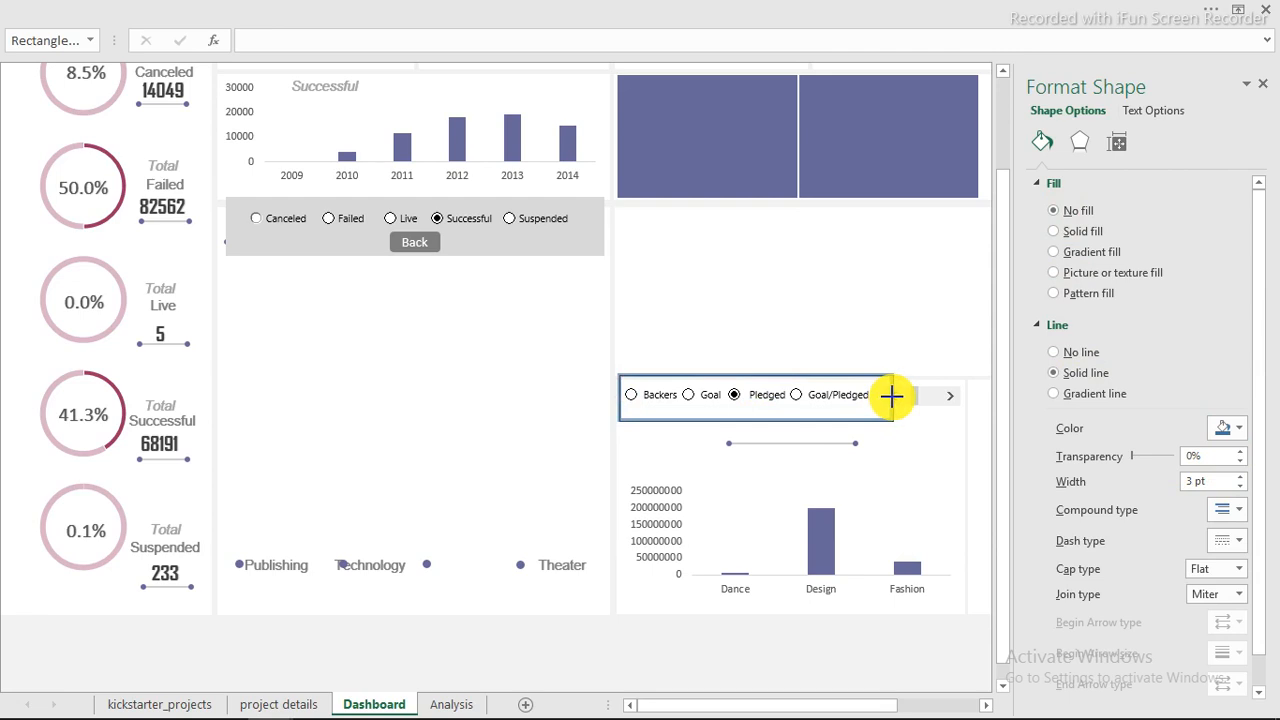
{"action": "left_click", "coordinate": [893, 395]}
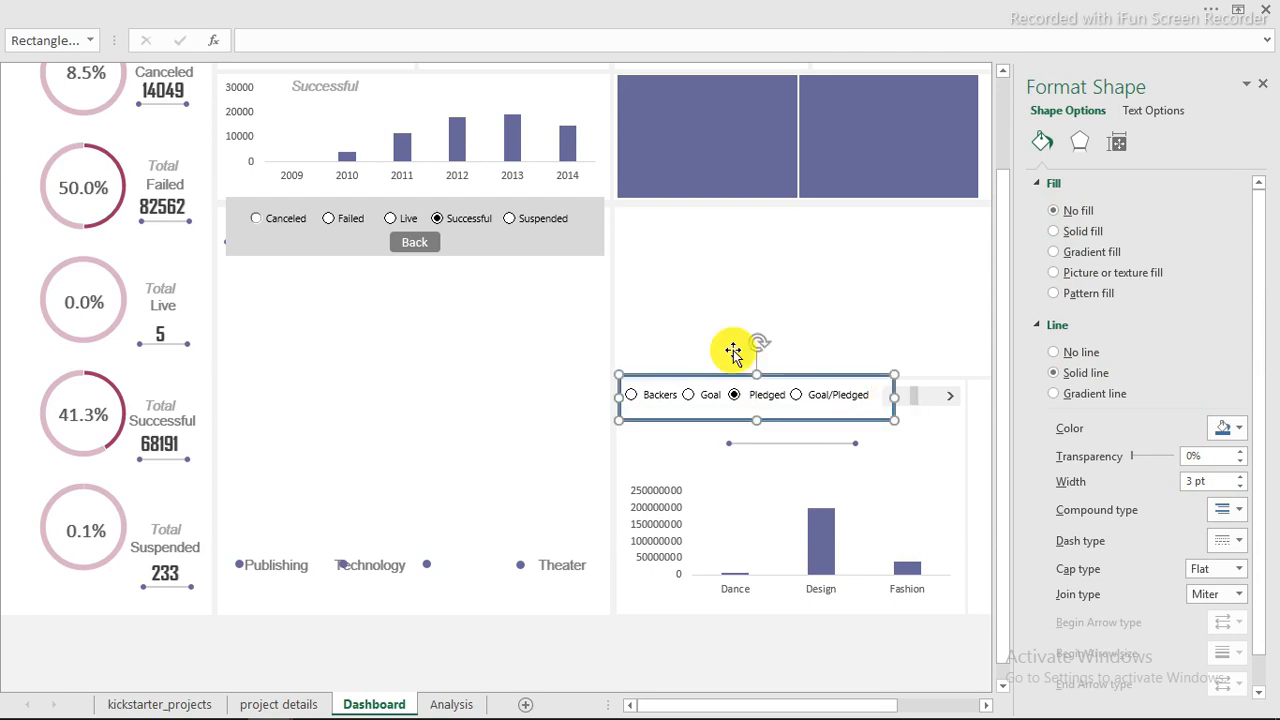
Set the rectangle's outline to 3.75 pt wide and white so it hides the group box border
{"action": "left_click", "coordinate": [1244, 479]}
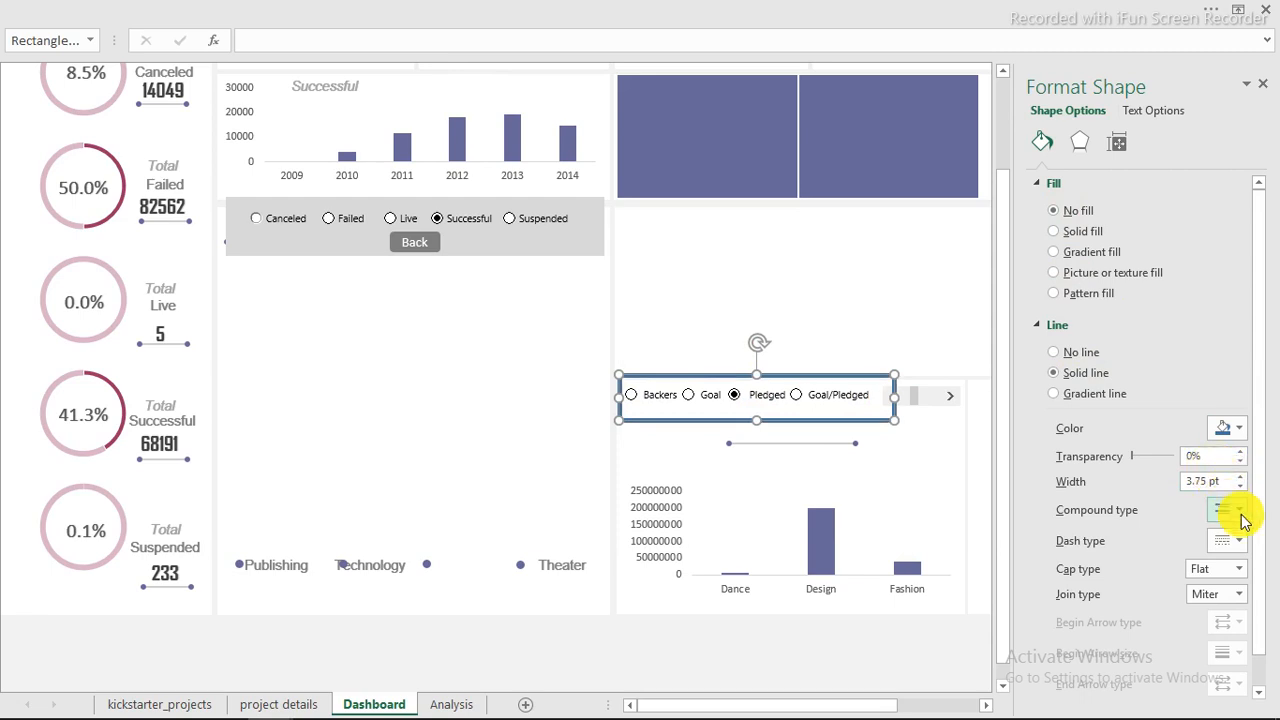
{"action": "left_click", "coordinate": [1239, 428]}
{"action": "left_click", "coordinate": [1130, 476]}
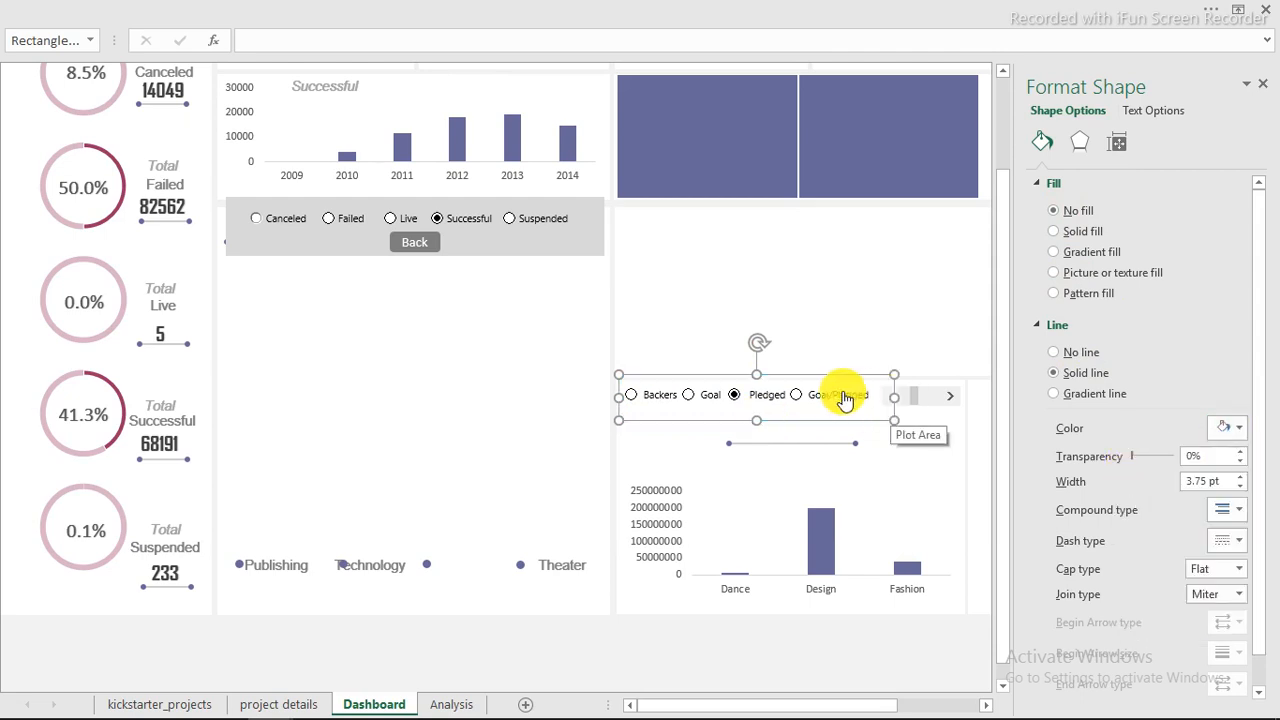
Bring the category scroll bar to the front, choose the Goal/Pledged option and close the Format Shape pane
{"action": "right_click", "coordinate": [939, 391]}
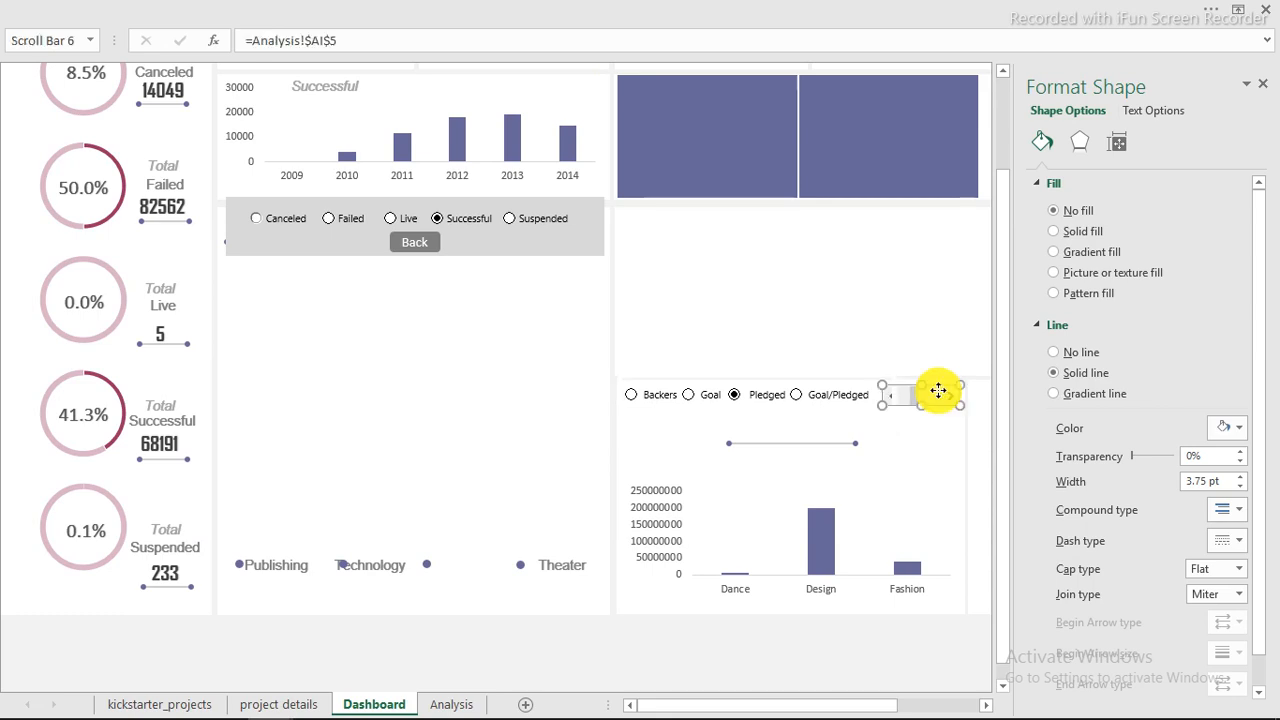
{"action": "left_click", "coordinate": [932, 404]}
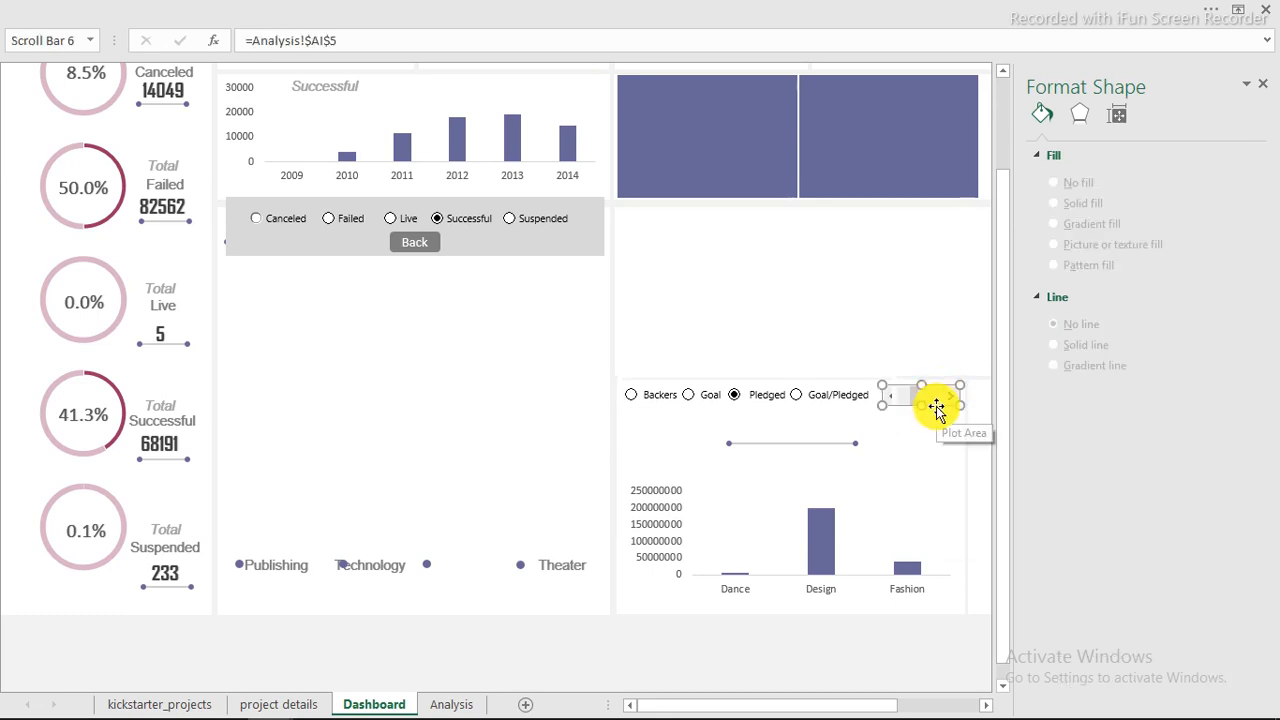
{"action": "left_click", "coordinate": [829, 14]}
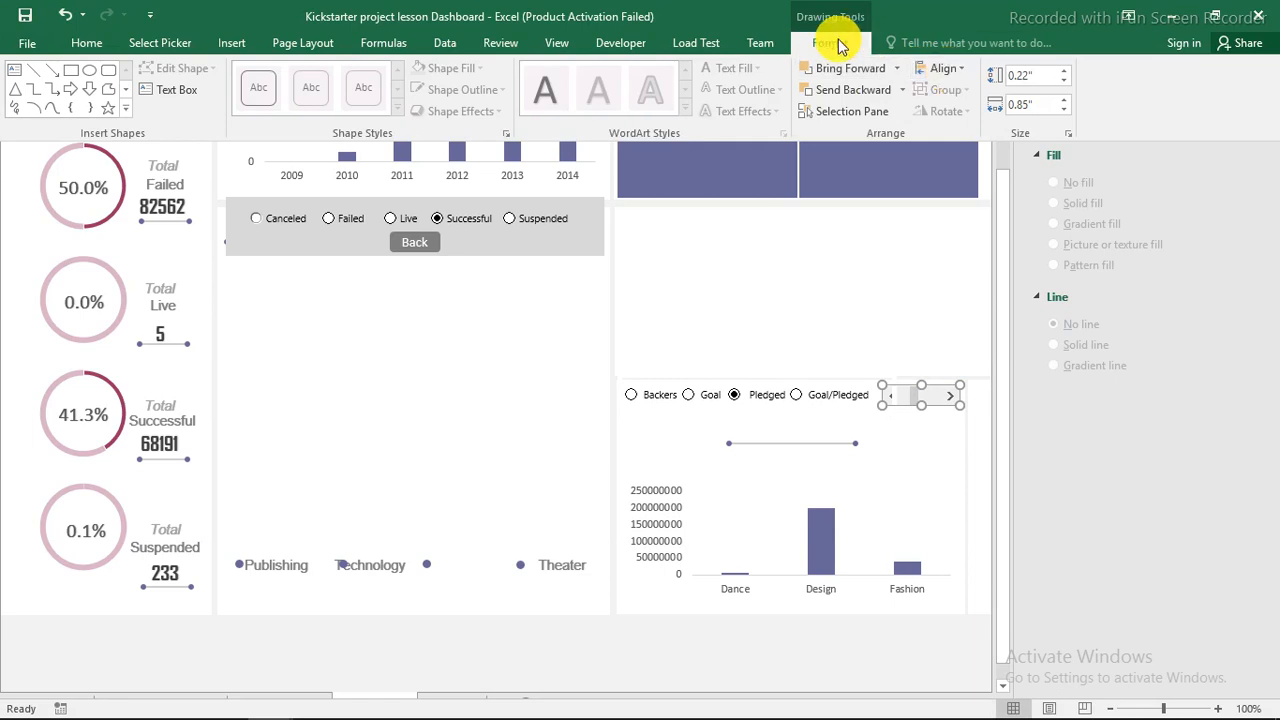
{"action": "left_click", "coordinate": [896, 68]}
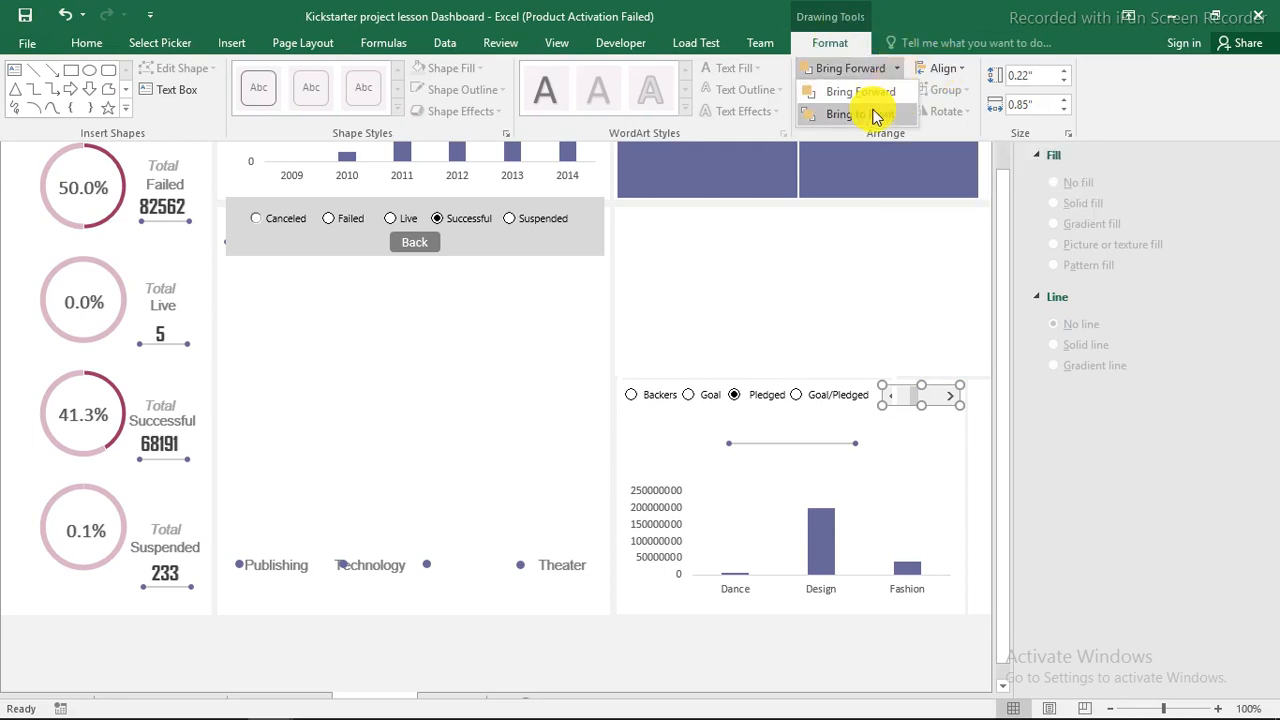
{"action": "left_click", "coordinate": [875, 117]}
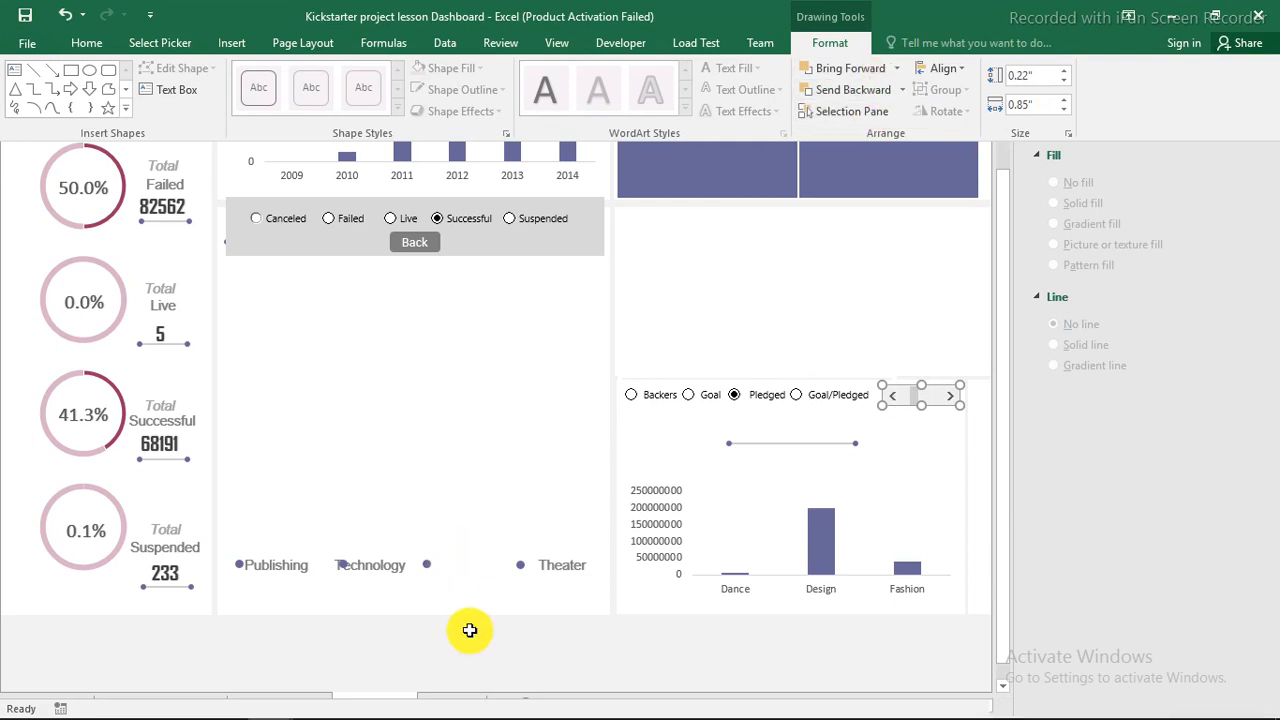
{"action": "left_click", "coordinate": [470, 630]}
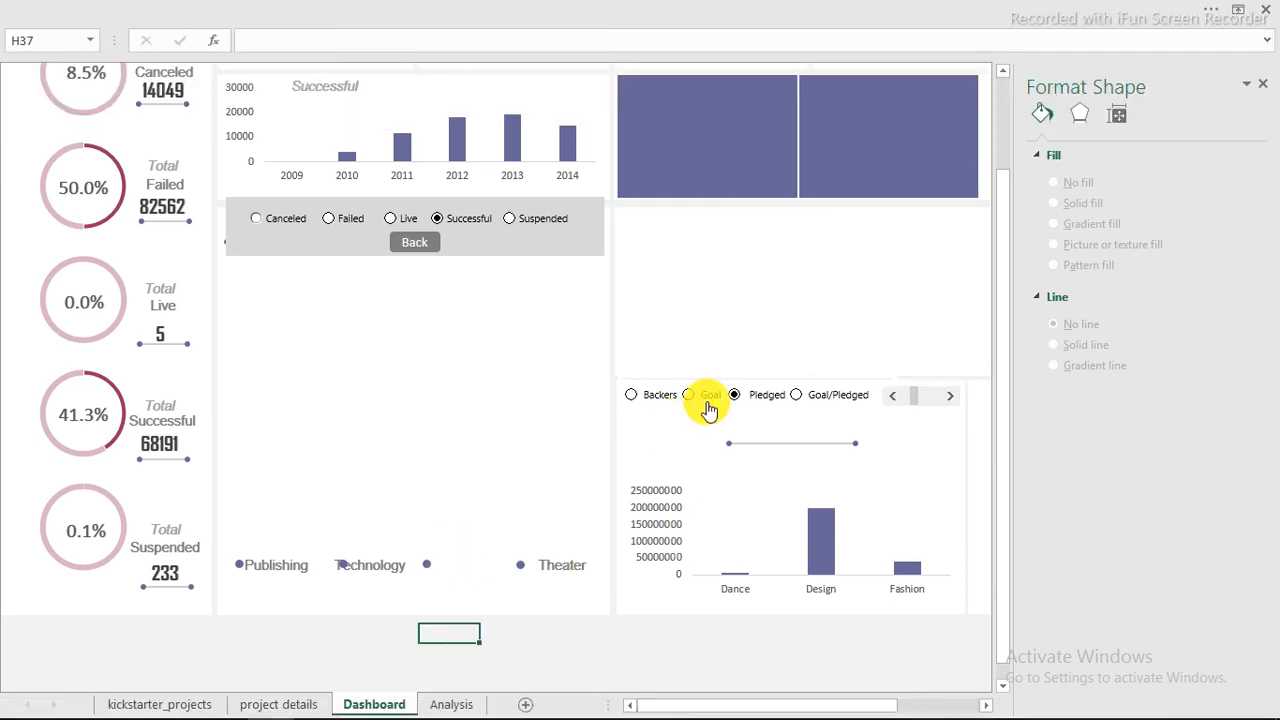
{"action": "left_click", "coordinate": [794, 396]}
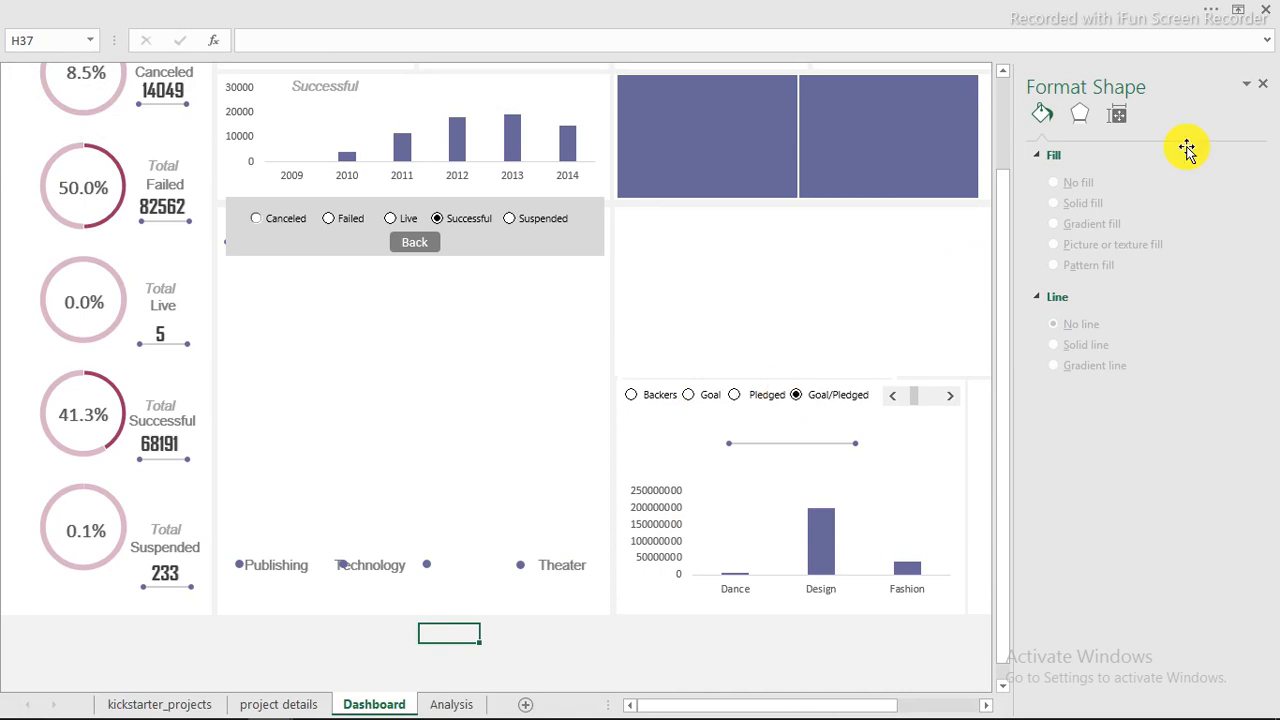
{"action": "left_click", "coordinate": [1263, 86]}
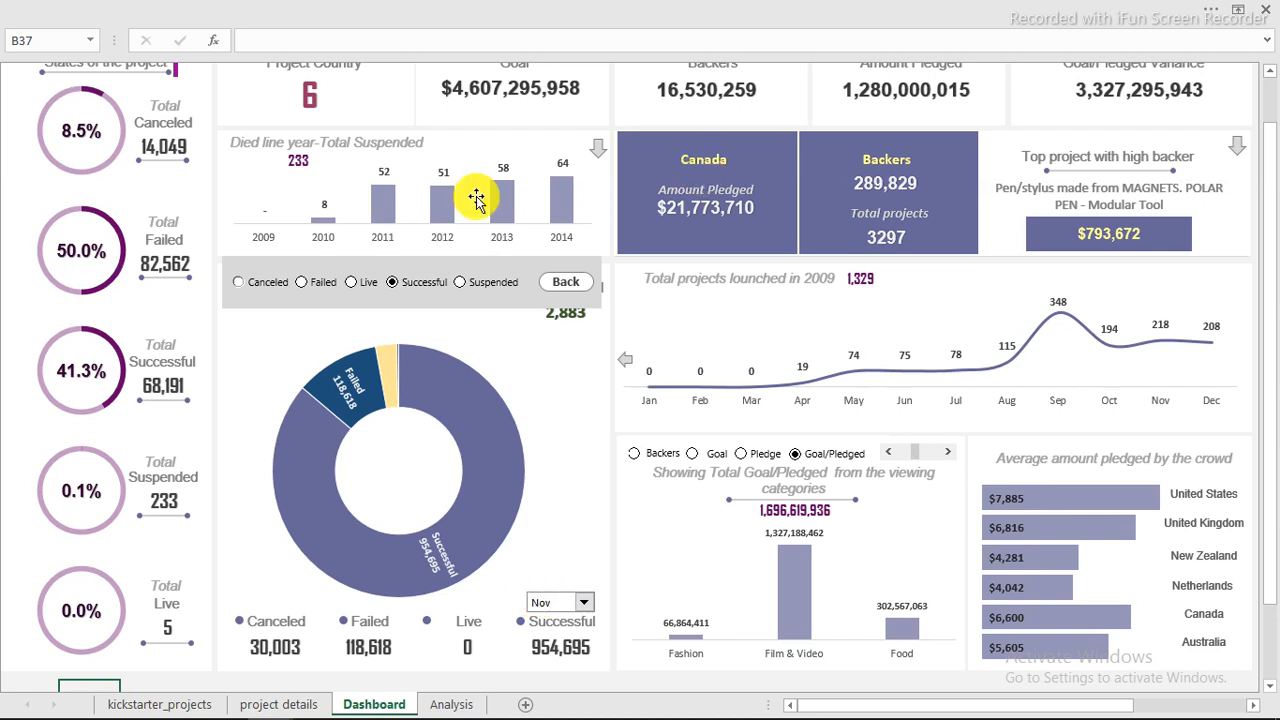
On the finished dashboard, hide the status option panel and test the backers doughnut chart's month selector with Aug and Nov
{"action": "left_click", "coordinate": [574, 288]}
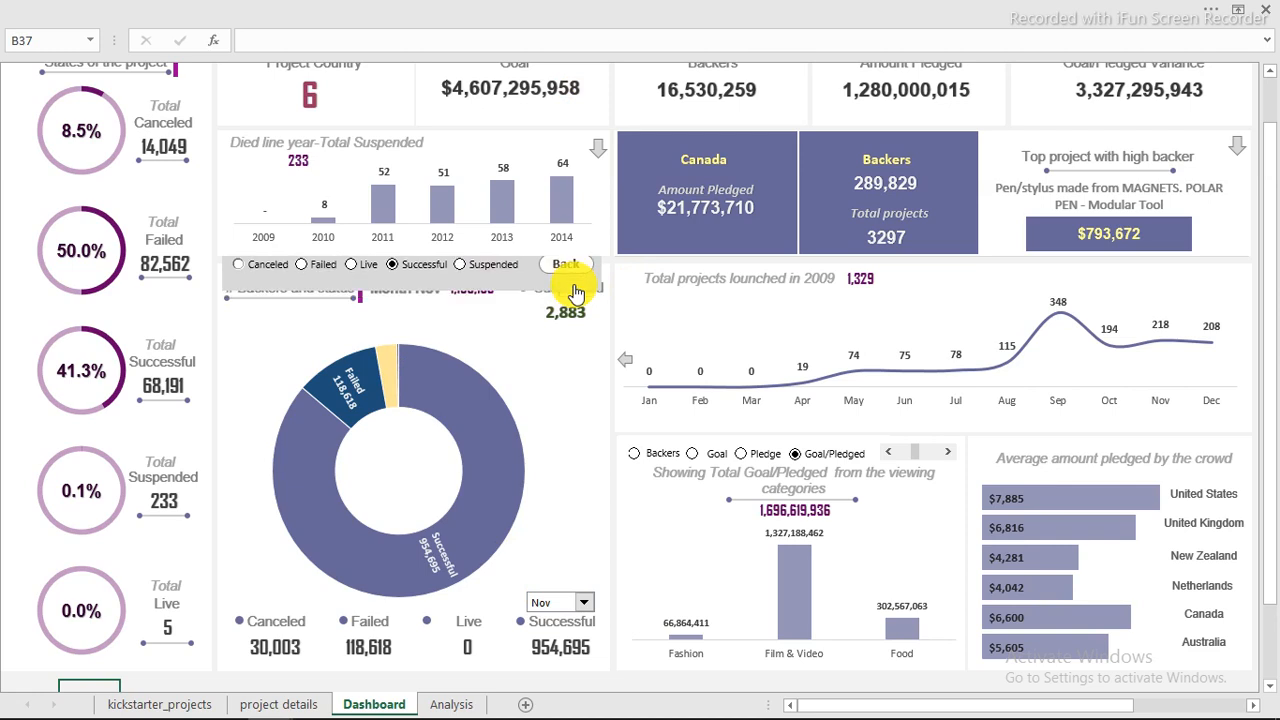
{"action": "left_click", "coordinate": [585, 610]}
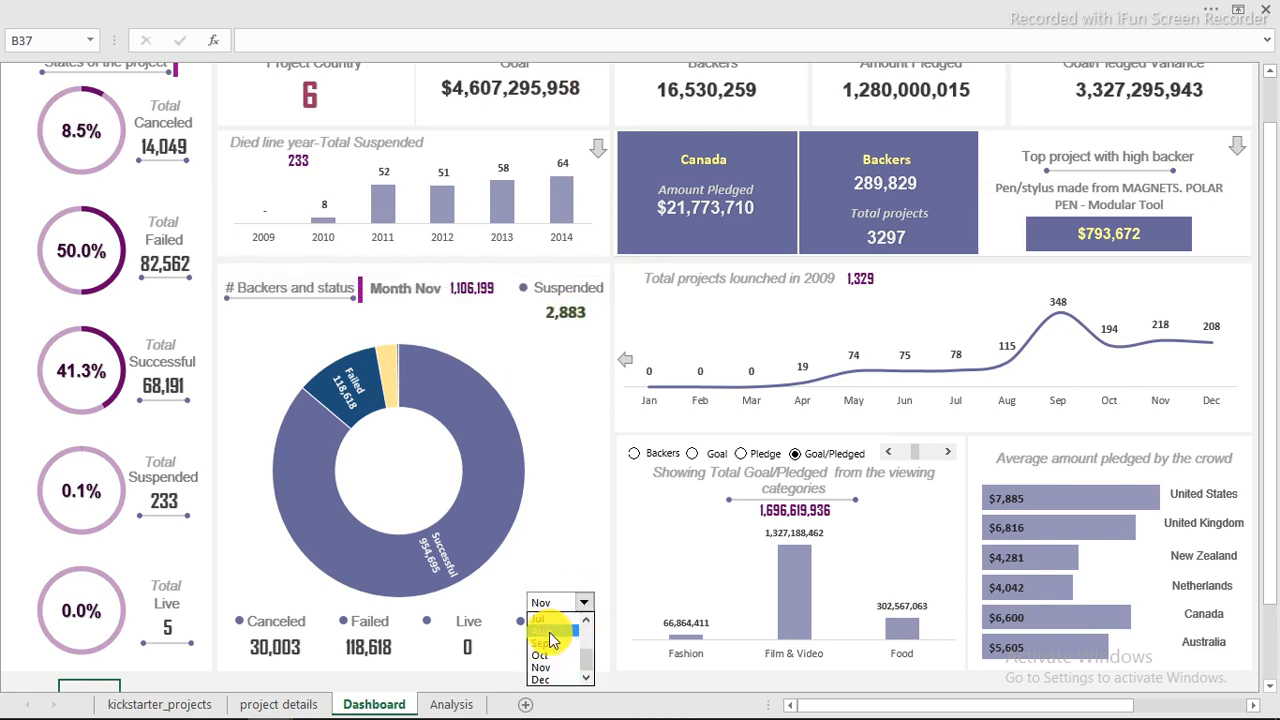
{"action": "left_click", "coordinate": [549, 632]}
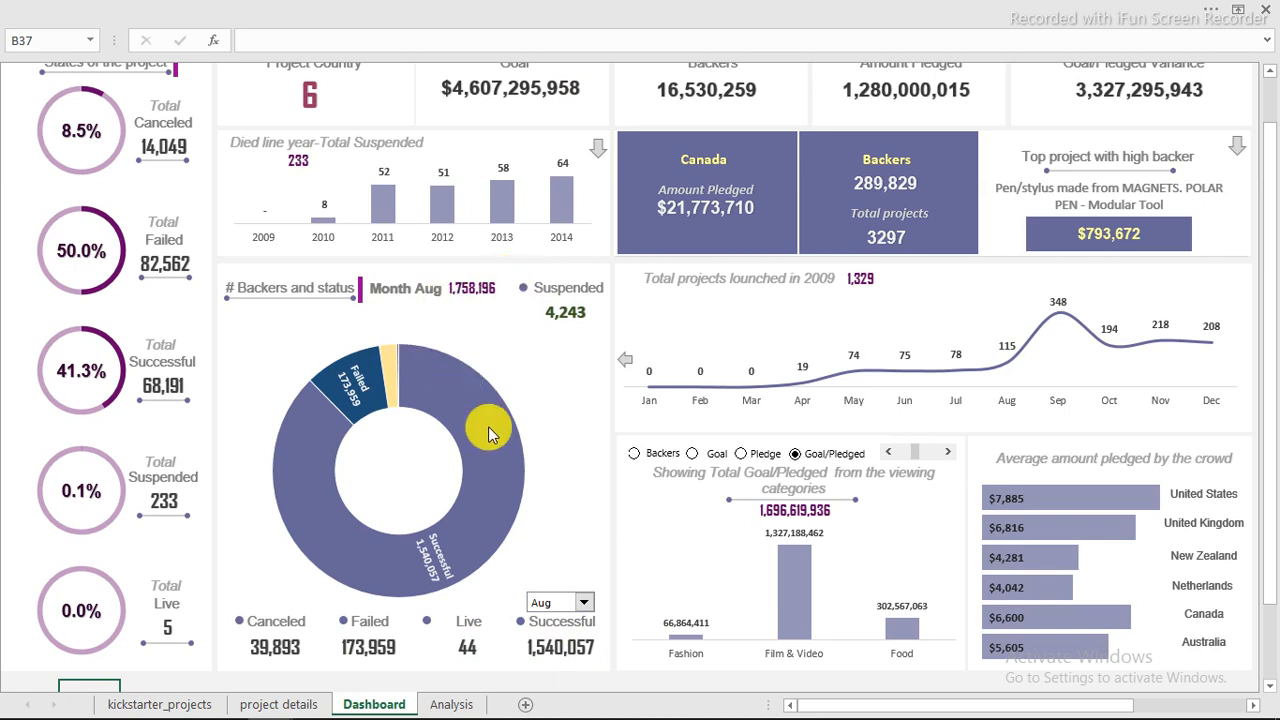
{"action": "left_click", "coordinate": [585, 605]}
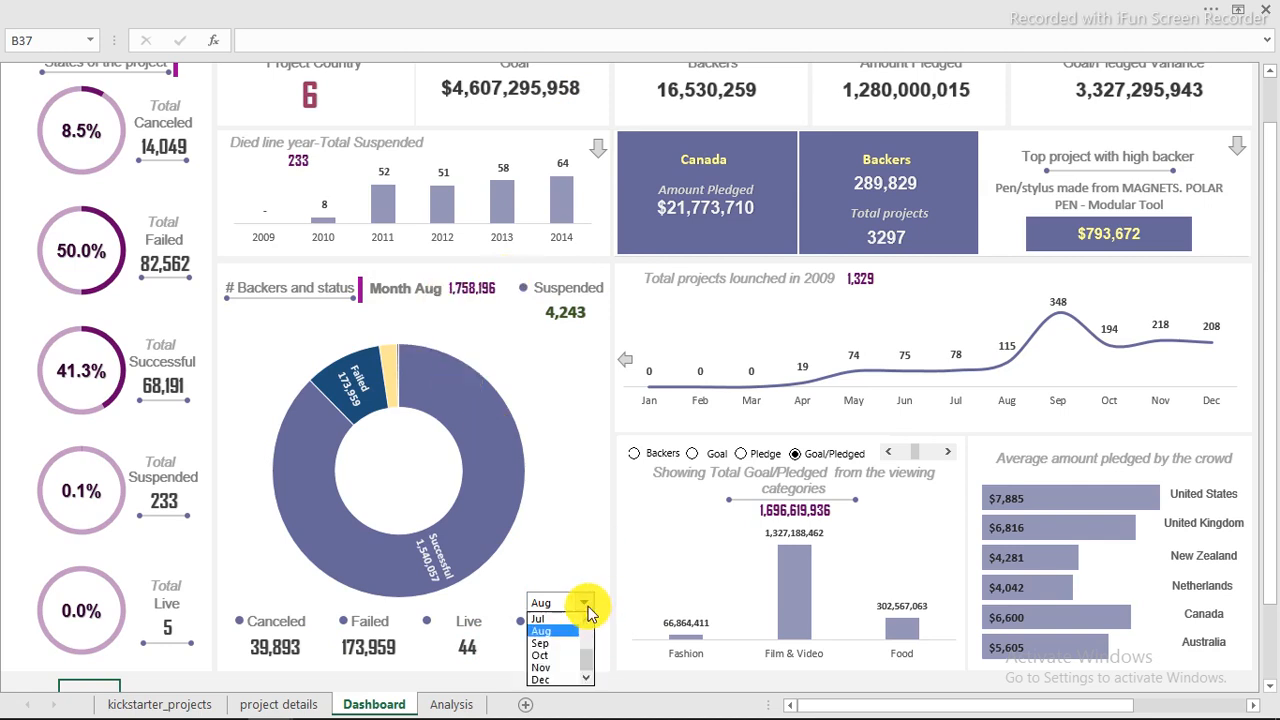
{"action": "left_click", "coordinate": [560, 668]}
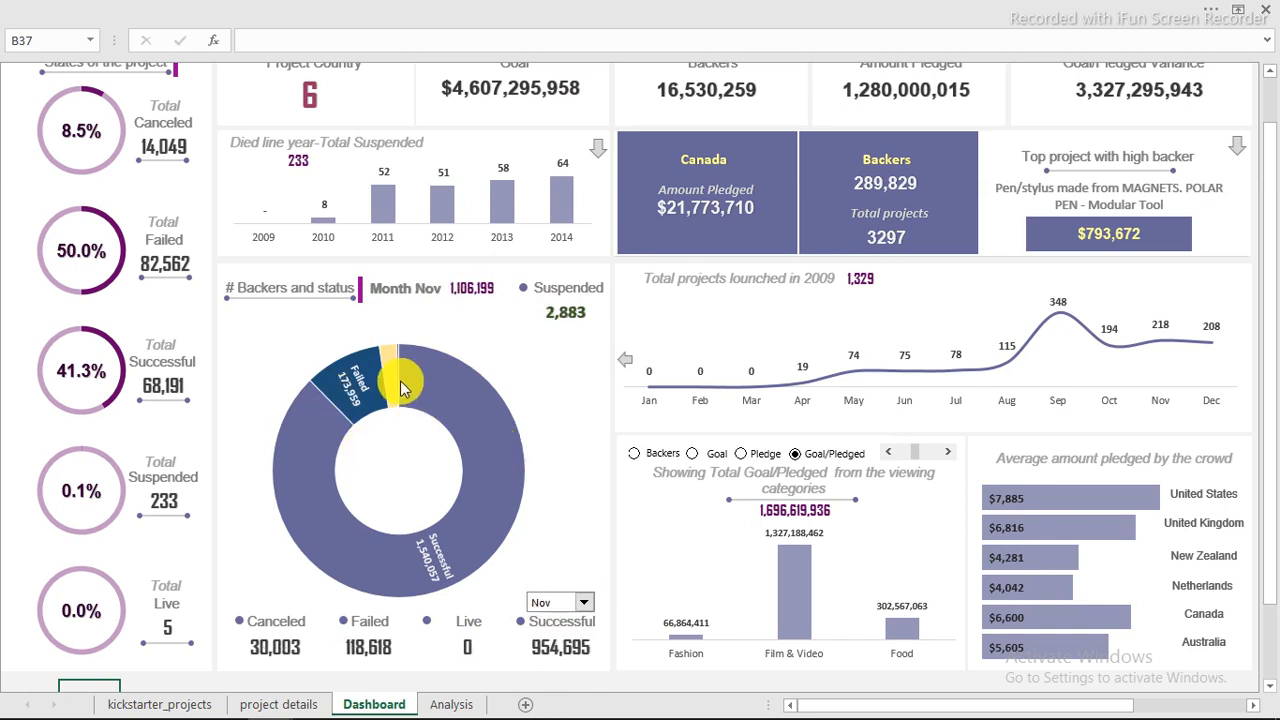
{"action": "mouse_move", "coordinate": [407, 385]}
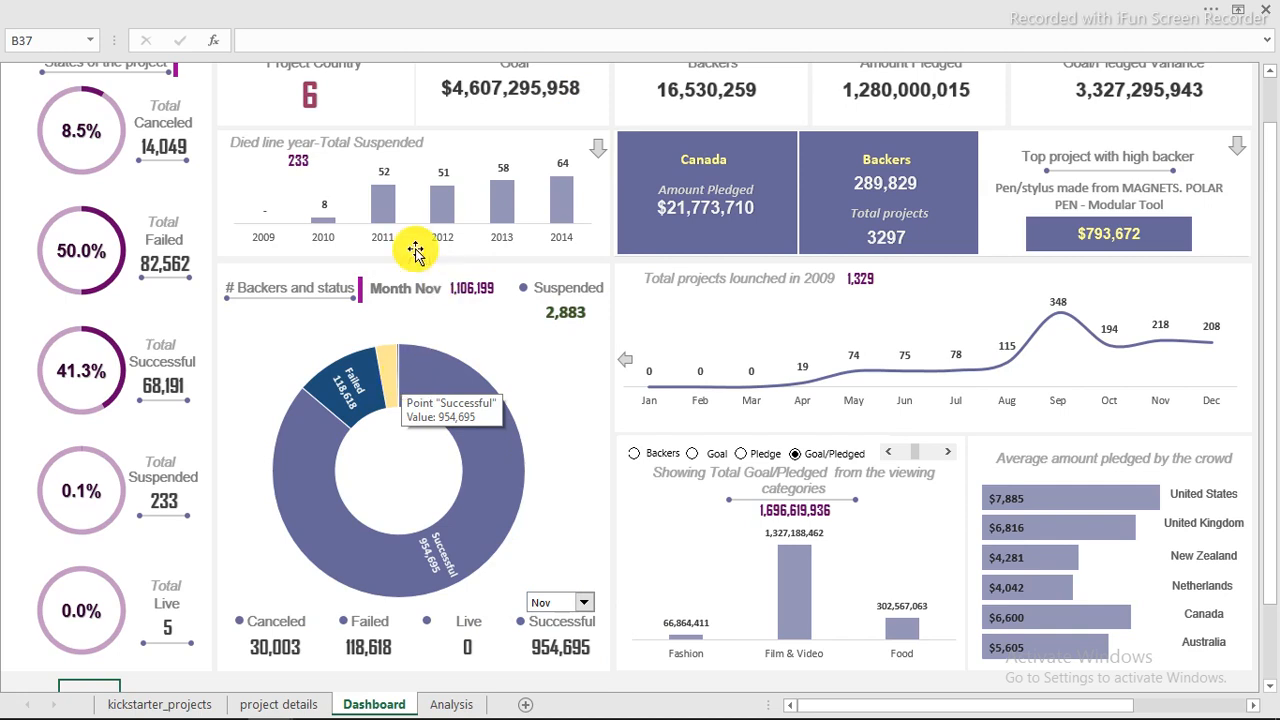
{"action": "left_click", "coordinate": [584, 602]}
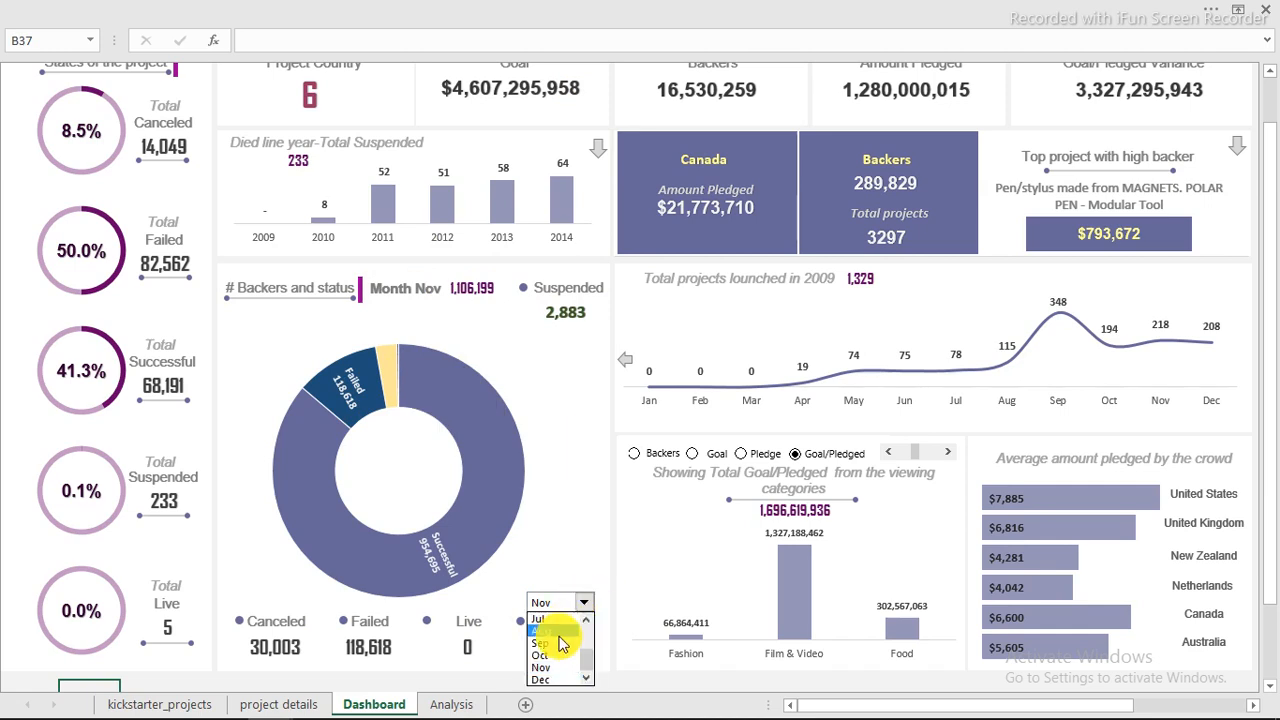
{"action": "left_click", "coordinate": [559, 632]}
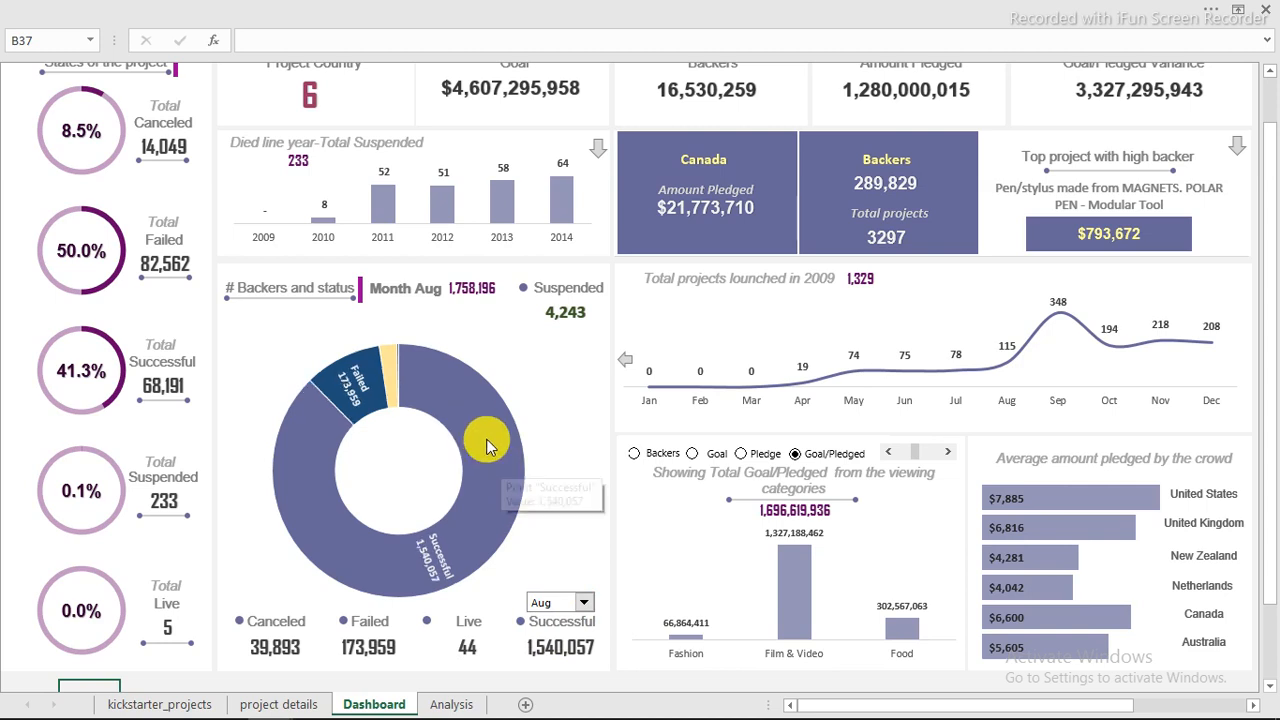
{"action": "mouse_move", "coordinate": [439, 566]}
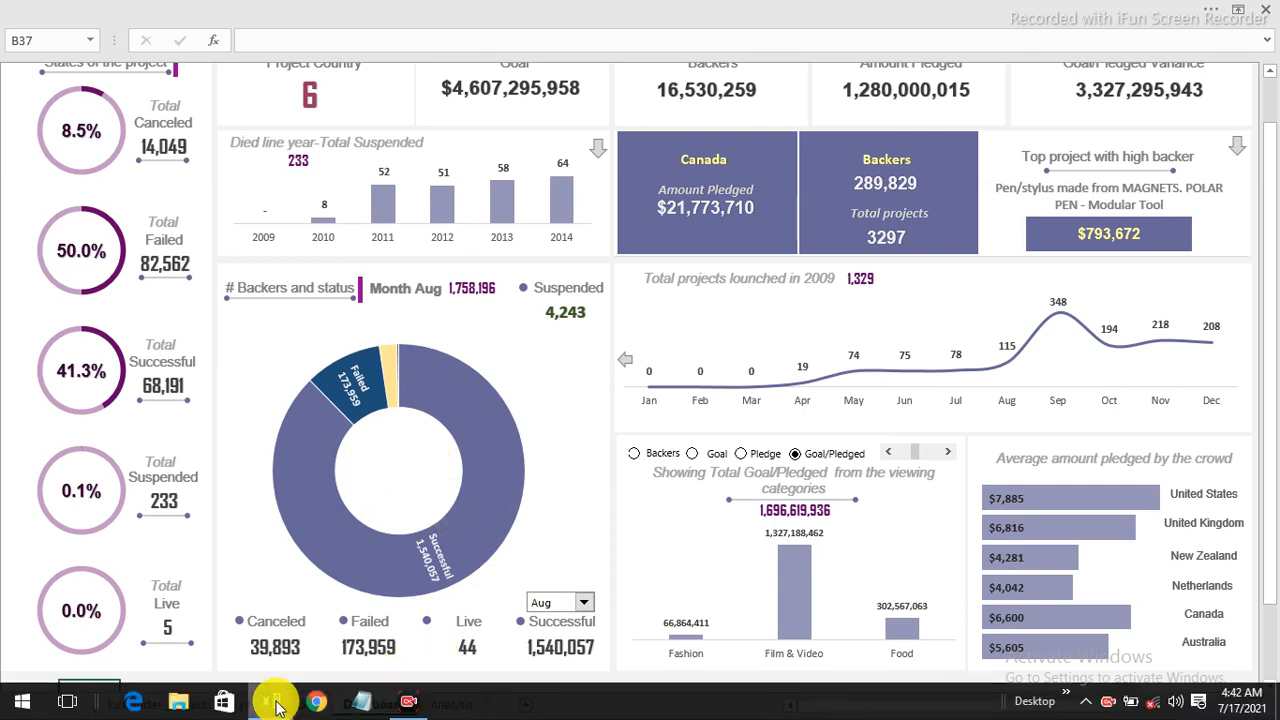
Return to the lesson workbook and copy the whole Count of State by Years pivot table on the Analysis sheet
{"action": "mouse_move", "coordinate": [271, 700]}
{"action": "left_click", "coordinate": [200, 652]}
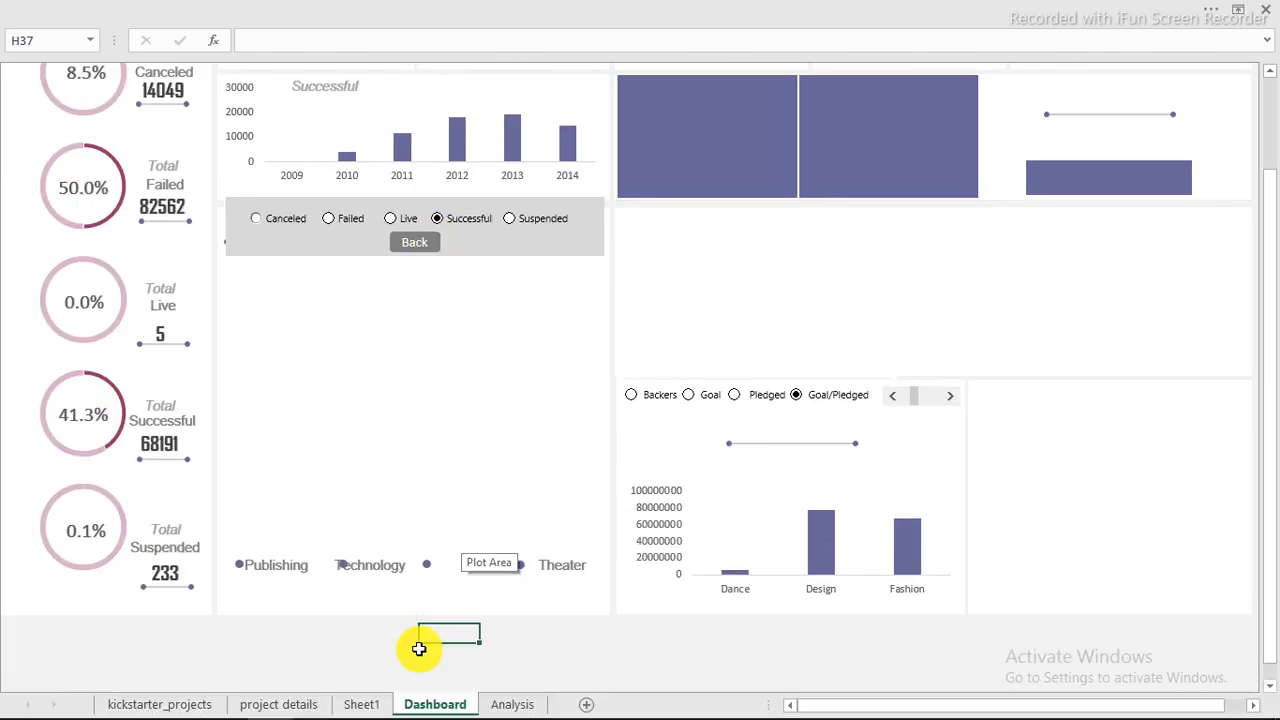
{"action": "left_click", "coordinate": [500, 704]}
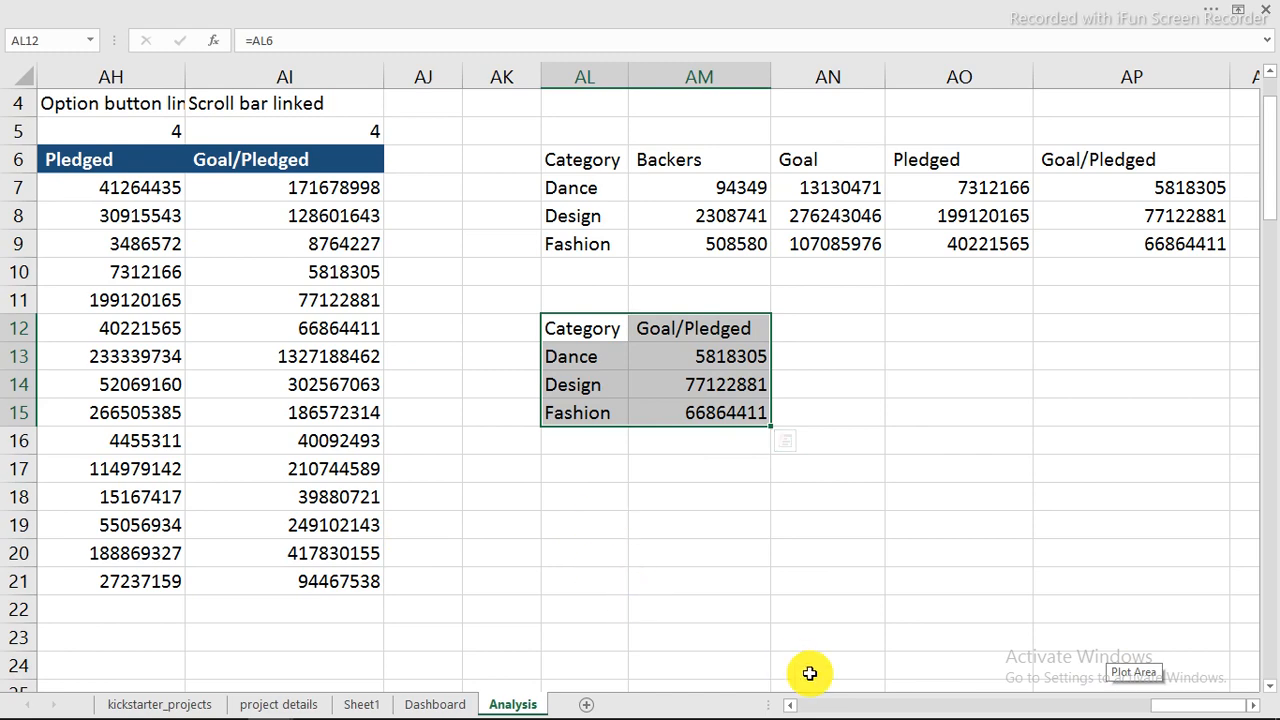
{"action": "left_click", "coordinate": [790, 705]}
{"action": "left_click", "coordinate": [794, 708]}
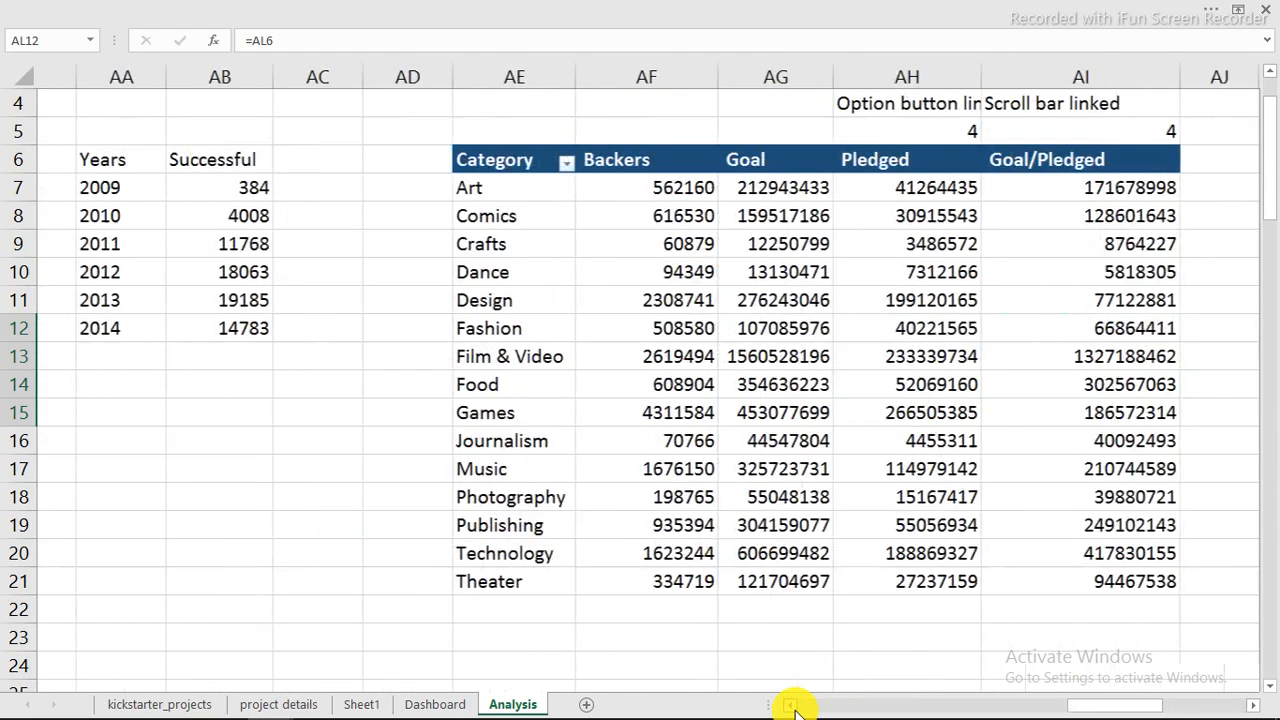
{"action": "left_click", "coordinate": [790, 705]}
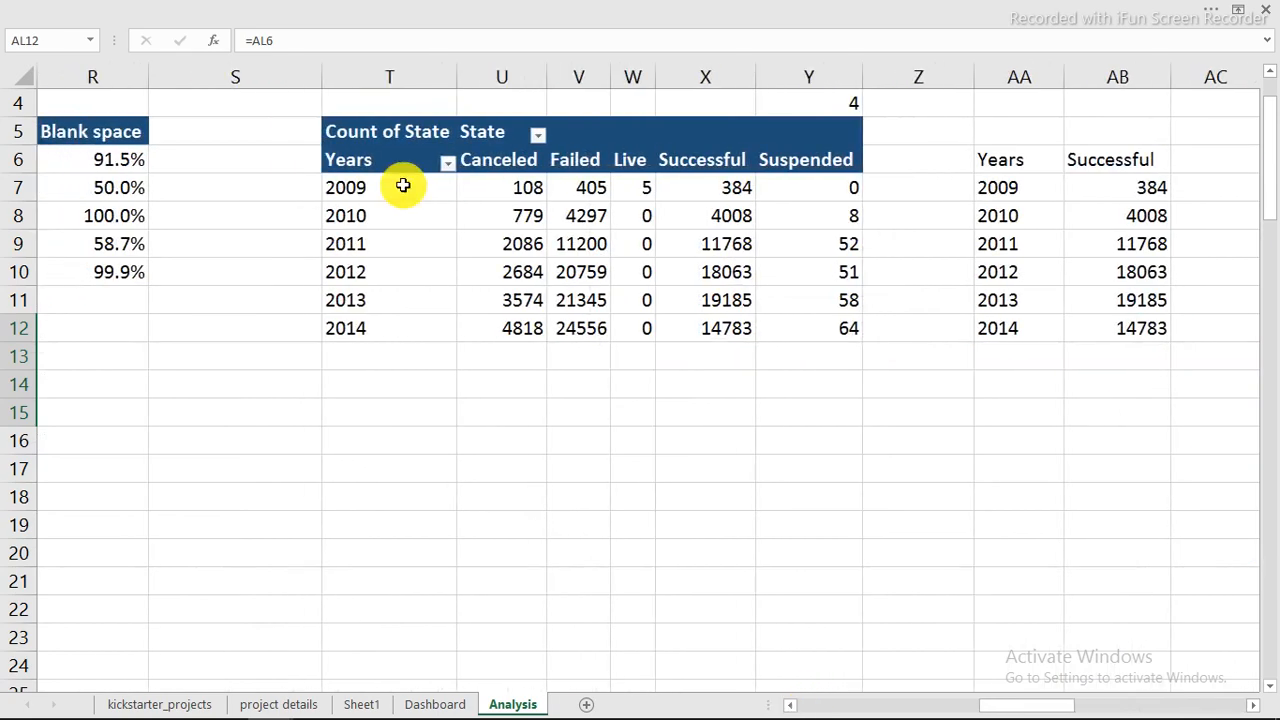
{"action": "left_click", "coordinate": [336, 126]}
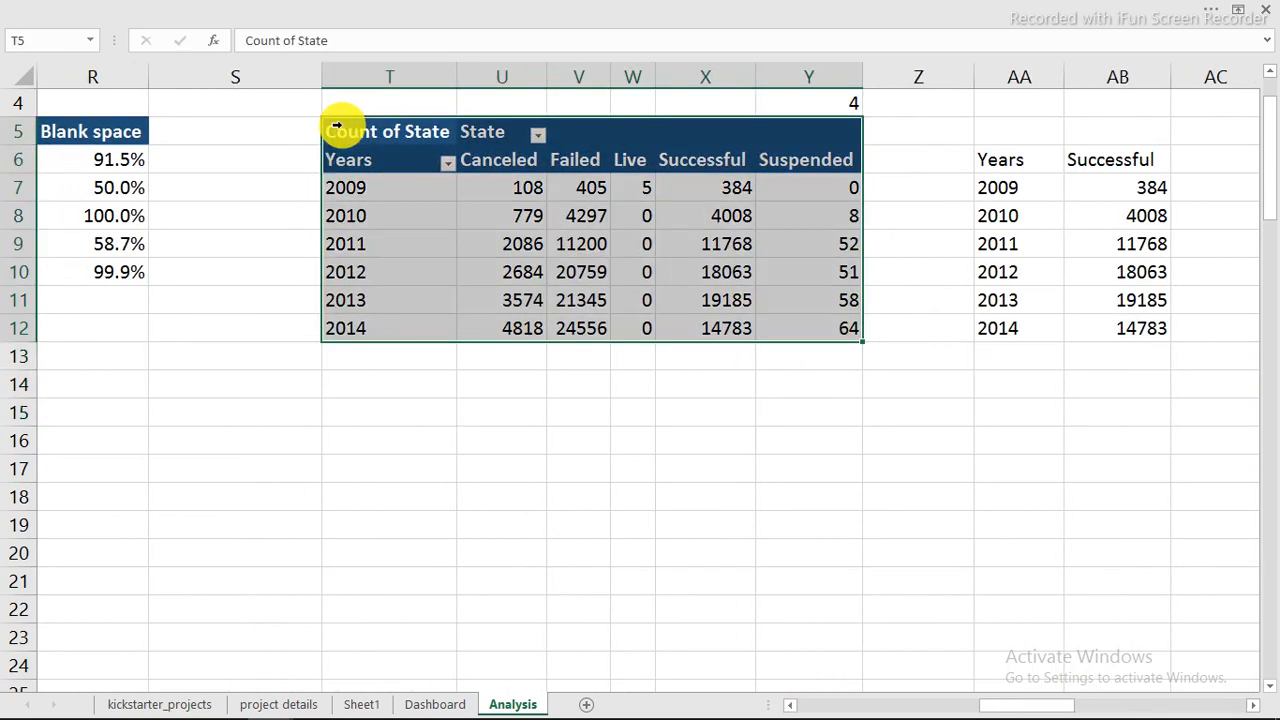
{"action": "right_click", "coordinate": [380, 131]}
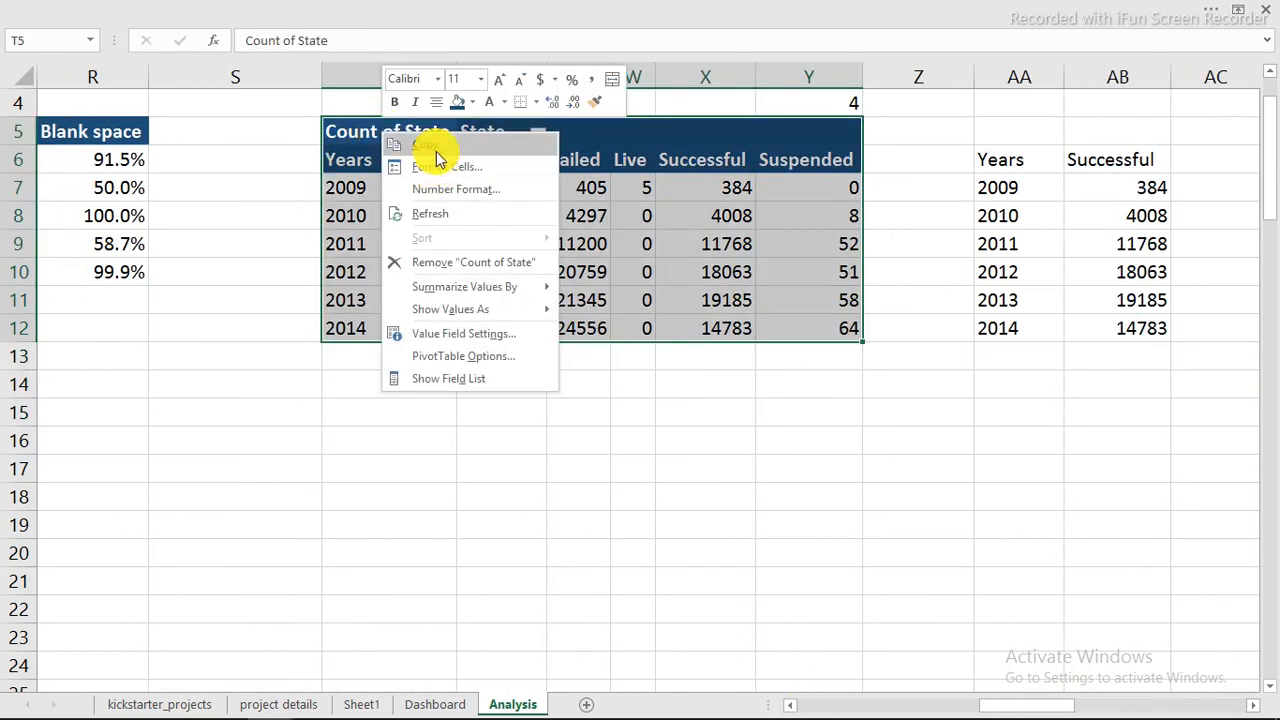
{"action": "left_click", "coordinate": [425, 145]}
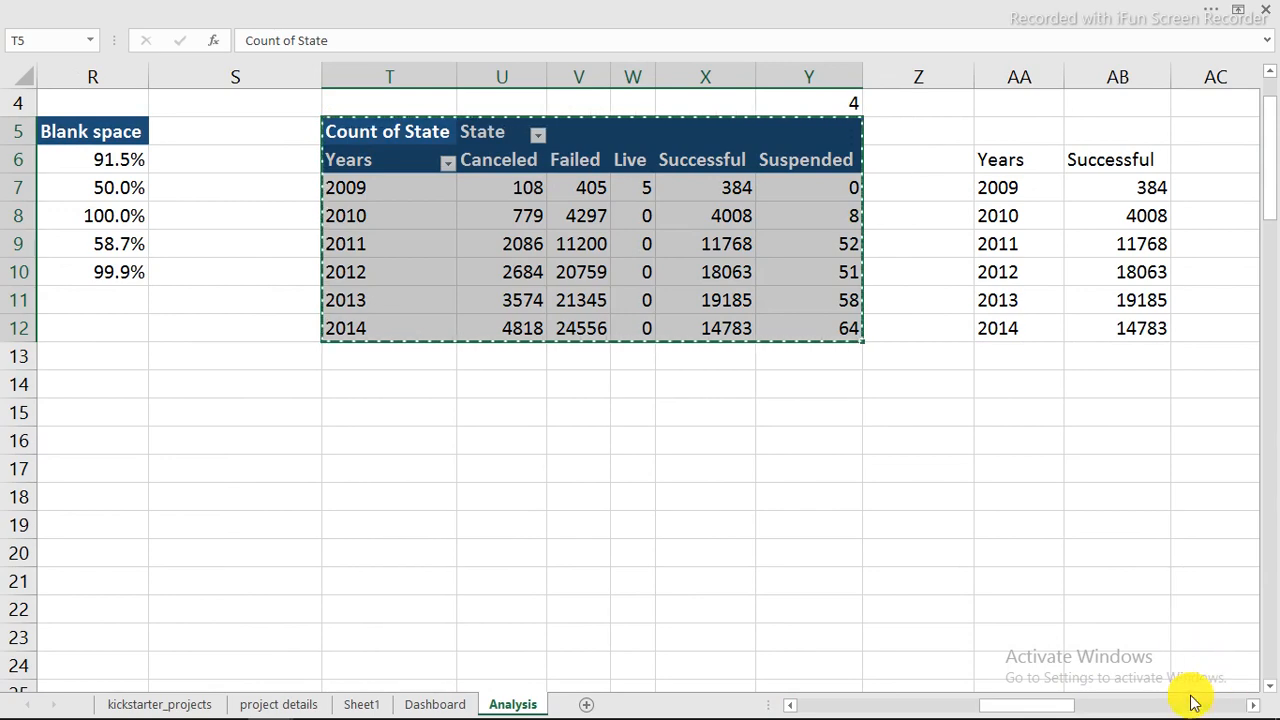
Paste the copied Count of State pivot table at cell AS6, past the category tables on the Analysis sheet
{"action": "left_click_drag", "start_coordinate": [1057, 708], "coordinate": [1248, 706]}
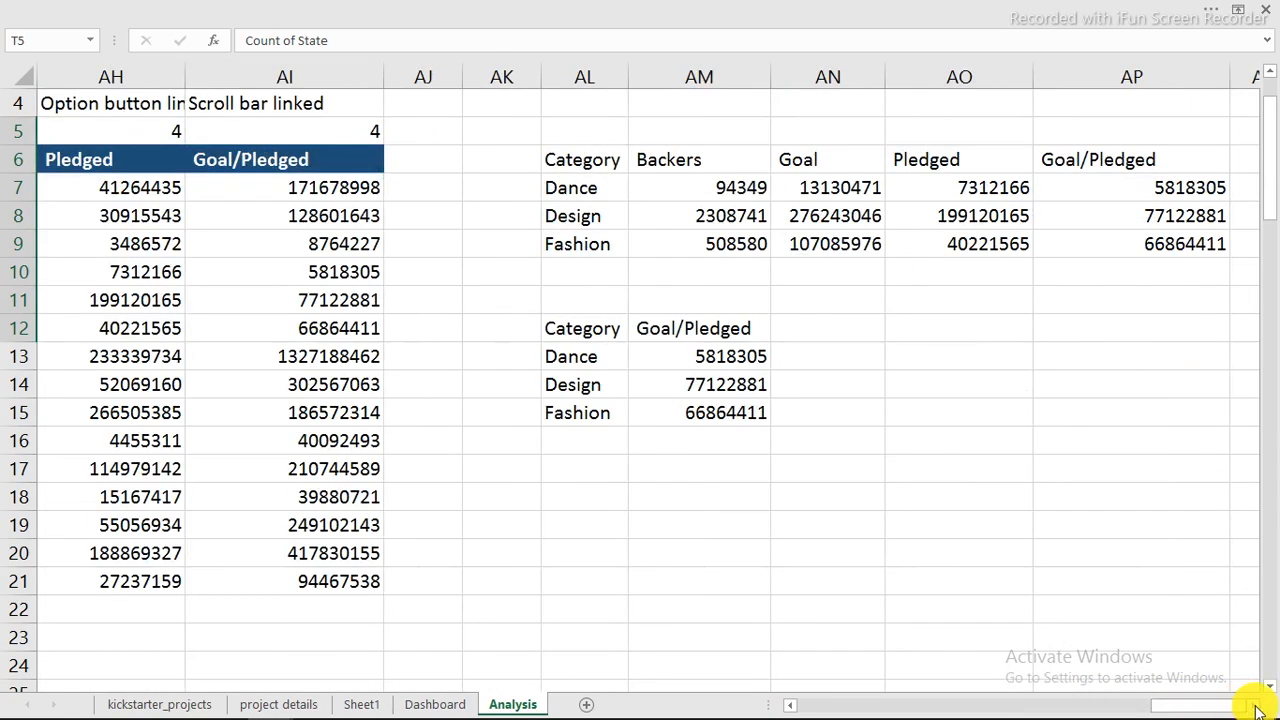
{"action": "left_click", "coordinate": [1254, 706]}
{"action": "left_click", "coordinate": [1256, 706]}
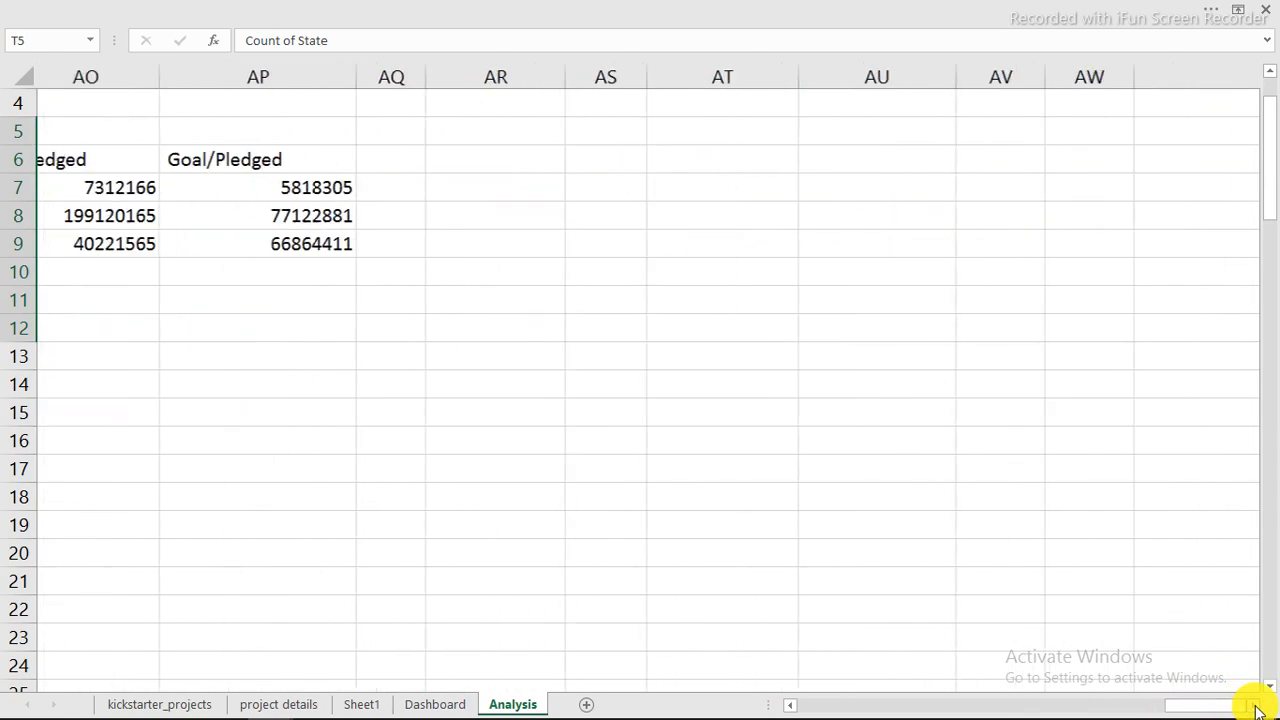
{"action": "left_click", "coordinate": [288, 158]}
{"action": "right_click", "coordinate": [287, 152]}
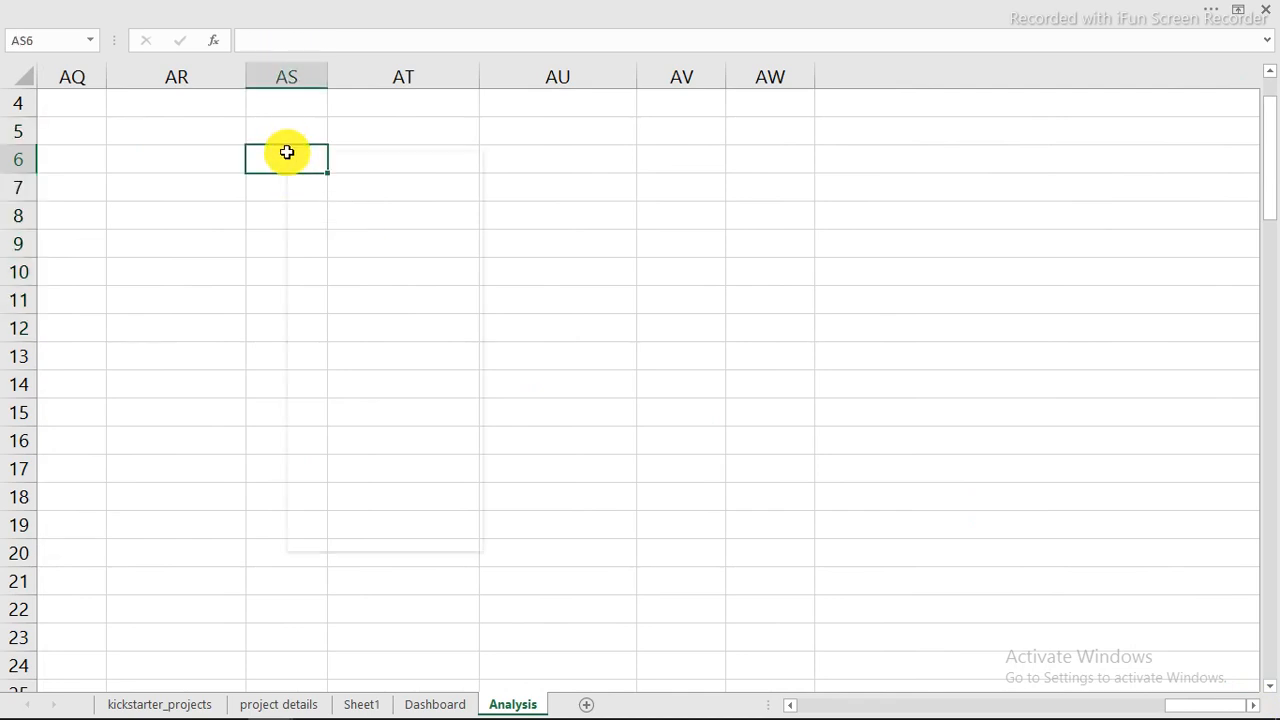
{"action": "left_click", "coordinate": [331, 238]}
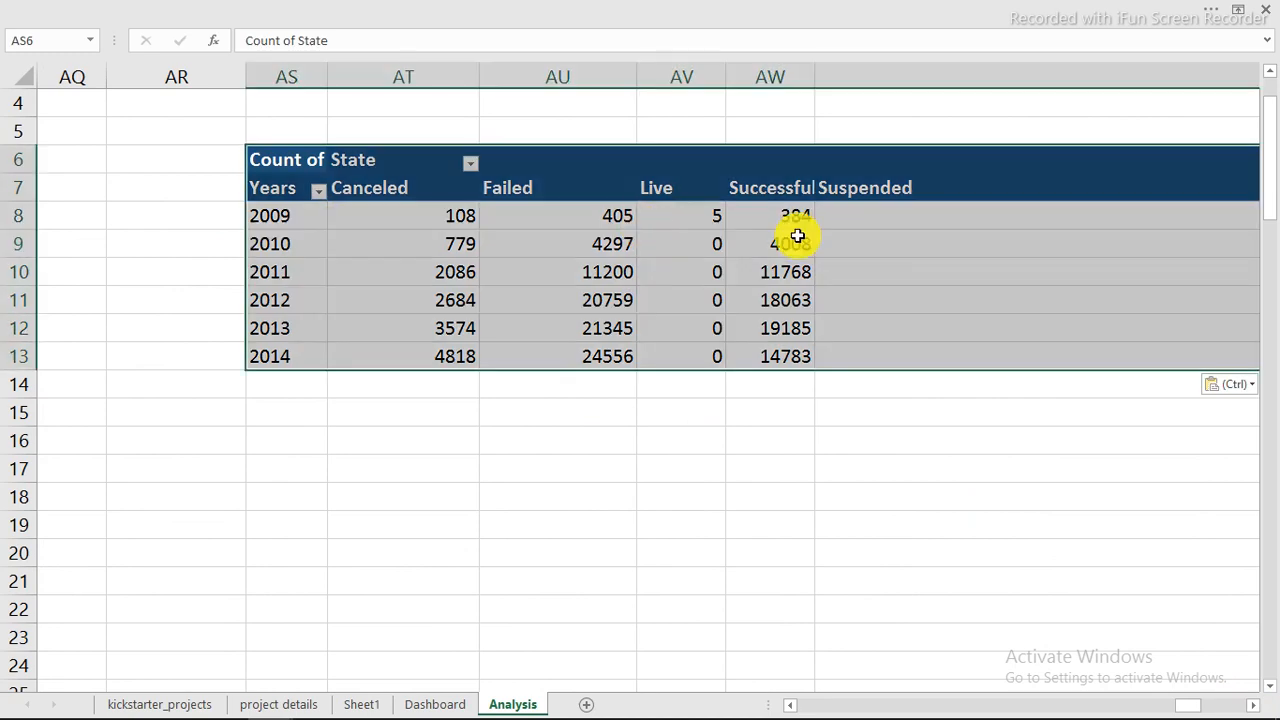
Show the pasted pivot table's field list and remove the Years, State and Count of State fields from its layout
{"action": "left_click", "coordinate": [738, 248]}
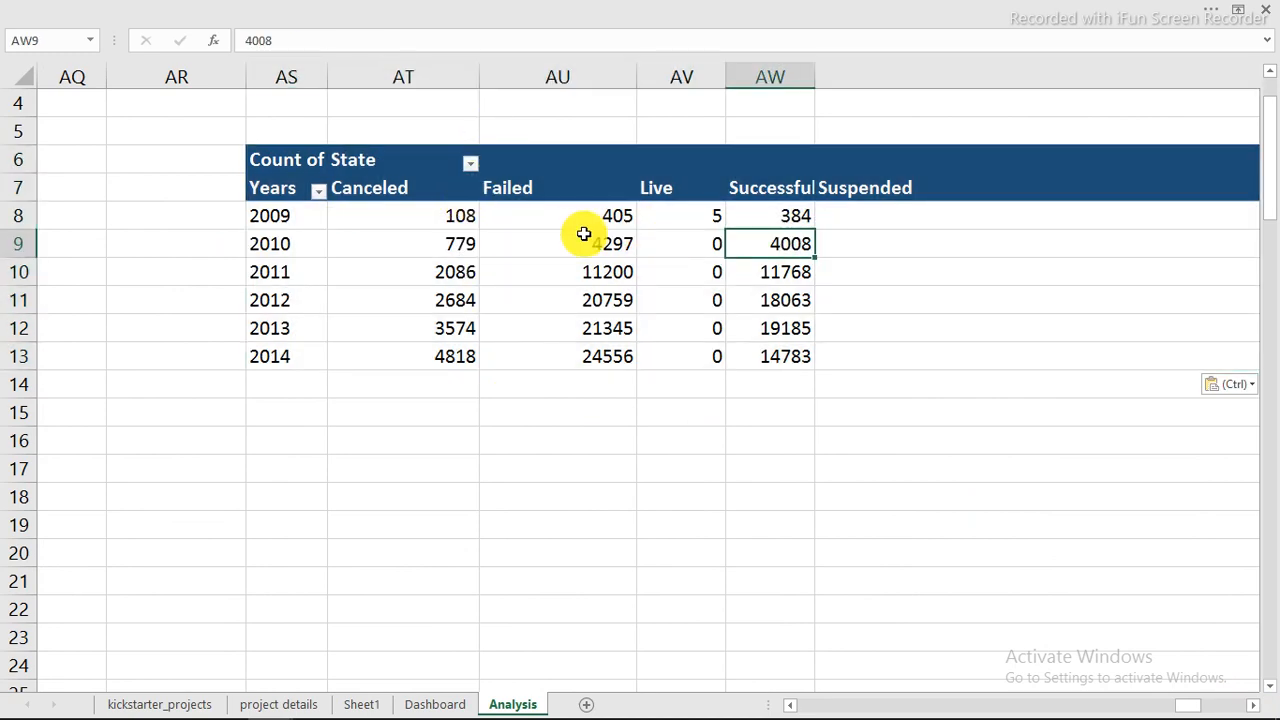
{"action": "right_click", "coordinate": [774, 243]}
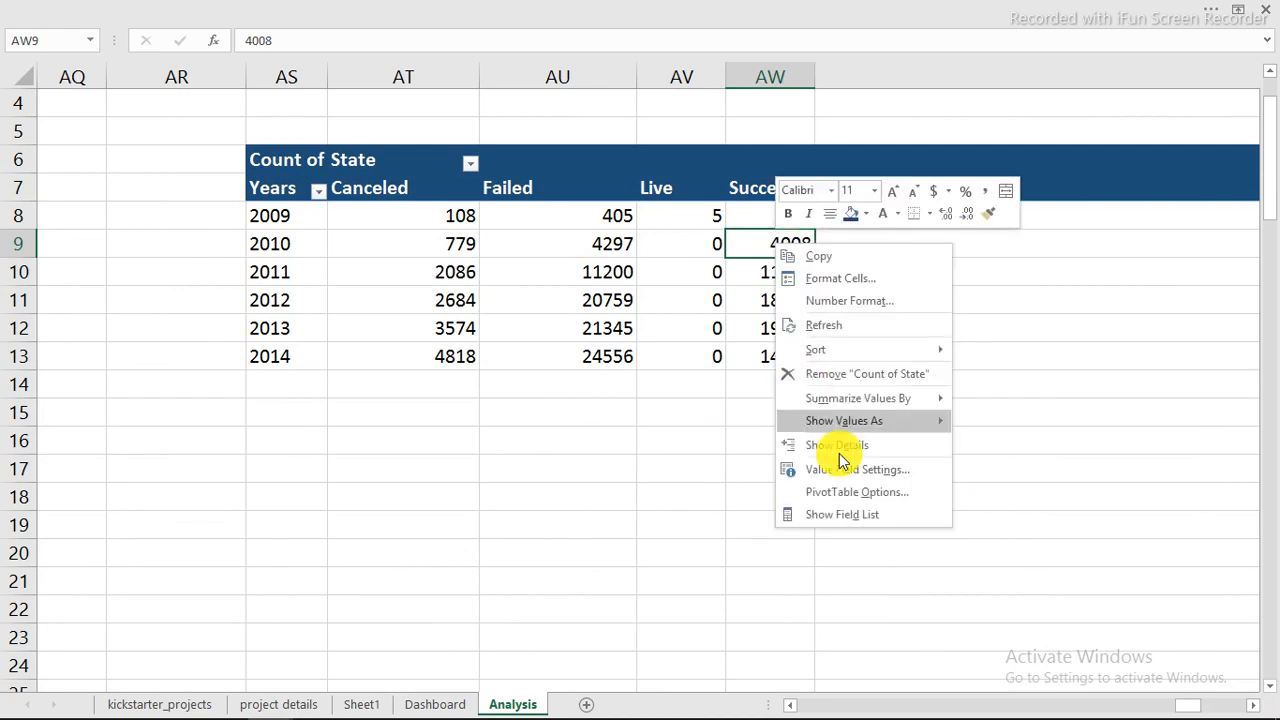
{"action": "left_click", "coordinate": [855, 520]}
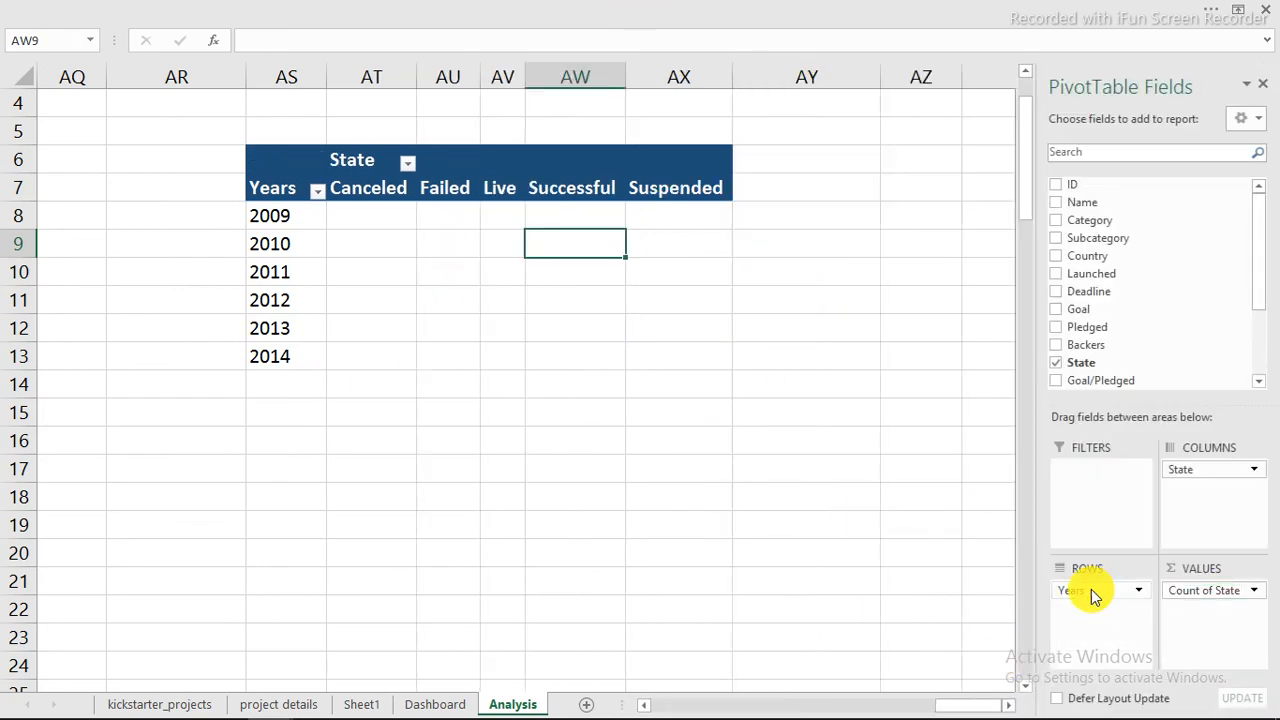
{"action": "left_click_drag", "start_coordinate": [1090, 592], "coordinate": [901, 586]}
{"action": "left_click_drag", "start_coordinate": [1223, 480], "coordinate": [614, 349]}
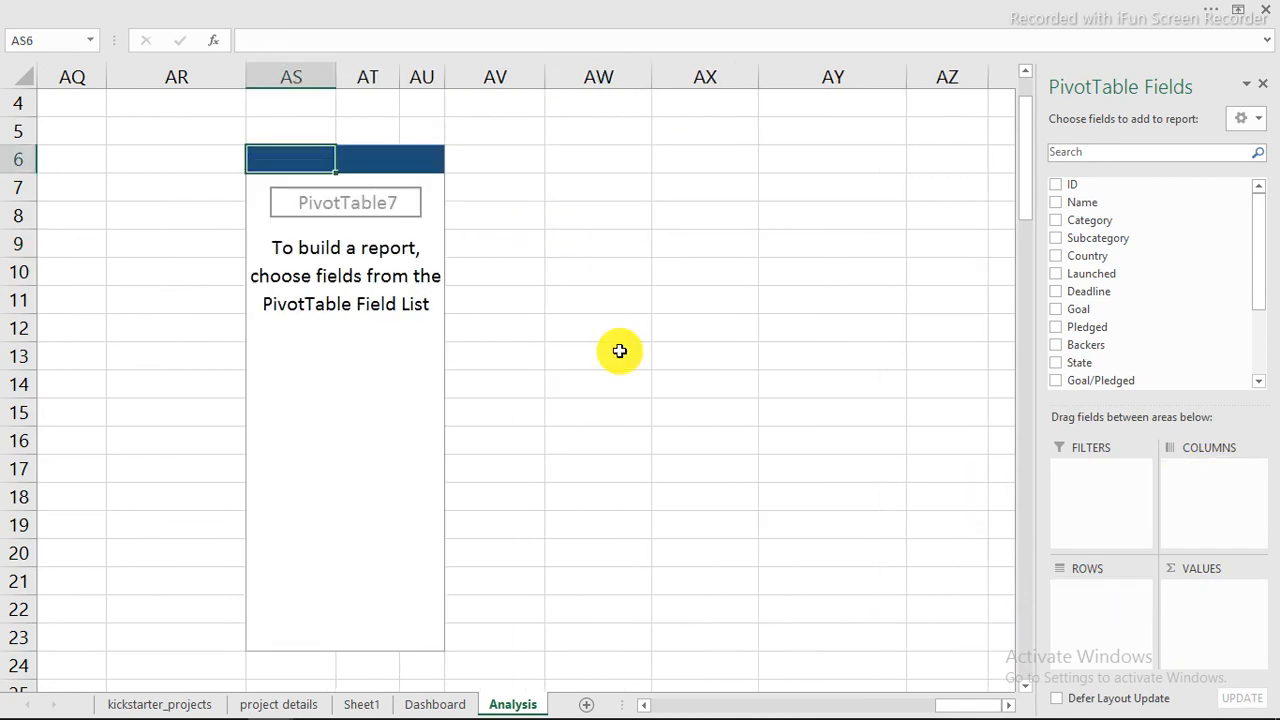
Add the State field to the rows of the emptied pivot table
{"action": "left_click", "coordinate": [310, 416]}
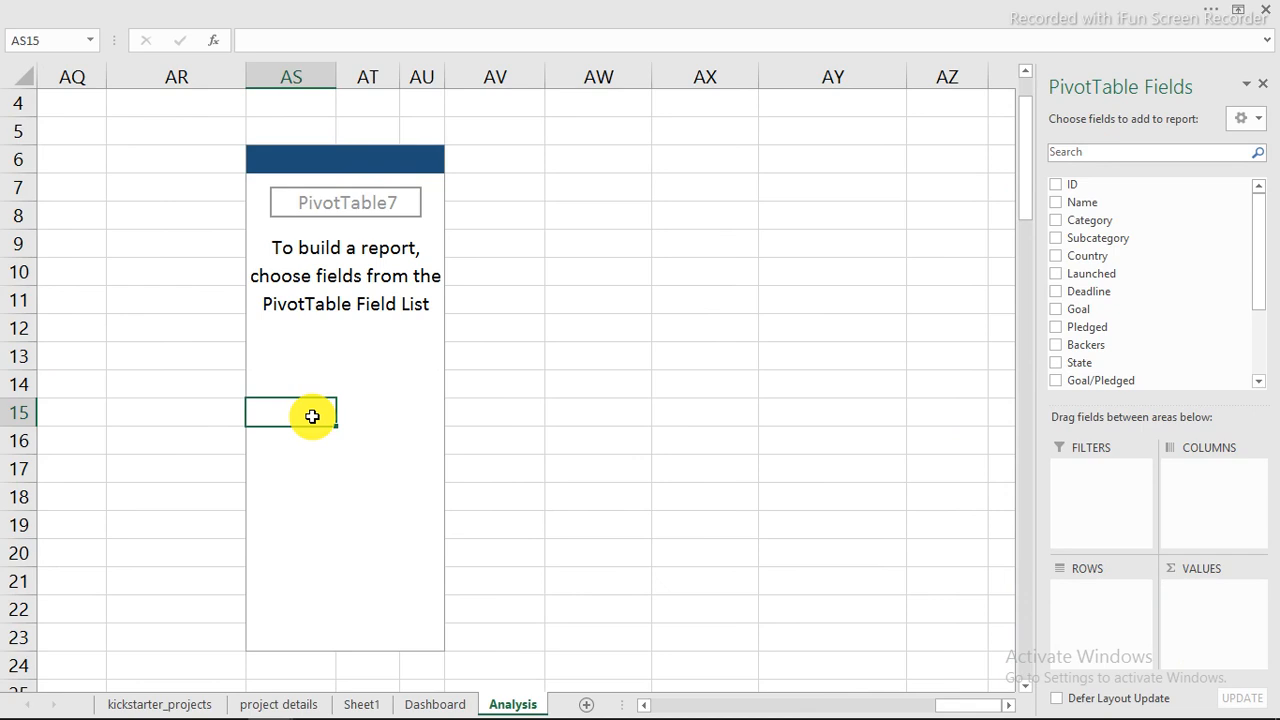
{"action": "left_click", "coordinate": [326, 443]}
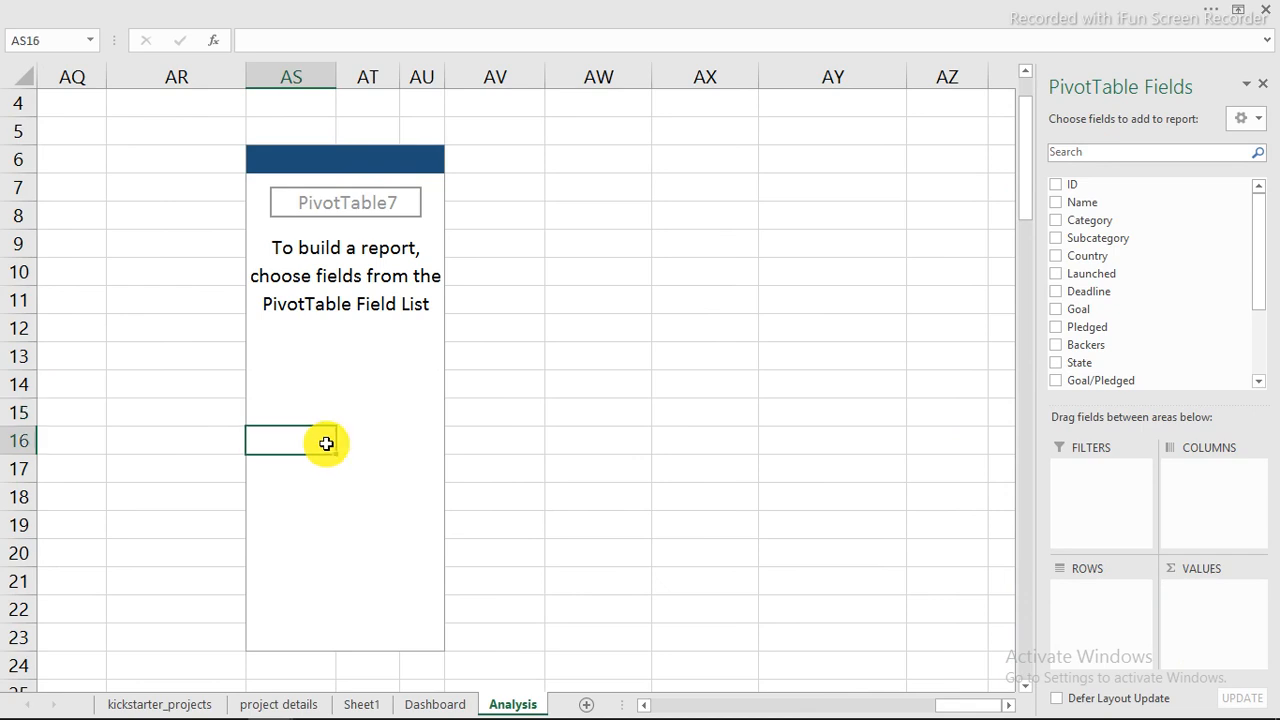
{"action": "left_click", "coordinate": [414, 304]}
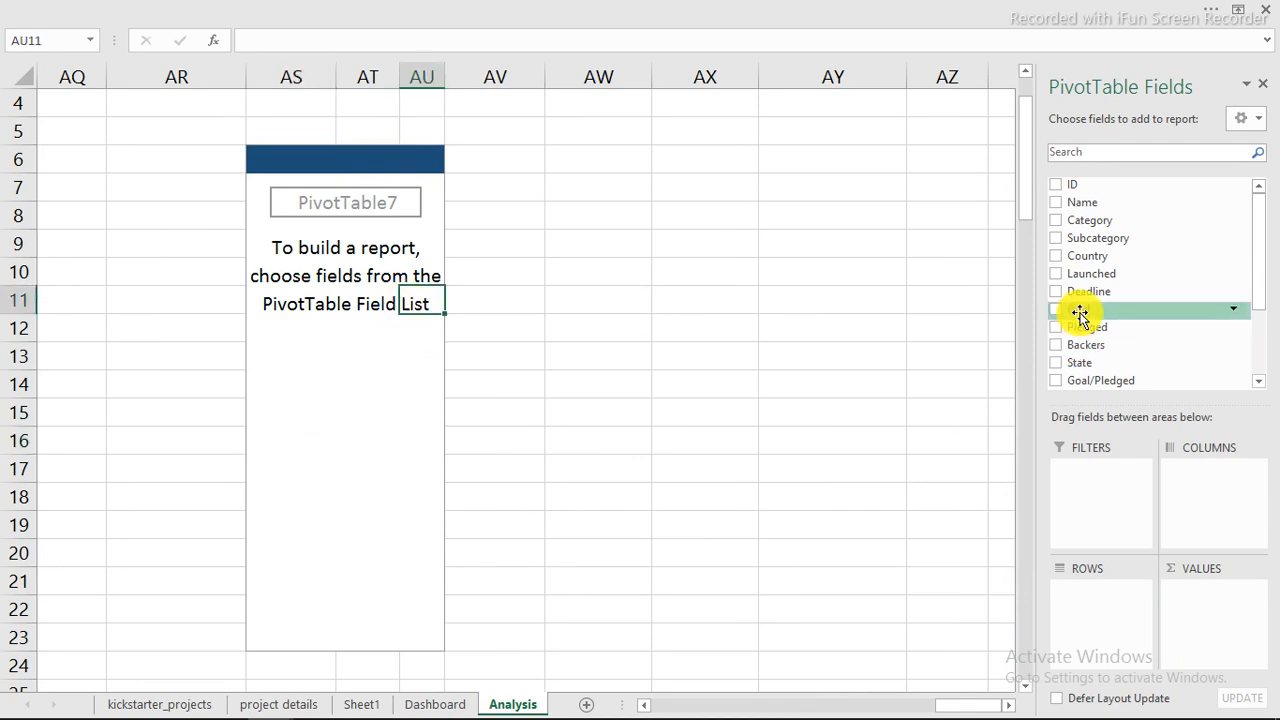
{"action": "left_click_drag", "start_coordinate": [1080, 362], "coordinate": [1100, 604]}
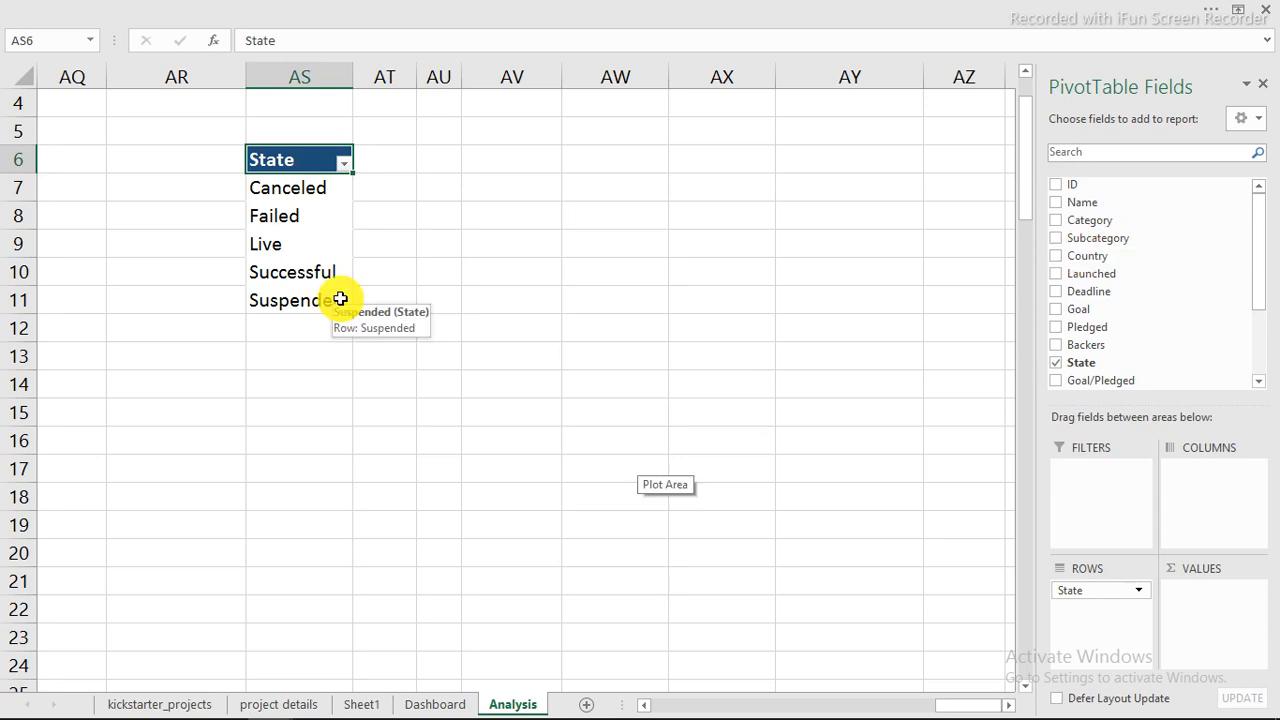
Add the Deadline field to the pivot table's columns and open the commands for its 2010 year heading
{"action": "left_click", "coordinate": [329, 236]}
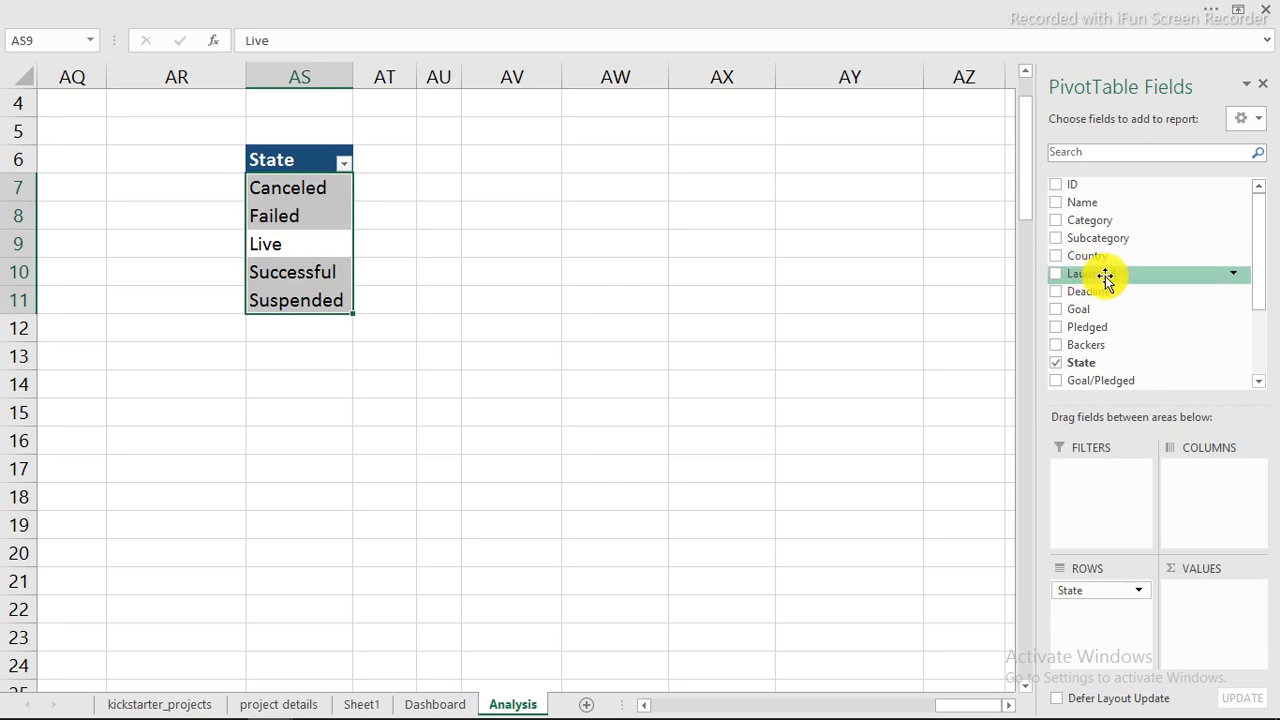
{"action": "left_click_drag", "start_coordinate": [1092, 290], "coordinate": [1210, 500]}
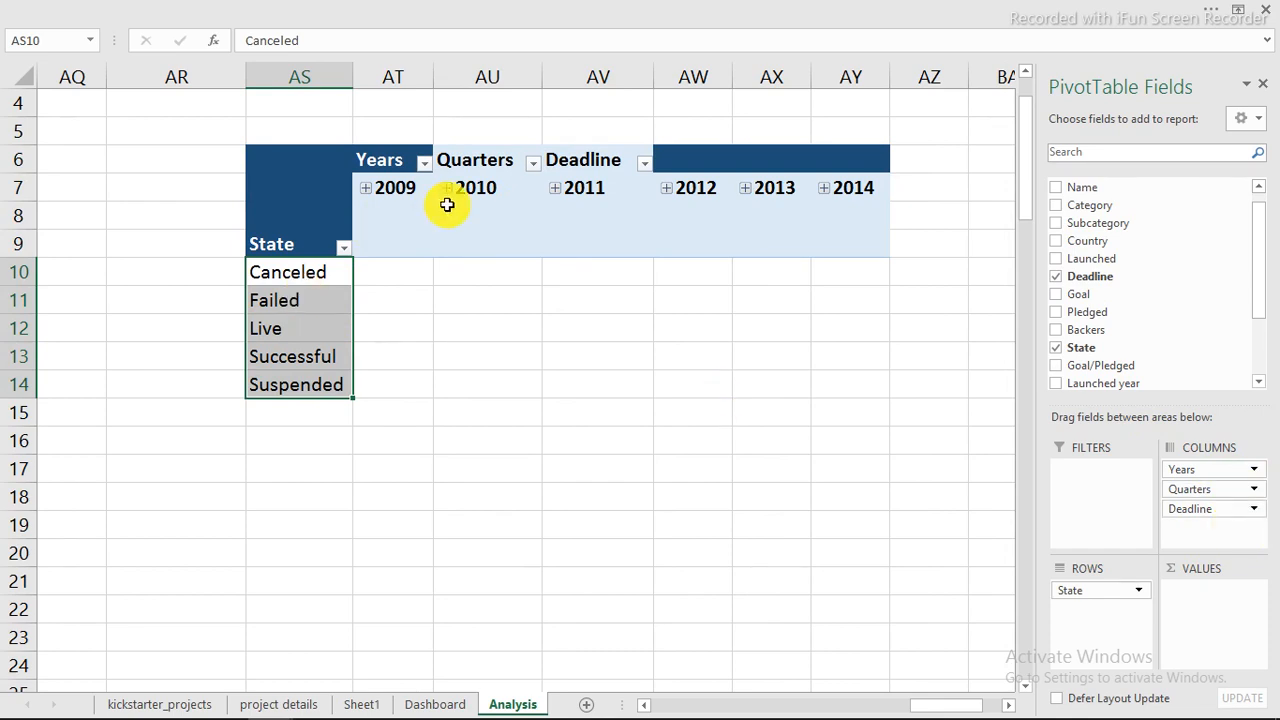
{"action": "left_click", "coordinate": [480, 188]}
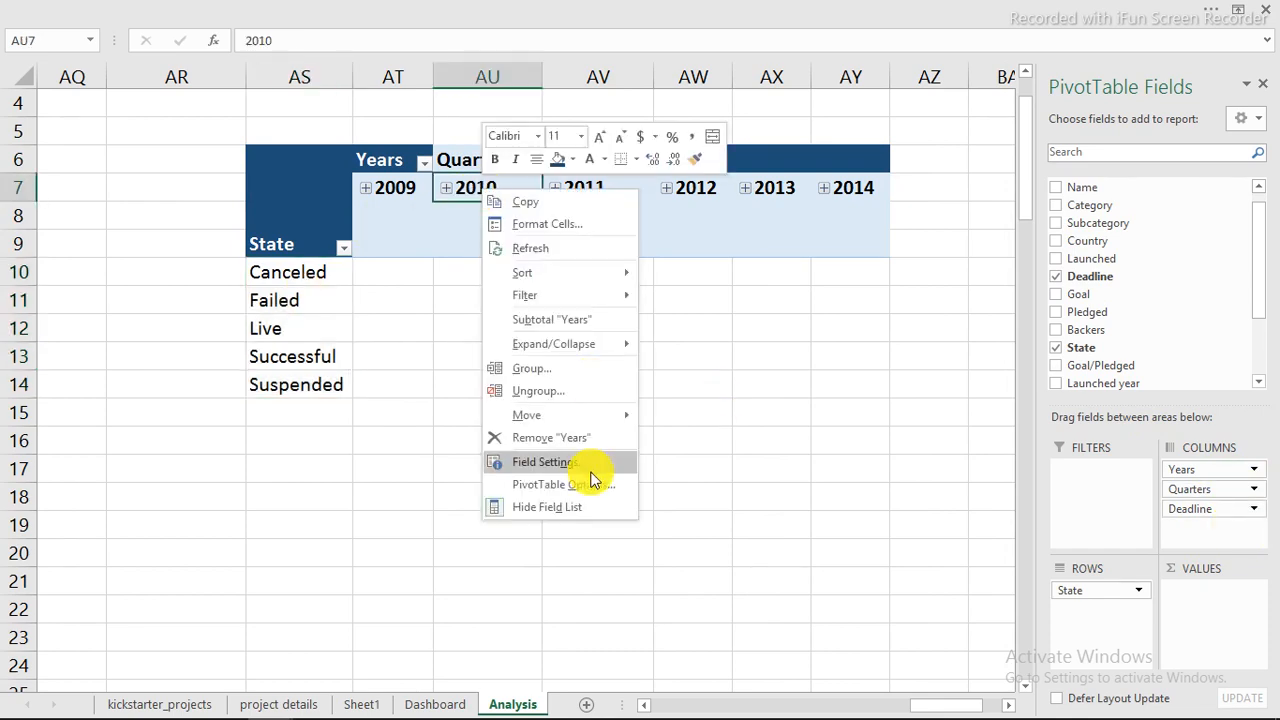
Ungroup the Deadline dates in the pivot table's column headings
{"action": "left_click", "coordinate": [546, 390]}
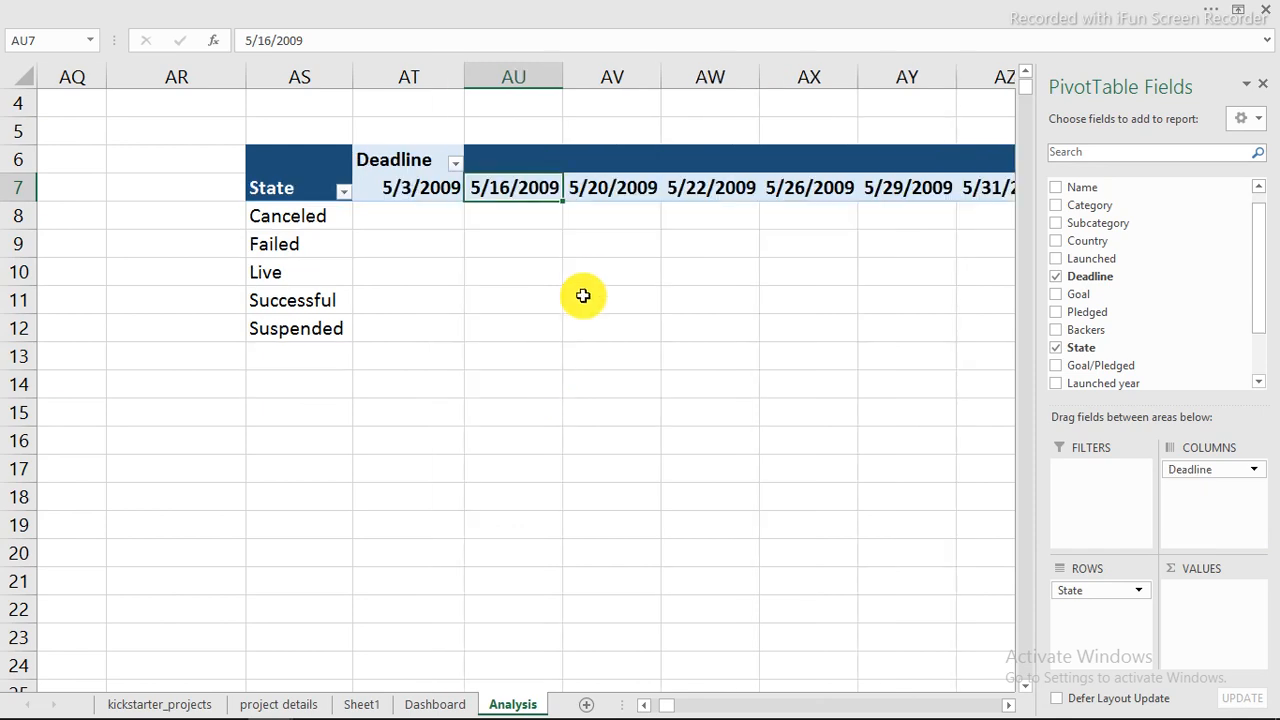
{"action": "left_click", "coordinate": [632, 290]}
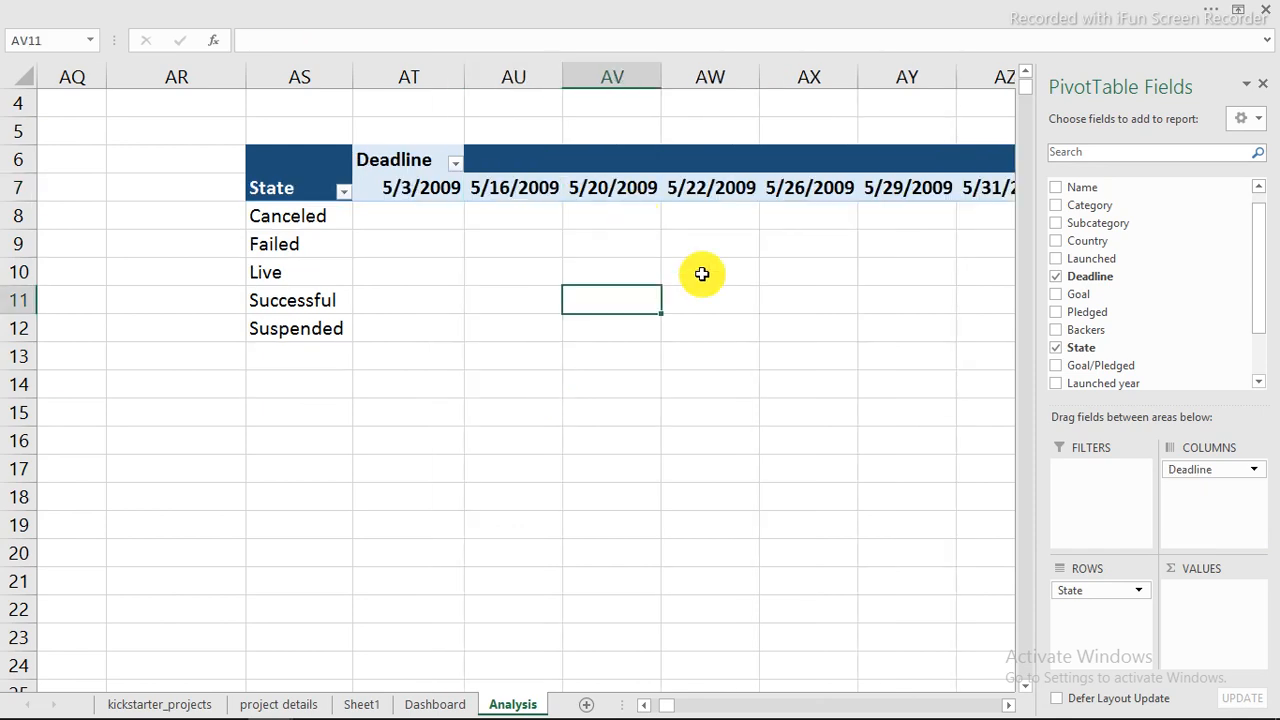
{"action": "left_click", "coordinate": [674, 497]}
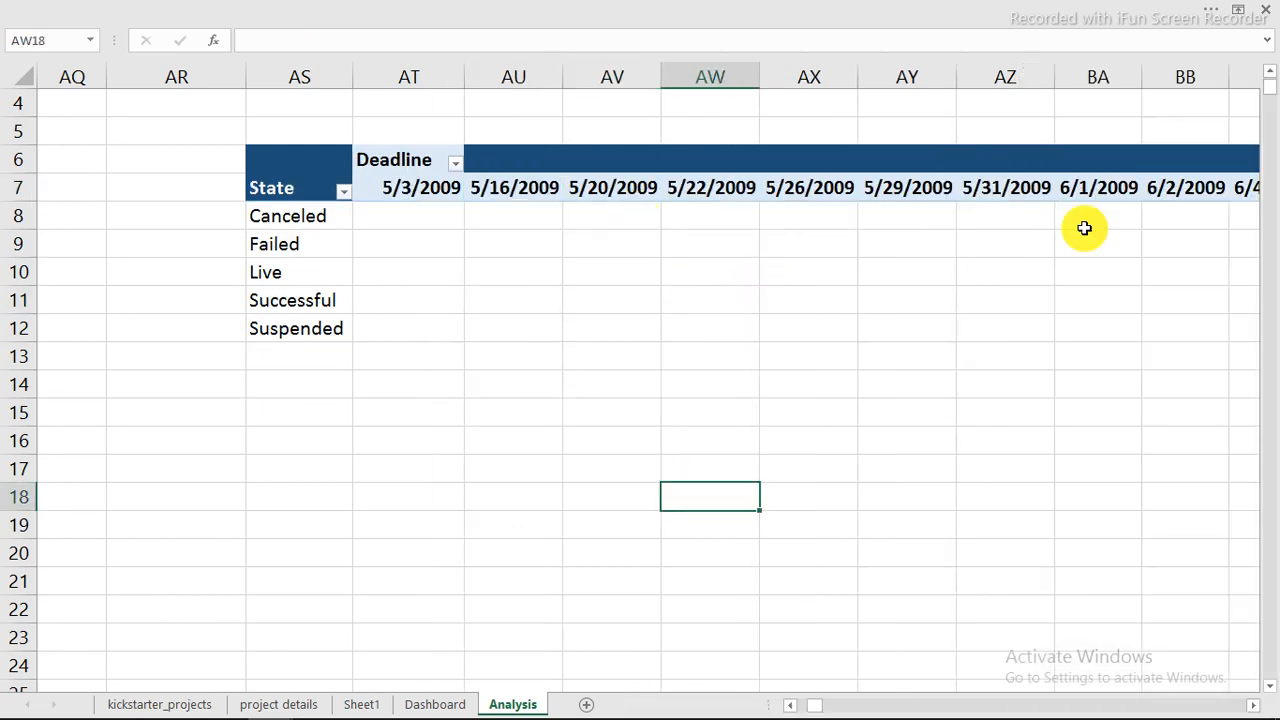
Group the pivot table's Deadline dates by days, months, quarters and years, replacing the existing data on the sheet
{"action": "left_click", "coordinate": [524, 190]}
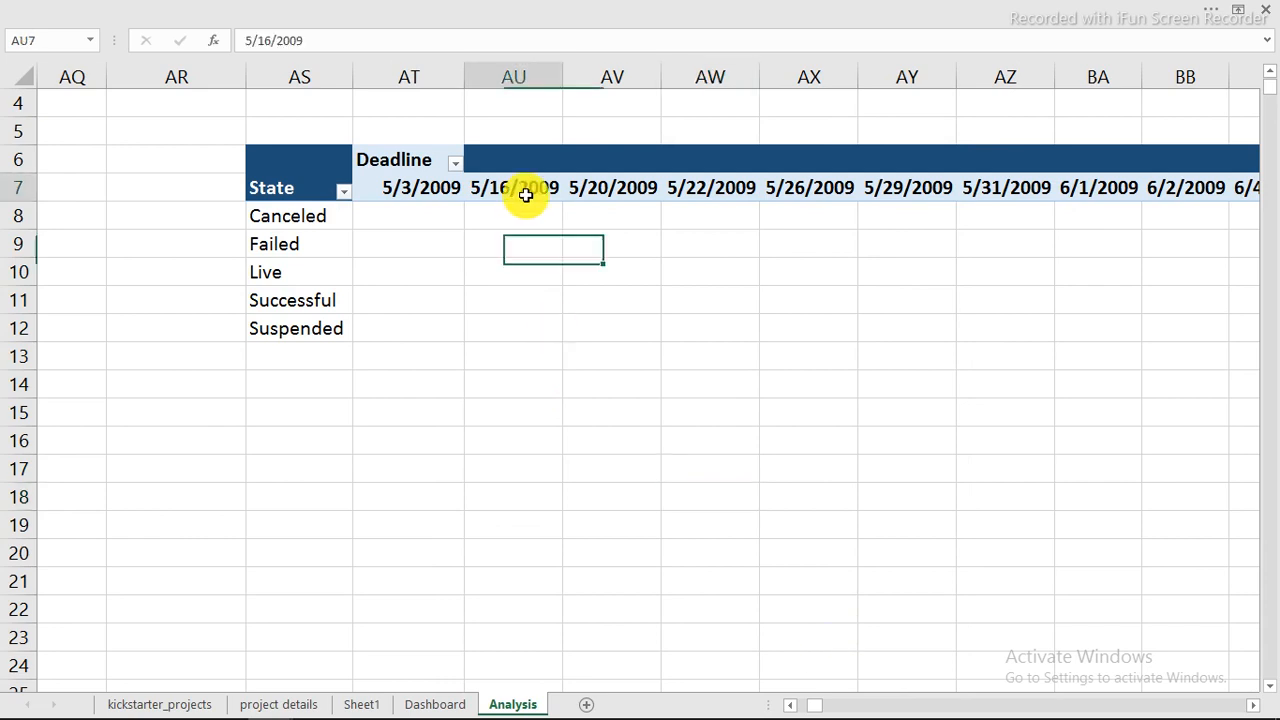
{"action": "right_click", "coordinate": [526, 190]}
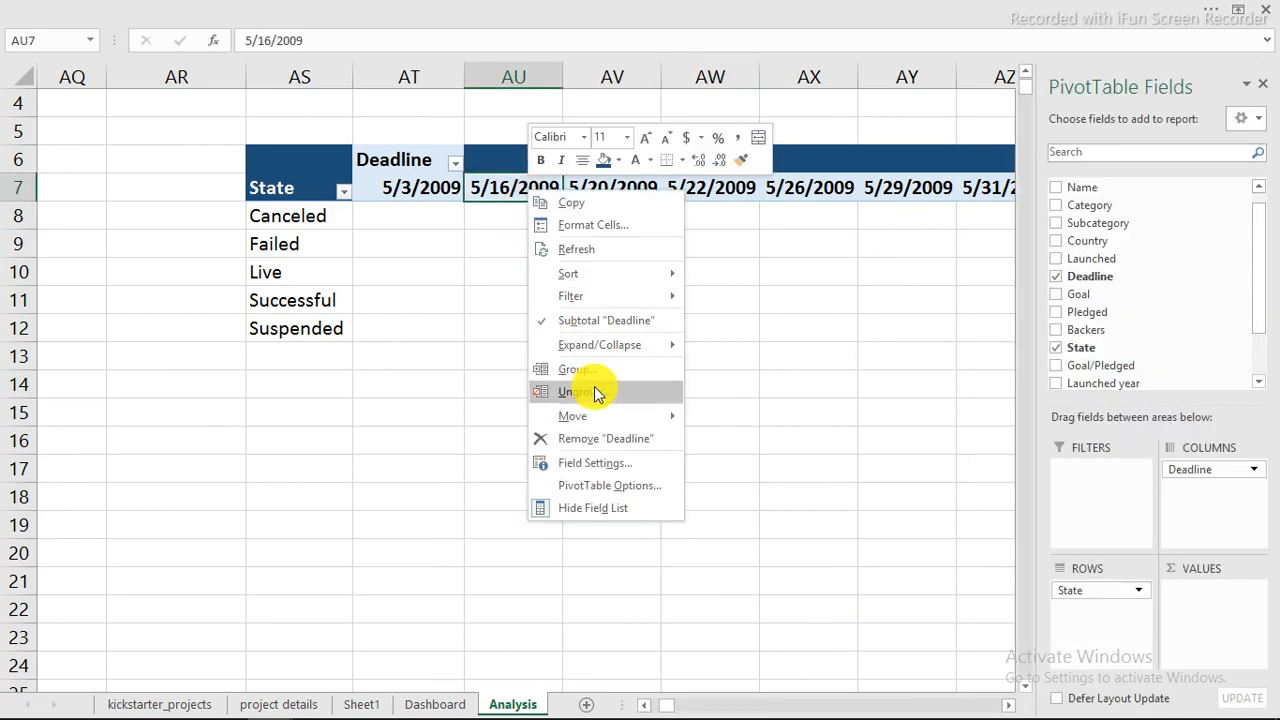
{"action": "left_click", "coordinate": [593, 369]}
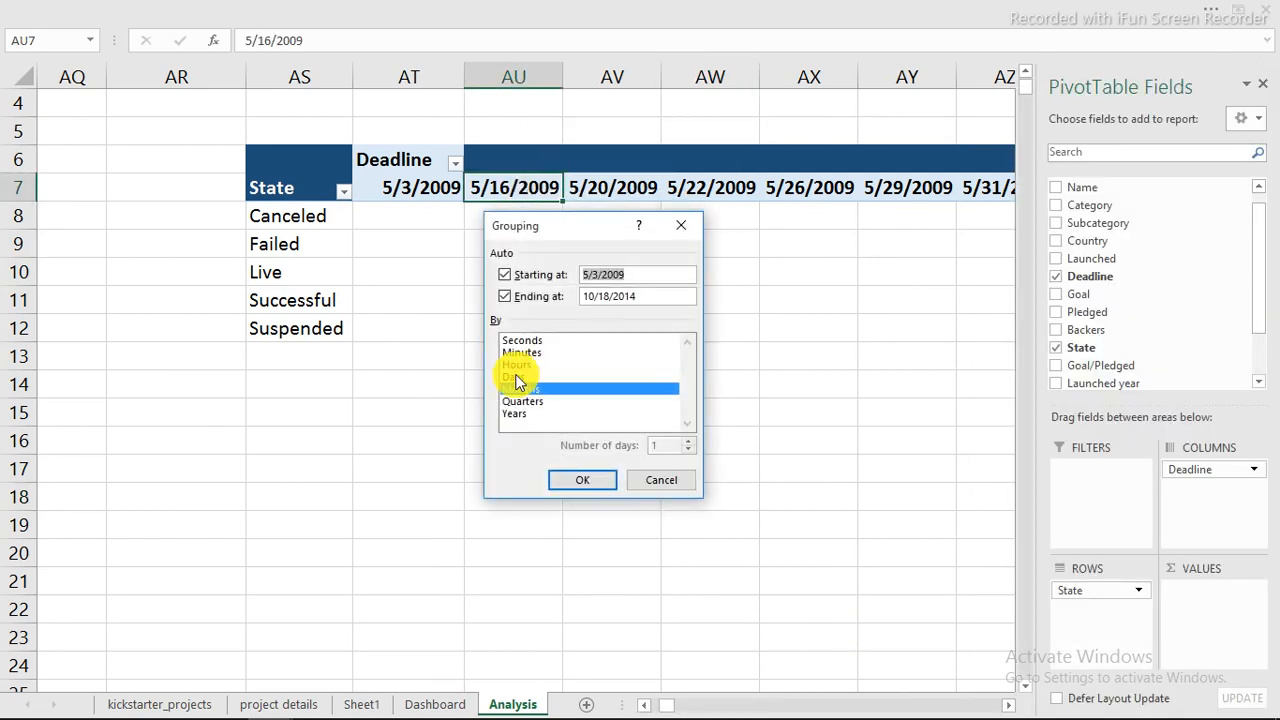
{"action": "left_click", "coordinate": [514, 377]}
{"action": "left_click", "coordinate": [527, 403]}
{"action": "left_click", "coordinate": [520, 414]}
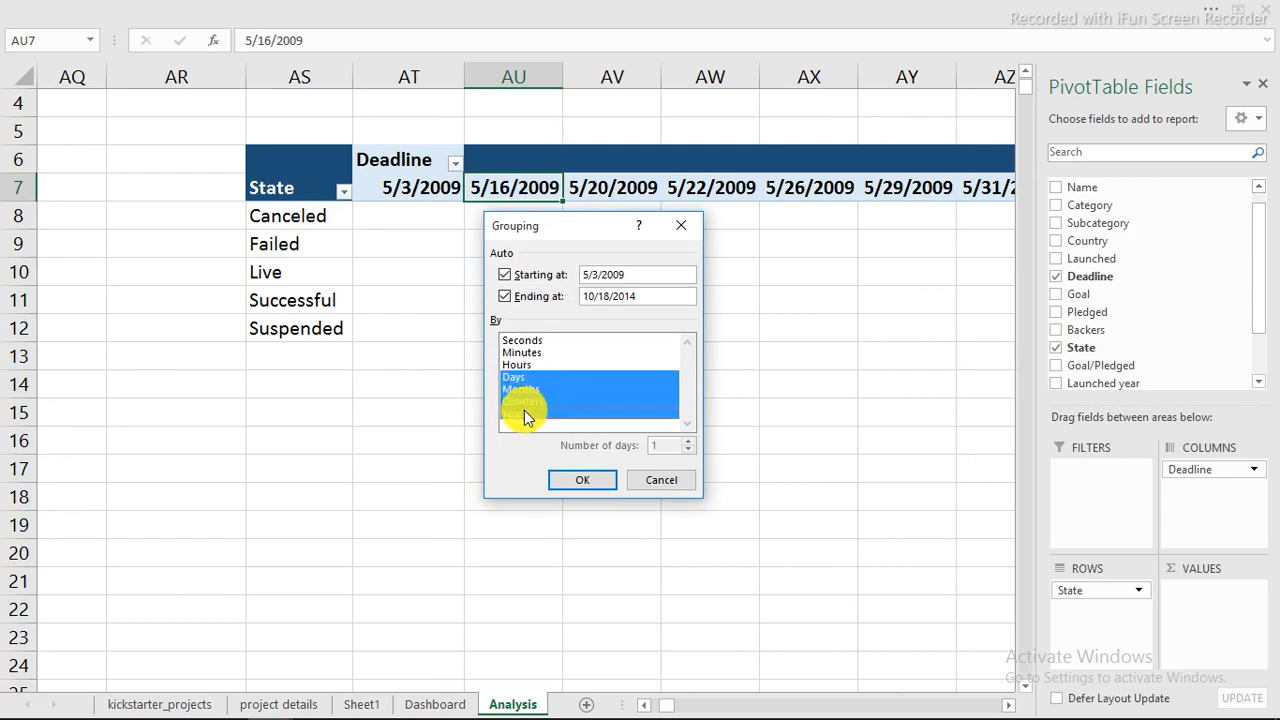
{"action": "left_click", "coordinate": [580, 482]}
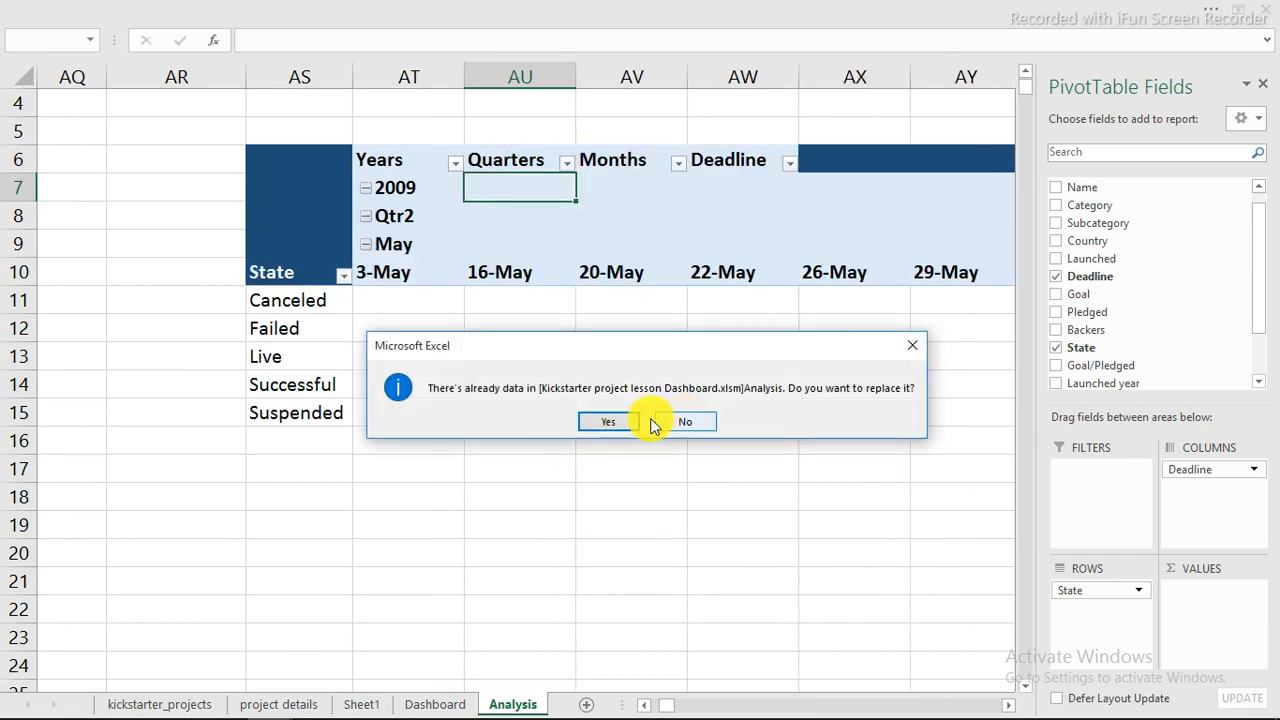
{"action": "left_click", "coordinate": [621, 421]}
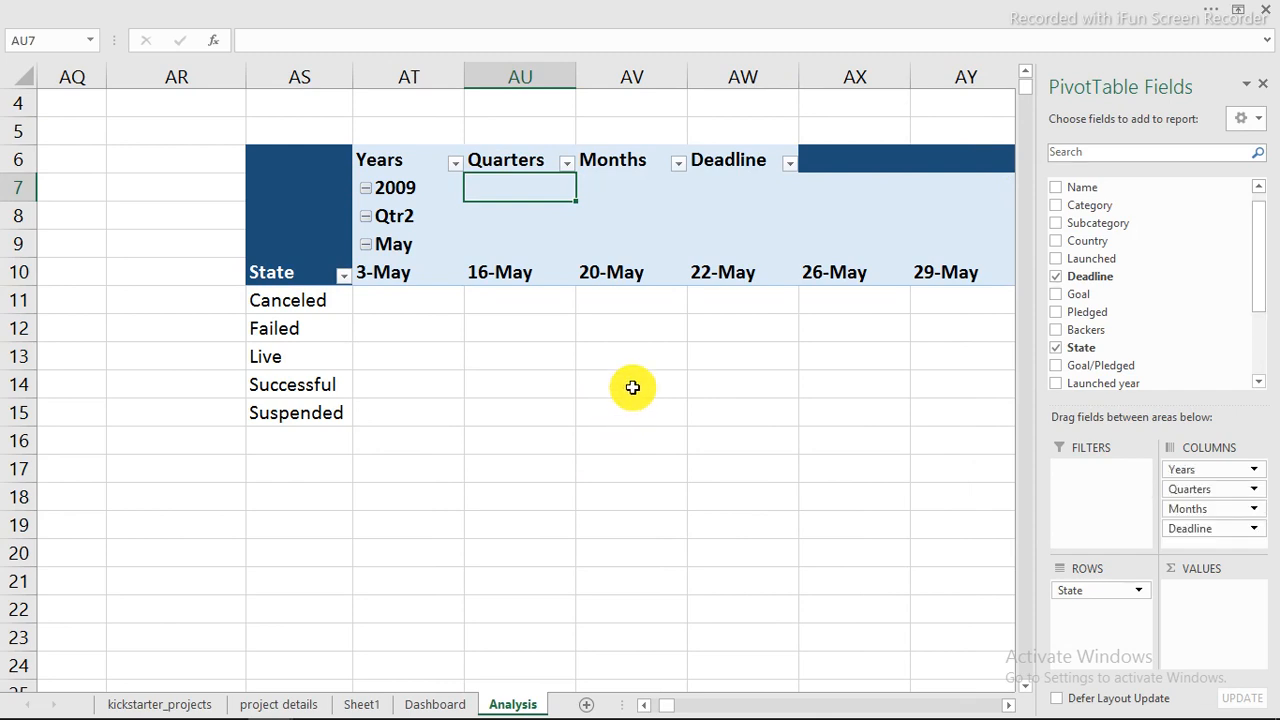
Remove the Deadline, Quarters and Years fields from the pivot table's columns, keeping only Months
{"action": "key", "text": "Down"}
{"action": "key", "text": "Down"}
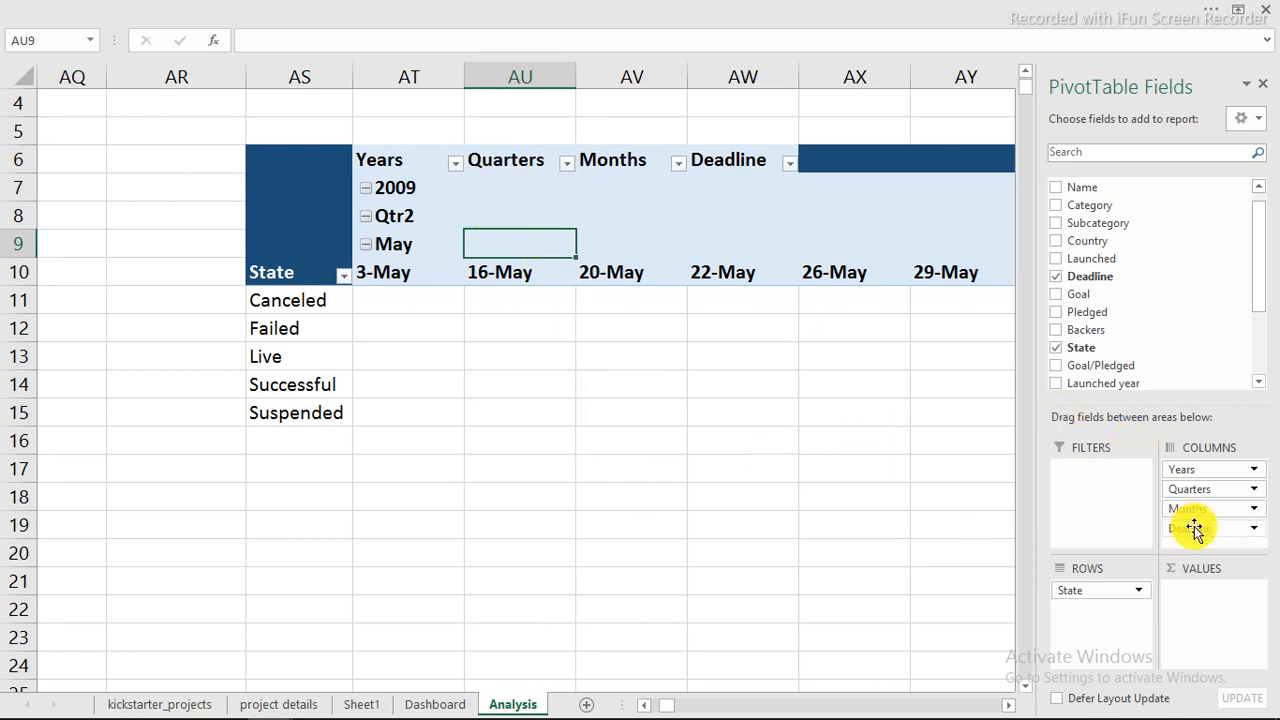
{"action": "left_click_drag", "start_coordinate": [1190, 528], "coordinate": [778, 521]}
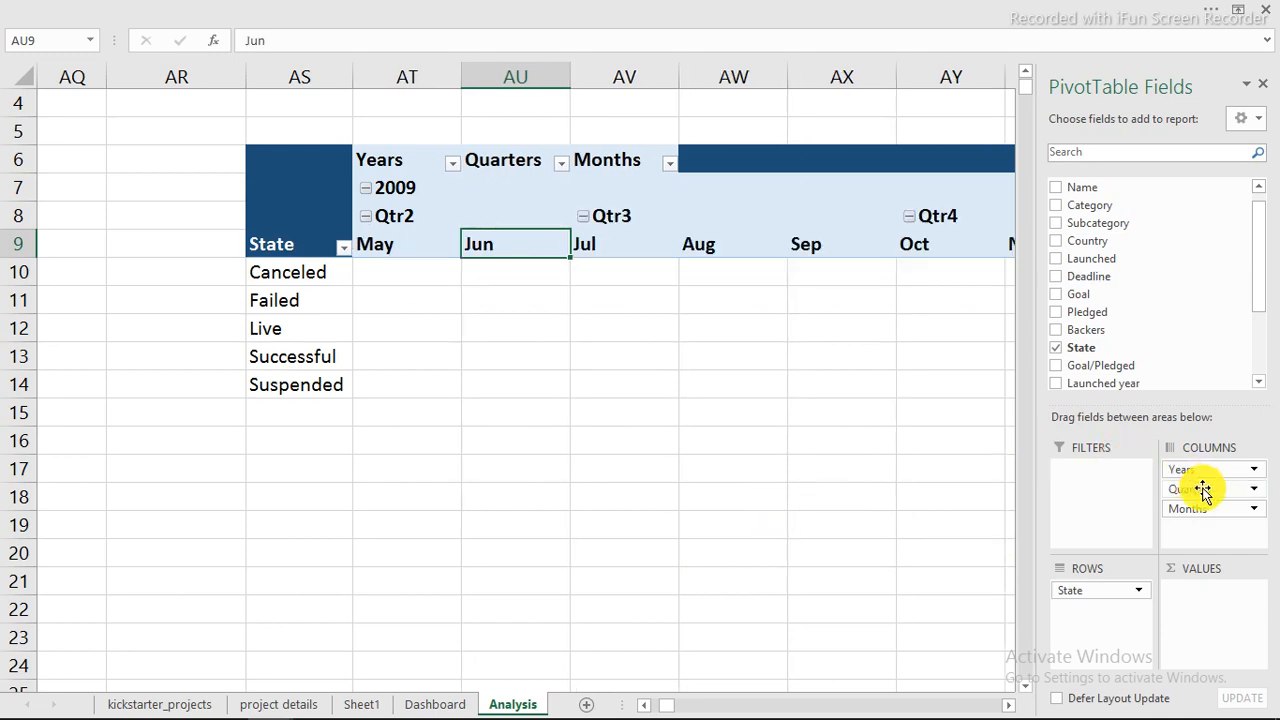
{"action": "left_click_drag", "start_coordinate": [1203, 490], "coordinate": [757, 477]}
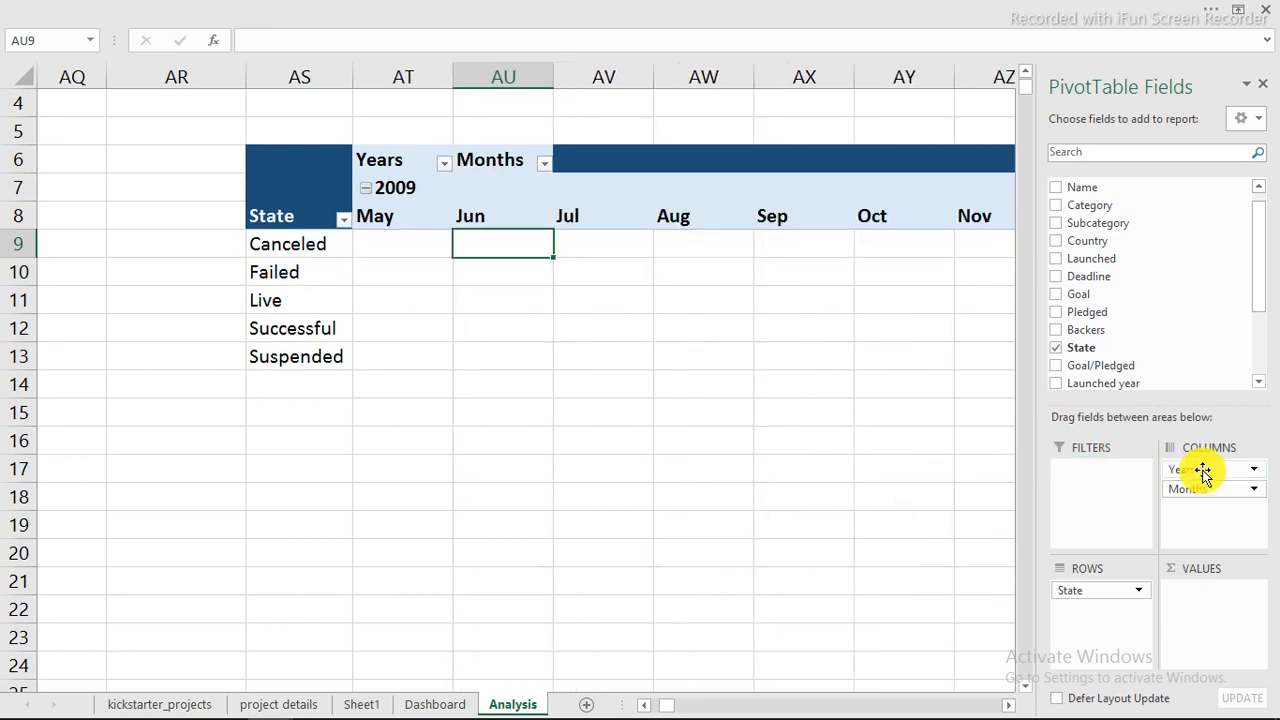
{"action": "left_click_drag", "start_coordinate": [1163, 474], "coordinate": [752, 465]}
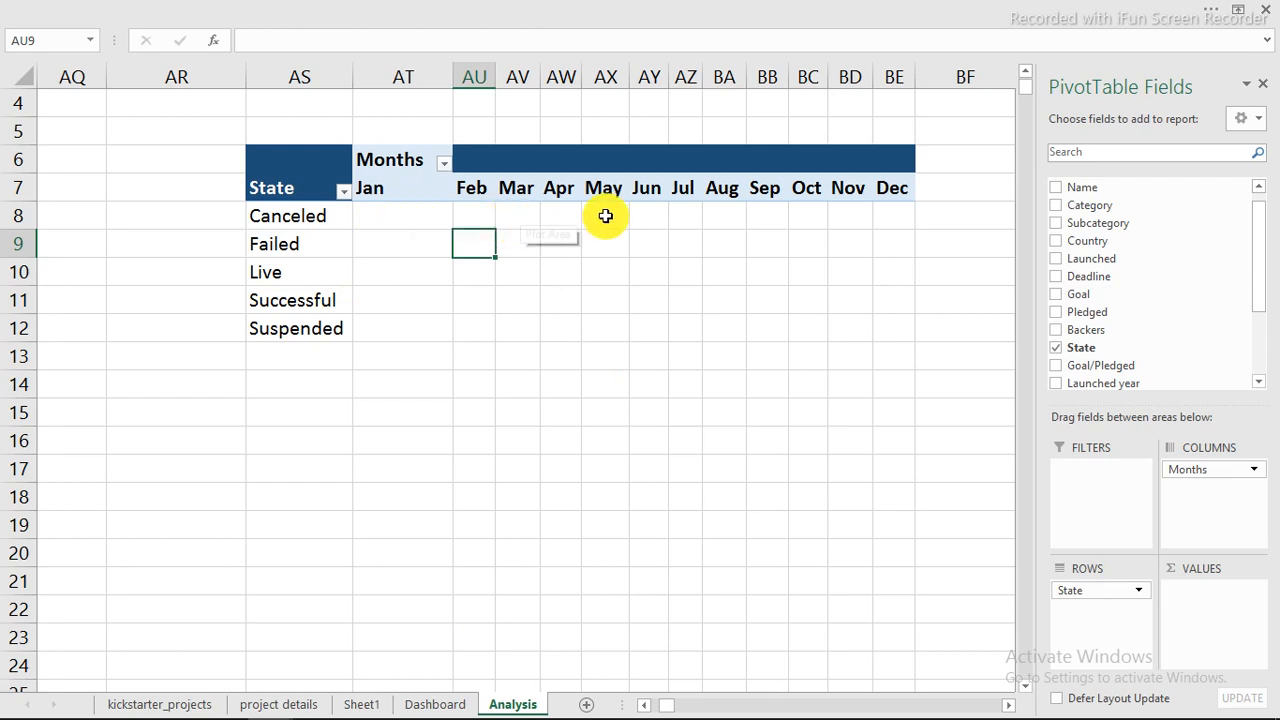
Add the Backers field to the pivot table's values as a sum and look over the Live row by month
{"action": "left_click_drag", "start_coordinate": [1083, 333], "coordinate": [1228, 605]}
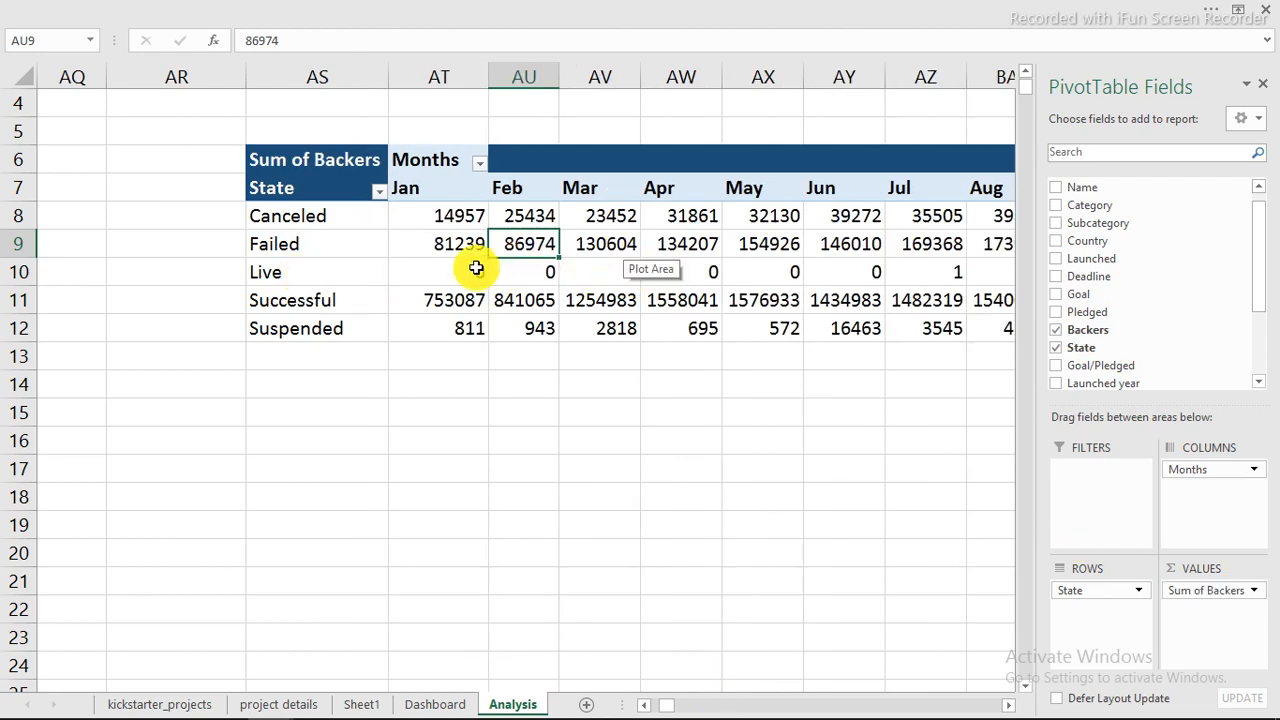
{"action": "mouse_move", "coordinate": [462, 268]}
{"action": "left_click_drag", "start_coordinate": [455, 268], "coordinate": [957, 271]}
{"action": "left_click", "coordinate": [957, 276]}
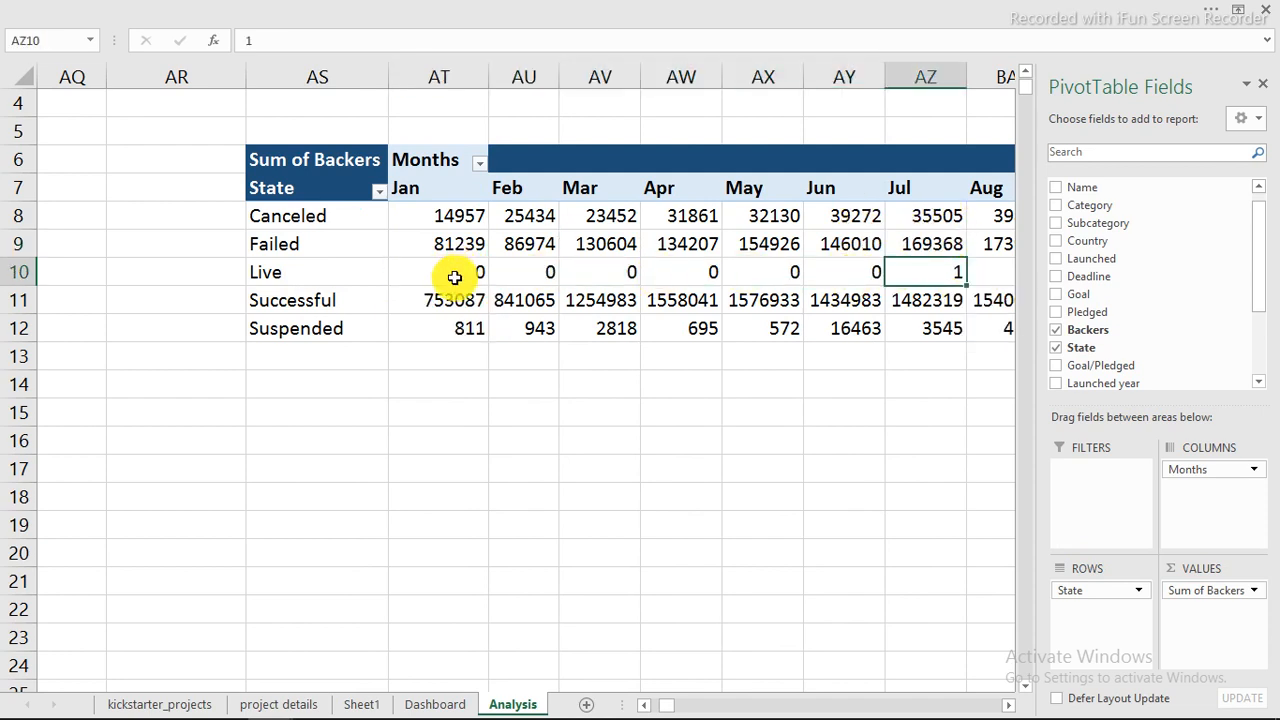
{"action": "left_click", "coordinate": [866, 273]}
{"action": "left_click", "coordinate": [874, 490]}
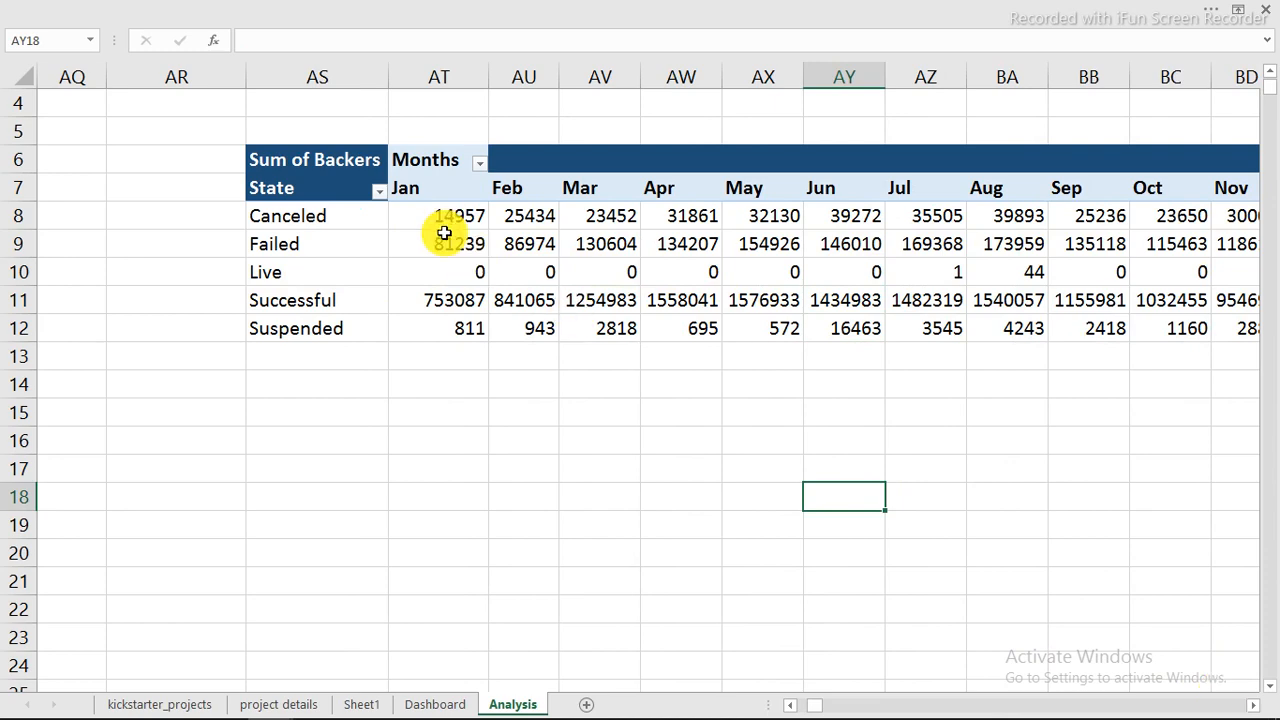
Format the pivot table's monthly backer values as Number with 0 decimal places and the 1000 separator
{"action": "left_click_drag", "start_coordinate": [449, 216], "coordinate": [1101, 325]}
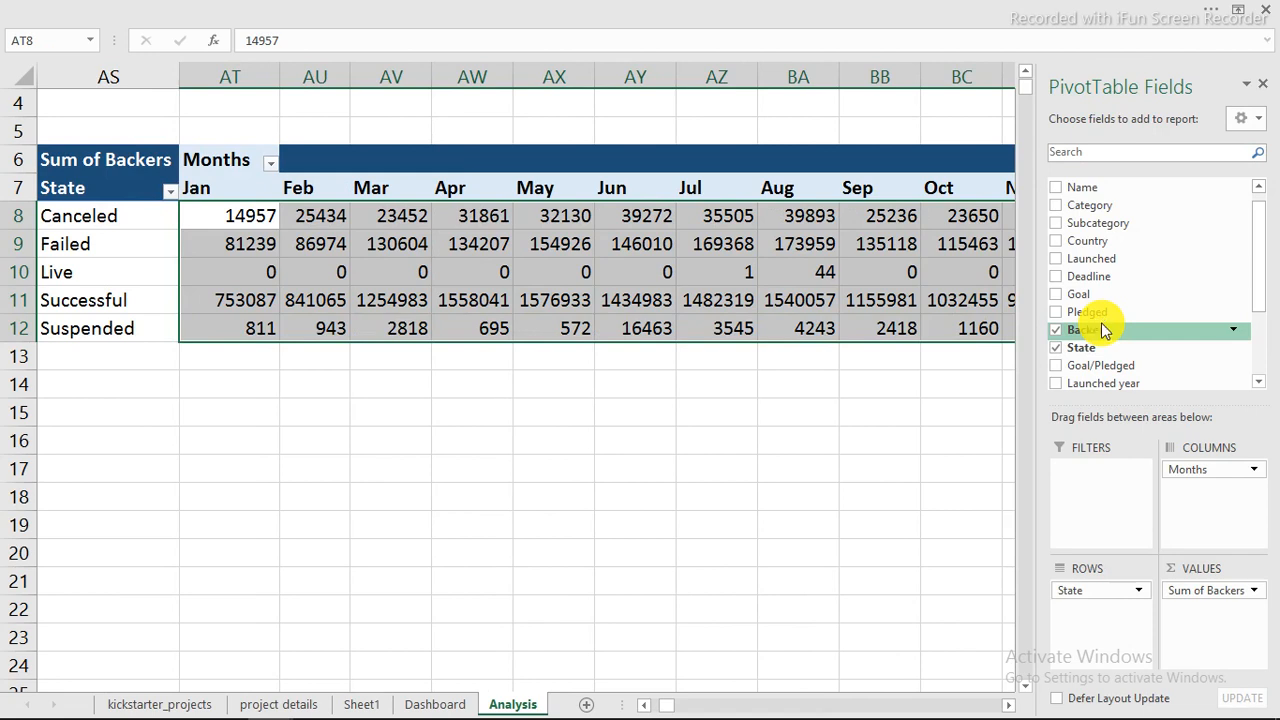
{"action": "key", "text": "ctrl+1"}
{"action": "left_click", "coordinate": [92, 312]}
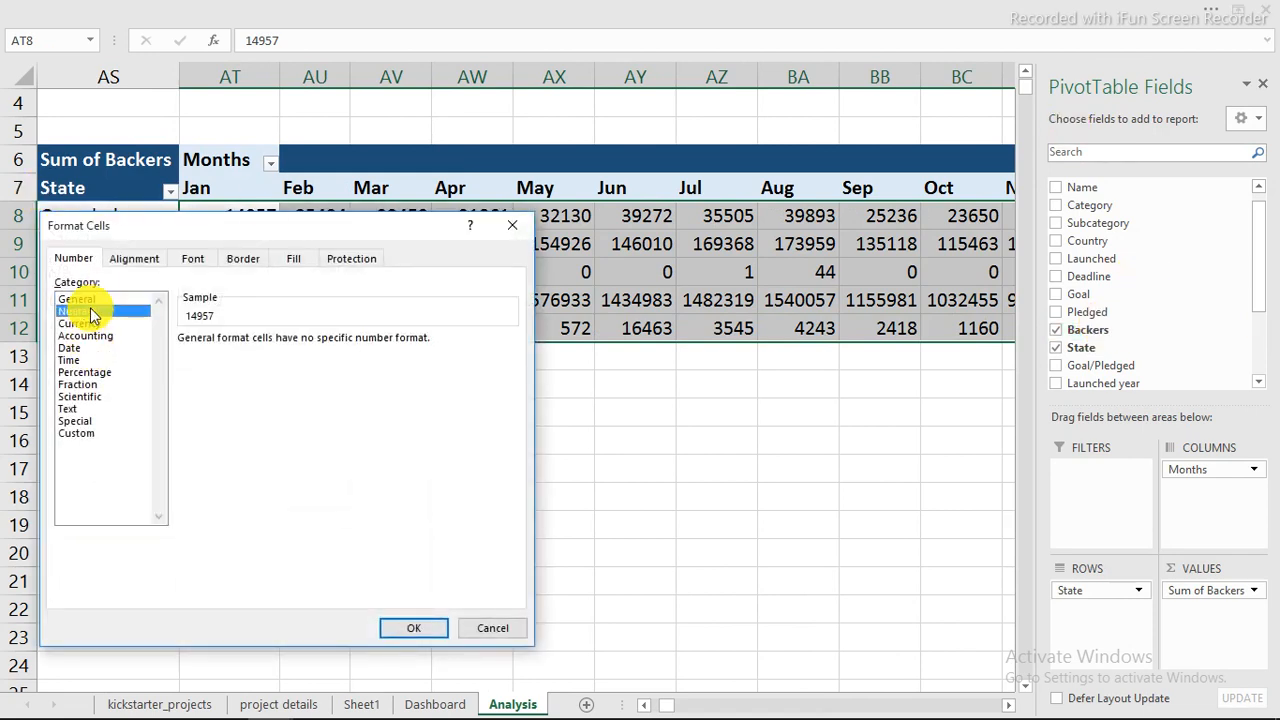
{"action": "left_click", "coordinate": [305, 345]}
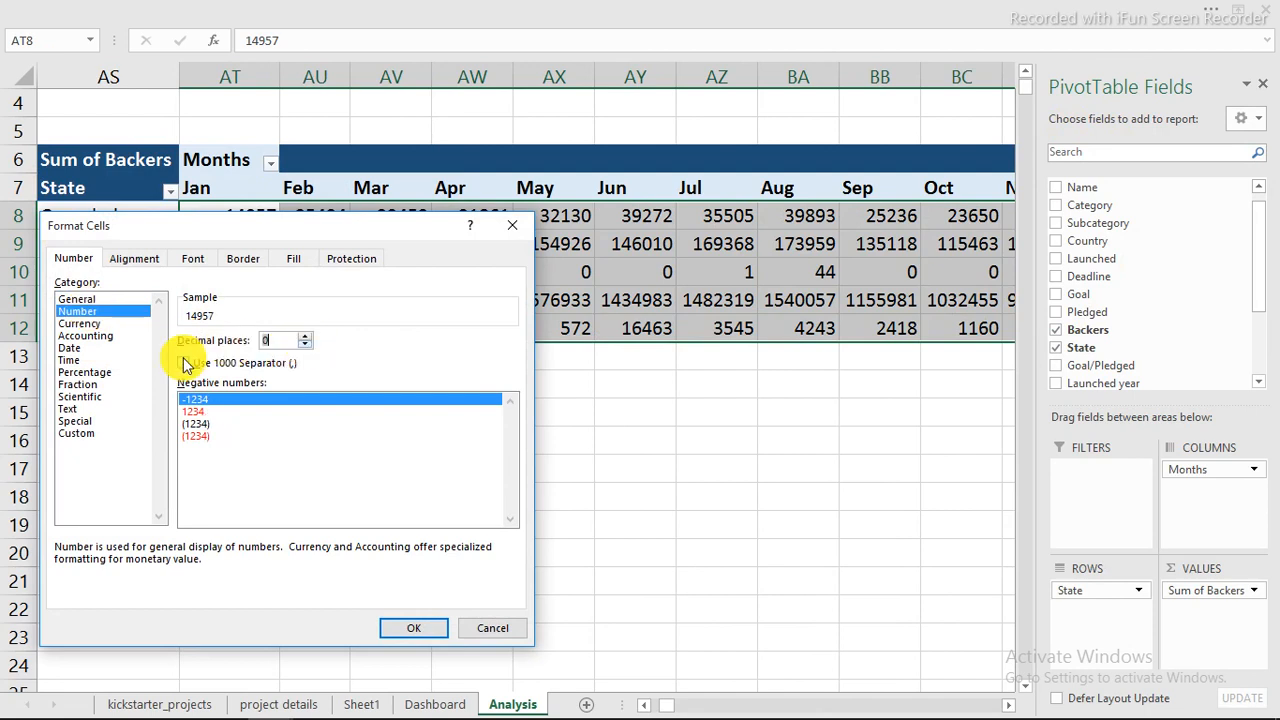
{"action": "left_click", "coordinate": [184, 362]}
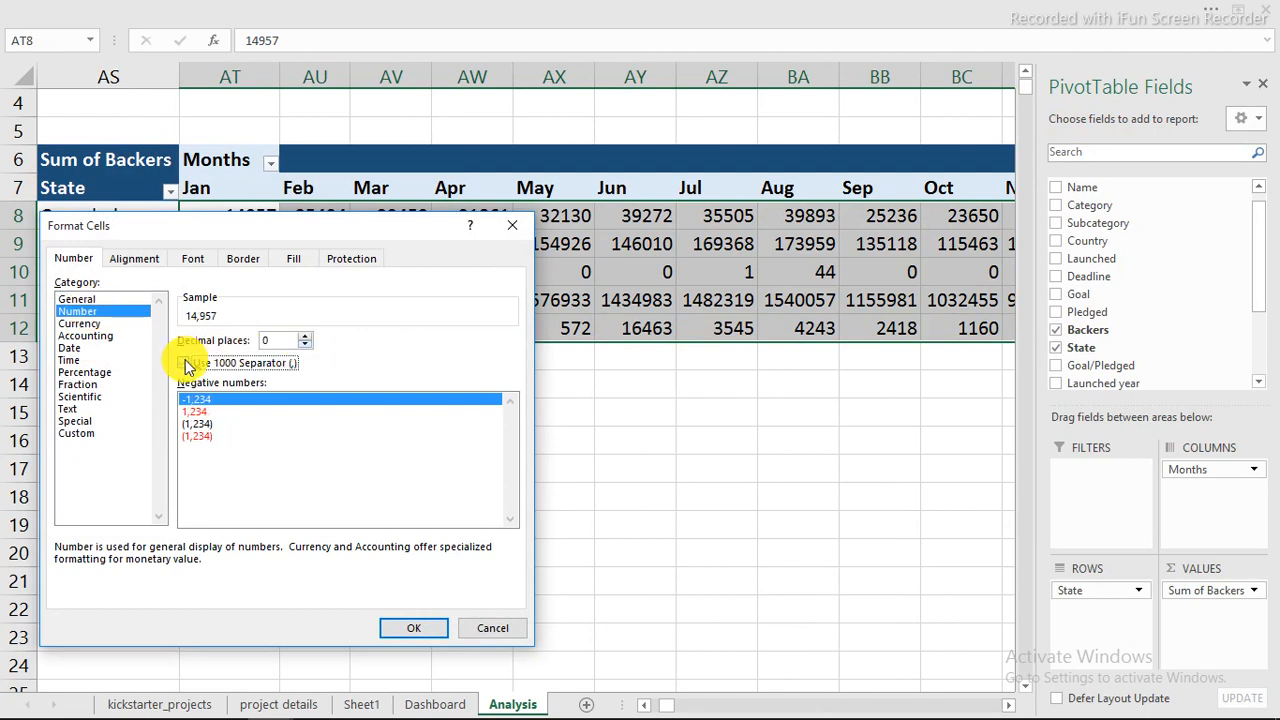
{"action": "left_click", "coordinate": [427, 632]}
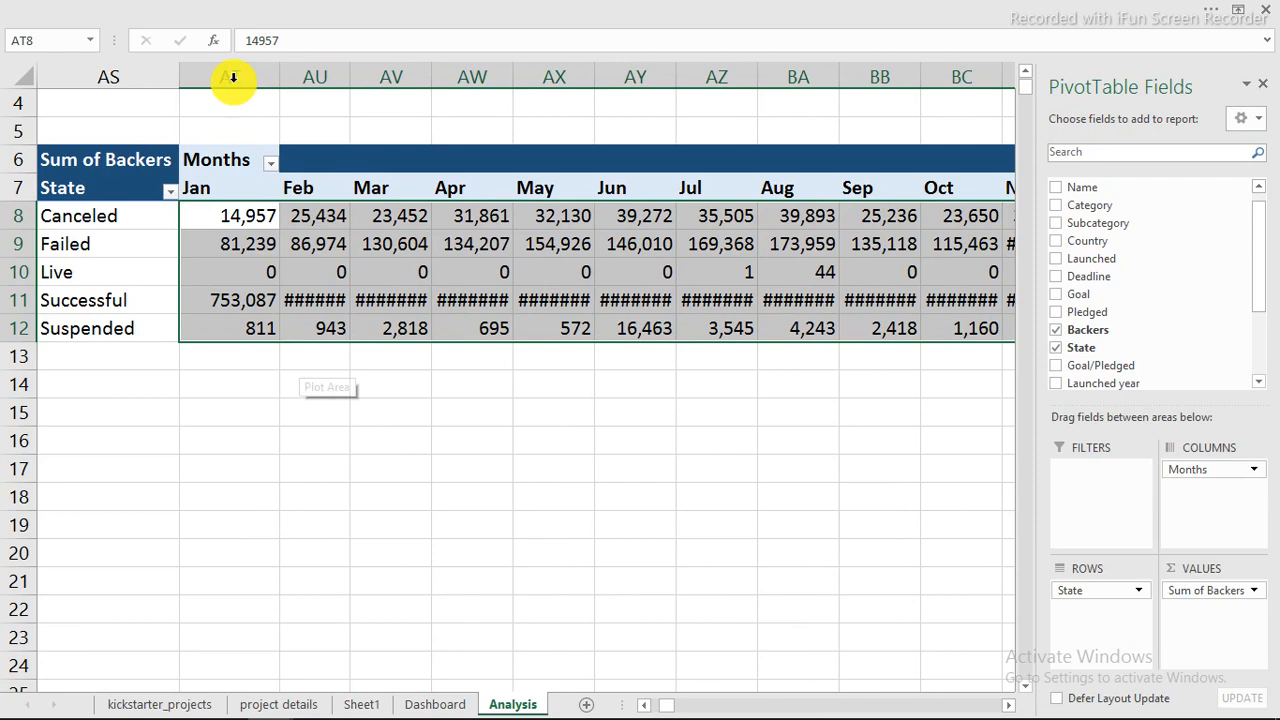
Autofit the widths of month columns AT to BE so the formatted backer values fit
{"action": "left_click_drag", "start_coordinate": [232, 77], "coordinate": [890, 75]}
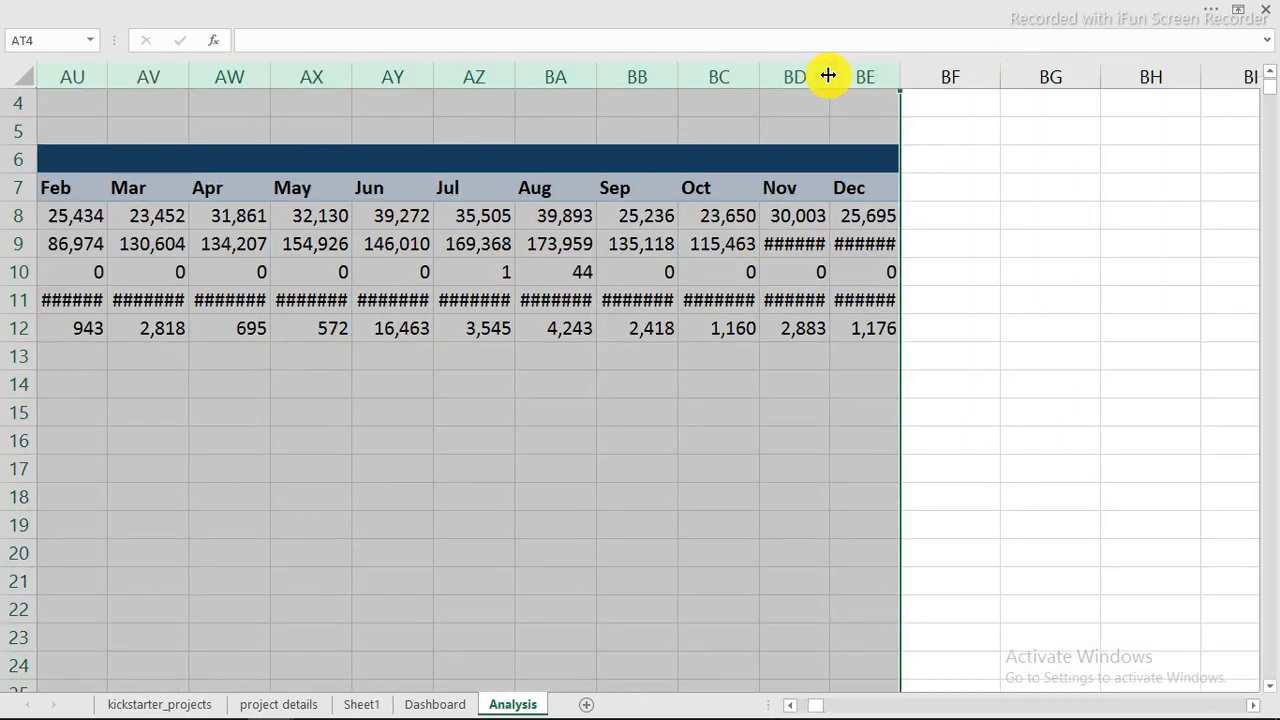
{"action": "double_click", "coordinate": [829, 75]}
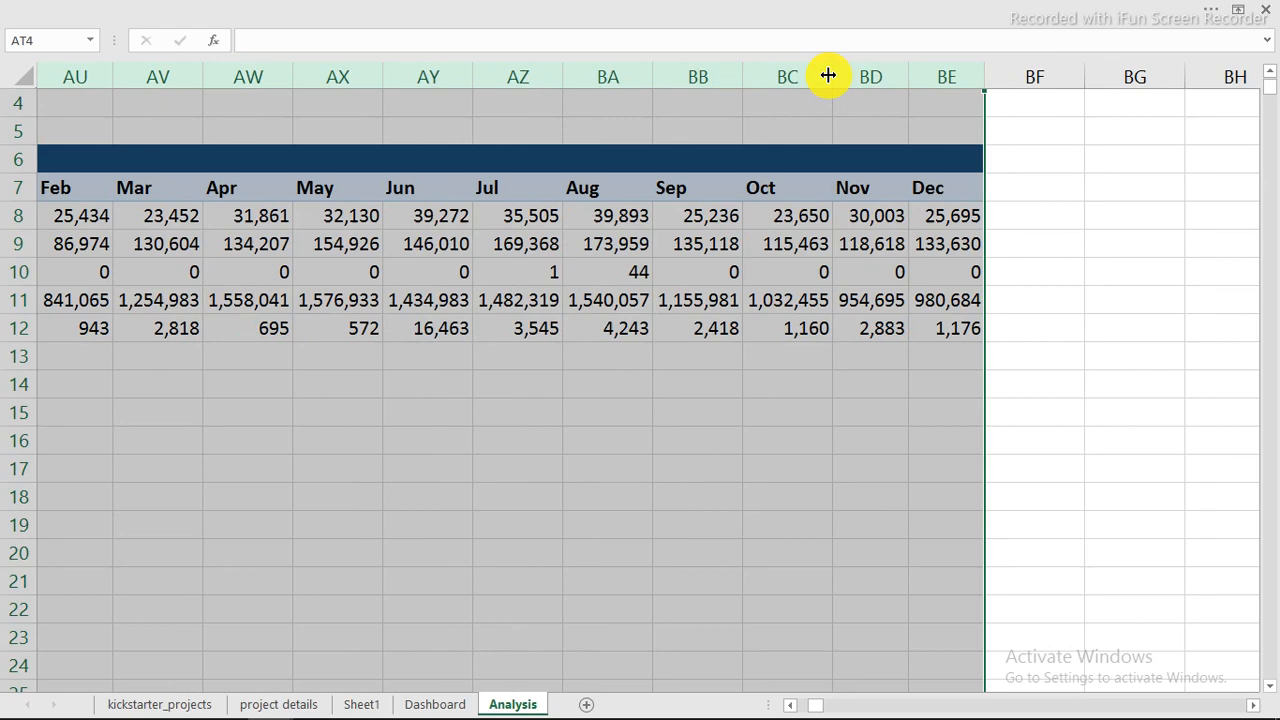
{"action": "left_click", "coordinate": [415, 434]}
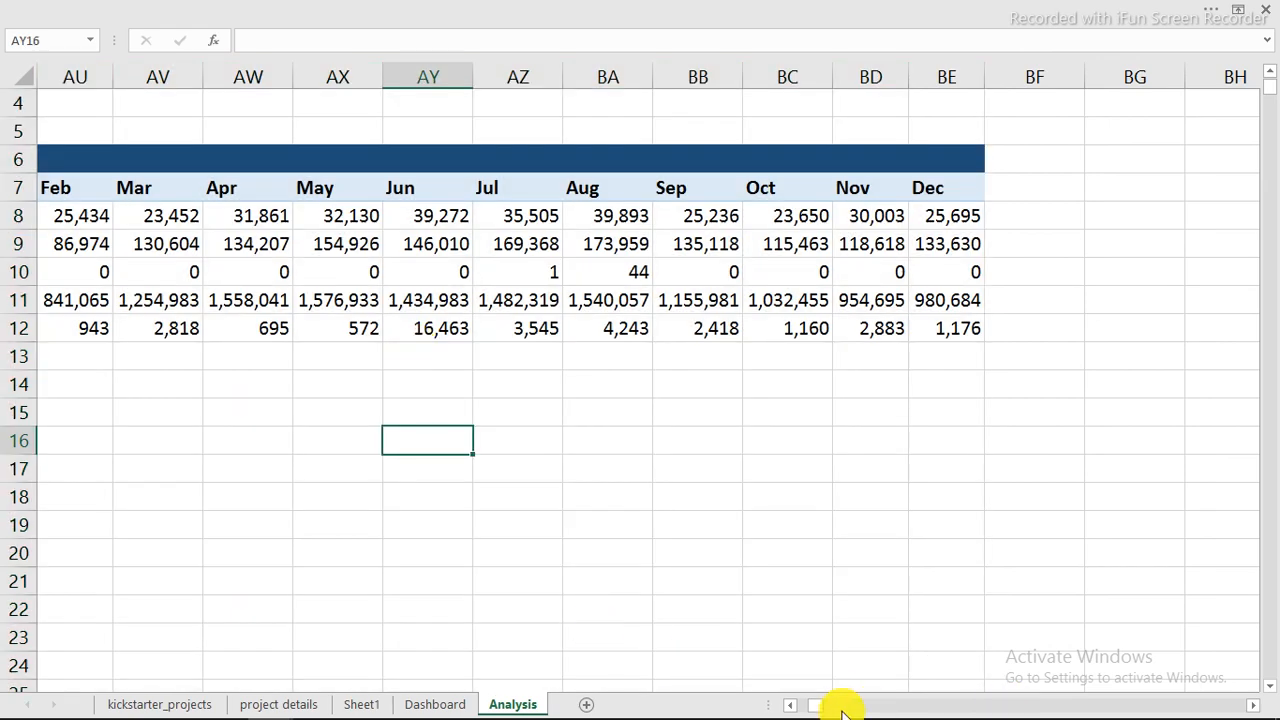
Enter a formula in cell AS15 that references the pivot table's State heading in AS7
{"action": "scroll", "coordinate": [793, 706], "scroll_direction": "left", "scroll_amount": 3}
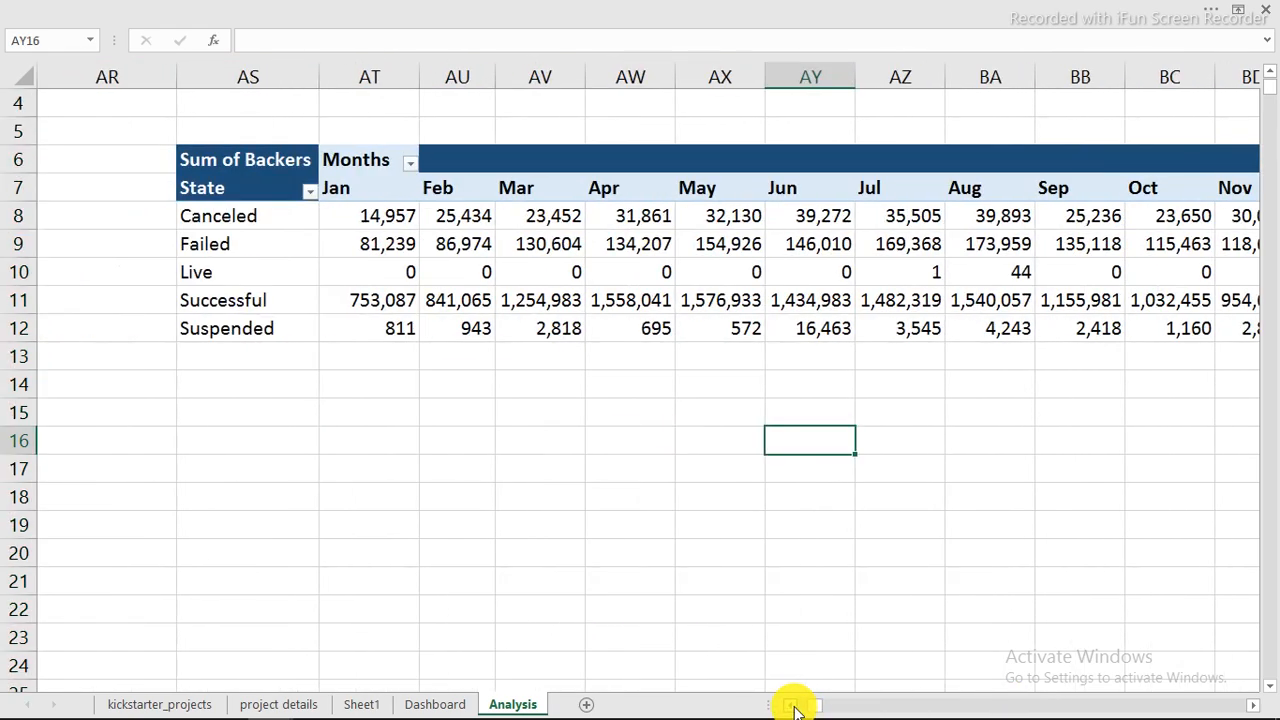
{"action": "left_click", "coordinate": [276, 409]}
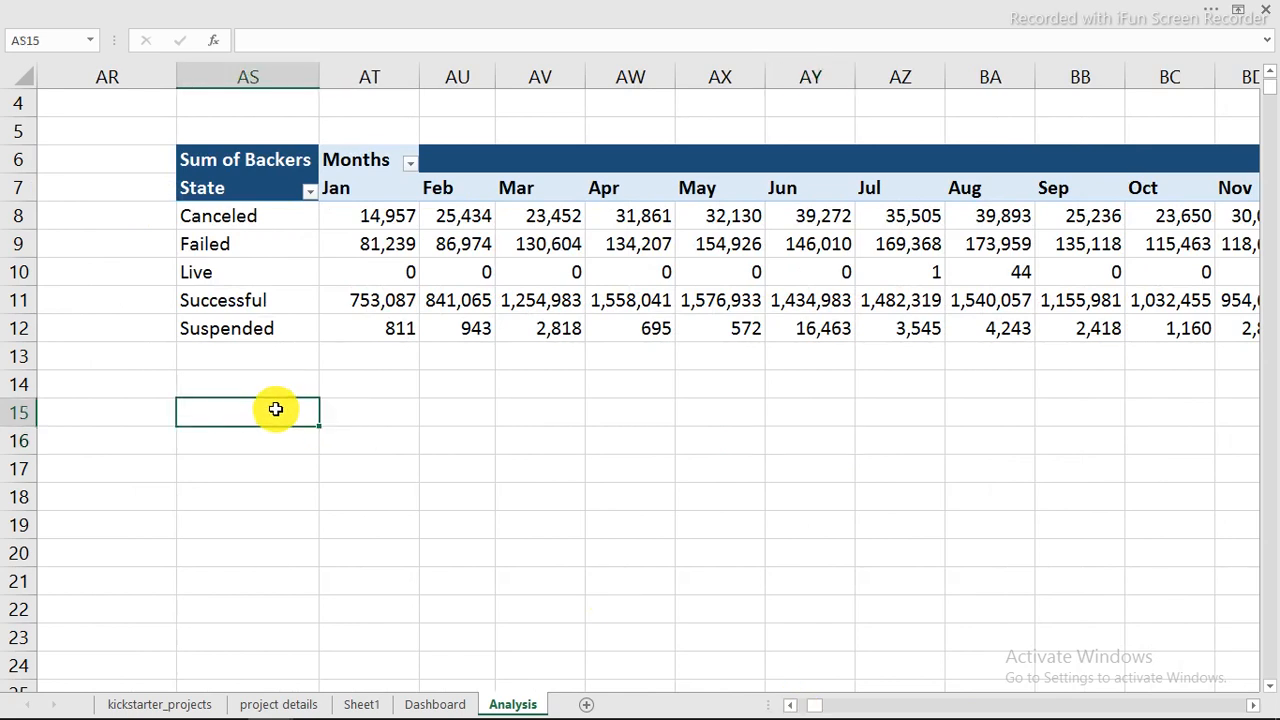
{"action": "type", "text": "="}
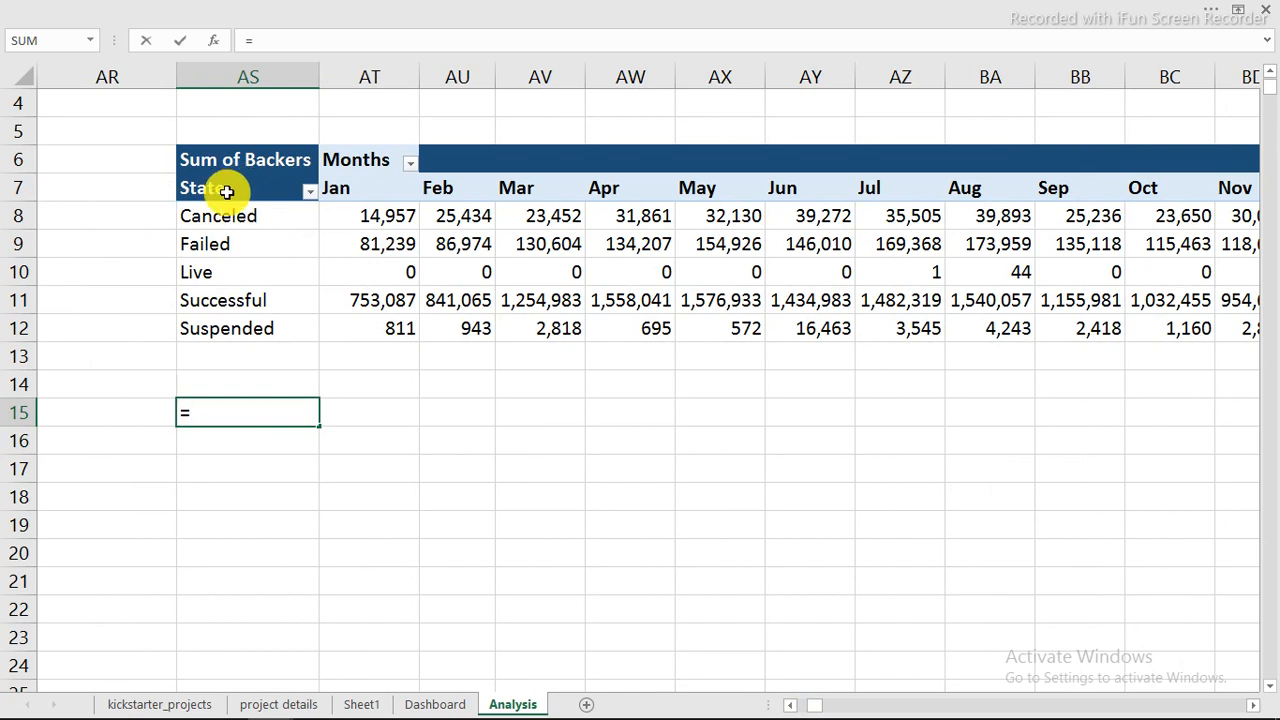
{"action": "left_click", "coordinate": [225, 192]}
{"action": "key", "text": "Return"}
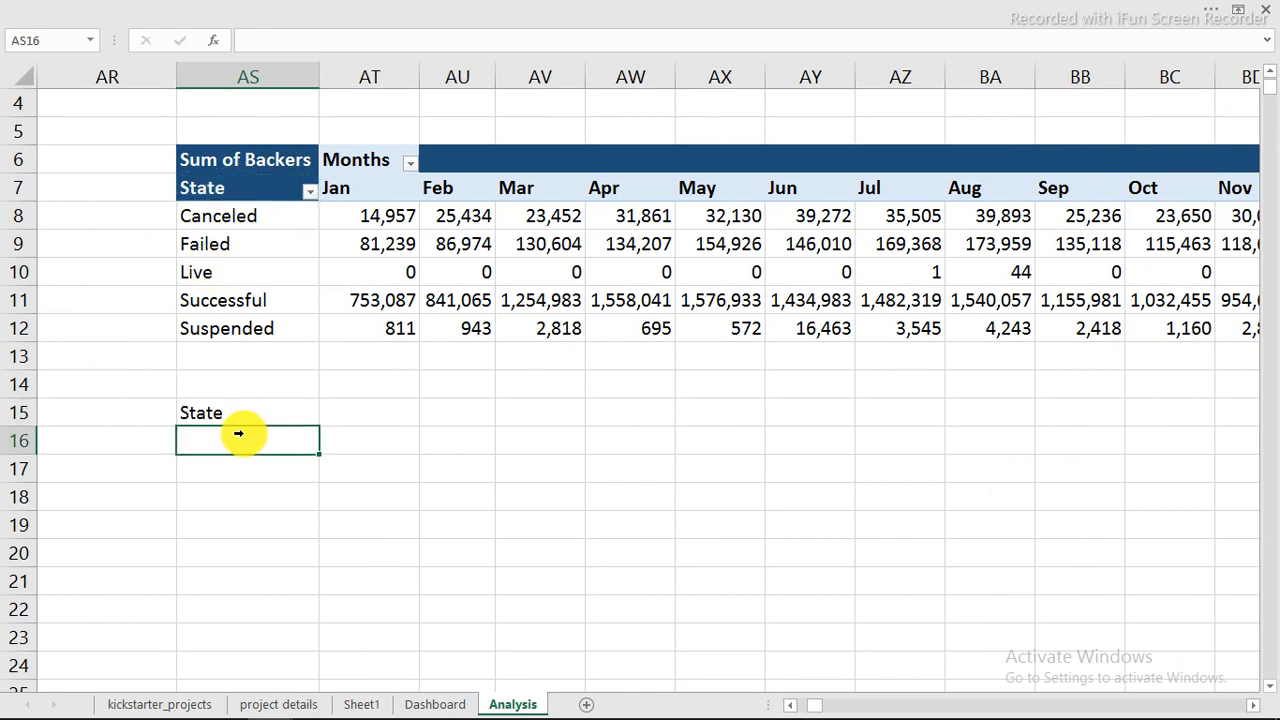
Fill the AS15 formula down the column to list the project states, and clear the surplus cell AS21
{"action": "left_click", "coordinate": [282, 418]}
{"action": "left_click_drag", "start_coordinate": [323, 426], "coordinate": [323, 587]}
{"action": "left_click", "coordinate": [306, 581]}
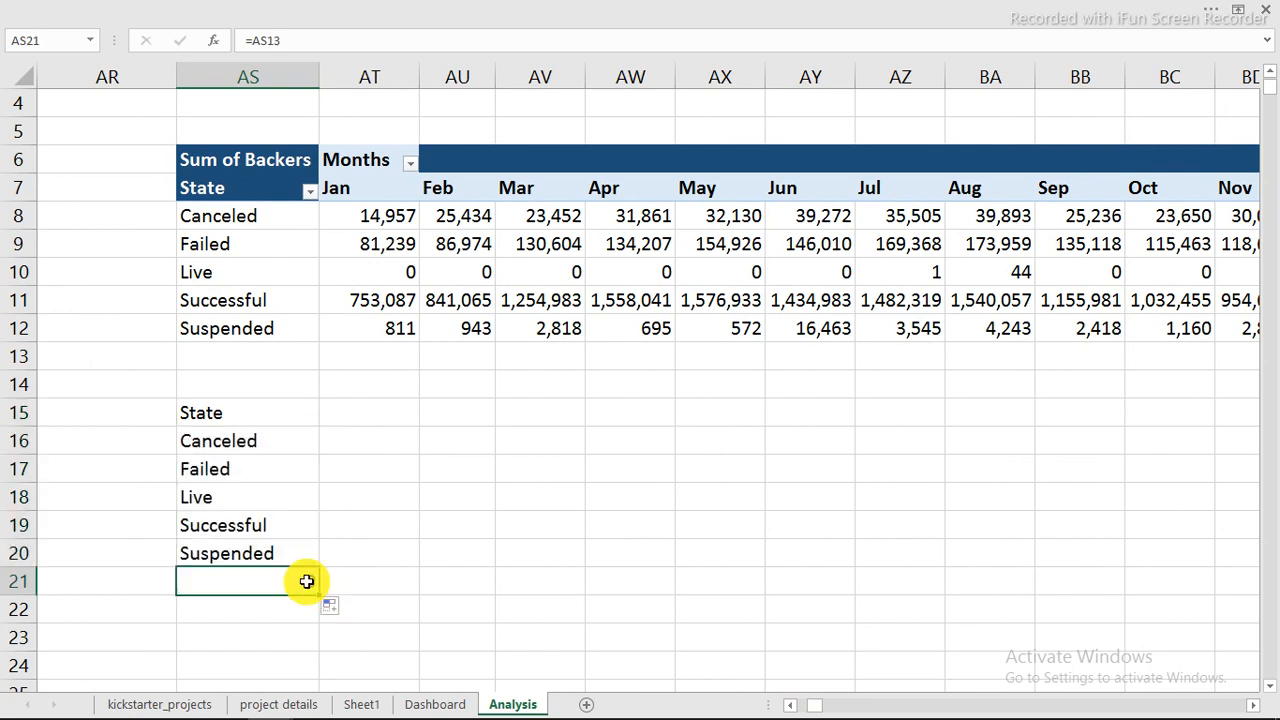
{"action": "key", "text": "Delete"}
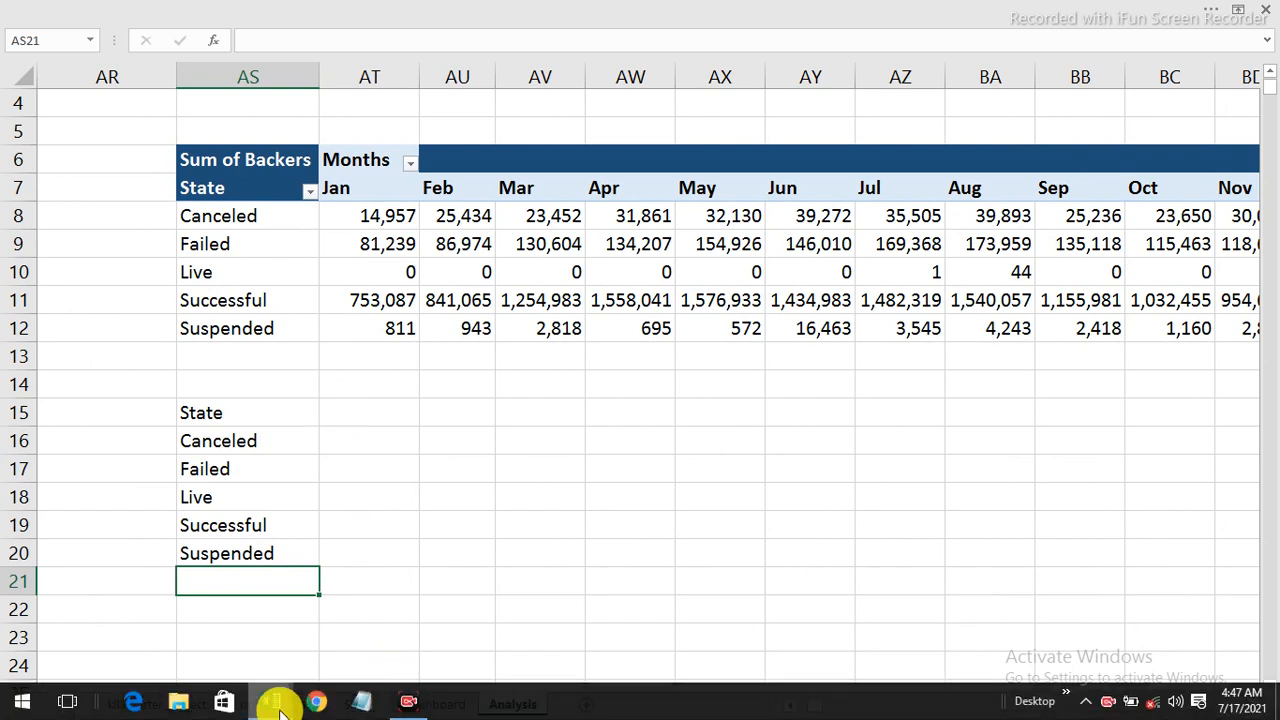
Switch to the kickstarter_projects Dashboard workbook and examine the month selector on the Dashboard sheet and its supporting tables on the Analysis sheet
{"action": "left_click", "coordinate": [275, 705]}
{"action": "left_click", "coordinate": [333, 632]}
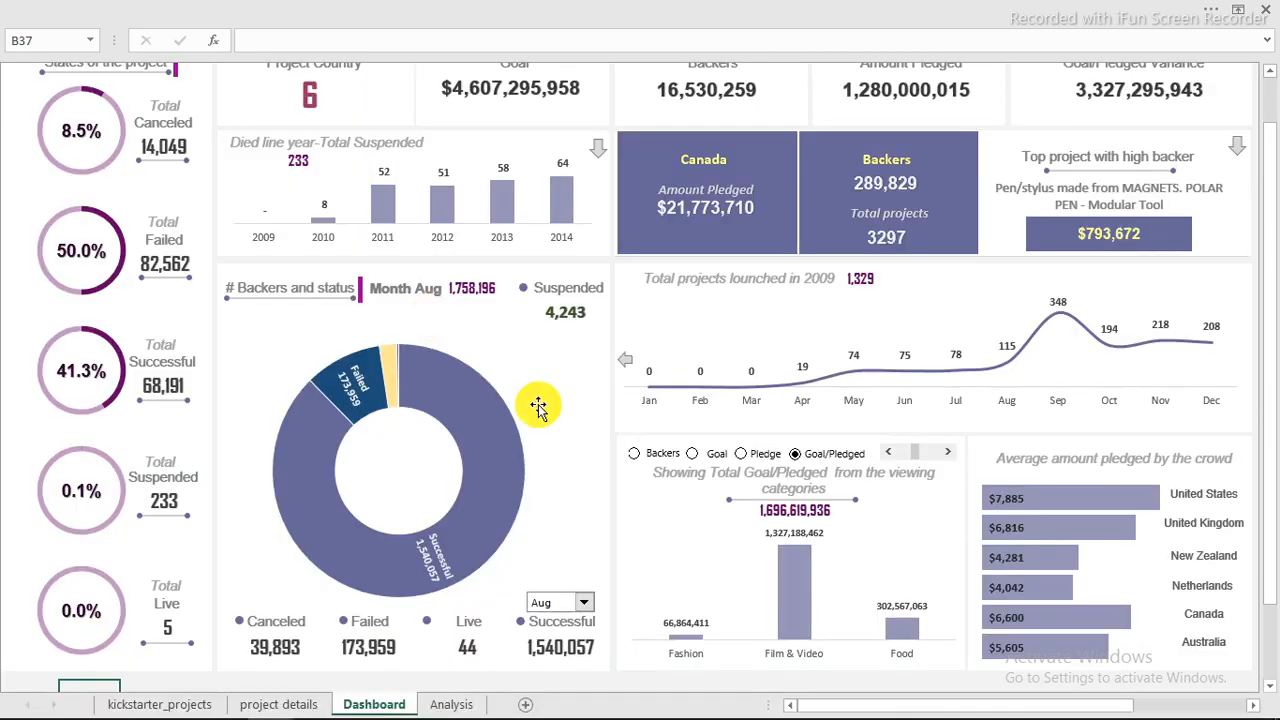
{"action": "left_click", "coordinate": [589, 606]}
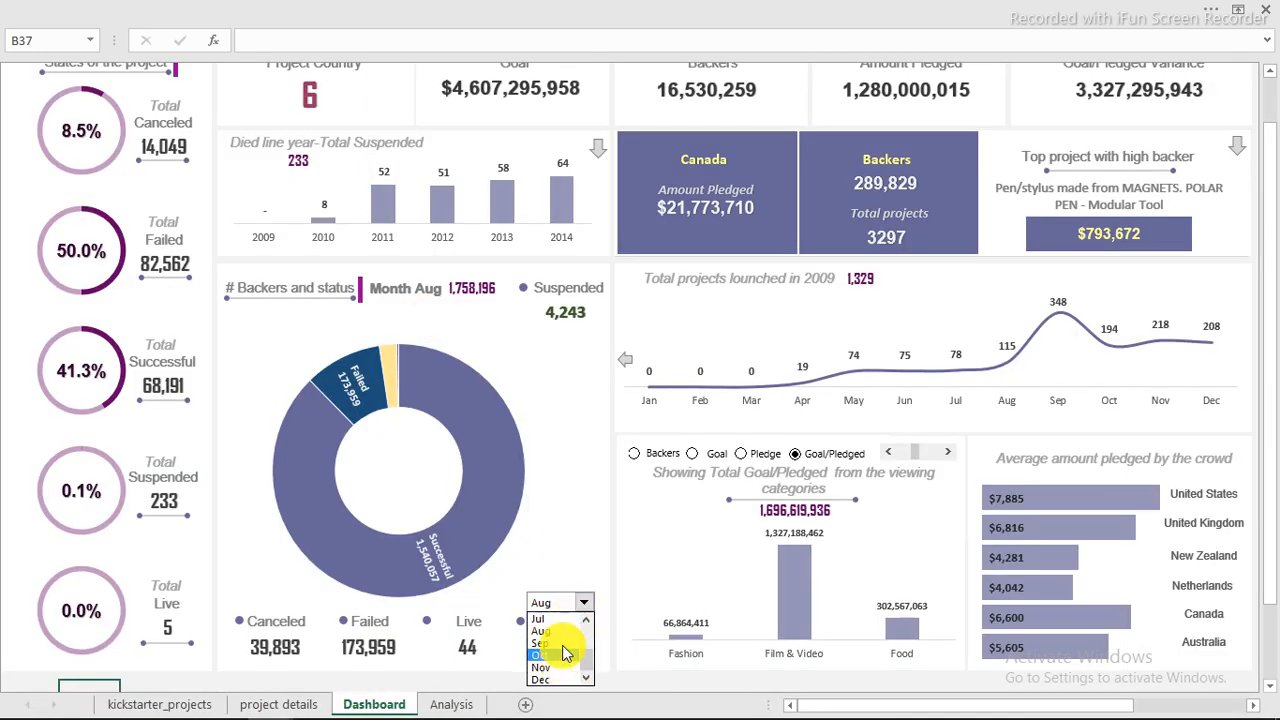
{"action": "left_click", "coordinate": [586, 604]}
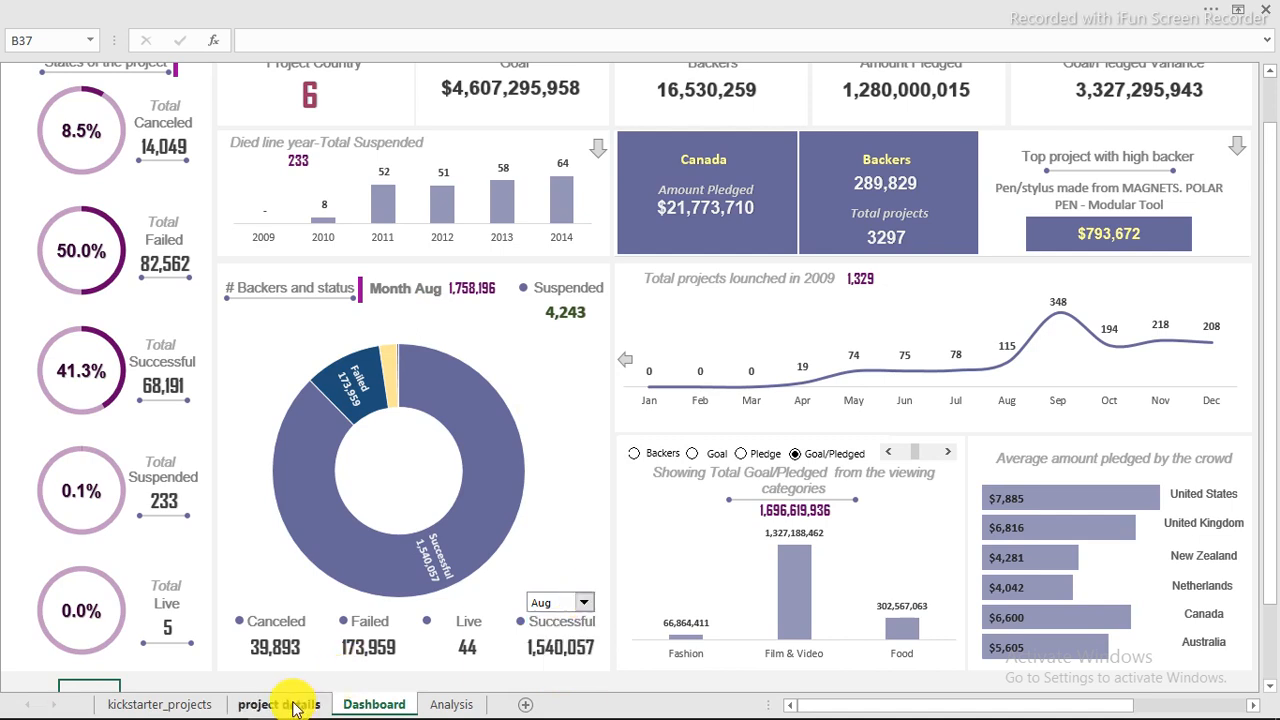
{"action": "left_click", "coordinate": [449, 705]}
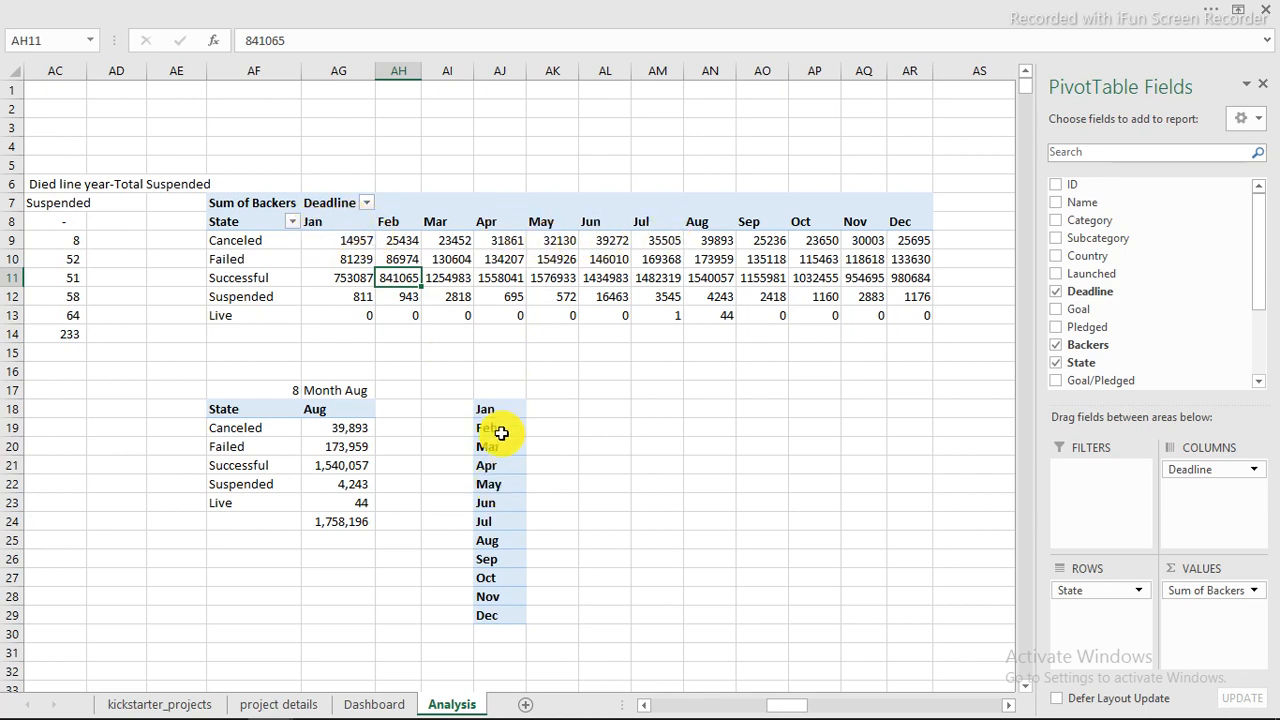
{"action": "mouse_move", "coordinate": [265, 710]}
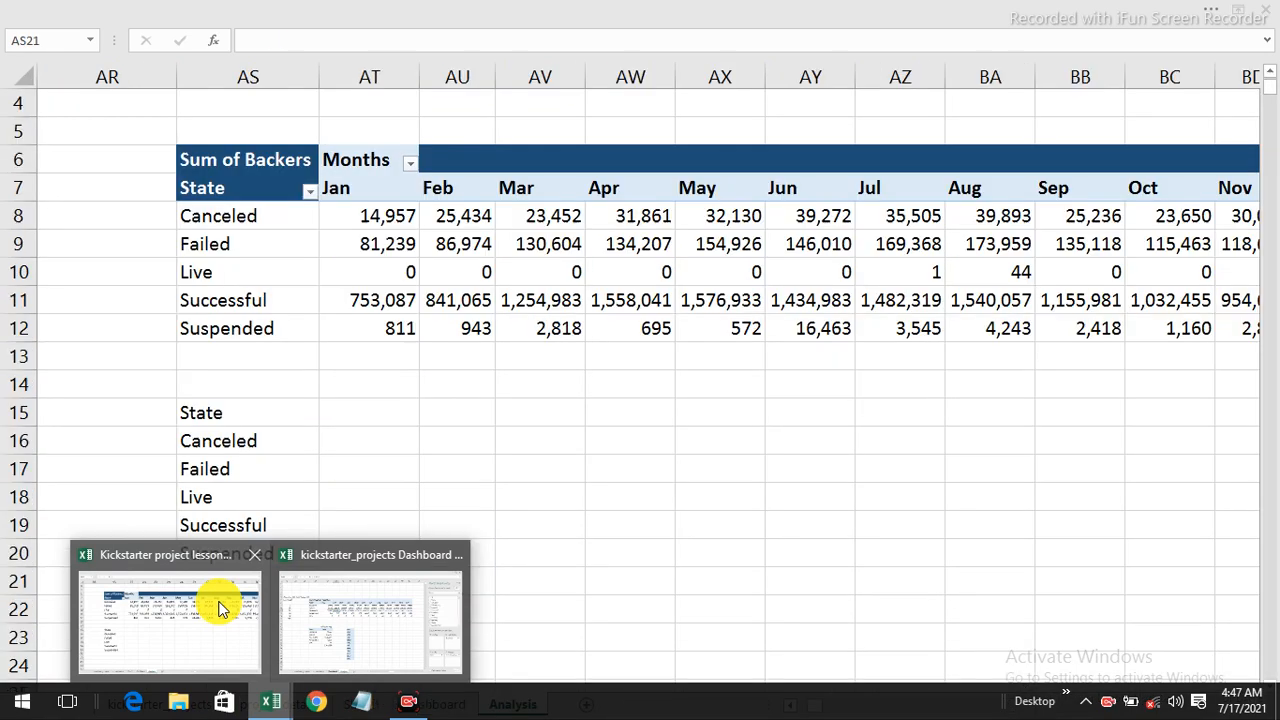
Switch back to the Kickstarter project lesson workbook and copy the pivot table's month headings in AT7:BE7
{"action": "left_click", "coordinate": [222, 608]}
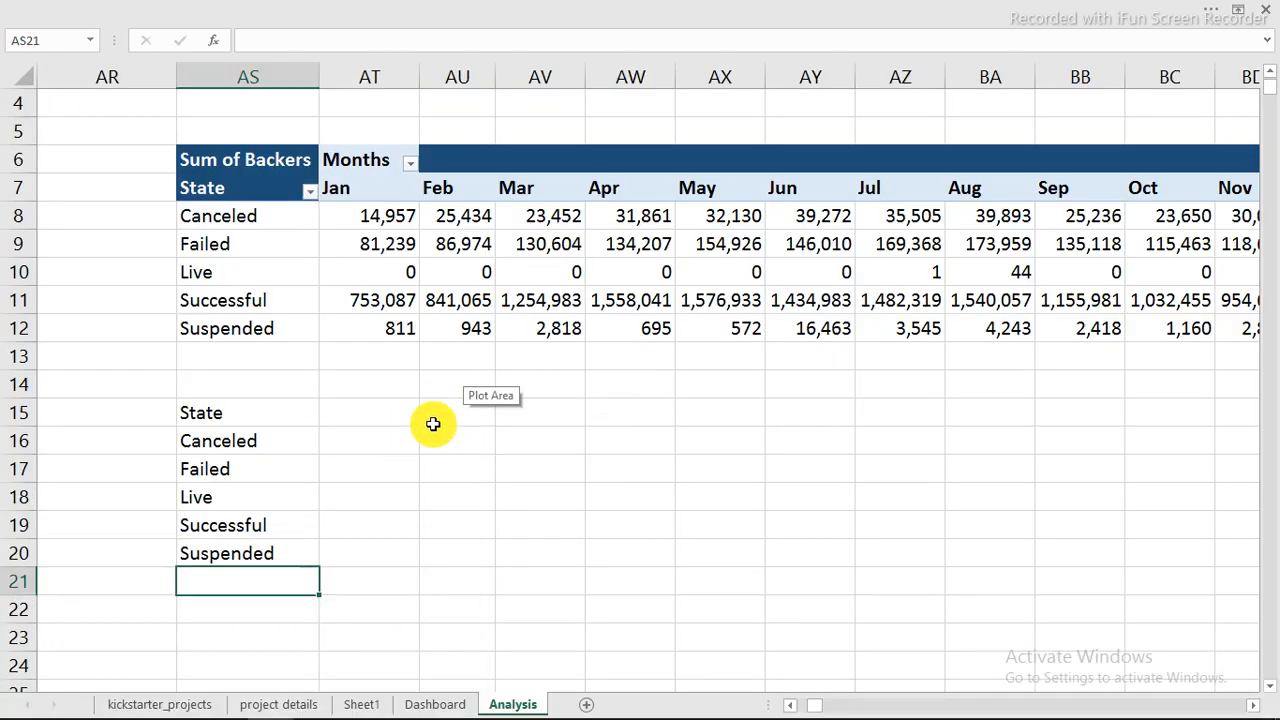
{"action": "left_click_drag", "start_coordinate": [347, 190], "coordinate": [1020, 191]}
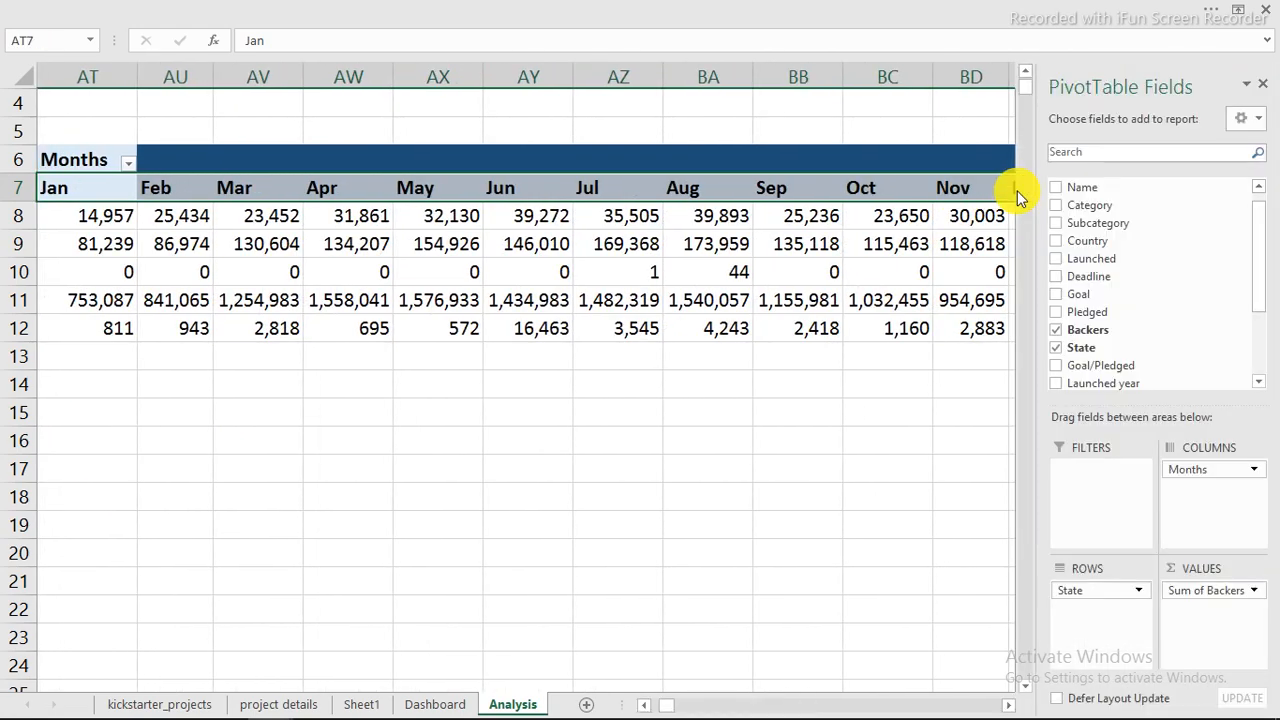
{"action": "right_click", "coordinate": [1003, 191]}
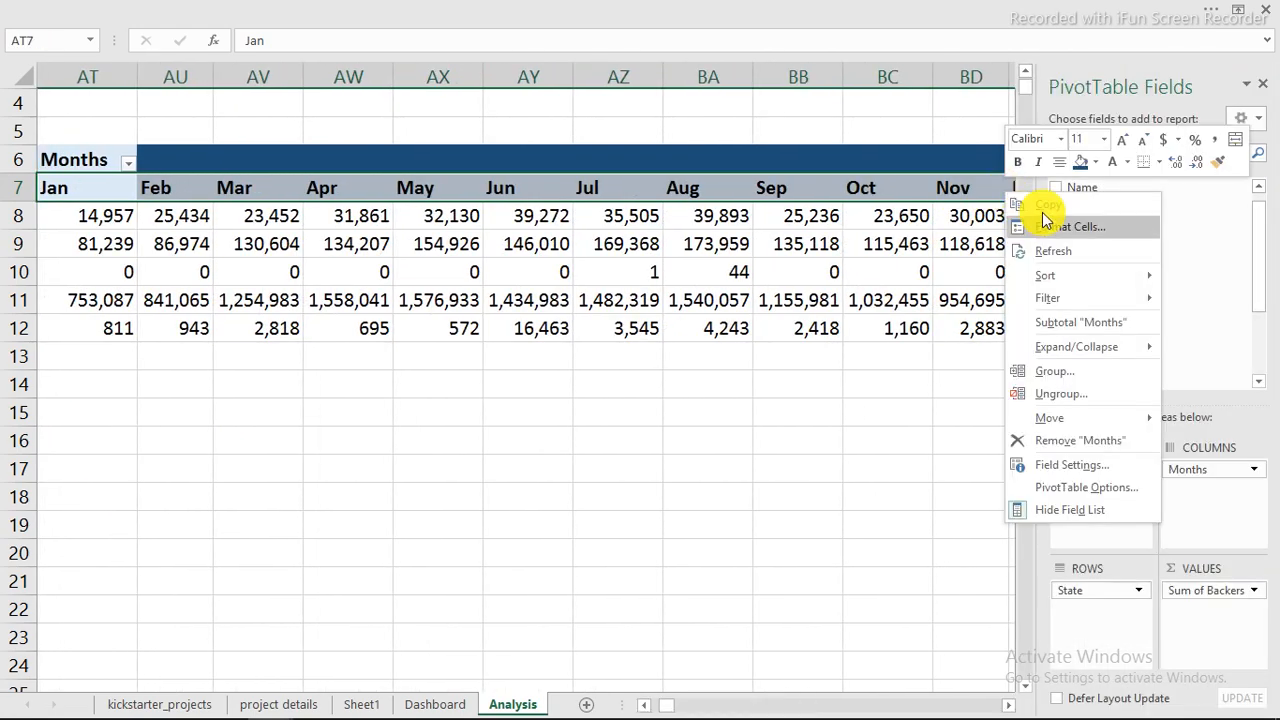
{"action": "left_click", "coordinate": [1049, 205]}
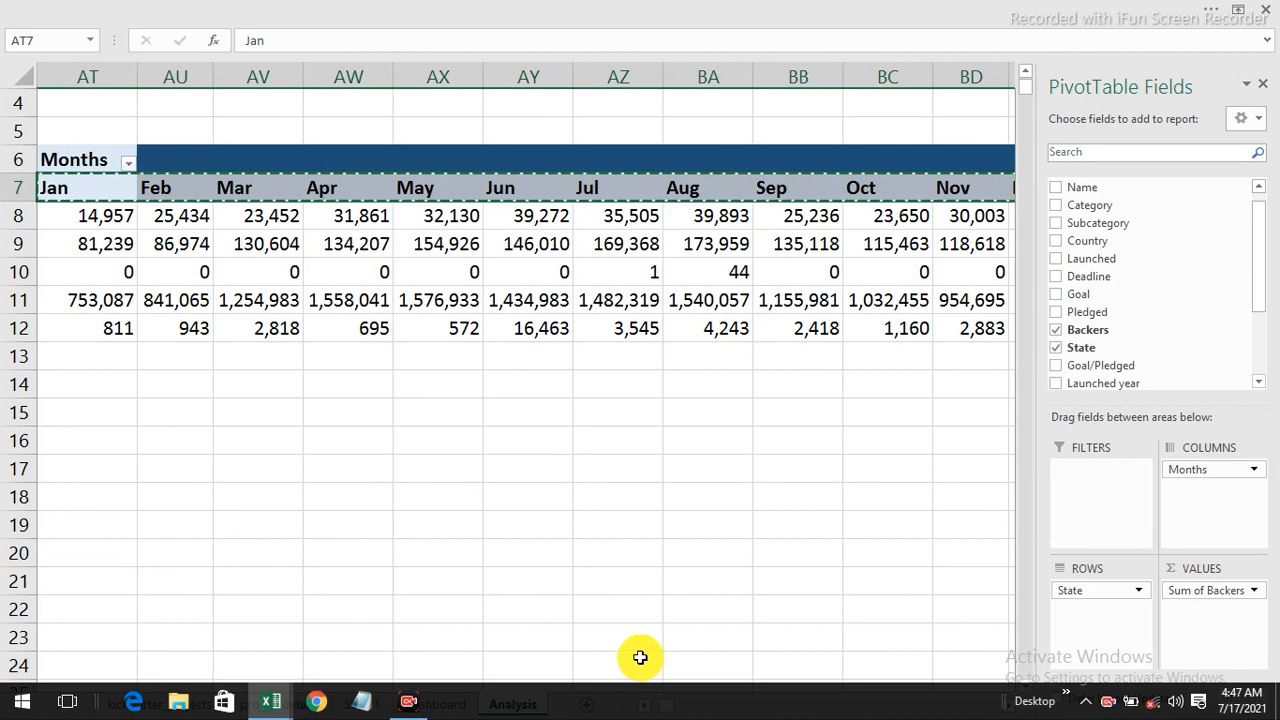
{"action": "left_click", "coordinate": [646, 706]}
{"action": "left_click", "coordinate": [646, 706]}
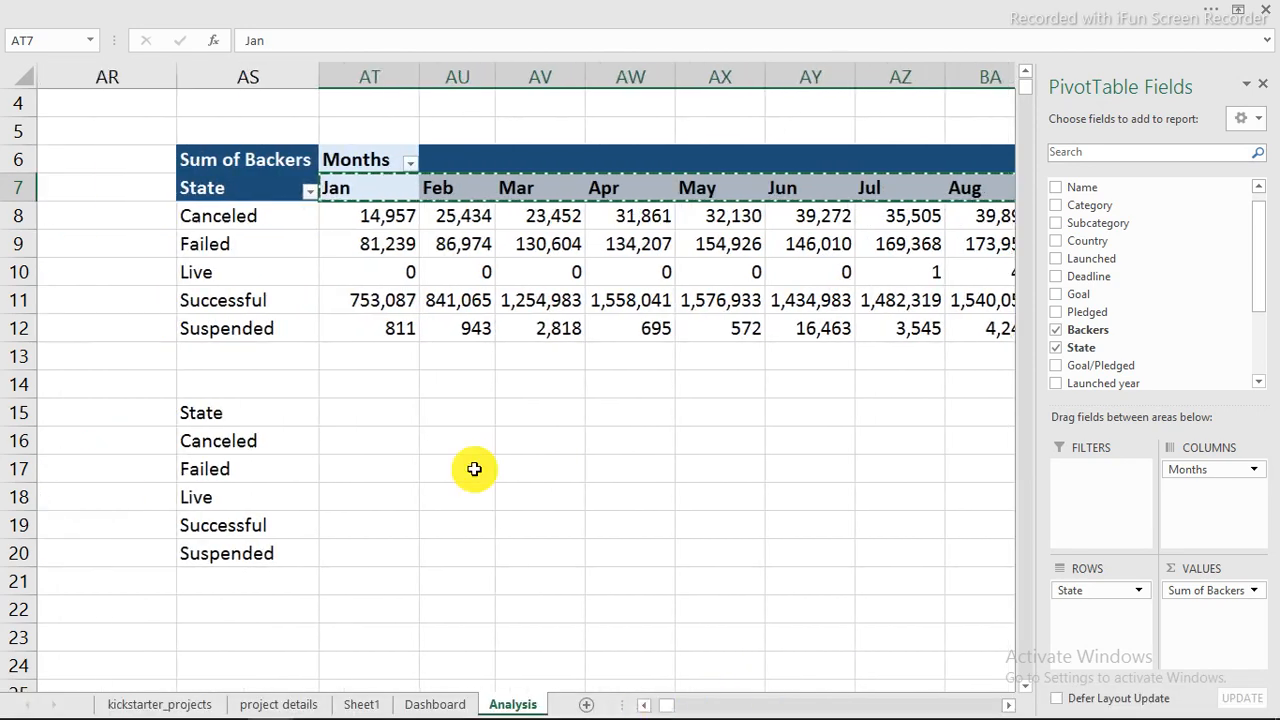
Paste the copied month headings transposed into a vertical list starting at AY15, and inspect the pasted content of AY15
{"action": "left_click", "coordinate": [396, 412]}
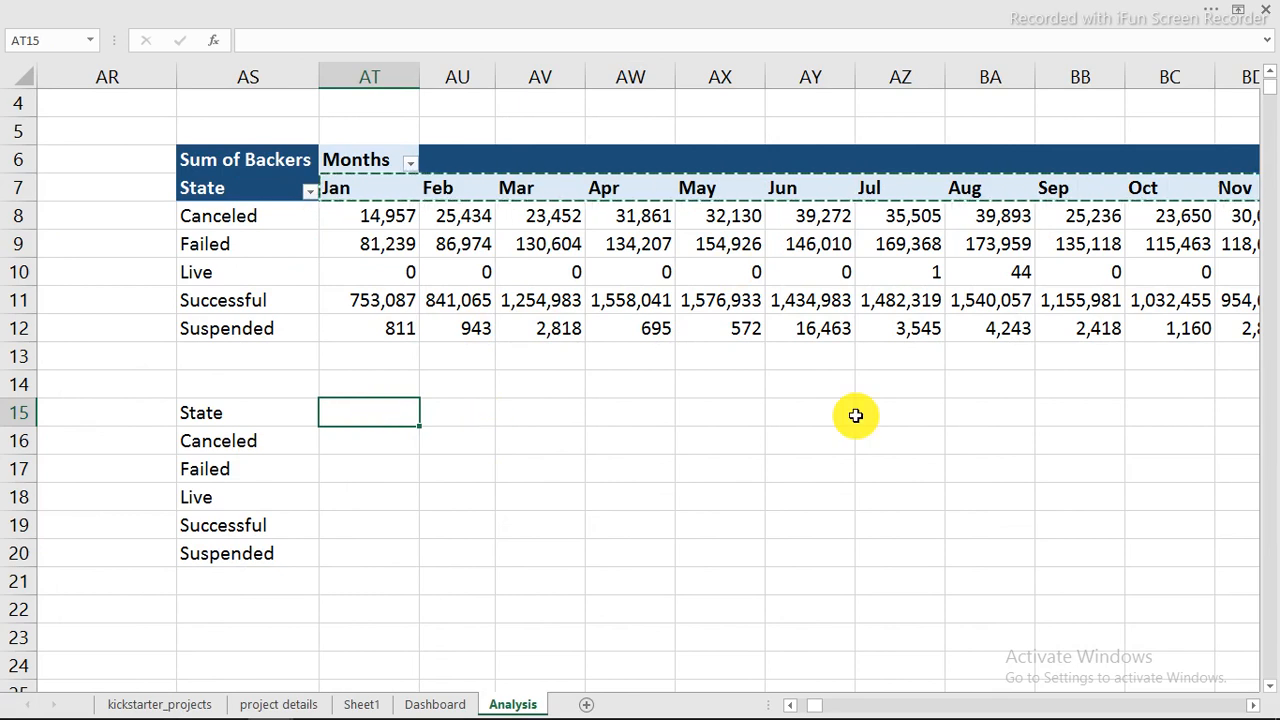
{"action": "left_click", "coordinate": [810, 410]}
{"action": "right_click", "coordinate": [810, 410]}
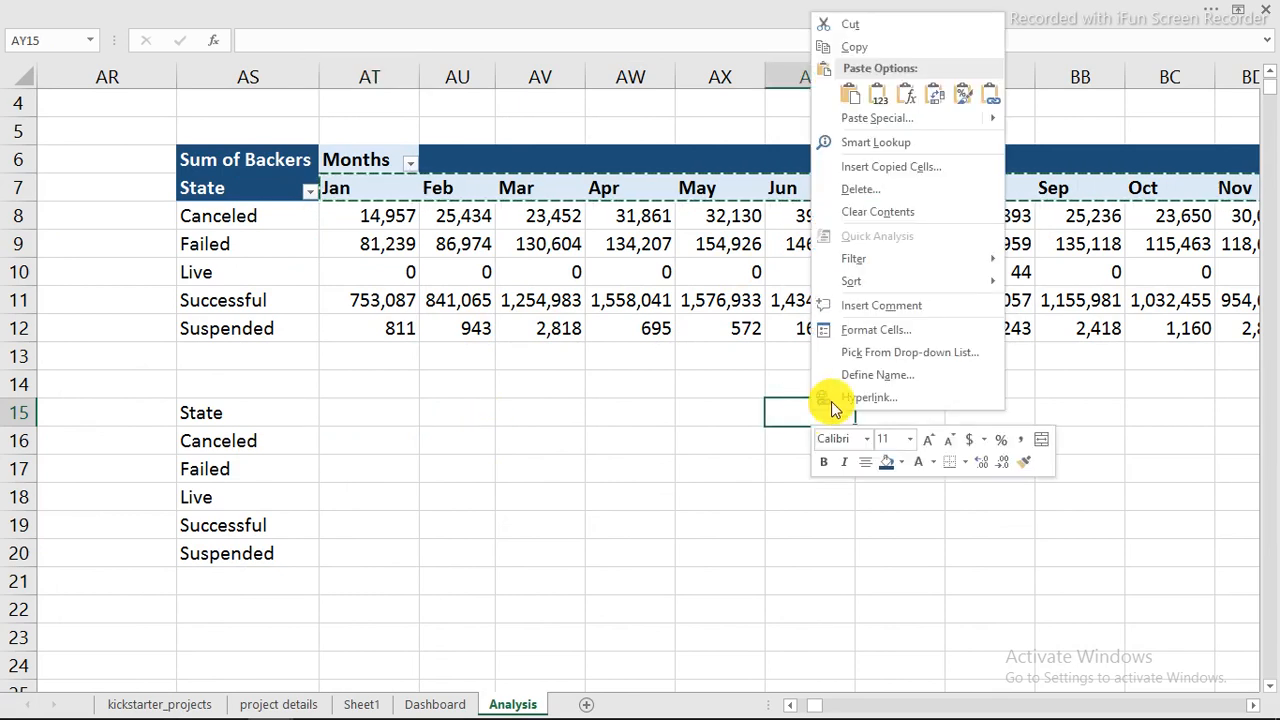
{"action": "mouse_move", "coordinate": [965, 120]}
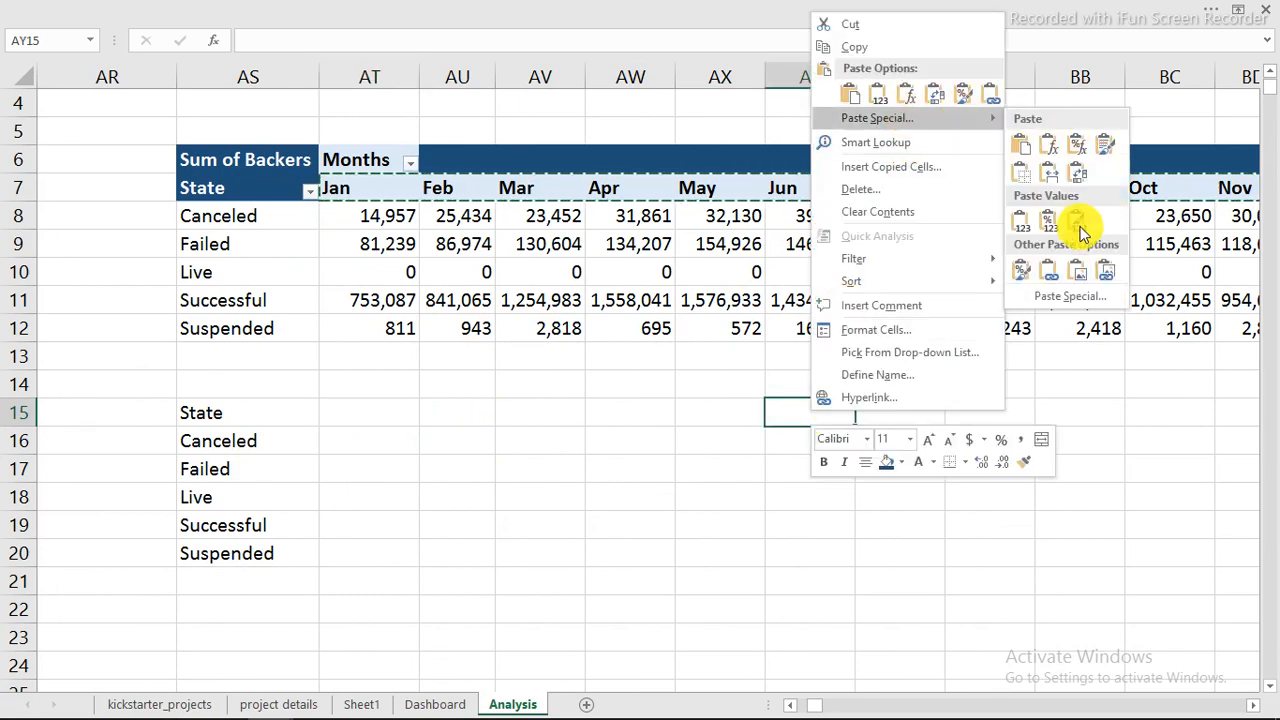
{"action": "left_click", "coordinate": [1070, 297]}
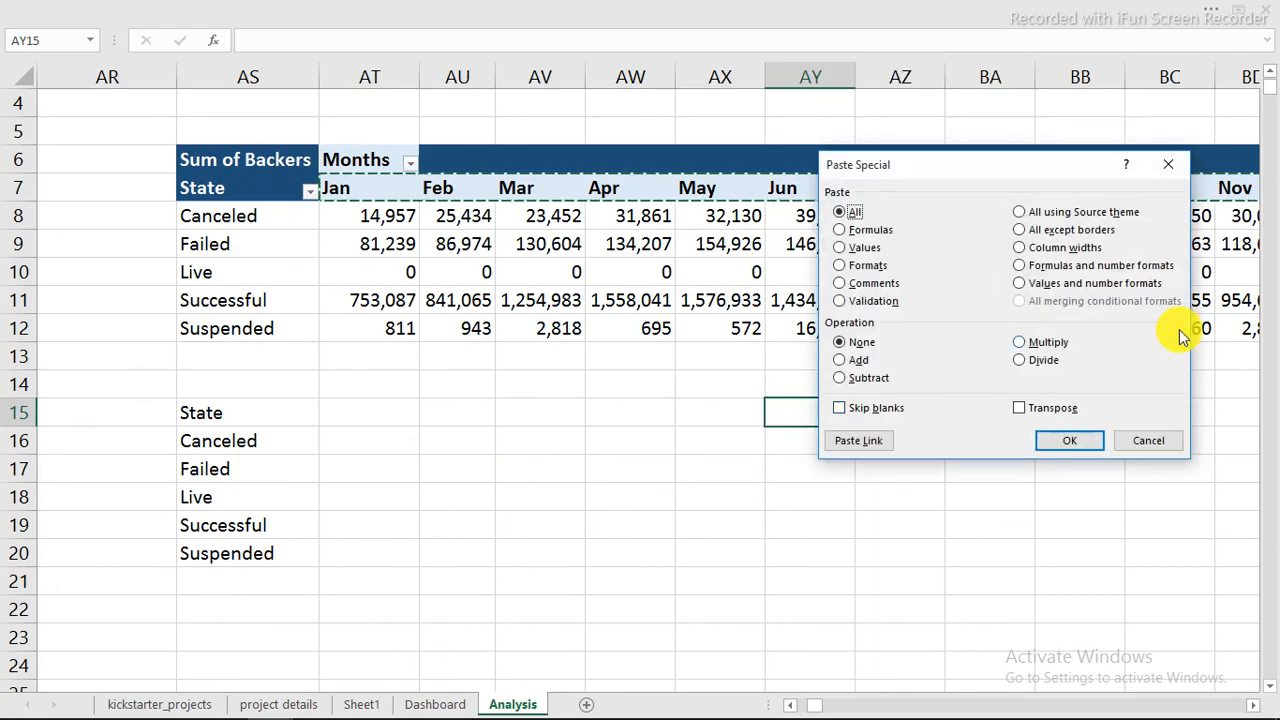
{"action": "left_click", "coordinate": [1027, 409]}
{"action": "left_click", "coordinate": [1068, 440]}
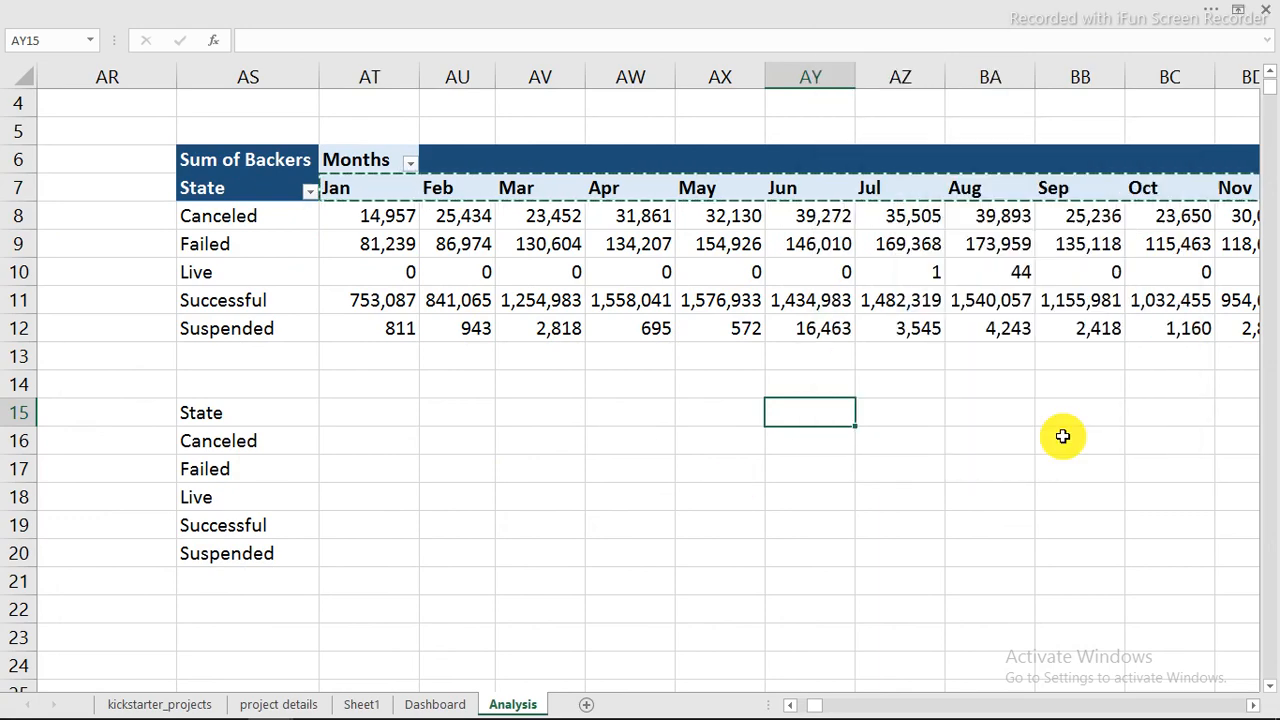
{"action": "left_click", "coordinate": [895, 416]}
{"action": "left_click", "coordinate": [815, 414]}
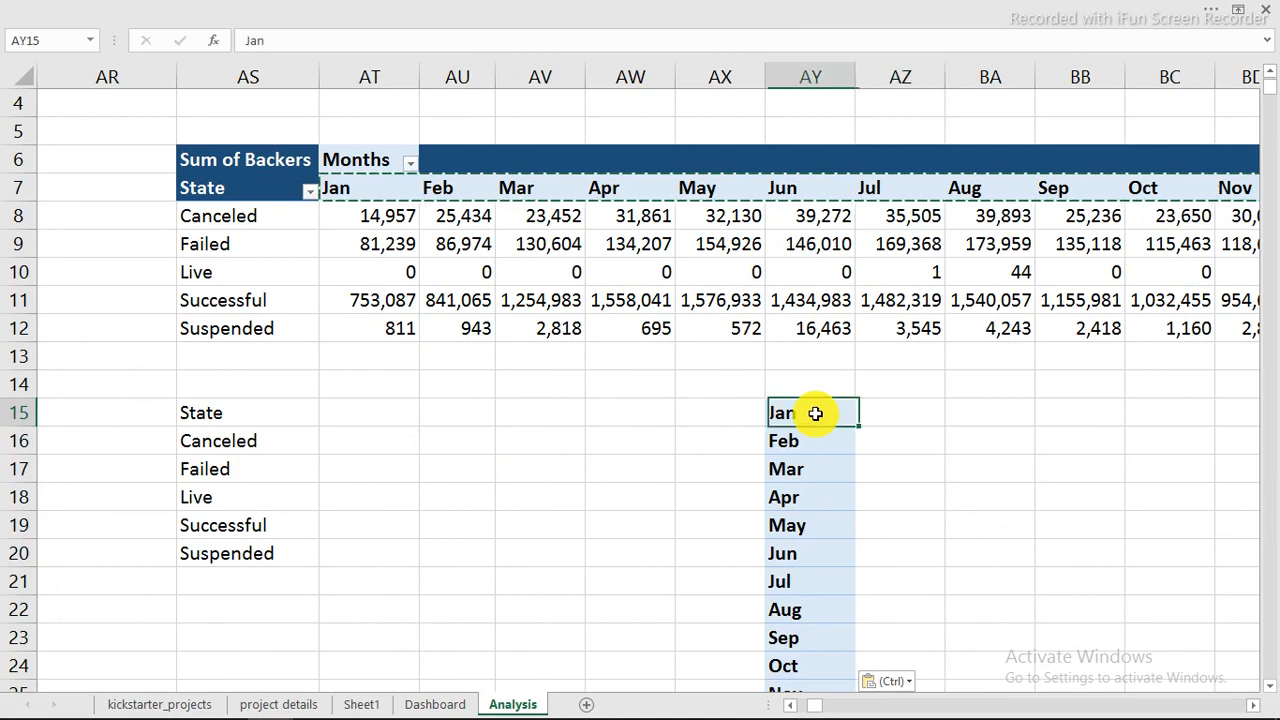
{"action": "left_click", "coordinate": [295, 42]}
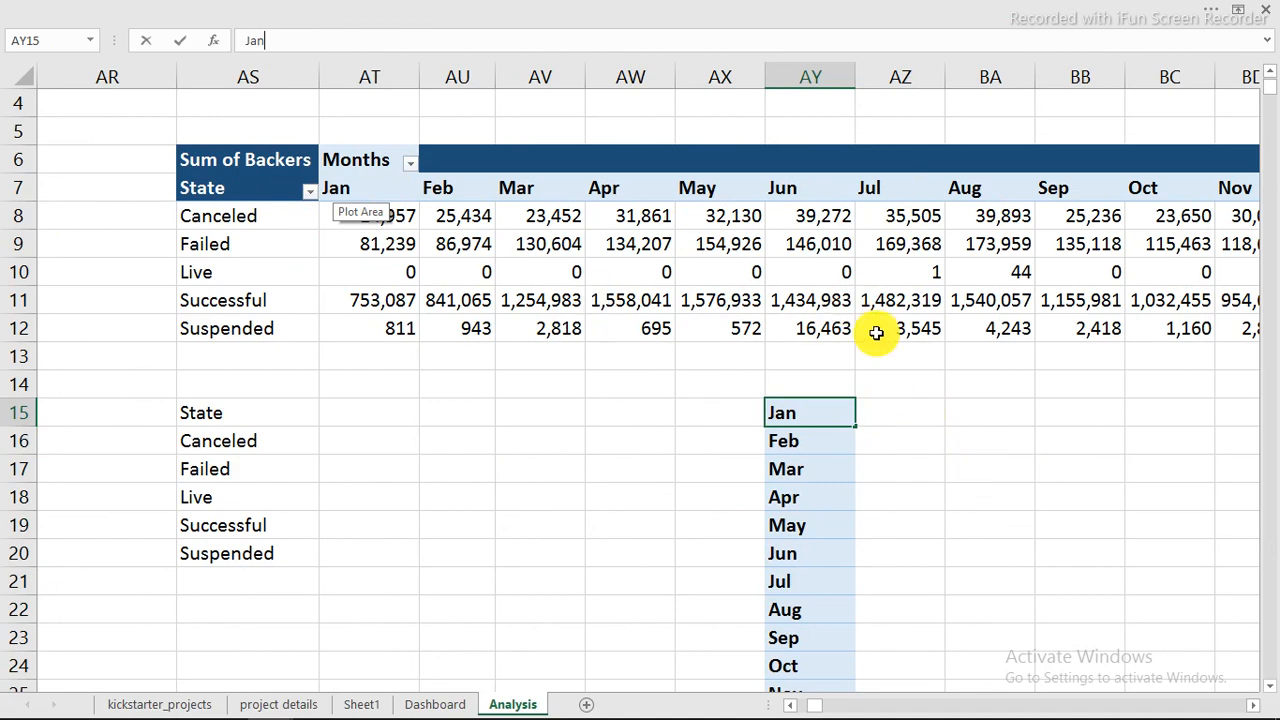
Enter the array formula =TRANSPOSE(AT7:BE7) across AZ15:AZ26 to list the months vertically
{"action": "left_click_drag", "start_coordinate": [909, 410], "coordinate": [905, 662]}
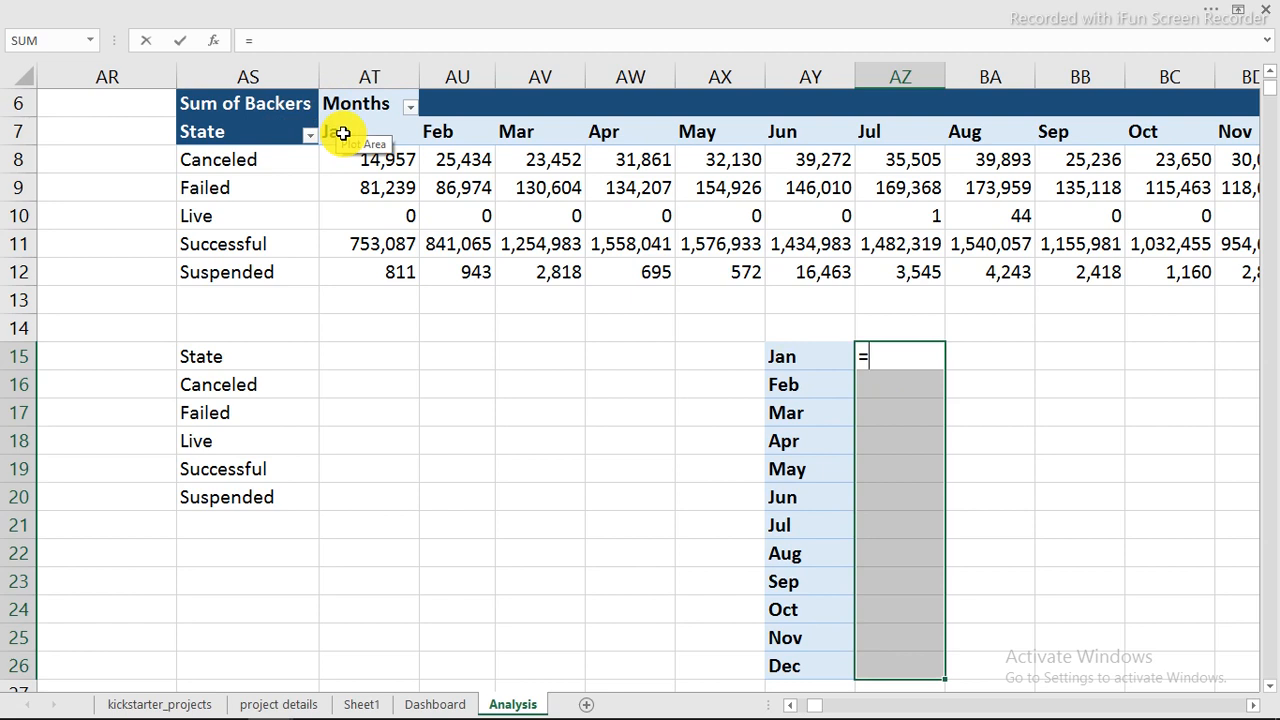
{"action": "type", "text": "tru"}
{"action": "key", "text": "BackSpace"}
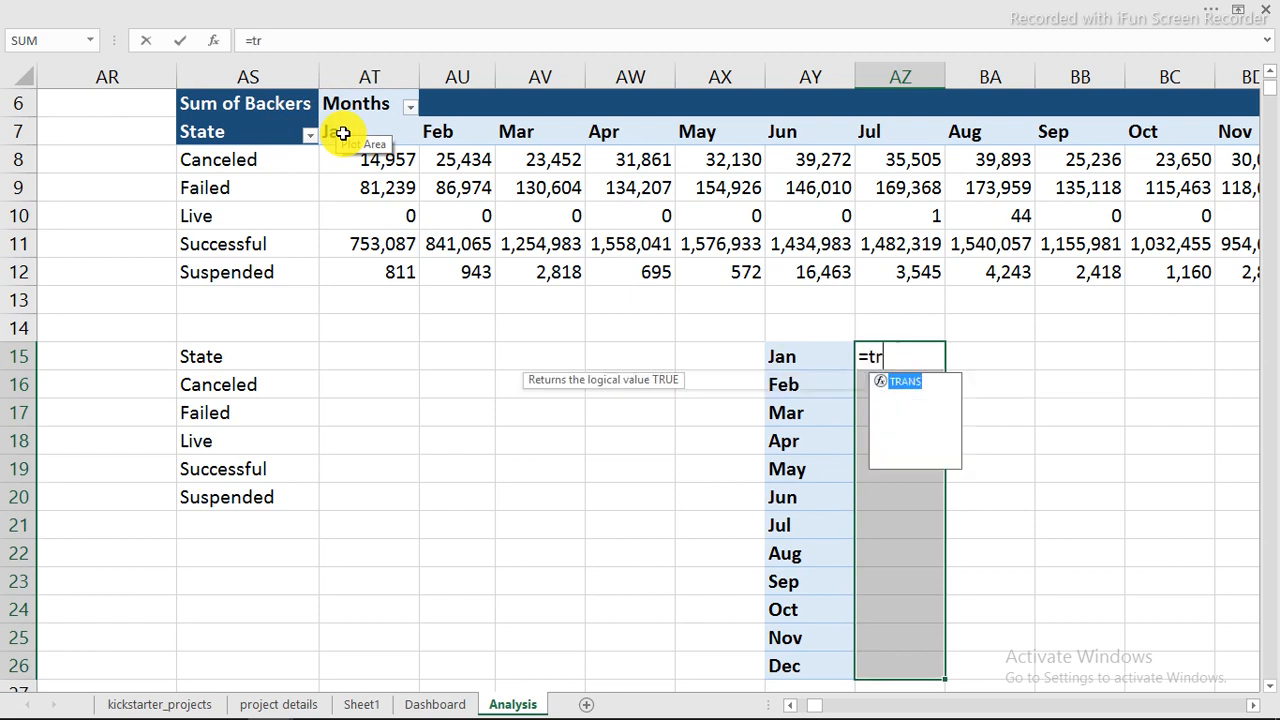
{"action": "key", "text": "Tab"}
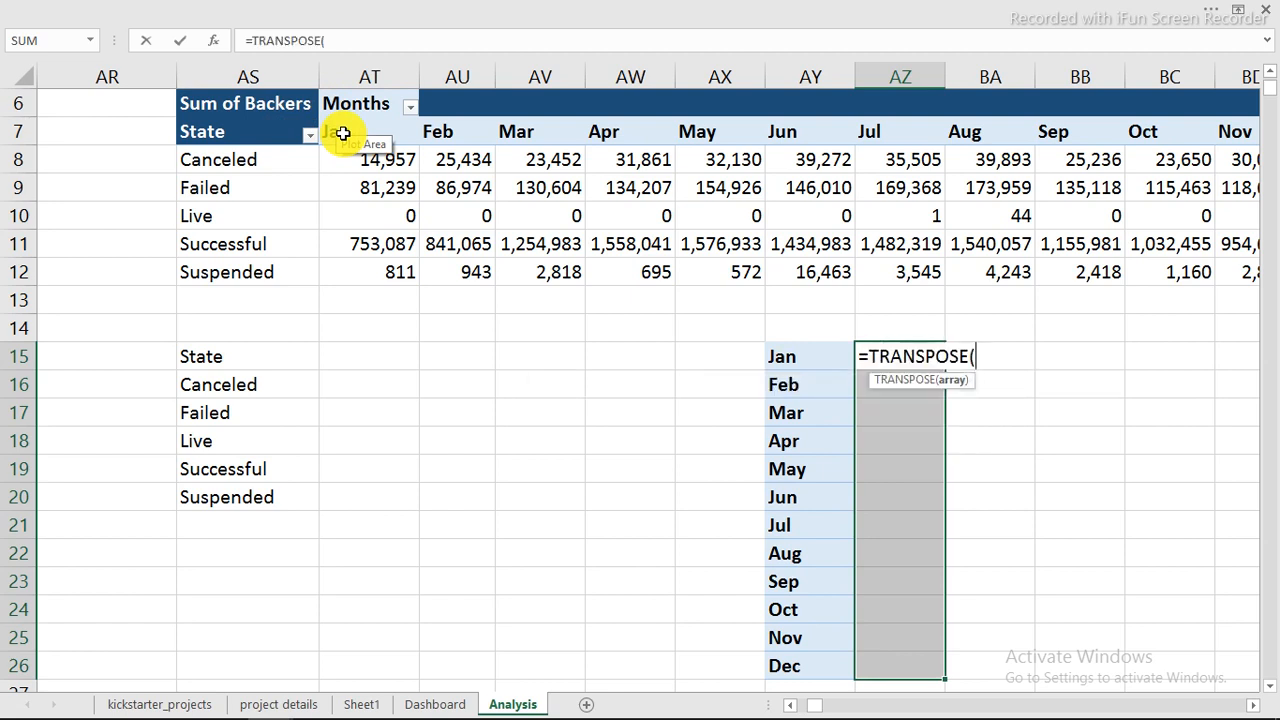
{"action": "left_click_drag", "start_coordinate": [343, 133], "coordinate": [1208, 138]}
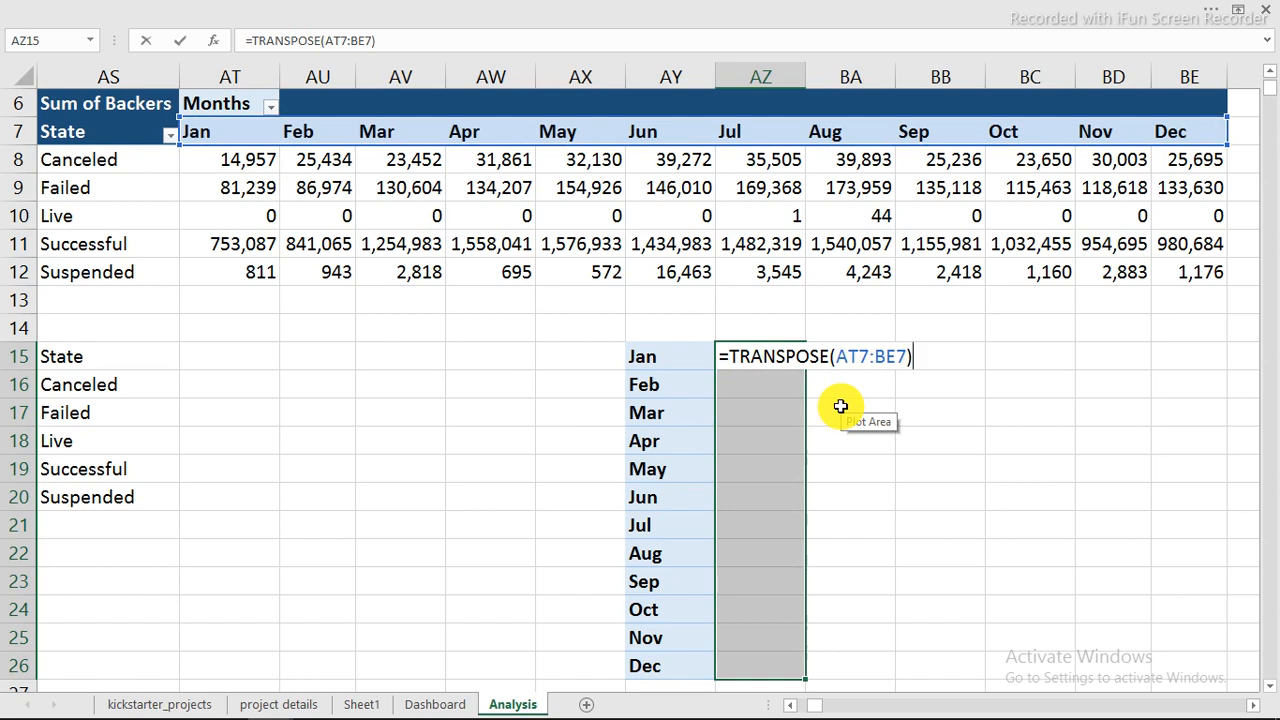
{"action": "key", "text": "ctrl+shift+Return"}
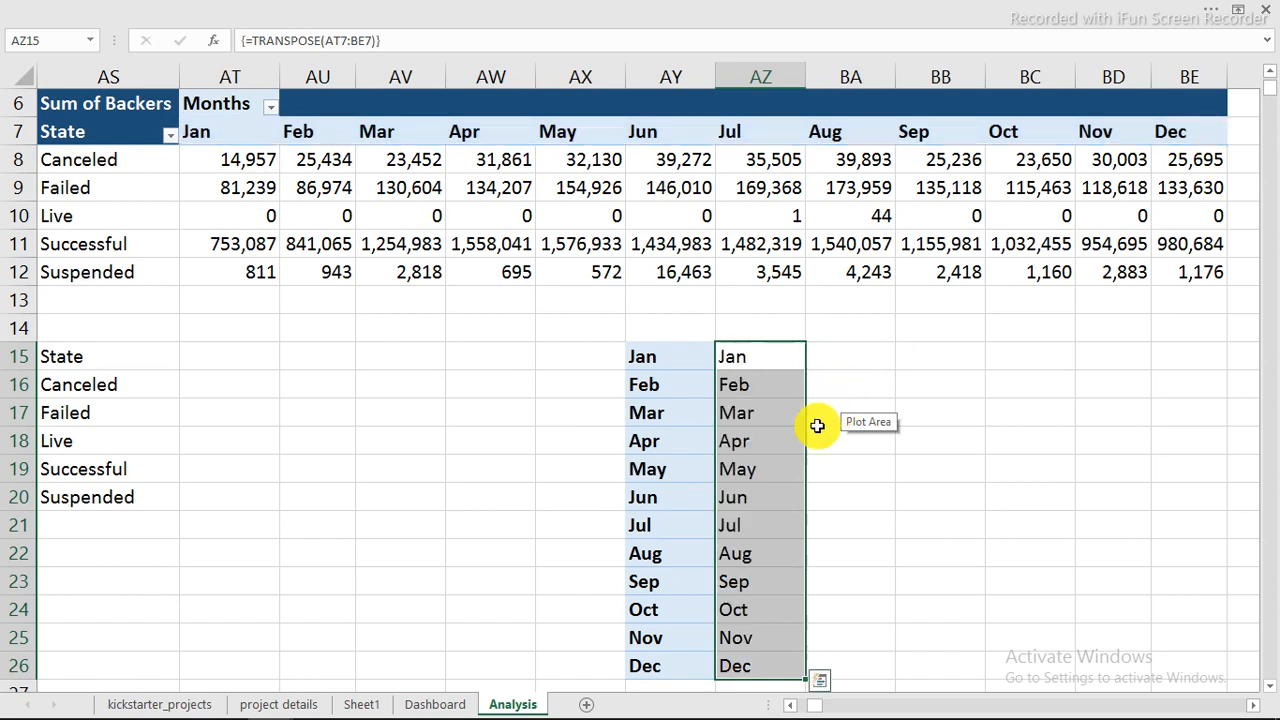
Try to delete the single Apr cell AZ18 from the transposed month array AZ15:AZ26
{"action": "left_click", "coordinate": [785, 430]}
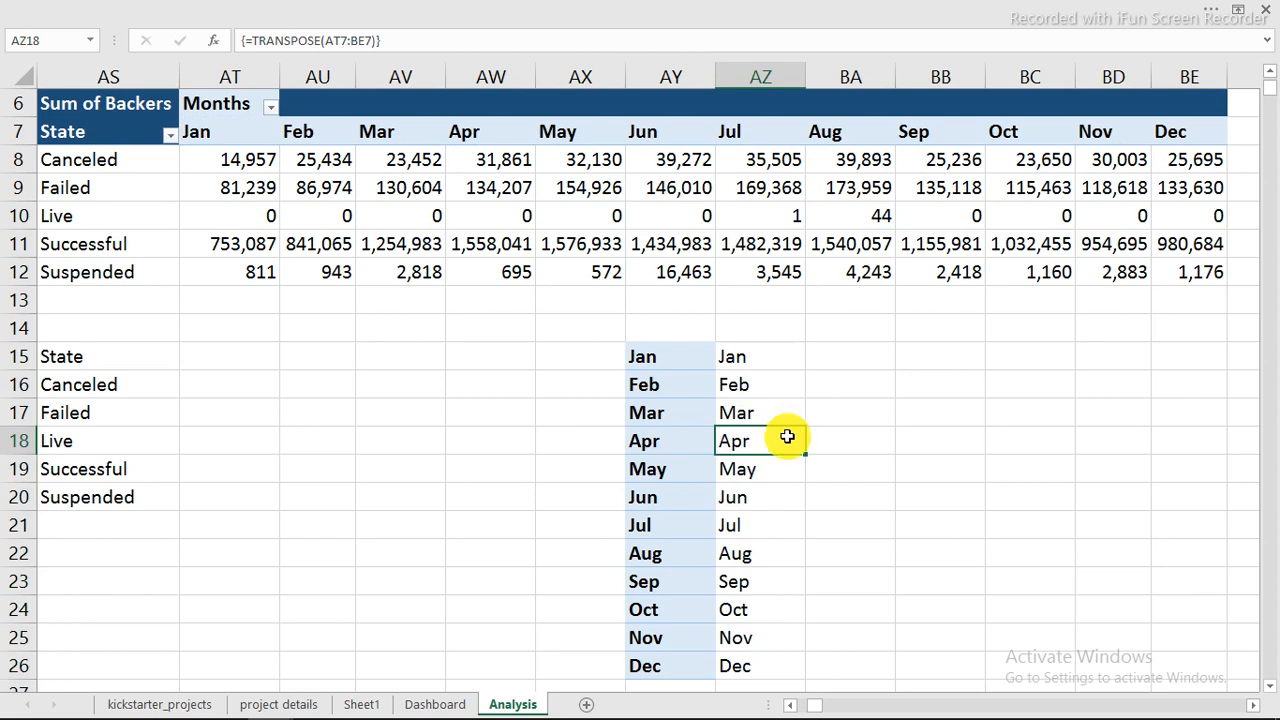
{"action": "left_click", "coordinate": [754, 357]}
{"action": "left_click_drag", "start_coordinate": [754, 357], "coordinate": [757, 674]}
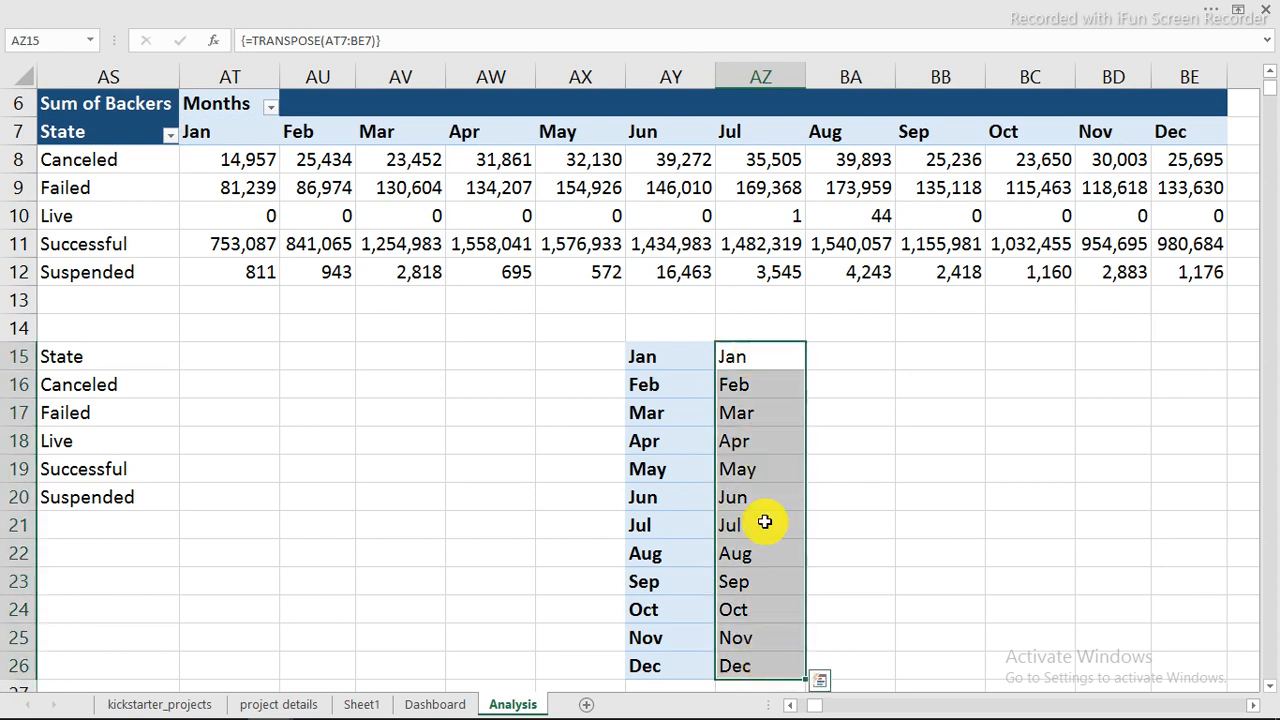
{"action": "left_click", "coordinate": [762, 446]}
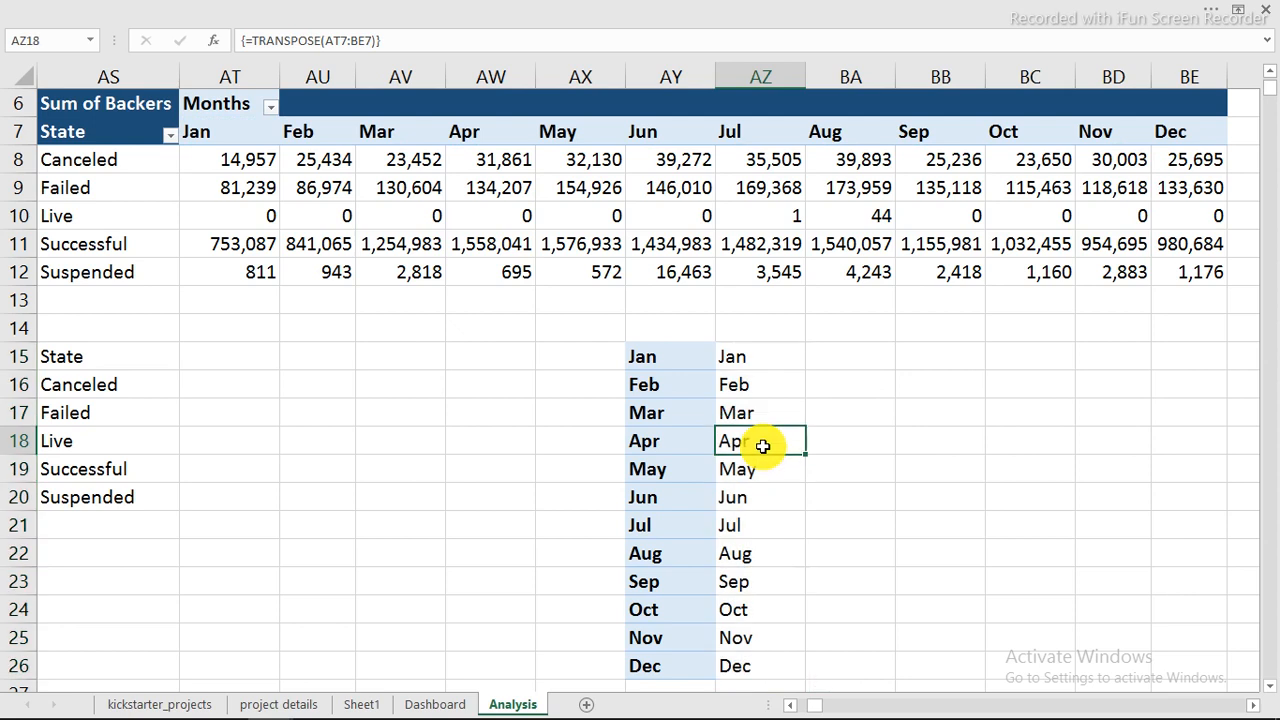
{"action": "key", "text": "Delete"}
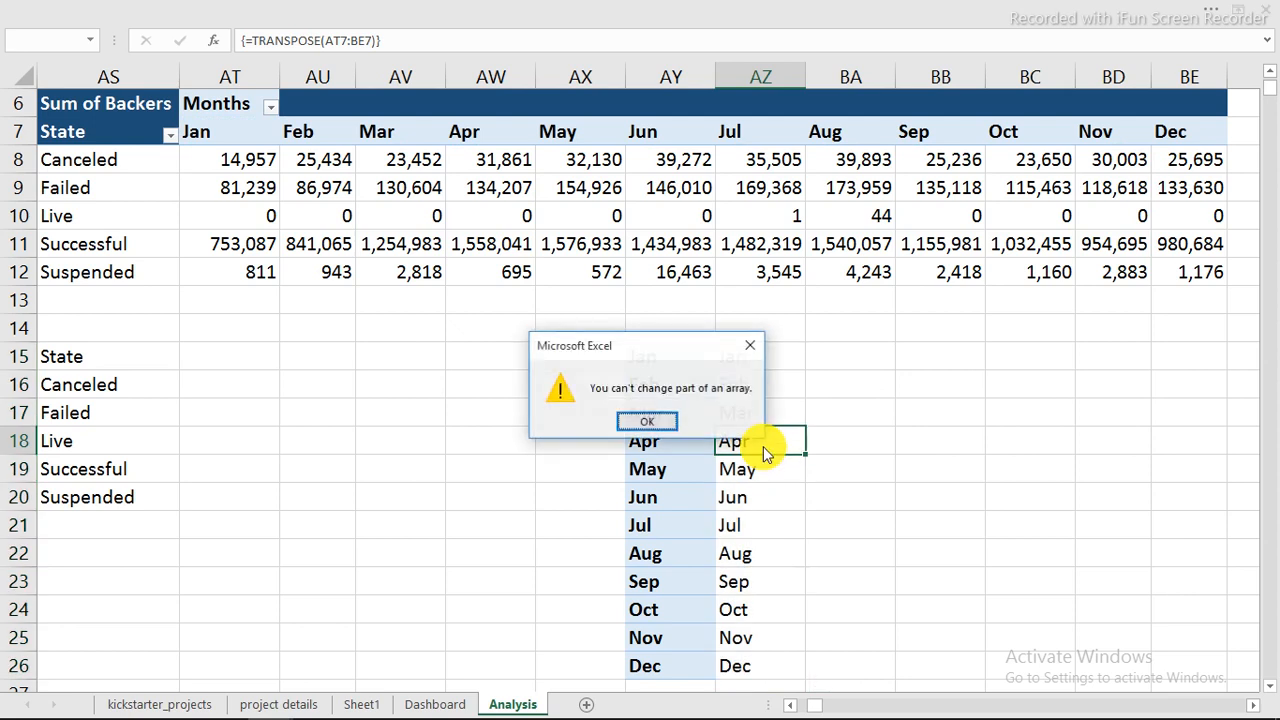
{"action": "left_click", "coordinate": [666, 421]}
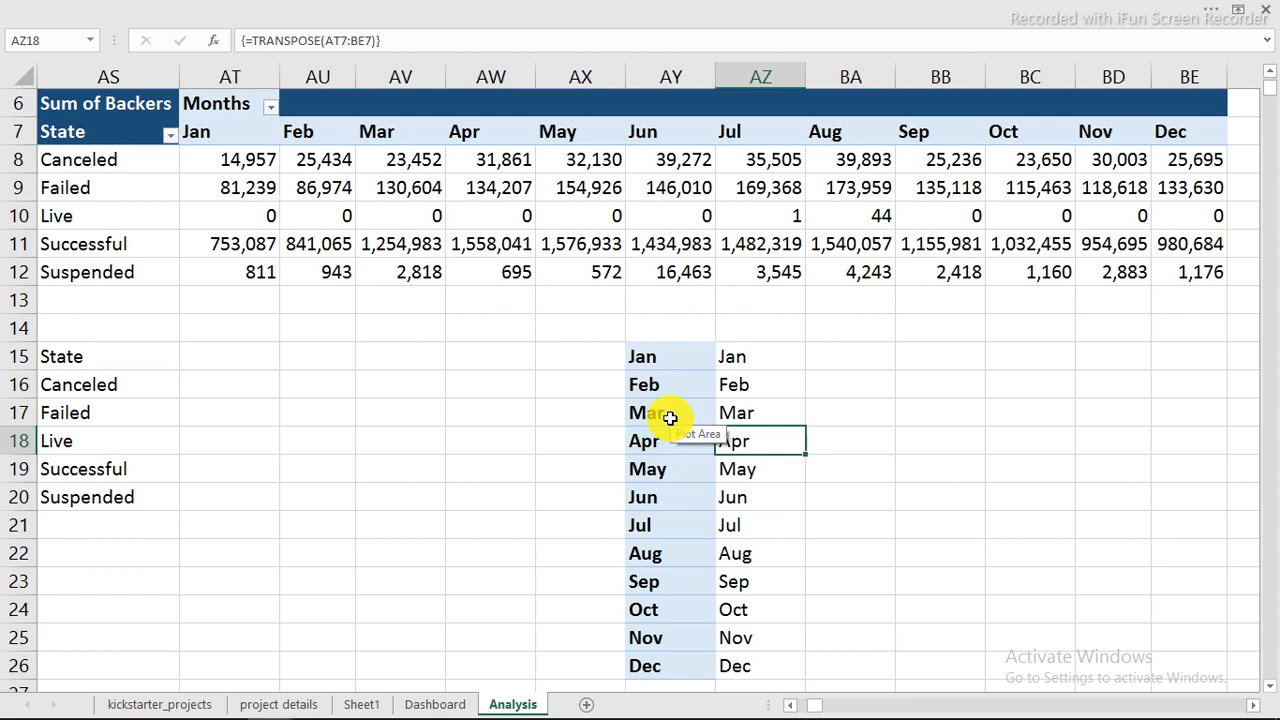
Clear the contents of the pasted static month list in AY15:AY26
{"action": "key", "text": "Right"}
{"action": "key", "text": "Right"}
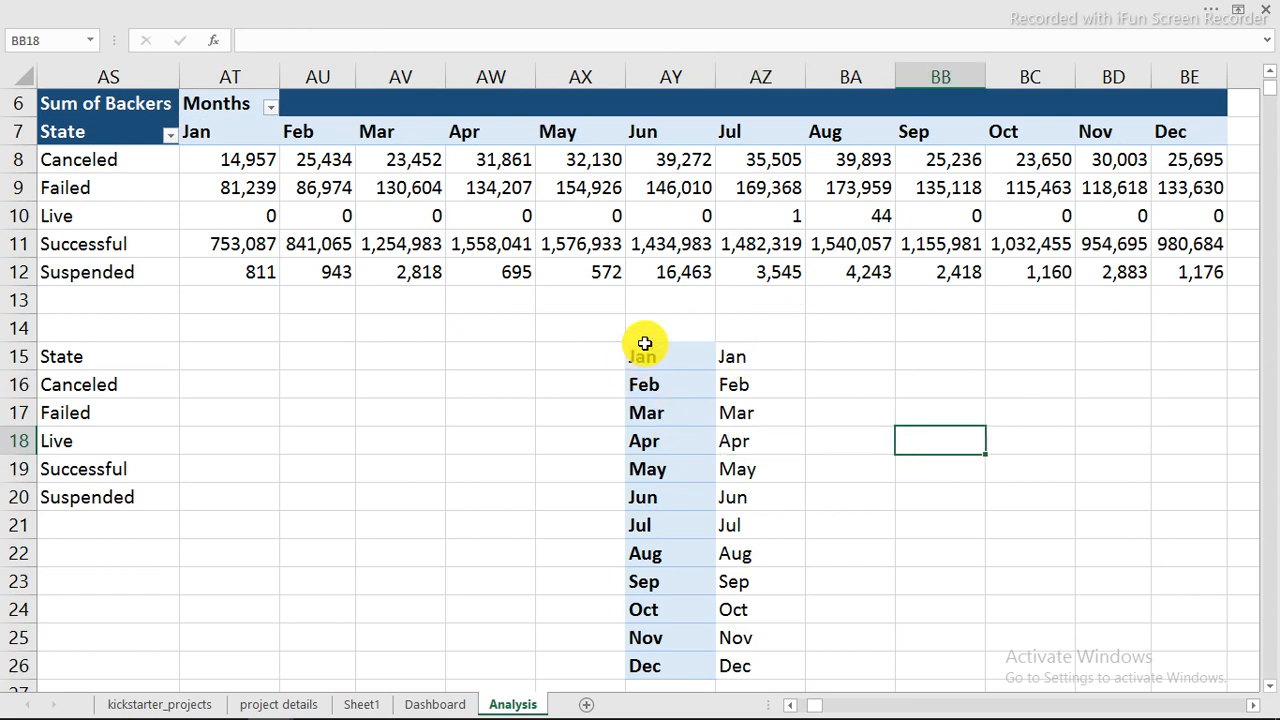
{"action": "left_click_drag", "start_coordinate": [645, 355], "coordinate": [673, 662]}
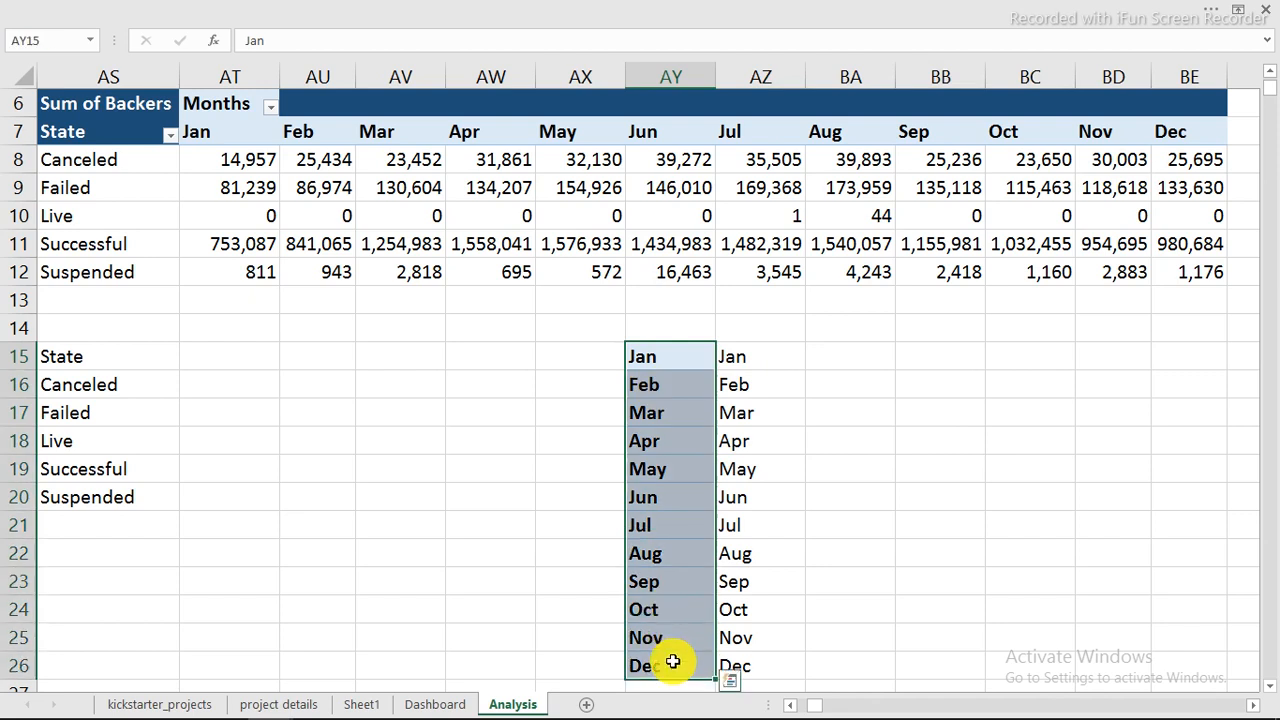
{"action": "key", "text": "Delete"}
Examine the TRANSPOSE formula in AZ15 and re-enter it as an array formula
{"action": "left_click", "coordinate": [777, 357]}
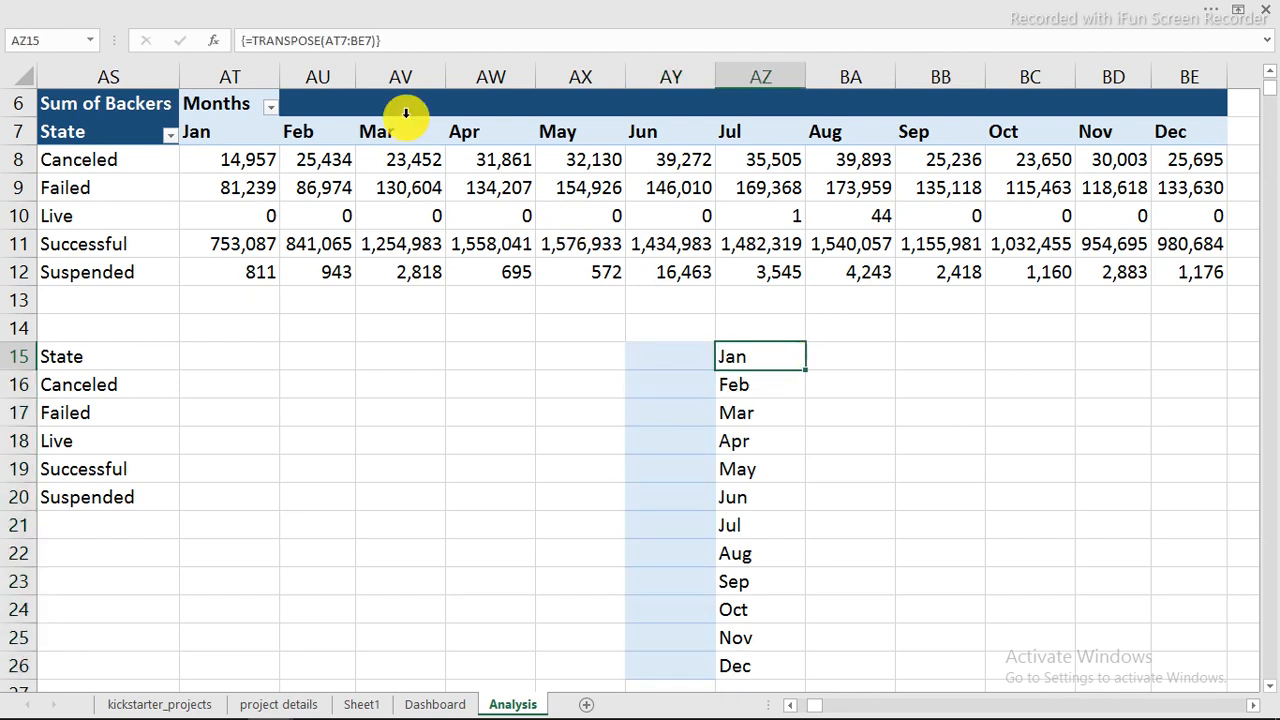
{"action": "left_click", "coordinate": [381, 40]}
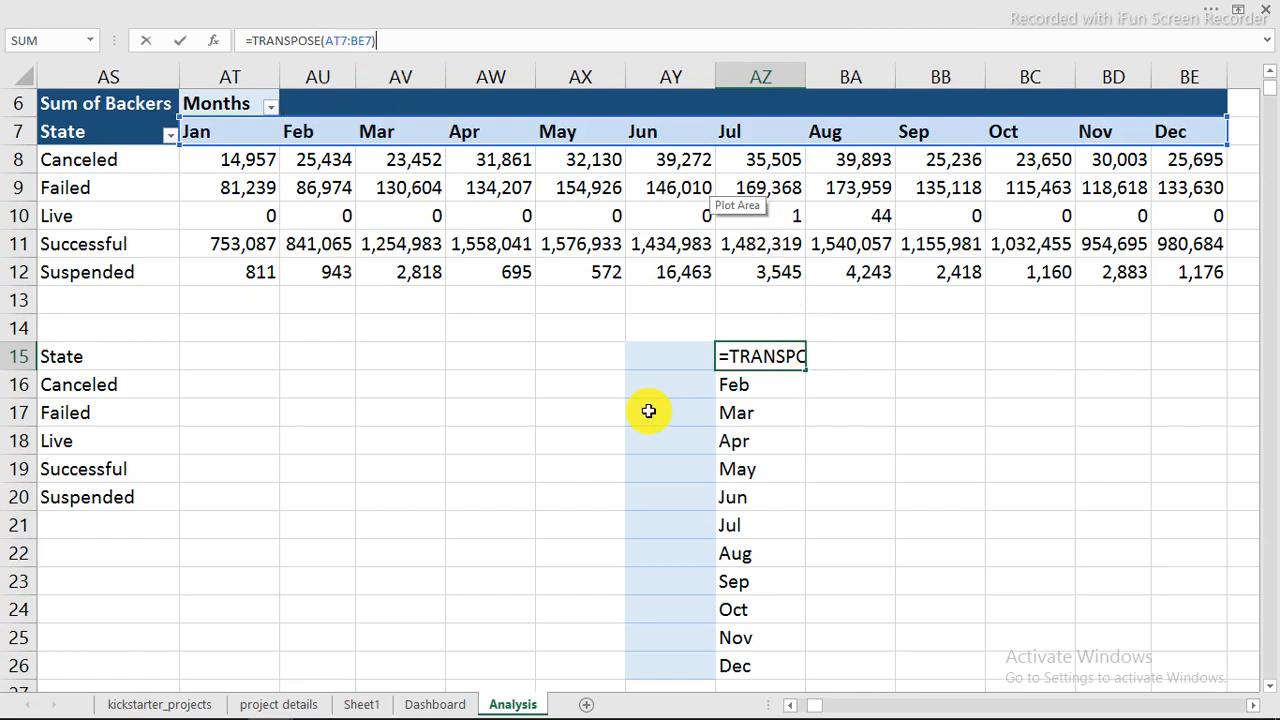
{"action": "key", "text": "ctrl+shift+Return"}
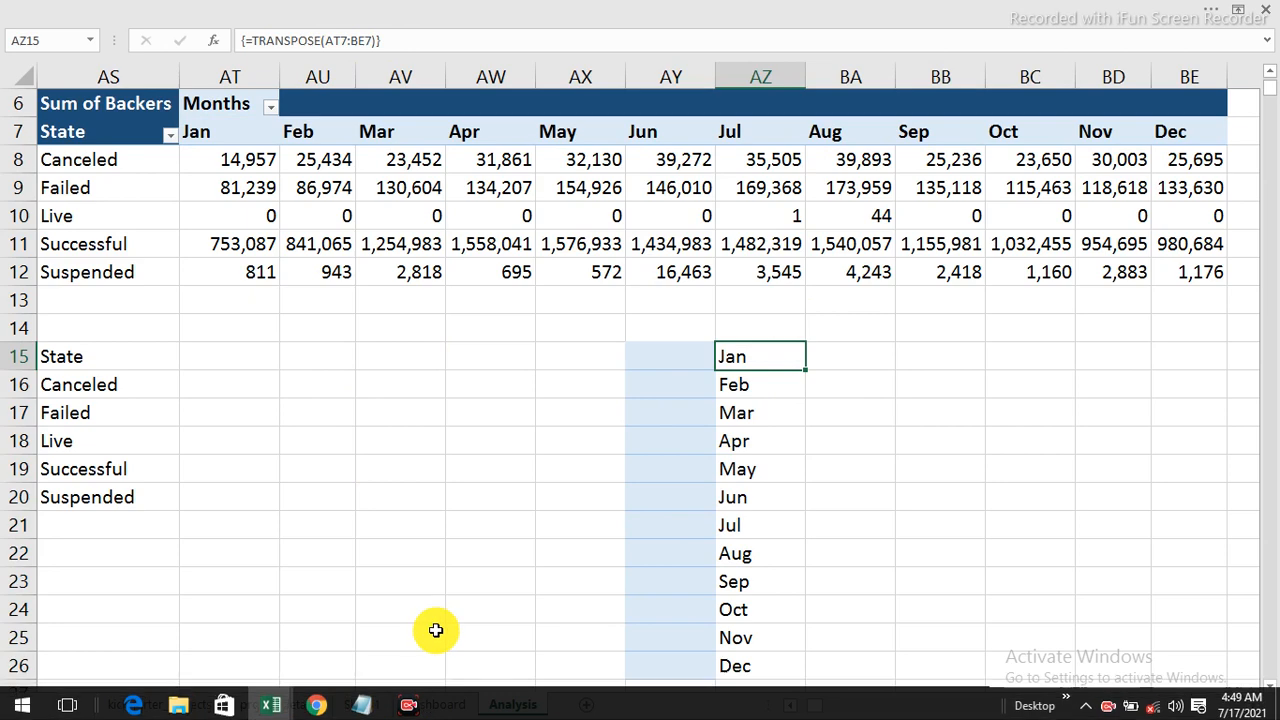
Go to the Dashboard sheet and set the project state option to Canceled
{"action": "left_click", "coordinate": [437, 705]}
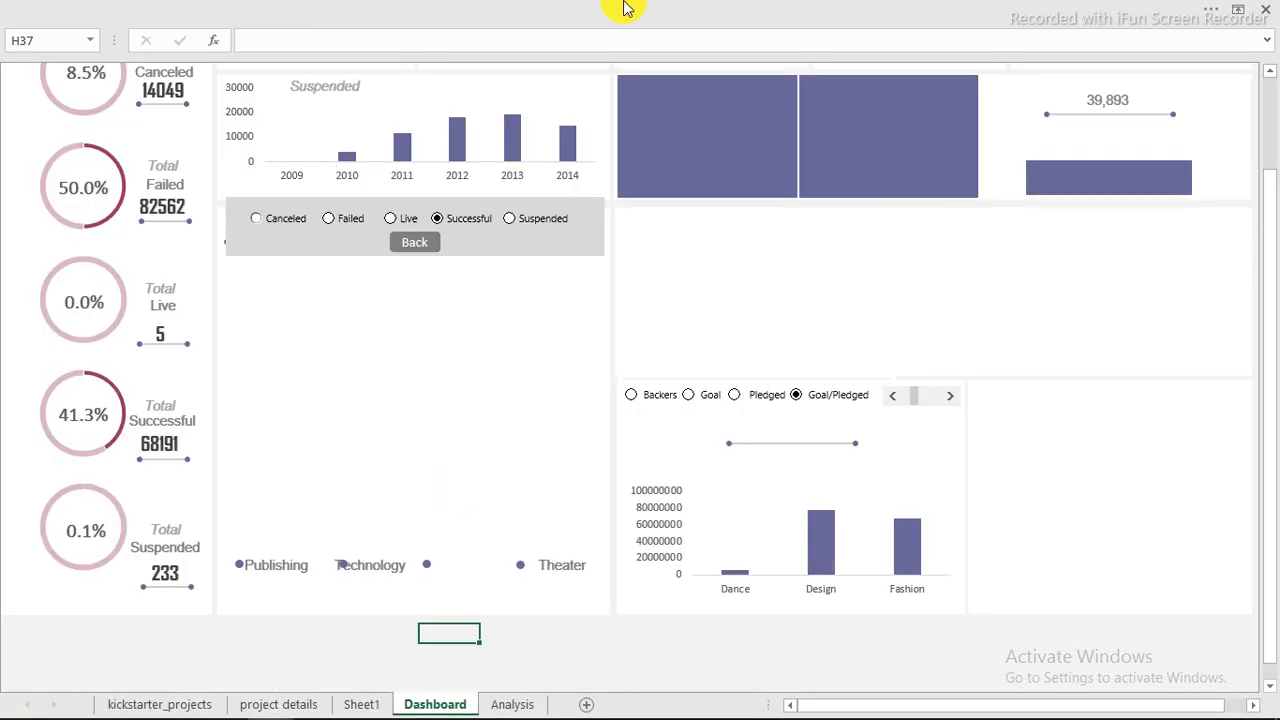
{"action": "left_click", "coordinate": [541, 10]}
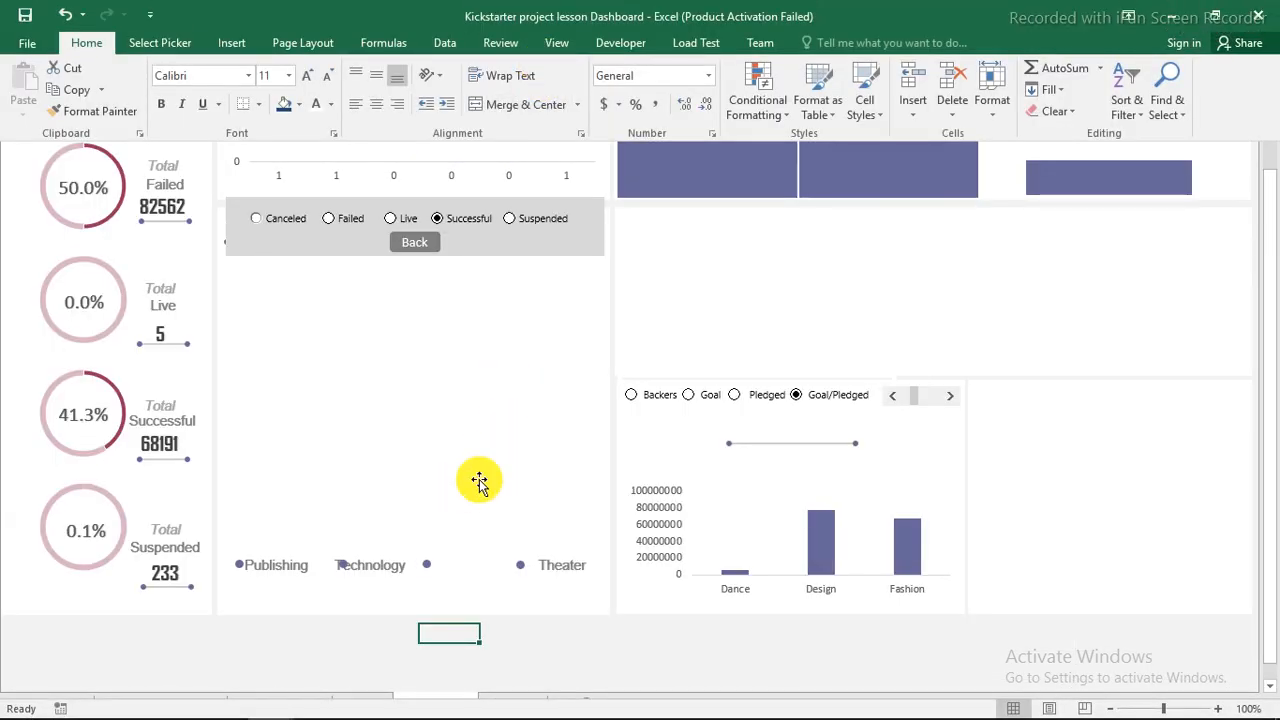
{"action": "left_click", "coordinate": [550, 635]}
{"action": "left_click", "coordinate": [551, 638]}
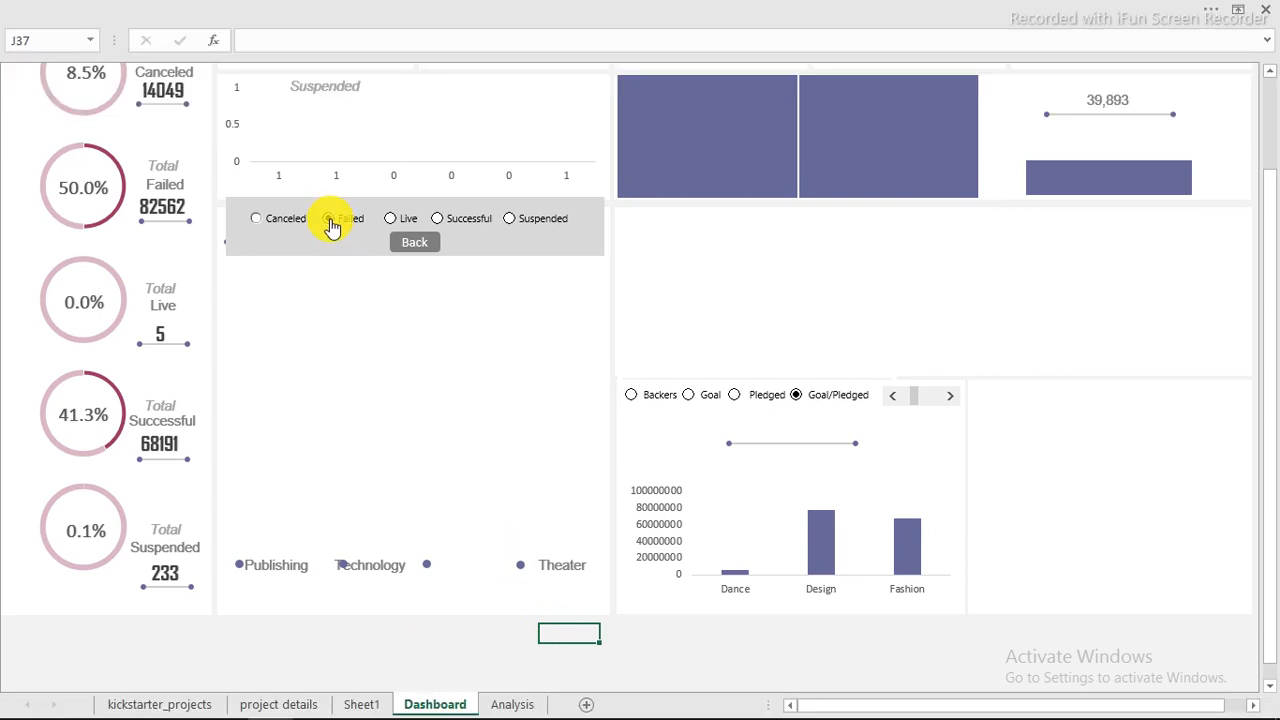
{"action": "left_click", "coordinate": [332, 224]}
{"action": "left_click", "coordinate": [643, 649]}
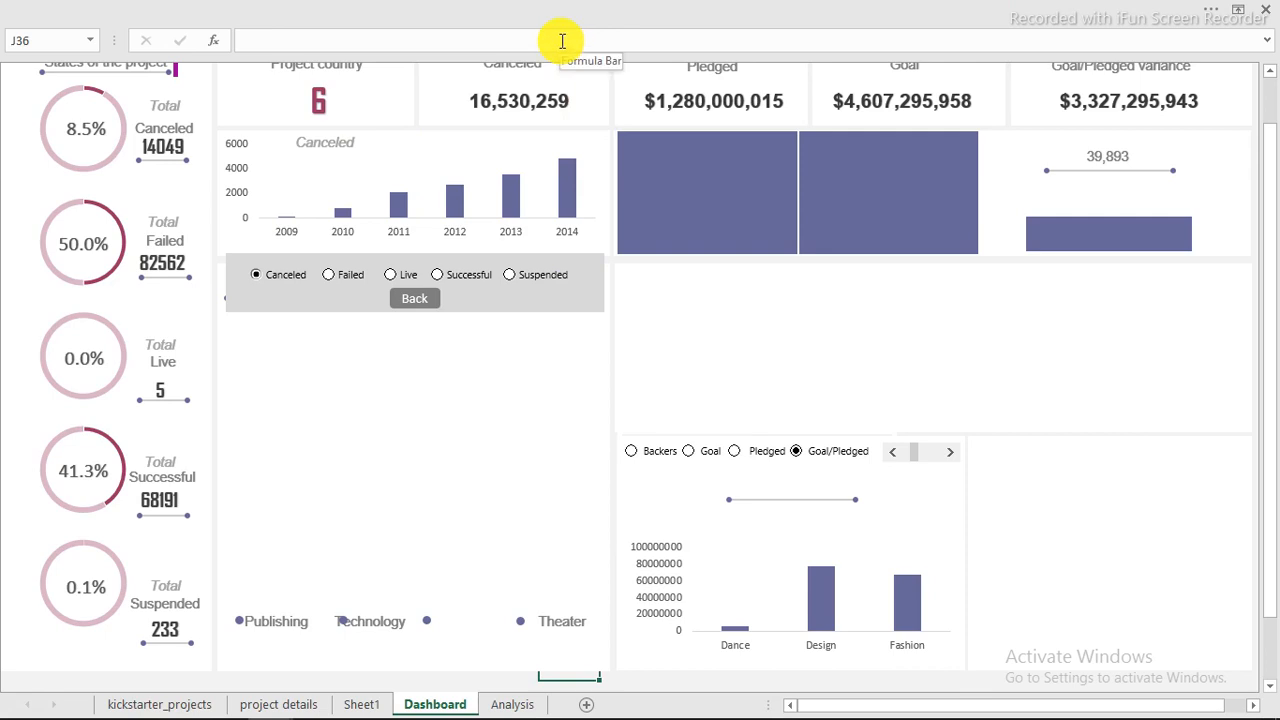
Insert a form-control combo box on the Dashboard sheet, just above the Theater label
{"action": "left_click", "coordinate": [457, 684]}
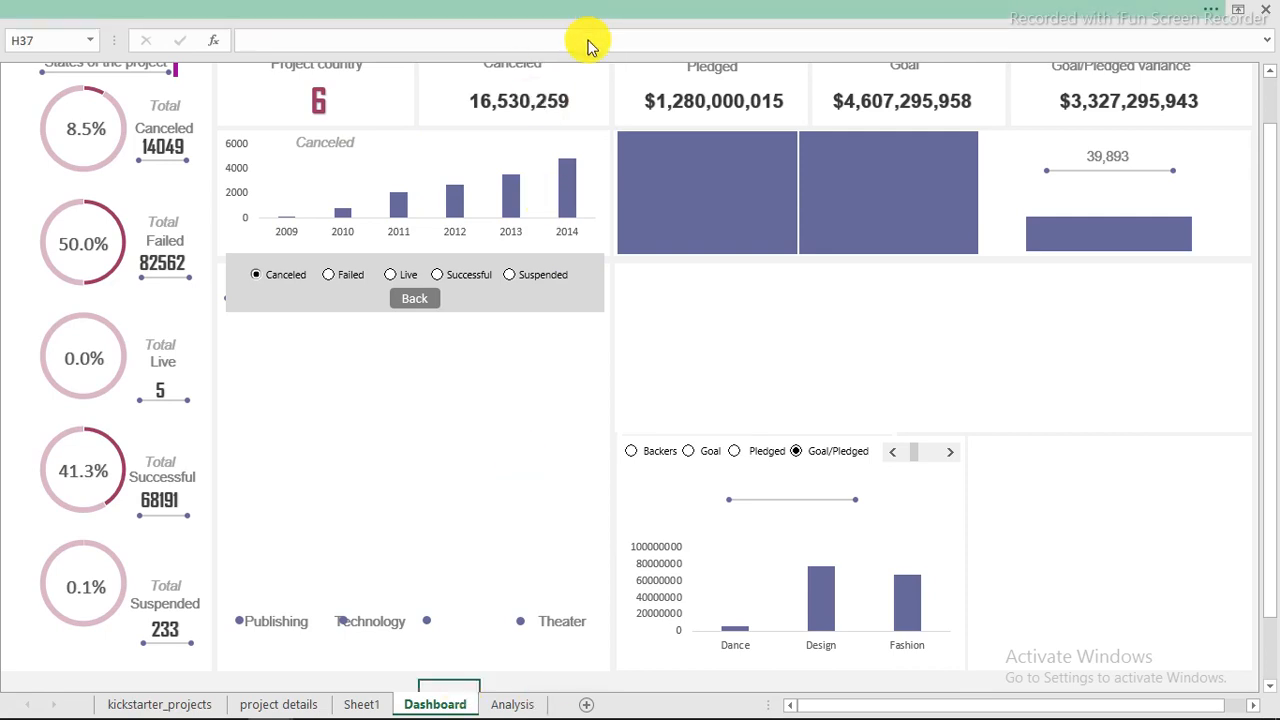
{"action": "left_click", "coordinate": [587, 14]}
{"action": "left_click", "coordinate": [613, 40]}
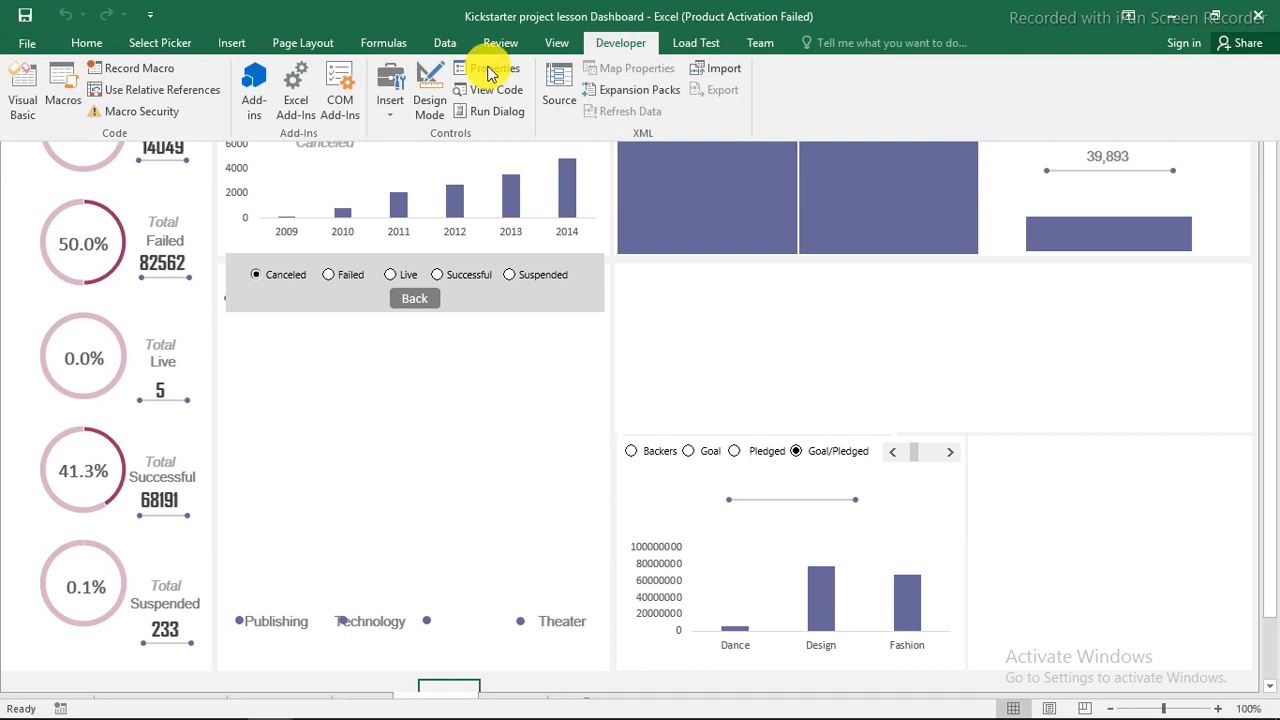
{"action": "left_click", "coordinate": [390, 90]}
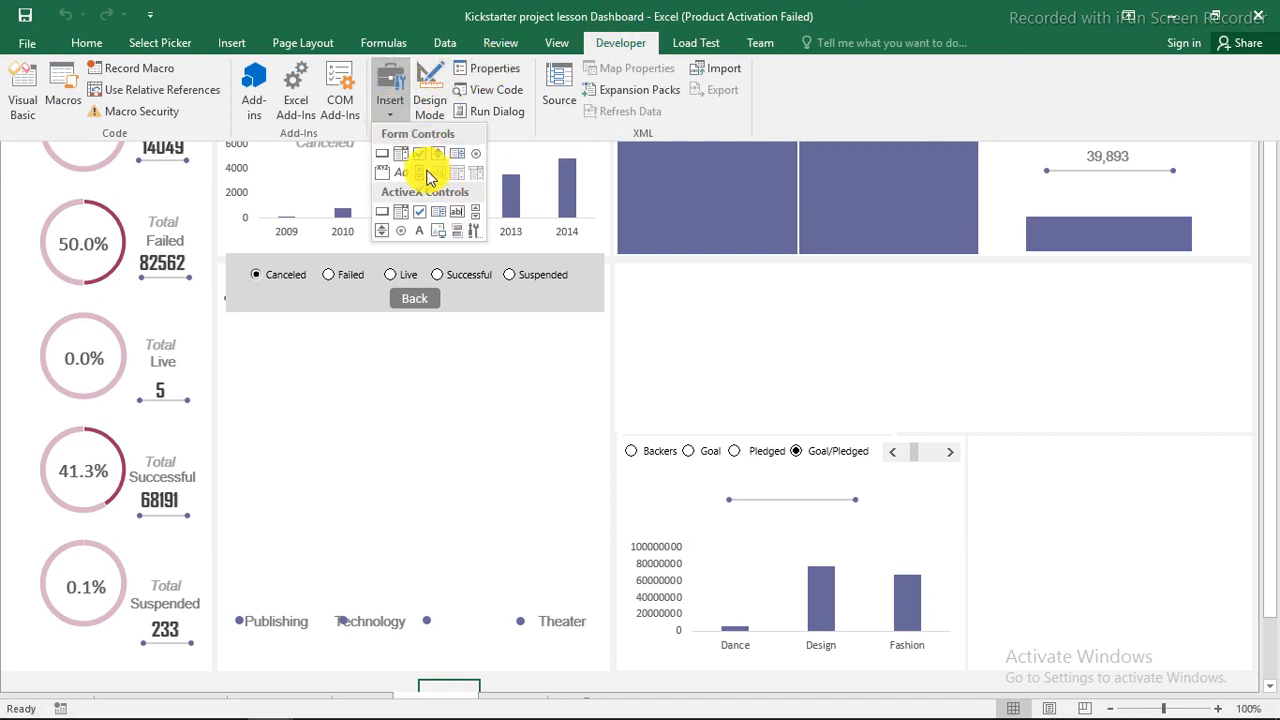
{"action": "left_click", "coordinate": [402, 158]}
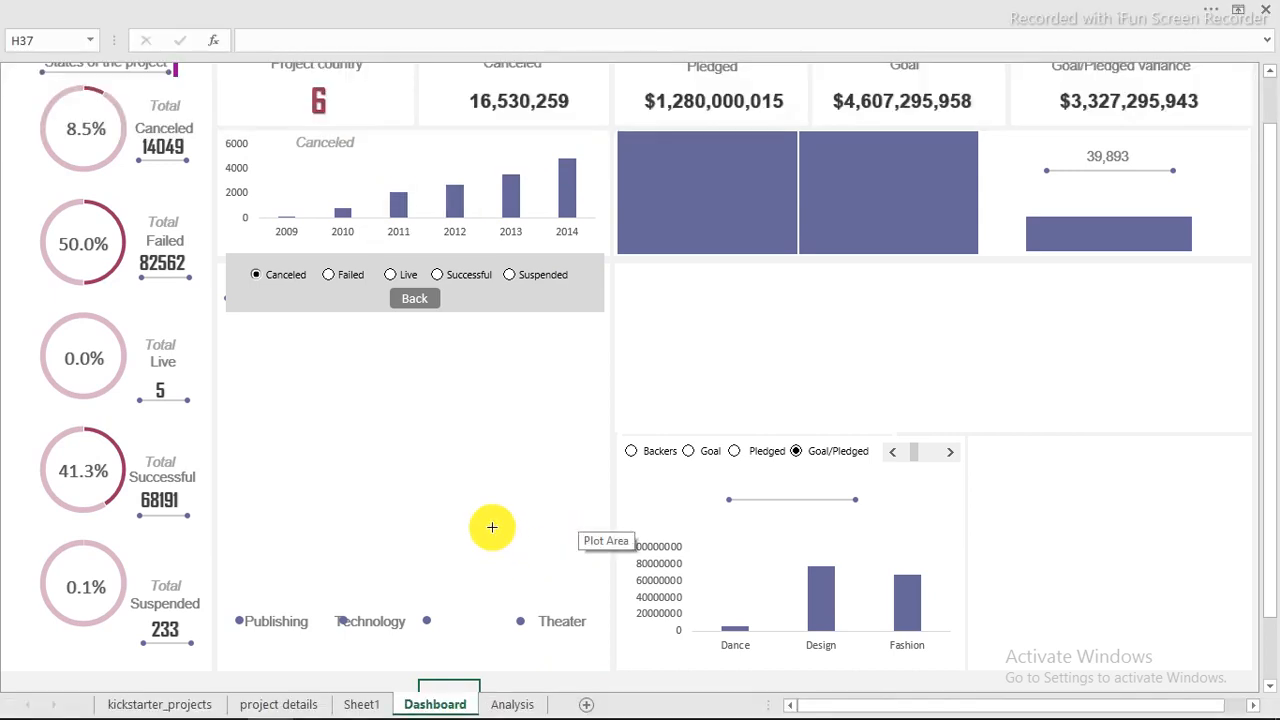
{"action": "mouse_move", "coordinate": [491, 526]}
{"action": "left_mouse_down"}
{"action": "mouse_move", "coordinate": [601, 551]}
{"action": "mouse_move", "coordinate": [572, 601]}
{"action": "left_mouse_up"}
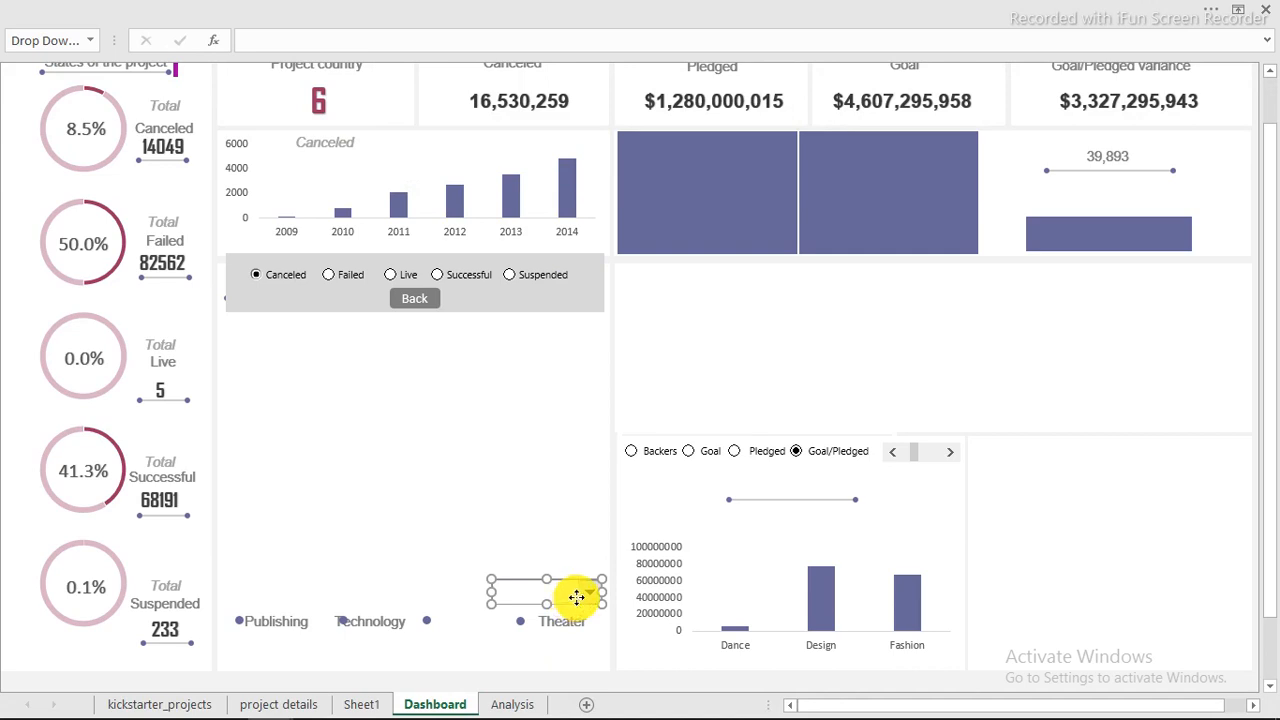
Open the combo box's control settings, set its drop down lines to 6 and enable 3-D shading
{"action": "right_click", "coordinate": [577, 597]}
{"action": "left_click", "coordinate": [648, 585]}
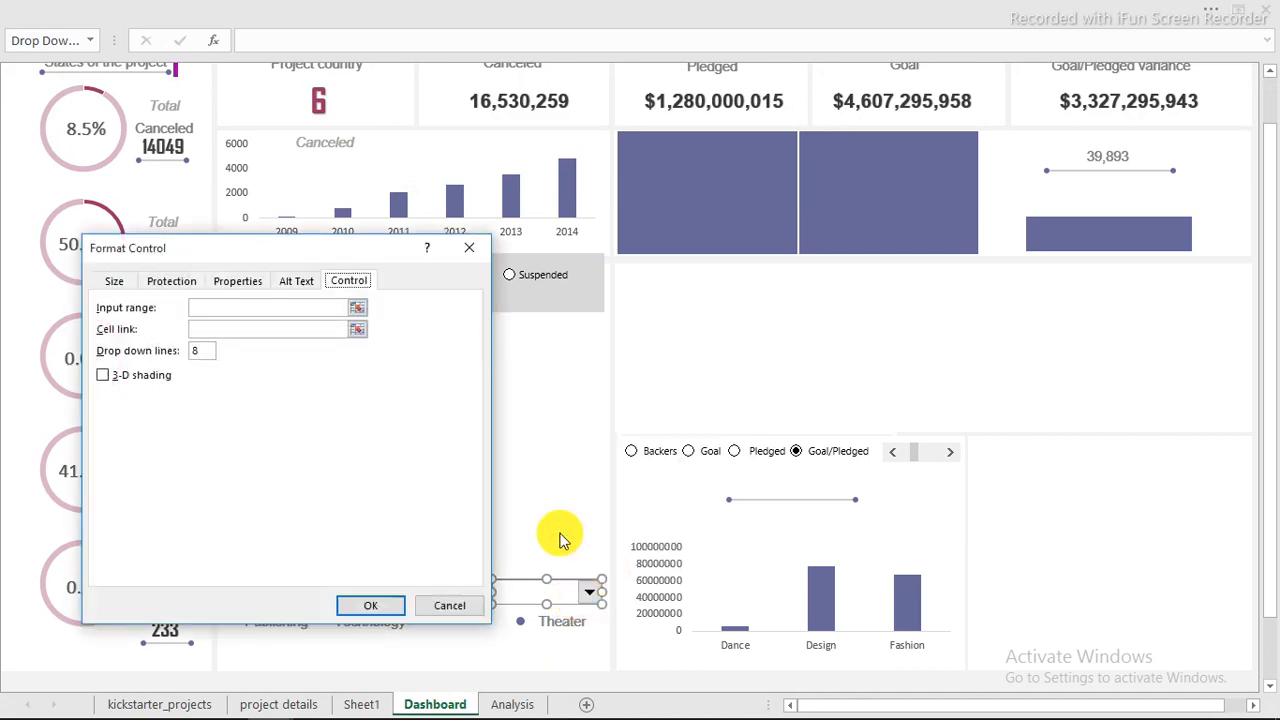
{"action": "left_click", "coordinate": [205, 352]}
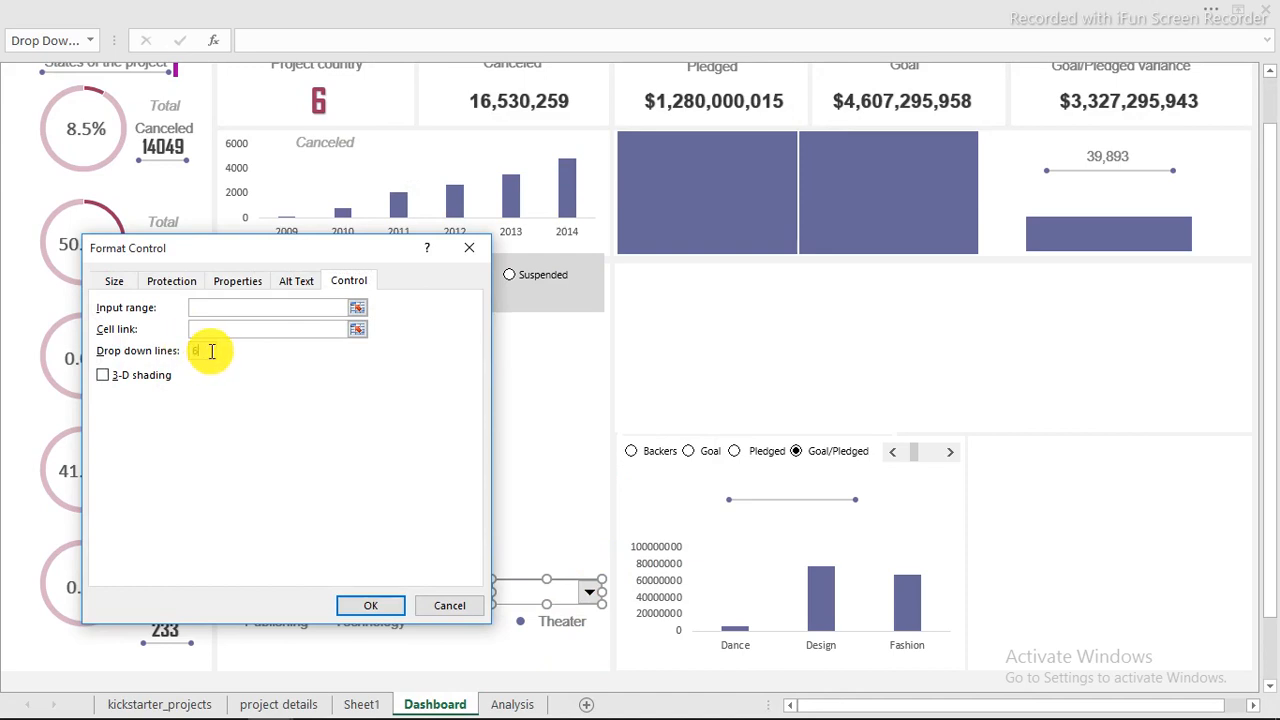
{"action": "left_click", "coordinate": [104, 377]}
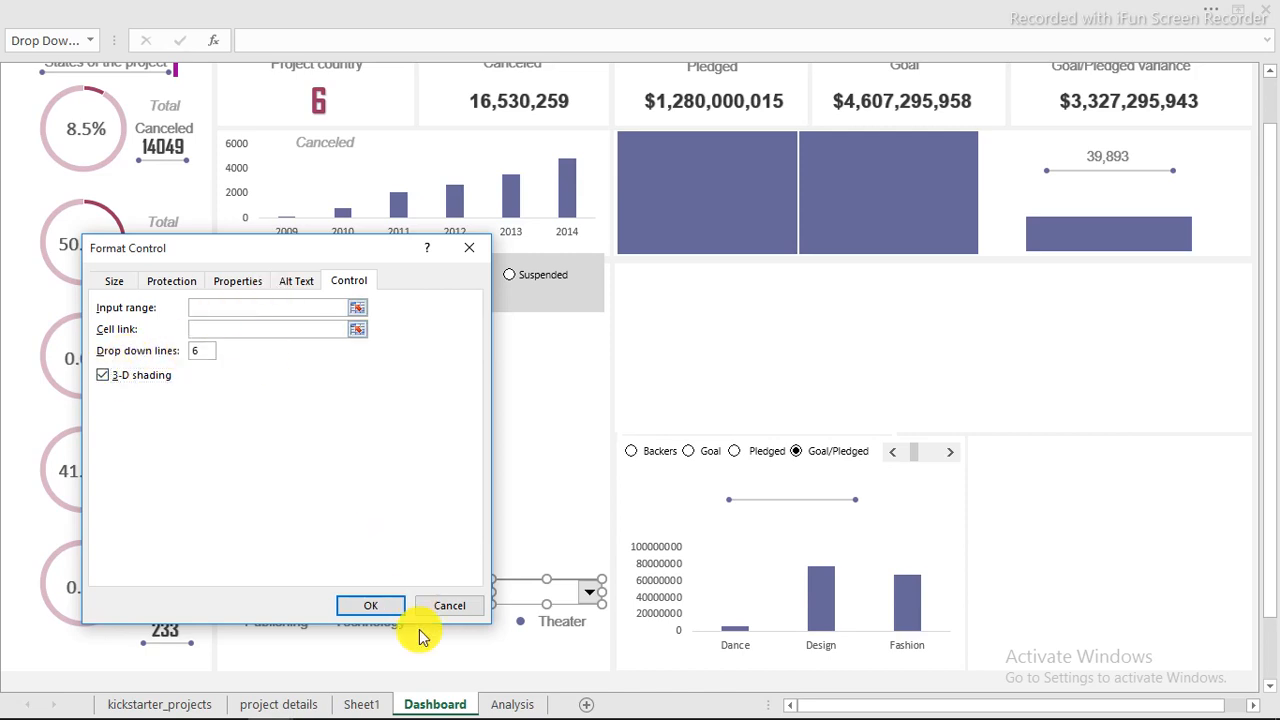
Set the combo box's input range to the transposed month list, Analysis!$AZ$15:$AZ$26
{"action": "left_click", "coordinate": [514, 705]}
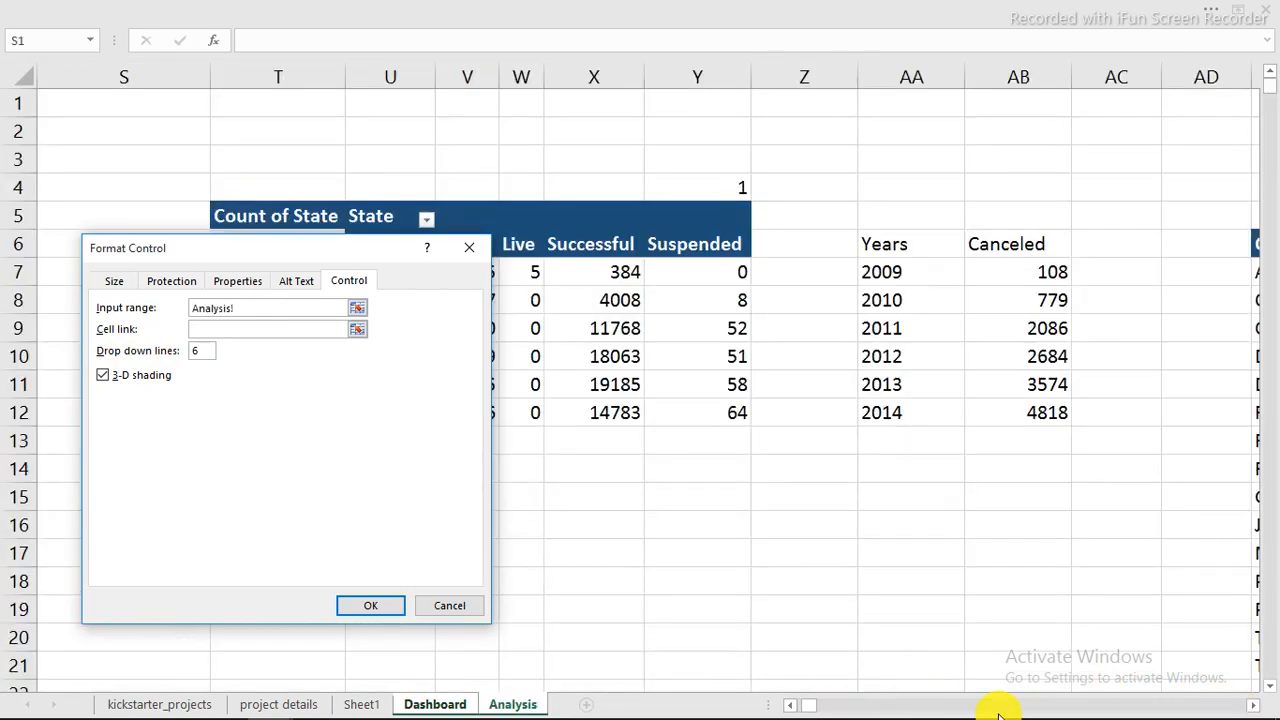
{"action": "left_click_drag", "start_coordinate": [1252, 704], "coordinate": [1252, 704]}
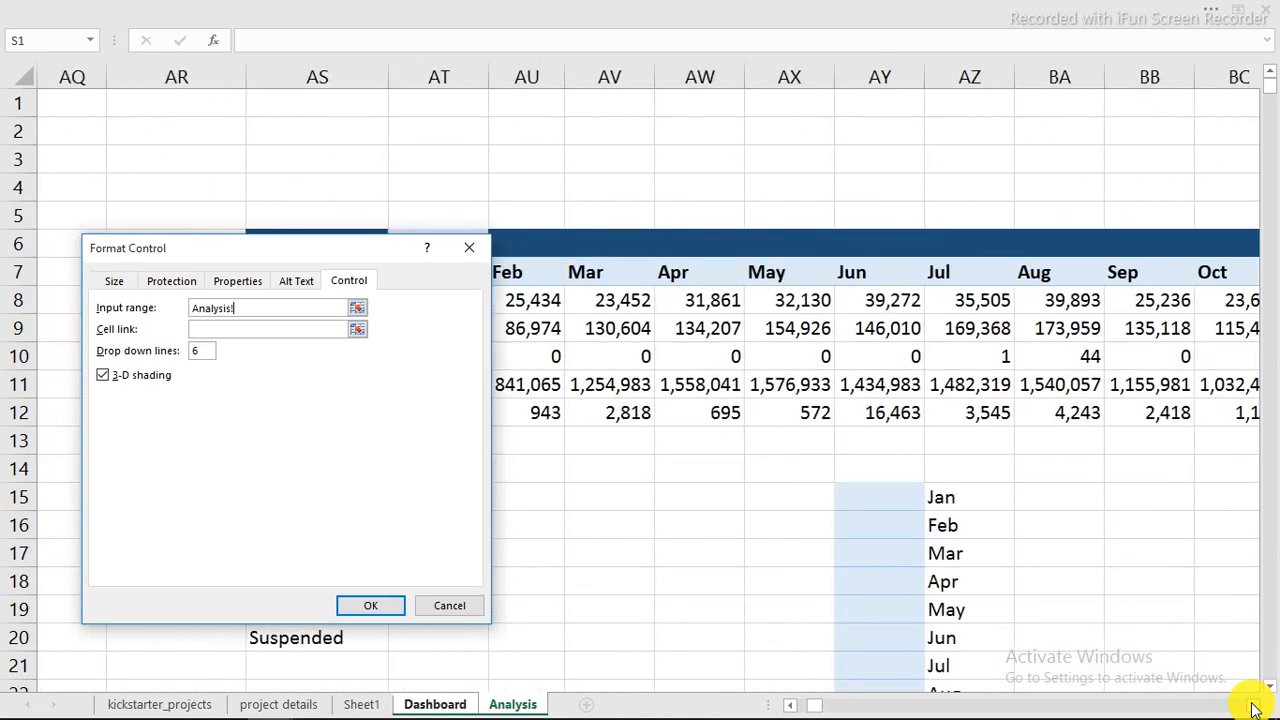
{"action": "scroll", "coordinate": [1108, 591], "scroll_direction": "down", "scroll_amount": 1}
{"action": "scroll", "coordinate": [1006, 371], "scroll_direction": "down", "scroll_amount": 1}
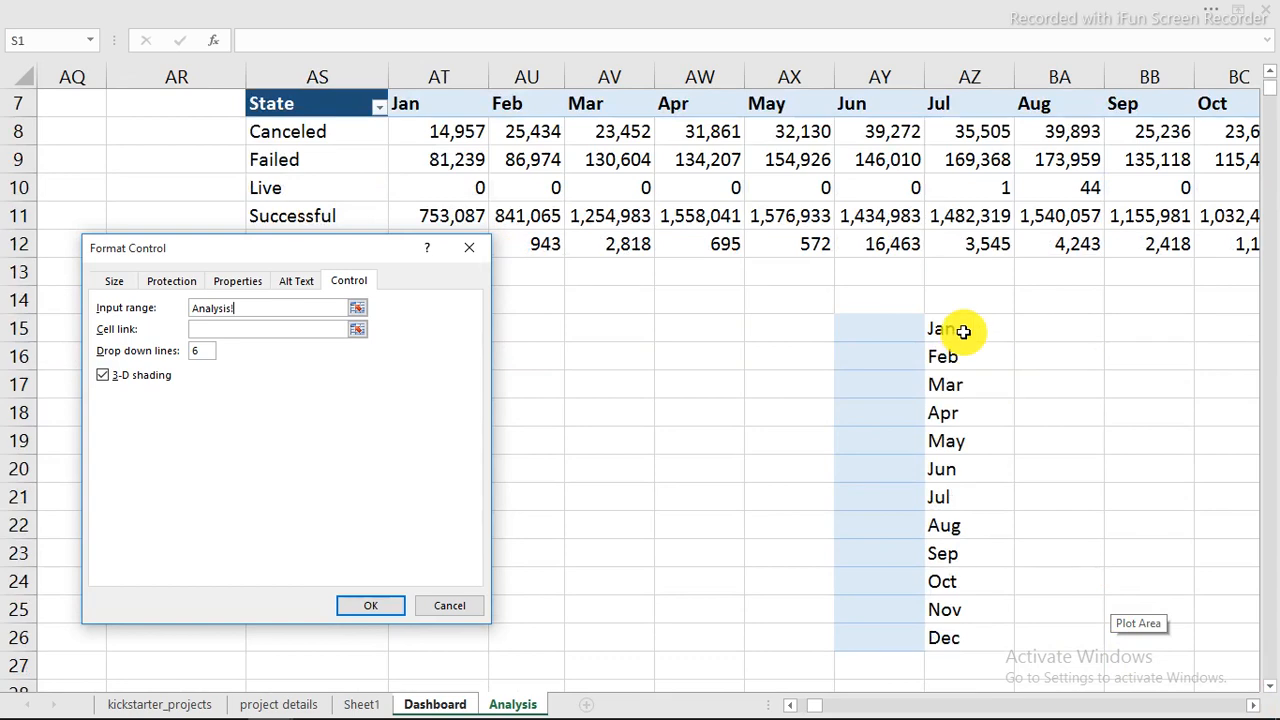
{"action": "left_click_drag", "start_coordinate": [957, 329], "coordinate": [955, 632]}
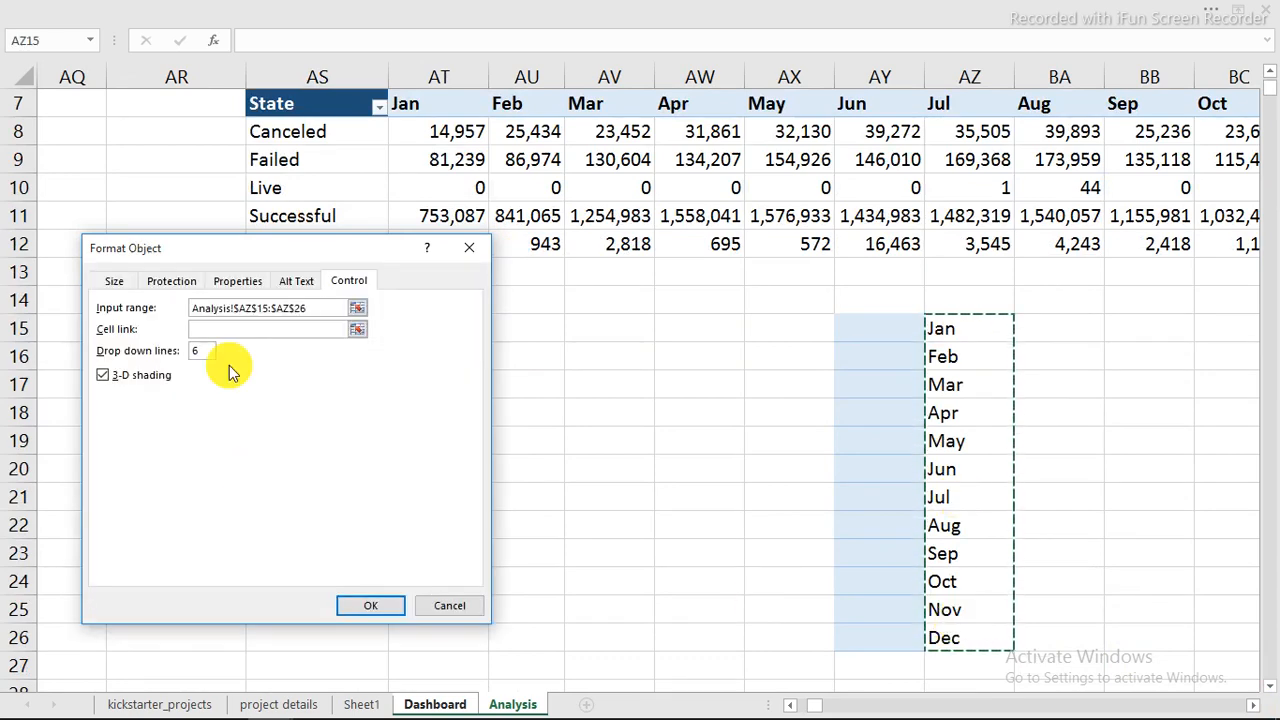
Link the combo box to cell Analysis!$AS$14 and apply the control settings
{"action": "left_click", "coordinate": [234, 324]}
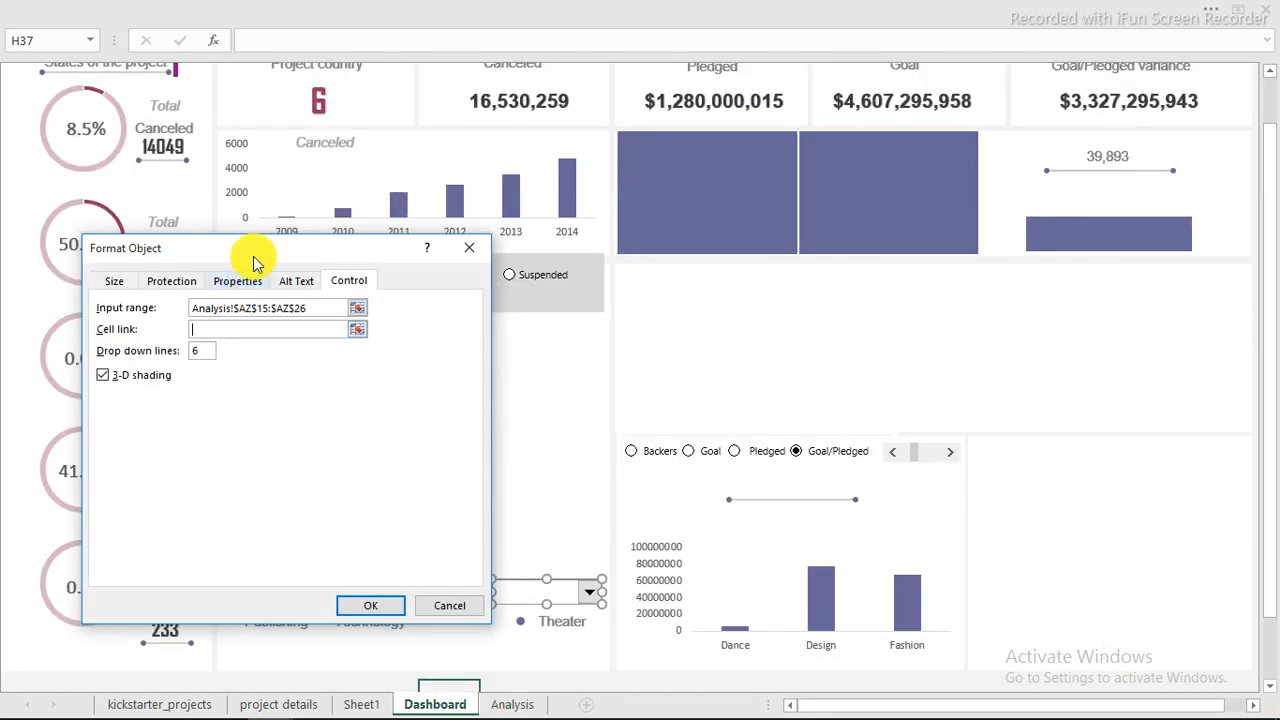
{"action": "left_click", "coordinate": [510, 703]}
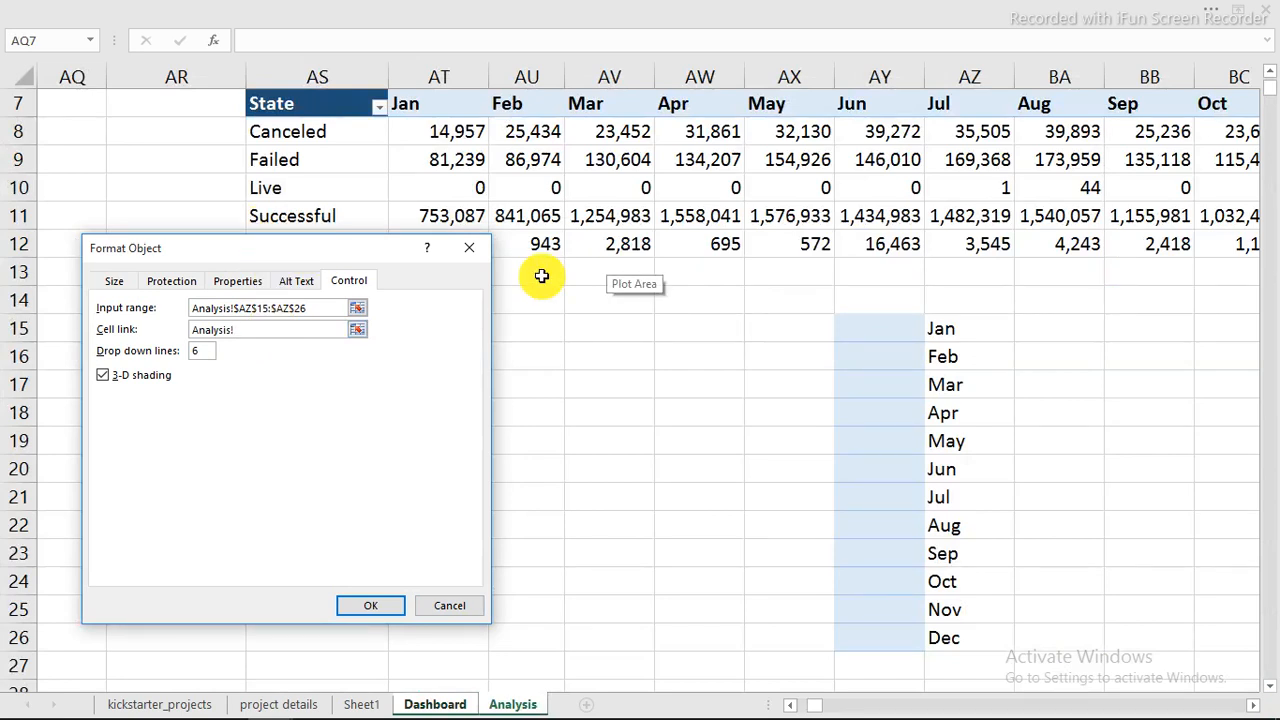
{"action": "left_click_drag", "start_coordinate": [368, 252], "coordinate": [1048, 297]}
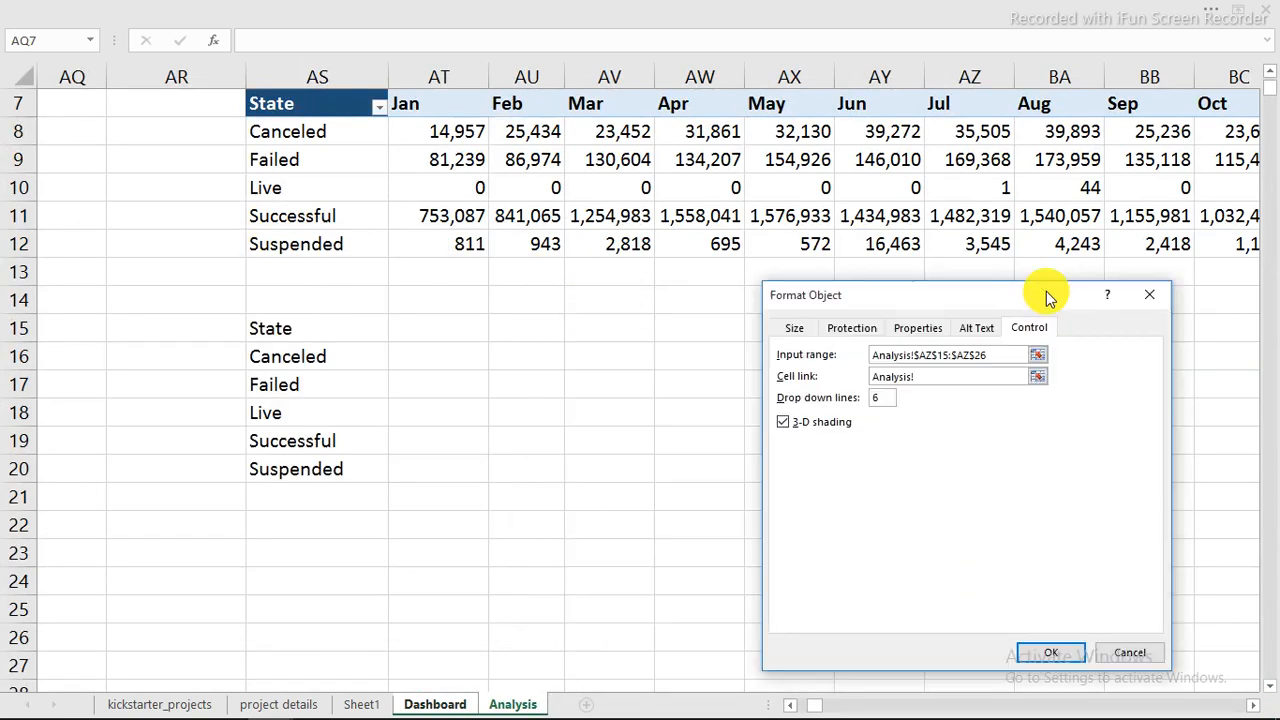
{"action": "left_click", "coordinate": [363, 296]}
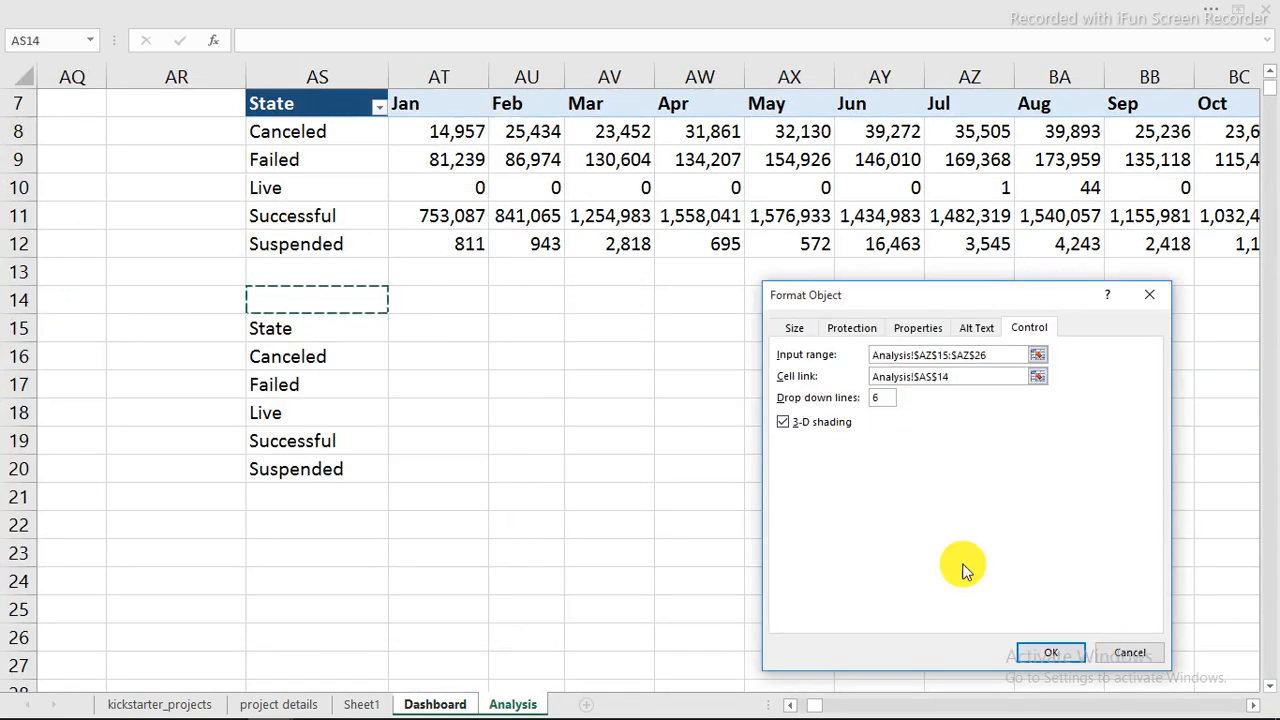
{"action": "left_click", "coordinate": [1050, 653]}
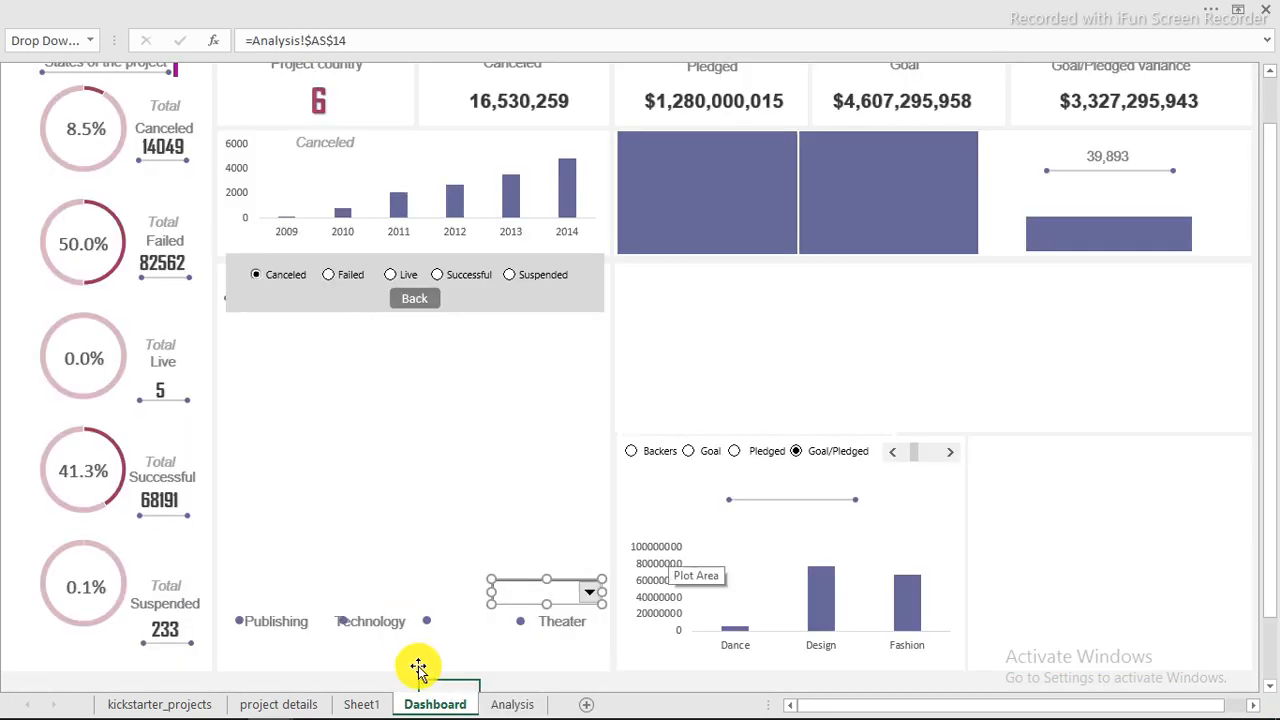
Check the months offered by the combo box without choosing one
{"action": "left_click", "coordinate": [532, 650]}
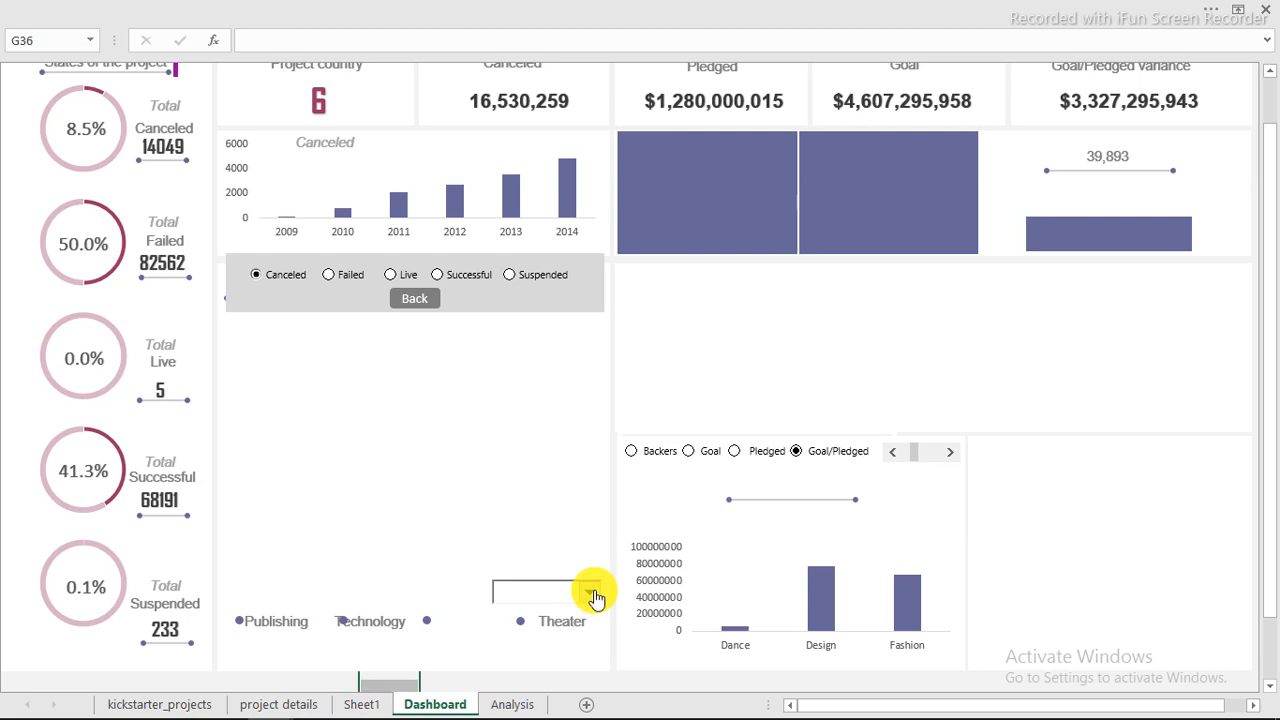
{"action": "left_click", "coordinate": [595, 597]}
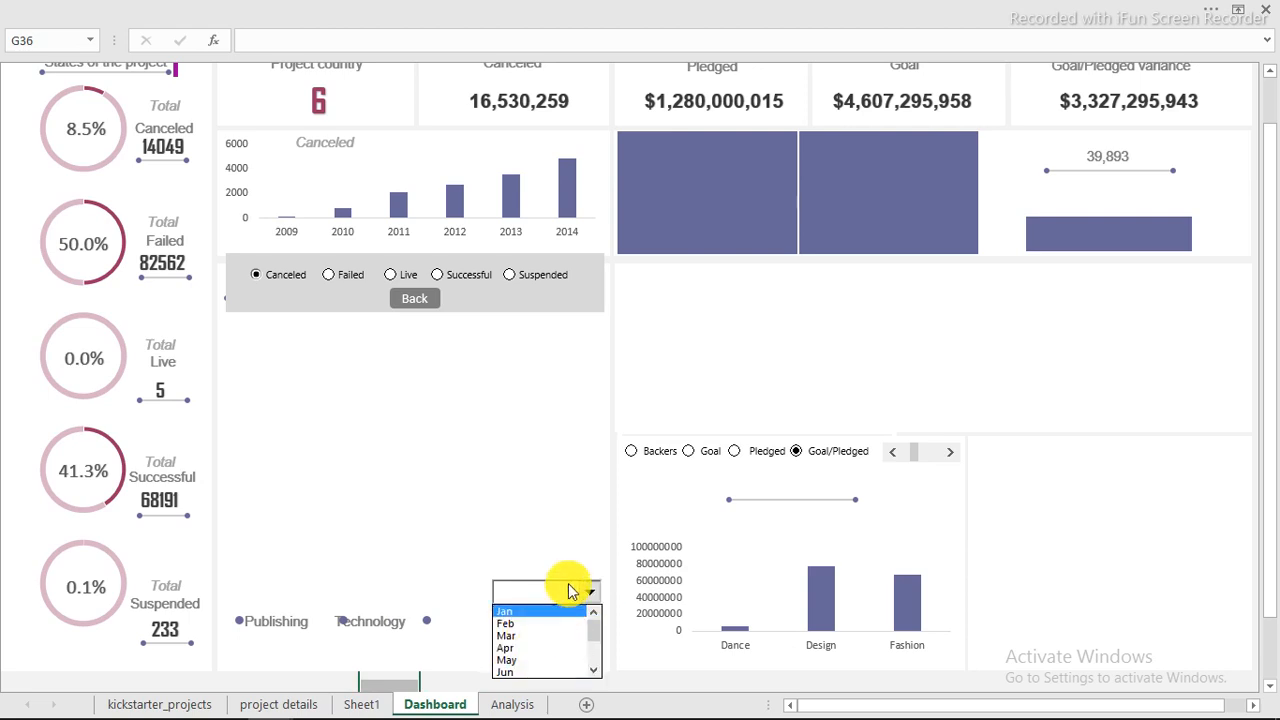
{"action": "left_click", "coordinate": [570, 591]}
Set the combo box's drop down lines to 12 and select Dec from its list
{"action": "right_click", "coordinate": [586, 595]}
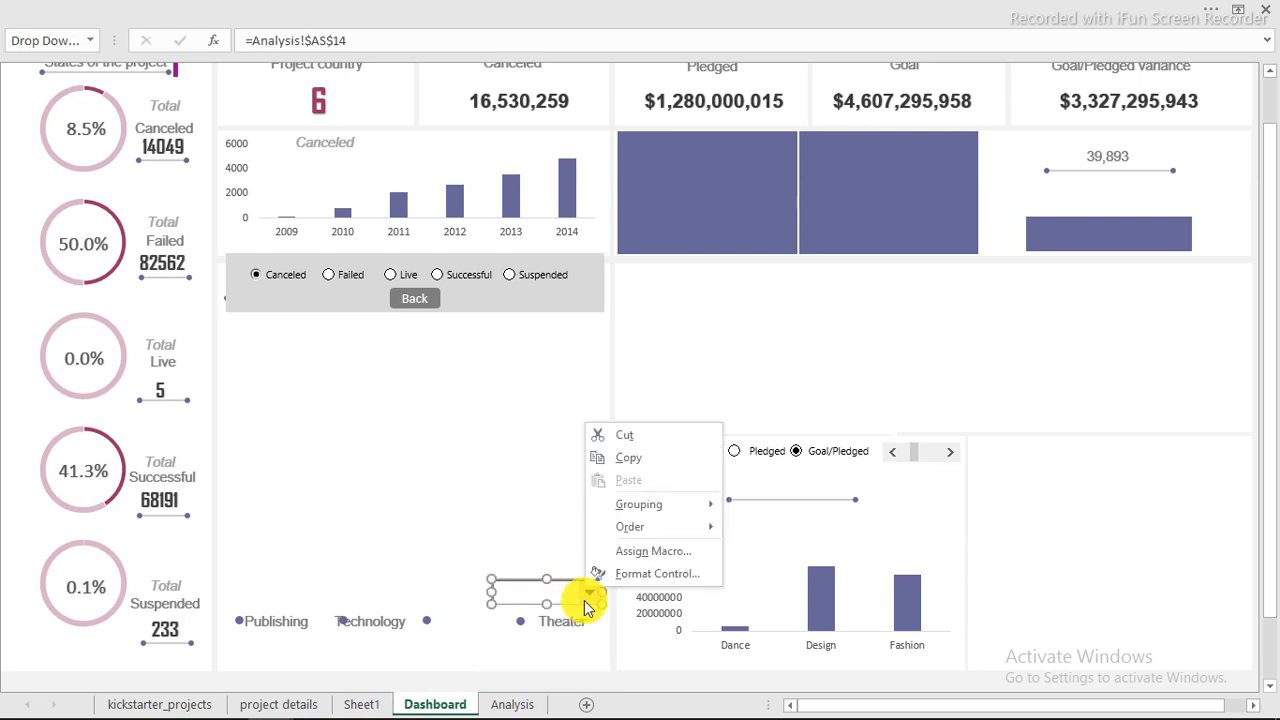
{"action": "left_click", "coordinate": [614, 571]}
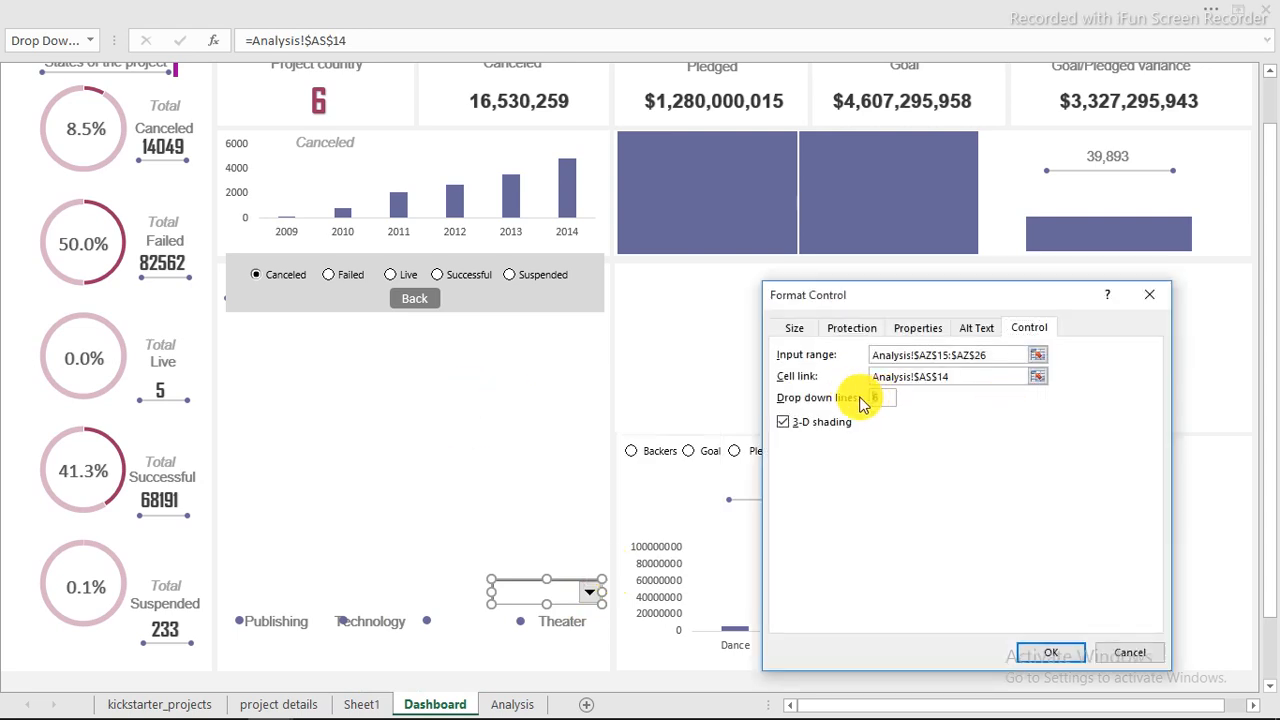
{"action": "type", "text": "12"}
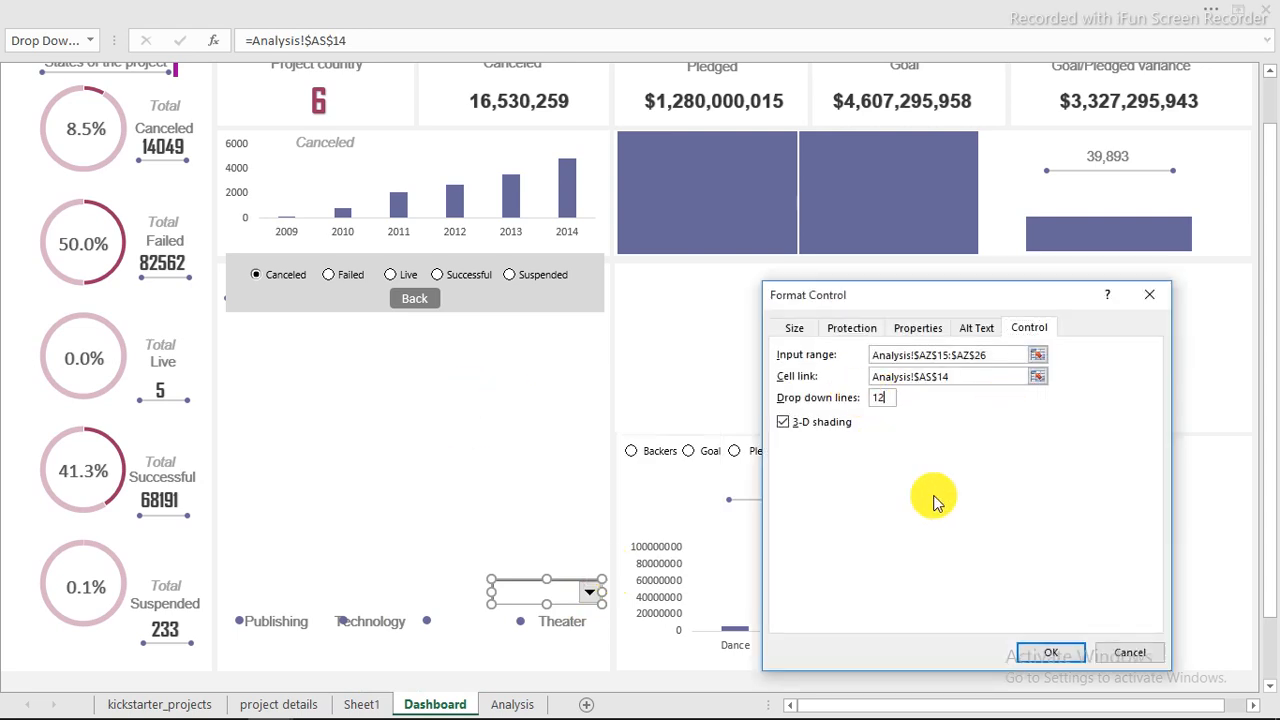
{"action": "left_click", "coordinate": [1048, 652]}
{"action": "left_click", "coordinate": [610, 672]}
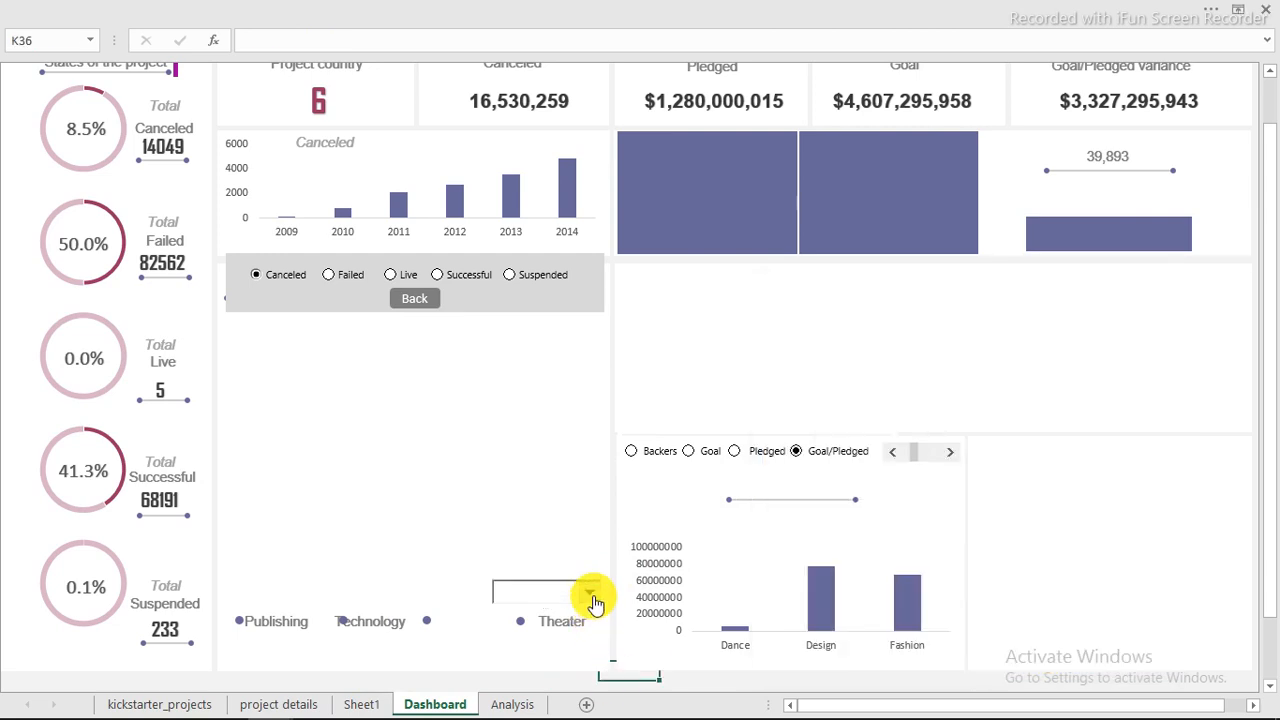
{"action": "left_click", "coordinate": [591, 594]}
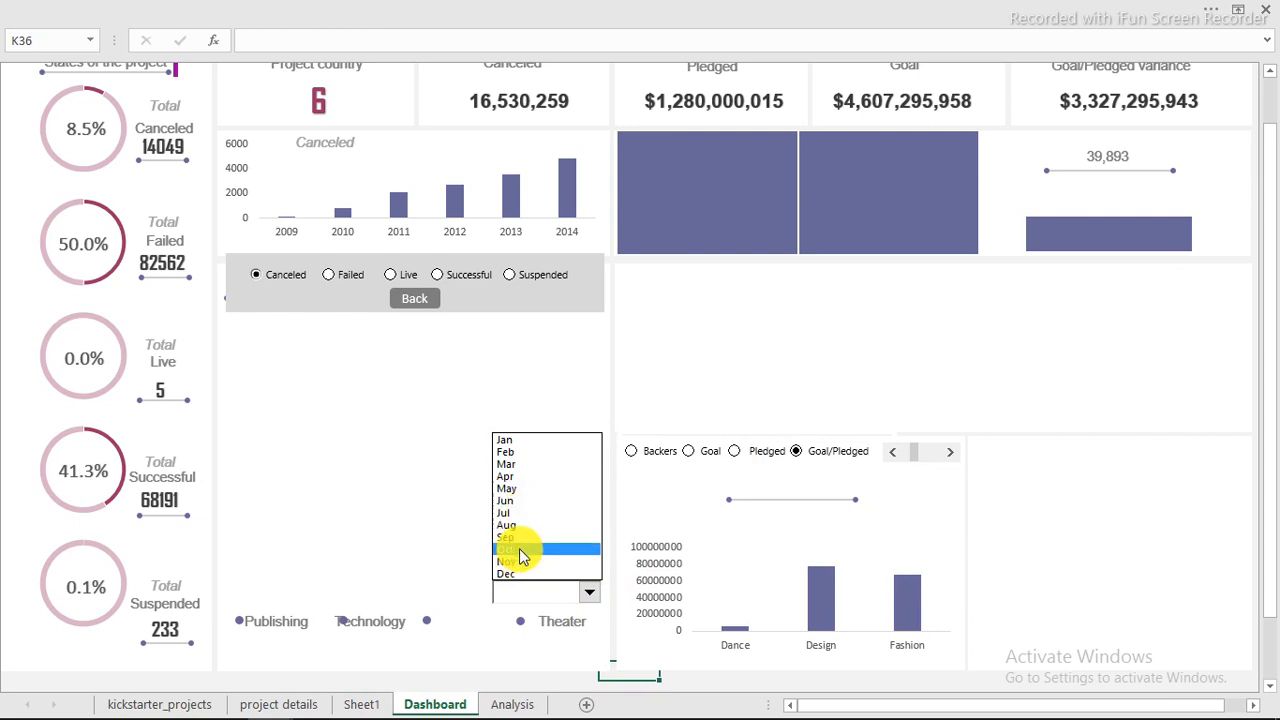
{"action": "left_click", "coordinate": [519, 574]}
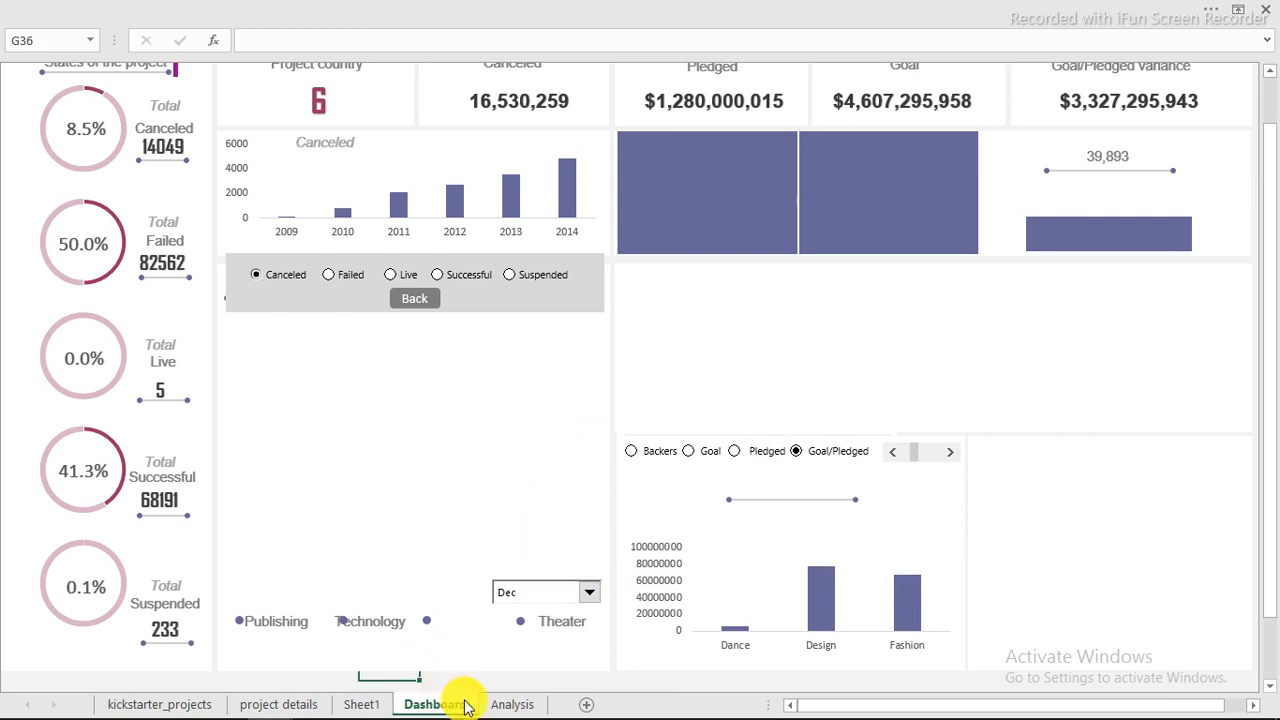
On the Analysis sheet, enter =INDEX(AZ15:AZ26,AS14) in cell AT15 as the selected month's header
{"action": "left_click", "coordinate": [503, 703]}
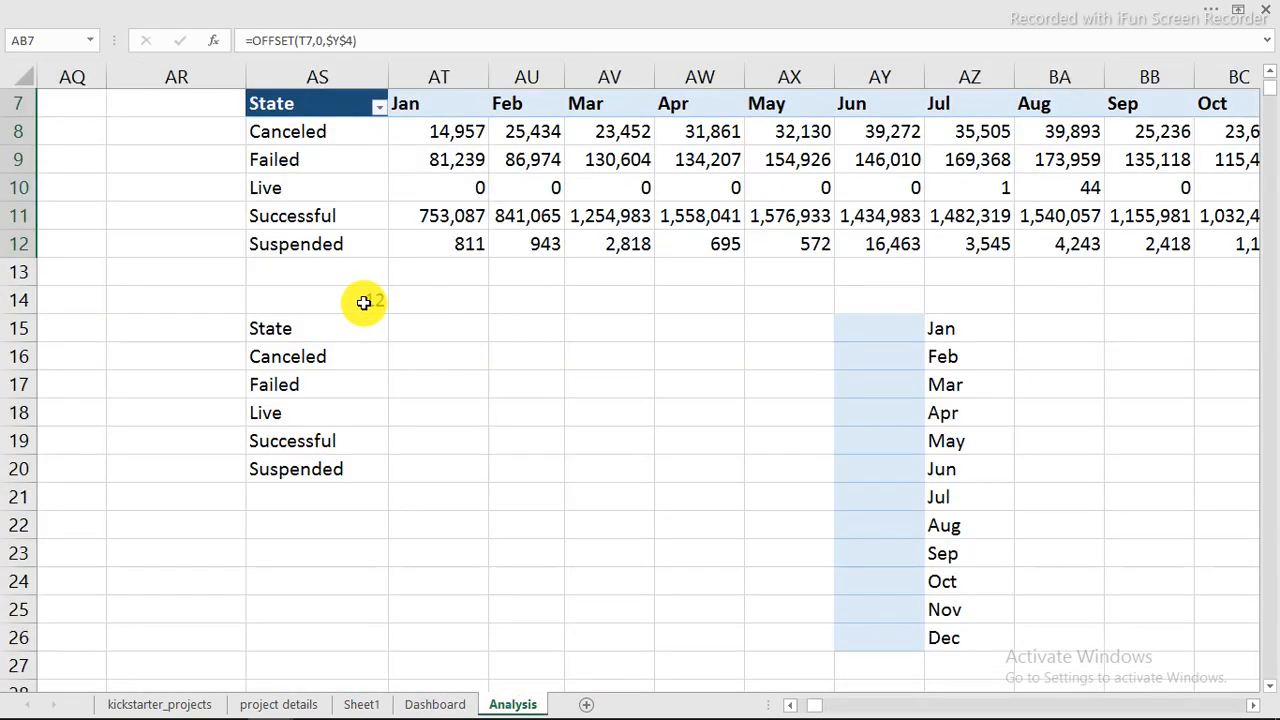
{"action": "left_click", "coordinate": [414, 333]}
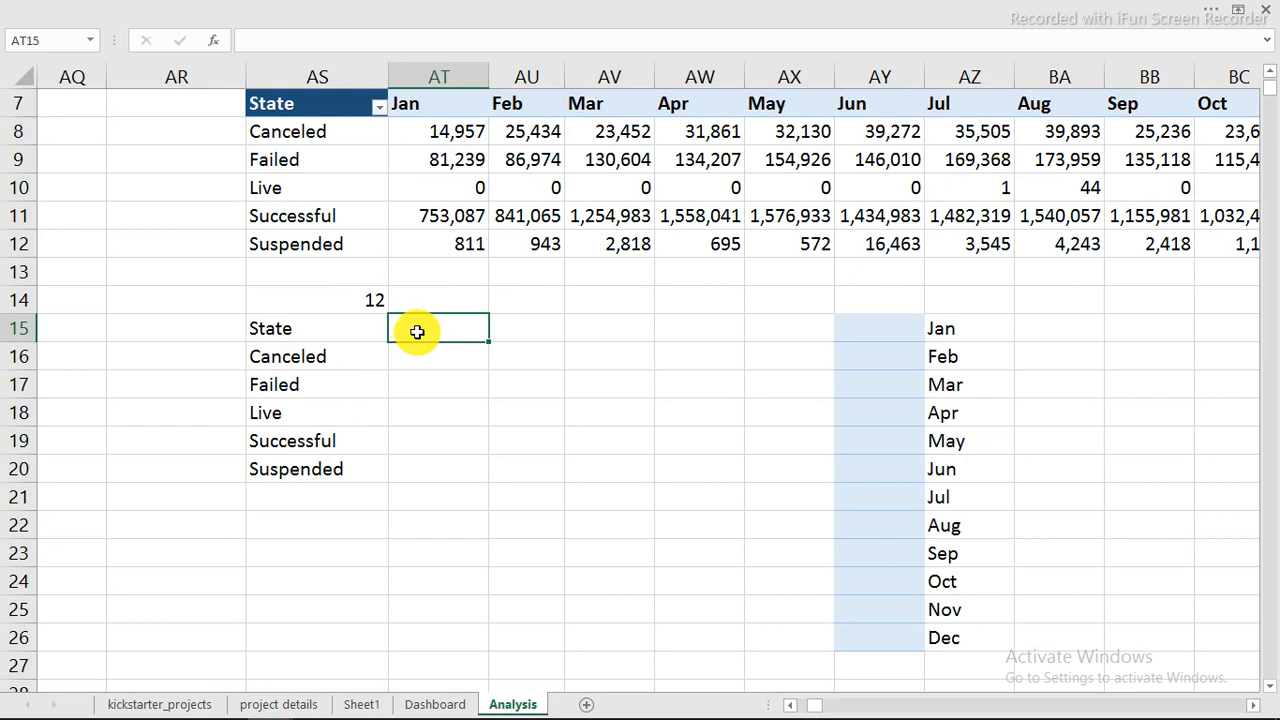
{"action": "type", "text": "=ind"}
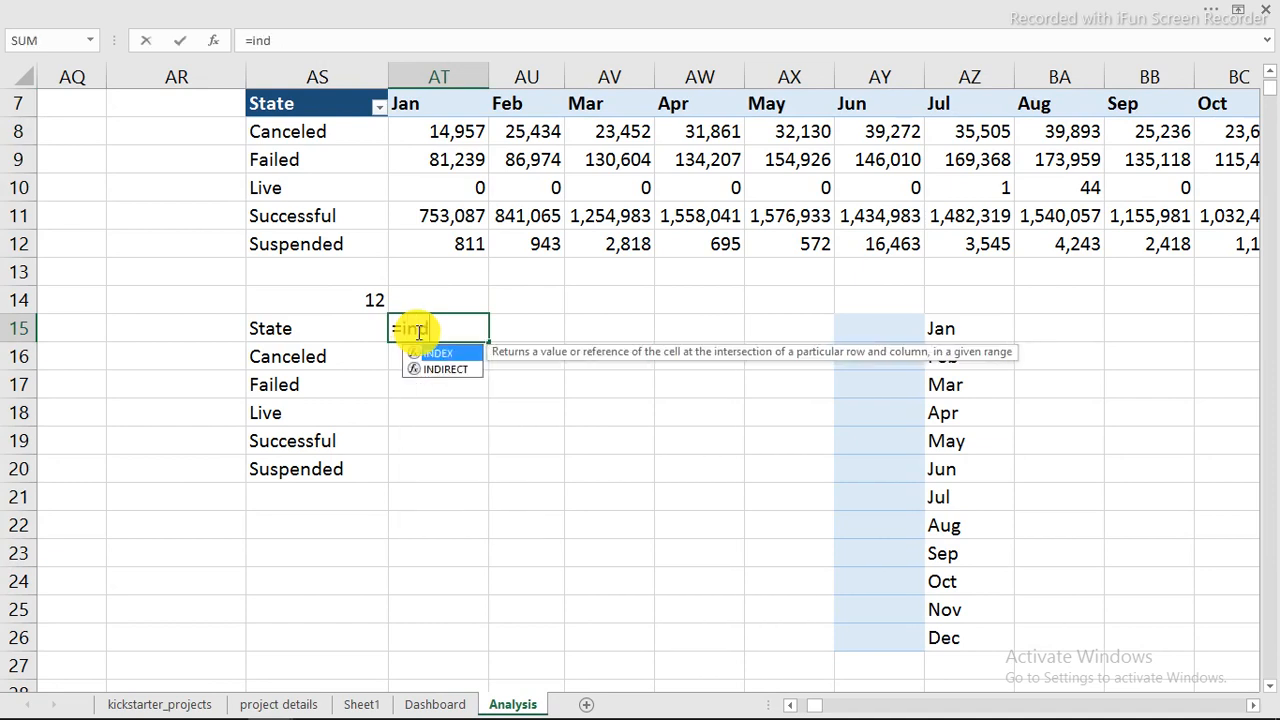
{"action": "key", "text": "Tab"}
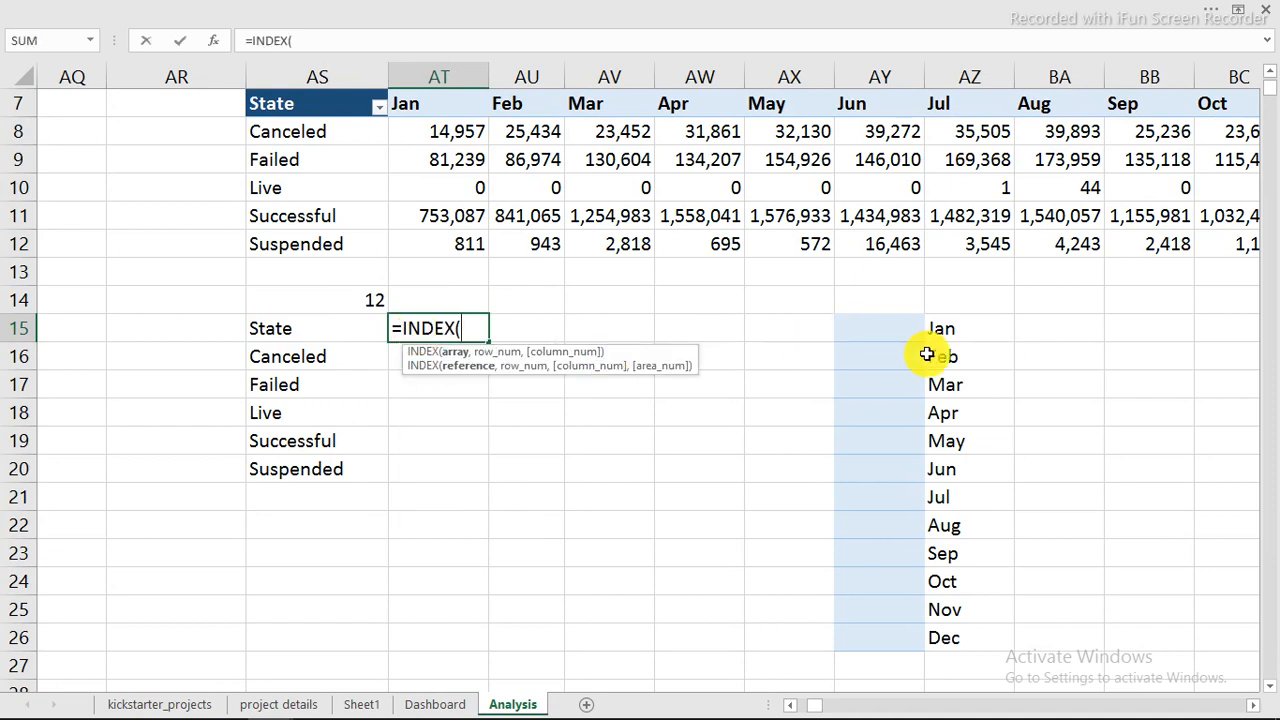
{"action": "left_click_drag", "start_coordinate": [944, 323], "coordinate": [955, 637]}
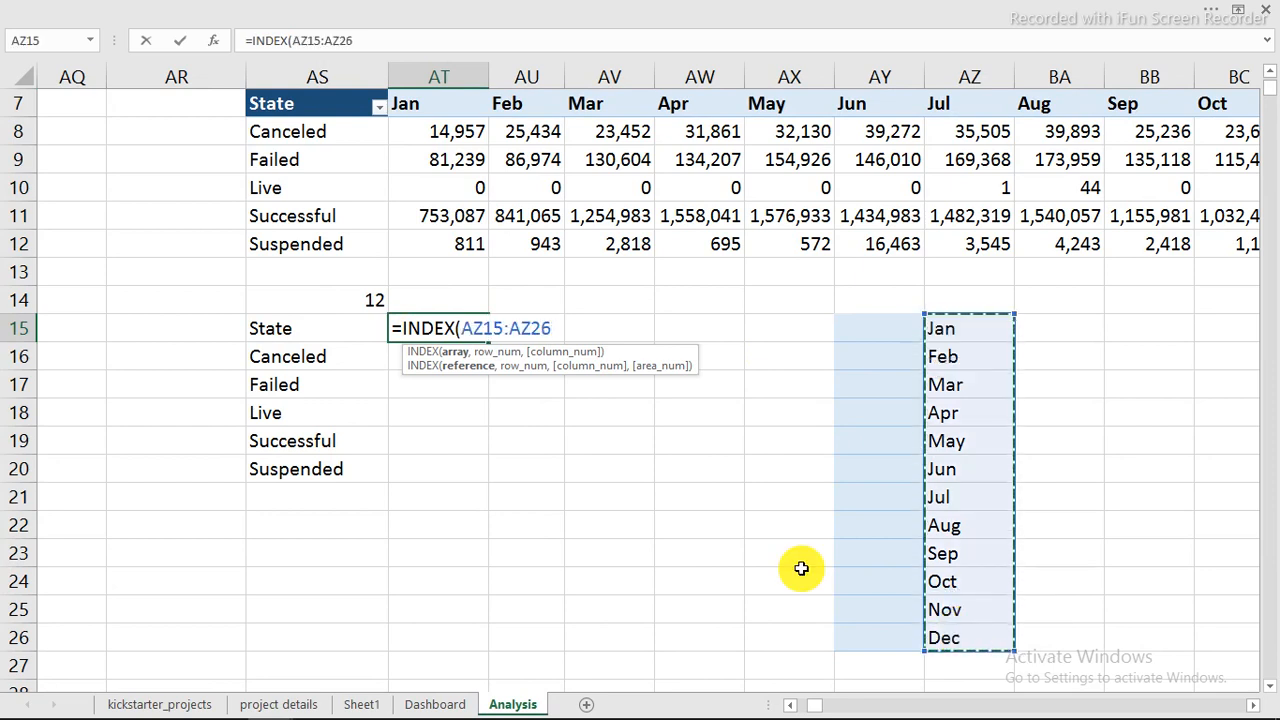
{"action": "type", "text": ","}
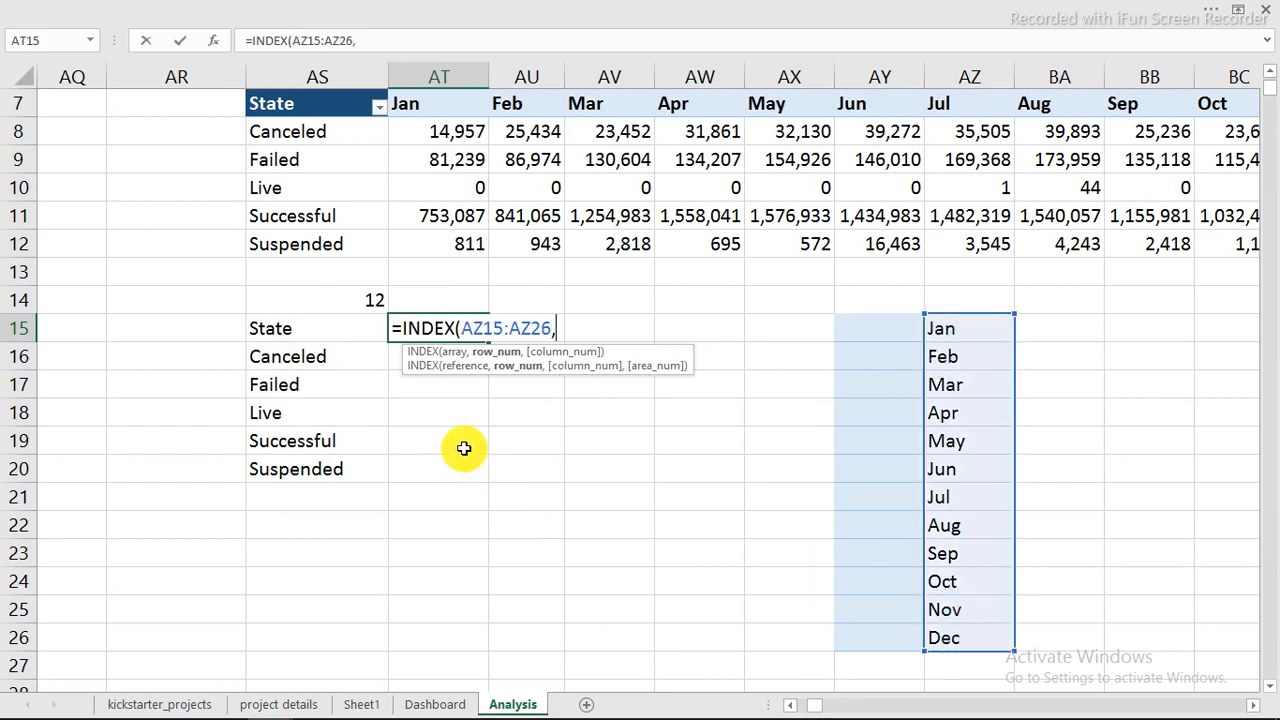
{"action": "left_click", "coordinate": [360, 301]}
{"action": "key", "text": "Return"}
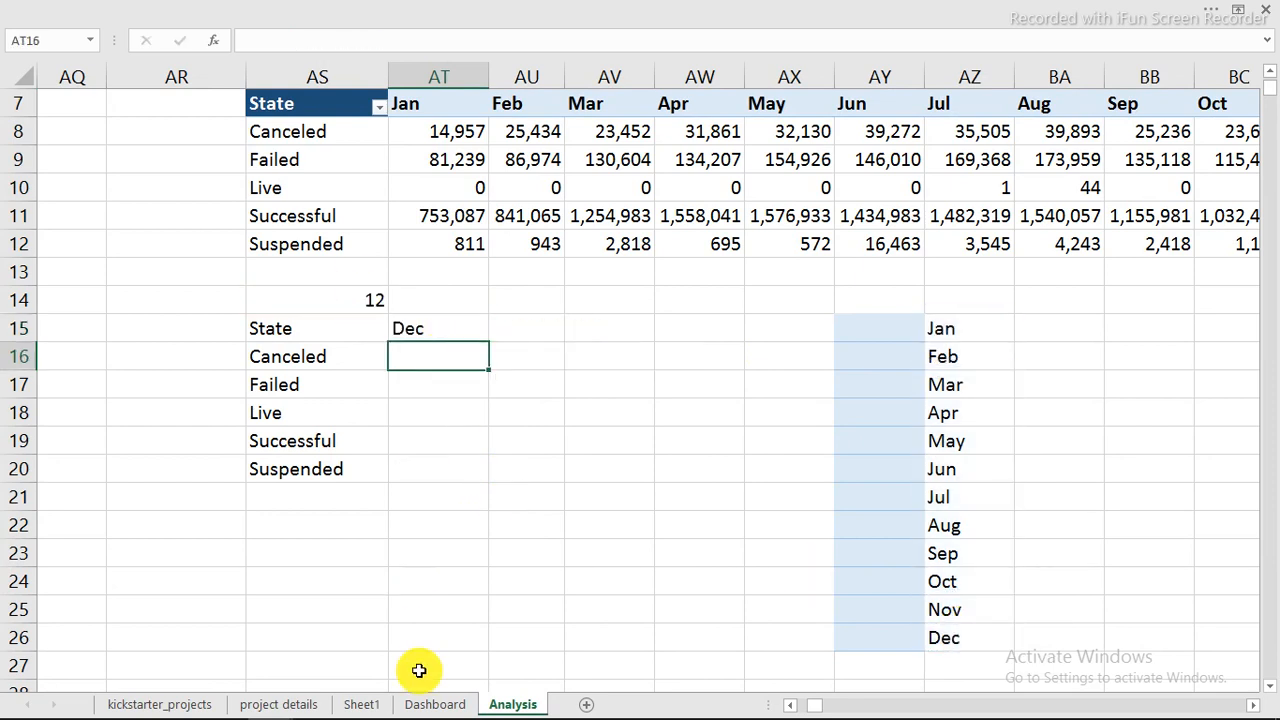
Select May in the Dashboard combo box and return to the Analysis sheet
{"action": "left_click", "coordinate": [428, 705]}
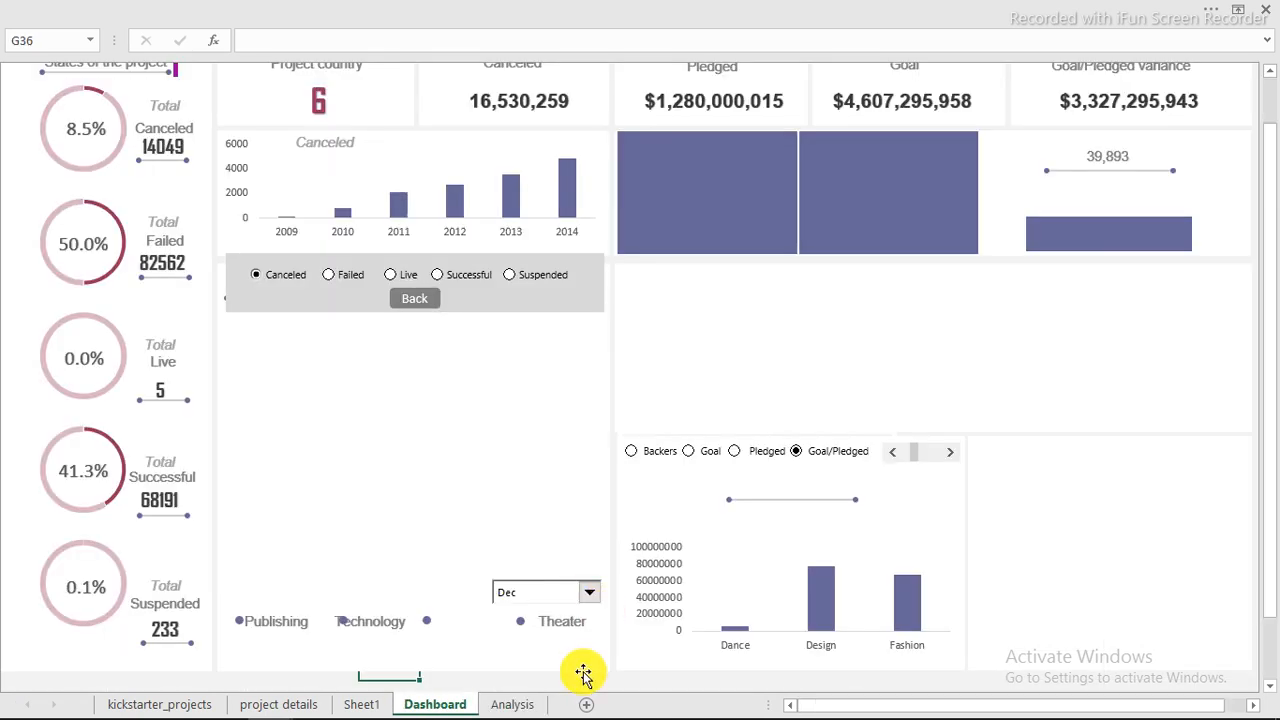
{"action": "left_click", "coordinate": [583, 673]}
{"action": "left_click", "coordinate": [589, 593]}
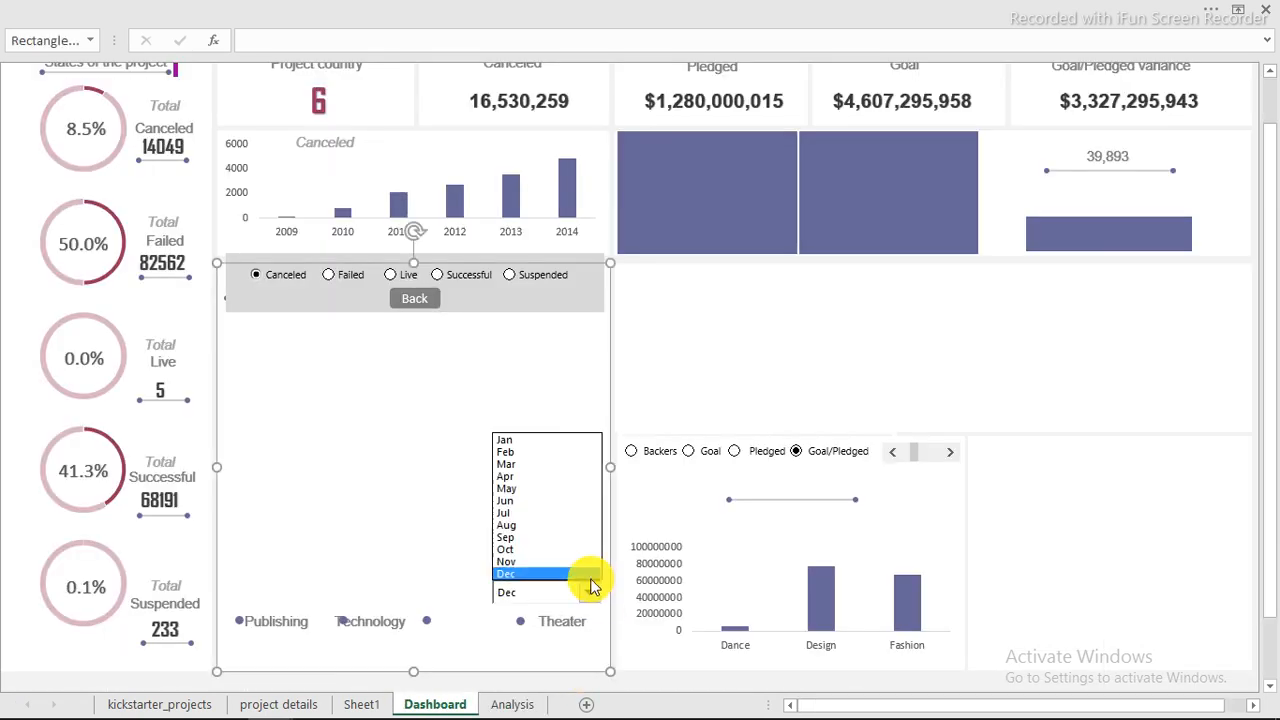
{"action": "left_click", "coordinate": [556, 489]}
{"action": "left_click", "coordinate": [505, 704]}
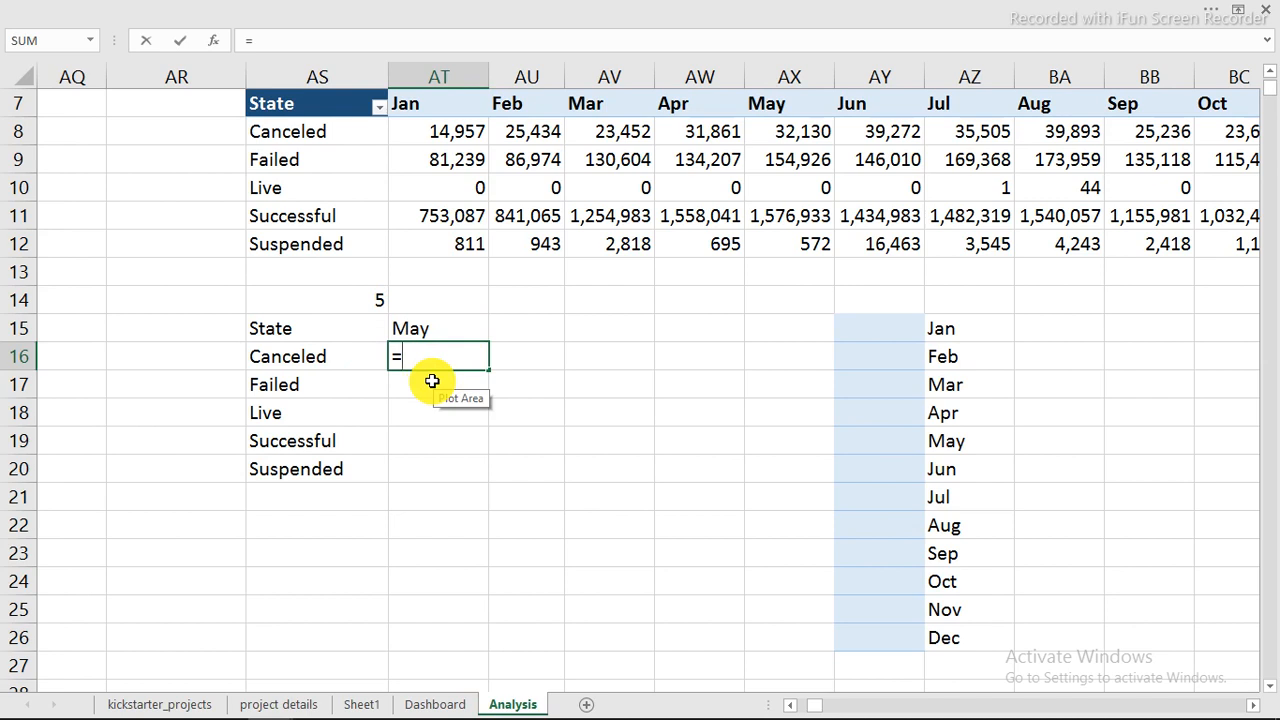
Enter =OFFSET(AS8,0,$AS$14) in cell AT16 and fill it down to AT20 for all five states
{"action": "type", "text": "ind"}
{"action": "key", "text": "BackSpace"}
{"action": "key", "text": "BackSpace"}
{"action": "key", "text": "BackSpace"}
{"action": "type", "text": "of"}
{"action": "double_click", "coordinate": [436, 381]}
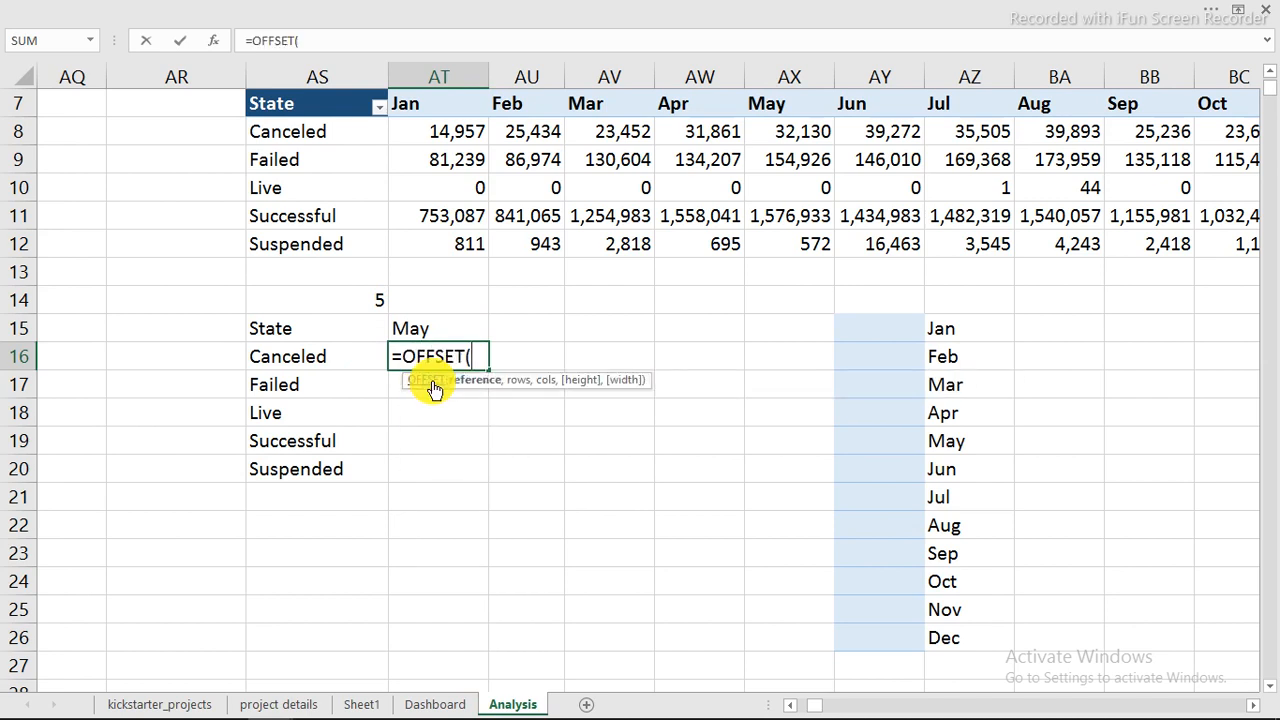
{"action": "left_click", "coordinate": [328, 134]}
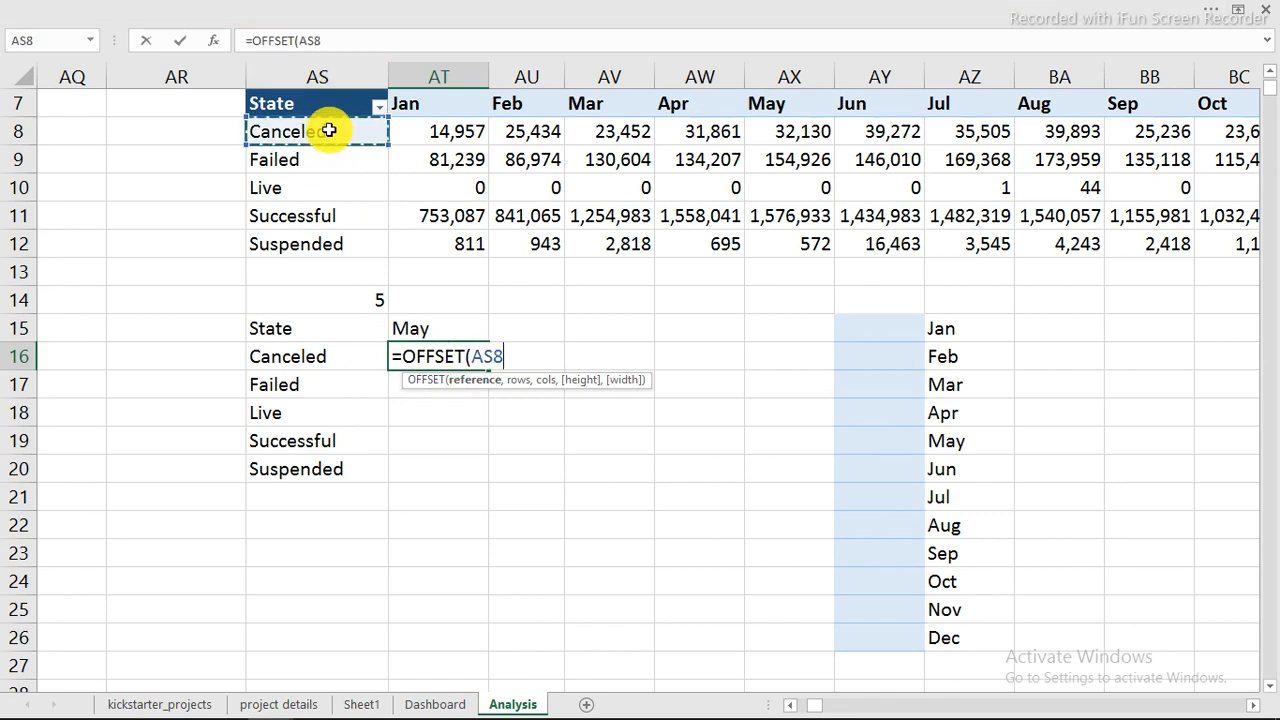
{"action": "type", "text": ","}
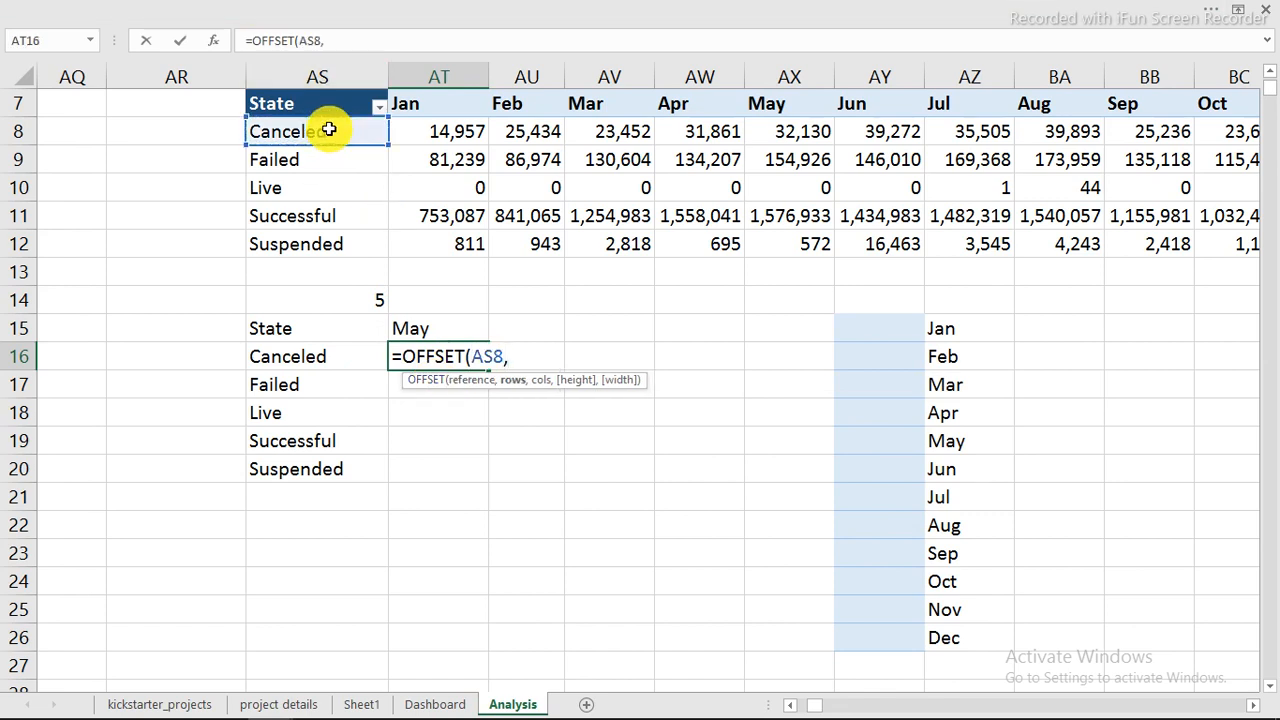
{"action": "type", "text": "0,"}
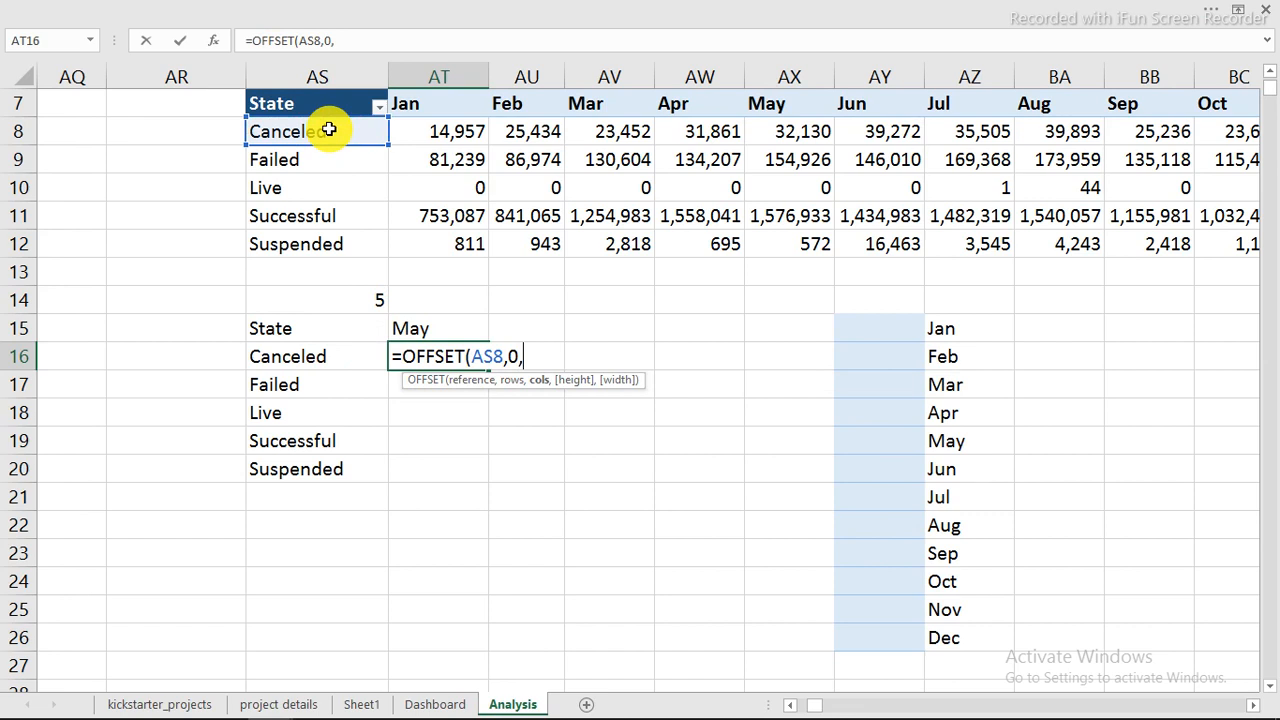
{"action": "left_click", "coordinate": [365, 303]}
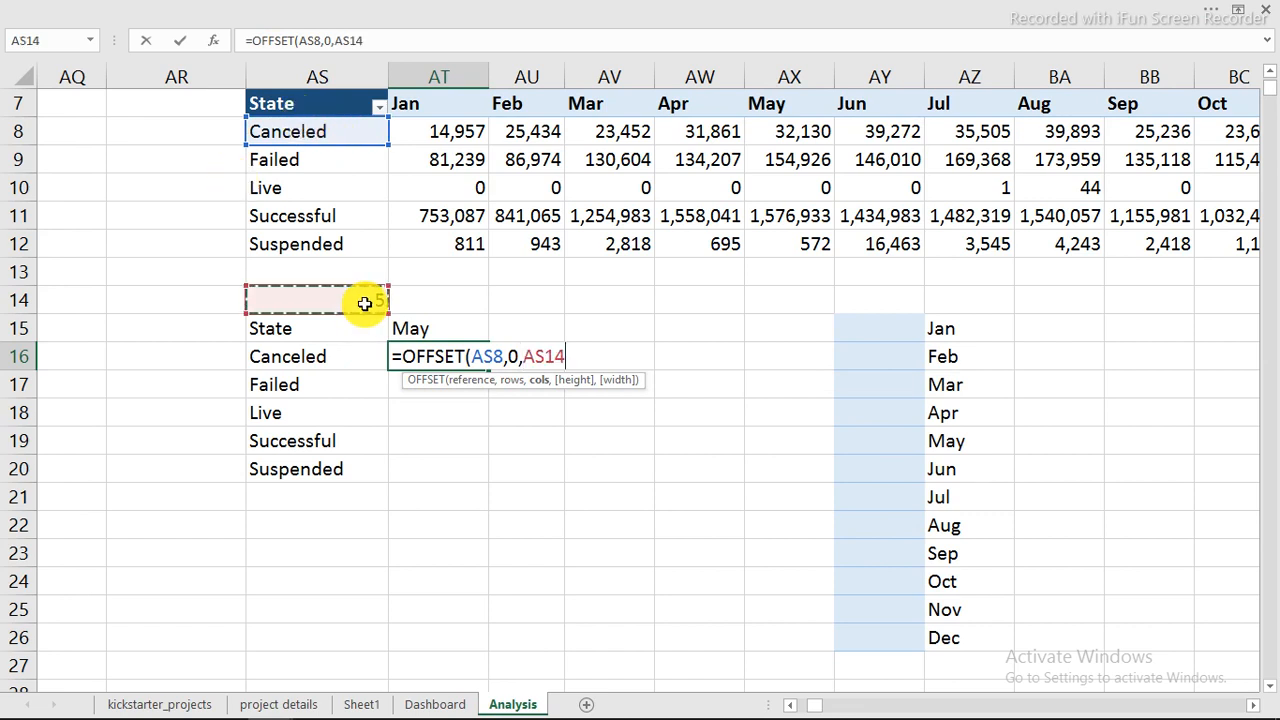
{"action": "left_click", "coordinate": [527, 357]}
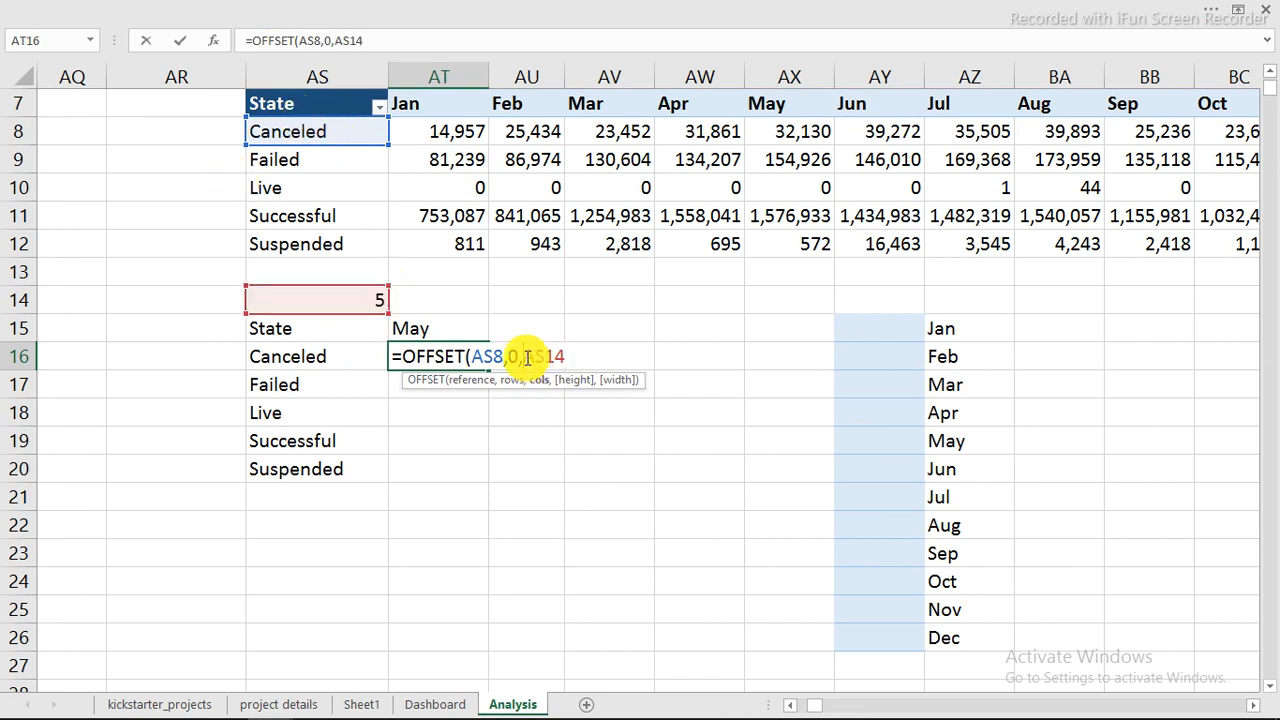
{"action": "type", "text": "$AS$"}
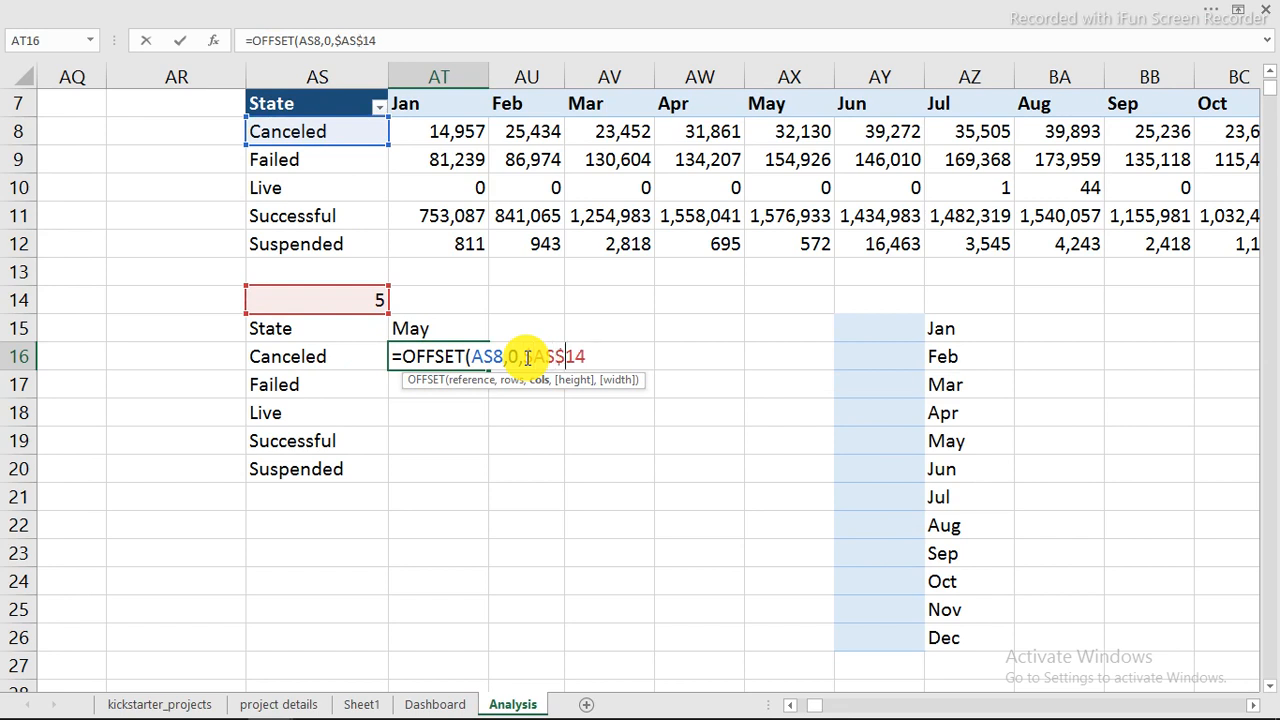
{"action": "key", "text": "Return"}
{"action": "left_click", "coordinate": [472, 357]}
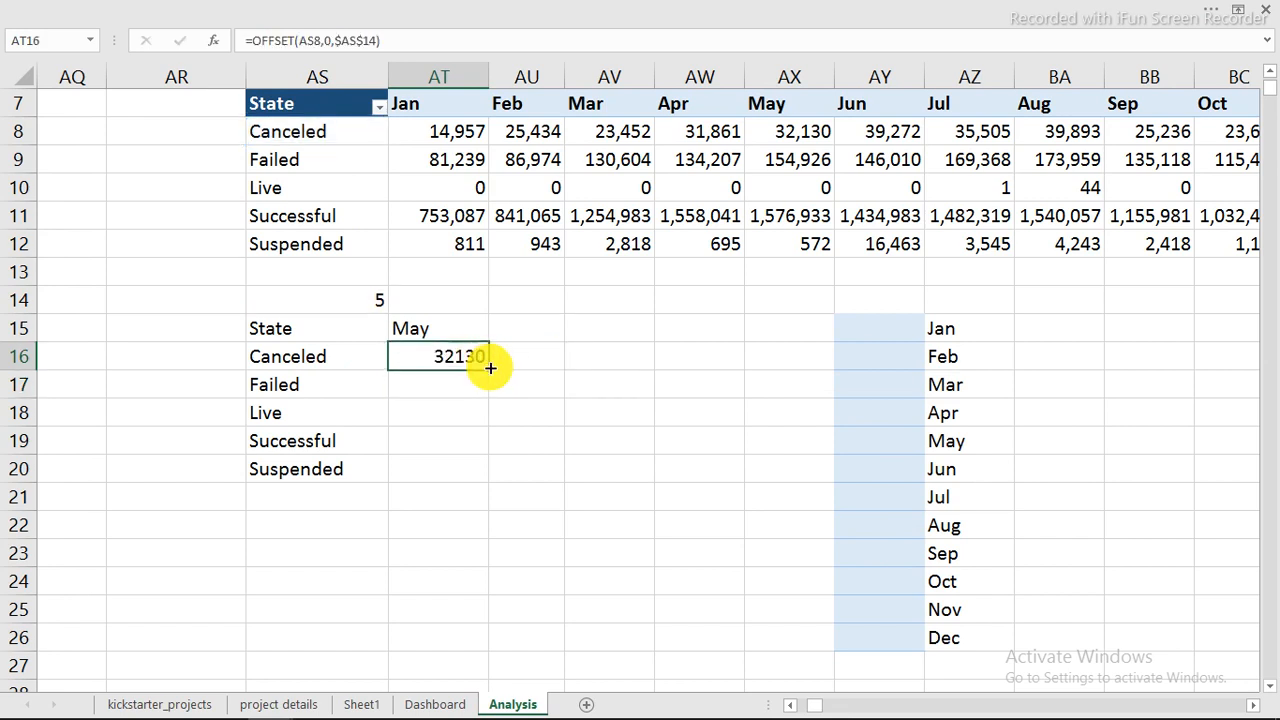
{"action": "left_click_drag", "start_coordinate": [486, 371], "coordinate": [477, 471]}
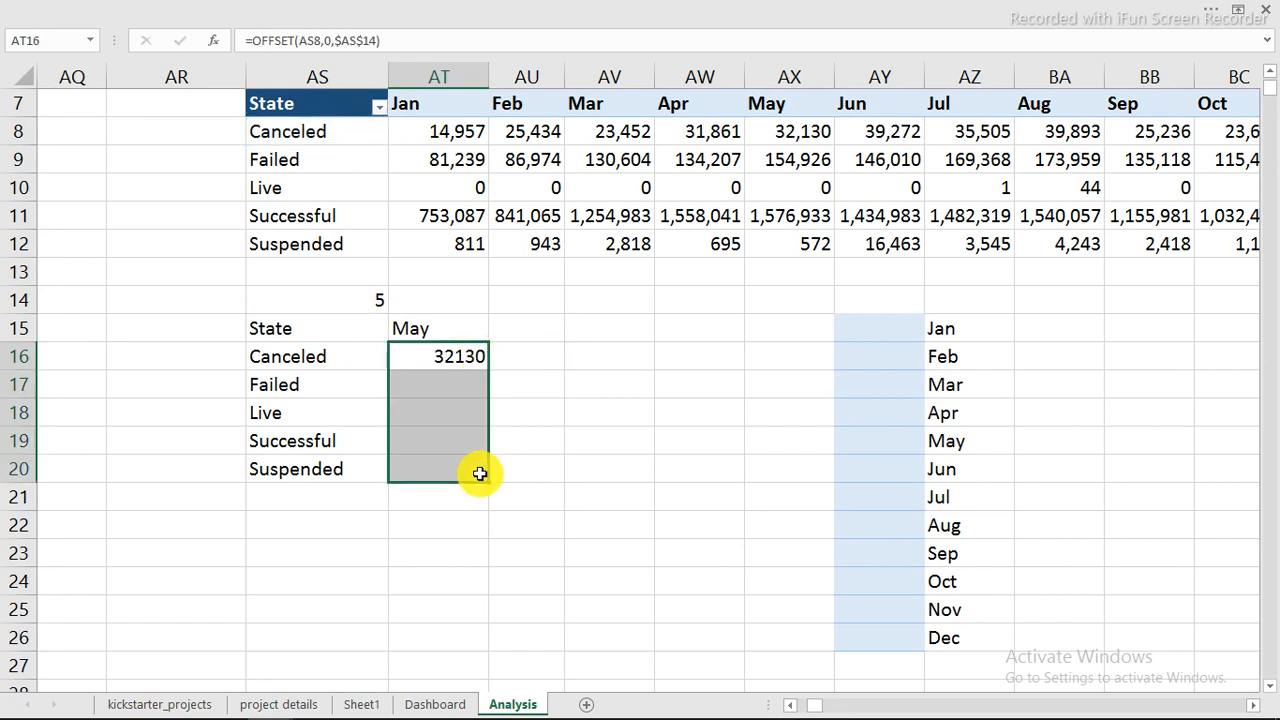
Set the combo box's linked cell AS14 to 1 to test the month lookup table
{"action": "left_click", "coordinate": [370, 302]}
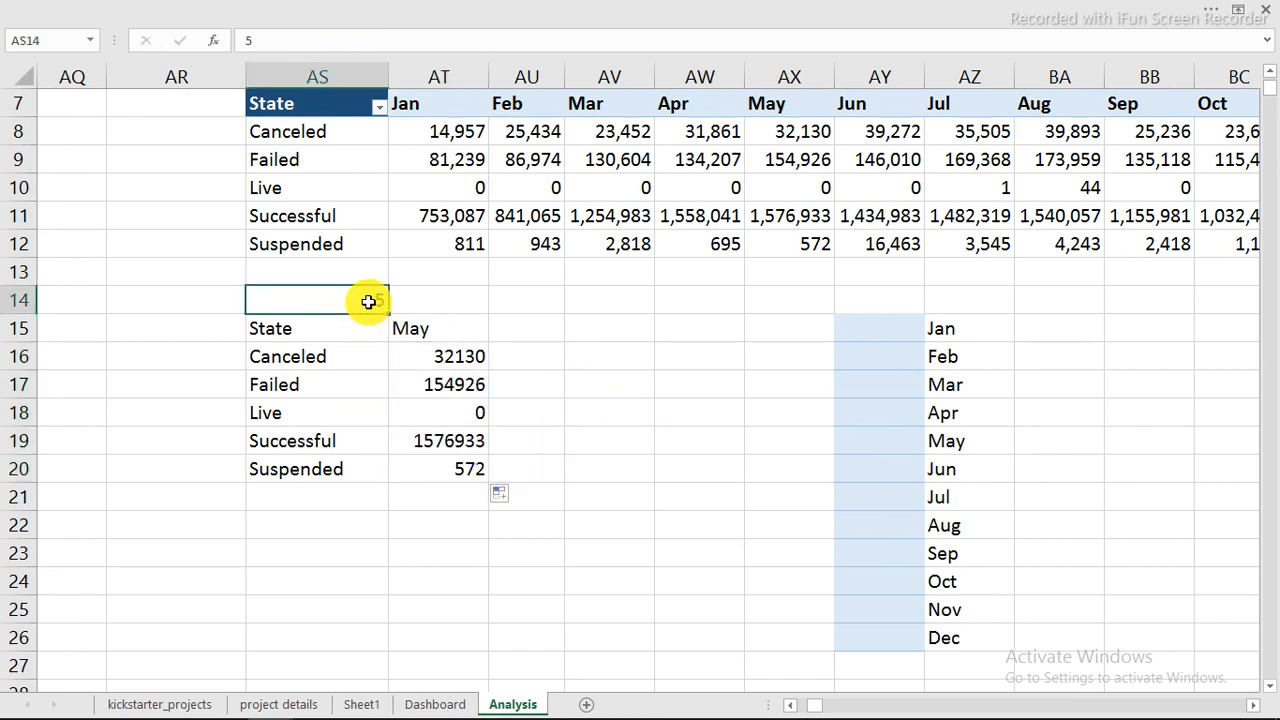
{"action": "type", "text": "1"}
{"action": "left_click", "coordinate": [528, 664]}
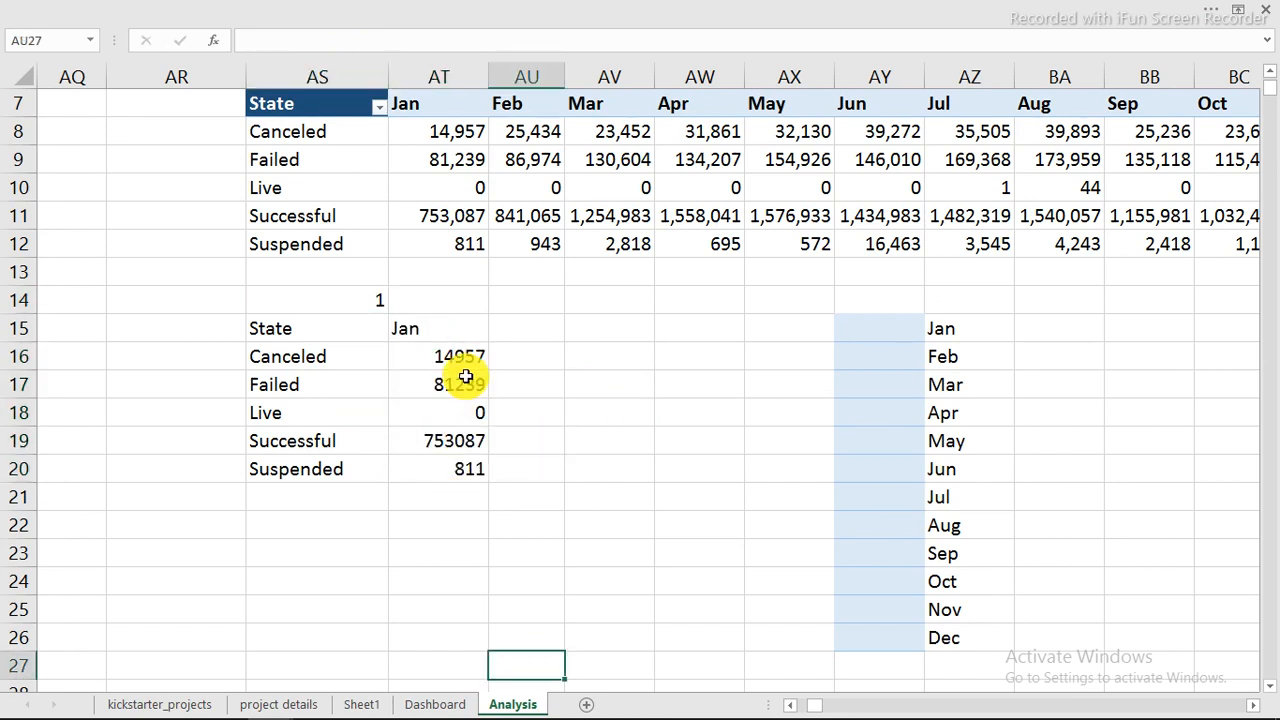
Insert a Sunburst chart from the state and selected-month table in AS15:AT20
{"action": "left_click_drag", "start_coordinate": [286, 331], "coordinate": [432, 465]}
{"action": "left_click", "coordinate": [171, 15]}
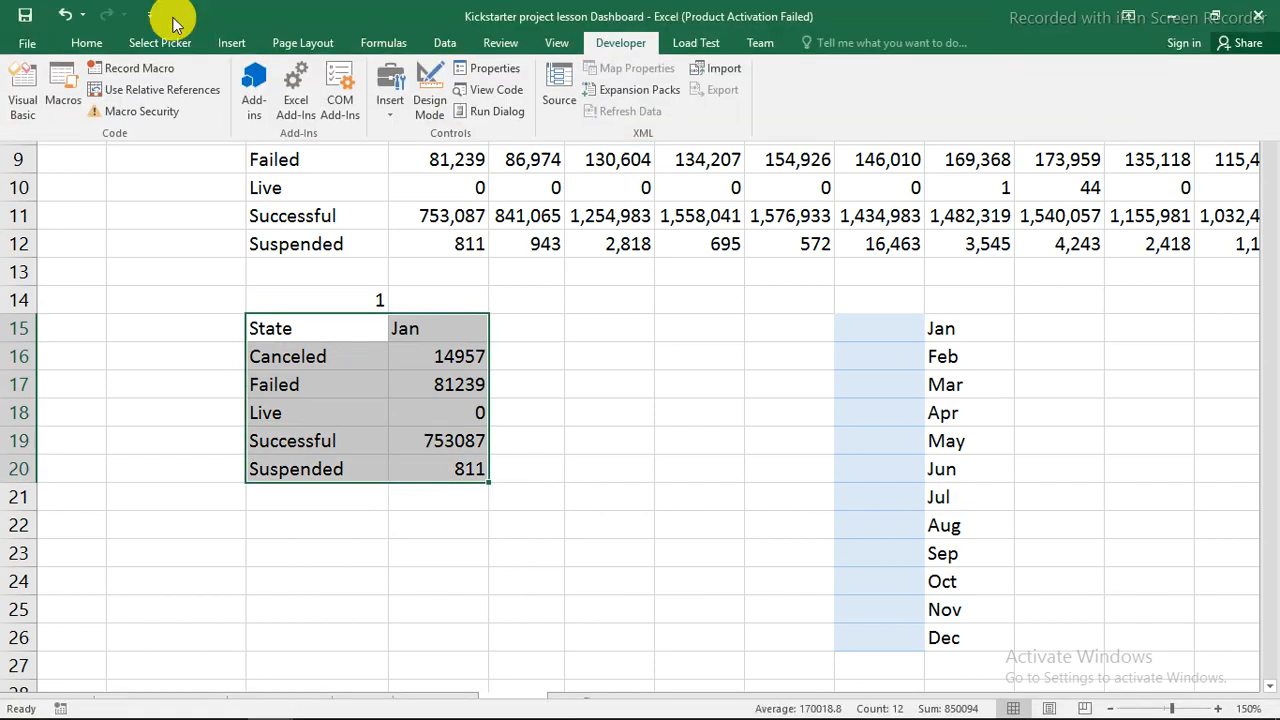
{"action": "left_click", "coordinate": [240, 44]}
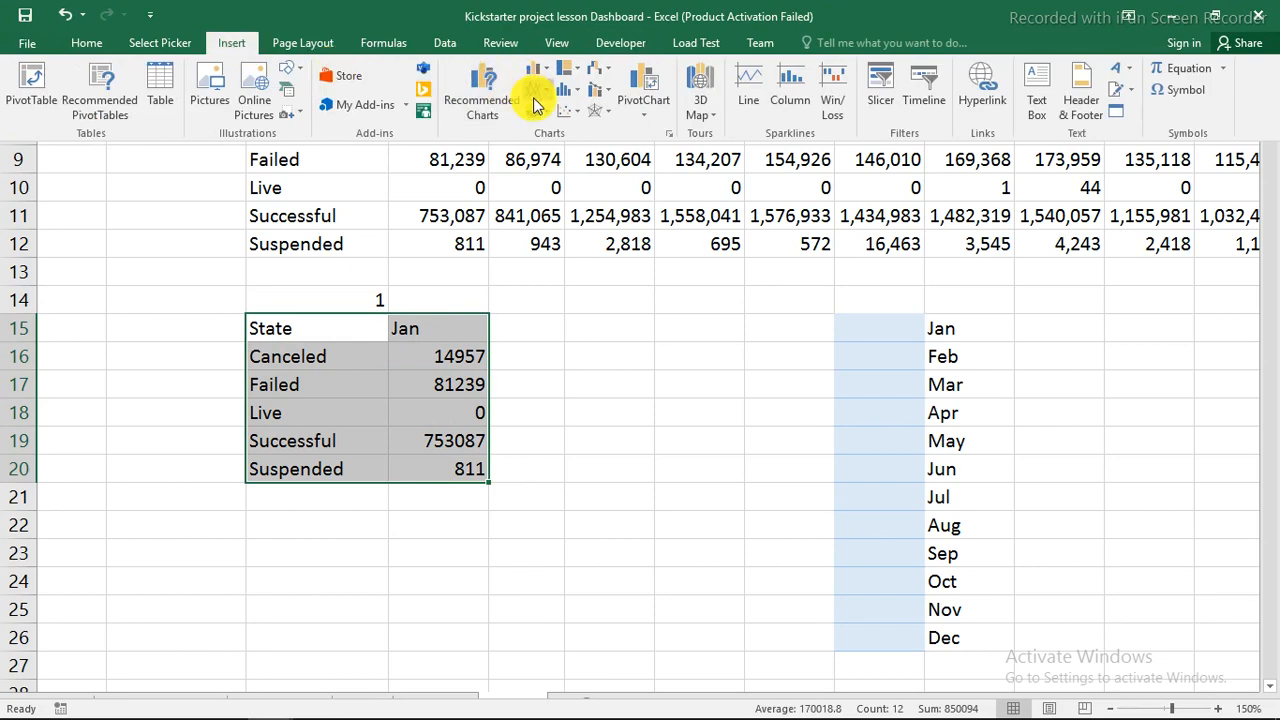
{"action": "left_click", "coordinate": [489, 79]}
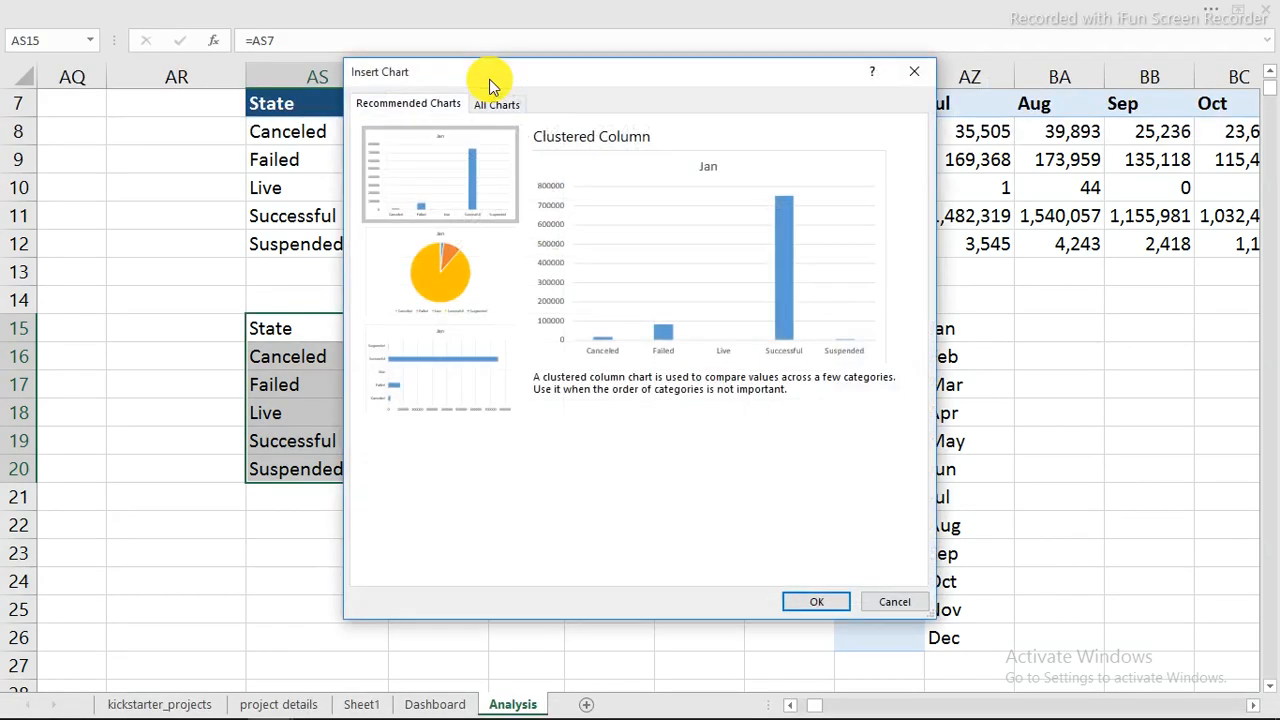
{"action": "left_click", "coordinate": [500, 104]}
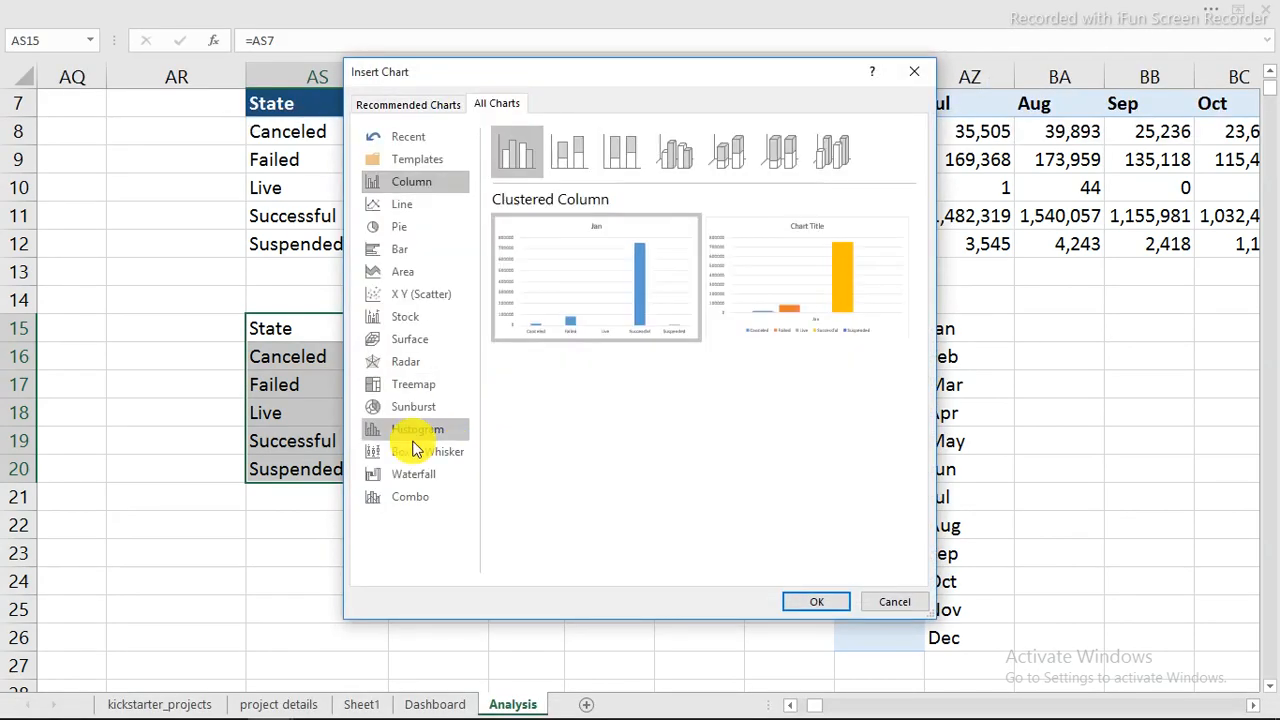
{"action": "left_click", "coordinate": [422, 408]}
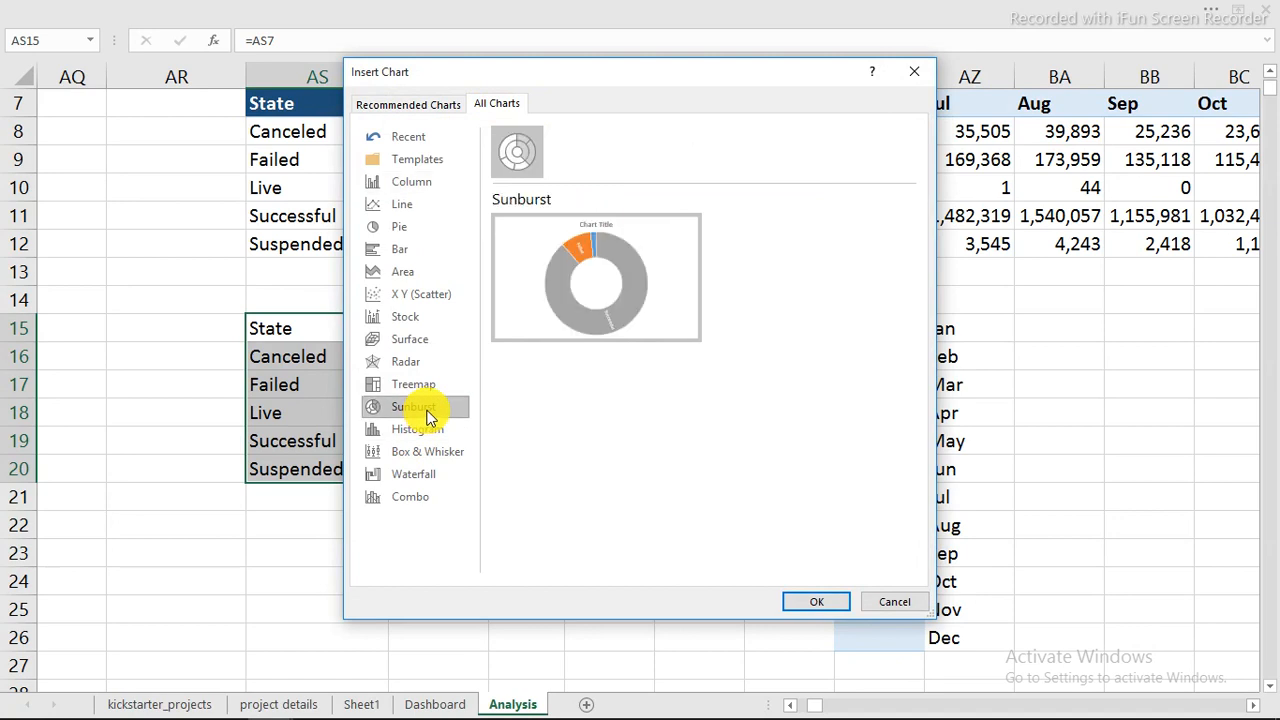
{"action": "left_click", "coordinate": [816, 602]}
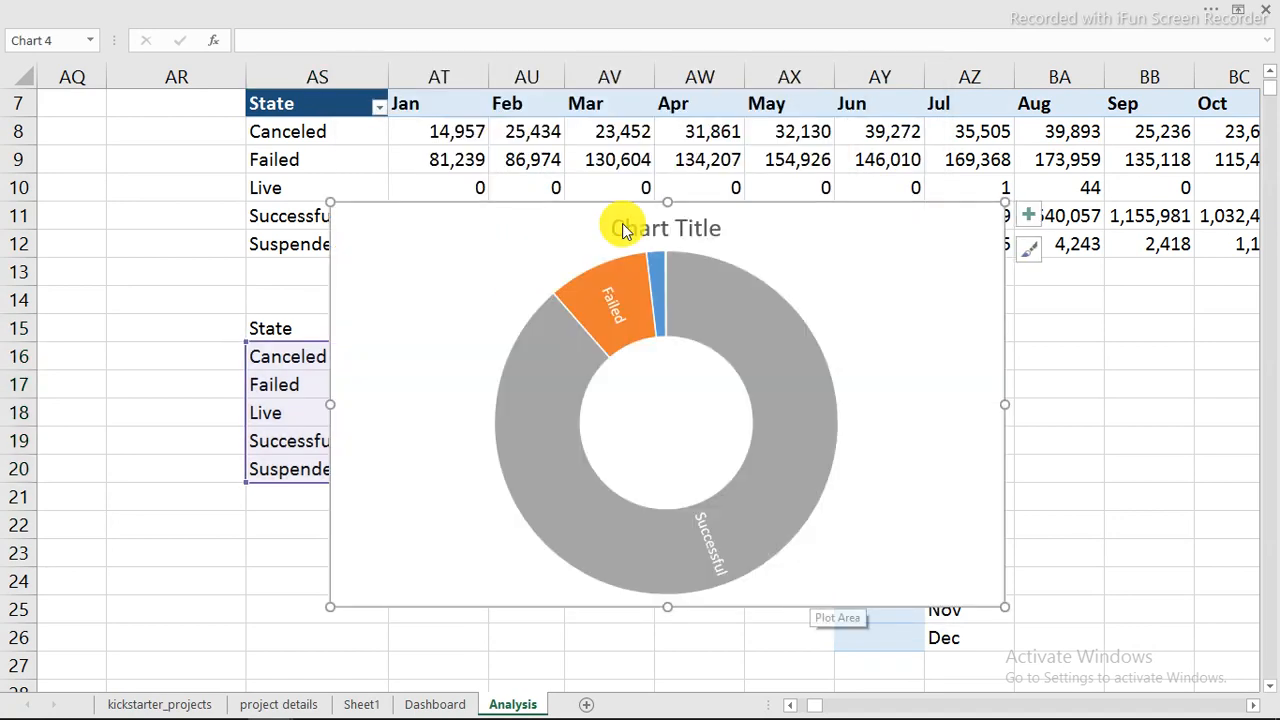
Delete the sunburst chart's title and shrink the chart so it clears the source table
{"action": "left_click", "coordinate": [656, 227]}
{"action": "key", "text": "Delete"}
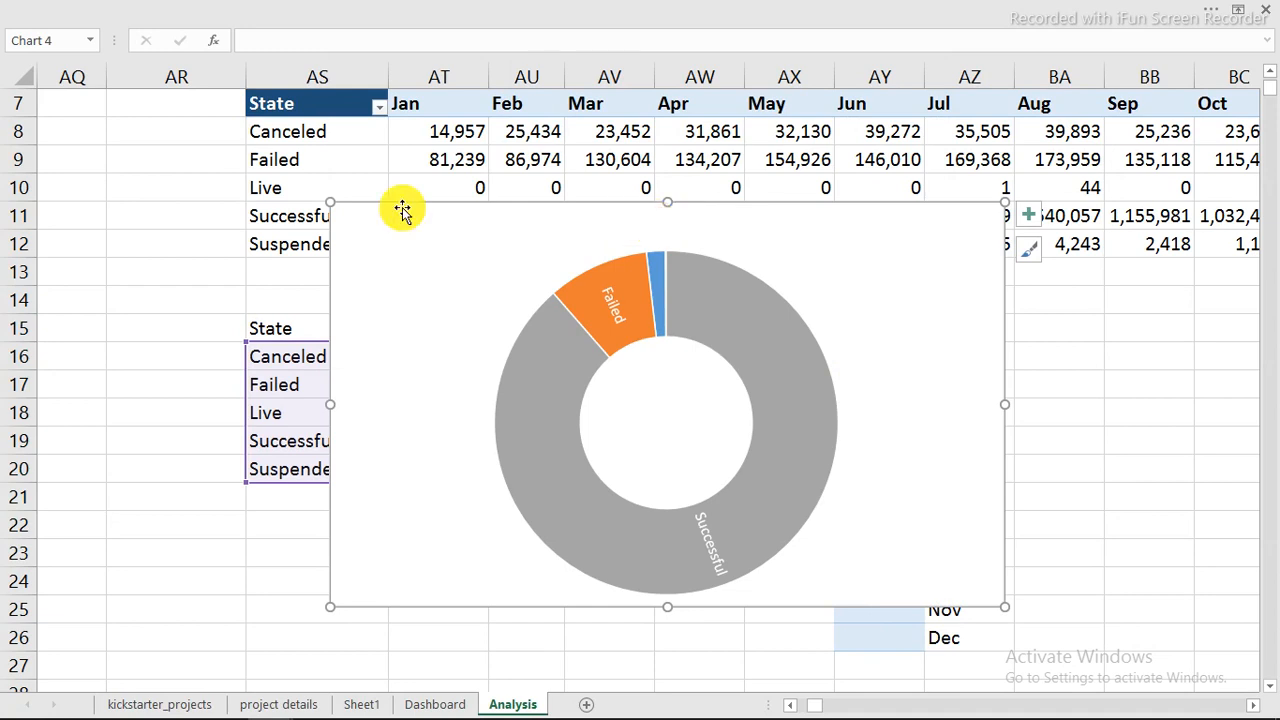
{"action": "left_click_drag", "start_coordinate": [330, 203], "coordinate": [595, 386]}
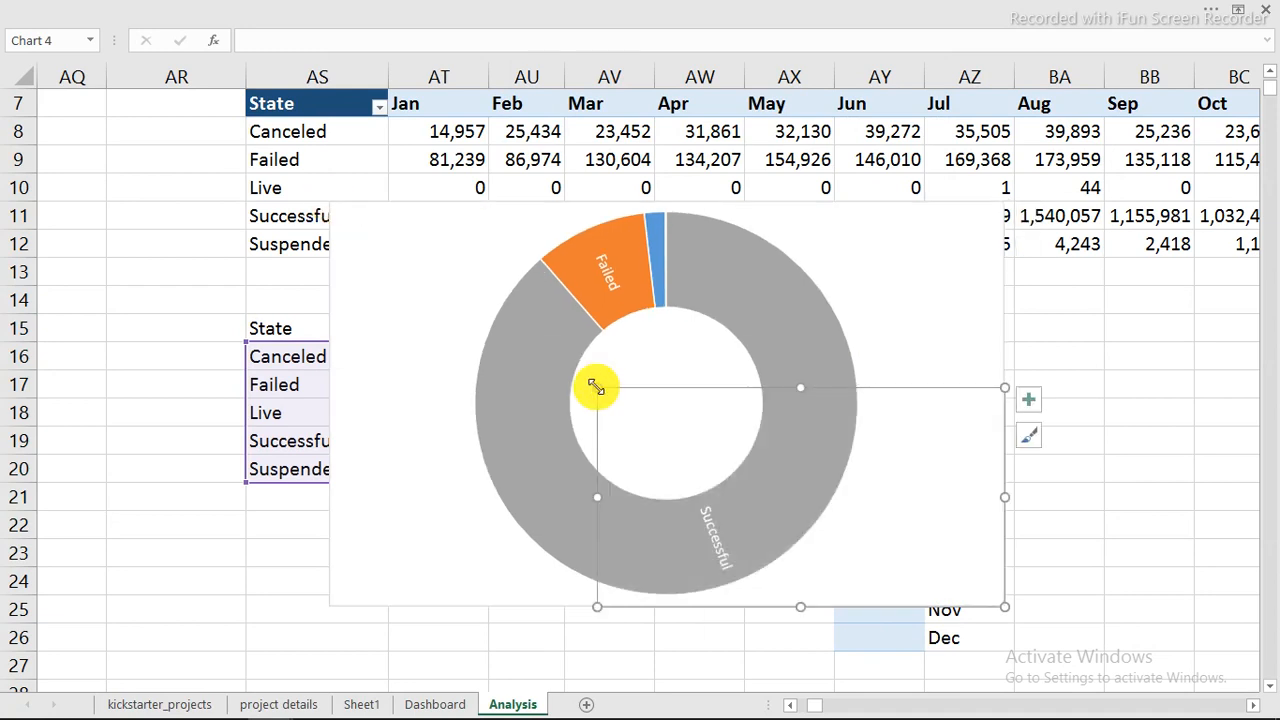
{"action": "left_click_drag", "start_coordinate": [803, 386], "coordinate": [680, 363]}
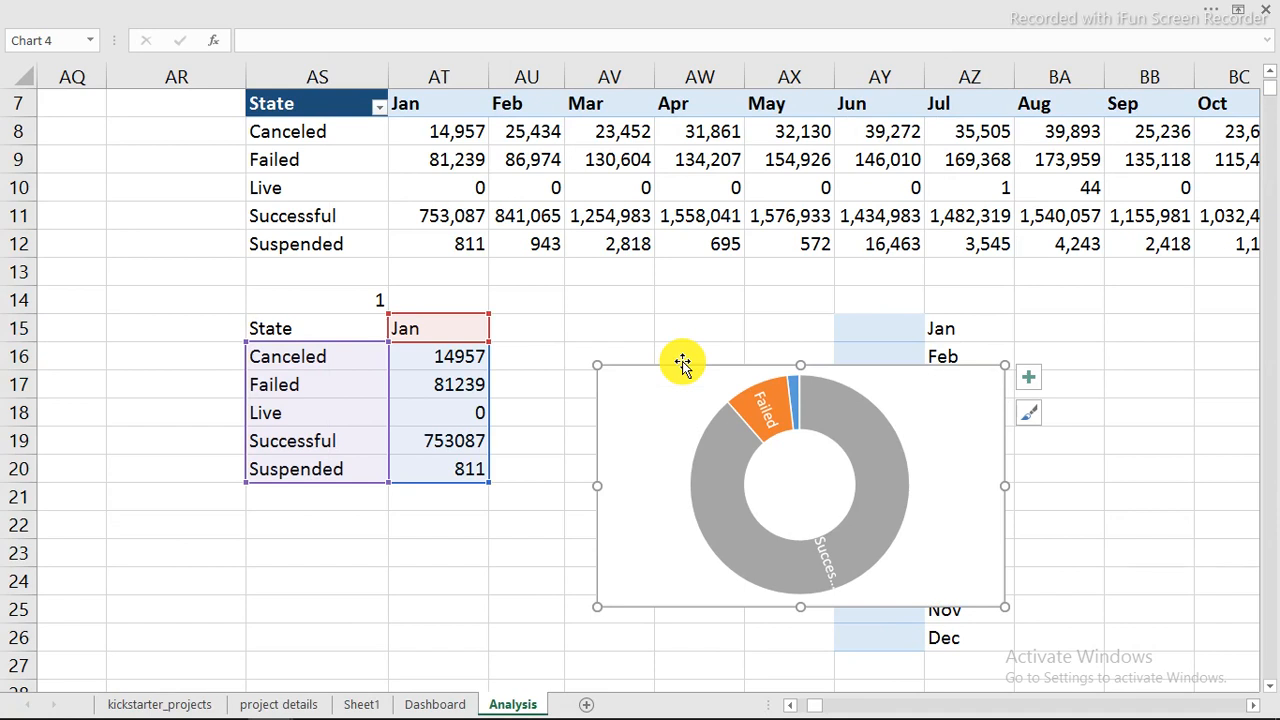
Move the sunburst chart to the Dashboard sheet and enlarge it to fill the empty panel above the month combo box
{"action": "key", "text": "ctrl+x"}
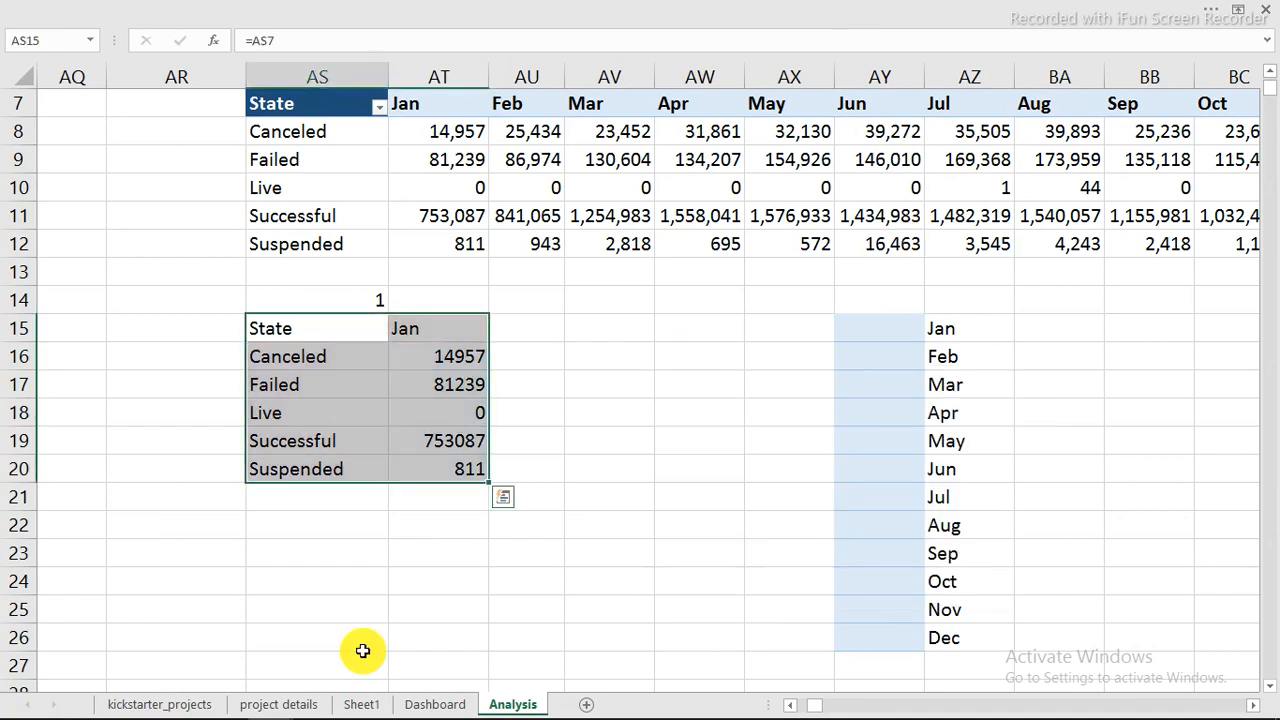
{"action": "left_click", "coordinate": [435, 704]}
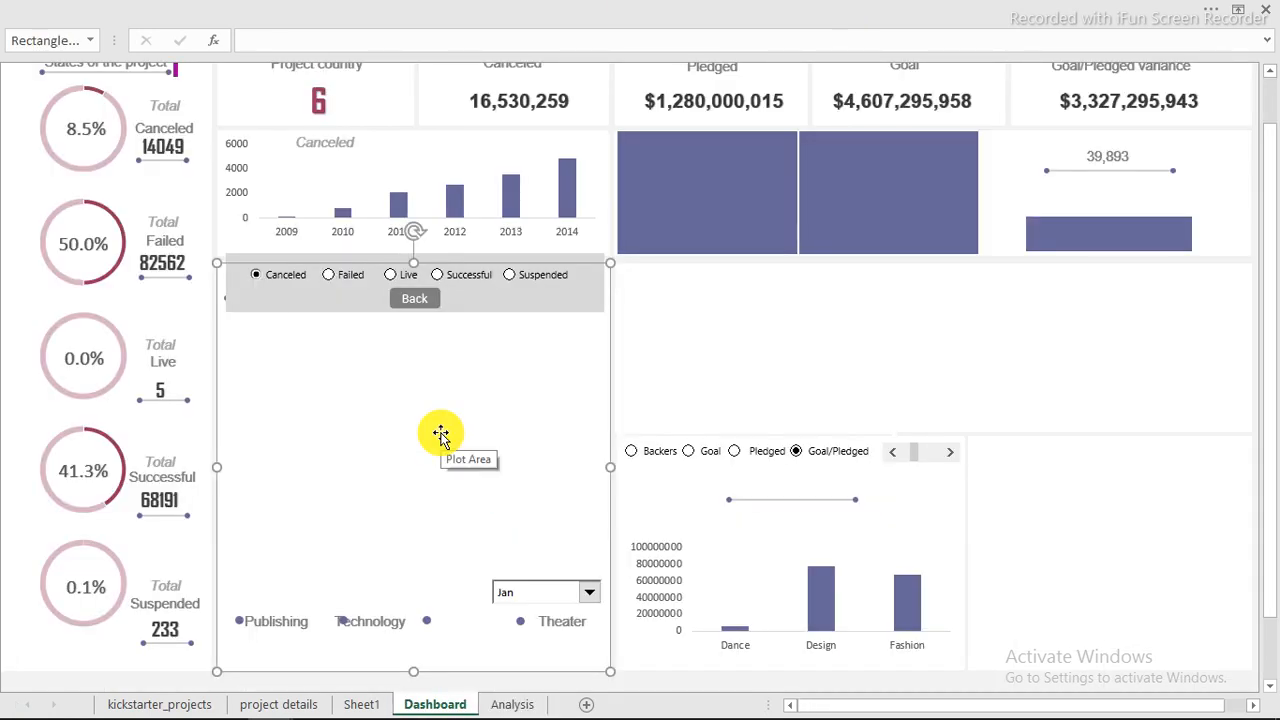
{"action": "key", "text": "ctrl+v"}
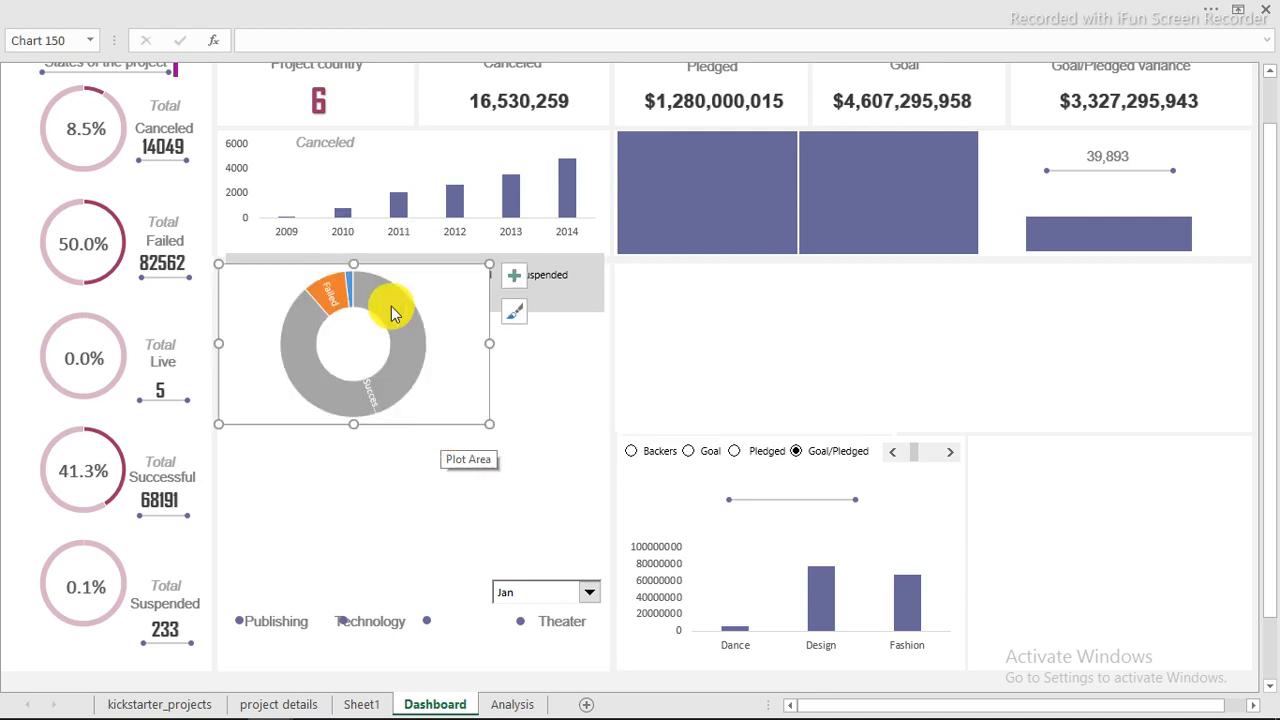
{"action": "left_click_drag", "start_coordinate": [411, 268], "coordinate": [431, 342]}
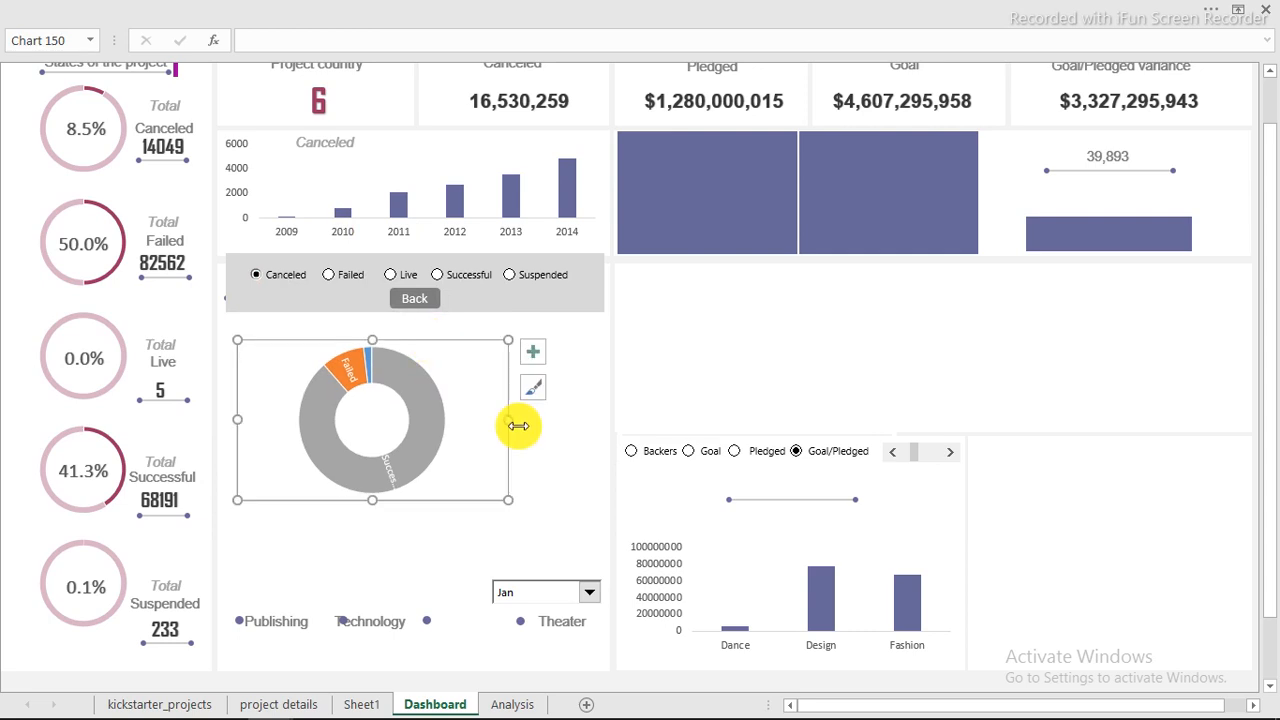
{"action": "left_click_drag", "start_coordinate": [552, 571], "coordinate": [599, 579]}
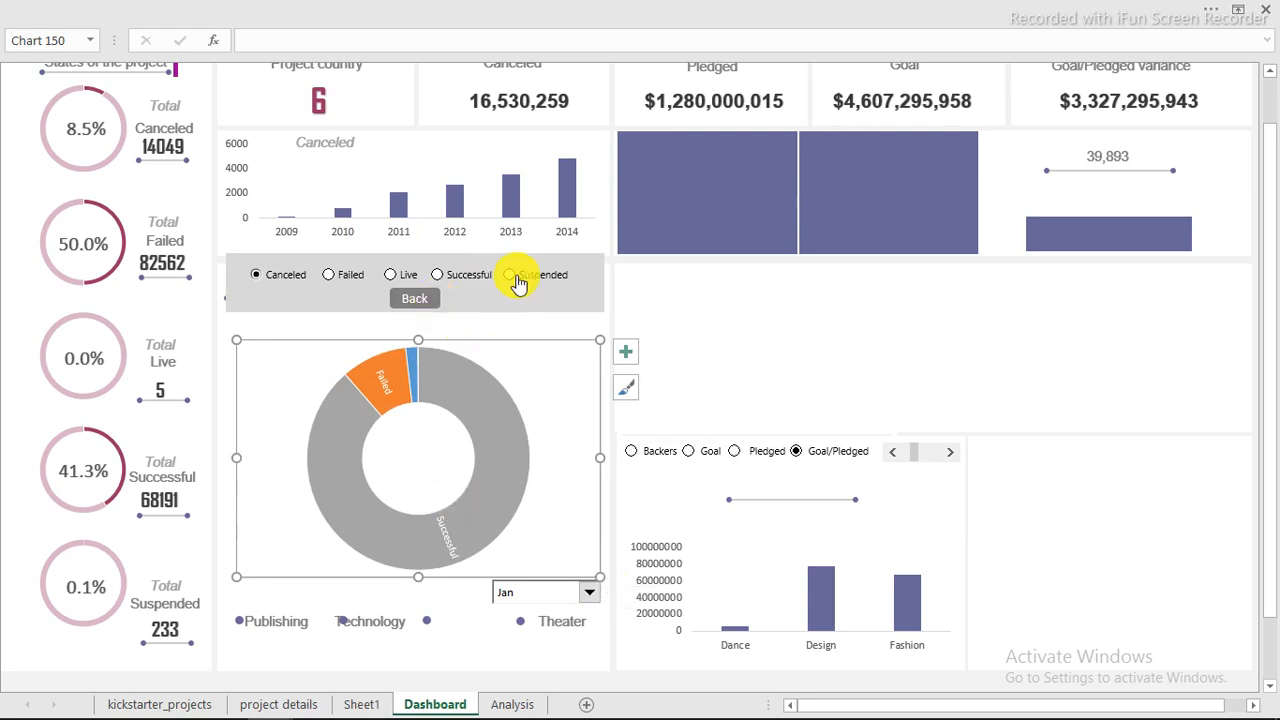
Move the grouped state option buttons with the Back button up off the # Backers and status heading, over the yearly column chart
{"action": "left_click", "coordinate": [578, 307]}
{"action": "right_click", "coordinate": [571, 306]}
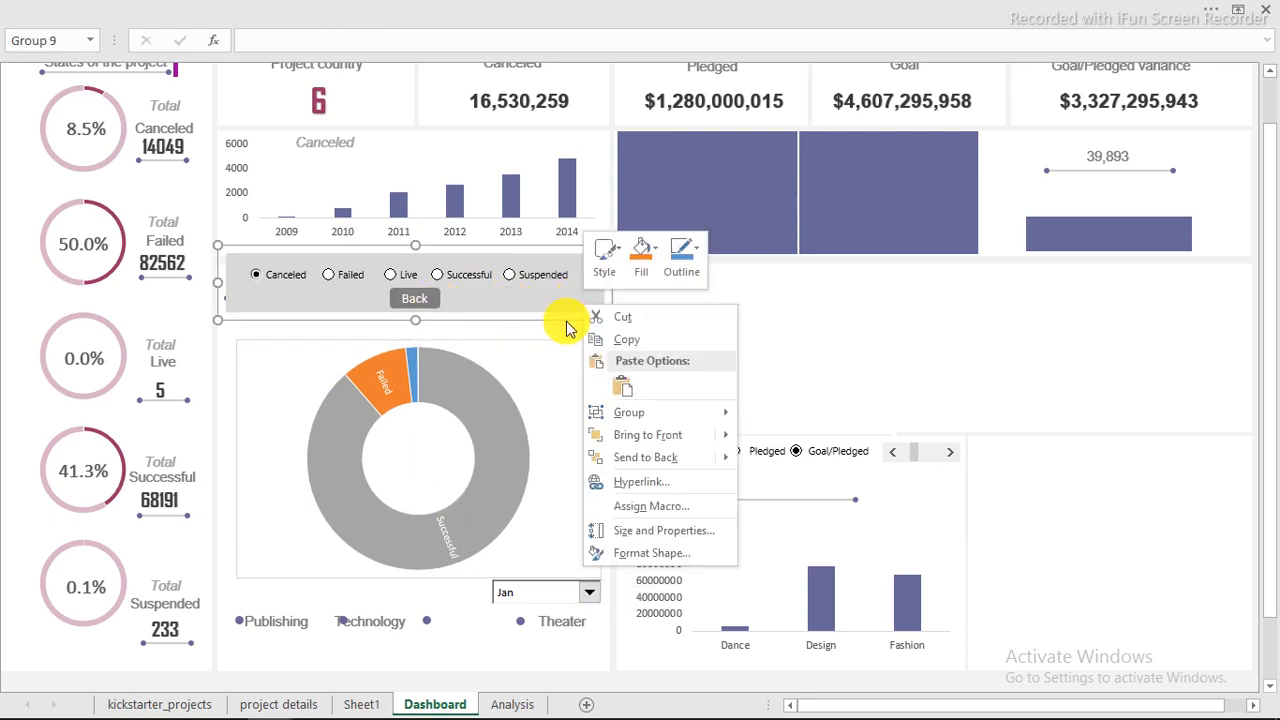
{"action": "key", "text": "Escape"}
{"action": "left_click_drag", "start_coordinate": [565, 322], "coordinate": [623, 283]}
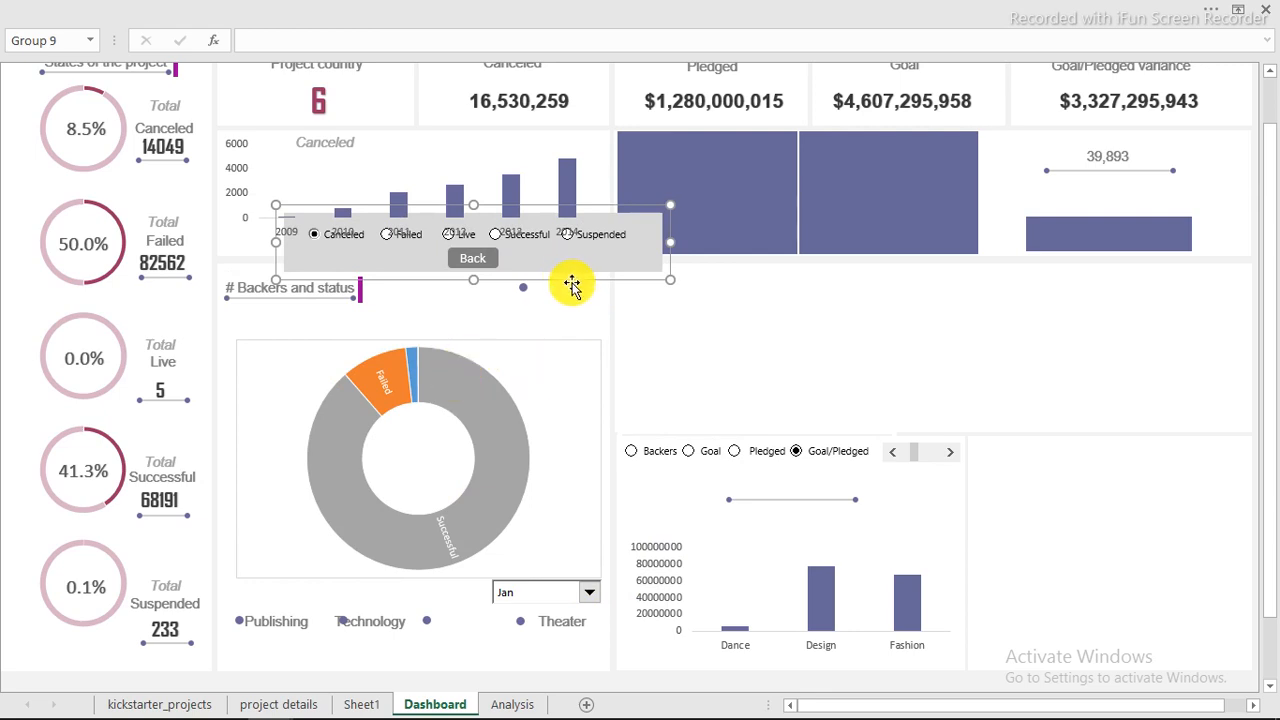
{"action": "left_click_drag", "start_coordinate": [611, 246], "coordinate": [645, 172]}
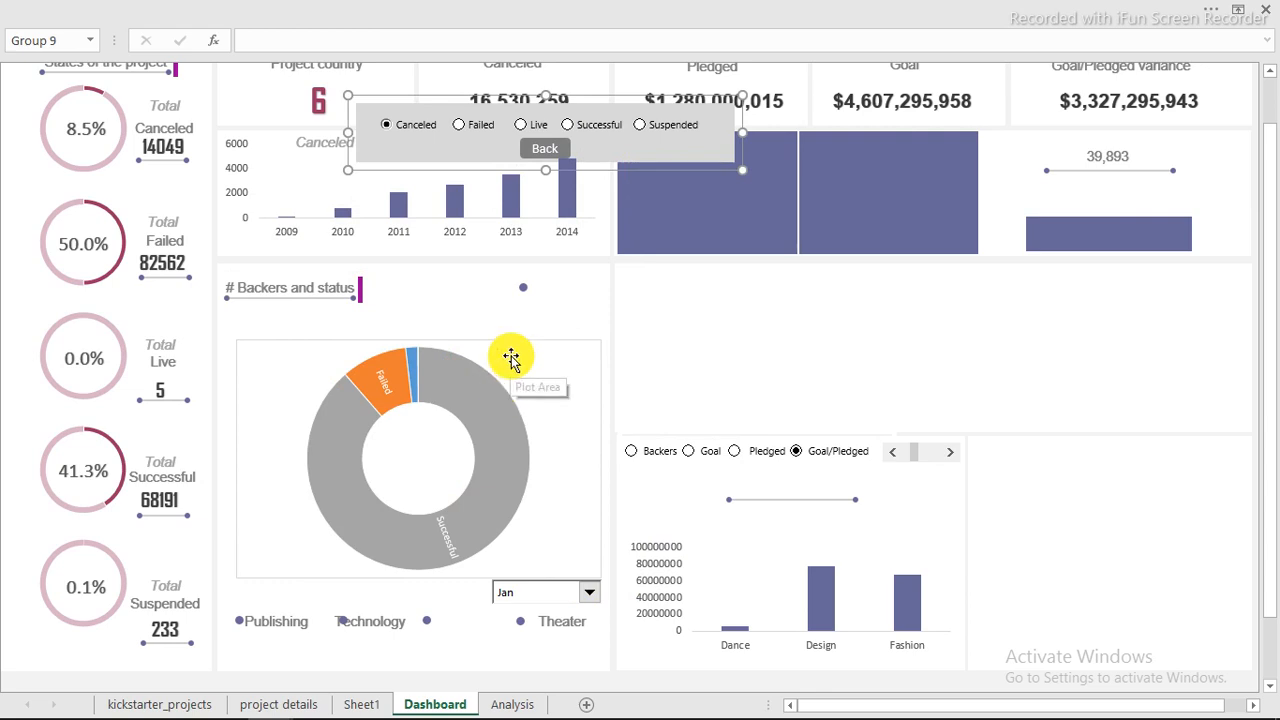
Extend the sunburst chart slightly upward and to the left within the # Backers and status panel
{"action": "left_click", "coordinate": [405, 338]}
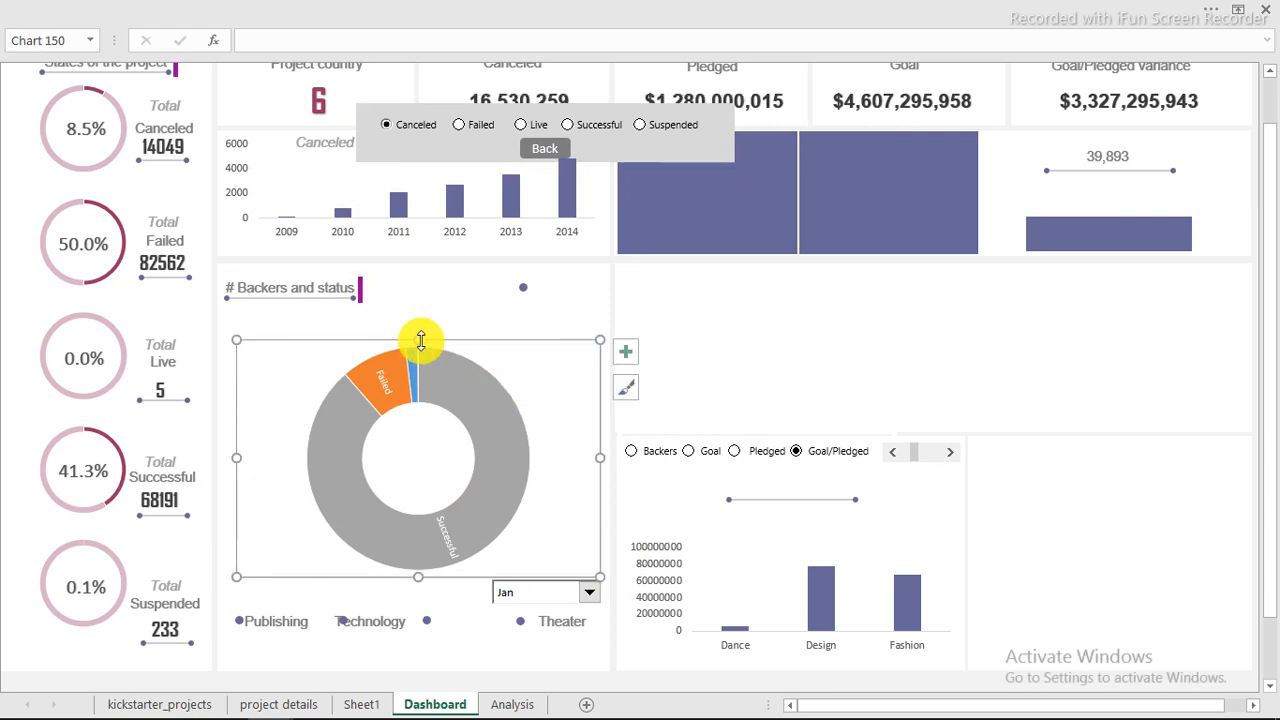
{"action": "left_click_drag", "start_coordinate": [418, 335], "coordinate": [405, 327]}
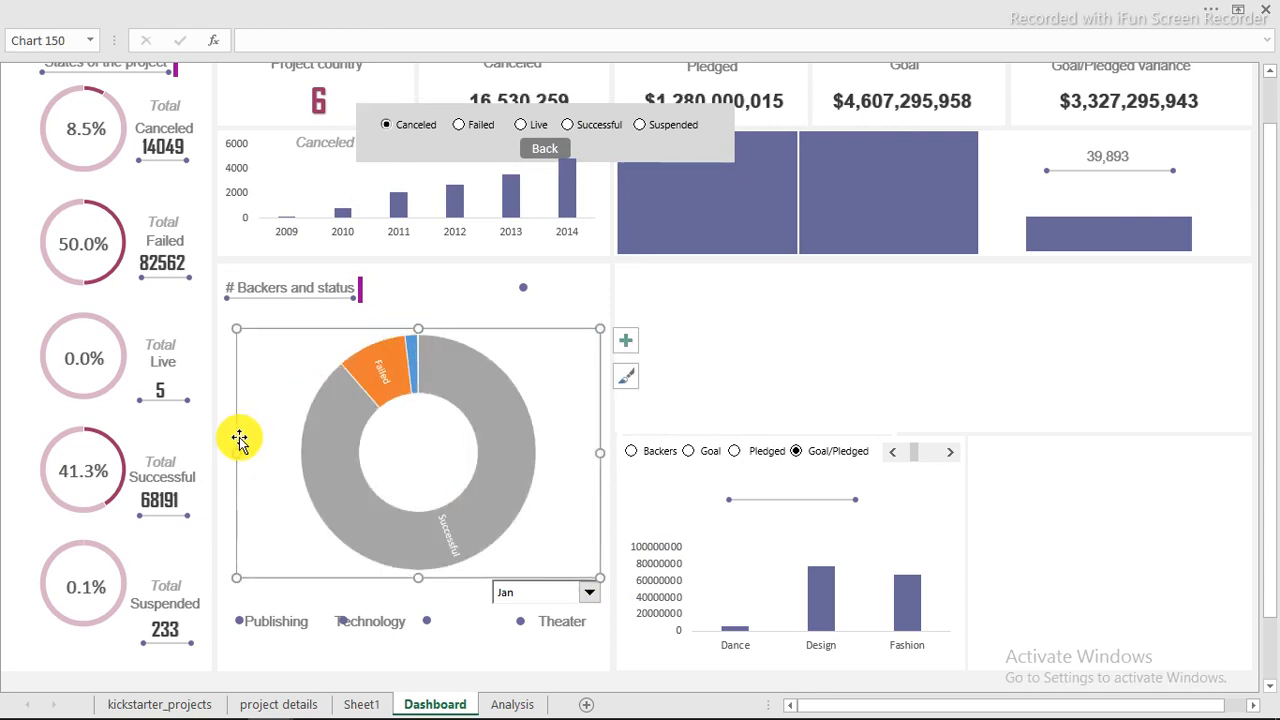
{"action": "left_click_drag", "start_coordinate": [234, 448], "coordinate": [225, 447]}
{"action": "mouse_move", "coordinate": [492, 522]}
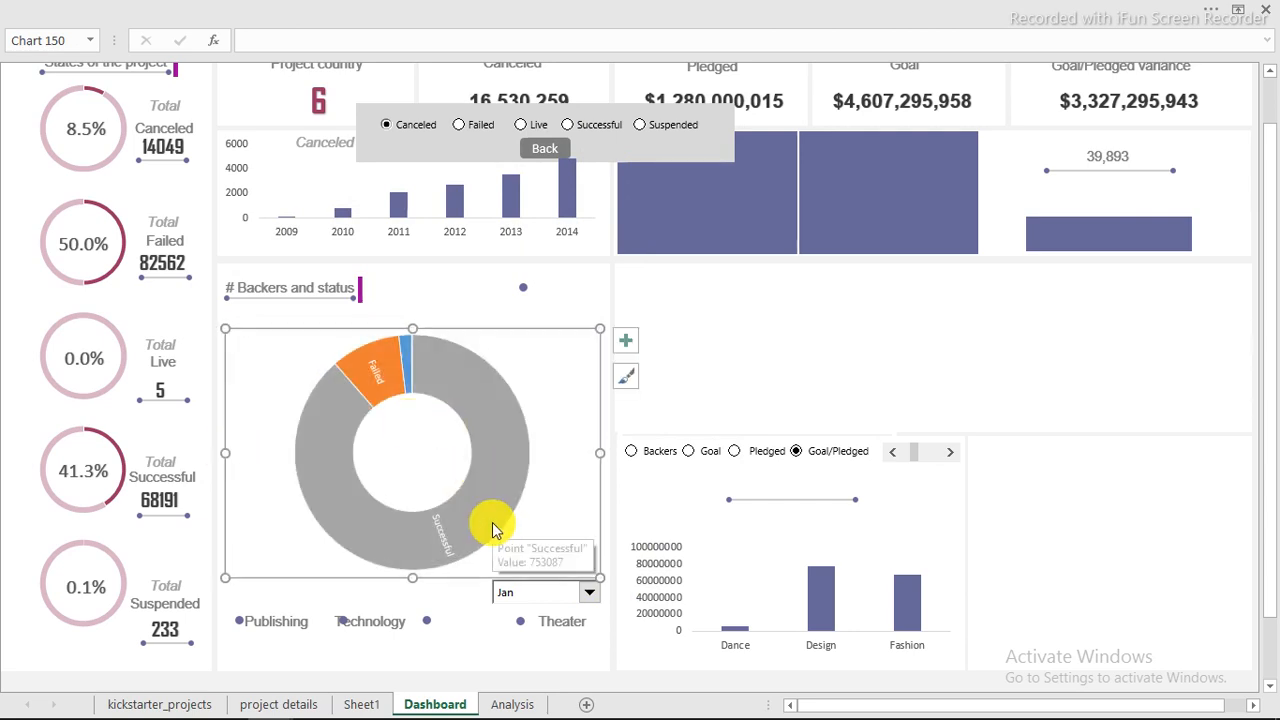
Test the month combo box by choosing Aug, and leave it set to Feb
{"action": "left_click", "coordinate": [580, 667]}
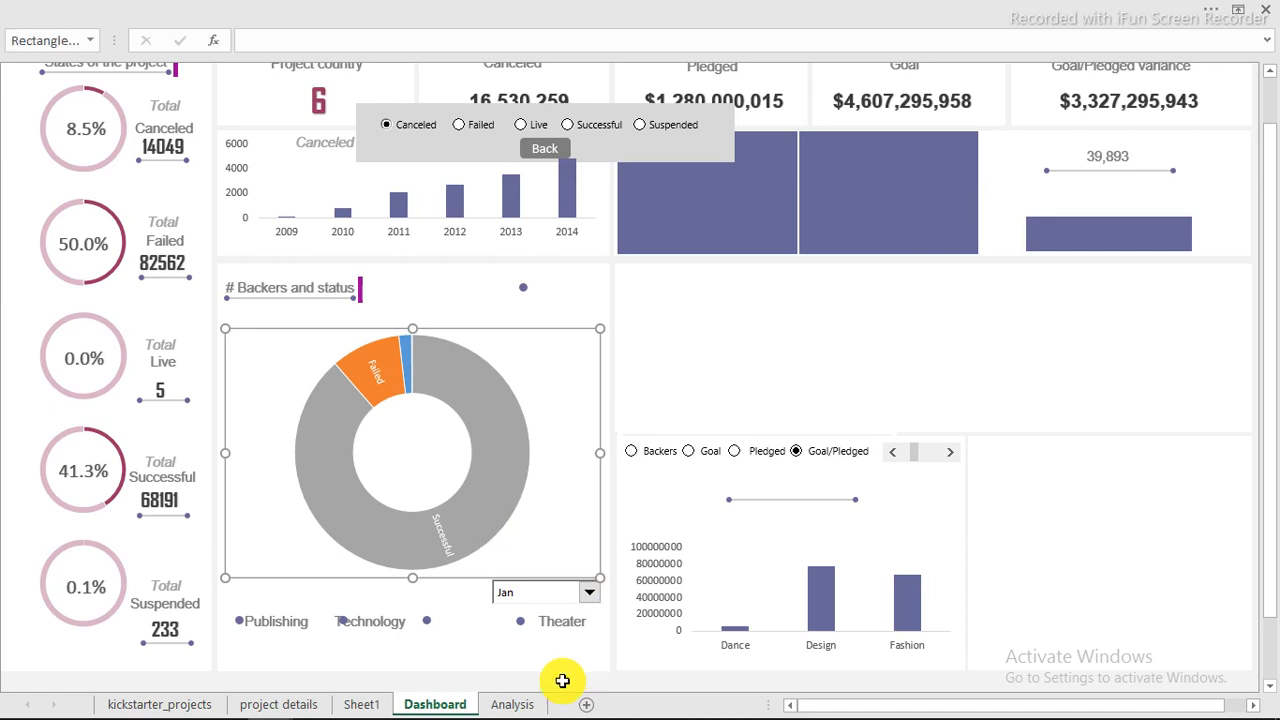
{"action": "left_click", "coordinate": [558, 685]}
{"action": "left_click", "coordinate": [589, 592]}
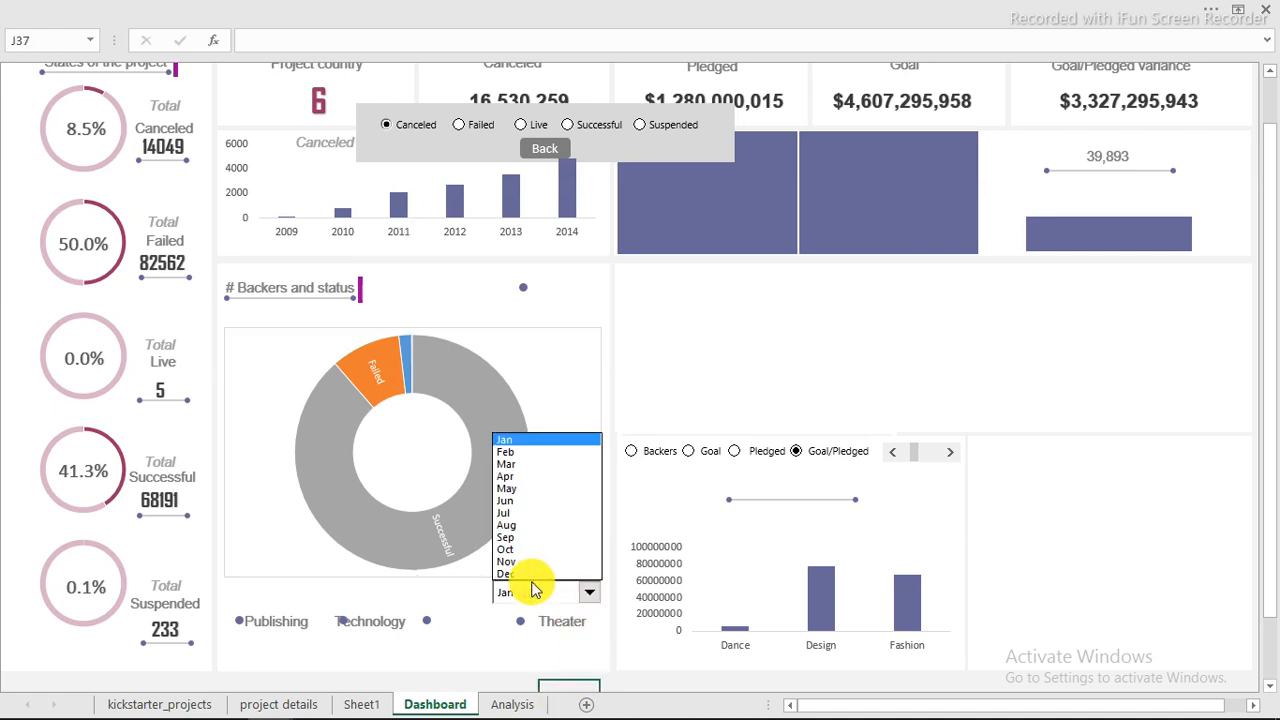
{"action": "left_click", "coordinate": [515, 526]}
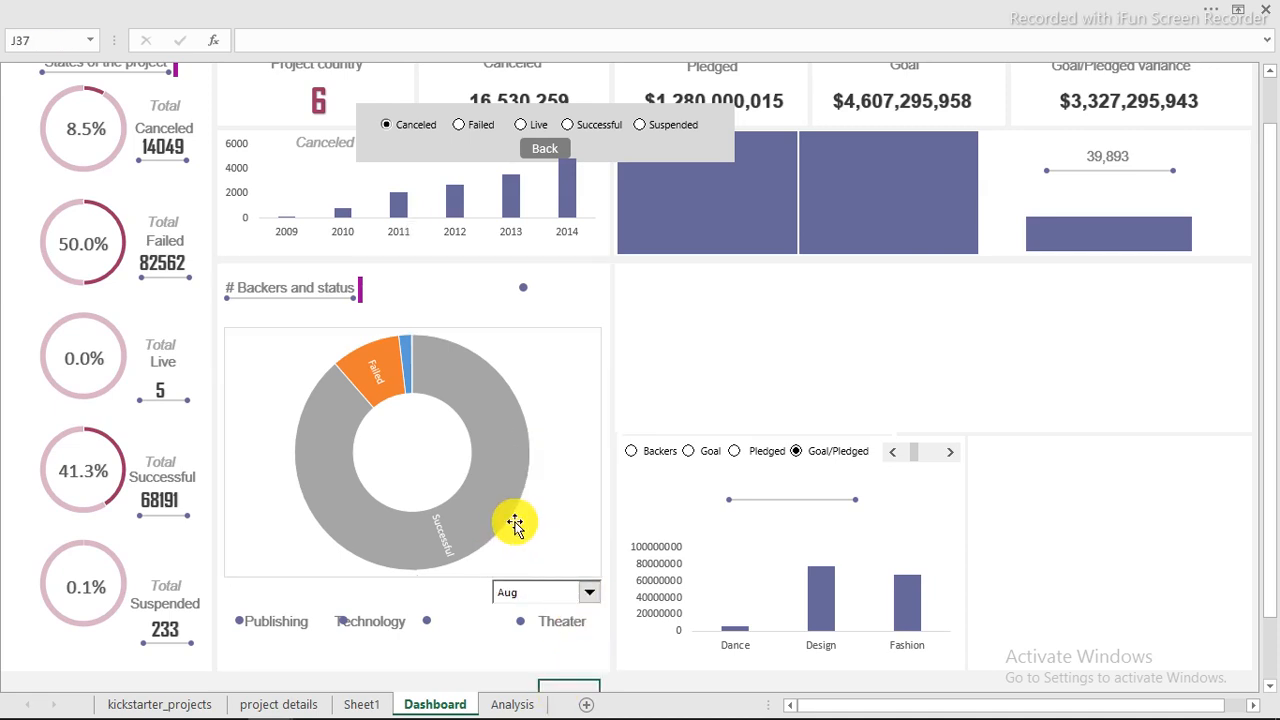
{"action": "left_click", "coordinate": [589, 592]}
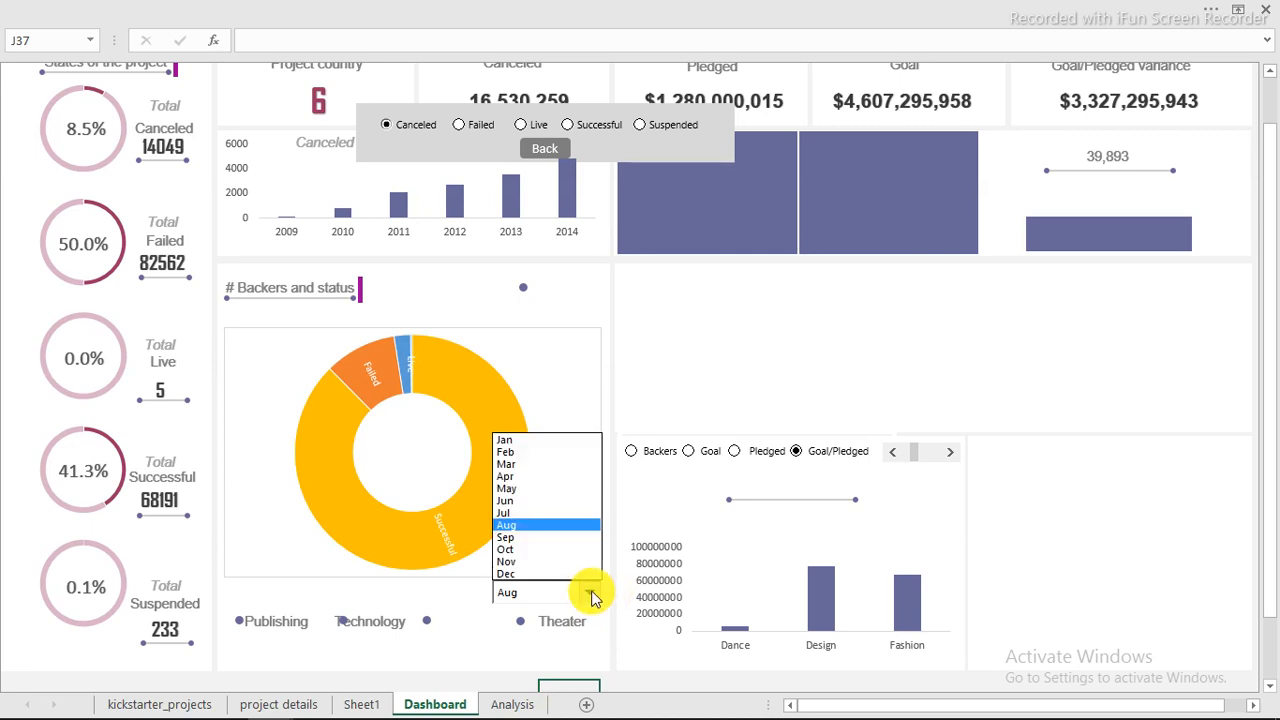
{"action": "left_click", "coordinate": [536, 455]}
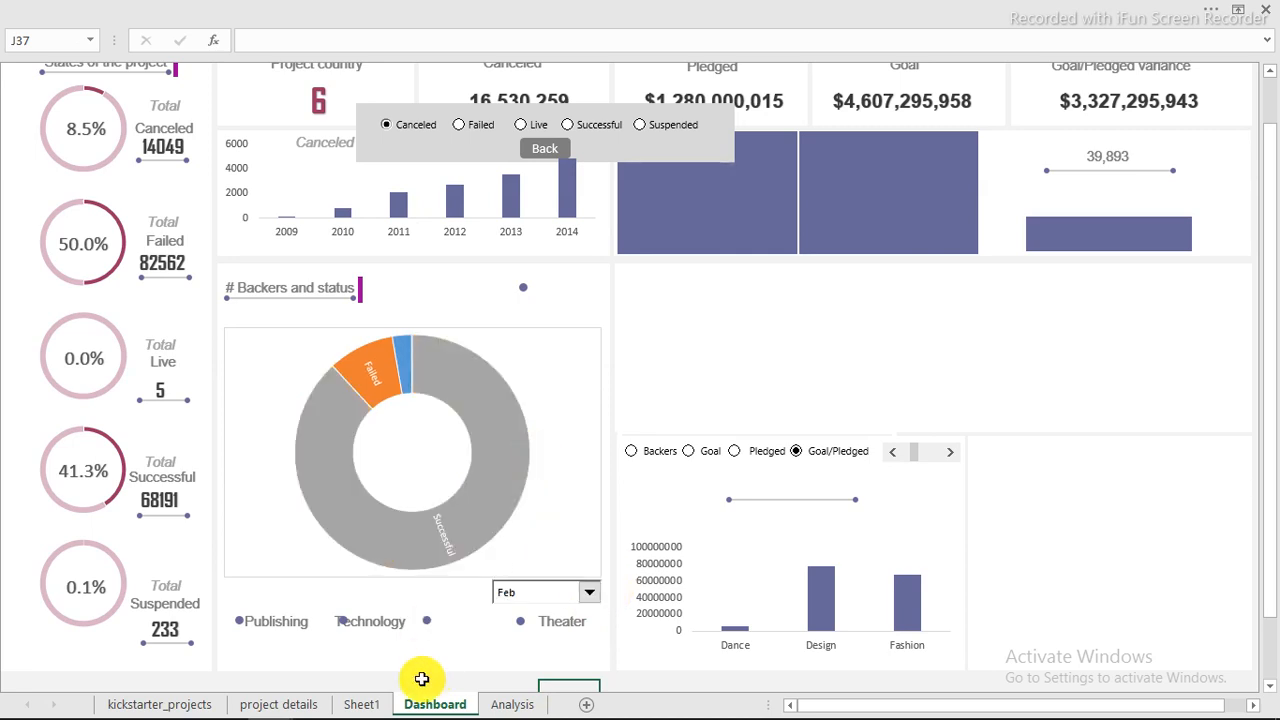
Replace the category labels below the chart with Canceled, Failed, Live and Successful, and place a duplicate of each label directly beneath it
{"action": "left_click", "coordinate": [350, 622]}
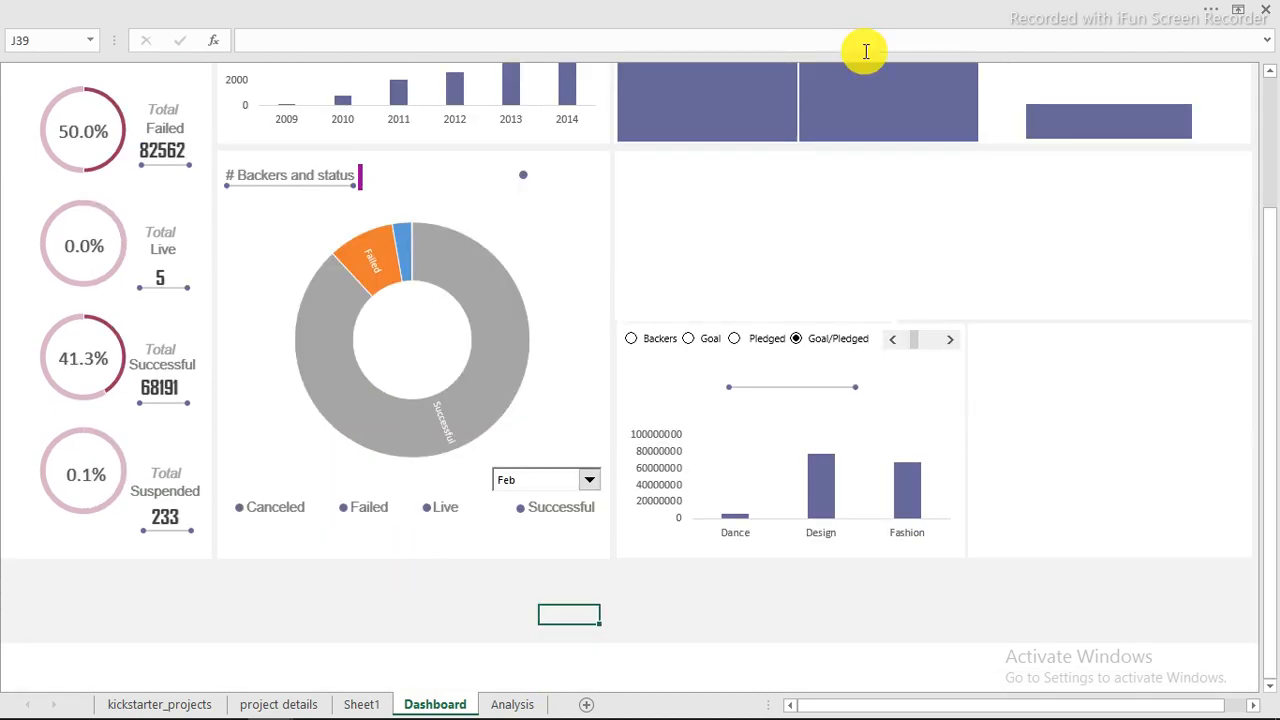
{"action": "left_click", "coordinate": [296, 510]}
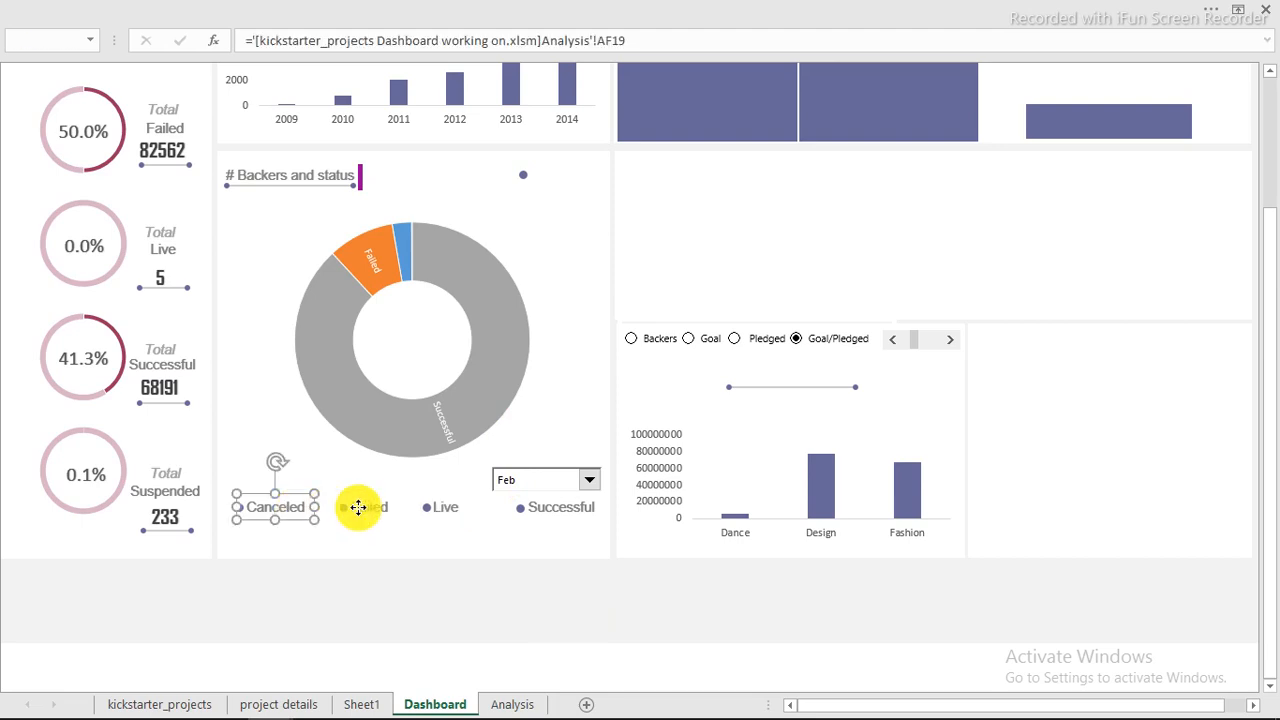
{"action": "left_click", "coordinate": [358, 507], "text": "shift"}
{"action": "left_click", "coordinate": [446, 506], "text": "shift"}
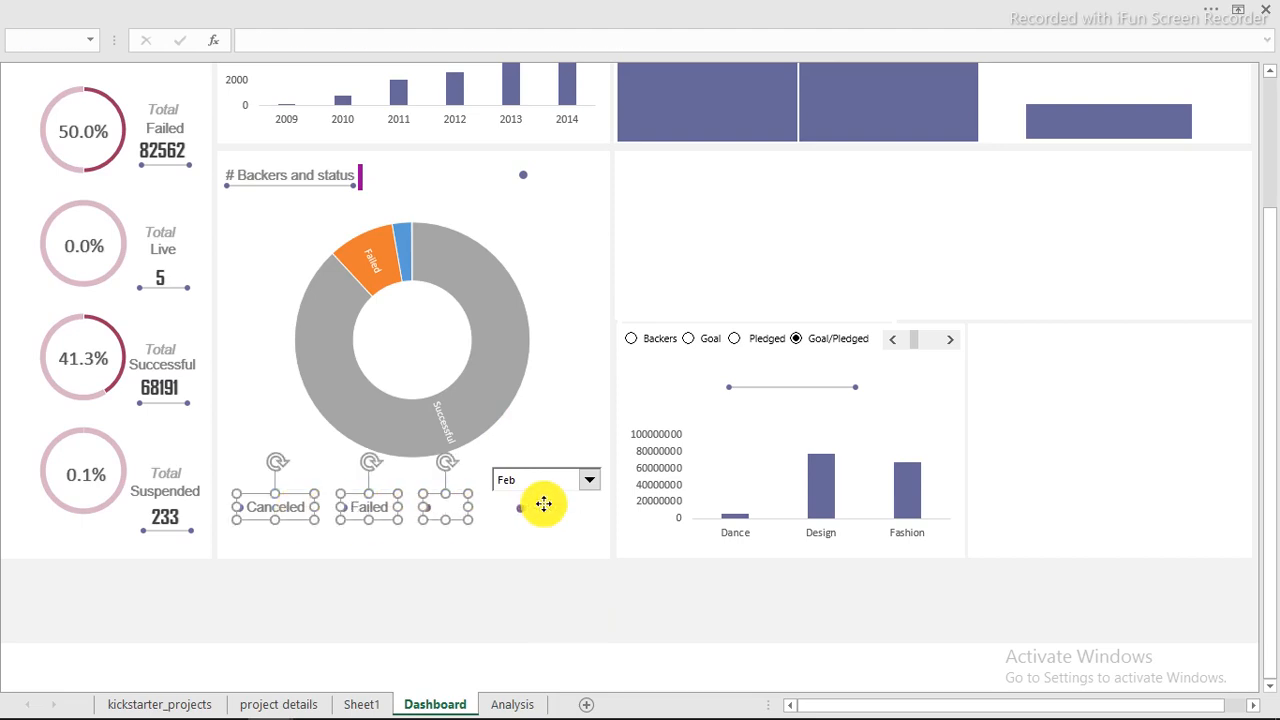
{"action": "left_click", "coordinate": [543, 505], "text": "shift"}
{"action": "left_click", "coordinate": [549, 536]}
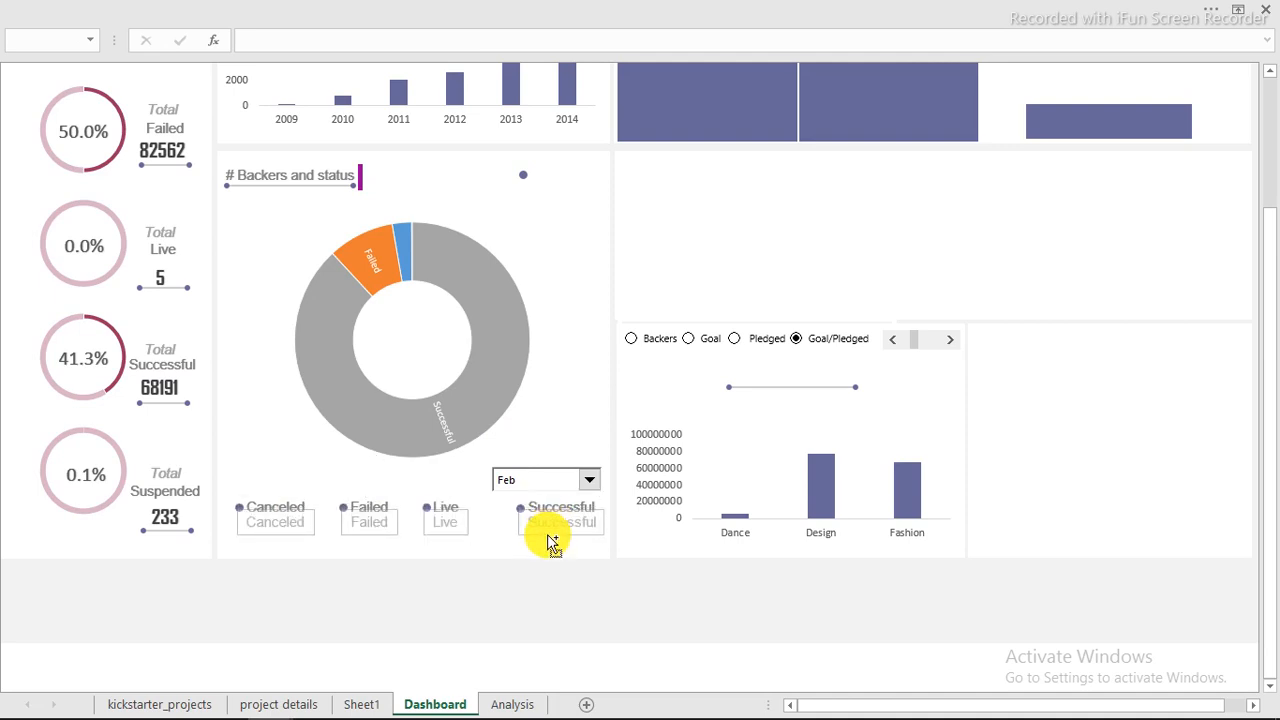
{"action": "left_click", "coordinate": [412, 615]}
Link the duplicated Canceled label to the selected month's Canceled value with the formula =Analysis!AT16
{"action": "left_click", "coordinate": [283, 535]}
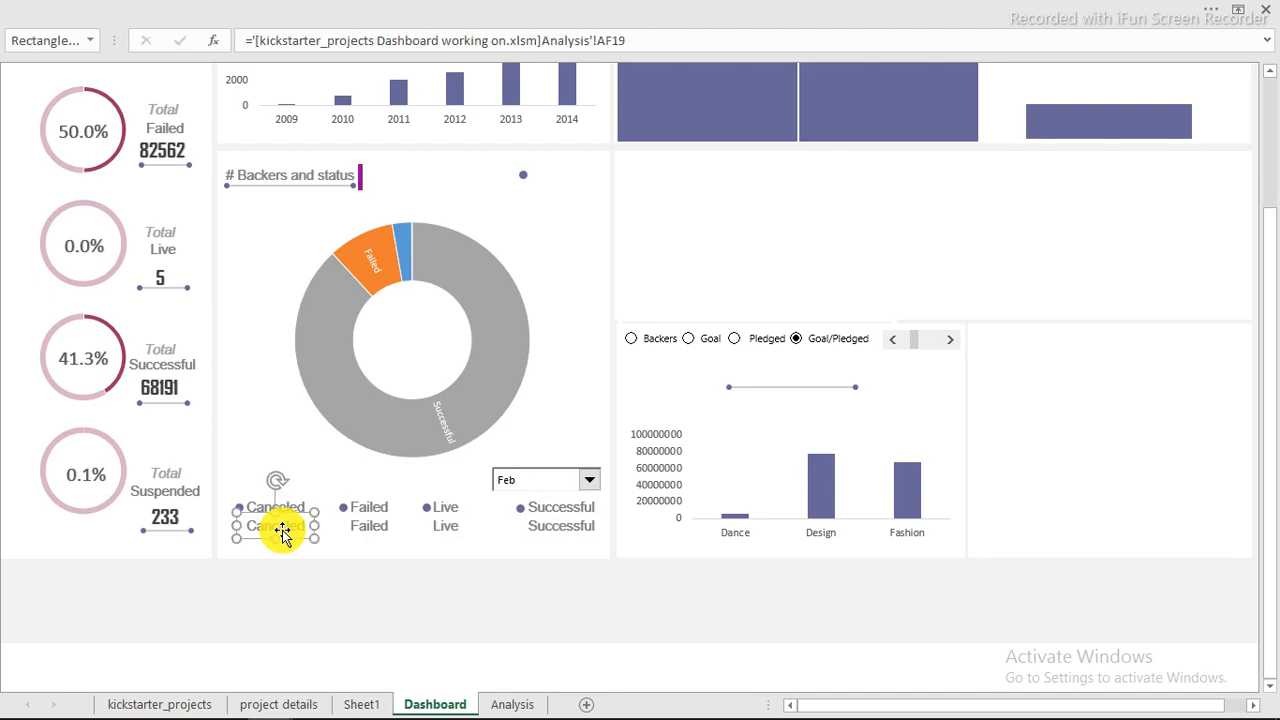
{"action": "left_click_drag", "start_coordinate": [313, 50], "coordinate": [251, 41]}
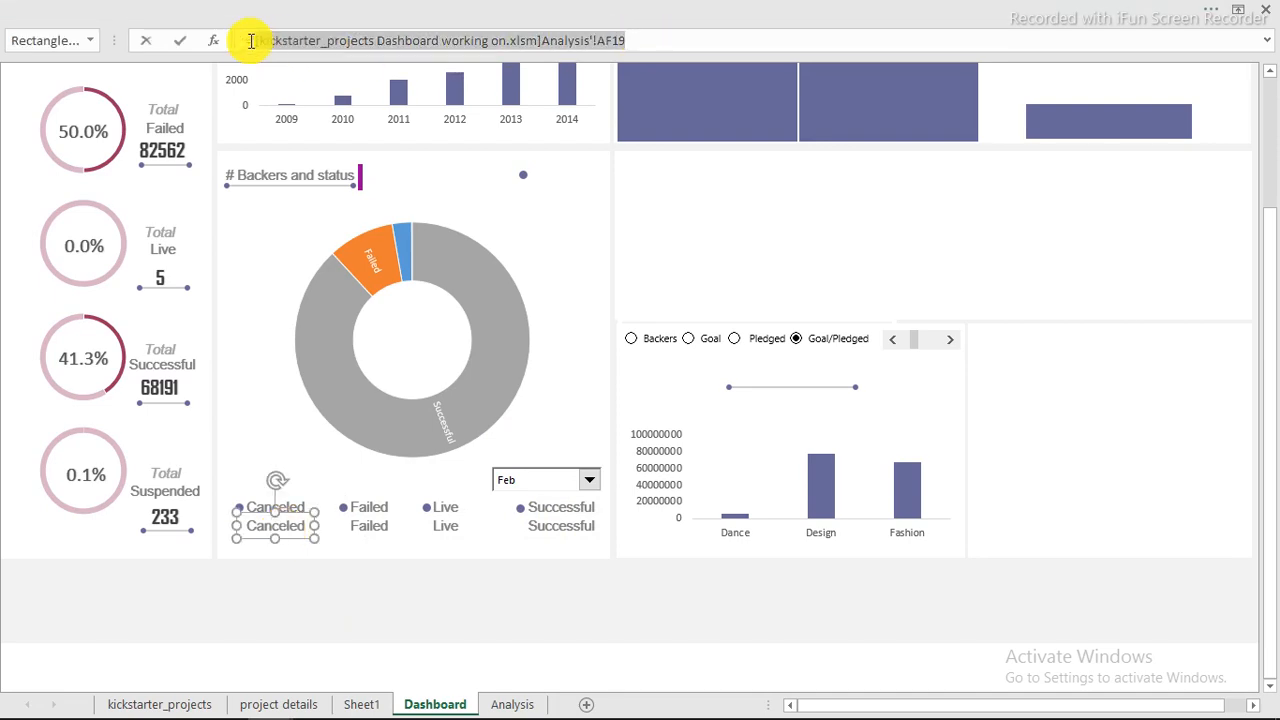
{"action": "left_click", "coordinate": [512, 704]}
{"action": "left_click", "coordinate": [441, 352]}
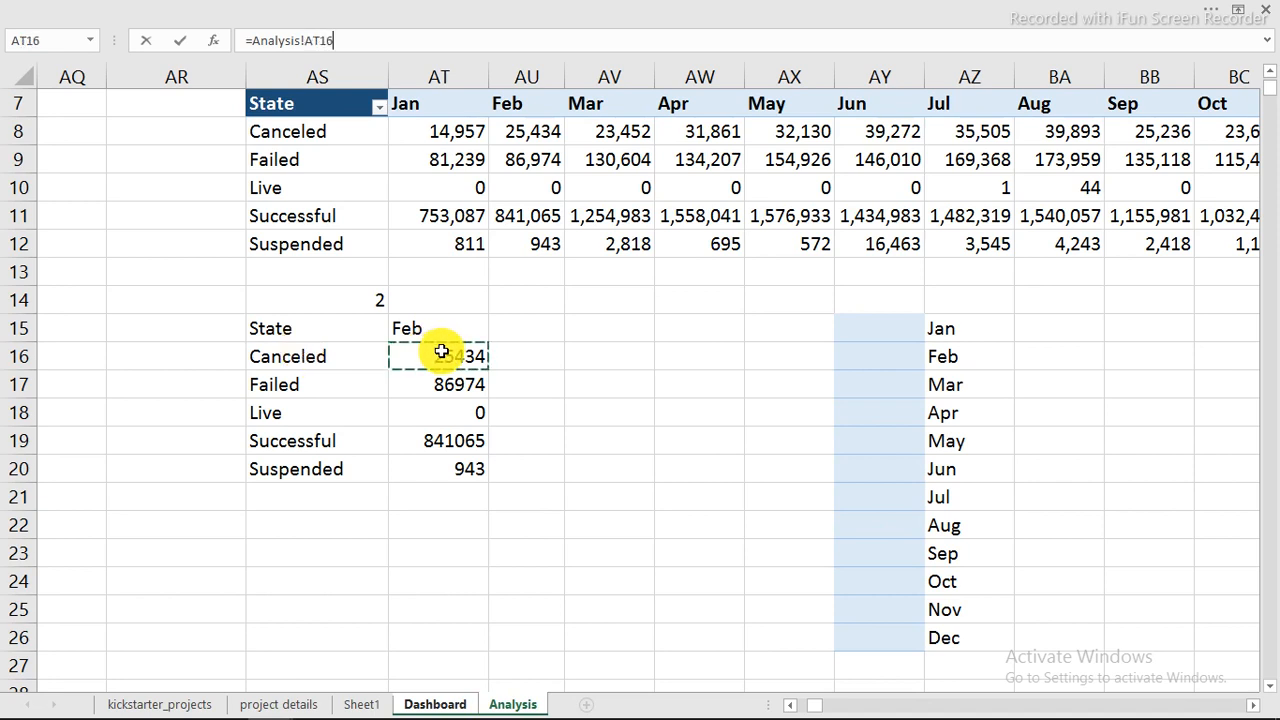
{"action": "key", "text": "Return"}
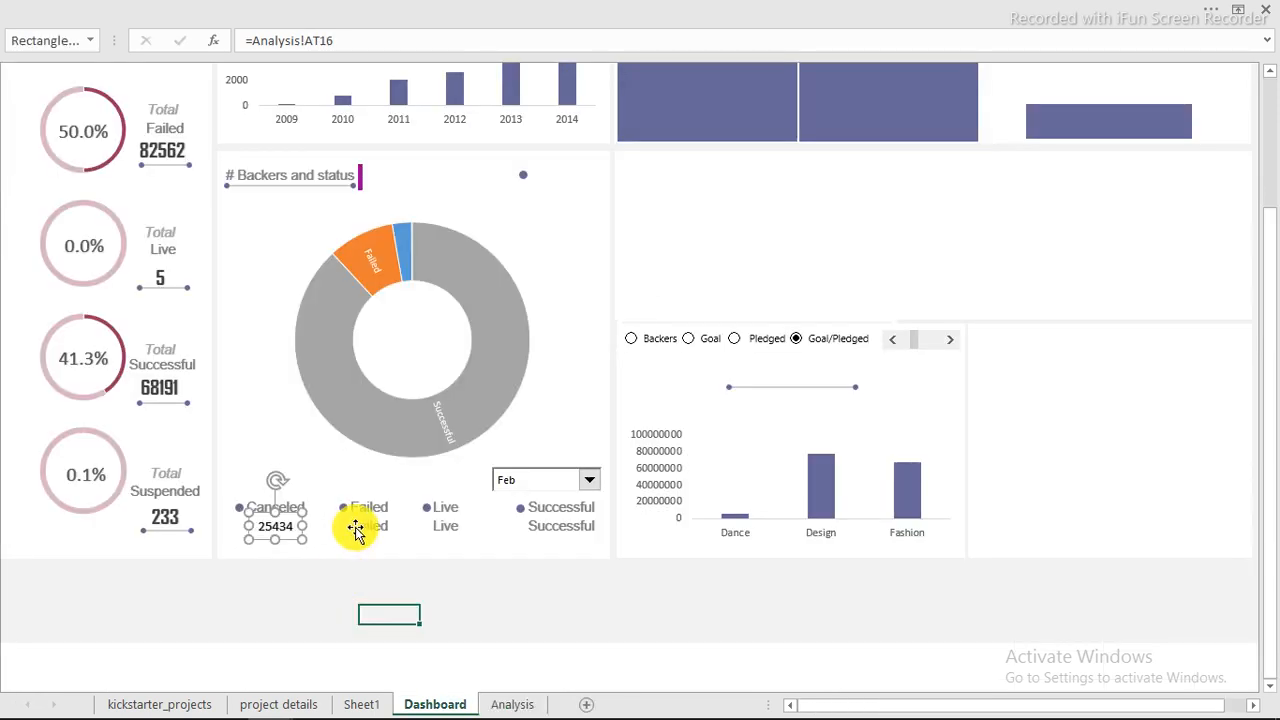
Link the duplicated Failed label to the selected month's Failed value in cell AT17 of the Analysis sheet
{"action": "left_click", "coordinate": [358, 530]}
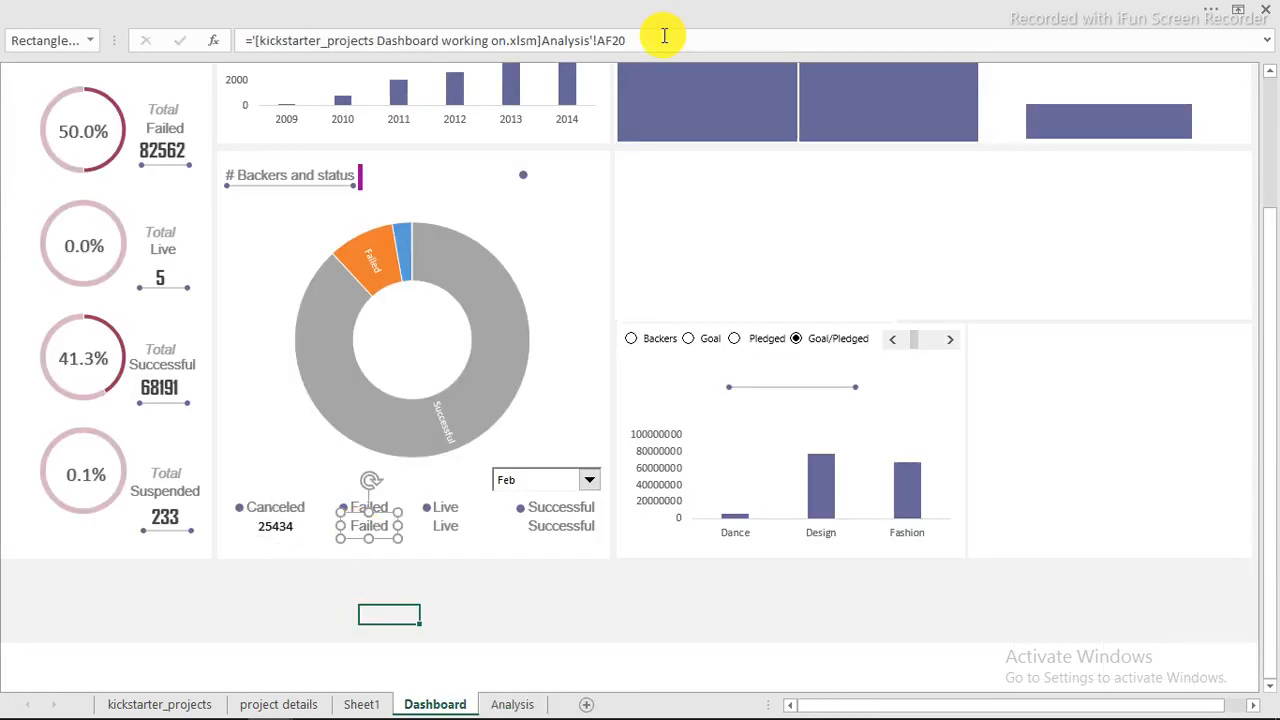
{"action": "triple_click", "coordinate": [266, 40]}
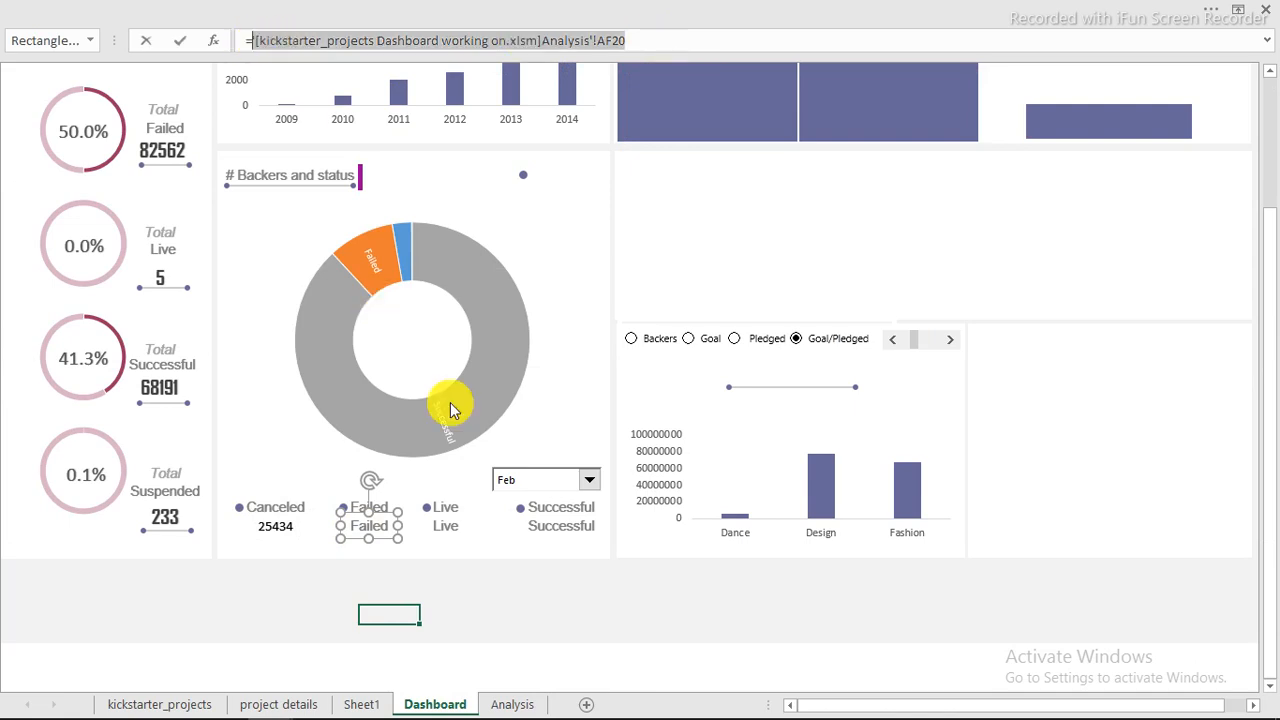
{"action": "left_click", "coordinate": [512, 704]}
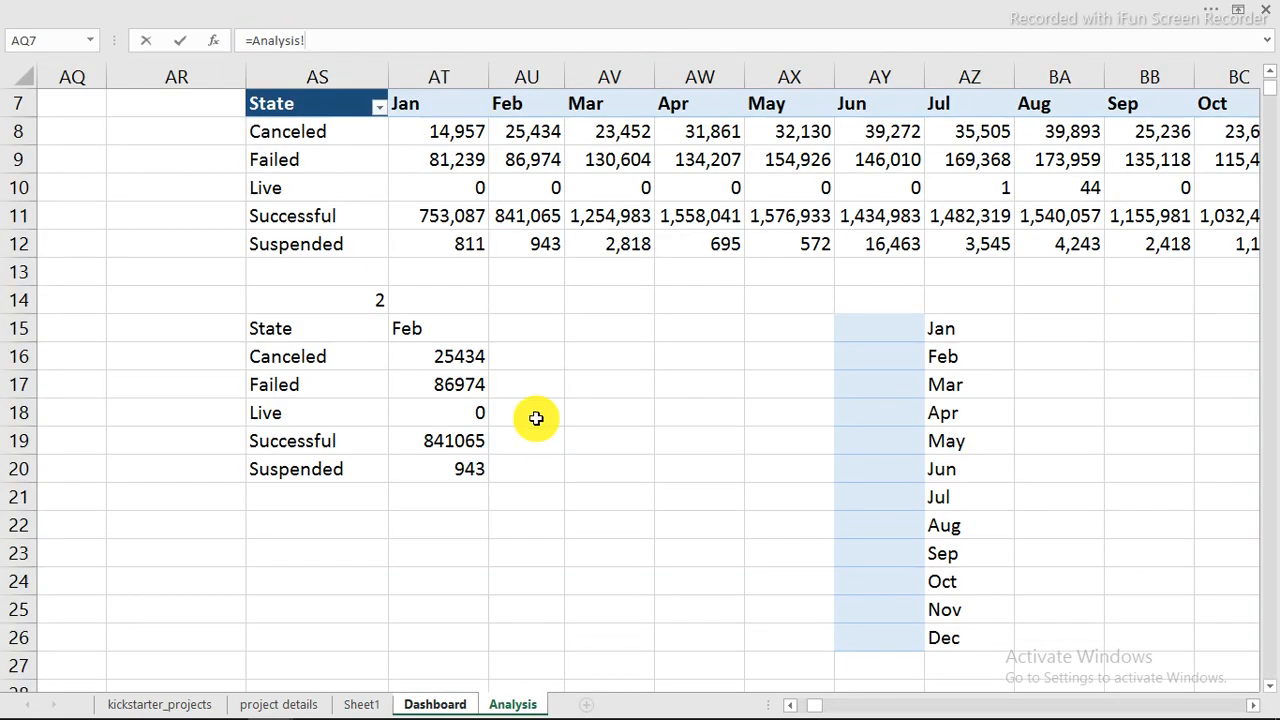
{"action": "left_click", "coordinate": [442, 386]}
{"action": "key", "text": "Return"}
Link the duplicated Live label to the selected month's Live value with the formula =Analysis!AT18
{"action": "left_click", "coordinate": [396, 532]}
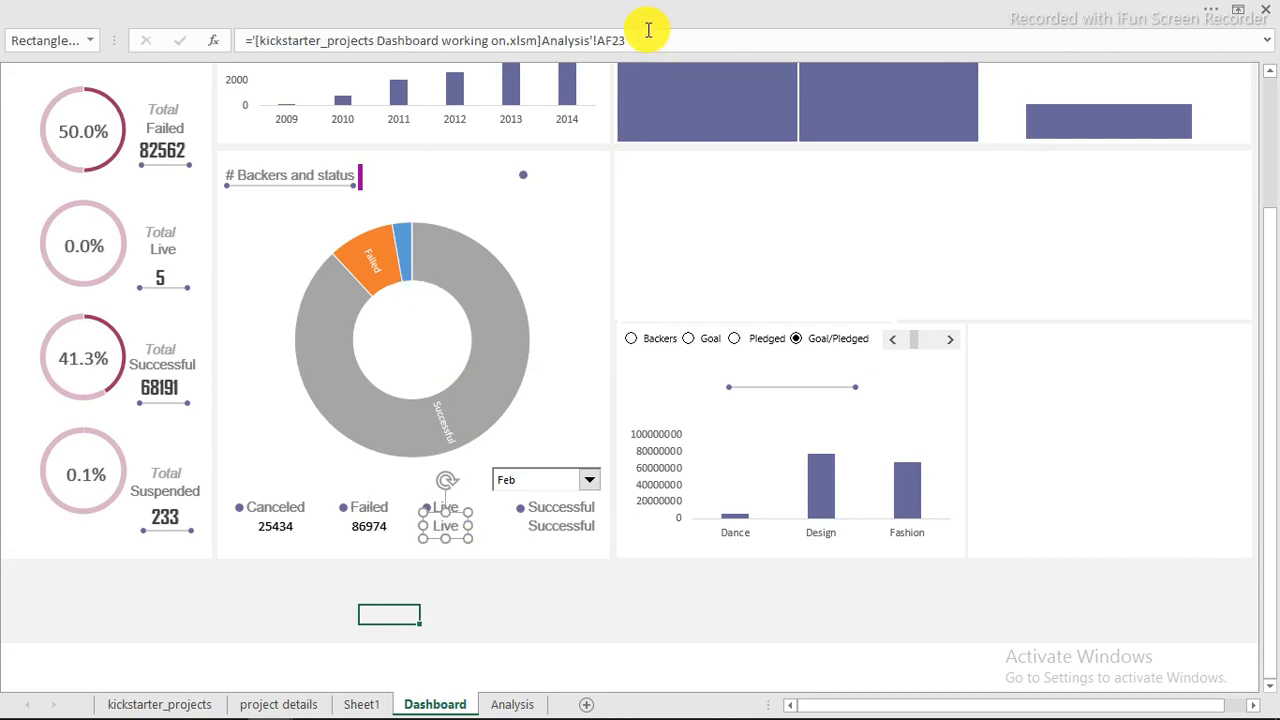
{"action": "left_click_drag", "start_coordinate": [634, 41], "coordinate": [249, 41]}
{"action": "left_click", "coordinate": [512, 705]}
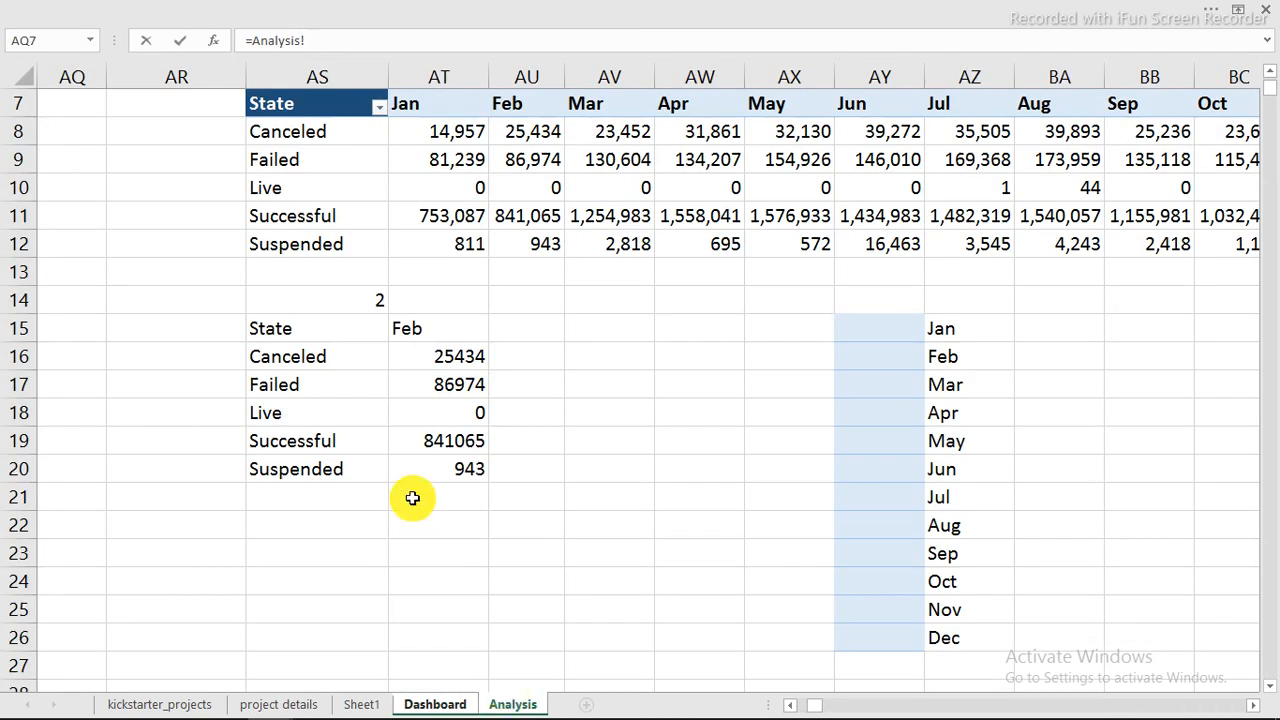
{"action": "left_click", "coordinate": [442, 412]}
{"action": "key", "text": "Return"}
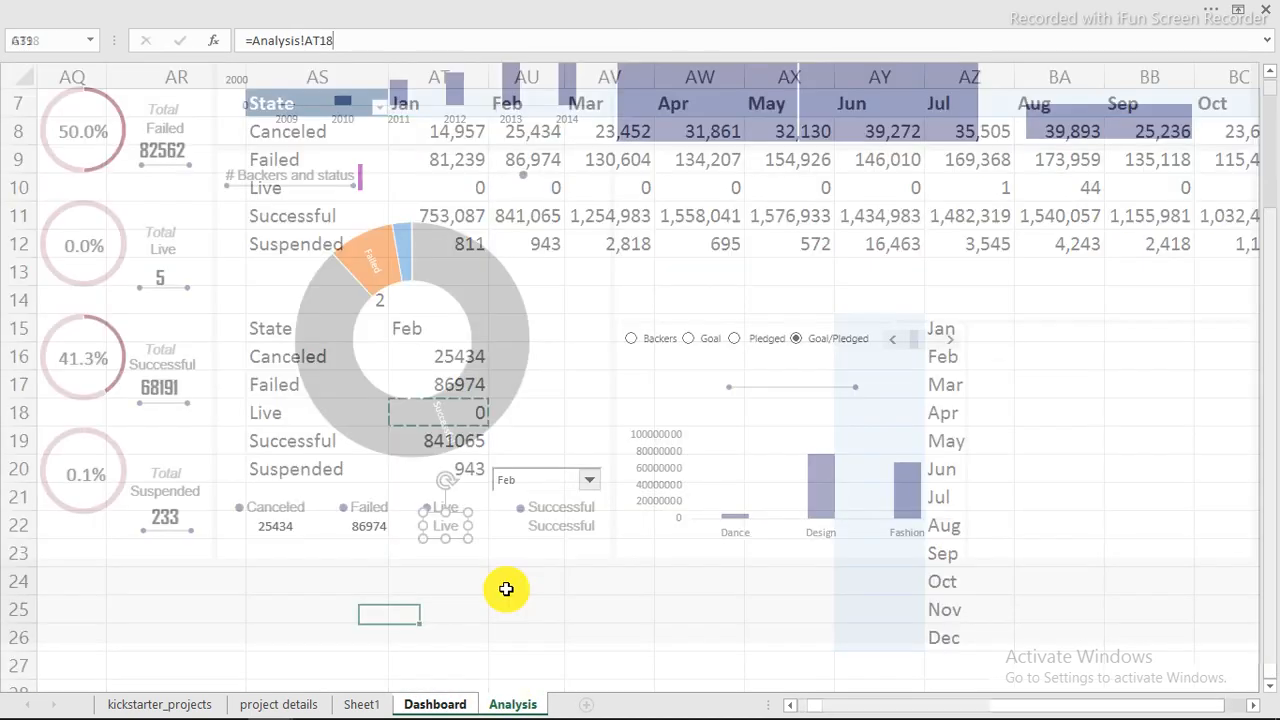
Link the duplicated Successful label to the selected month's Successful value with the formula =Analysis!AT19
{"action": "left_click", "coordinate": [565, 526]}
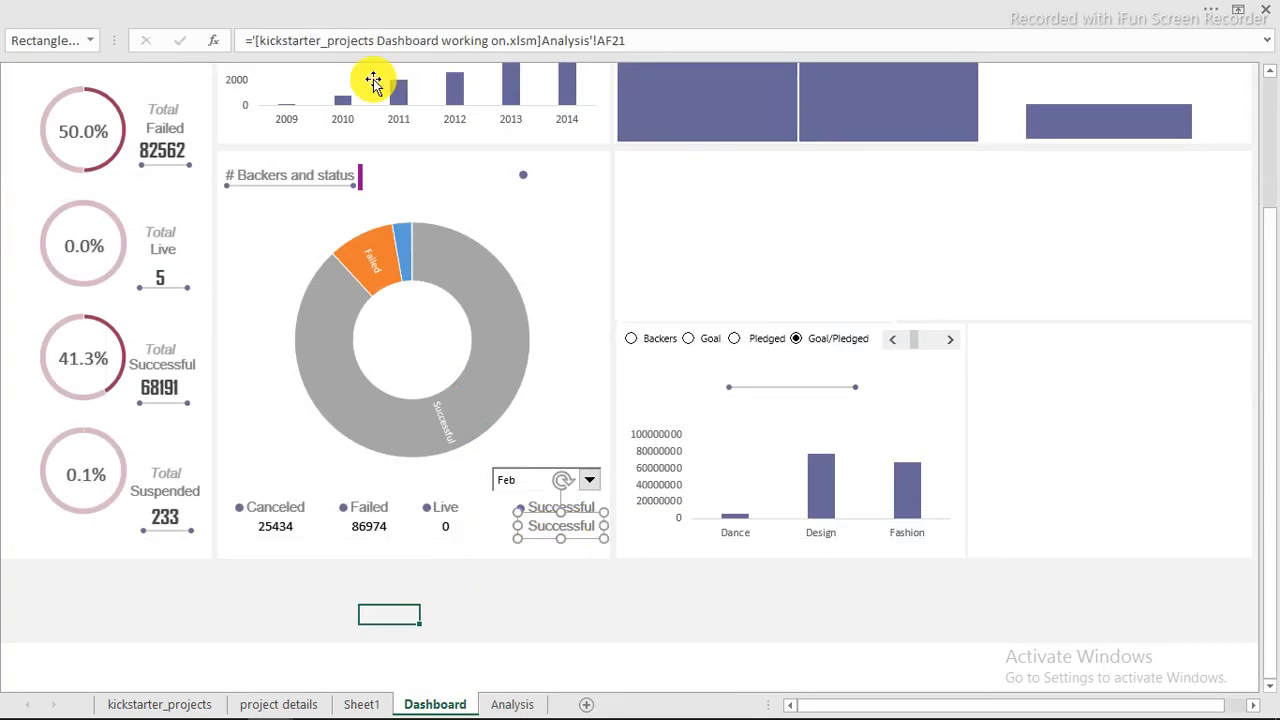
{"action": "left_click_drag", "start_coordinate": [700, 37], "coordinate": [257, 35]}
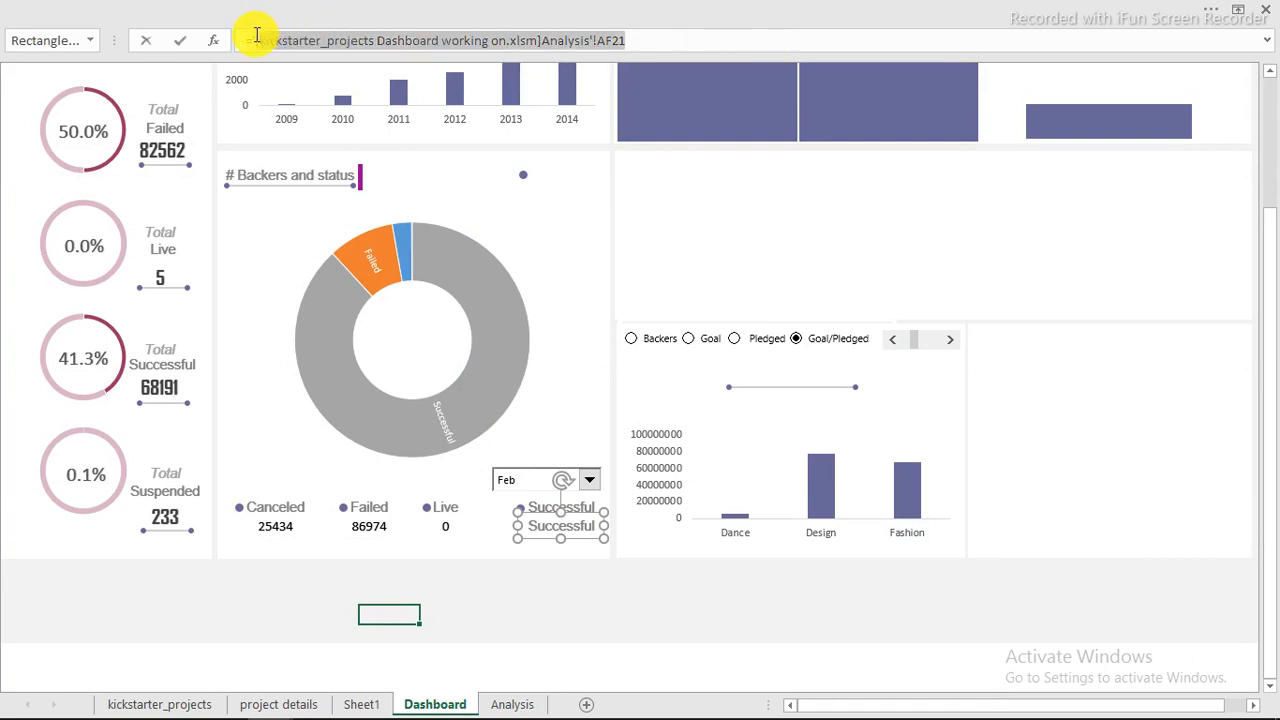
{"action": "left_click", "coordinate": [525, 704]}
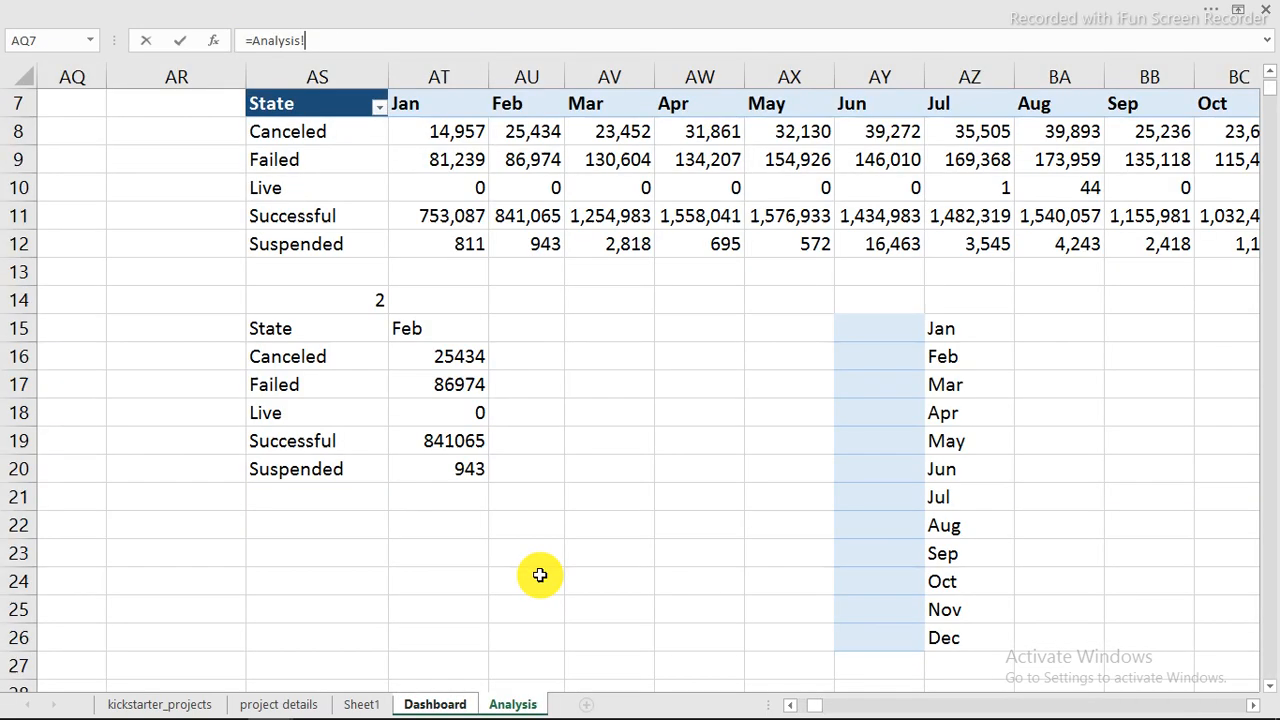
{"action": "left_click", "coordinate": [445, 442]}
{"action": "key", "text": "Return"}
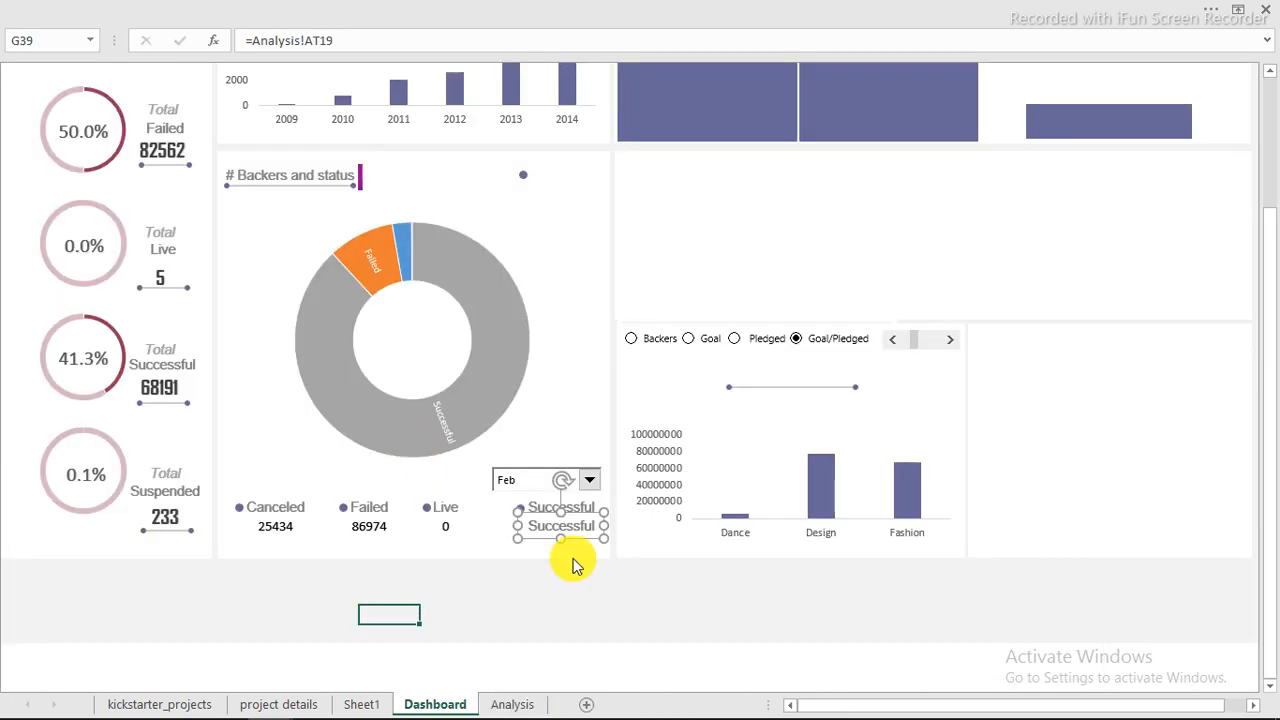
{"action": "left_click", "coordinate": [500, 628]}
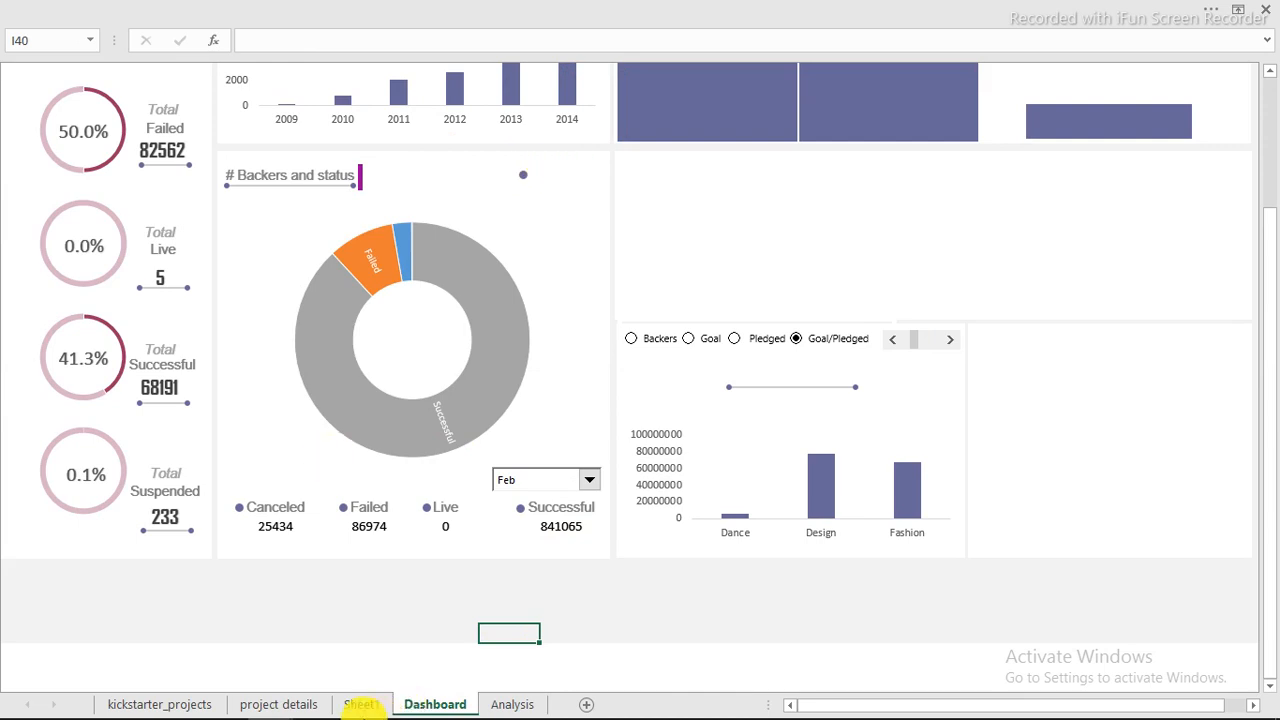
Switch to the finished kickstarter_projects Dashboard workbook and copy the Month Aug and Suspended labels from its # Backers and status panel
{"action": "mouse_move", "coordinate": [282, 708]}
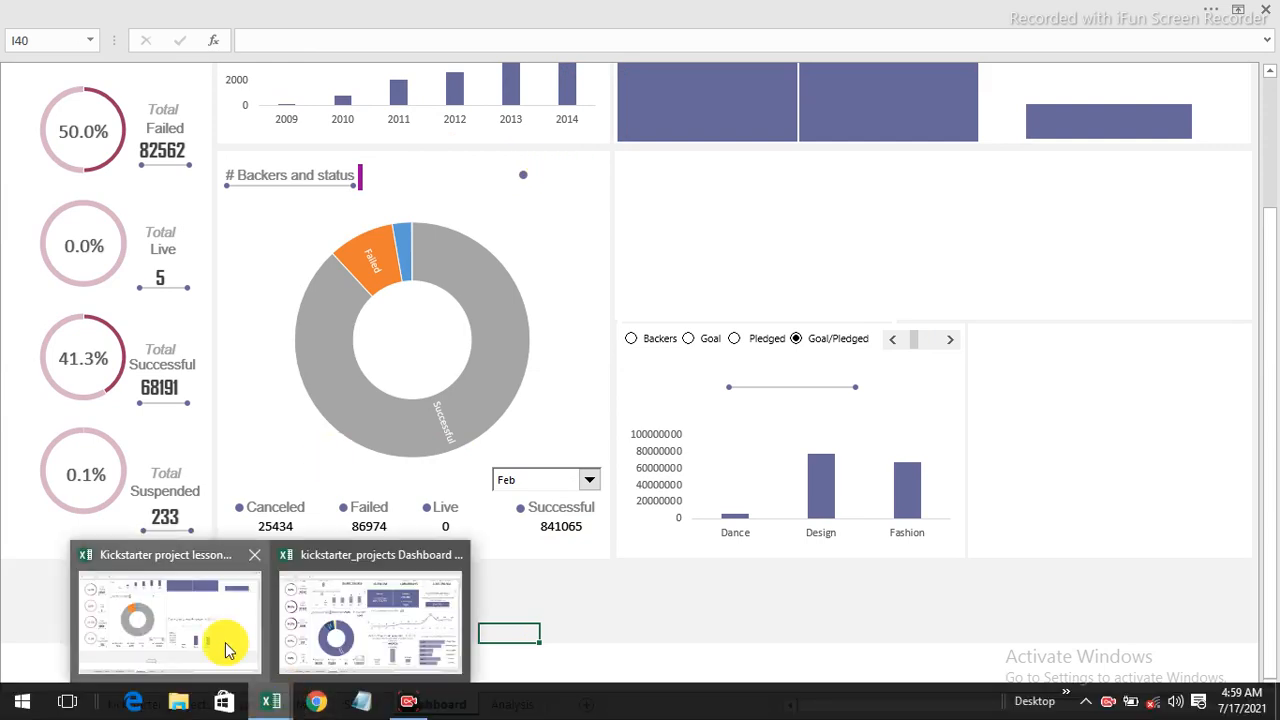
{"action": "left_click", "coordinate": [337, 634]}
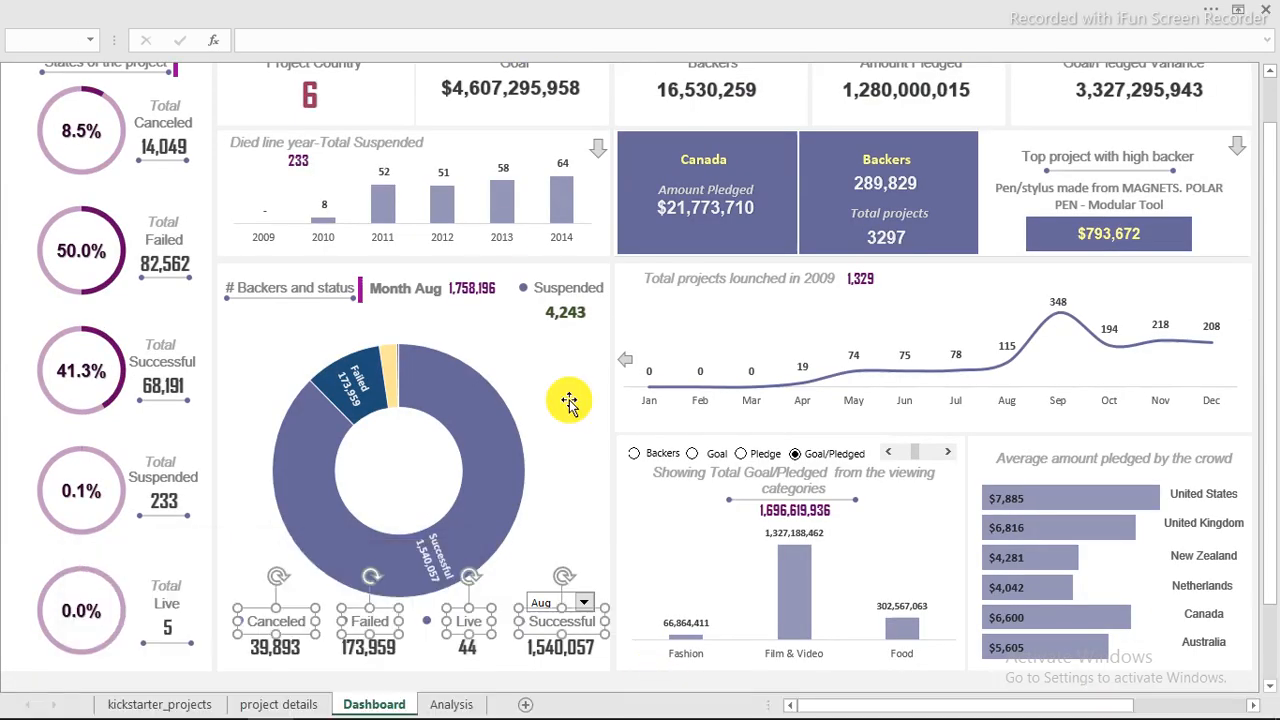
{"action": "left_click", "coordinate": [559, 283]}
{"action": "left_click", "coordinate": [663, 686]}
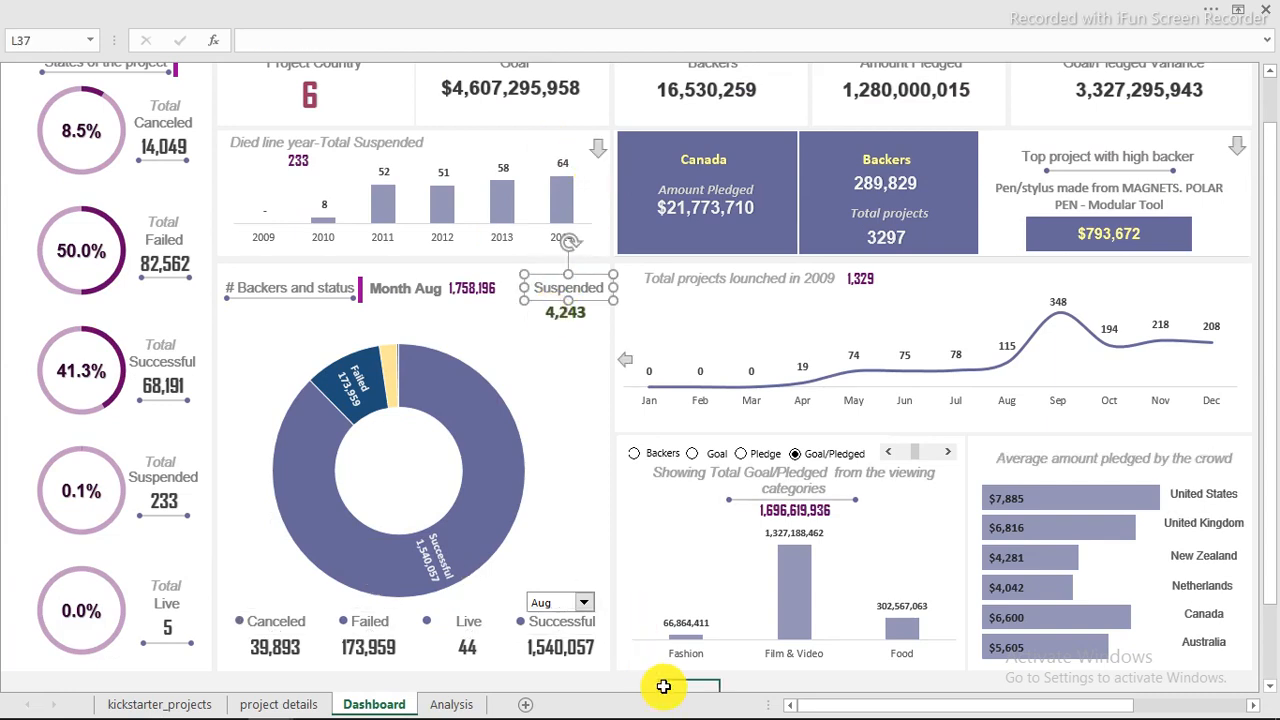
{"action": "left_click", "coordinate": [537, 284]}
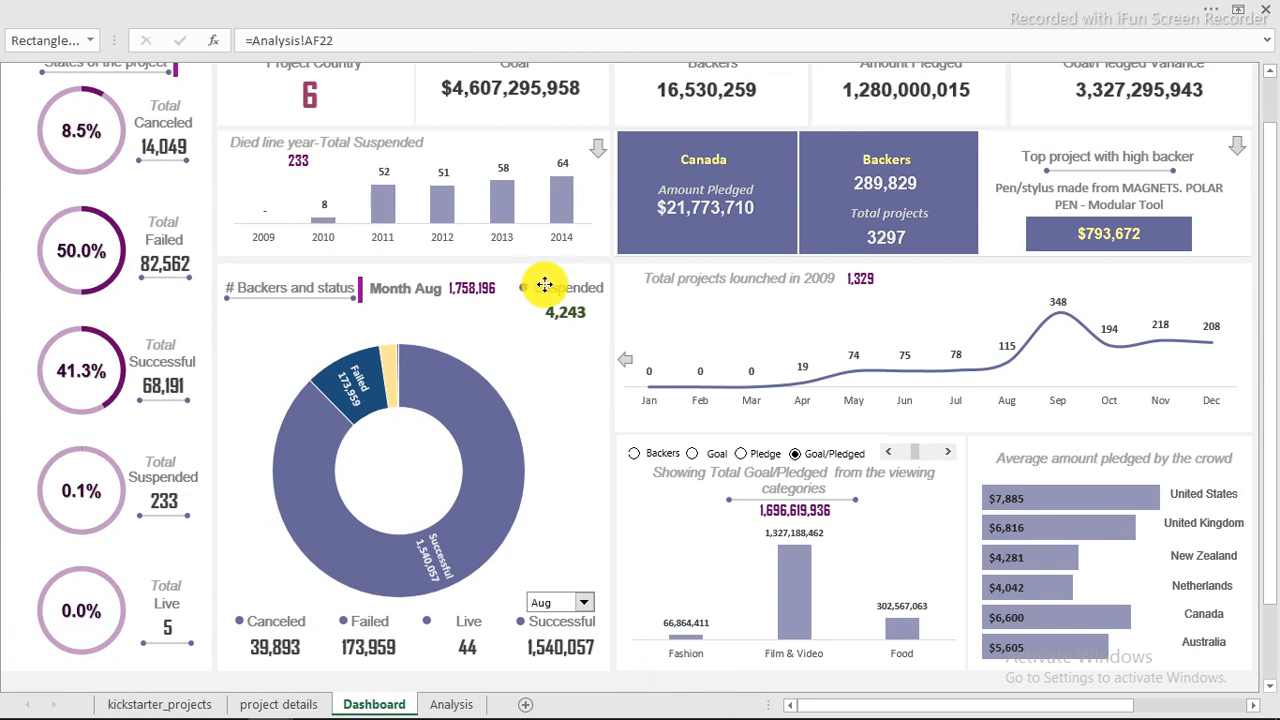
{"action": "left_click", "coordinate": [408, 290], "text": "shift"}
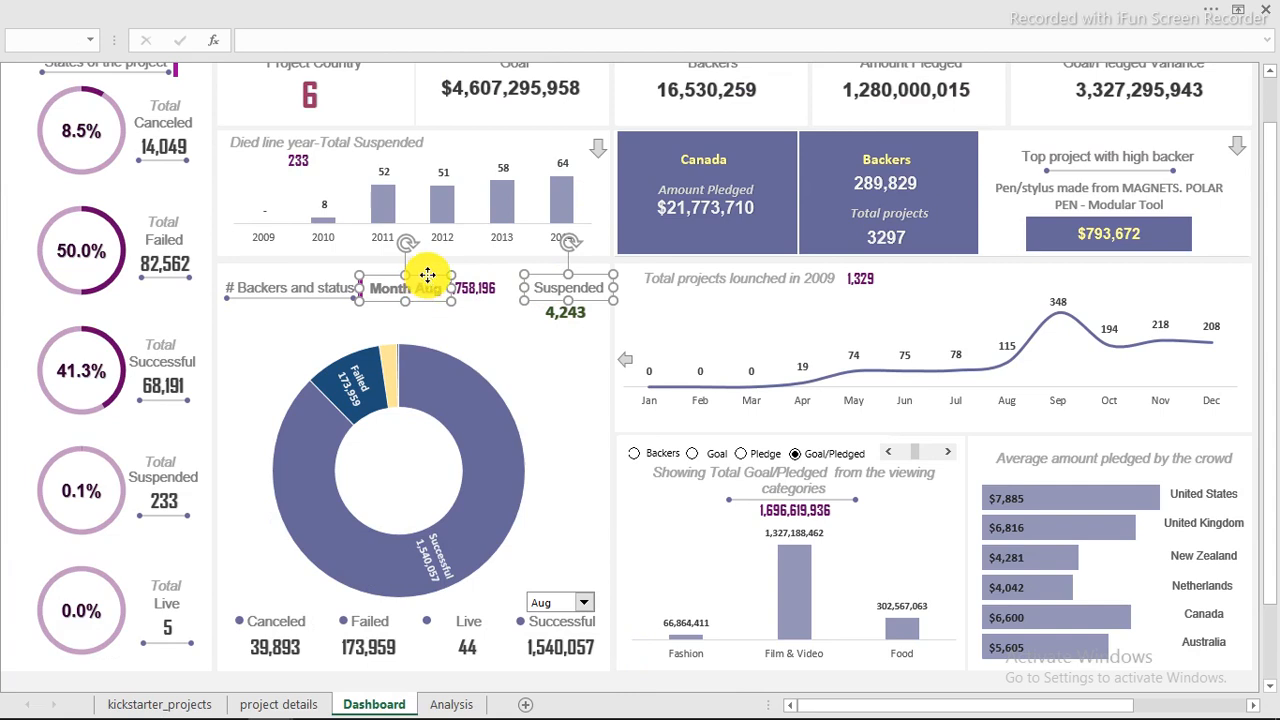
{"action": "right_click", "coordinate": [427, 275]}
{"action": "key", "text": "Escape"}
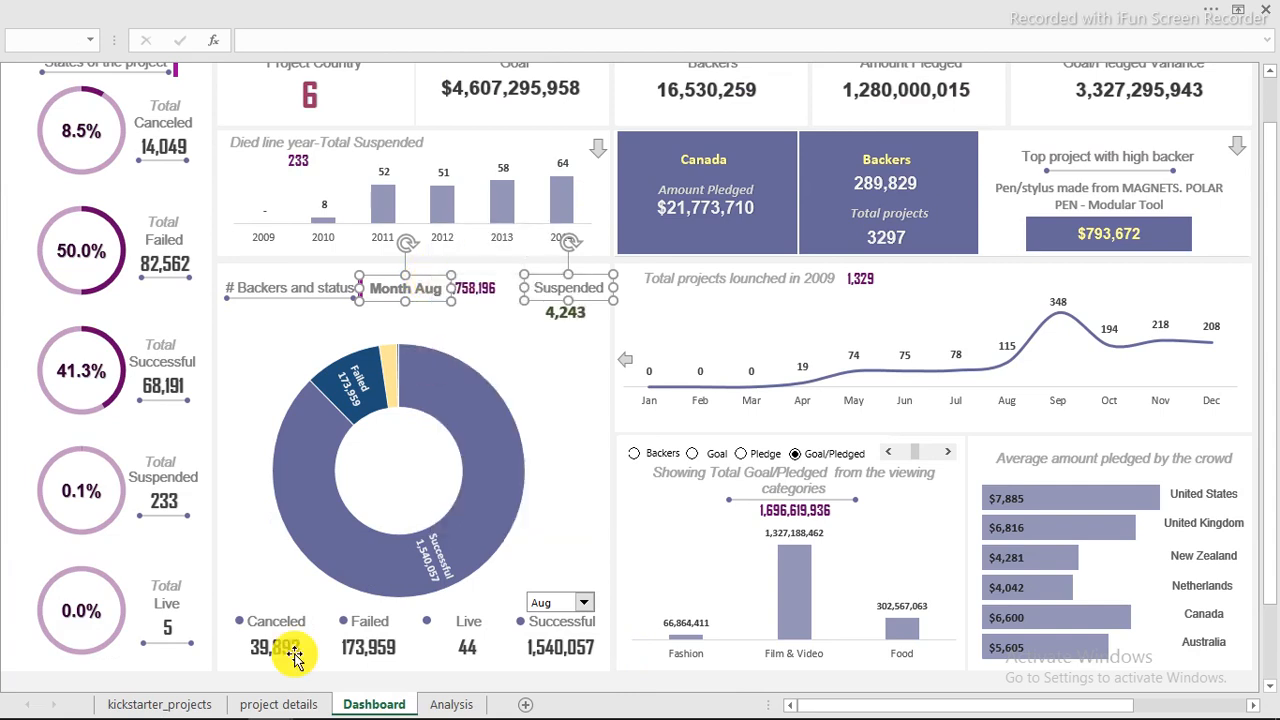
Paste both labels into the Kickstarter project lesson dashboard, placing Month Aug beside the # Backers and status heading and Suspended beside its bullet
{"action": "mouse_move", "coordinate": [268, 705]}
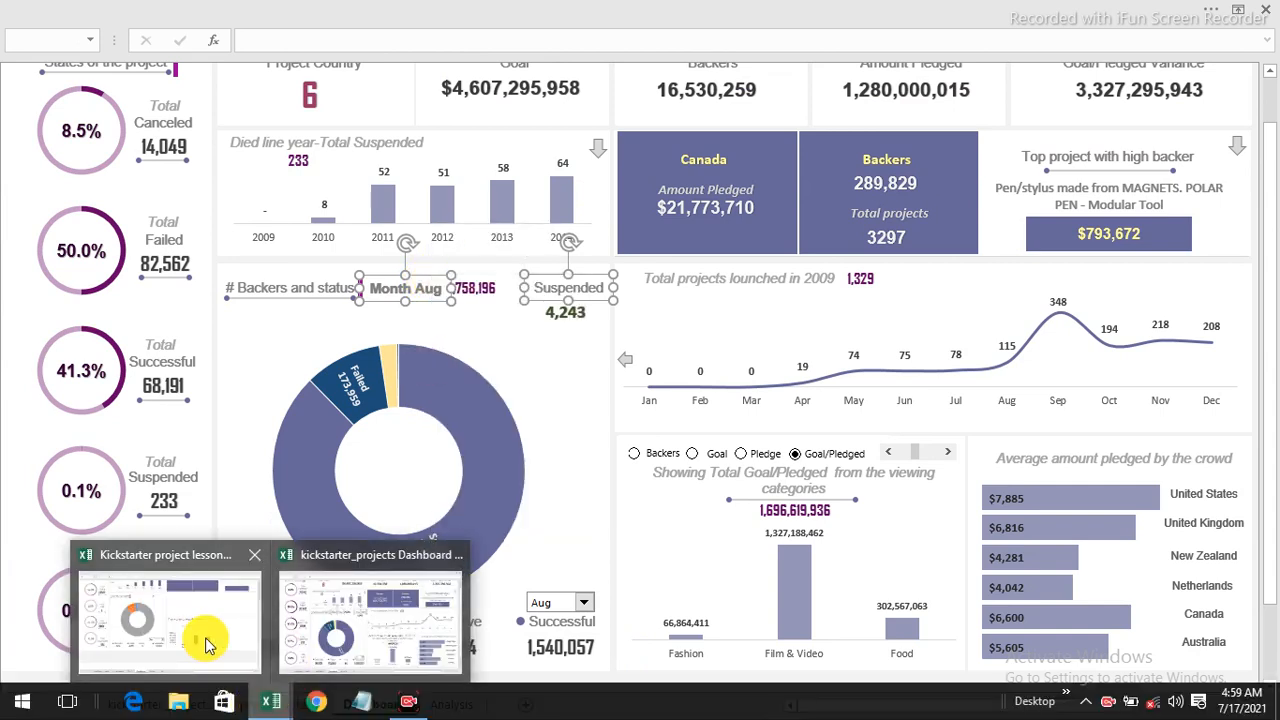
{"action": "left_click", "coordinate": [207, 645]}
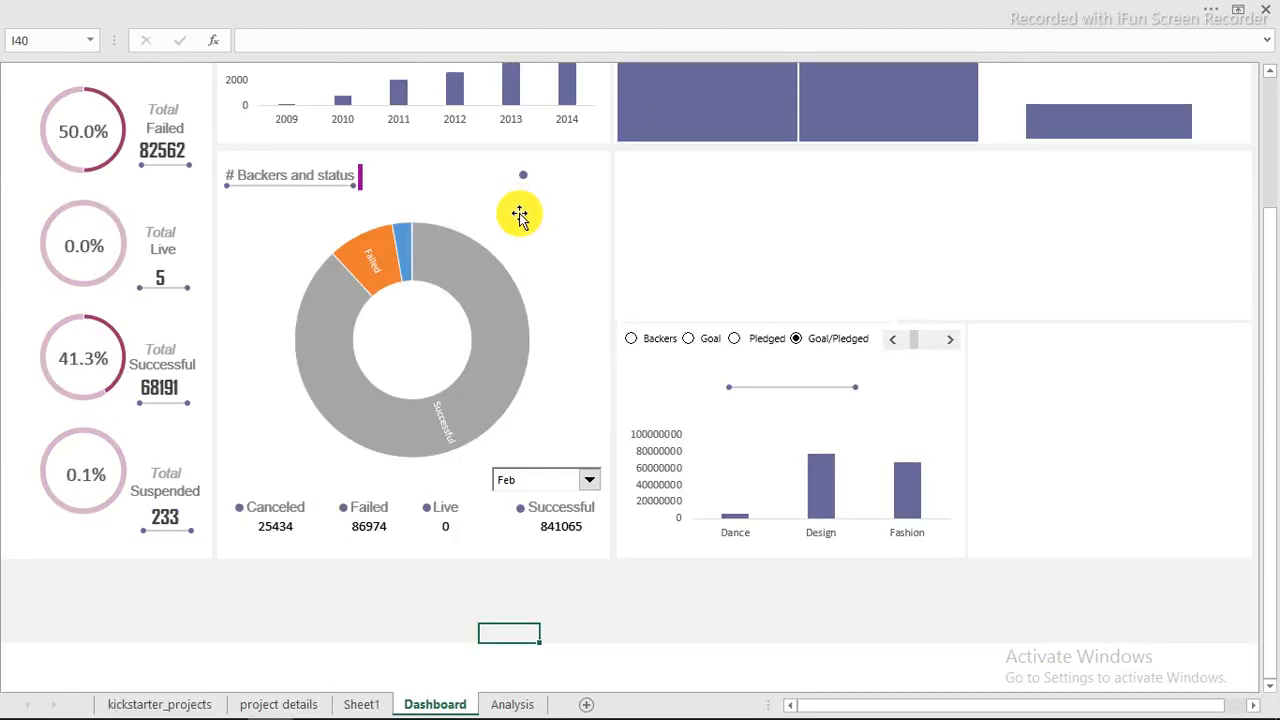
{"action": "key", "text": "ctrl+v"}
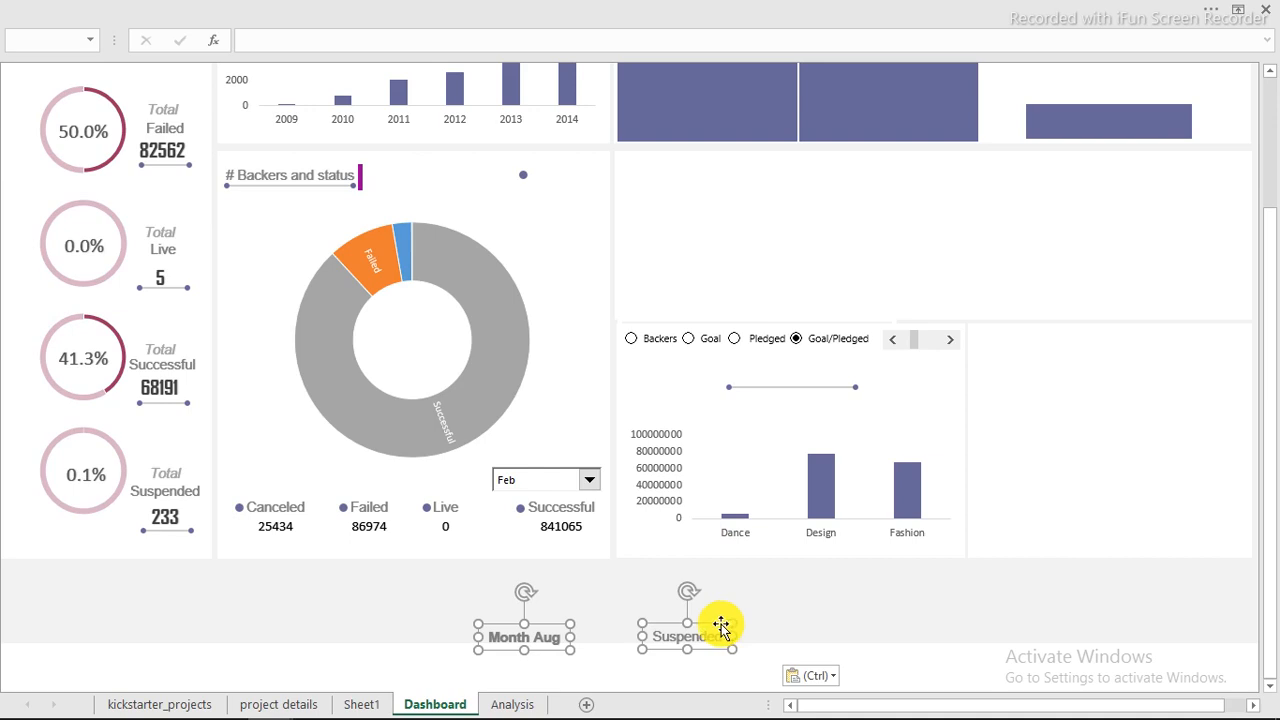
{"action": "left_click_drag", "start_coordinate": [721, 625], "coordinate": [602, 164]}
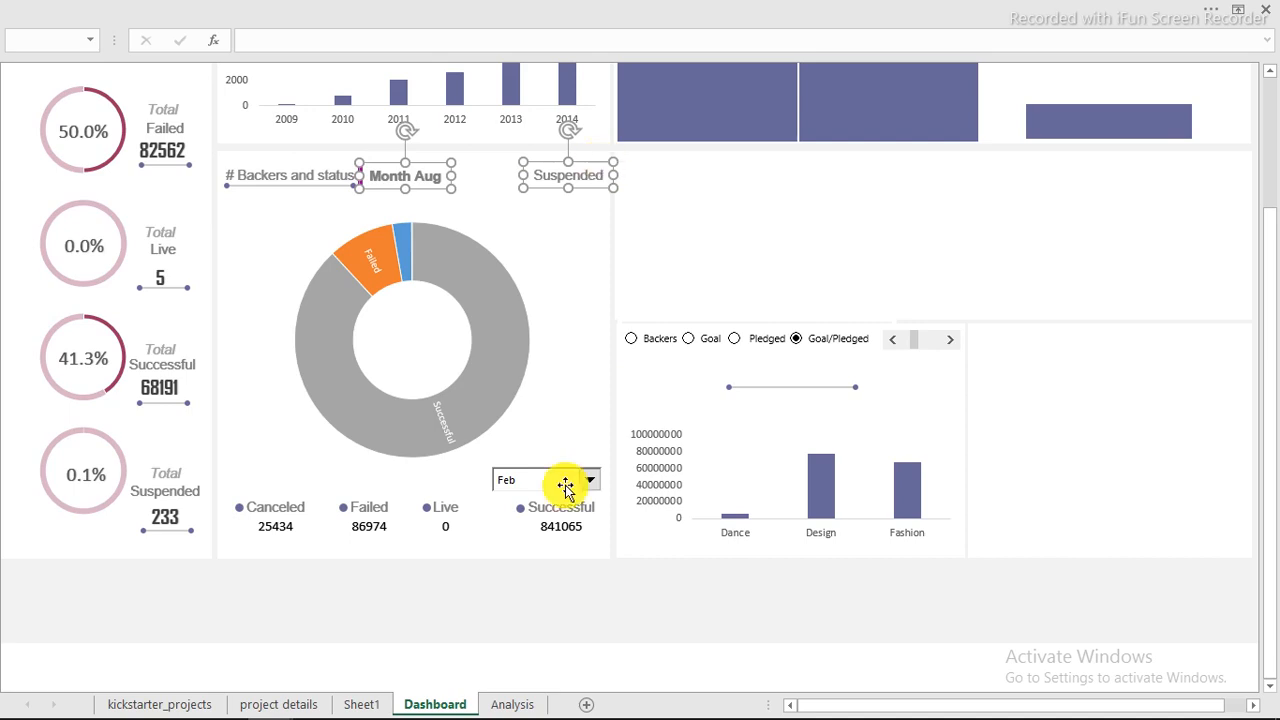
{"action": "left_click", "coordinate": [602, 651]}
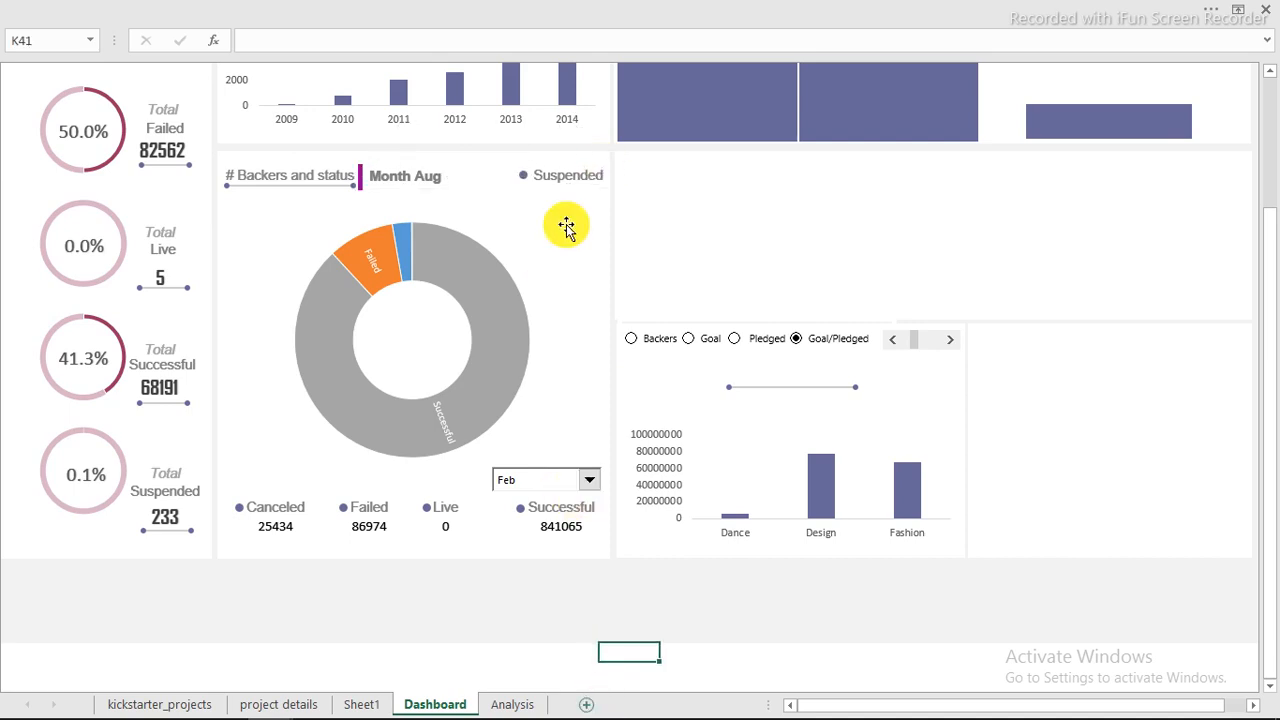
Duplicate the Suspended label directly below the original and link the copy to the selected month's Suspended value with the formula =Analysis!AT20
{"action": "left_click", "coordinate": [578, 175]}
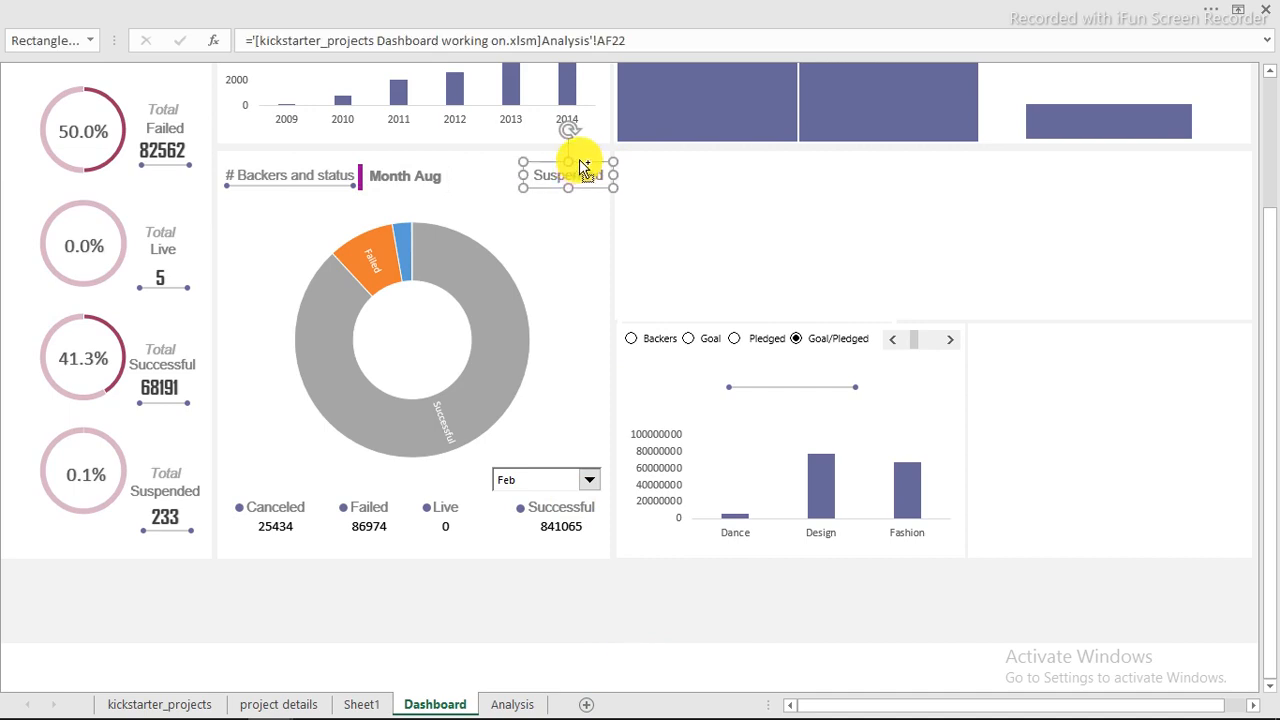
{"action": "left_click_drag", "start_coordinate": [579, 161], "coordinate": [577, 188]}
{"action": "left_click_drag", "start_coordinate": [628, 40], "coordinate": [250, 40]}
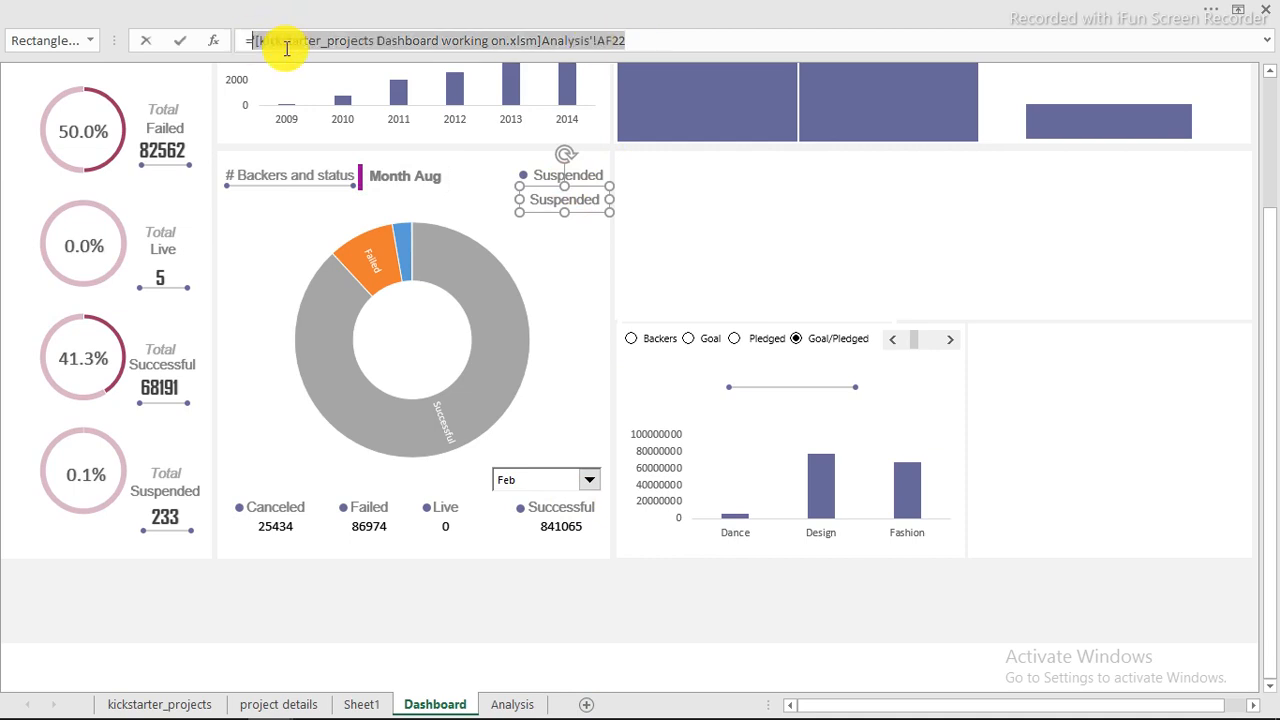
{"action": "left_click", "coordinate": [513, 704]}
{"action": "left_click", "coordinate": [453, 472]}
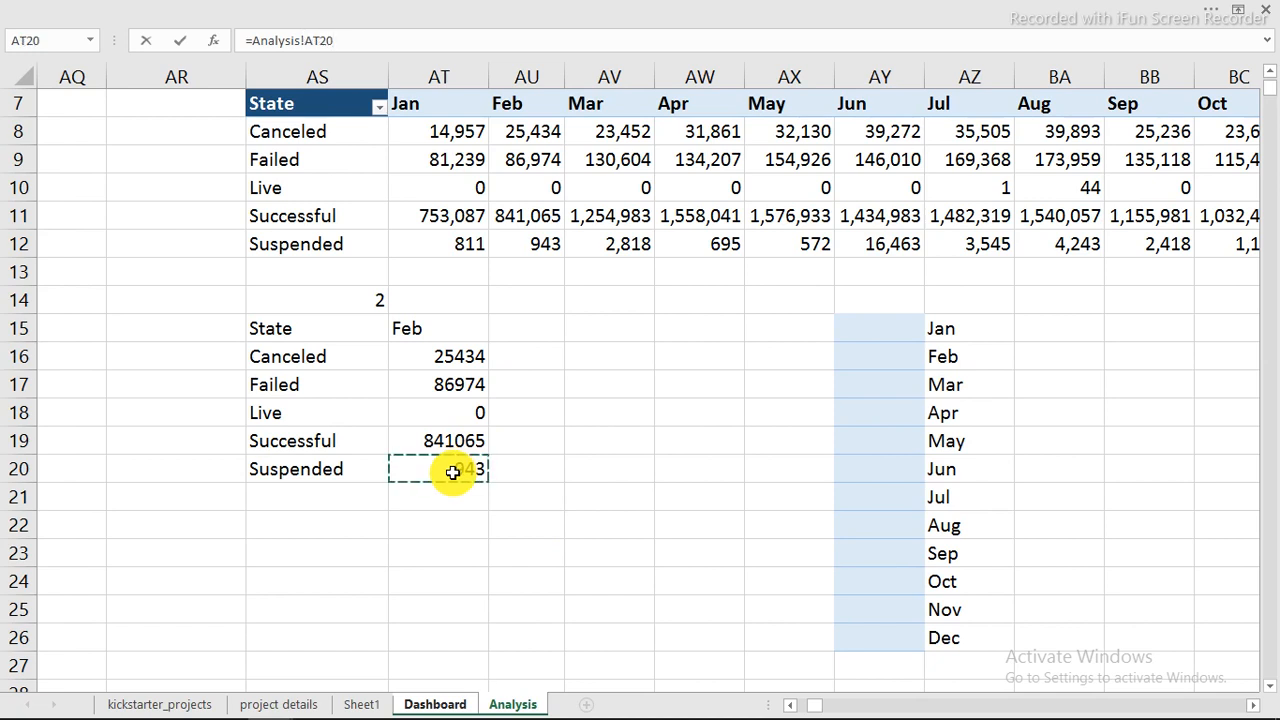
{"action": "key", "text": "Return"}
{"action": "left_click", "coordinate": [810, 594]}
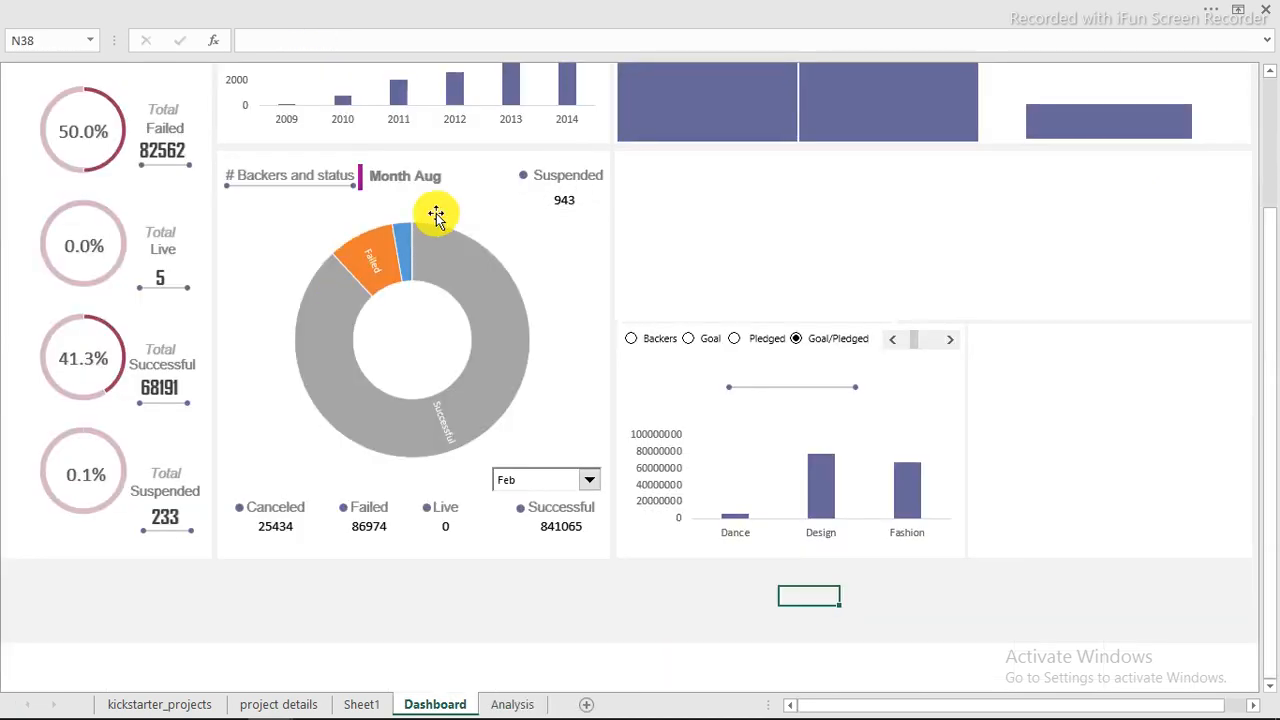
Choose May as the dashboard month to check the sunburst chart and the linked state values
{"action": "left_click", "coordinate": [589, 480]}
{"action": "left_click", "coordinate": [528, 546]}
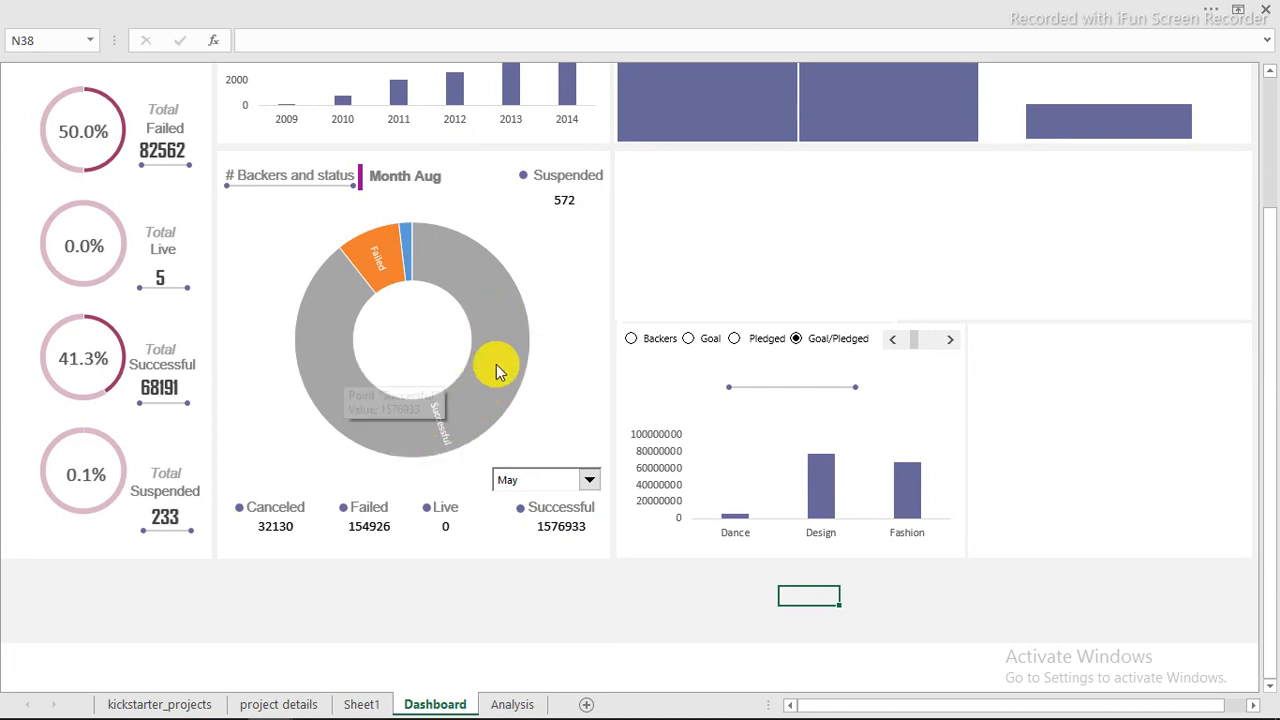
{"action": "mouse_move", "coordinate": [447, 437]}
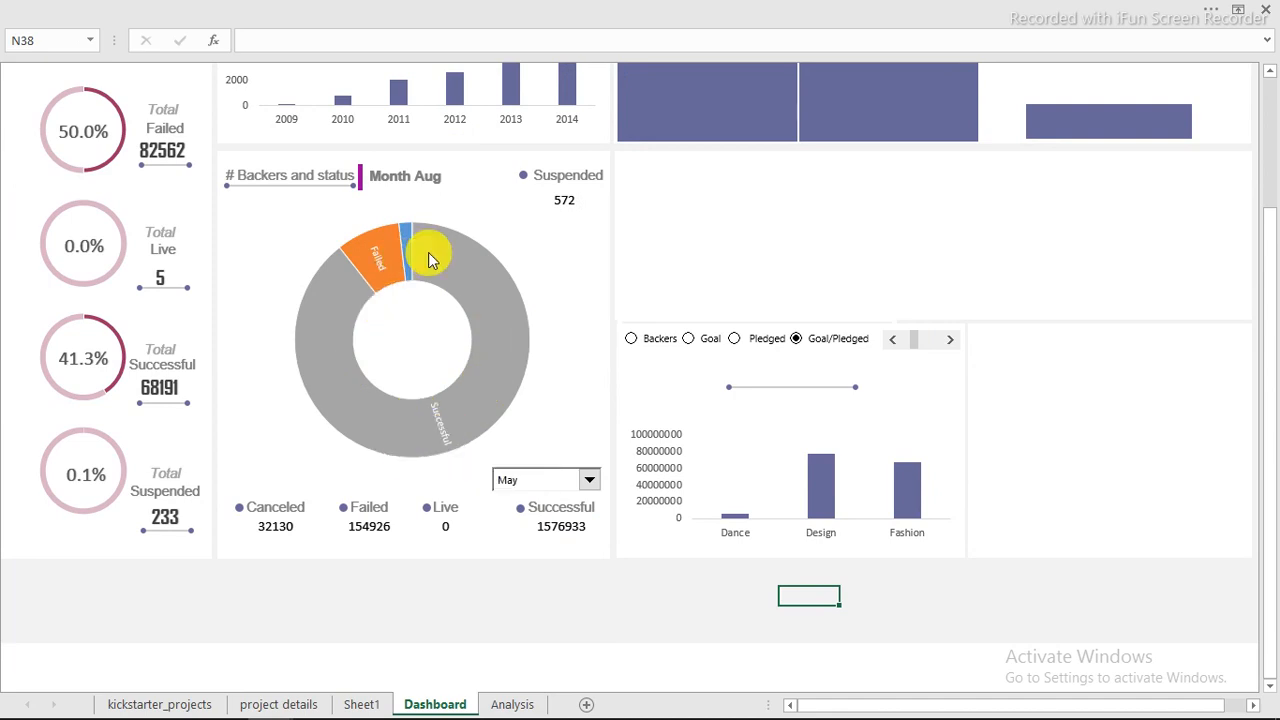
Switch to the finished kickstarter_projects Dashboard workbook and examine the total beside its month label and the monthly table on its Analysis sheet
{"action": "mouse_move", "coordinate": [400, 714]}
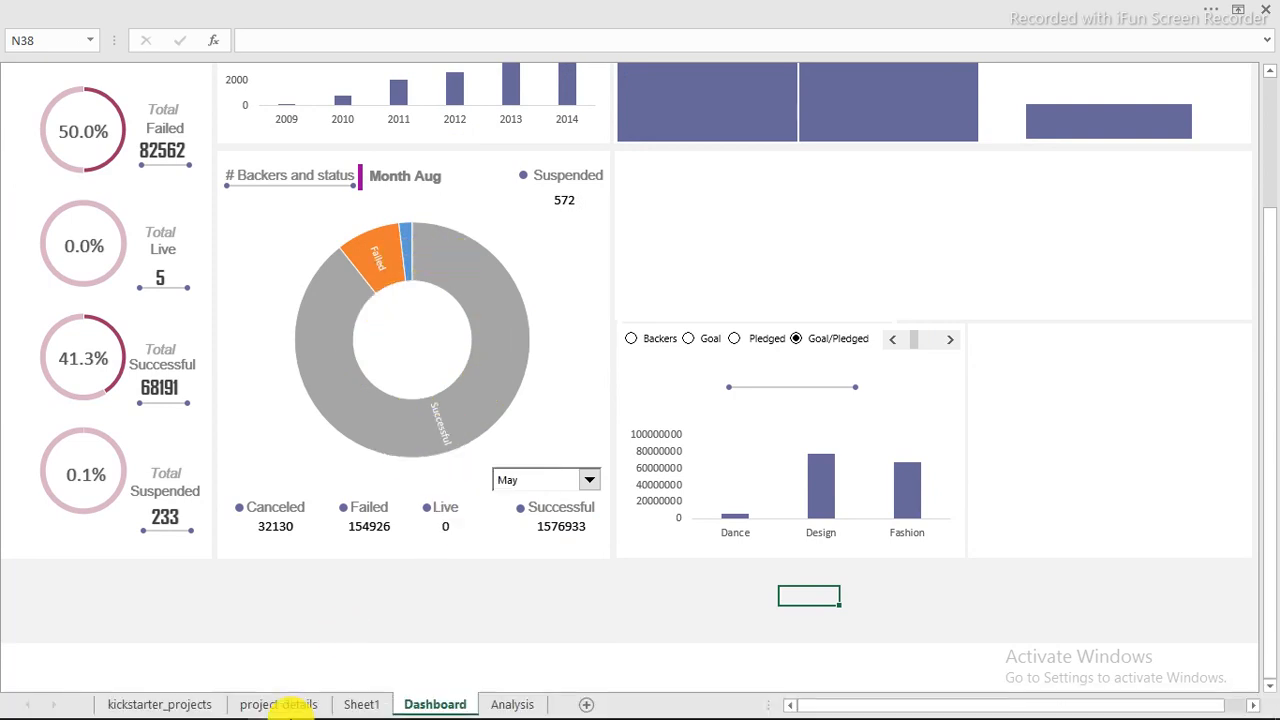
{"action": "mouse_move", "coordinate": [270, 705]}
{"action": "mouse_move", "coordinate": [340, 615]}
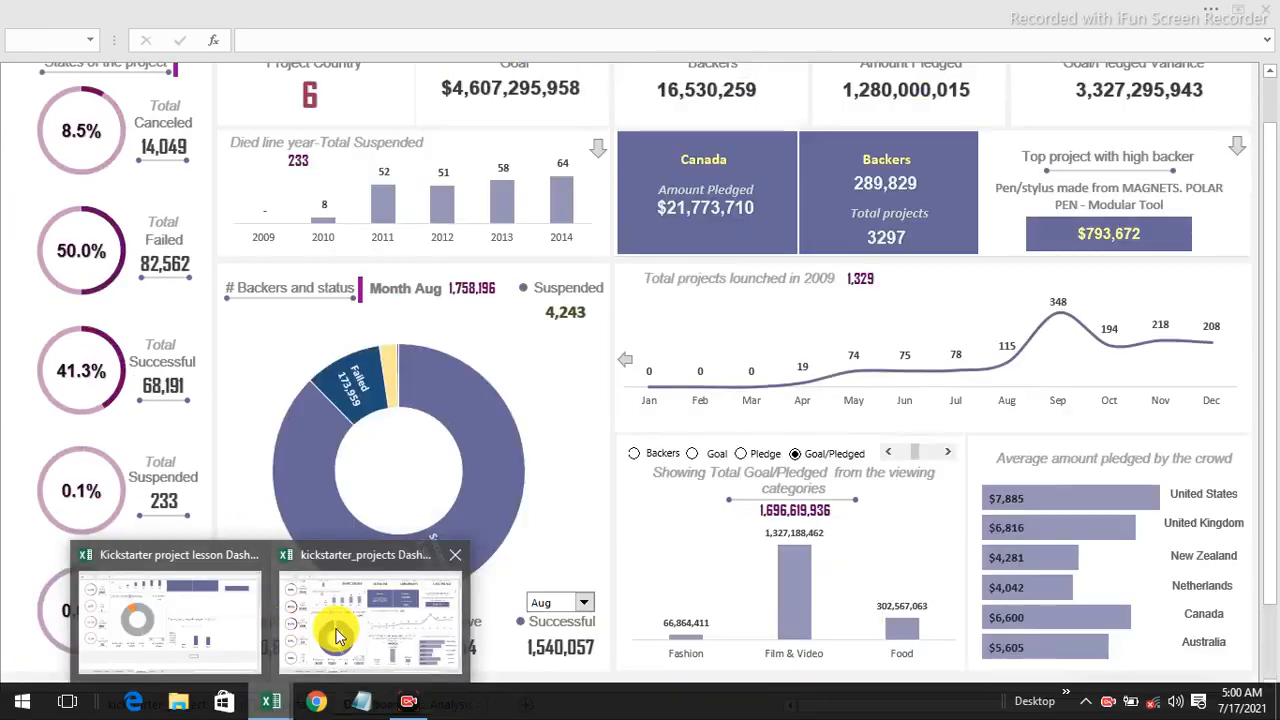
{"action": "left_click", "coordinate": [350, 610]}
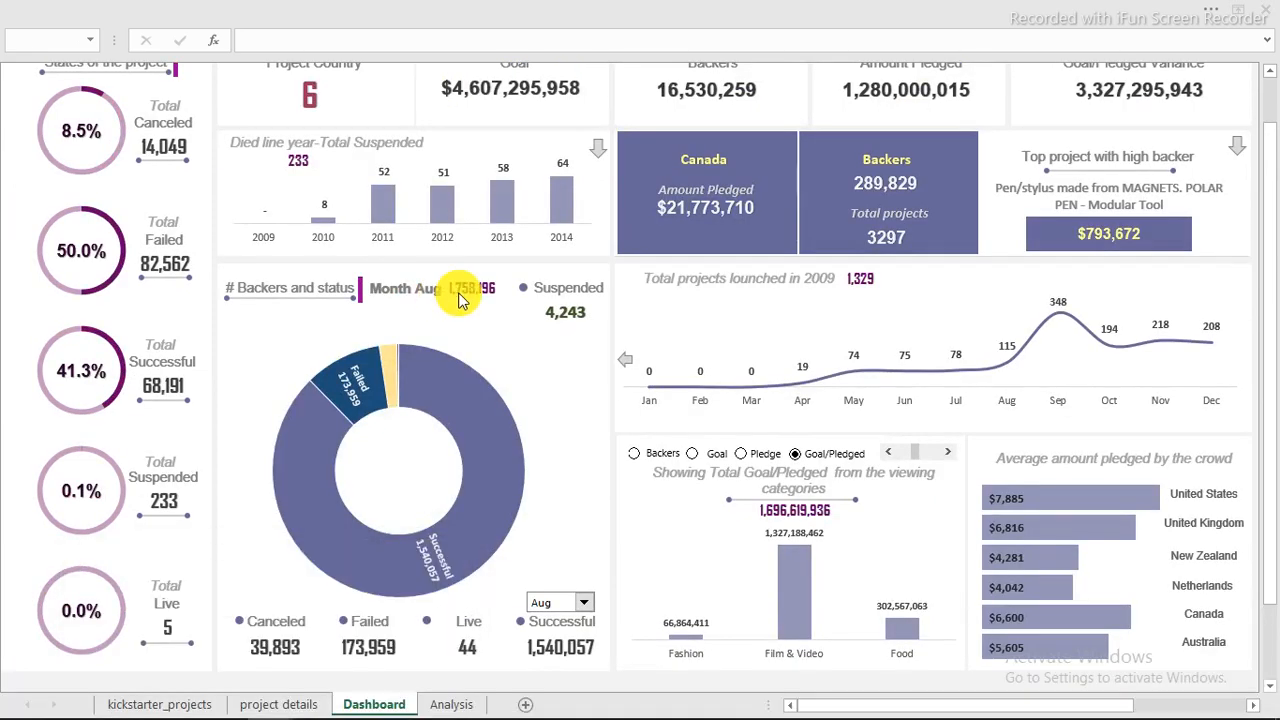
{"action": "left_click", "coordinate": [476, 289]}
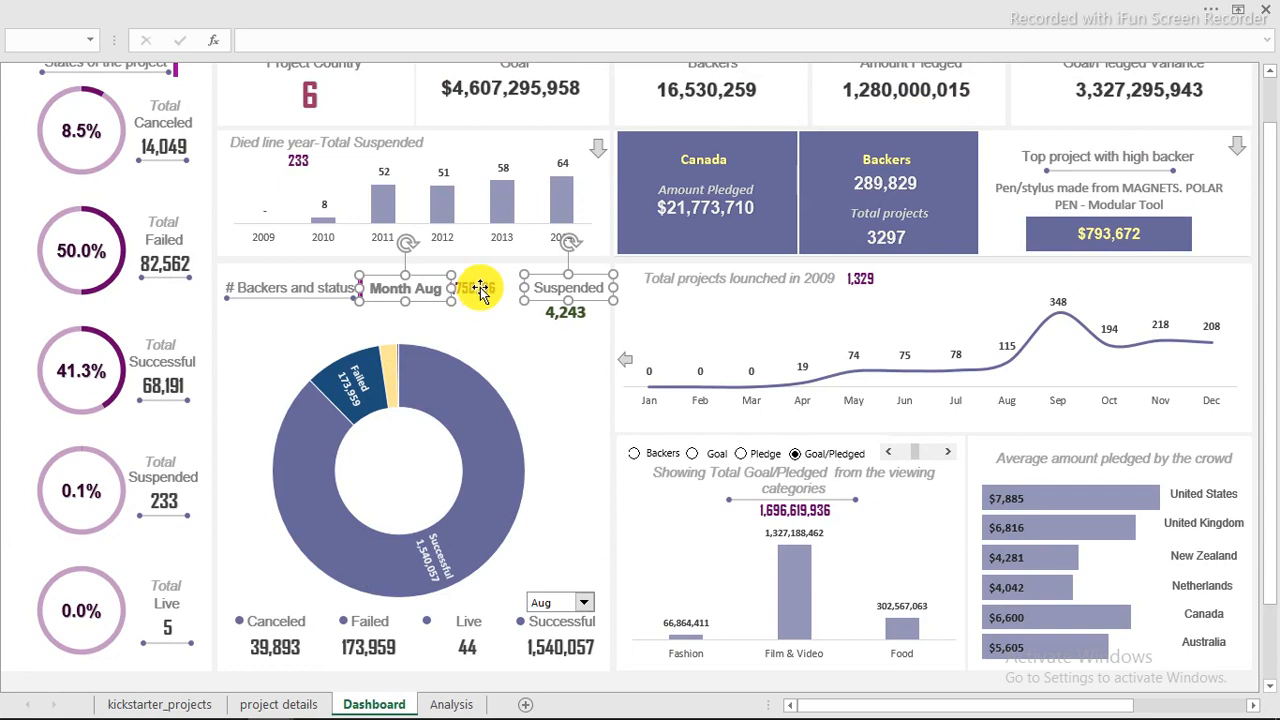
{"action": "left_click", "coordinate": [452, 705]}
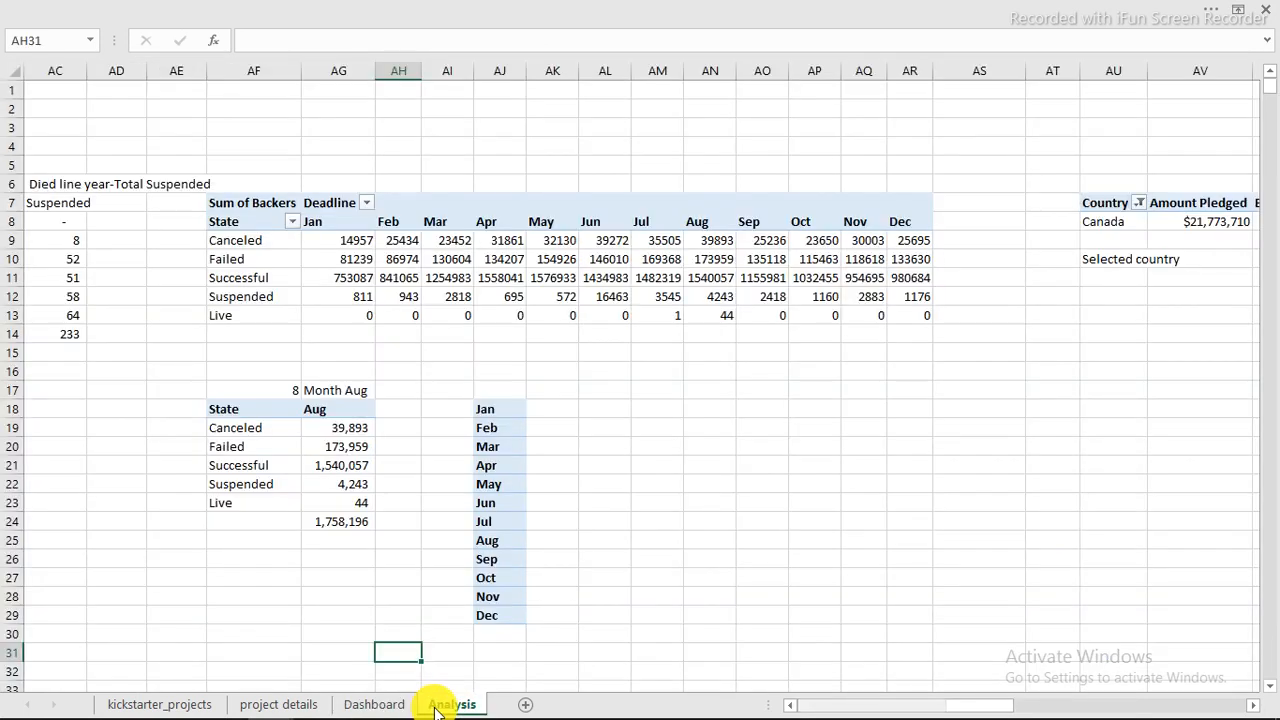
{"action": "left_click", "coordinate": [373, 705]}
Return to the Kickstarter project lesson dashboard and change the month to Jul and to Oct to test the labels
{"action": "mouse_move", "coordinate": [274, 700]}
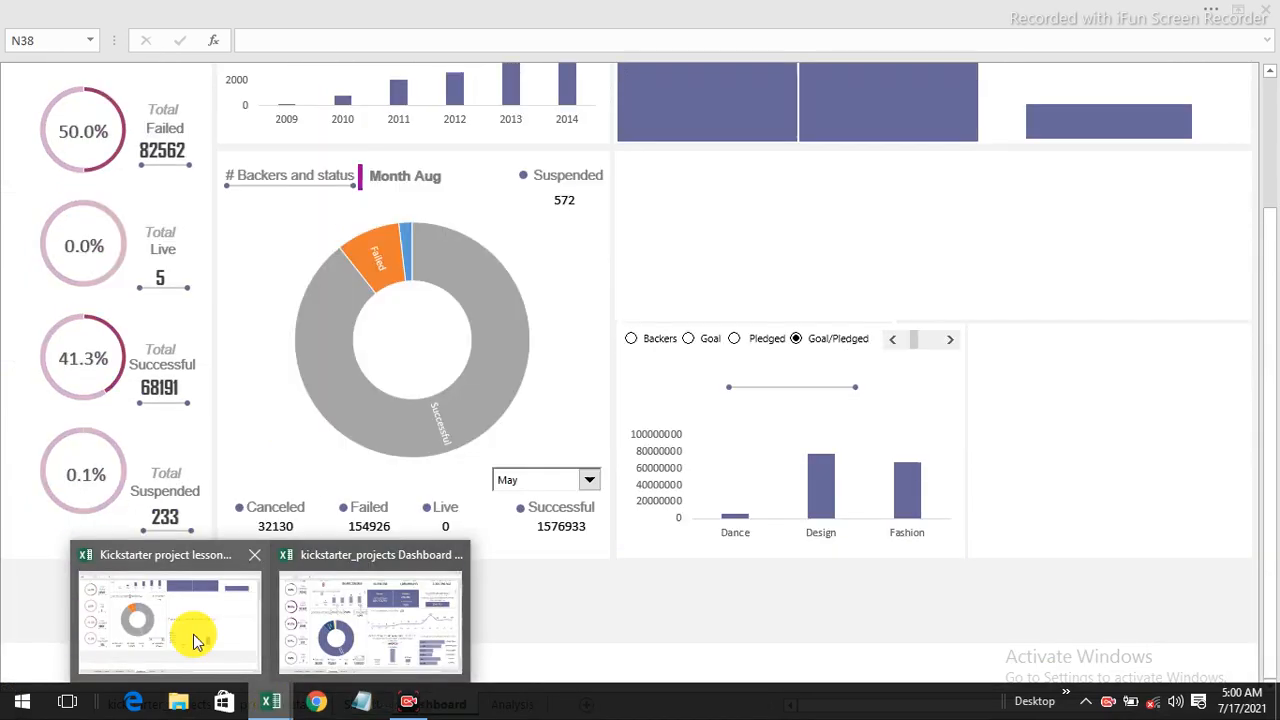
{"action": "left_click", "coordinate": [517, 594]}
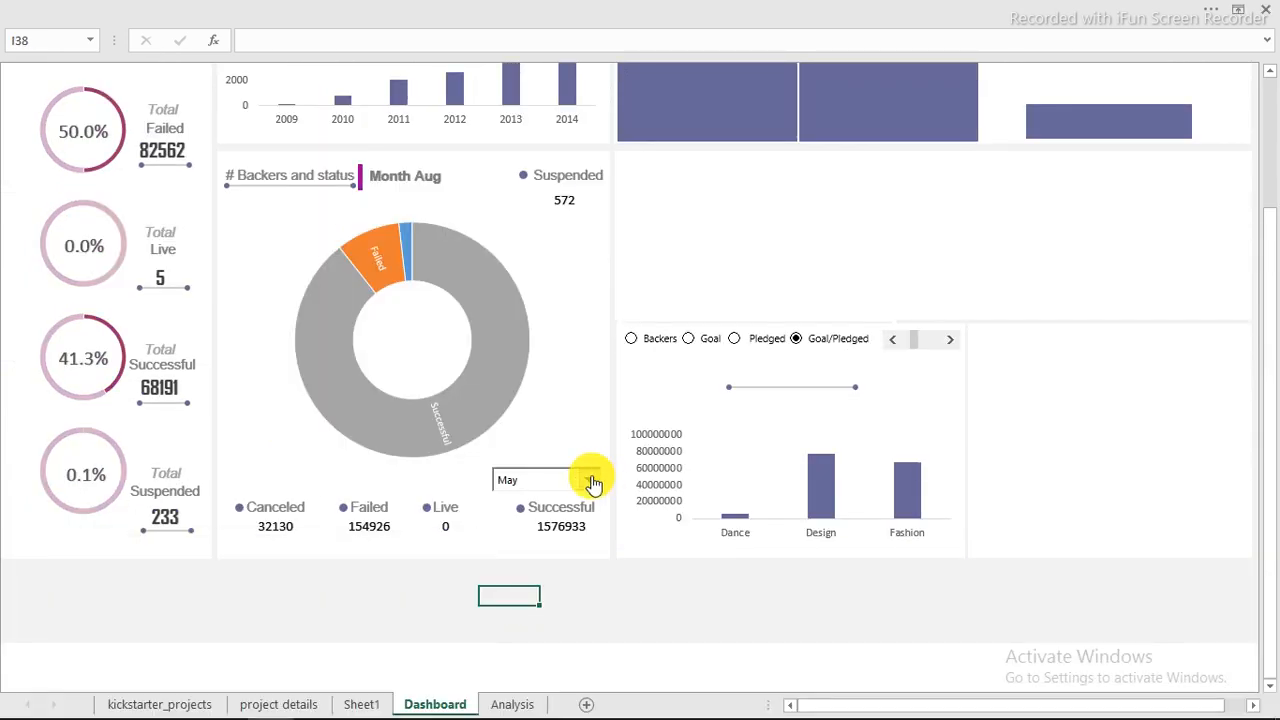
{"action": "left_click", "coordinate": [590, 479]}
{"action": "left_click", "coordinate": [525, 573]}
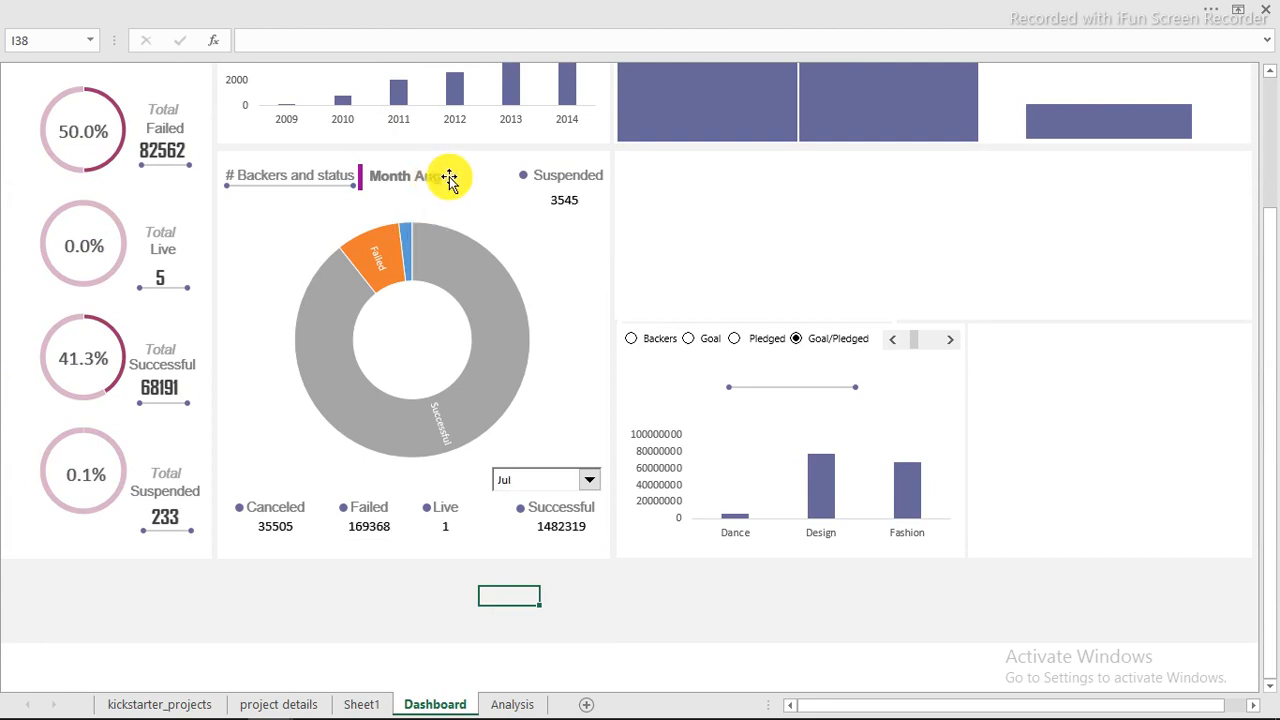
{"action": "left_click", "coordinate": [589, 480]}
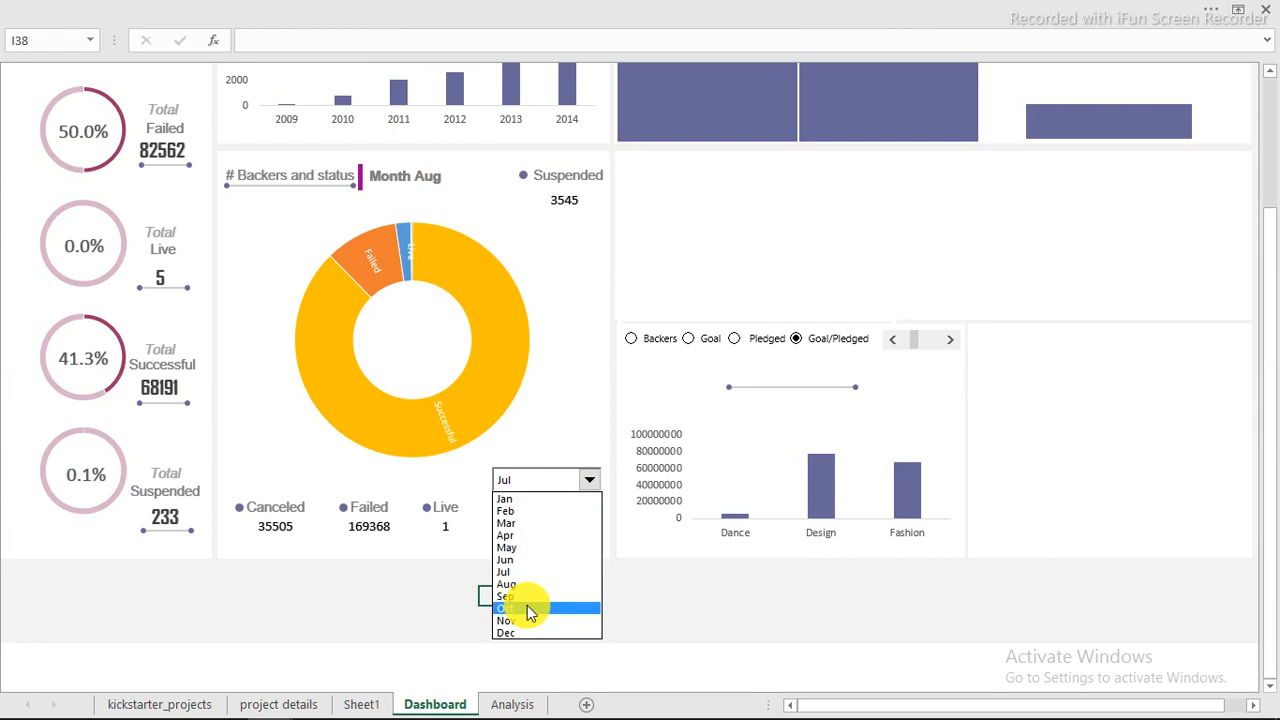
{"action": "left_click", "coordinate": [527, 608]}
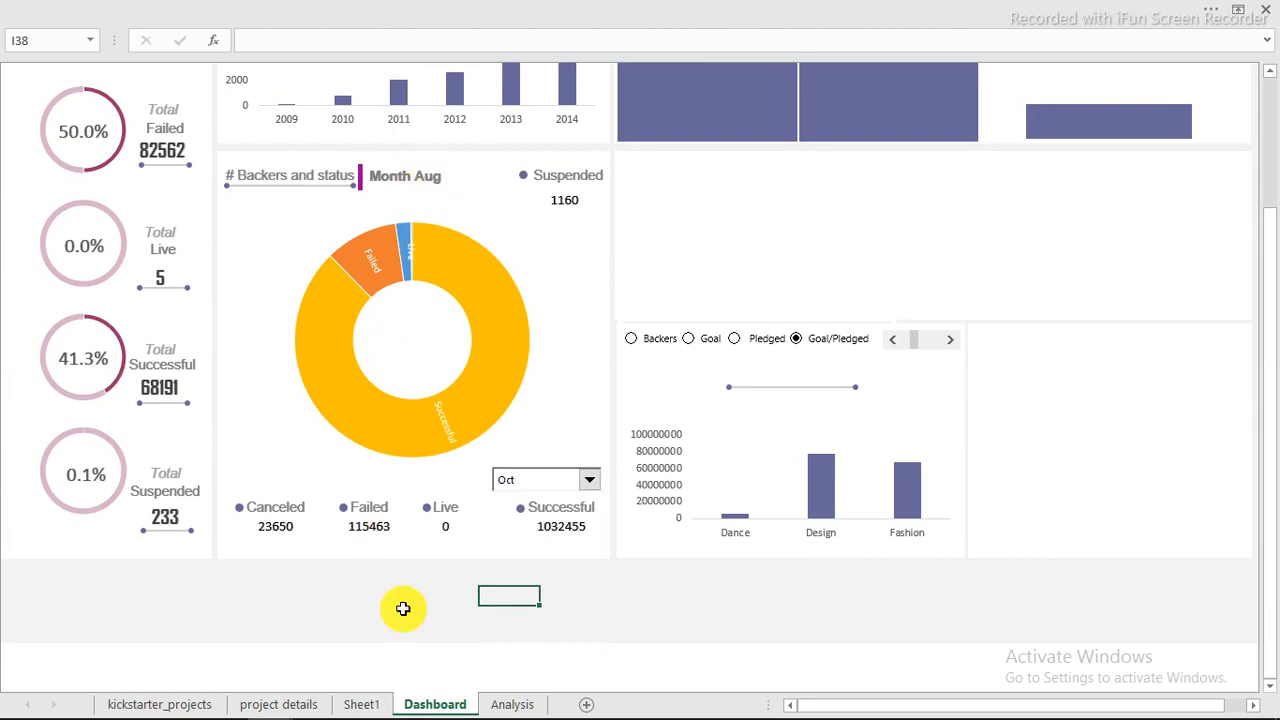
In cell AT14 of the Analysis sheet, build the month caption with the formula ="Month of "&AT15
{"action": "left_click", "coordinate": [513, 704]}
{"action": "left_click", "coordinate": [463, 329]}
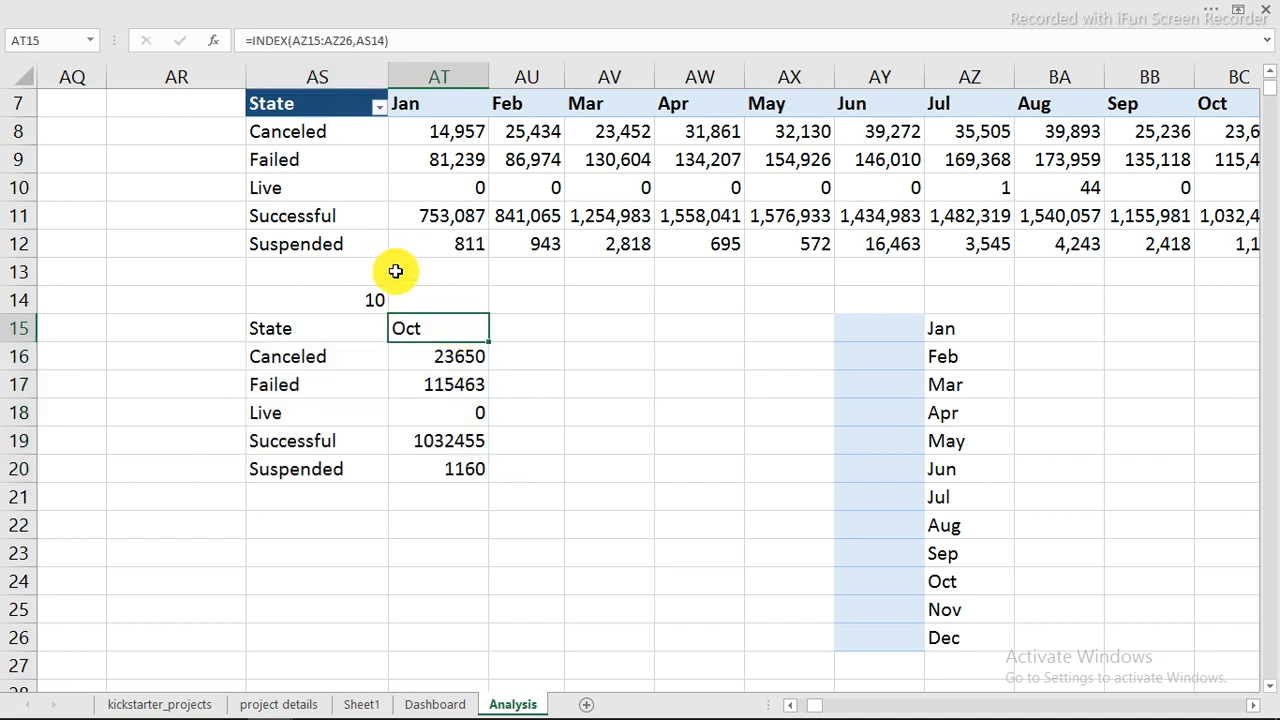
{"action": "left_click", "coordinate": [484, 300]}
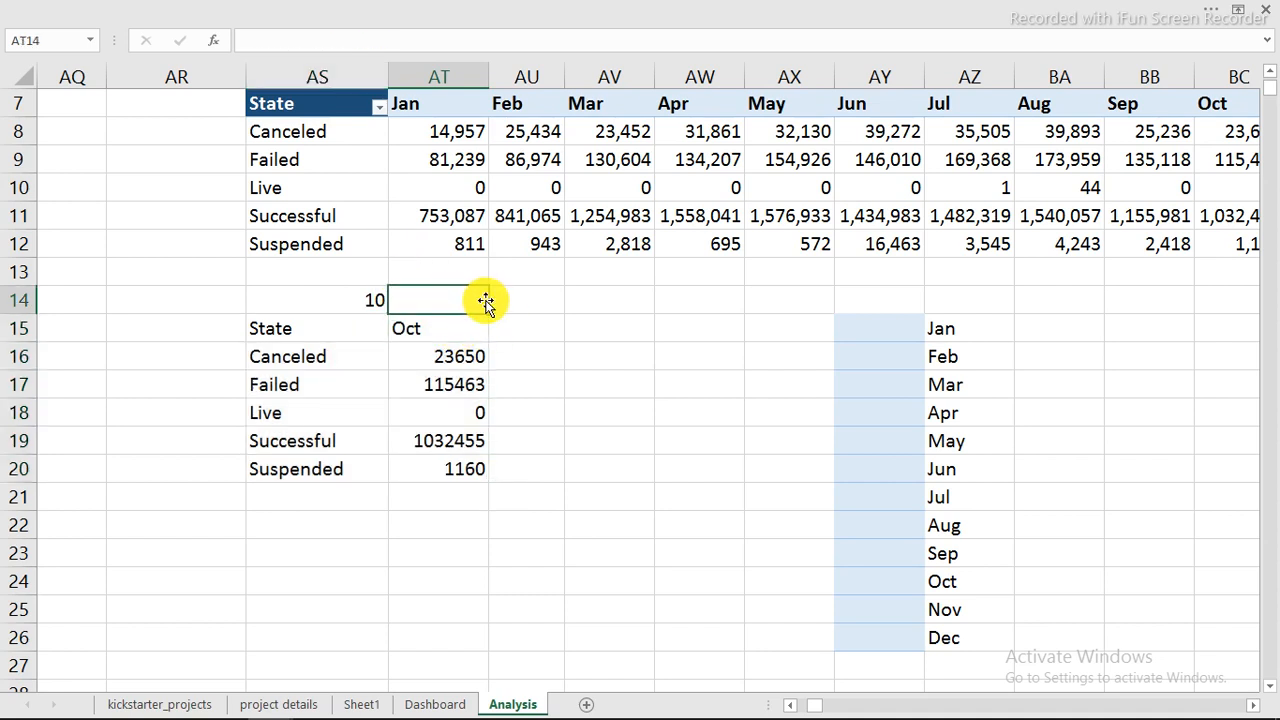
{"action": "type", "text": "="}
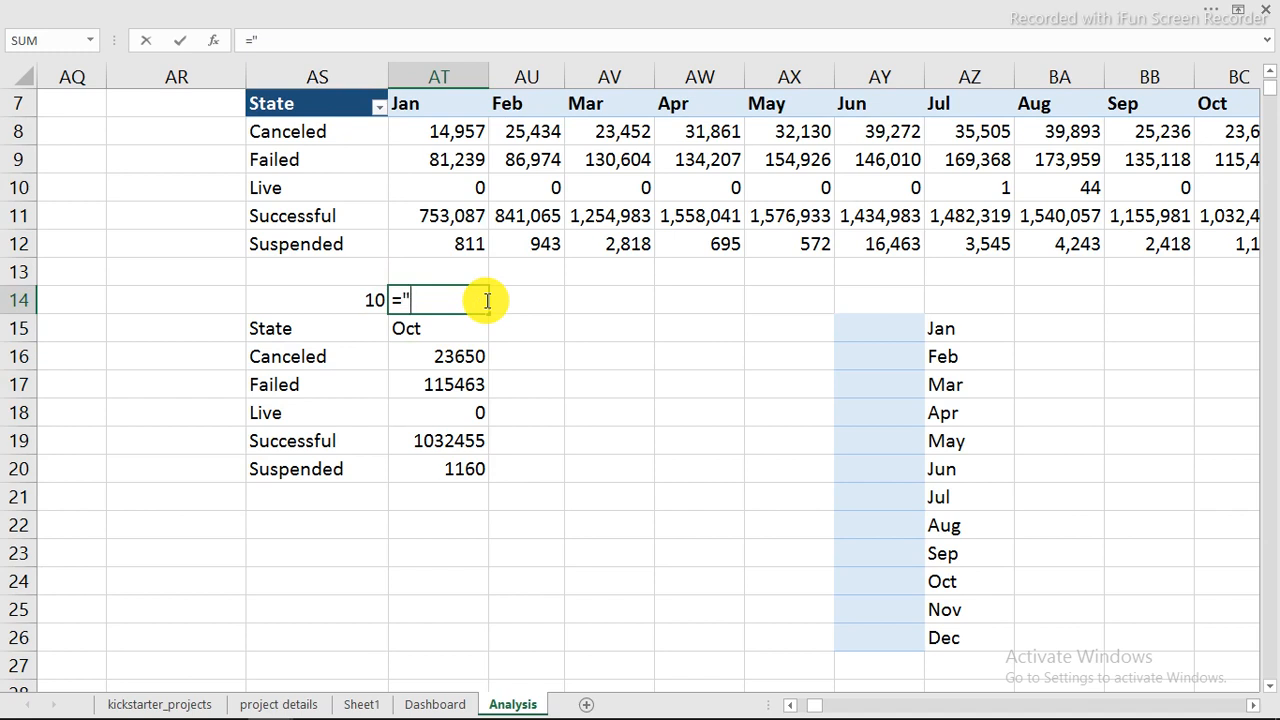
{"action": "key", "text": "BackSpace"}
{"action": "key", "text": "BackSpace"}
{"action": "key", "text": "BackSpace"}
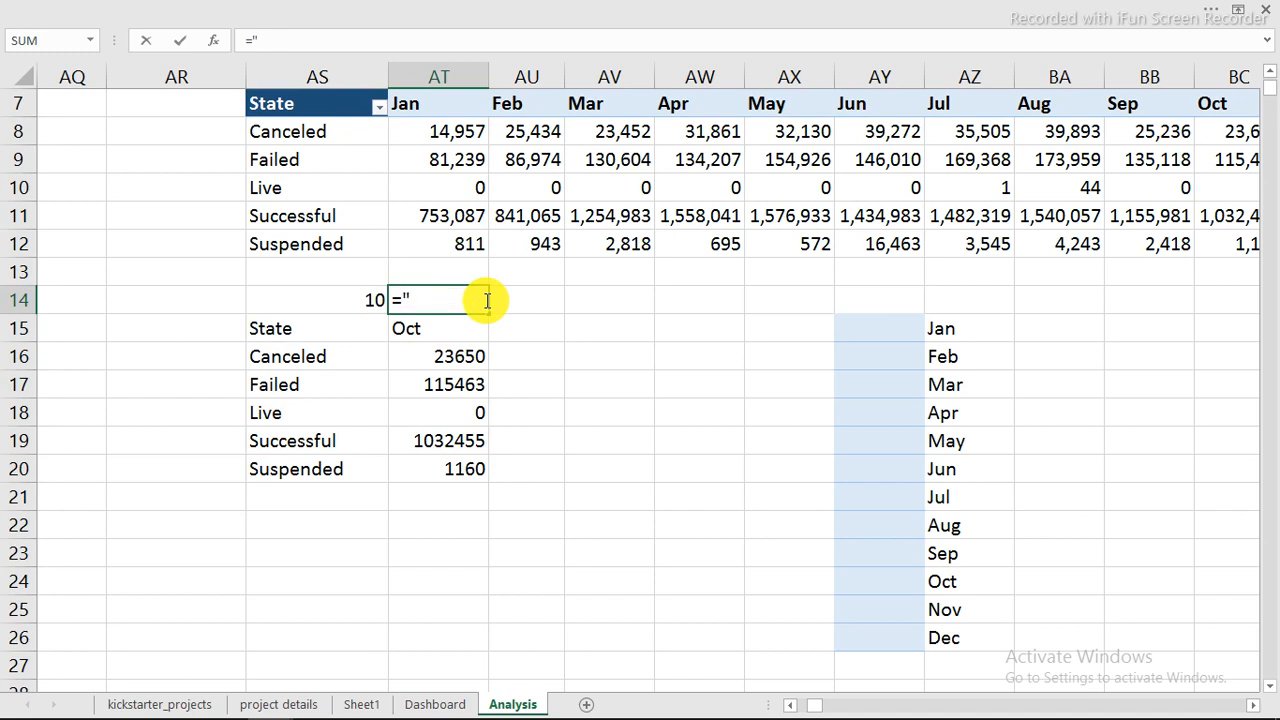
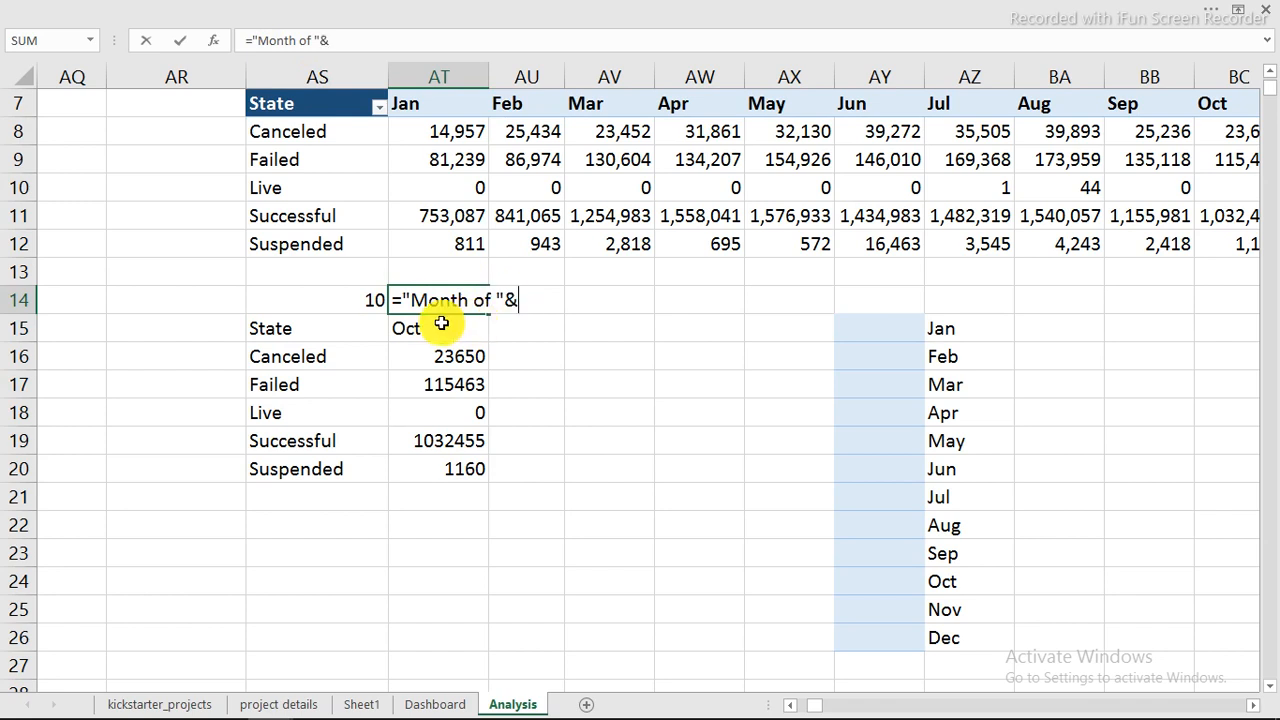
{"action": "left_click", "coordinate": [440, 328]}
{"action": "key", "text": "Return"}
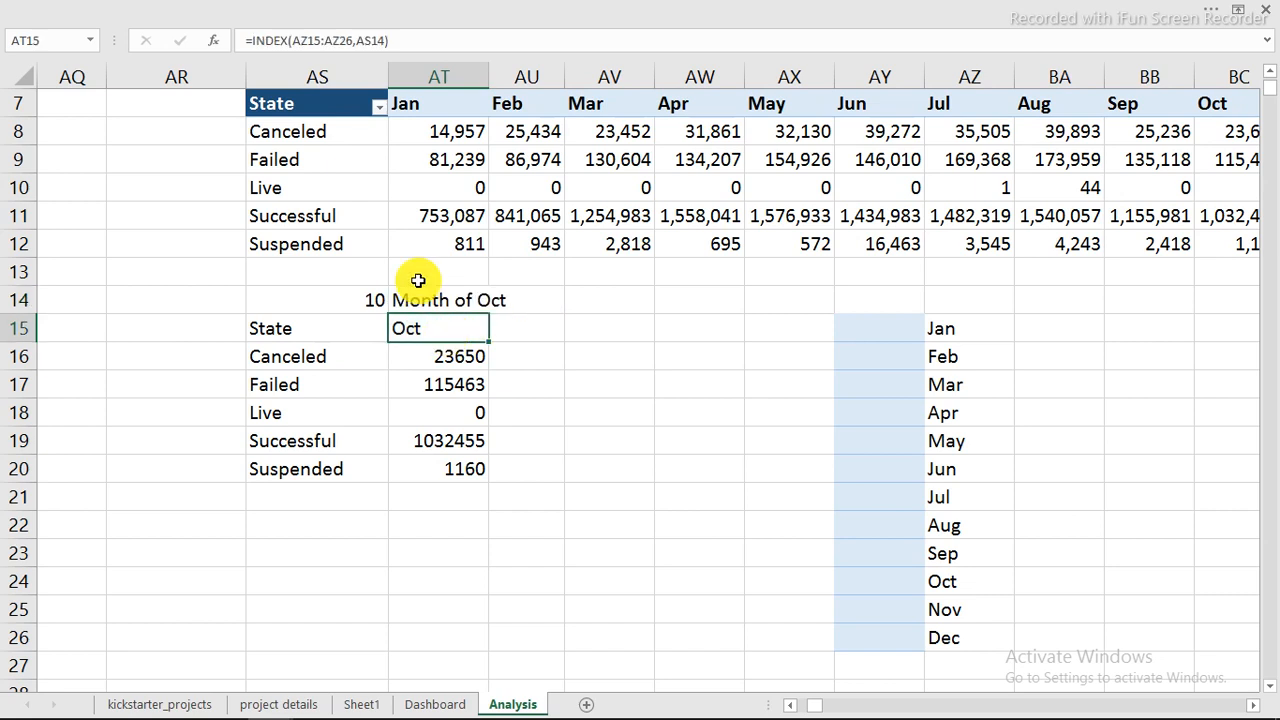
Link the dashboard's Month Aug label to the month caption with the formula =Analysis!AT14
{"action": "left_click", "coordinate": [451, 699]}
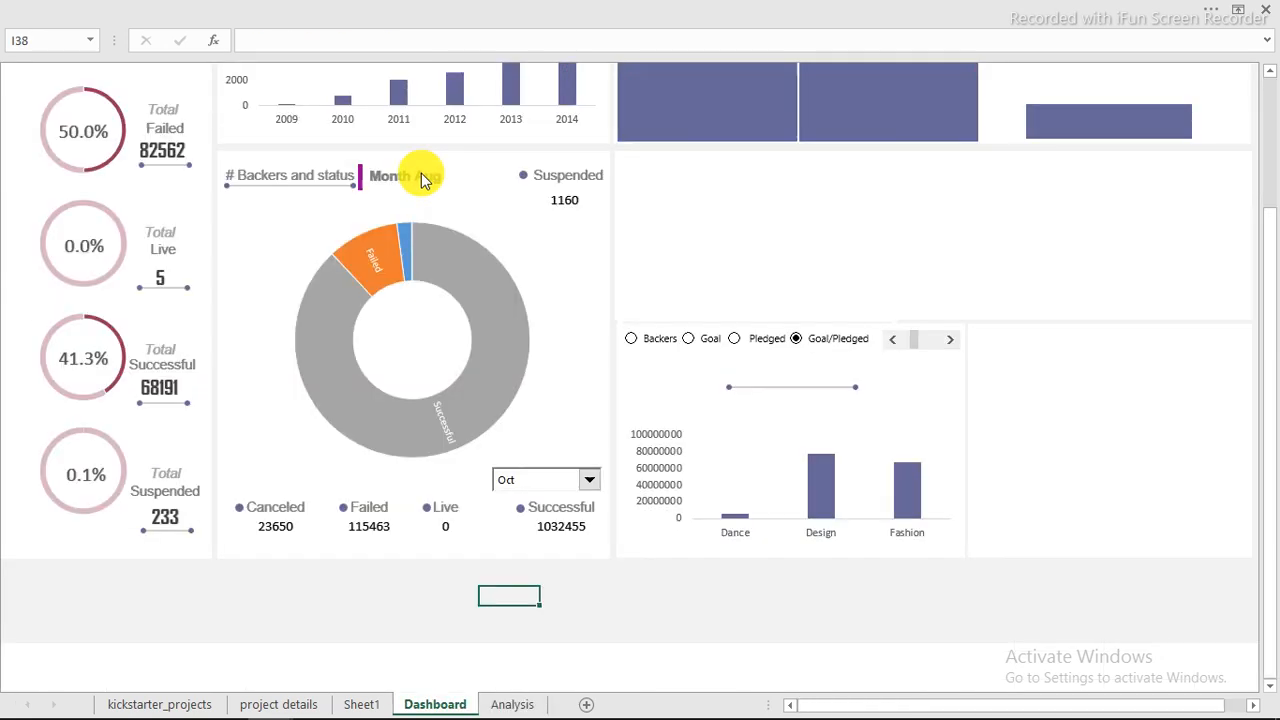
{"action": "left_click", "coordinate": [418, 178]}
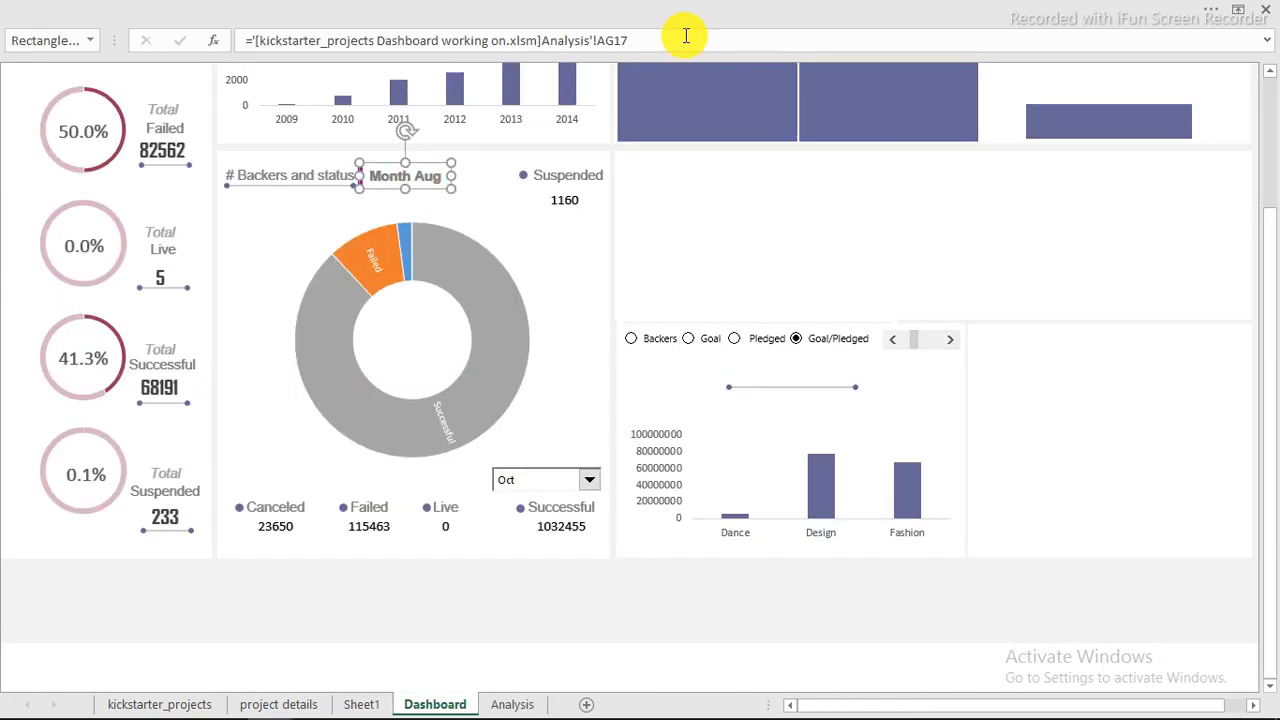
{"action": "left_click_drag", "start_coordinate": [686, 40], "coordinate": [263, 40]}
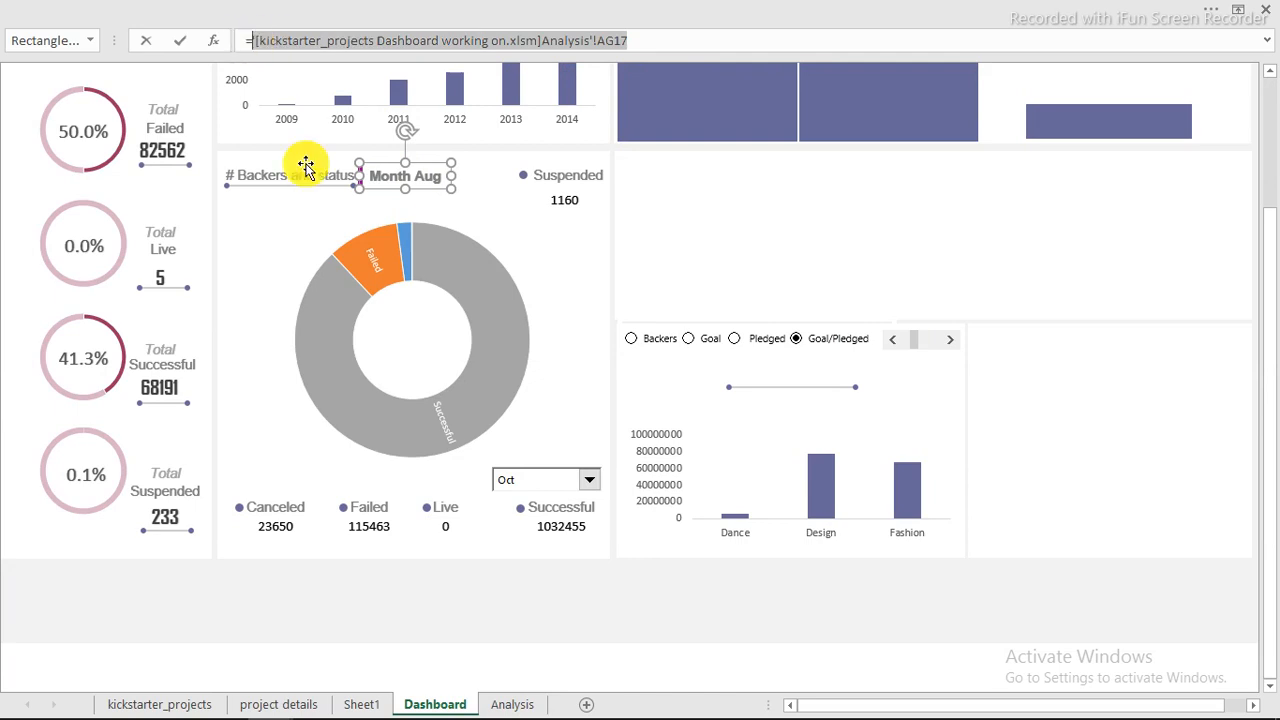
{"action": "left_click", "coordinate": [512, 704]}
{"action": "left_click", "coordinate": [438, 296]}
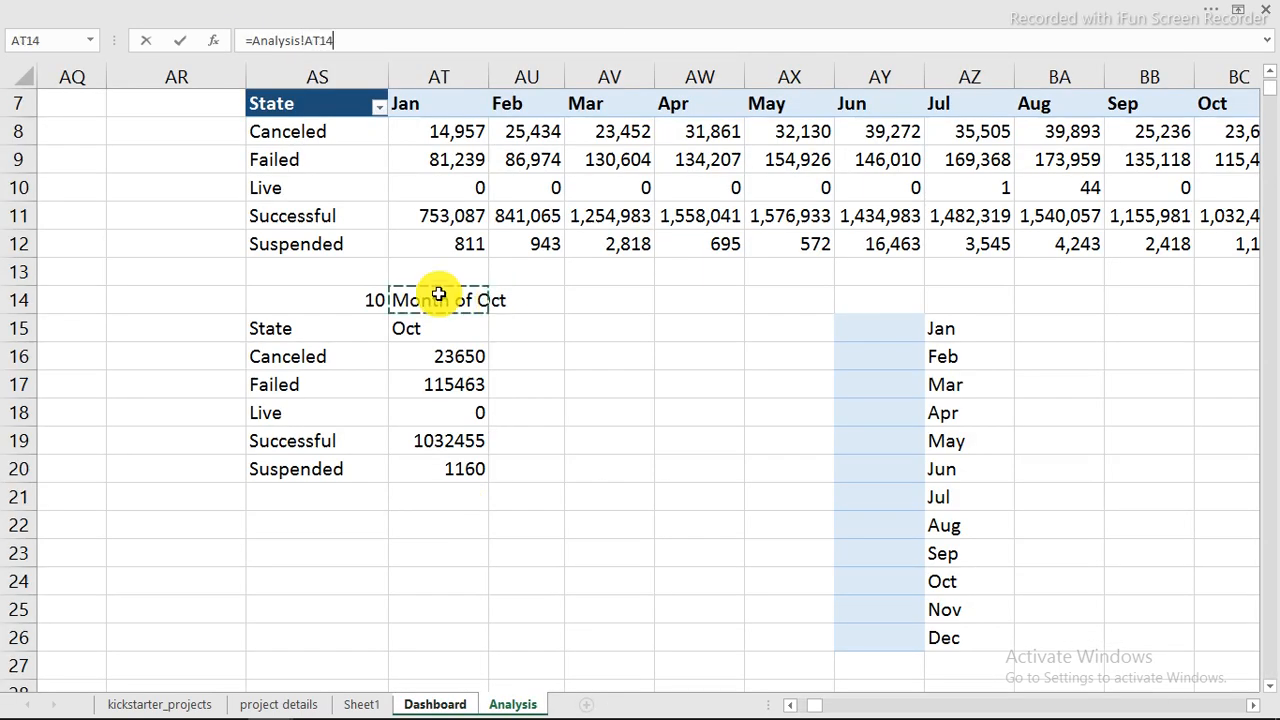
{"action": "key", "text": "Return"}
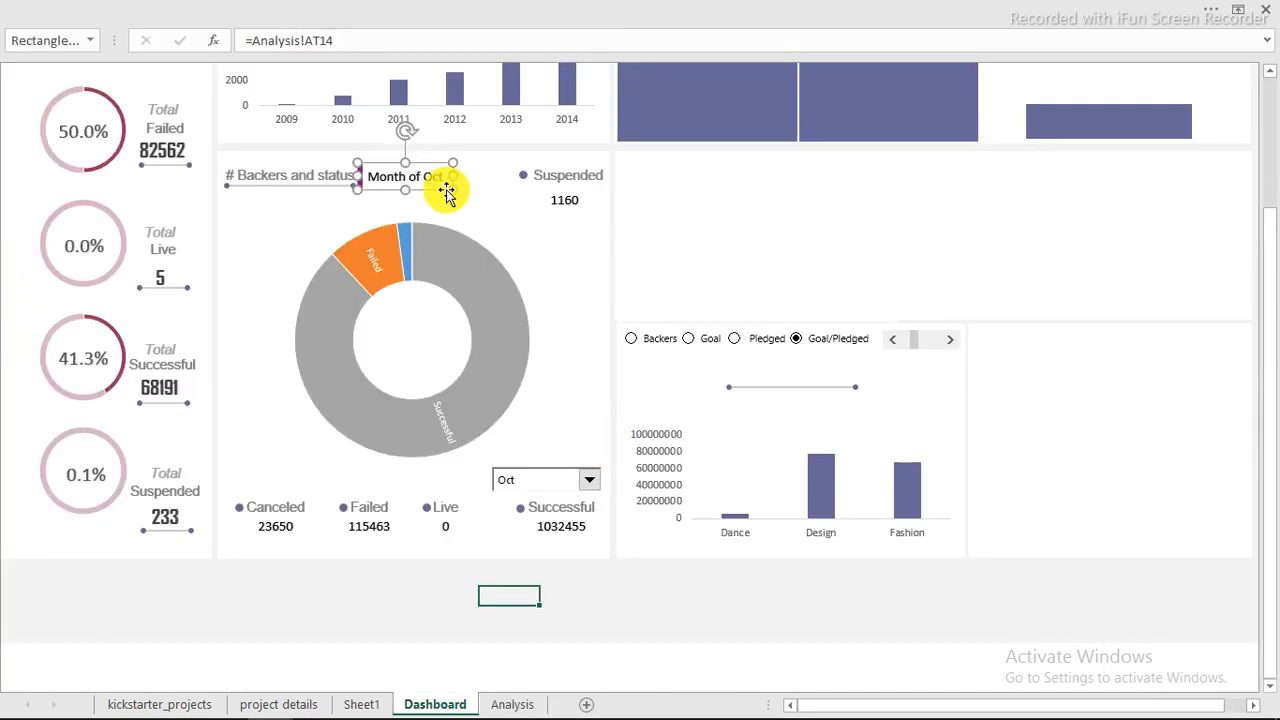
{"action": "left_click", "coordinate": [628, 594]}
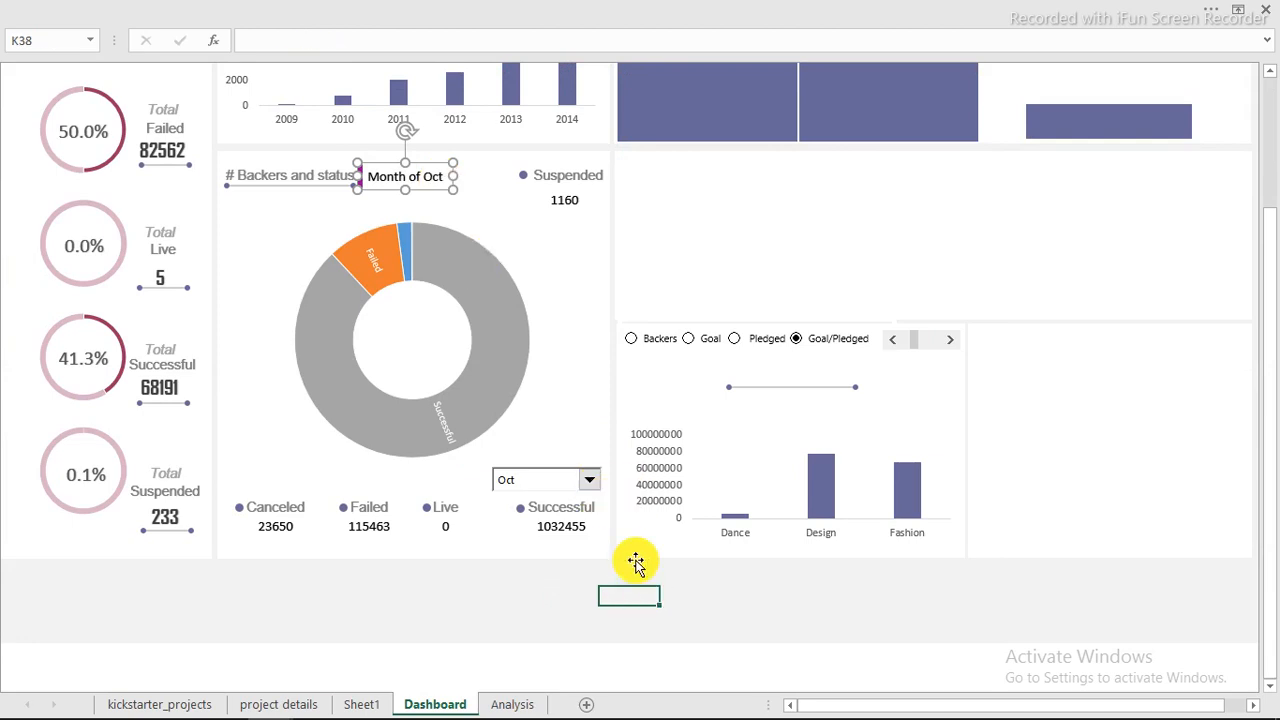
Set the dashboard month to May and place a duplicate of the linked month label just below the original
{"action": "left_click", "coordinate": [589, 480]}
{"action": "left_click", "coordinate": [537, 548]}
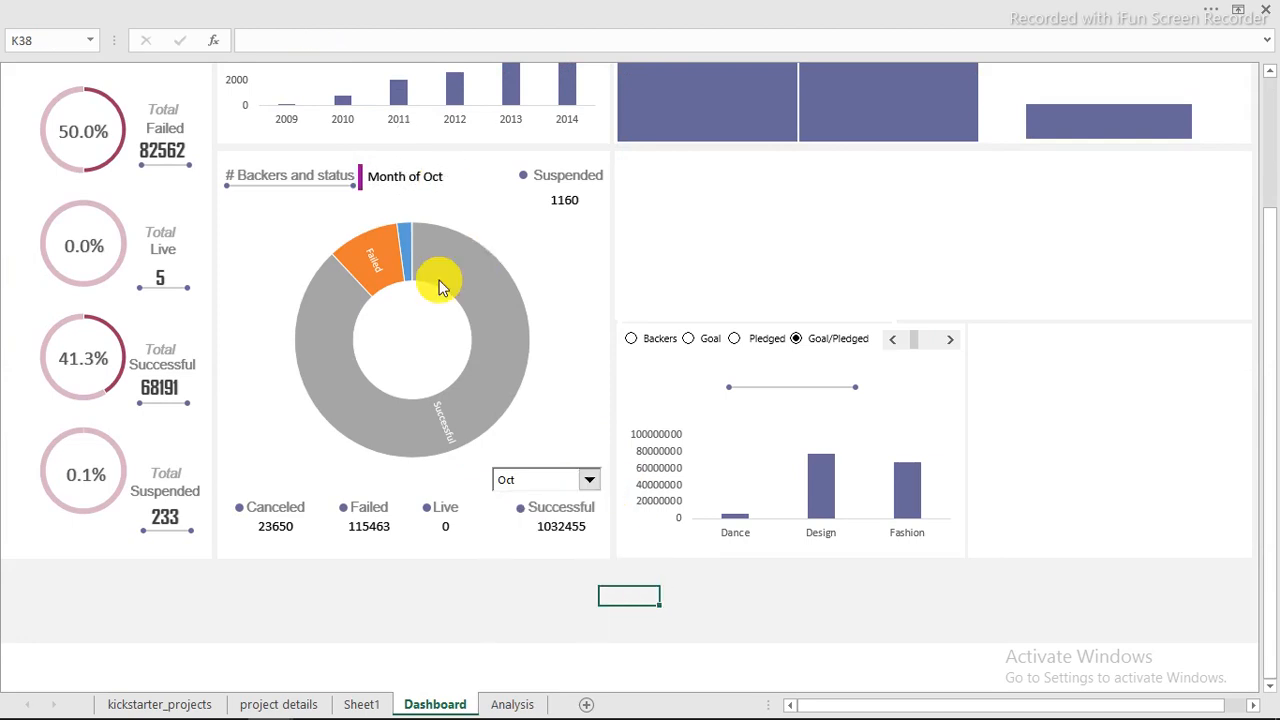
{"action": "left_click", "coordinate": [437, 180]}
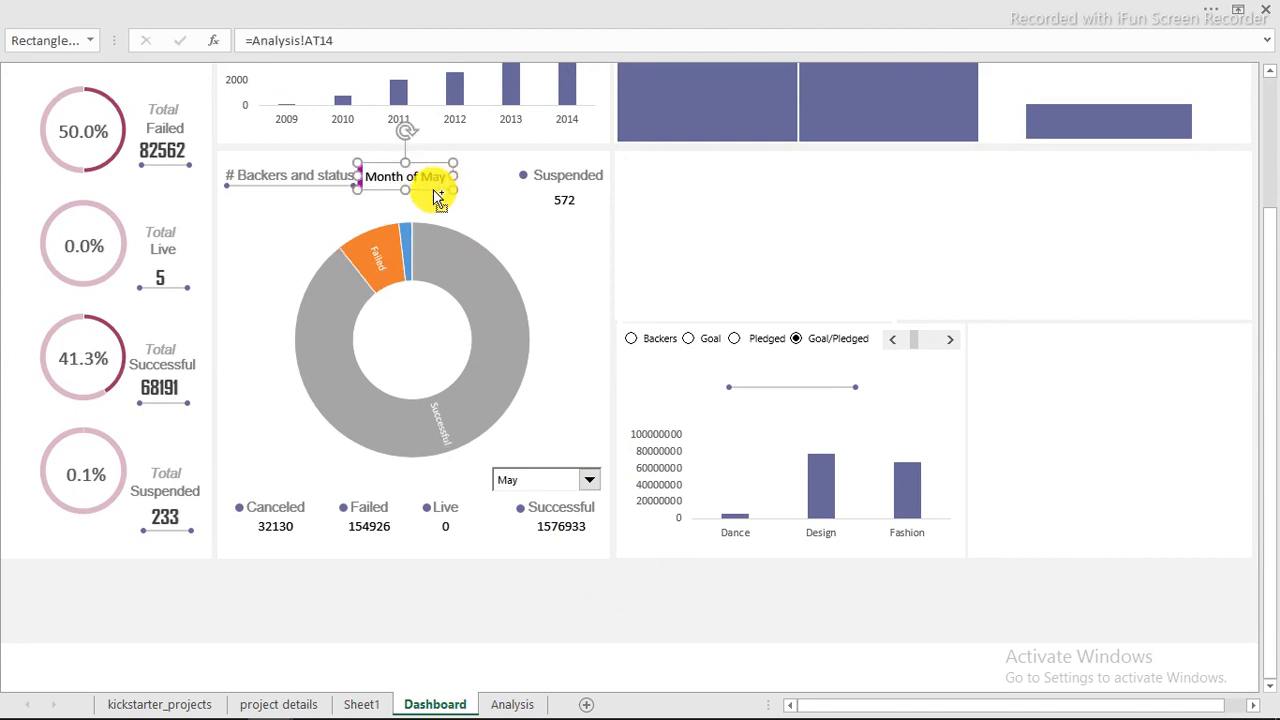
{"action": "mouse_move", "coordinate": [437, 180]}
{"action": "left_mouse_down"}
{"action": "mouse_move", "coordinate": [448, 205]}
{"action": "mouse_move", "coordinate": [436, 208]}
{"action": "mouse_move", "coordinate": [443, 196]}
{"action": "left_mouse_up"}
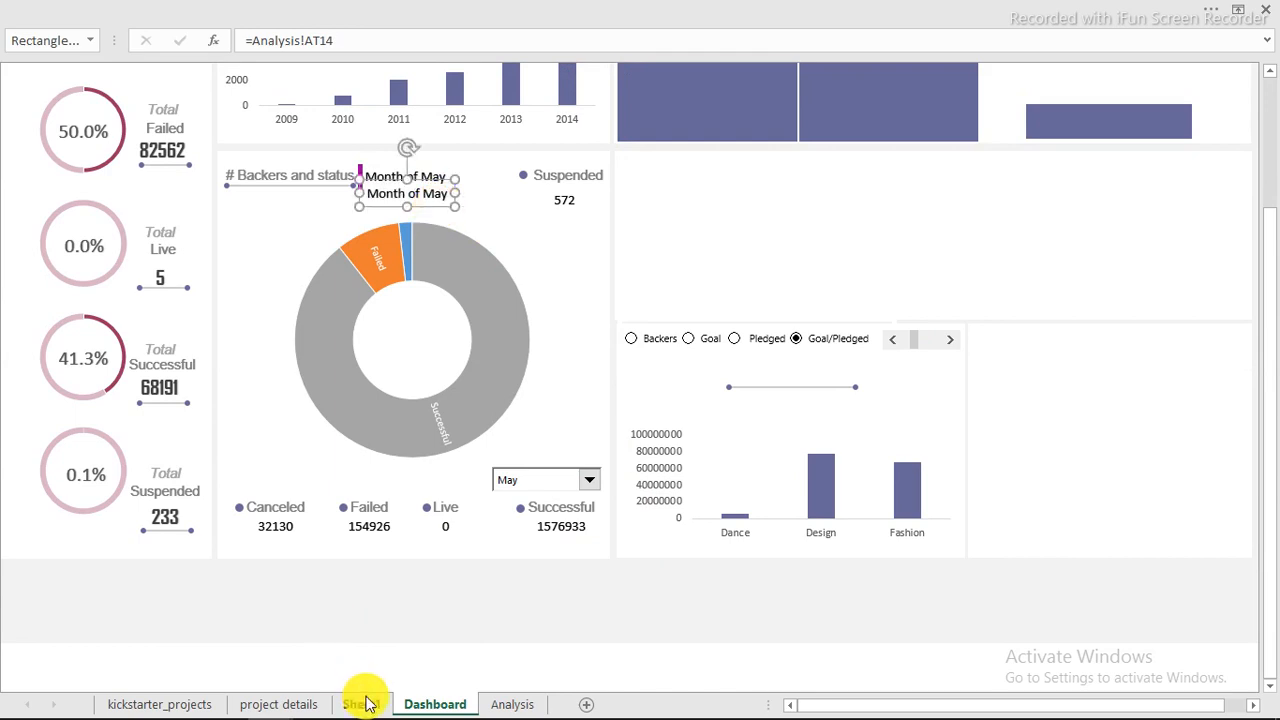
In cell AT21 of the Analysis sheet, total the selected month's state values by summing AT16:AT20
{"action": "left_click", "coordinate": [510, 705]}
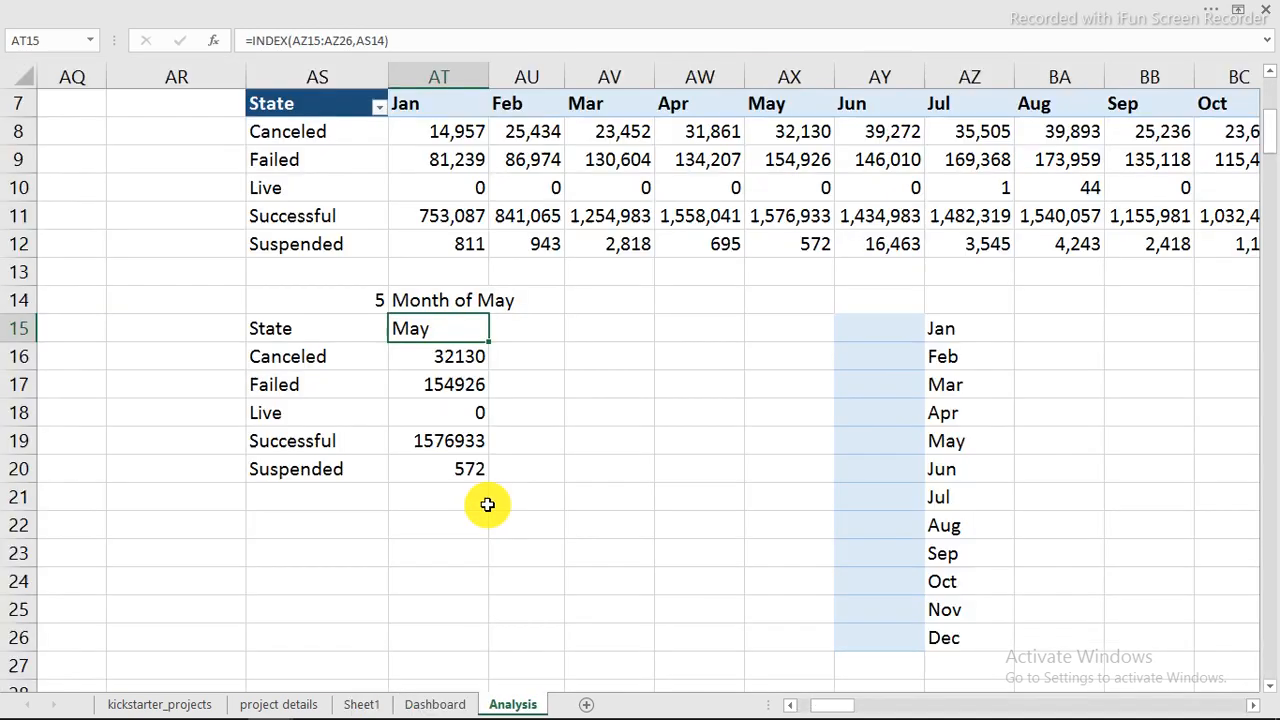
{"action": "left_click", "coordinate": [417, 495]}
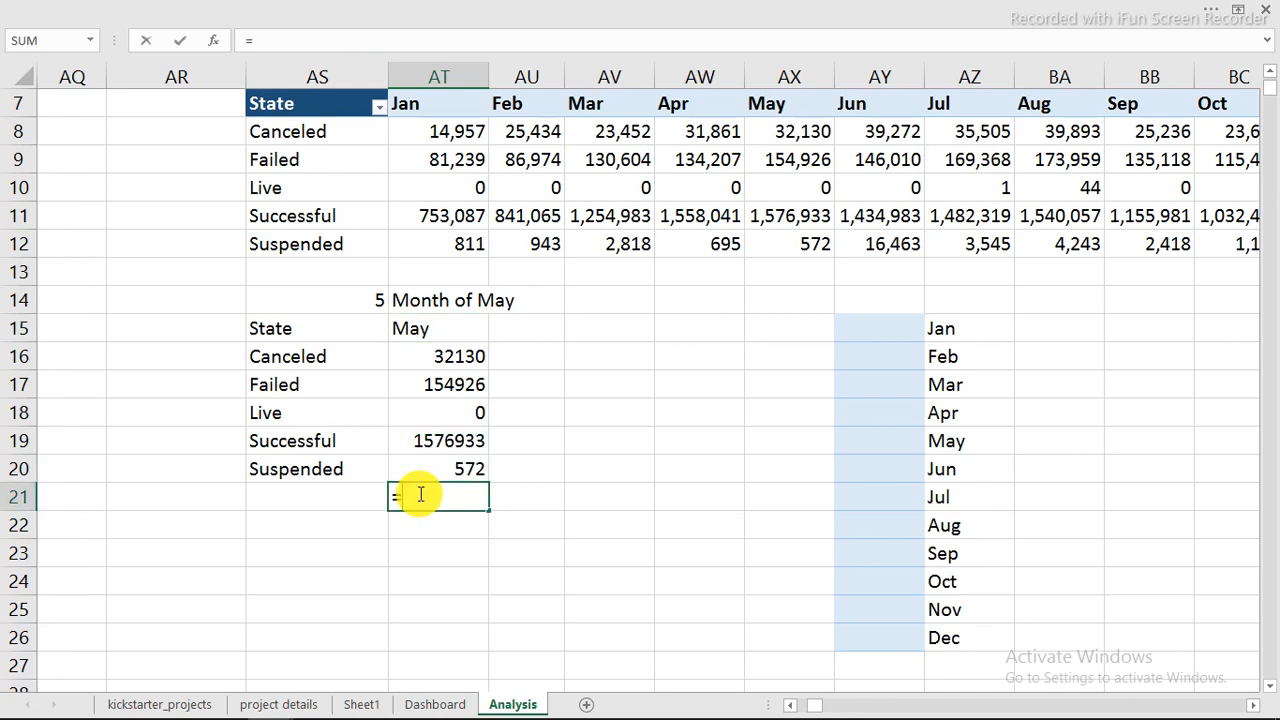
{"action": "type", "text": "=sum"}
{"action": "key", "text": "Tab"}
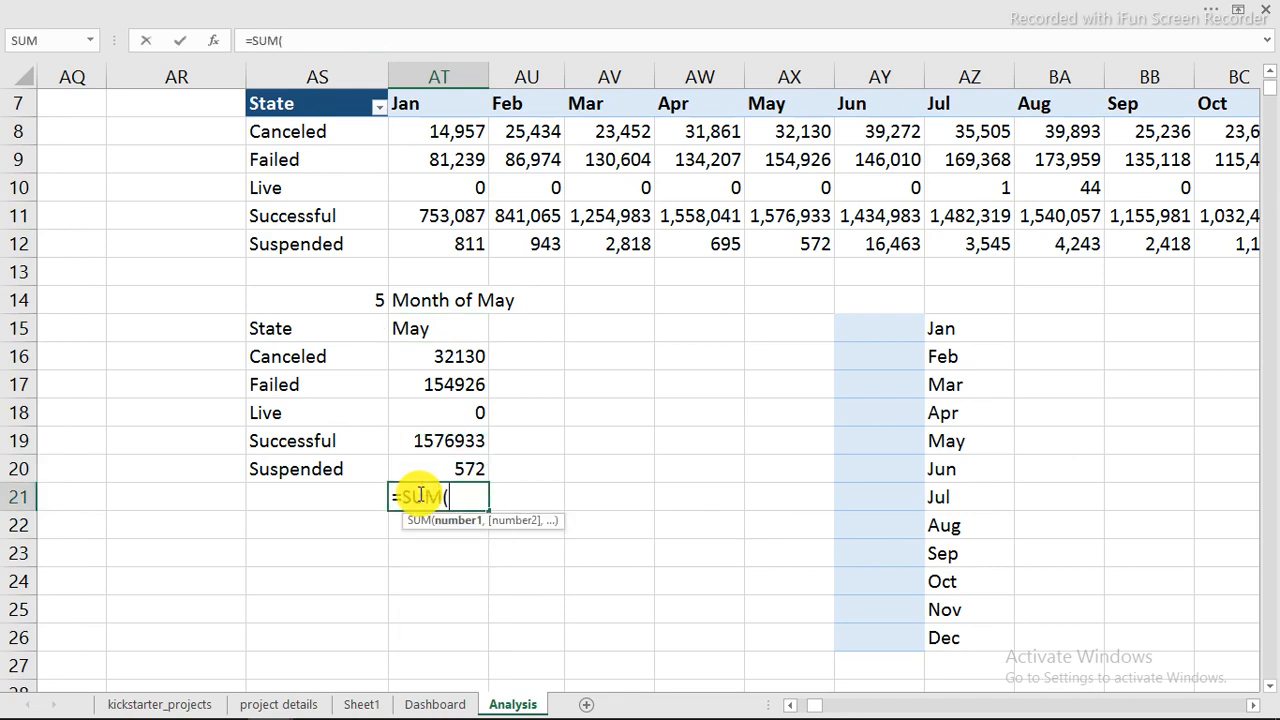
{"action": "left_click_drag", "start_coordinate": [431, 357], "coordinate": [443, 468]}
{"action": "key", "text": "Return"}
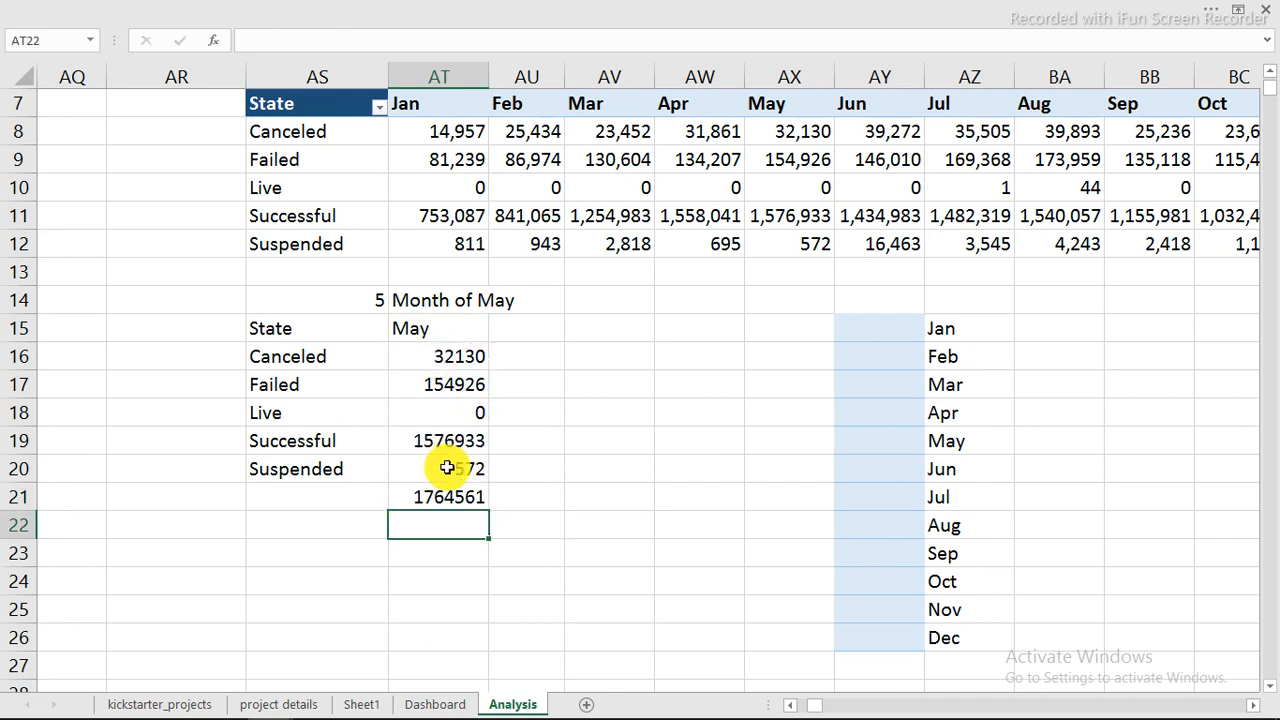
Format AT16:AT21 on the Analysis sheet as Number with 0 decimal places and a thousands separator
{"action": "left_click_drag", "start_coordinate": [450, 357], "coordinate": [453, 495]}
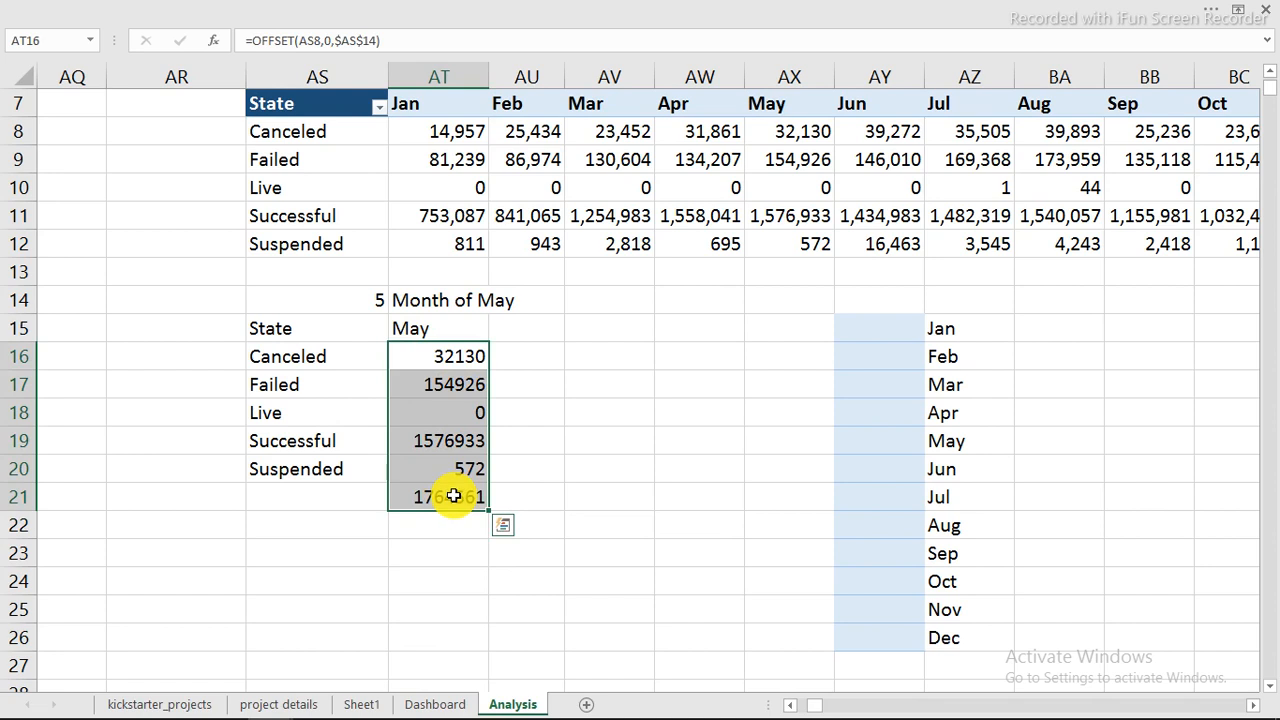
{"action": "key", "text": "ctrl+1"}
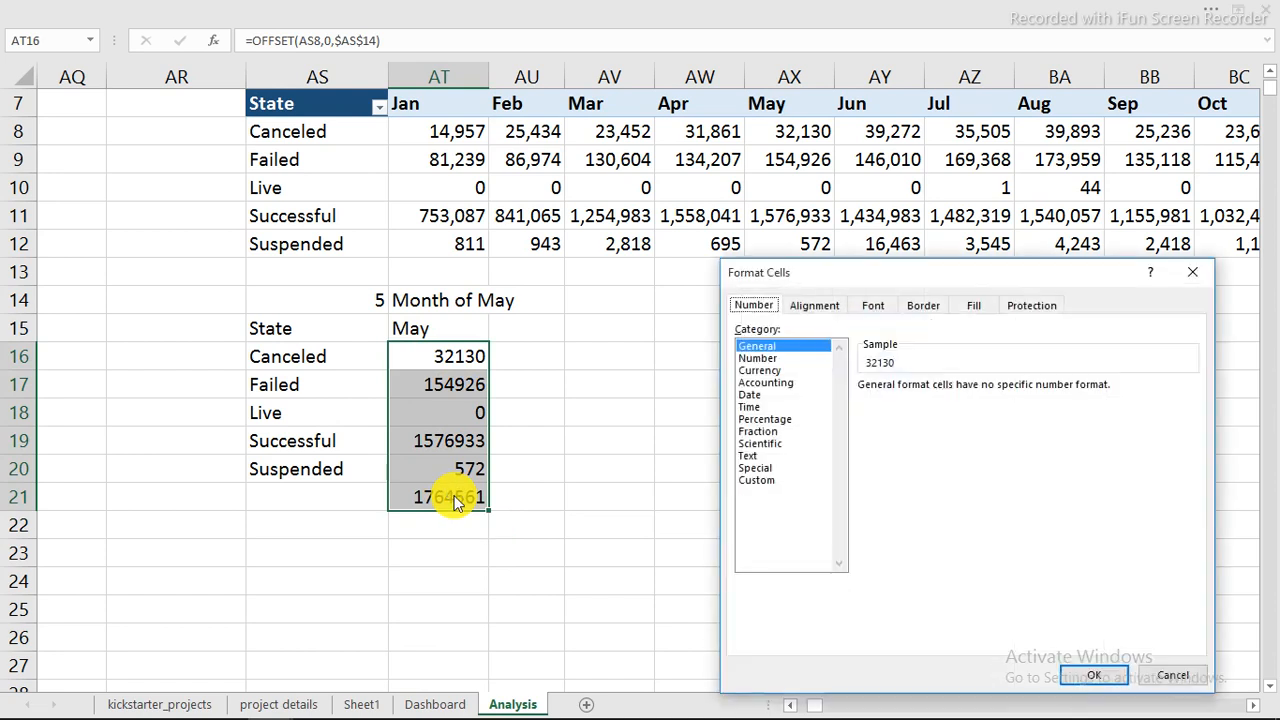
{"action": "left_click", "coordinate": [772, 358]}
{"action": "left_click", "coordinate": [986, 392]}
{"action": "left_click", "coordinate": [986, 392]}
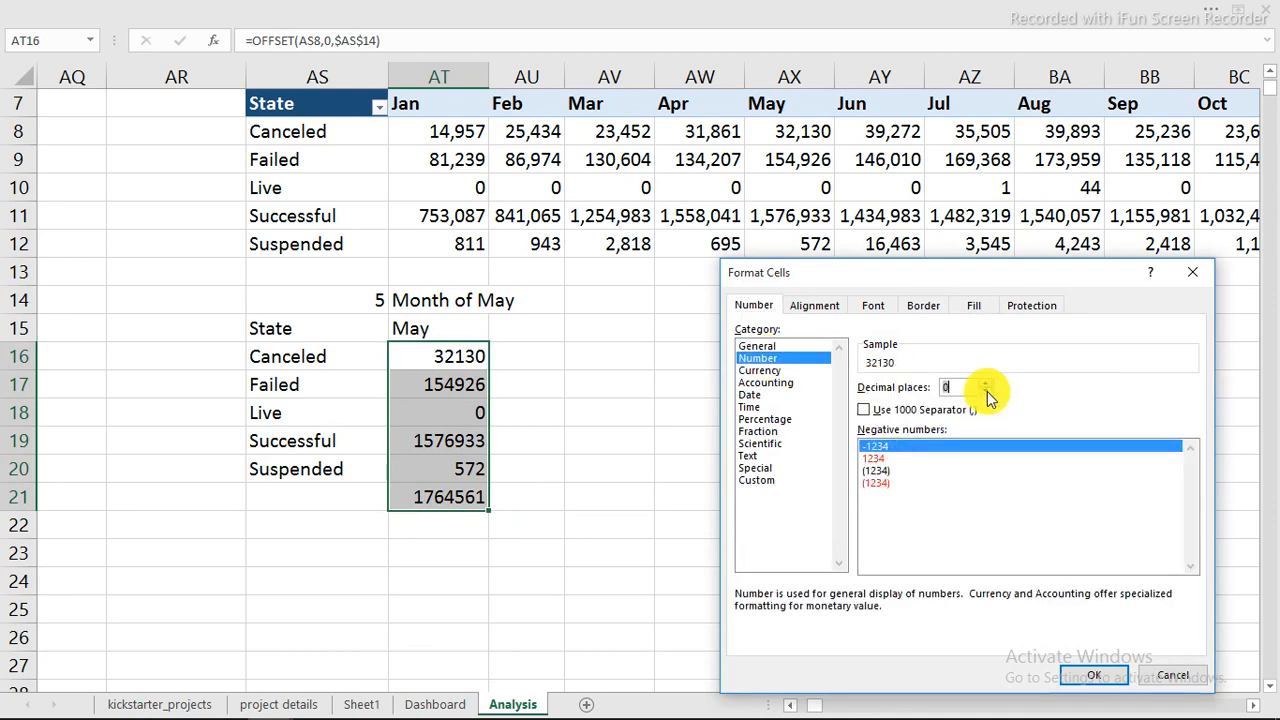
{"action": "left_click", "coordinate": [863, 409]}
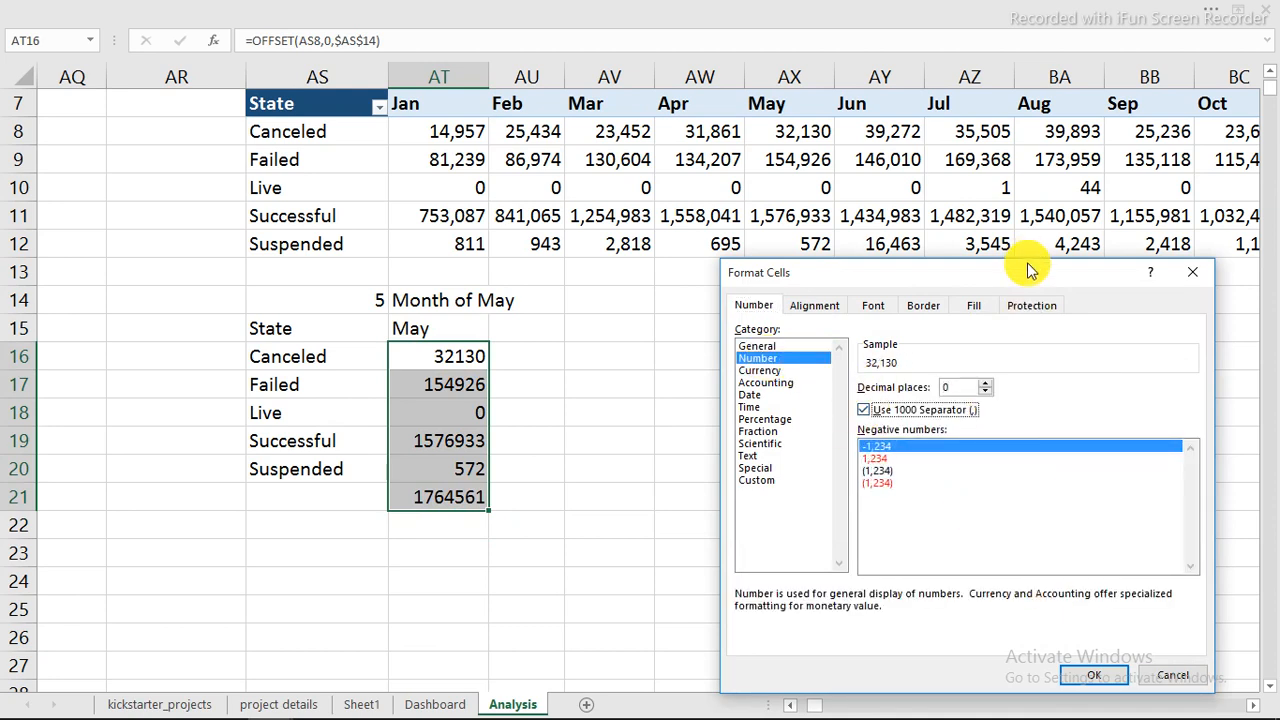
{"action": "left_click_drag", "start_coordinate": [1028, 272], "coordinate": [649, 160]}
{"action": "left_click", "coordinate": [726, 569]}
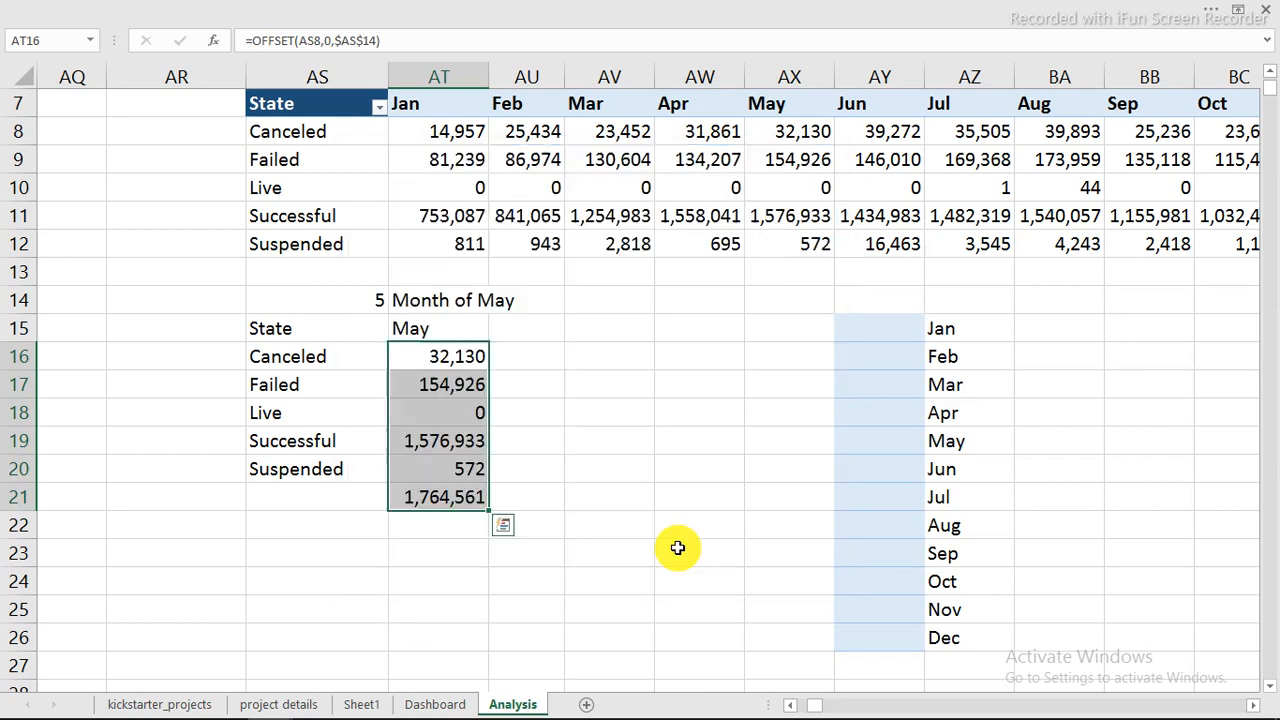
{"action": "left_click", "coordinate": [573, 518]}
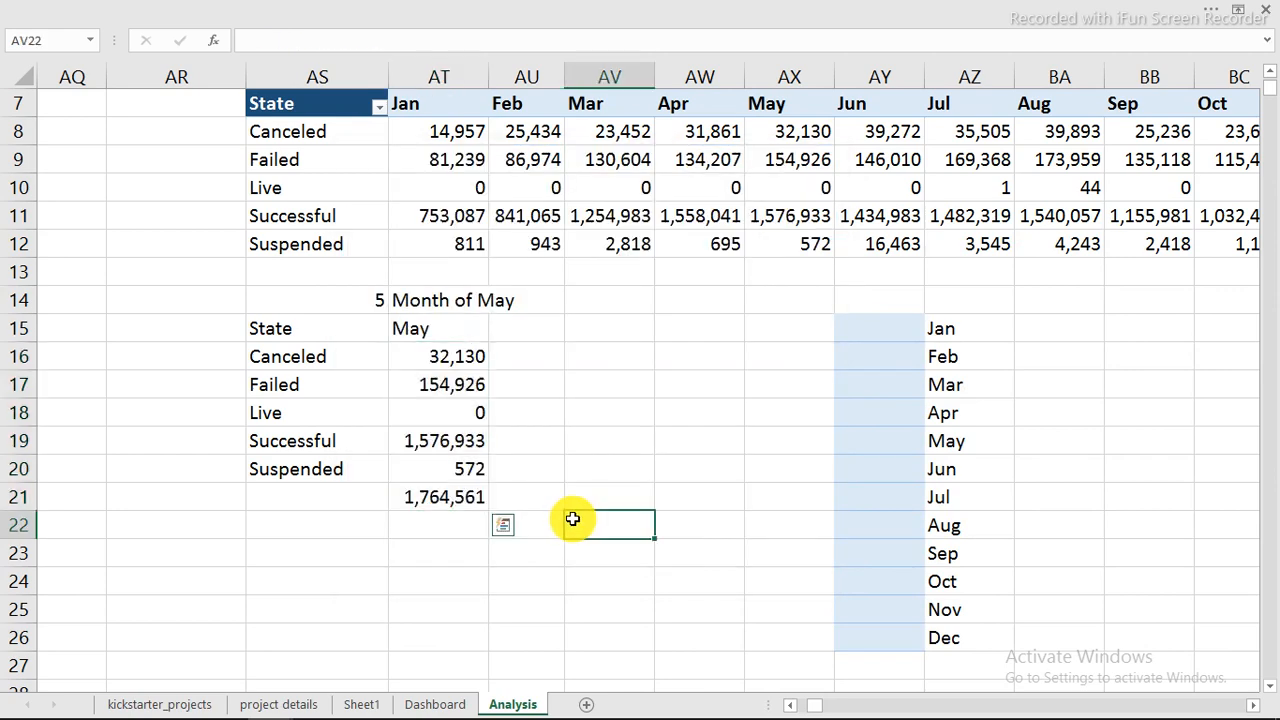
Link the duplicated month label on the Dashboard to the monthly total with the formula =Analysis!AT21
{"action": "left_click", "coordinate": [462, 704]}
{"action": "left_click_drag", "start_coordinate": [480, 42], "coordinate": [374, 40]}
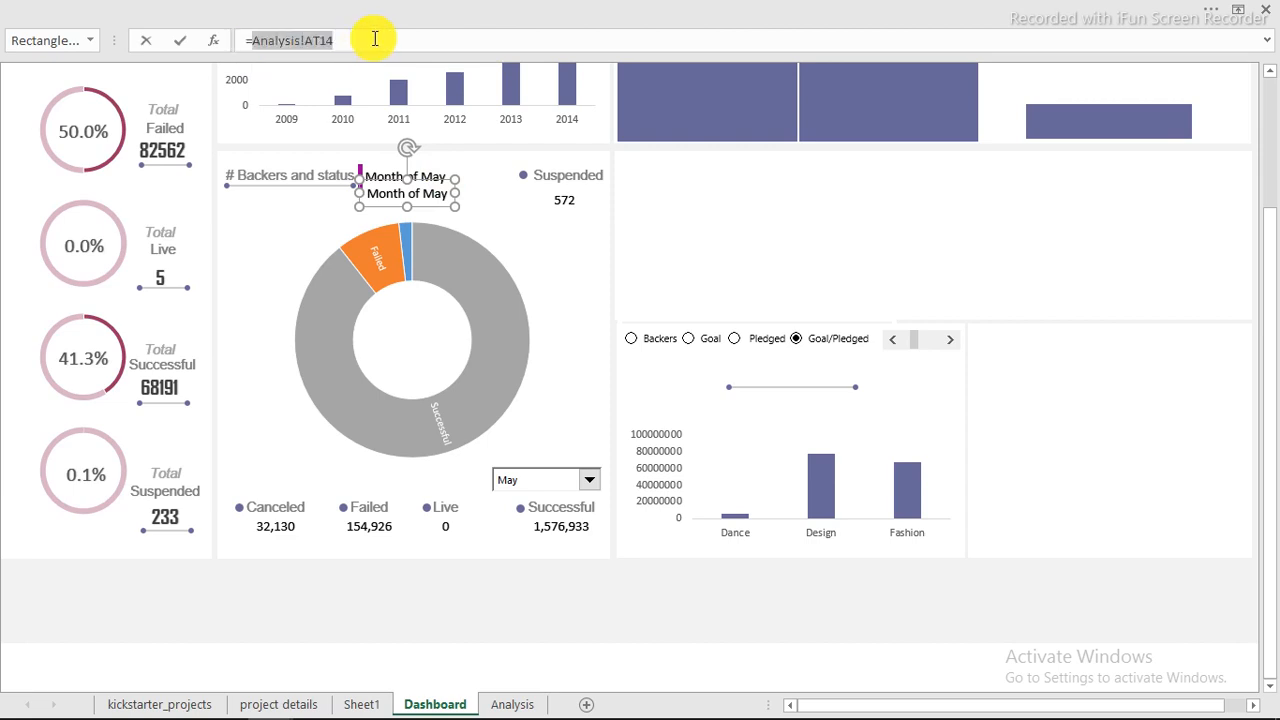
{"action": "left_click", "coordinate": [514, 704]}
{"action": "left_click", "coordinate": [433, 498]}
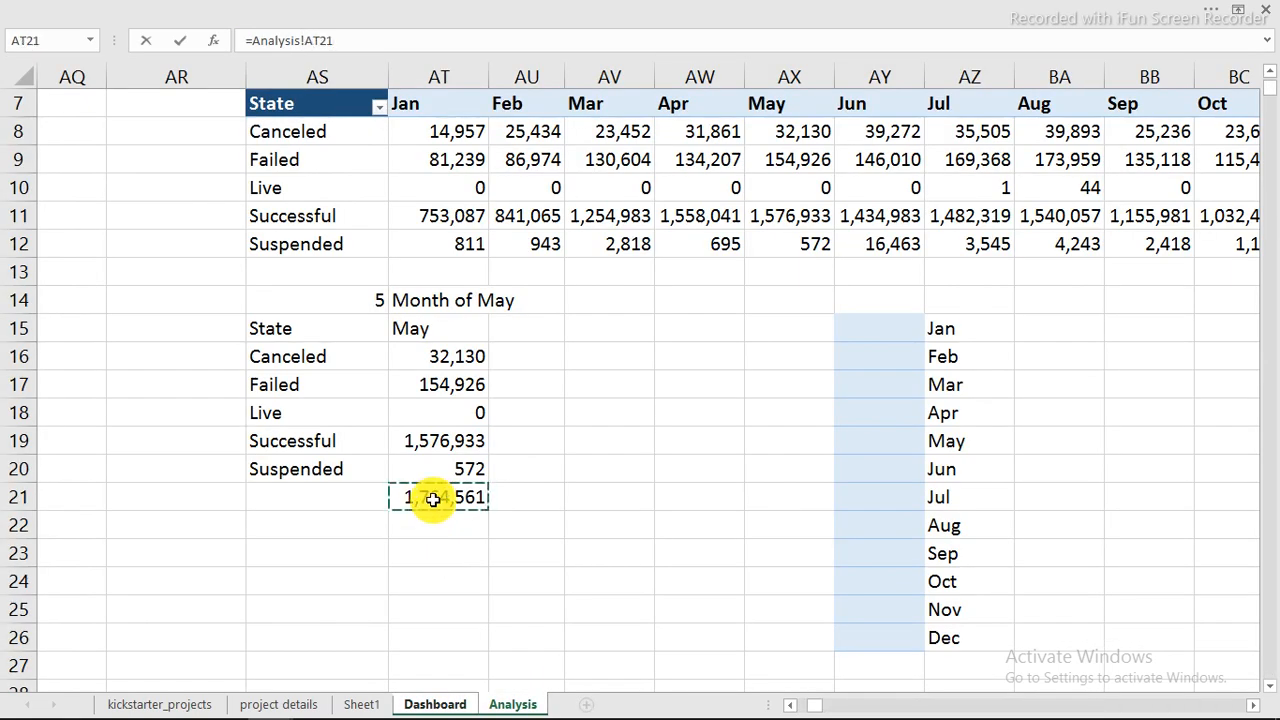
{"action": "key", "text": "Return"}
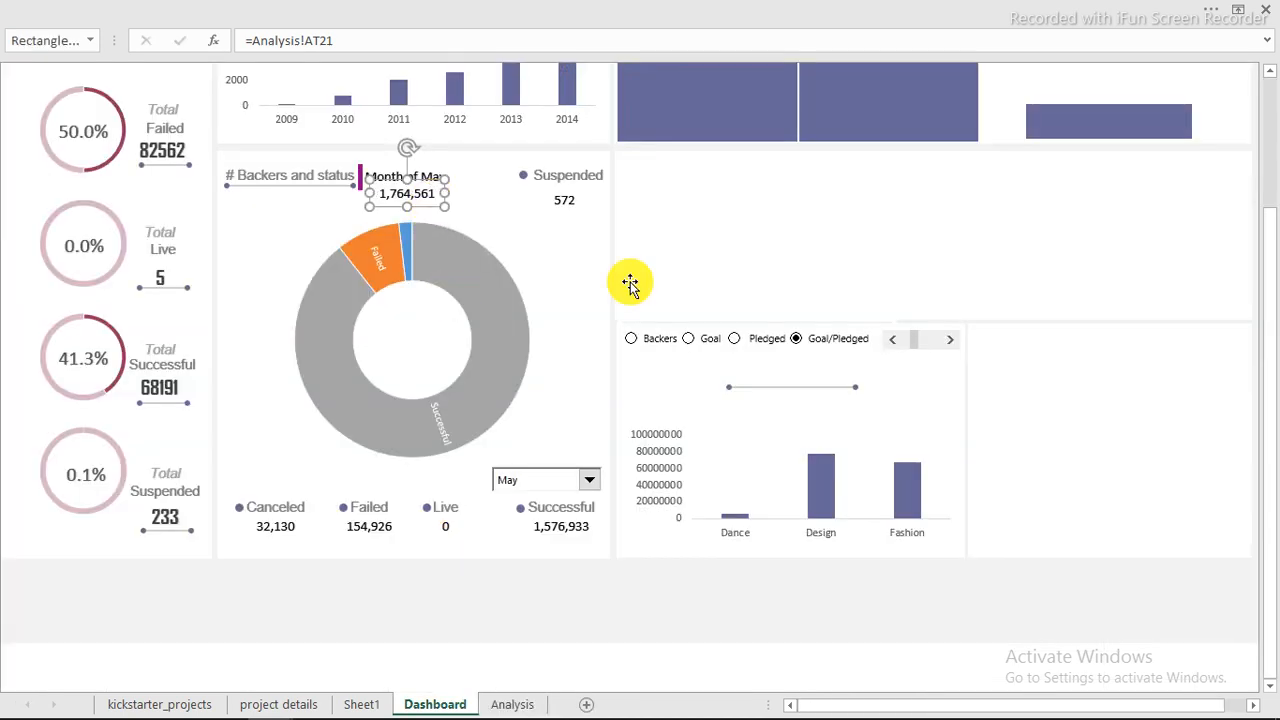
{"action": "left_click", "coordinate": [718, 613]}
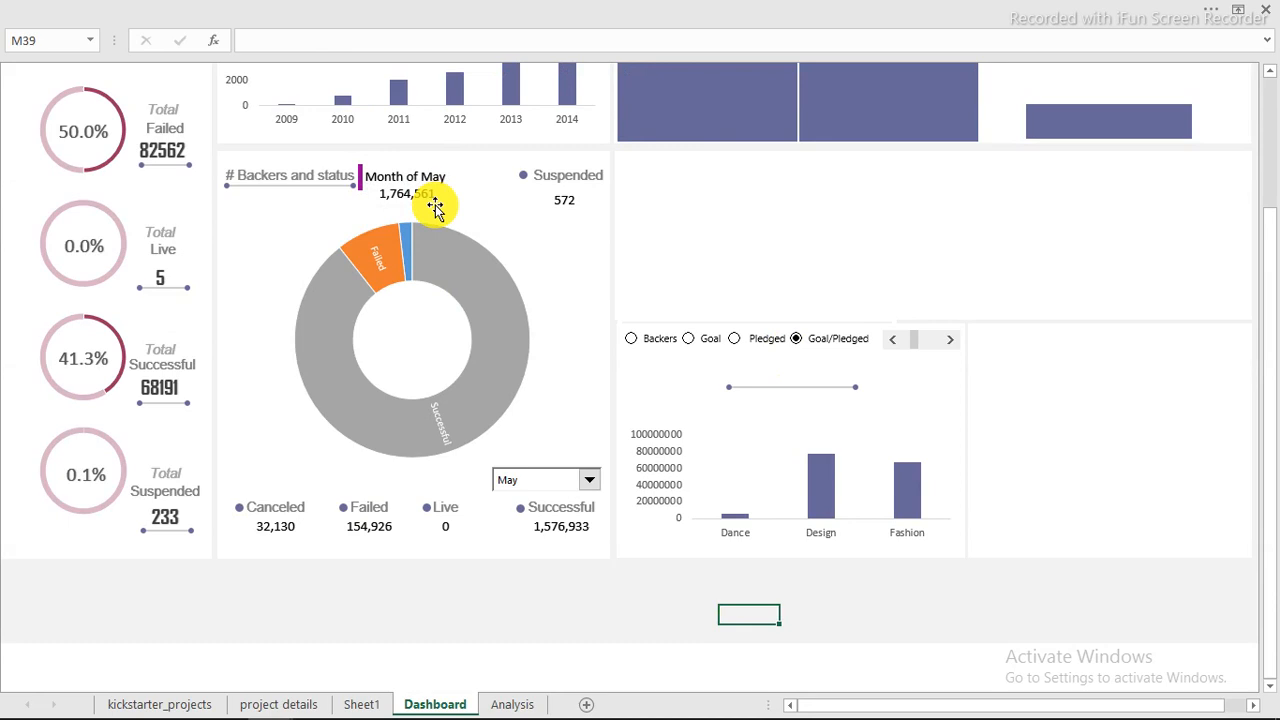
Test the linked month total on the dashboard by choosing Jul, and set the month to Feb
{"action": "left_click", "coordinate": [589, 480]}
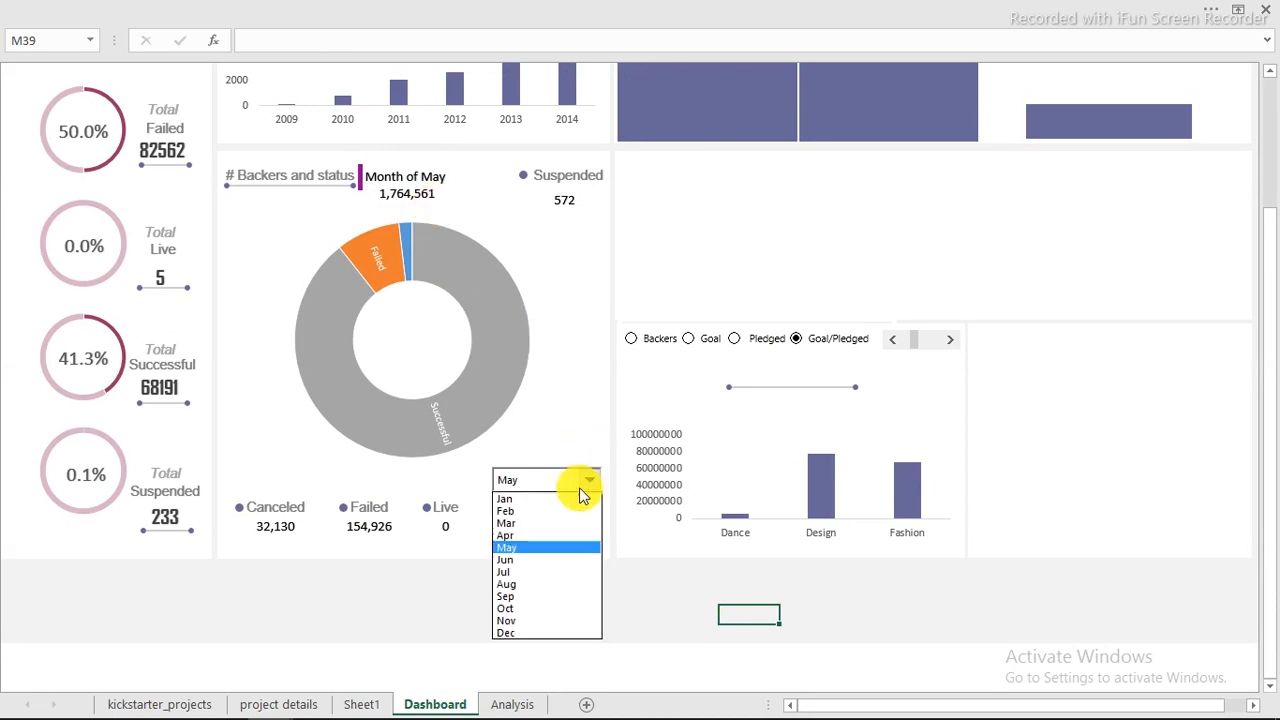
{"action": "left_click", "coordinate": [524, 577]}
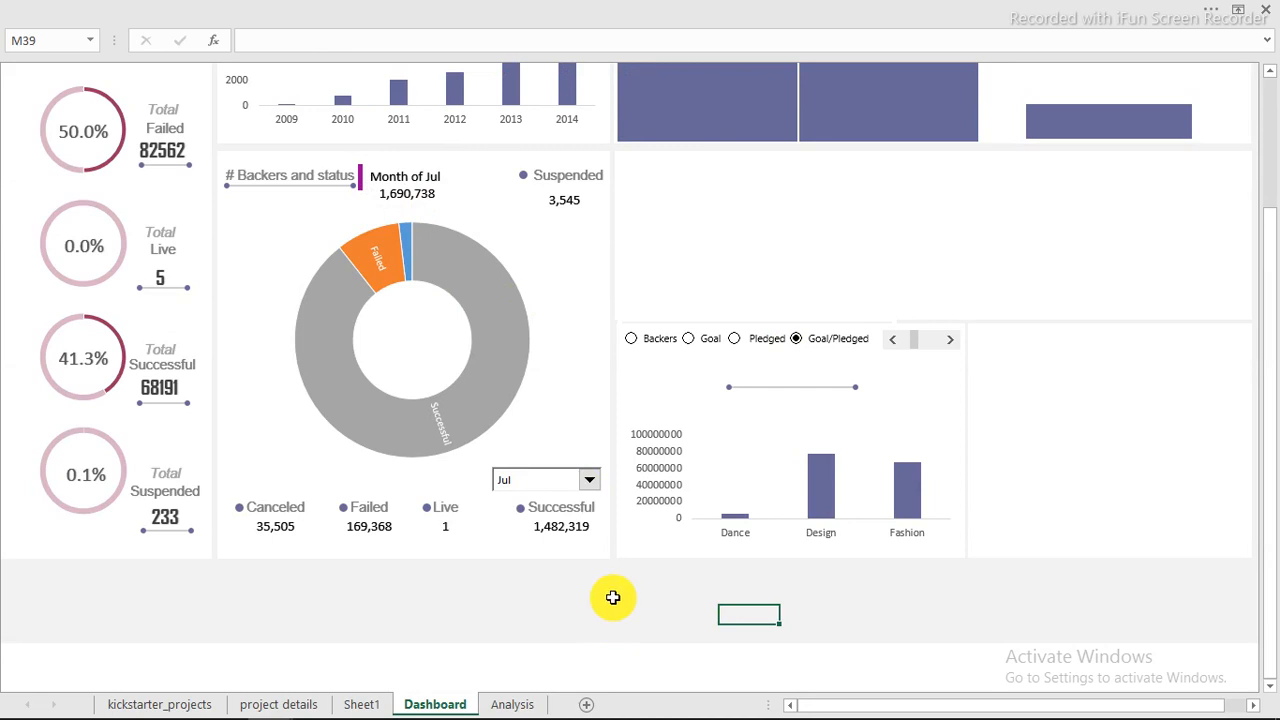
{"action": "scroll", "coordinate": [613, 597], "scroll_direction": "up", "scroll_amount": 2}
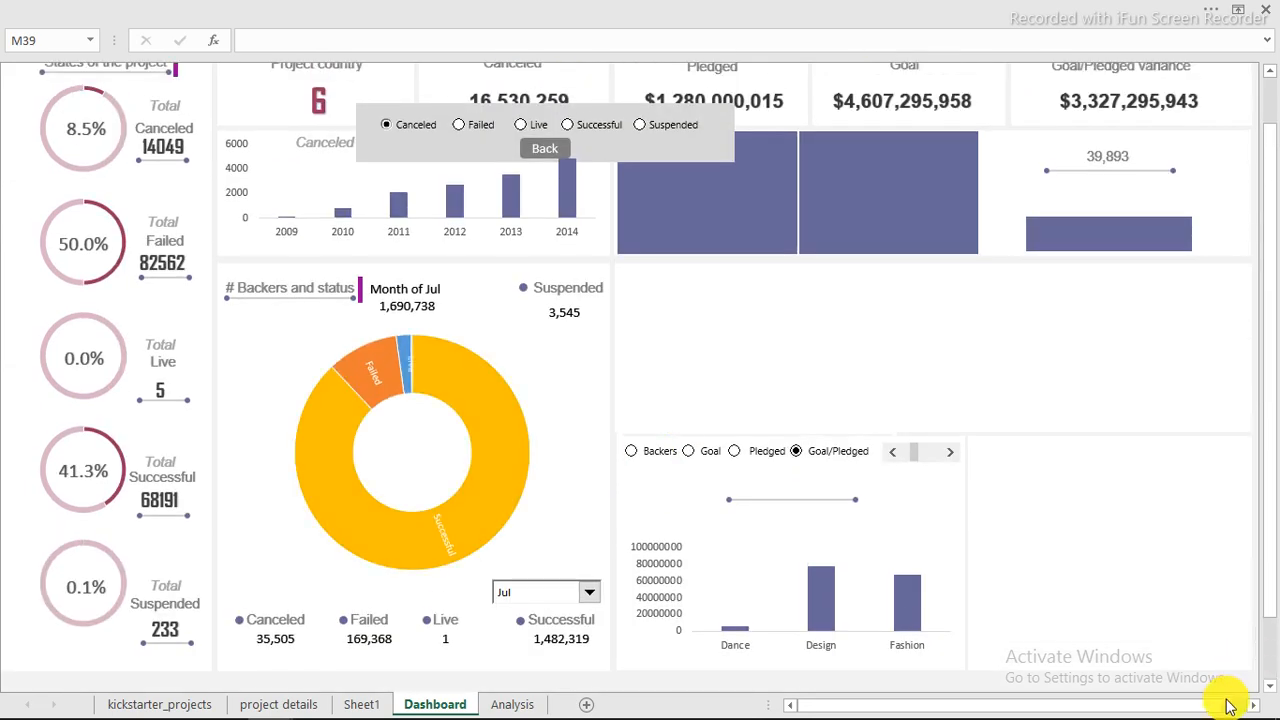
{"action": "left_click", "coordinate": [589, 593]}
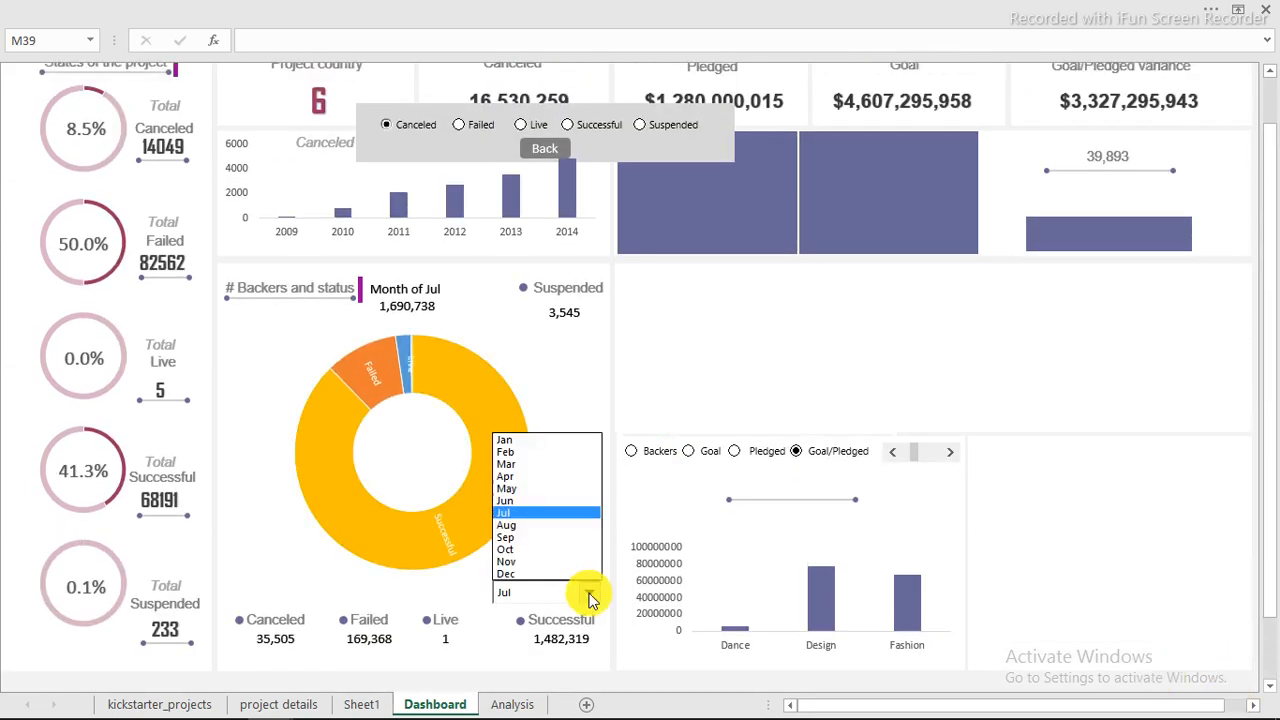
{"action": "left_click", "coordinate": [543, 459]}
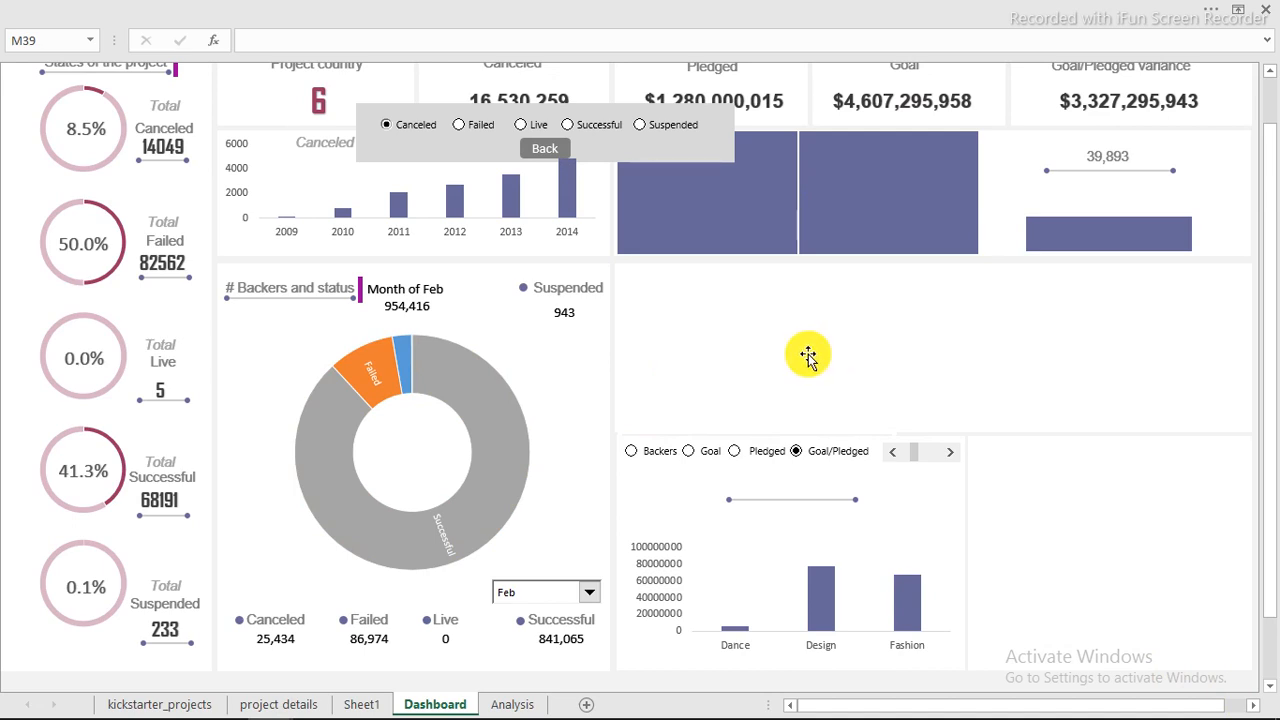
In the finished kickstarter_projects workbook, examine the launched-projects line chart and its year selector, then close the selector
{"action": "mouse_move", "coordinate": [328, 705]}
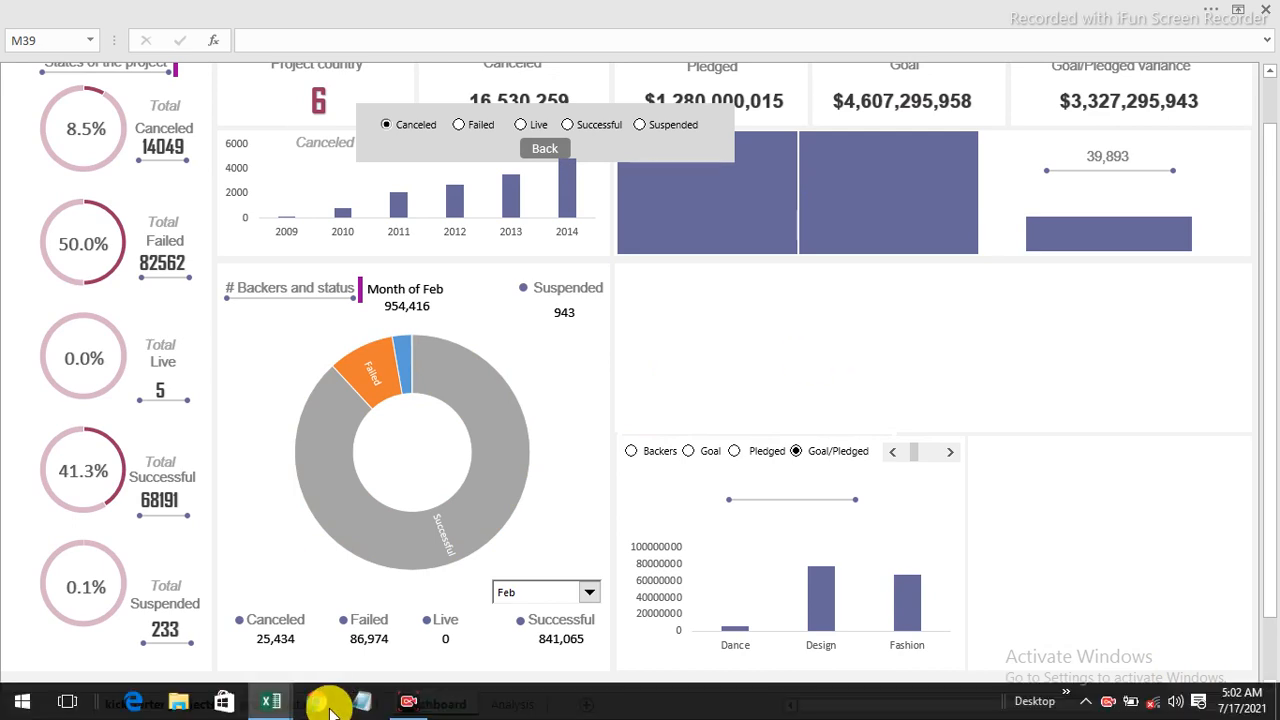
{"action": "mouse_move", "coordinate": [287, 708]}
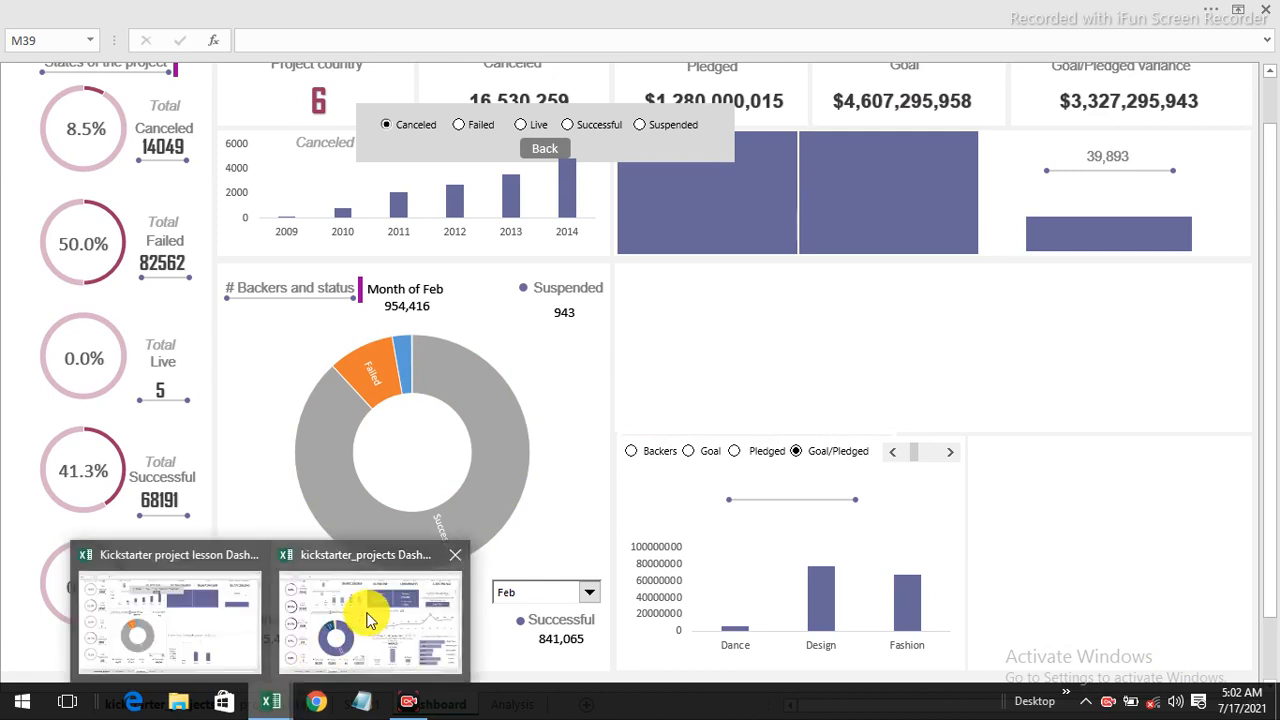
{"action": "left_click", "coordinate": [368, 620]}
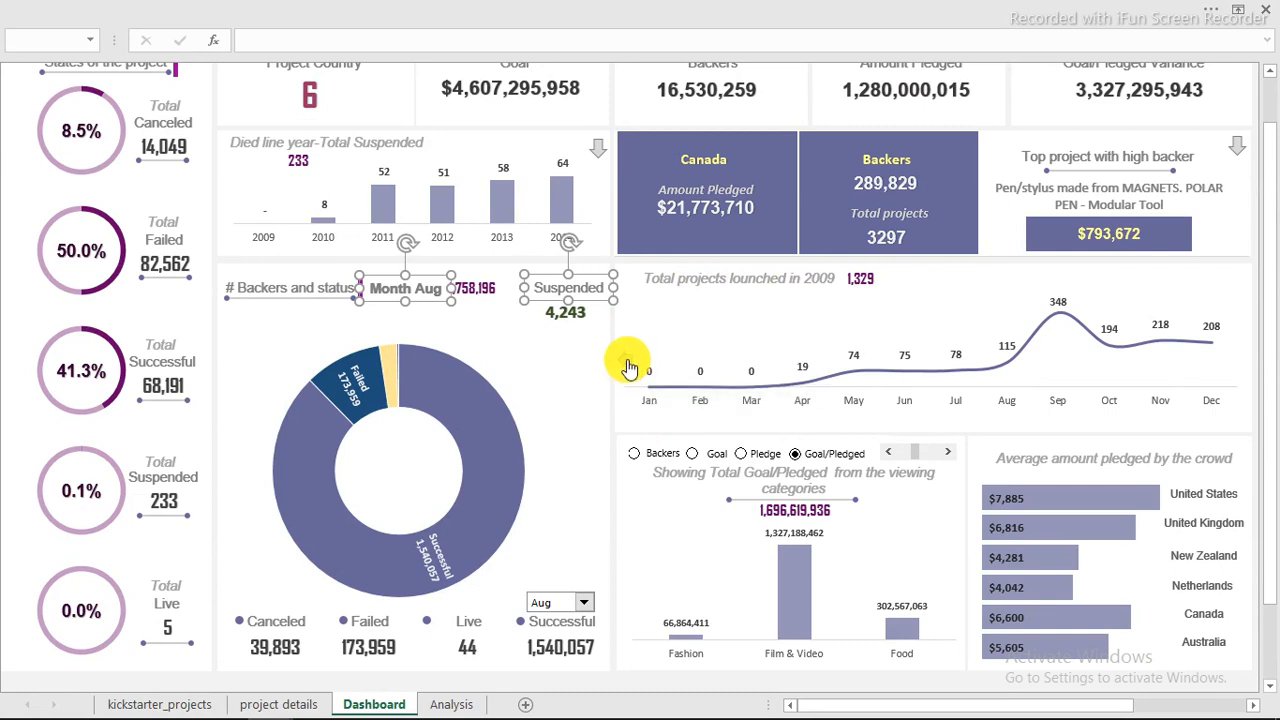
{"action": "left_click", "coordinate": [627, 364]}
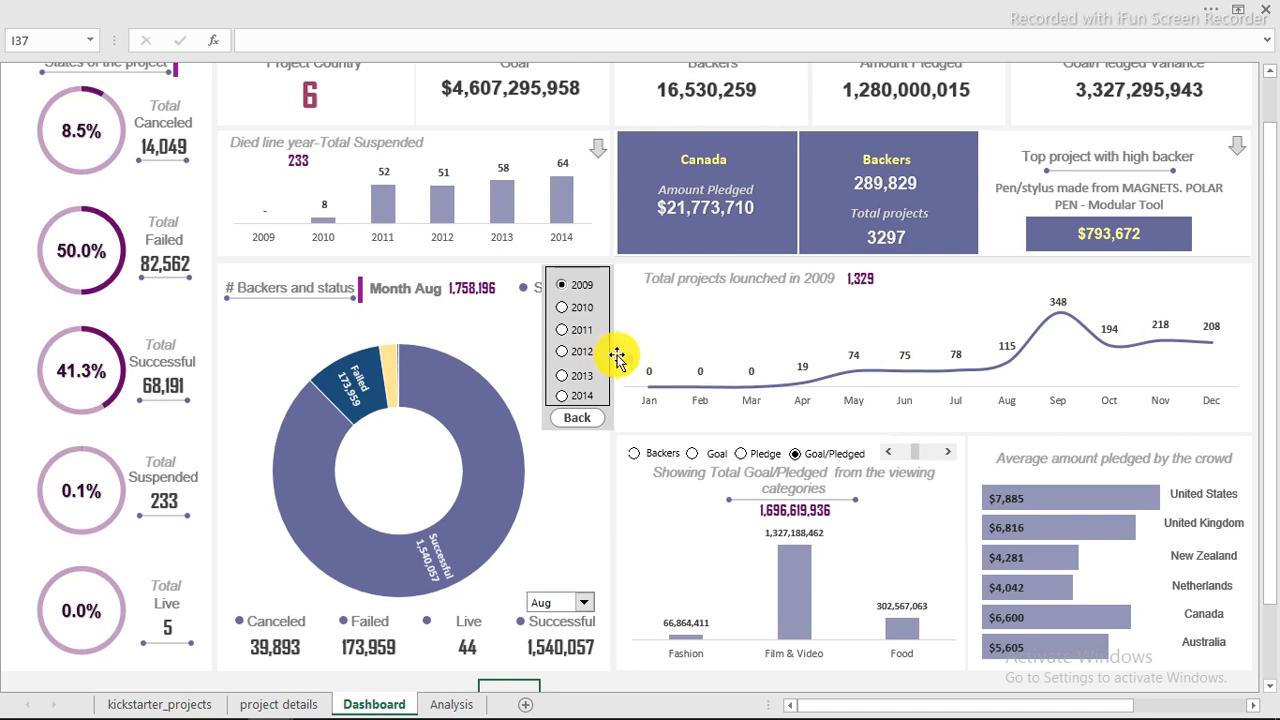
{"action": "left_click", "coordinate": [579, 421]}
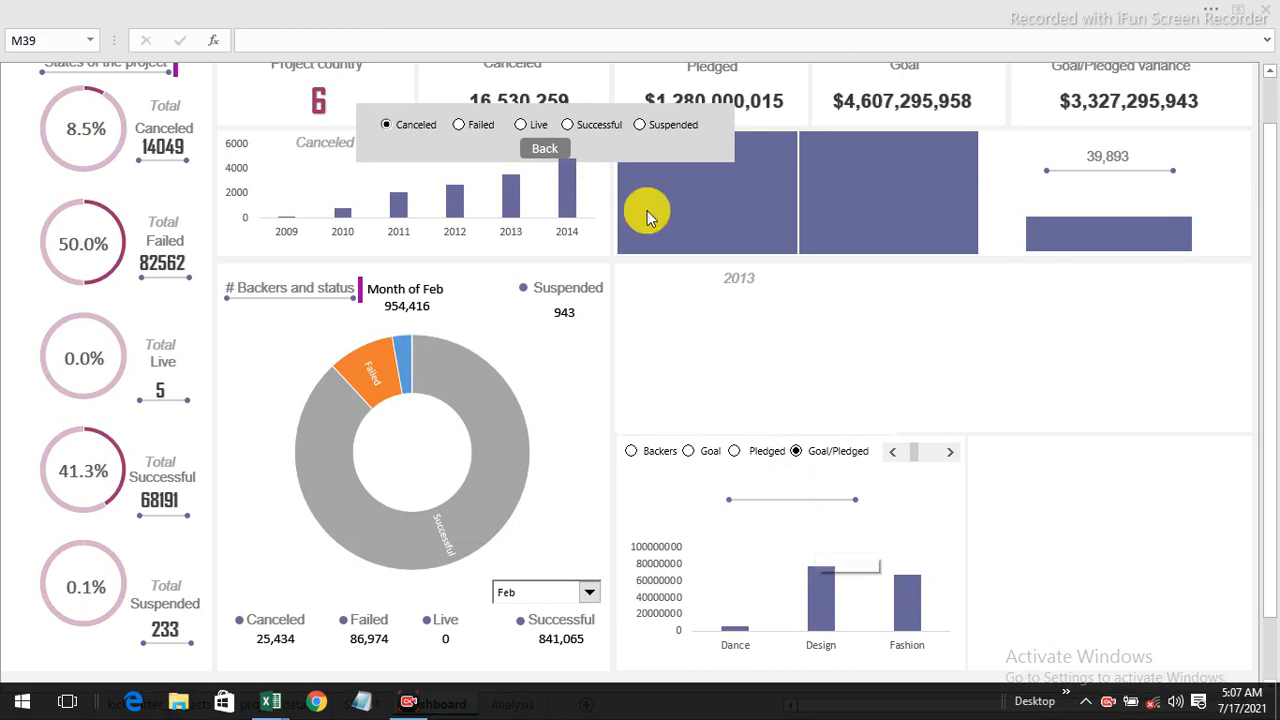
Create a PivotTable from the datasource table of the kickstarter_projects sheet at cell BI6 of the existing Analysis sheet
{"action": "left_click", "coordinate": [507, 703]}
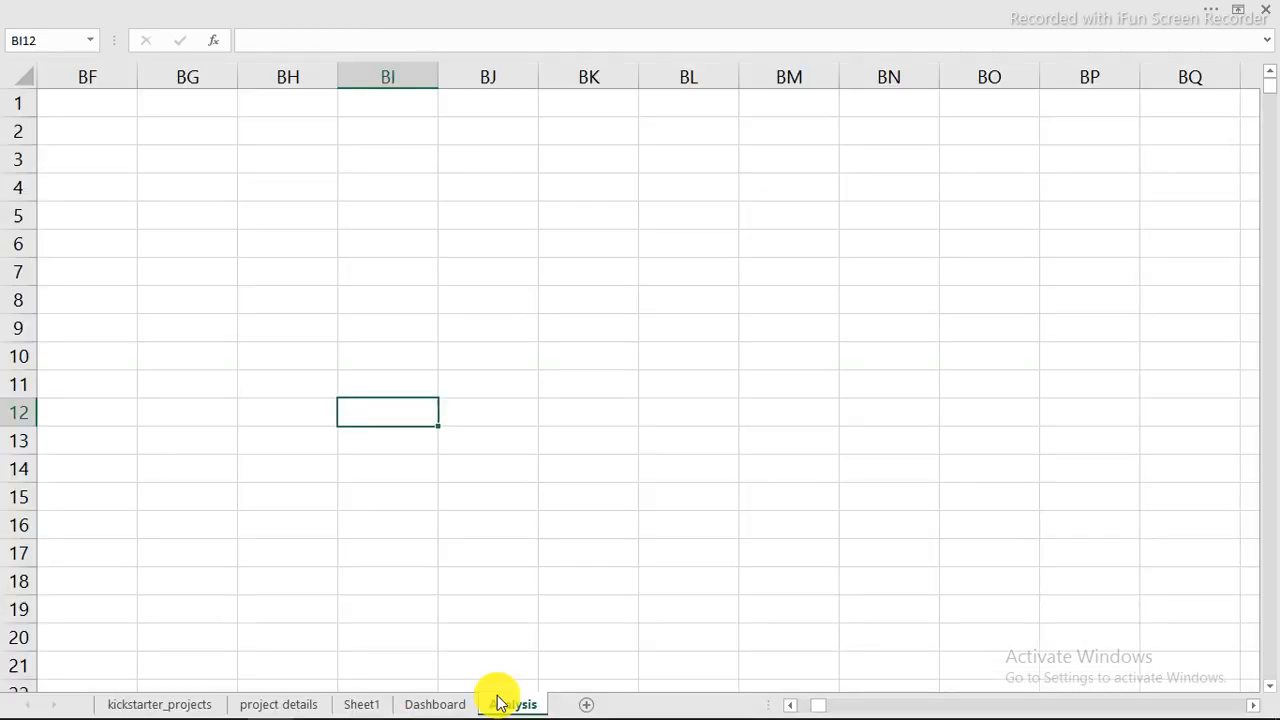
{"action": "left_click", "coordinate": [193, 705]}
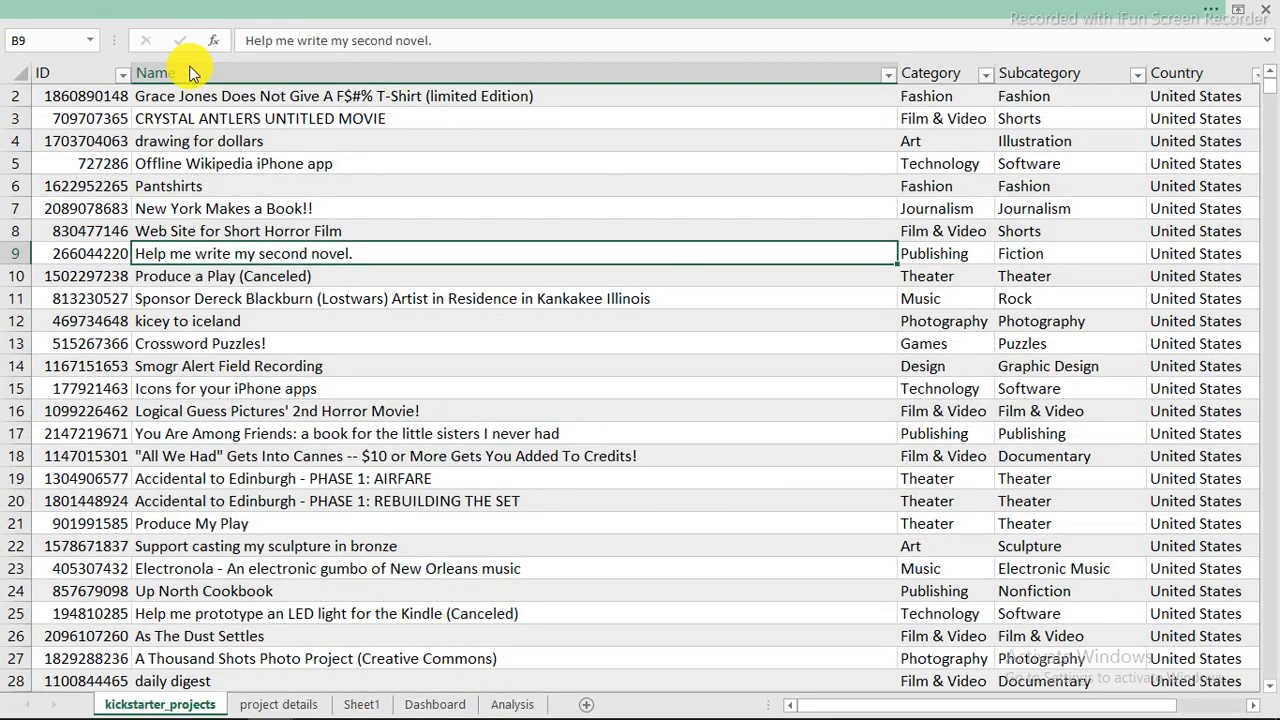
{"action": "left_click", "coordinate": [98, 12]}
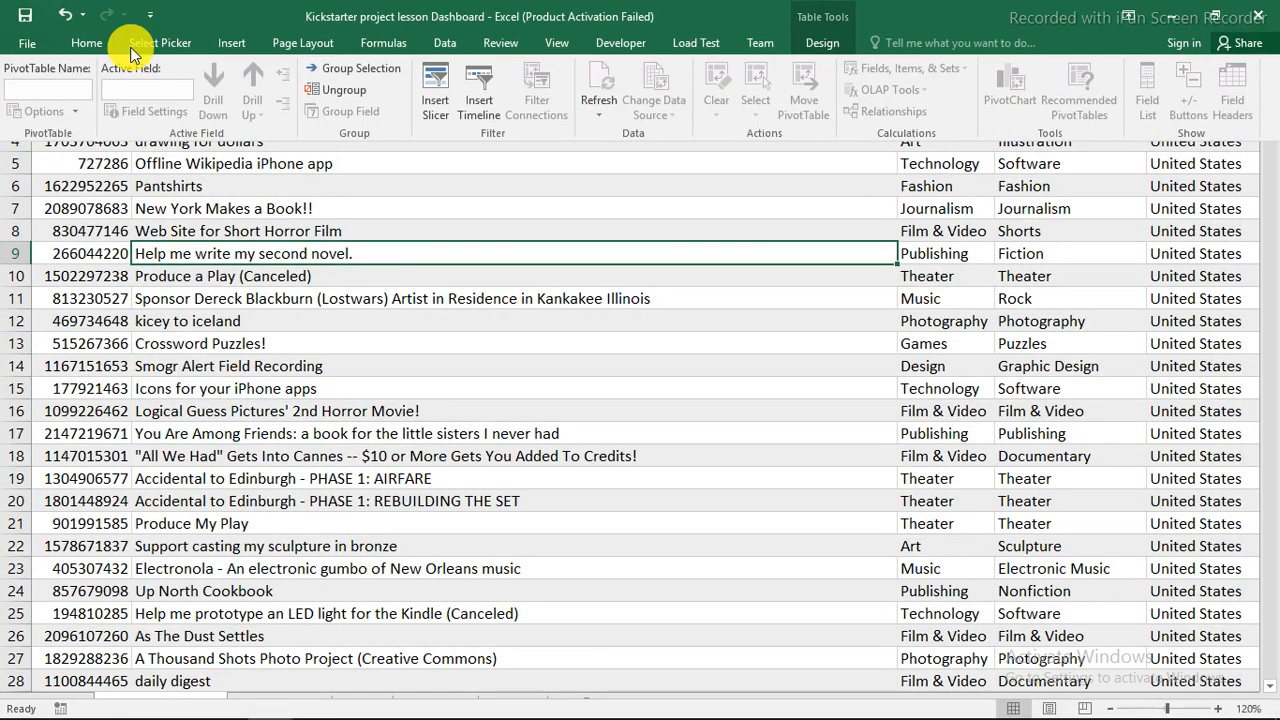
{"action": "left_click", "coordinate": [232, 42]}
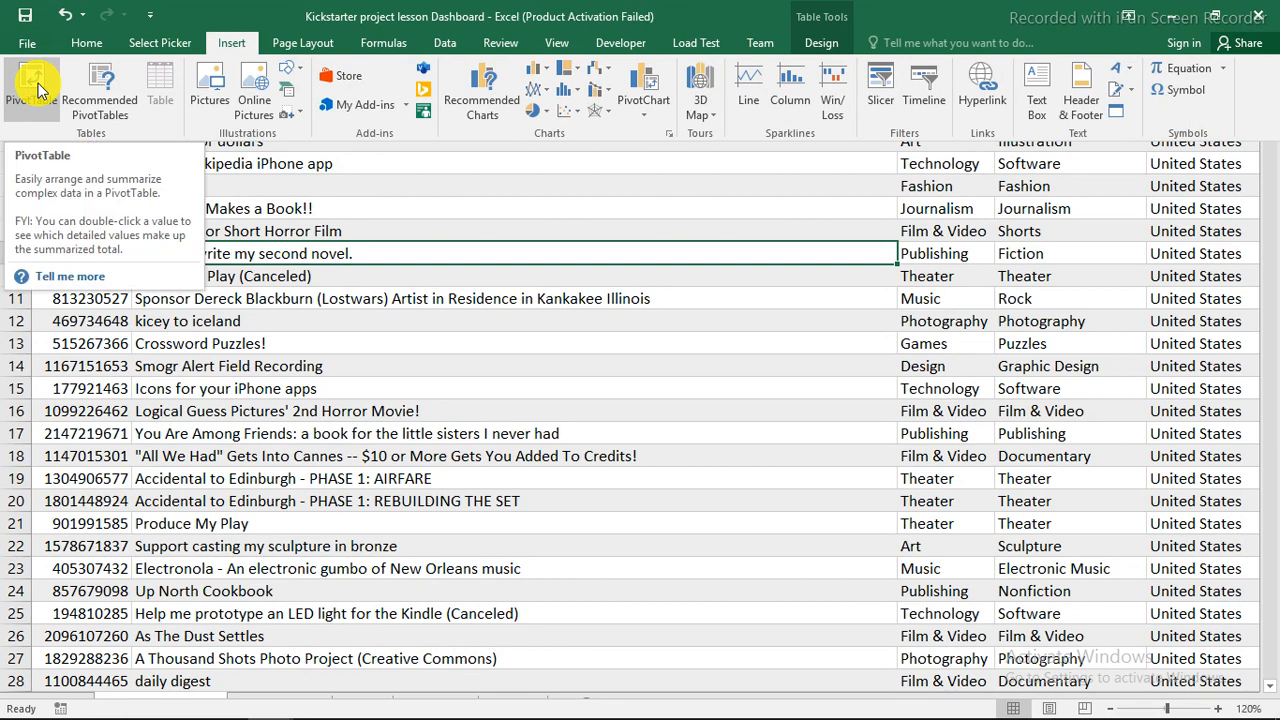
{"action": "left_click", "coordinate": [36, 88]}
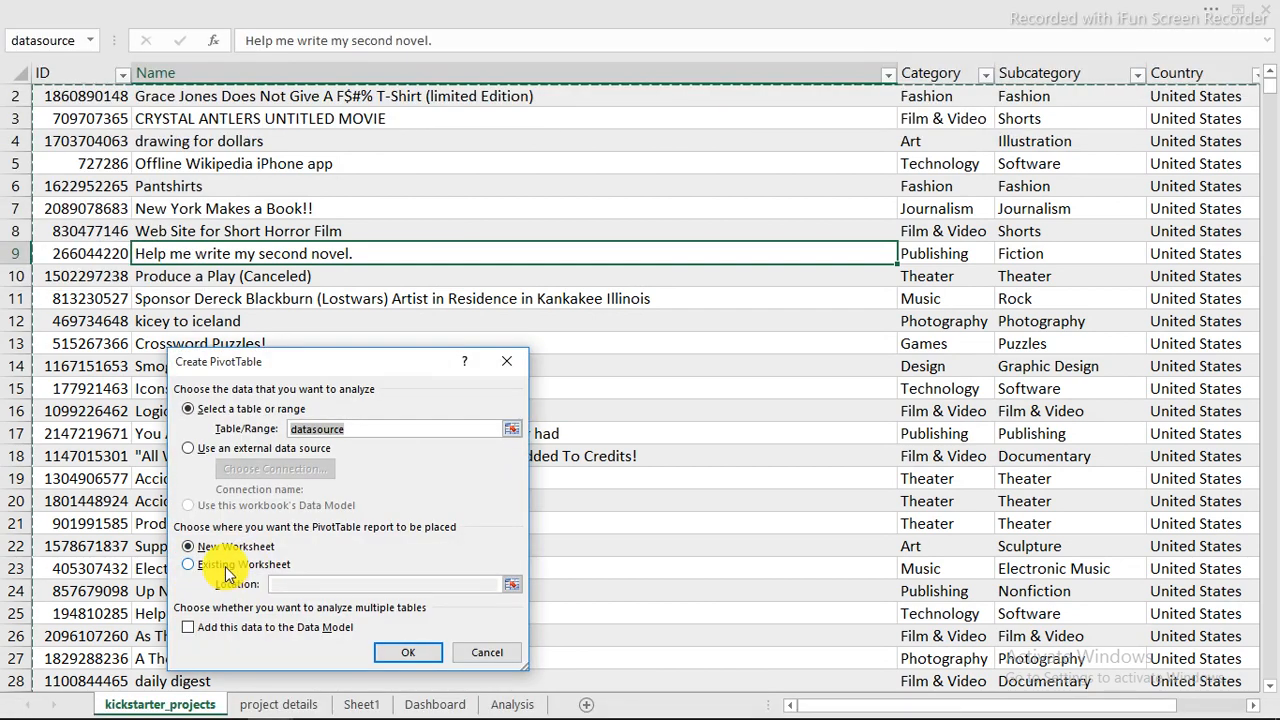
{"action": "left_click", "coordinate": [247, 567]}
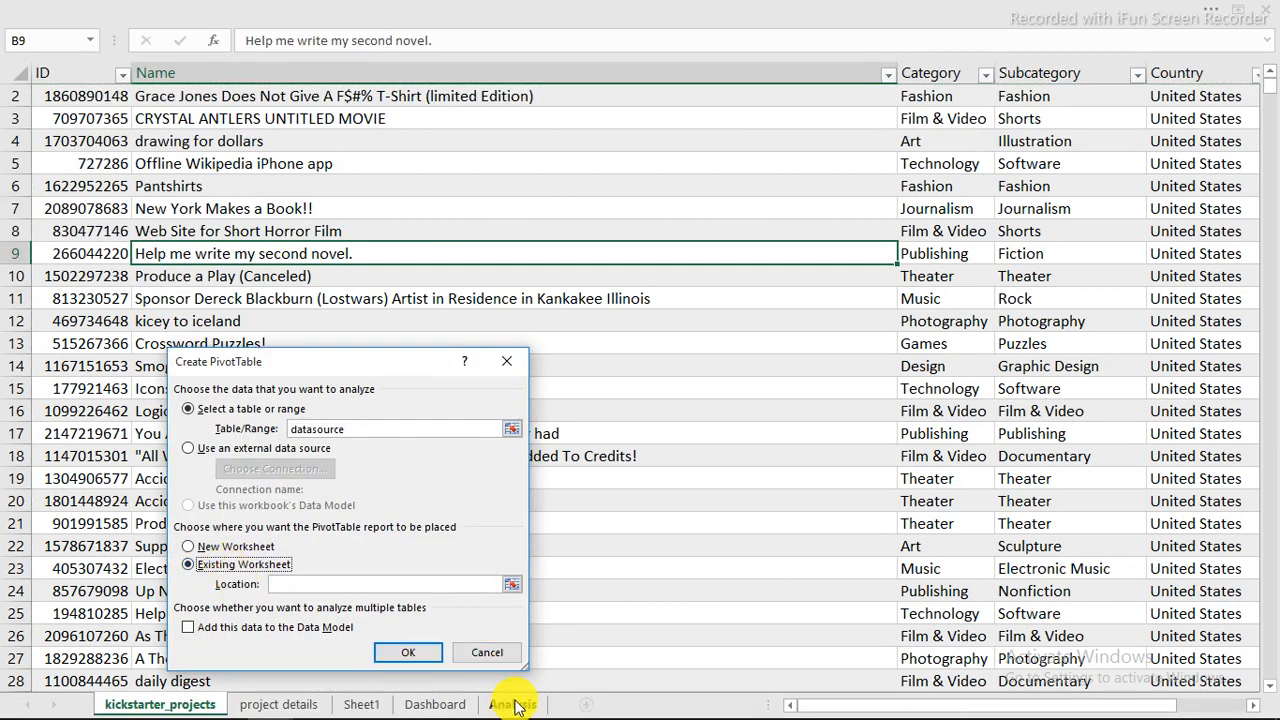
{"action": "left_click", "coordinate": [515, 705]}
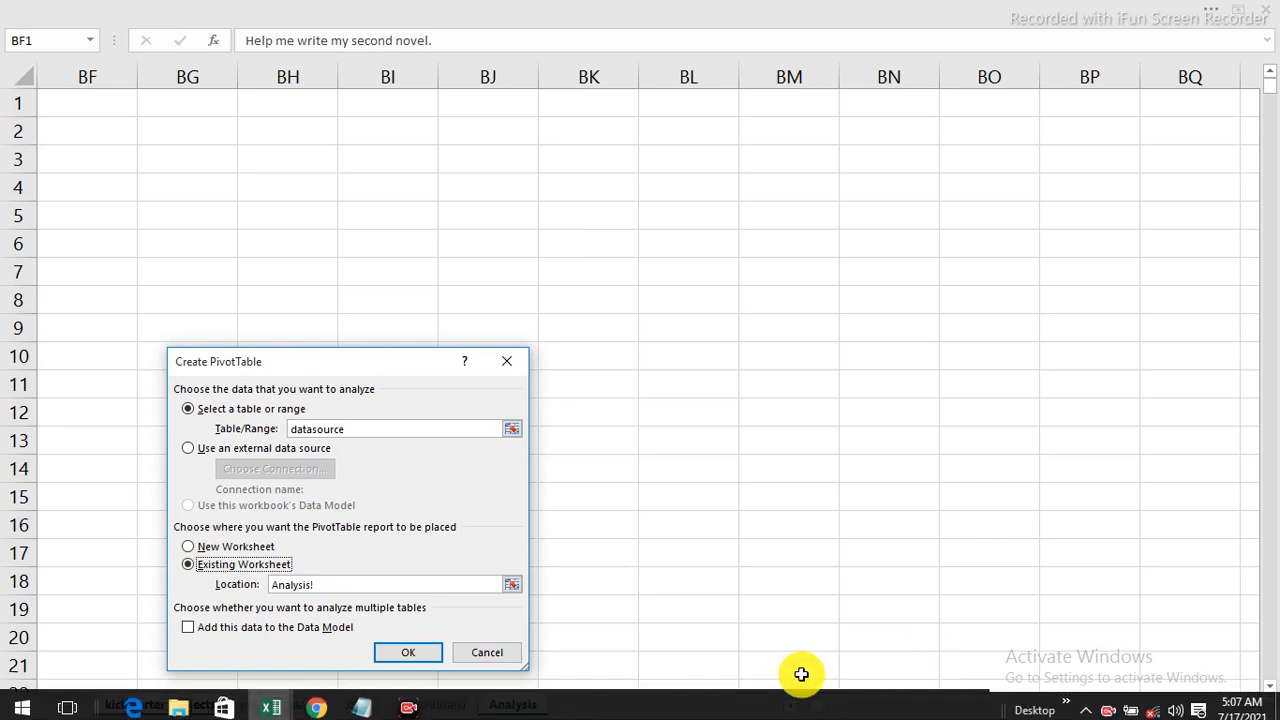
{"action": "left_click", "coordinate": [477, 243]}
{"action": "left_click", "coordinate": [408, 652]}
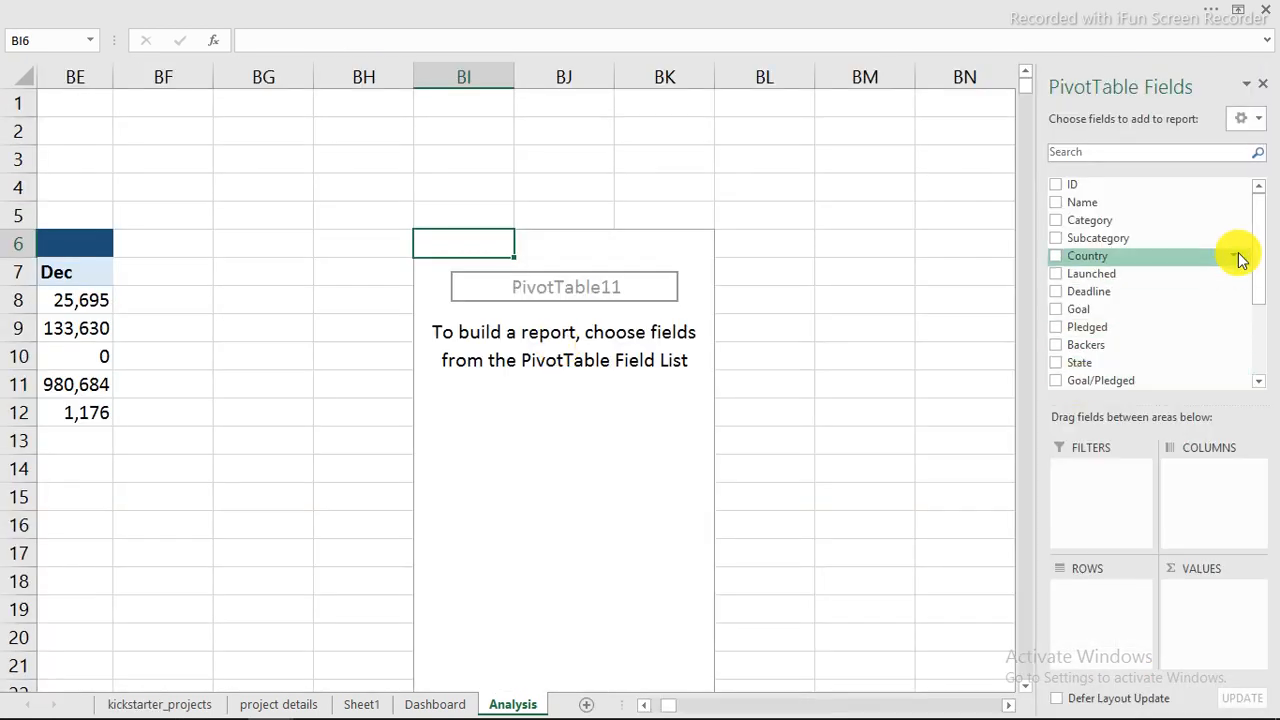
{"action": "left_click_drag", "start_coordinate": [1262, 248], "coordinate": [1260, 323]}
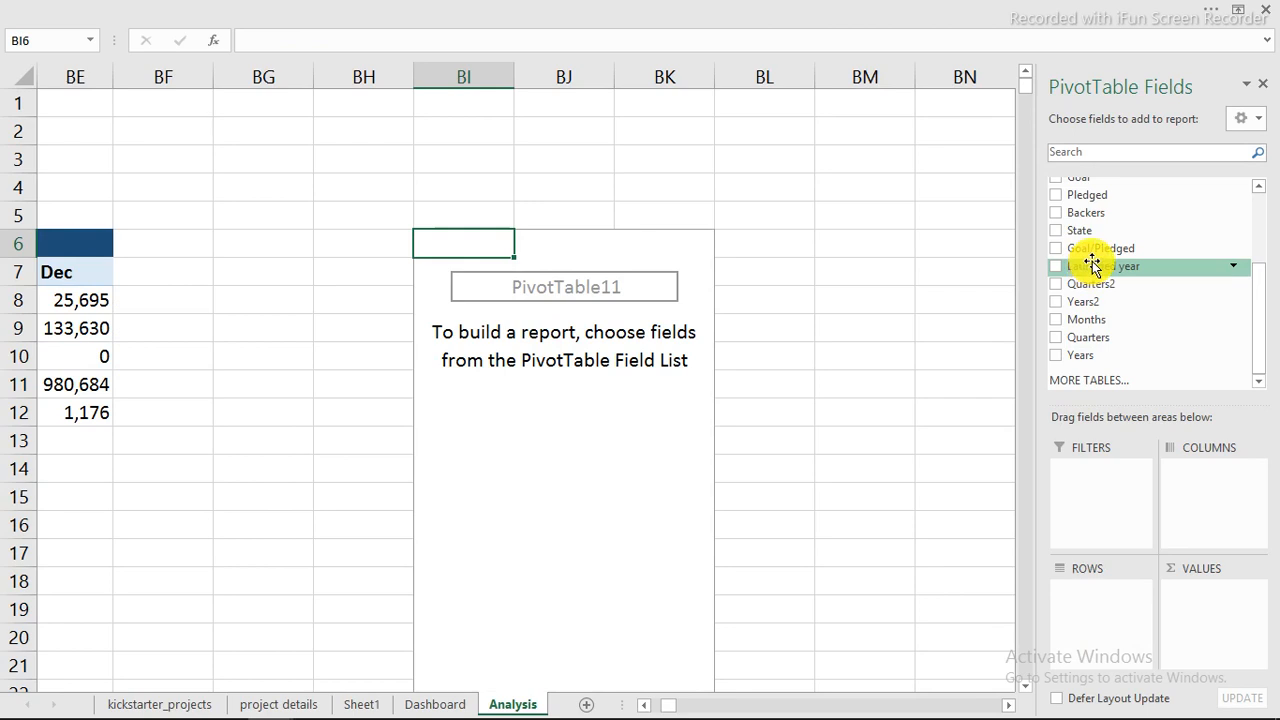
{"action": "left_click_drag", "start_coordinate": [1092, 264], "coordinate": [1117, 624]}
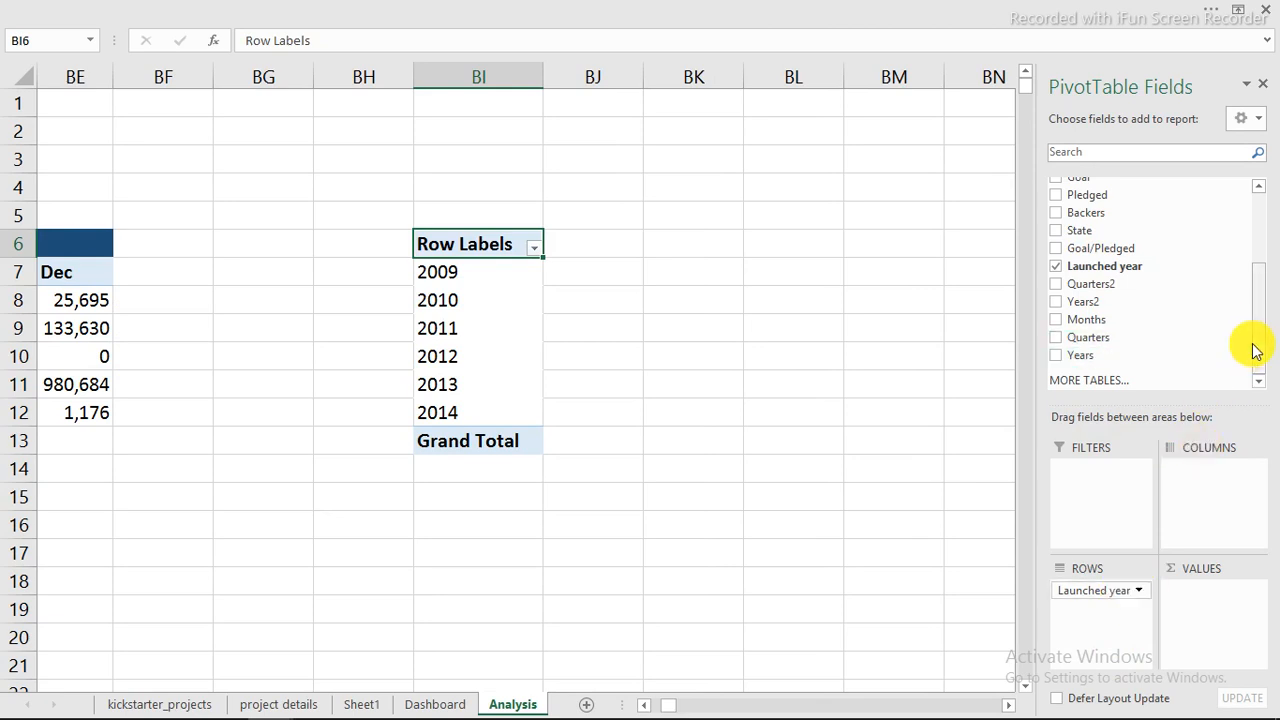
{"action": "mouse_move", "coordinate": [1257, 350]}
{"action": "left_mouse_down"}
{"action": "mouse_move", "coordinate": [1265, 280]}
{"action": "mouse_move", "coordinate": [1261, 334]}
{"action": "left_mouse_up"}
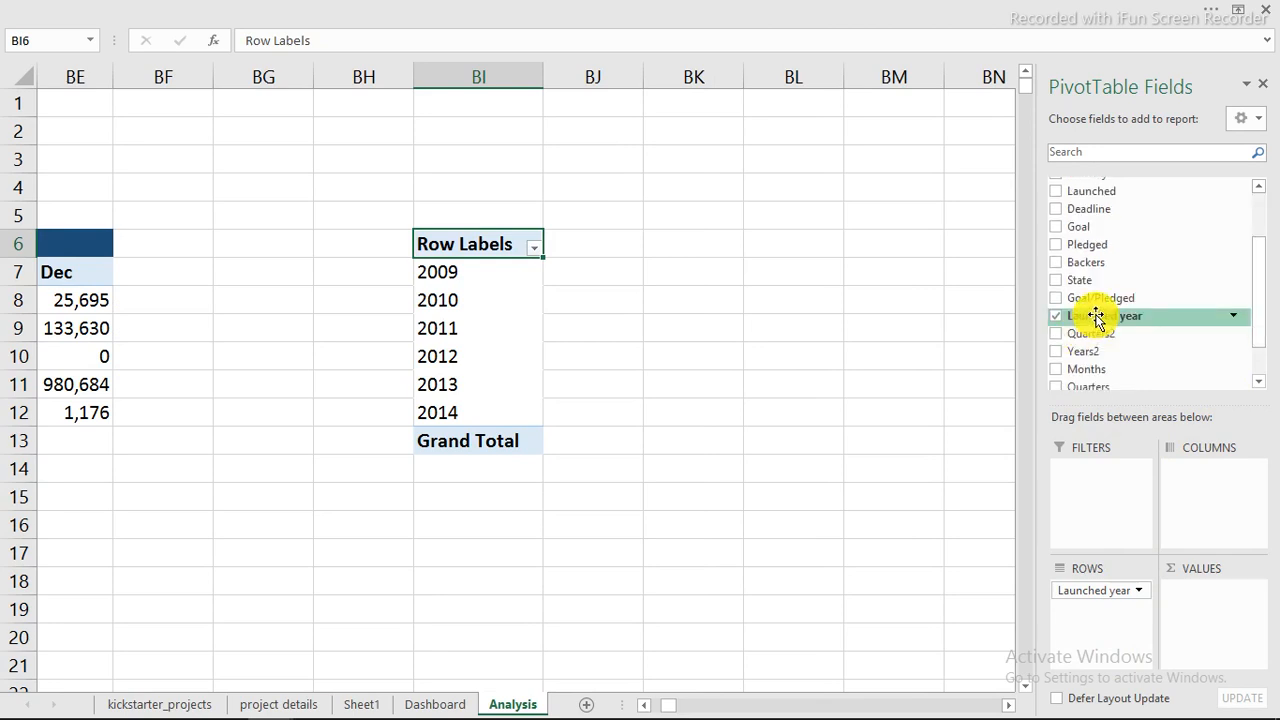
{"action": "left_click_drag", "start_coordinate": [1096, 316], "coordinate": [911, 418]}
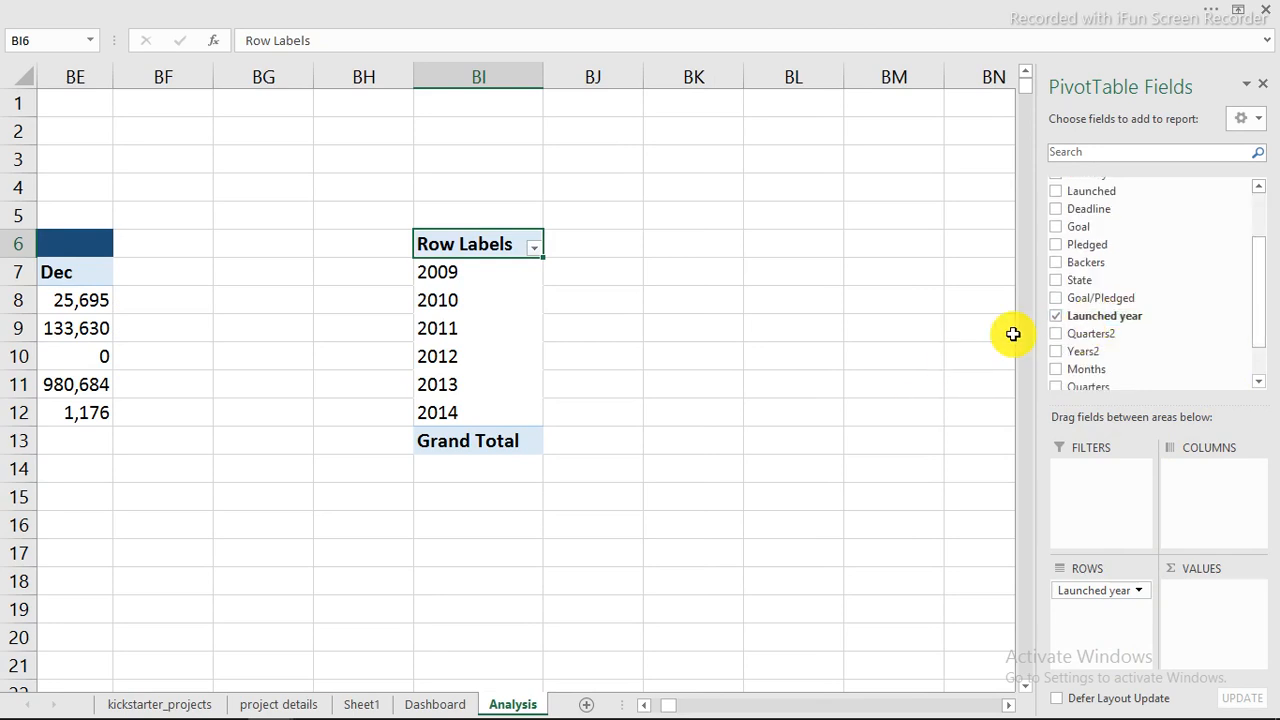
{"action": "left_click_drag", "start_coordinate": [1124, 593], "coordinate": [875, 515]}
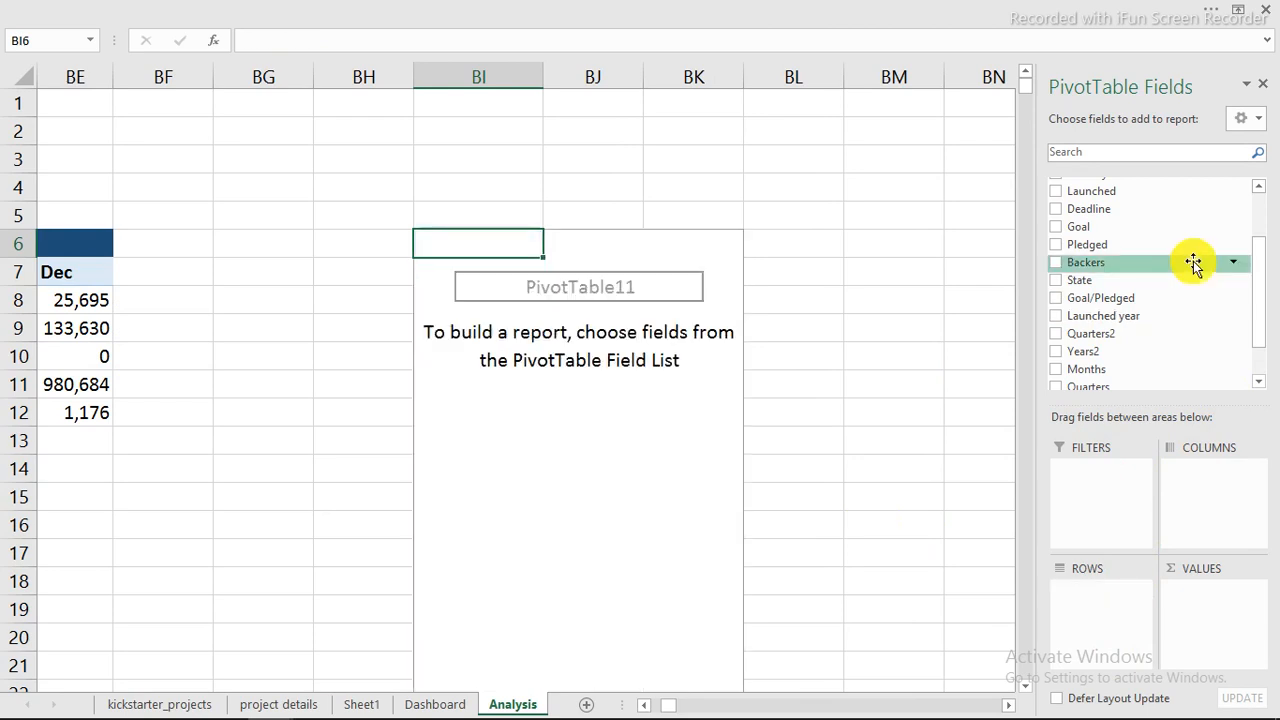
Lay out the PivotTable with only Launched months as rows, Years2 as columns, and the count of State as values
{"action": "left_click_drag", "start_coordinate": [1089, 197], "coordinate": [1103, 626]}
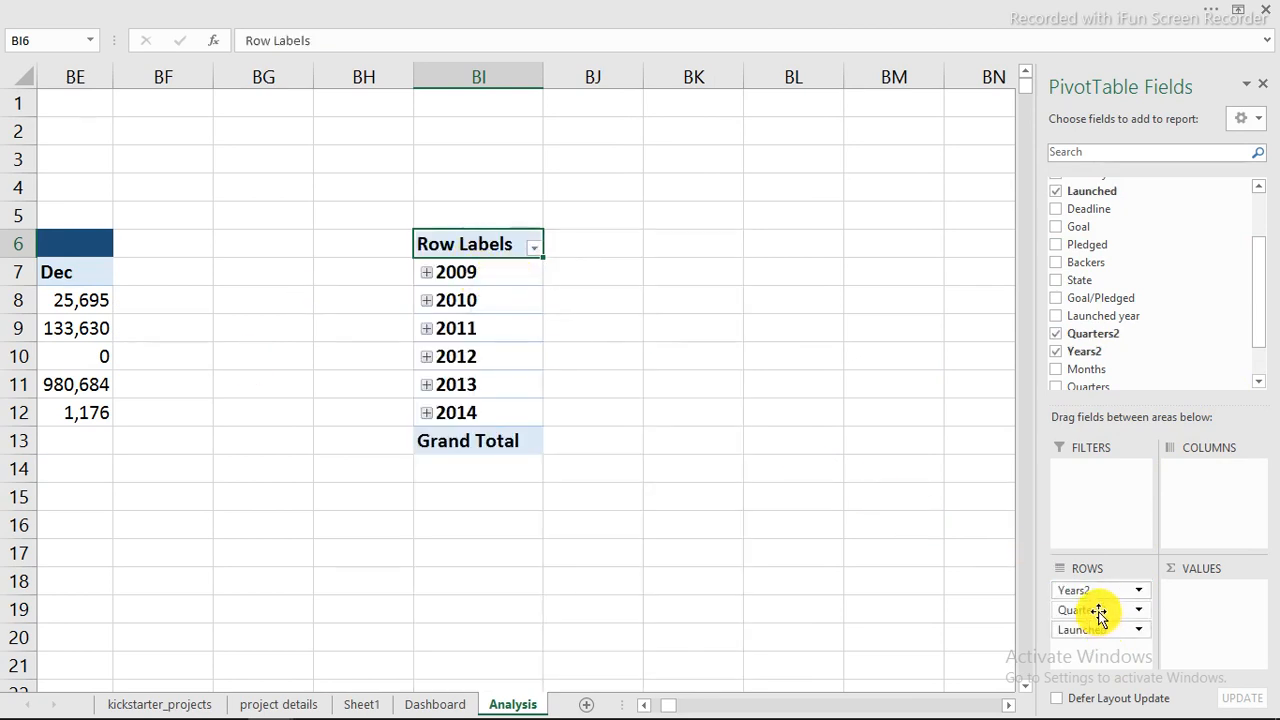
{"action": "left_click_drag", "start_coordinate": [1098, 612], "coordinate": [806, 589]}
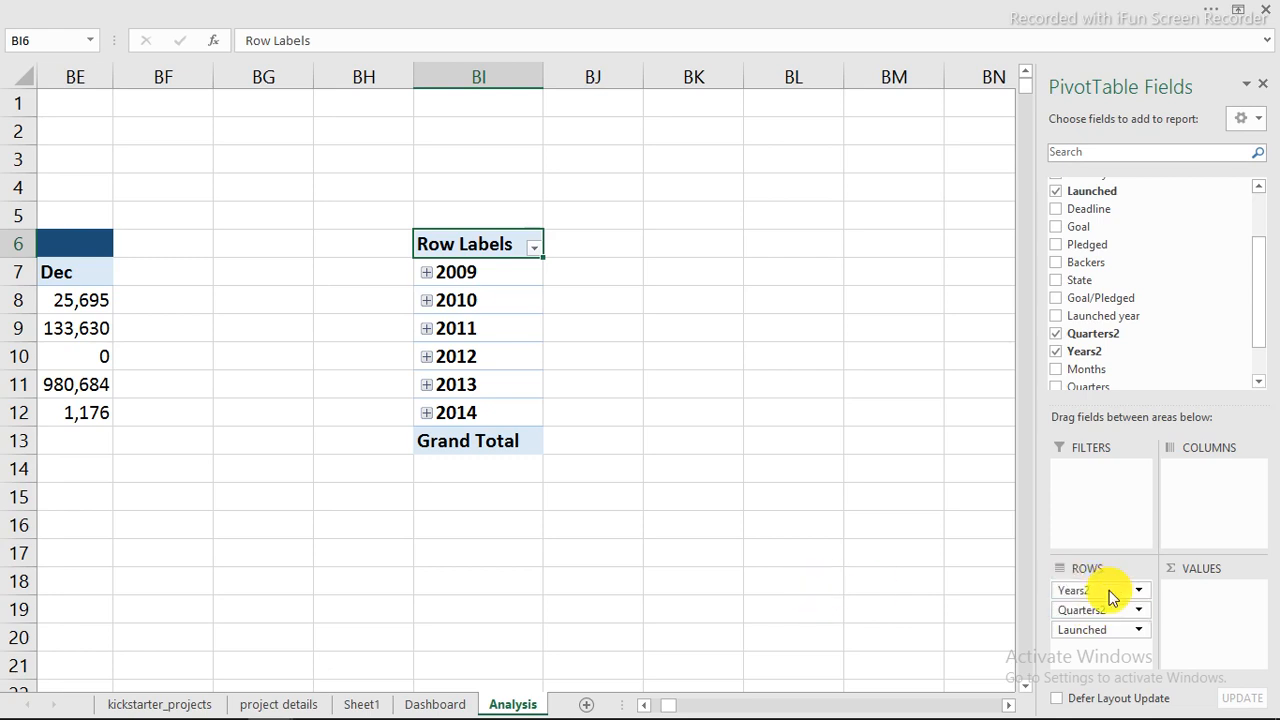
{"action": "left_click_drag", "start_coordinate": [1110, 596], "coordinate": [782, 571]}
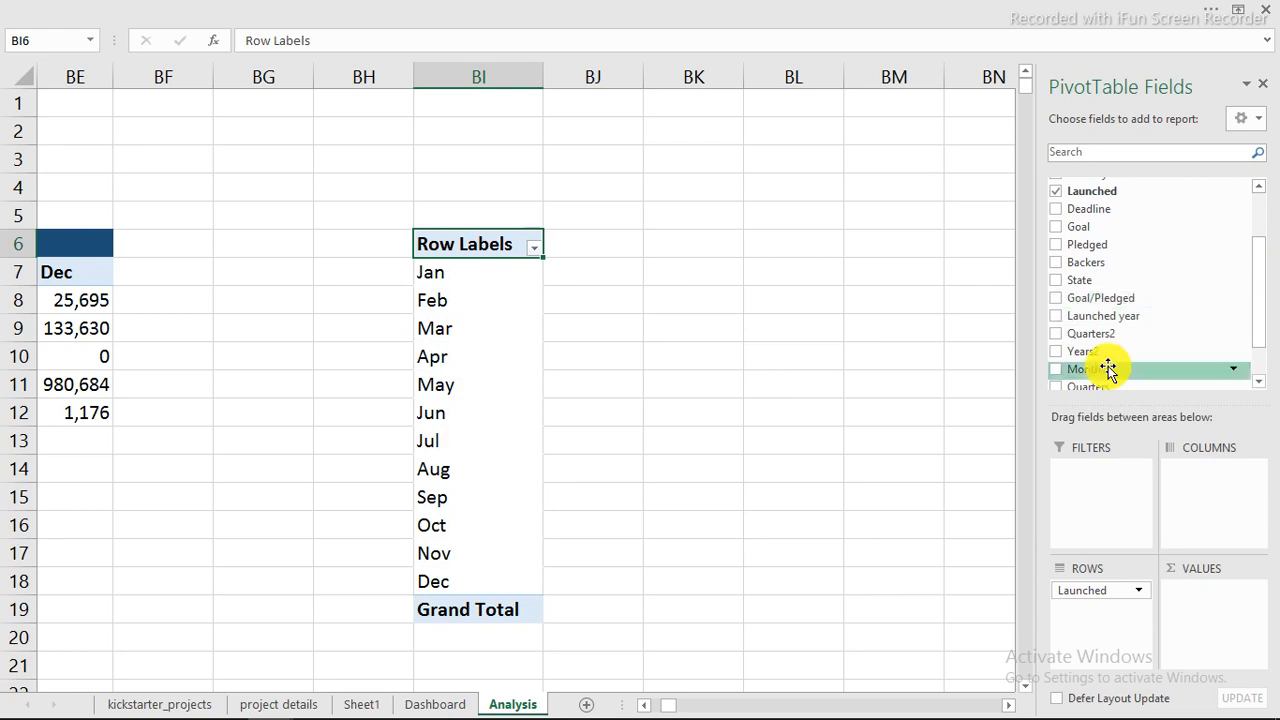
{"action": "left_click_drag", "start_coordinate": [1090, 352], "coordinate": [1219, 491]}
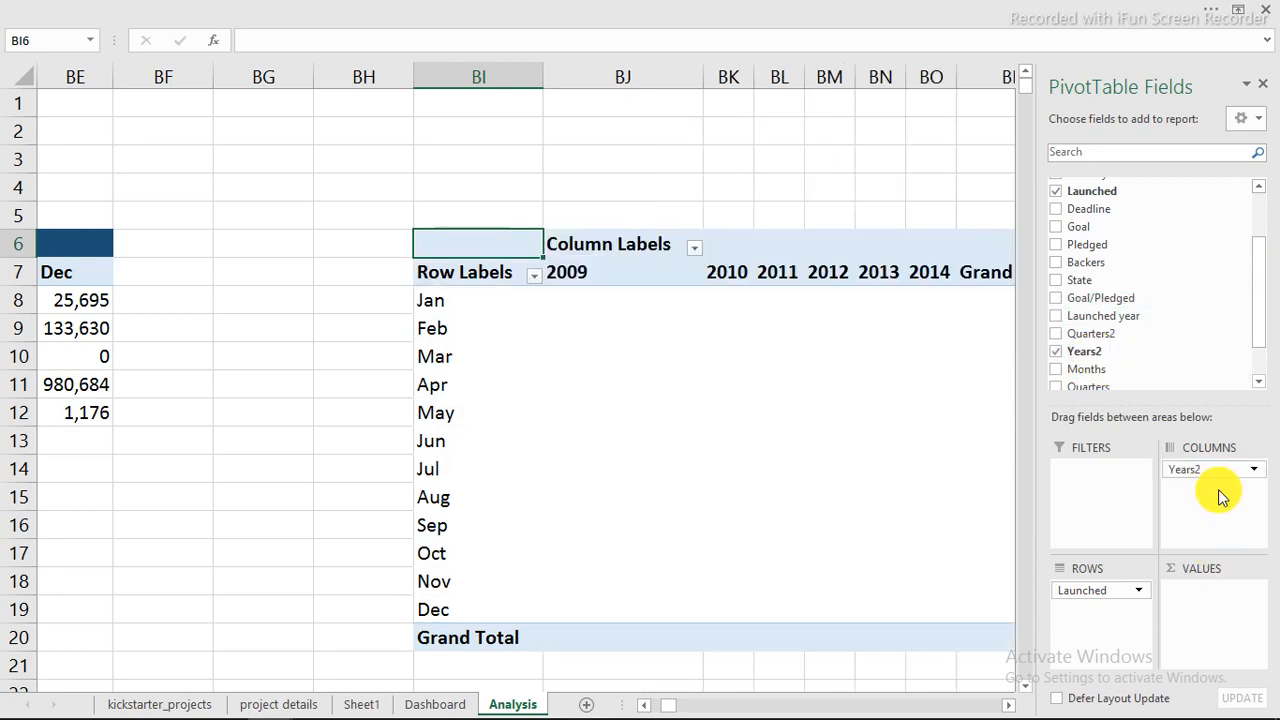
{"action": "left_click_drag", "start_coordinate": [1150, 230], "coordinate": [1220, 605]}
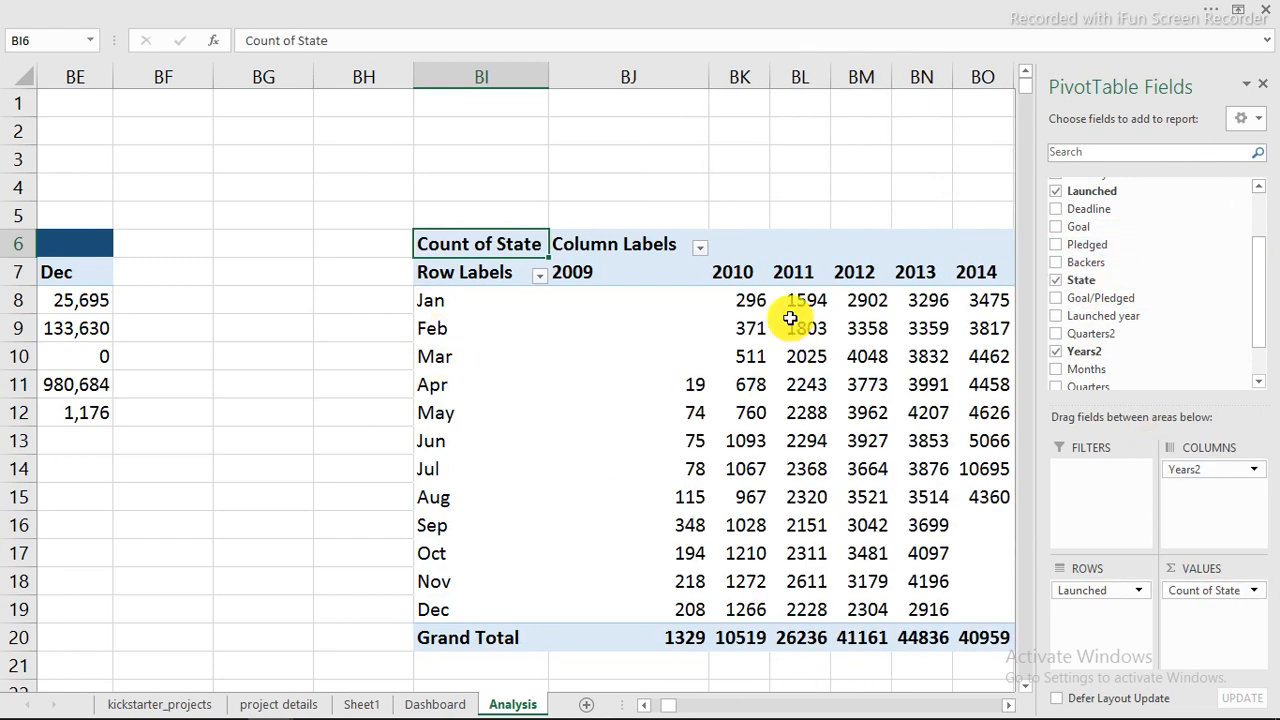
{"action": "left_click", "coordinate": [819, 379]}
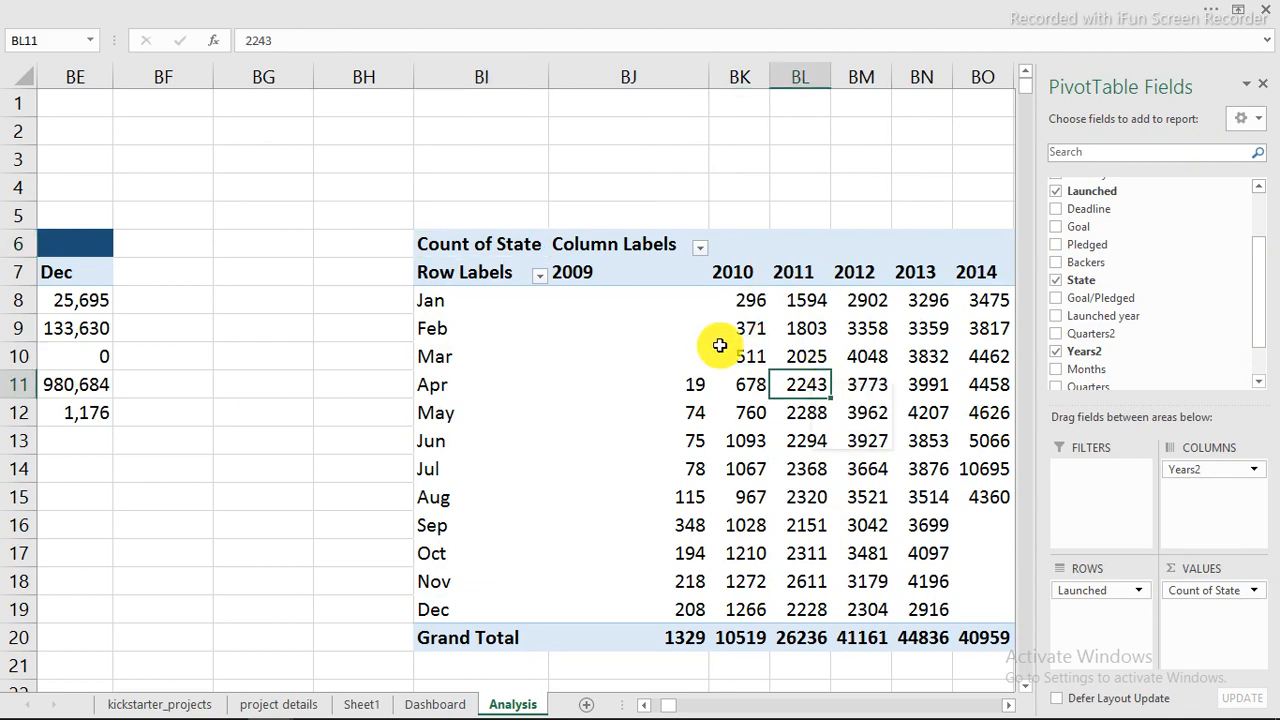
{"action": "left_click", "coordinate": [1262, 88]}
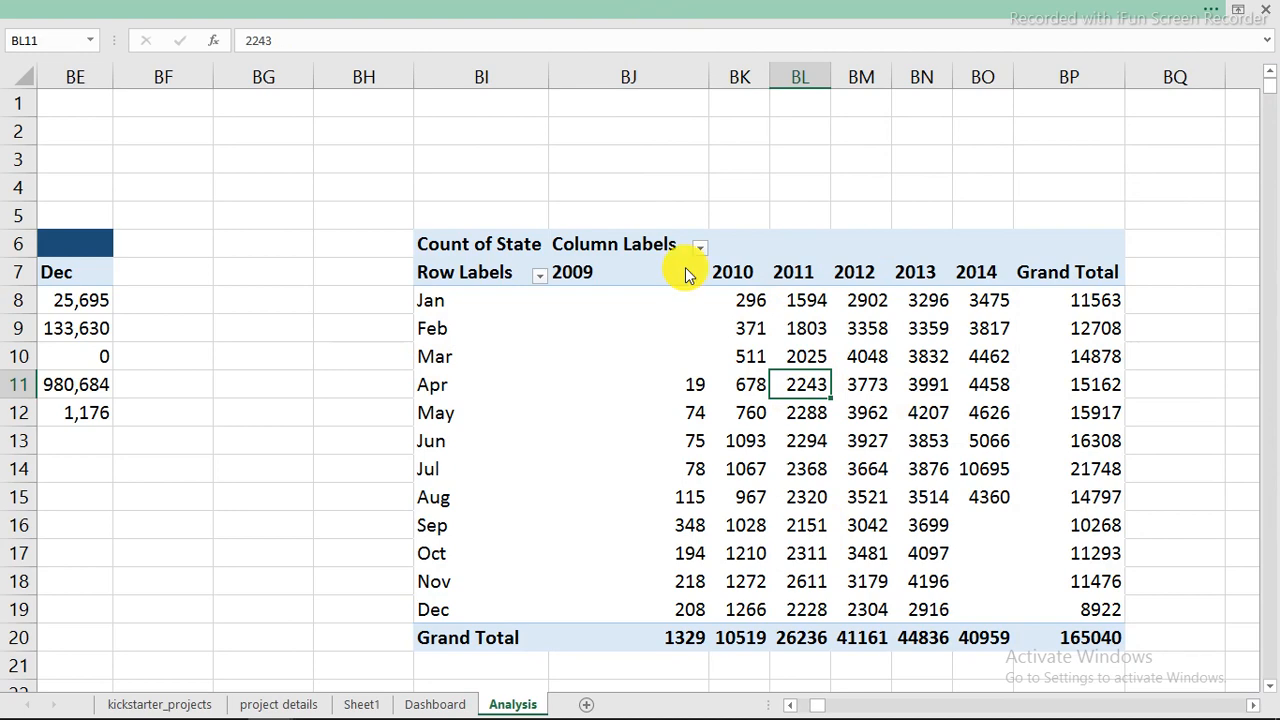
Show the launched-projects PivotTable in tabular form and turn grand totals off for rows and columns
{"action": "left_click", "coordinate": [930, 8]}
{"action": "scroll", "coordinate": [165, 115], "scroll_direction": "down", "scroll_amount": 1}
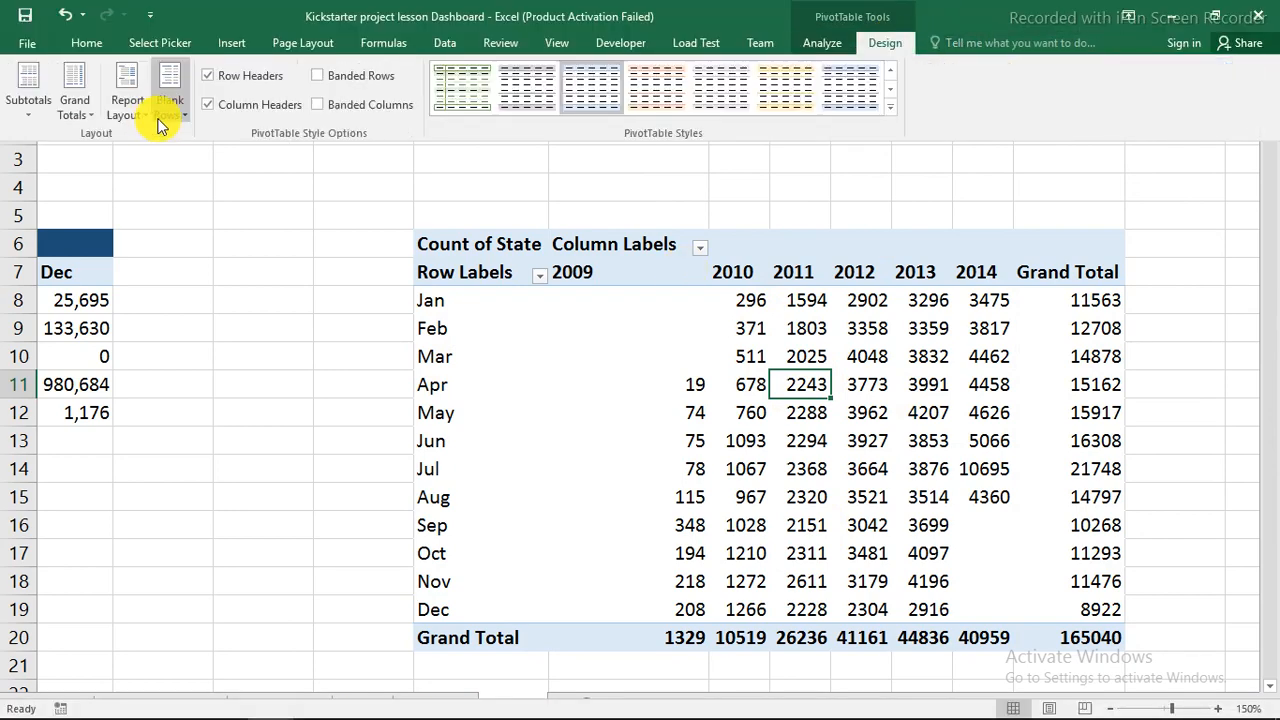
{"action": "left_click", "coordinate": [126, 111]}
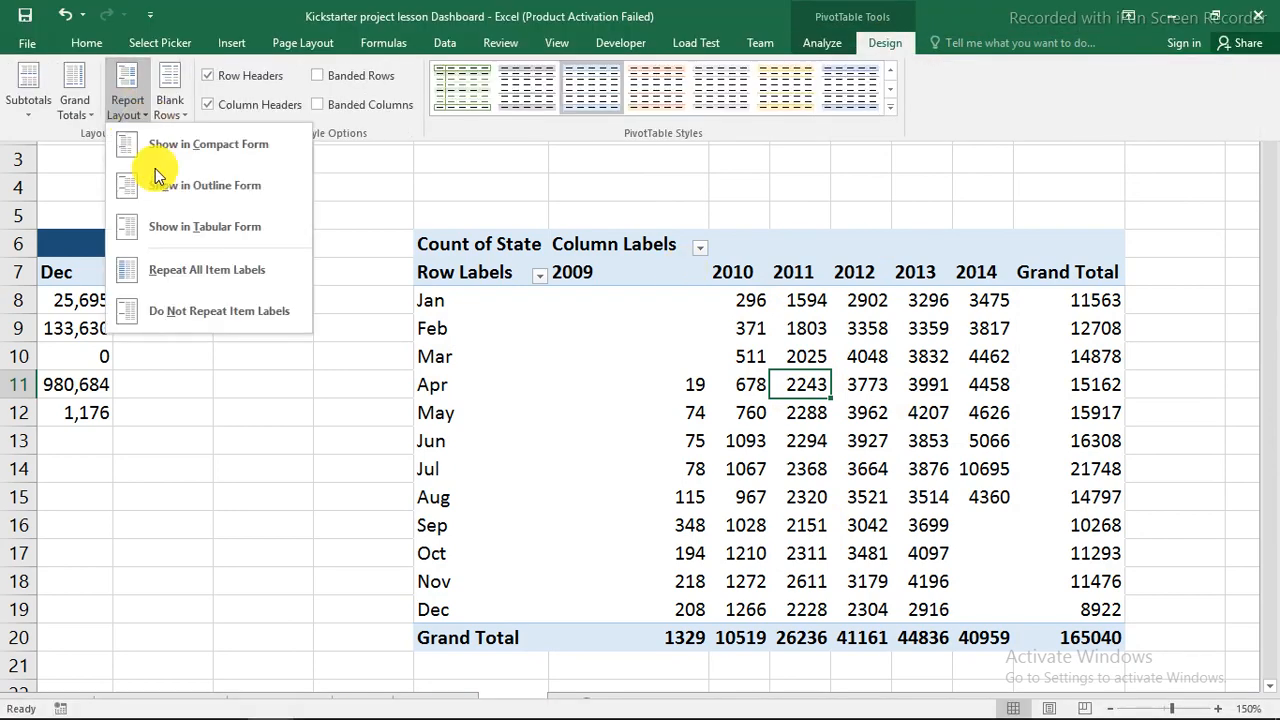
{"action": "left_click", "coordinate": [147, 226]}
{"action": "left_click", "coordinate": [91, 112]}
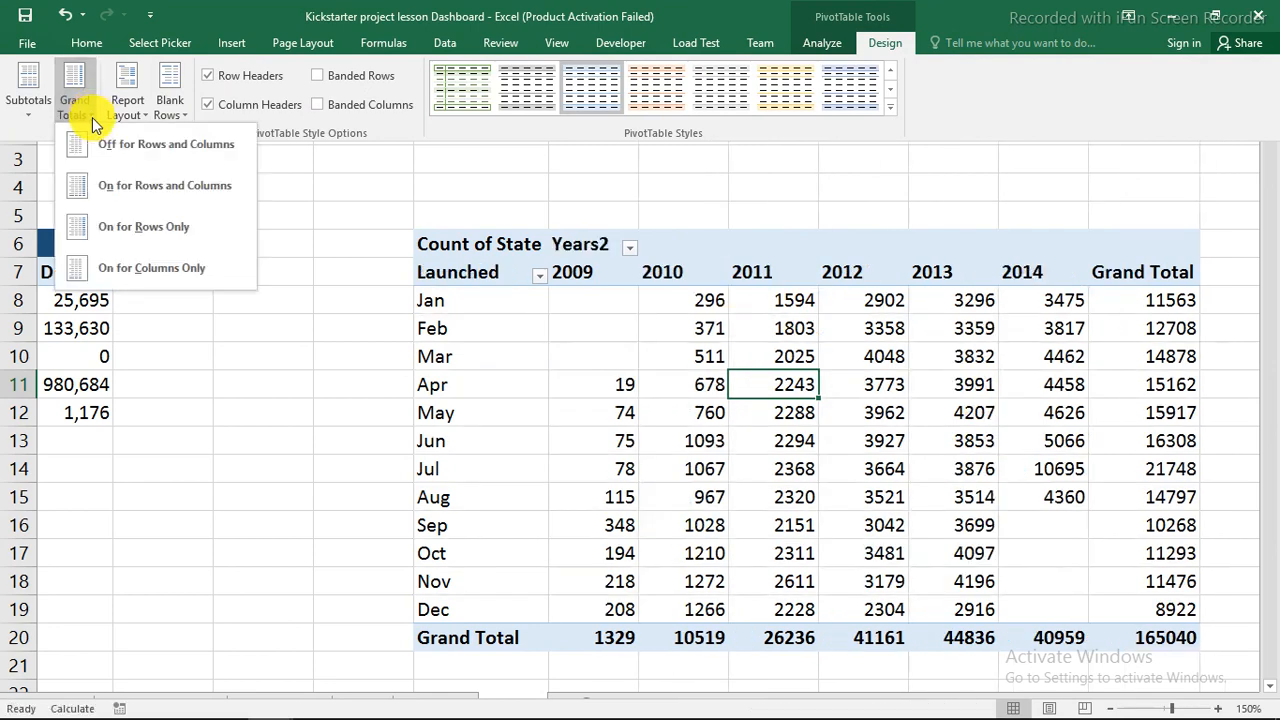
{"action": "left_click", "coordinate": [115, 139]}
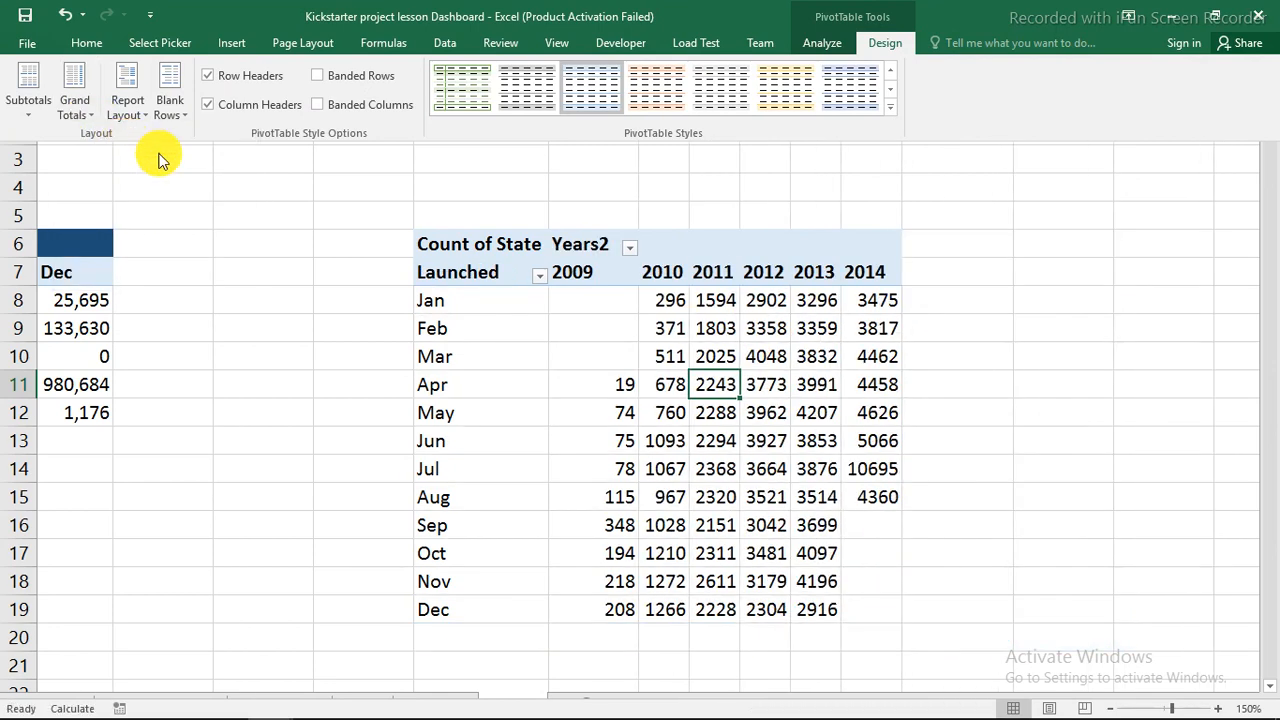
{"action": "left_click", "coordinate": [713, 313]}
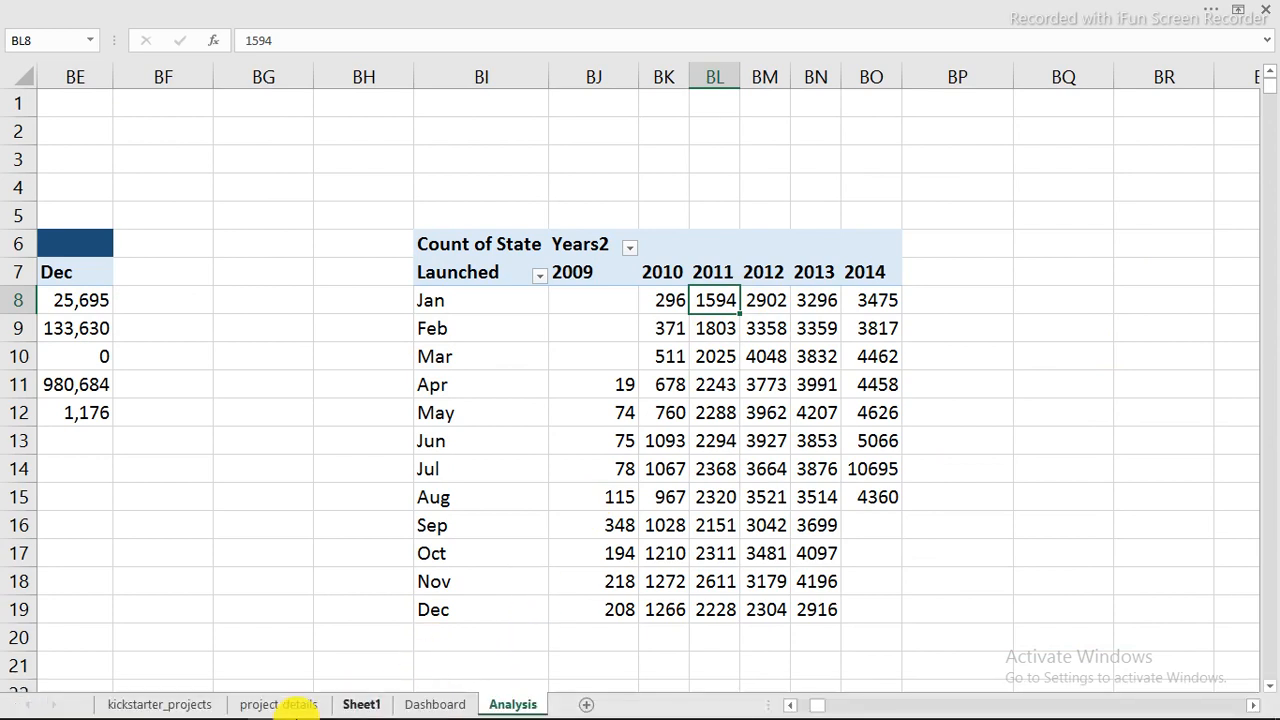
In the finished kickstarter_projects dashboard, examine the launched-projects chart by choosing 2011 in its year selector, and return to the lesson workbook
{"action": "mouse_move", "coordinate": [277, 701]}
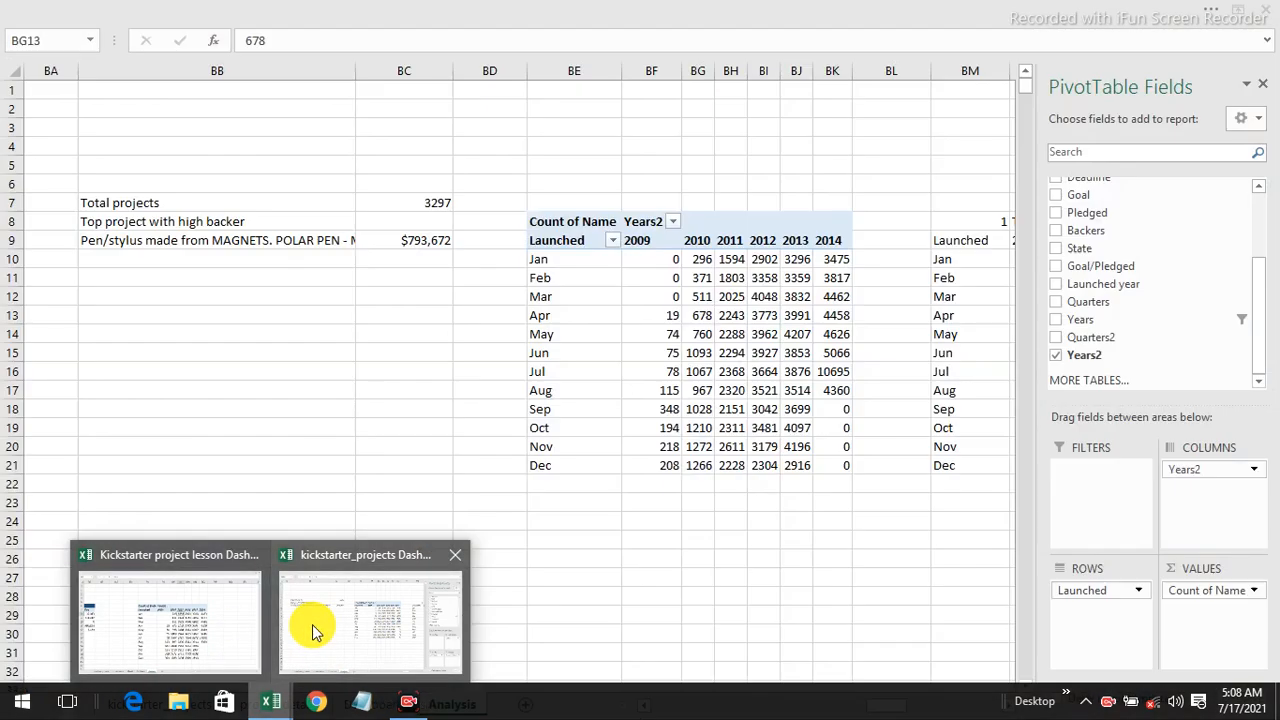
{"action": "left_click", "coordinate": [312, 624]}
{"action": "left_click", "coordinate": [378, 699]}
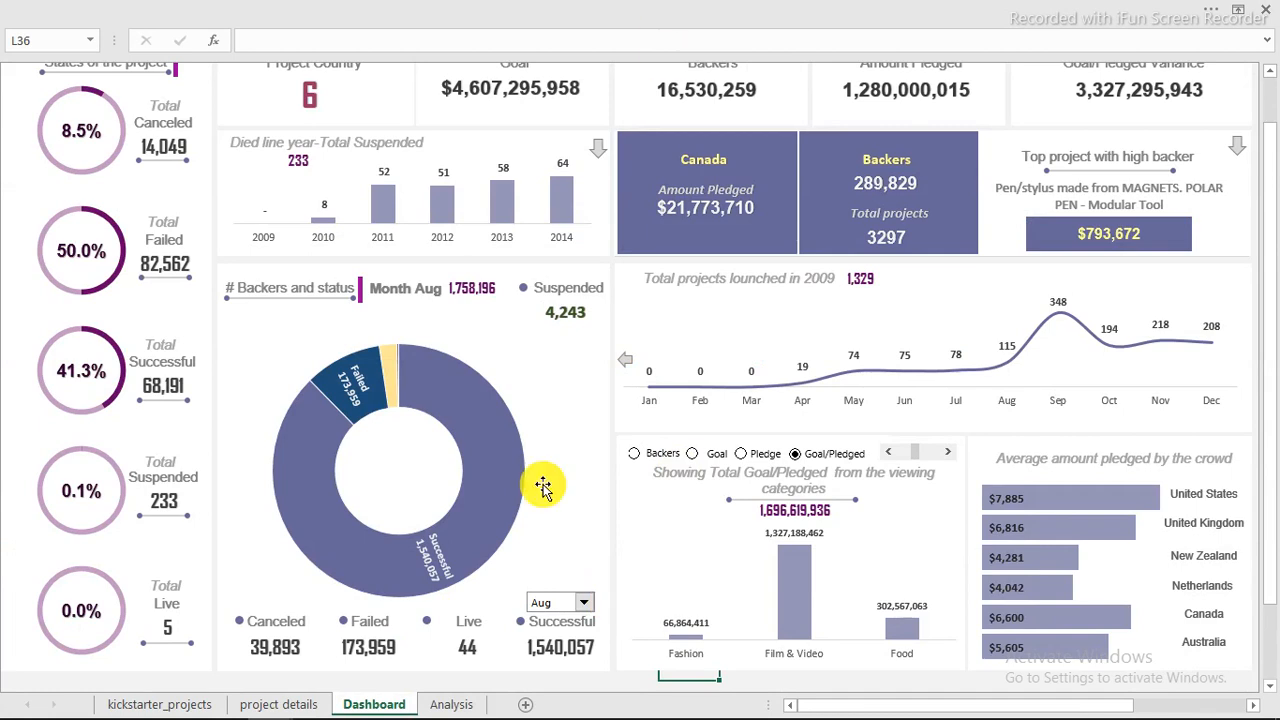
{"action": "left_click", "coordinate": [610, 678]}
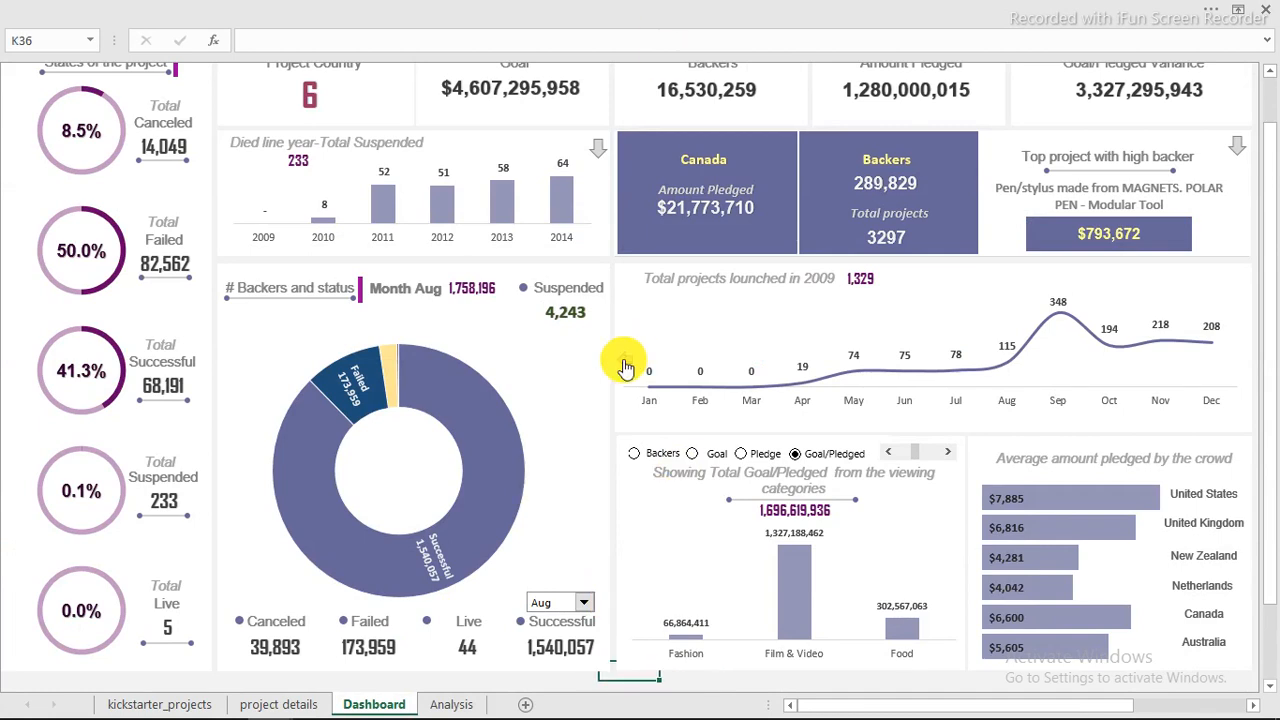
{"action": "left_click", "coordinate": [622, 364]}
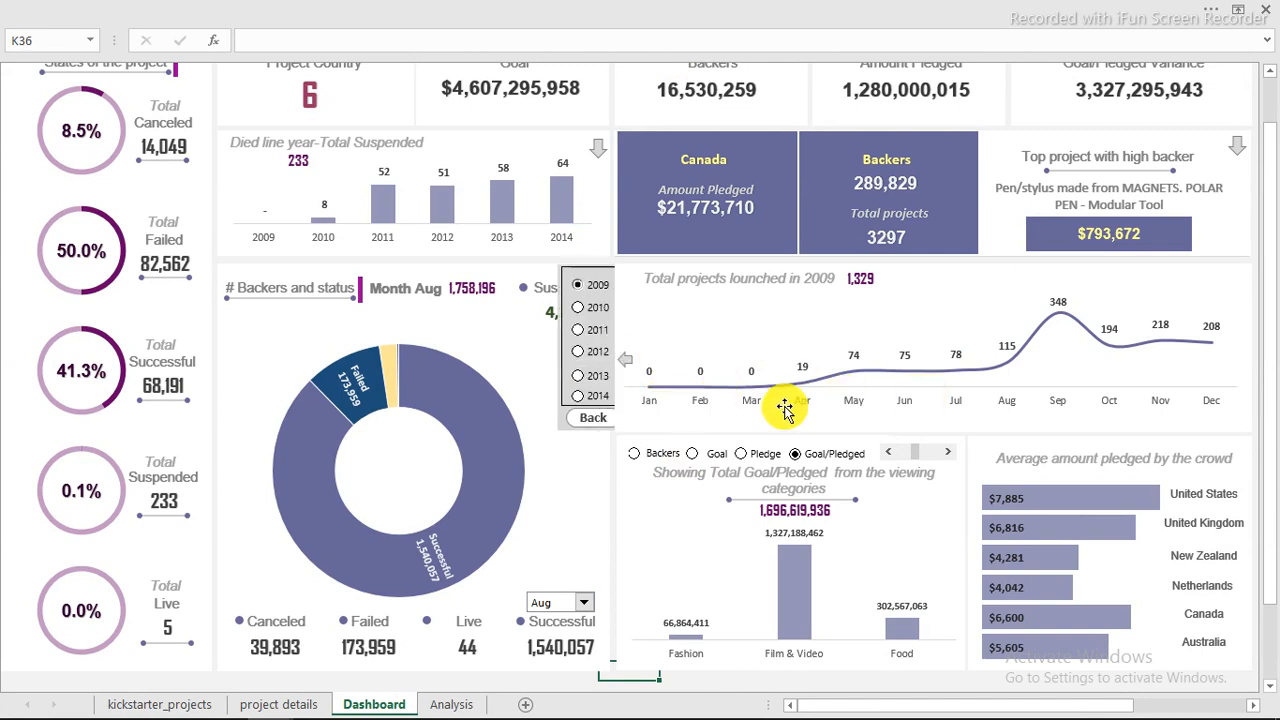
{"action": "left_click", "coordinate": [561, 331]}
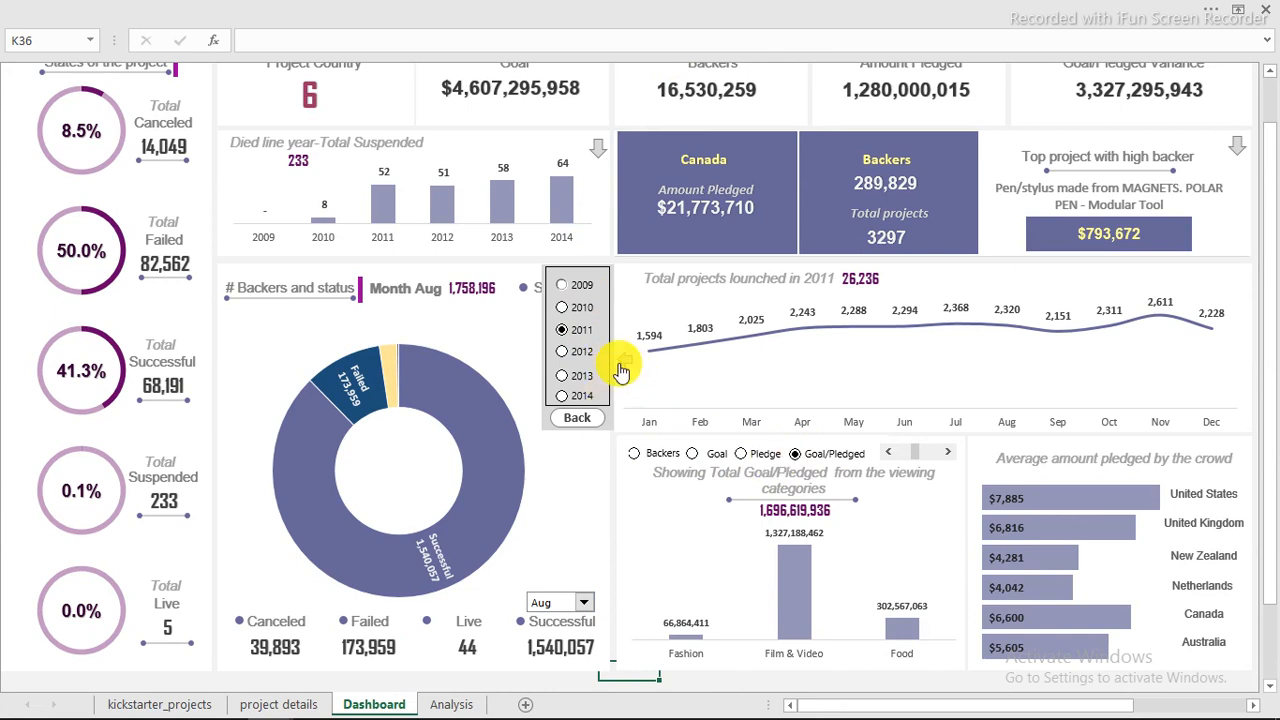
{"action": "left_click", "coordinate": [587, 426]}
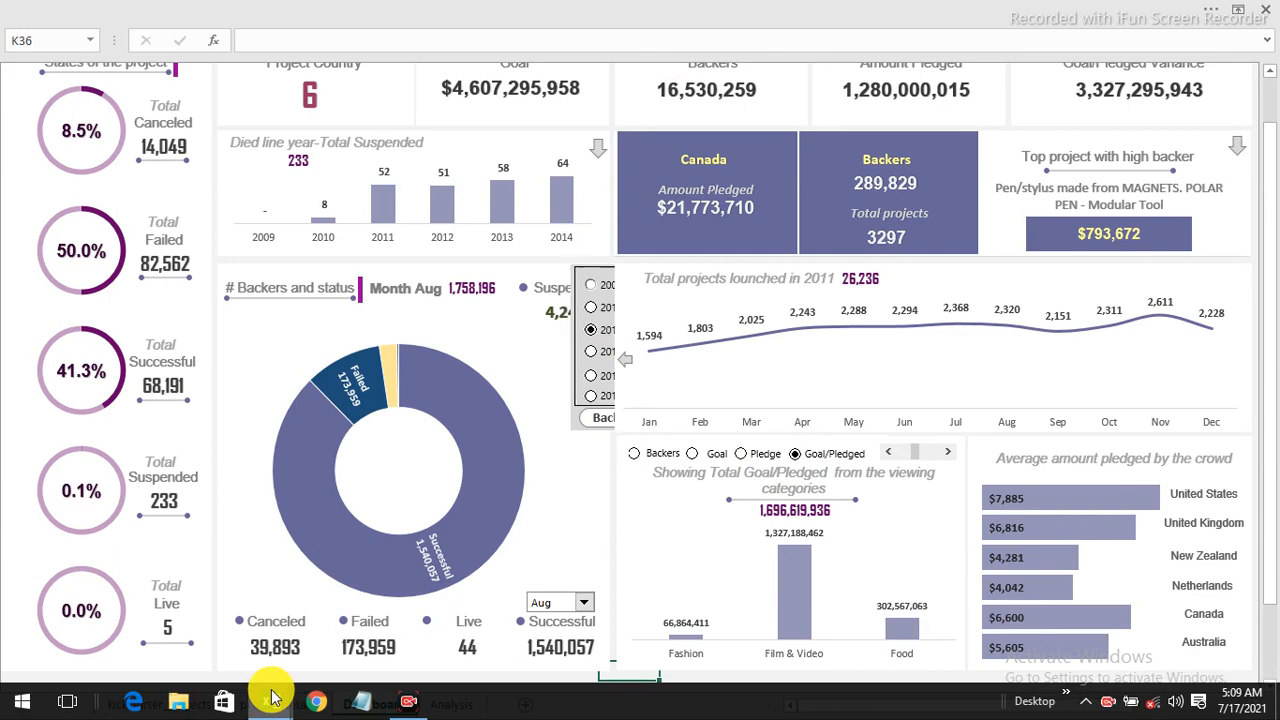
{"action": "mouse_move", "coordinate": [268, 690]}
{"action": "left_click", "coordinate": [194, 628]}
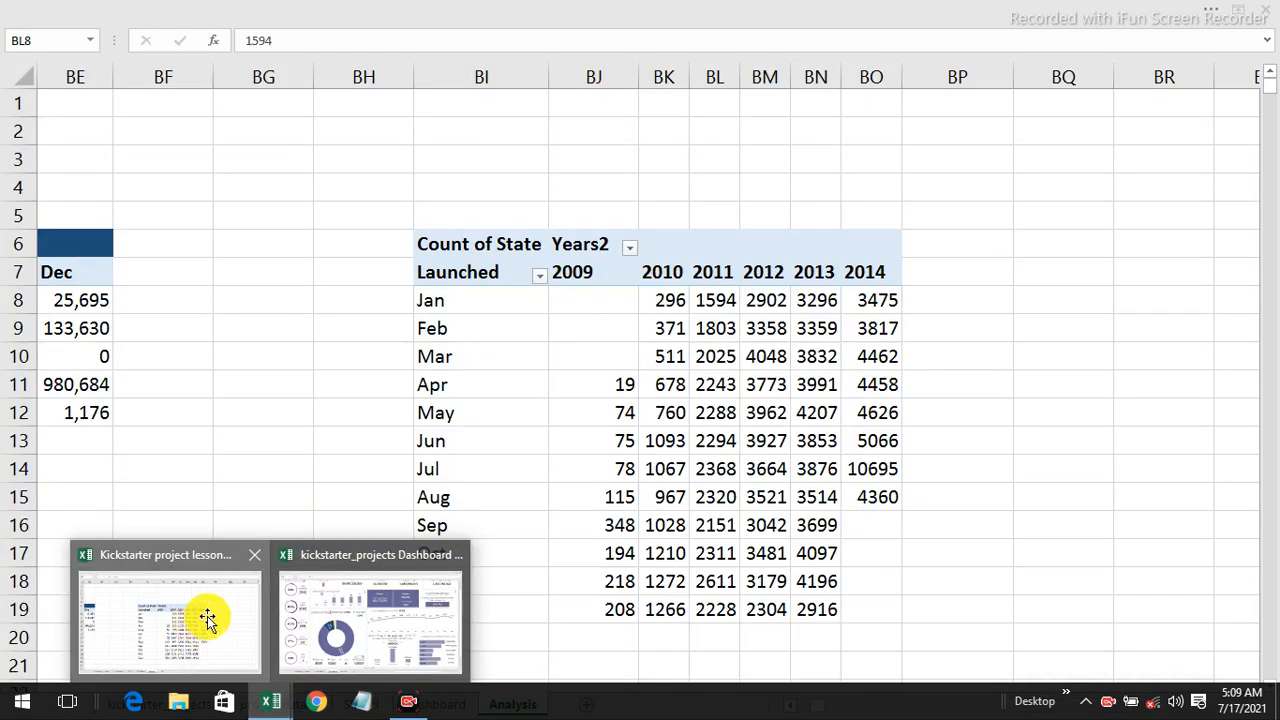
{"action": "left_click", "coordinate": [207, 618]}
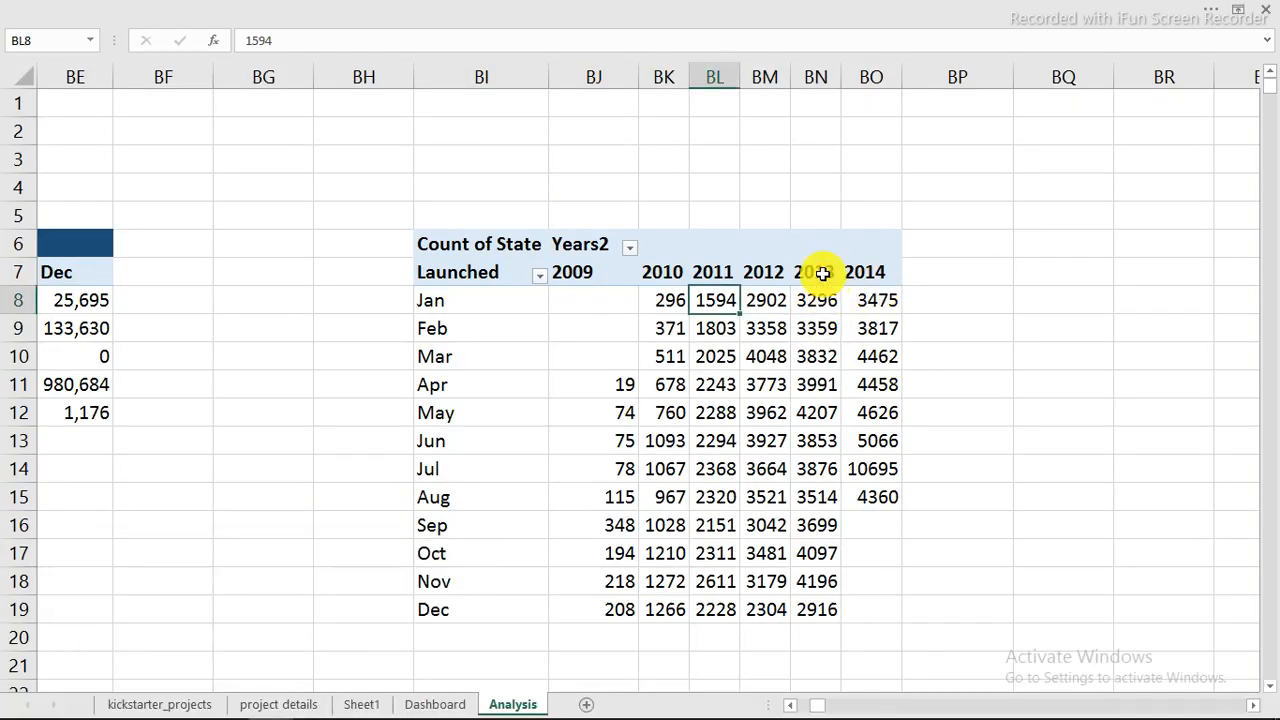
Copy the PivotTable's 2013 column with its header as values and place it in BR7:BR19
{"action": "left_click_drag", "start_coordinate": [822, 270], "coordinate": [817, 608]}
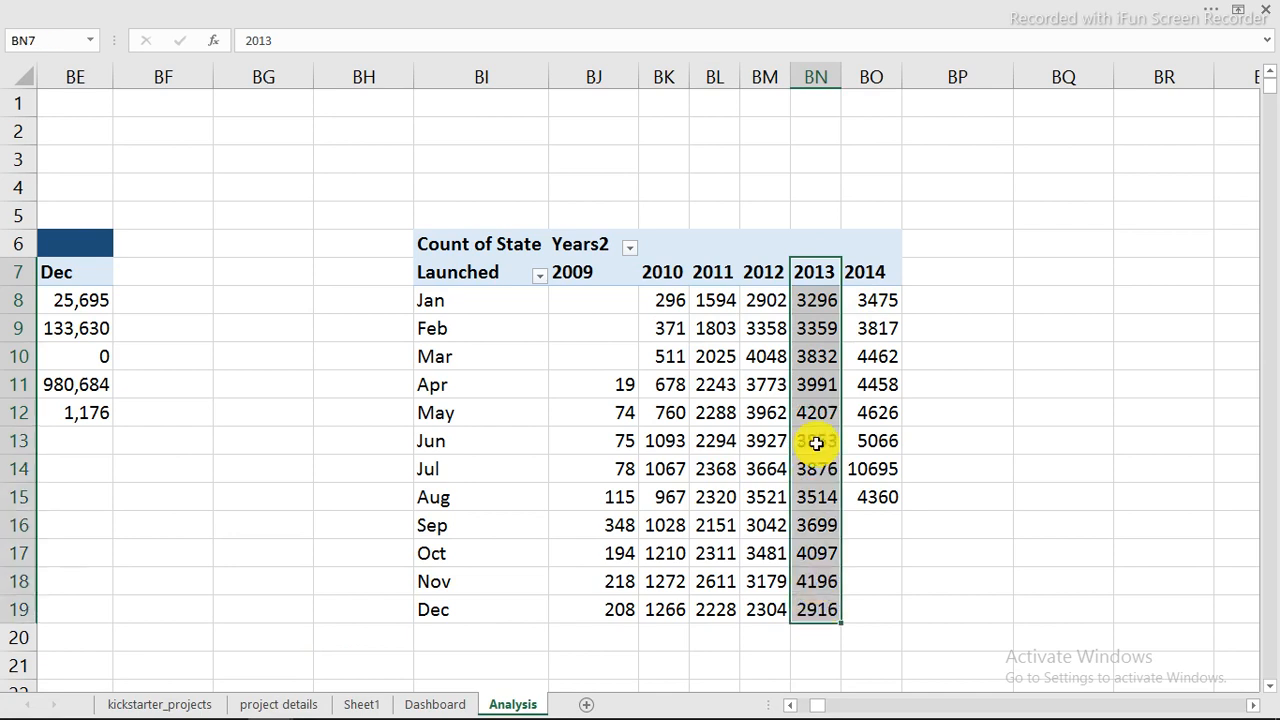
{"action": "right_click", "coordinate": [833, 306]}
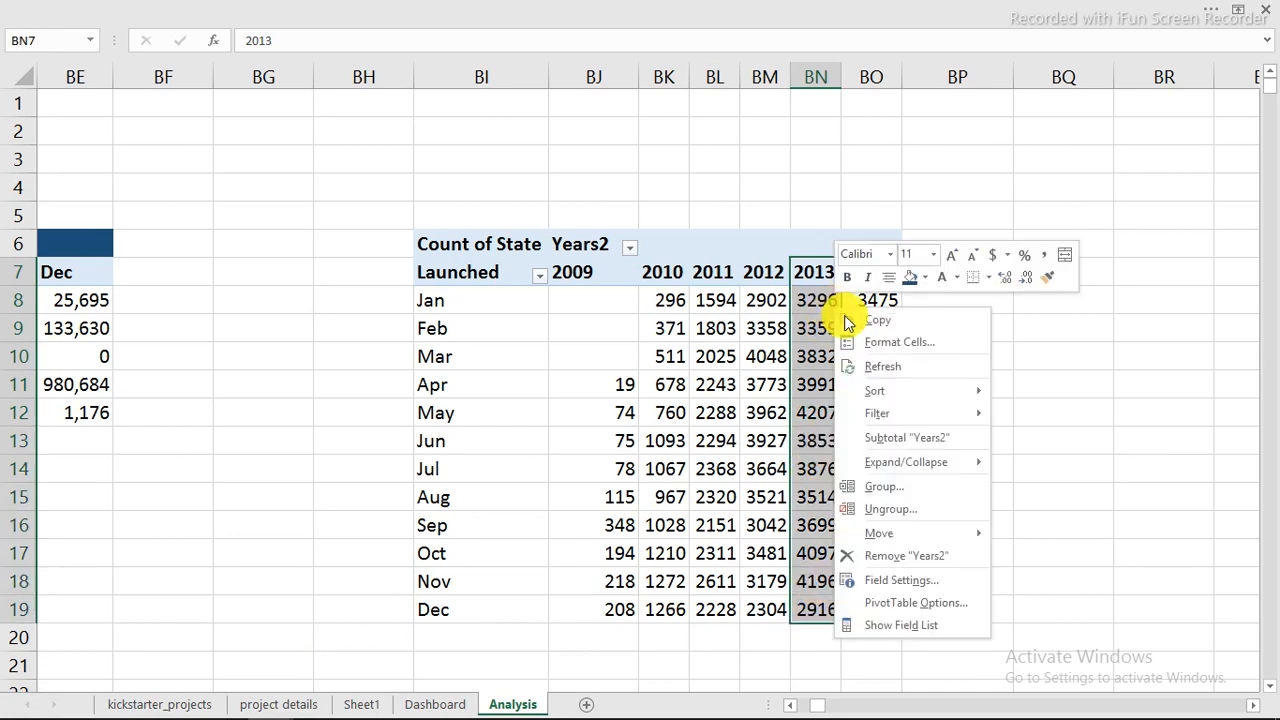
{"action": "left_click", "coordinate": [895, 320]}
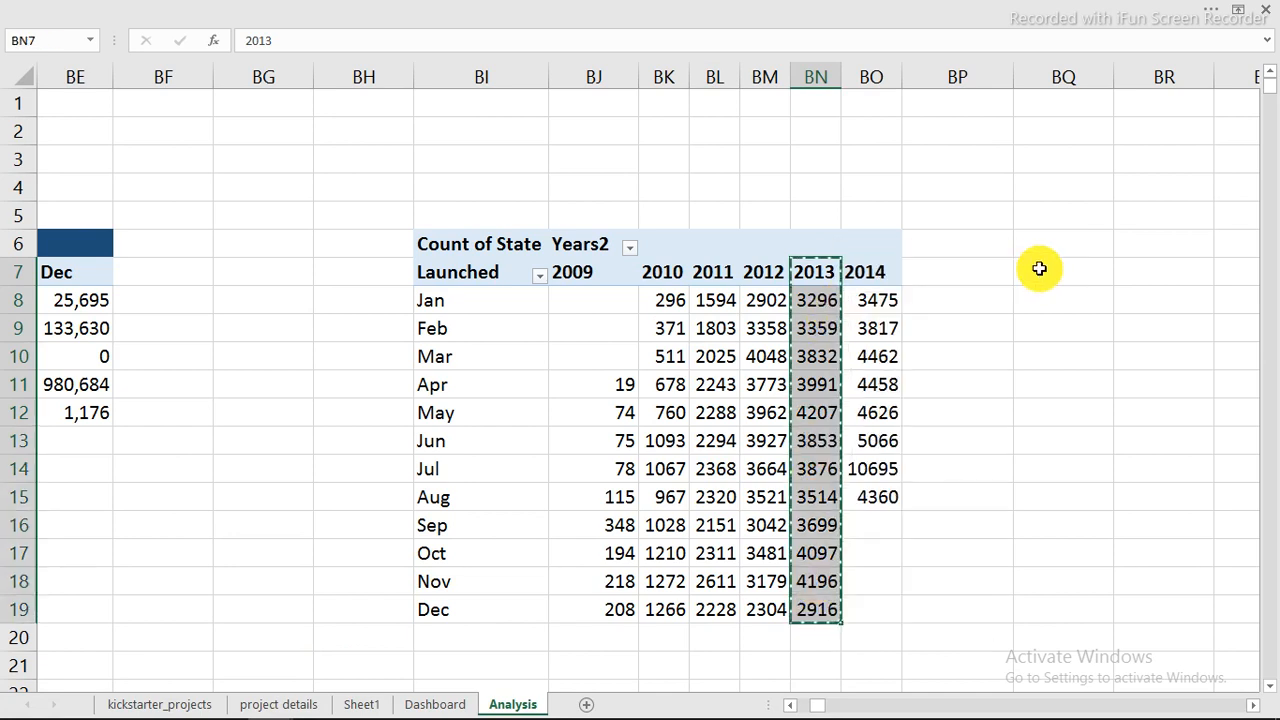
{"action": "left_click", "coordinate": [1041, 268]}
{"action": "right_click", "coordinate": [1041, 268]}
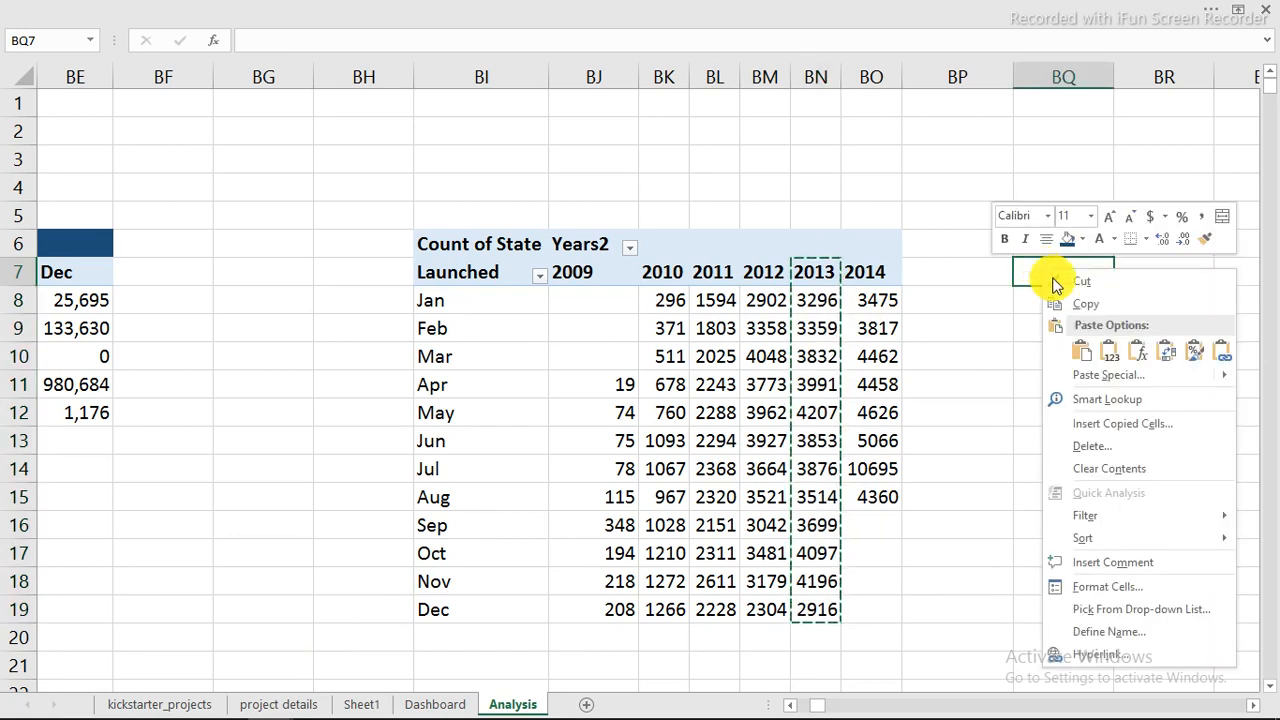
{"action": "left_click", "coordinate": [1108, 352]}
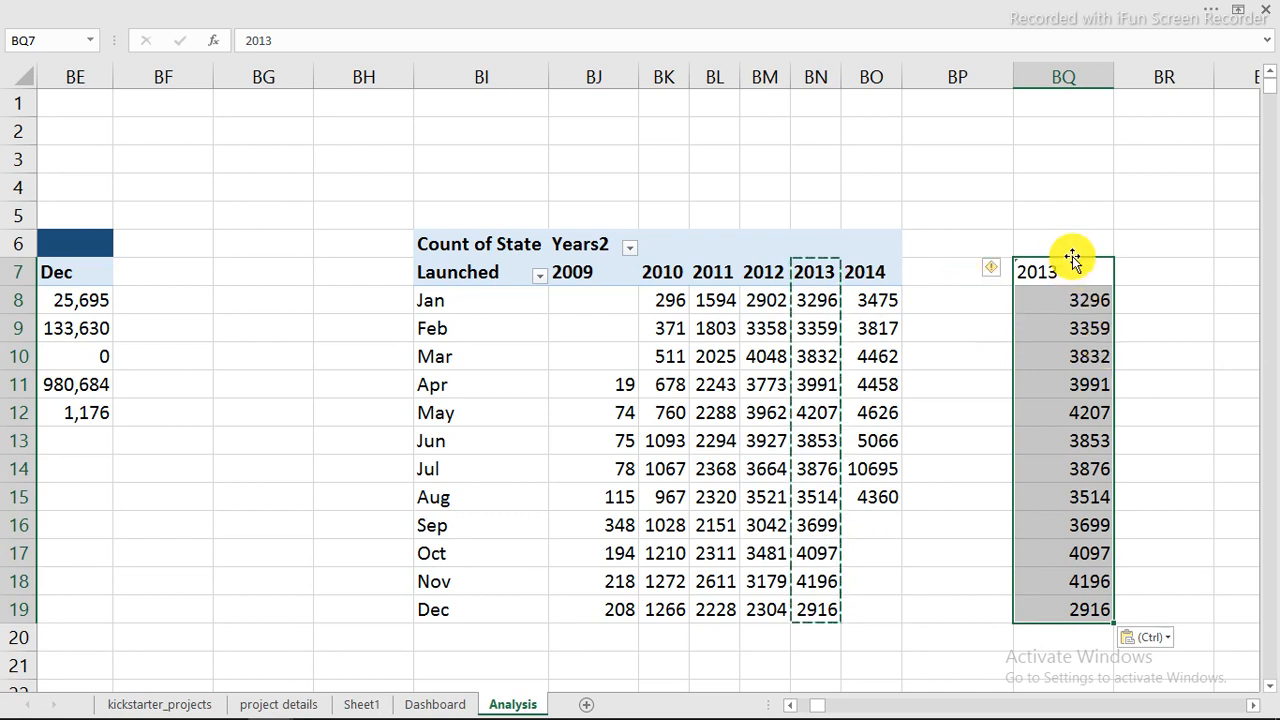
{"action": "left_click_drag", "start_coordinate": [1072, 256], "coordinate": [1144, 252]}
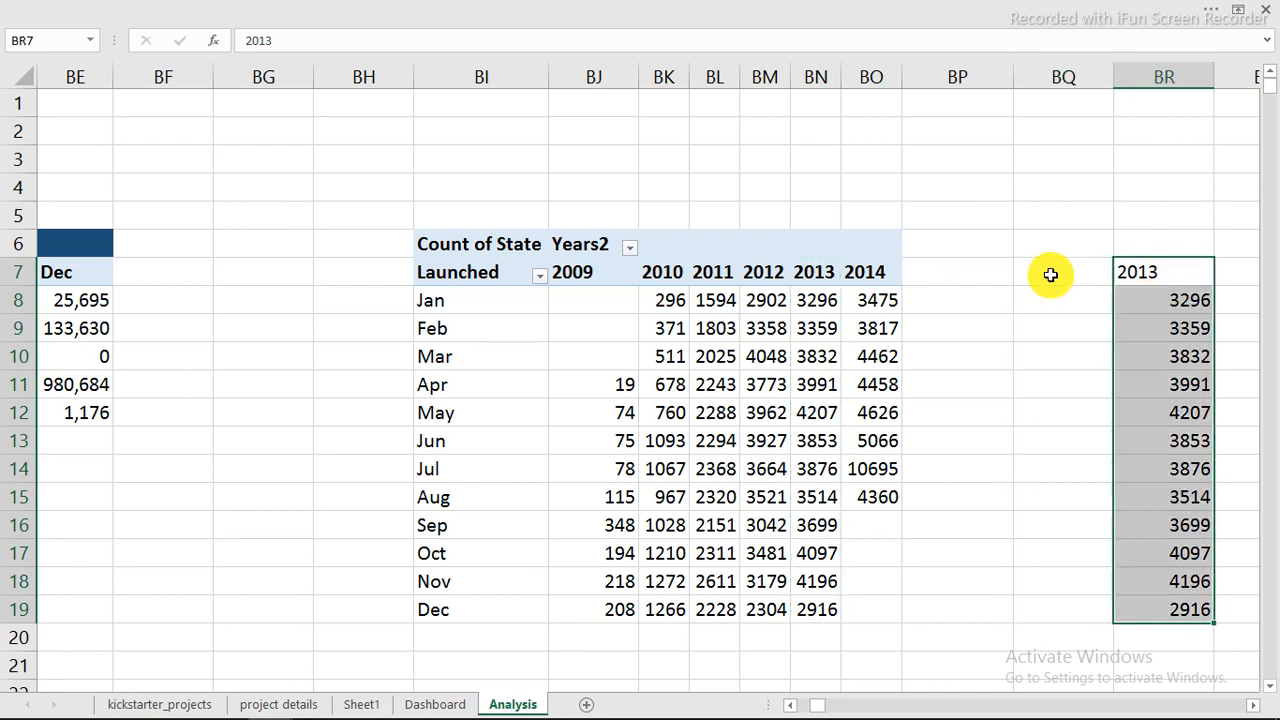
{"action": "left_click", "coordinate": [1050, 274]}
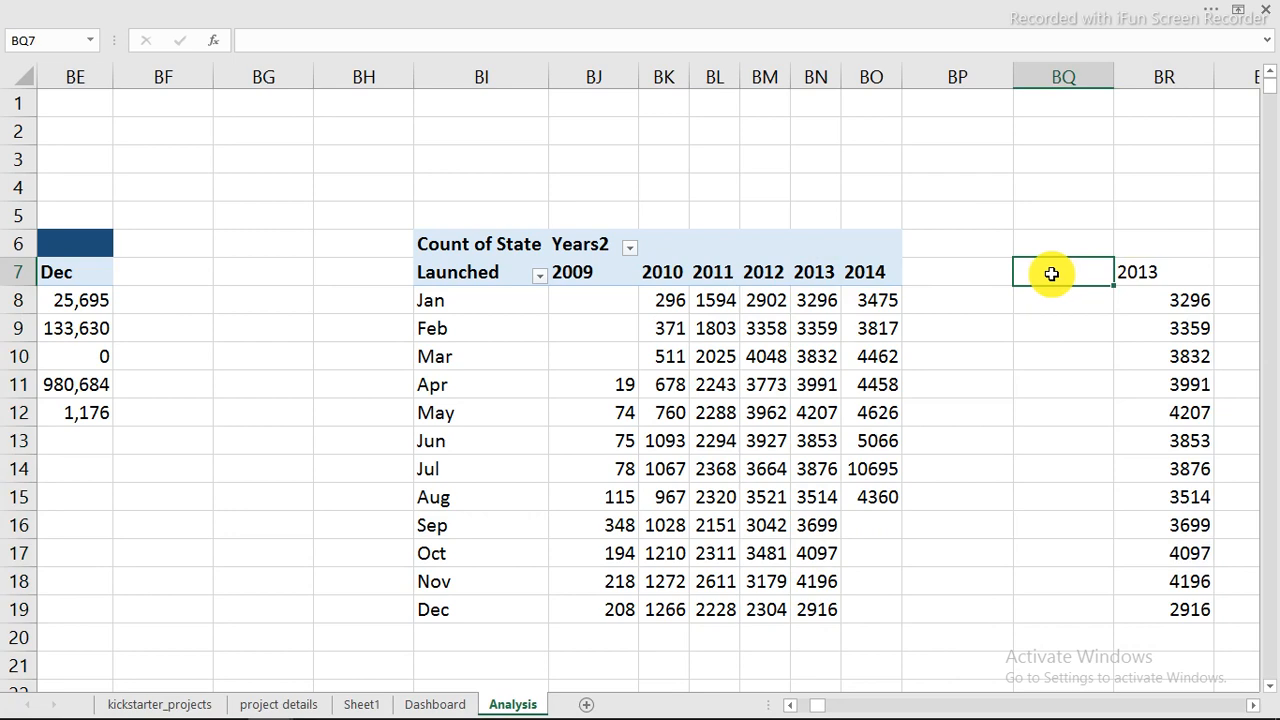
{"action": "type", "text": "="}
{"action": "left_click", "coordinate": [484, 271]}
{"action": "key", "text": "Page_Down"}
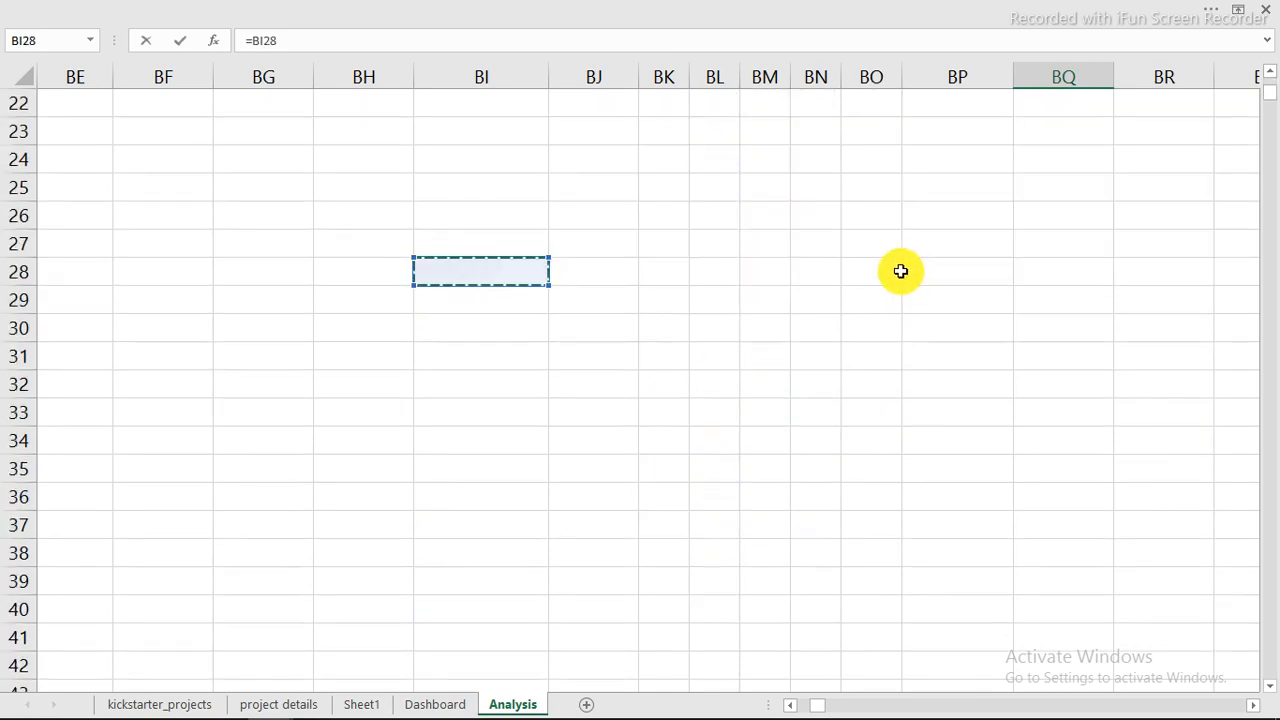
{"action": "key", "text": "Escape"}
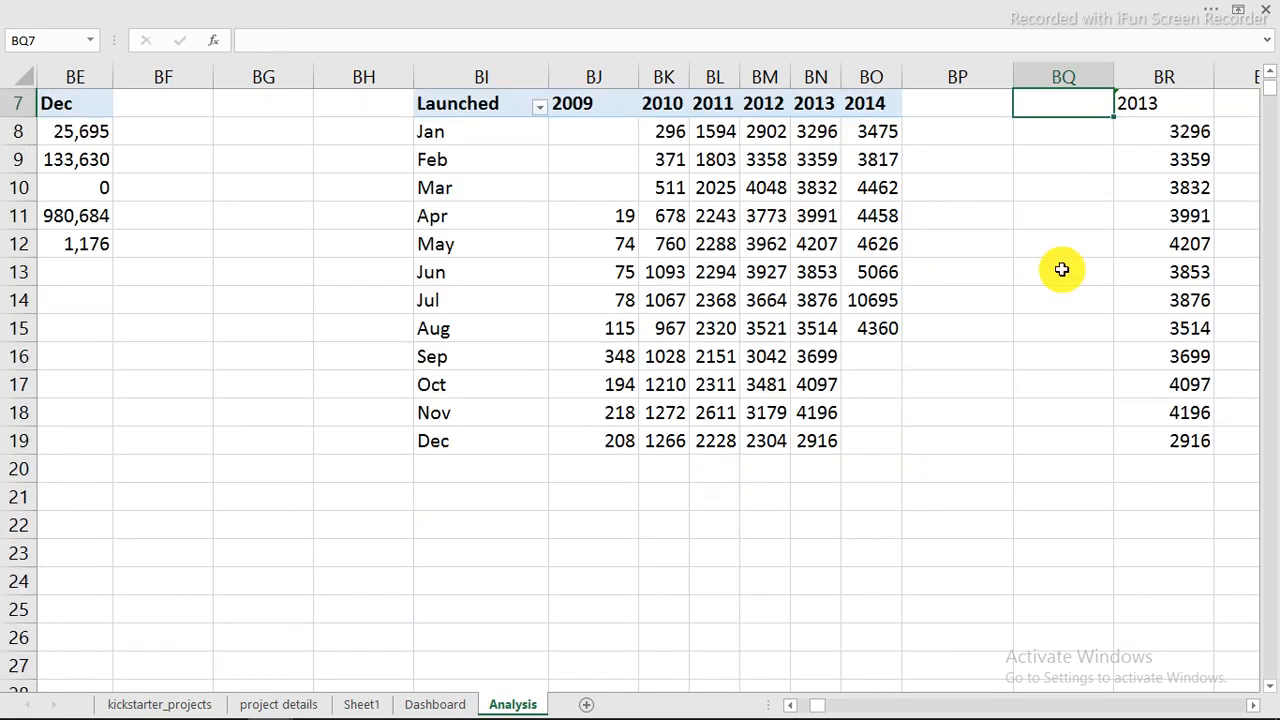
Link BQ7 to the PivotTable's Launched header with =BI7 and fill the formula down to the Dec row in BQ19
{"action": "type", "text": "="}
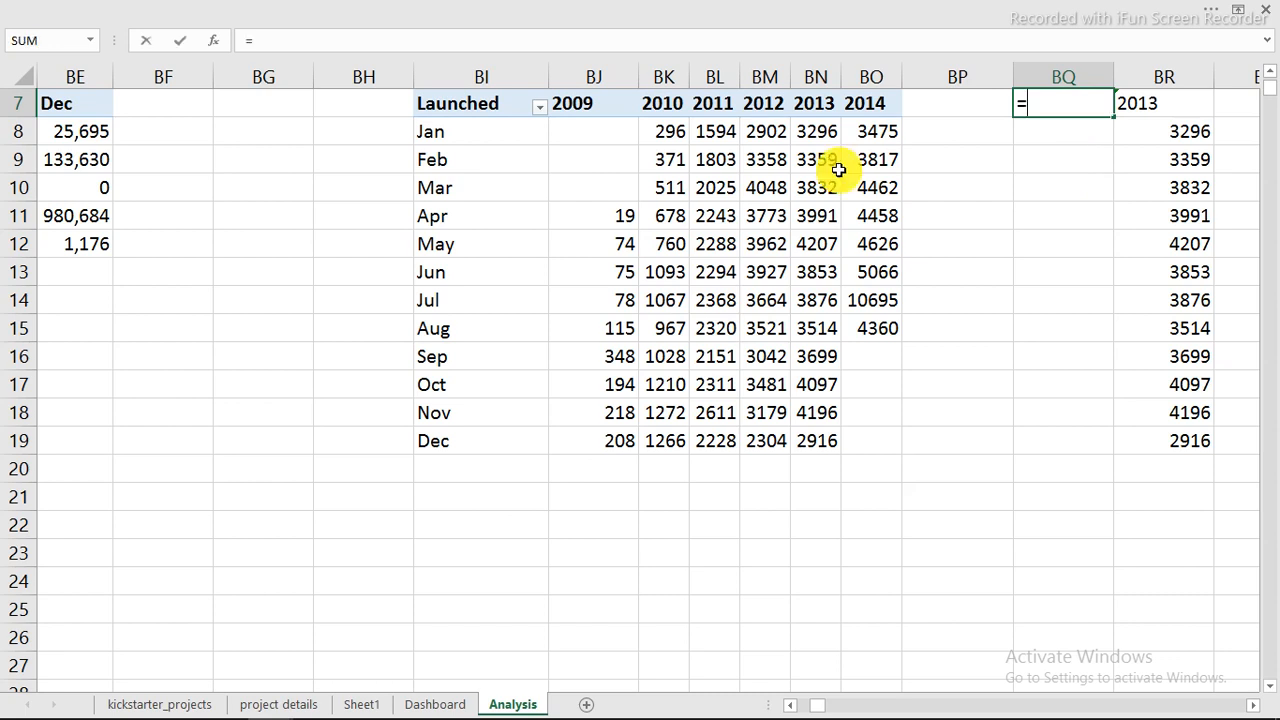
{"action": "left_click", "coordinate": [449, 108]}
{"action": "key", "text": "Return"}
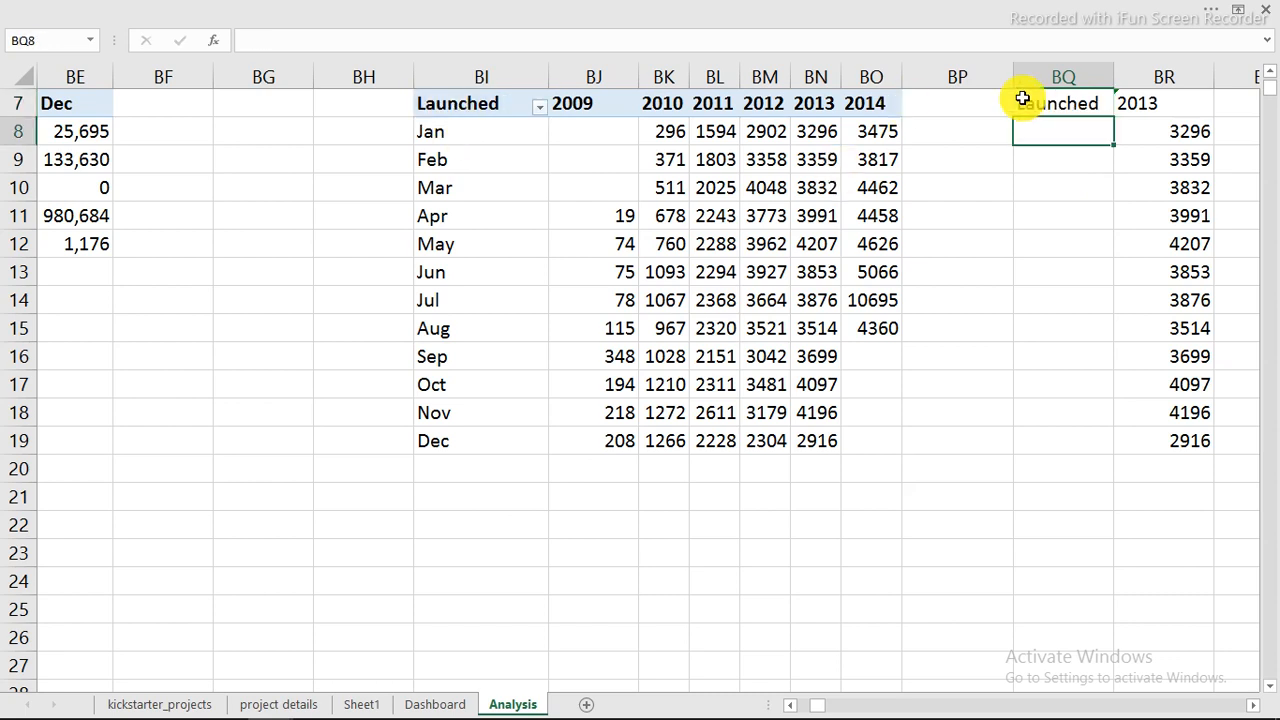
{"action": "left_click", "coordinate": [1063, 103]}
{"action": "left_click_drag", "start_coordinate": [1112, 113], "coordinate": [1110, 454]}
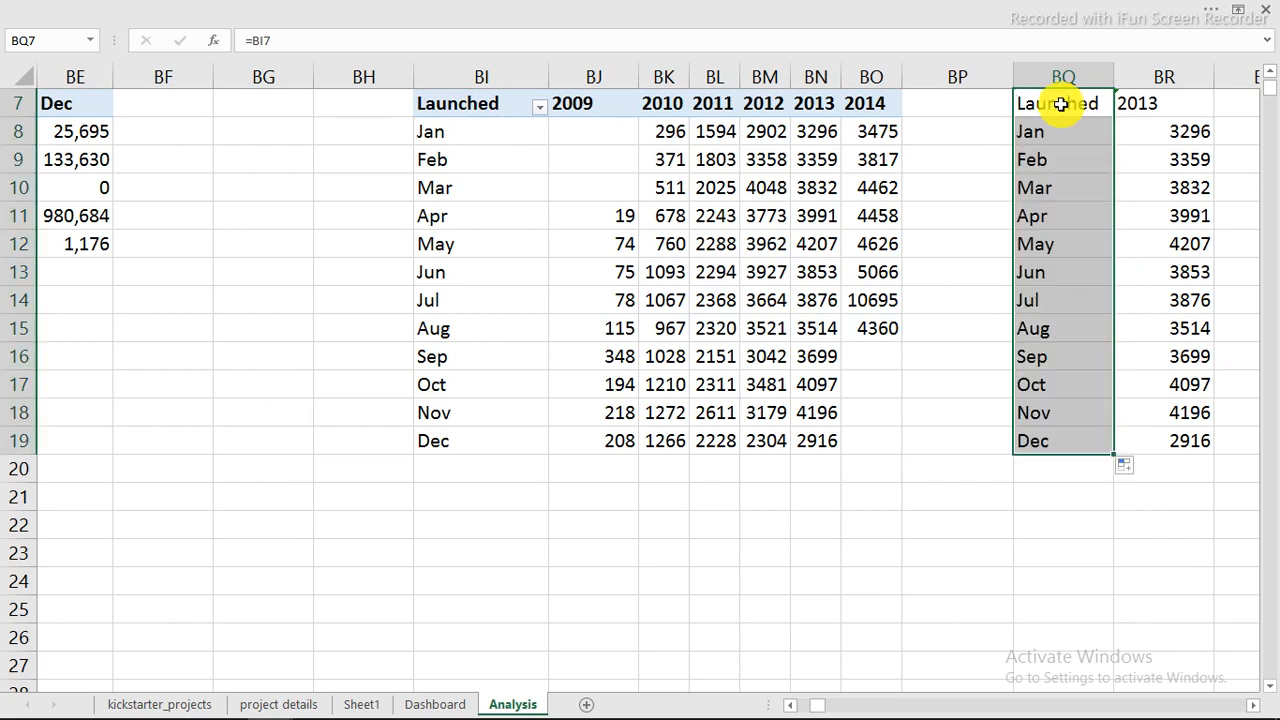
Insert a 2-D line chart from the Launched and 2013 helper table in BQ7:BR19
{"action": "left_click_drag", "start_coordinate": [1063, 106], "coordinate": [1178, 450]}
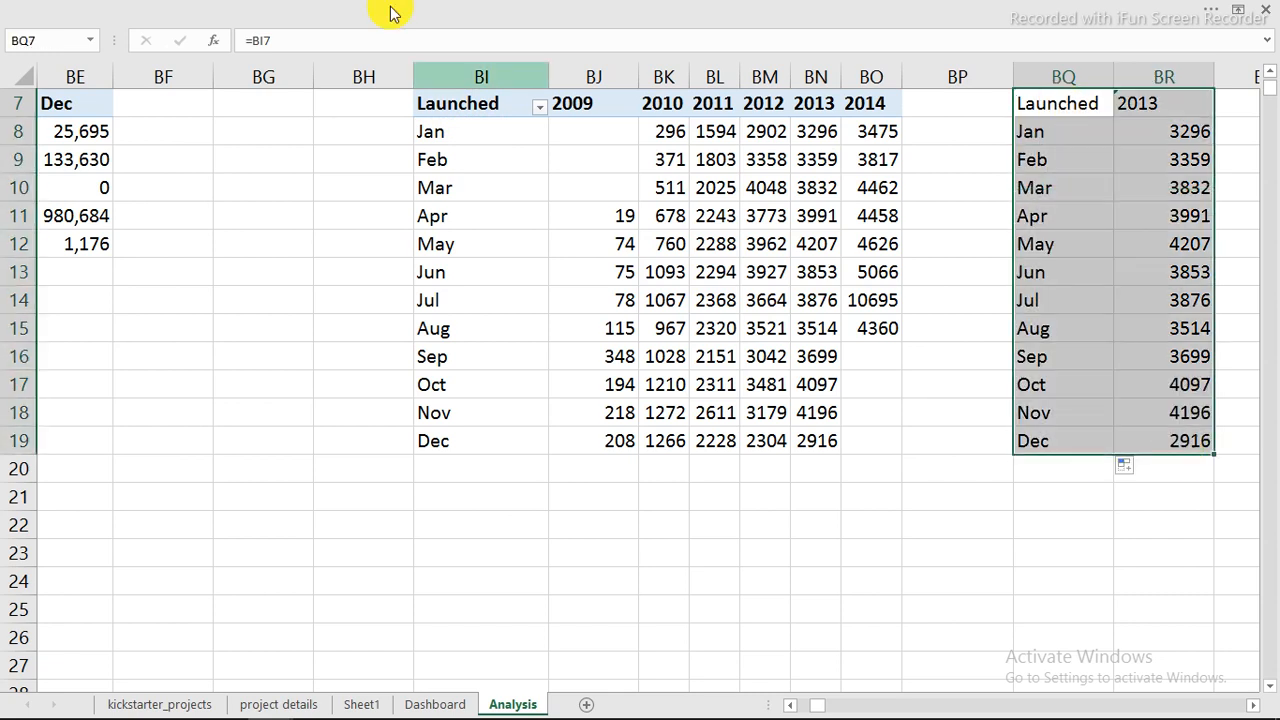
{"action": "left_click", "coordinate": [418, 12]}
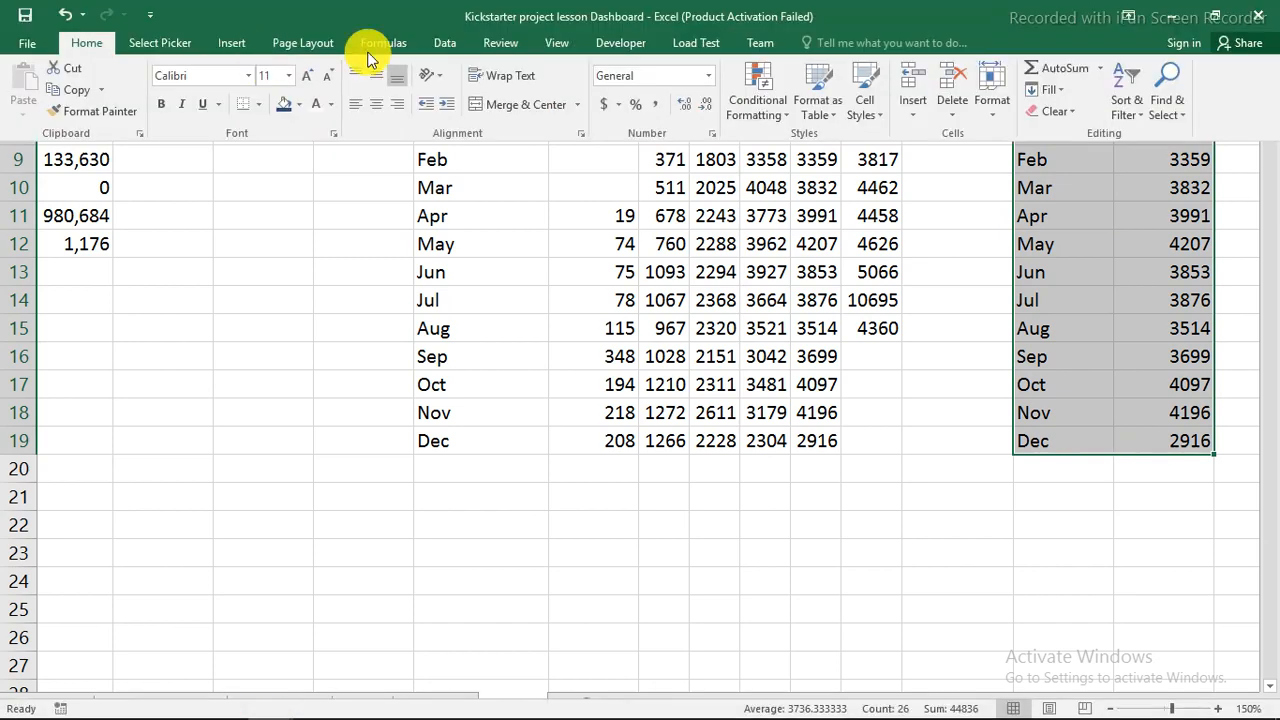
{"action": "left_click", "coordinate": [557, 42]}
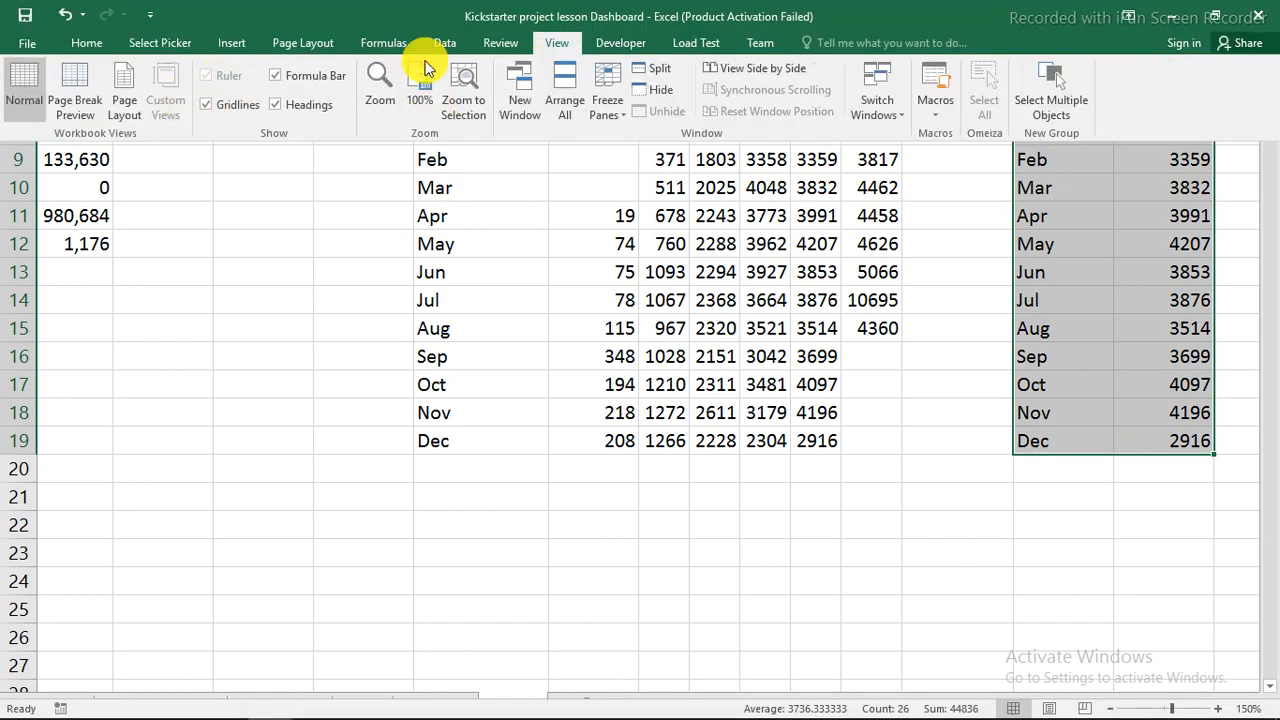
{"action": "left_click", "coordinate": [236, 42]}
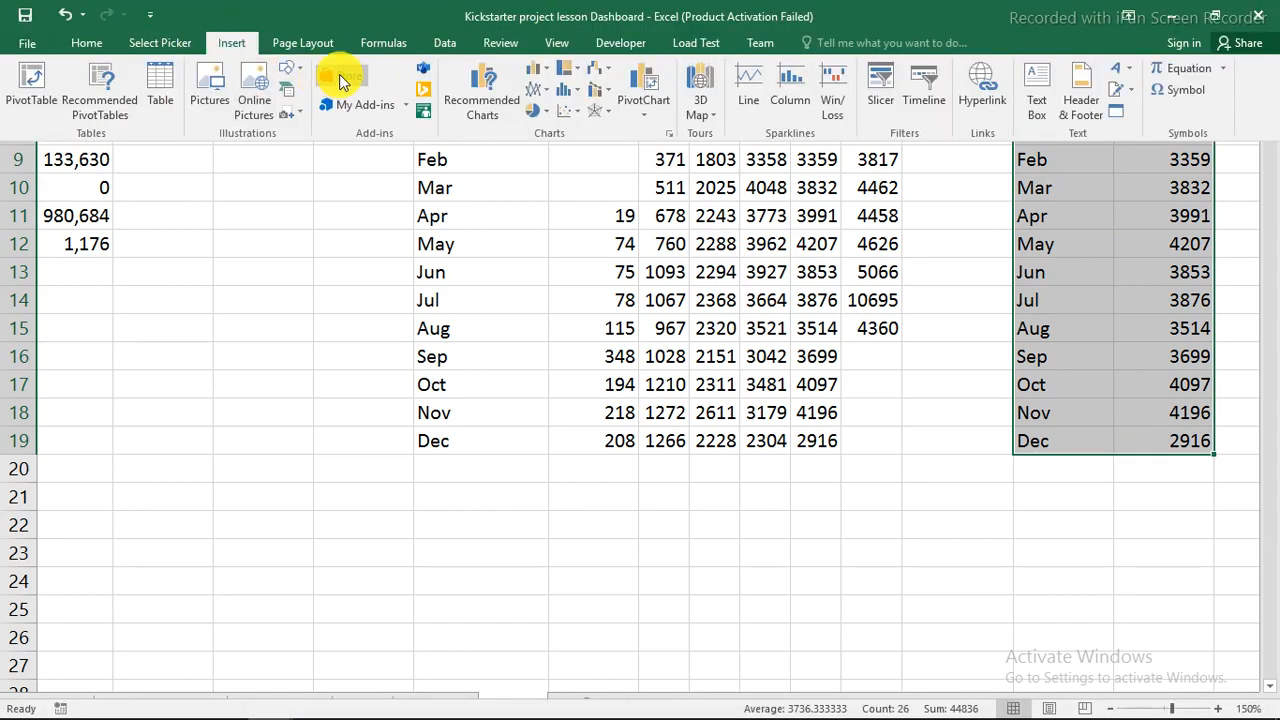
{"action": "left_click", "coordinate": [547, 92]}
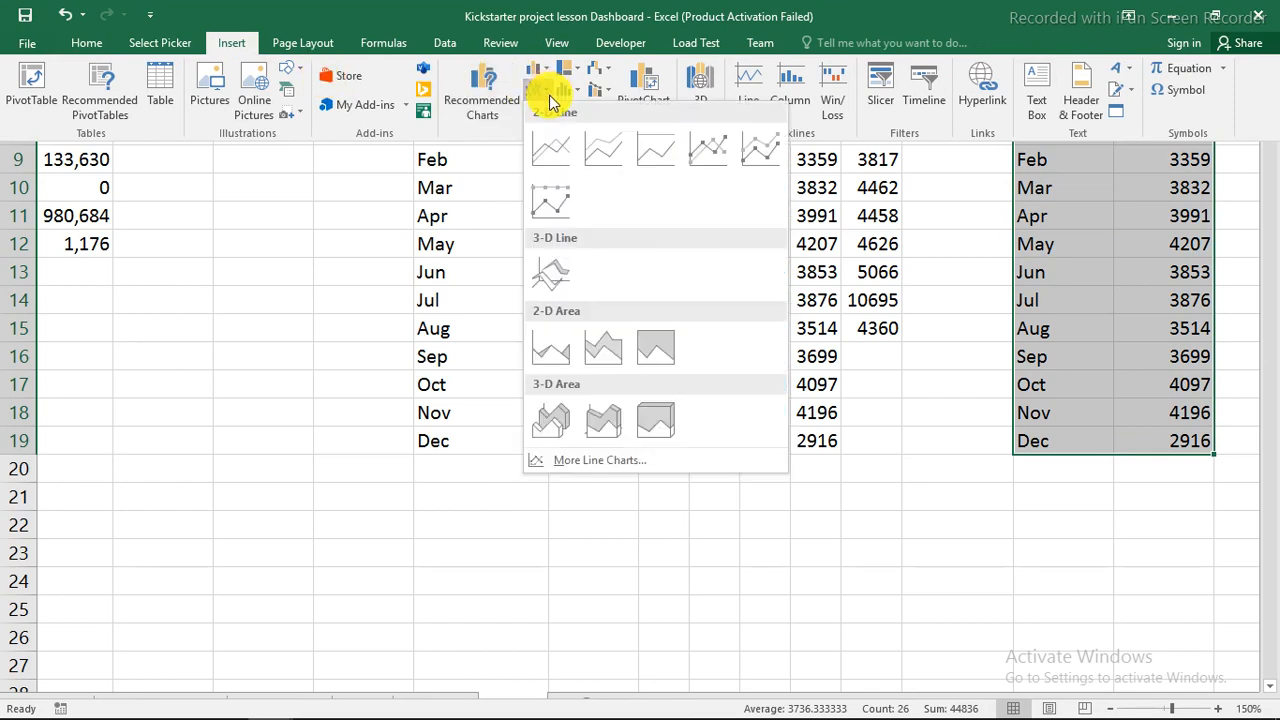
{"action": "left_click", "coordinate": [600, 150]}
{"action": "left_click", "coordinate": [669, 215]}
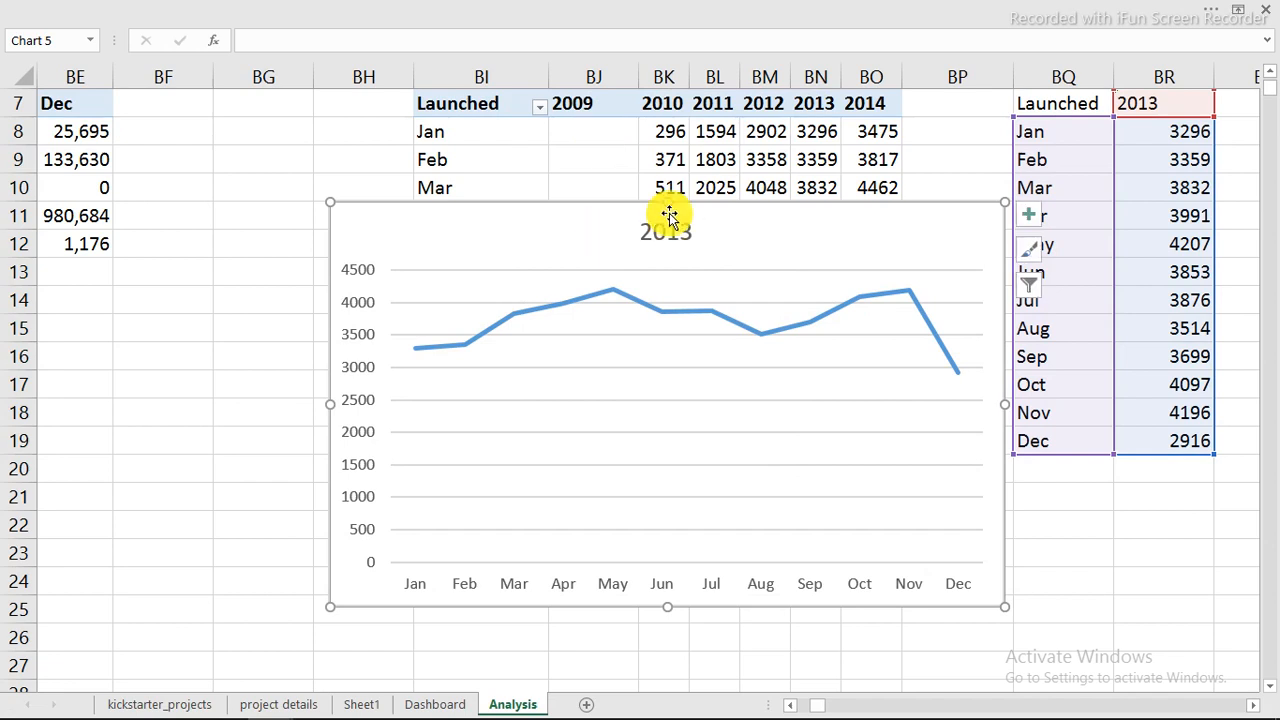
Delete the new line chart's title and its horizontal gridlines
{"action": "left_click", "coordinate": [672, 228]}
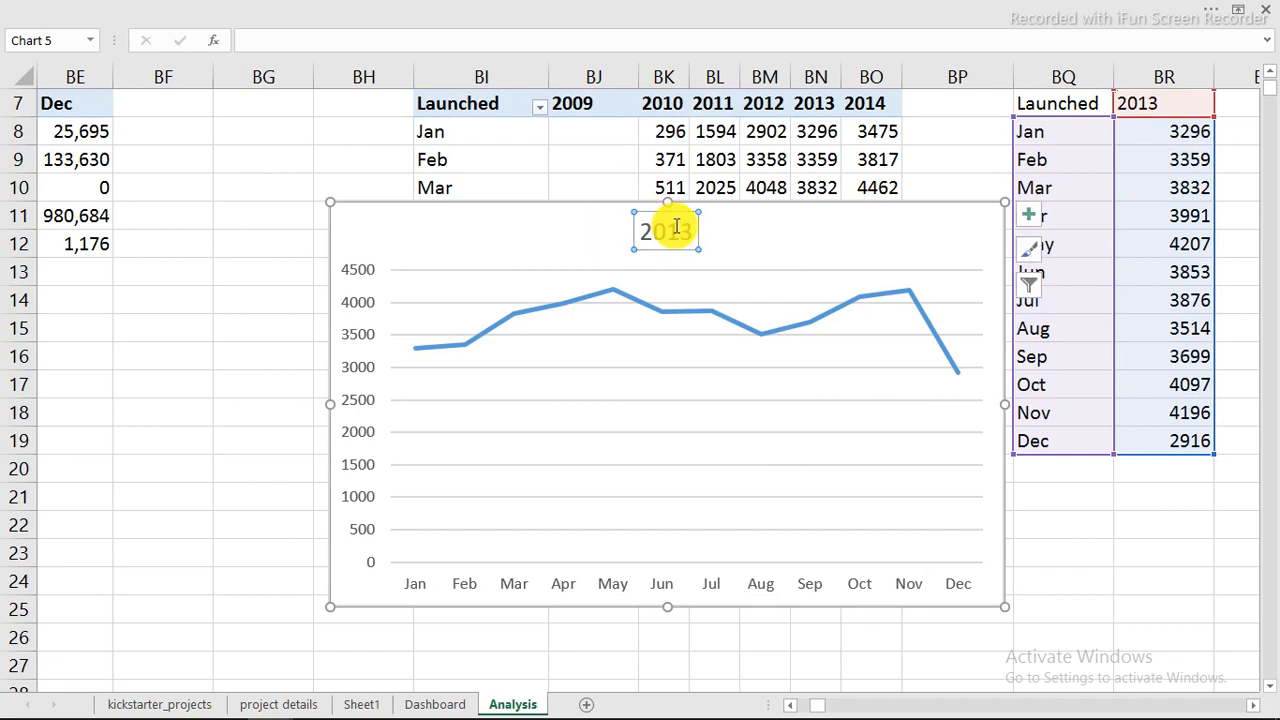
{"action": "key", "text": "Delete"}
{"action": "left_click", "coordinate": [612, 373]}
{"action": "key", "text": "Delete"}
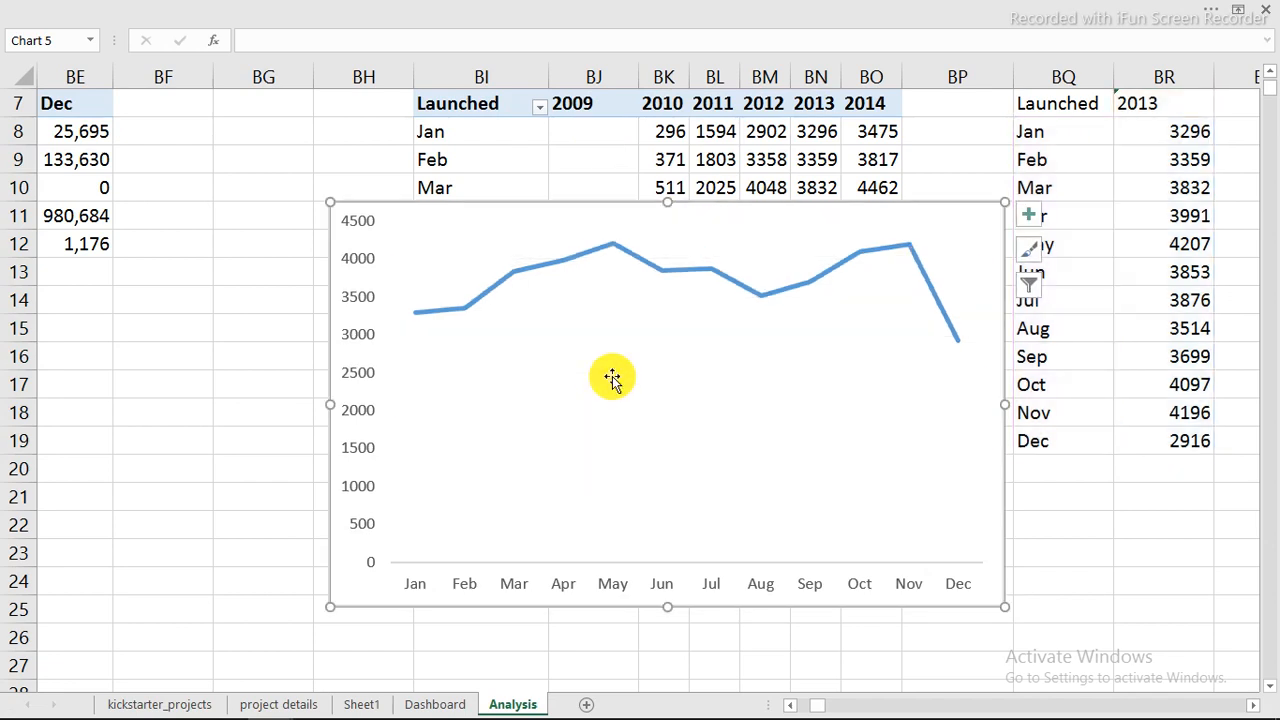
Shrink the line chart, move it to the Dashboard sheet, and enlarge it to fill the empty 2013 panel
{"action": "left_click_drag", "start_coordinate": [331, 202], "coordinate": [520, 453]}
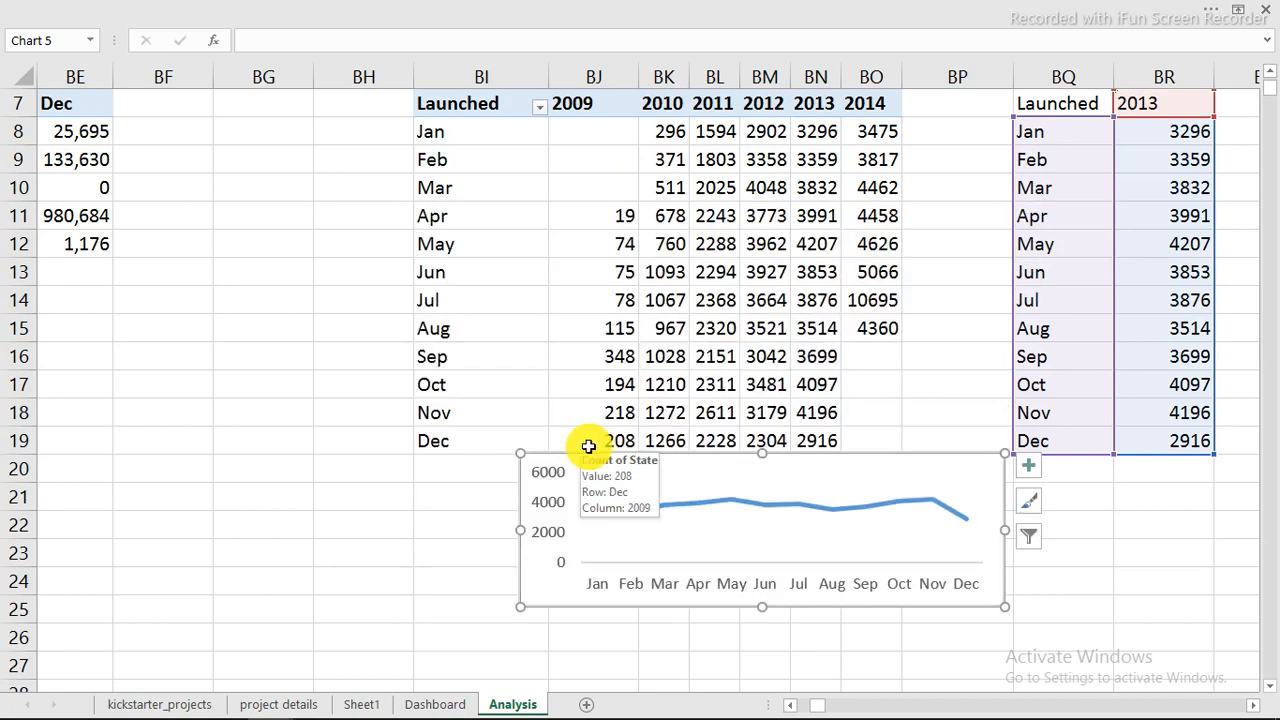
{"action": "key", "text": "ctrl+x"}
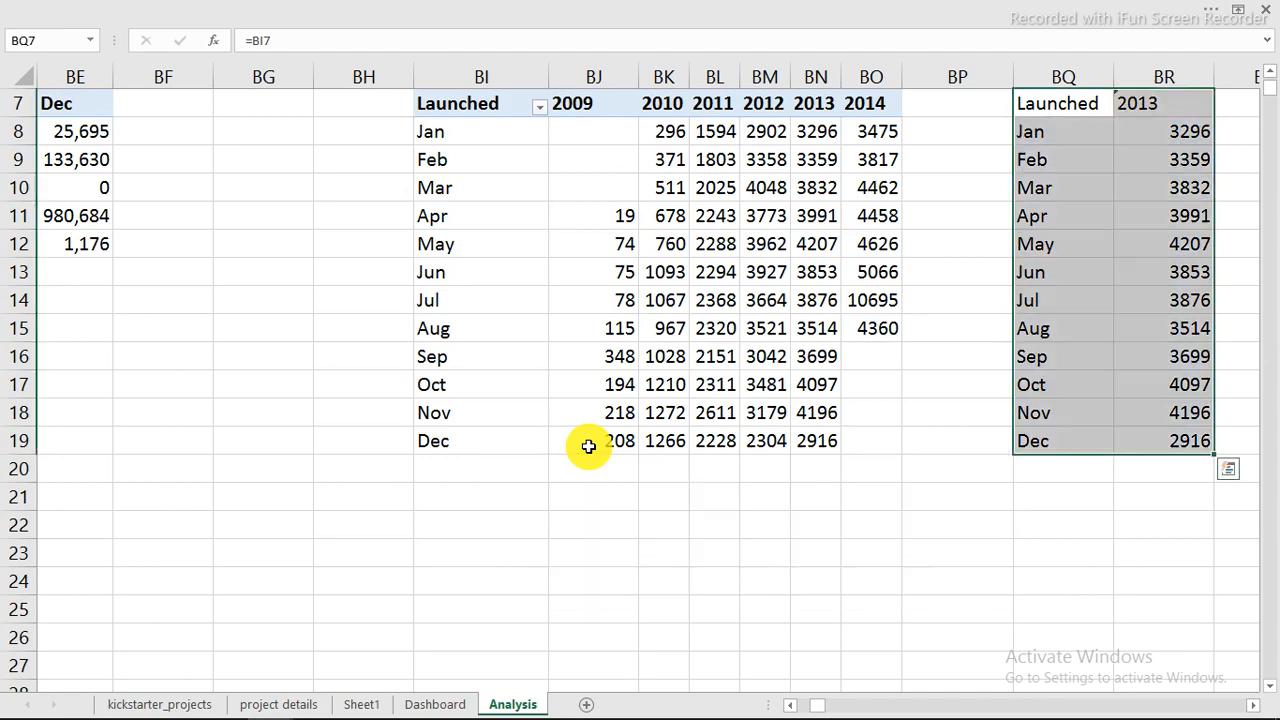
{"action": "left_click", "coordinate": [435, 705]}
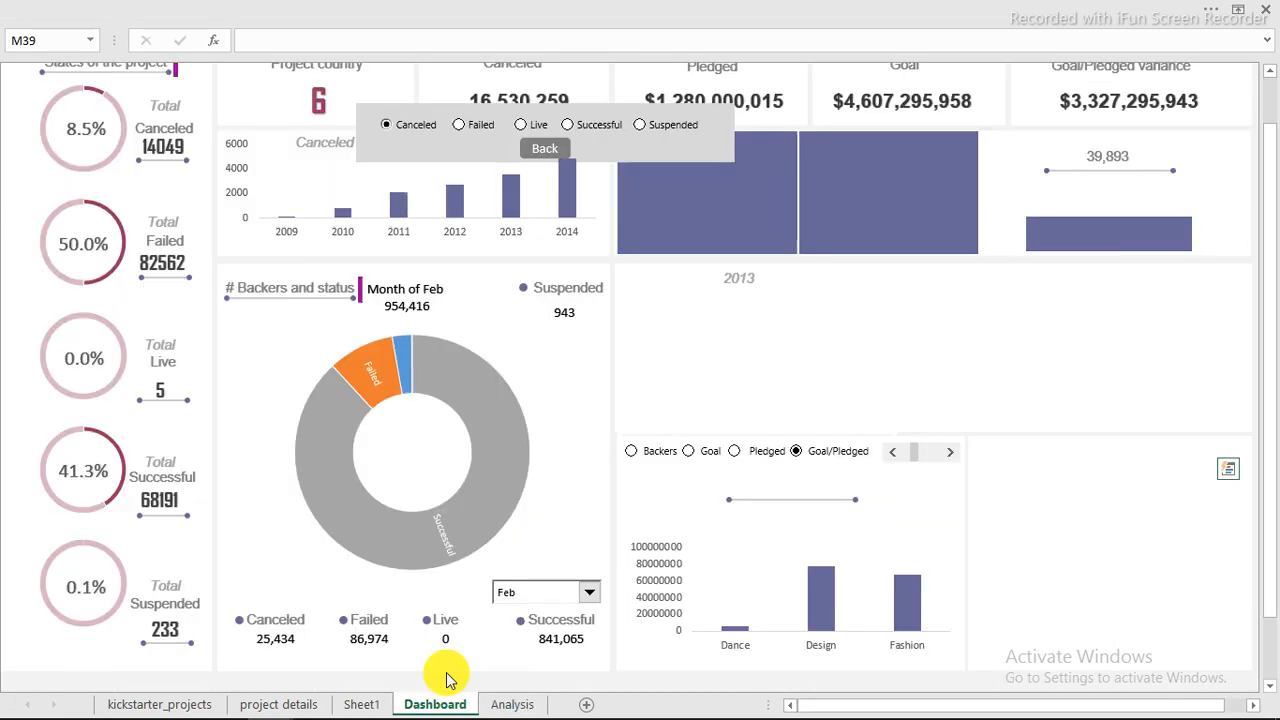
{"action": "left_click", "coordinate": [847, 348]}
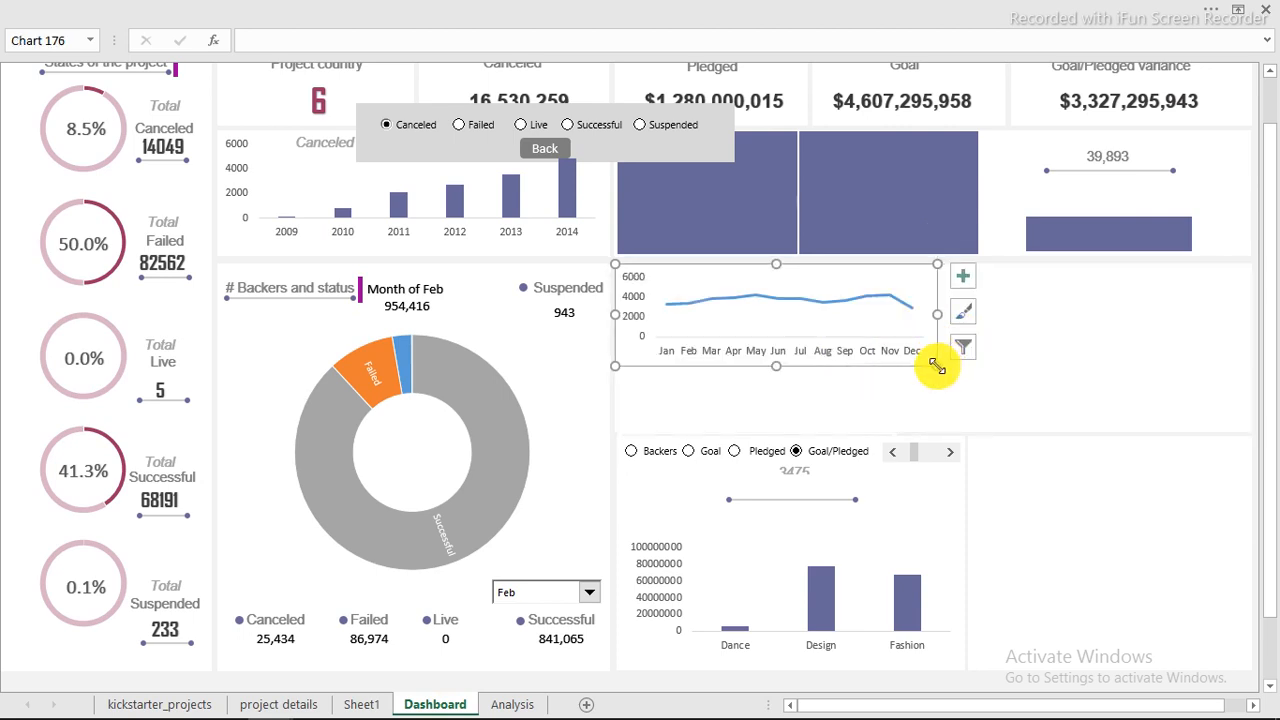
{"action": "left_click_drag", "start_coordinate": [937, 366], "coordinate": [1250, 431]}
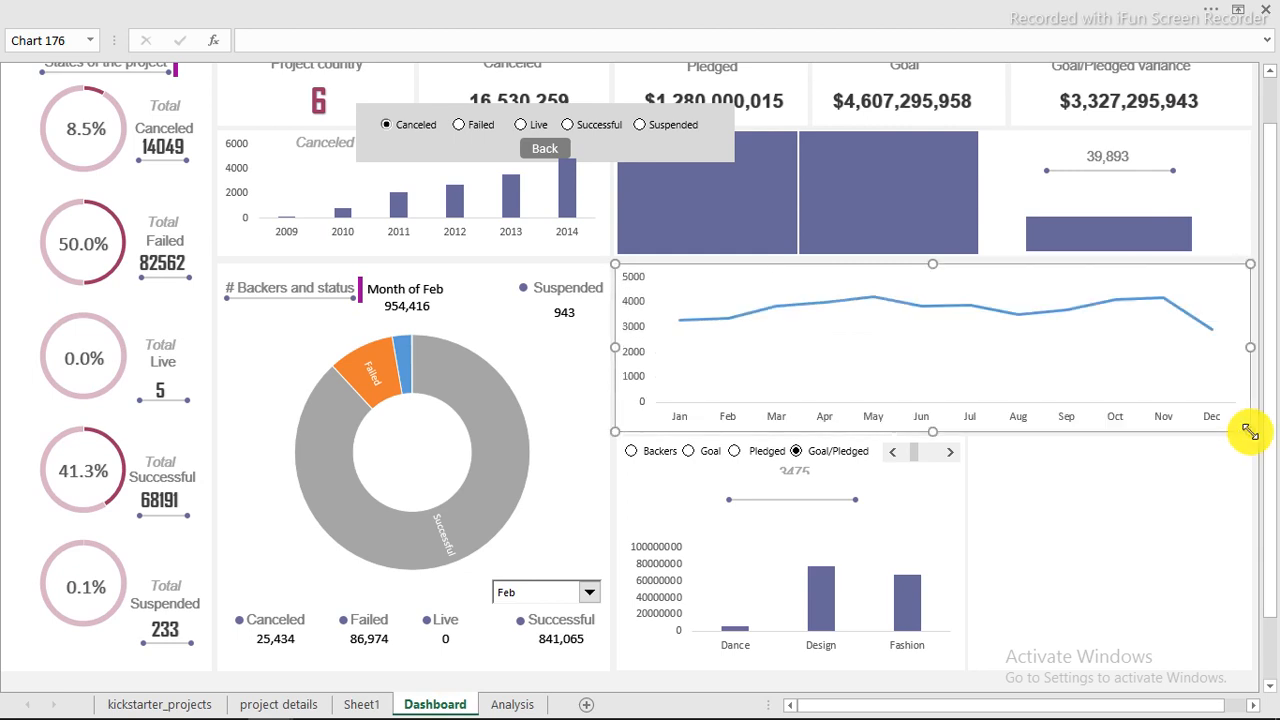
Format the launched-projects chart area with no fill and no border line, then deselect the chart
{"action": "double_click", "coordinate": [1043, 263]}
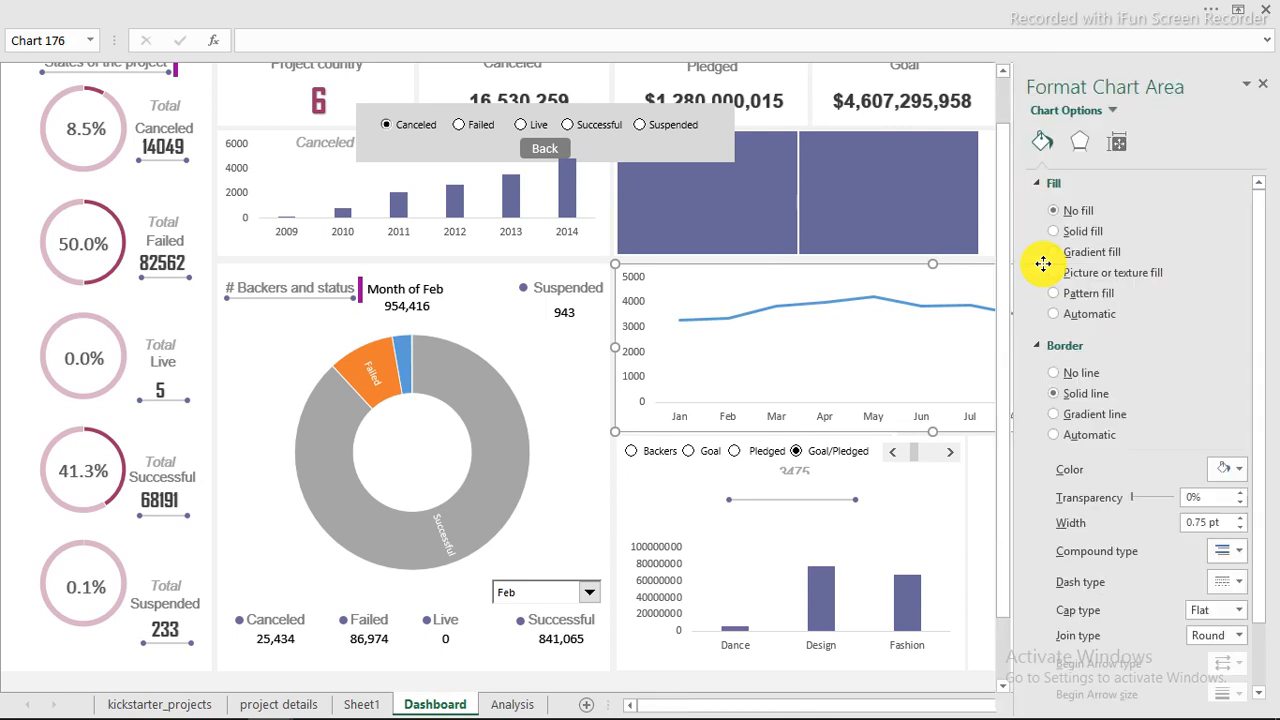
{"action": "left_click", "coordinate": [1070, 211]}
{"action": "left_click", "coordinate": [1058, 373]}
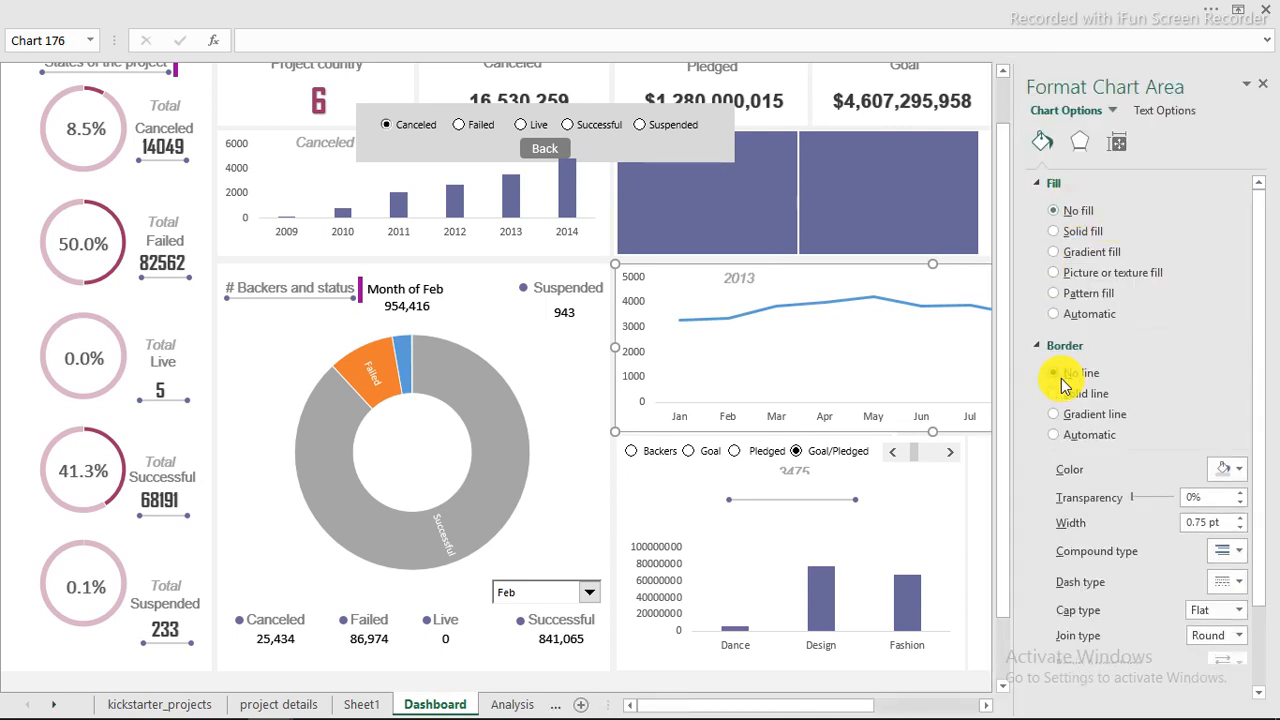
{"action": "left_click", "coordinate": [1040, 188]}
{"action": "left_click", "coordinate": [1263, 84]}
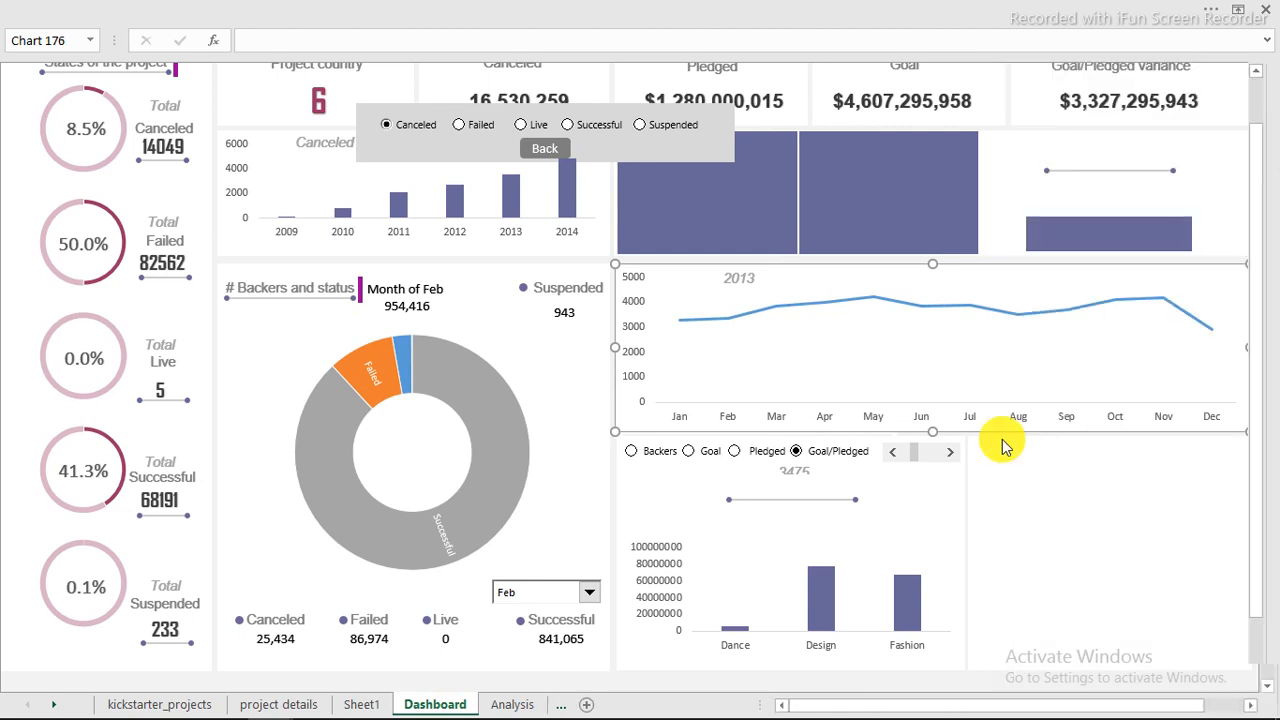
{"action": "left_click", "coordinate": [1072, 503]}
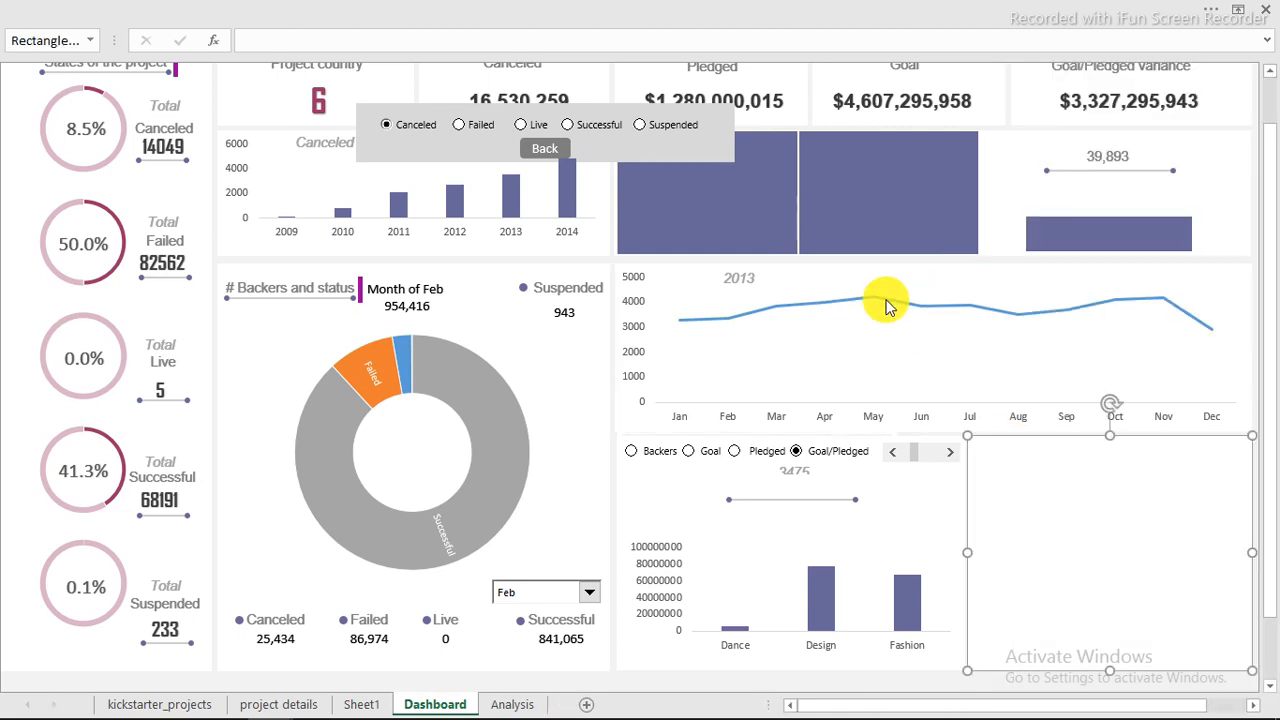
{"action": "left_click", "coordinate": [848, 684]}
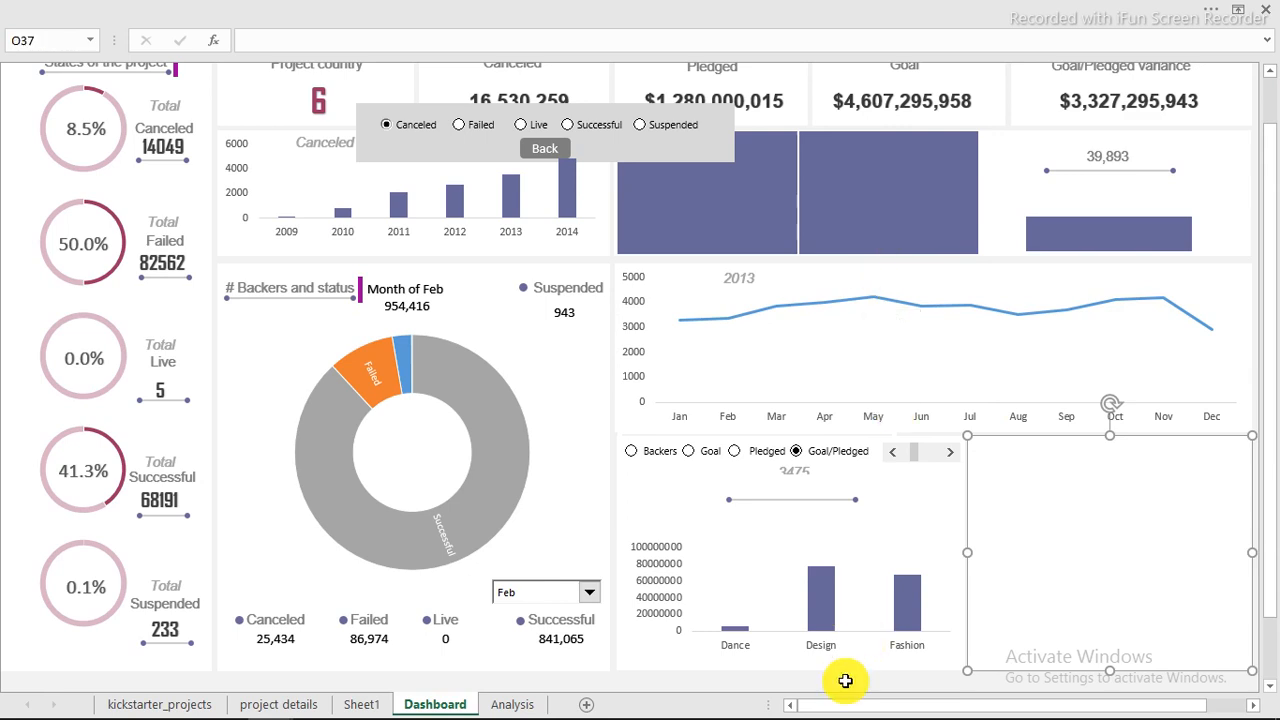
Turn on the smoothed line option for the 2013 data series in the launched-projects chart
{"action": "left_click", "coordinate": [928, 304]}
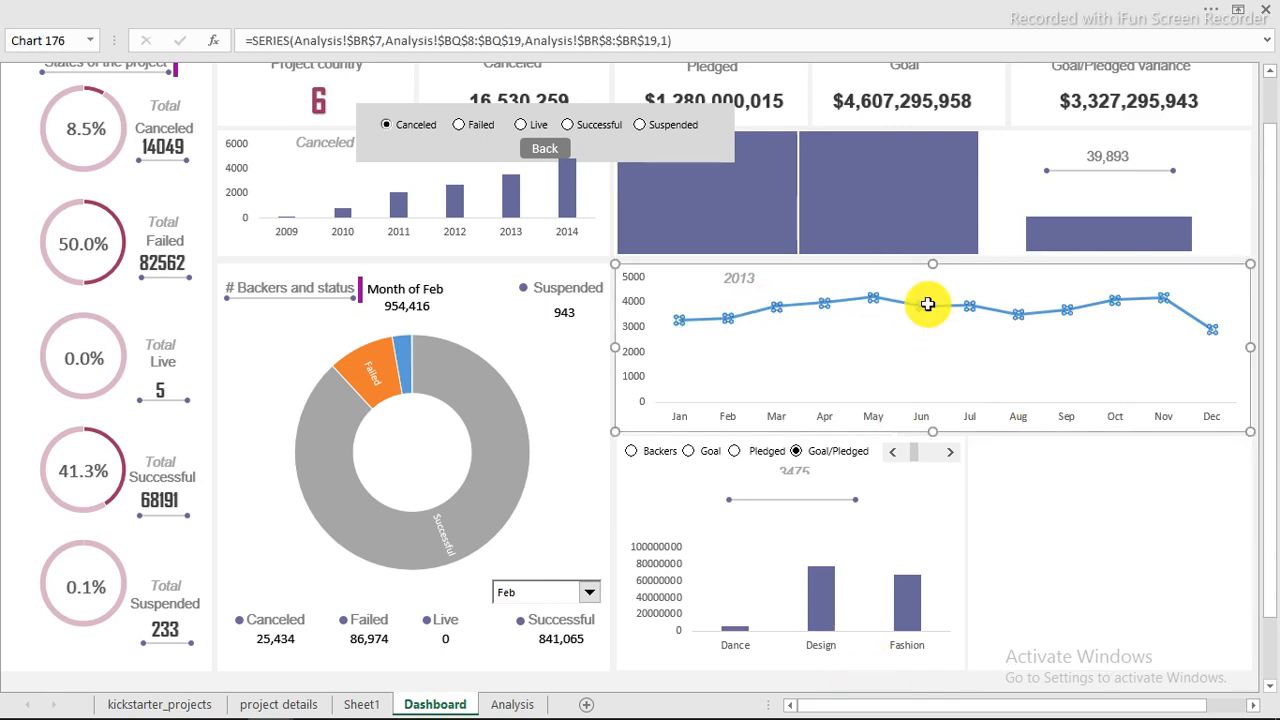
{"action": "double_click", "coordinate": [940, 430]}
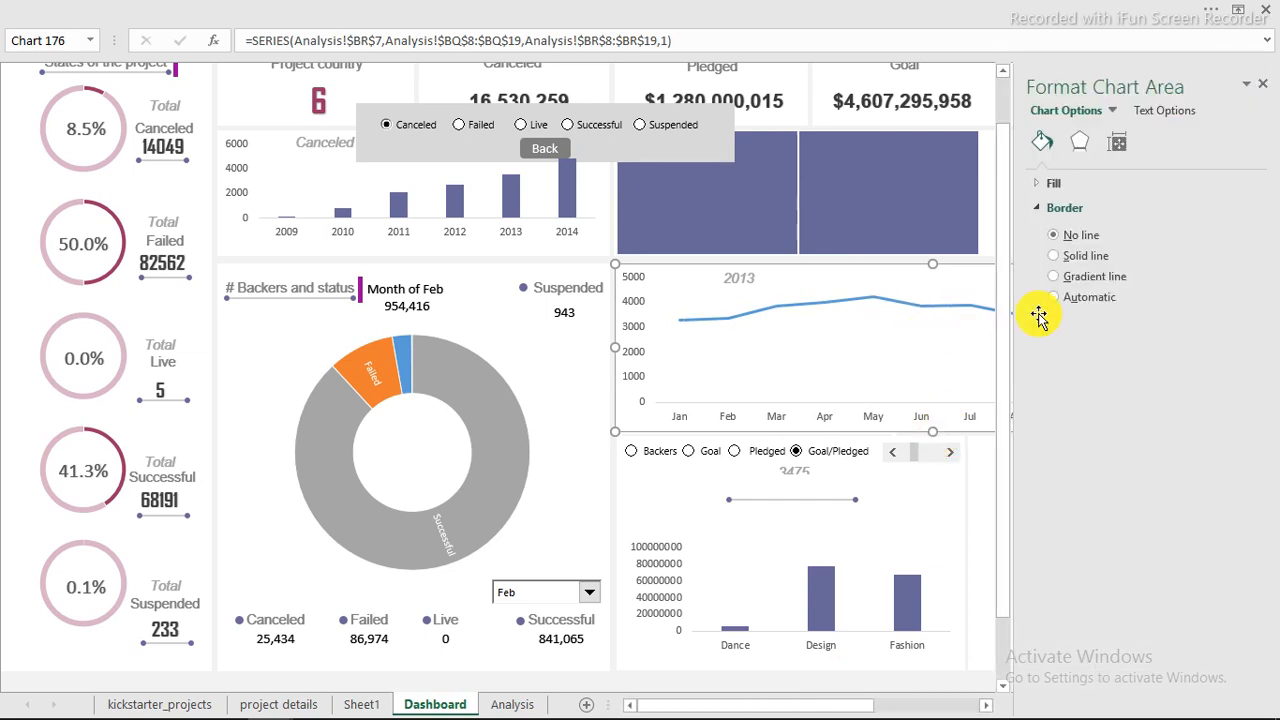
{"action": "left_click_drag", "start_coordinate": [1212, 77], "coordinate": [364, 163]}
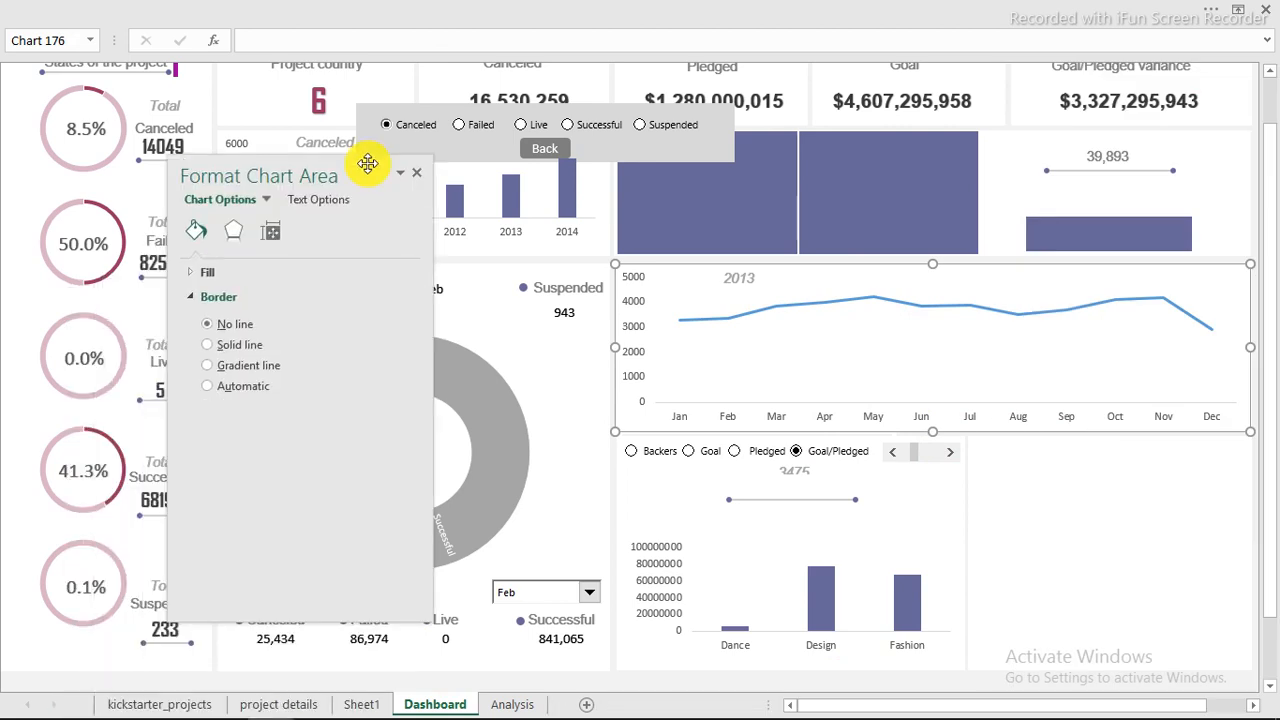
{"action": "left_click", "coordinate": [955, 313]}
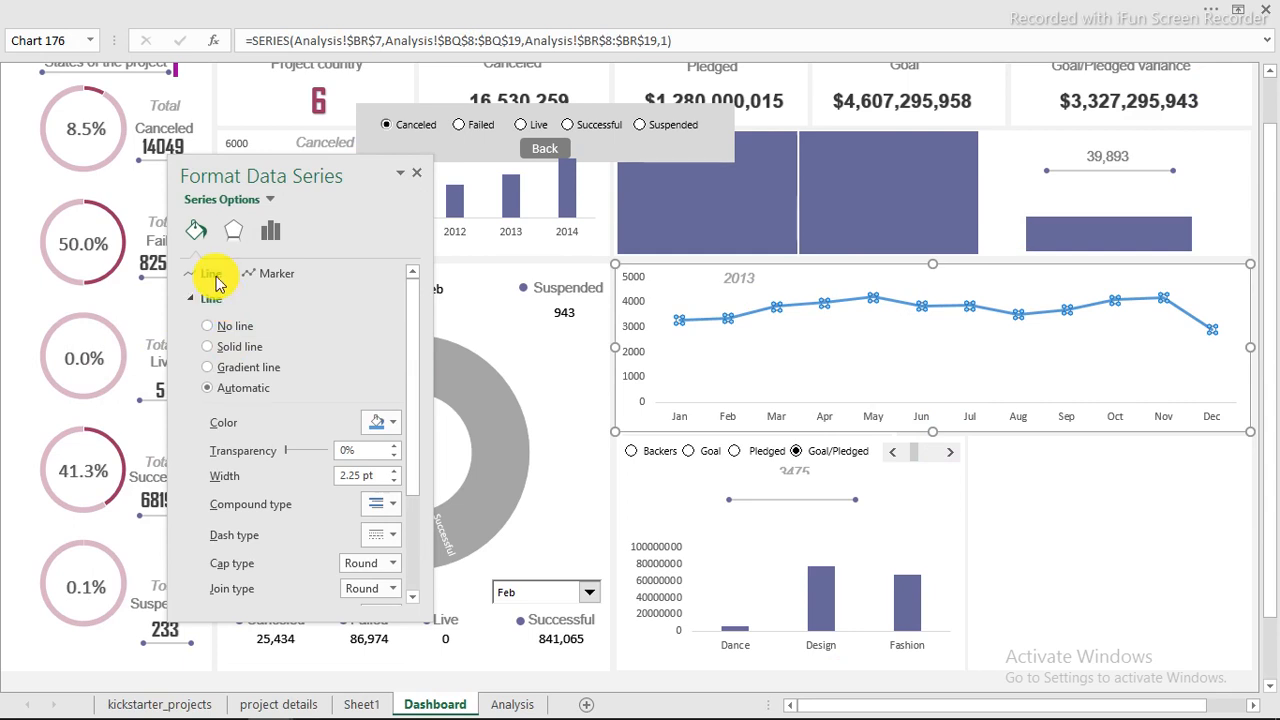
{"action": "left_click_drag", "start_coordinate": [417, 300], "coordinate": [421, 444]}
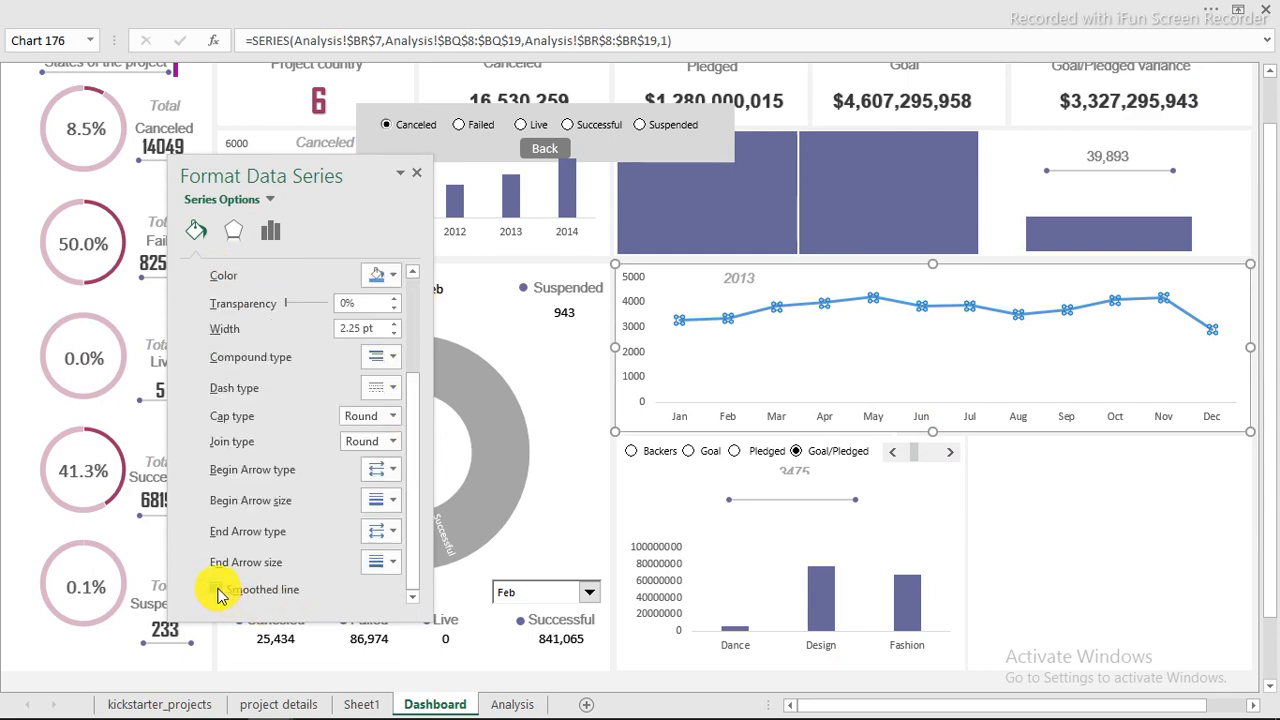
{"action": "left_click", "coordinate": [217, 590]}
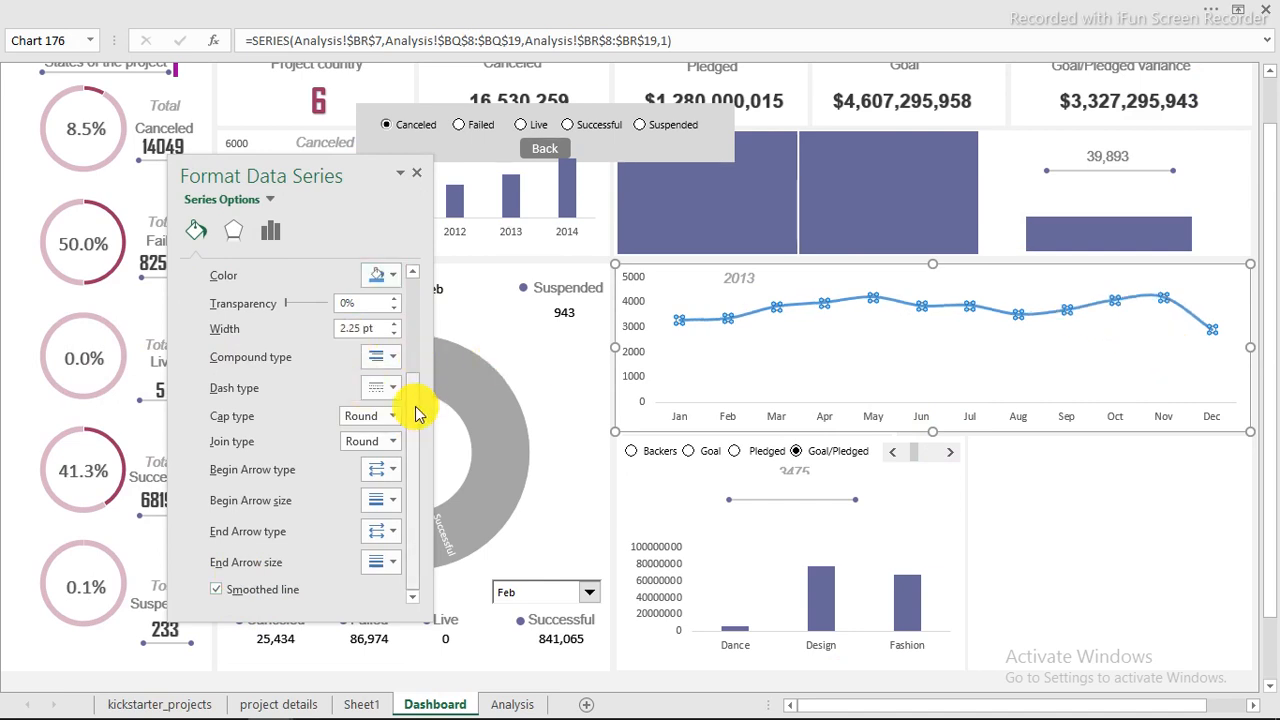
Color the launched-projects line in the recently used slate blue that matches the dashboard bars, and close the formatting settings
{"action": "left_click_drag", "start_coordinate": [415, 405], "coordinate": [423, 306]}
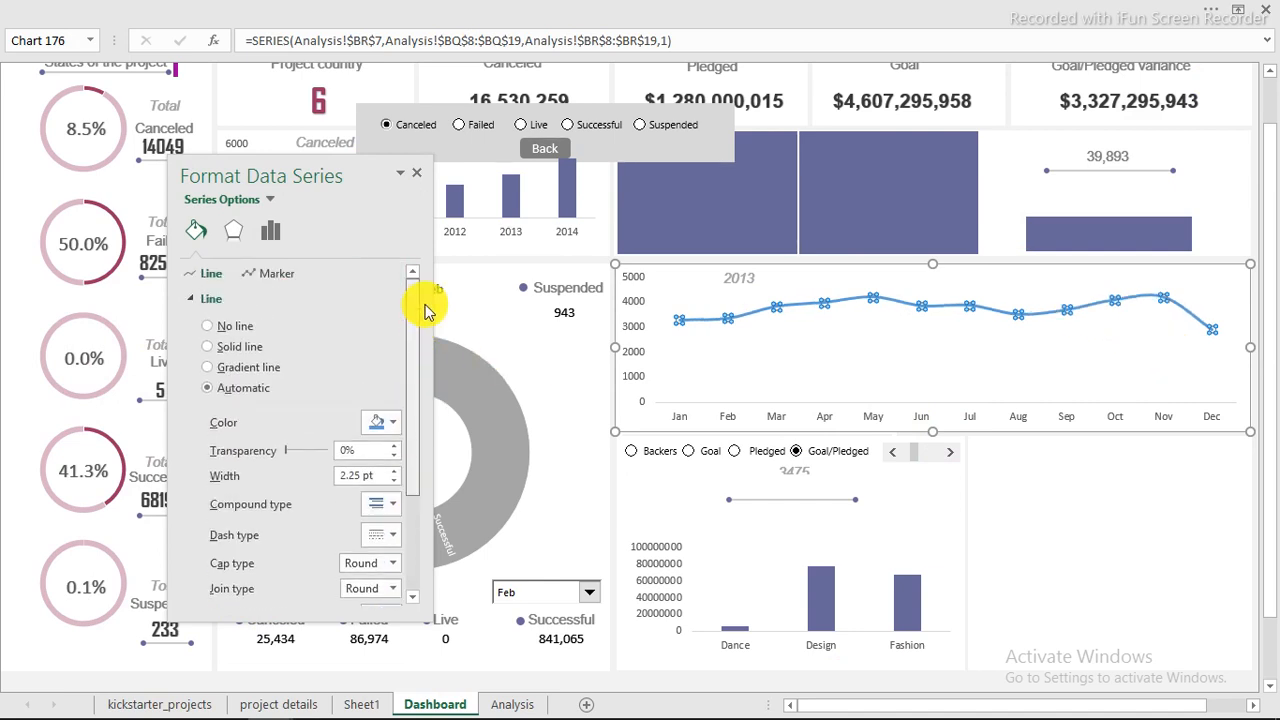
{"action": "left_click", "coordinate": [392, 424]}
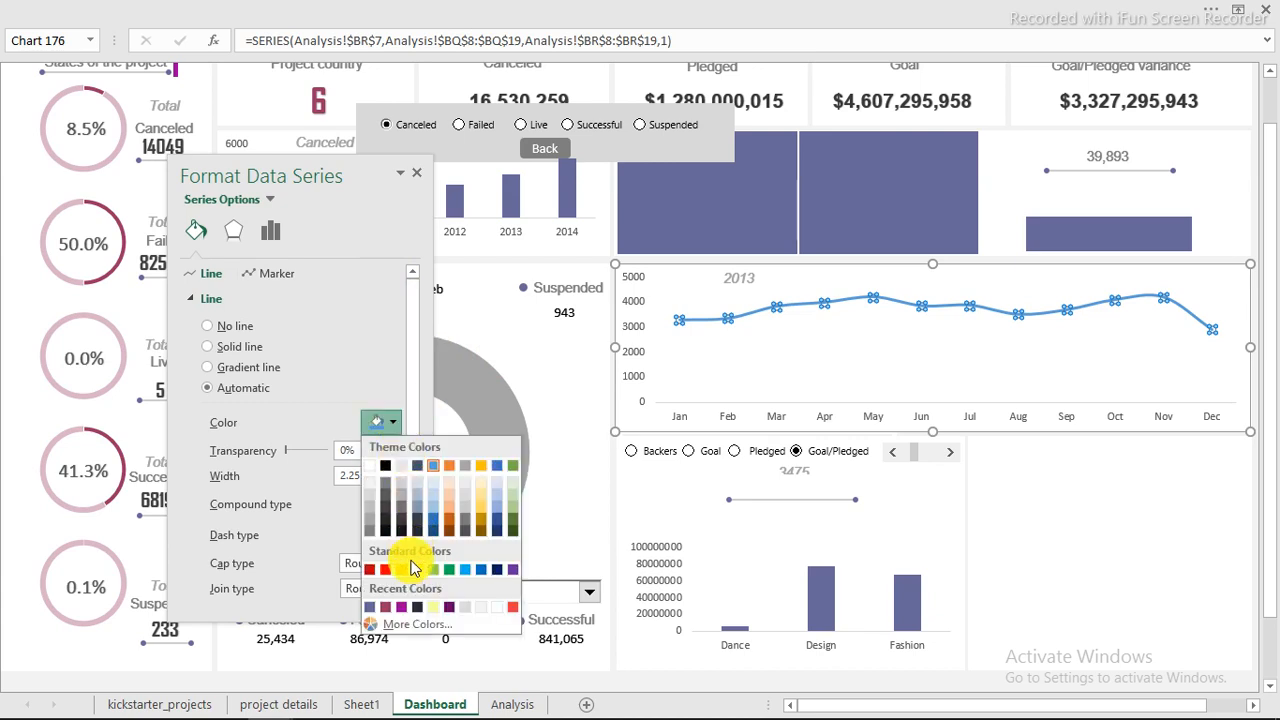
{"action": "left_click", "coordinate": [370, 609]}
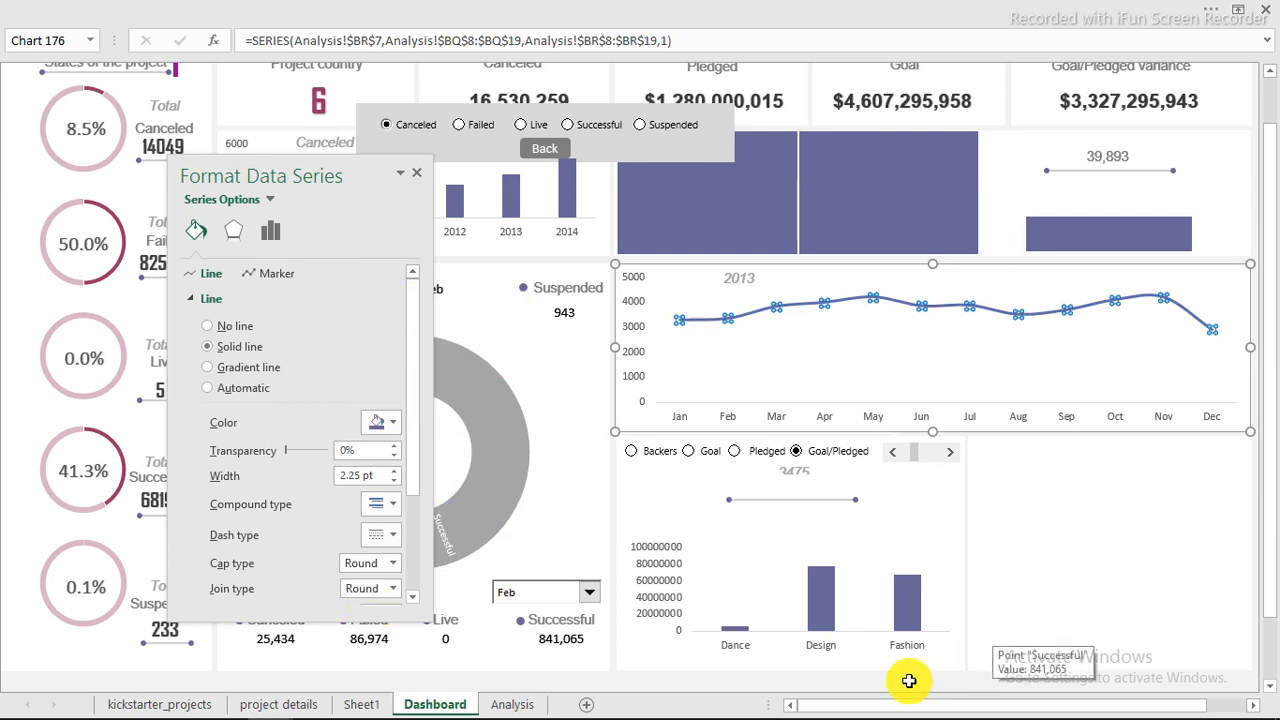
{"action": "left_click", "coordinate": [866, 686]}
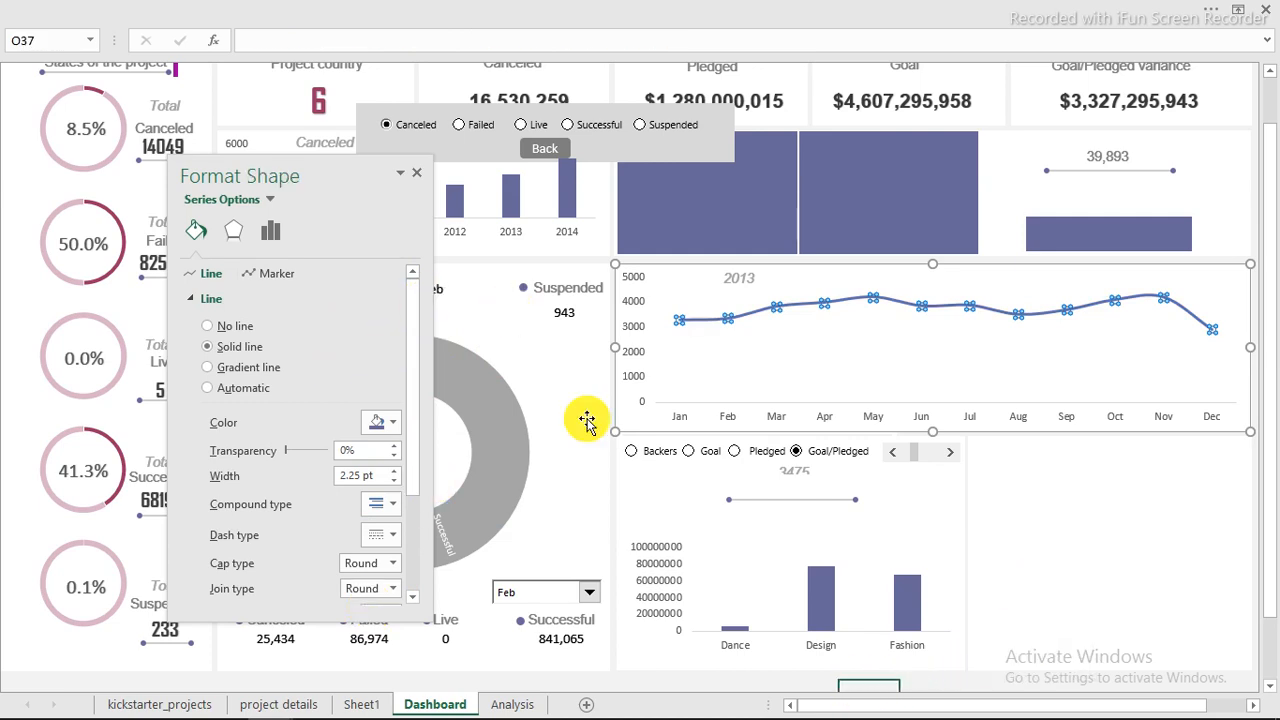
{"action": "left_click", "coordinate": [416, 172]}
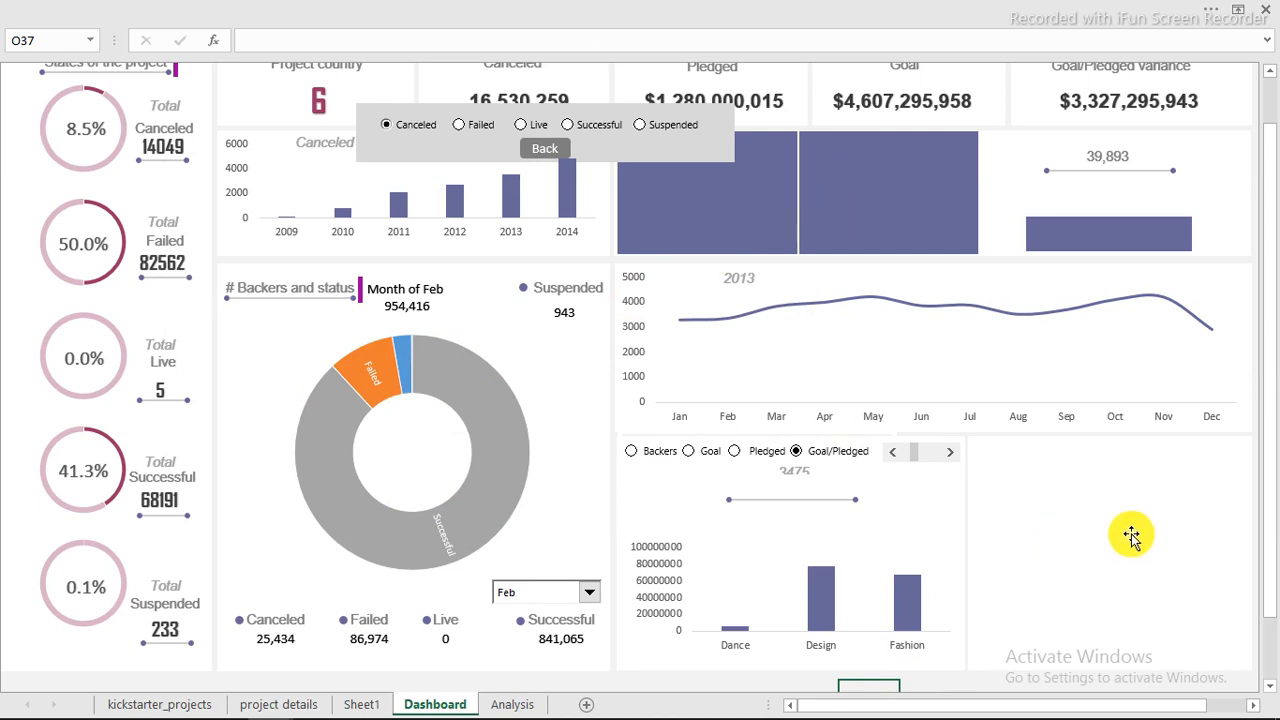
Switch to the finished kickstarter_projects dashboard and examine its chart of the average amount pledged by the crowd per country
{"action": "mouse_move", "coordinate": [350, 706]}
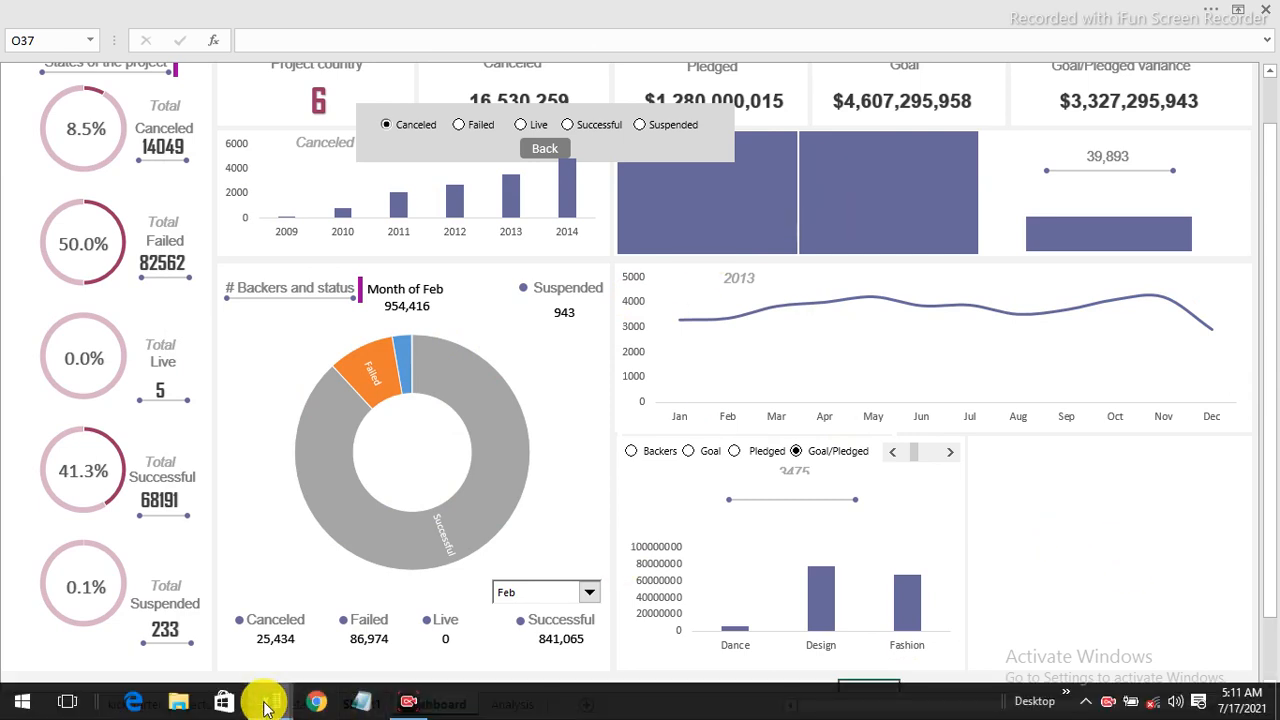
{"action": "mouse_move", "coordinate": [265, 706]}
{"action": "left_click", "coordinate": [371, 651]}
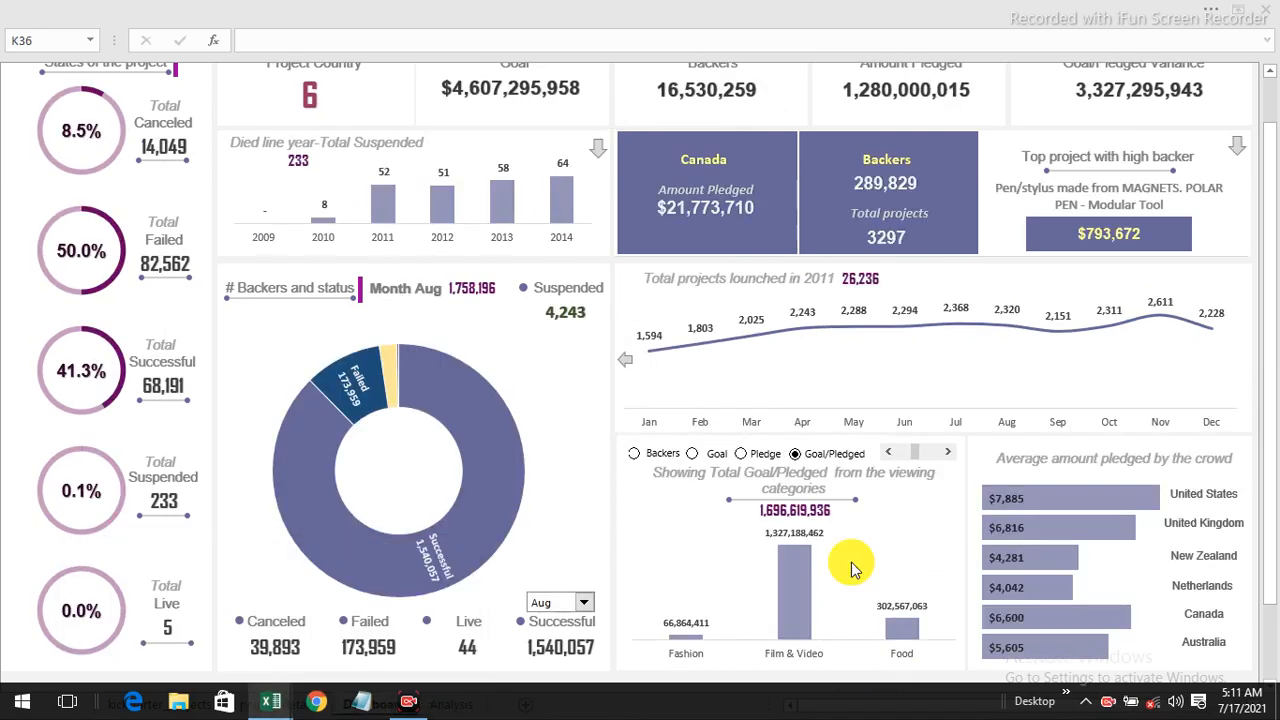
{"action": "mouse_move", "coordinate": [1118, 497]}
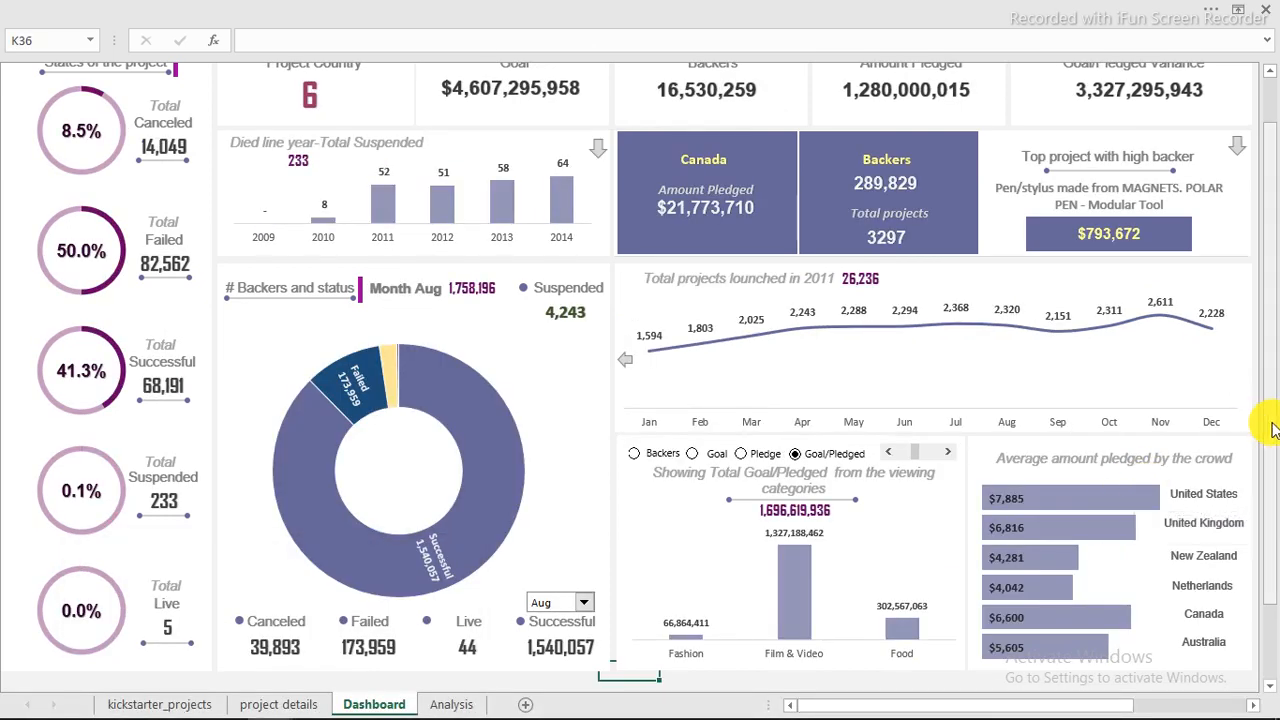
{"action": "scroll", "coordinate": [1266, 425], "scroll_direction": "down", "scroll_amount": 2}
{"action": "scroll", "coordinate": [1276, 488], "scroll_direction": "down", "scroll_amount": 2}
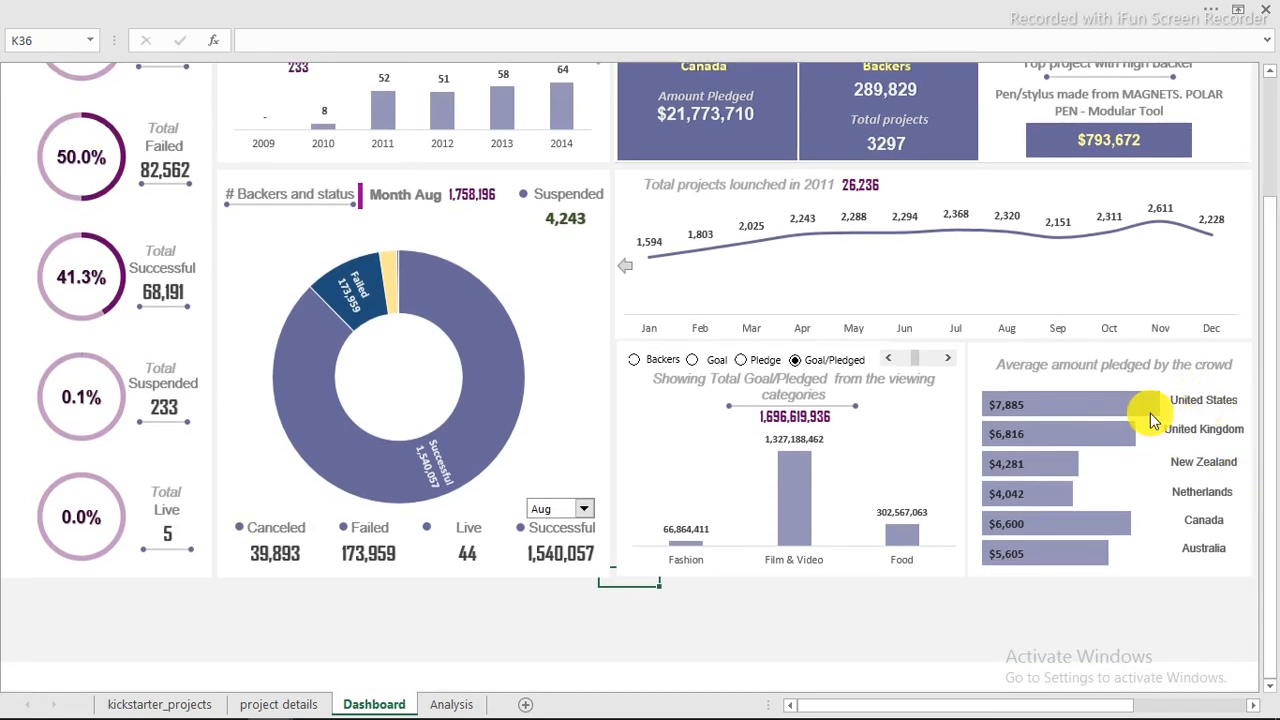
{"action": "mouse_move", "coordinate": [1152, 420]}
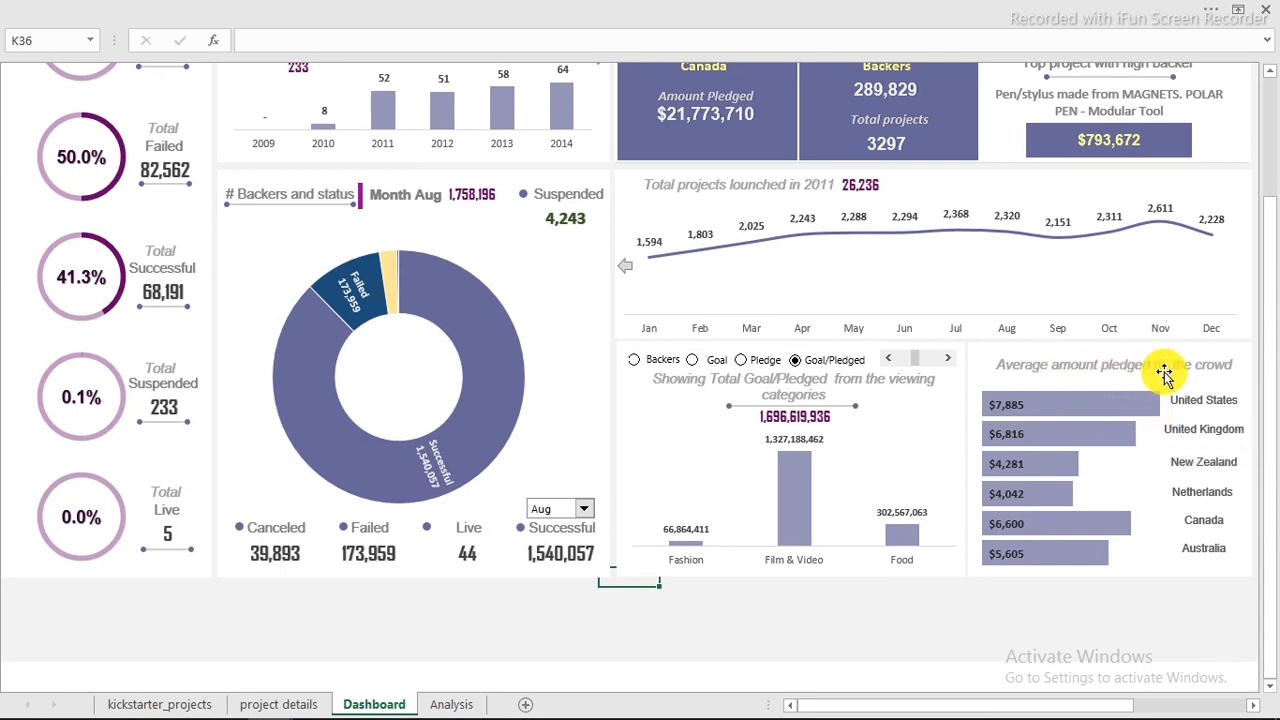
{"action": "mouse_move", "coordinate": [1035, 420]}
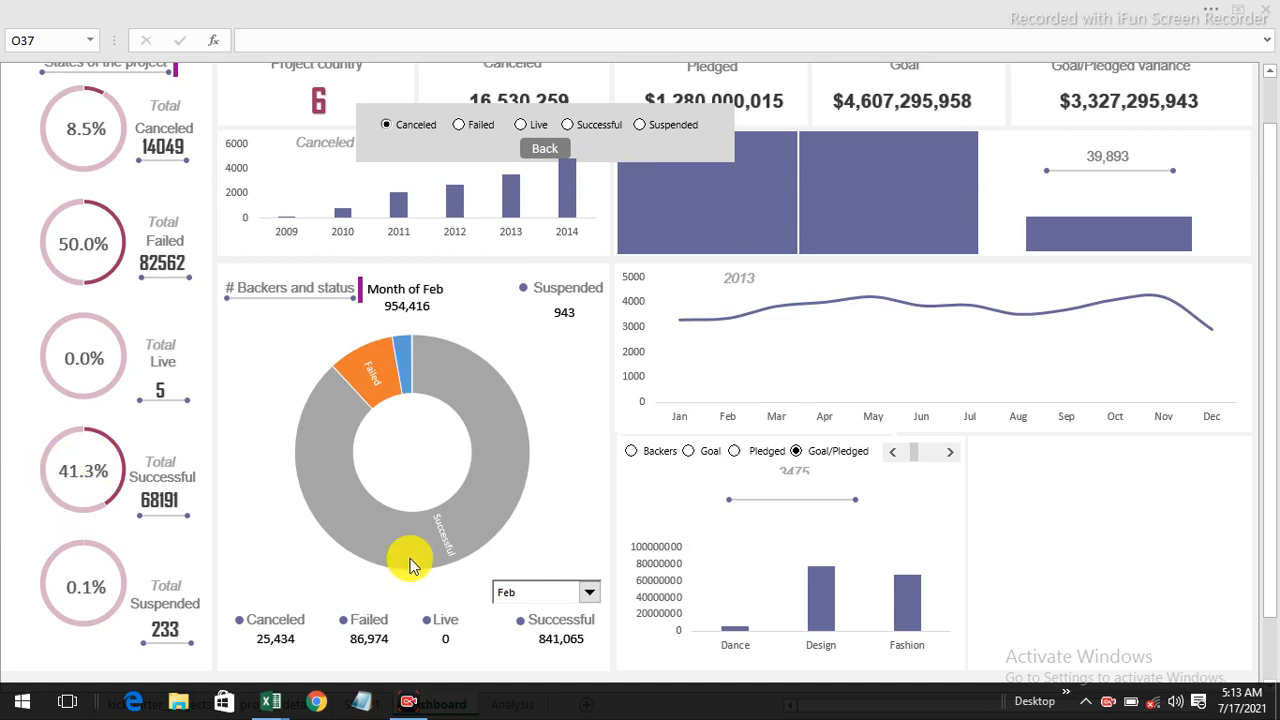
Copy the monthly launched-projects pivot data on the Analysis sheet, range BI7:BO19, including the month labels and 2009–2014 headers
{"action": "left_click", "coordinate": [506, 702]}
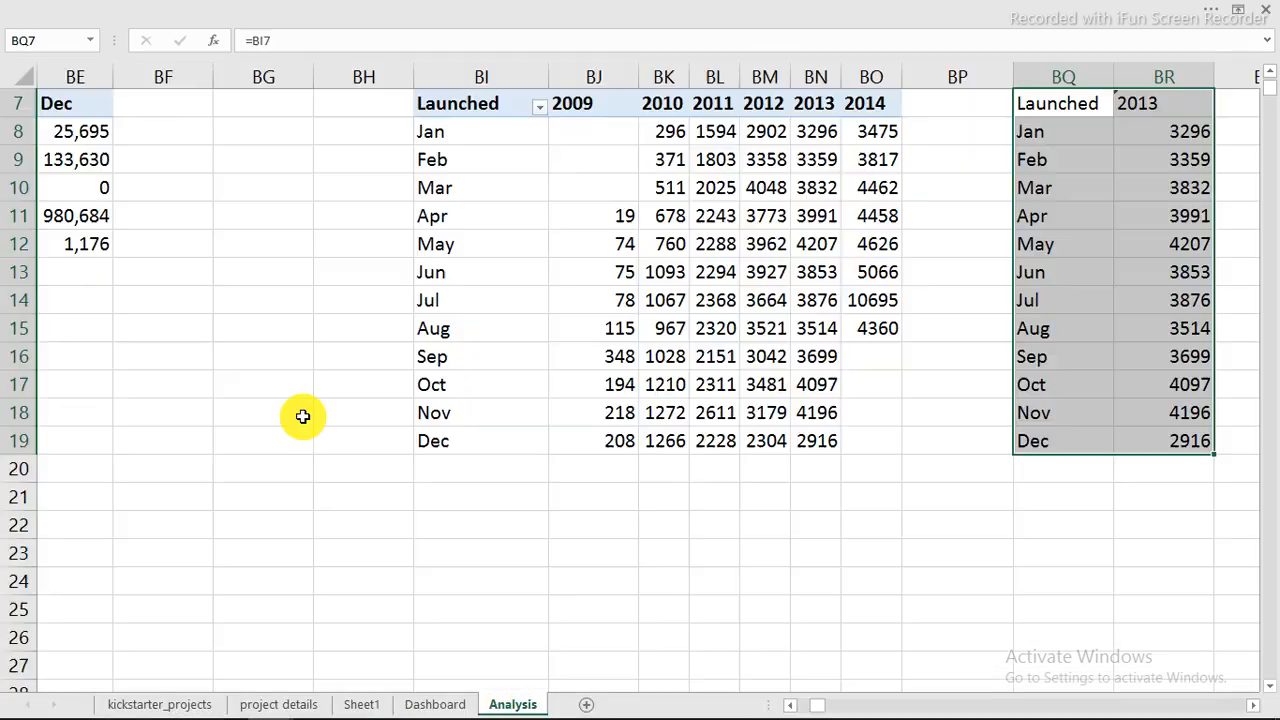
{"action": "left_click", "coordinate": [472, 106]}
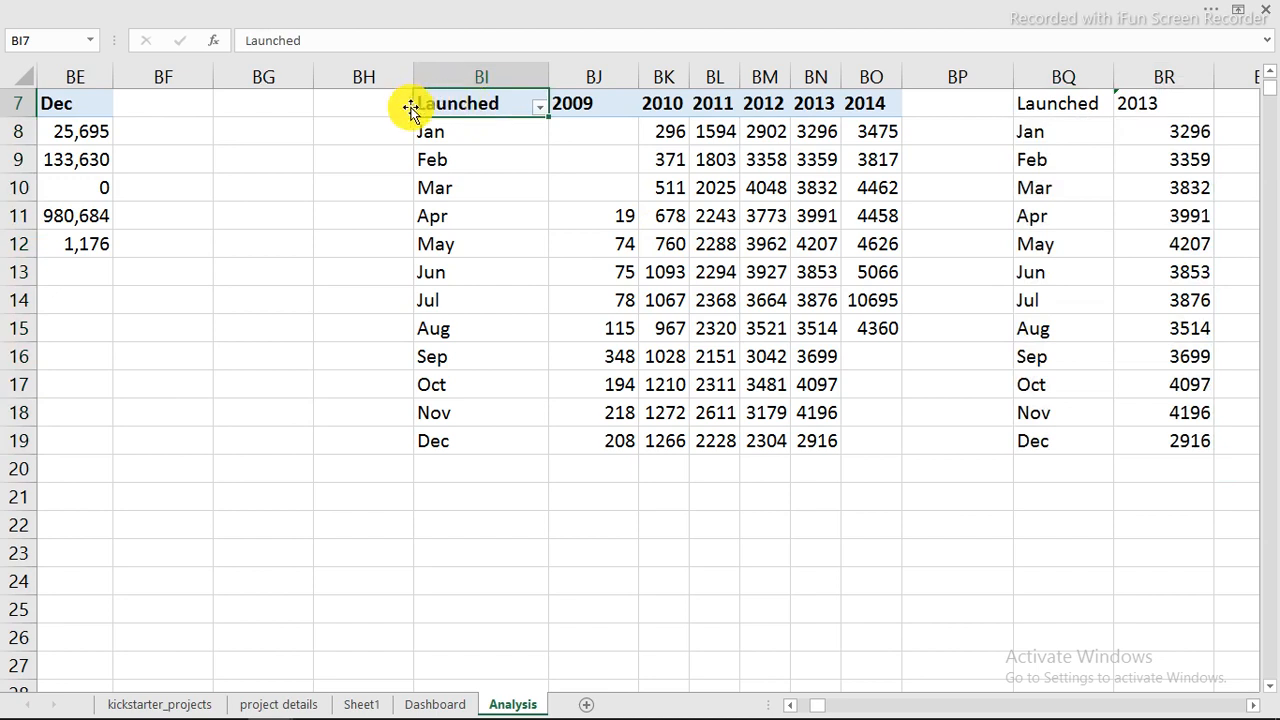
{"action": "left_click_drag", "start_coordinate": [434, 106], "coordinate": [866, 443]}
{"action": "right_click", "coordinate": [777, 397]}
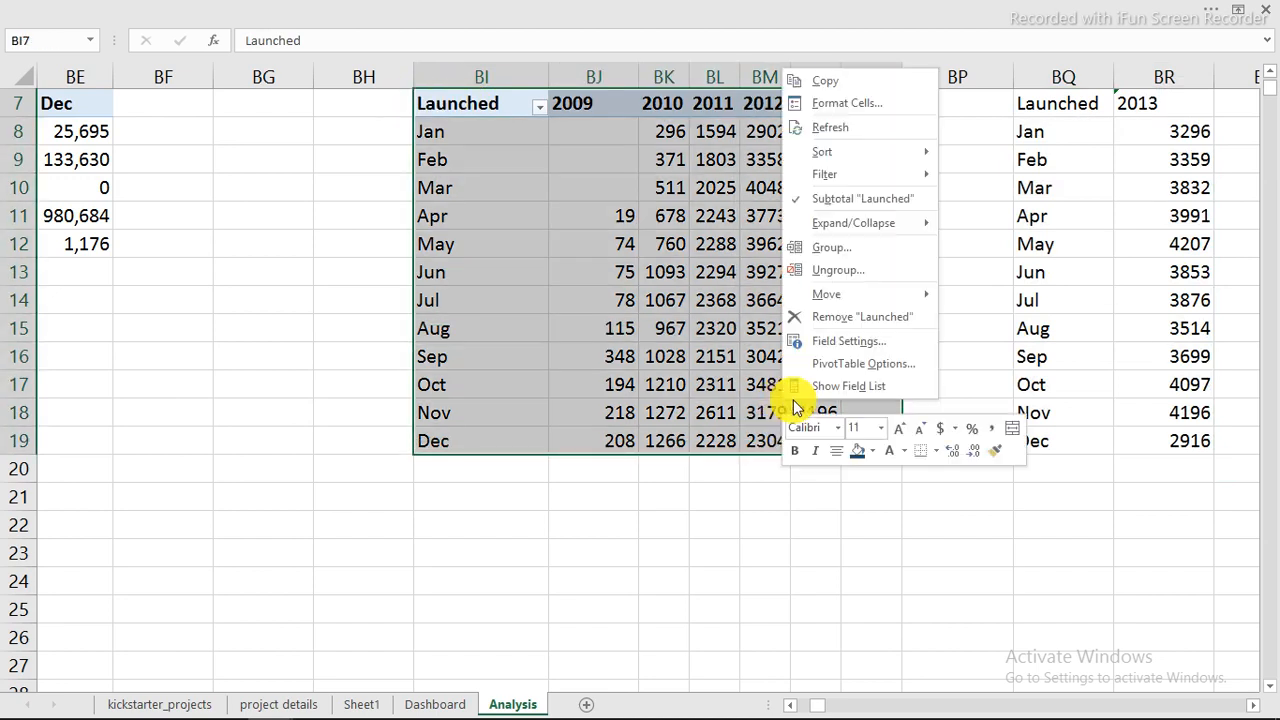
{"action": "left_click", "coordinate": [820, 80]}
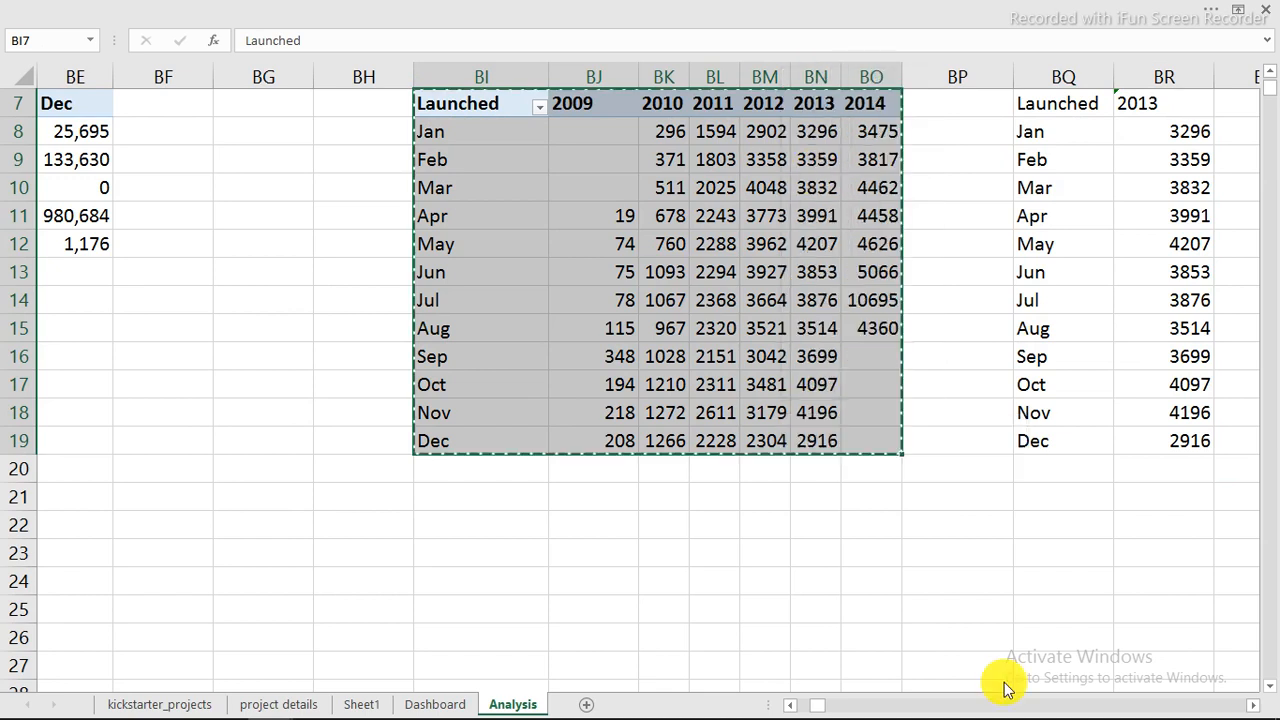
Paste the copied launched-projects data with its formatting into the empty area starting at cell BU7
{"action": "left_click", "coordinate": [1252, 706]}
{"action": "left_click", "coordinate": [1252, 706]}
{"action": "left_click", "coordinate": [1252, 706]}
{"action": "scroll", "coordinate": [880, 344], "scroll_direction": "up", "scroll_amount": 2}
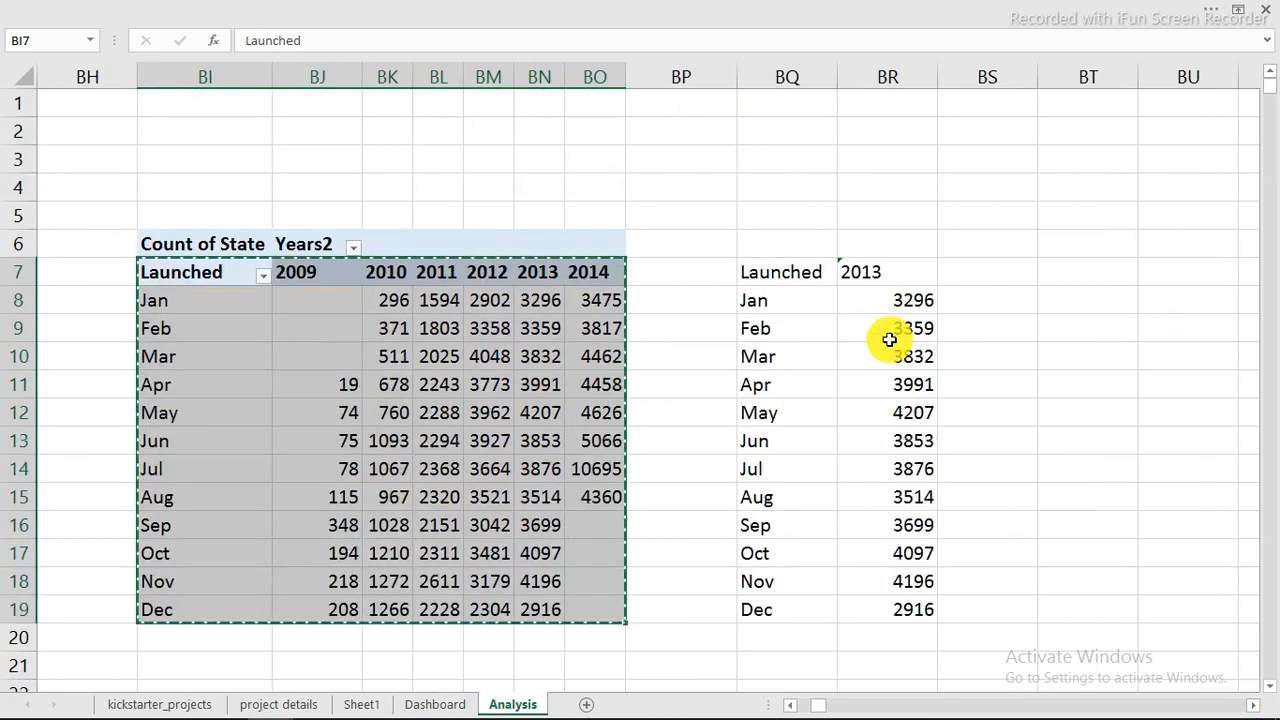
{"action": "left_click", "coordinate": [1254, 708]}
{"action": "left_click", "coordinate": [1254, 708]}
{"action": "left_click", "coordinate": [1254, 708]}
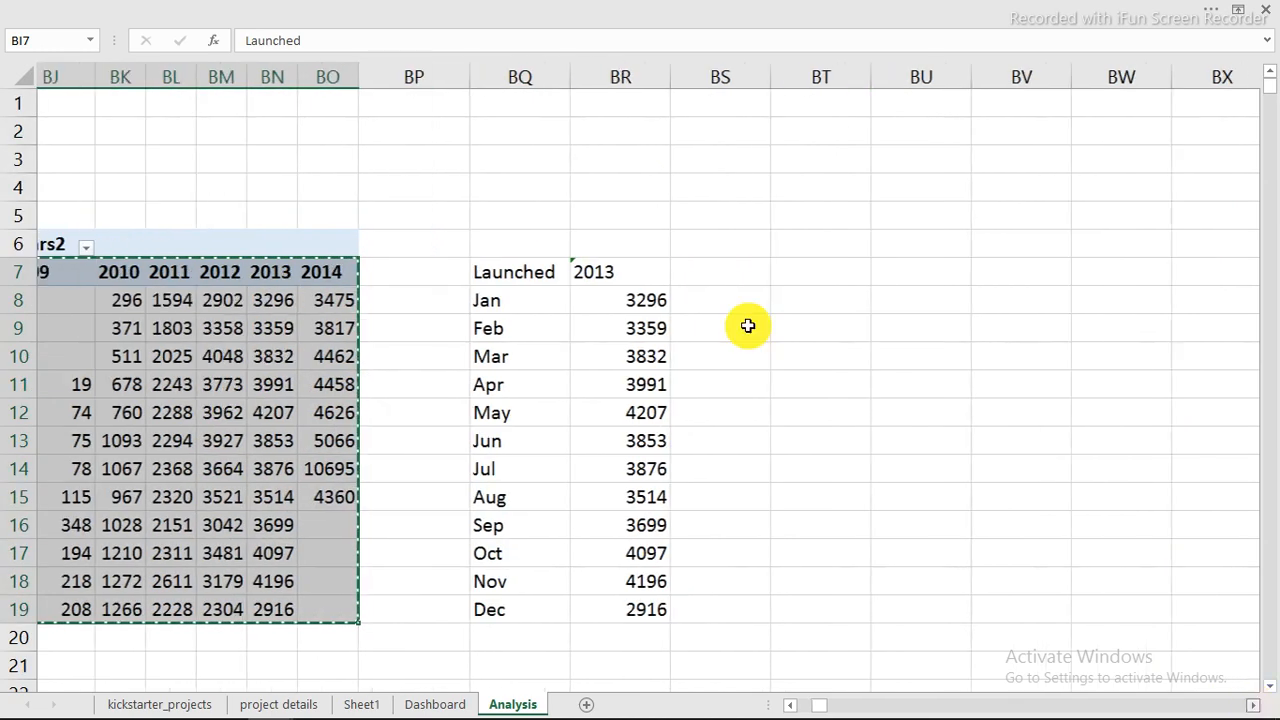
{"action": "scroll", "coordinate": [748, 326], "scroll_direction": "right", "scroll_amount": 1}
{"action": "left_click", "coordinate": [798, 276]}
{"action": "left_click", "coordinate": [829, 265]}
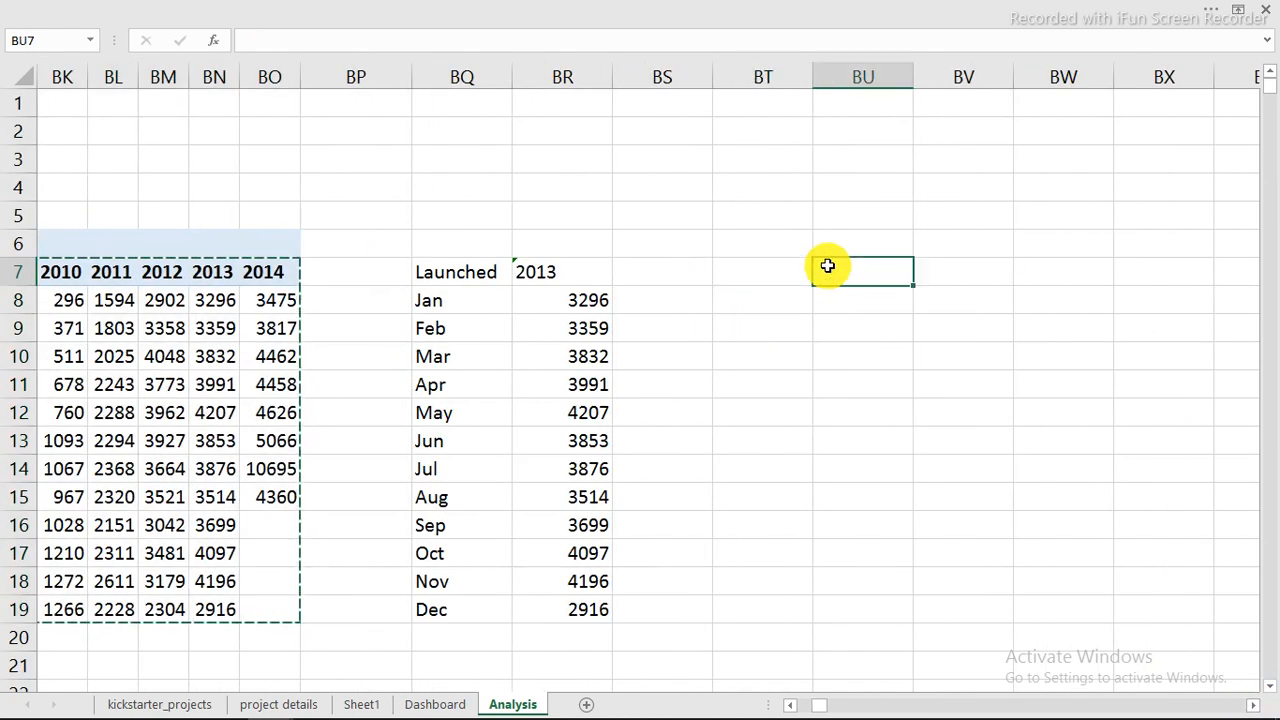
{"action": "right_click", "coordinate": [829, 266]}
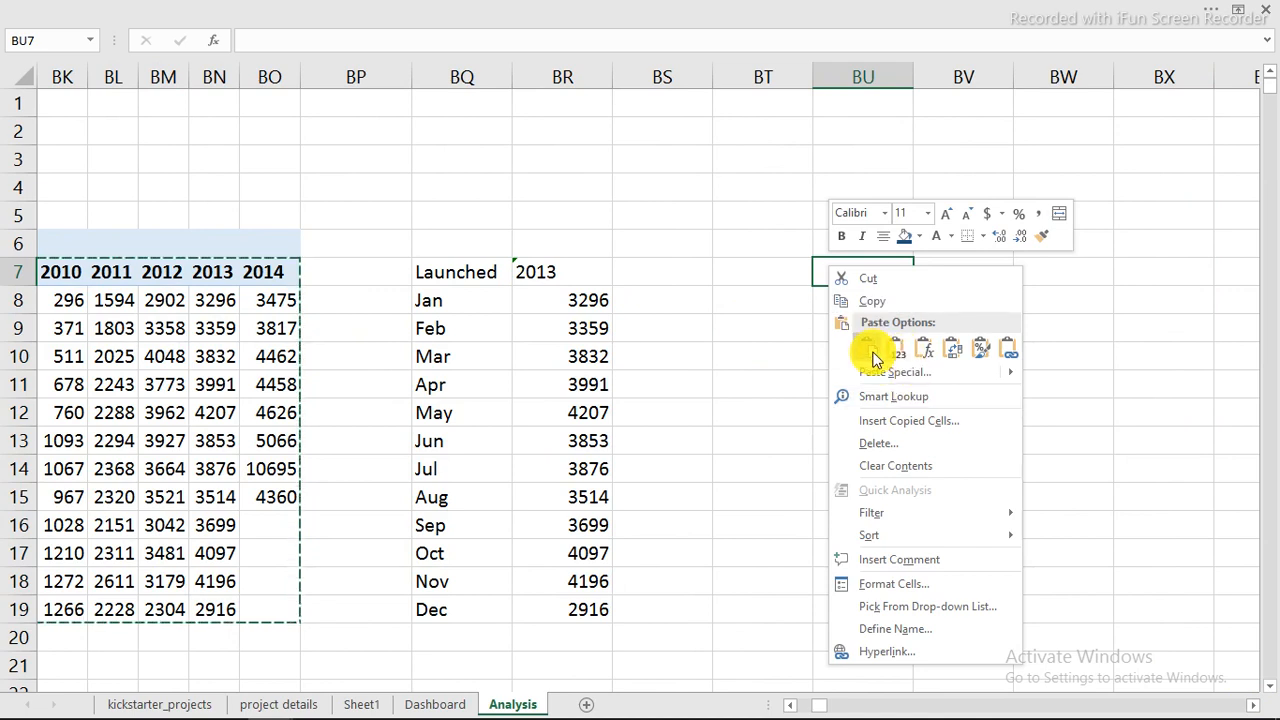
{"action": "left_click", "coordinate": [872, 355]}
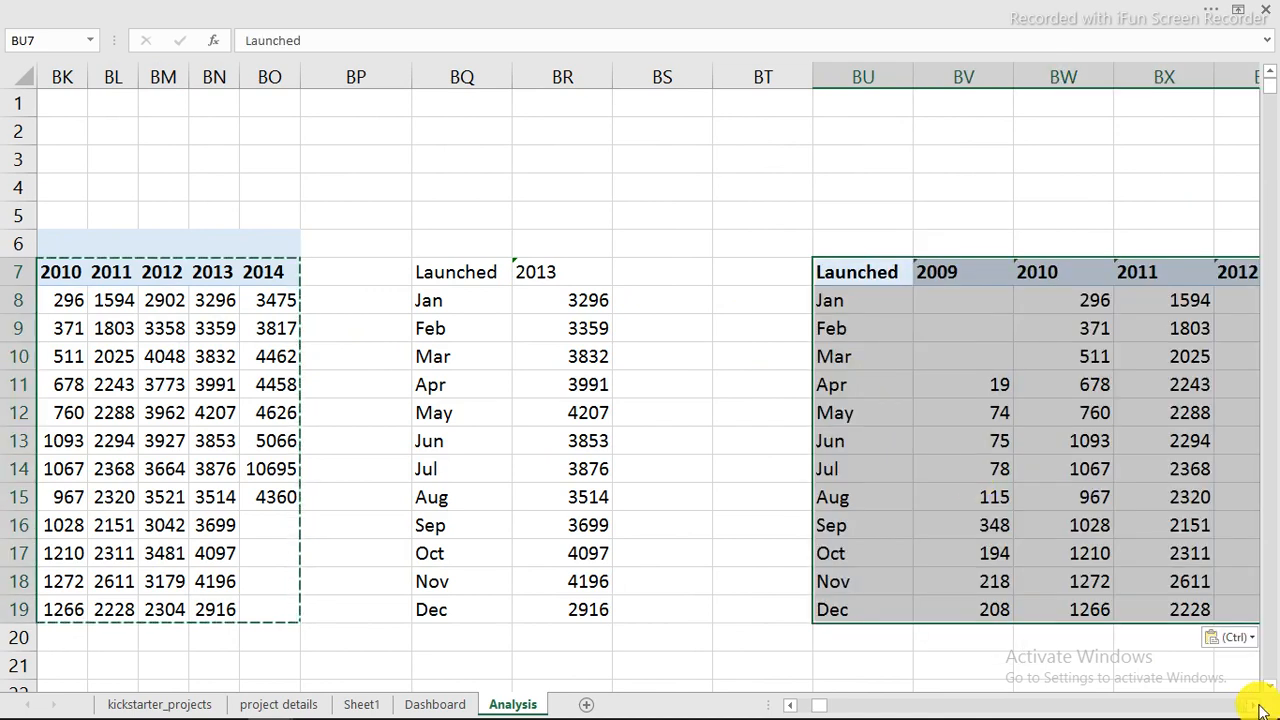
Undo the last paste of the monthly launch table at BU7 on the Analysis sheet
{"action": "scroll", "coordinate": [1260, 708], "scroll_direction": "right", "scroll_amount": 5}
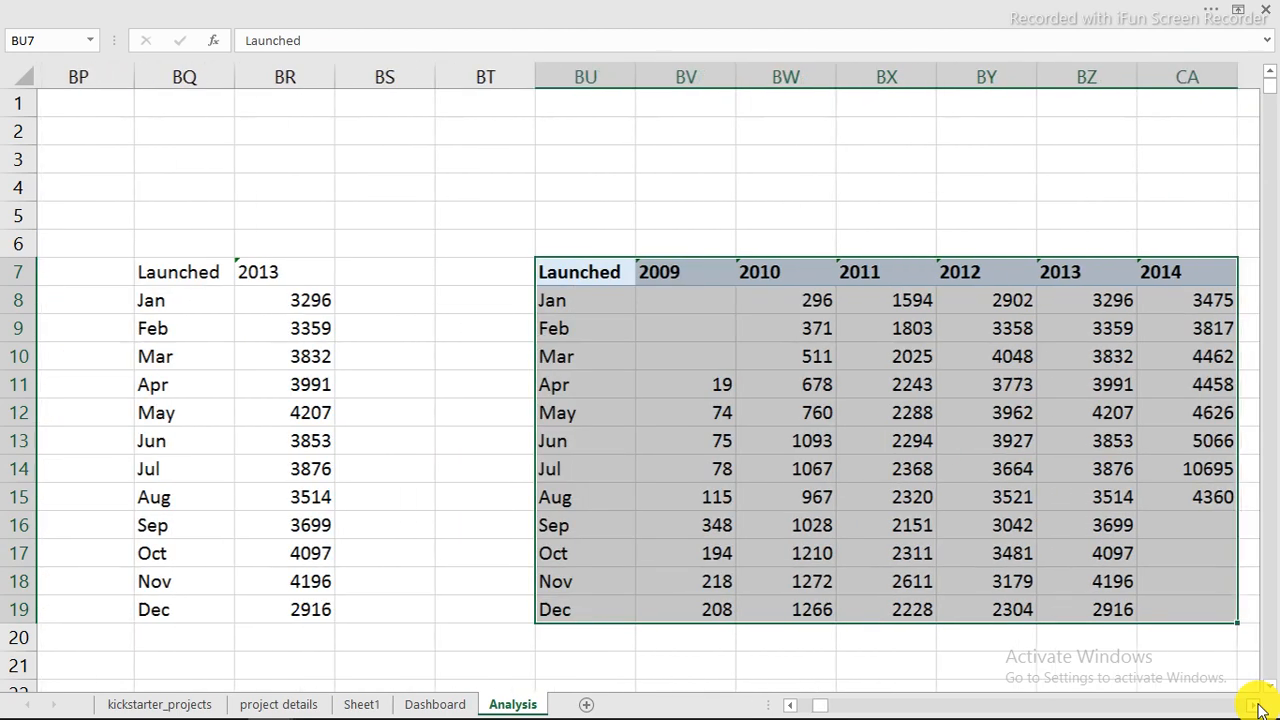
{"action": "scroll", "coordinate": [1260, 708], "scroll_direction": "right", "scroll_amount": 2}
{"action": "left_click", "coordinate": [385, 300]}
{"action": "right_click", "coordinate": [385, 300]}
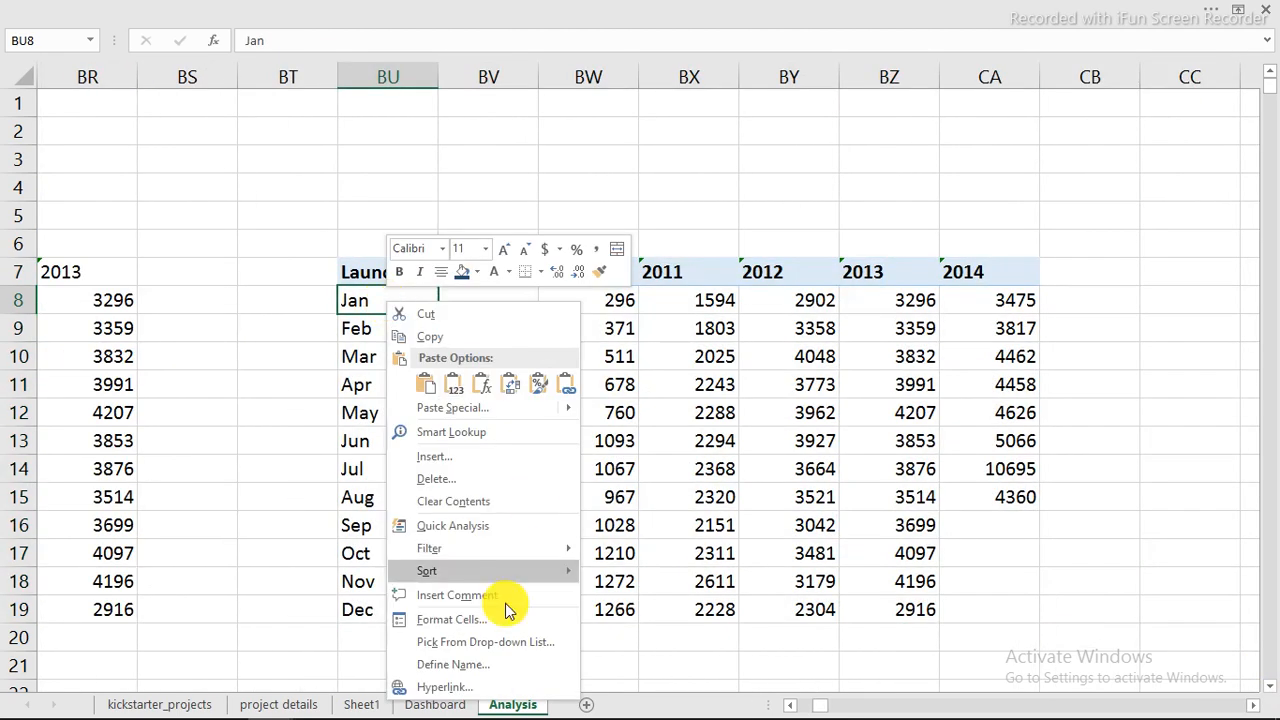
{"action": "key", "text": "Escape"}
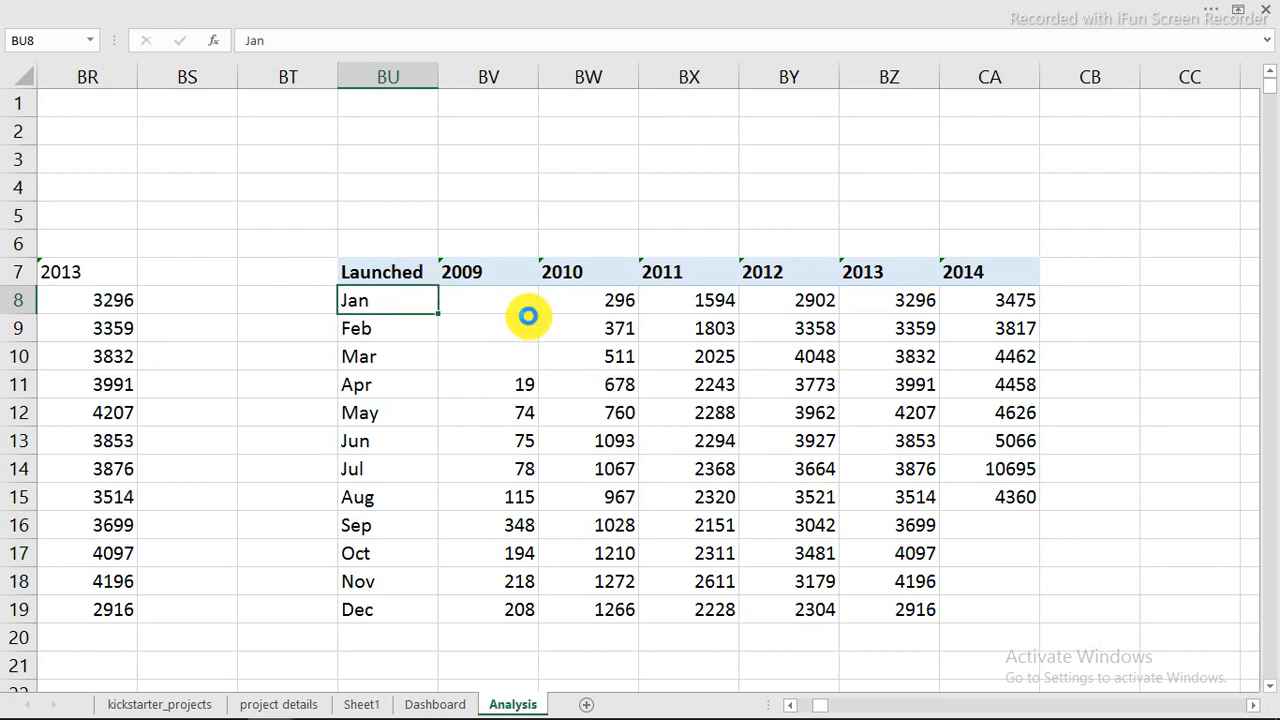
{"action": "key", "text": "ctrl+z"}
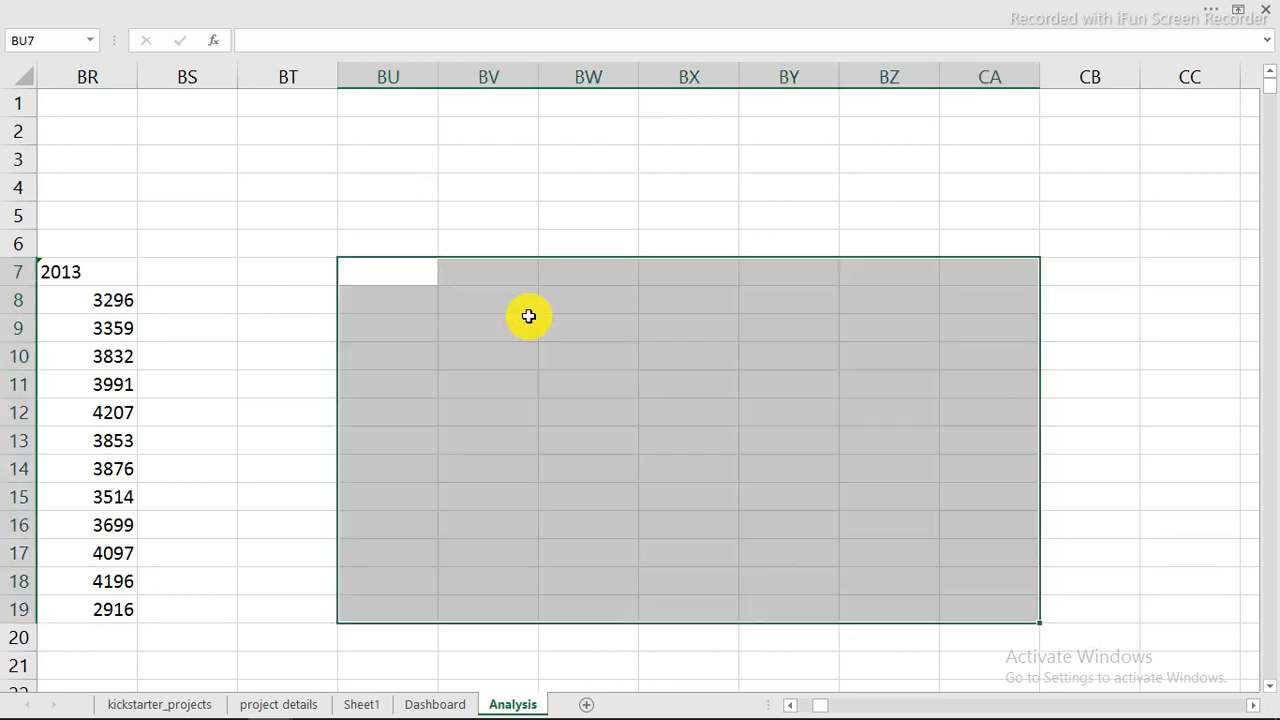
Copy the entire Count of State pivot table, BI6:BO19, and paste it as a new pivot table at BU7
{"action": "left_click", "coordinate": [790, 706]}
{"action": "left_click", "coordinate": [790, 706]}
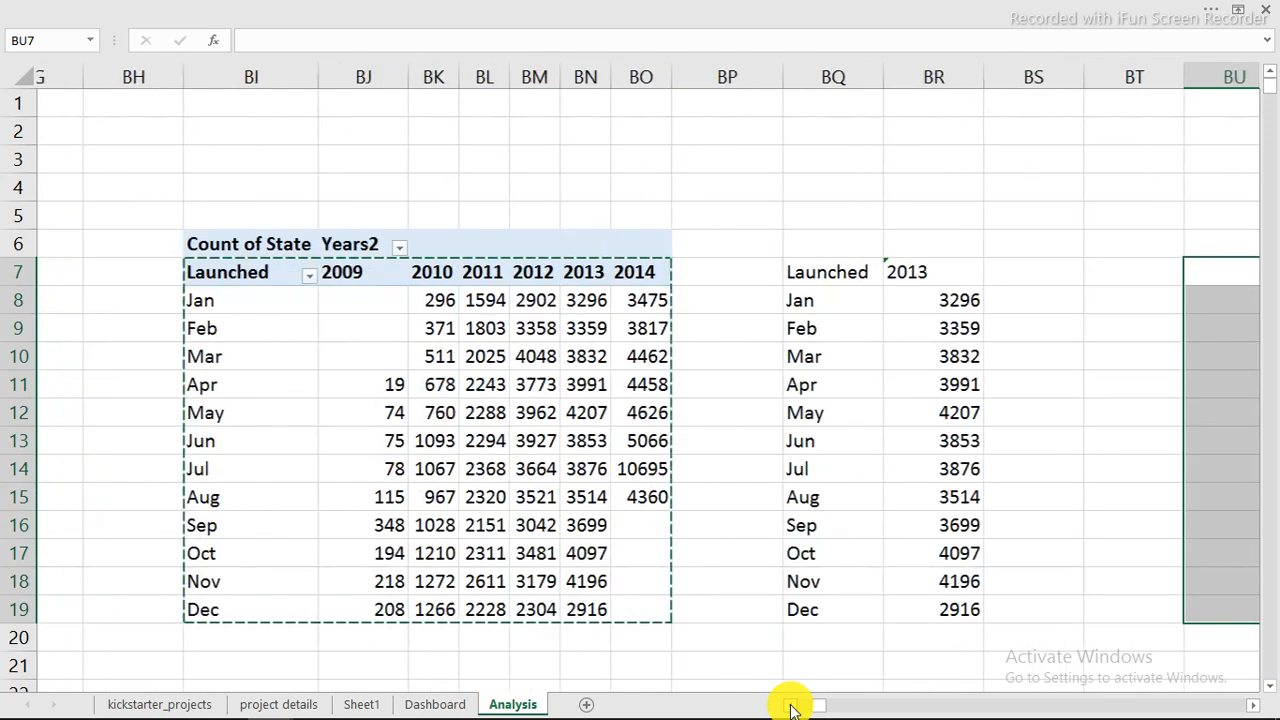
{"action": "left_click", "coordinate": [253, 243]}
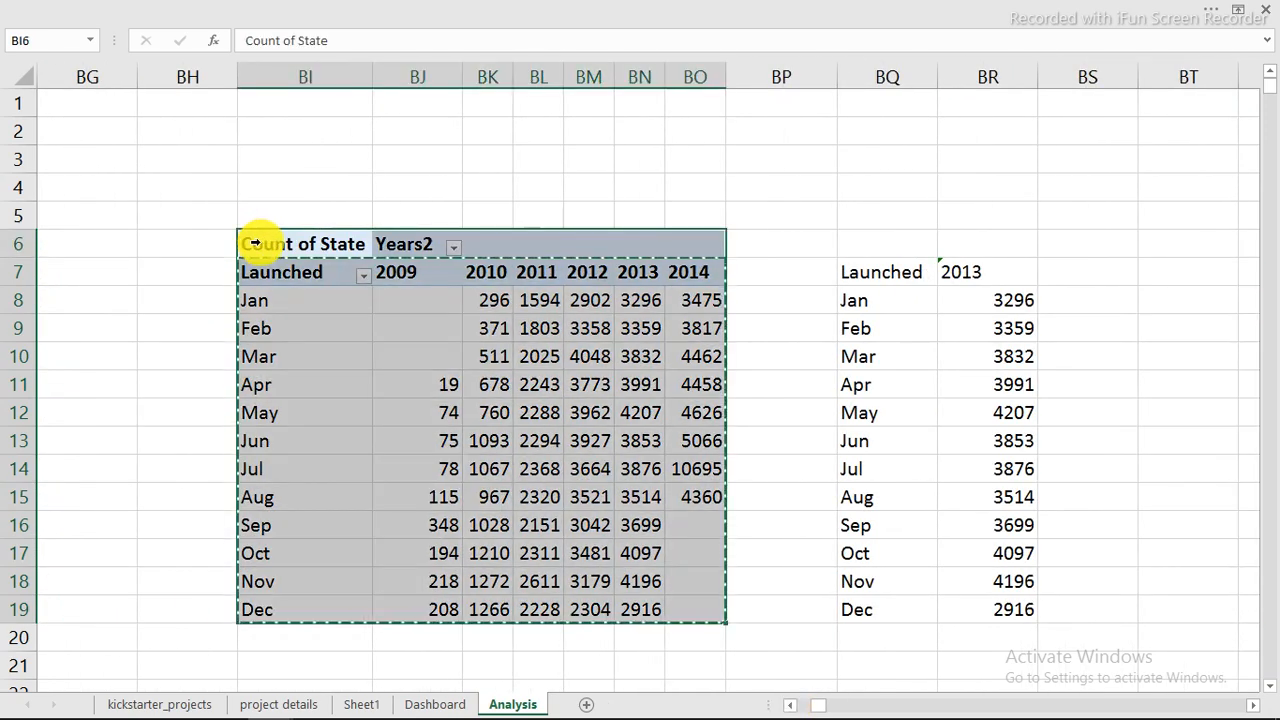
{"action": "right_click", "coordinate": [253, 243]}
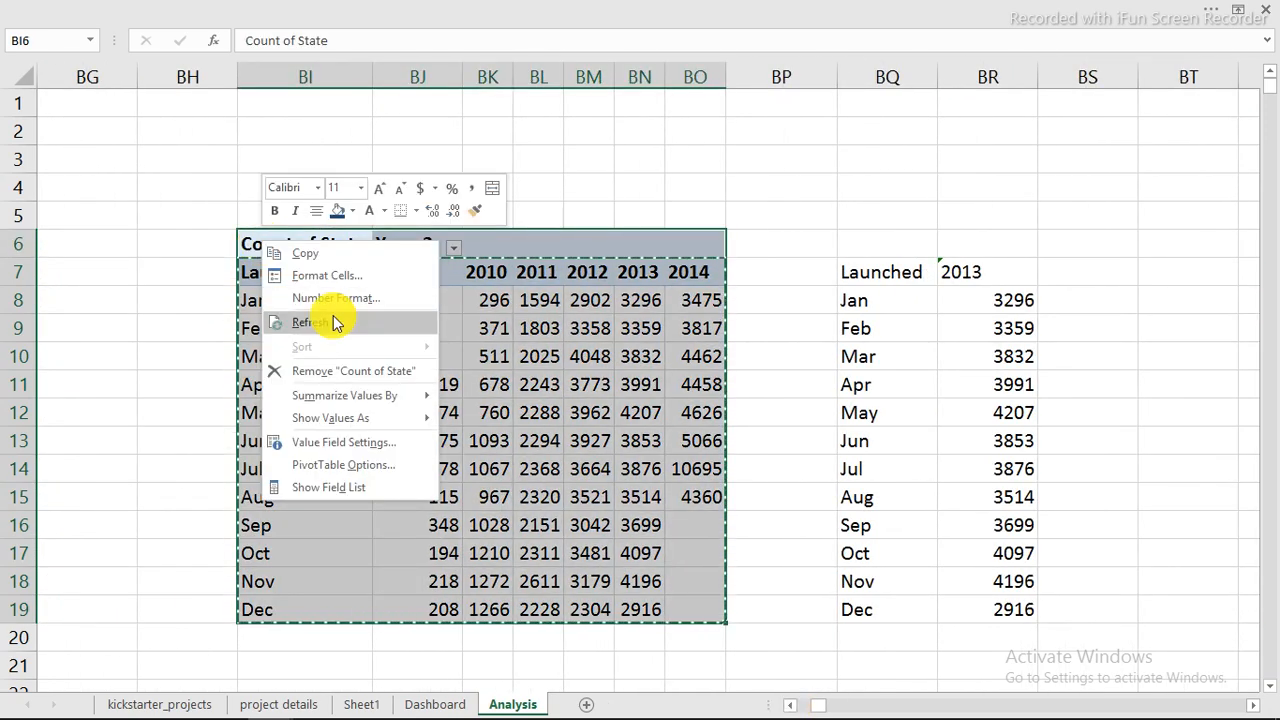
{"action": "left_click", "coordinate": [311, 258]}
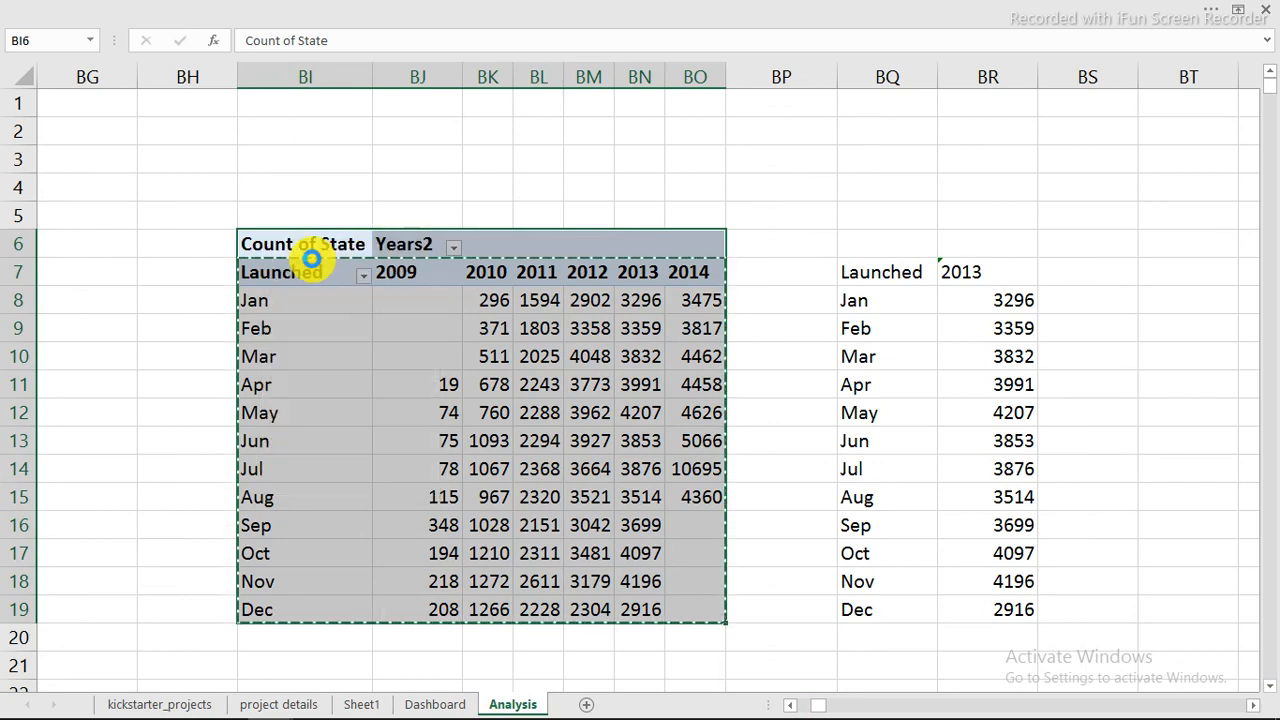
{"action": "left_click", "coordinate": [1253, 706]}
{"action": "left_click", "coordinate": [1254, 707]}
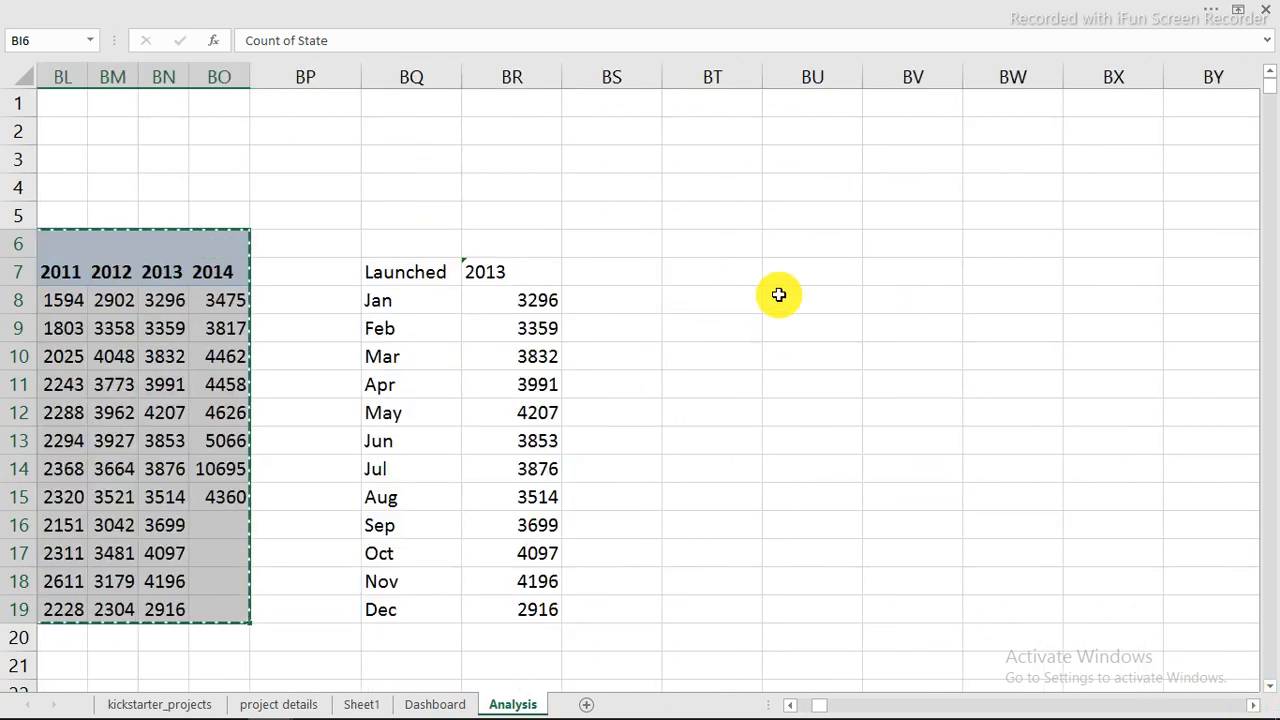
{"action": "left_click", "coordinate": [810, 274]}
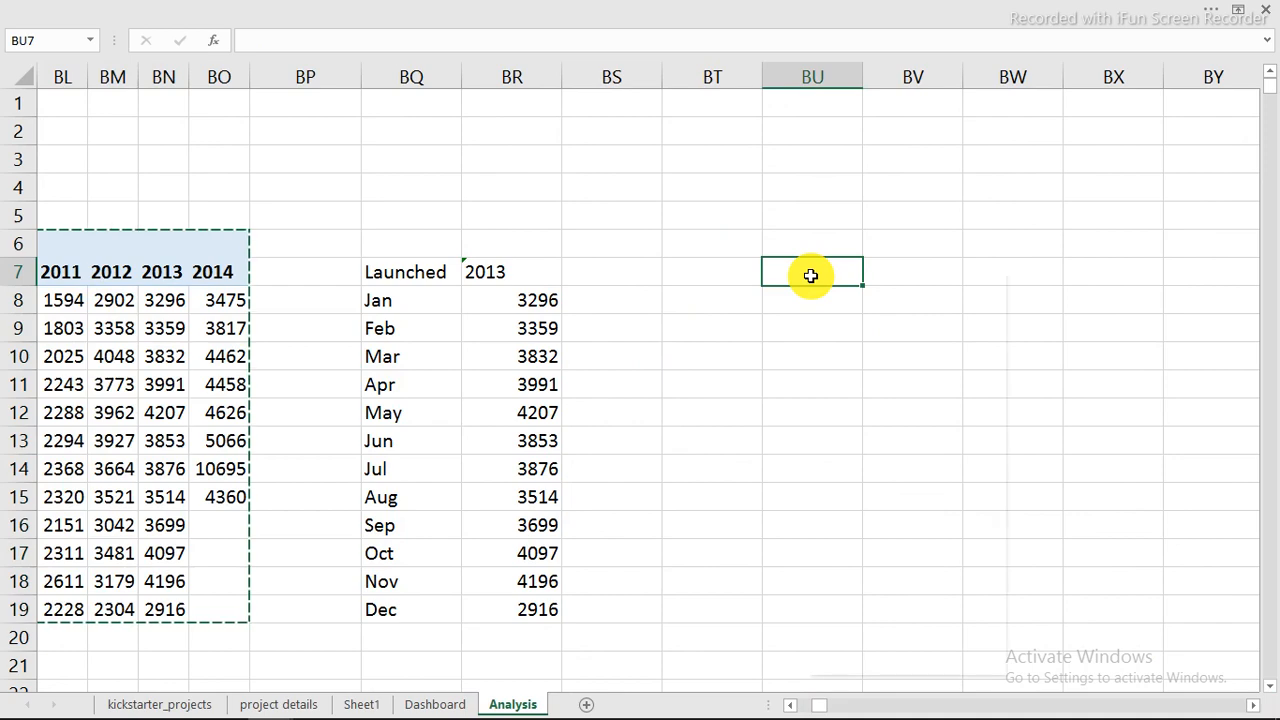
{"action": "right_click", "coordinate": [811, 272]}
{"action": "left_click", "coordinate": [857, 360]}
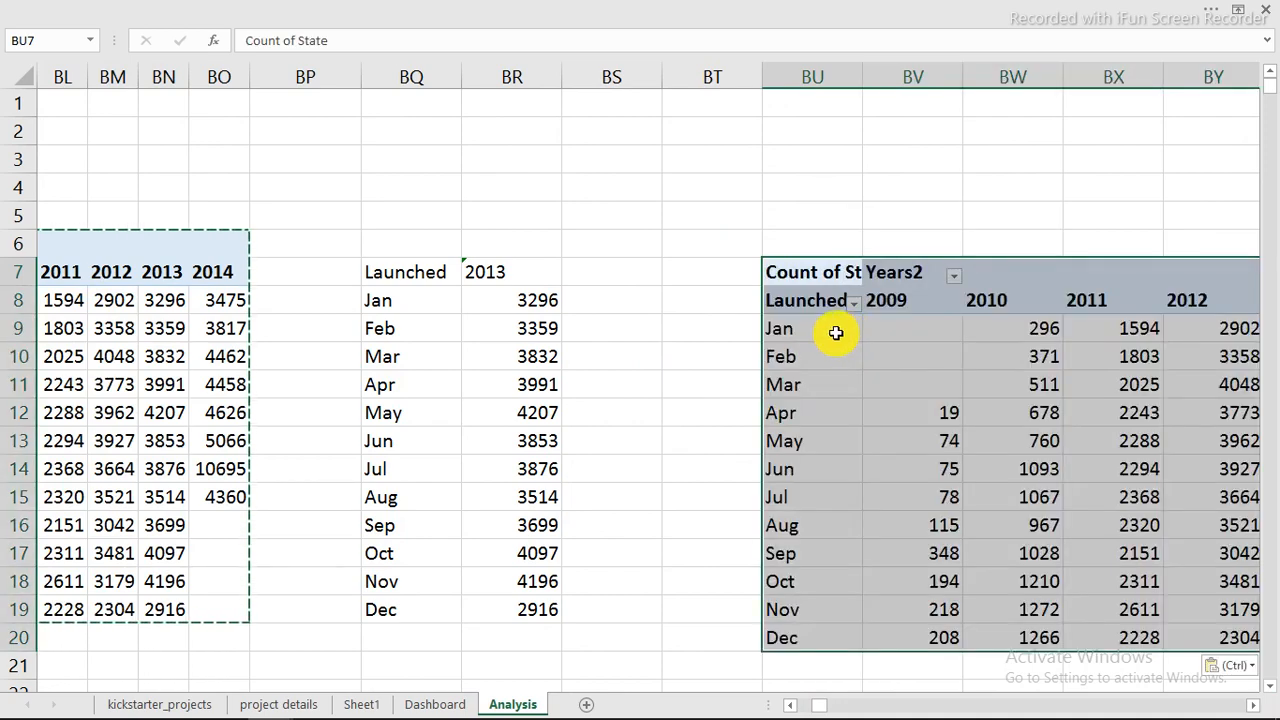
Show the field list of the pasted pivot table and remove its Launched, Count of State and Years2 fields
{"action": "left_click", "coordinate": [836, 333]}
{"action": "right_click", "coordinate": [838, 332]}
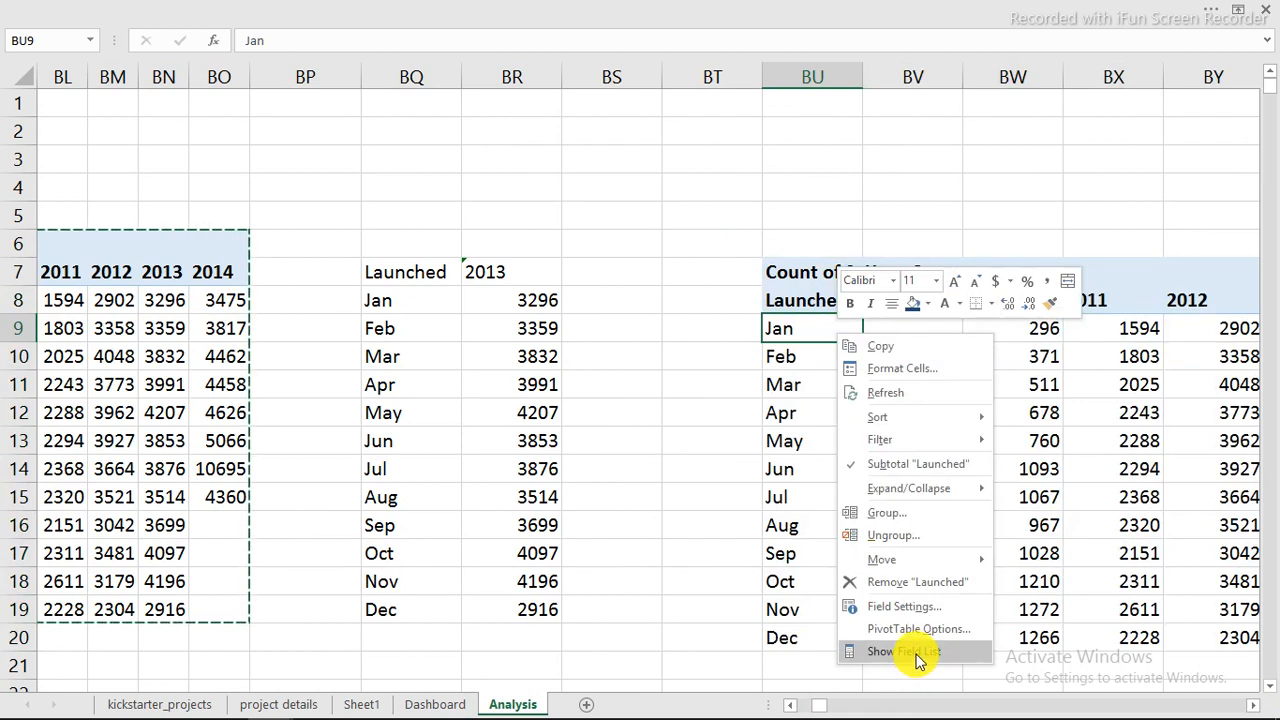
{"action": "left_click", "coordinate": [918, 655]}
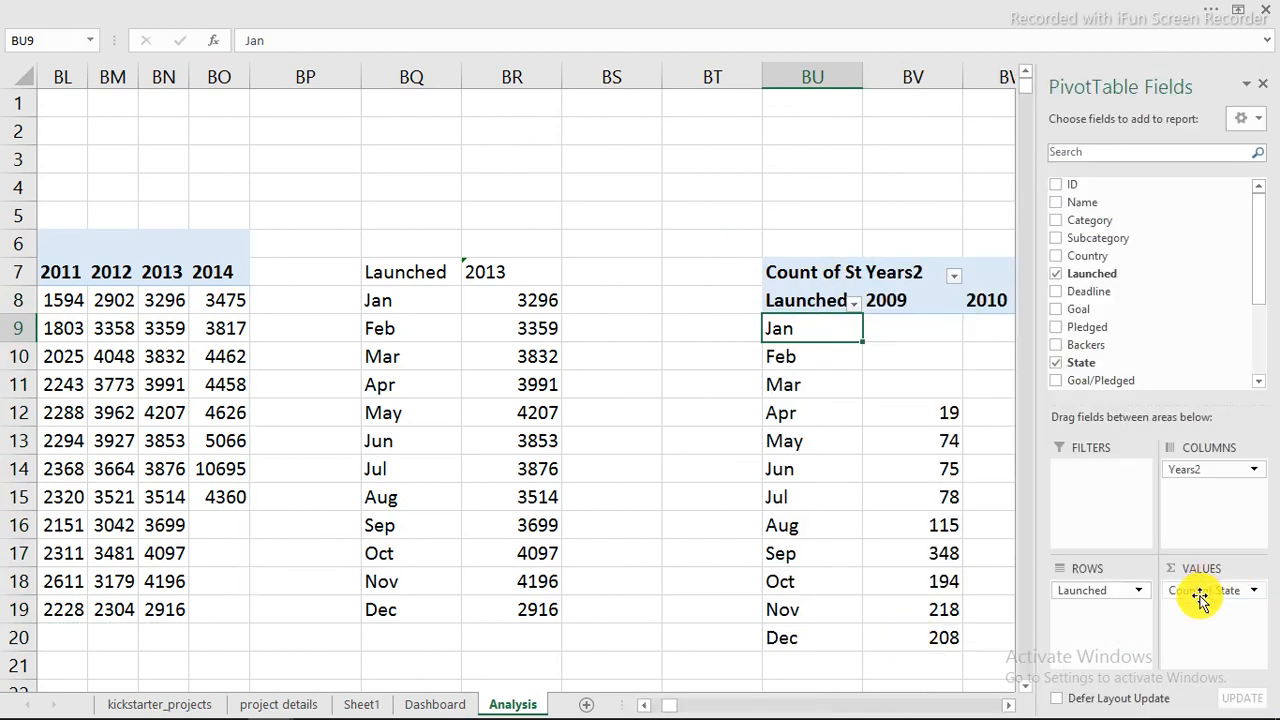
{"action": "left_click_drag", "start_coordinate": [1097, 595], "coordinate": [718, 470]}
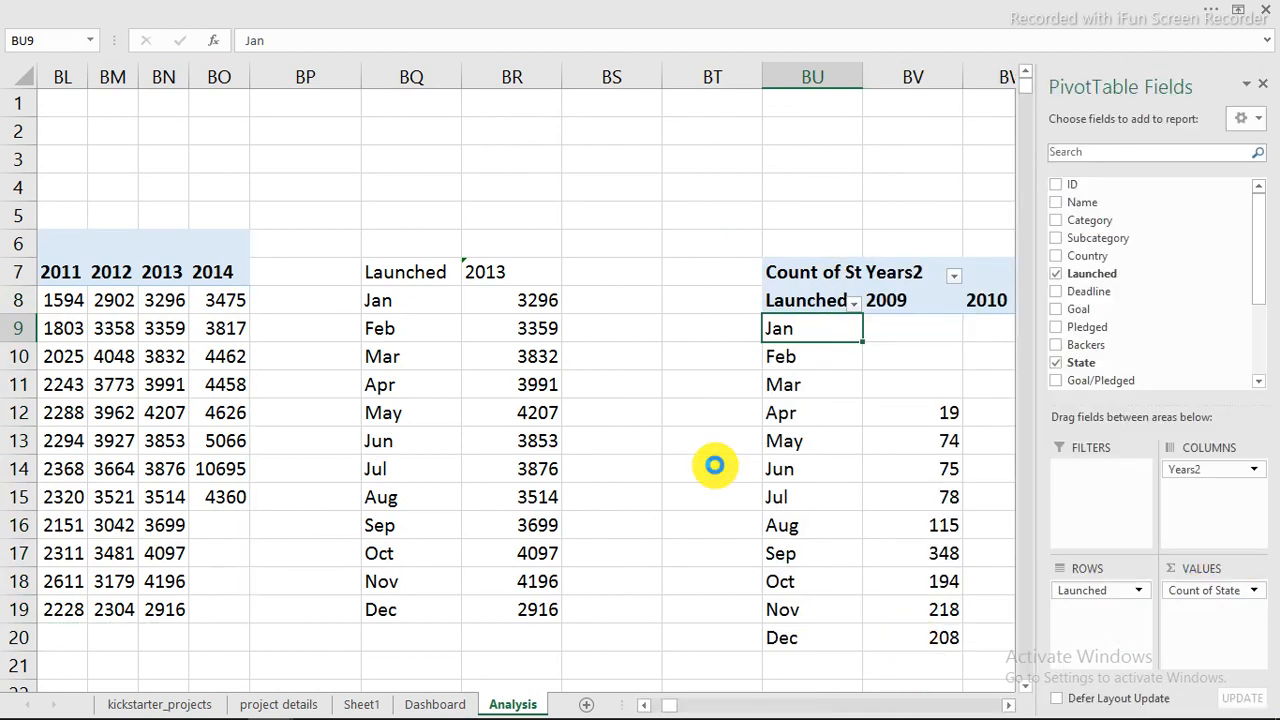
{"action": "left_click_drag", "start_coordinate": [1222, 590], "coordinate": [800, 505]}
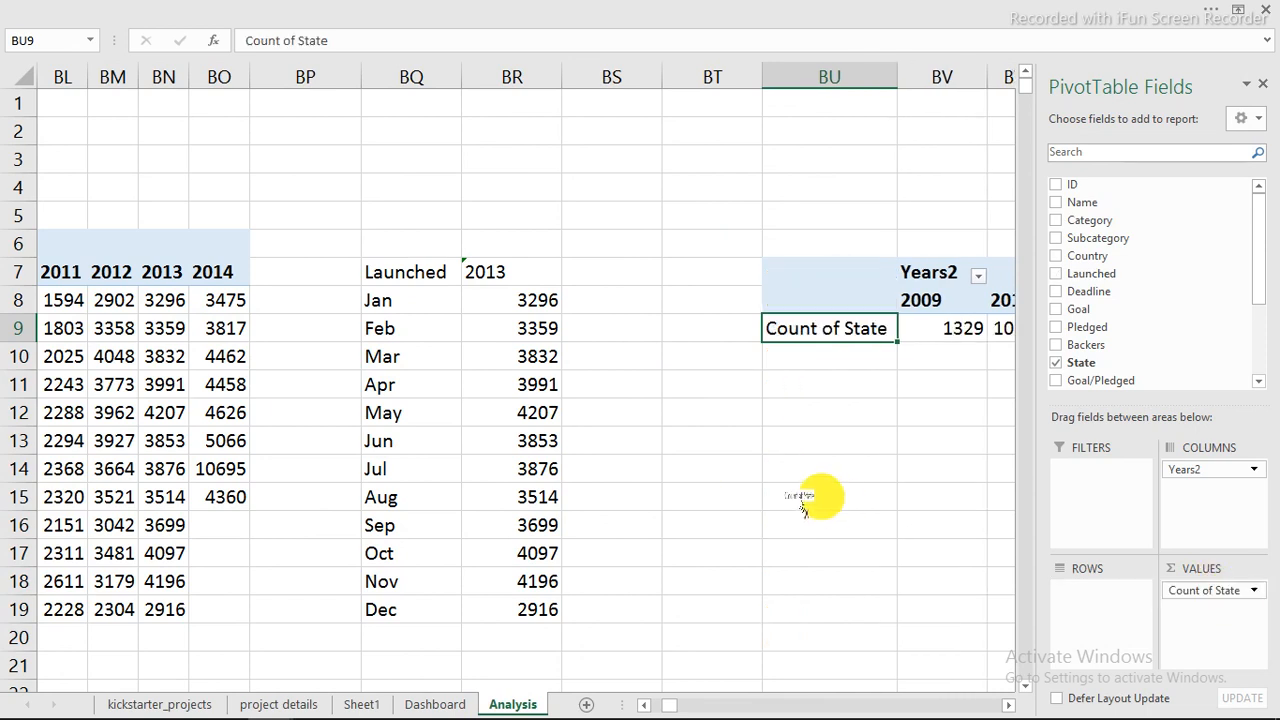
{"action": "left_click_drag", "start_coordinate": [1215, 472], "coordinate": [882, 446]}
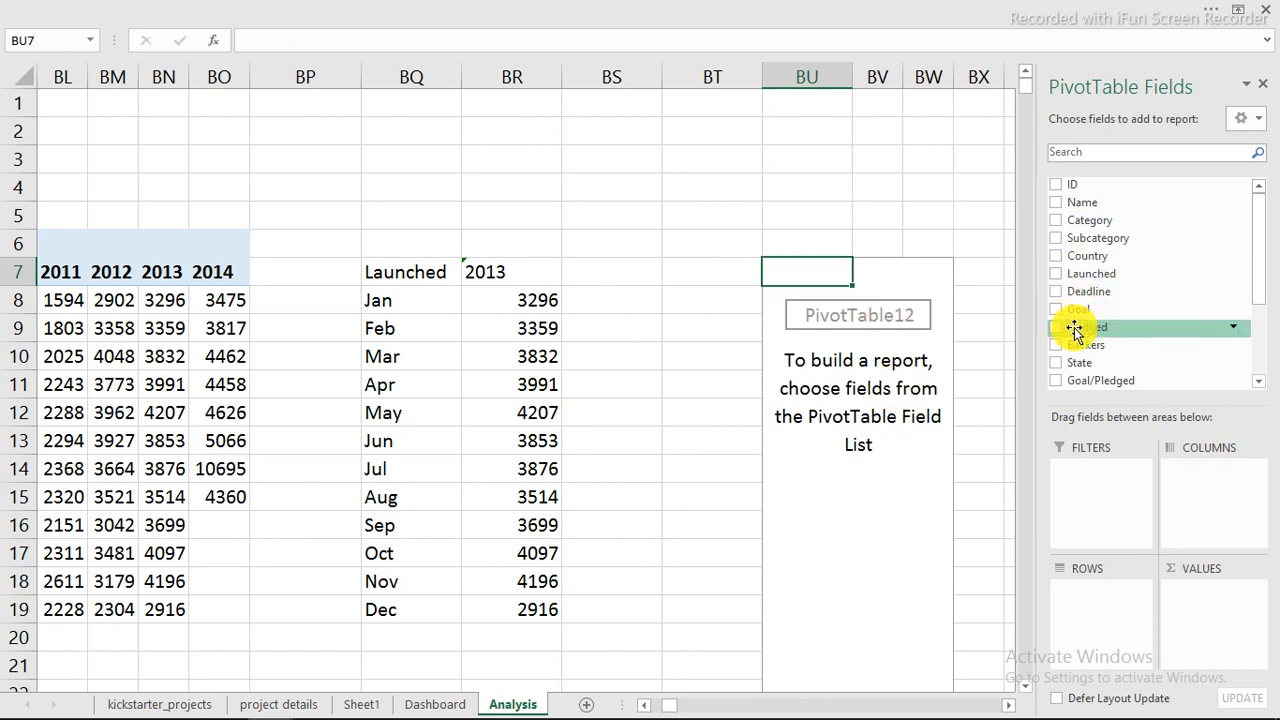
Build the emptied pivot table with Country as rows and Pledged as values
{"action": "left_click_drag", "start_coordinate": [1078, 256], "coordinate": [1100, 620]}
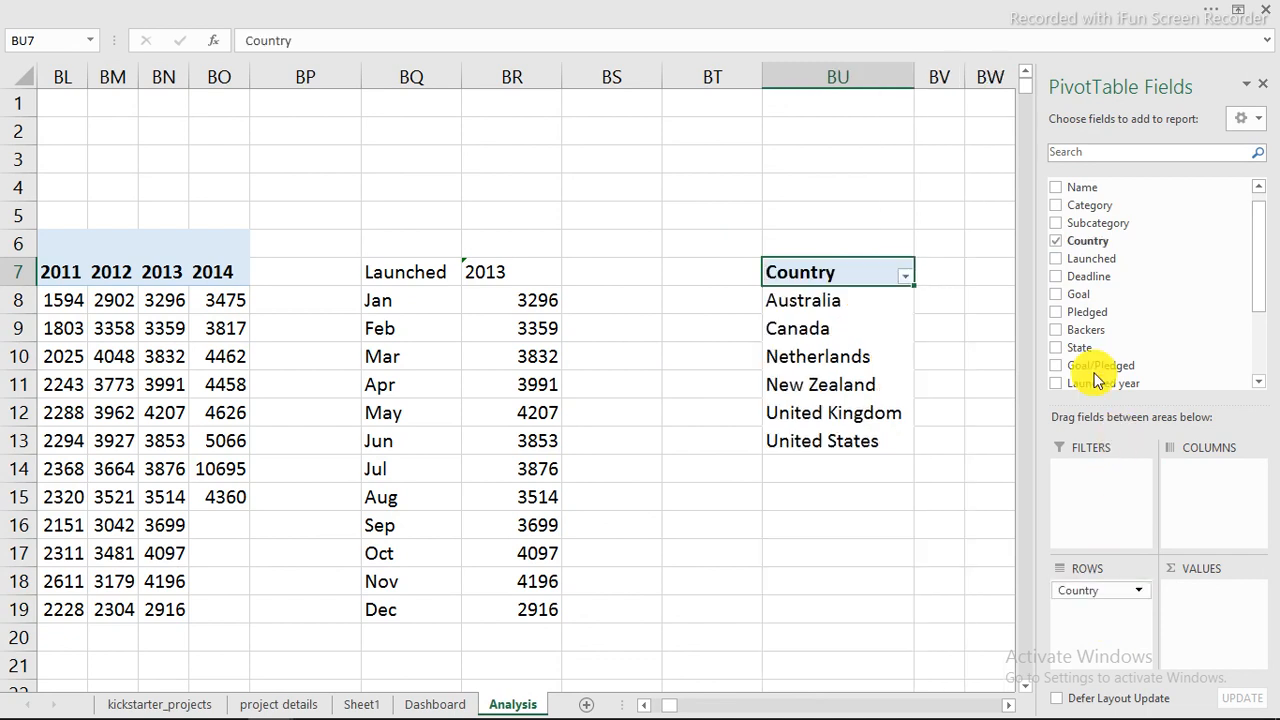
{"action": "left_click_drag", "start_coordinate": [1097, 320], "coordinate": [1212, 622]}
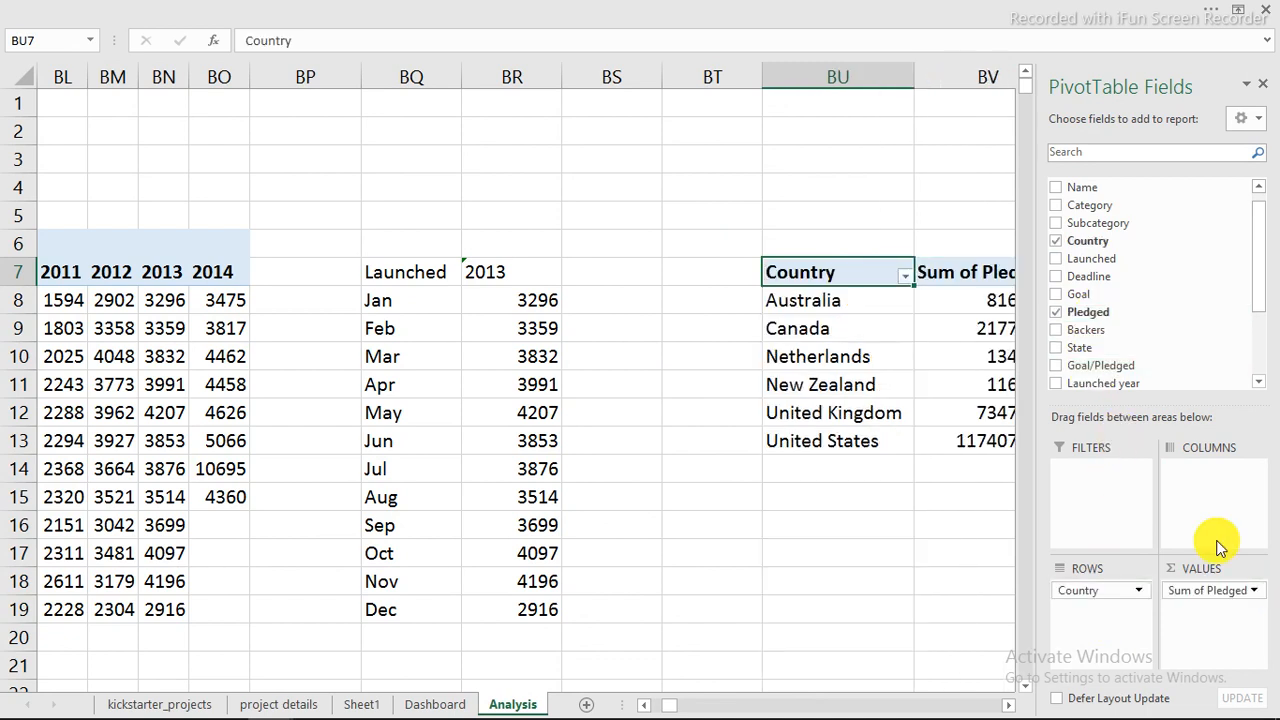
{"action": "left_click", "coordinate": [1010, 706]}
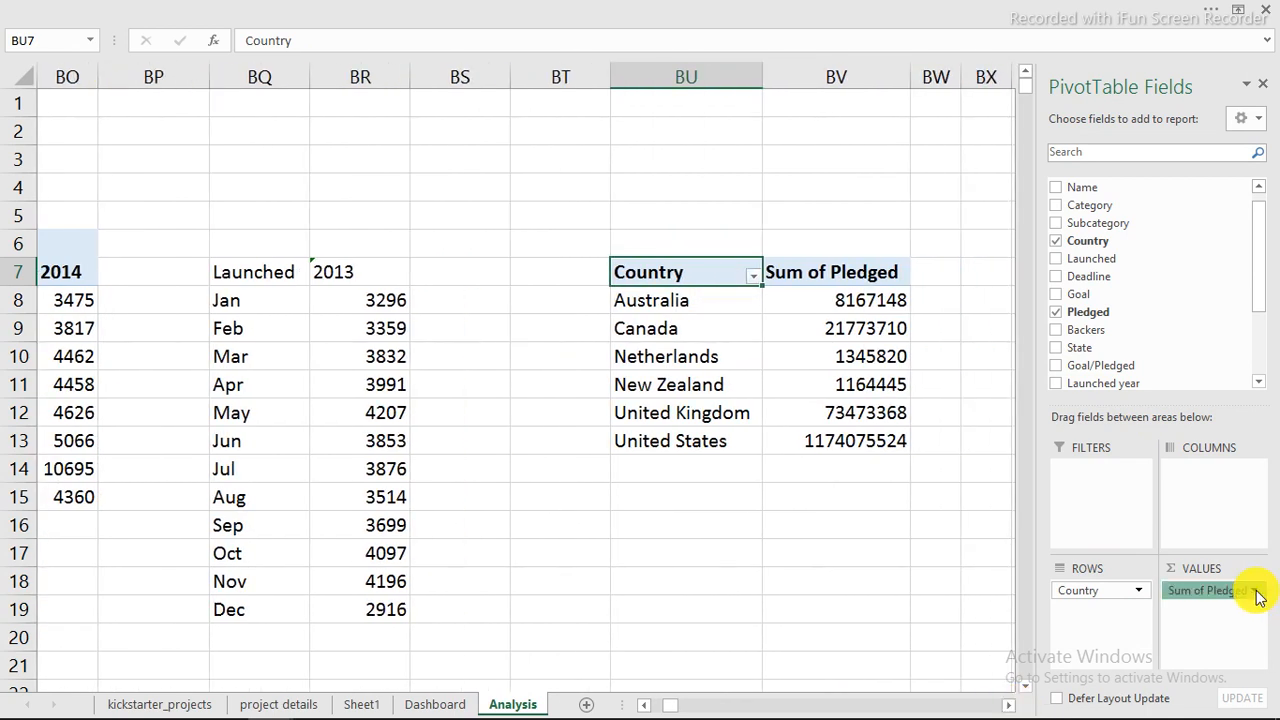
Summarize the Pledged value field by Average instead of Sum
{"action": "left_click", "coordinate": [1253, 590]}
{"action": "left_click", "coordinate": [1188, 568]}
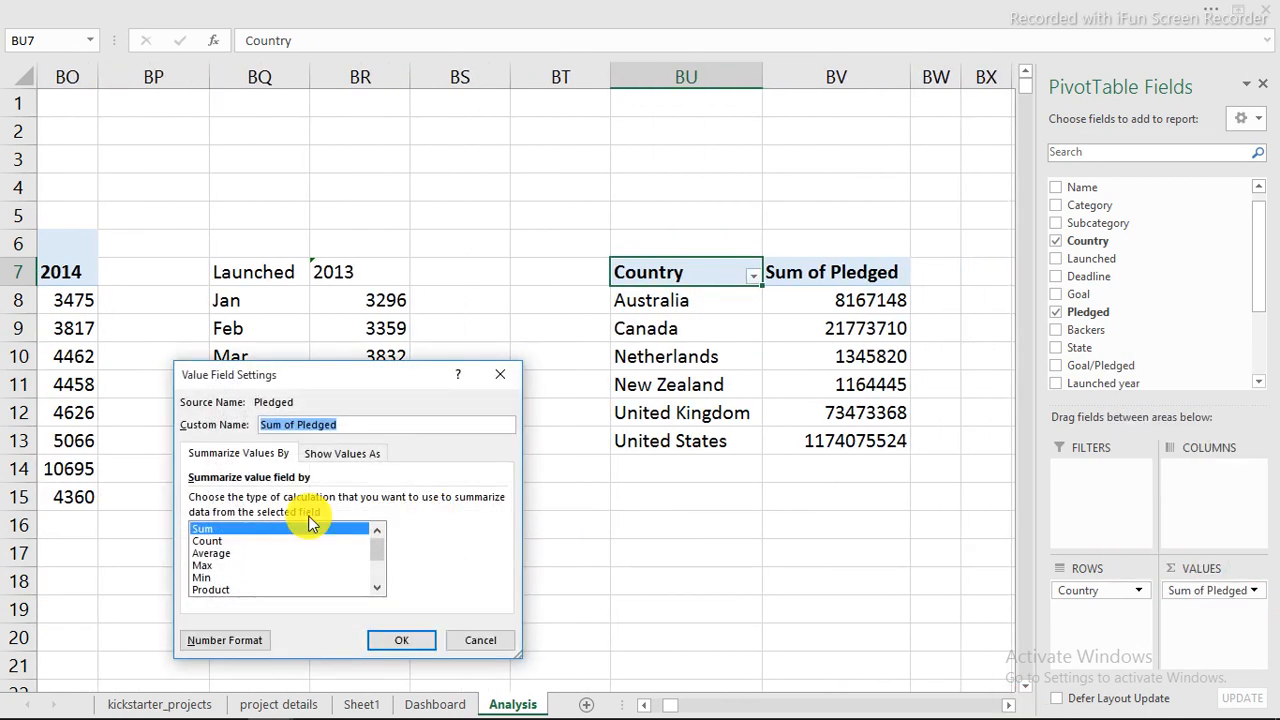
{"action": "left_click", "coordinate": [203, 551]}
{"action": "left_click", "coordinate": [378, 641]}
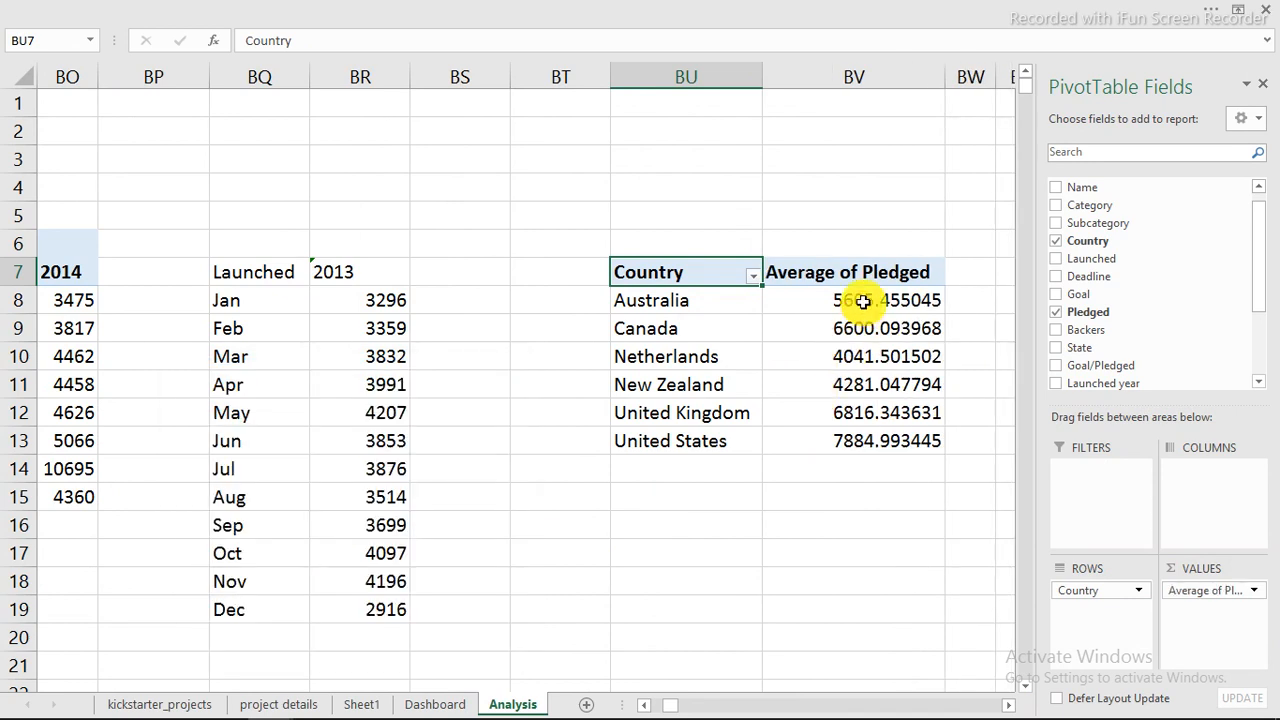
Format the Average of Pledged values in BV8:BV13 as Currency with the $ symbol and 0 decimal places
{"action": "left_click_drag", "start_coordinate": [864, 297], "coordinate": [871, 437]}
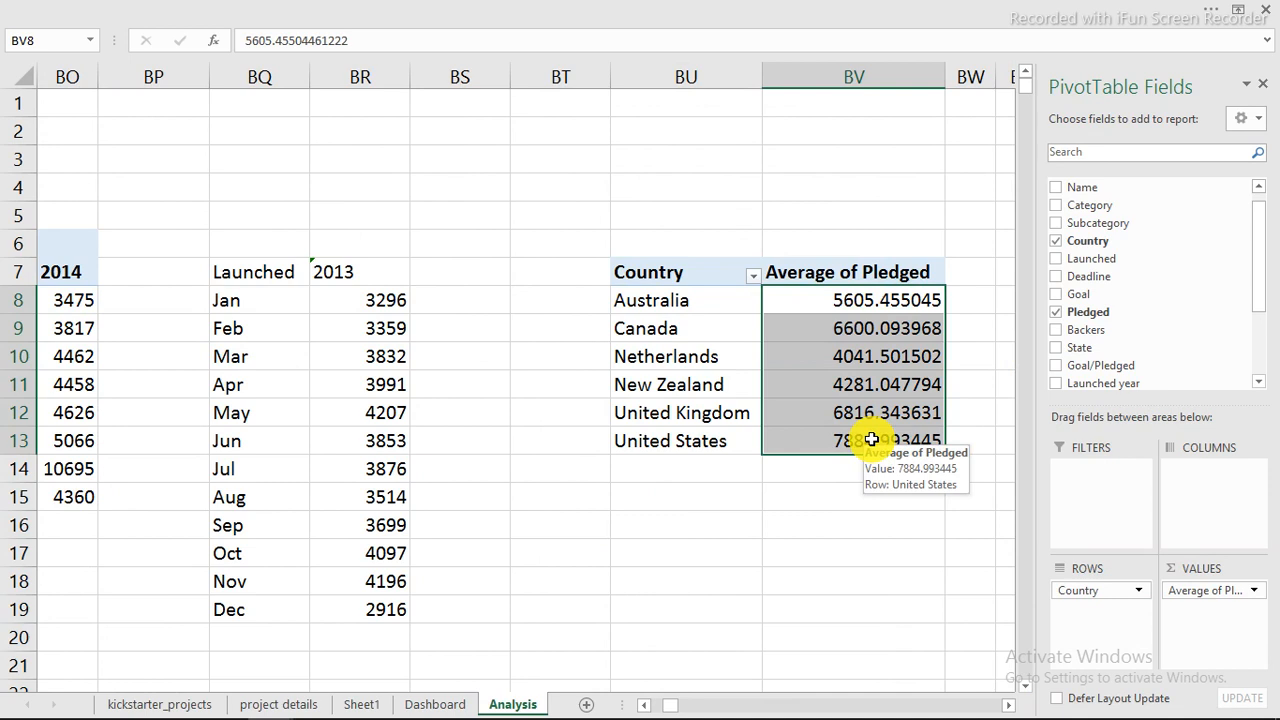
{"action": "key", "text": "ctrl+1"}
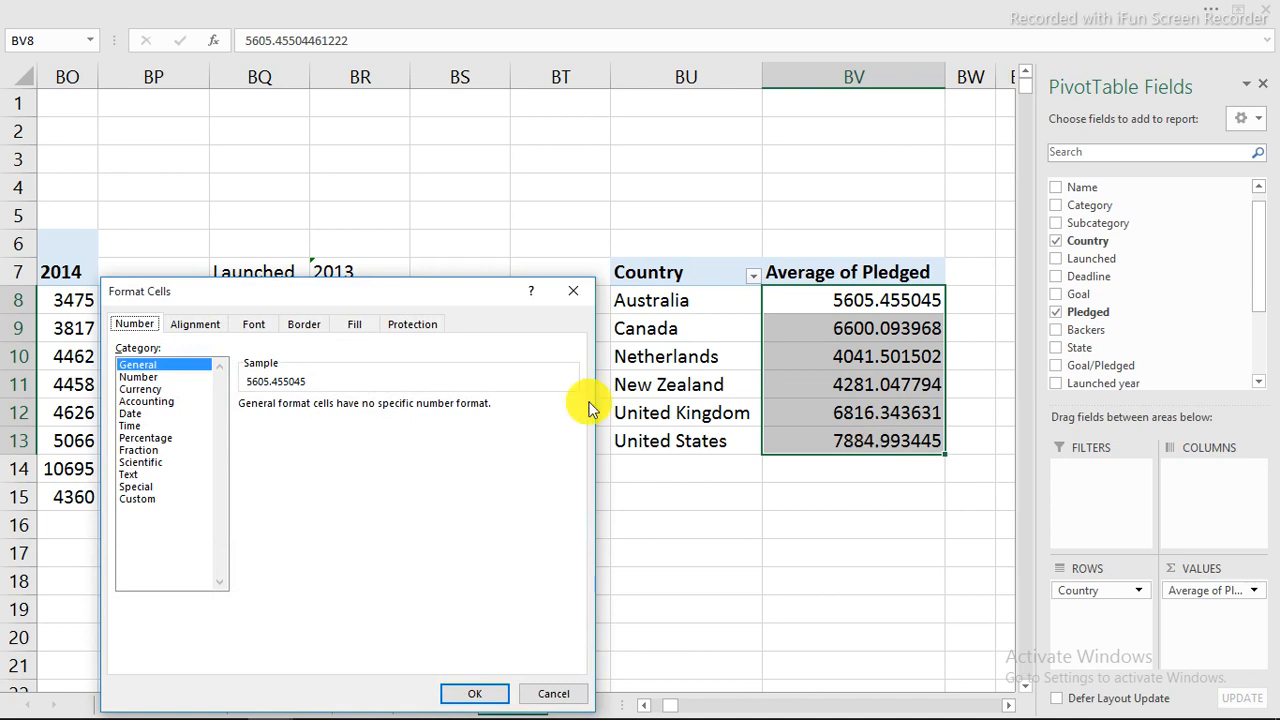
{"action": "left_click", "coordinate": [145, 389]}
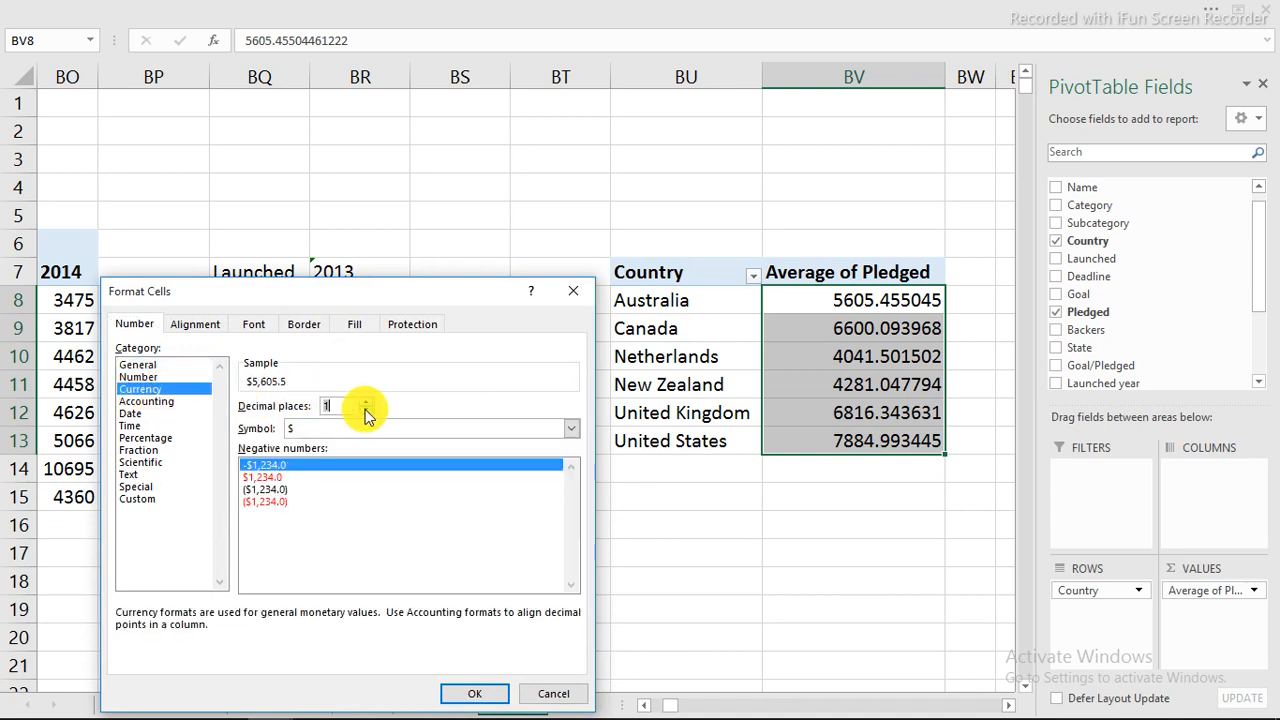
{"action": "left_click", "coordinate": [491, 693]}
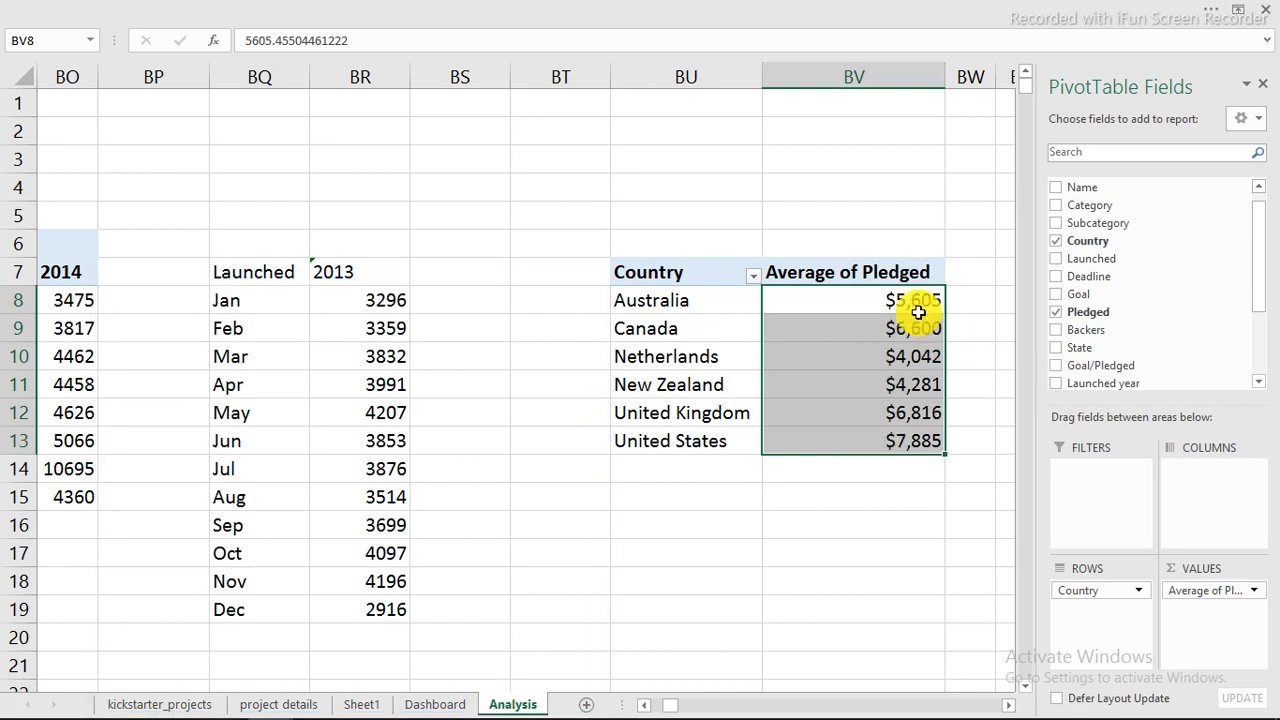
Insert a 2-D clustered bar chart from the Country and Average of Pledged pivot table
{"action": "left_click", "coordinate": [726, 296]}
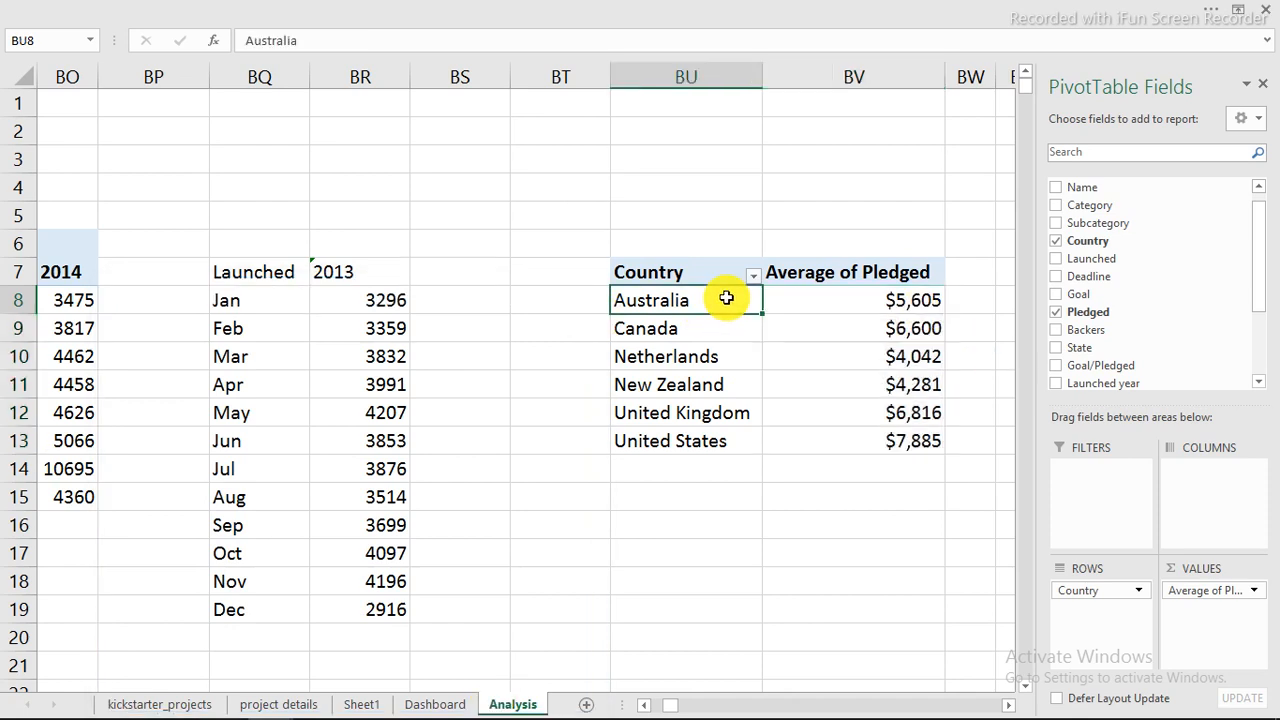
{"action": "left_click", "coordinate": [706, 341]}
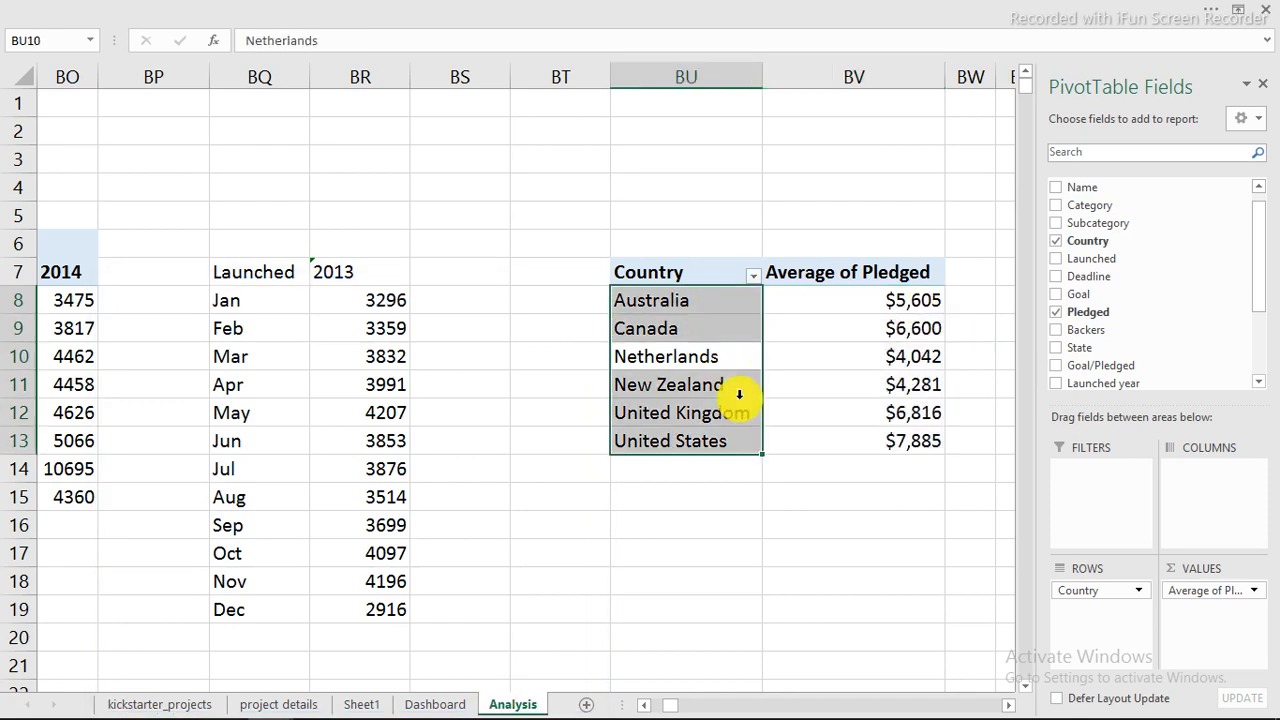
{"action": "left_click", "coordinate": [836, 350]}
{"action": "left_click", "coordinate": [687, 8]}
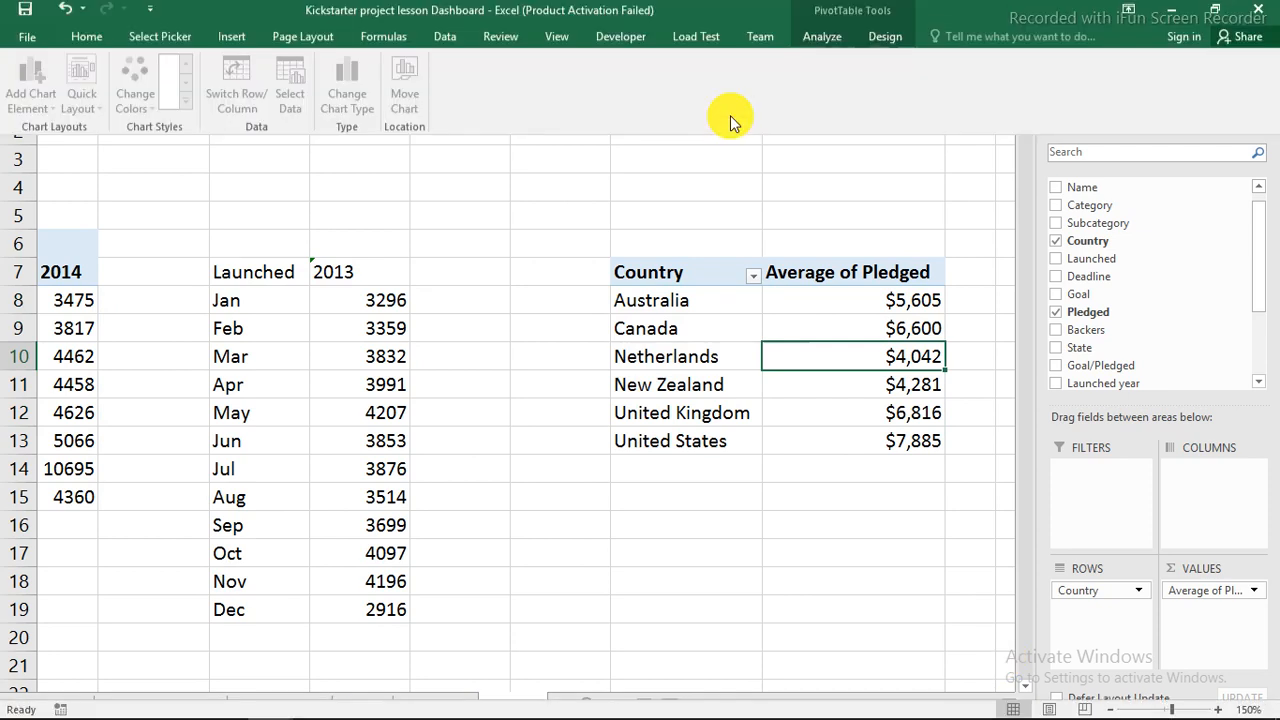
{"action": "left_click", "coordinate": [244, 42]}
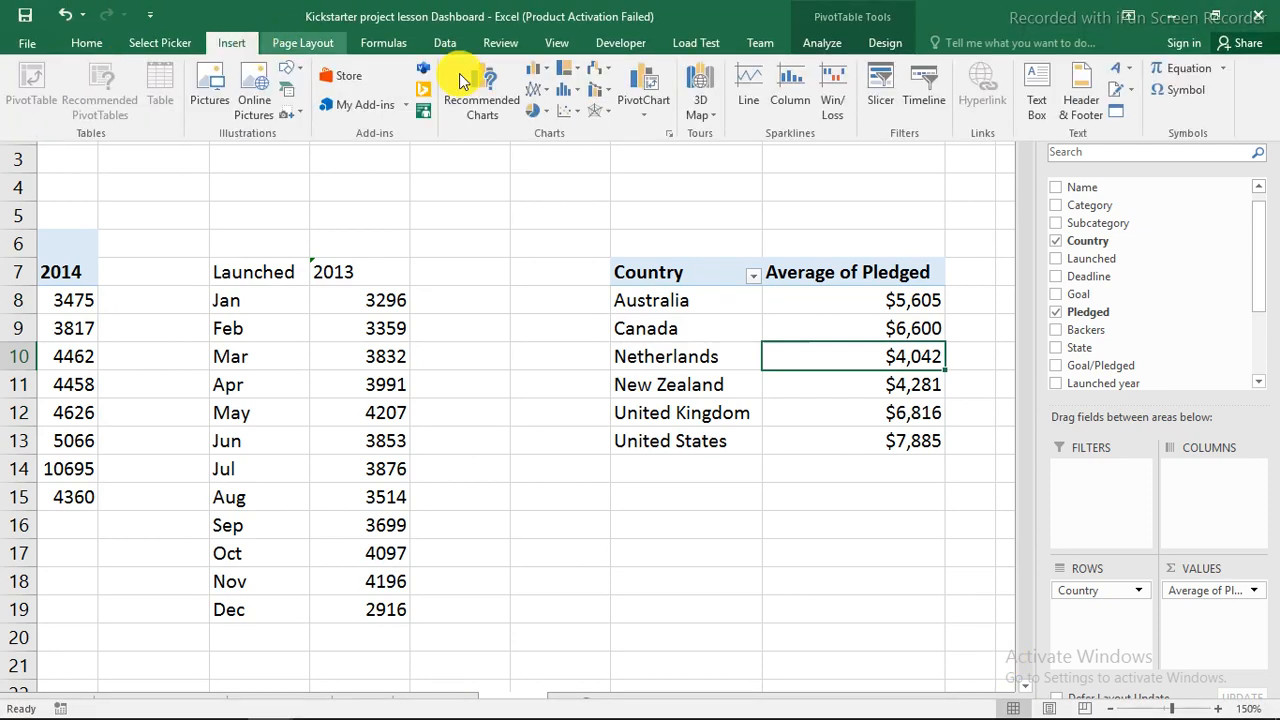
{"action": "left_click", "coordinate": [548, 78]}
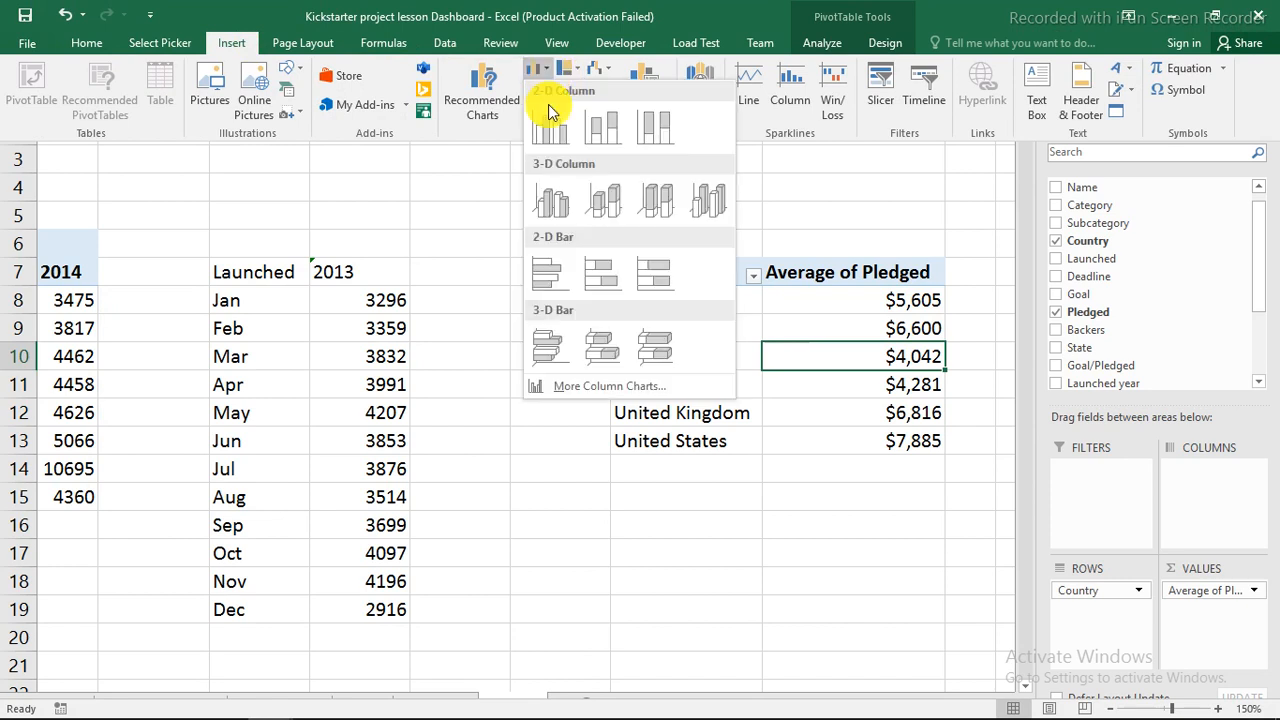
{"action": "left_click", "coordinate": [545, 277]}
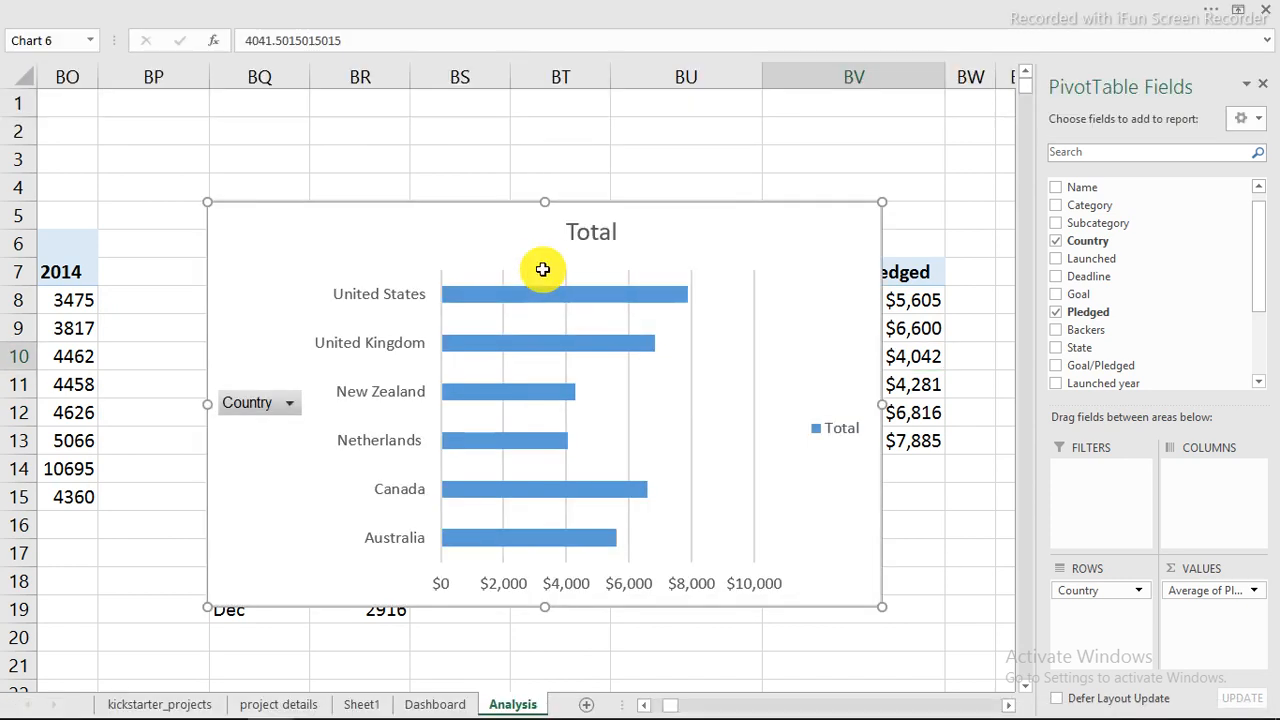
Hide all field buttons on the new bar chart and delete its Total title
{"action": "right_click", "coordinate": [279, 405]}
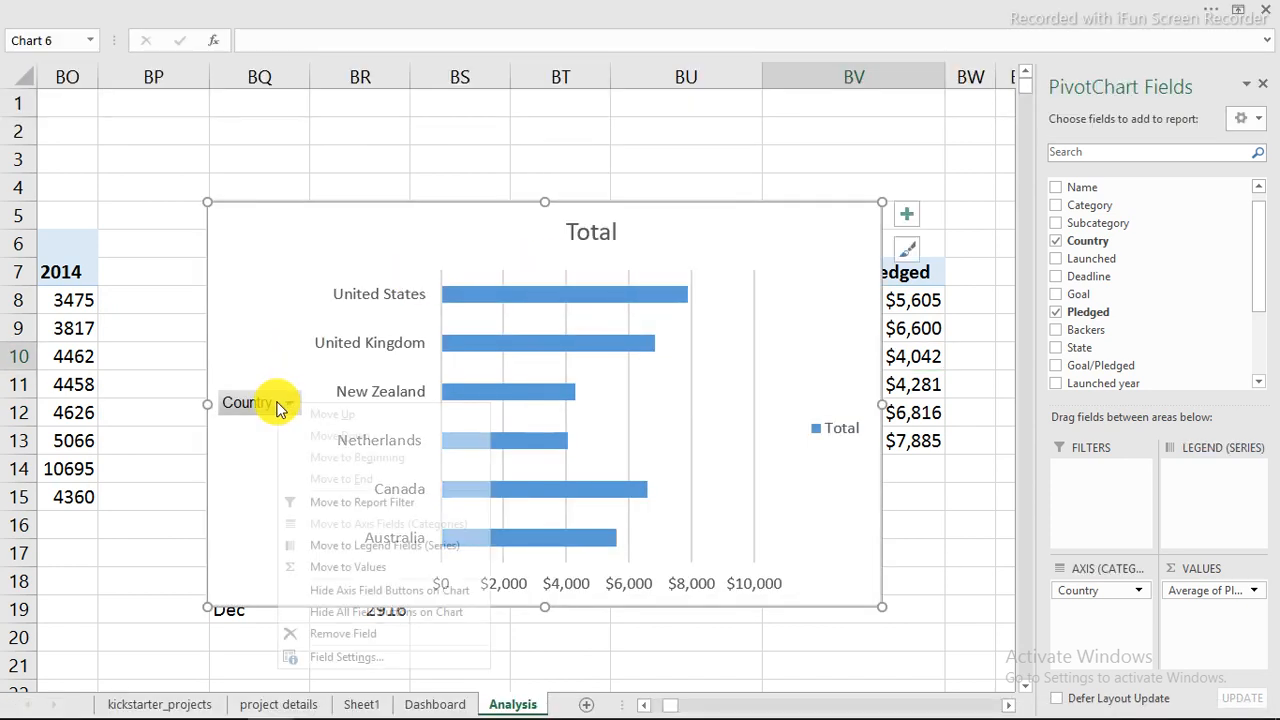
{"action": "left_click", "coordinate": [362, 619]}
{"action": "left_click", "coordinate": [545, 231]}
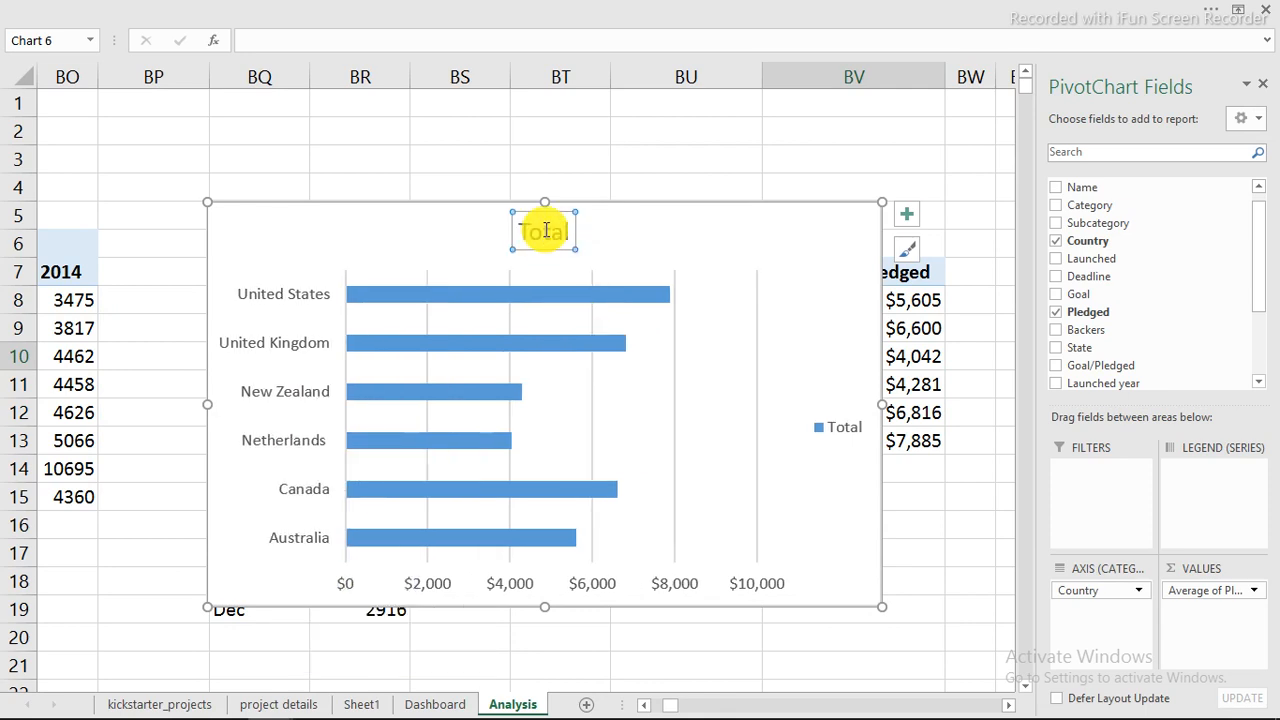
{"action": "key", "text": "Delete"}
Delete the legend and the vertical gridlines from the country bar chart
{"action": "left_click", "coordinate": [825, 405]}
{"action": "key", "text": "Delete"}
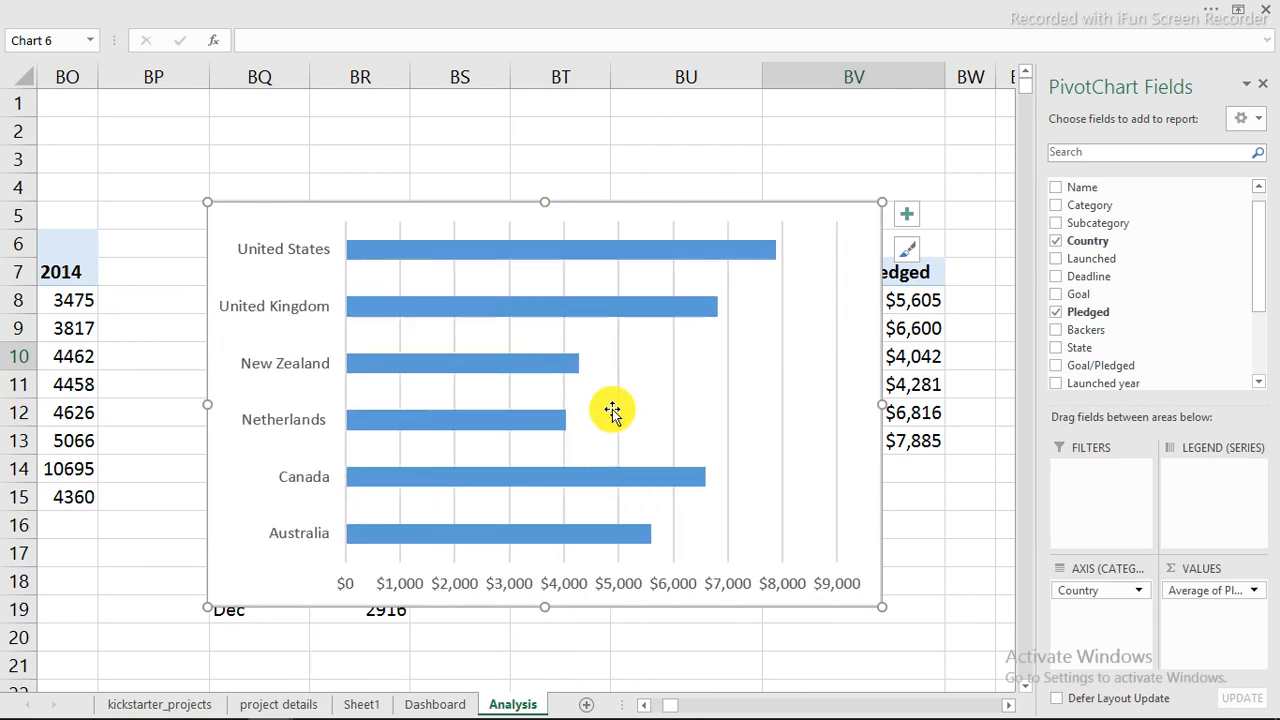
{"action": "left_click", "coordinate": [618, 415]}
{"action": "key", "text": "Delete"}
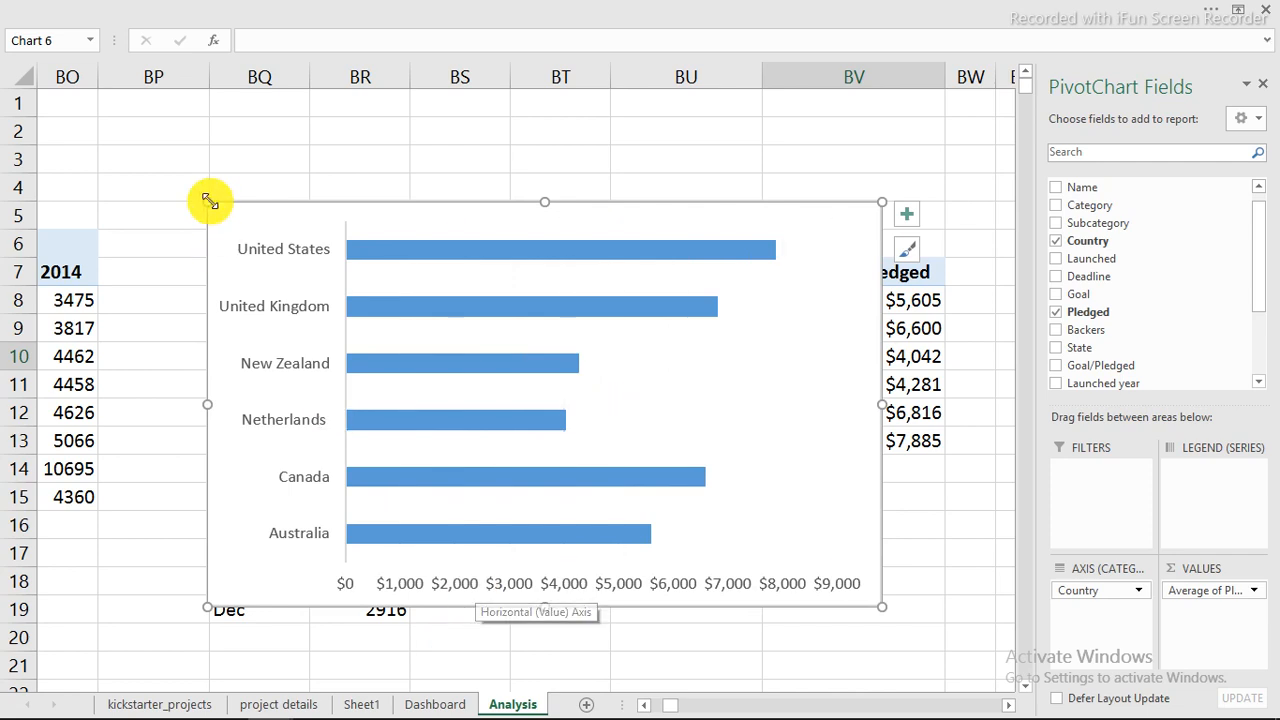
Shrink the country bar chart and move it from the Analysis sheet to the Dashboard sheet
{"action": "left_click_drag", "start_coordinate": [208, 201], "coordinate": [503, 370]}
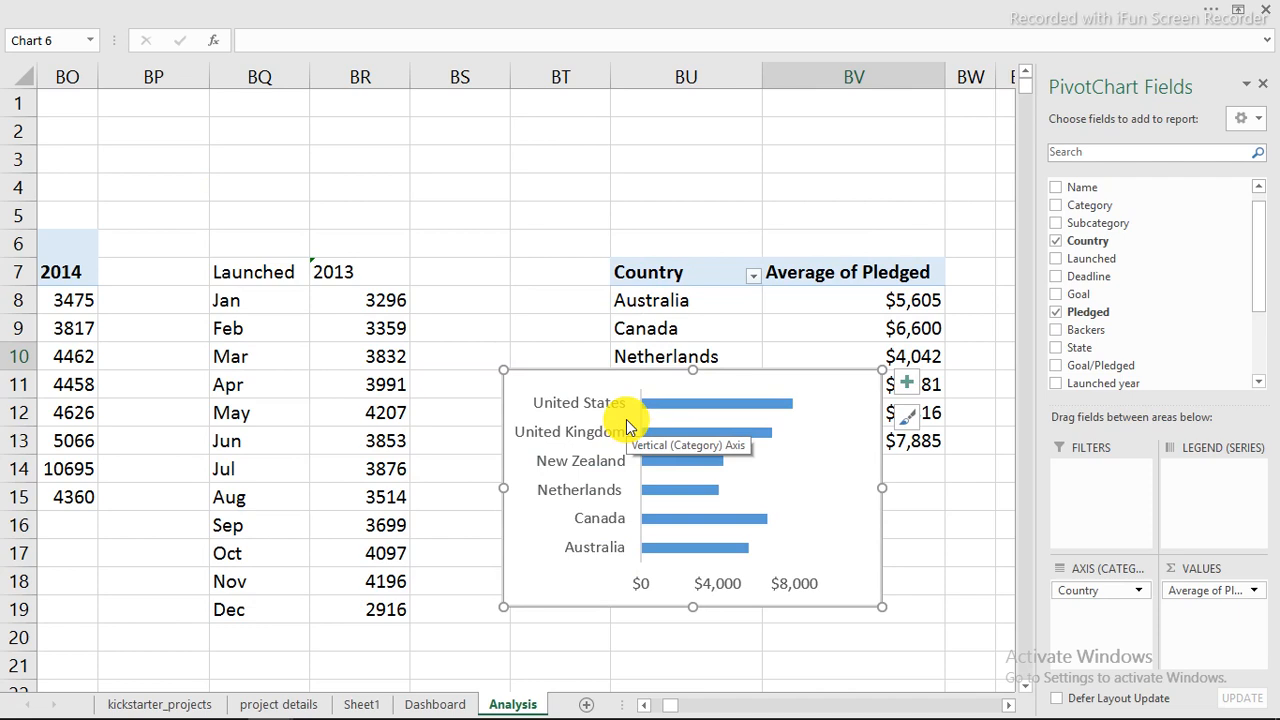
{"action": "key", "text": "Delete"}
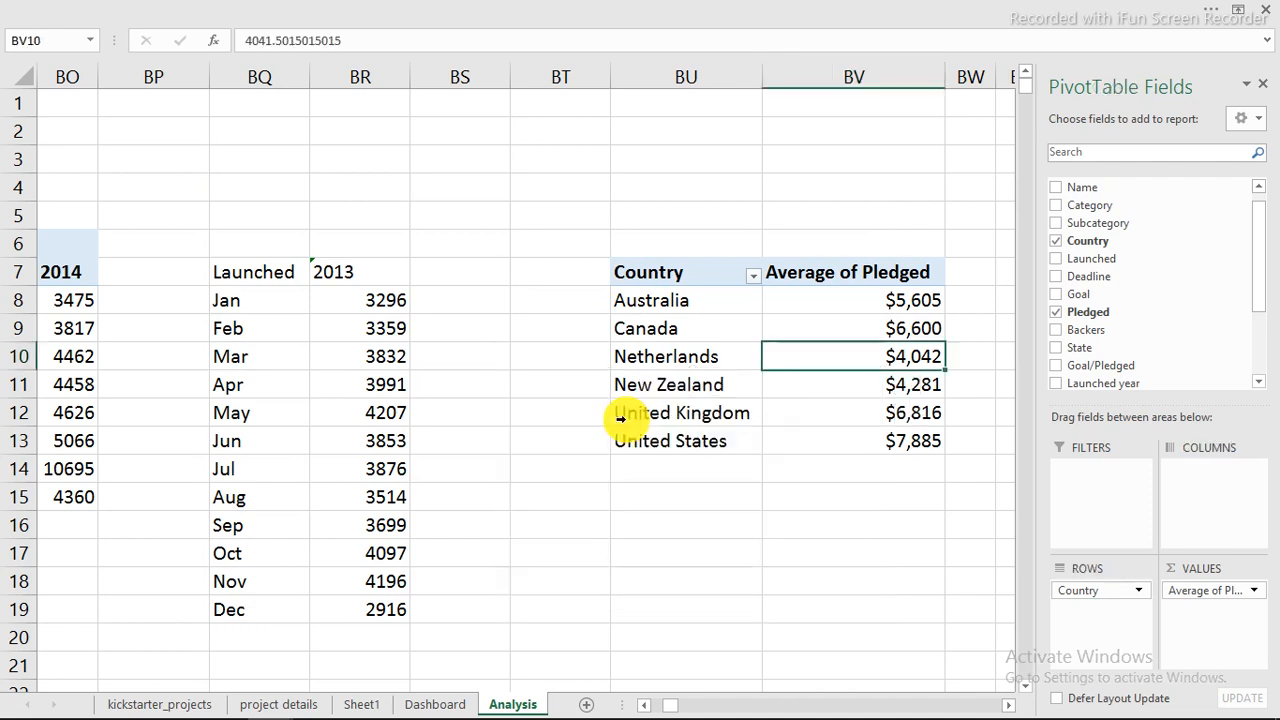
{"action": "left_click", "coordinate": [432, 704]}
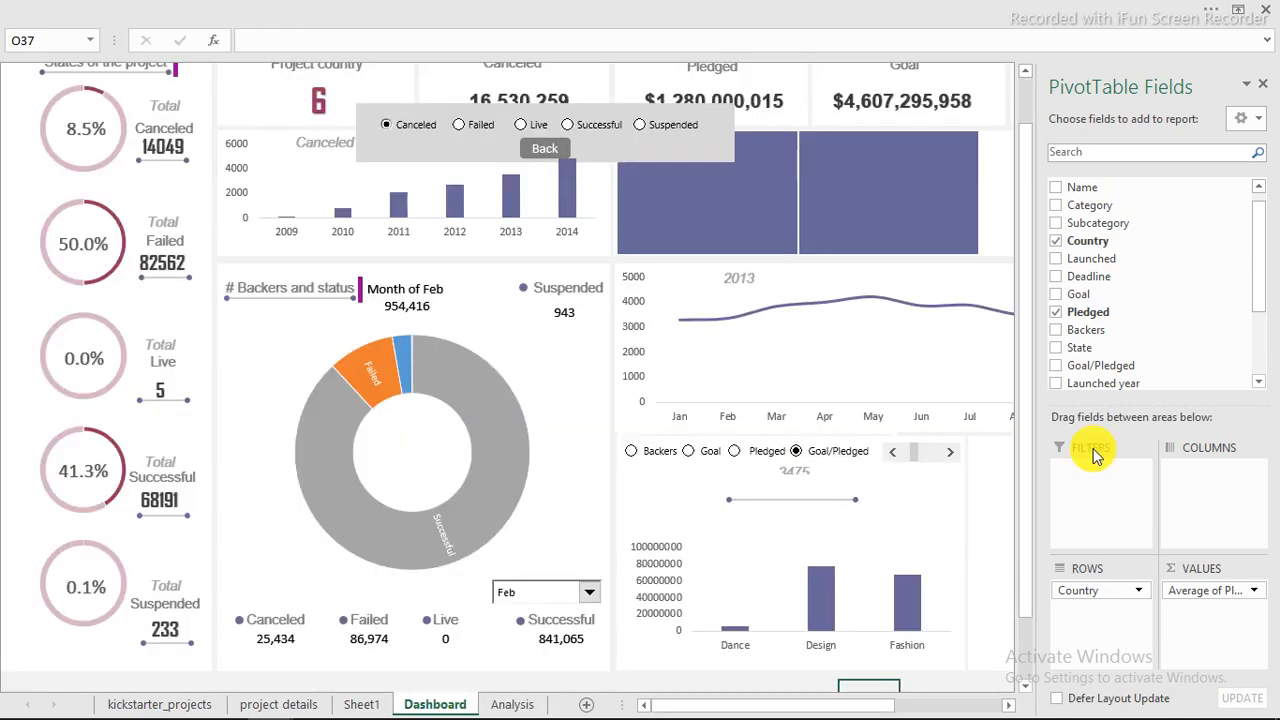
{"action": "left_click", "coordinate": [1262, 84]}
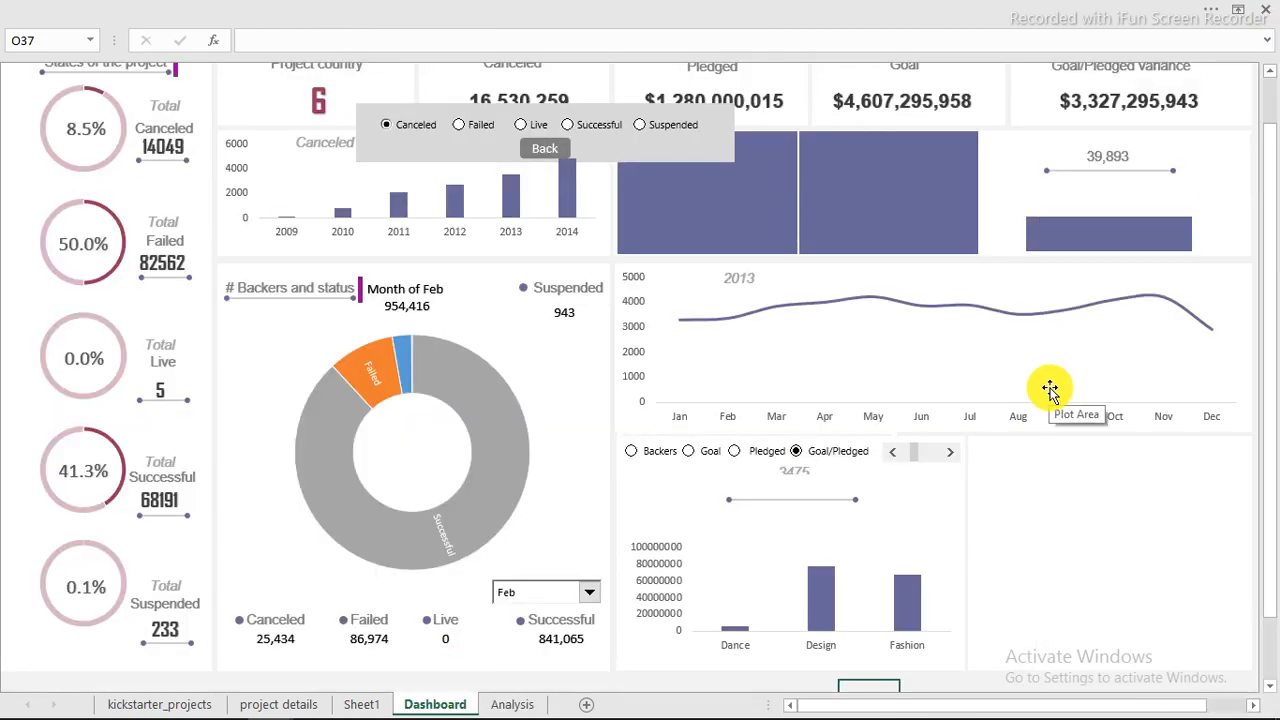
{"action": "scroll", "coordinate": [1049, 388], "scroll_direction": "down", "scroll_amount": 5}
{"action": "key", "text": "ctrl+v"}
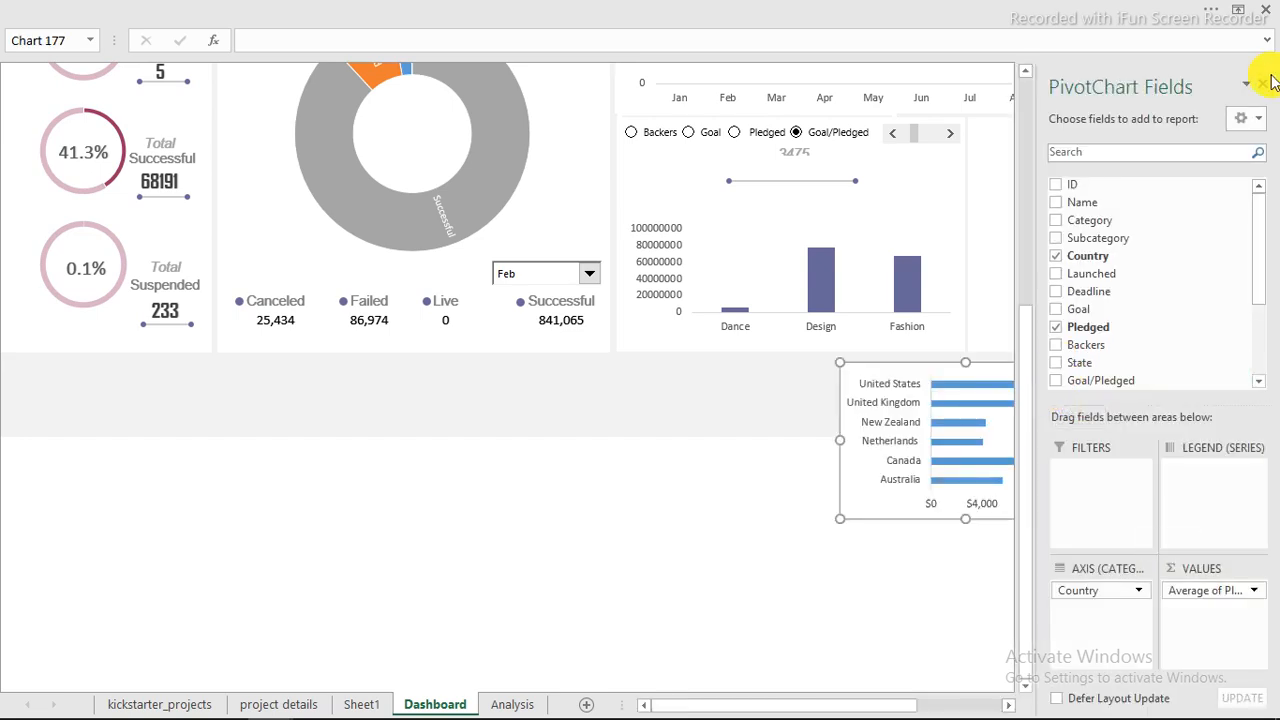
{"action": "left_click", "coordinate": [1267, 86]}
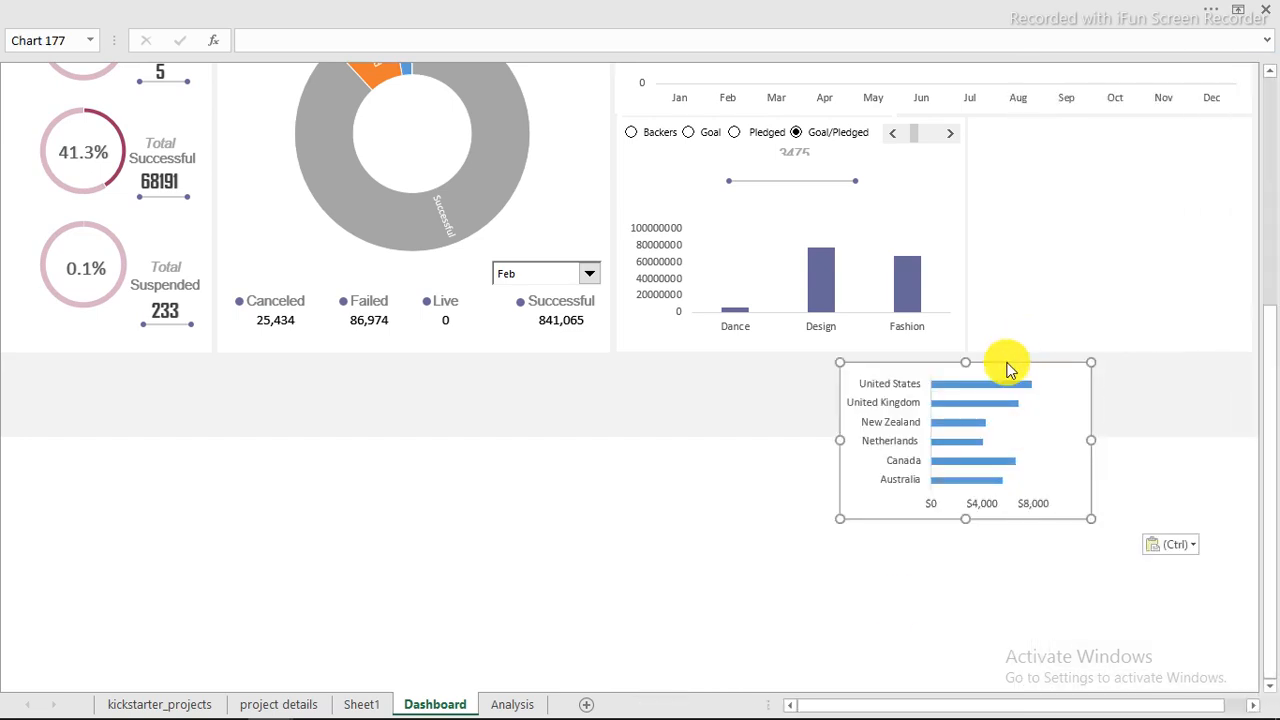
Place the country bar chart in the empty panel beside the category column chart and resize it to fill the panel
{"action": "left_click_drag", "start_coordinate": [1270, 480], "coordinate": [1266, 104]}
{"action": "scroll", "coordinate": [1041, 562], "scroll_direction": "down", "scroll_amount": 2}
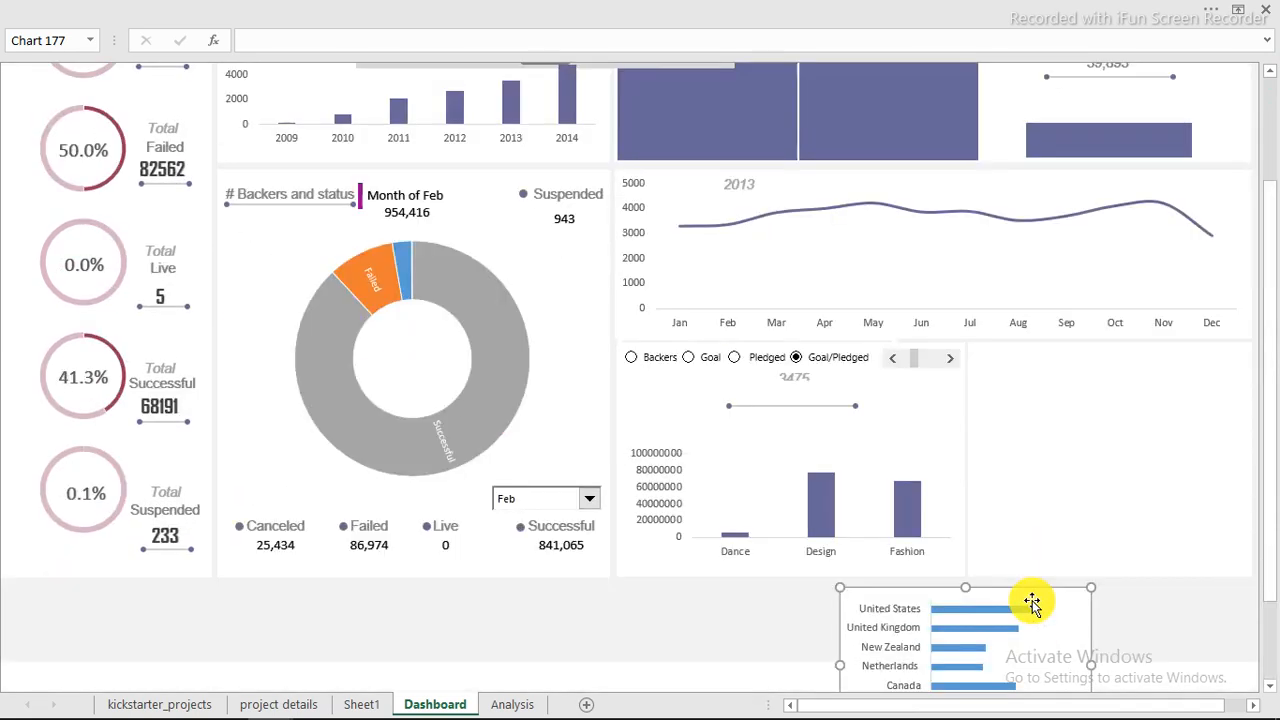
{"action": "left_click_drag", "start_coordinate": [1031, 588], "coordinate": [1163, 346]}
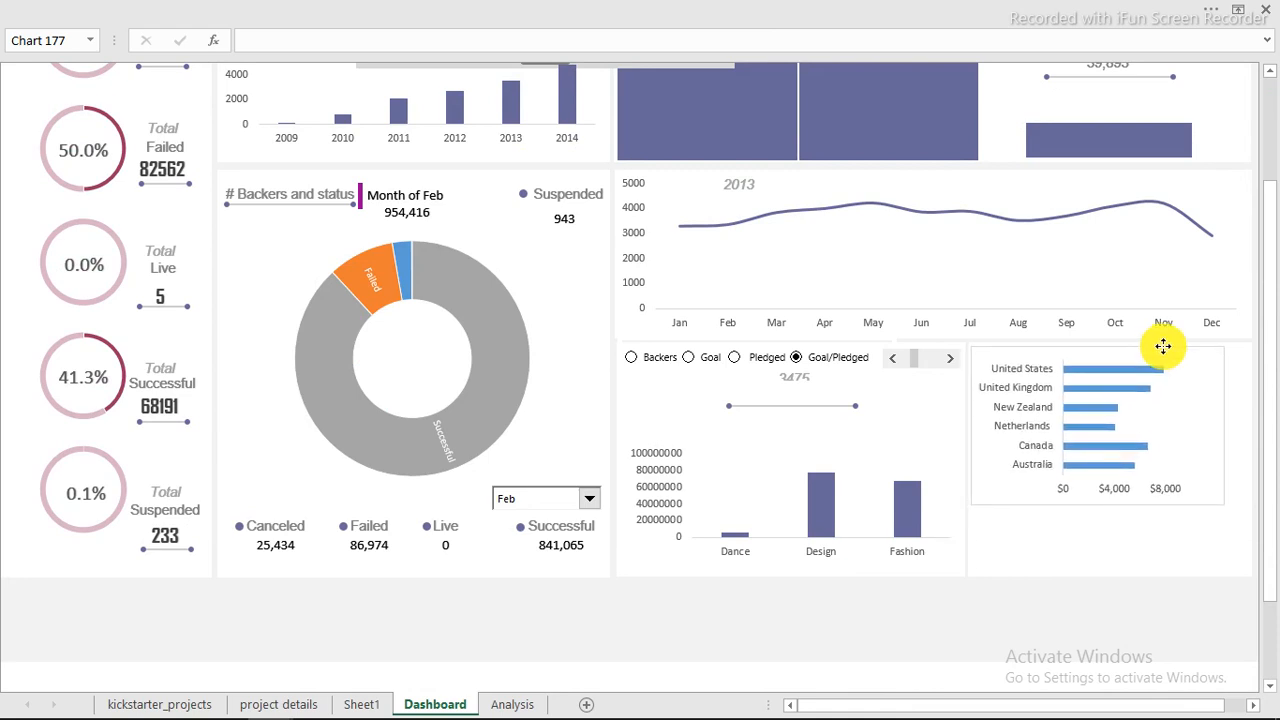
{"action": "left_click_drag", "start_coordinate": [1223, 504], "coordinate": [1250, 571]}
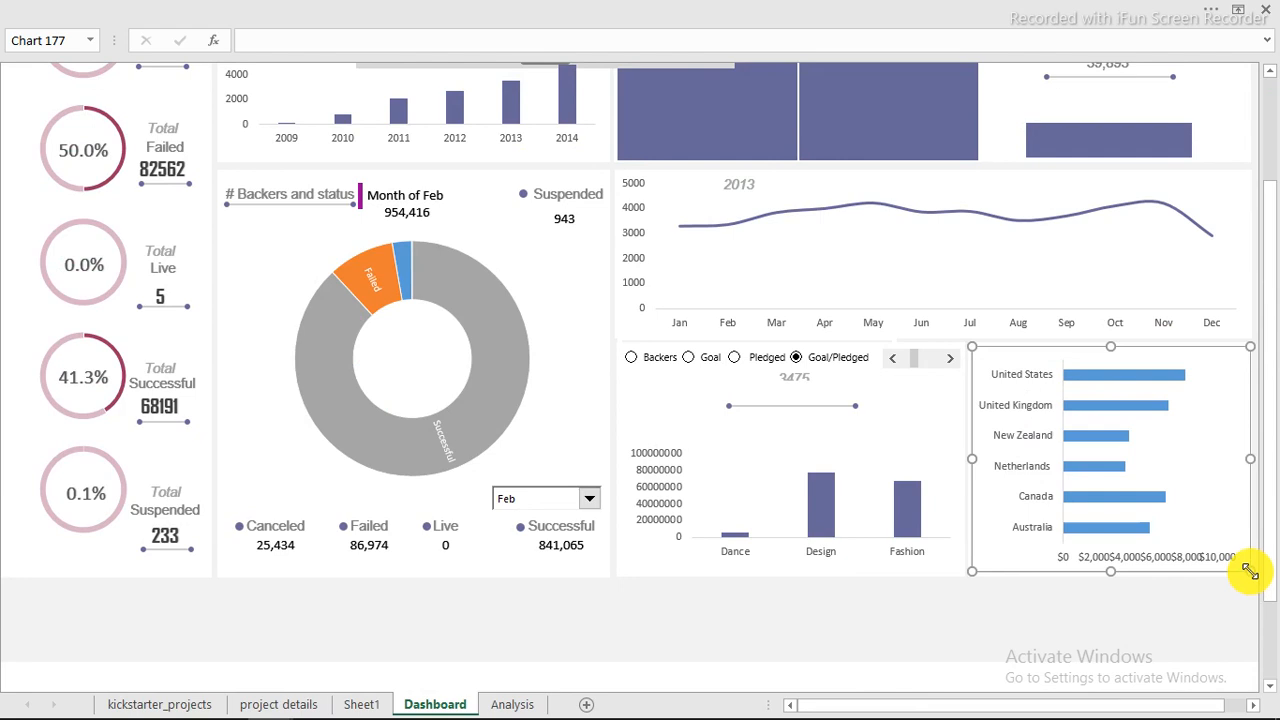
Delete the horizontal value axis from the country bar chart
{"action": "left_click", "coordinate": [1137, 563]}
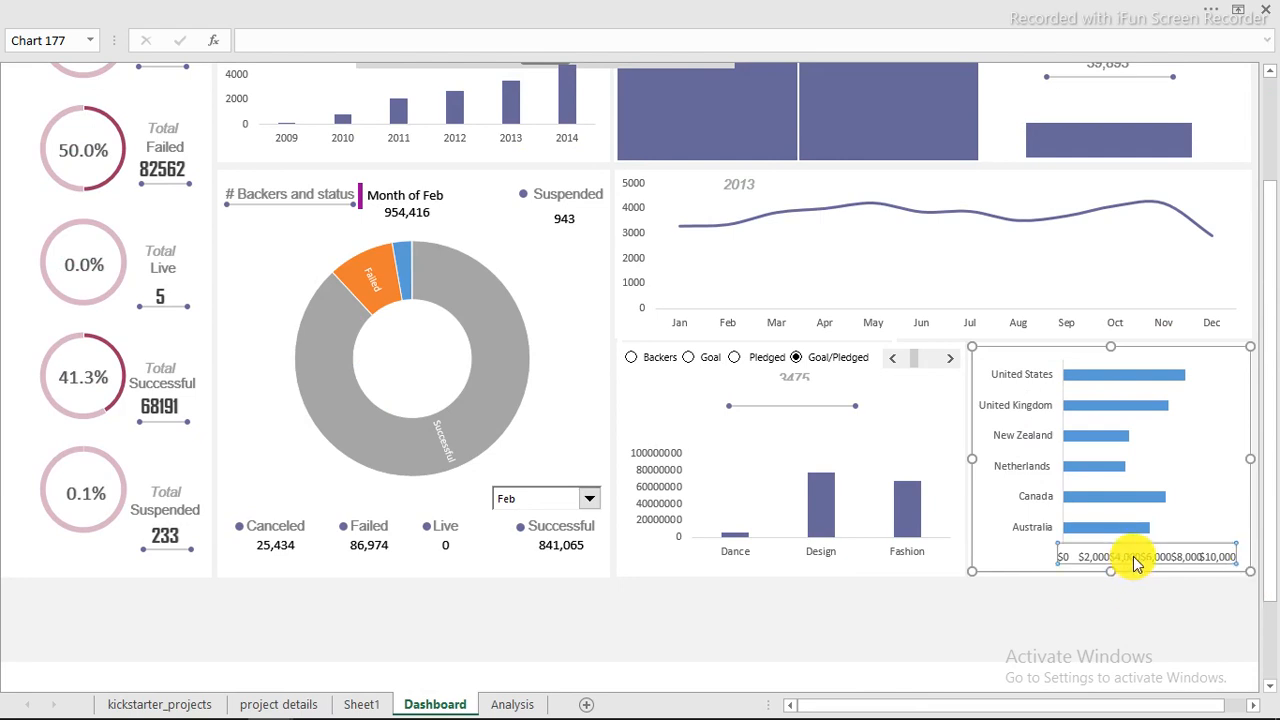
{"action": "key", "text": "Delete"}
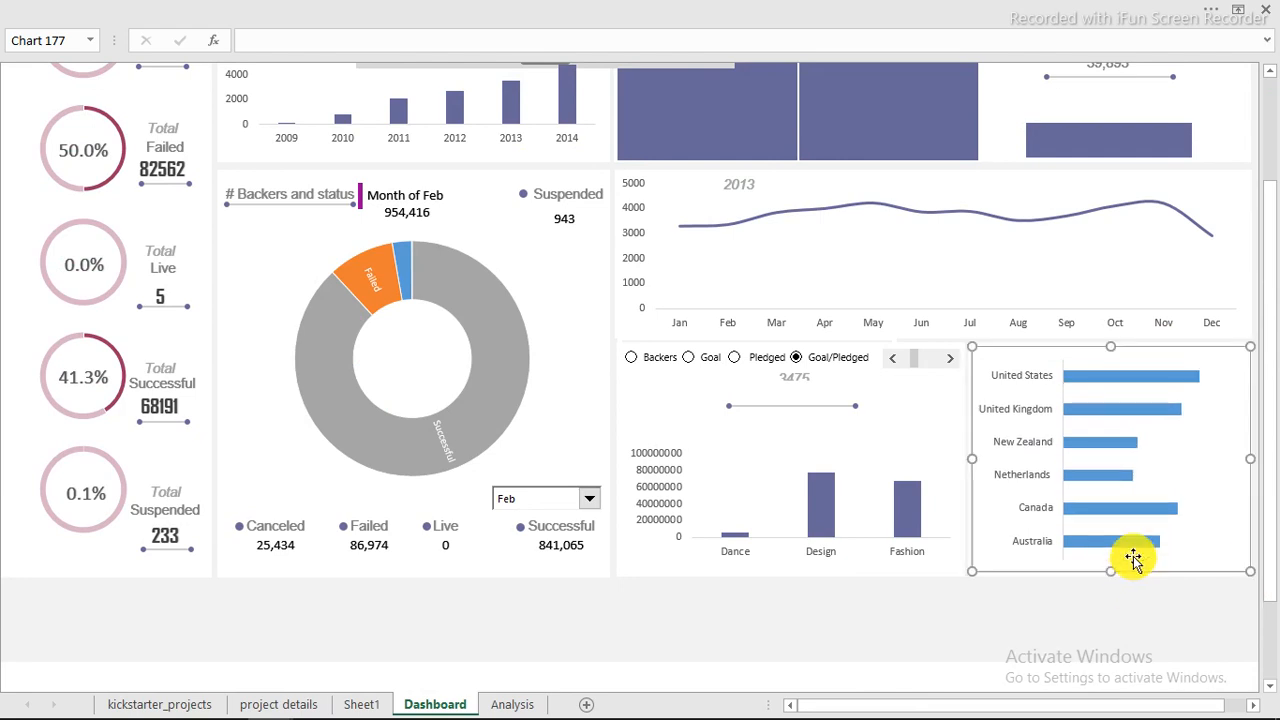
{"action": "left_click", "coordinate": [915, 632]}
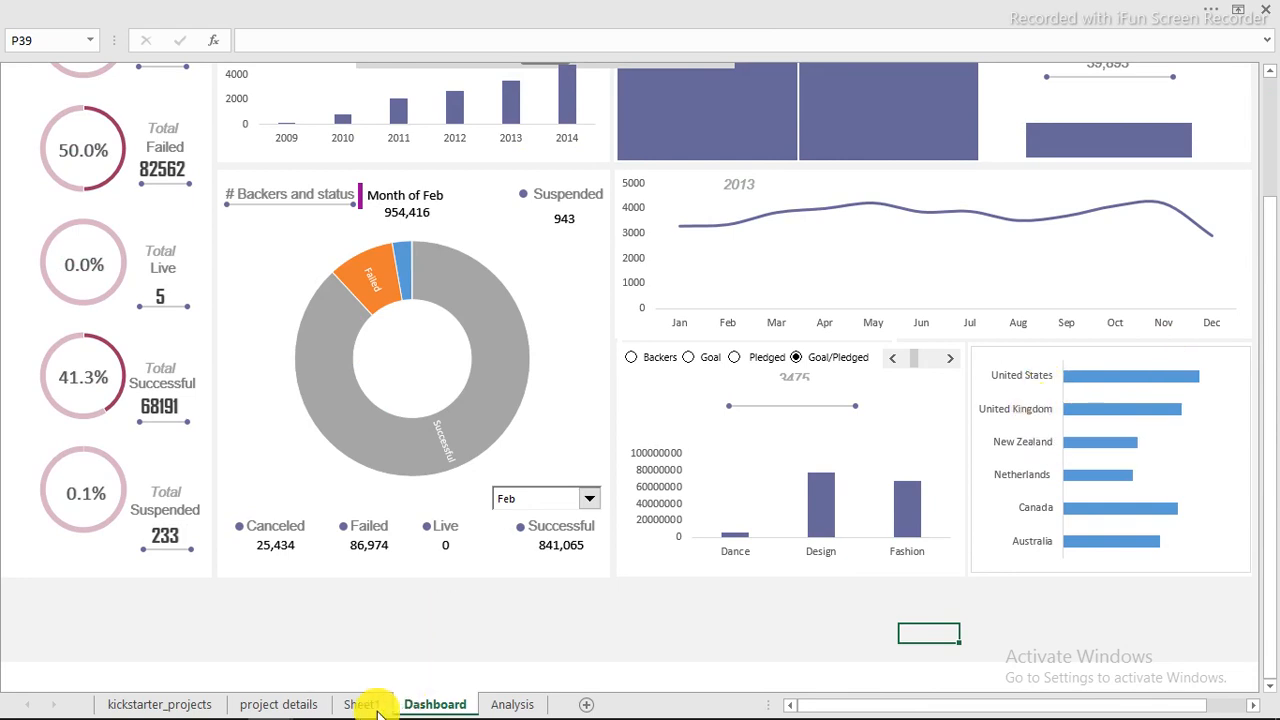
Check the finished dashboard workbook, delete the vertical country axis from the bar chart, and narrow the chart from its right edge
{"action": "mouse_move", "coordinate": [275, 708]}
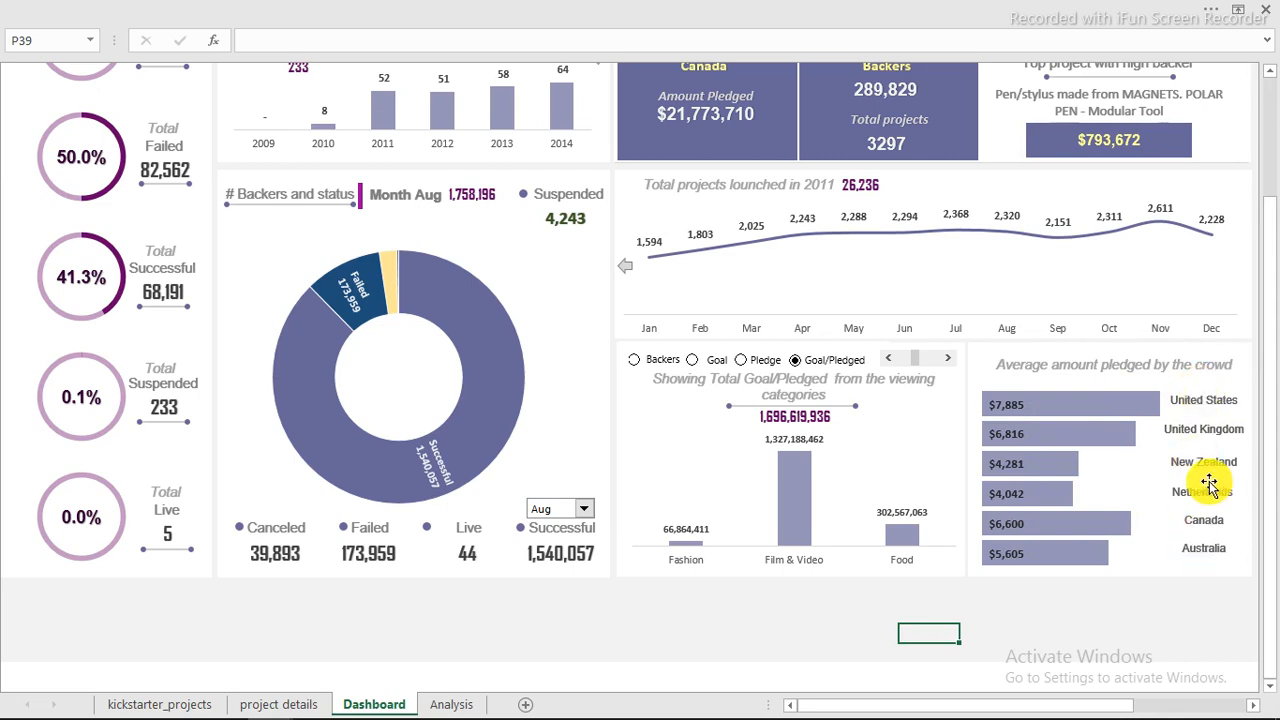
{"action": "mouse_move", "coordinate": [337, 706]}
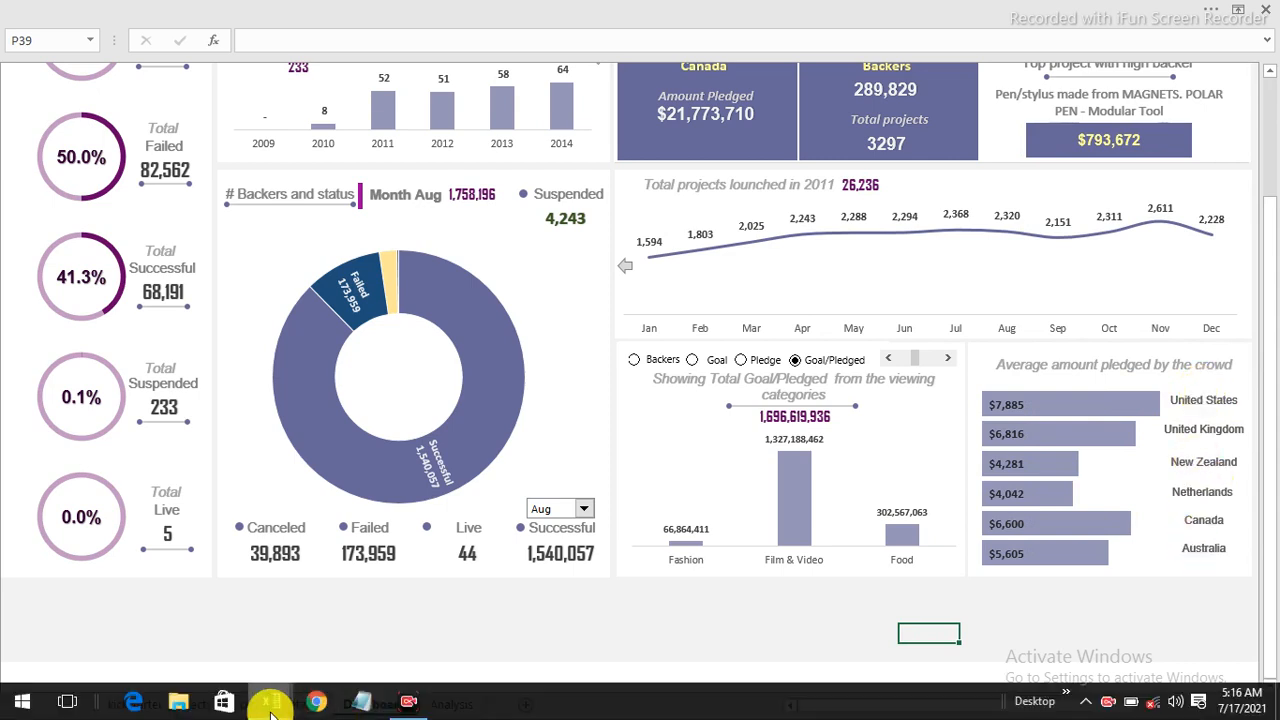
{"action": "mouse_move", "coordinate": [270, 706]}
{"action": "left_click", "coordinate": [227, 651]}
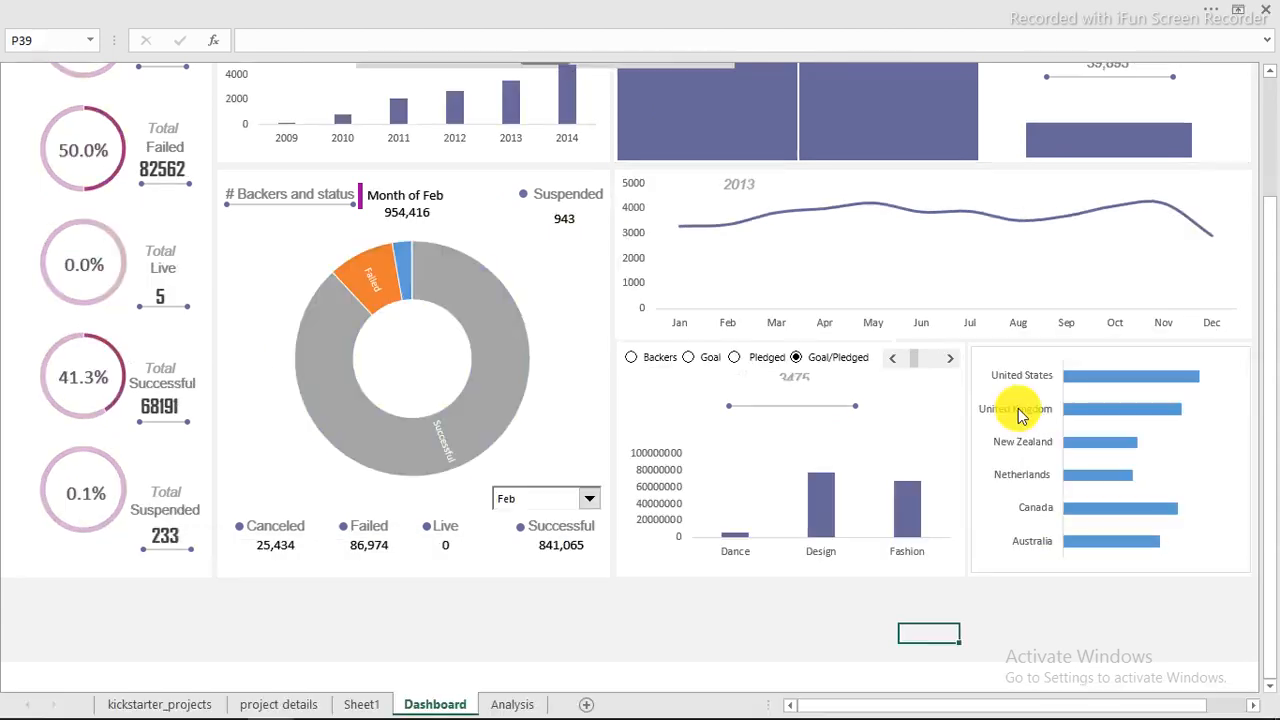
{"action": "left_click", "coordinate": [1020, 415]}
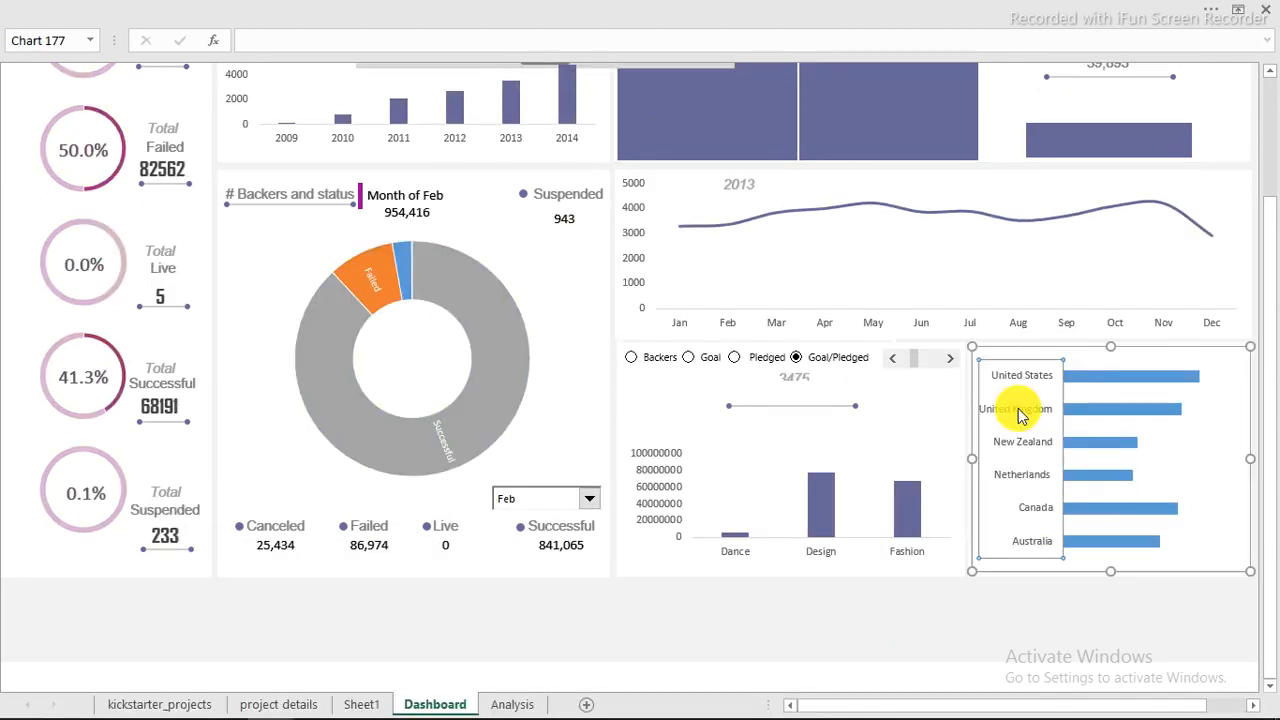
{"action": "key", "text": "Delete"}
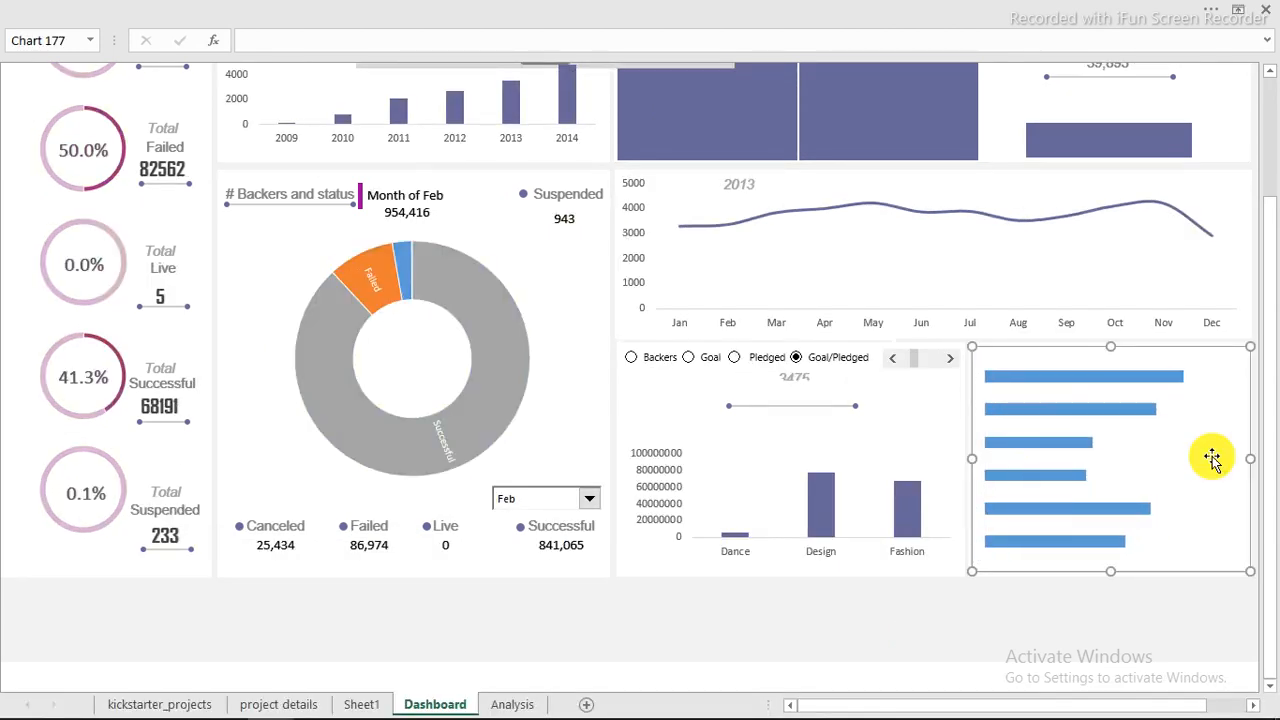
{"action": "left_click_drag", "start_coordinate": [1250, 456], "coordinate": [1209, 458]}
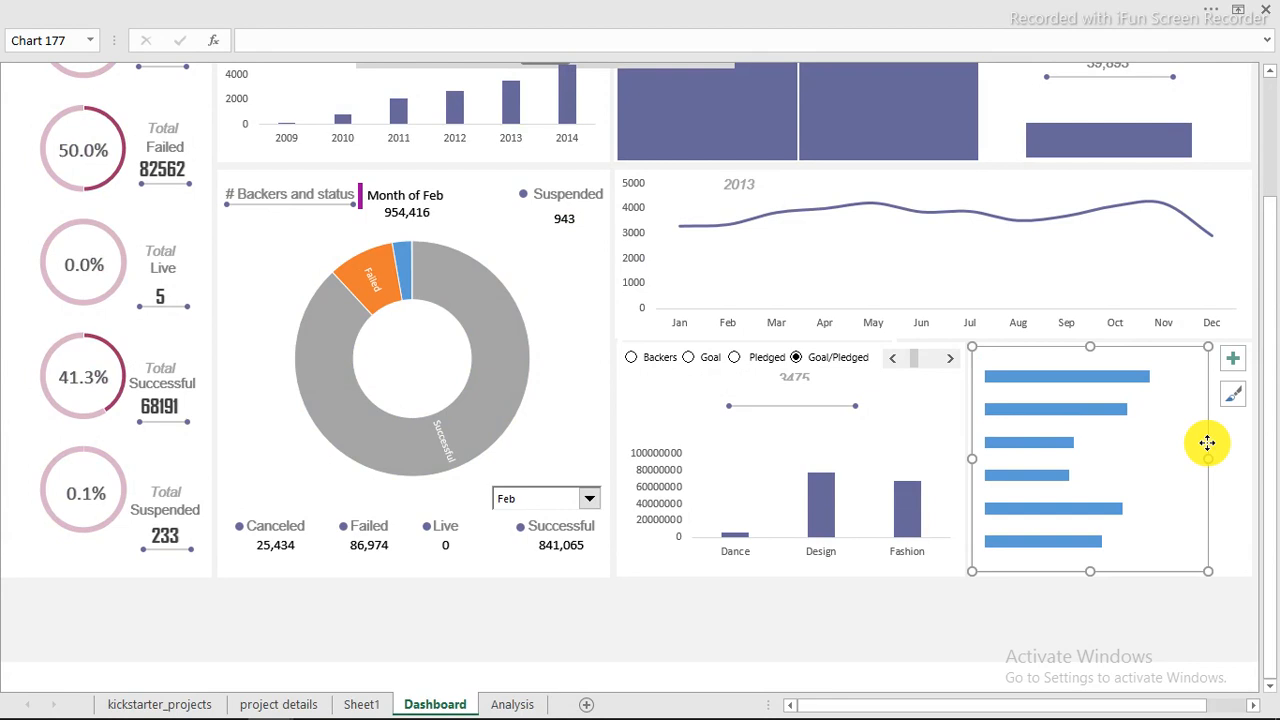
Set the country bar chart's chart area to No line border and No fill
{"action": "double_click", "coordinate": [1207, 443]}
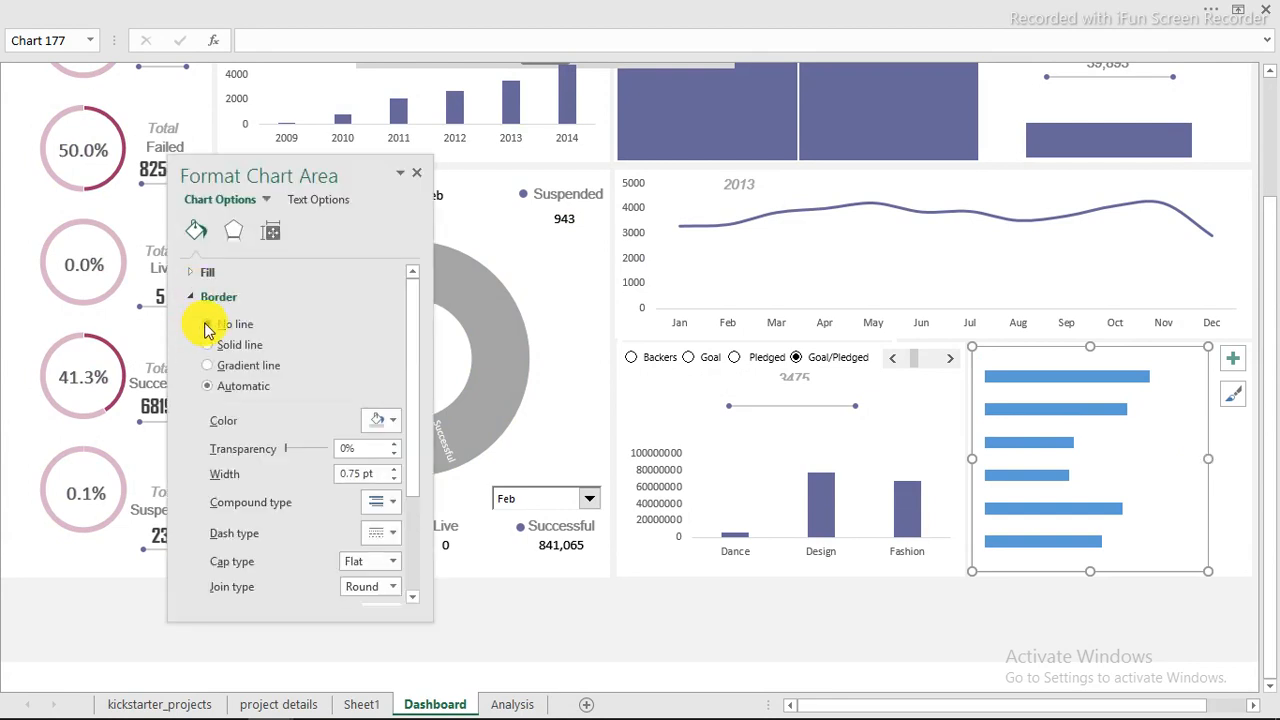
{"action": "left_click", "coordinate": [207, 326]}
{"action": "left_click", "coordinate": [194, 275]}
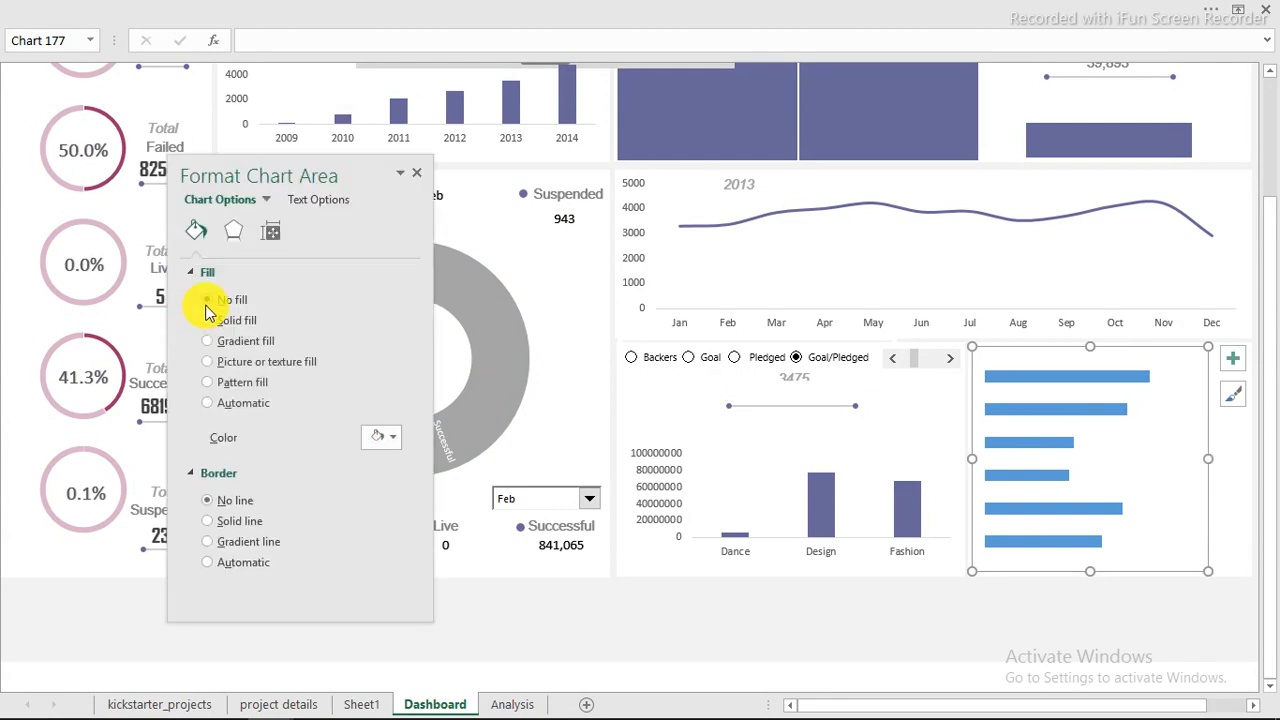
{"action": "left_click", "coordinate": [207, 303]}
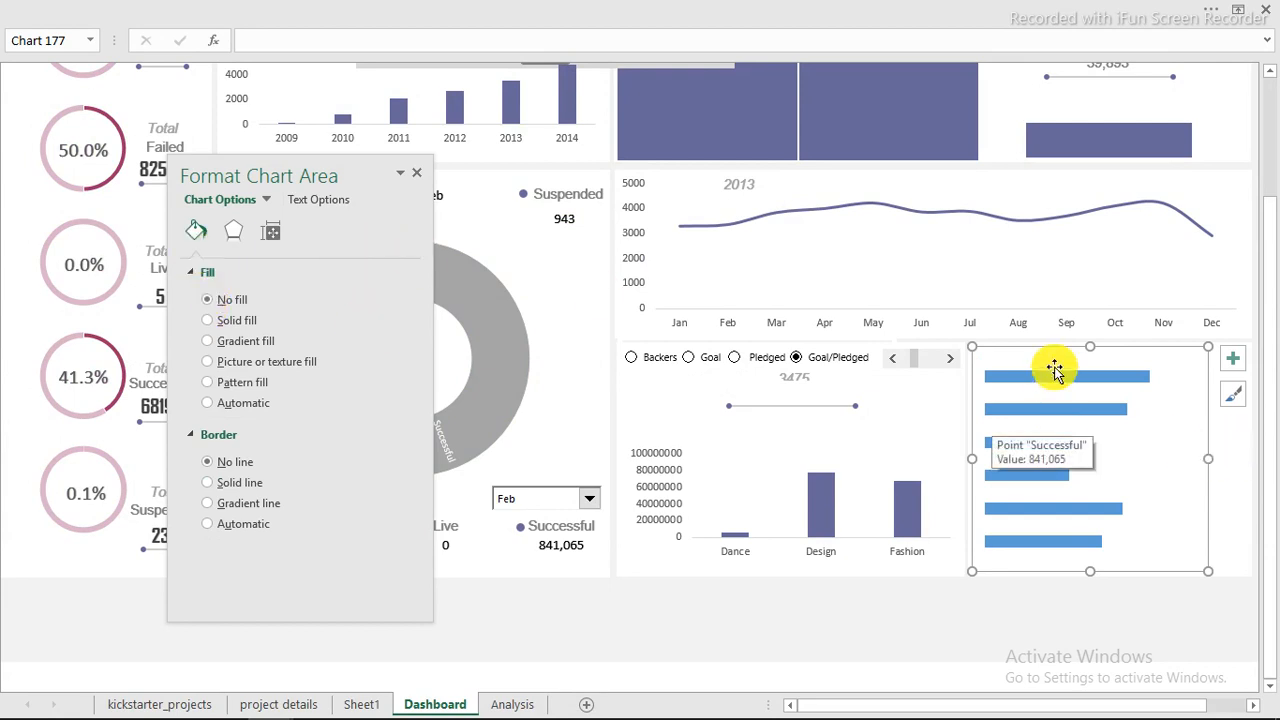
{"action": "mouse_move", "coordinate": [1067, 383]}
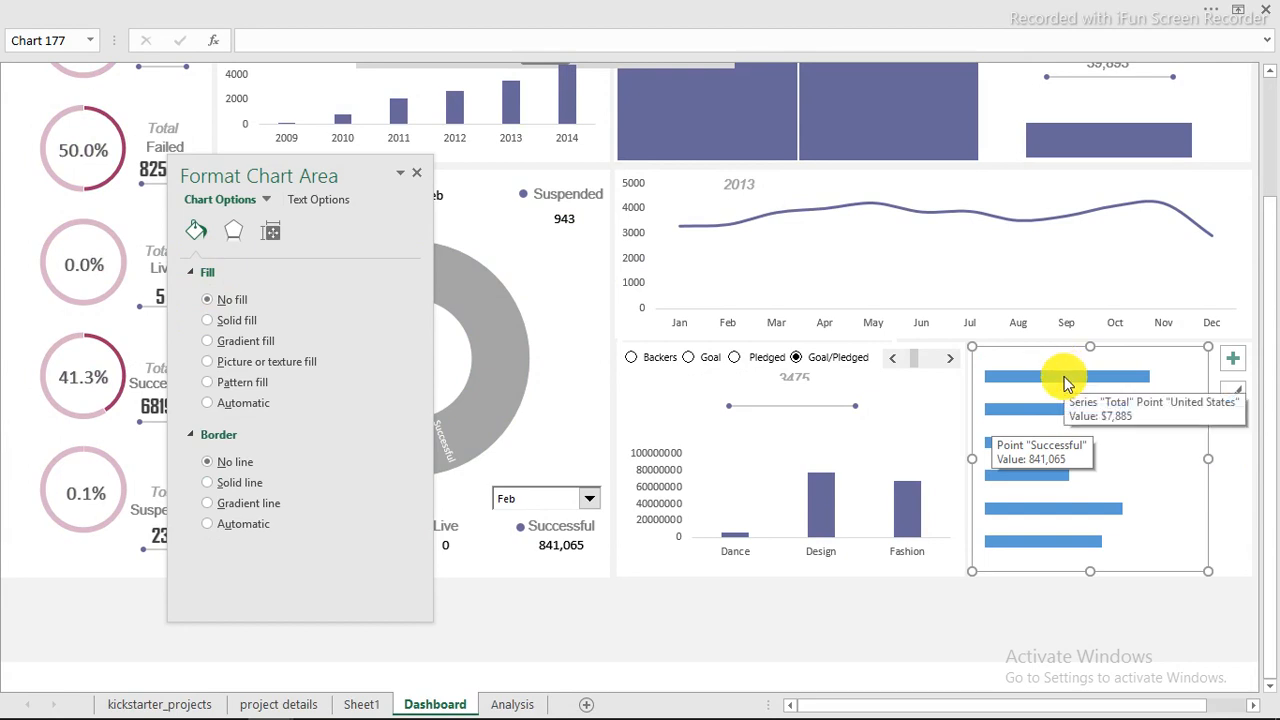
{"action": "left_click", "coordinate": [590, 656]}
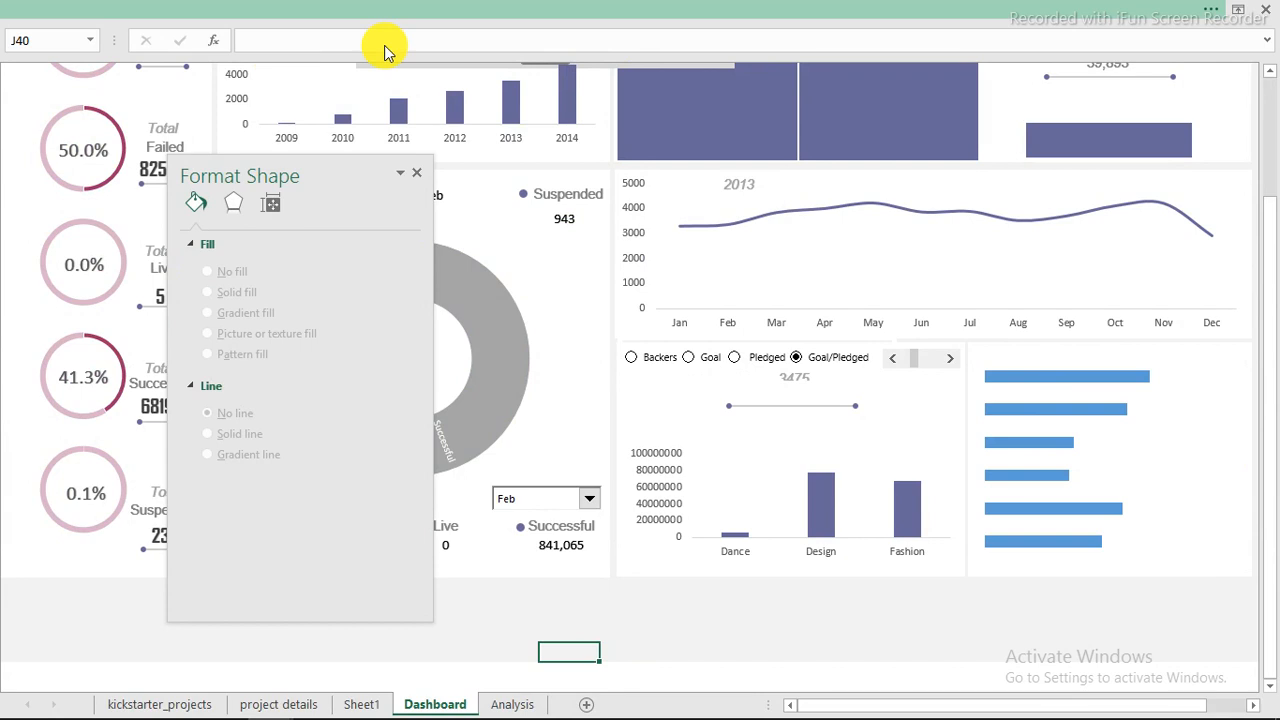
Insert a plain black WordArt text and place it over the country bar chart
{"action": "left_click", "coordinate": [380, 13]}
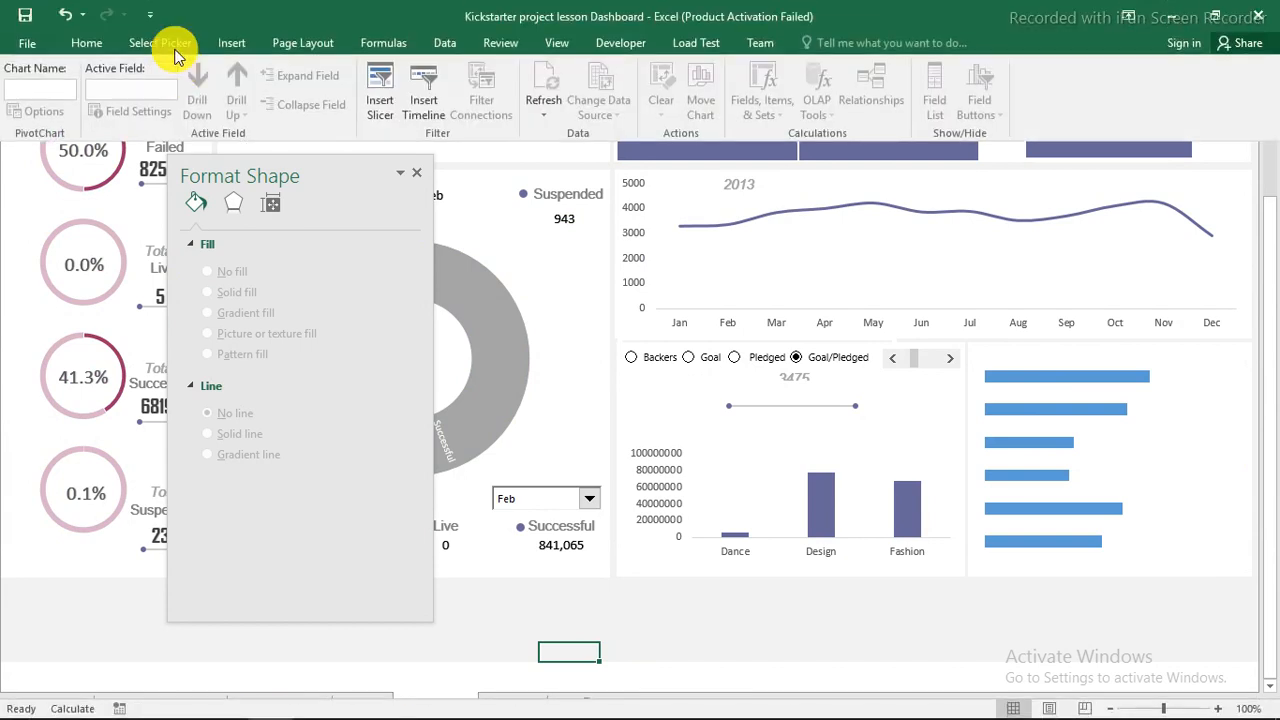
{"action": "left_click", "coordinate": [237, 39]}
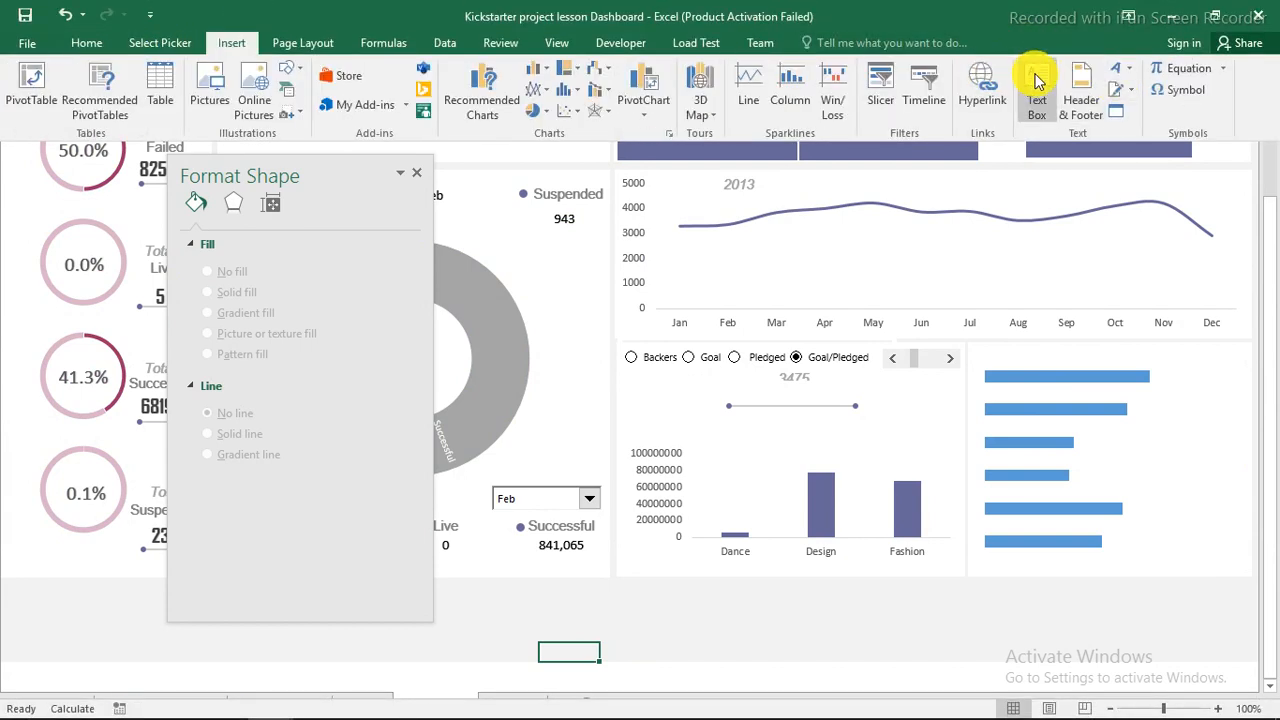
{"action": "left_click", "coordinate": [1127, 76]}
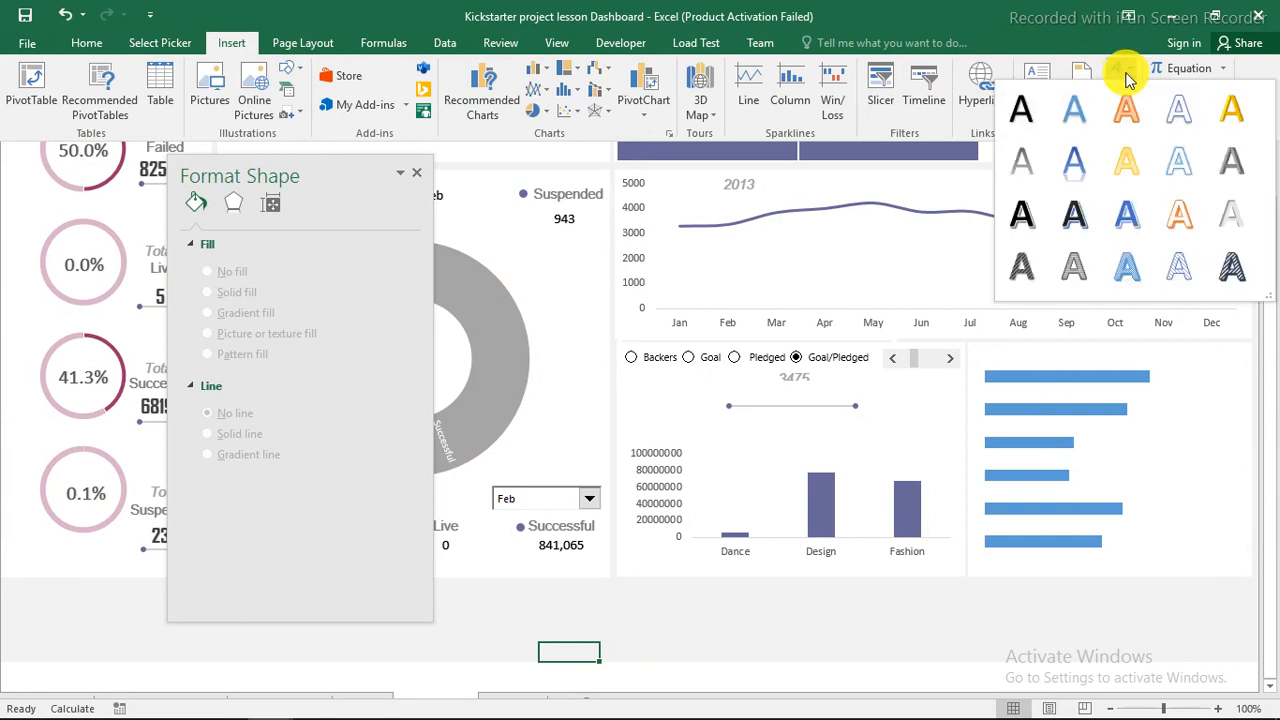
{"action": "left_click", "coordinate": [1020, 109]}
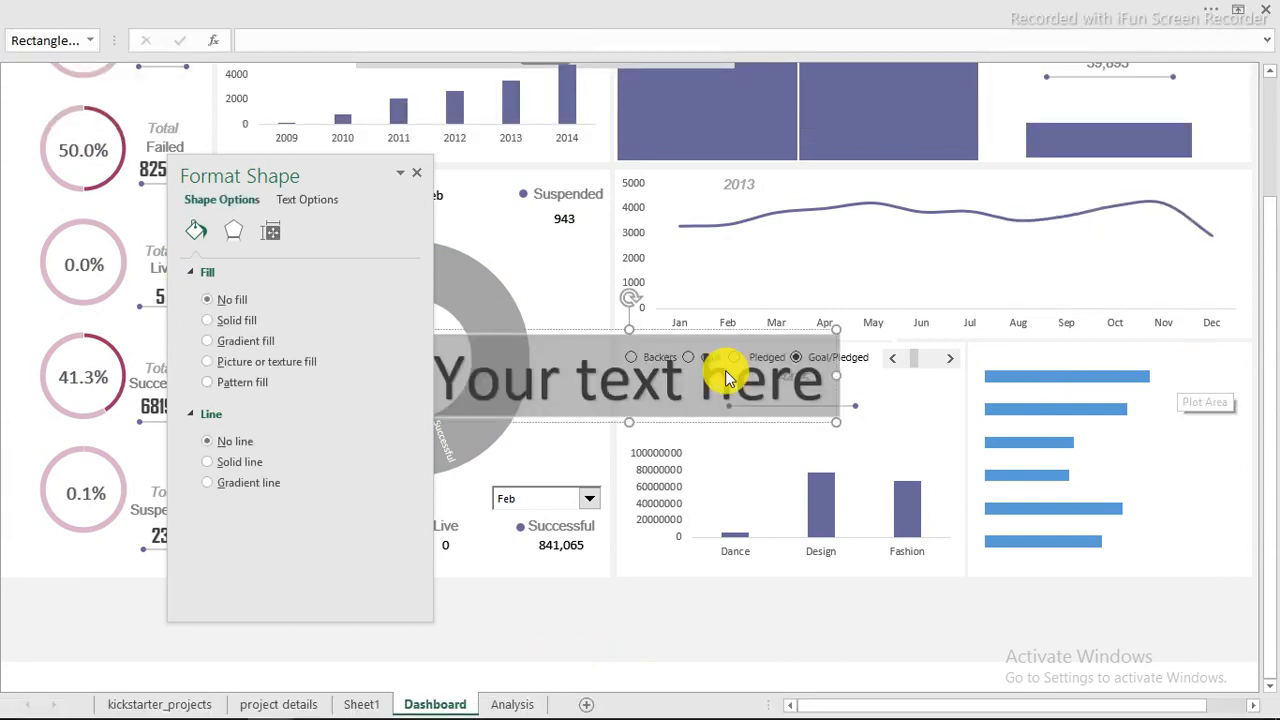
{"action": "left_click_drag", "start_coordinate": [695, 330], "coordinate": [1068, 437]}
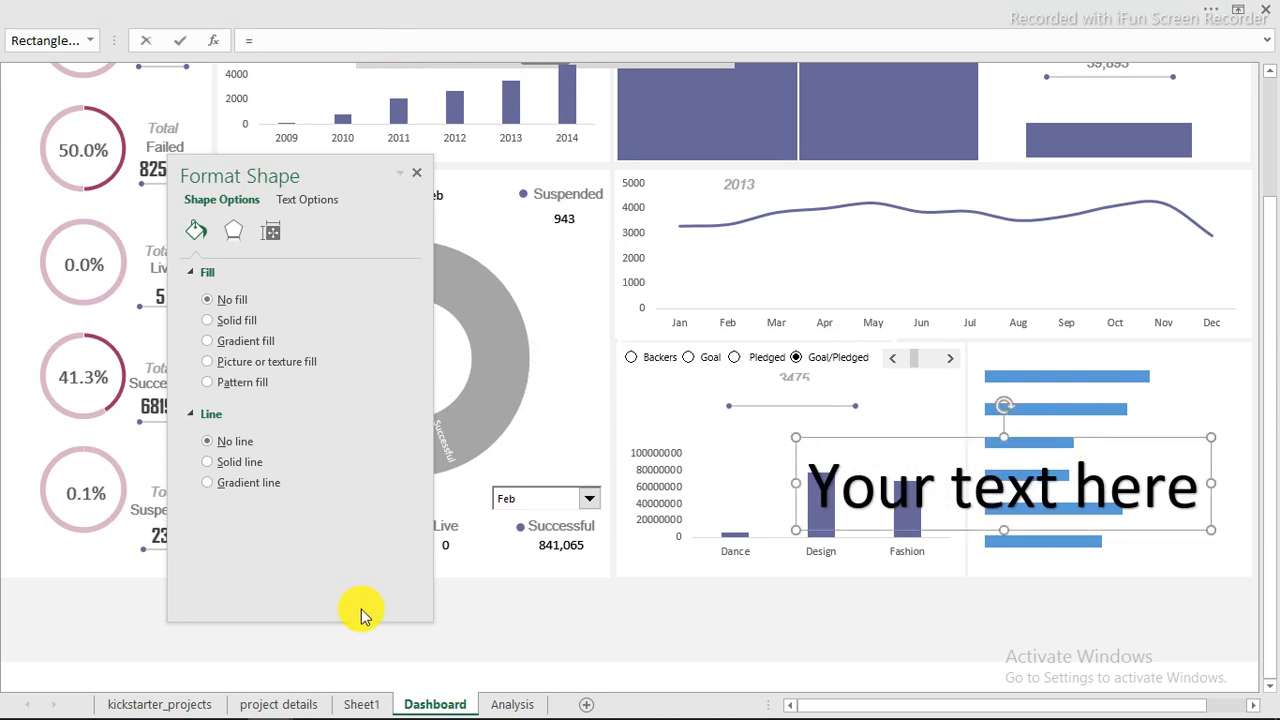
Link the WordArt text to cell BV8 on the Analysis sheet
{"action": "left_click", "coordinate": [500, 706]}
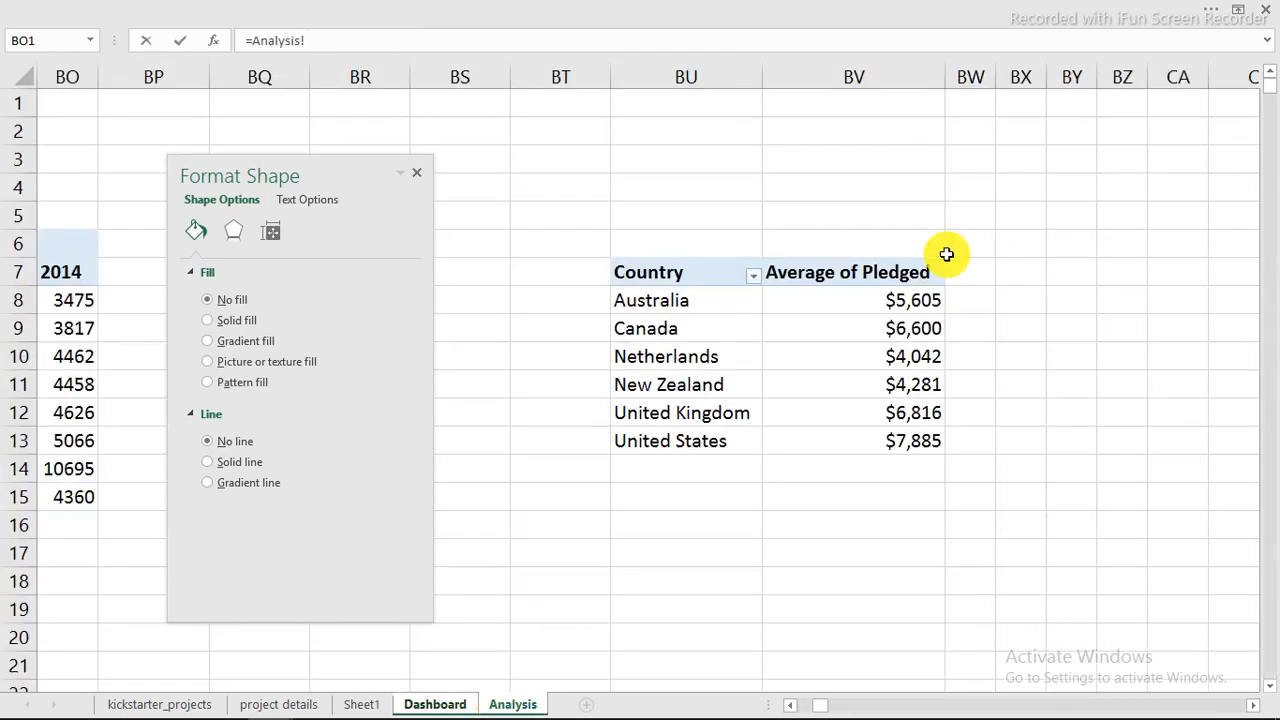
{"action": "left_click", "coordinate": [912, 300]}
{"action": "key", "text": "Return"}
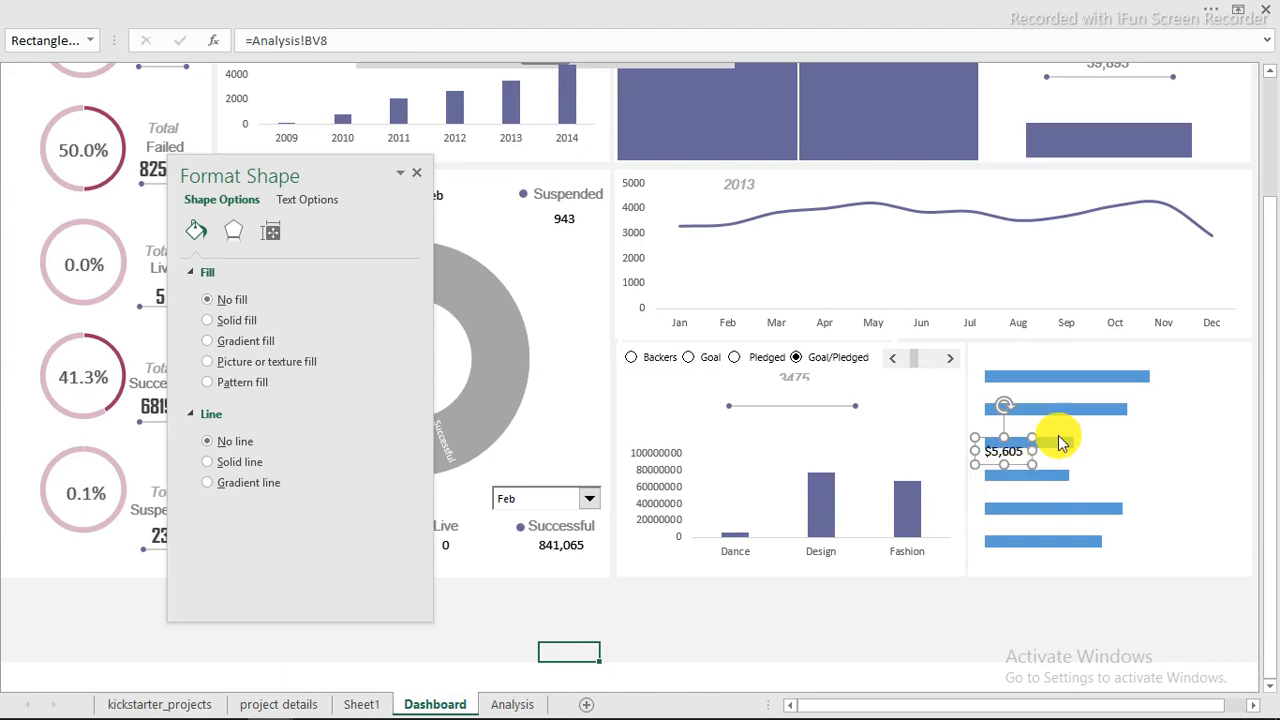
Link the WordArt text to the United States cell, BU13, on the Analysis sheet
{"action": "mouse_move", "coordinate": [1082, 378]}
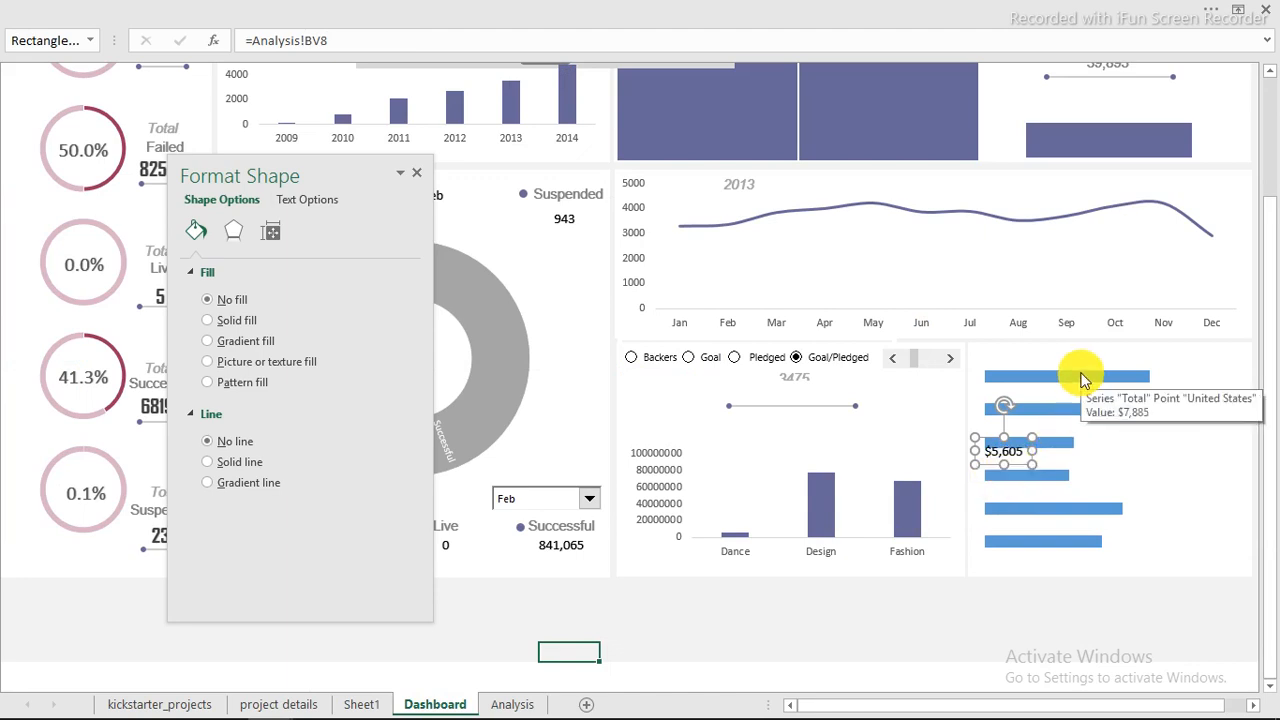
{"action": "left_click_drag", "start_coordinate": [357, 37], "coordinate": [251, 36]}
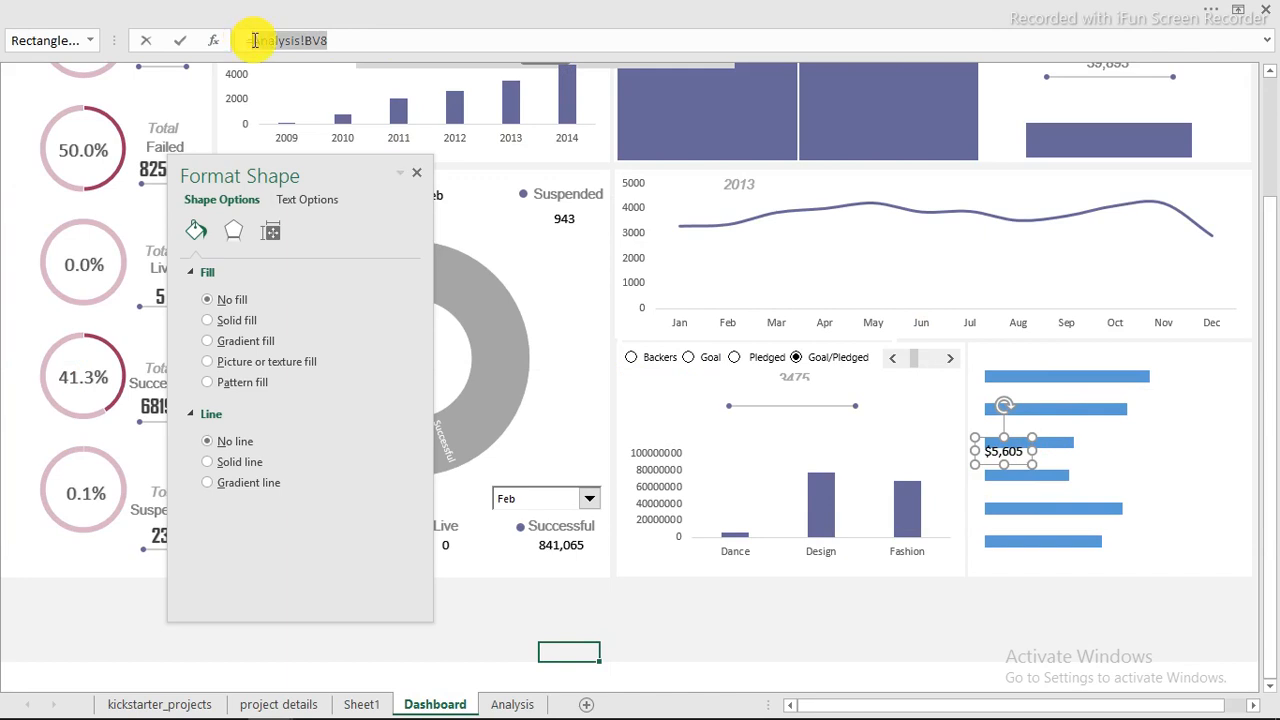
{"action": "left_click", "coordinate": [540, 704]}
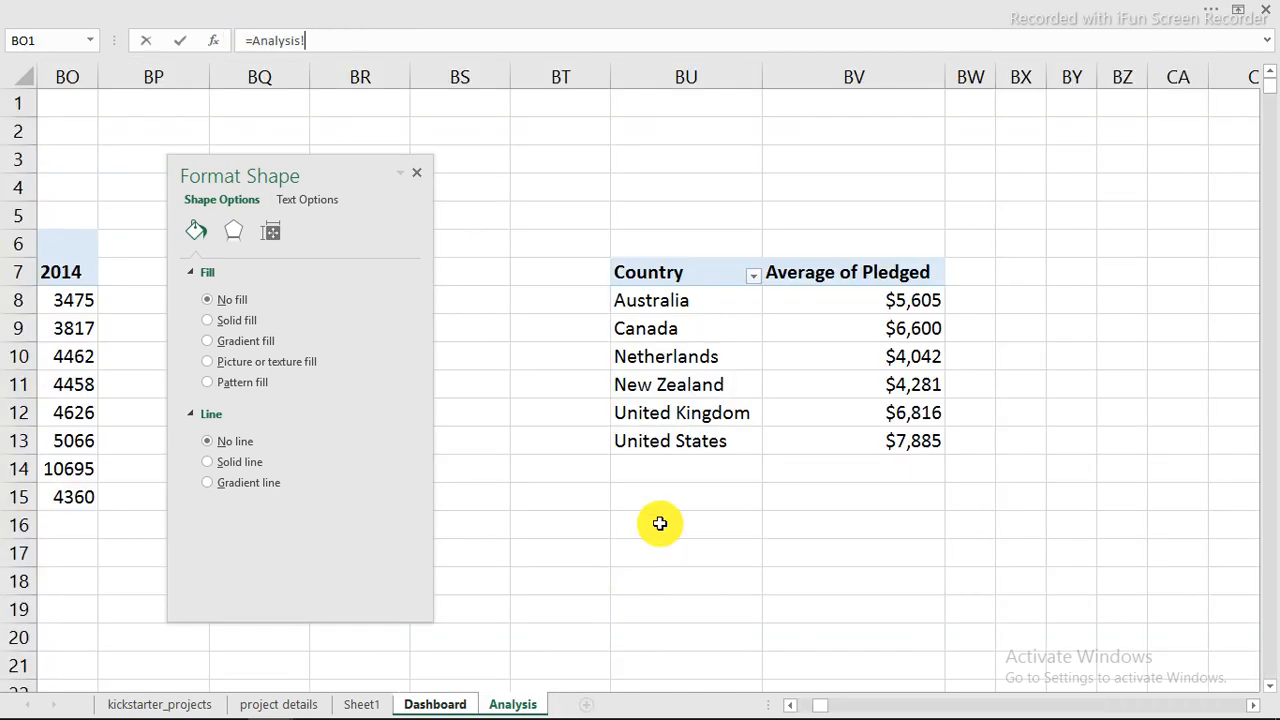
{"action": "left_click", "coordinate": [654, 443]}
{"action": "key", "text": "Return"}
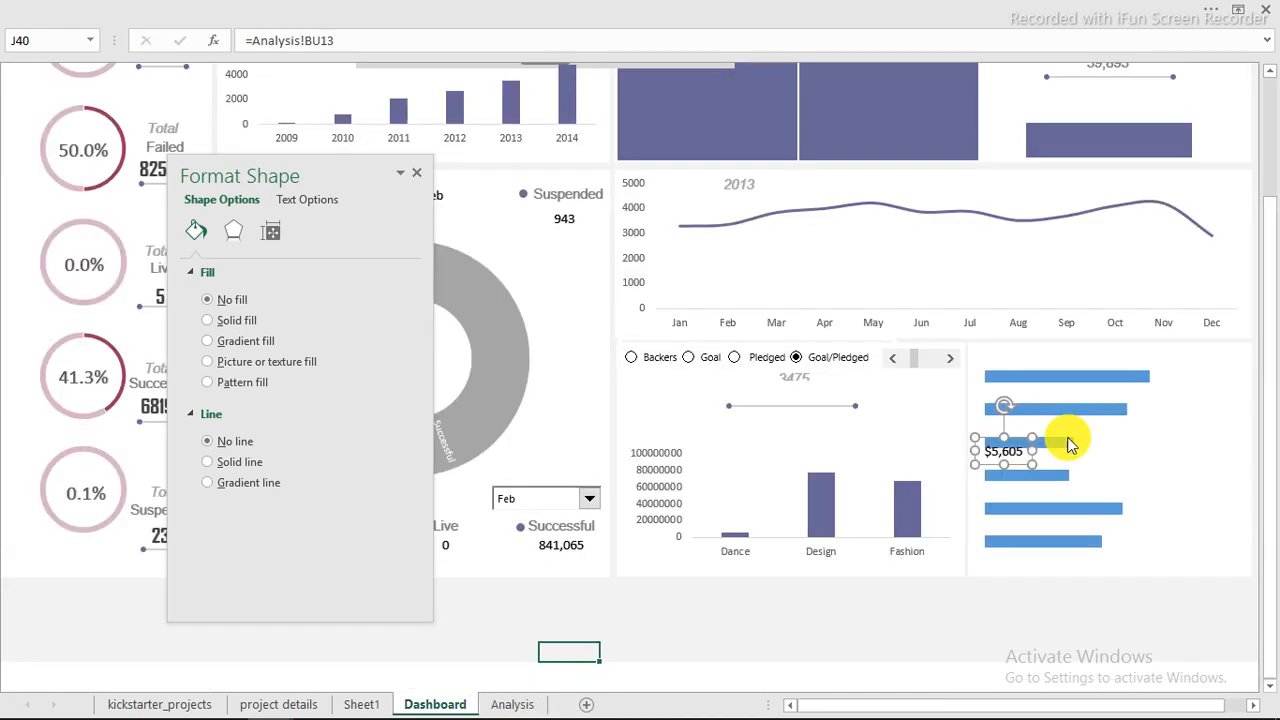
Place the United States label beside the top bar and put a copy beside each of the other five bars
{"action": "left_click", "coordinate": [1045, 452]}
{"action": "left_click_drag", "start_coordinate": [1032, 468], "coordinate": [1224, 553]}
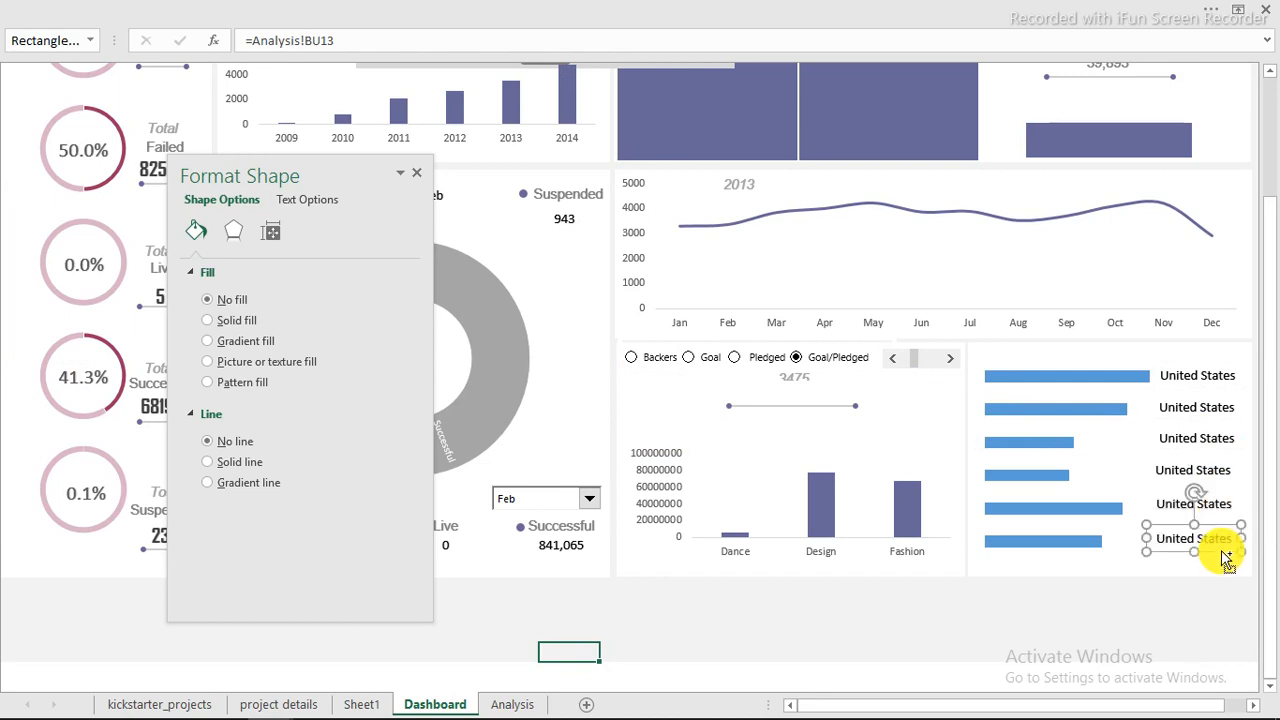
Link the second country label from the top to the United Kingdom cell, BU12, on the Analysis sheet
{"action": "left_click", "coordinate": [1212, 410]}
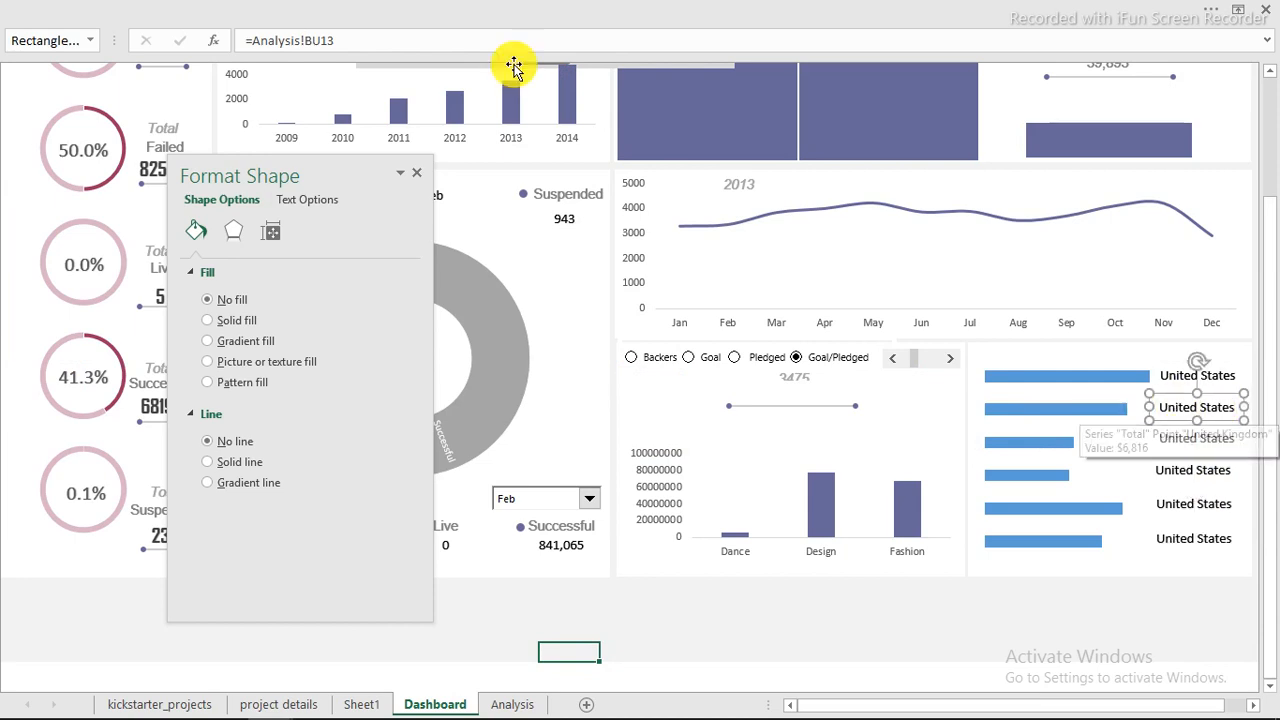
{"action": "left_click_drag", "start_coordinate": [335, 38], "coordinate": [253, 36]}
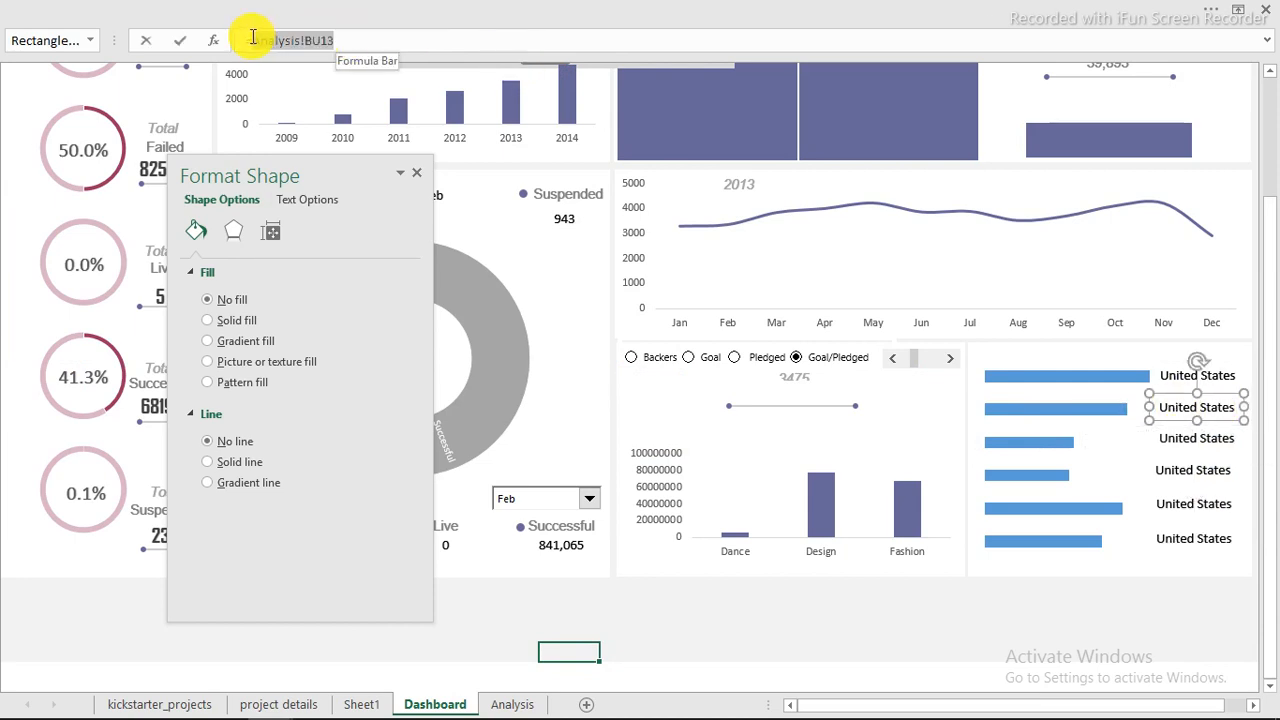
{"action": "left_click", "coordinate": [512, 704]}
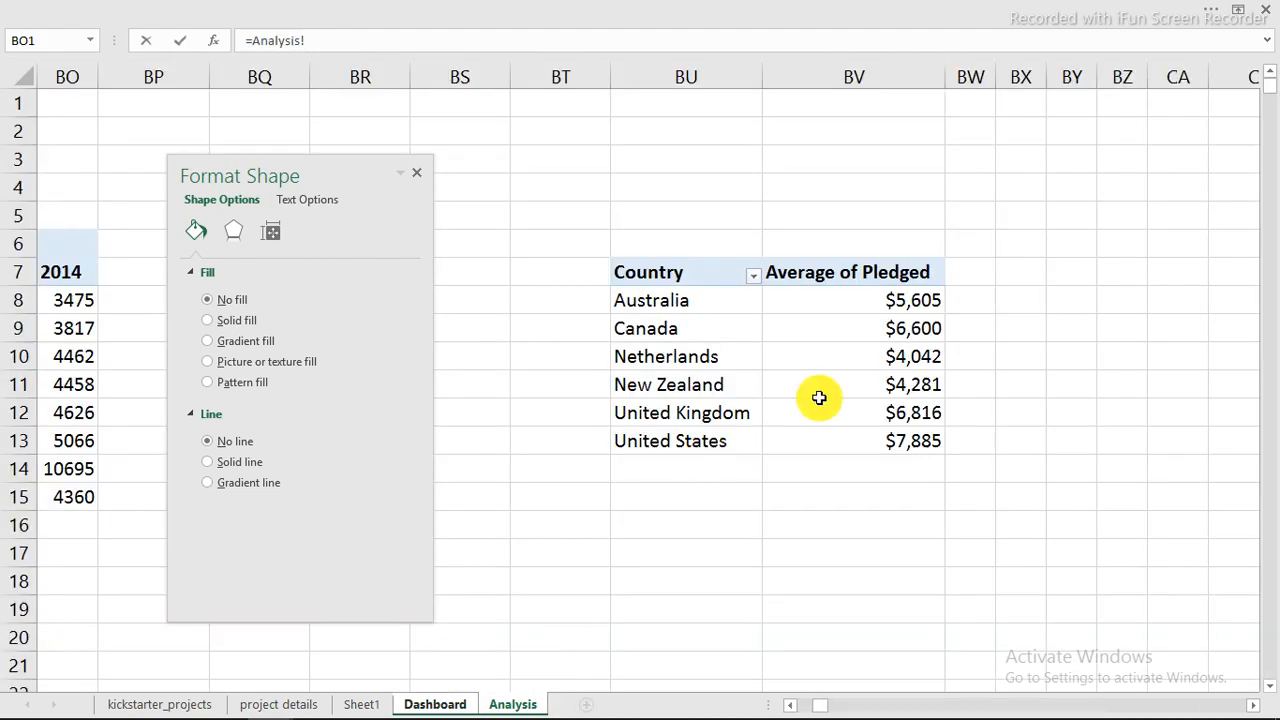
{"action": "left_click", "coordinate": [686, 418]}
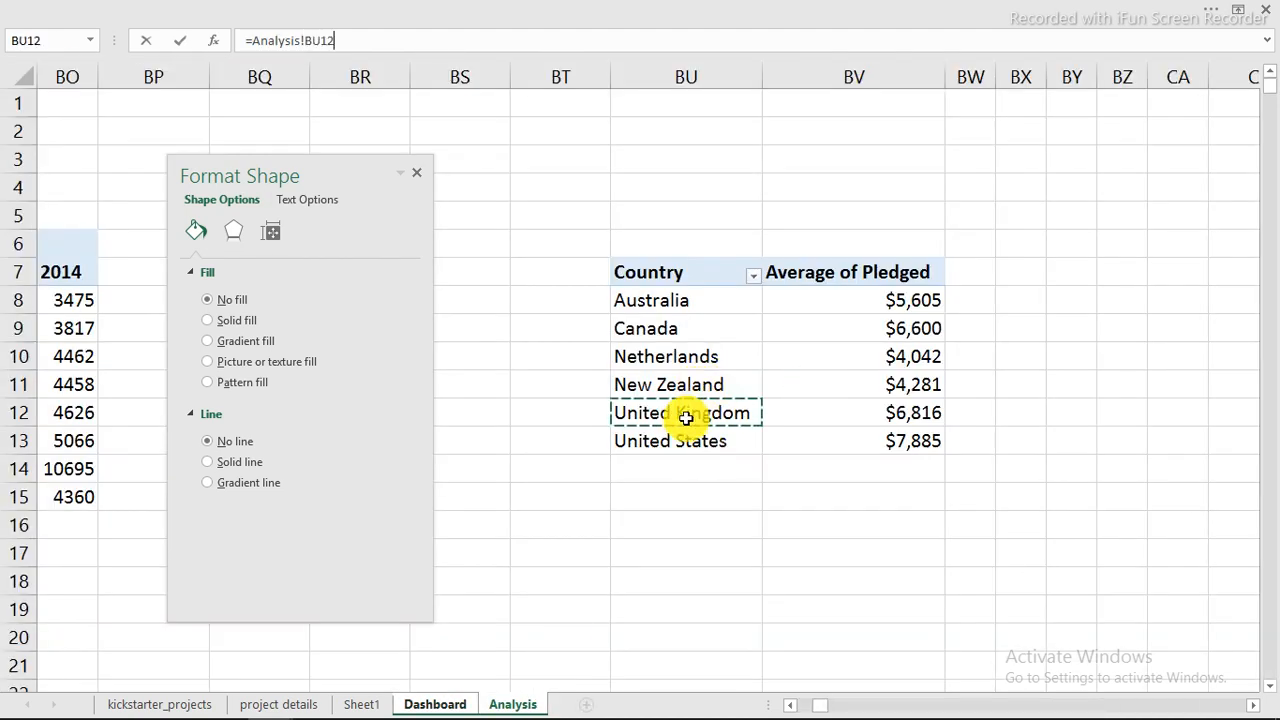
{"action": "key", "text": "Return"}
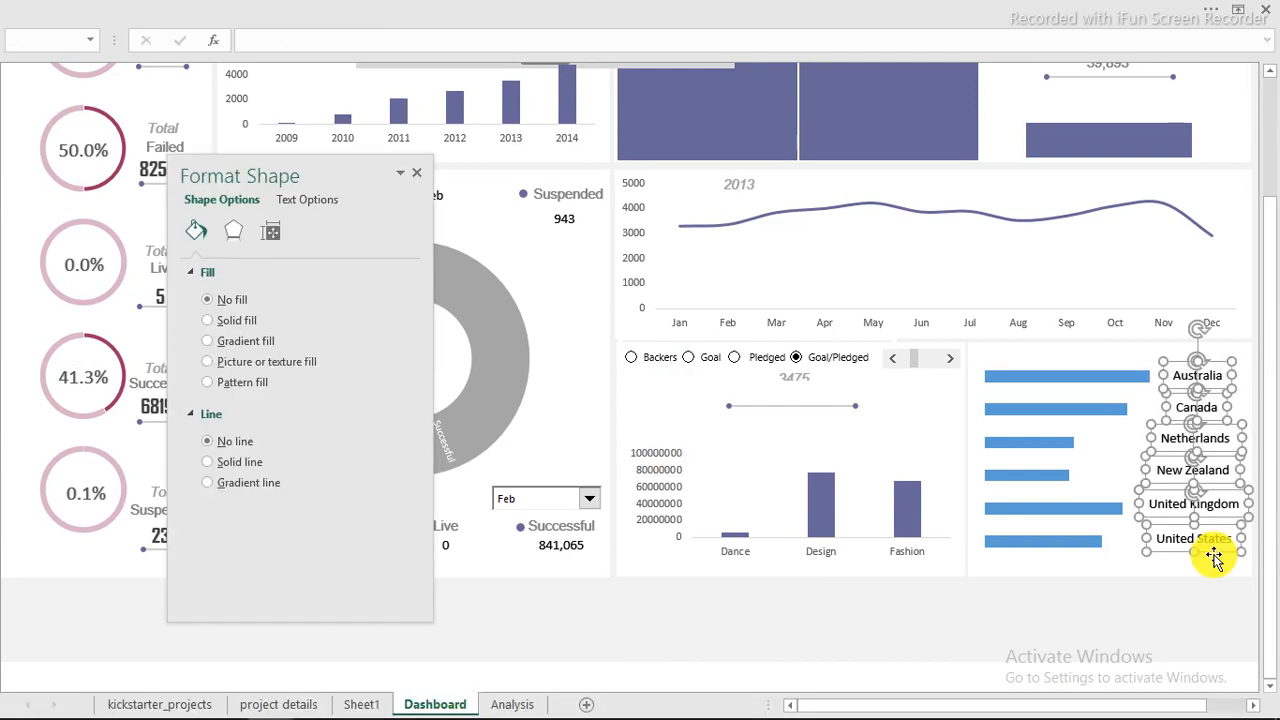
Format all six country labels beside the bars with dark grey, bold text
{"action": "left_click", "coordinate": [236, 8]}
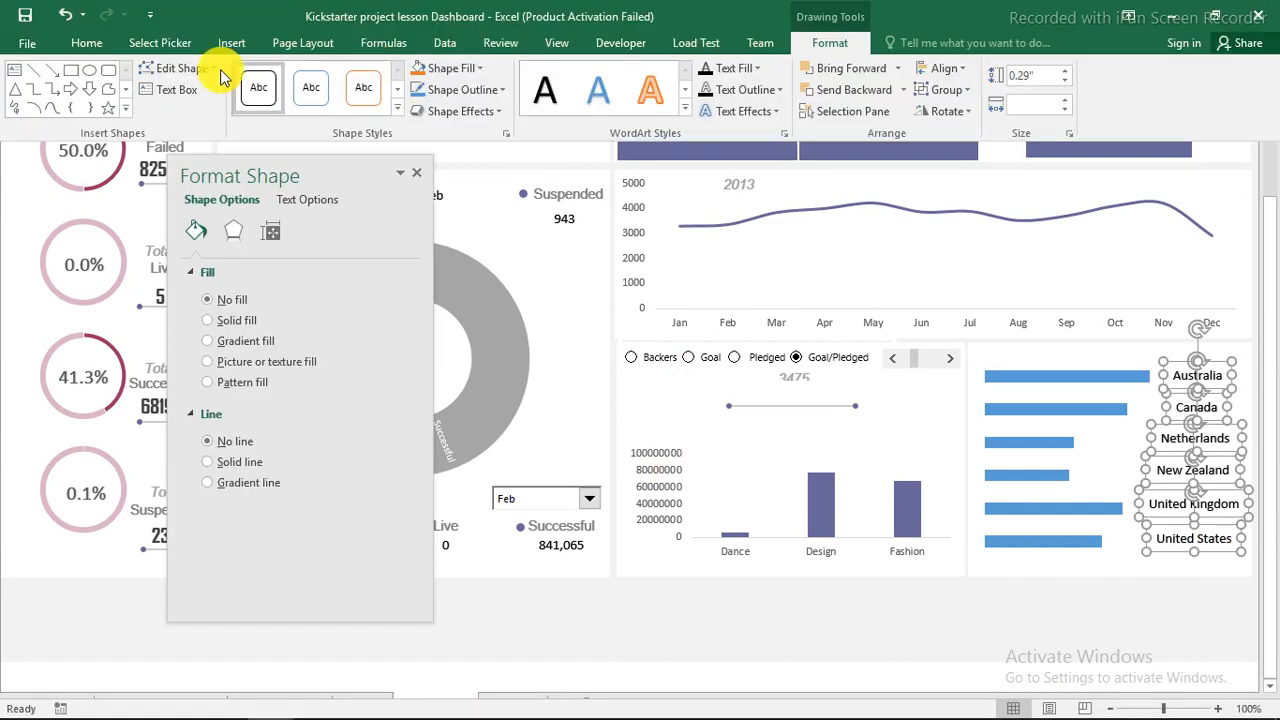
{"action": "left_click", "coordinate": [104, 44]}
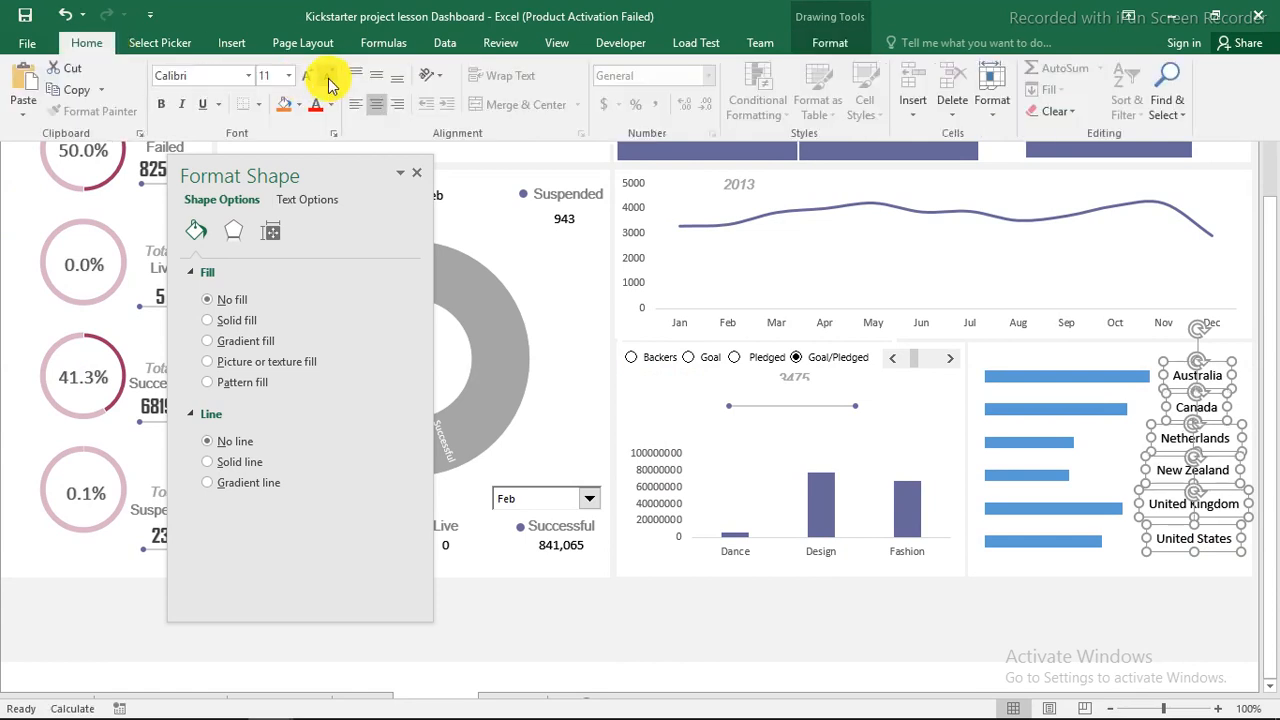
{"action": "left_click", "coordinate": [331, 105]}
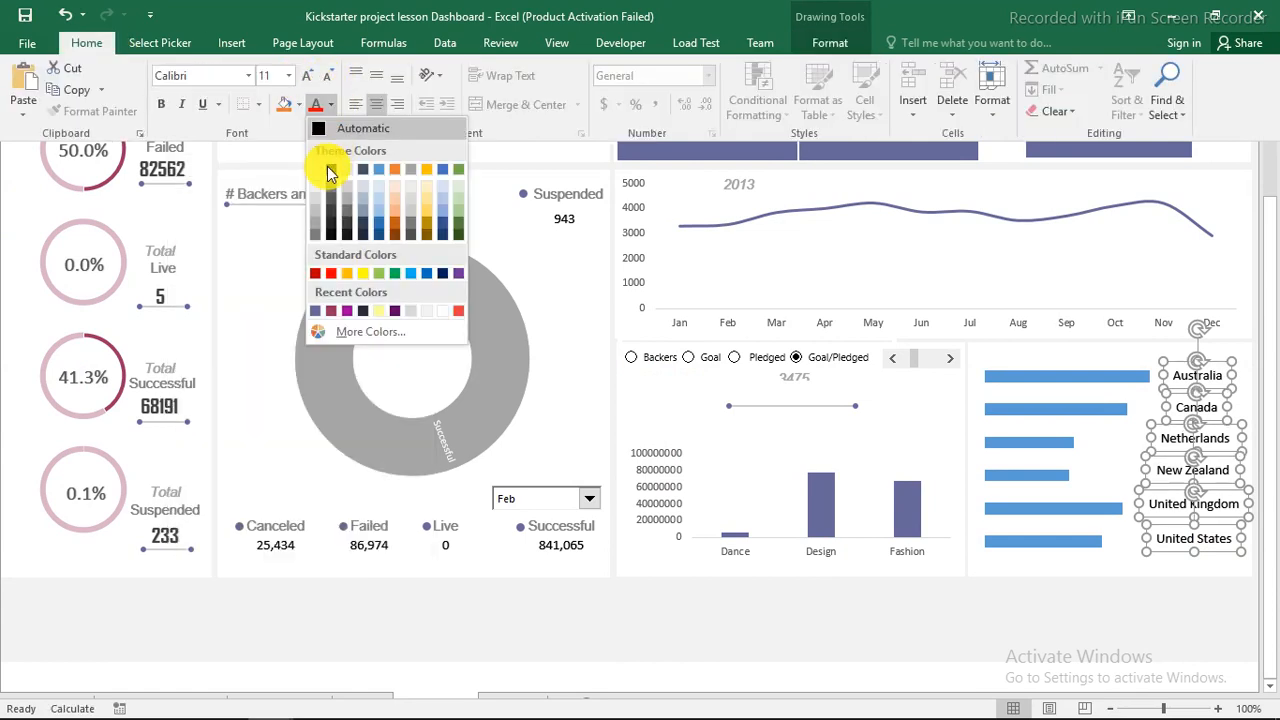
{"action": "left_click", "coordinate": [316, 233]}
{"action": "left_click", "coordinate": [165, 105]}
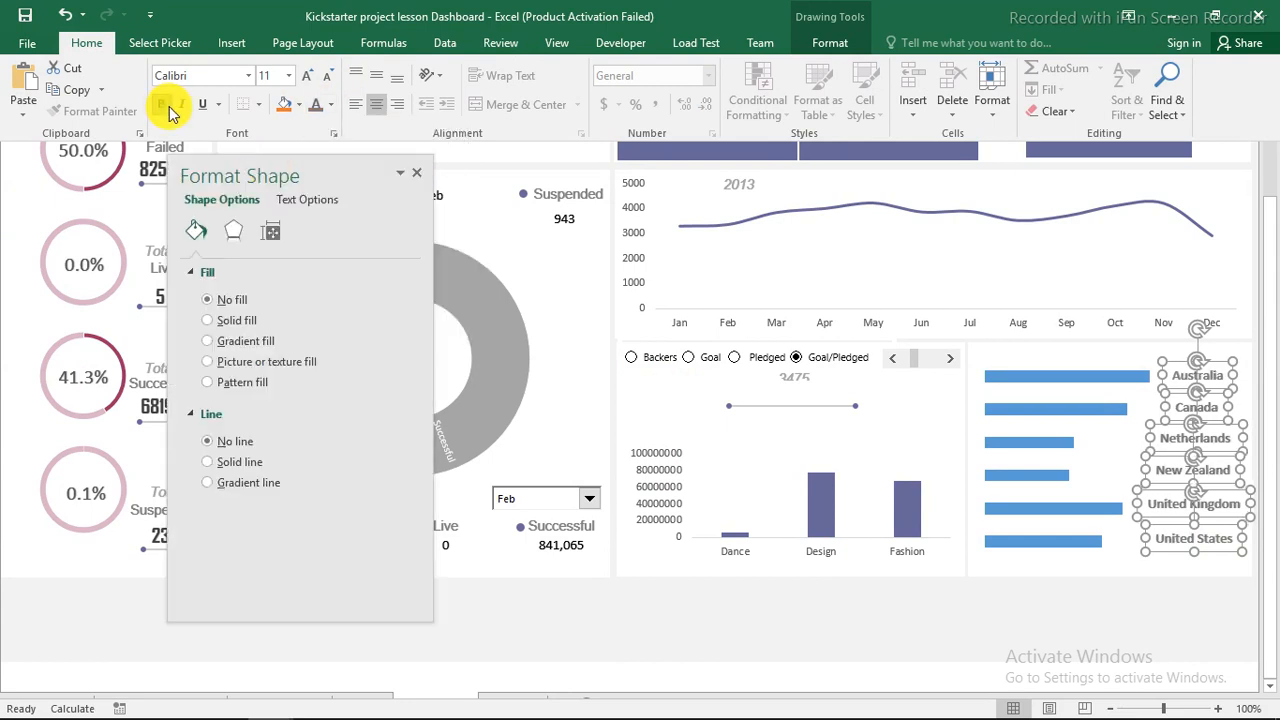
{"action": "key", "text": "ctrl+shift+F1"}
Fill the country chart's bars with the recent Indigo colour and set their gap width to 57%
{"action": "left_click", "coordinate": [1027, 549]}
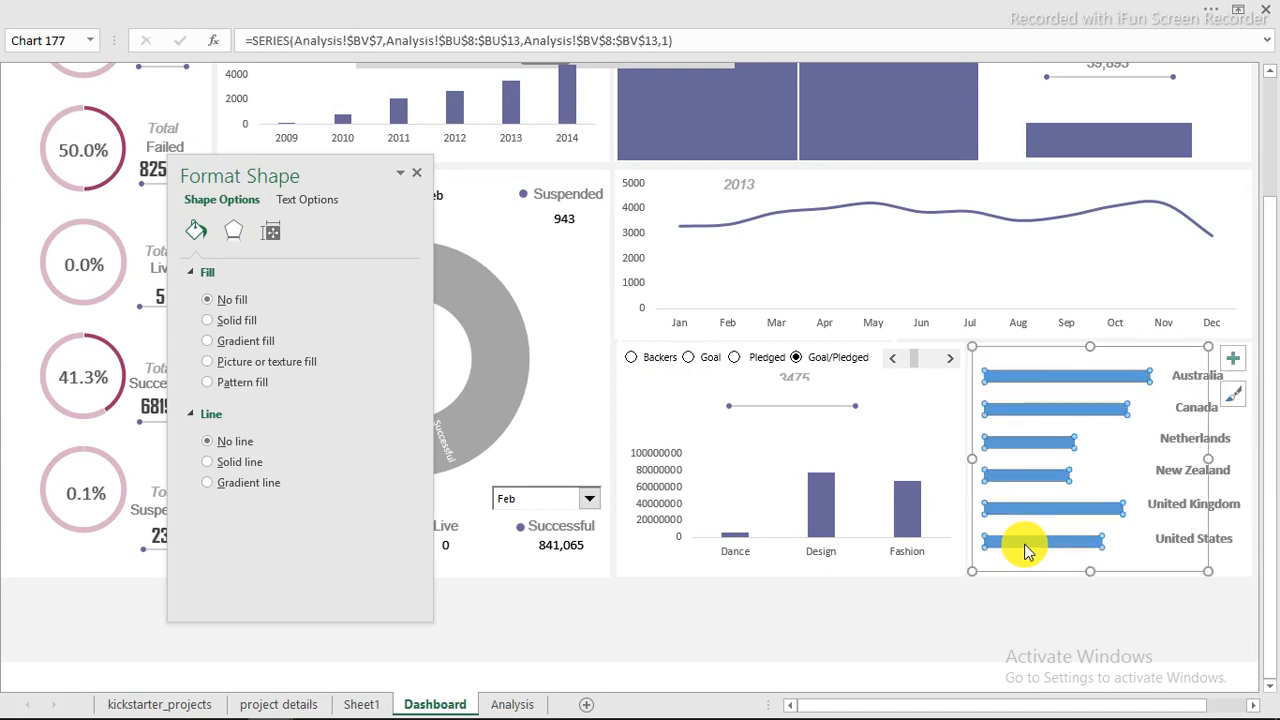
{"action": "left_click", "coordinate": [195, 232]}
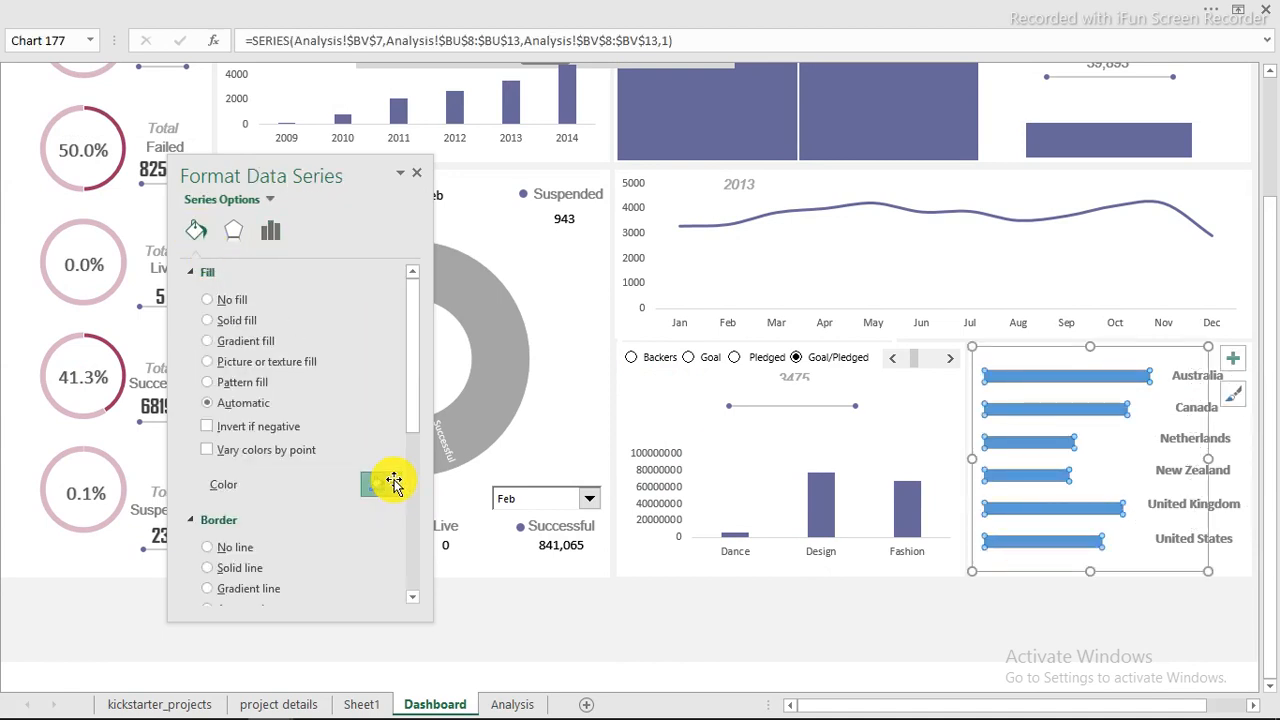
{"action": "left_click", "coordinate": [393, 484]}
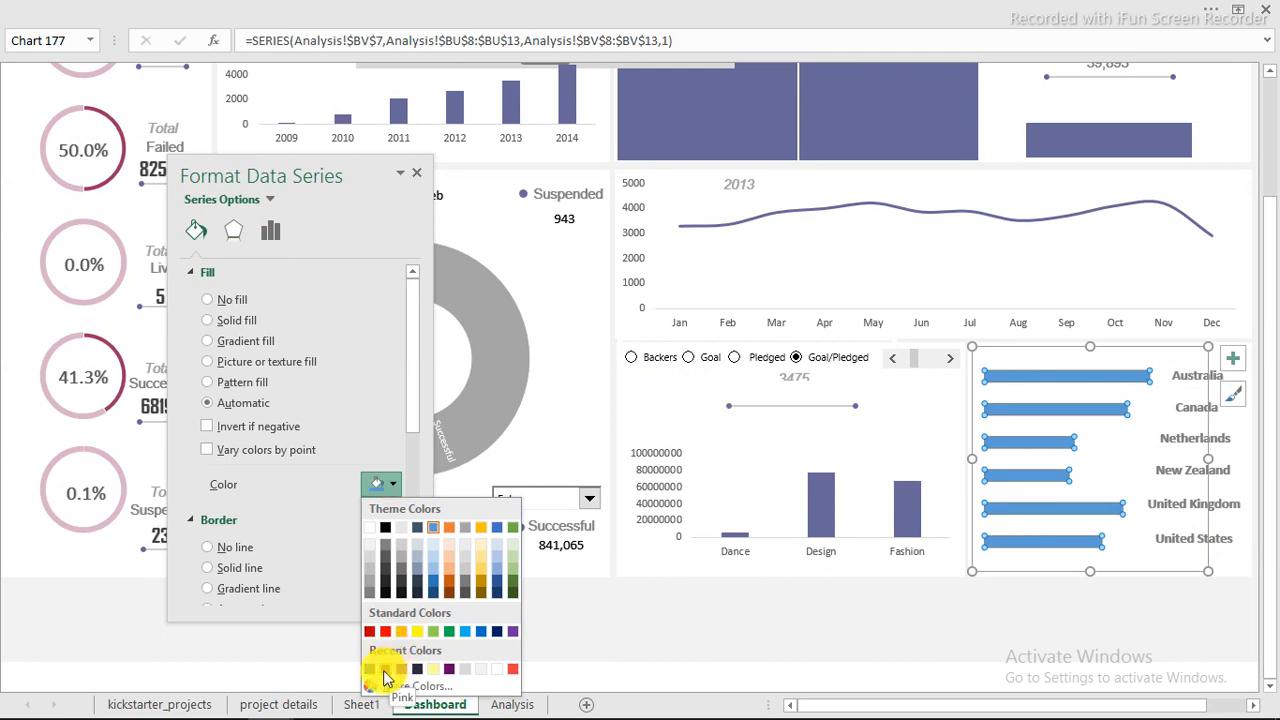
{"action": "left_click", "coordinate": [385, 670]}
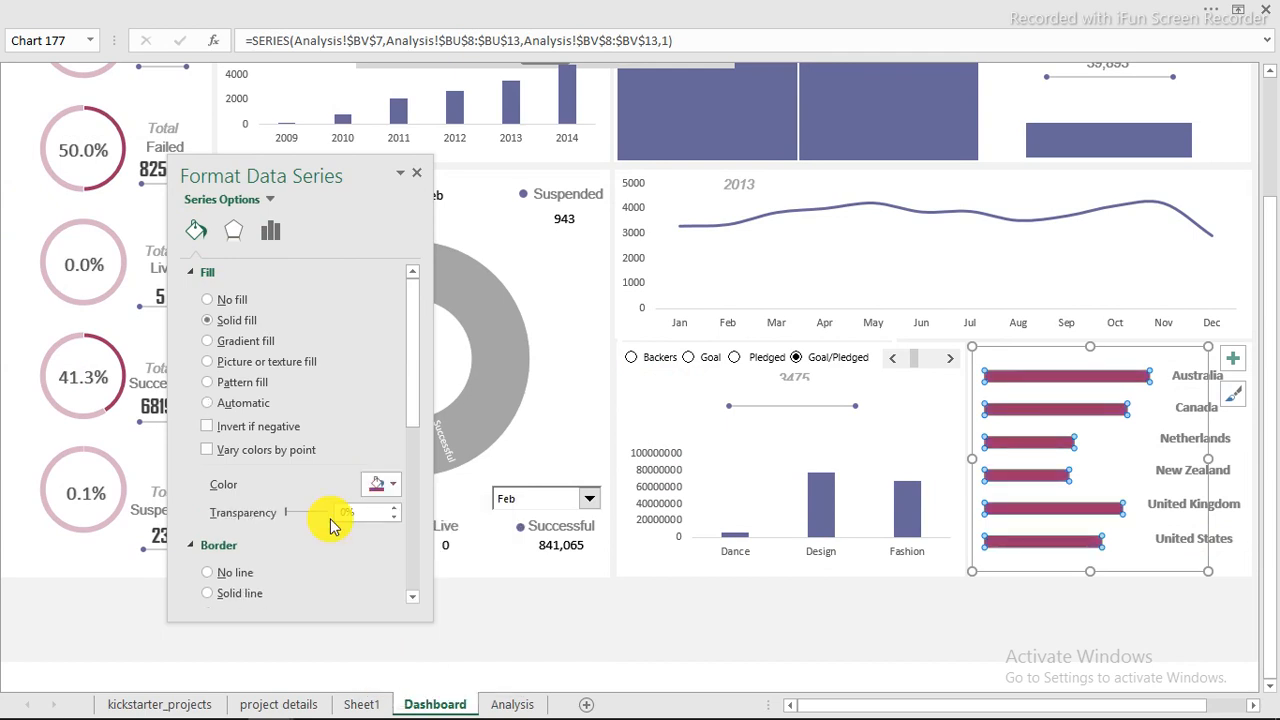
{"action": "left_click", "coordinate": [390, 486]}
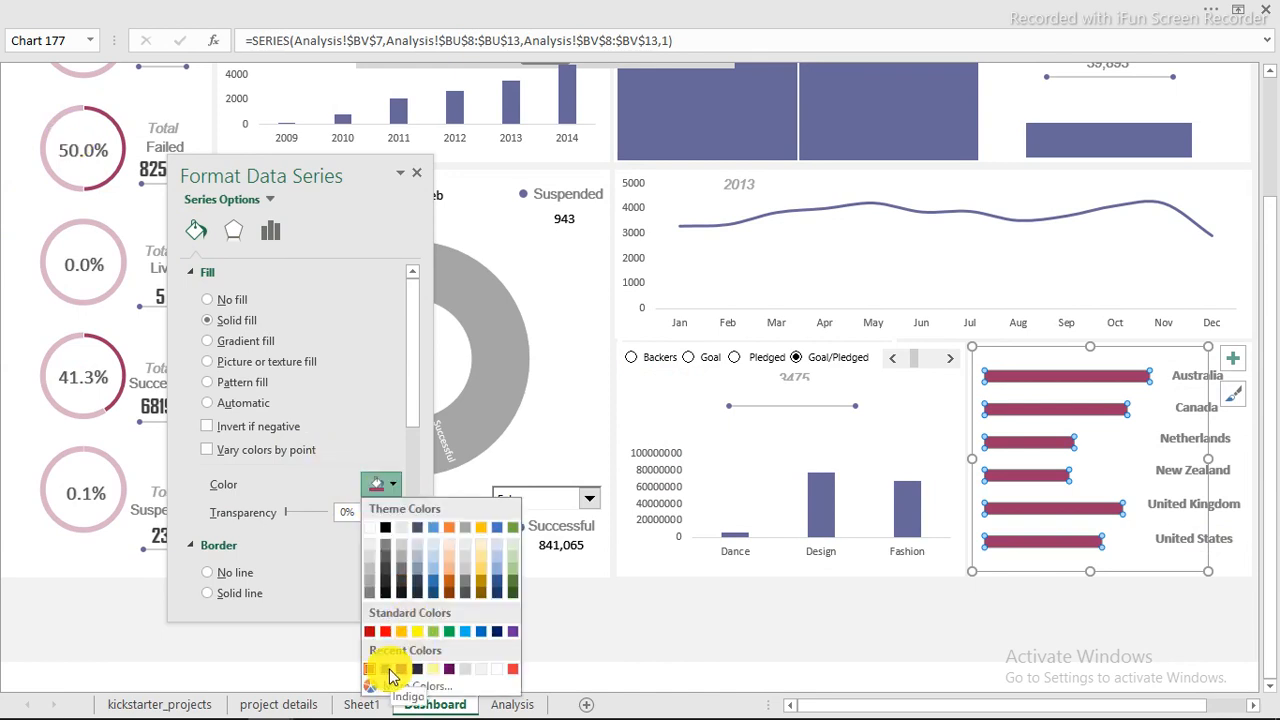
{"action": "left_click", "coordinate": [389, 668]}
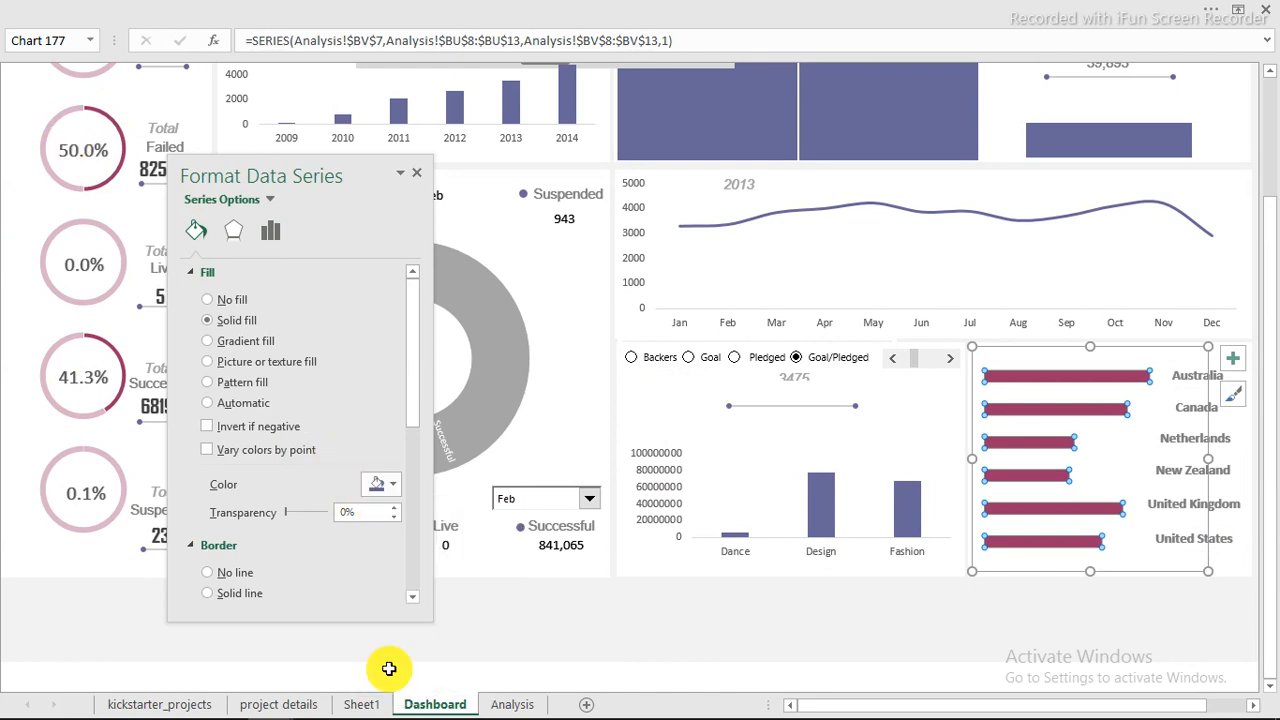
{"action": "left_click", "coordinate": [270, 231]}
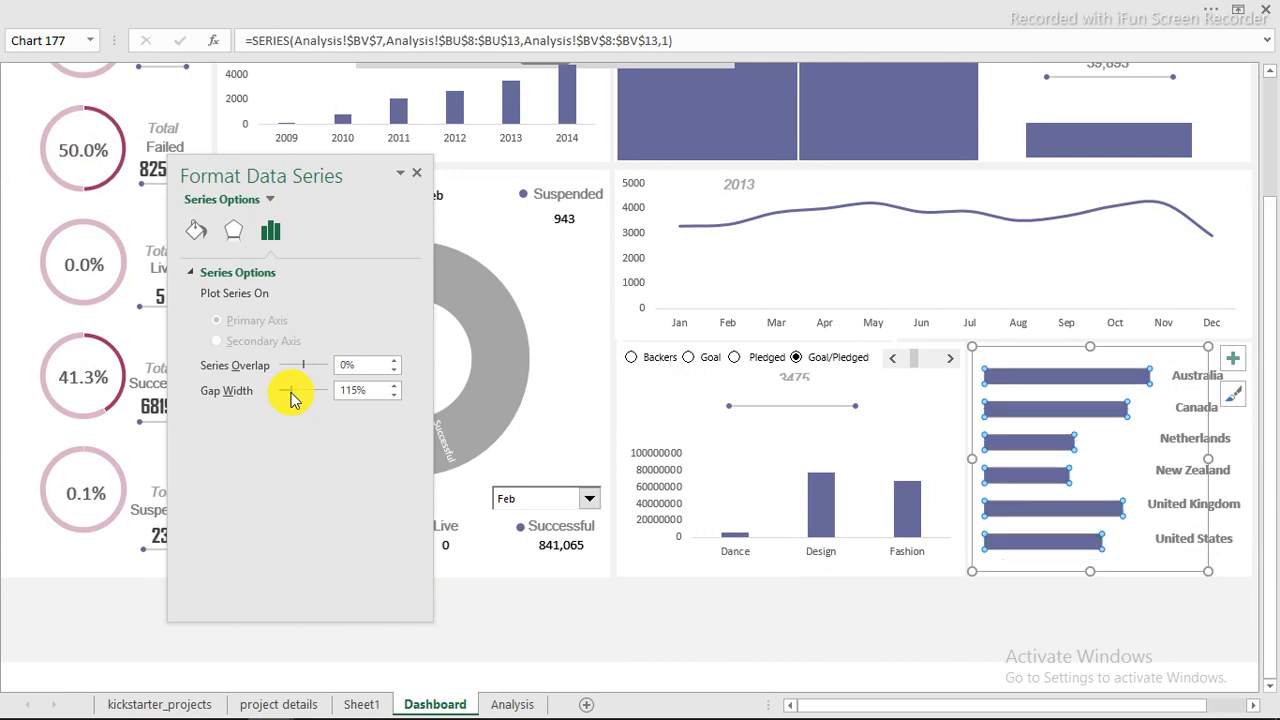
{"action": "left_click_drag", "start_coordinate": [291, 394], "coordinate": [286, 394]}
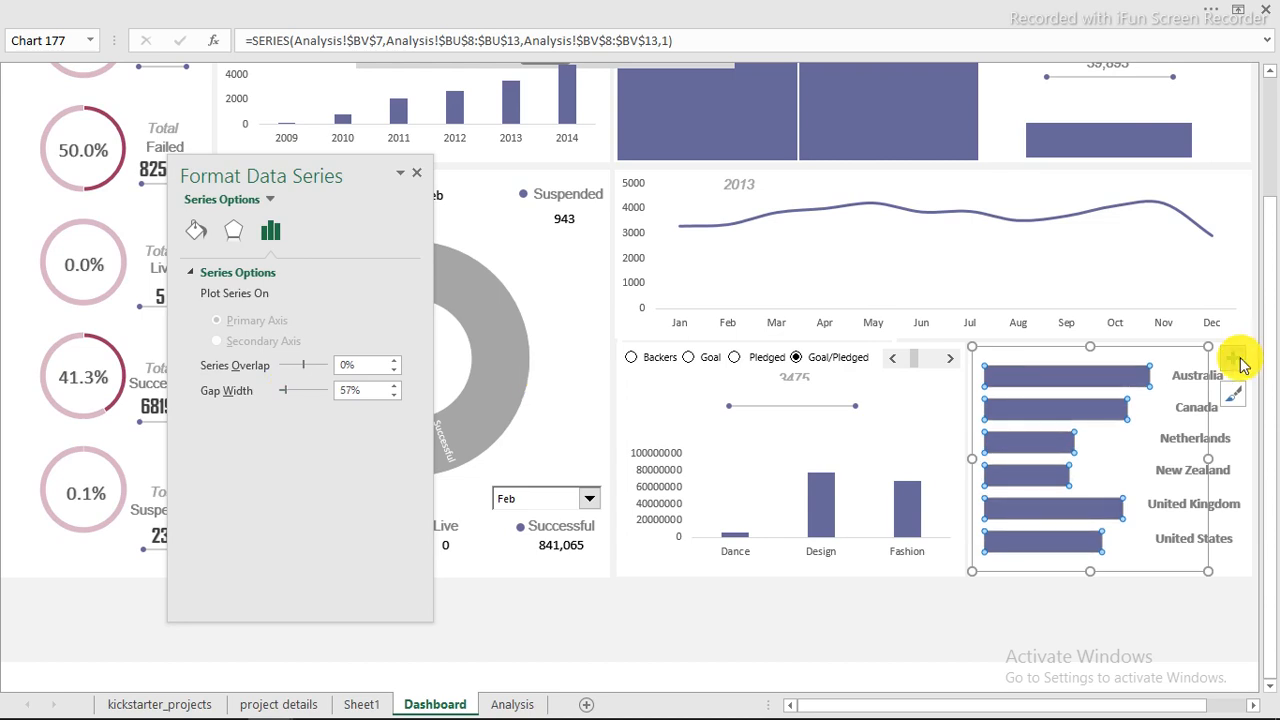
Add value data labels to the country bars and position them at Inside Base
{"action": "left_click", "coordinate": [1236, 362]}
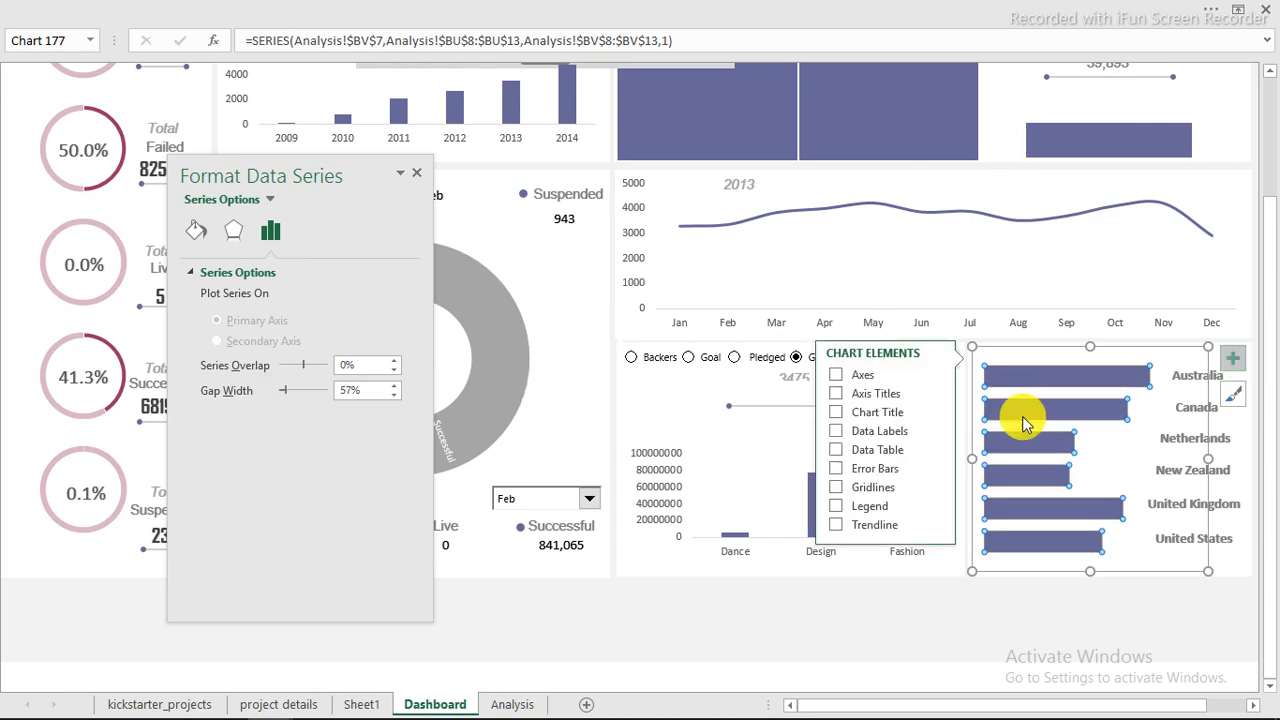
{"action": "left_click", "coordinate": [837, 433]}
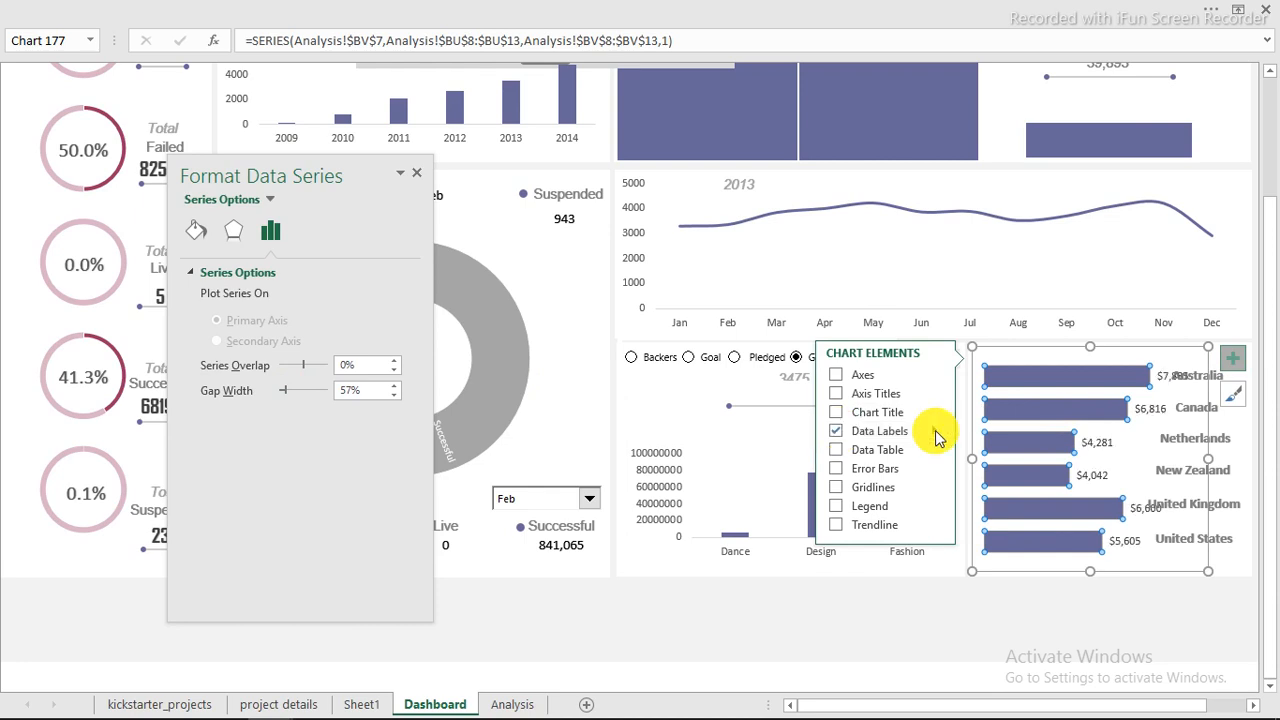
{"action": "left_click", "coordinate": [1094, 449]}
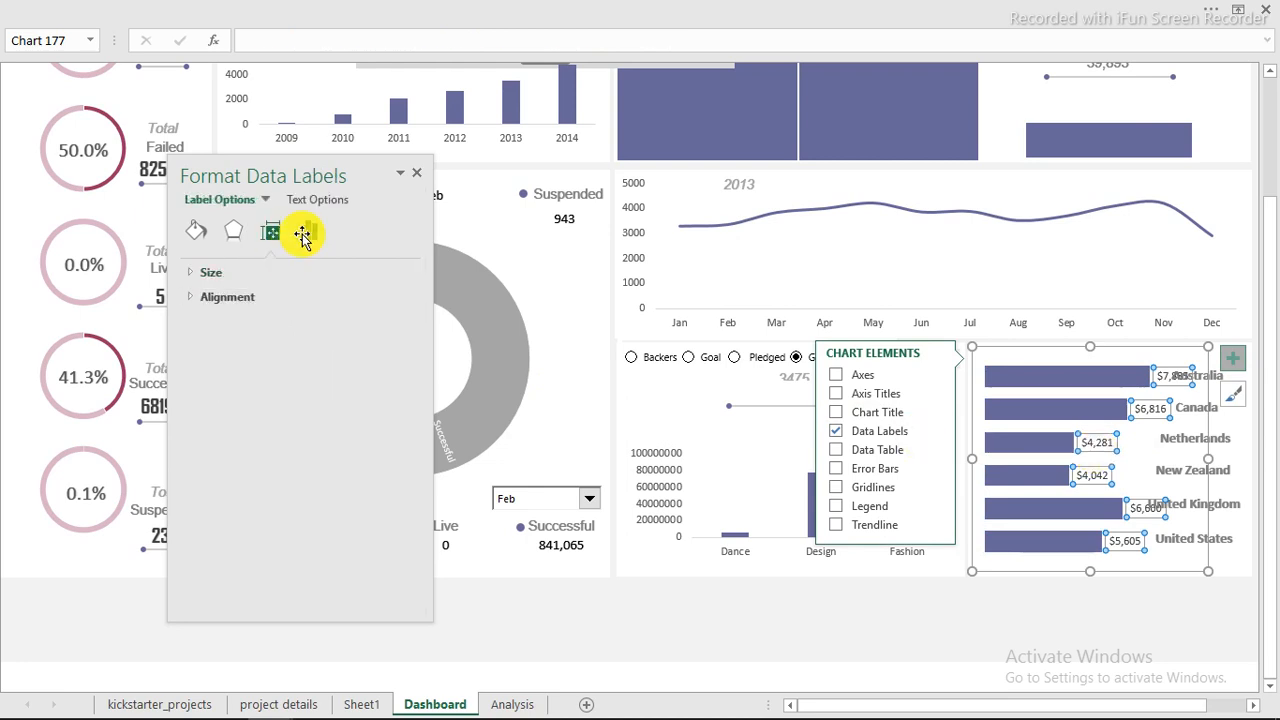
{"action": "left_click", "coordinate": [303, 237]}
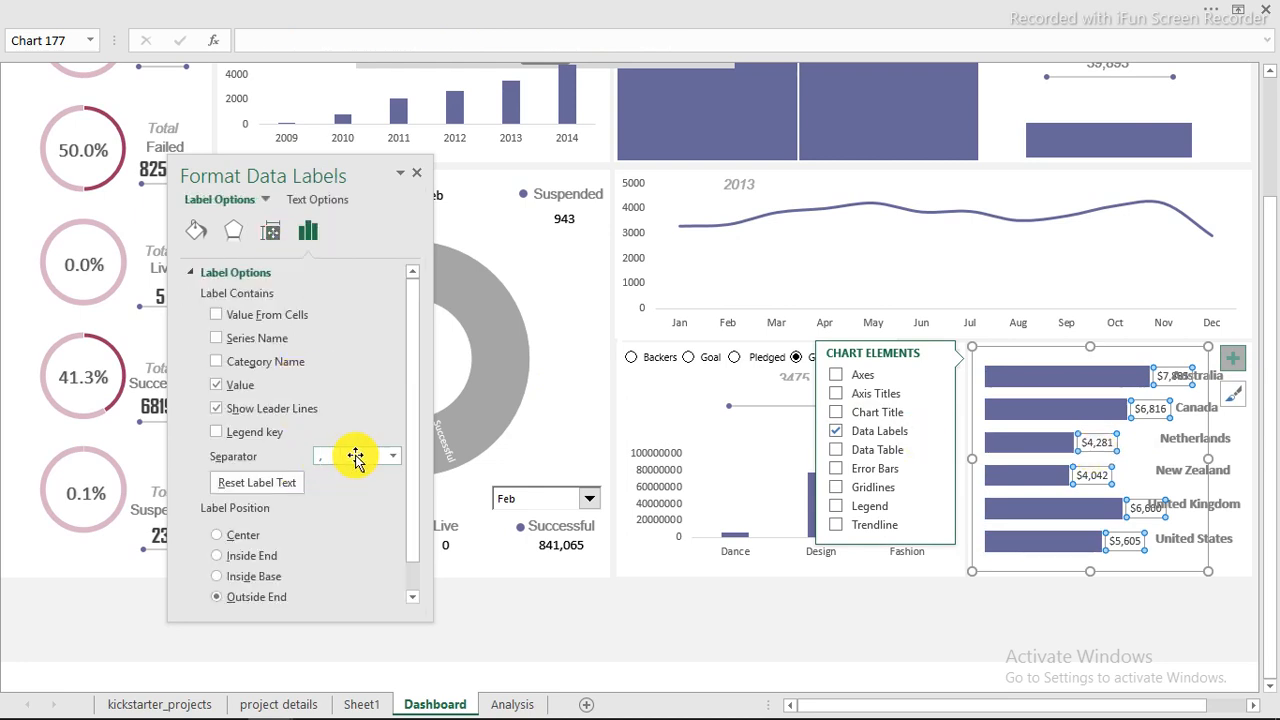
{"action": "left_click", "coordinate": [222, 536]}
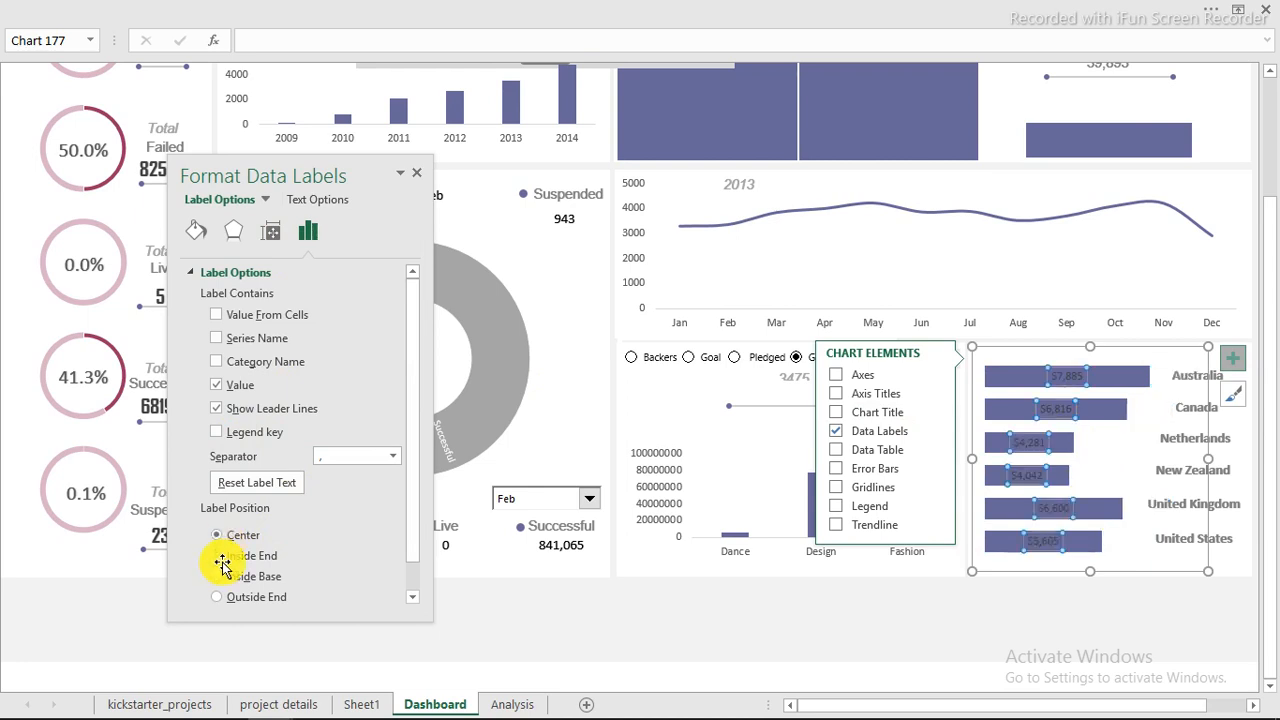
{"action": "left_click", "coordinate": [218, 556]}
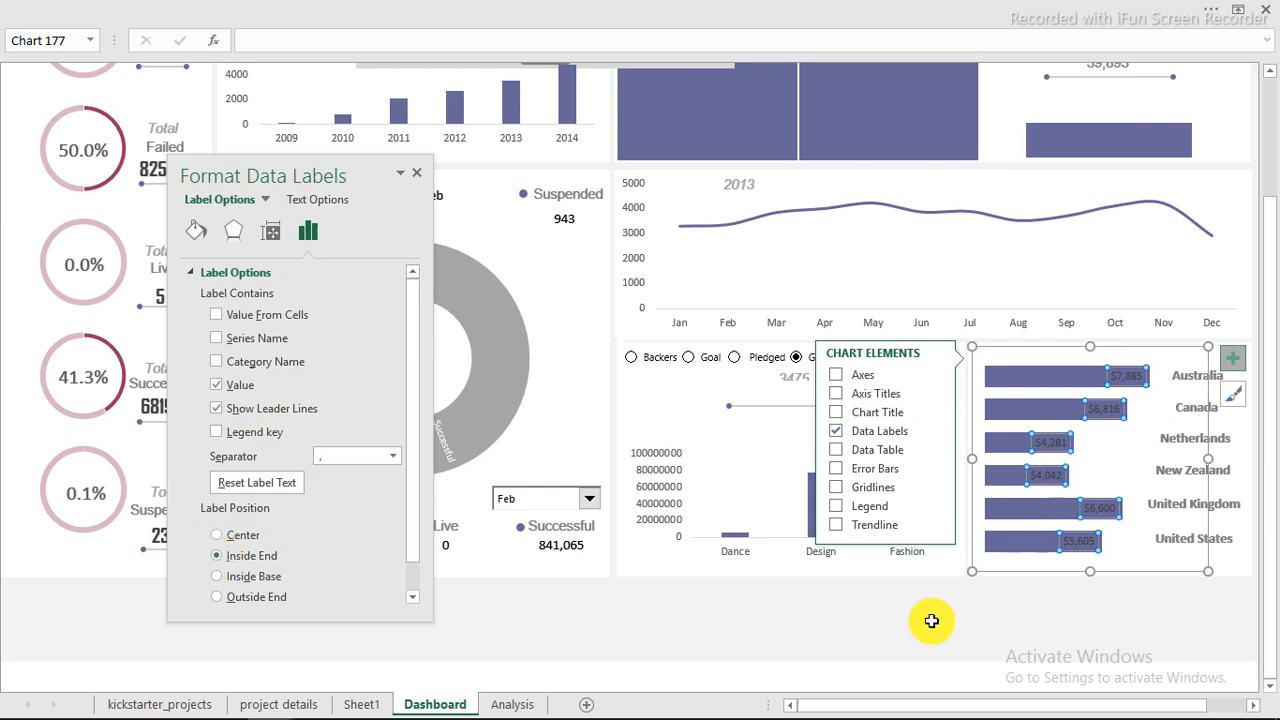
{"action": "left_click", "coordinate": [226, 598]}
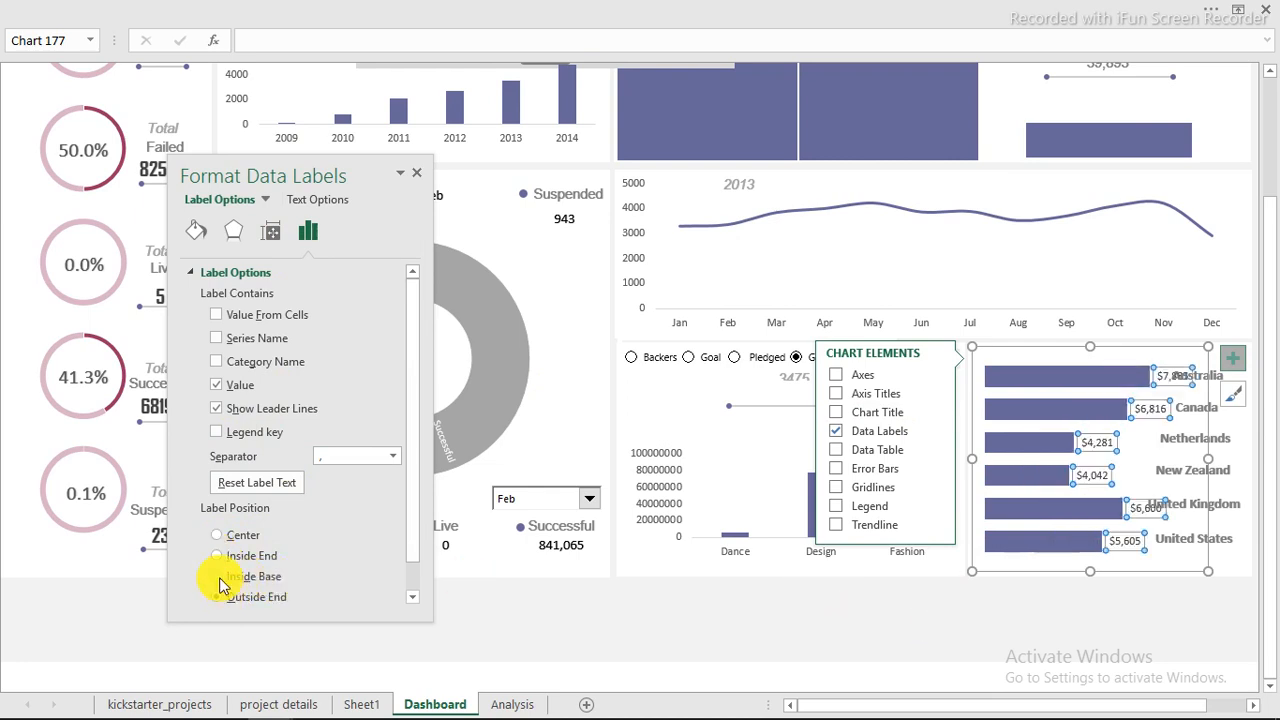
{"action": "left_click", "coordinate": [220, 580]}
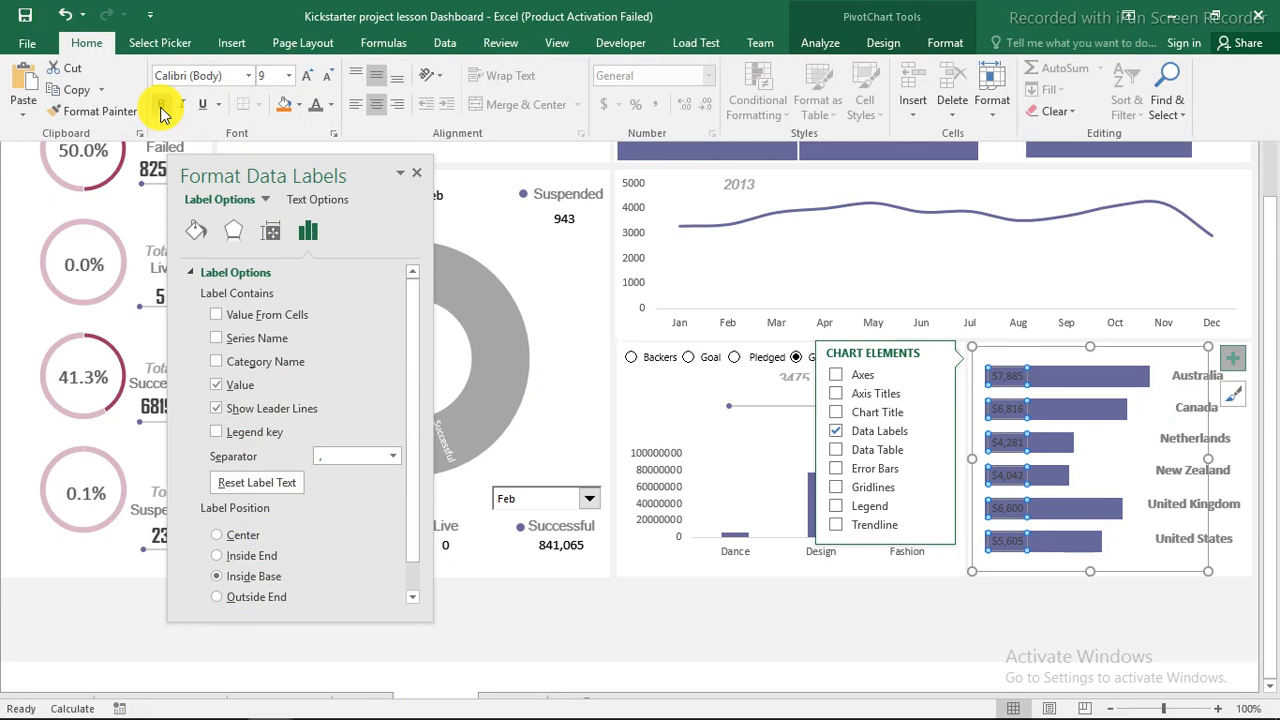
Make the country chart's data labels bold with a near-white font colour
{"action": "left_click", "coordinate": [160, 104]}
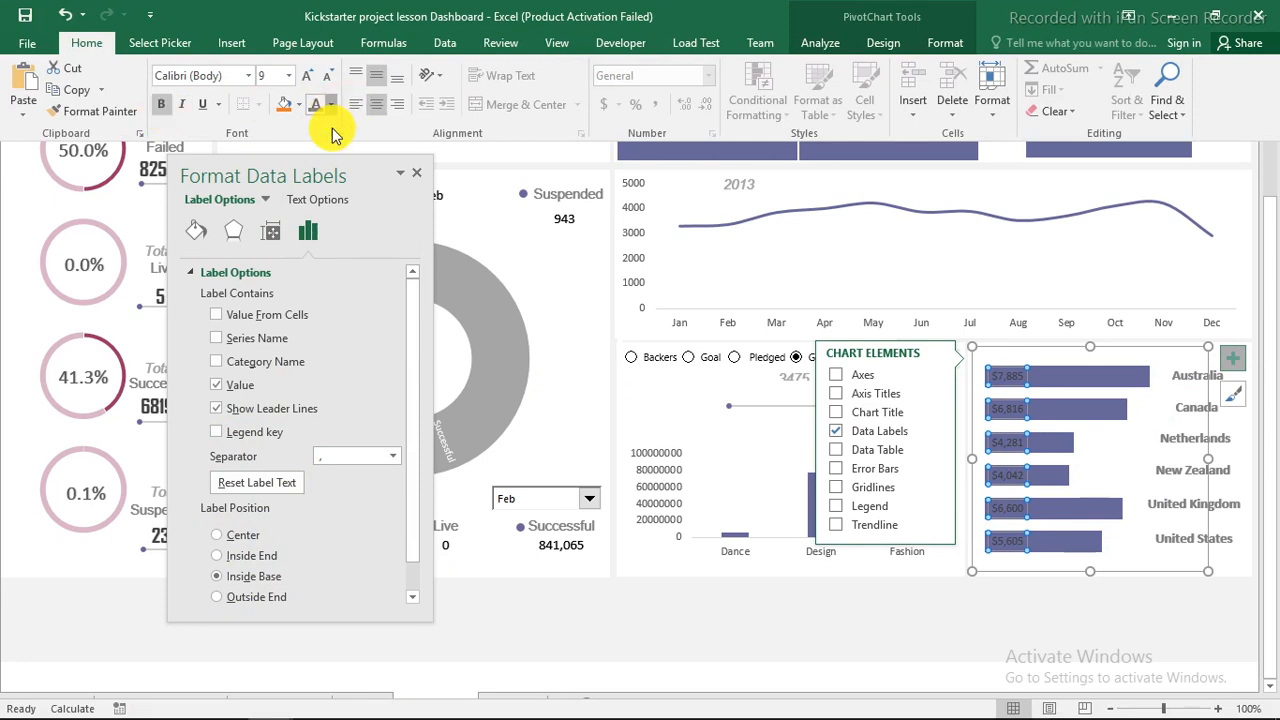
{"action": "left_click", "coordinate": [331, 105]}
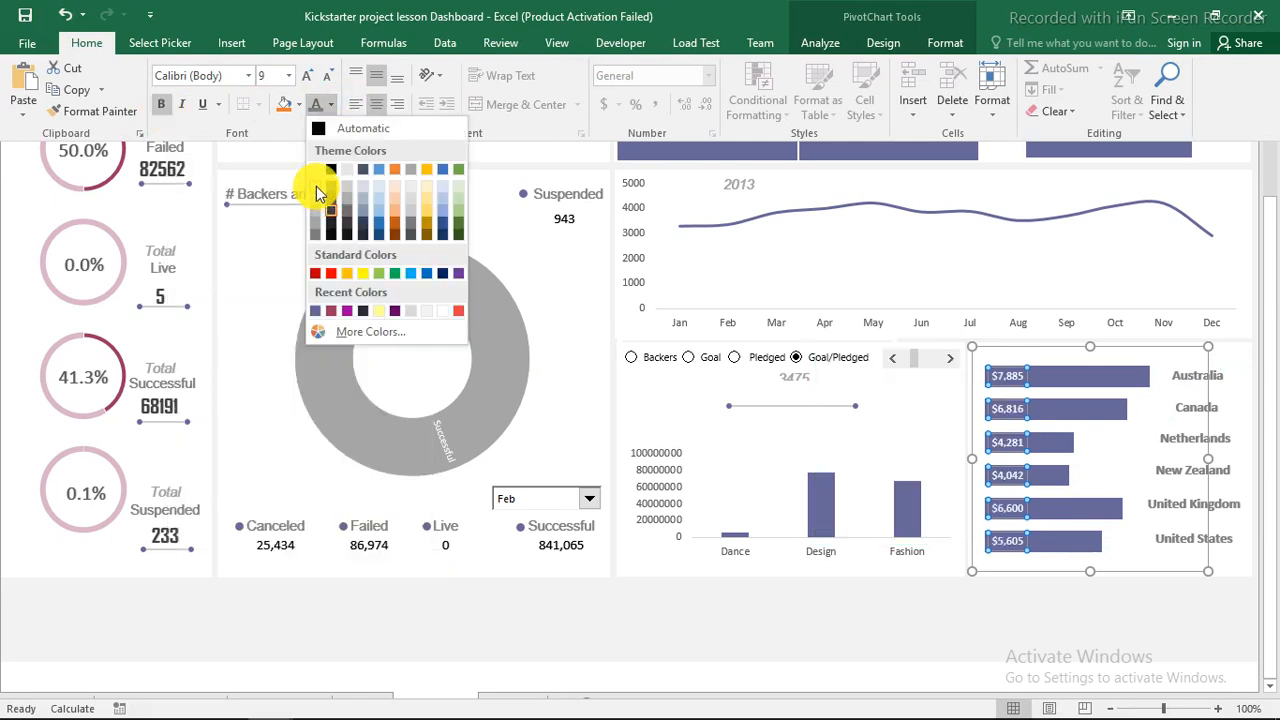
{"action": "left_click", "coordinate": [318, 193]}
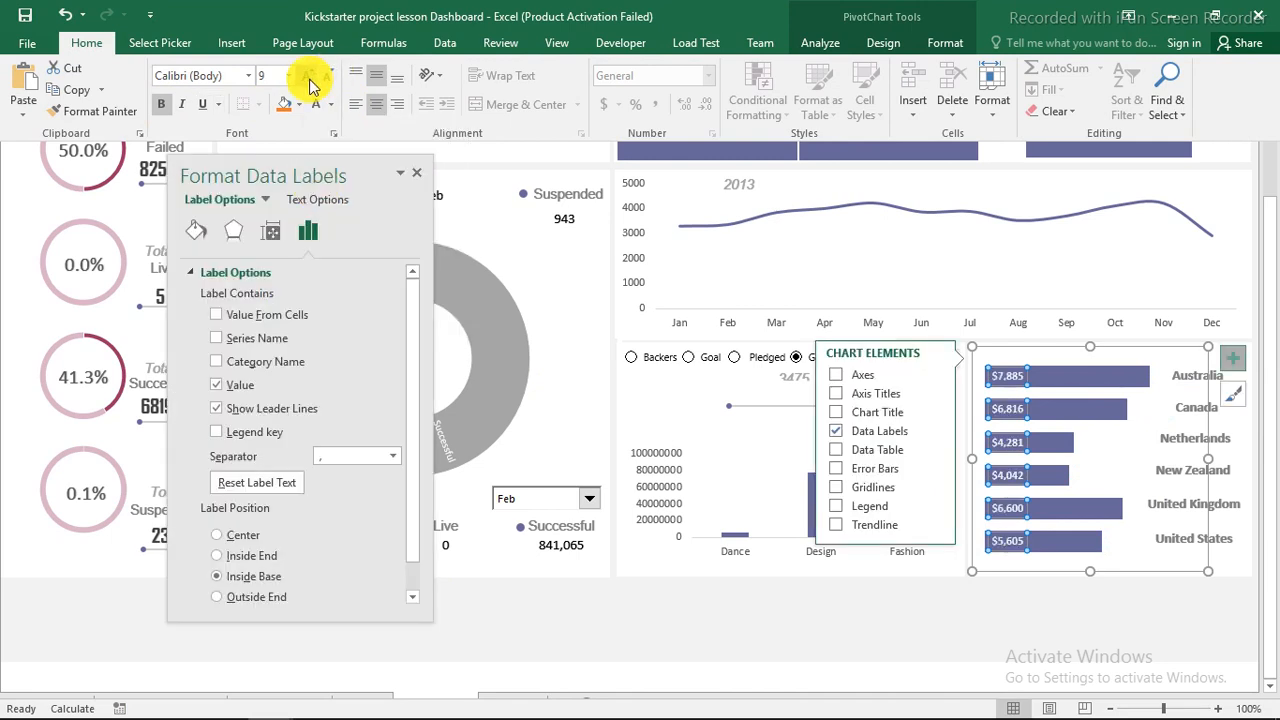
{"action": "left_click", "coordinate": [831, 609]}
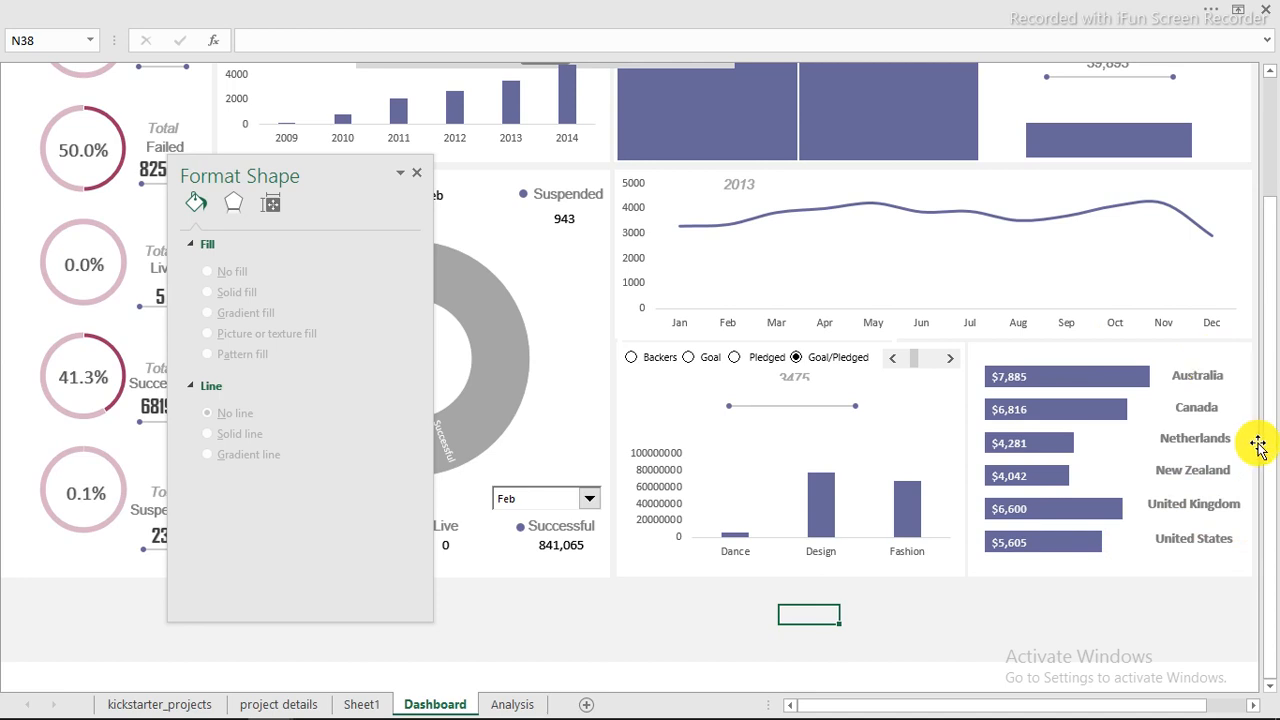
Close the formatting pane and move the grouped project-status selector over the States of the project heading and the Project country card
{"action": "left_click_drag", "start_coordinate": [1272, 455], "coordinate": [1257, 223]}
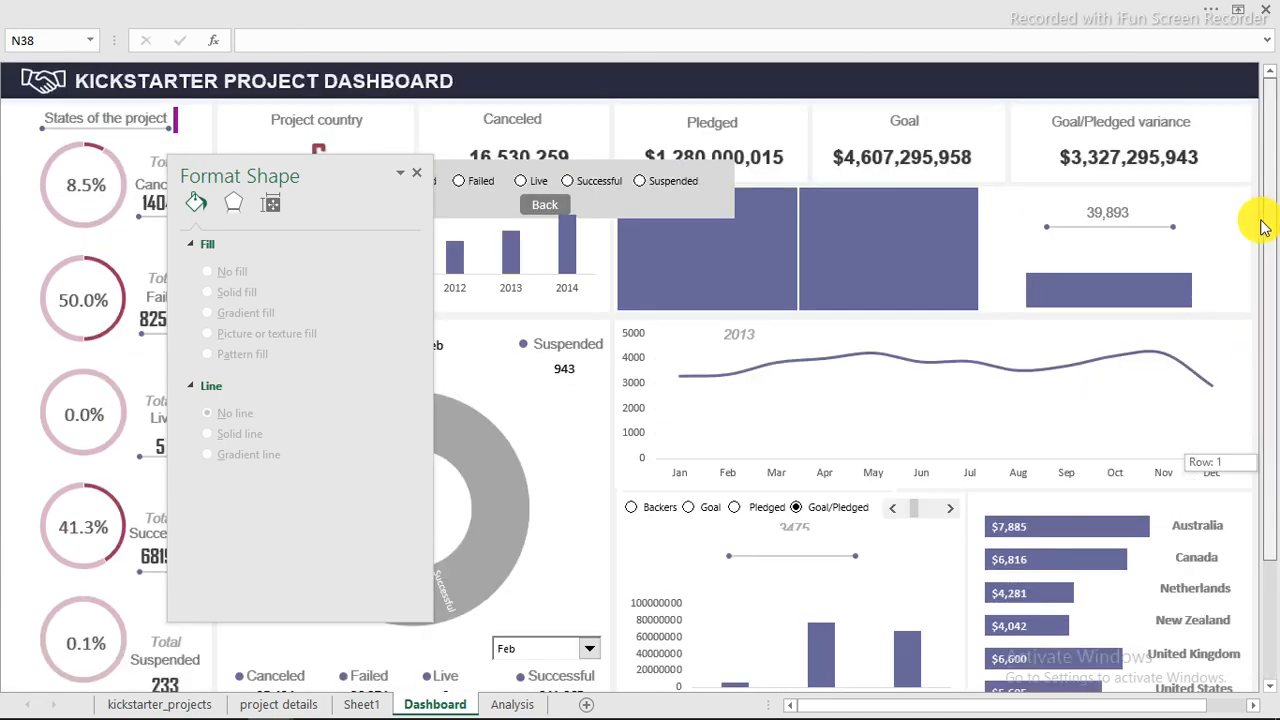
{"action": "left_click", "coordinate": [416, 175]}
{"action": "left_click", "coordinate": [632, 218]}
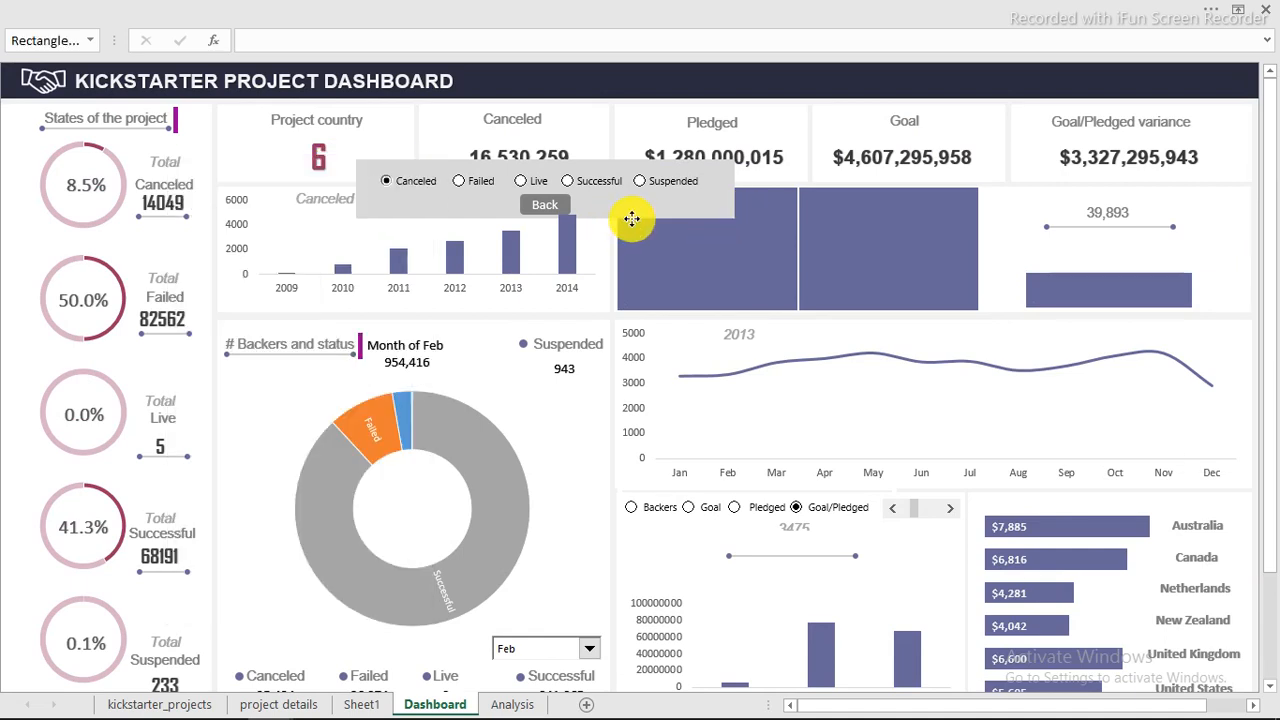
{"action": "left_click", "coordinate": [632, 218]}
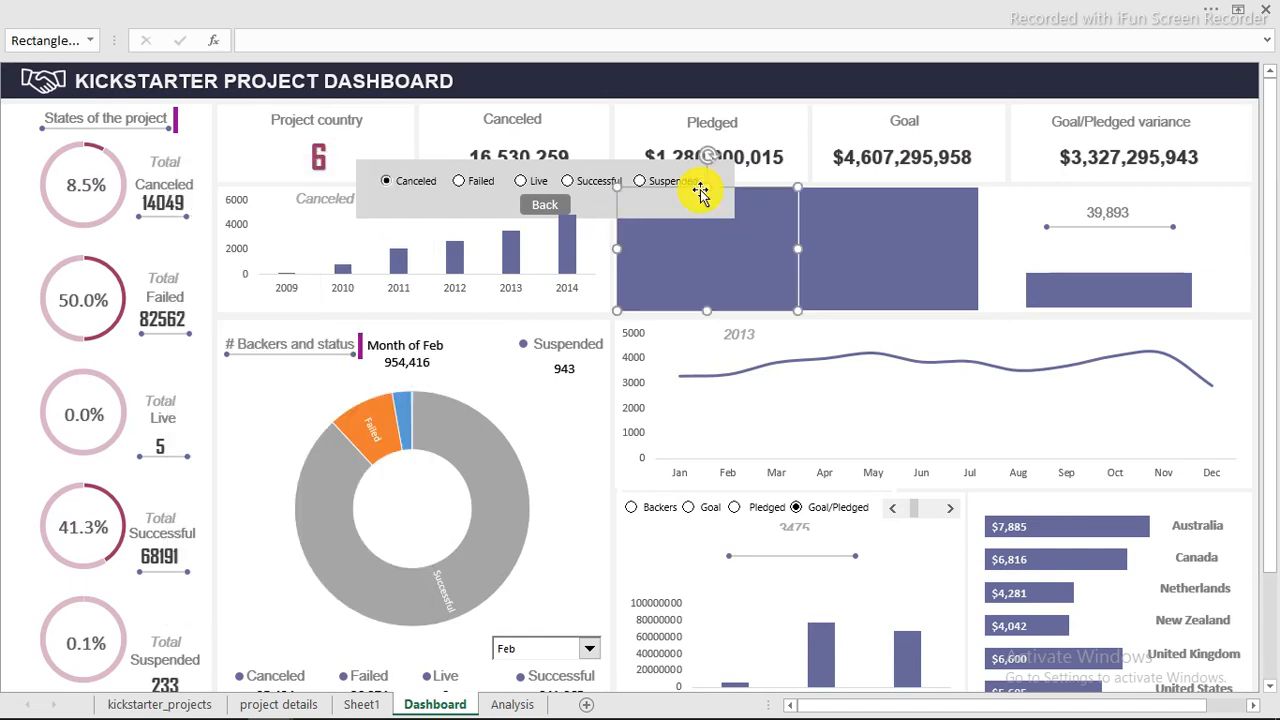
{"action": "left_click", "coordinate": [650, 163]}
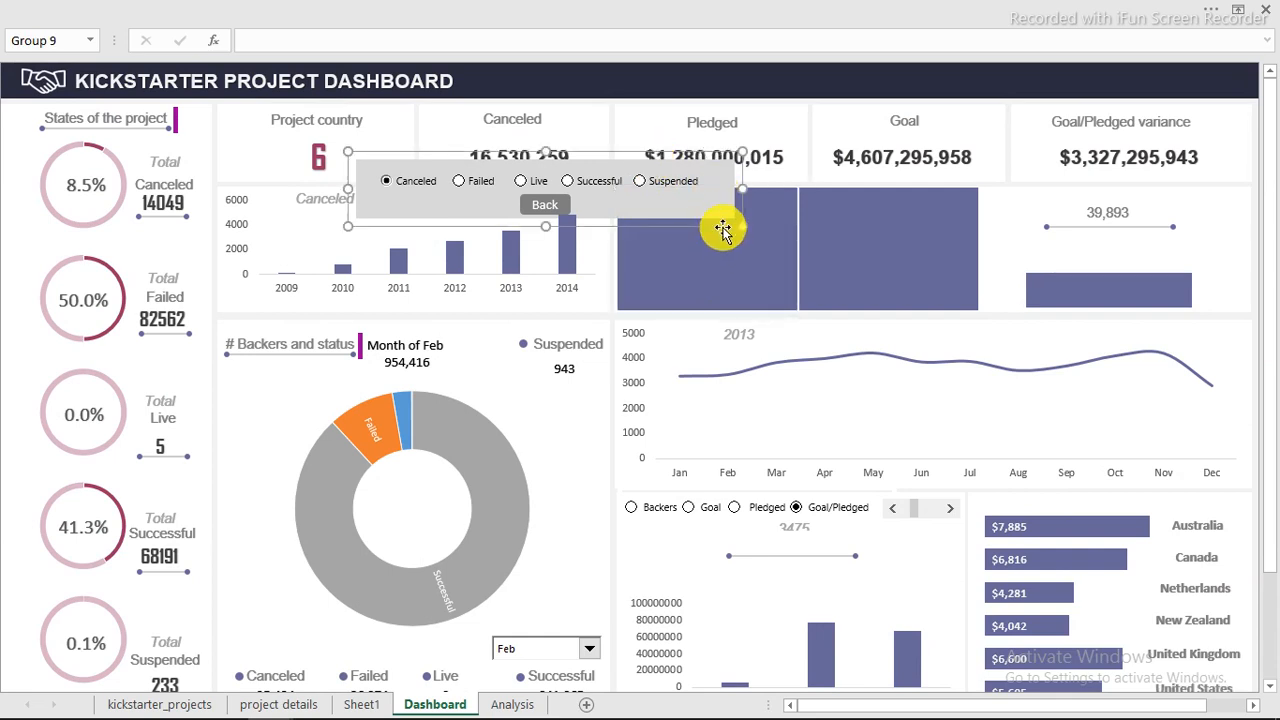
{"action": "left_click_drag", "start_coordinate": [722, 229], "coordinate": [409, 189]}
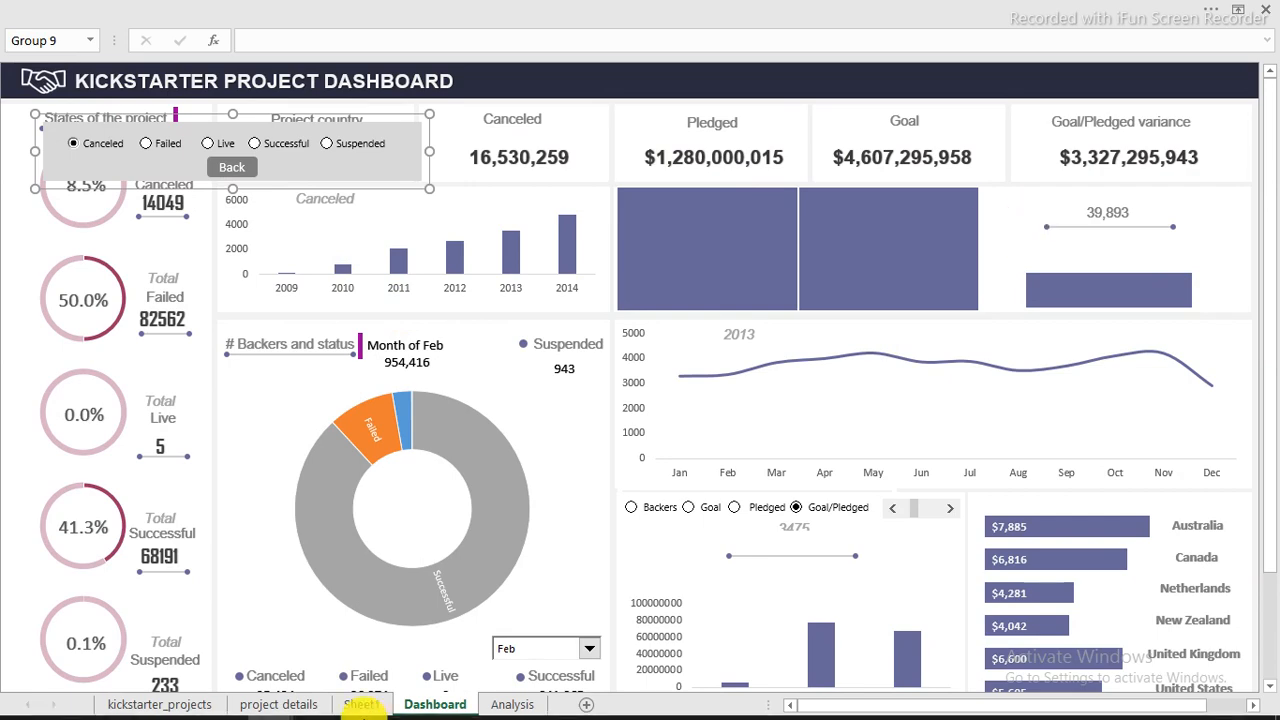
Switch to the completed reference workbook and open the country selector beside its top-project card
{"action": "mouse_move", "coordinate": [268, 700]}
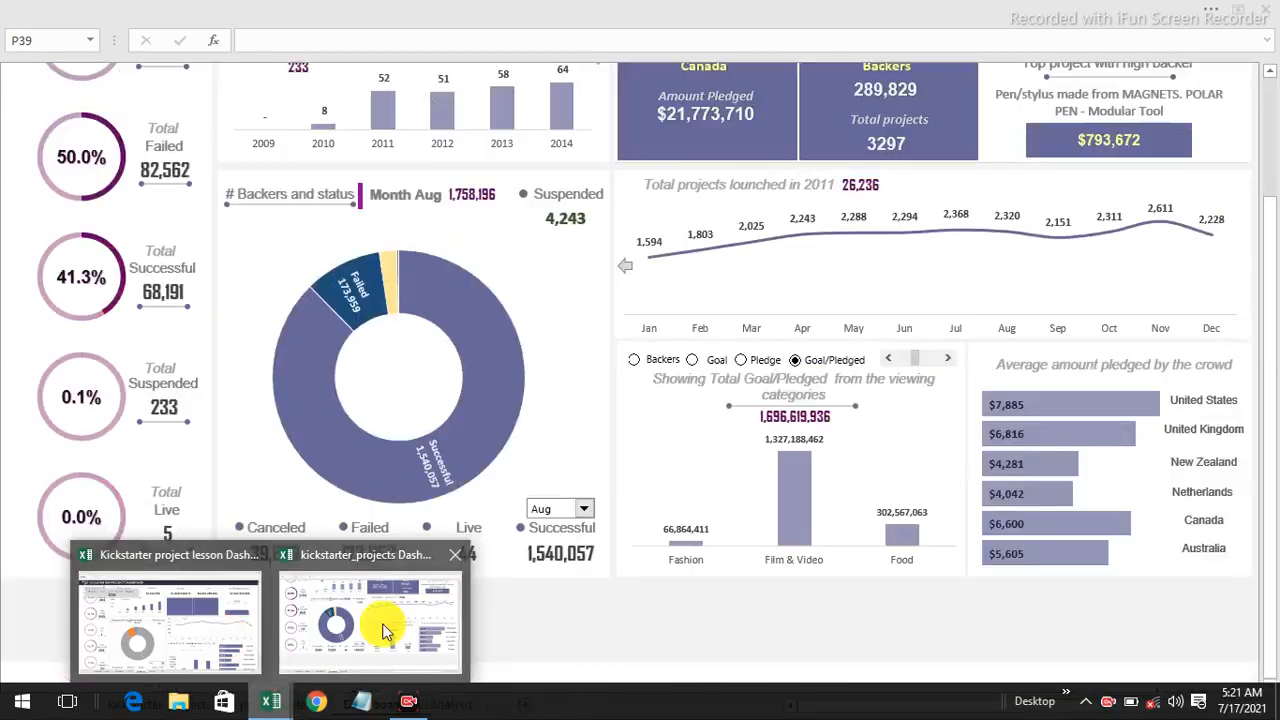
{"action": "left_click", "coordinate": [385, 630]}
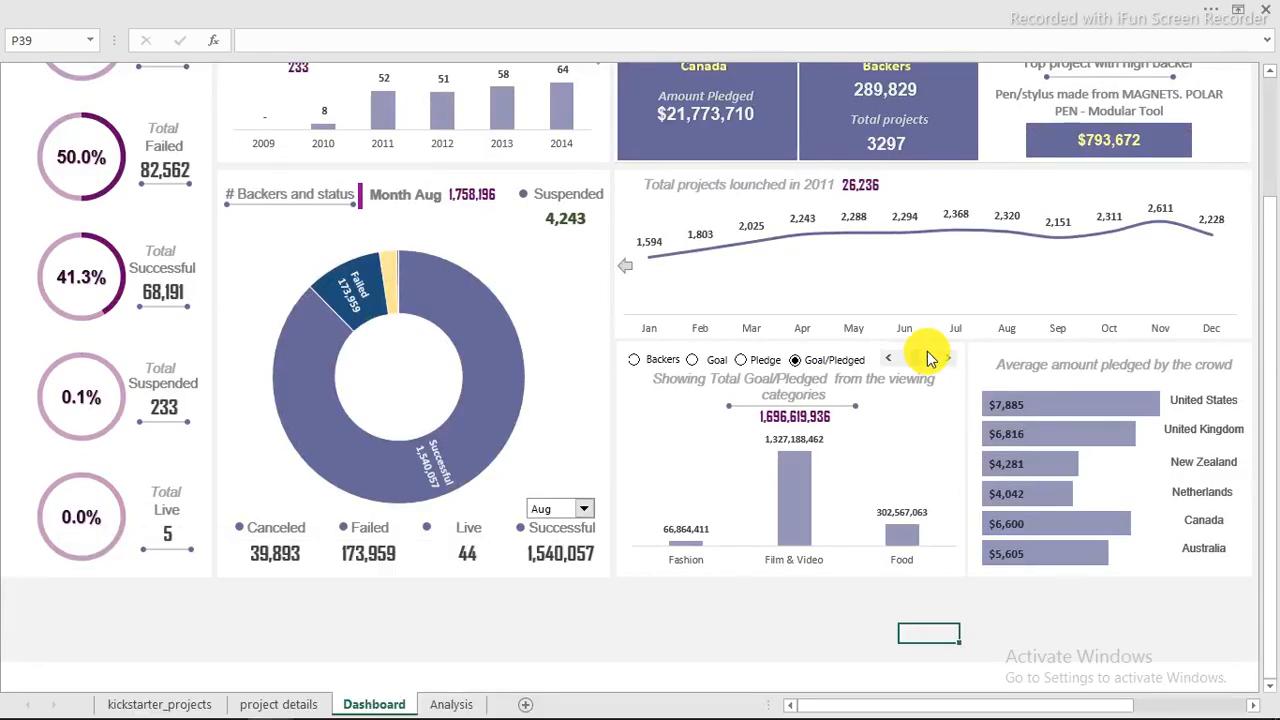
{"action": "scroll", "coordinate": [928, 358], "scroll_direction": "up", "scroll_amount": 3}
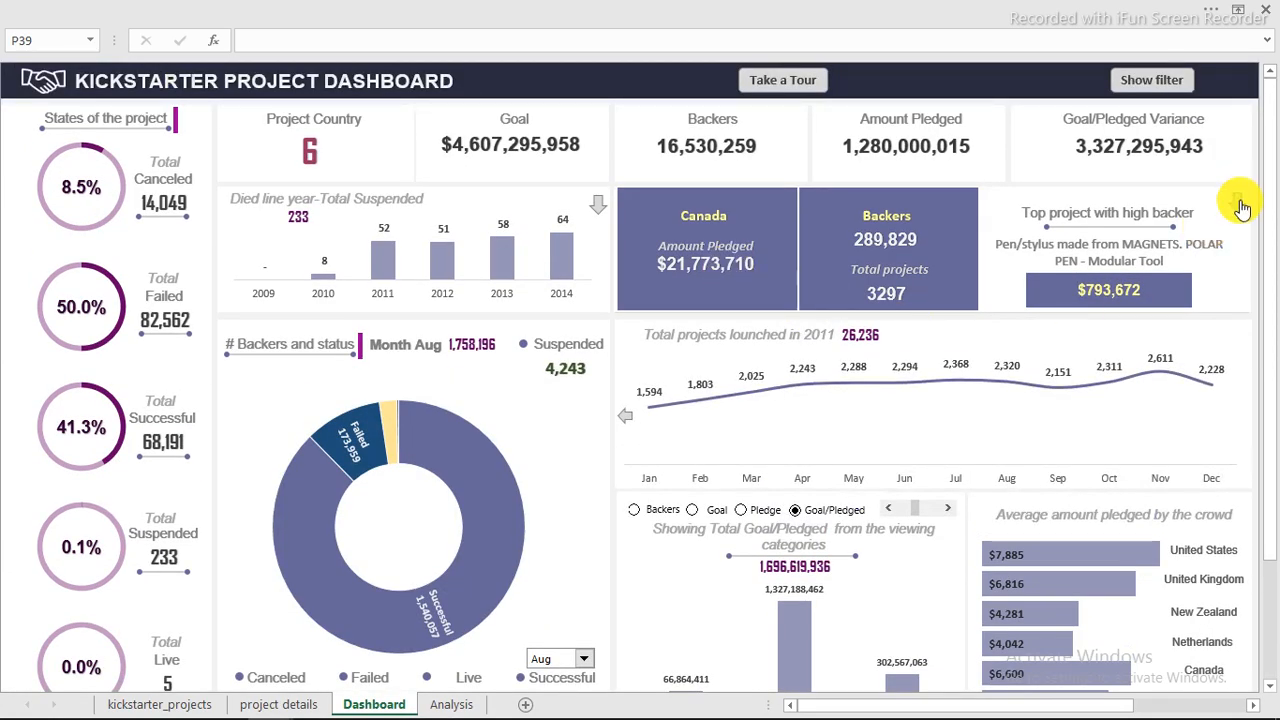
{"action": "left_click", "coordinate": [1240, 207]}
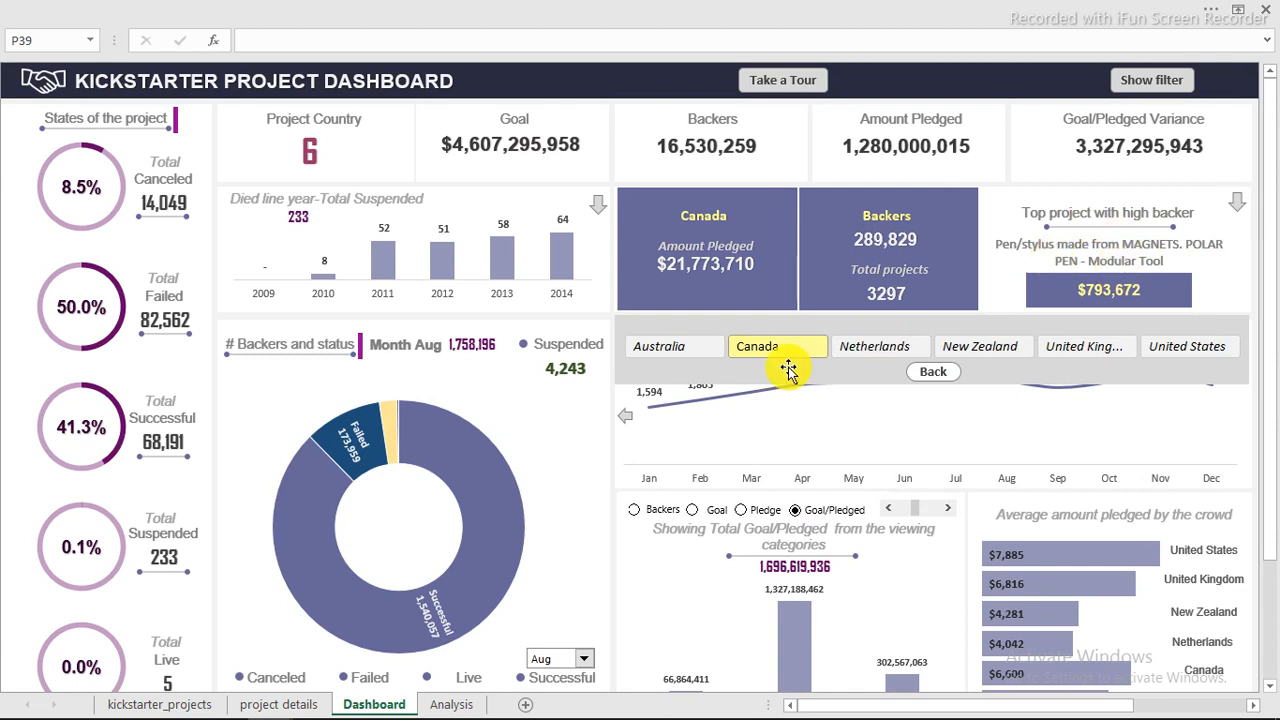
Test the reference country selector with Australia and United States, examine the country, backers and top-project cards, and close the selector
{"action": "left_click", "coordinate": [678, 348]}
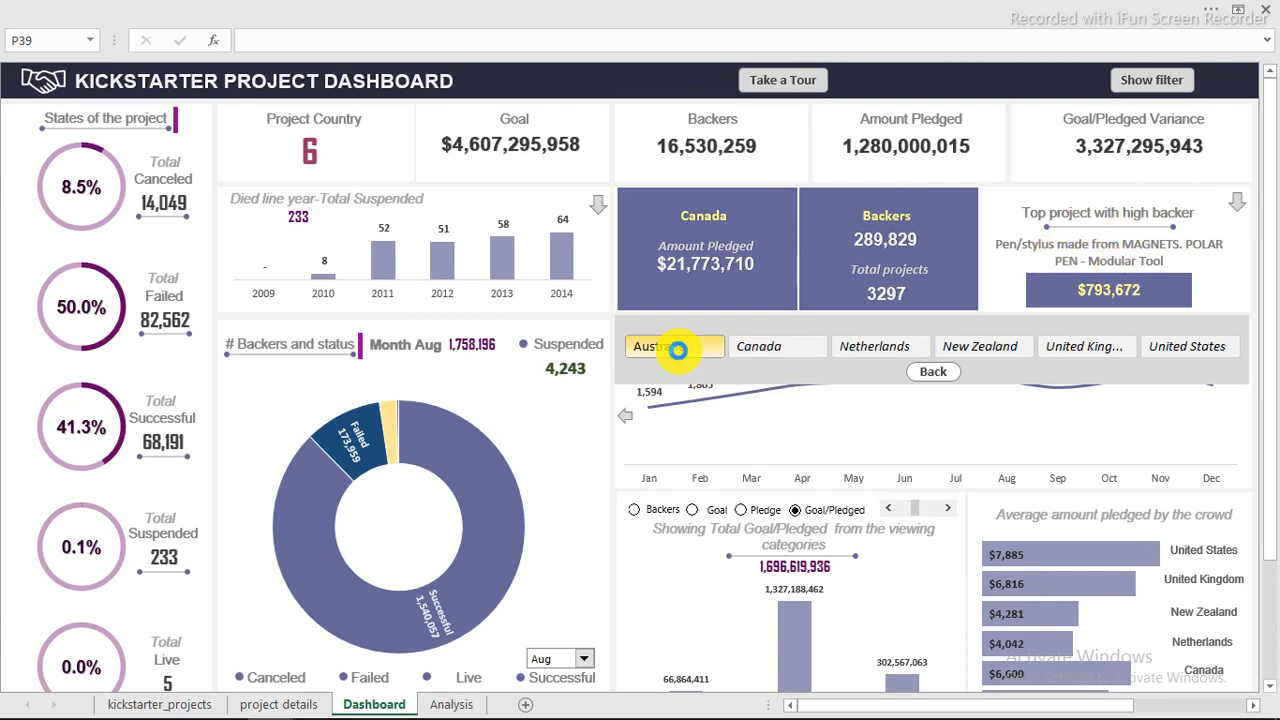
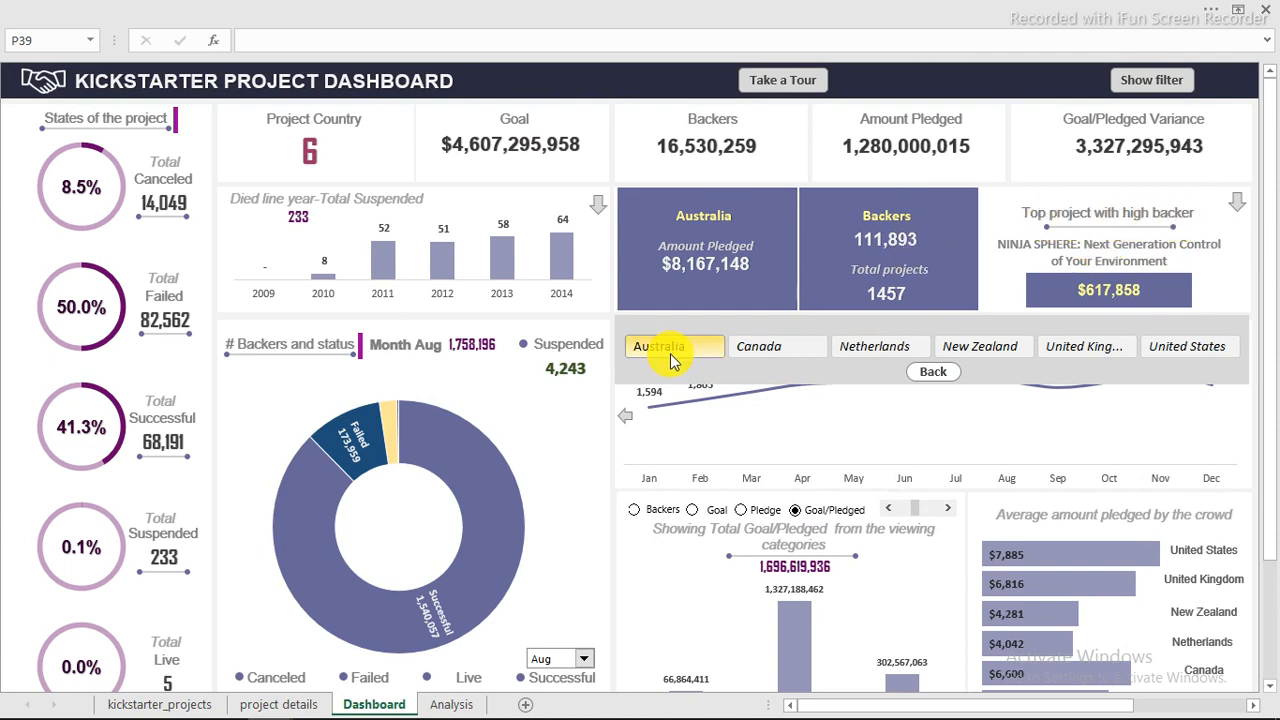
{"action": "left_click", "coordinate": [1160, 350]}
{"action": "left_click", "coordinate": [751, 256]}
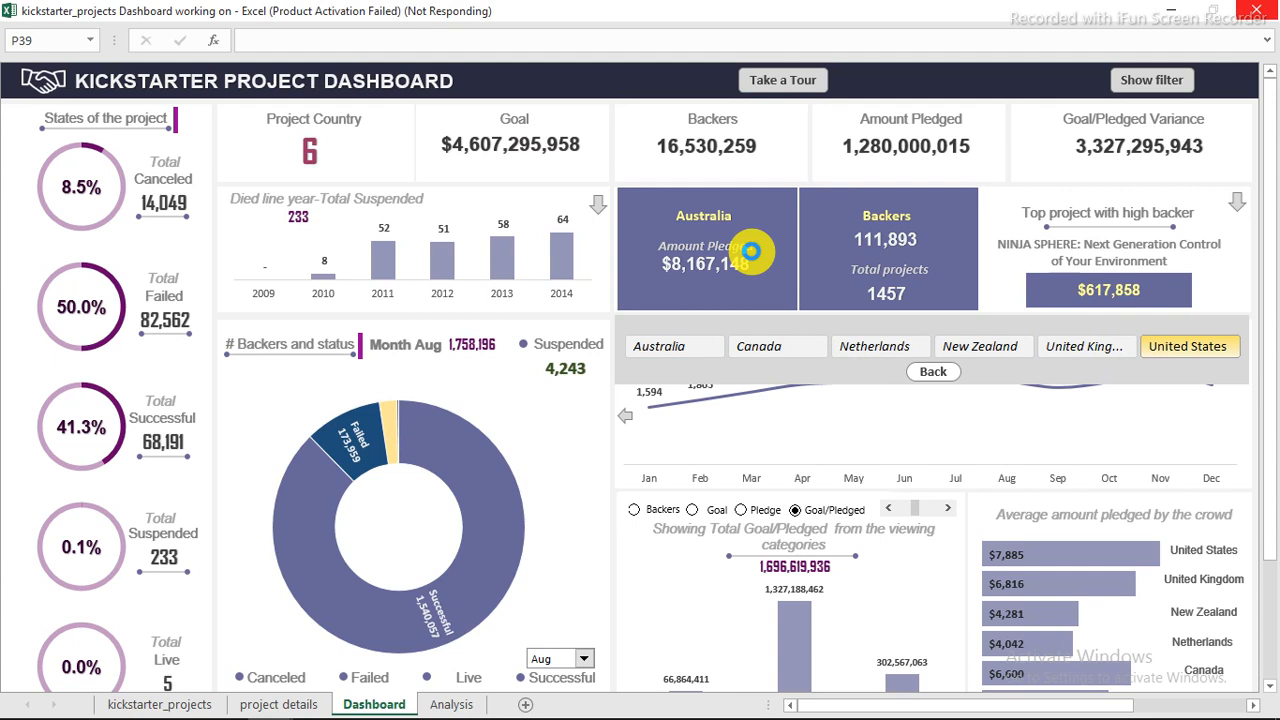
{"action": "left_click", "coordinate": [933, 377]}
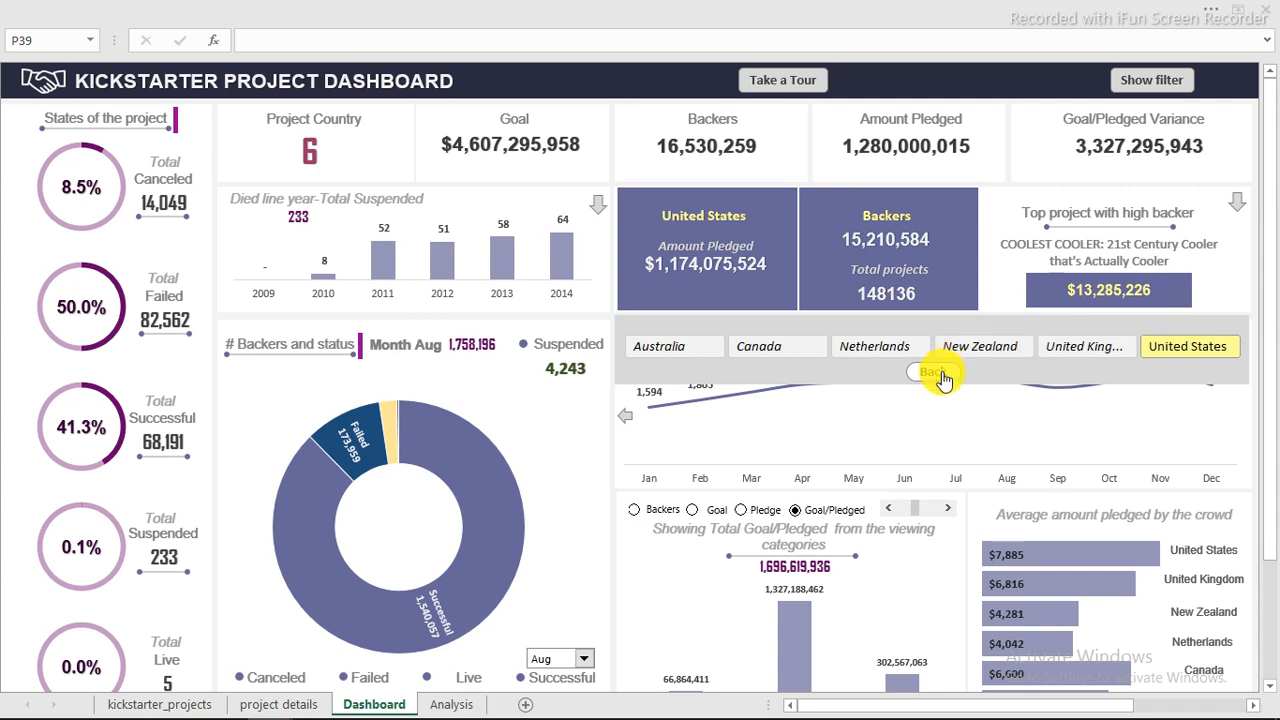
{"action": "left_click", "coordinate": [940, 376]}
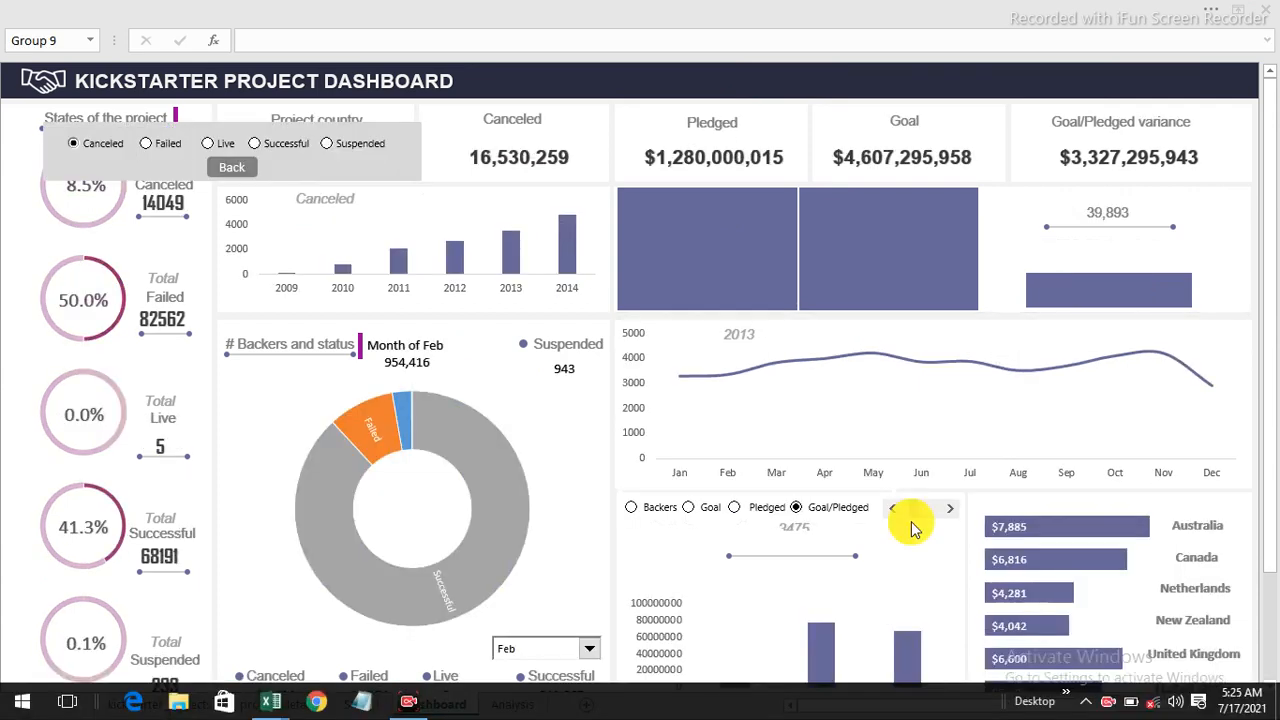
In the lesson workbook, copy the country average-pledged pivot table on the Analysis sheet to cell BZ7
{"action": "left_click", "coordinate": [371, 649]}
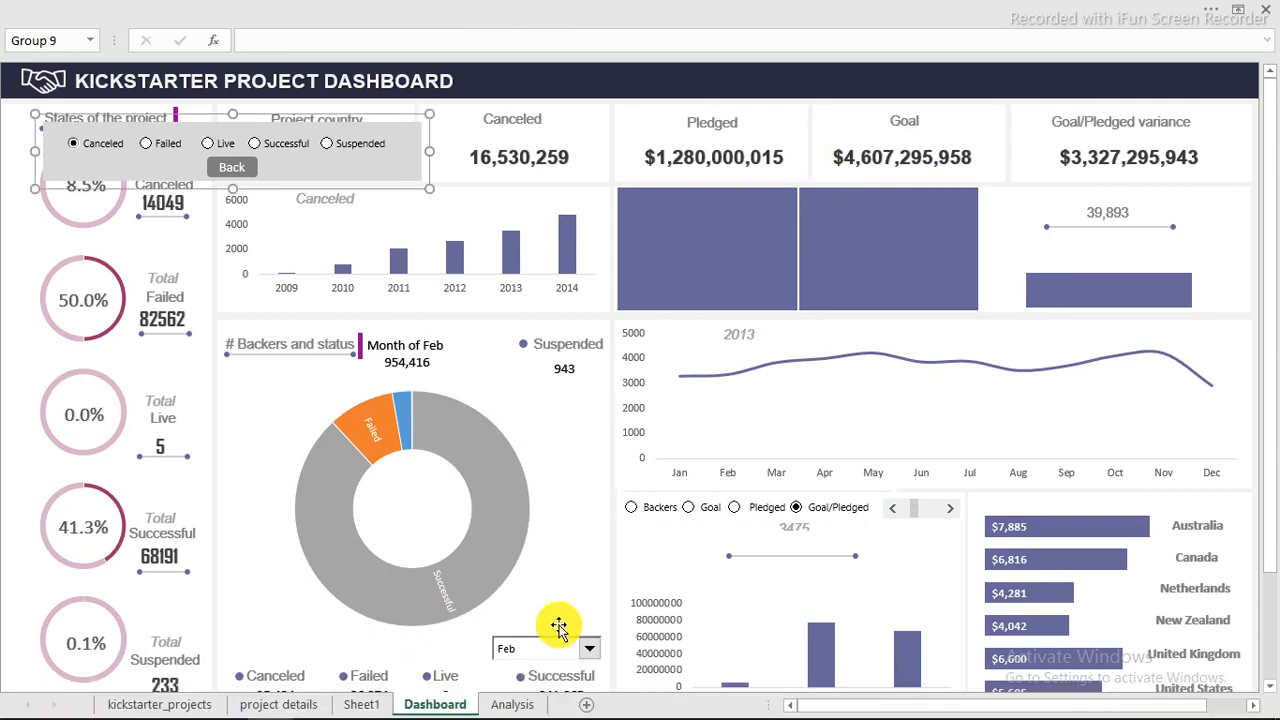
{"action": "left_click", "coordinate": [511, 705]}
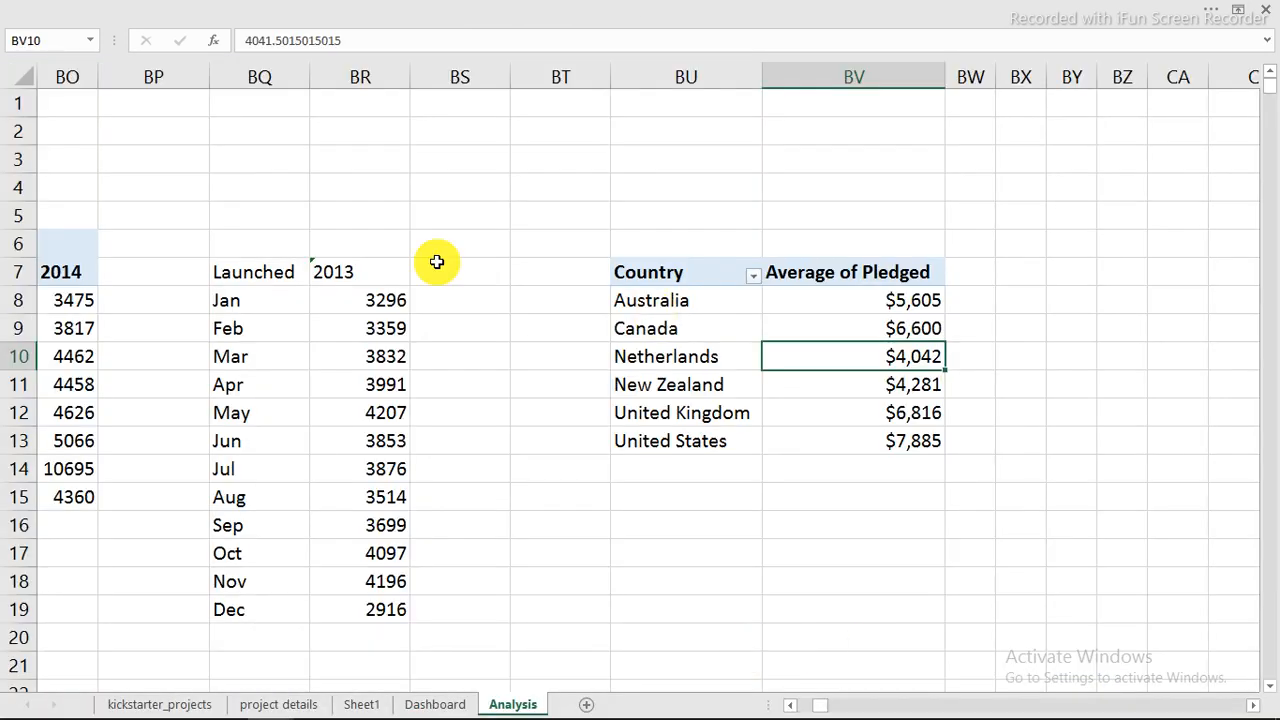
{"action": "left_click_drag", "start_coordinate": [686, 278], "coordinate": [897, 433]}
{"action": "right_click", "coordinate": [897, 433]}
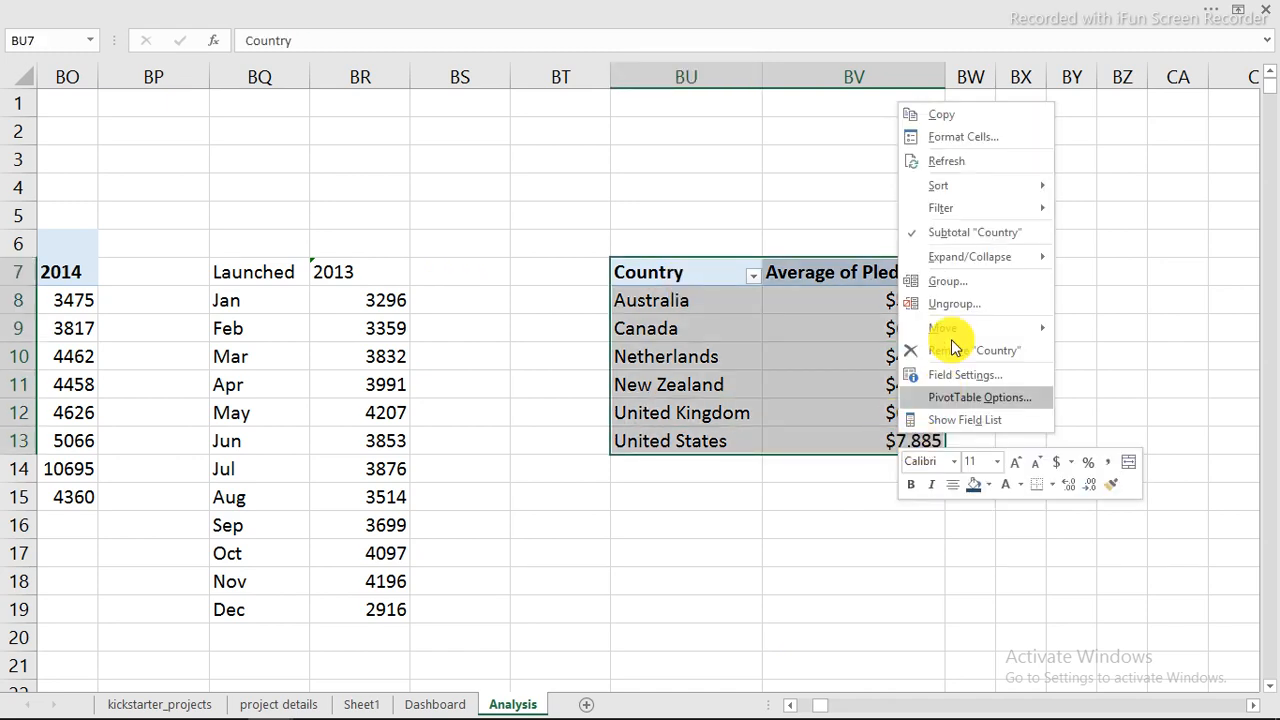
{"action": "left_click", "coordinate": [968, 127]}
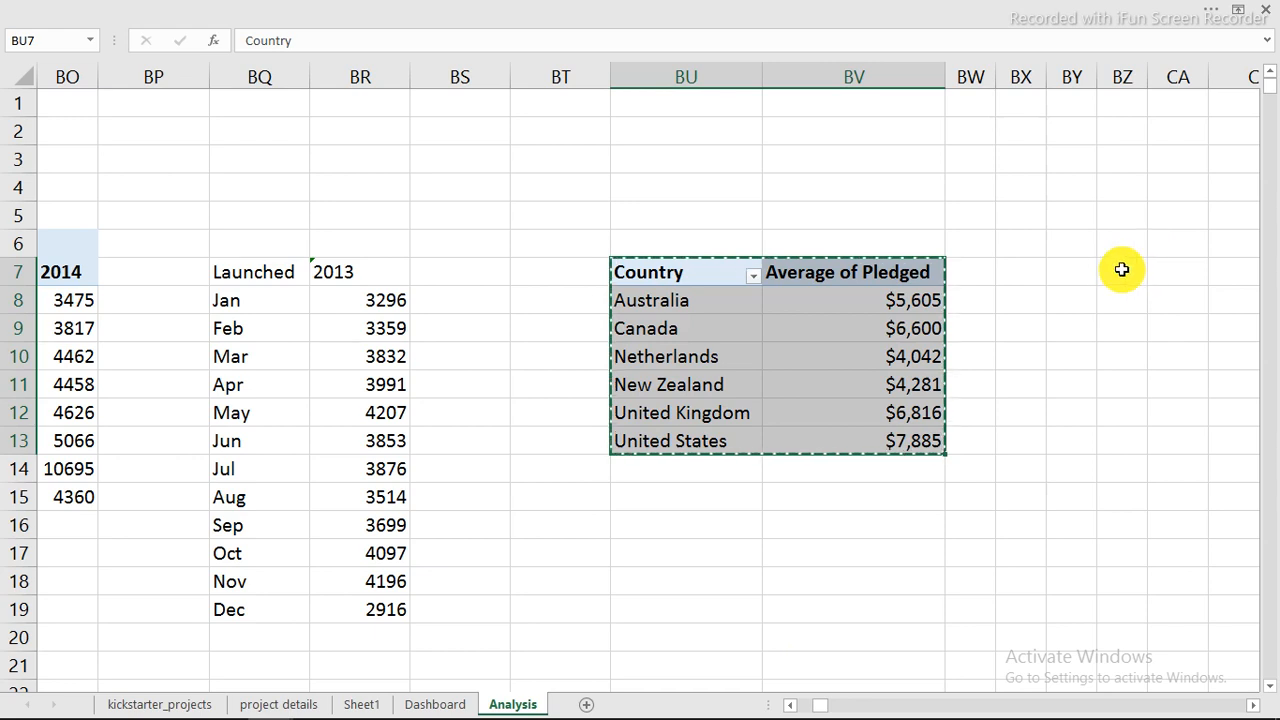
{"action": "left_click", "coordinate": [1122, 270]}
{"action": "right_click", "coordinate": [1122, 270]}
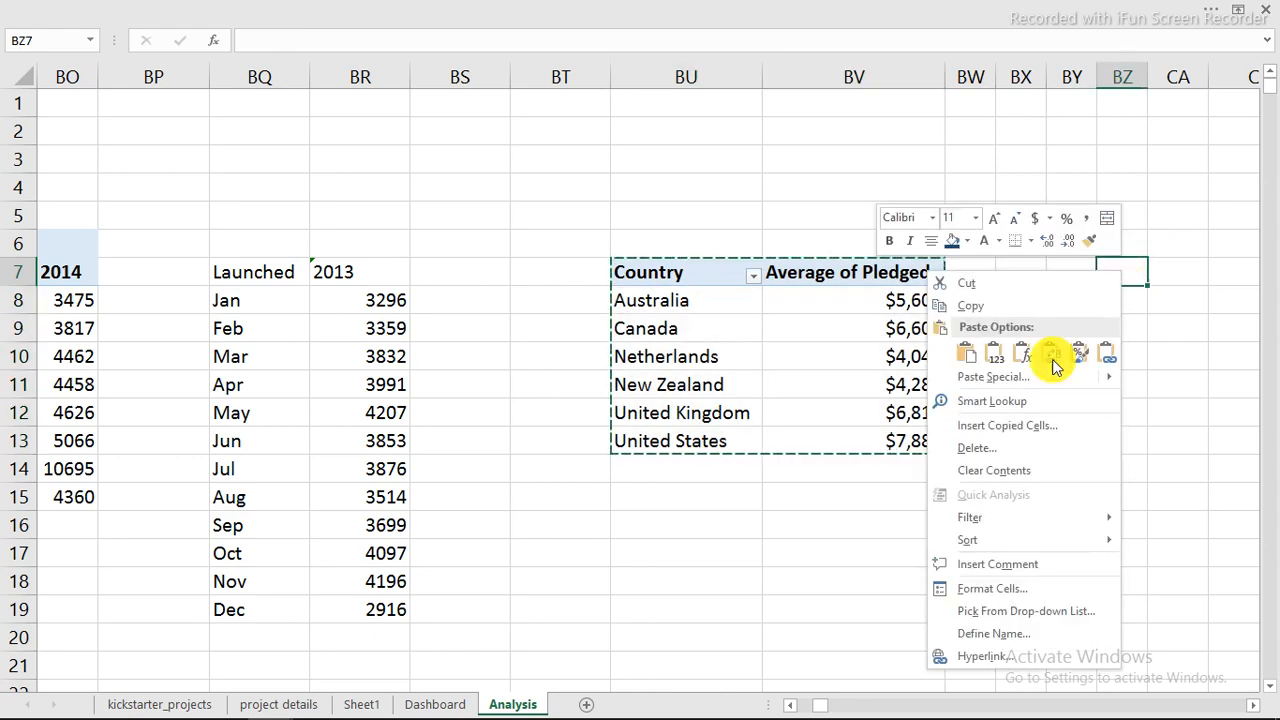
{"action": "left_click", "coordinate": [971, 350]}
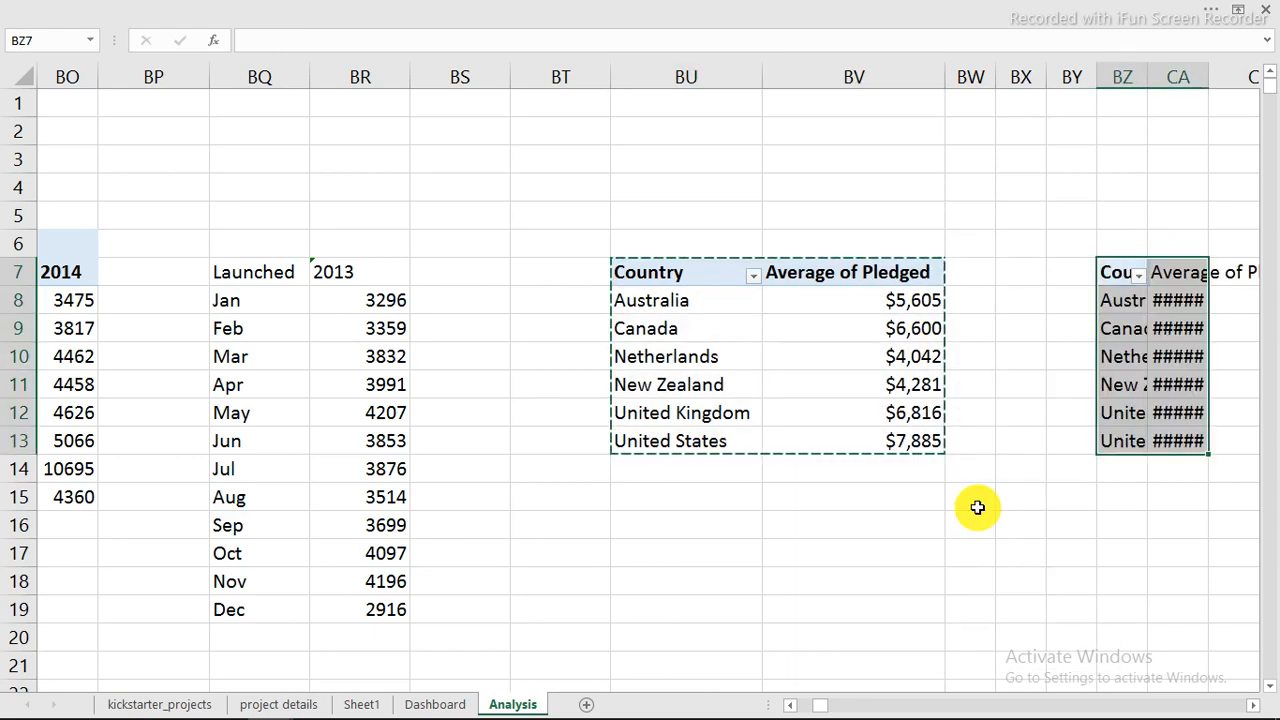
Replace the average of Pledged in the copied country pivot table with the sums of Pledged and Backers
{"action": "left_click", "coordinate": [1253, 705]}
{"action": "left_click", "coordinate": [651, 356]}
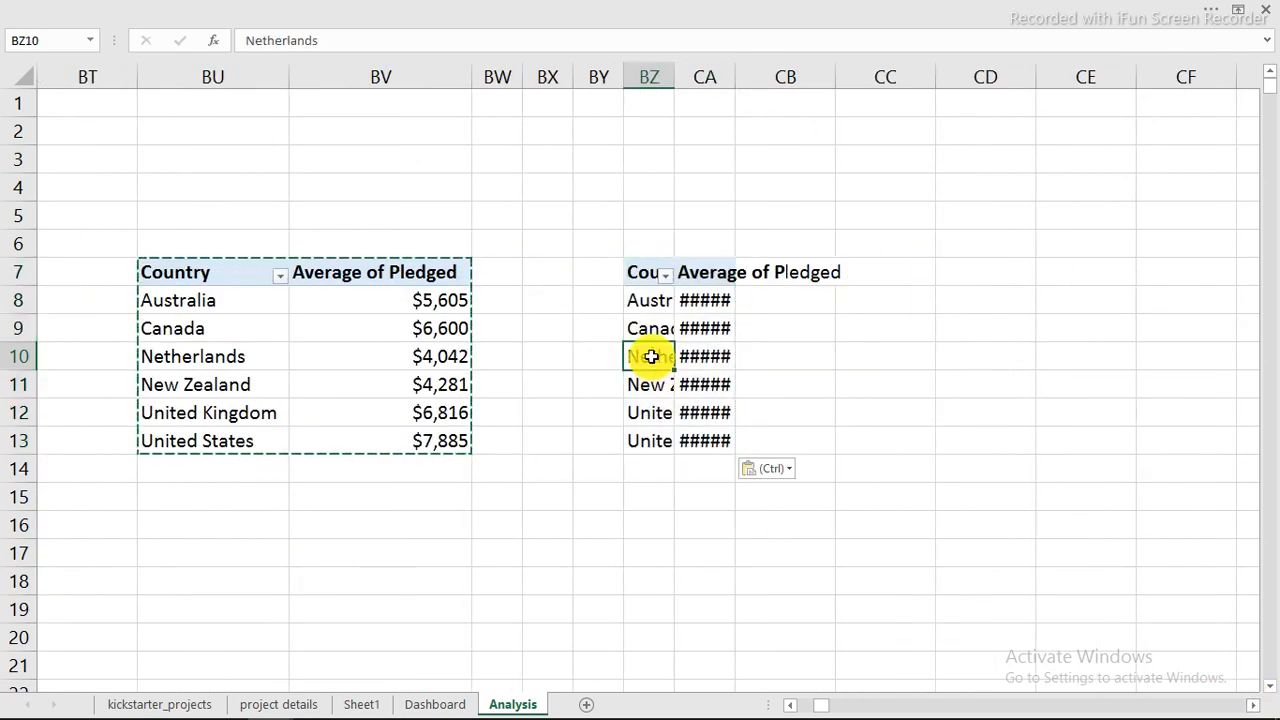
{"action": "right_click", "coordinate": [651, 356]}
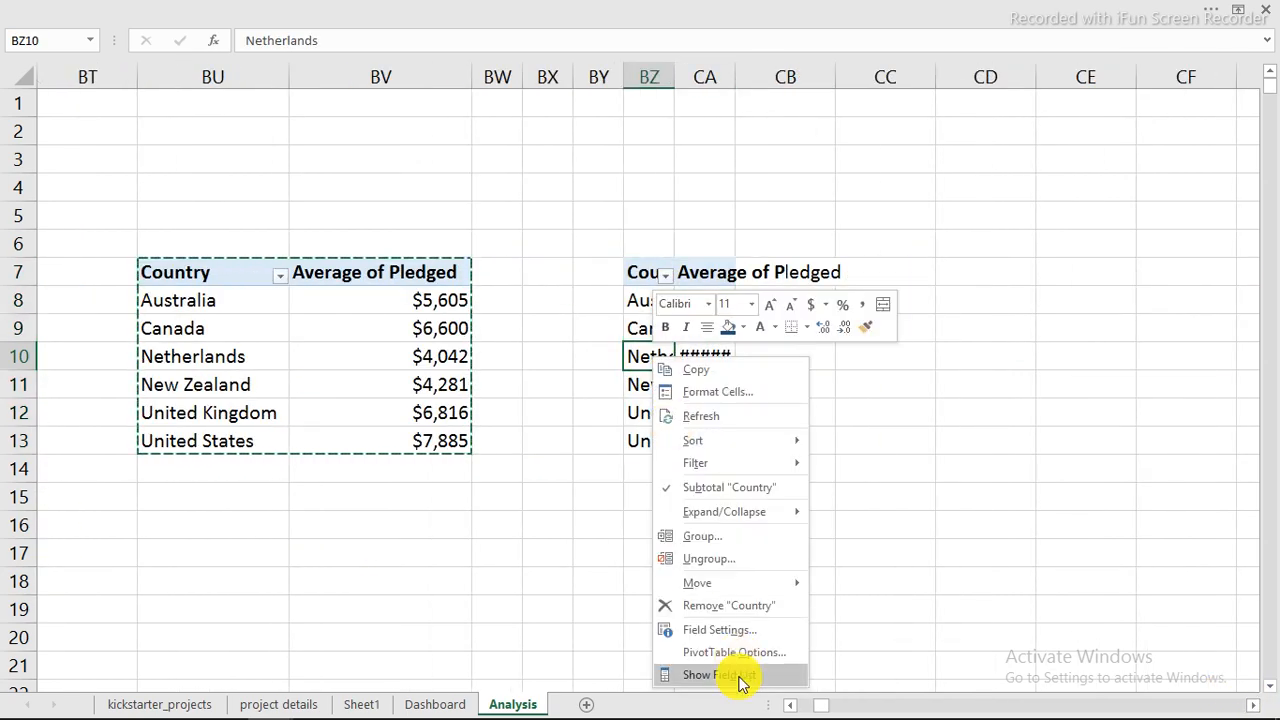
{"action": "left_click", "coordinate": [742, 676]}
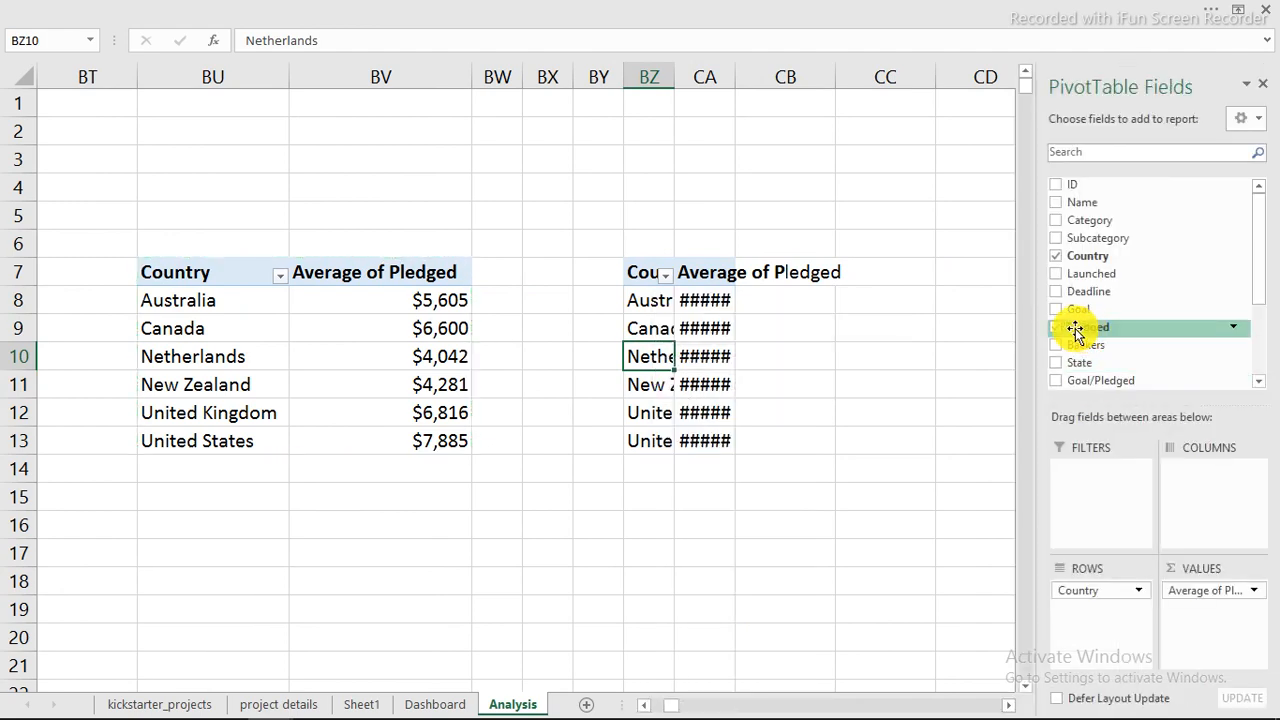
{"action": "left_click", "coordinate": [1055, 327]}
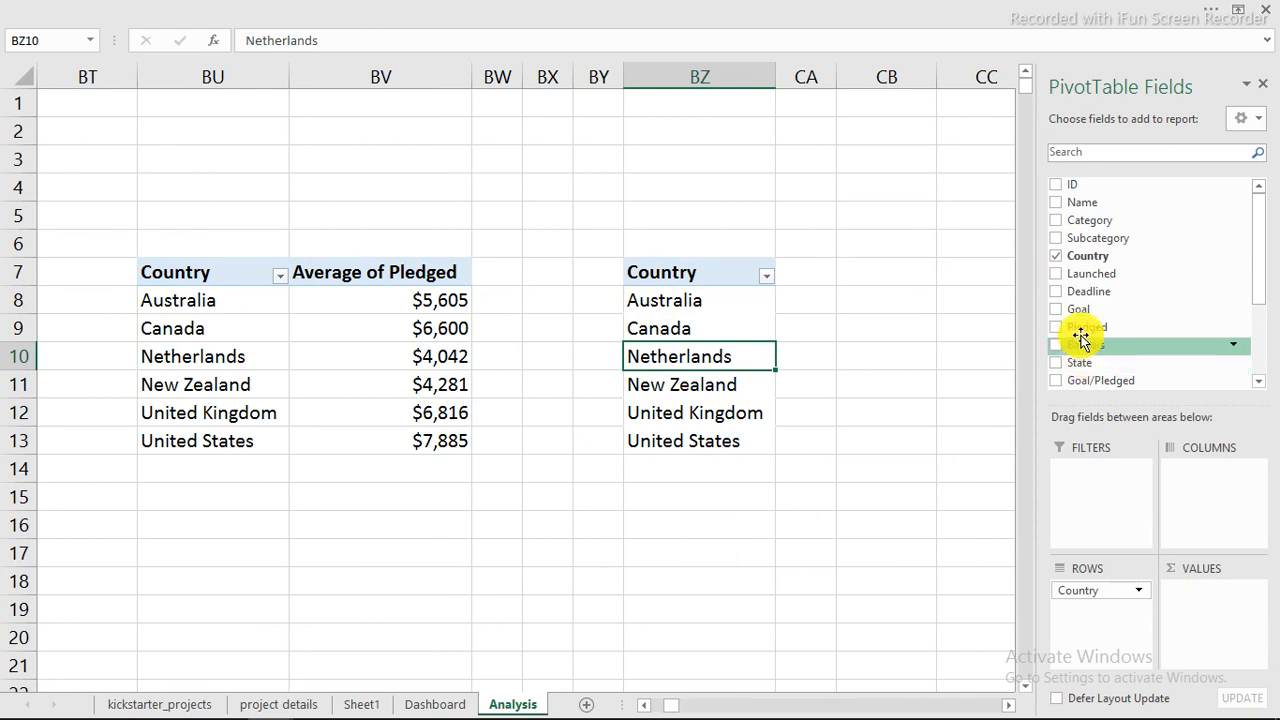
{"action": "left_click_drag", "start_coordinate": [1088, 342], "coordinate": [1209, 621]}
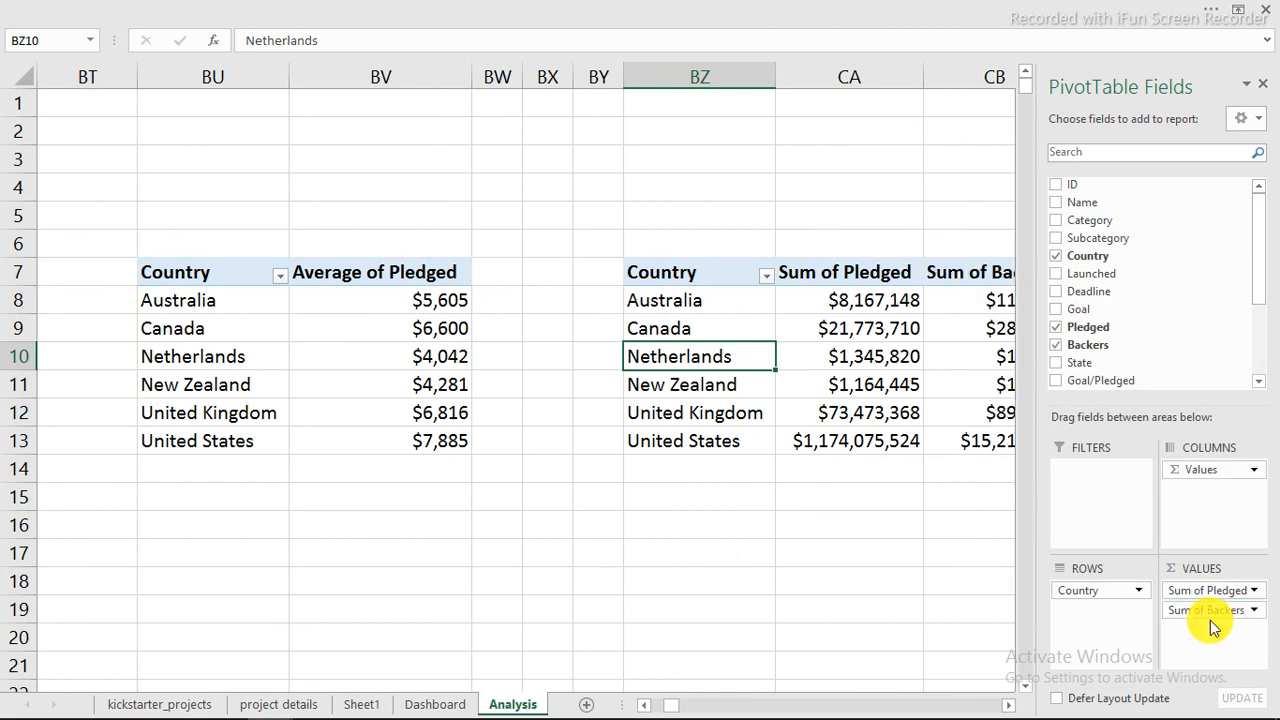
{"action": "left_click", "coordinate": [1008, 705]}
{"action": "left_click", "coordinate": [1008, 708]}
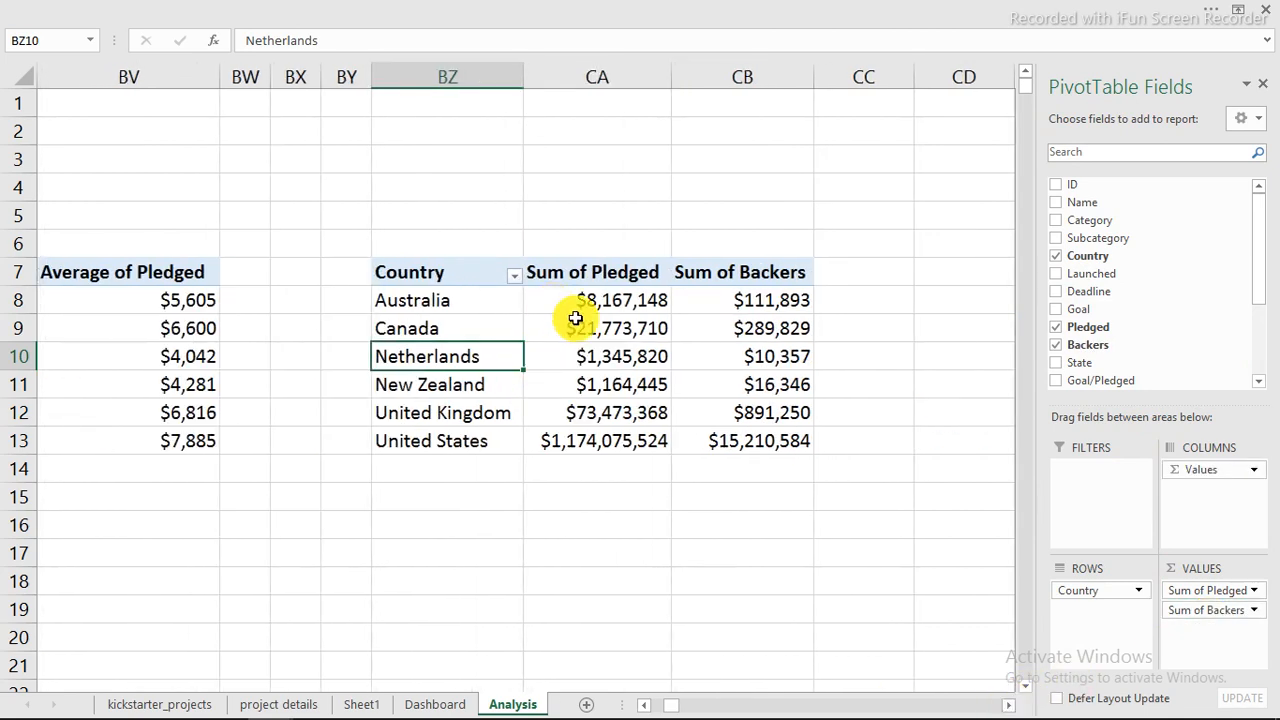
Insert a Category slicer for the copied country pivot table
{"action": "left_click", "coordinate": [572, 326]}
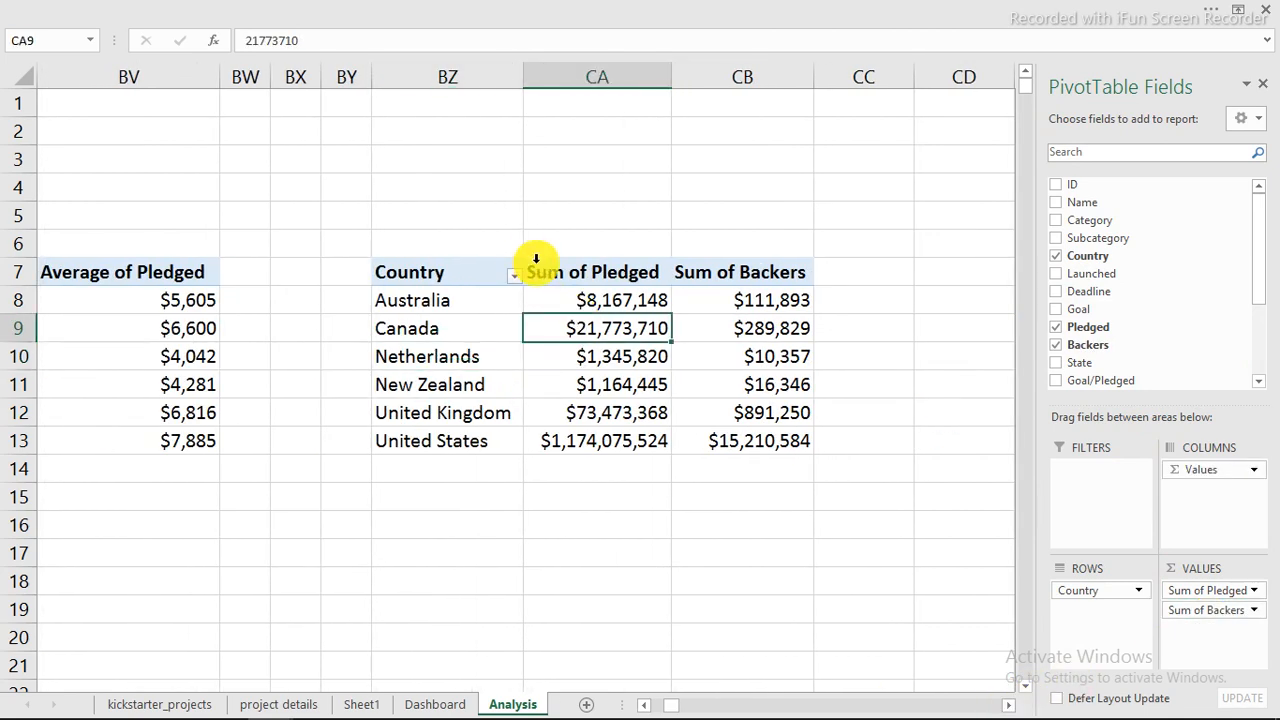
{"action": "left_click", "coordinate": [545, 9]}
{"action": "left_click", "coordinate": [745, 10]}
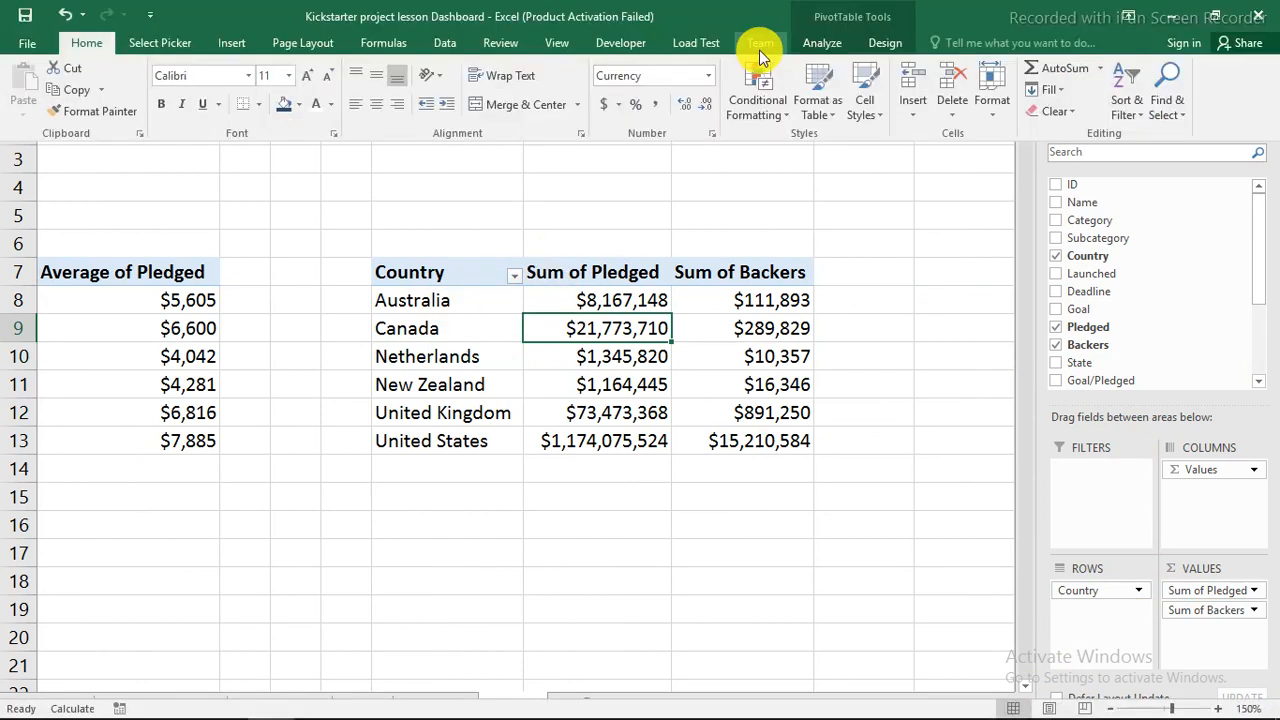
{"action": "left_click", "coordinate": [830, 43]}
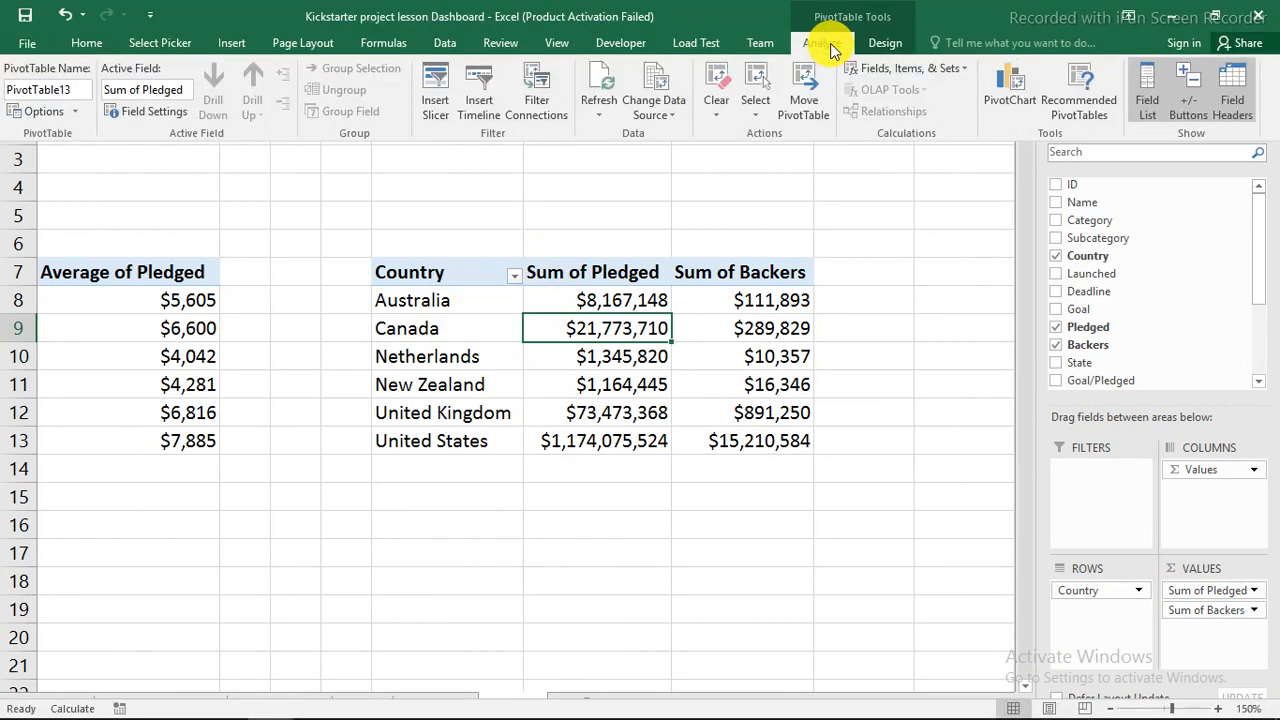
{"action": "left_click", "coordinate": [443, 87]}
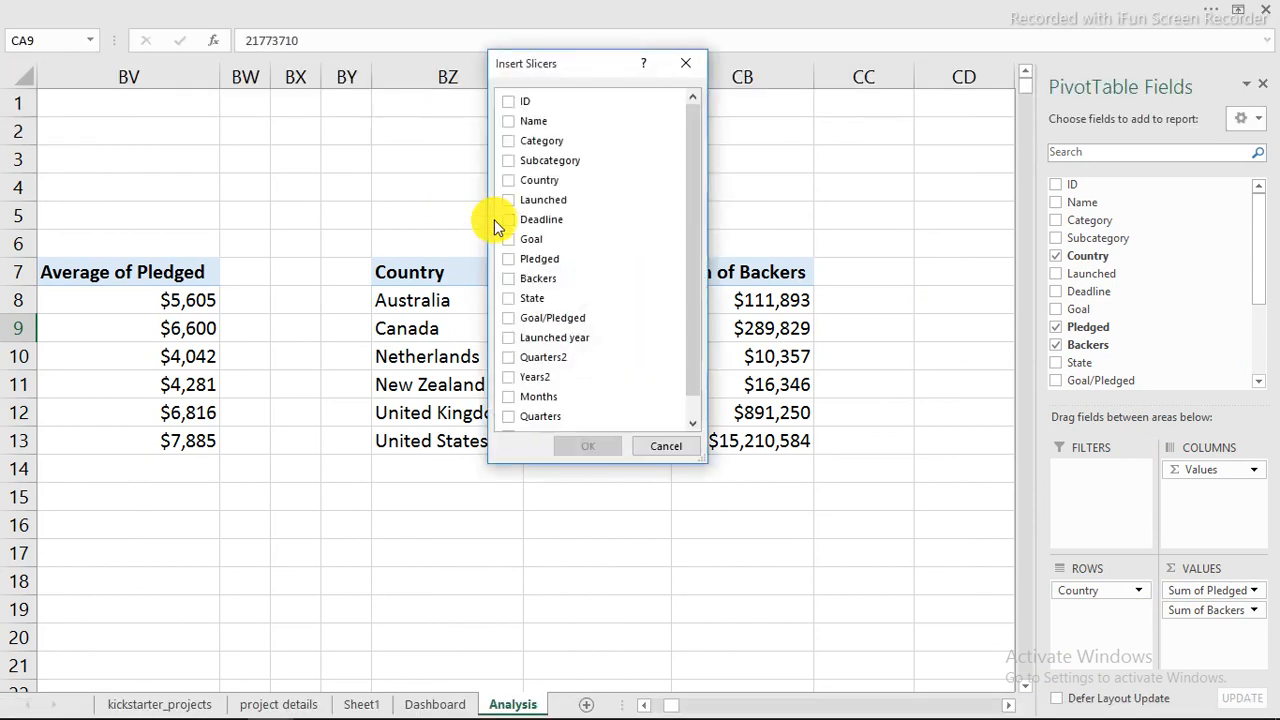
{"action": "left_click", "coordinate": [511, 143]}
{"action": "left_click", "coordinate": [590, 446]}
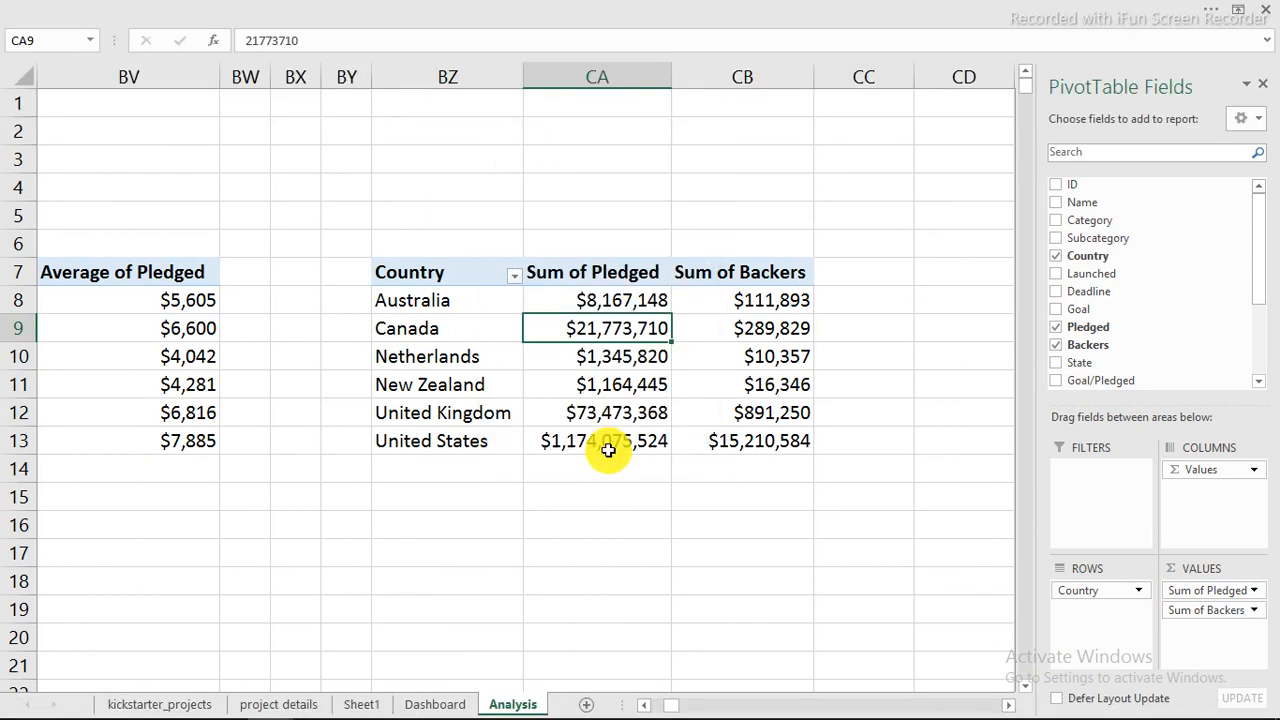
Arrange the Category slicer's buttons in eight columns
{"action": "right_click", "coordinate": [505, 234]}
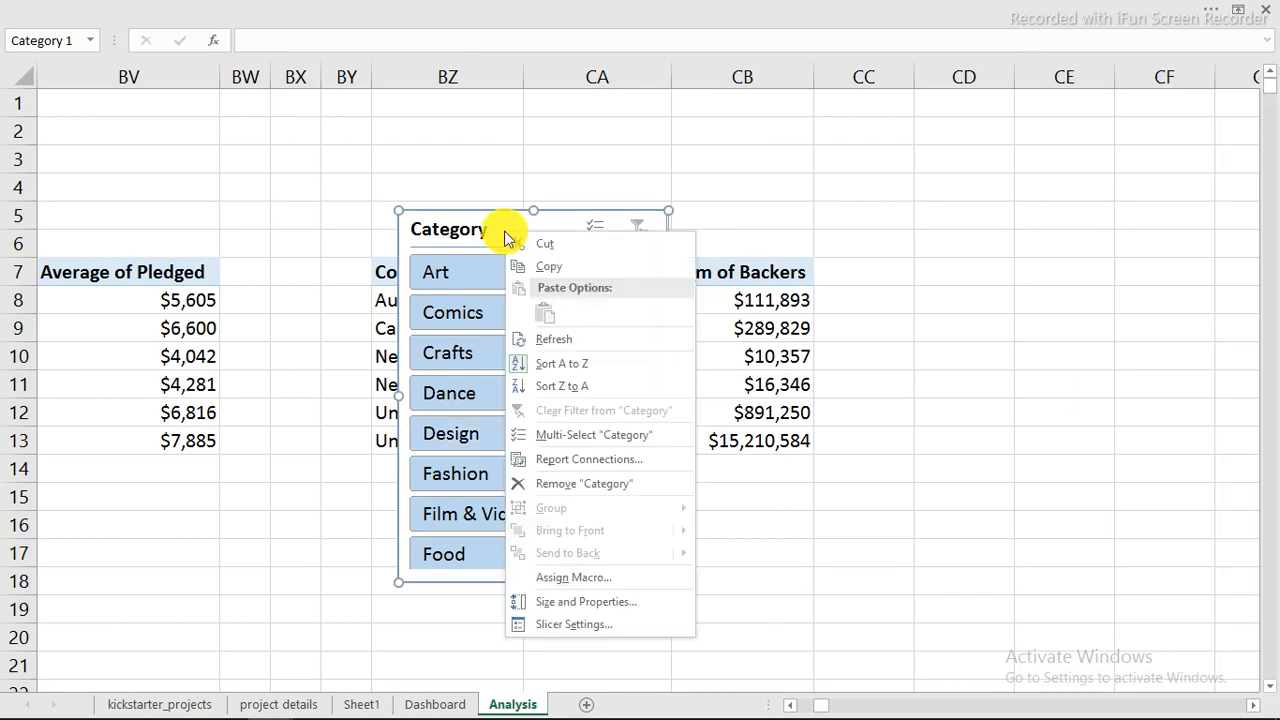
{"action": "left_click", "coordinate": [502, 231]}
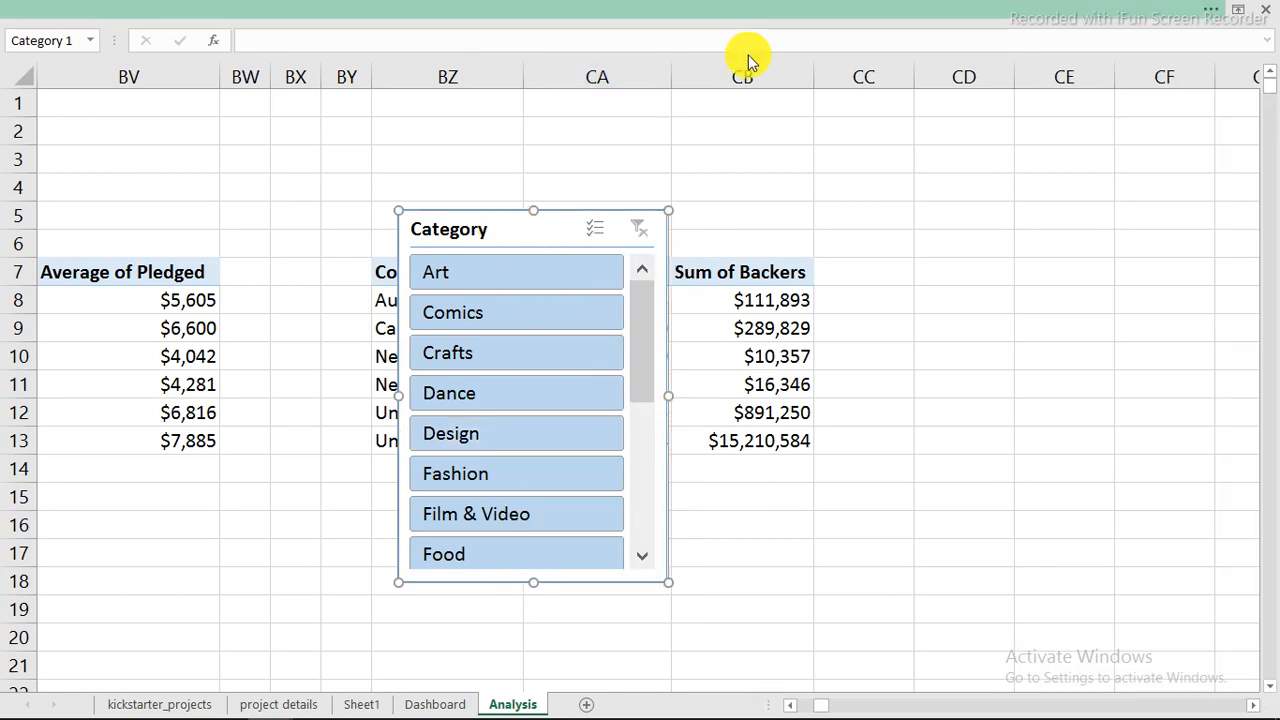
{"action": "left_click", "coordinate": [795, 10]}
{"action": "left_click", "coordinate": [833, 45]}
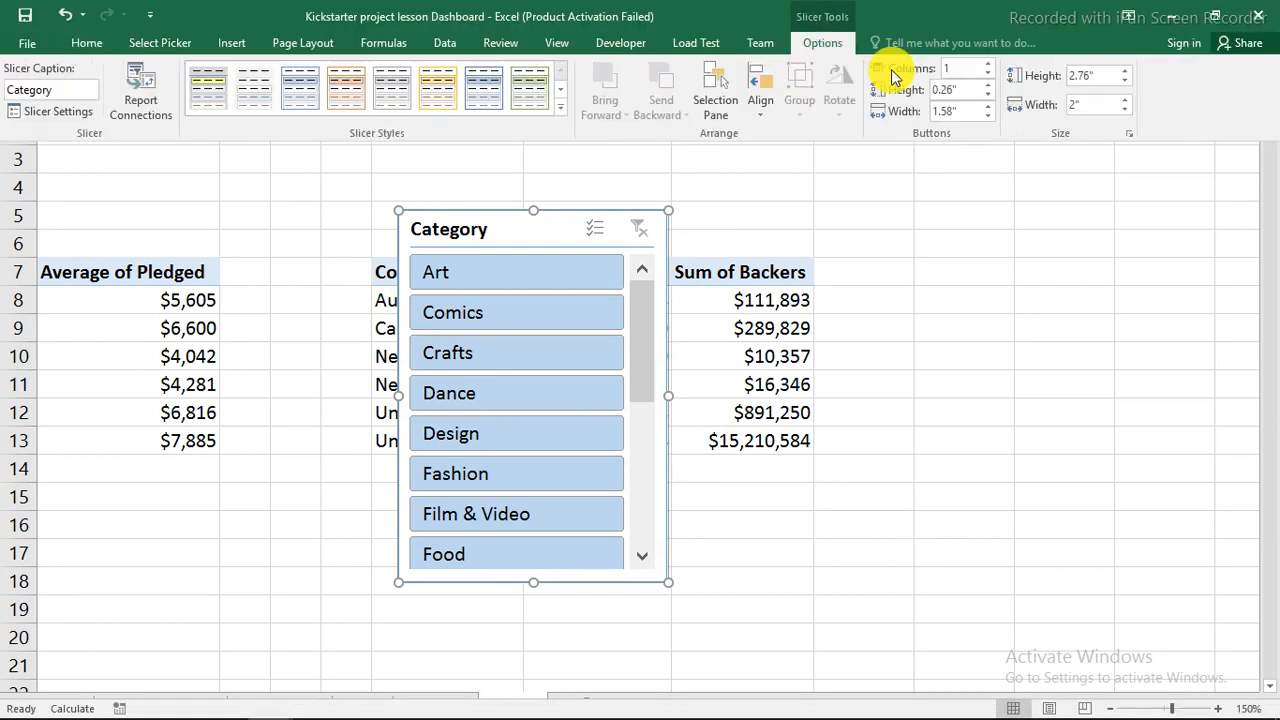
{"action": "left_click", "coordinate": [987, 64]}
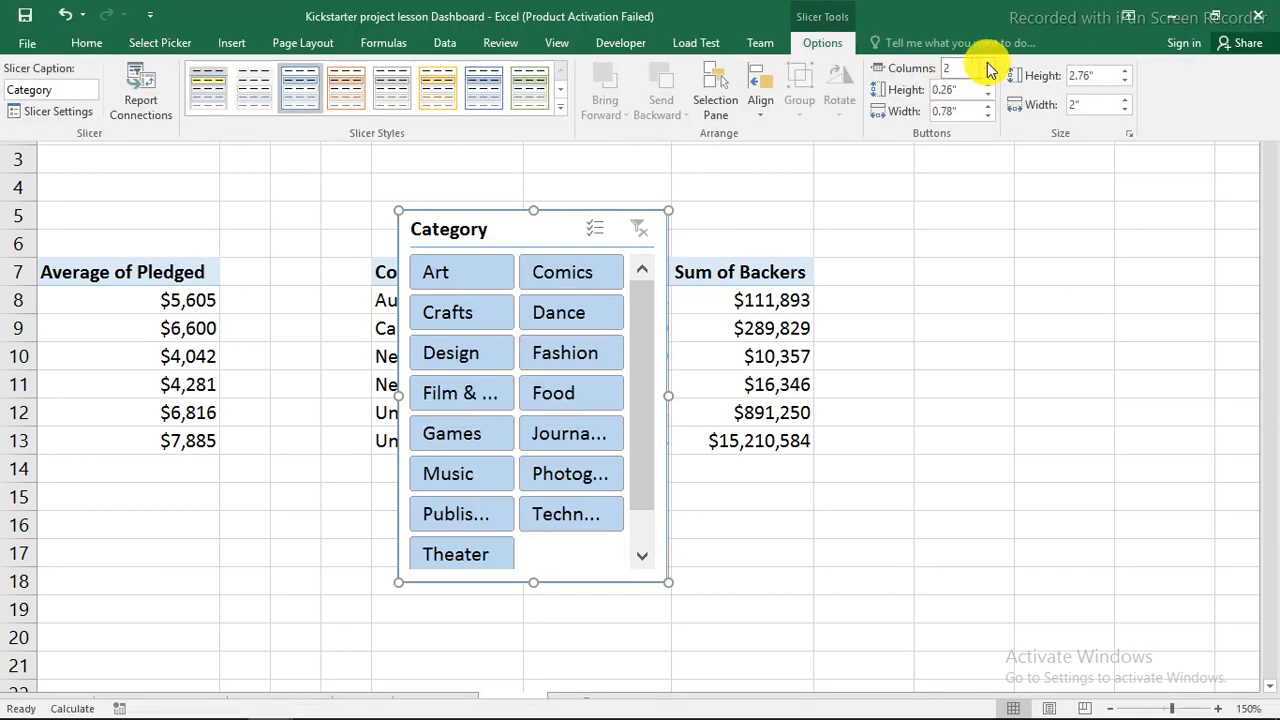
{"action": "left_click", "coordinate": [987, 64]}
{"action": "left_click", "coordinate": [987, 64]}
{"action": "left_click", "coordinate": [987, 64]}
{"action": "left_click", "coordinate": [987, 64]}
{"action": "left_click", "coordinate": [987, 64]}
{"action": "left_click", "coordinate": [987, 64]}
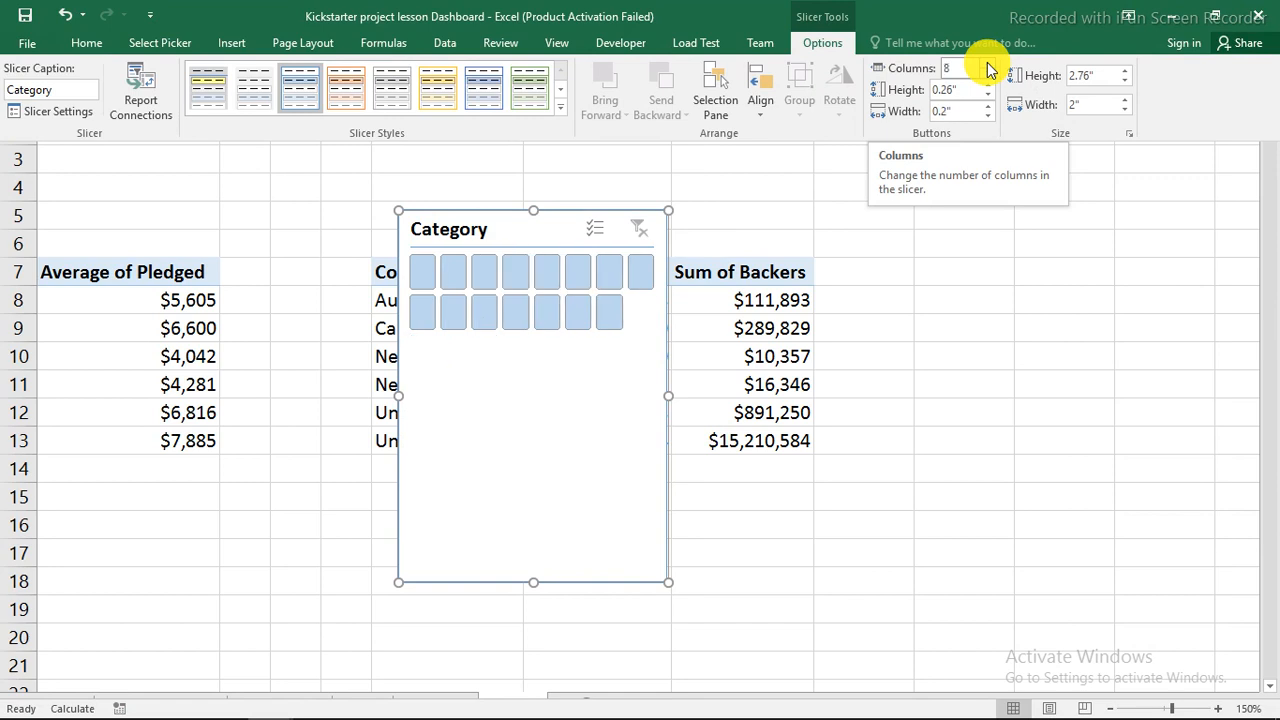
Remove the Category slicer from the Analysis sheet
{"action": "left_click", "coordinate": [544, 225]}
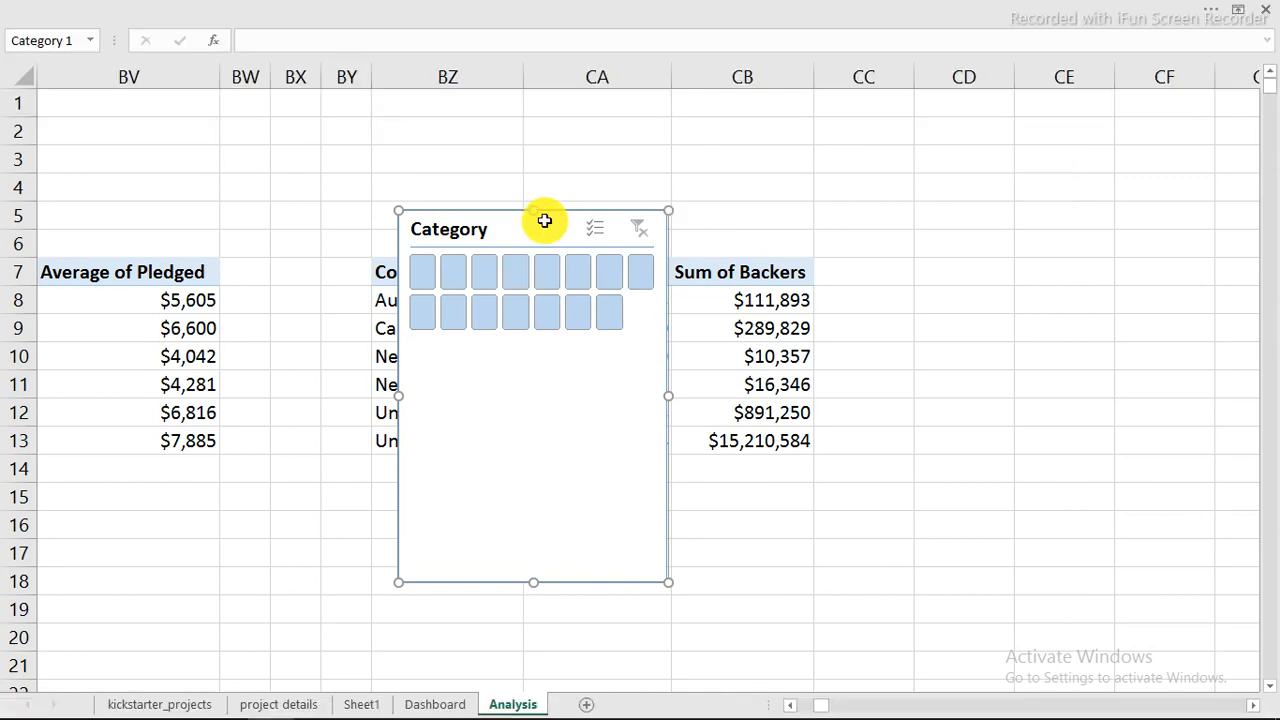
{"action": "key", "text": "ctrl+x"}
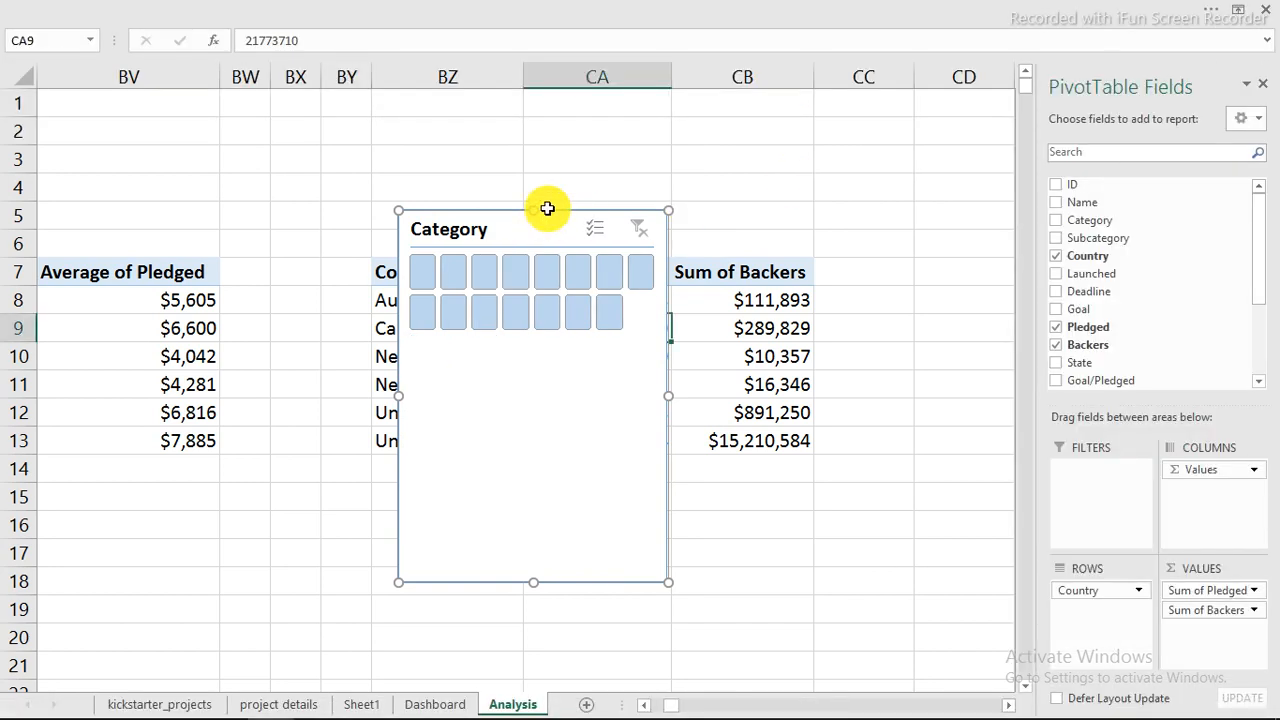
{"action": "left_click", "coordinate": [549, 211]}
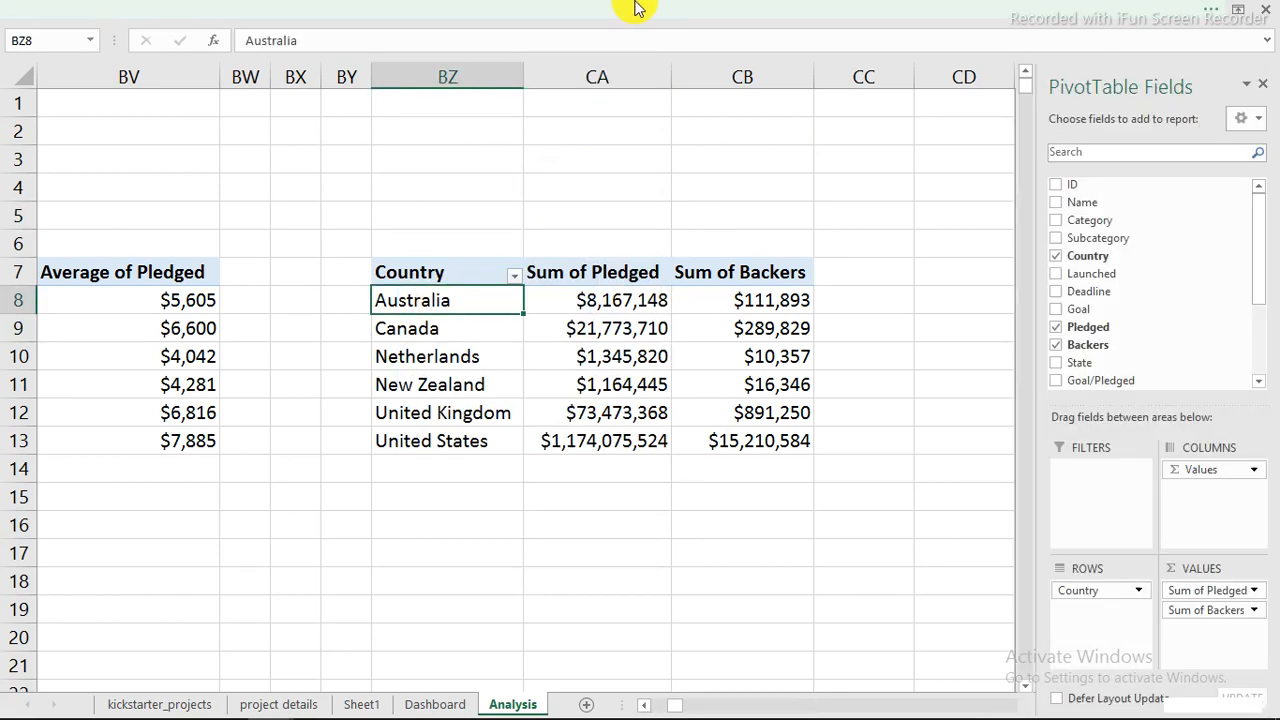
Insert a Country slicer for the copied country pivot table
{"action": "left_click", "coordinate": [800, 12]}
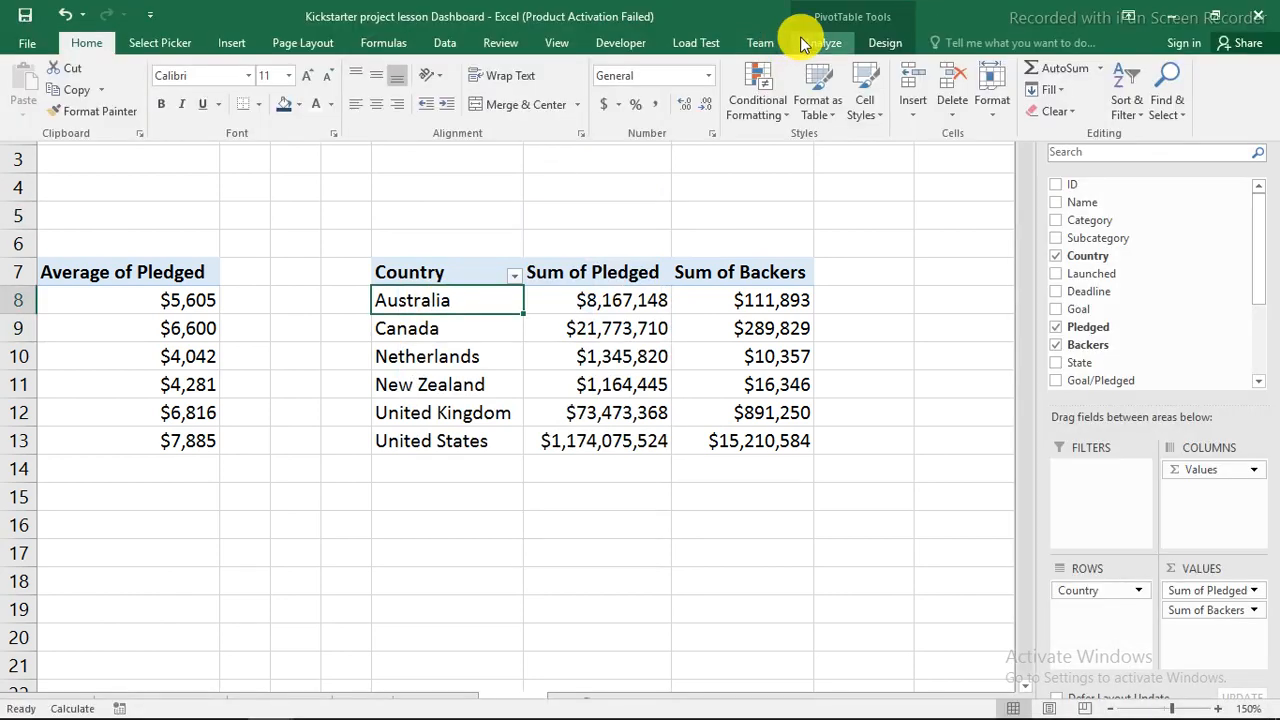
{"action": "left_click", "coordinate": [820, 42]}
{"action": "left_click", "coordinate": [449, 79]}
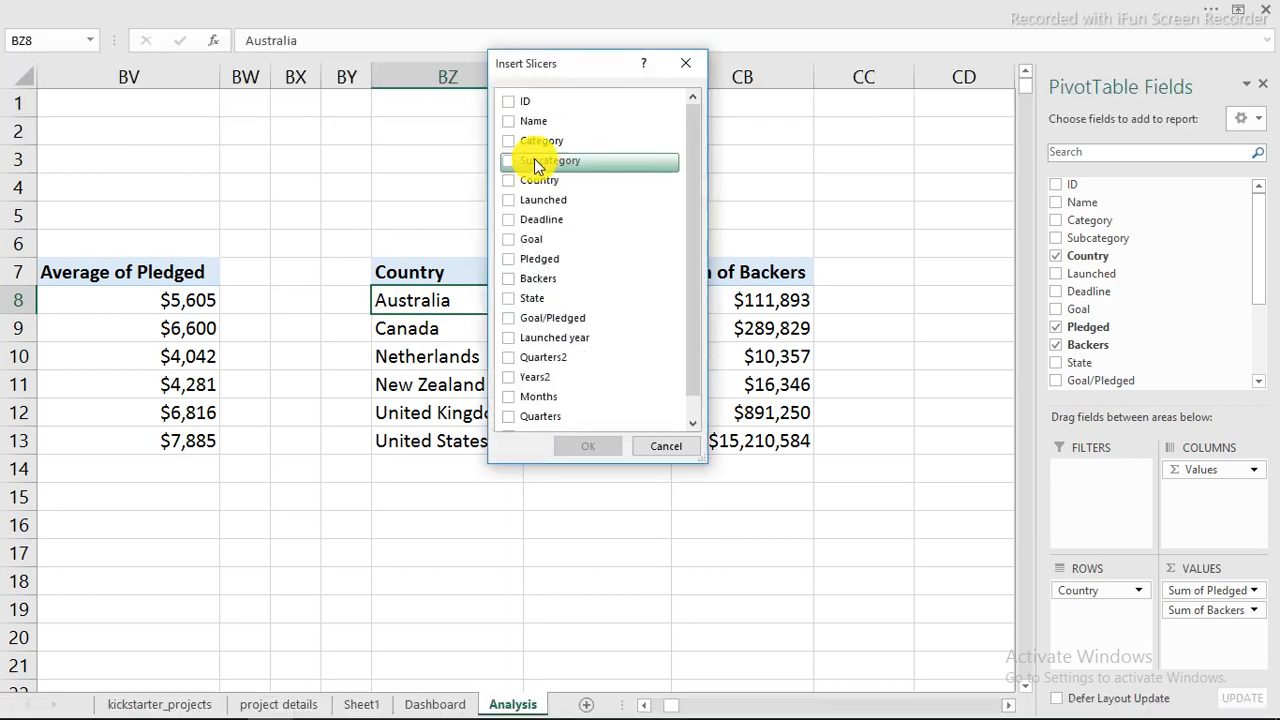
{"action": "left_click", "coordinate": [527, 186]}
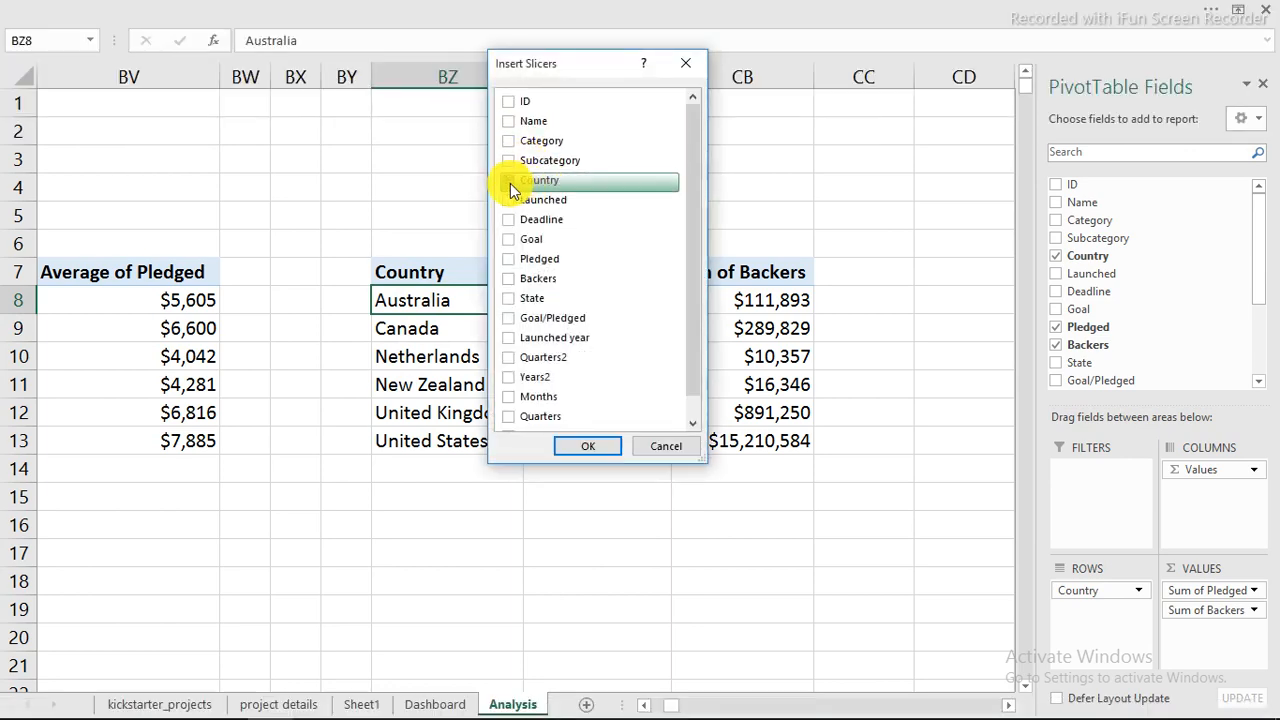
{"action": "left_click", "coordinate": [587, 447]}
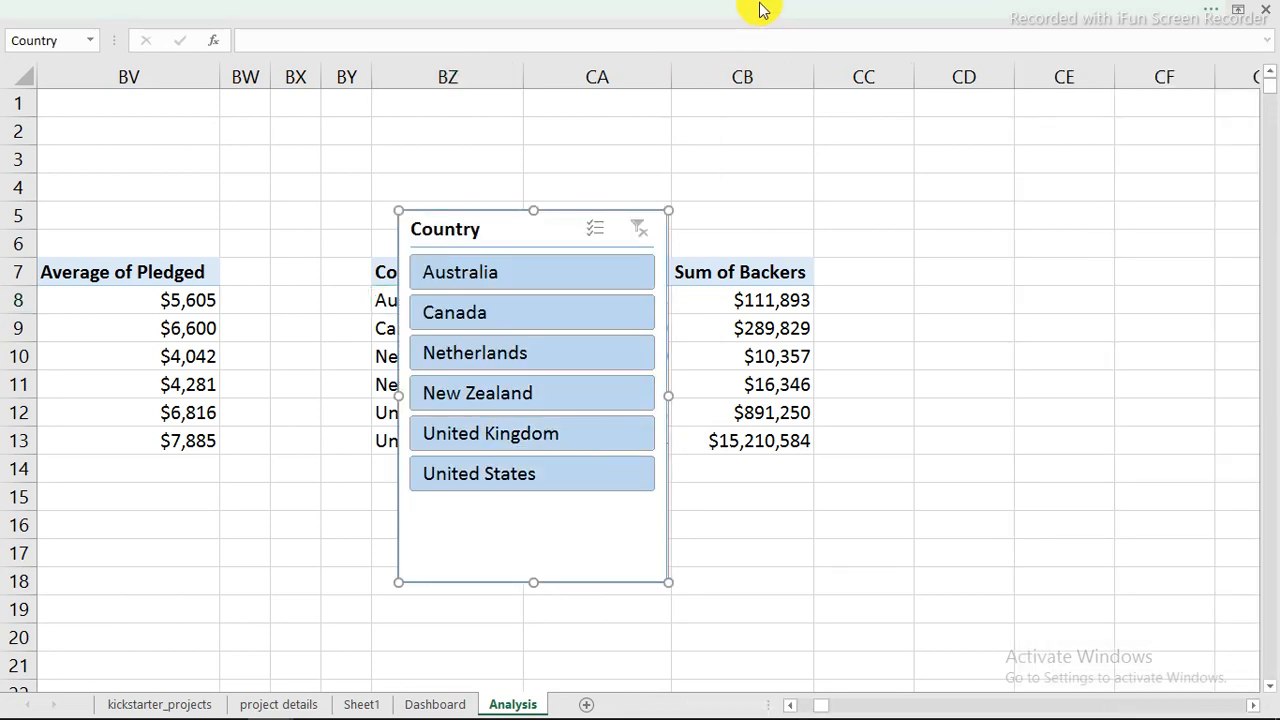
Arrange the Country slicer's buttons in six columns
{"action": "left_click", "coordinate": [855, 12]}
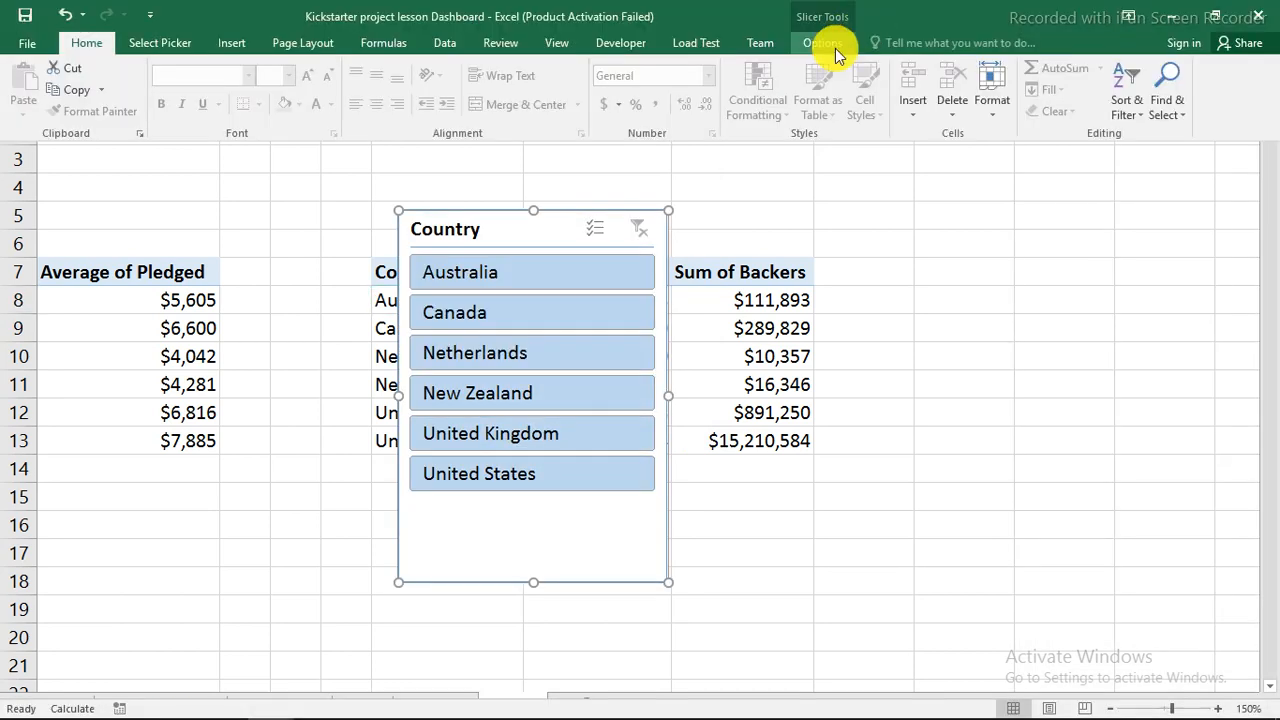
{"action": "left_click", "coordinate": [835, 48]}
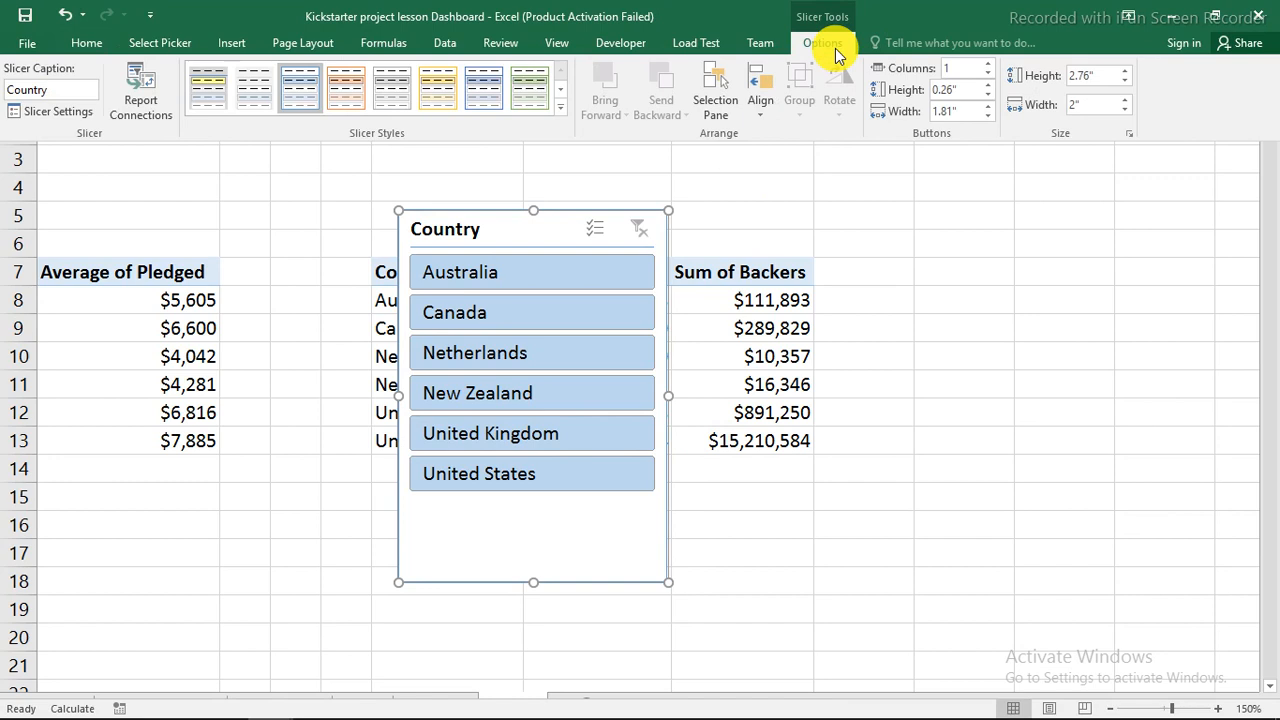
{"action": "left_click", "coordinate": [986, 65]}
{"action": "left_click", "coordinate": [986, 65]}
{"action": "left_click", "coordinate": [986, 65]}
{"action": "left_click", "coordinate": [986, 65]}
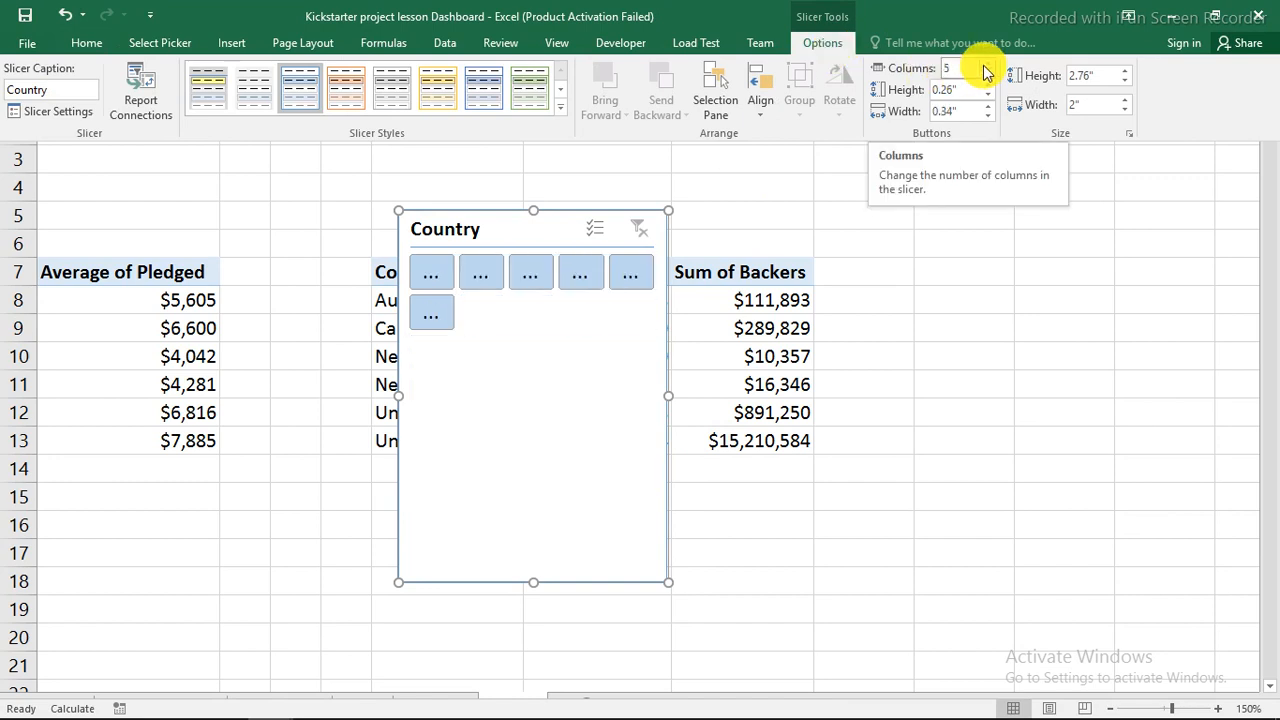
{"action": "left_click", "coordinate": [986, 65]}
{"action": "left_click", "coordinate": [624, 388]}
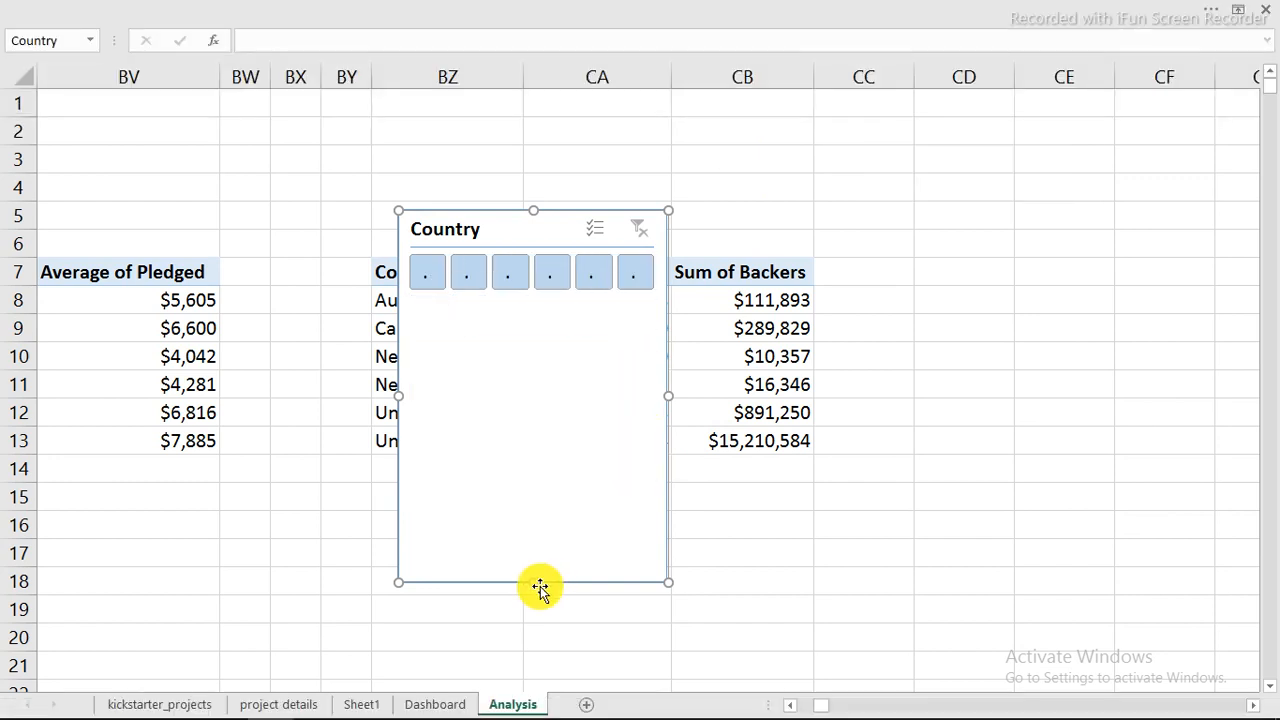
Resize the Country slicer into a short, wide strip with its six buttons in one row
{"action": "left_click_drag", "start_coordinate": [532, 581], "coordinate": [532, 323]}
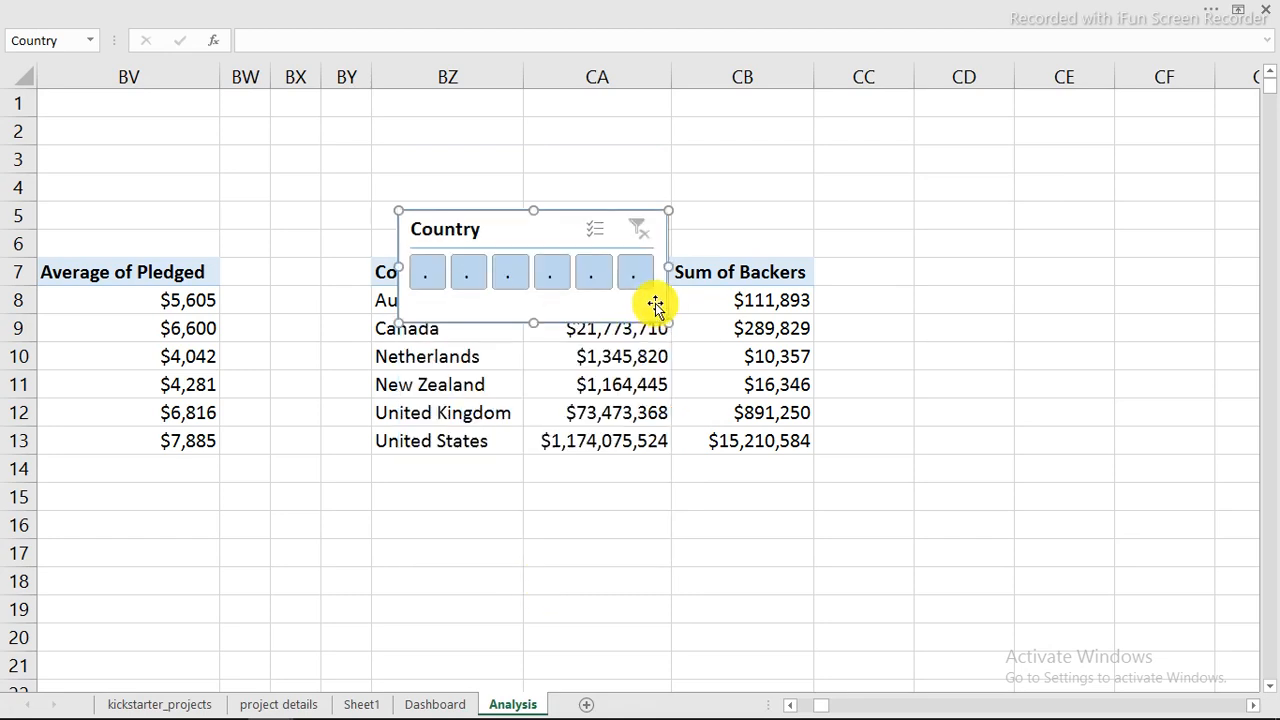
{"action": "left_click_drag", "start_coordinate": [668, 268], "coordinate": [1109, 271]}
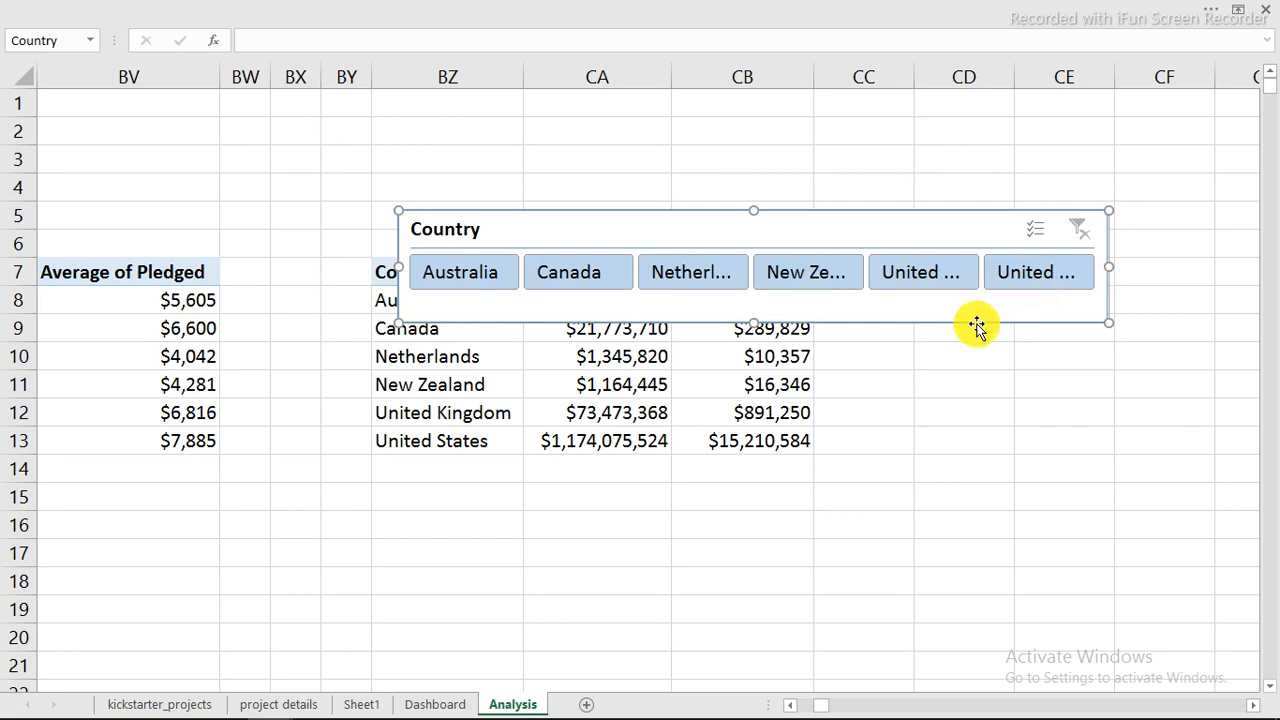
{"action": "left_click_drag", "start_coordinate": [396, 267], "coordinate": [302, 265]}
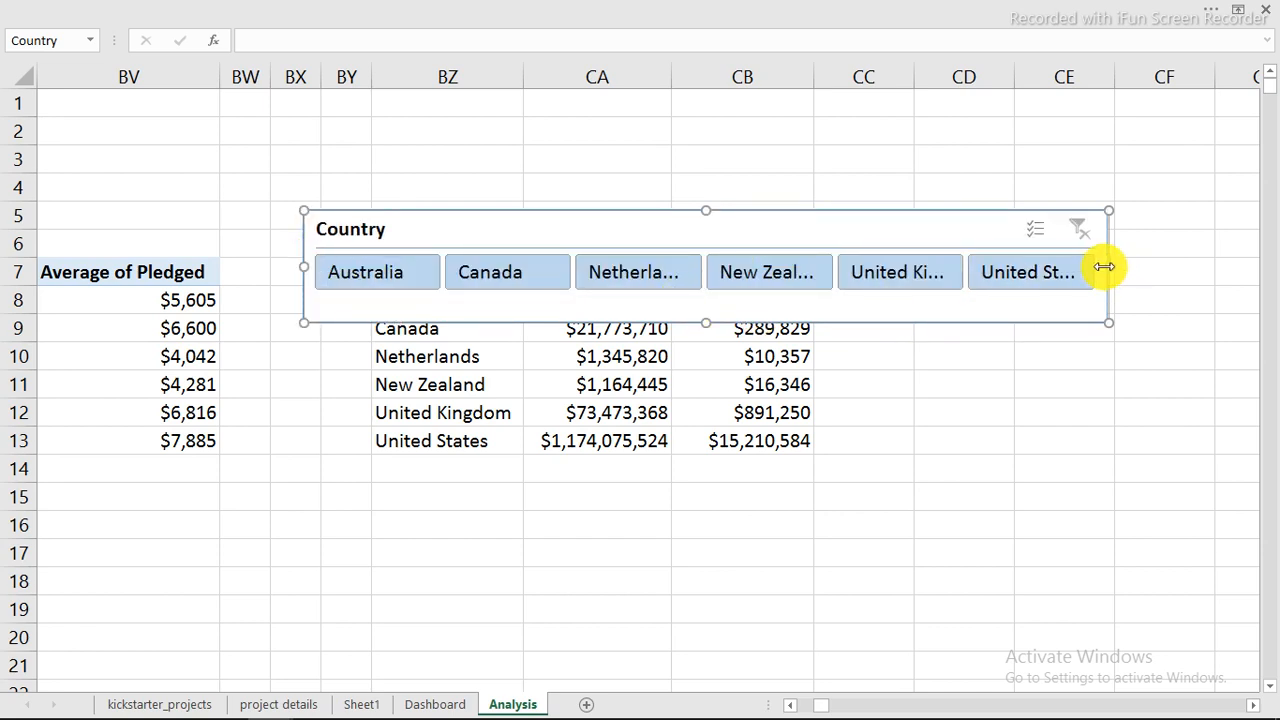
{"action": "left_click_drag", "start_coordinate": [1109, 267], "coordinate": [1133, 268]}
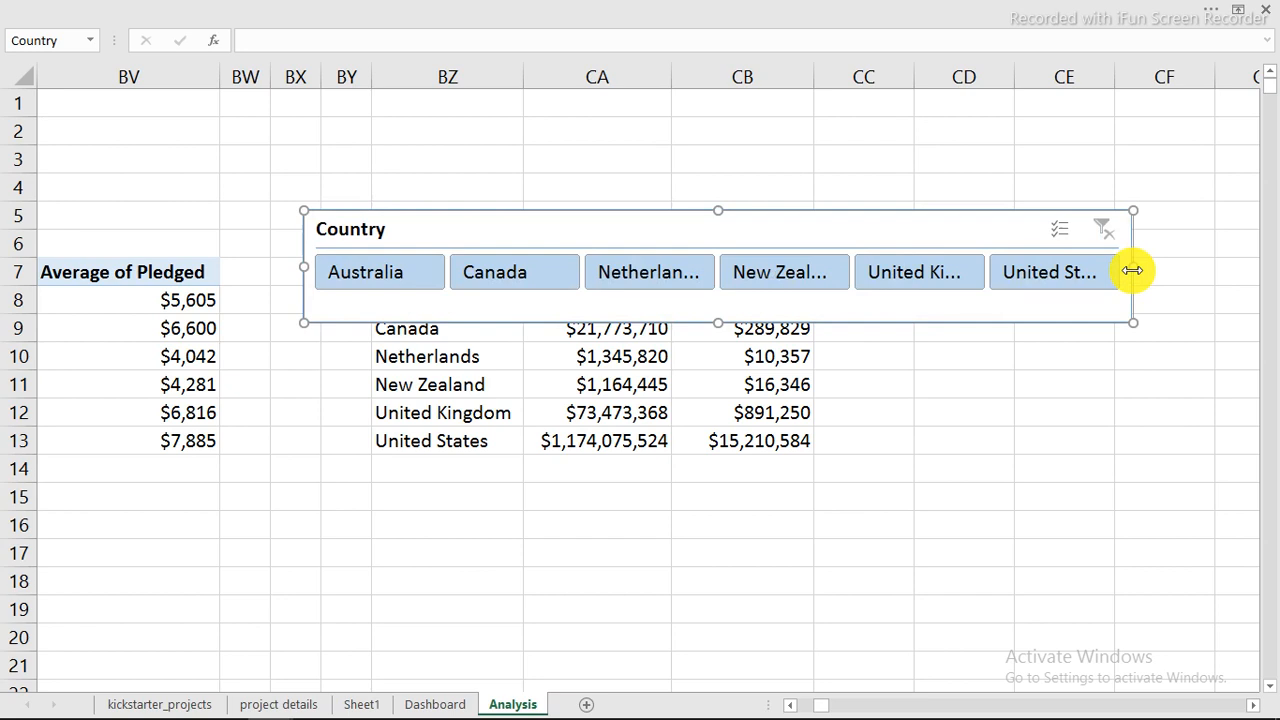
Hide the Country slicer's header and items with no data, and reduce its height to fit the button row
{"action": "right_click", "coordinate": [538, 228]}
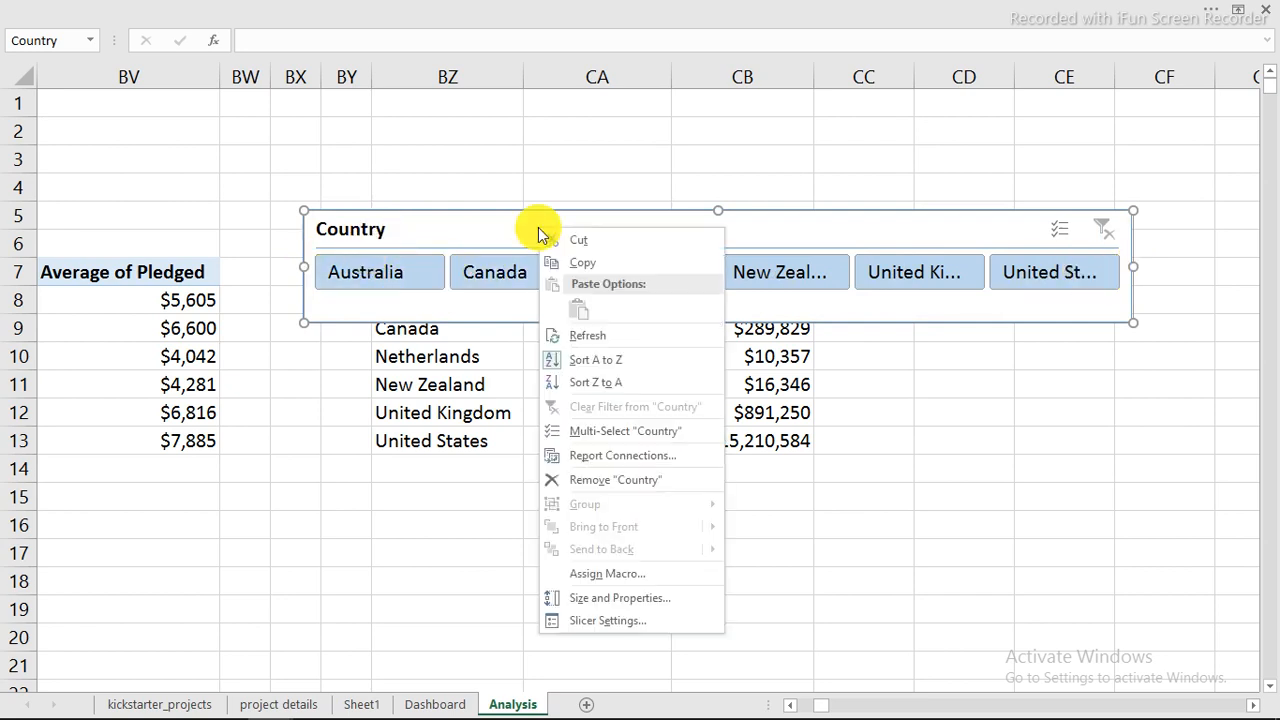
{"action": "left_click", "coordinate": [593, 621]}
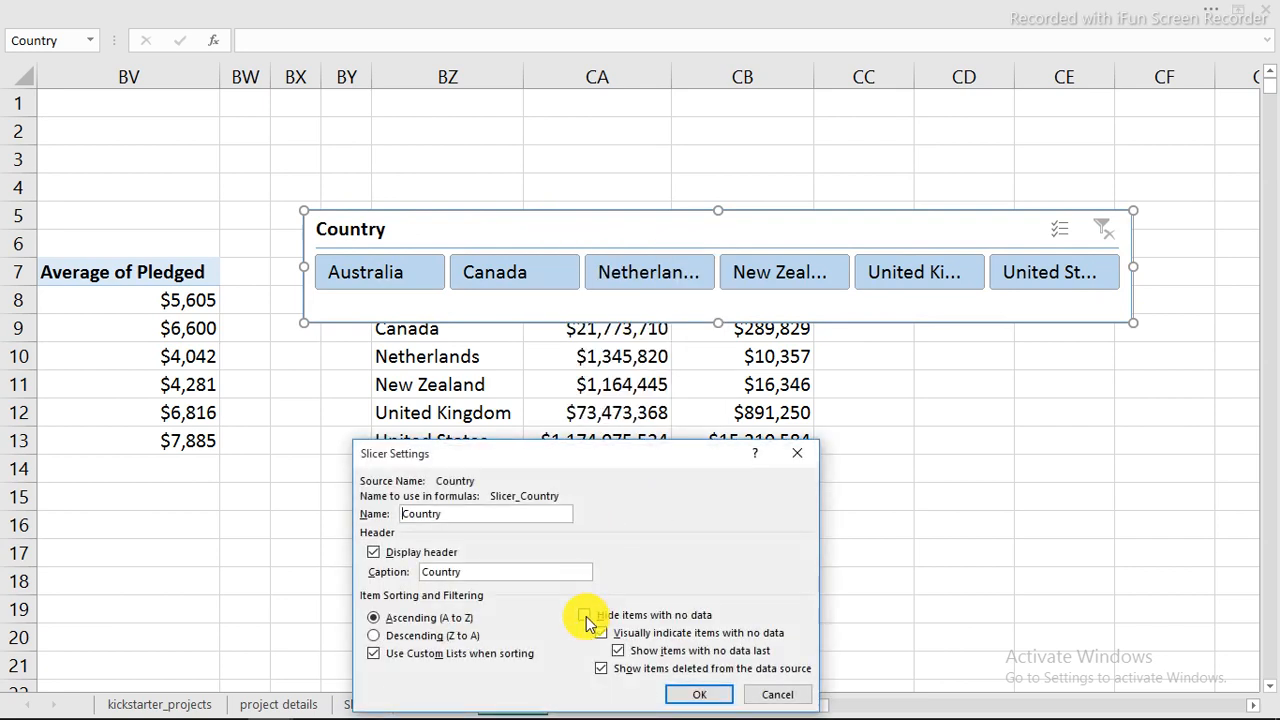
{"action": "left_click", "coordinate": [588, 618]}
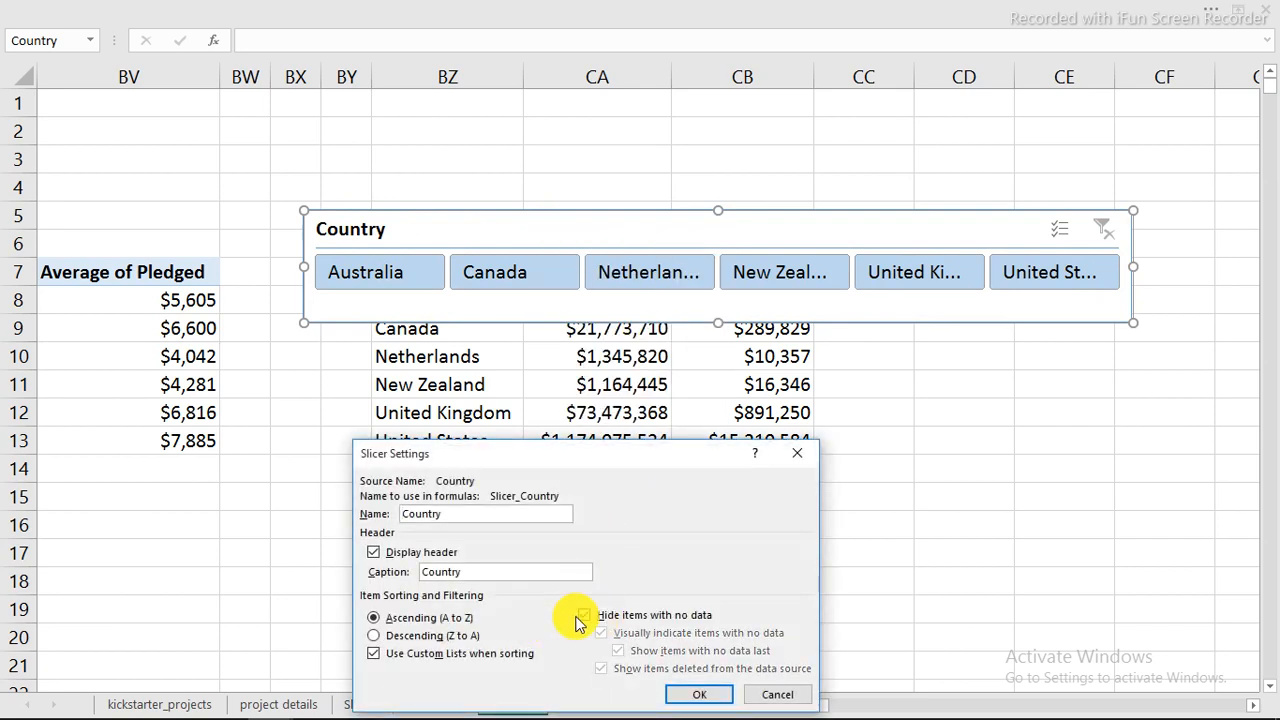
{"action": "left_click", "coordinate": [373, 556]}
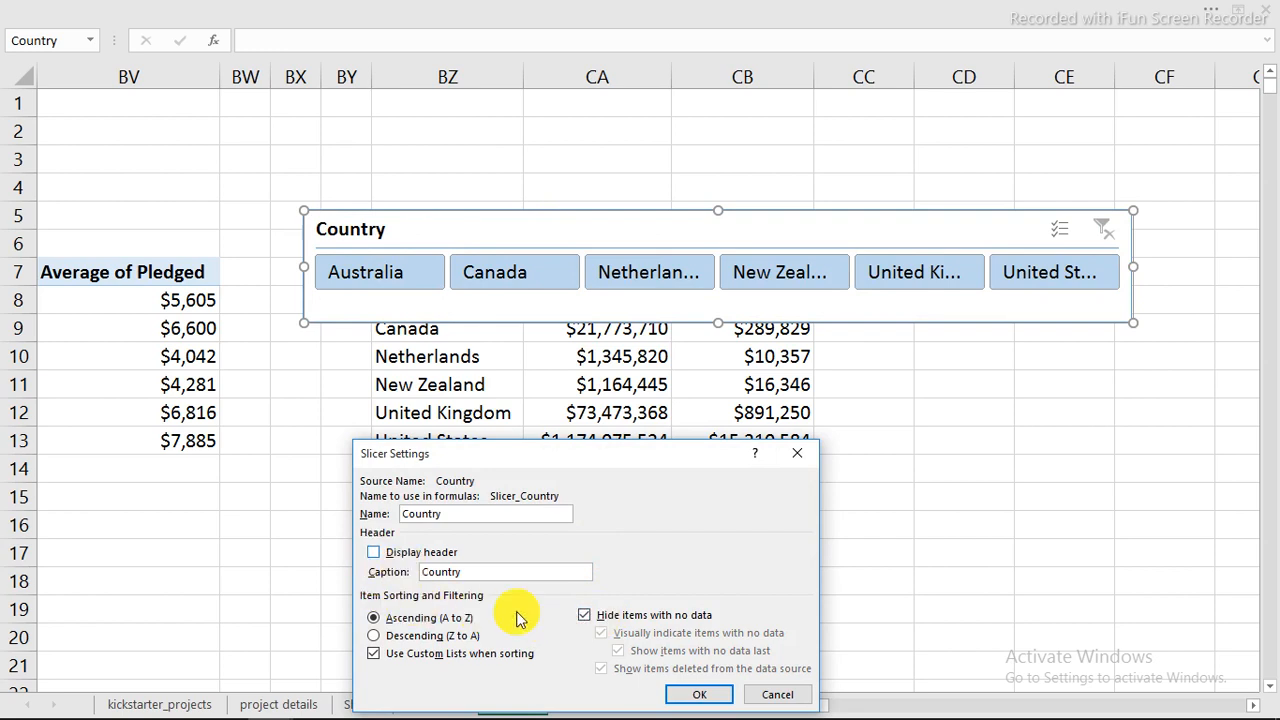
{"action": "left_click", "coordinate": [697, 694]}
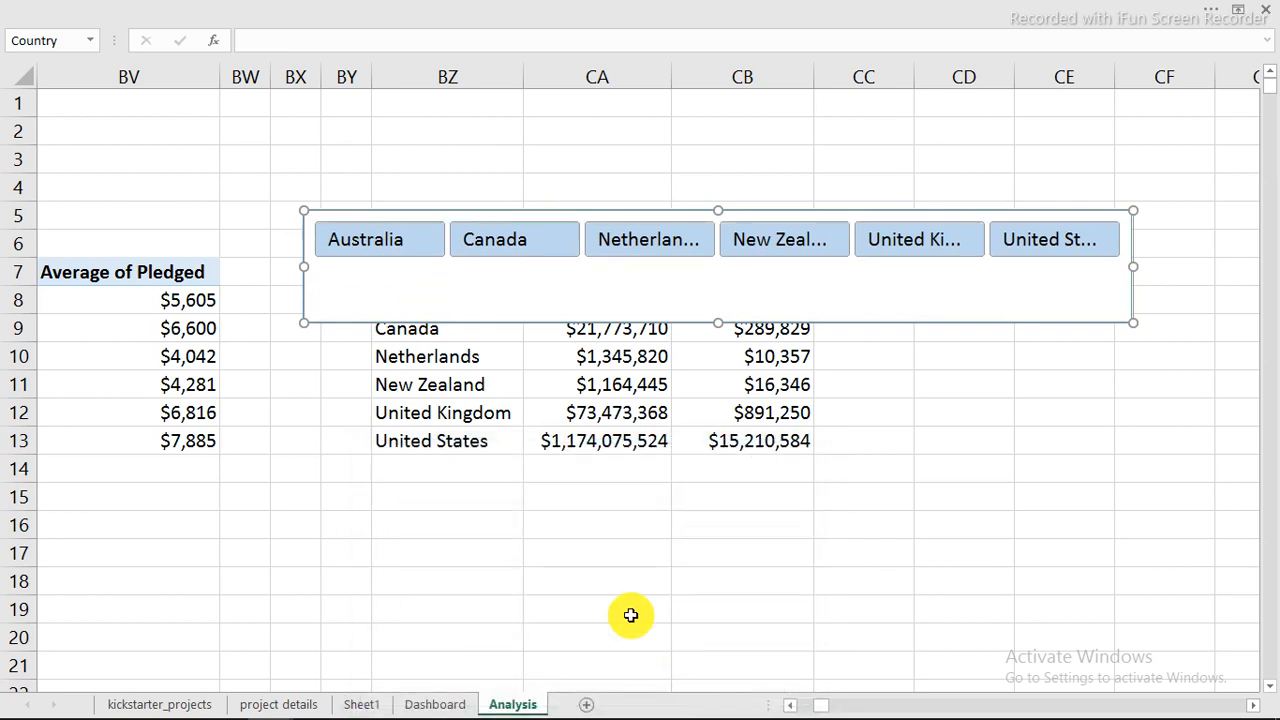
{"action": "left_click_drag", "start_coordinate": [718, 323], "coordinate": [708, 276]}
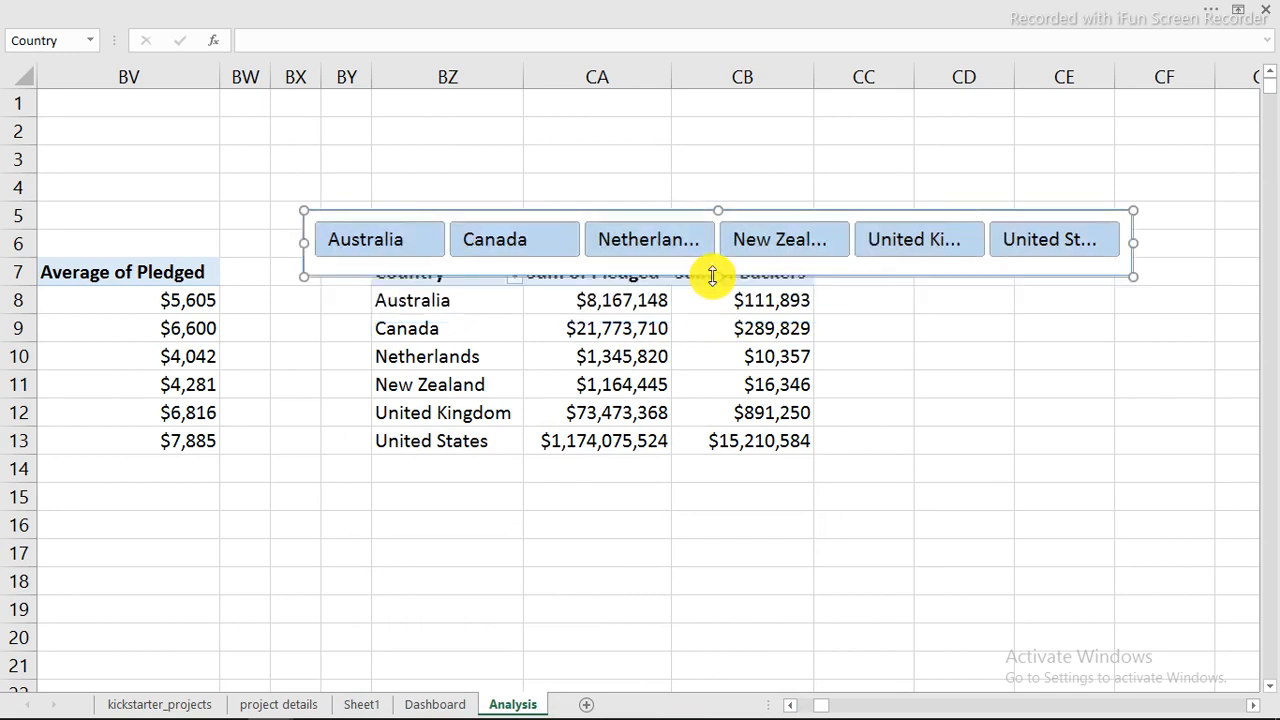
Filter the pivot table by each country in turn, ending on United States, and move the Country slicer below the table
{"action": "left_click", "coordinate": [425, 242]}
{"action": "left_click", "coordinate": [528, 241]}
{"action": "left_click", "coordinate": [650, 245]}
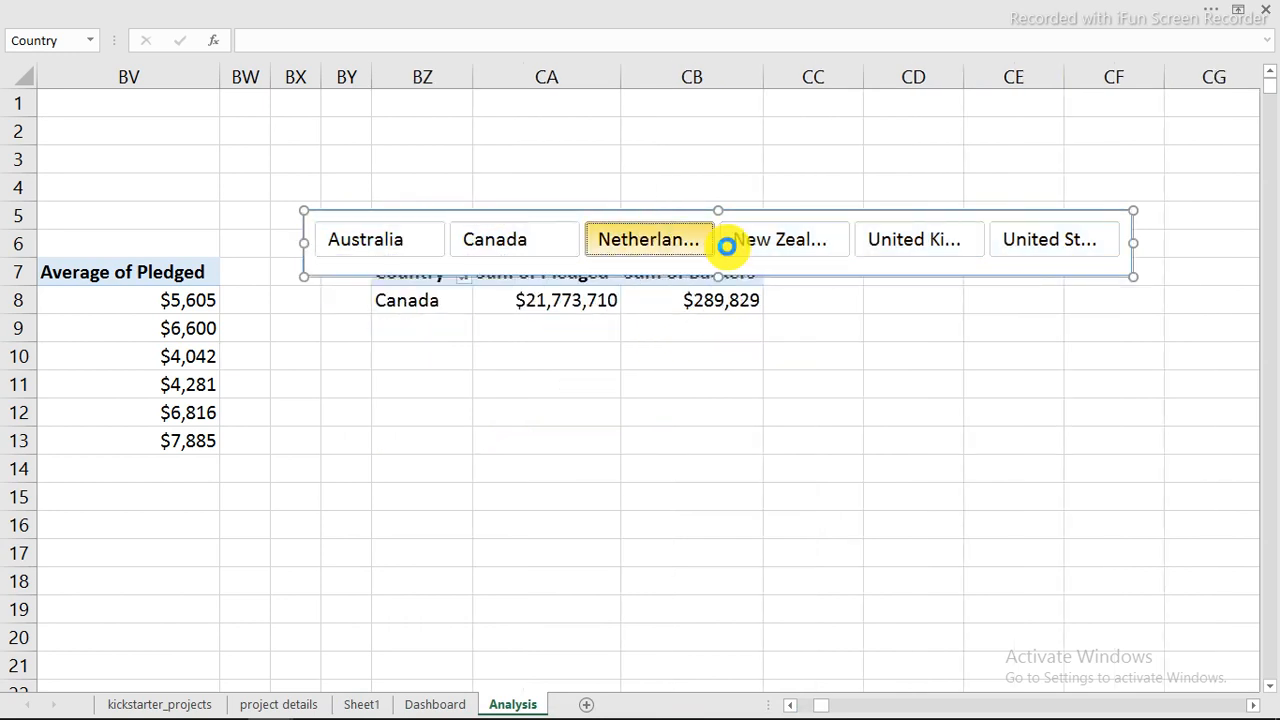
{"action": "left_click", "coordinate": [792, 248]}
{"action": "left_click", "coordinate": [893, 250]}
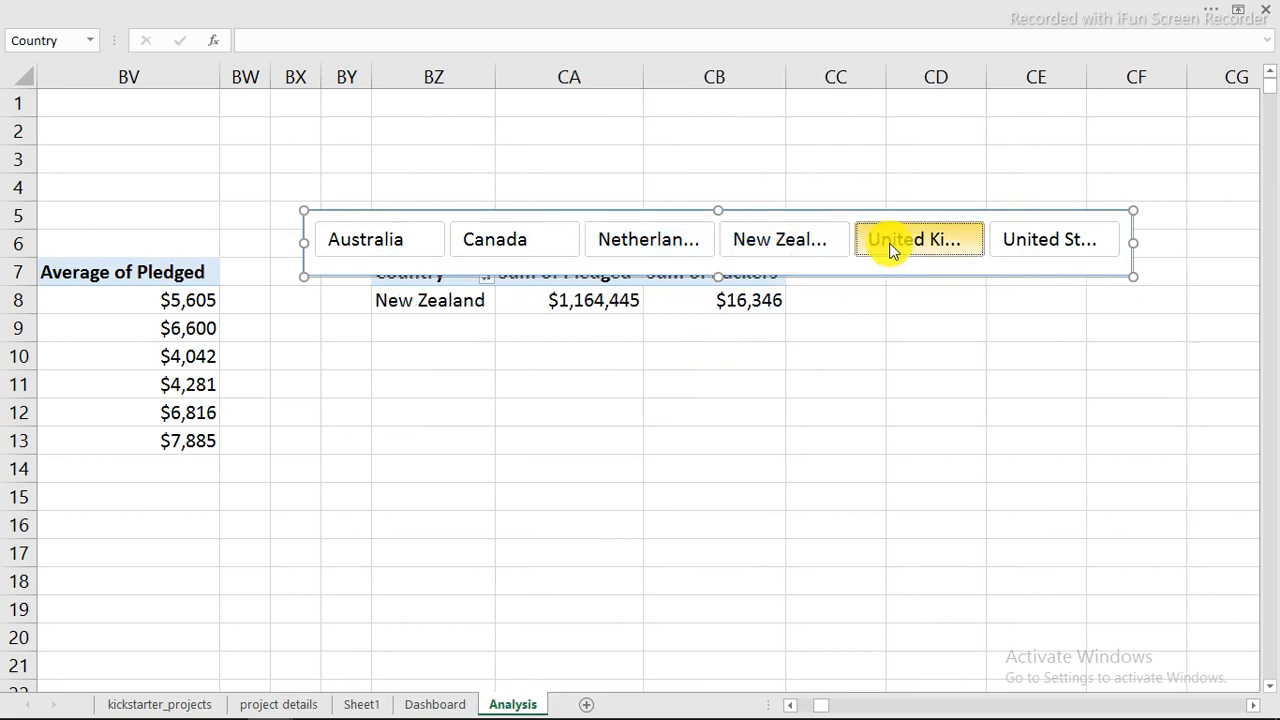
{"action": "left_click", "coordinate": [1023, 242]}
{"action": "left_click_drag", "start_coordinate": [877, 213], "coordinate": [843, 401]}
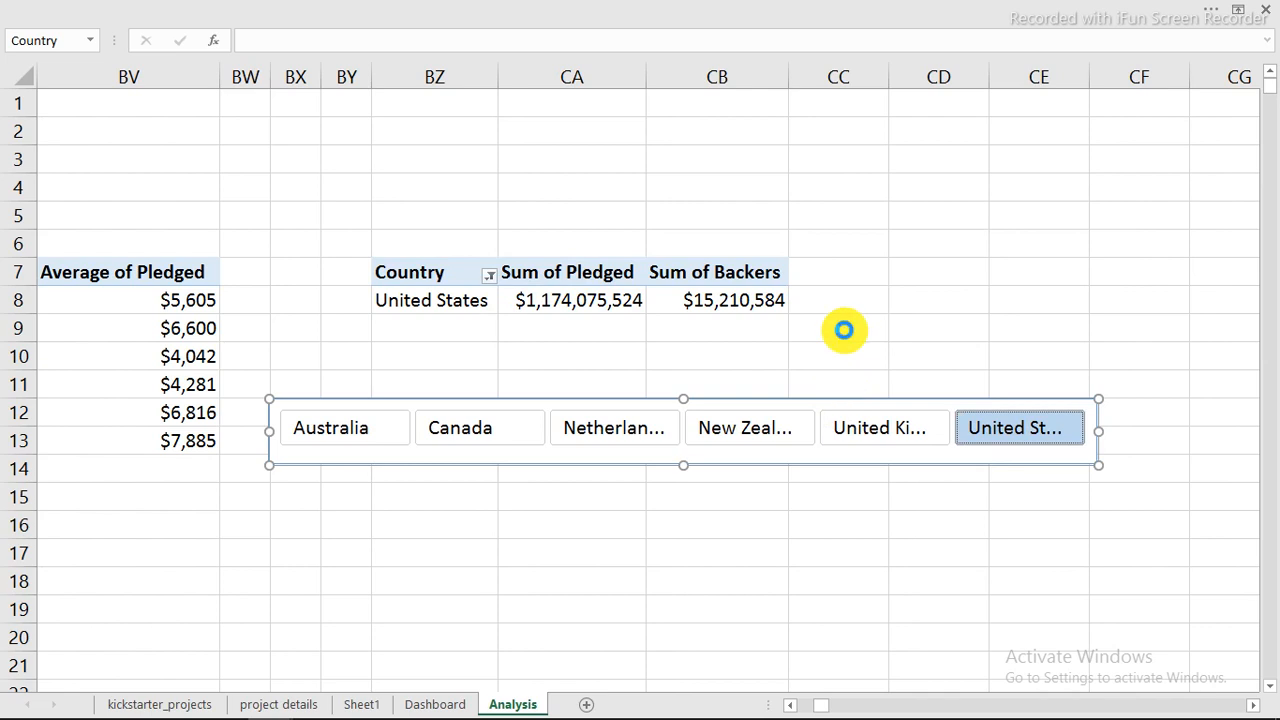
{"action": "key", "text": "Escape"}
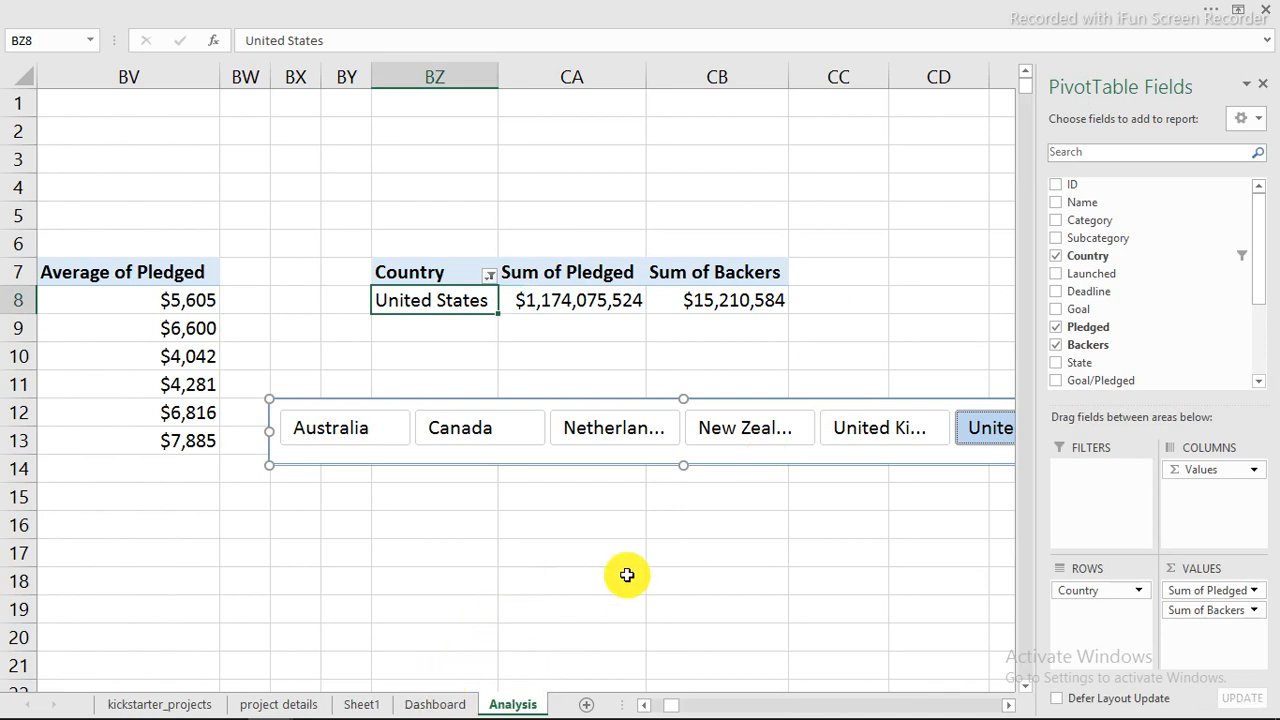
{"action": "key", "text": "ctrl+c"}
{"action": "left_click", "coordinate": [549, 400]}
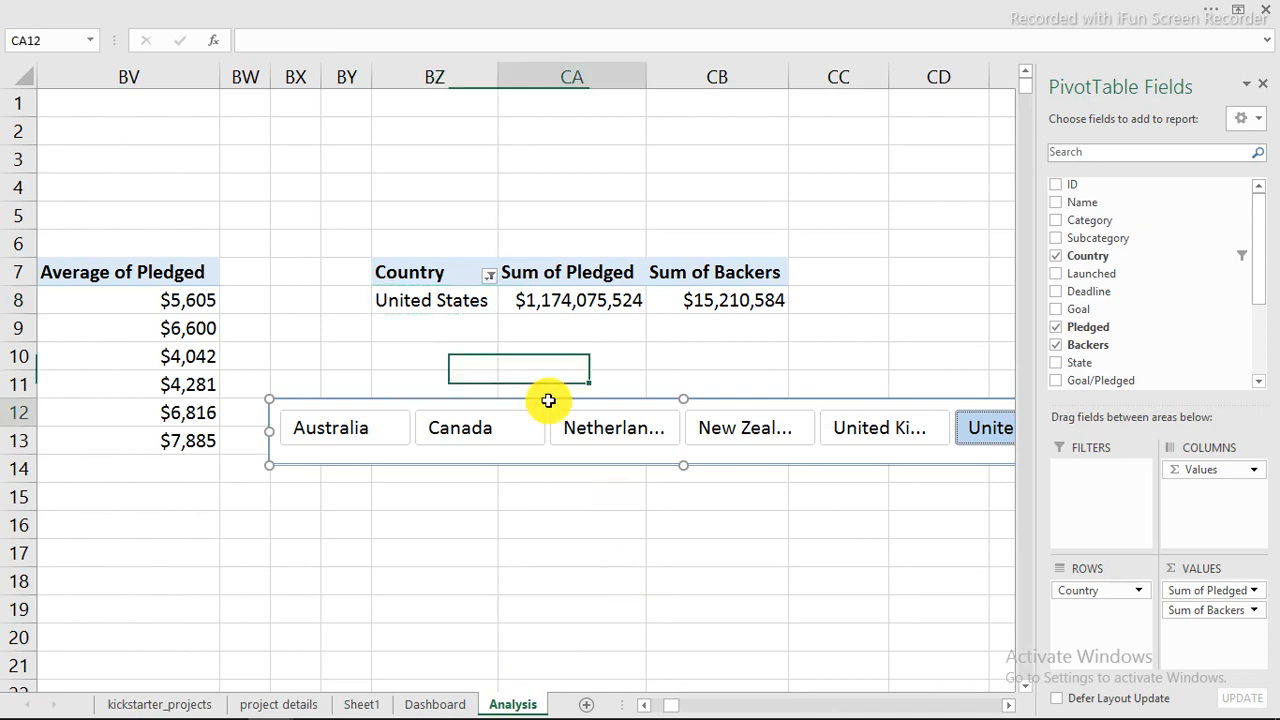
{"action": "key", "text": "Delete"}
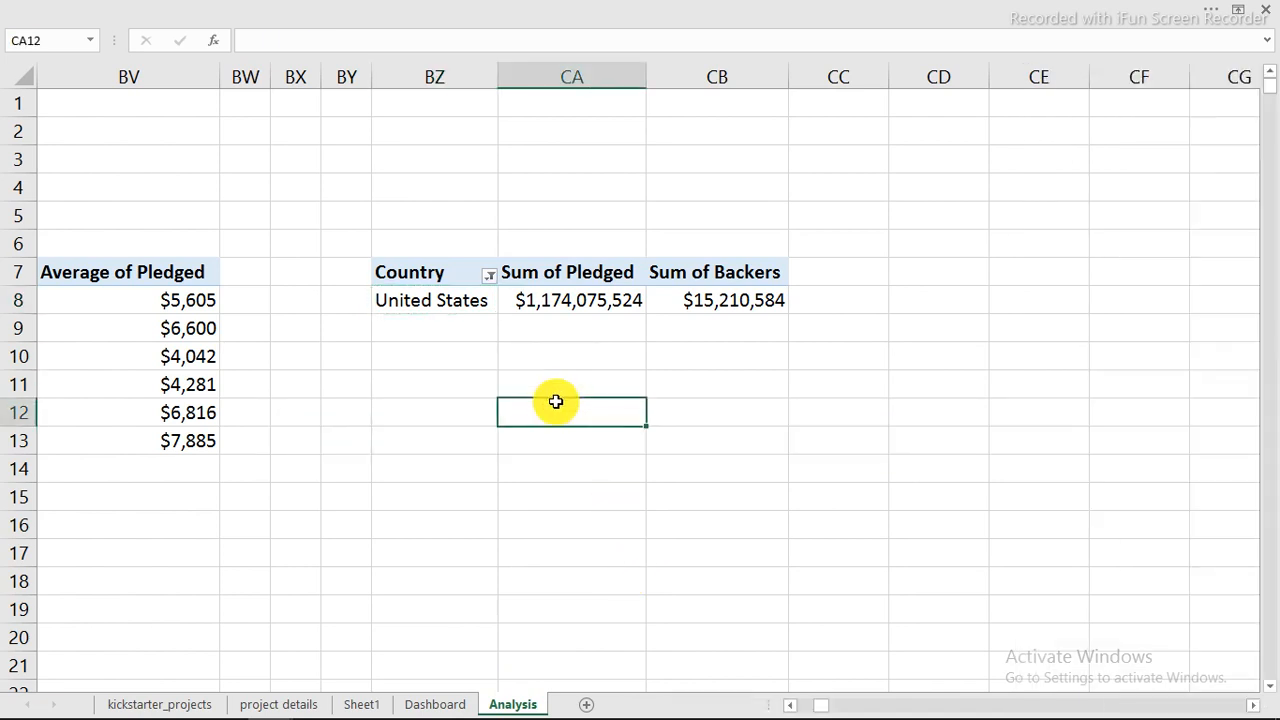
{"action": "left_click", "coordinate": [437, 705]}
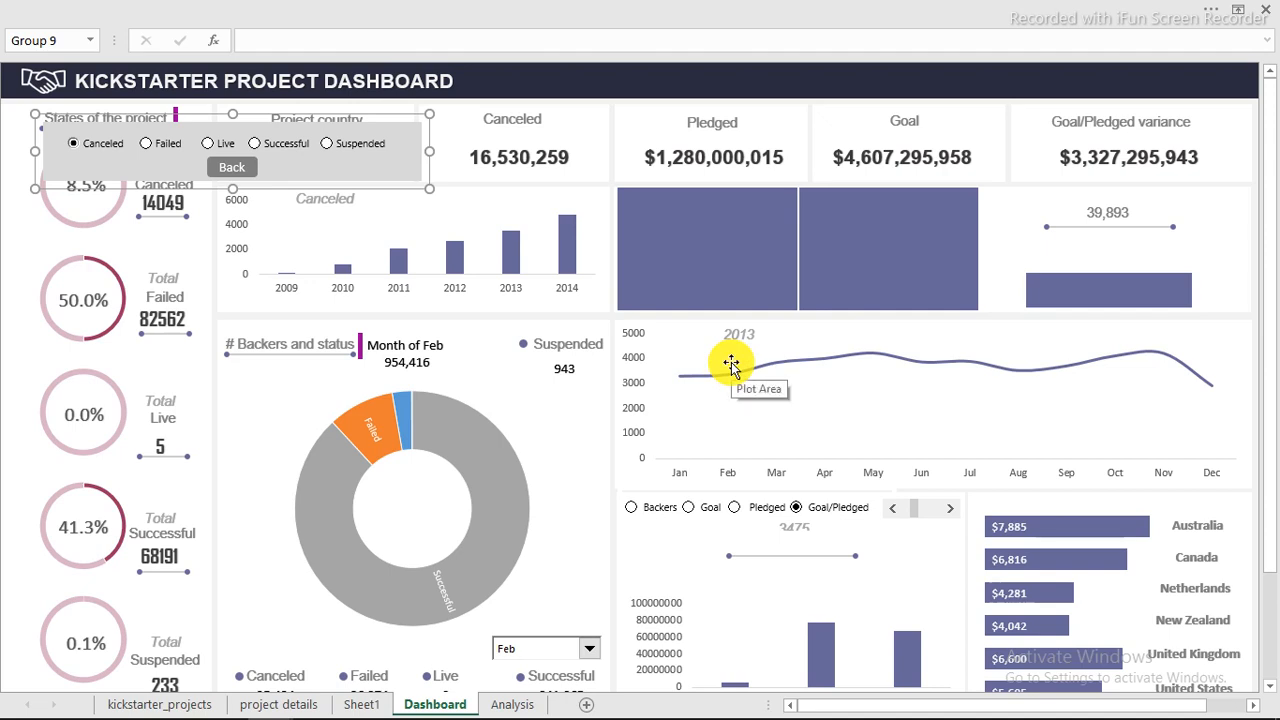
{"action": "left_click", "coordinate": [589, 88]}
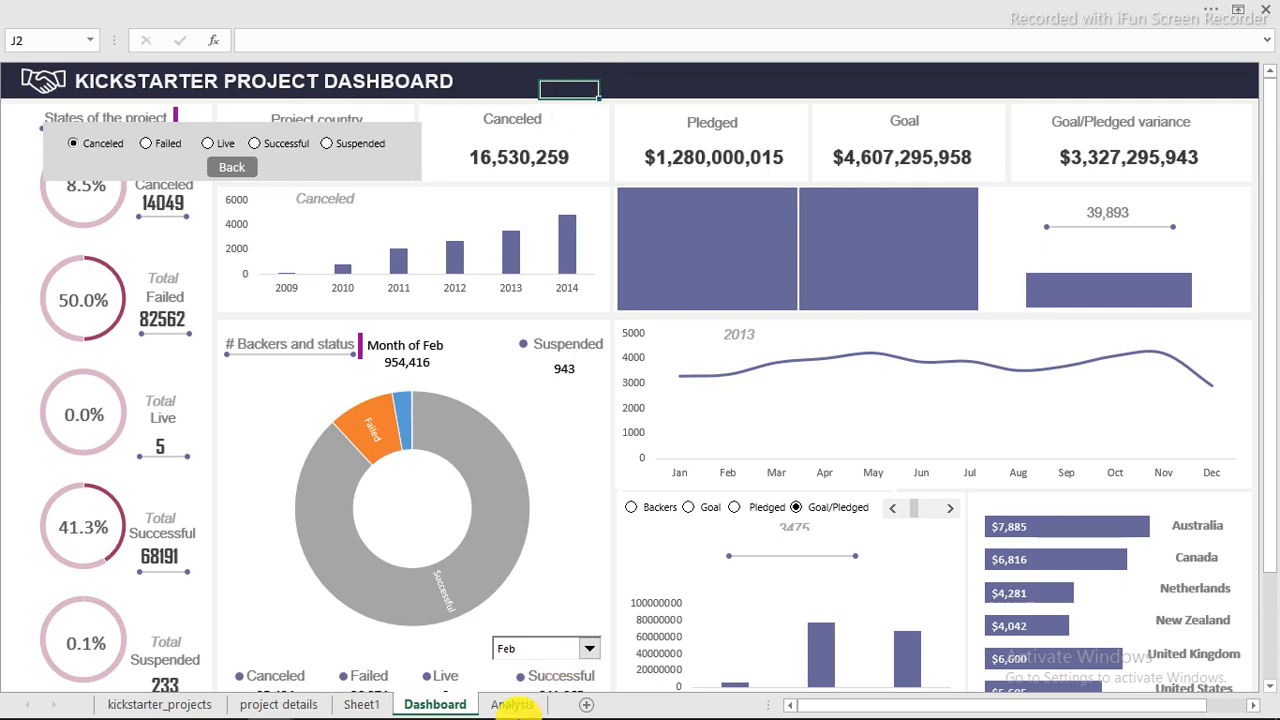
{"action": "left_click", "coordinate": [505, 702]}
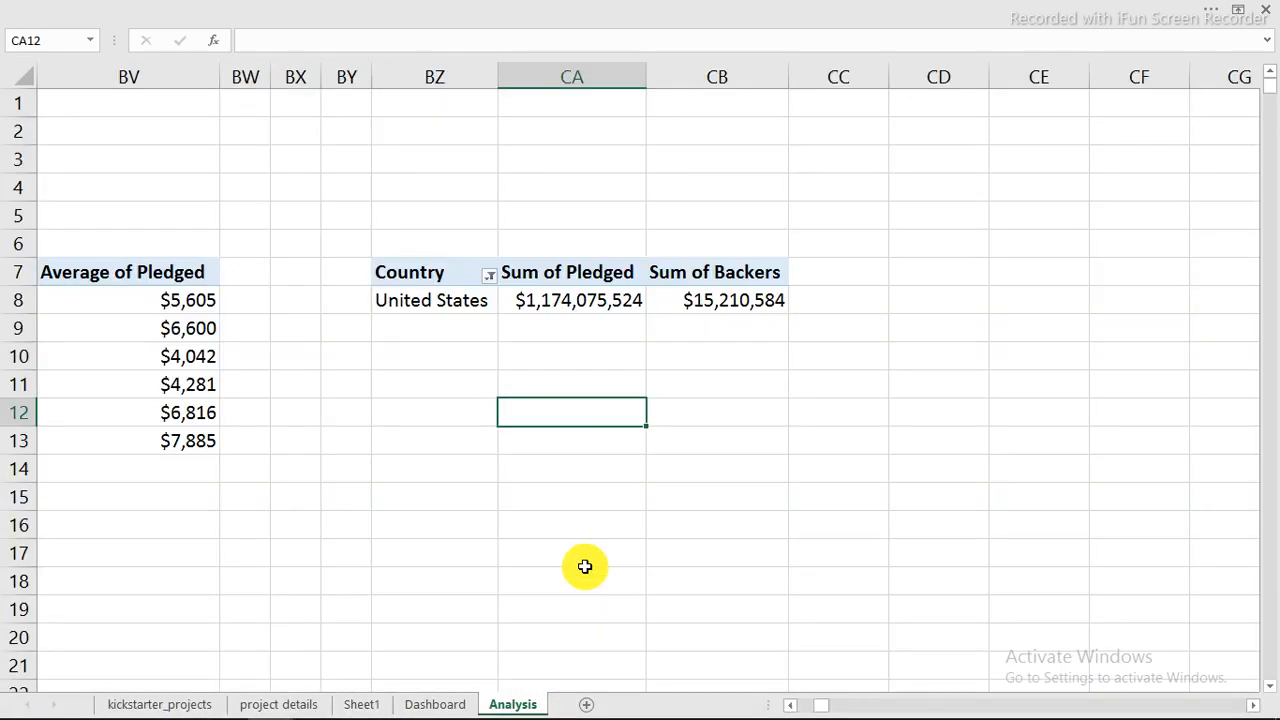
{"action": "key", "text": "ctrl+v"}
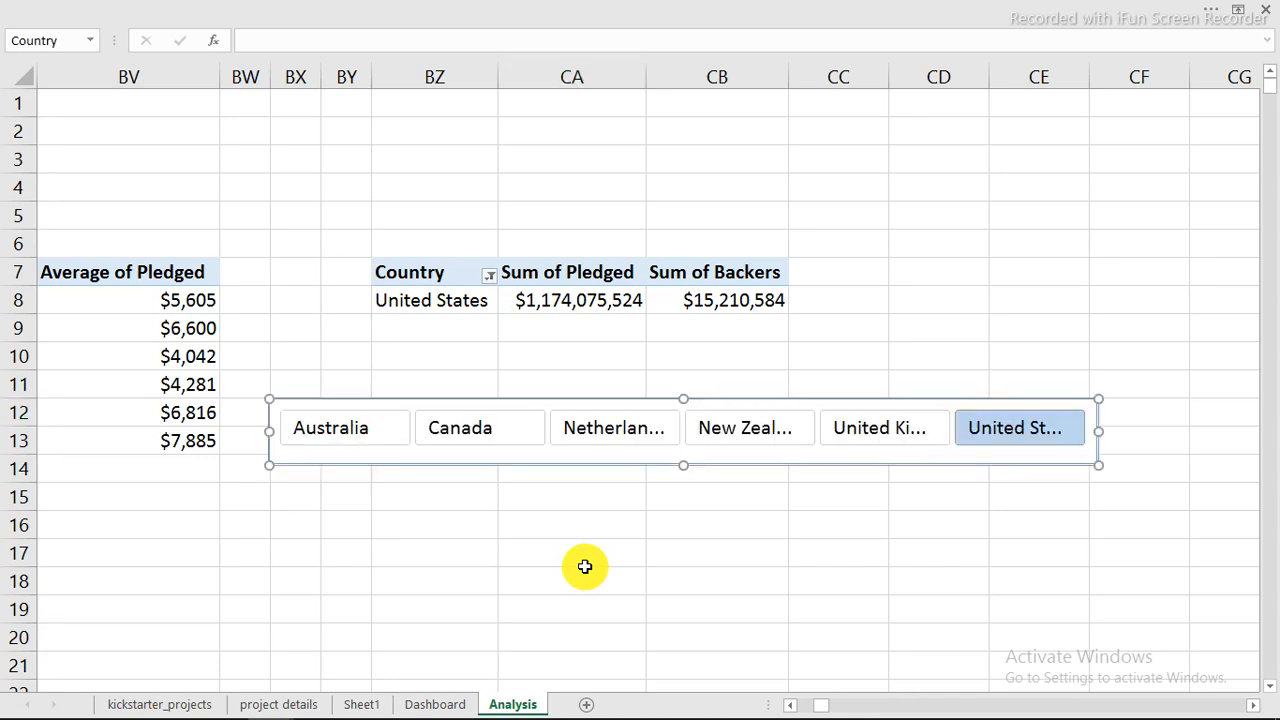
Transfer the Country slicer from Analysis to the Dashboard sheet and stretch it across the upper edge of the 2013 line chart
{"action": "right_click", "coordinate": [691, 400]}
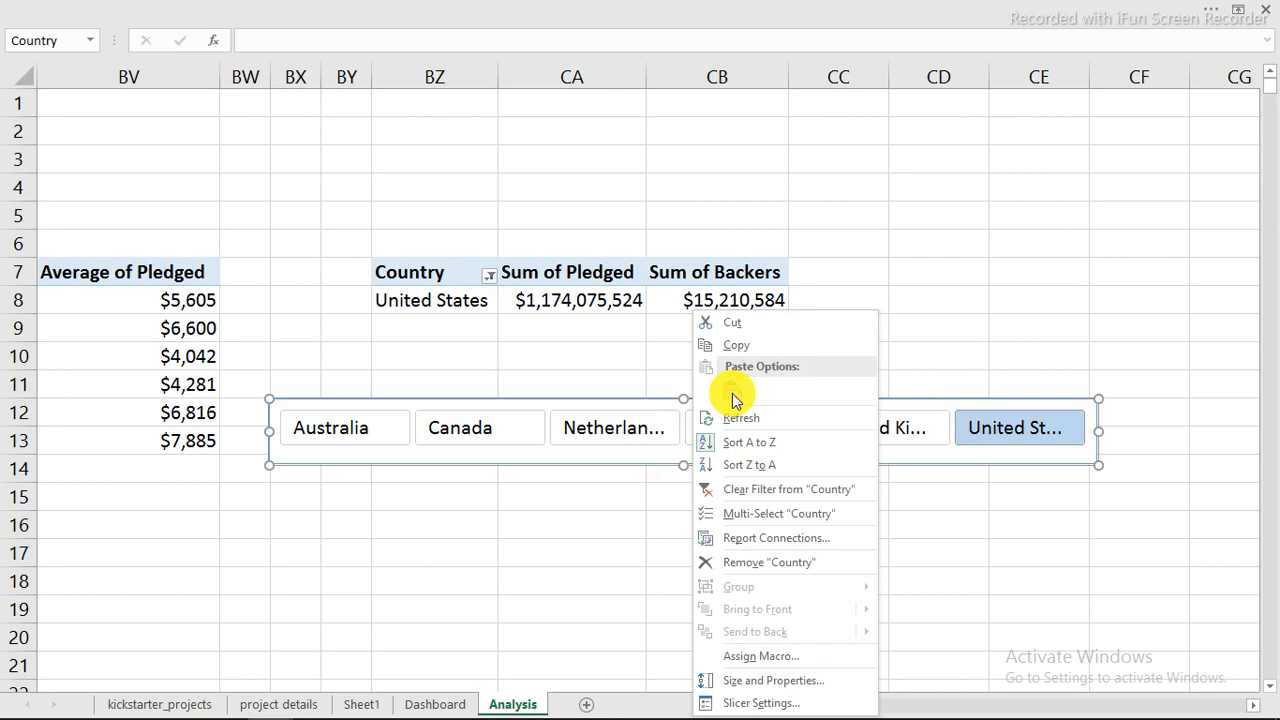
{"action": "left_click", "coordinate": [741, 326]}
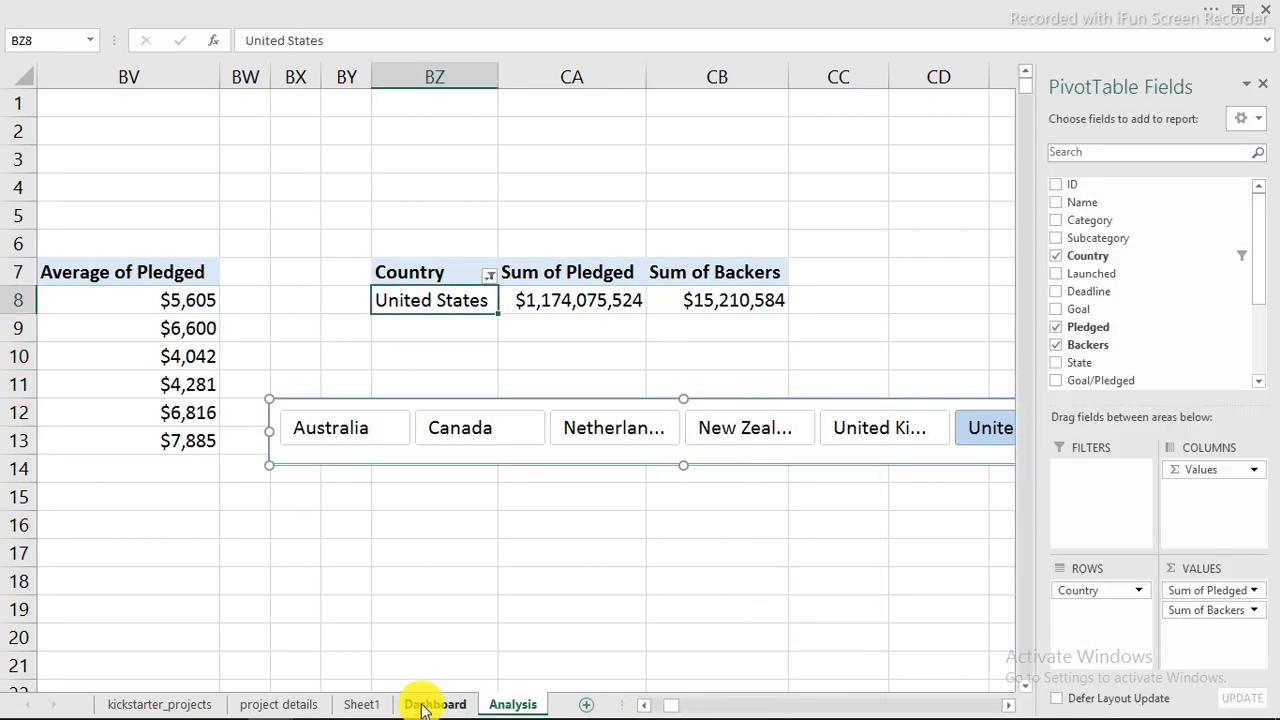
{"action": "left_click", "coordinate": [421, 705]}
{"action": "left_click", "coordinate": [633, 78]}
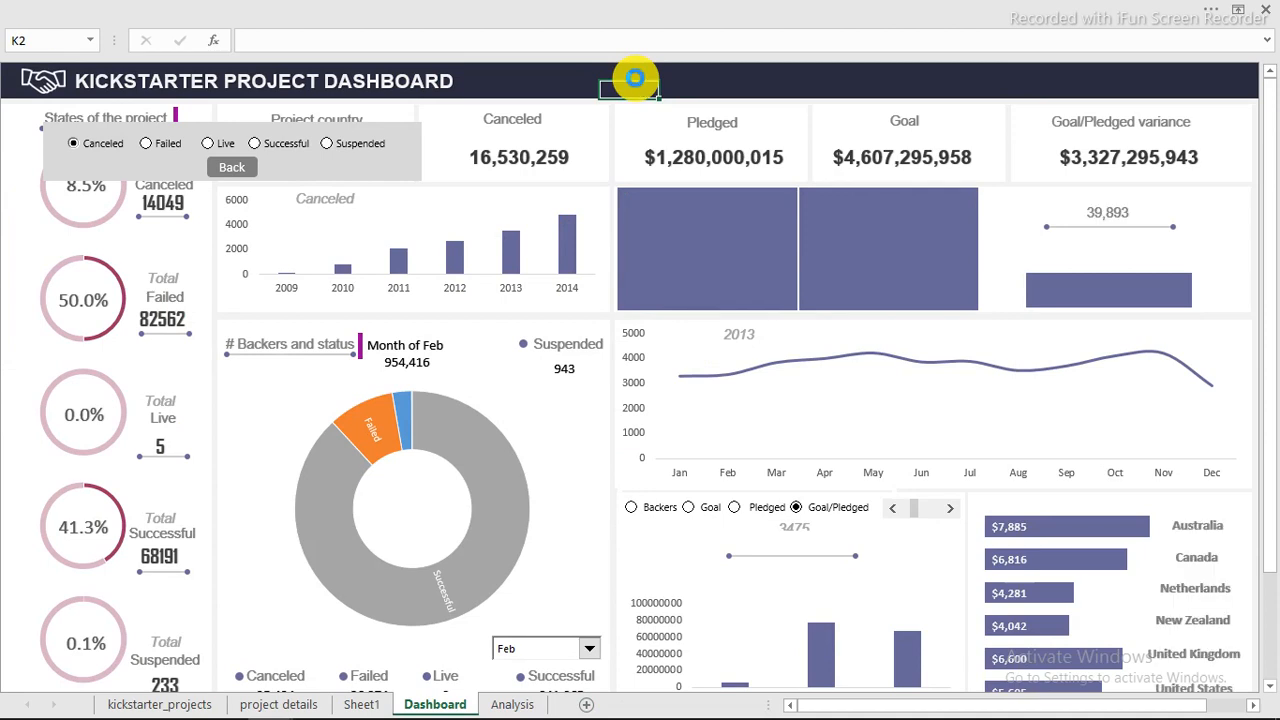
{"action": "key", "text": "ctrl+v"}
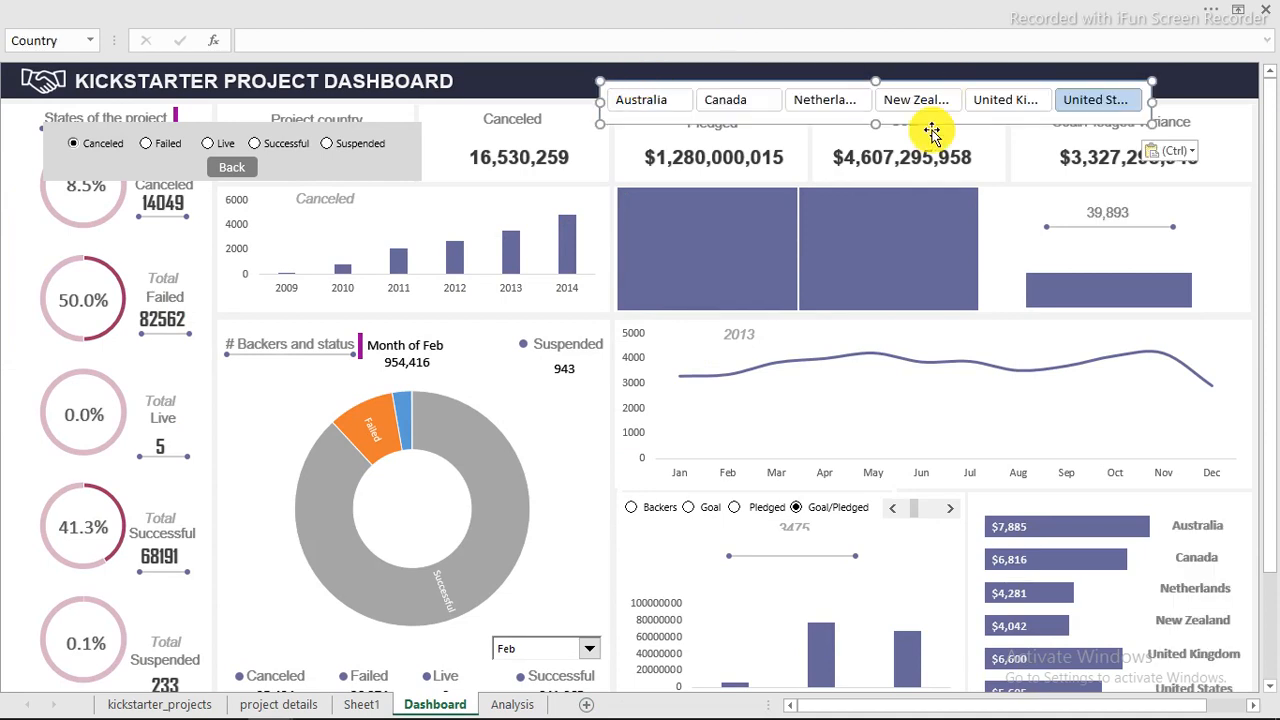
{"action": "left_click_drag", "start_coordinate": [929, 120], "coordinate": [1025, 357]}
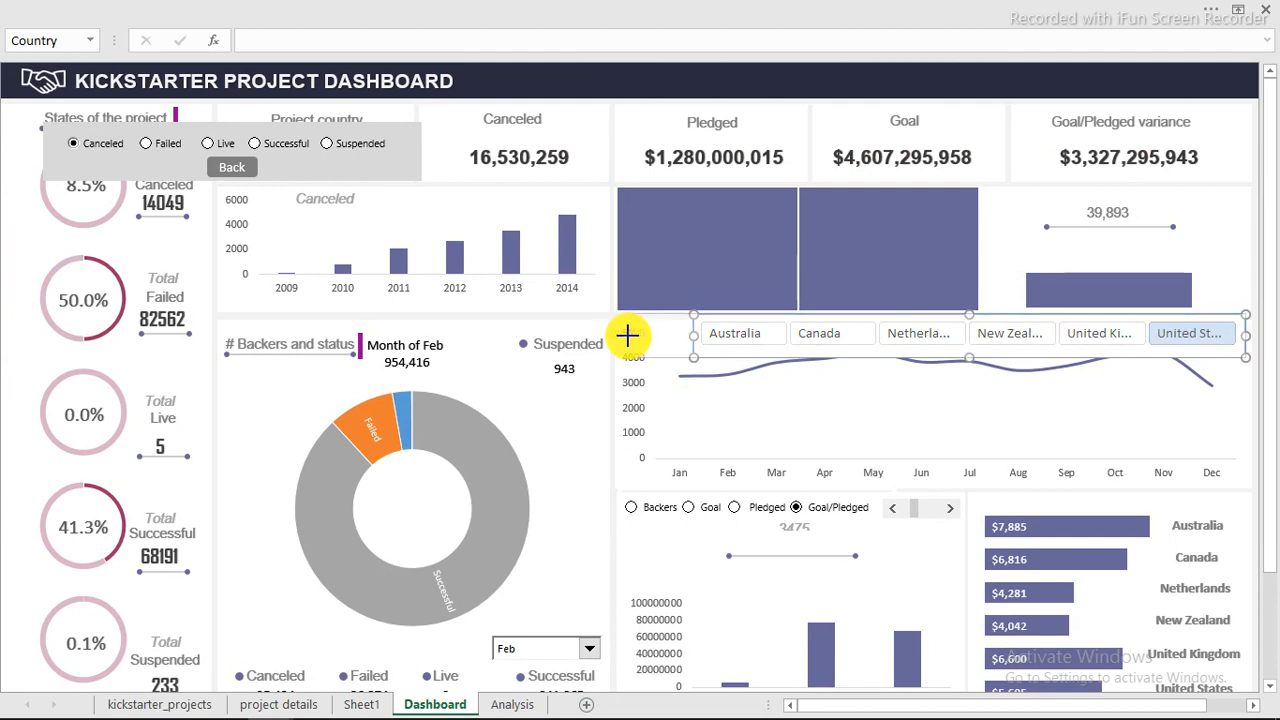
{"action": "left_click_drag", "start_coordinate": [625, 336], "coordinate": [623, 337]}
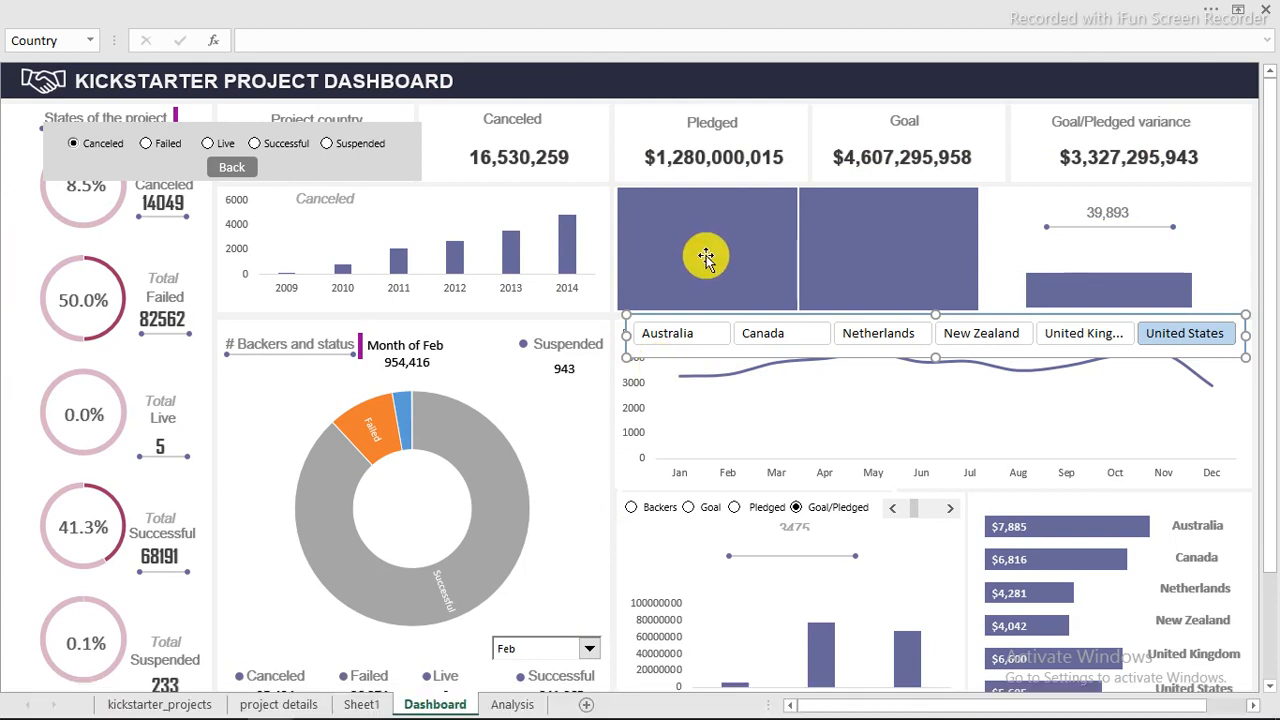
Copy the filtered country pivot table on the Analysis sheet and paste a duplicate of it at cell CD7
{"action": "left_click", "coordinate": [1098, 210]}
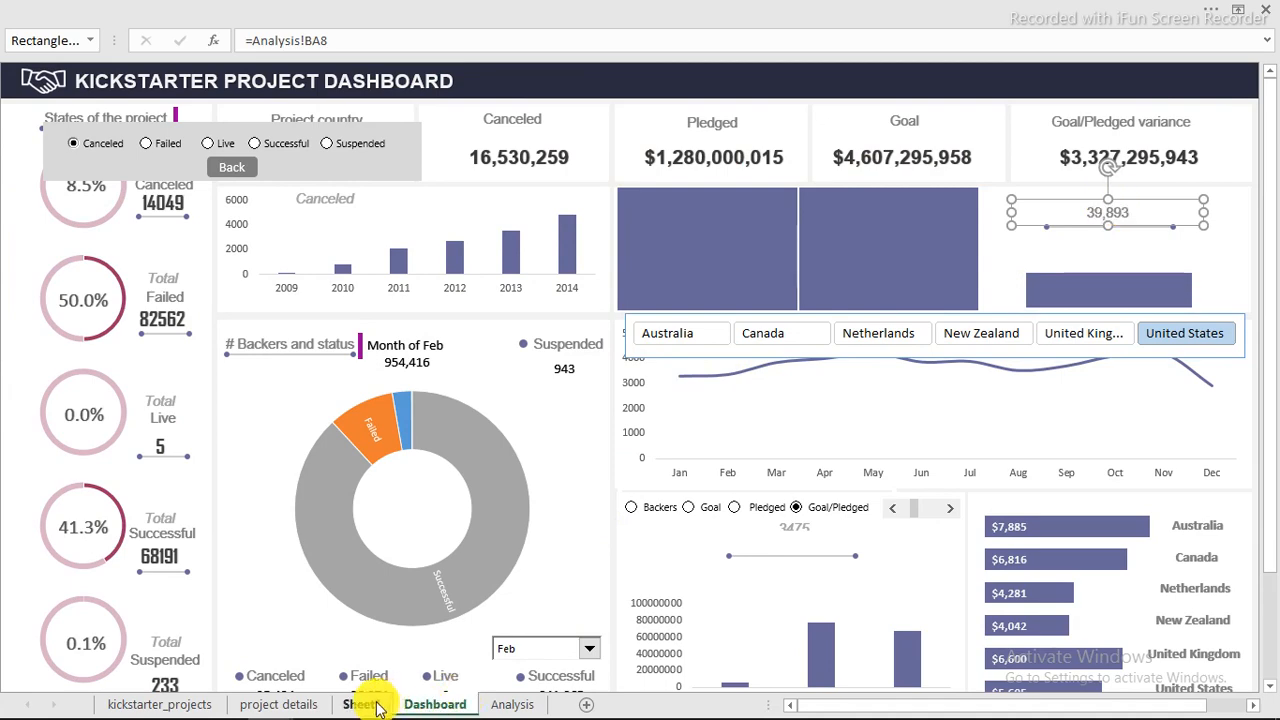
{"action": "left_click", "coordinate": [512, 704]}
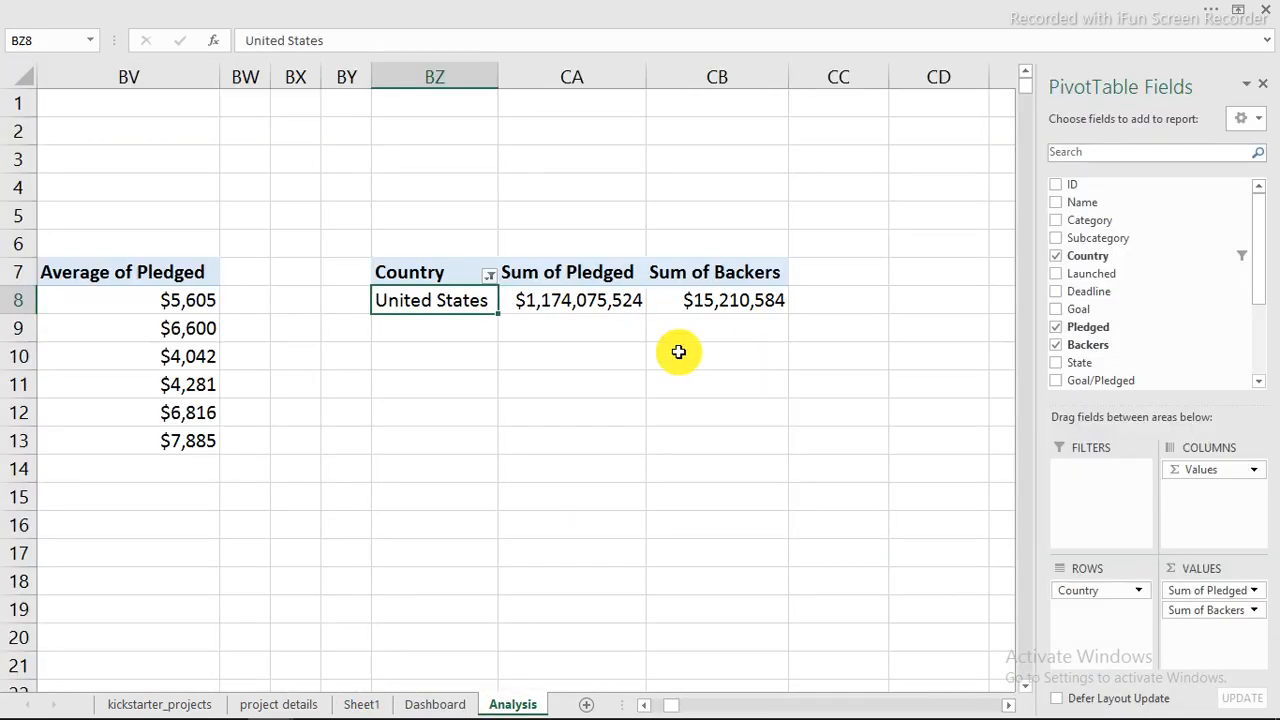
{"action": "left_click_drag", "start_coordinate": [426, 276], "coordinate": [711, 303]}
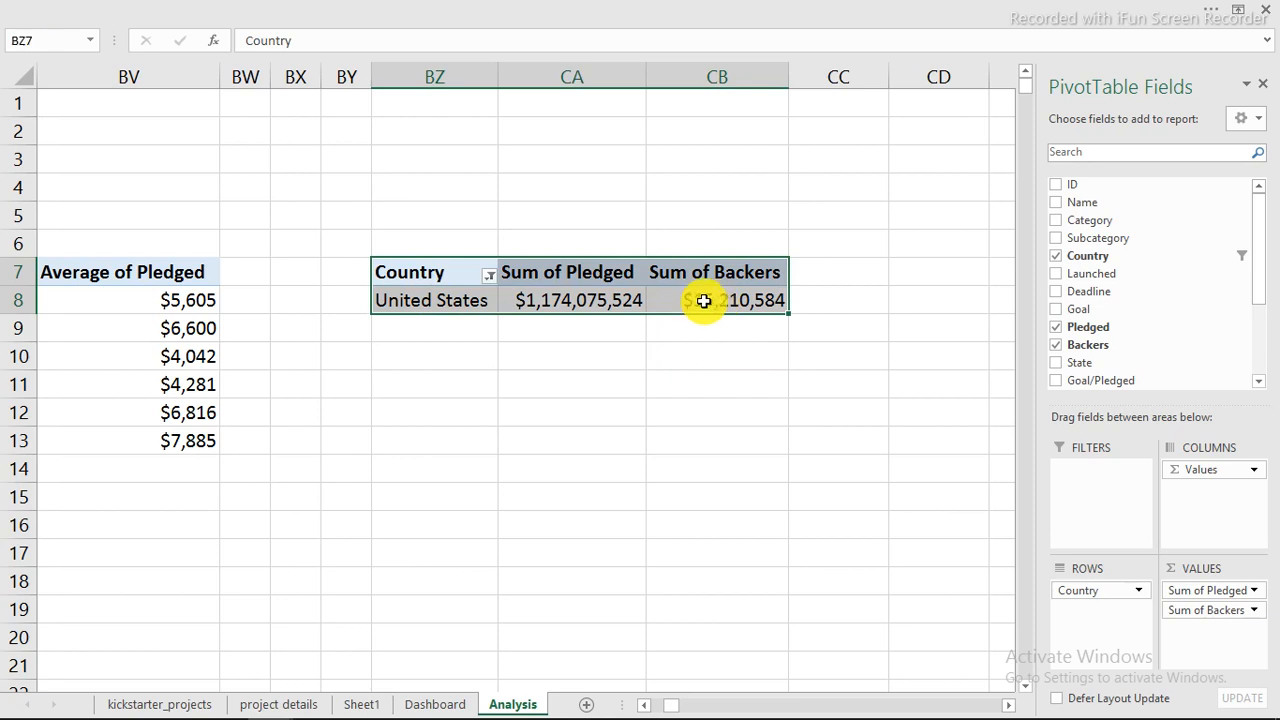
{"action": "right_click", "coordinate": [704, 301]}
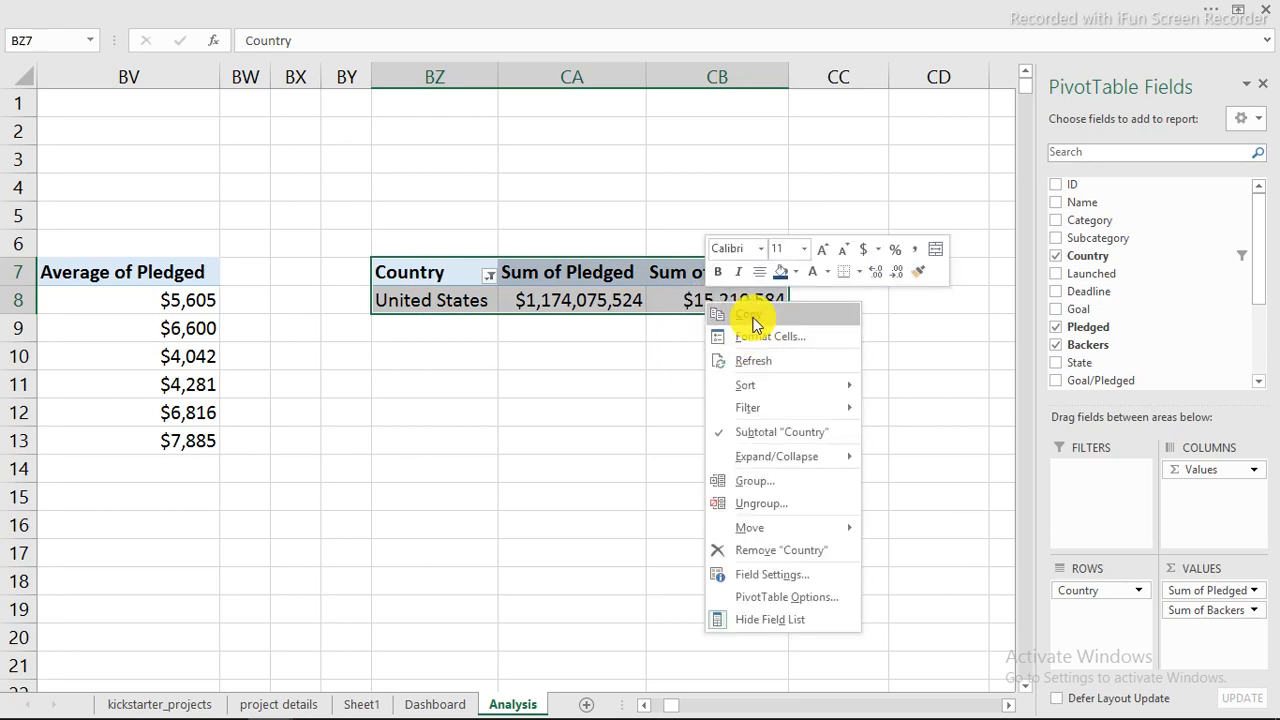
{"action": "left_click", "coordinate": [770, 318]}
{"action": "left_click", "coordinate": [1009, 707]}
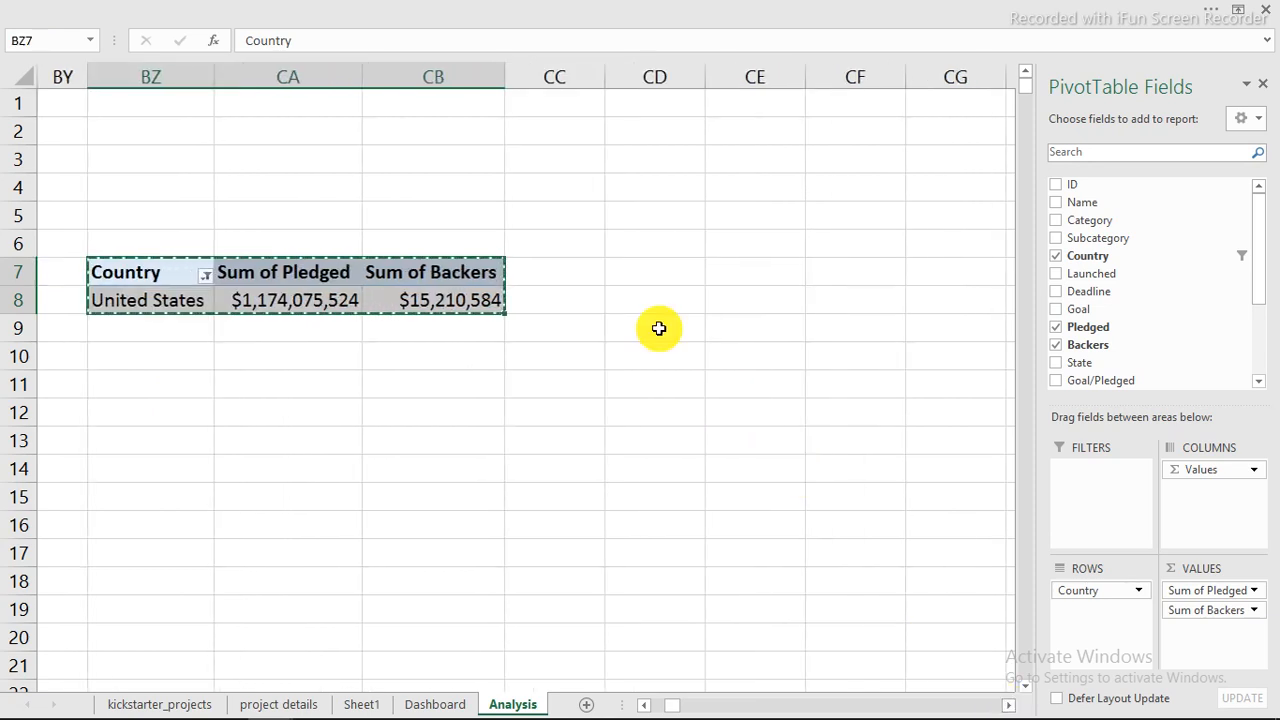
{"action": "left_click", "coordinate": [658, 275]}
{"action": "right_click", "coordinate": [660, 275]}
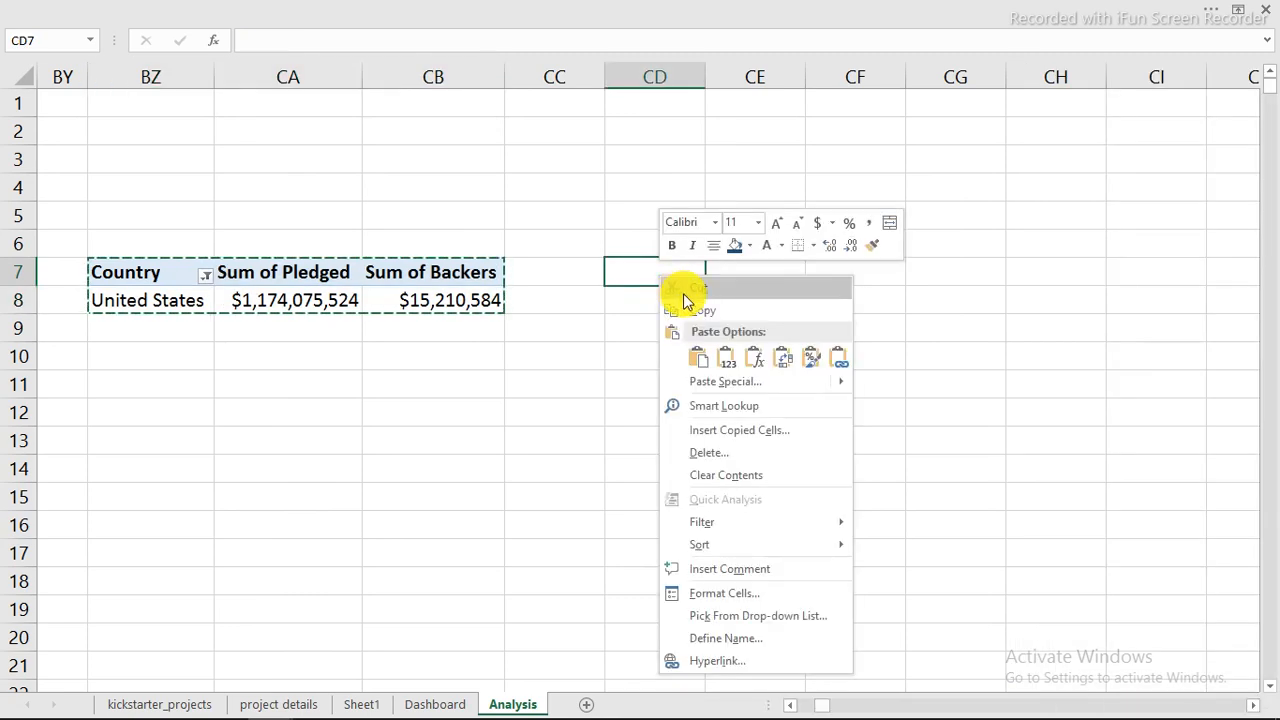
{"action": "left_click", "coordinate": [706, 360]}
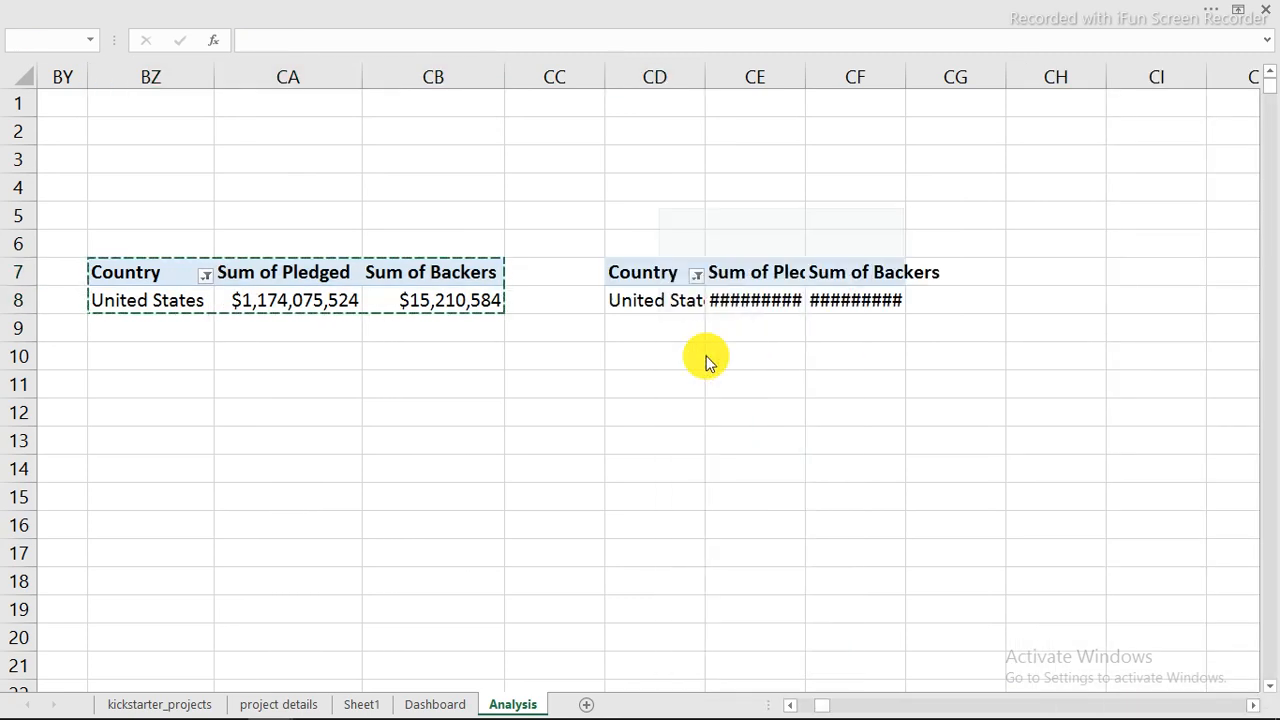
Reduce the values of the duplicated pivot table at CD7 to Sum of Pledged only
{"action": "left_click", "coordinate": [660, 300]}
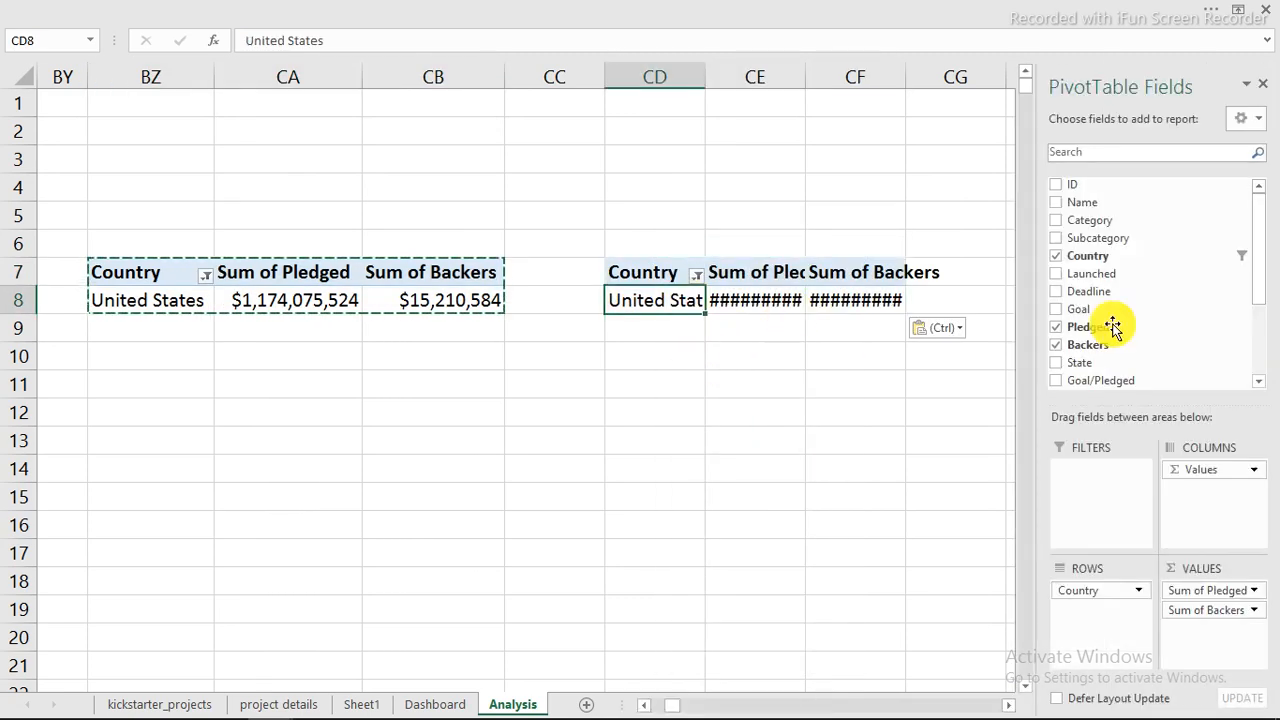
{"action": "left_click_drag", "start_coordinate": [1207, 592], "coordinate": [786, 606]}
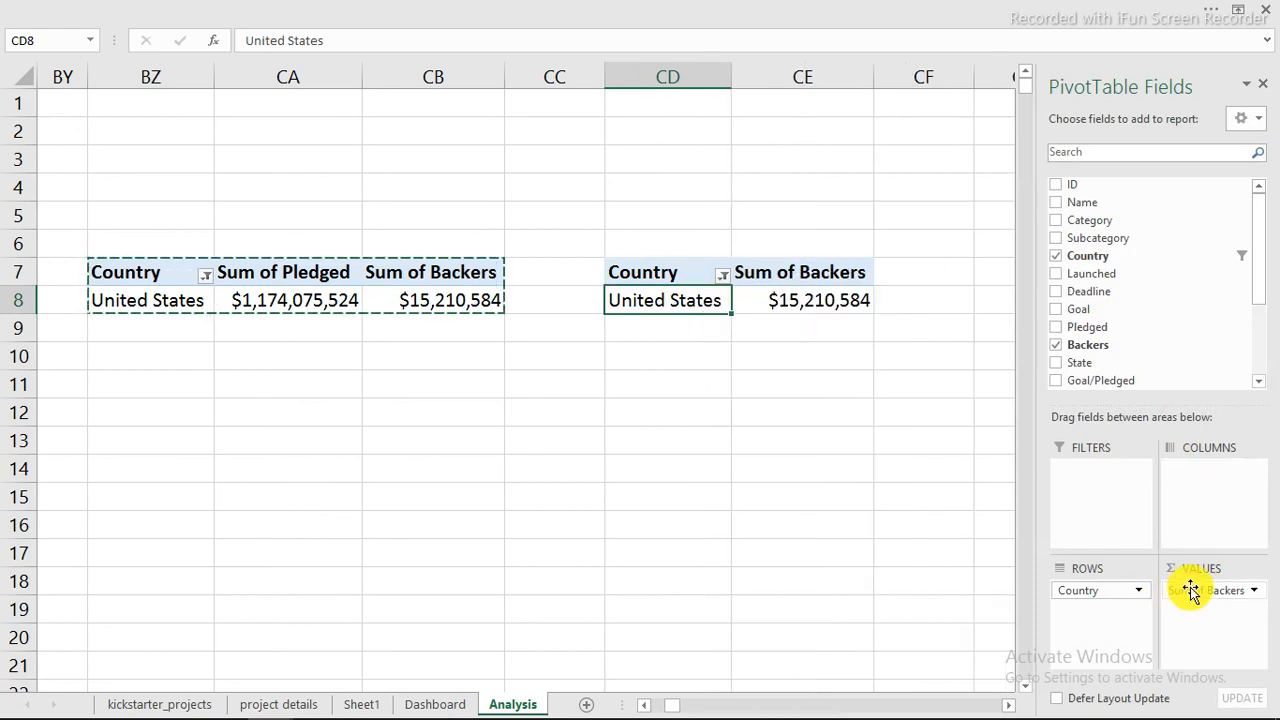
{"action": "mouse_move", "coordinate": [1191, 590]}
{"action": "left_mouse_down"}
{"action": "mouse_move", "coordinate": [857, 551]}
{"action": "mouse_move", "coordinate": [1086, 340]}
{"action": "mouse_move", "coordinate": [1062, 335]}
{"action": "mouse_move", "coordinate": [1086, 329]}
{"action": "mouse_move", "coordinate": [1157, 531]}
{"action": "mouse_move", "coordinate": [1201, 612]}
{"action": "left_mouse_up"}
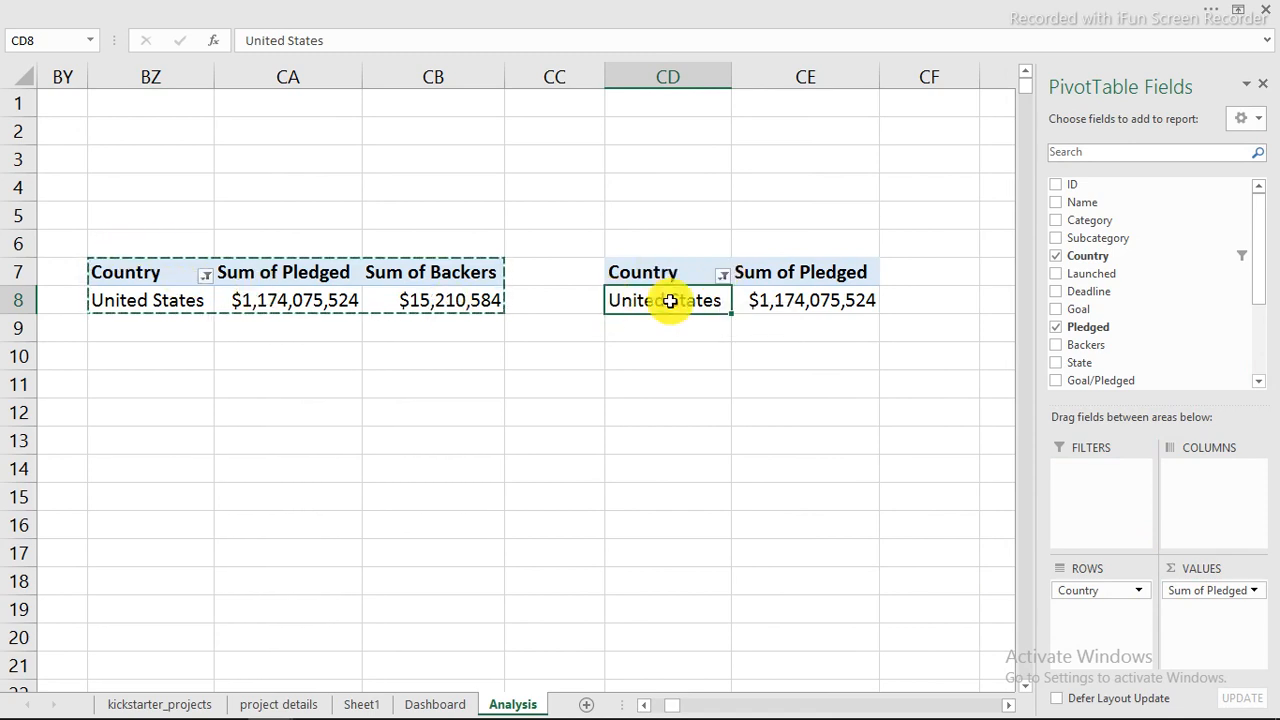
Disconnect the duplicated pivot table from the Country slicer and clear its Country filter
{"action": "left_click", "coordinate": [667, 8]}
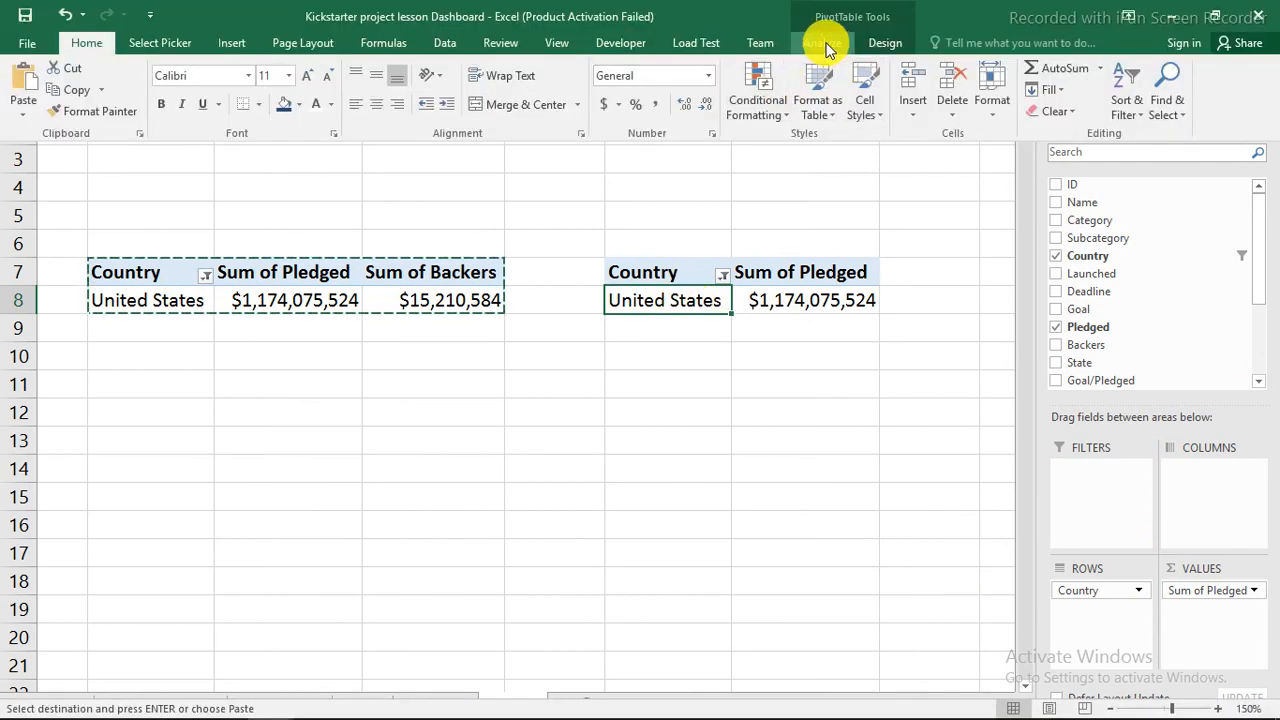
{"action": "left_click", "coordinate": [826, 50]}
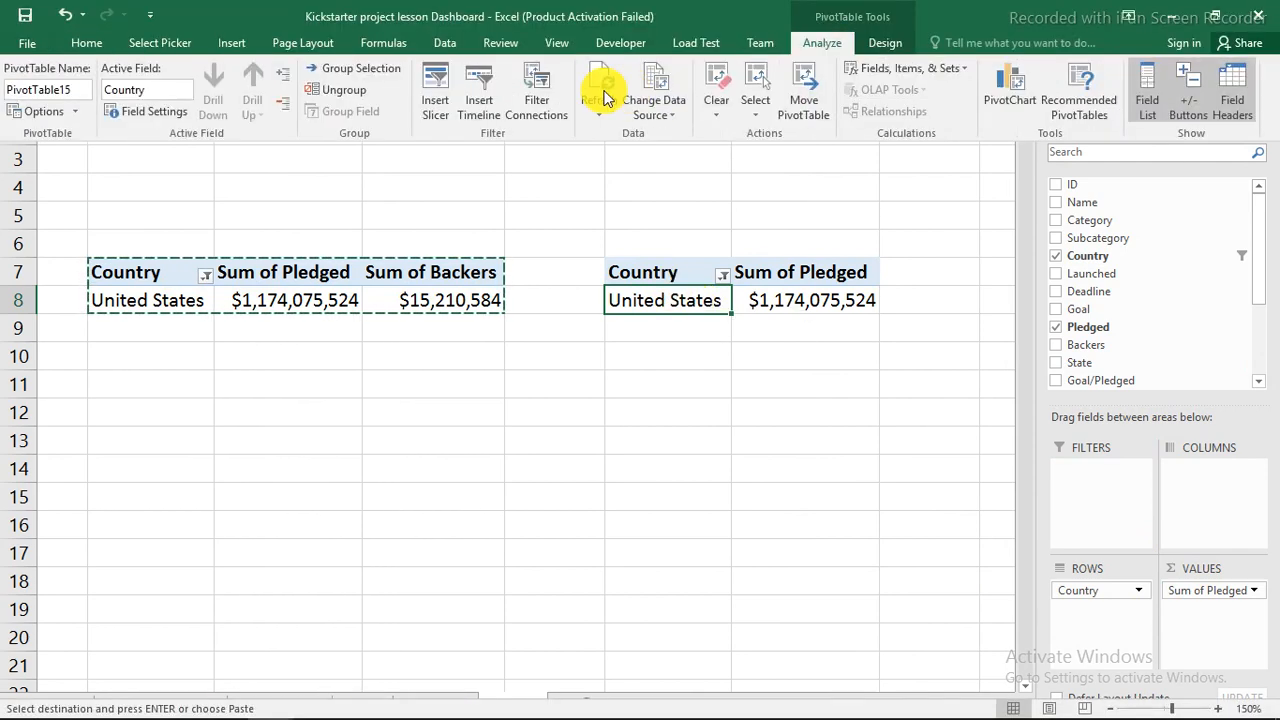
{"action": "left_click", "coordinate": [547, 90]}
{"action": "left_click", "coordinate": [166, 495]}
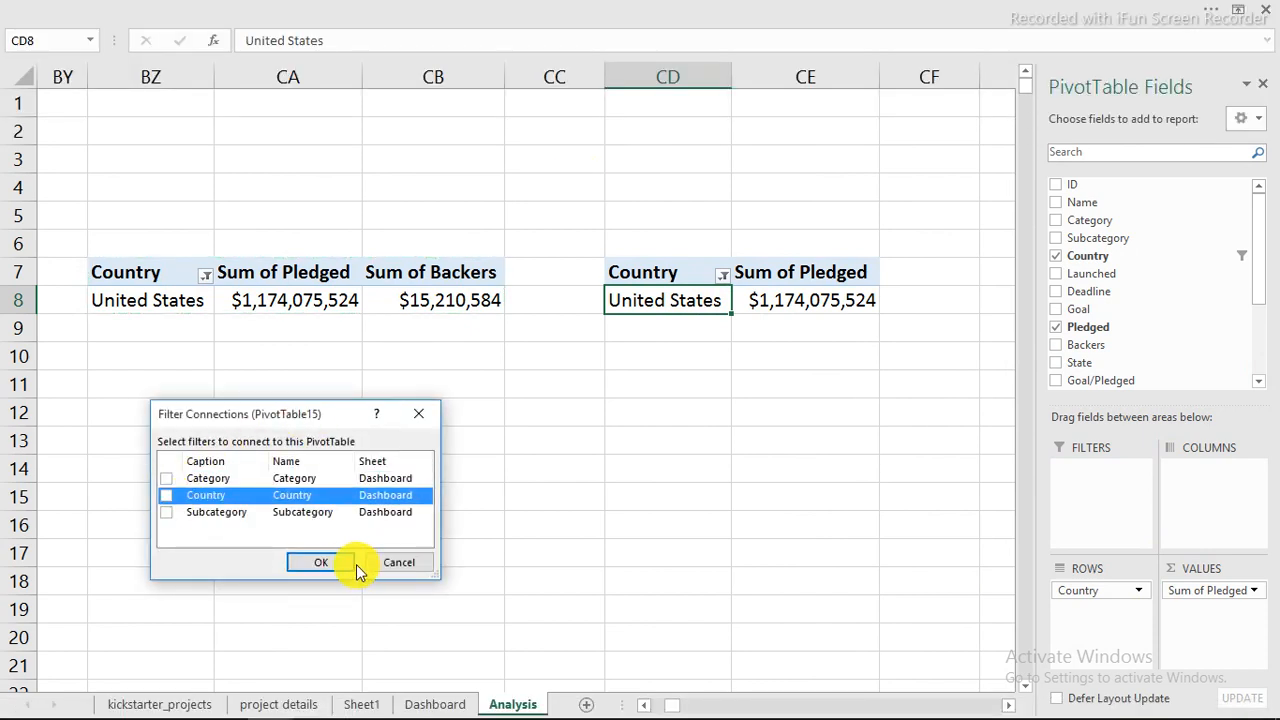
{"action": "left_click", "coordinate": [322, 563]}
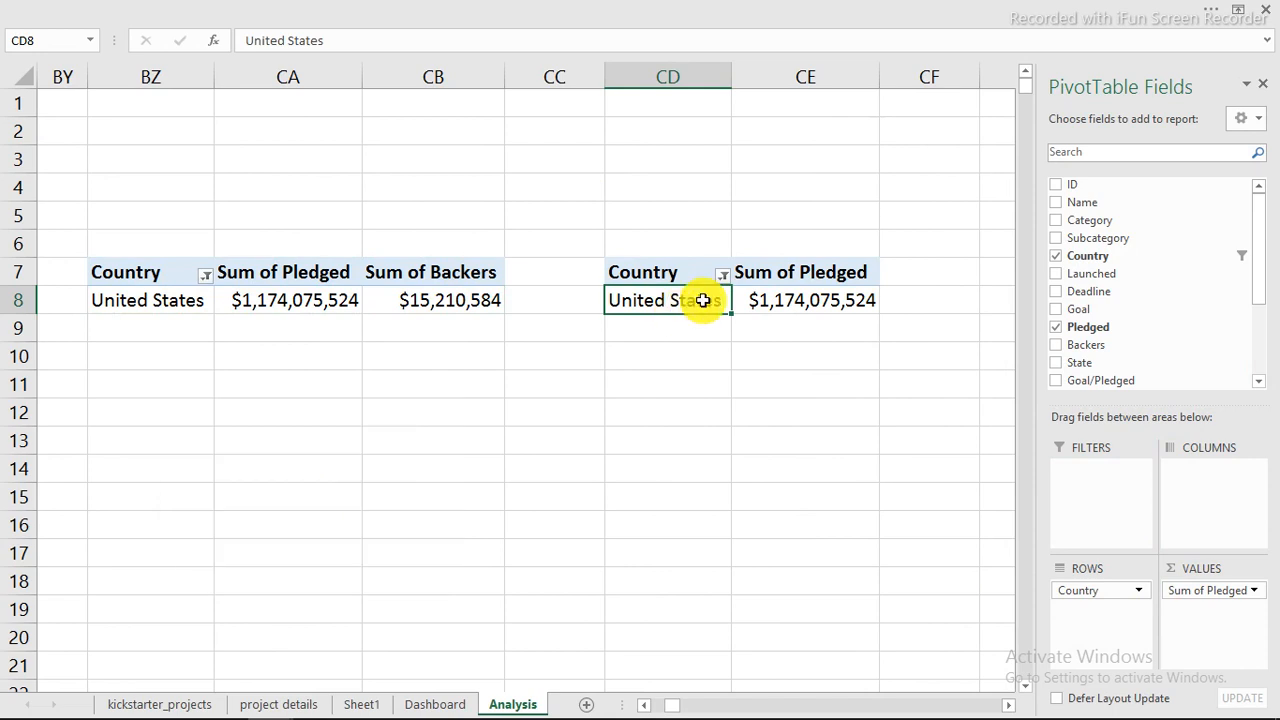
{"action": "left_click", "coordinate": [721, 273]}
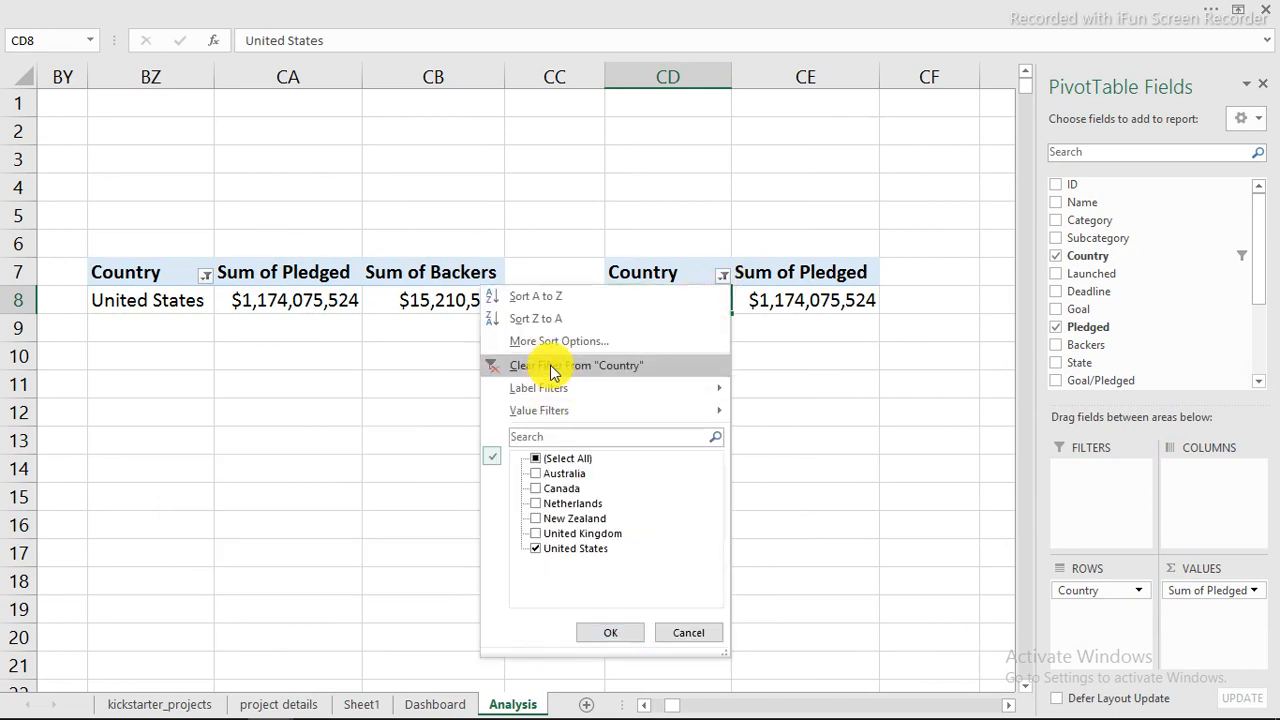
{"action": "left_click", "coordinate": [551, 366]}
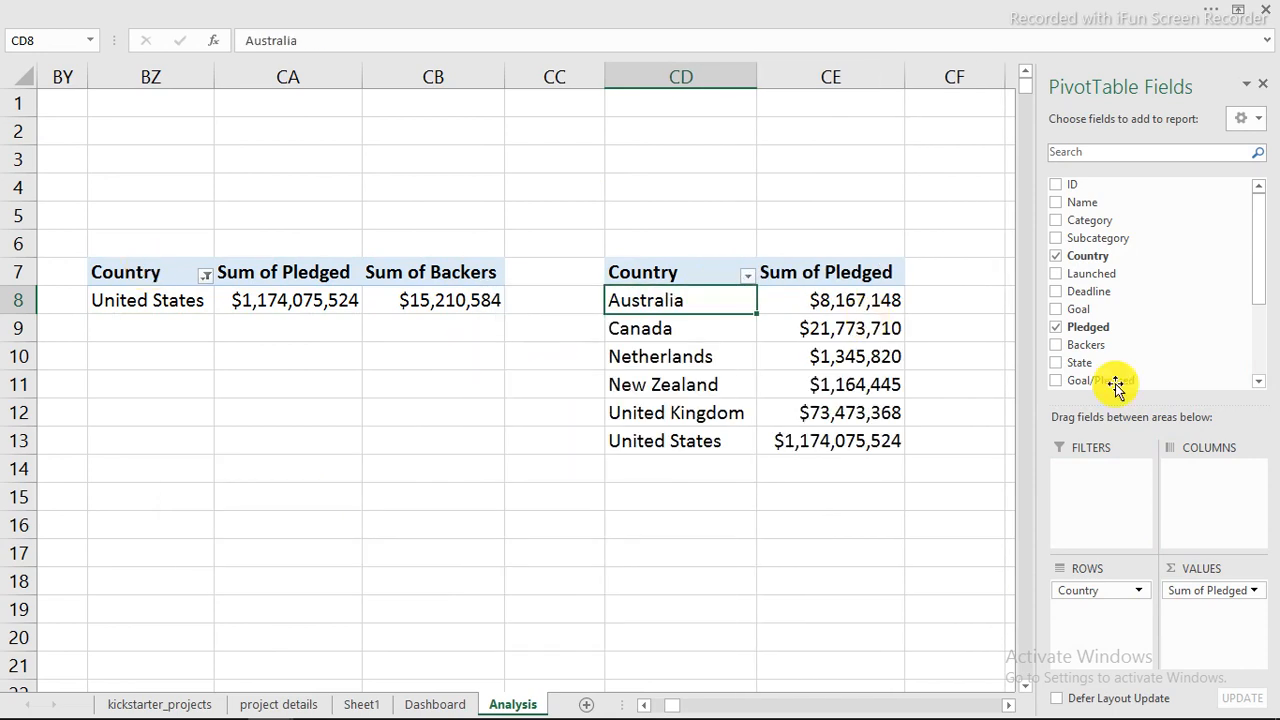
Replace Country with Name as the row field of the duplicated pivot table, keeping Sum of Pledged as its value
{"action": "left_click", "coordinate": [1058, 331]}
{"action": "left_click", "coordinate": [1058, 331]}
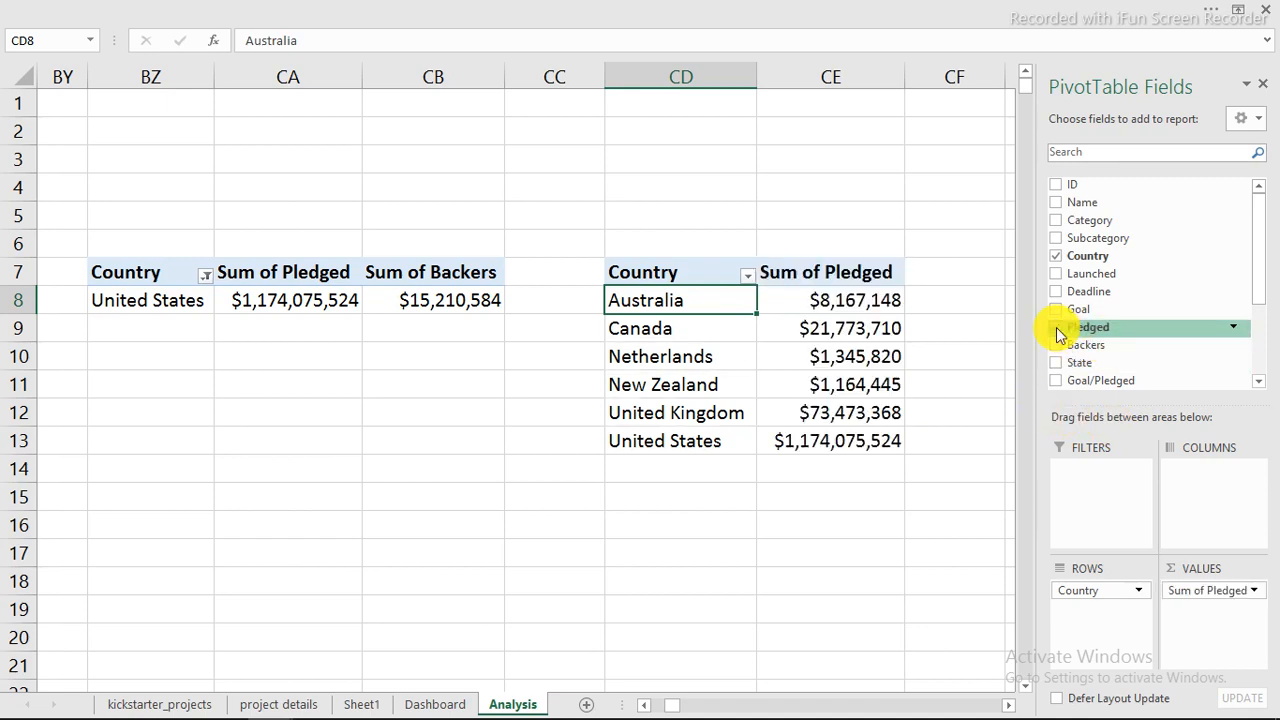
{"action": "left_click", "coordinate": [1058, 257]}
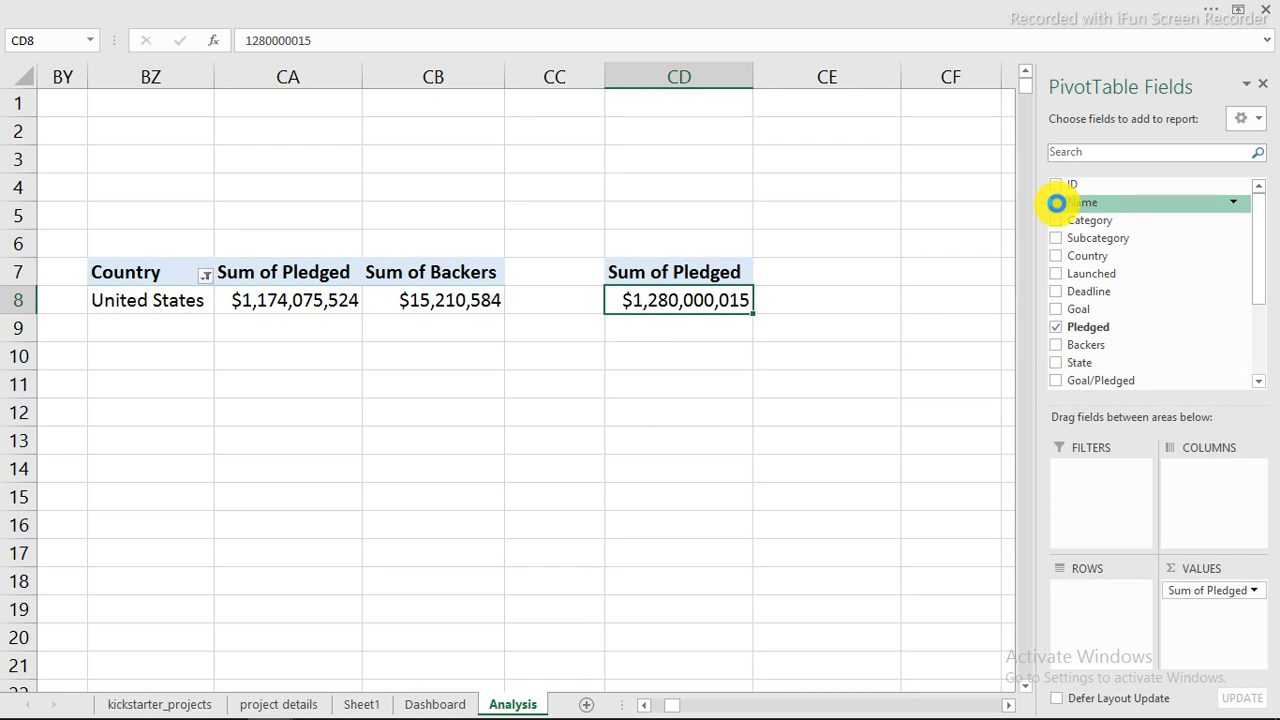
{"action": "left_click", "coordinate": [1056, 203]}
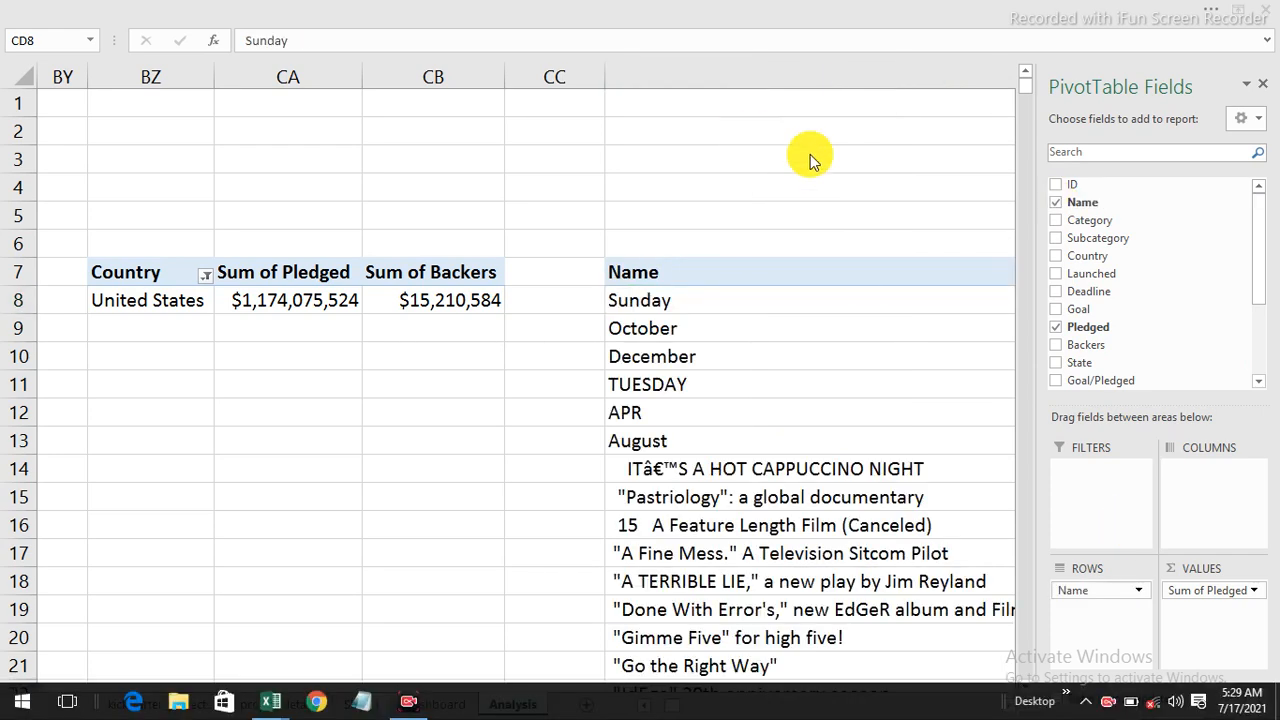
Close the PivotTable field list, narrow column CD to about a third of its width, and look through the project names
{"action": "left_click", "coordinate": [1264, 87]}
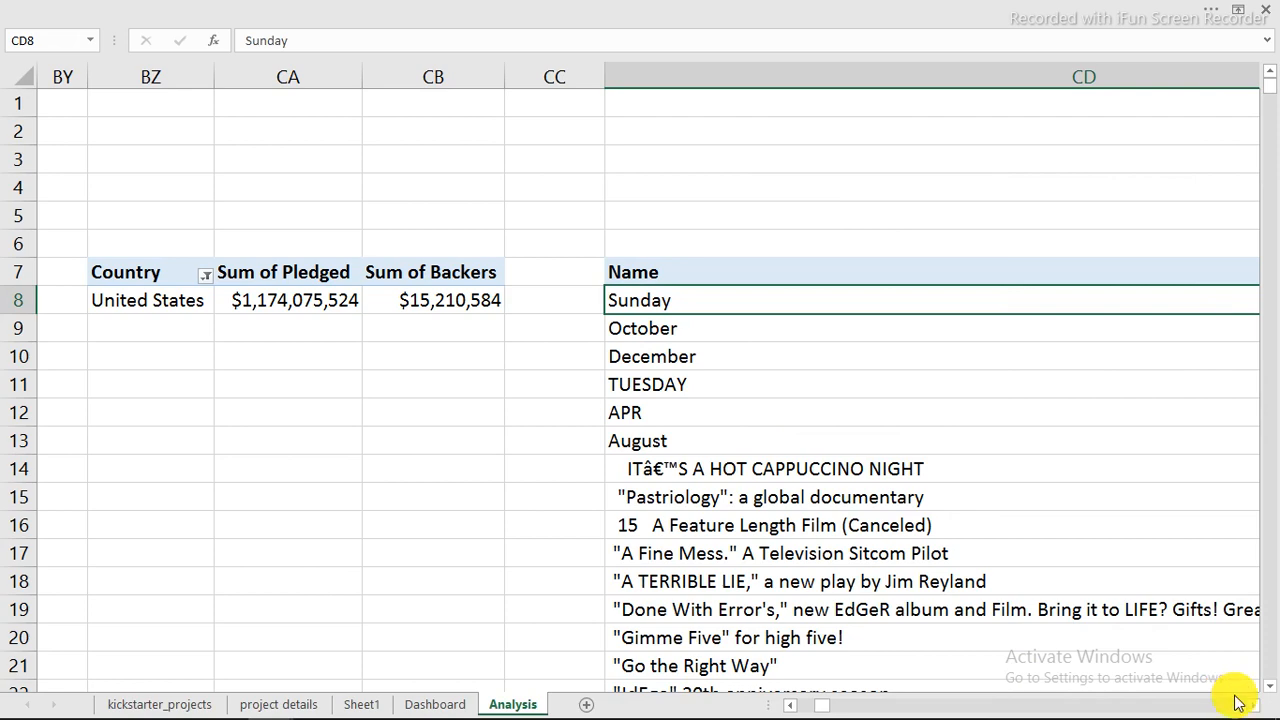
{"action": "scroll", "coordinate": [1232, 702], "scroll_direction": "right", "scroll_amount": 5}
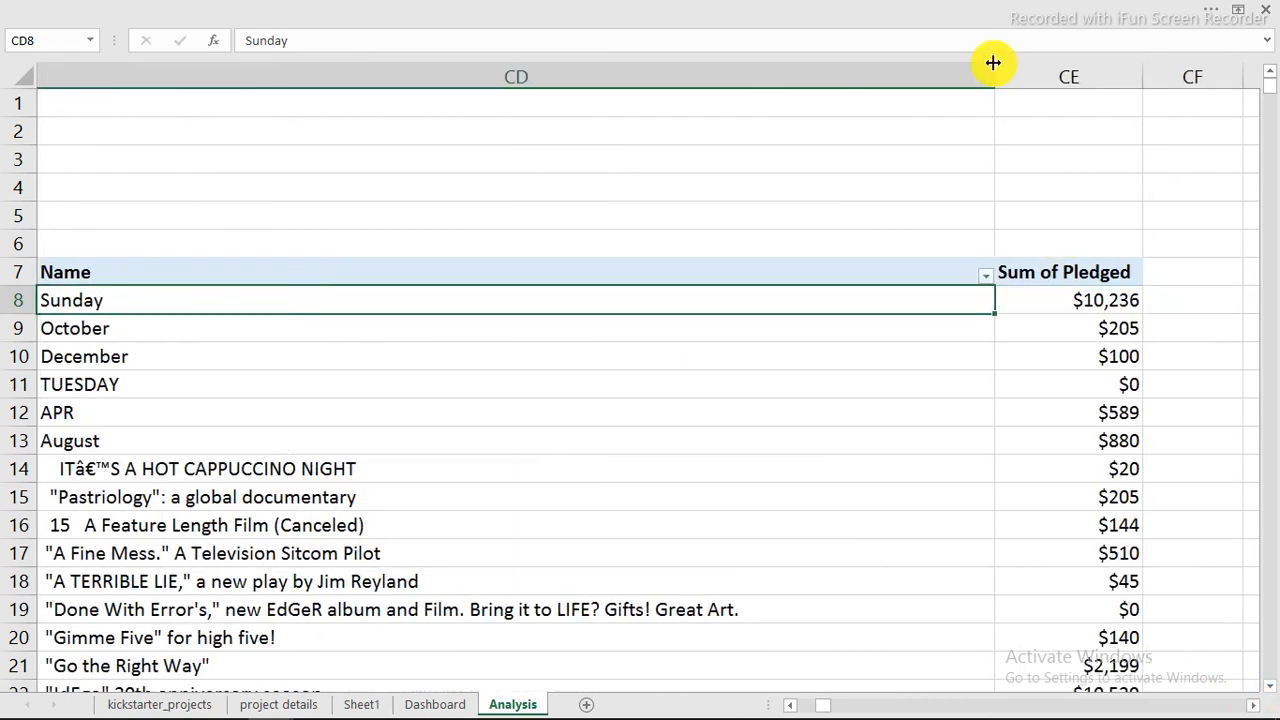
{"action": "left_click_drag", "start_coordinate": [994, 67], "coordinate": [340, 200]}
{"action": "scroll", "coordinate": [783, 706], "scroll_direction": "left", "scroll_amount": 3}
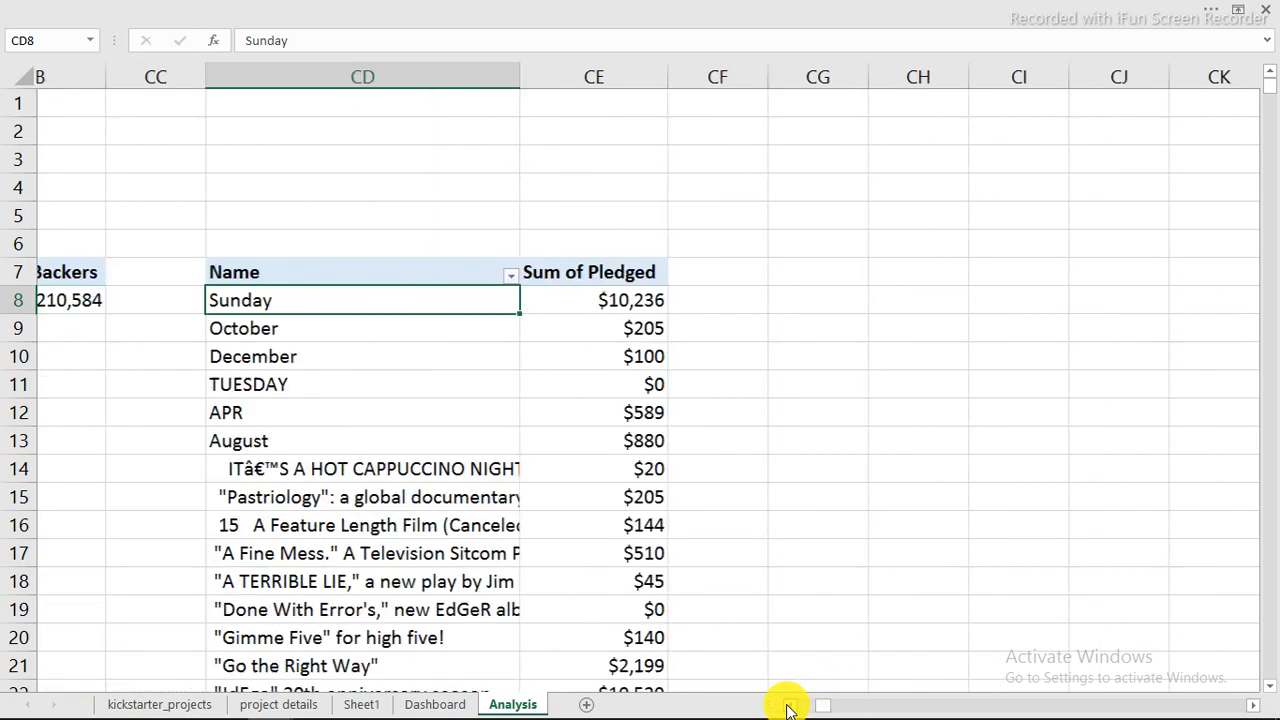
{"action": "scroll", "coordinate": [722, 314], "scroll_direction": "down", "scroll_amount": 9}
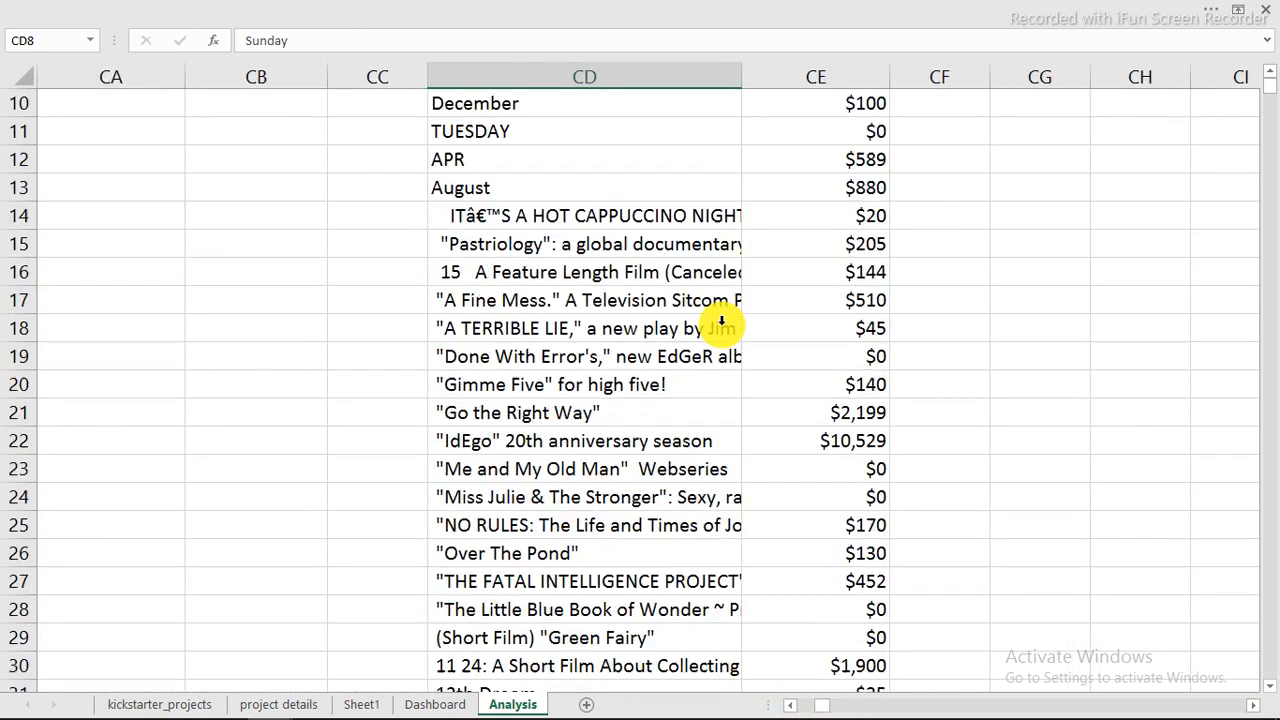
{"action": "scroll", "coordinate": [721, 320], "scroll_direction": "down", "scroll_amount": 6}
{"action": "scroll", "coordinate": [721, 310], "scroll_direction": "up", "scroll_amount": 14}
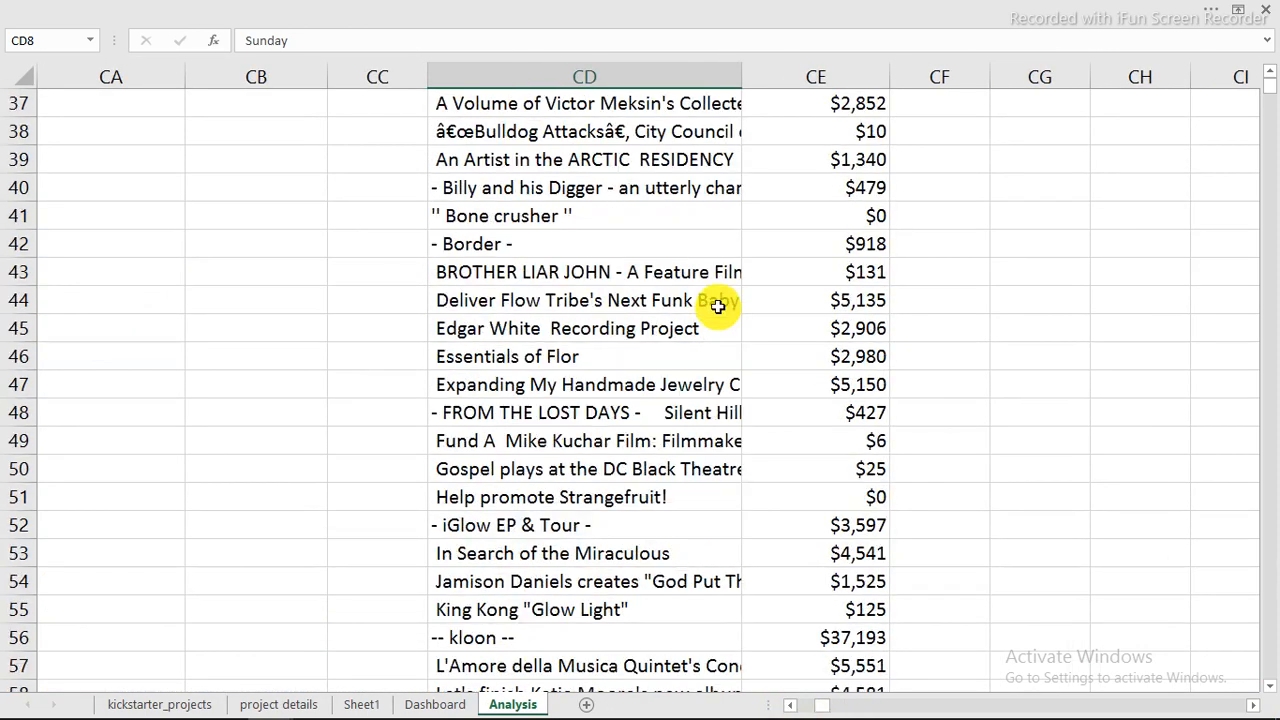
{"action": "scroll", "coordinate": [775, 285], "scroll_direction": "up", "scroll_amount": 1}
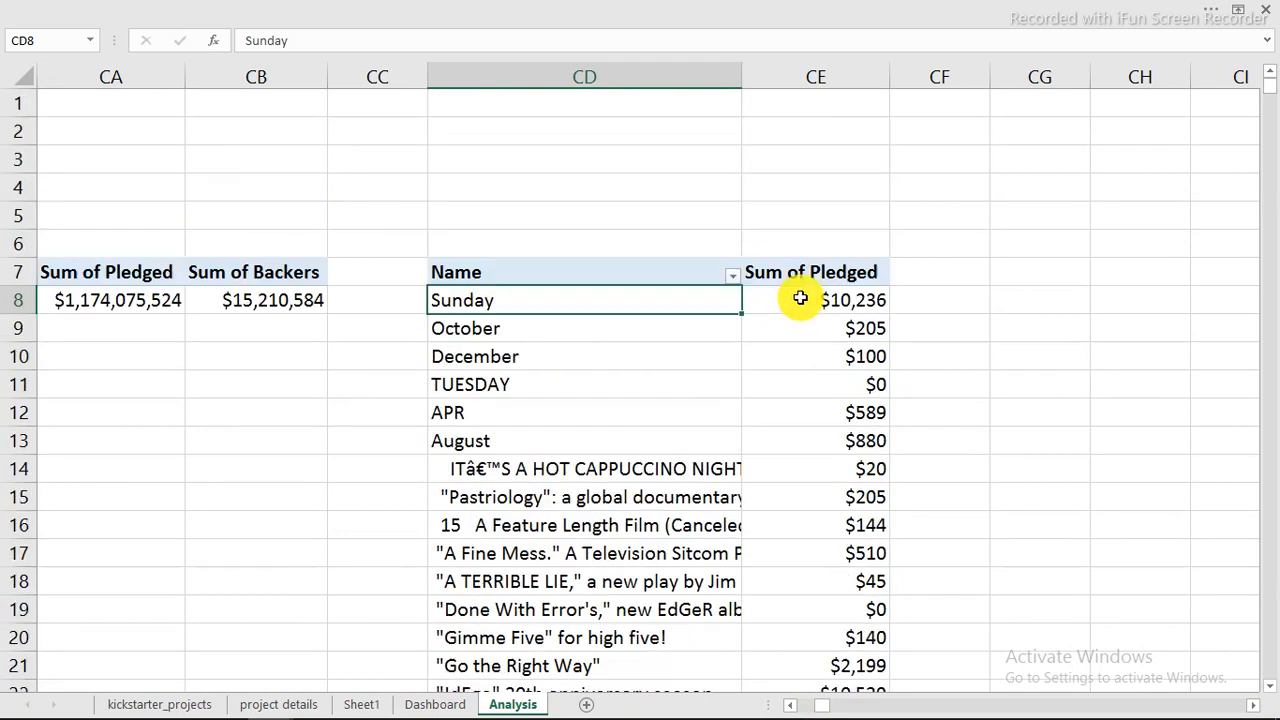
{"action": "left_click", "coordinate": [800, 298]}
{"action": "right_click", "coordinate": [800, 298]}
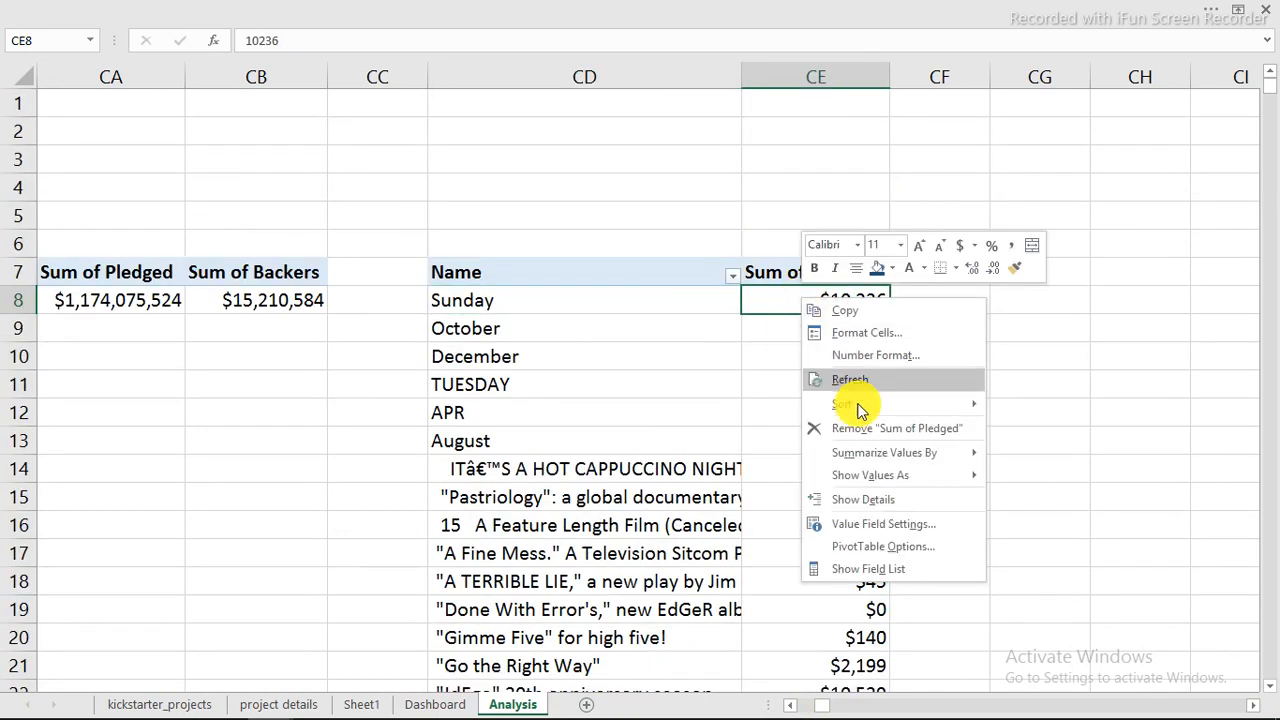
{"action": "mouse_move", "coordinate": [862, 414]}
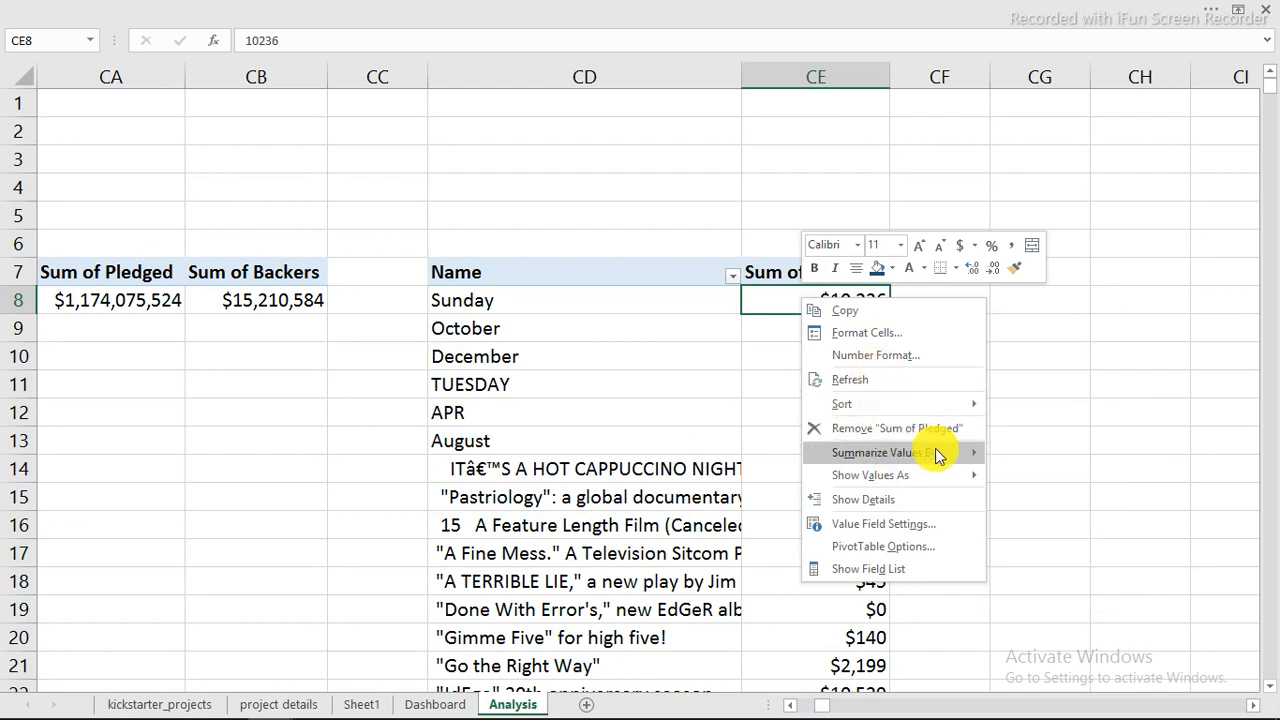
{"action": "mouse_move", "coordinate": [953, 482]}
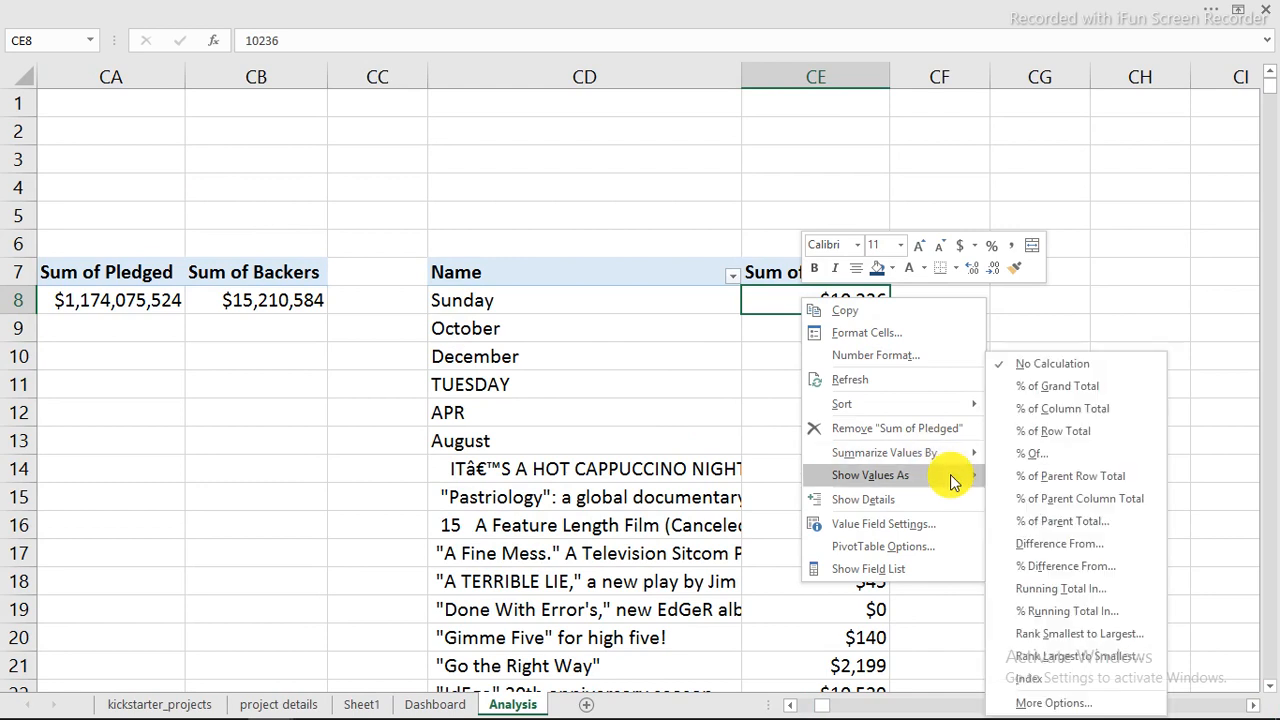
{"action": "left_click", "coordinate": [543, 308]}
{"action": "left_click", "coordinate": [543, 304]}
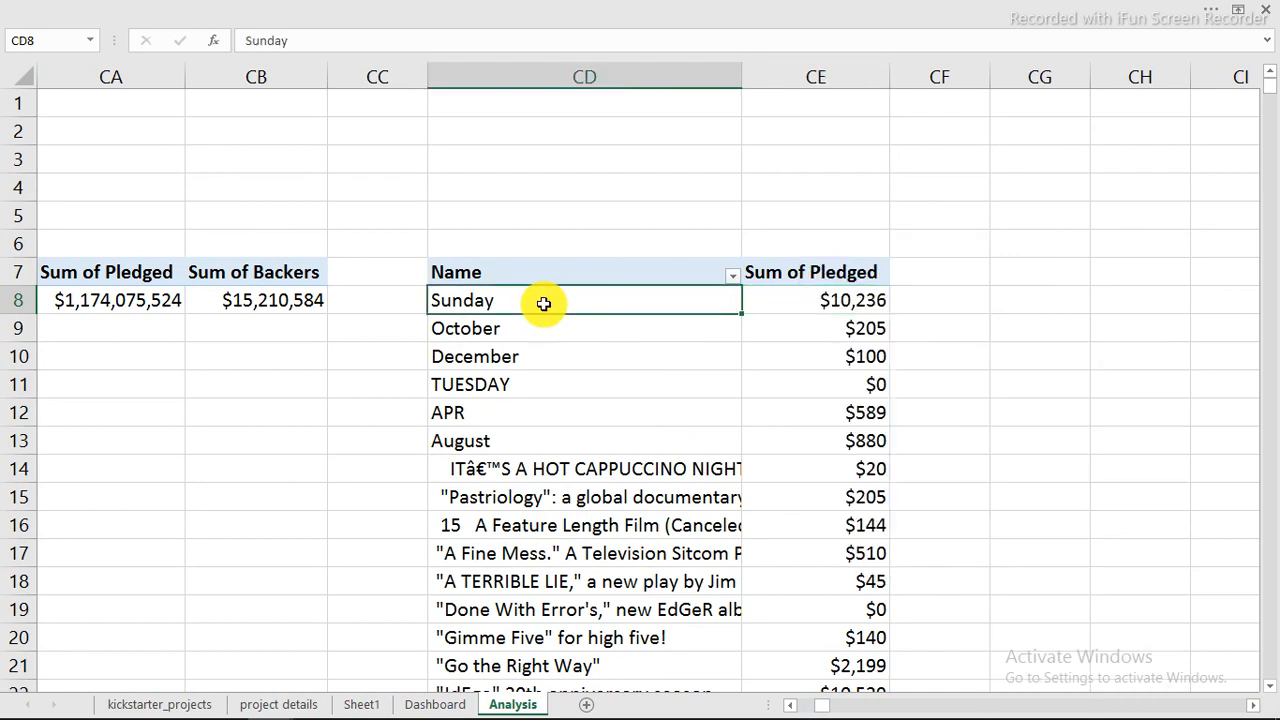
{"action": "right_click", "coordinate": [543, 304]}
{"action": "mouse_move", "coordinate": [614, 394]}
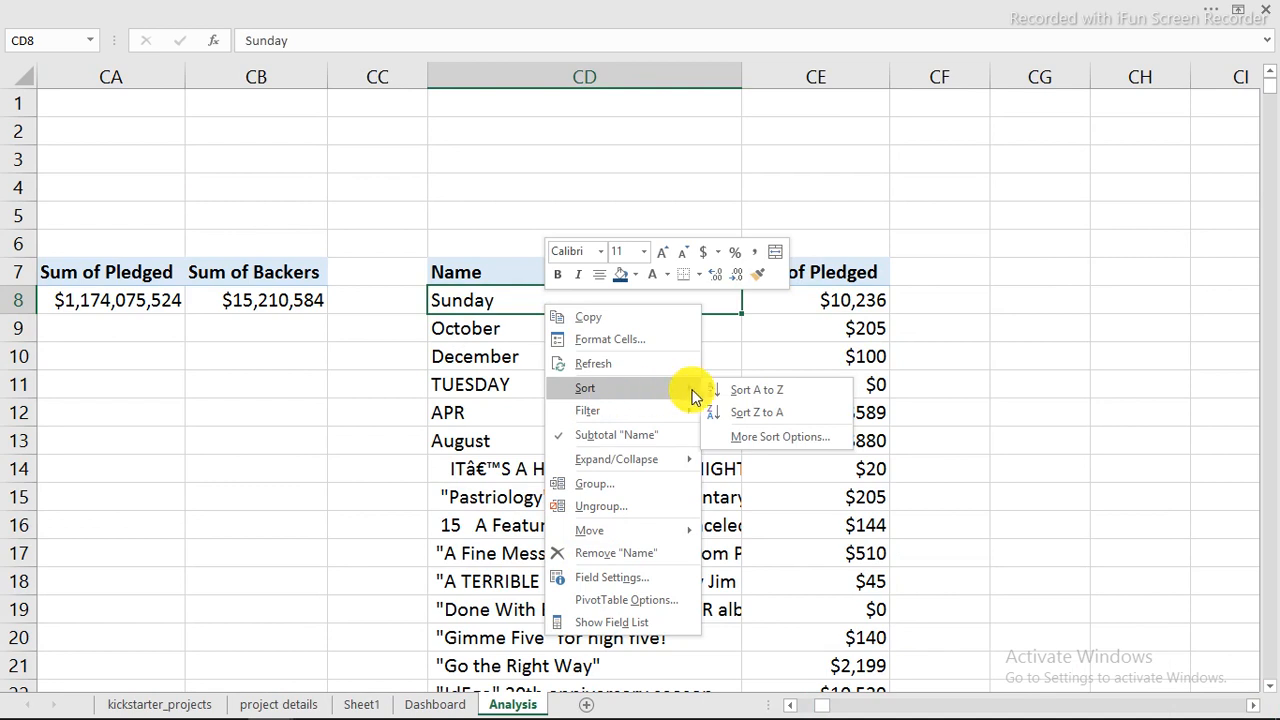
{"action": "left_click", "coordinate": [850, 296]}
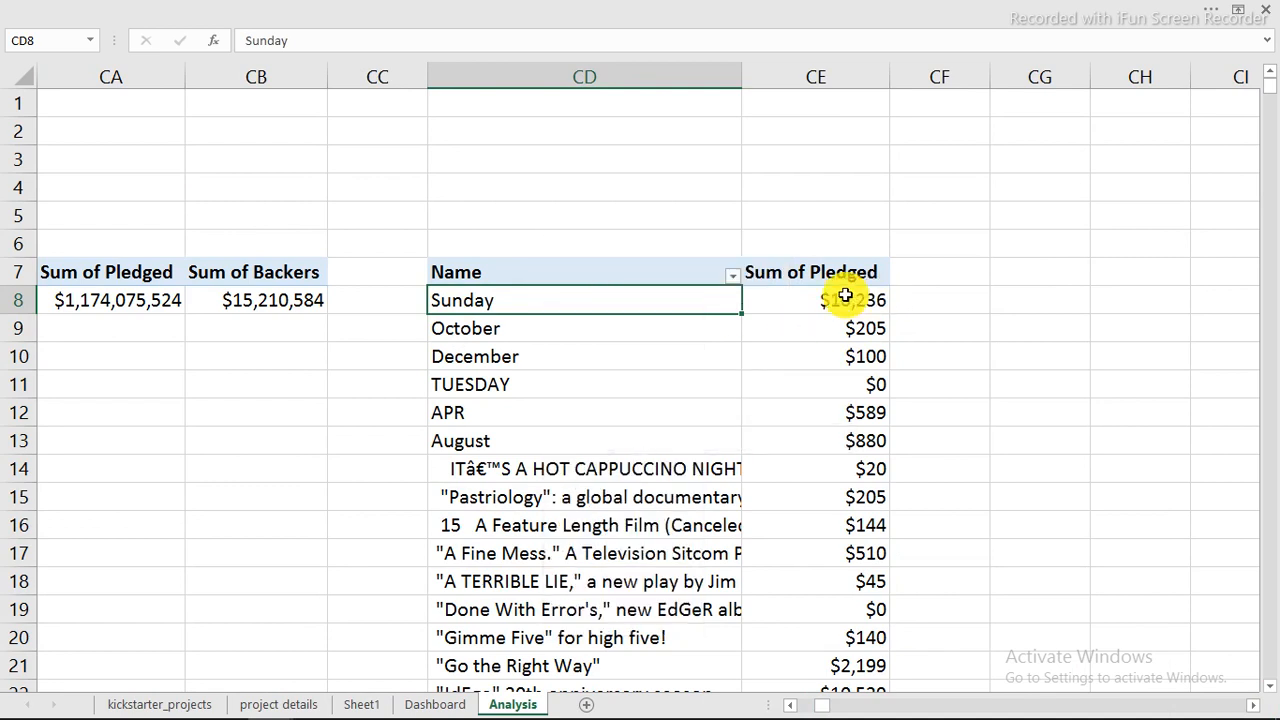
Sort the project name pivot table by Sum of Pledged from largest to smallest
{"action": "left_click", "coordinate": [846, 293]}
{"action": "left_click", "coordinate": [752, 270]}
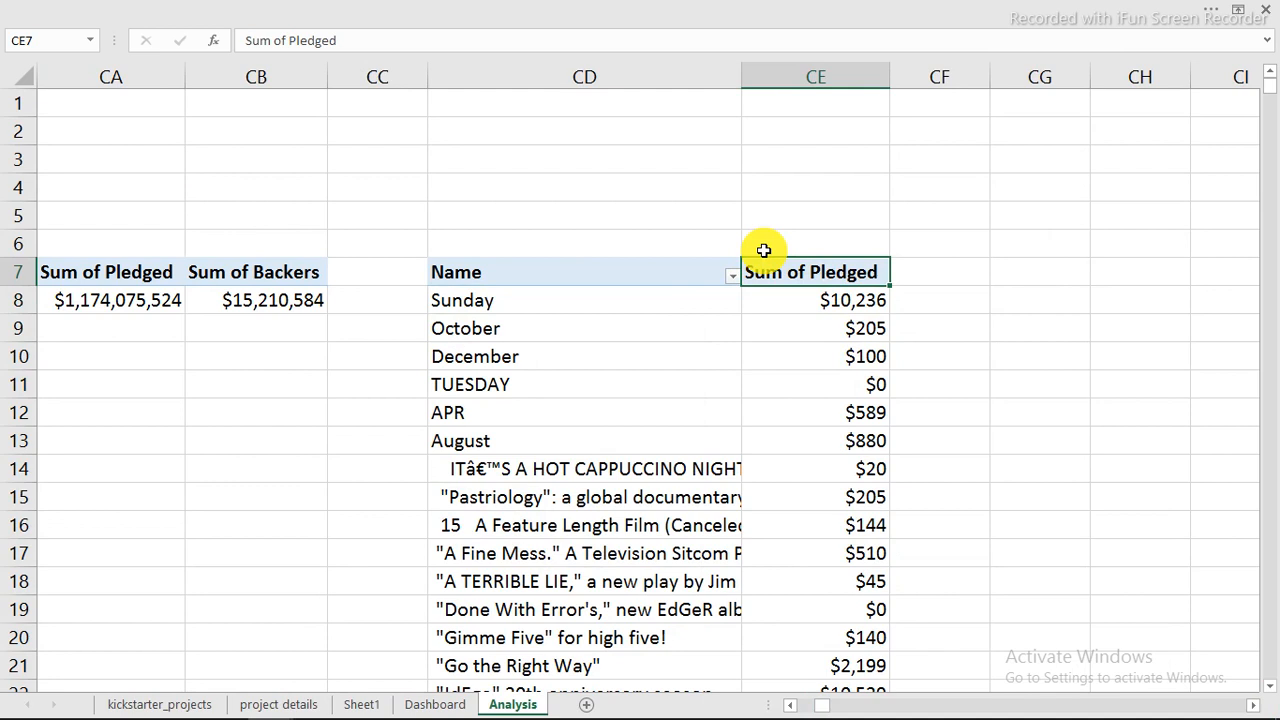
{"action": "left_click", "coordinate": [783, 298]}
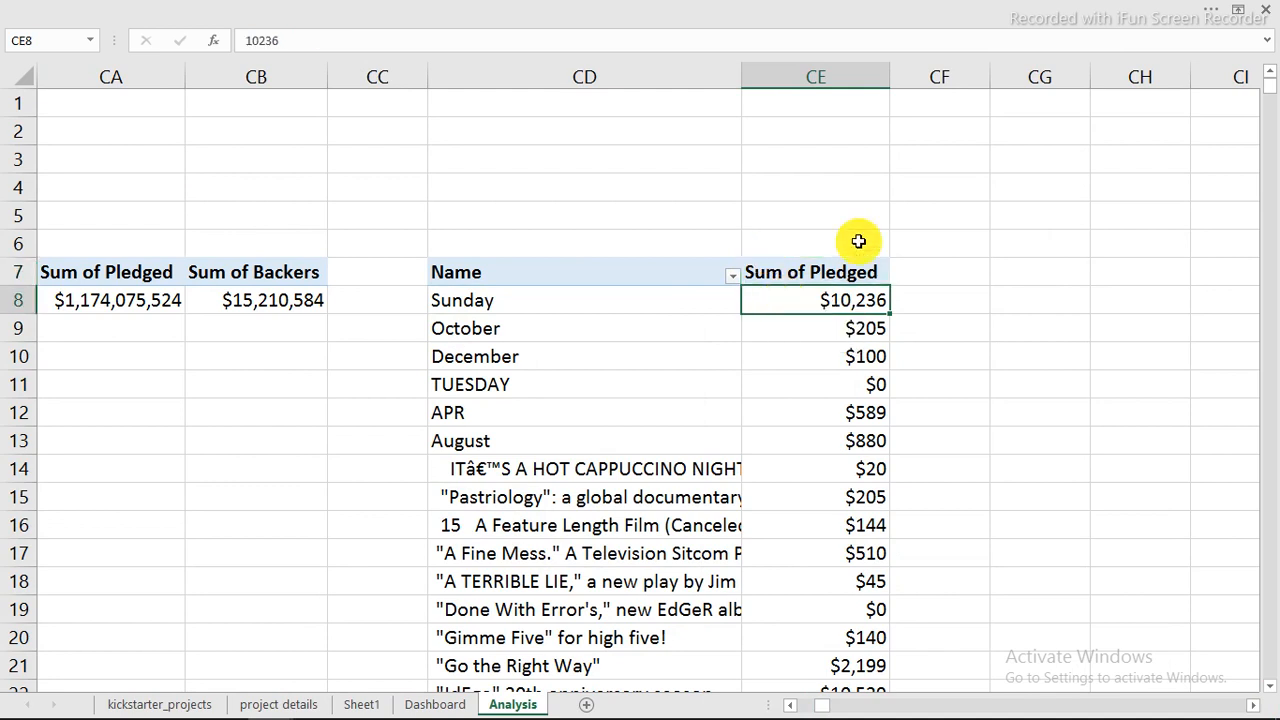
{"action": "right_click", "coordinate": [852, 297]}
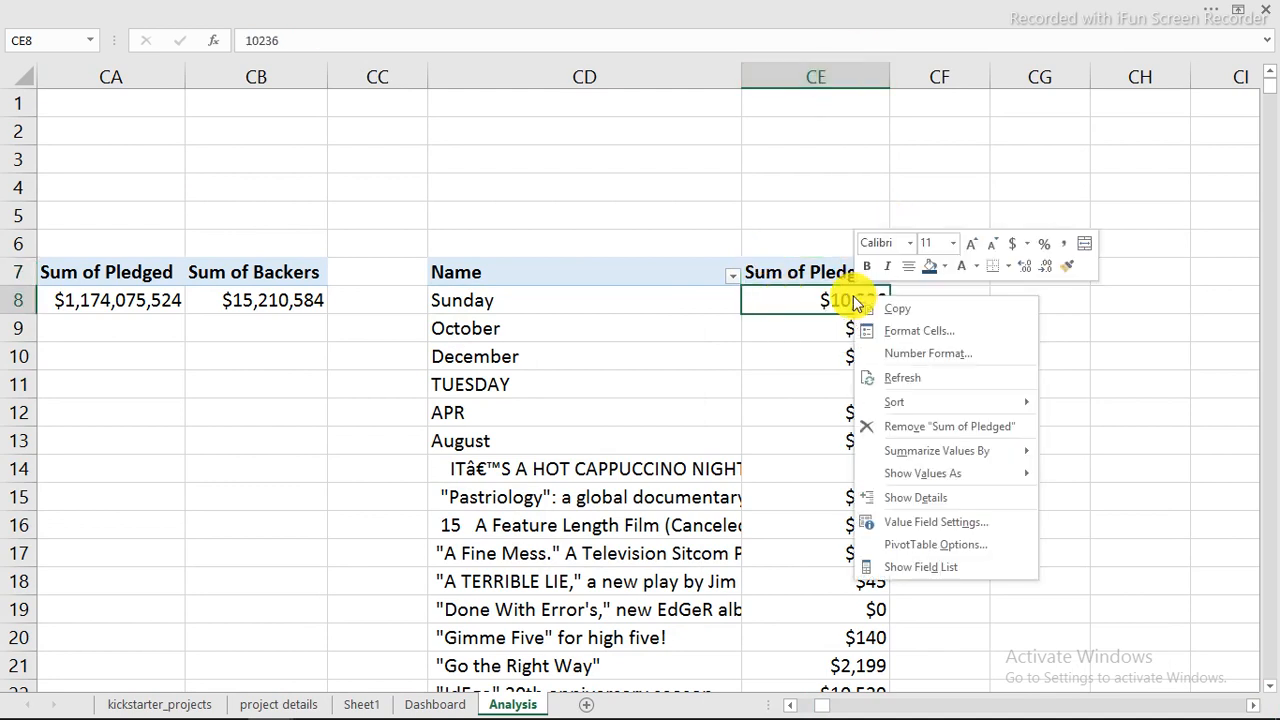
{"action": "mouse_move", "coordinate": [934, 410]}
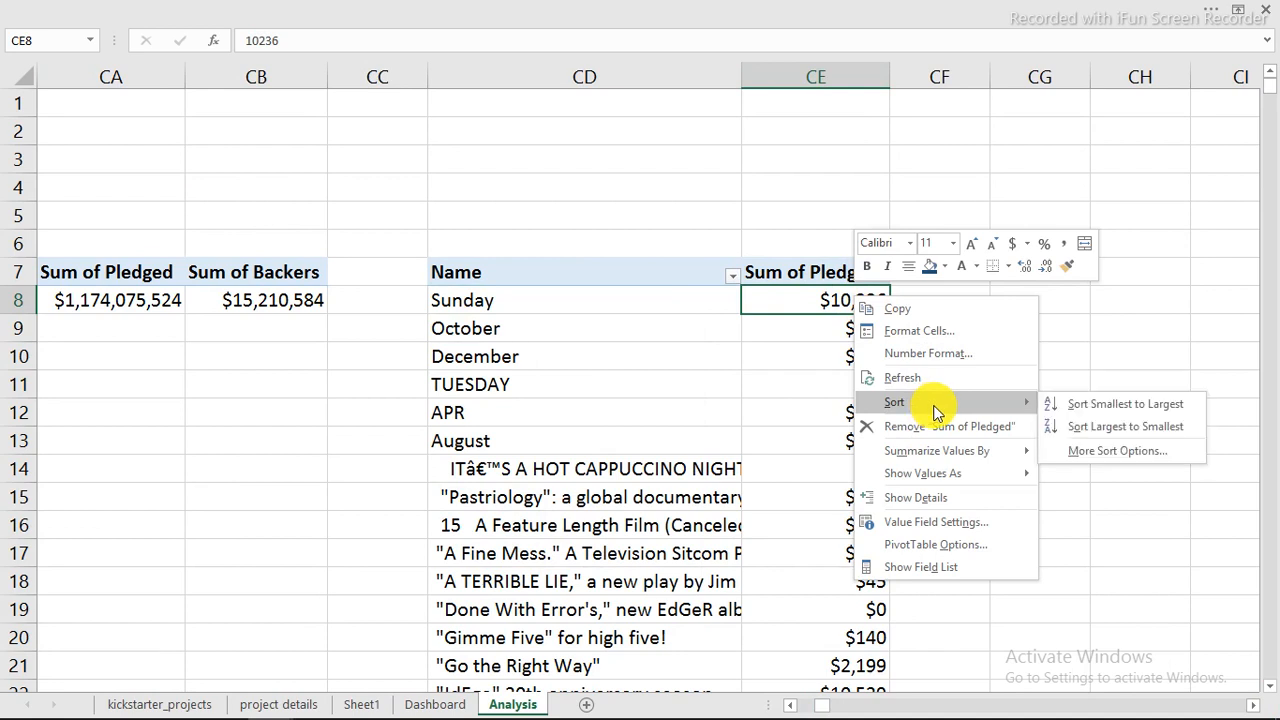
{"action": "left_click", "coordinate": [1120, 427]}
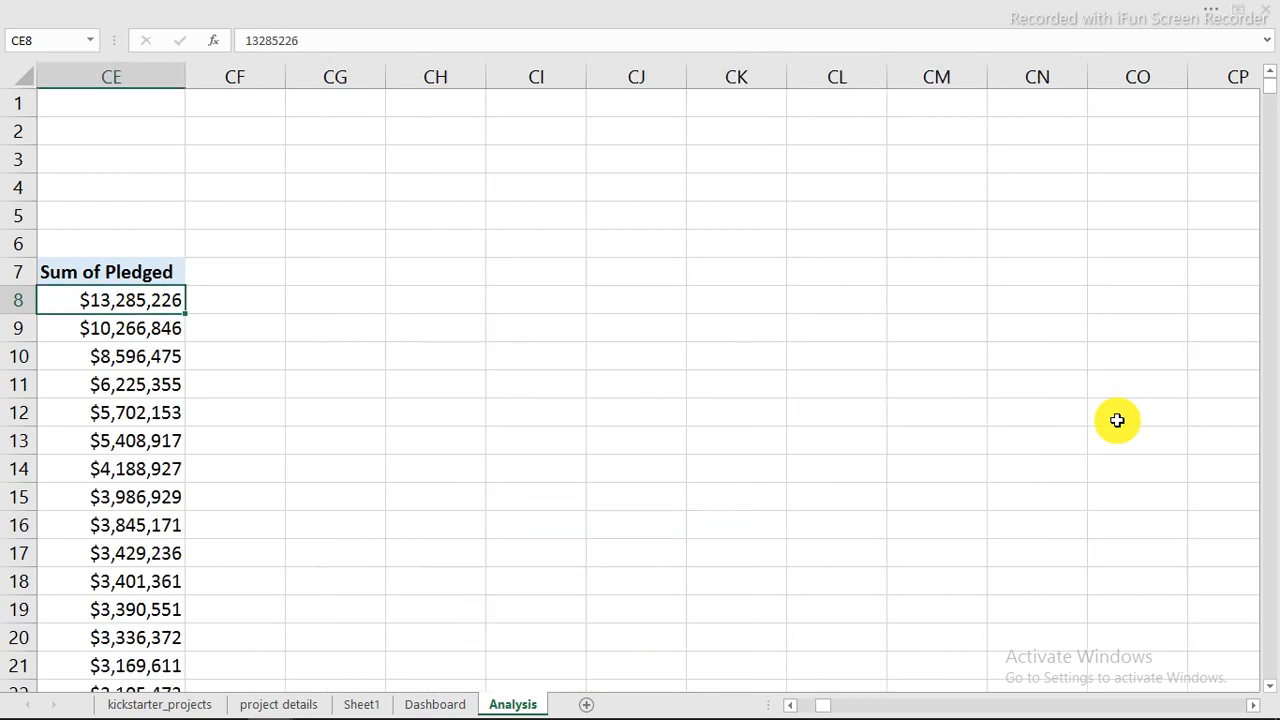
{"action": "left_click", "coordinate": [790, 705]}
{"action": "left_click", "coordinate": [790, 705]}
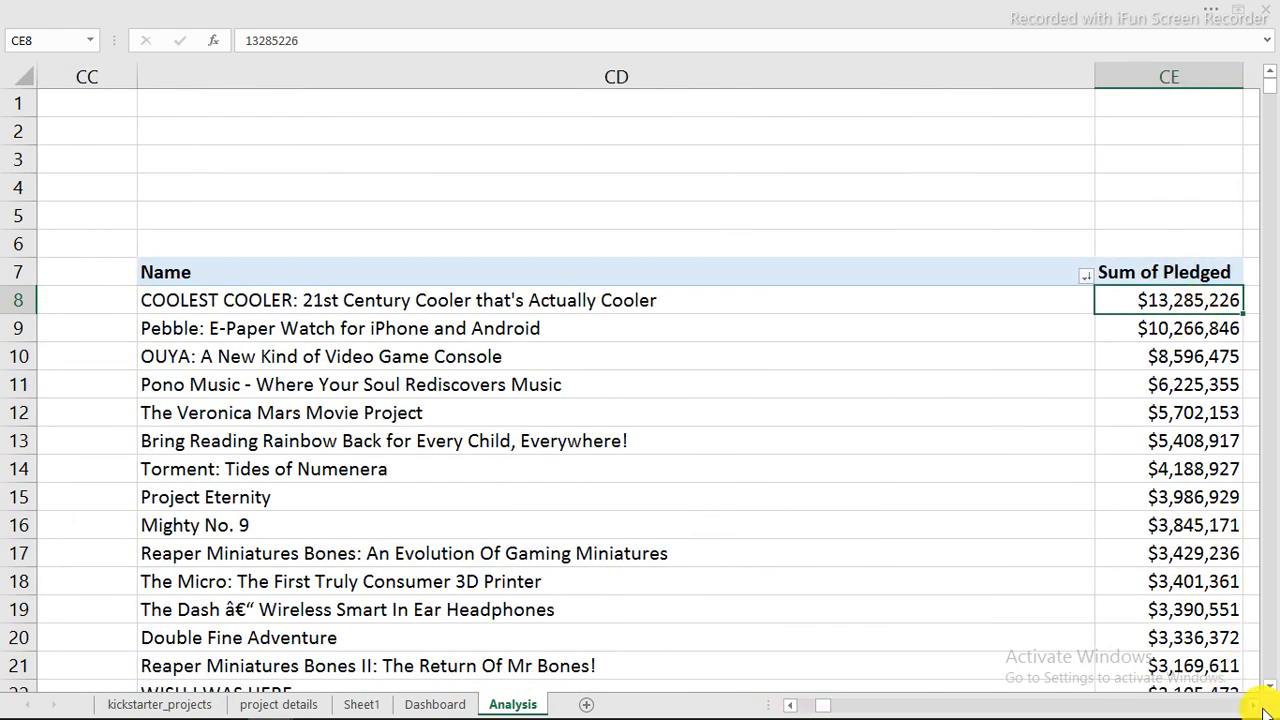
Enter =CD7 in CG7 and fill it across to CH8 to reference the pivot table's headers and top project row
{"action": "left_click", "coordinate": [1257, 706]}
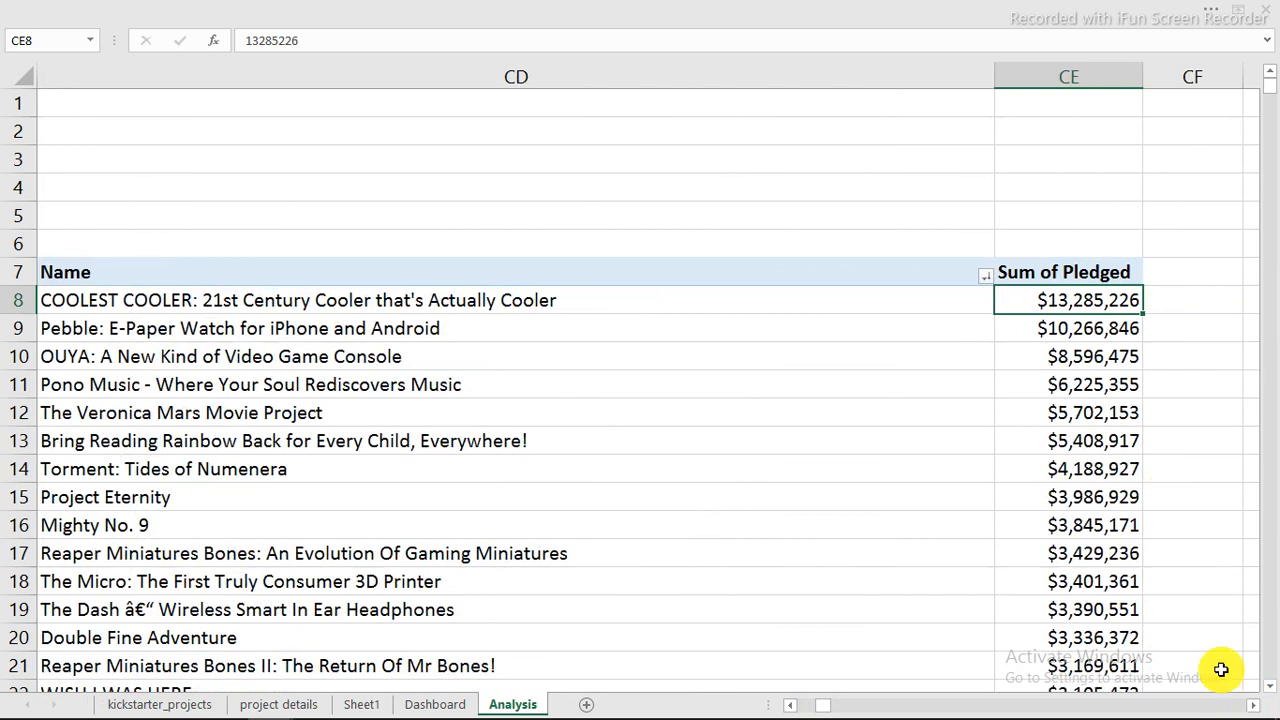
{"action": "left_click", "coordinate": [1257, 706]}
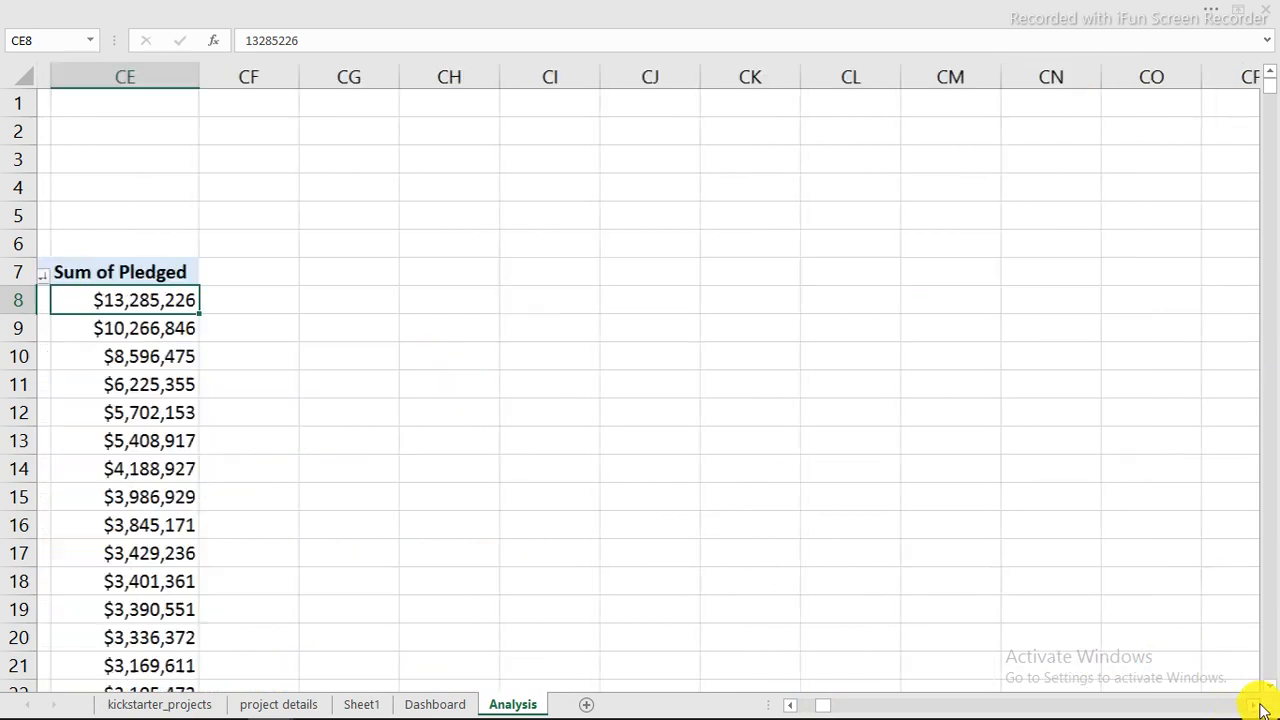
{"action": "left_click", "coordinate": [372, 294]}
{"action": "type", "text": "="}
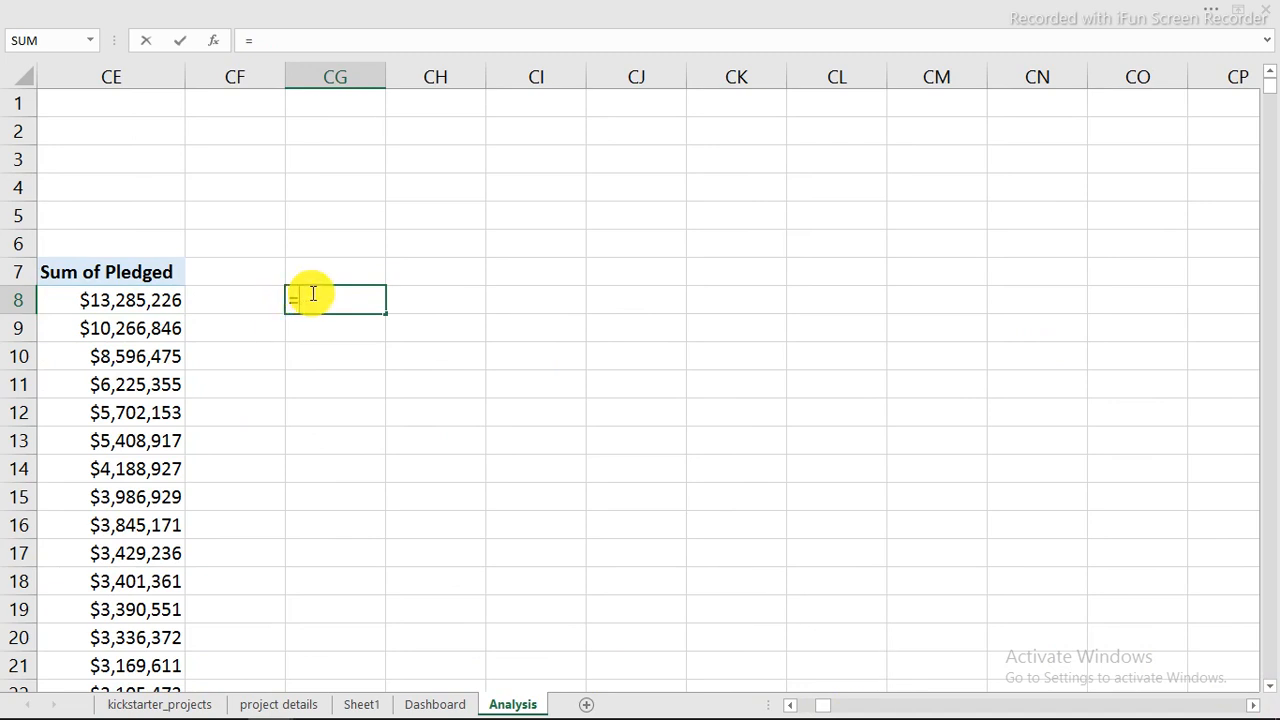
{"action": "key", "text": "Escape"}
{"action": "left_click", "coordinate": [345, 268]}
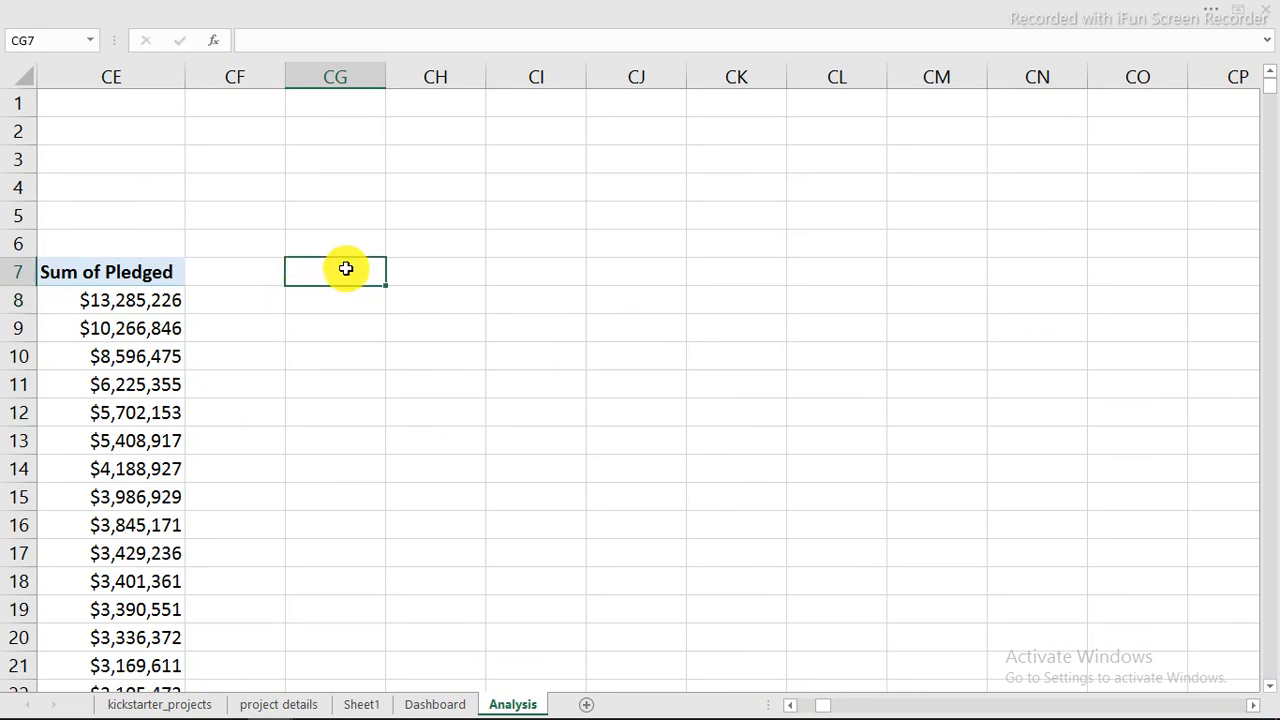
{"action": "type", "text": "="}
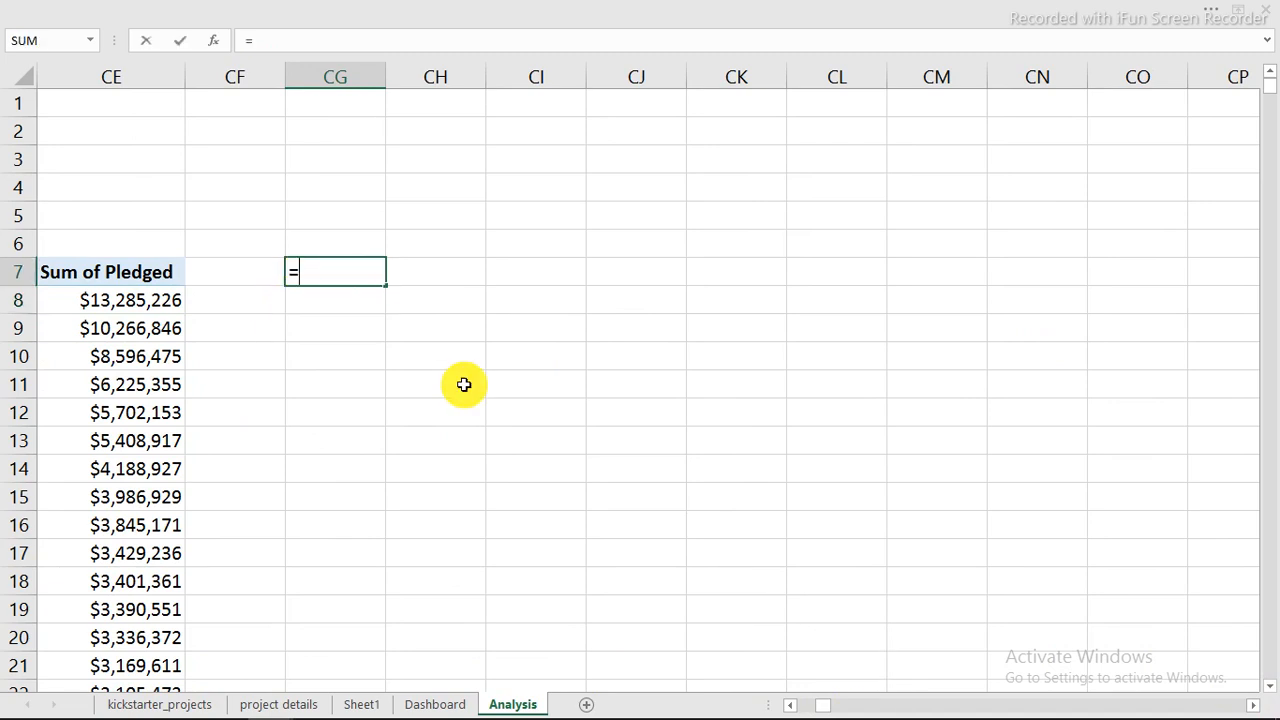
{"action": "left_click", "coordinate": [793, 708]}
{"action": "left_click", "coordinate": [200, 272]}
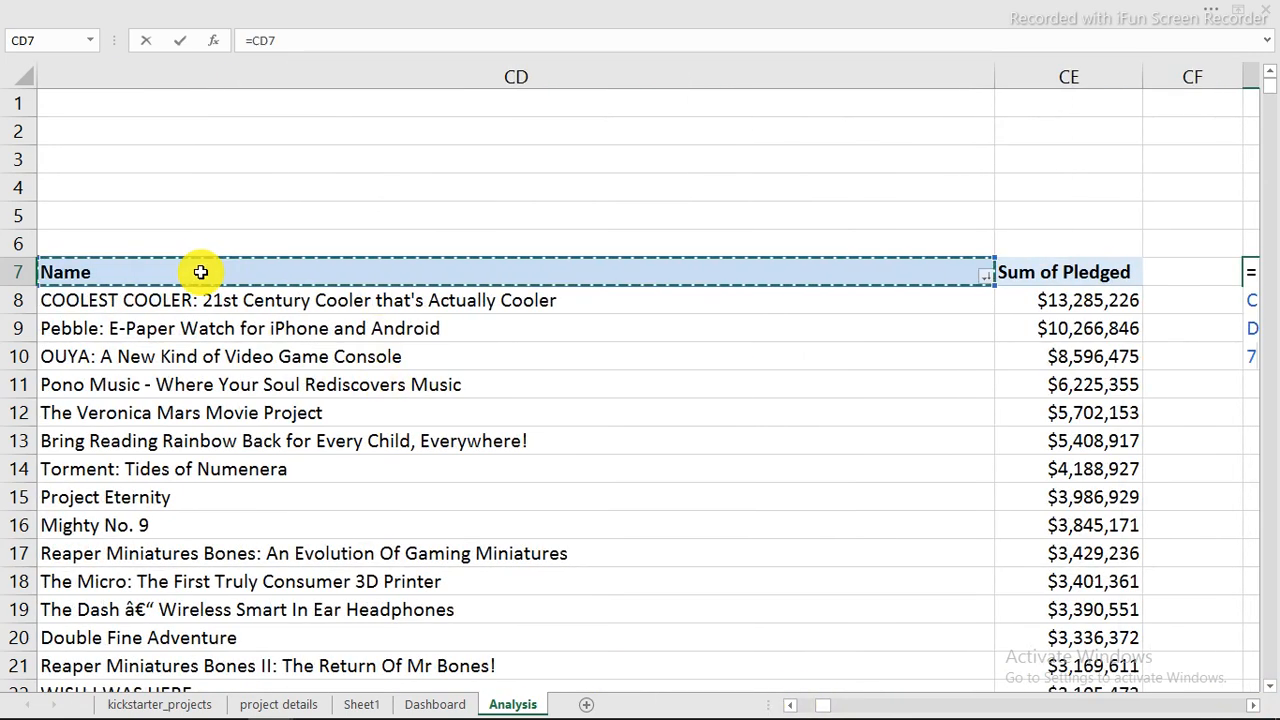
{"action": "key", "text": "Return"}
{"action": "left_click", "coordinate": [368, 272]}
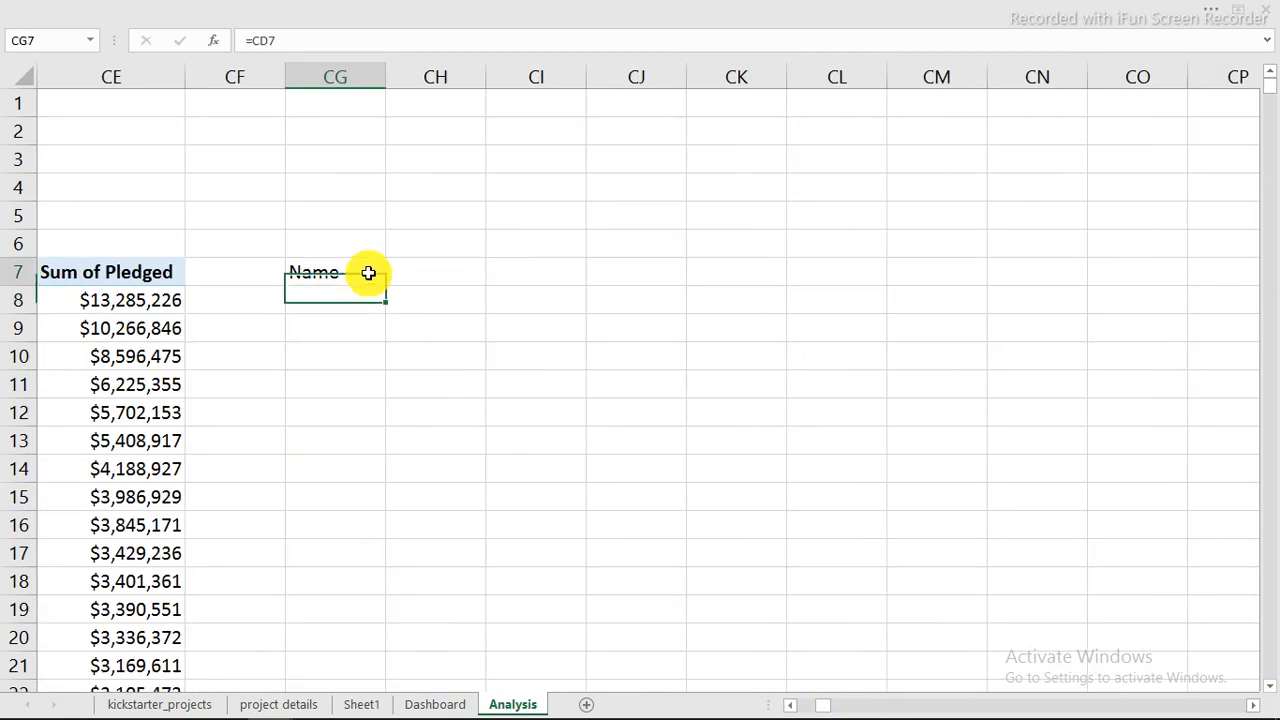
{"action": "left_click_drag", "start_coordinate": [383, 283], "coordinate": [484, 312]}
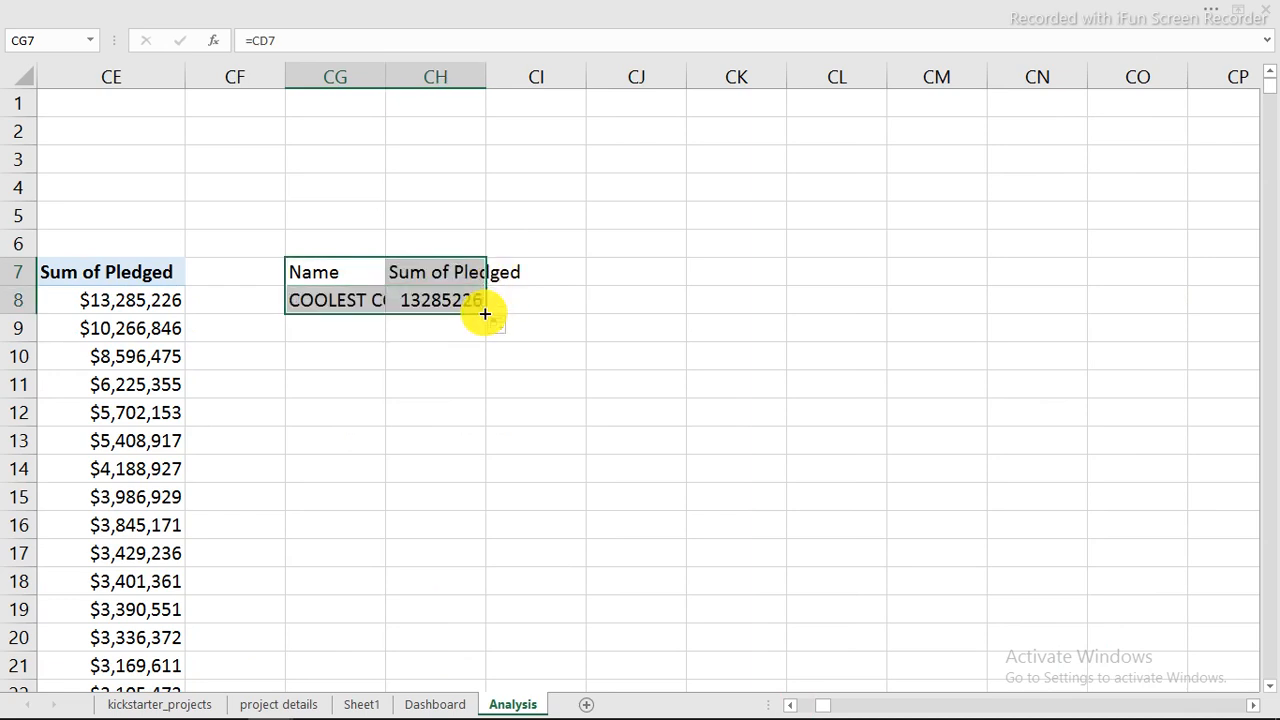
Autofit the widths of columns CG and CH to their contents
{"action": "double_click", "coordinate": [389, 69]}
{"action": "left_click", "coordinate": [797, 360]}
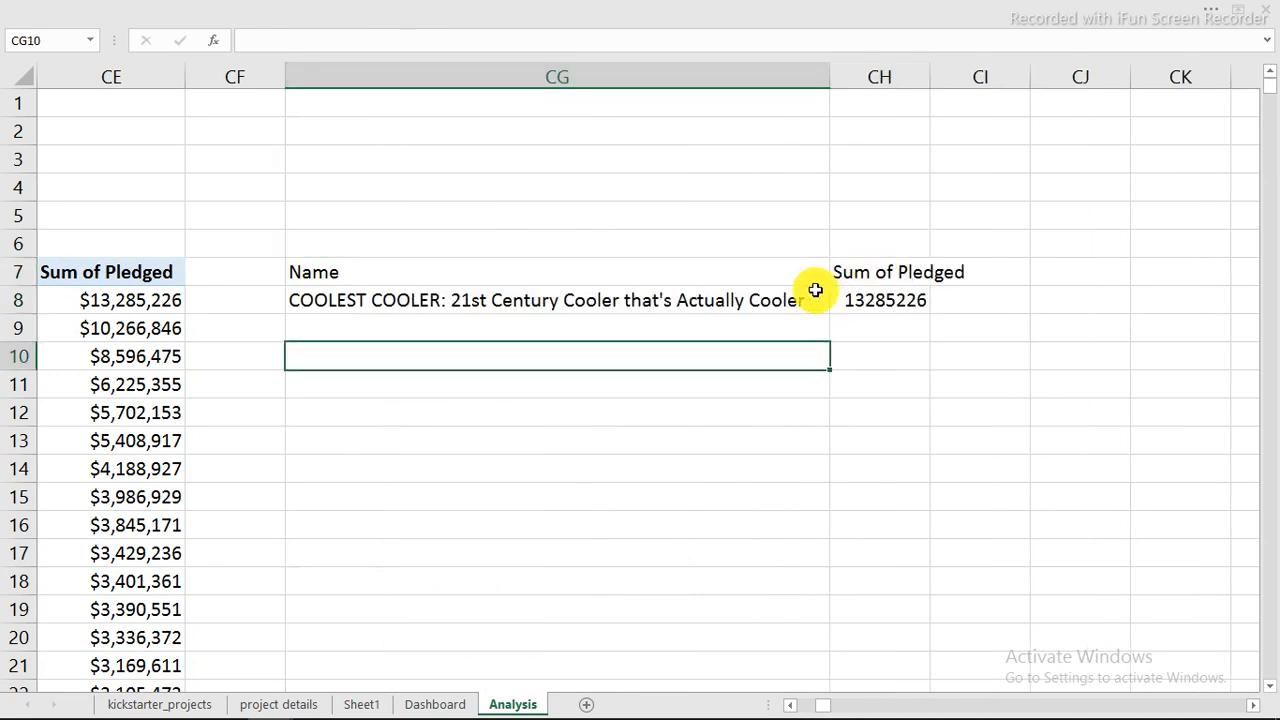
{"action": "double_click", "coordinate": [930, 78]}
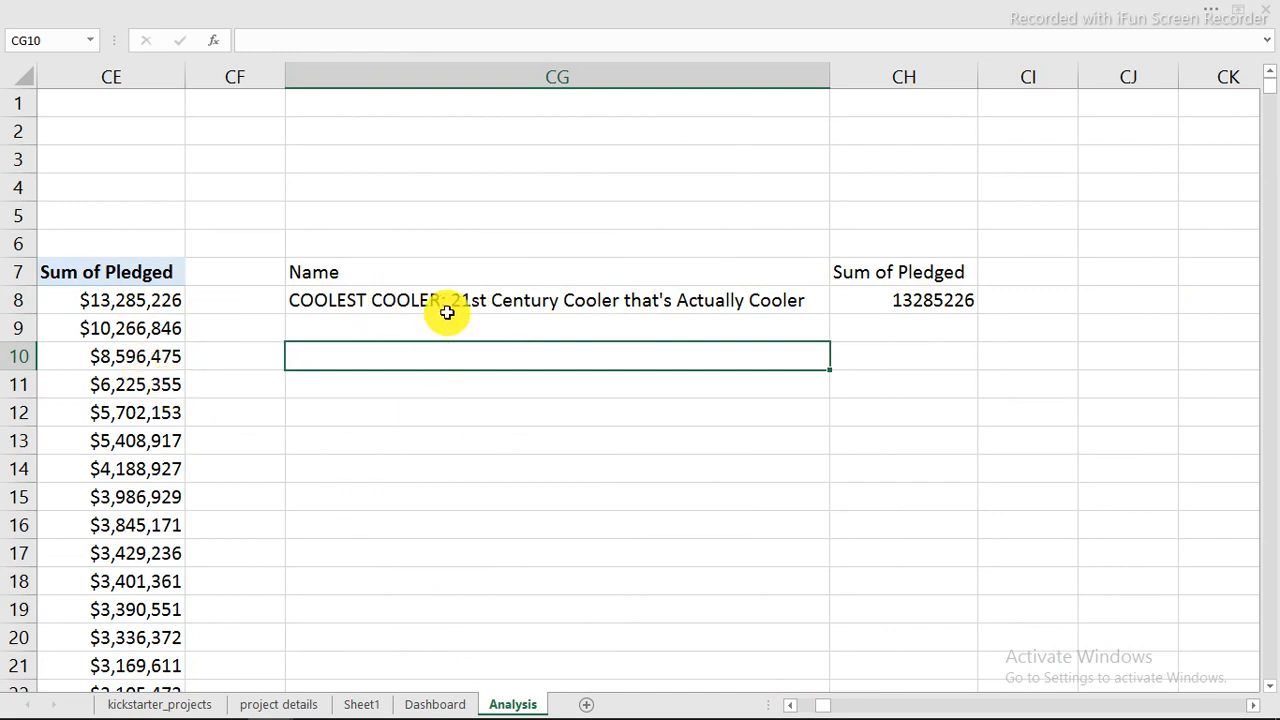
Link the United States label on the Dashboard sheet to =Analysis!BZ8 and test it by filtering the country slicer to Canada
{"action": "left_click", "coordinate": [449, 707]}
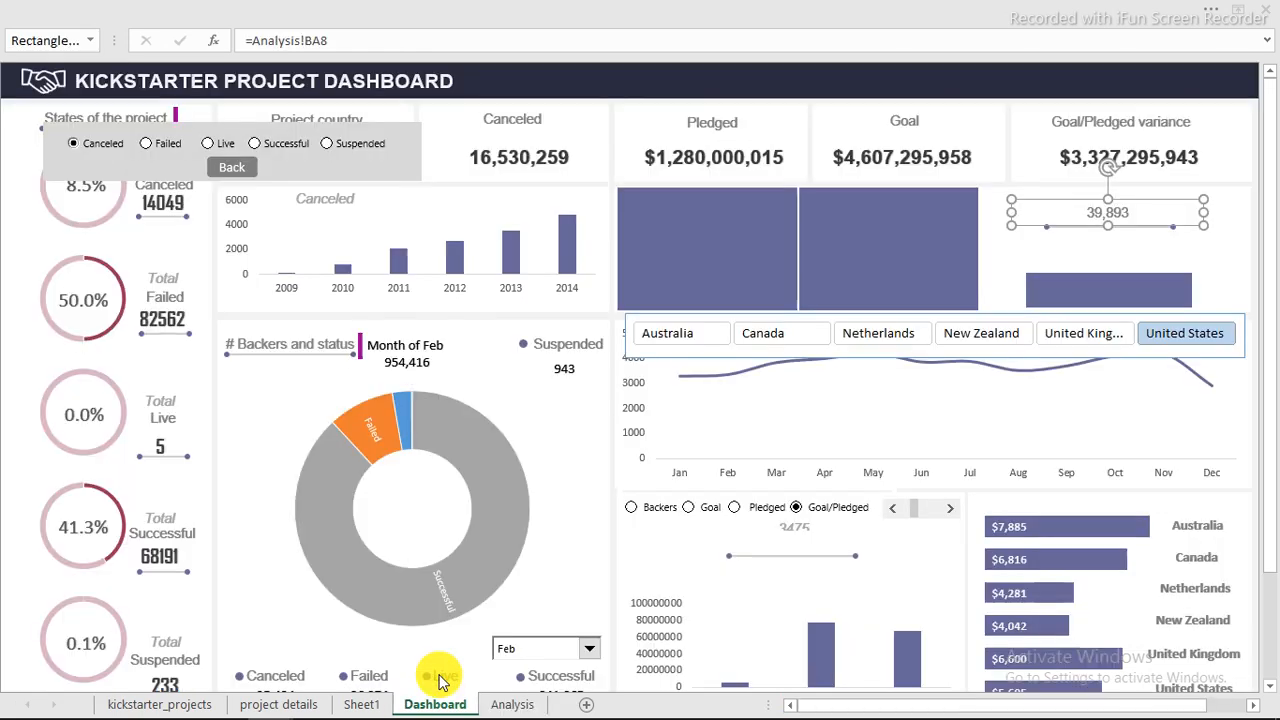
{"action": "left_click", "coordinate": [548, 85]}
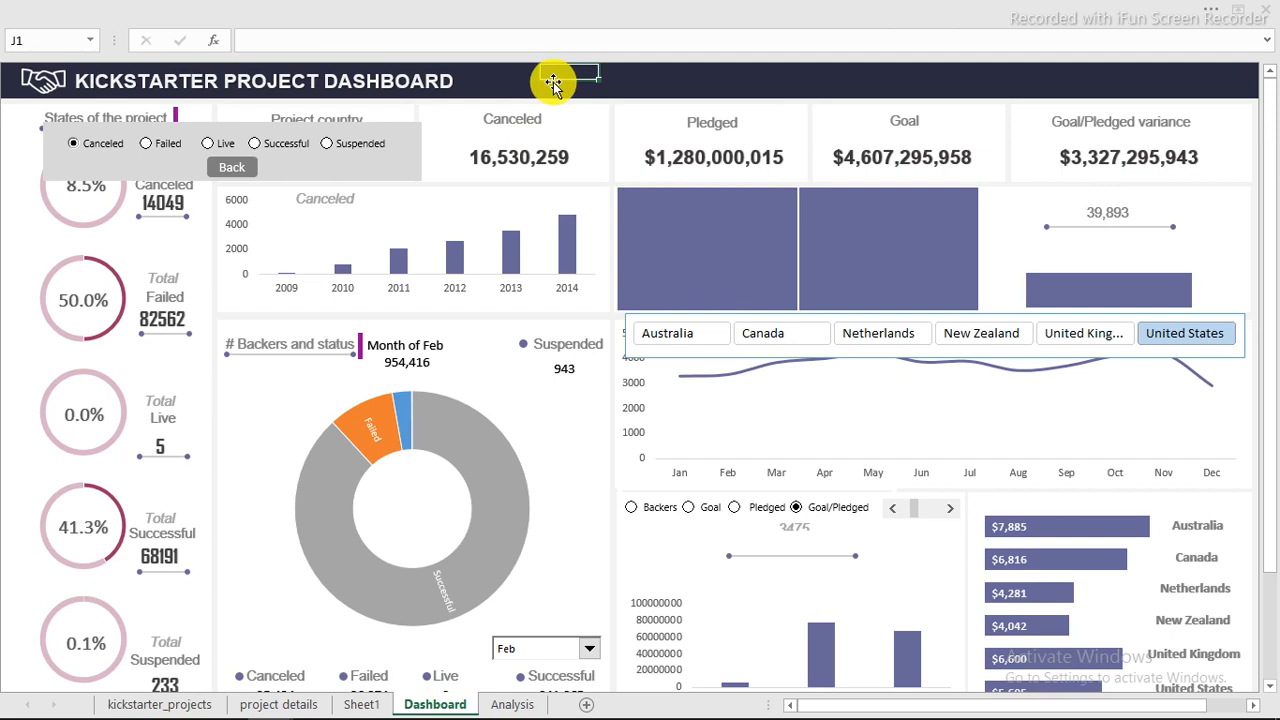
{"action": "left_click", "coordinate": [745, 89]}
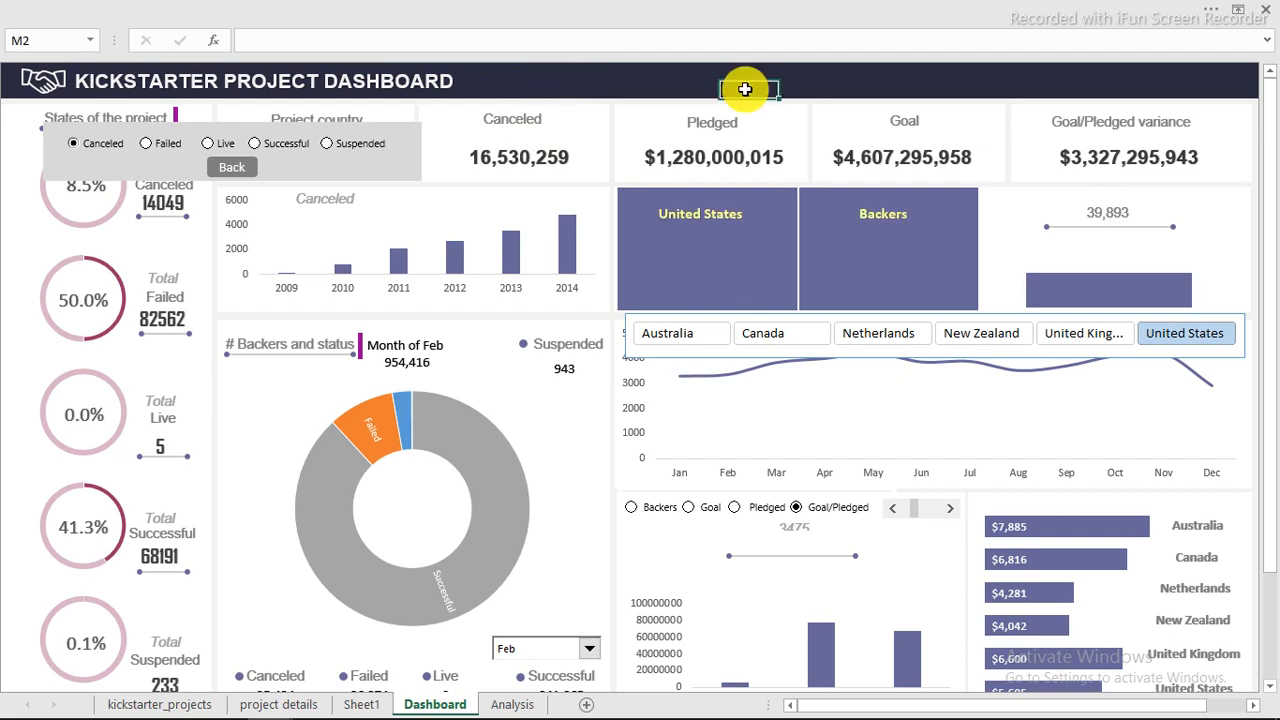
{"action": "left_click", "coordinate": [721, 226]}
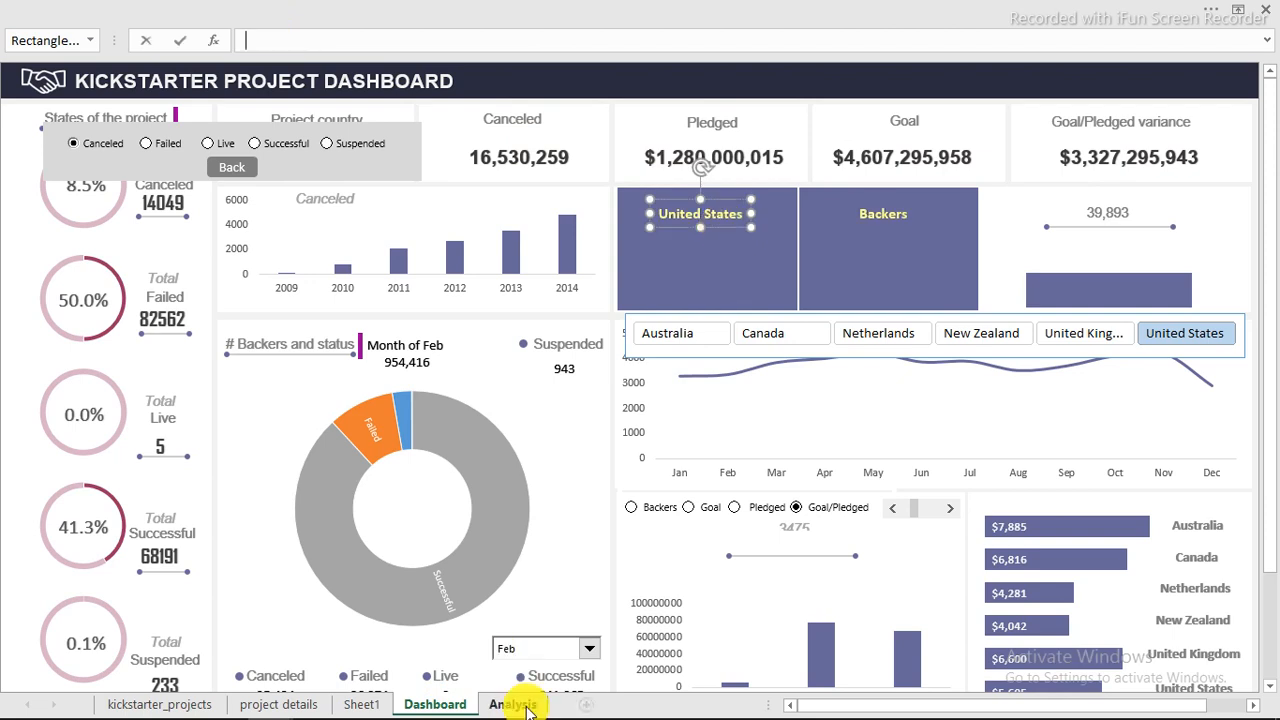
{"action": "type", "text": "="}
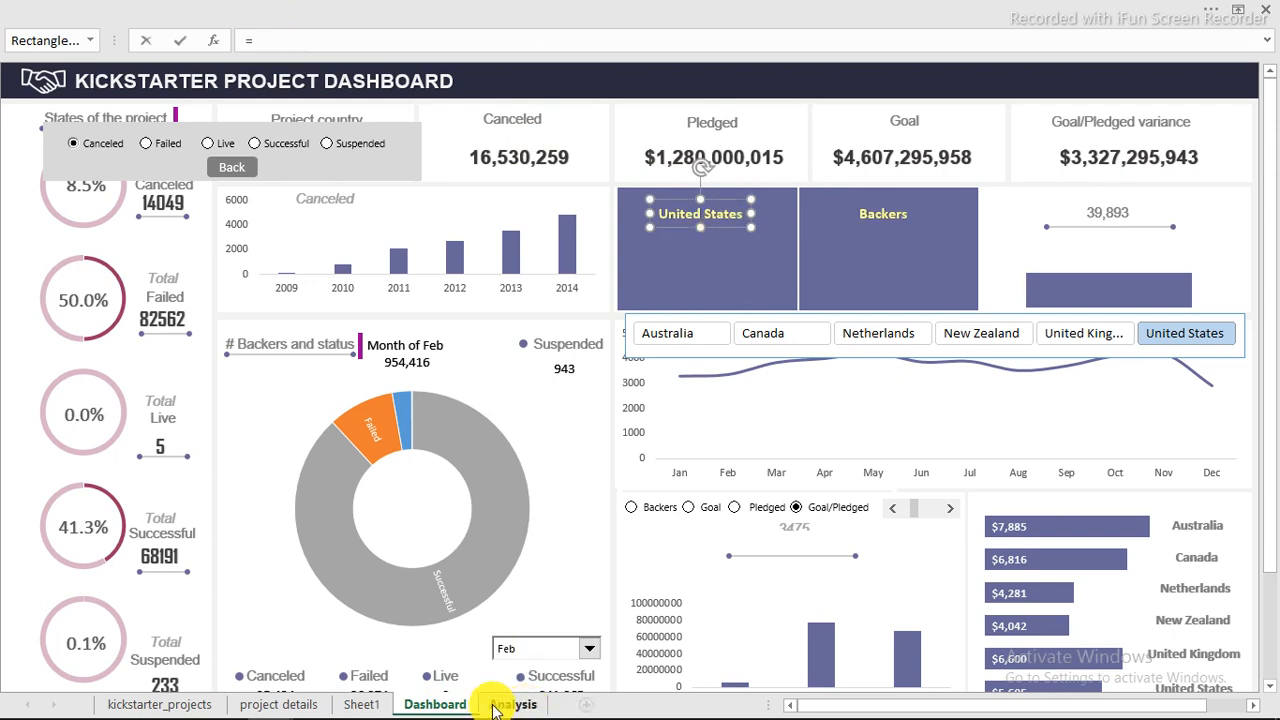
{"action": "left_click", "coordinate": [505, 703]}
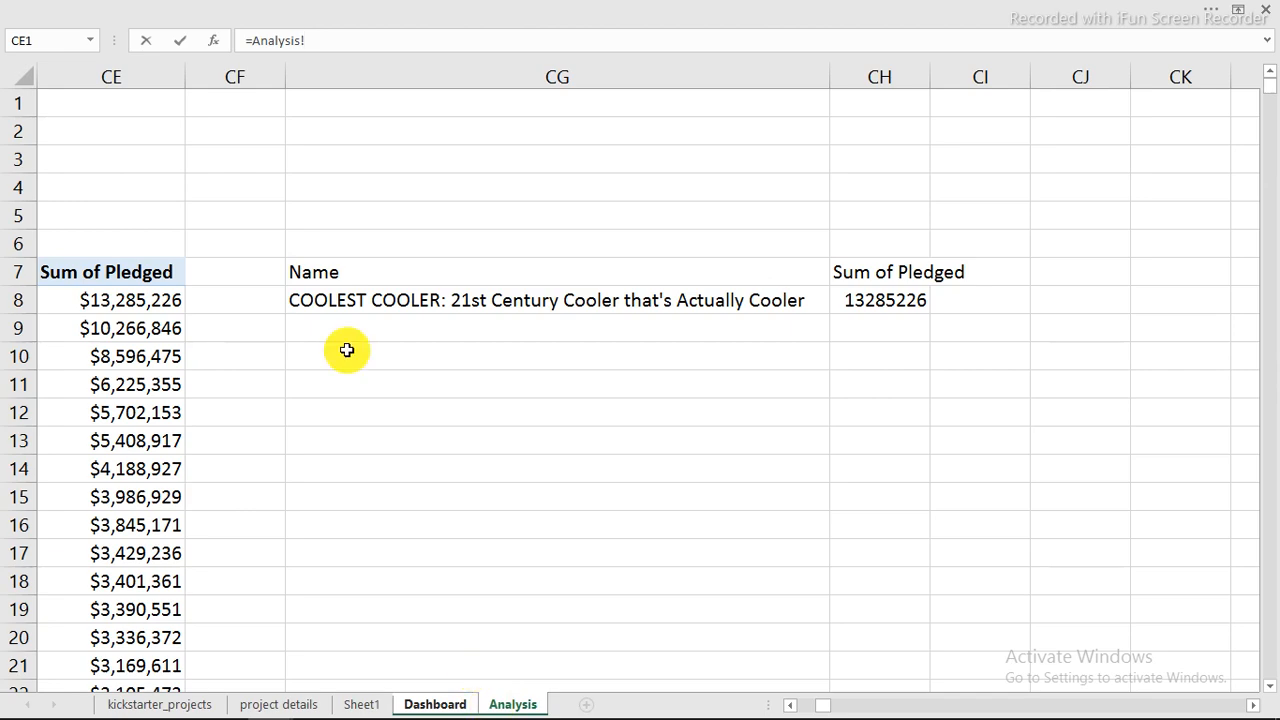
{"action": "left_click", "coordinate": [790, 706]}
{"action": "left_click", "coordinate": [790, 706]}
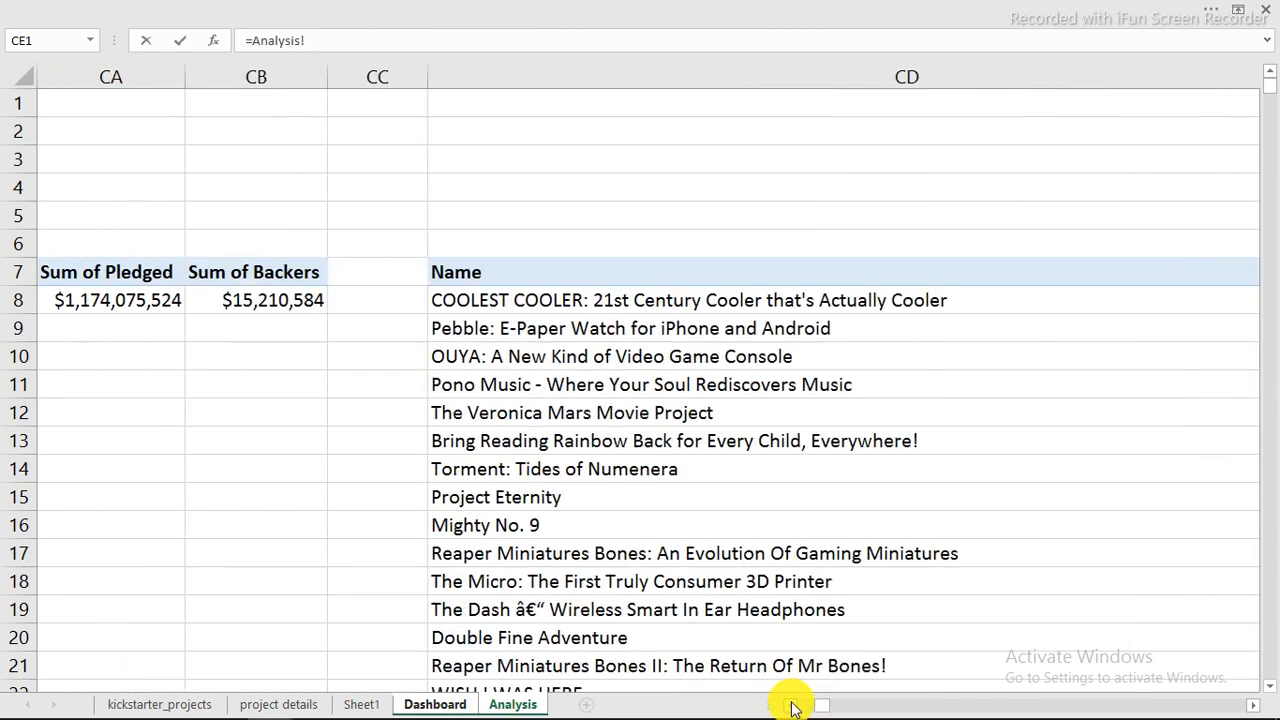
{"action": "left_click", "coordinate": [790, 706]}
{"action": "left_click", "coordinate": [155, 301]}
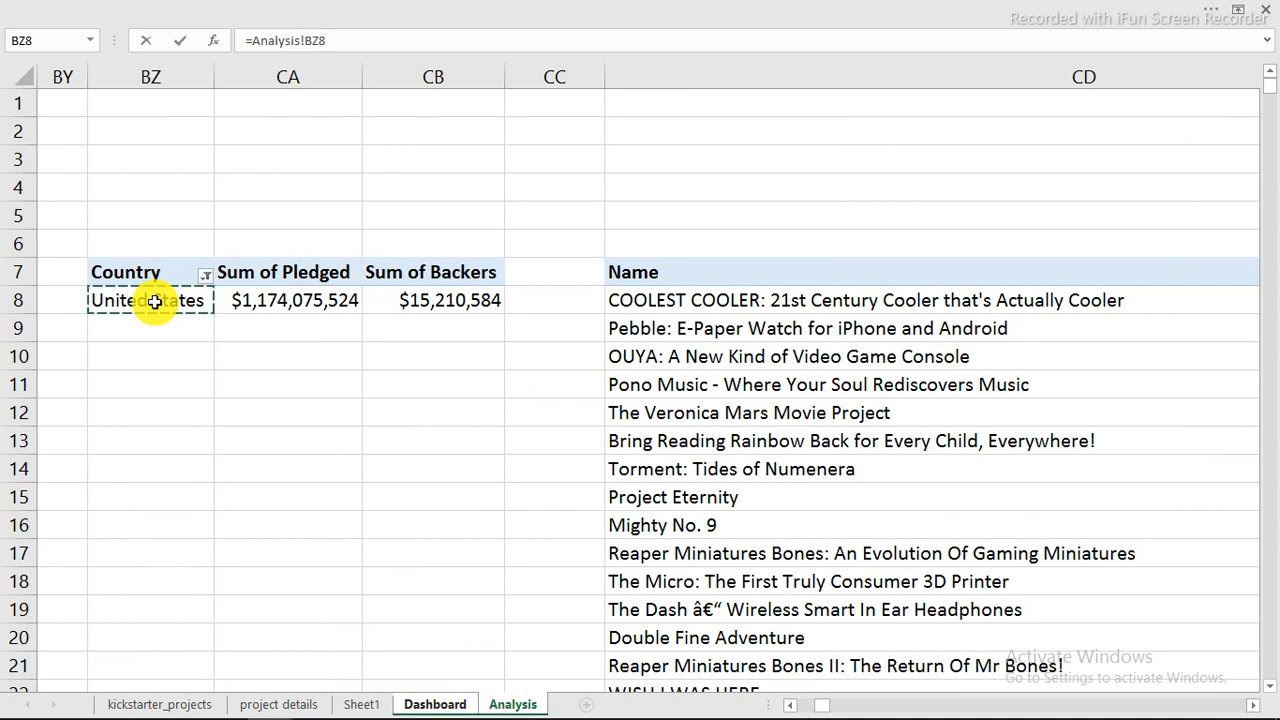
{"action": "key", "text": "Return"}
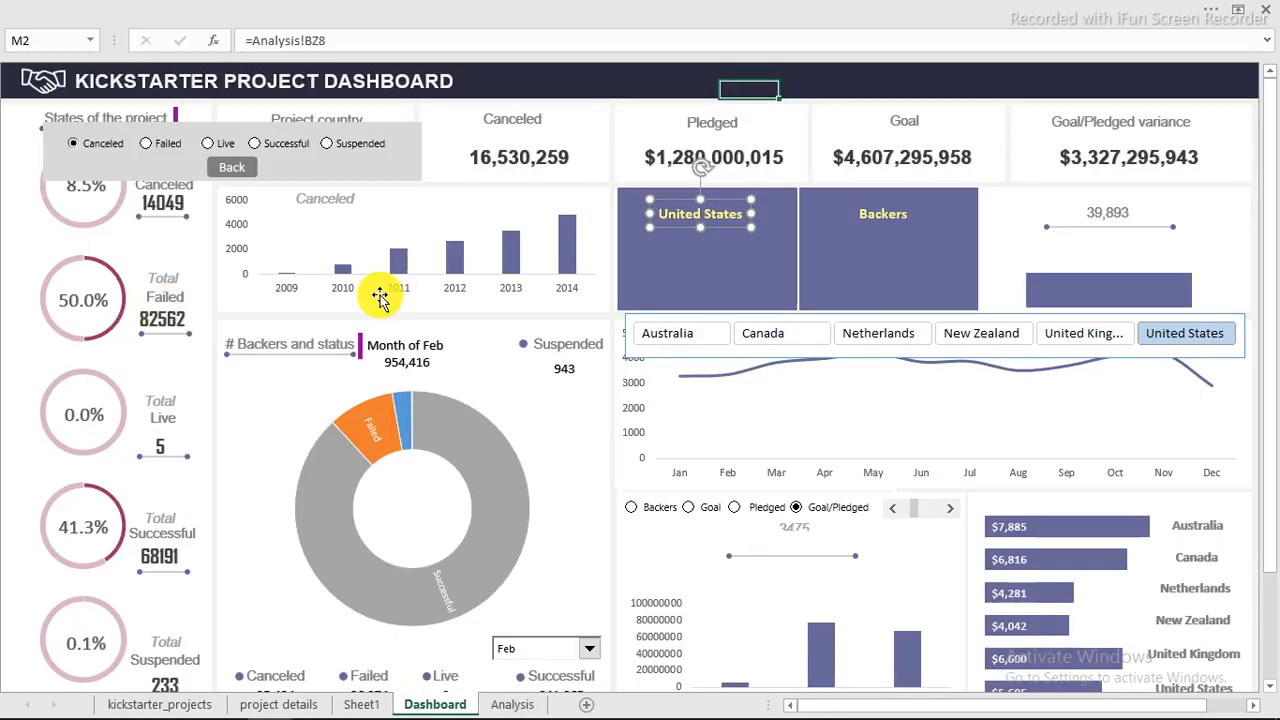
{"action": "left_click", "coordinate": [800, 338]}
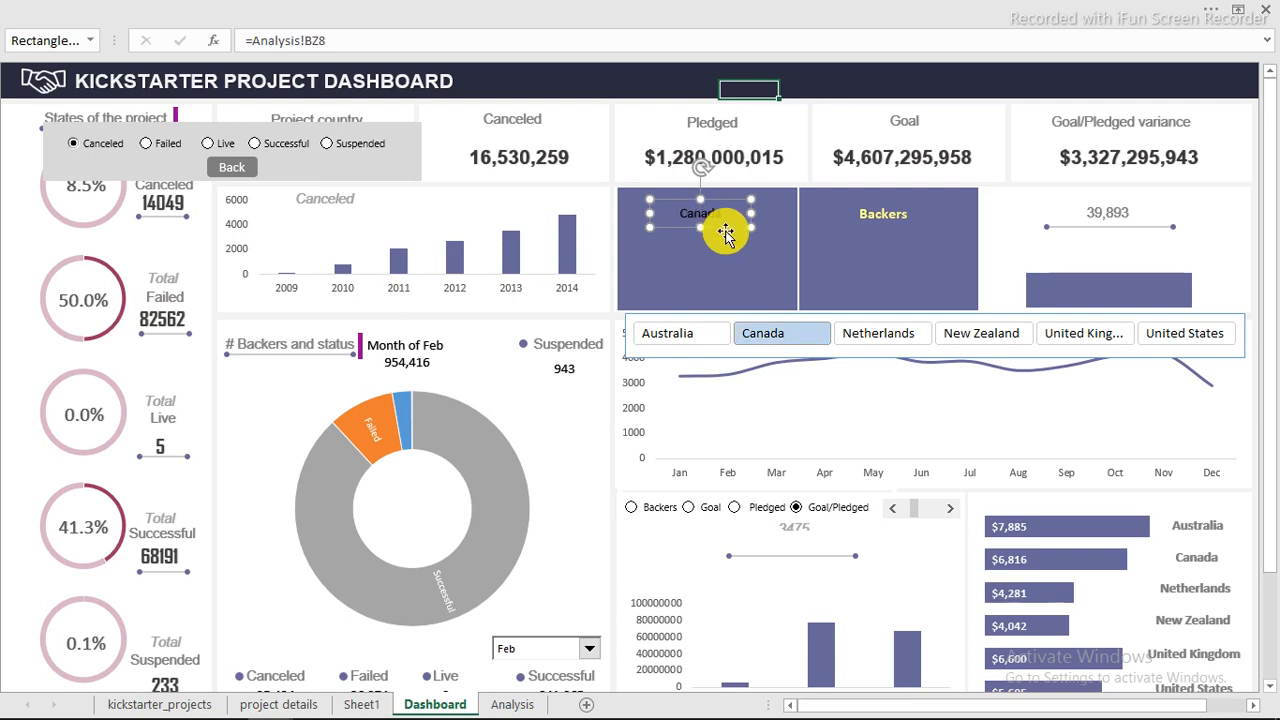
Copy the Backers label's formatting onto the linked country label and filter the country slicer to Netherlands
{"action": "left_click", "coordinate": [904, 227]}
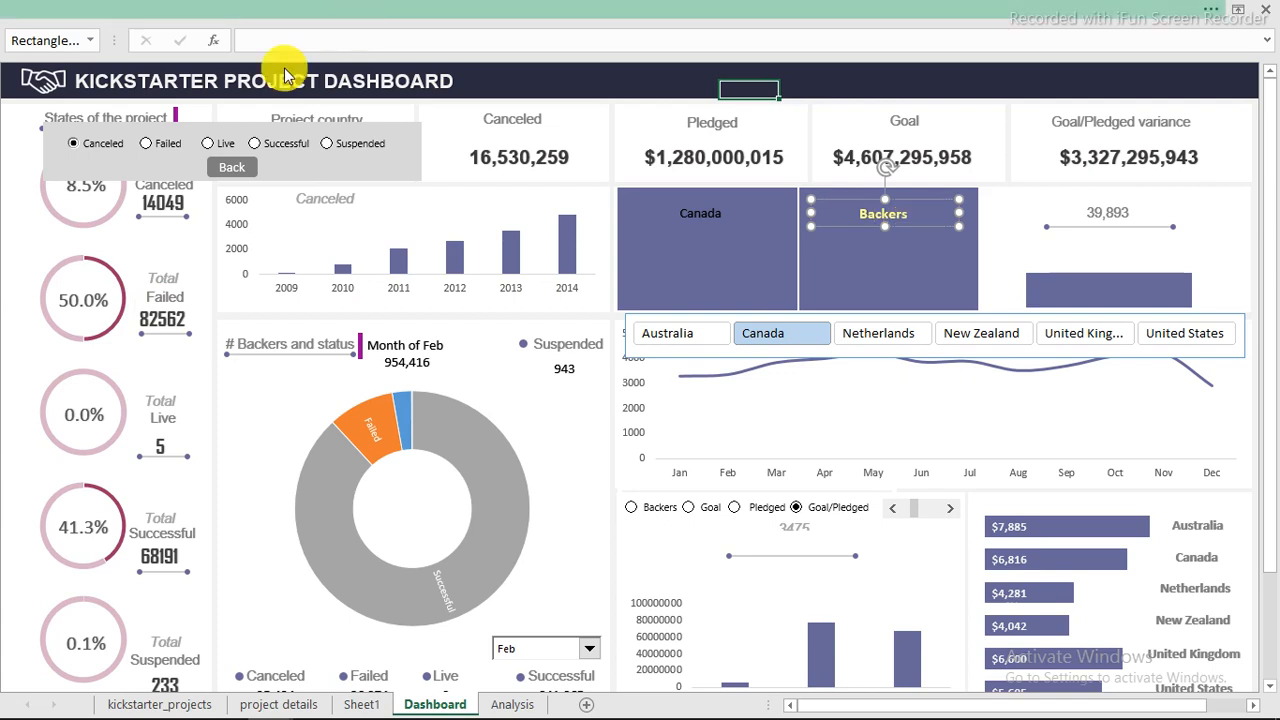
{"action": "left_click", "coordinate": [205, 10]}
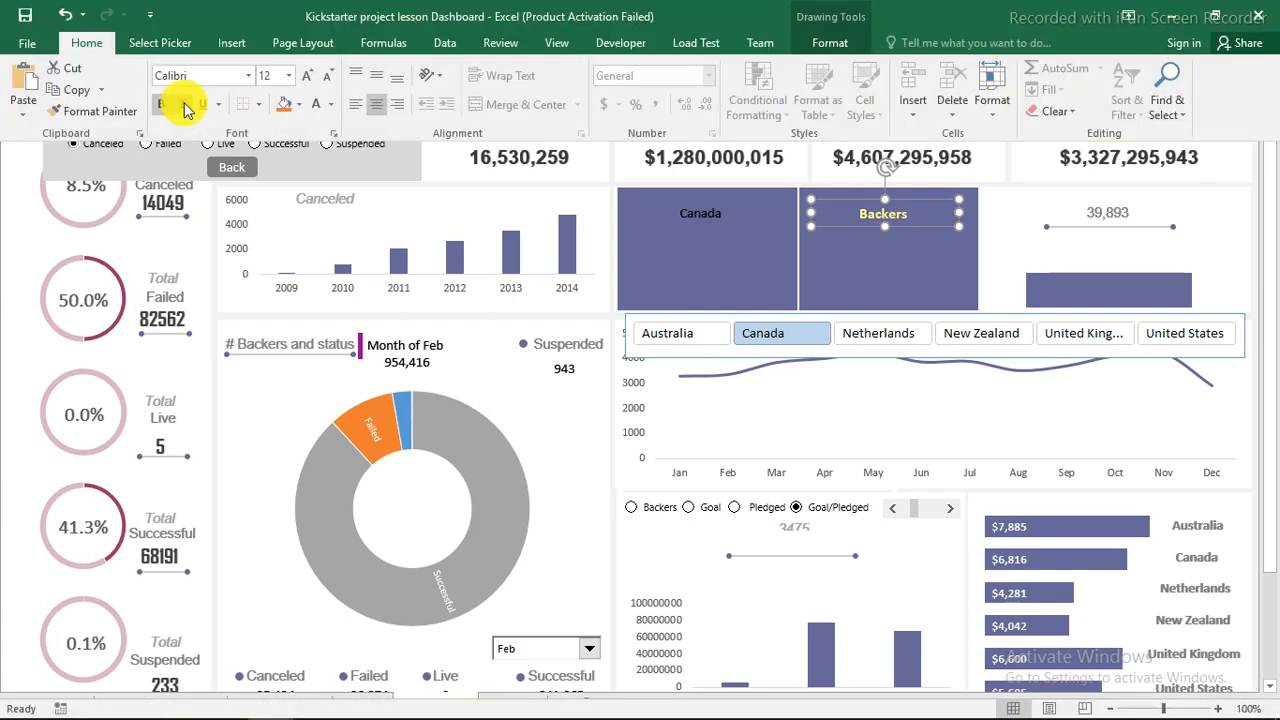
{"action": "left_click", "coordinate": [697, 220]}
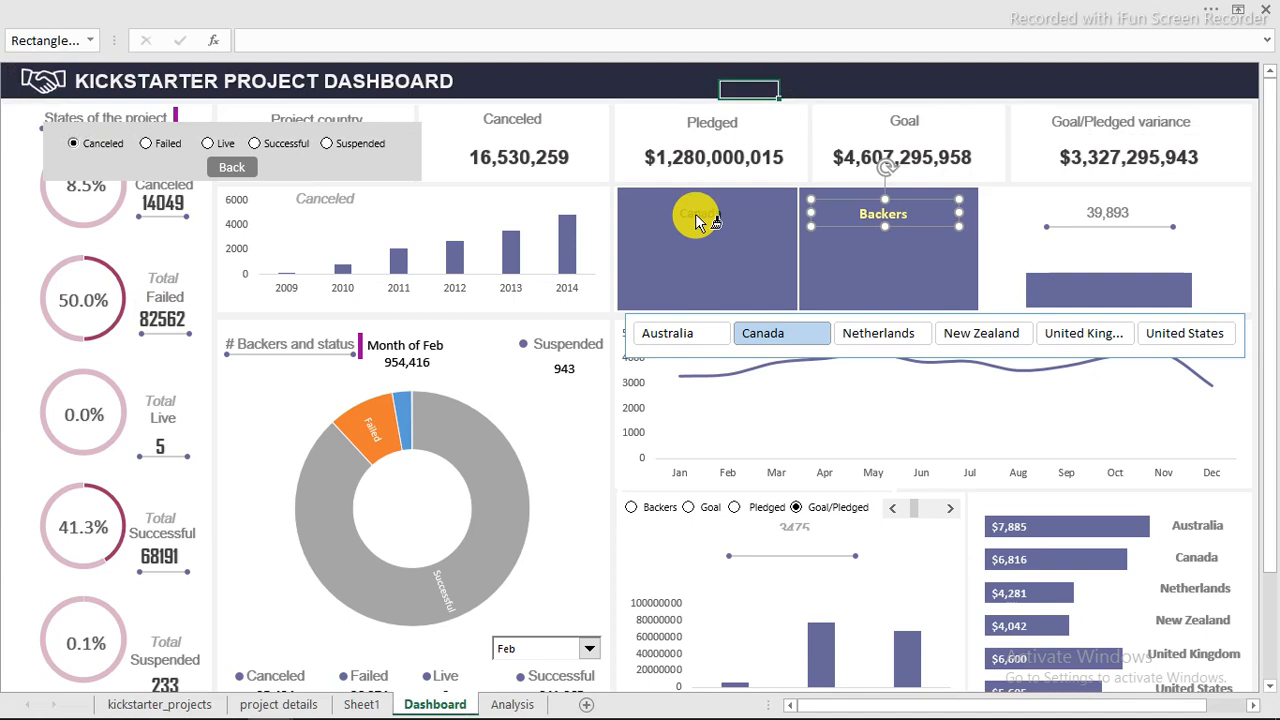
{"action": "left_click", "coordinate": [697, 218]}
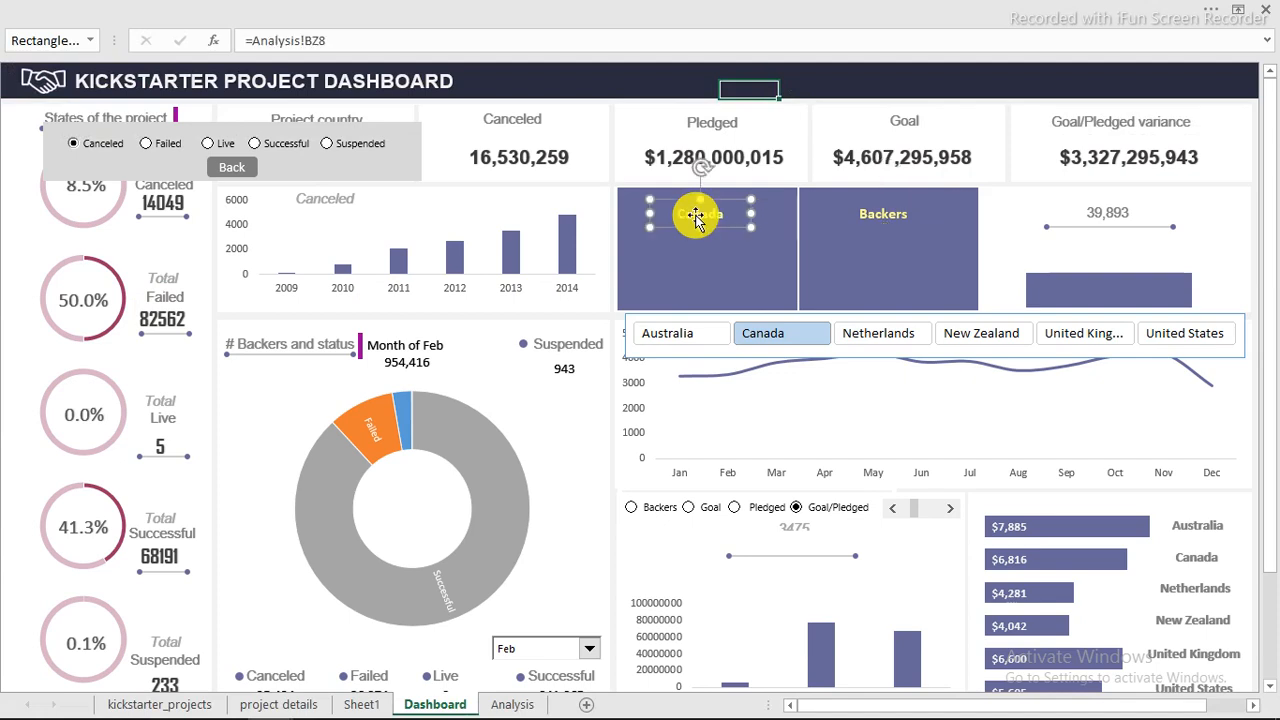
{"action": "left_click", "coordinate": [913, 342]}
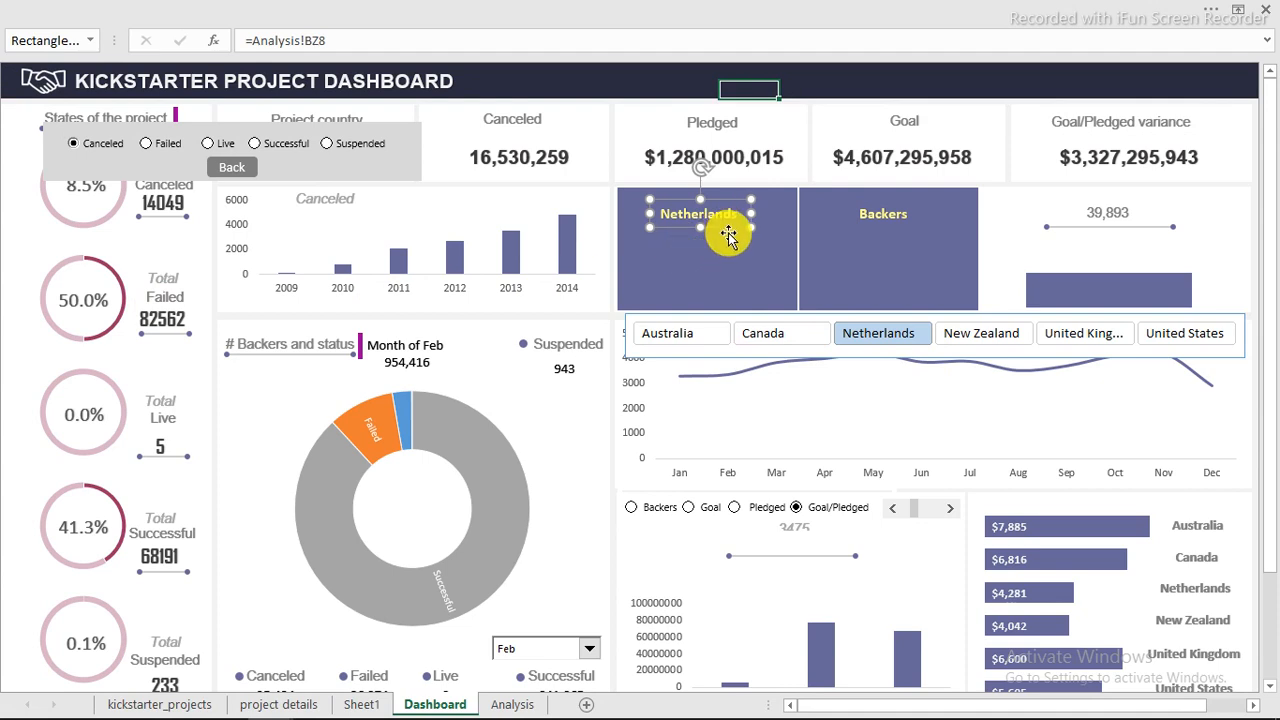
{"action": "left_click", "coordinate": [629, 71]}
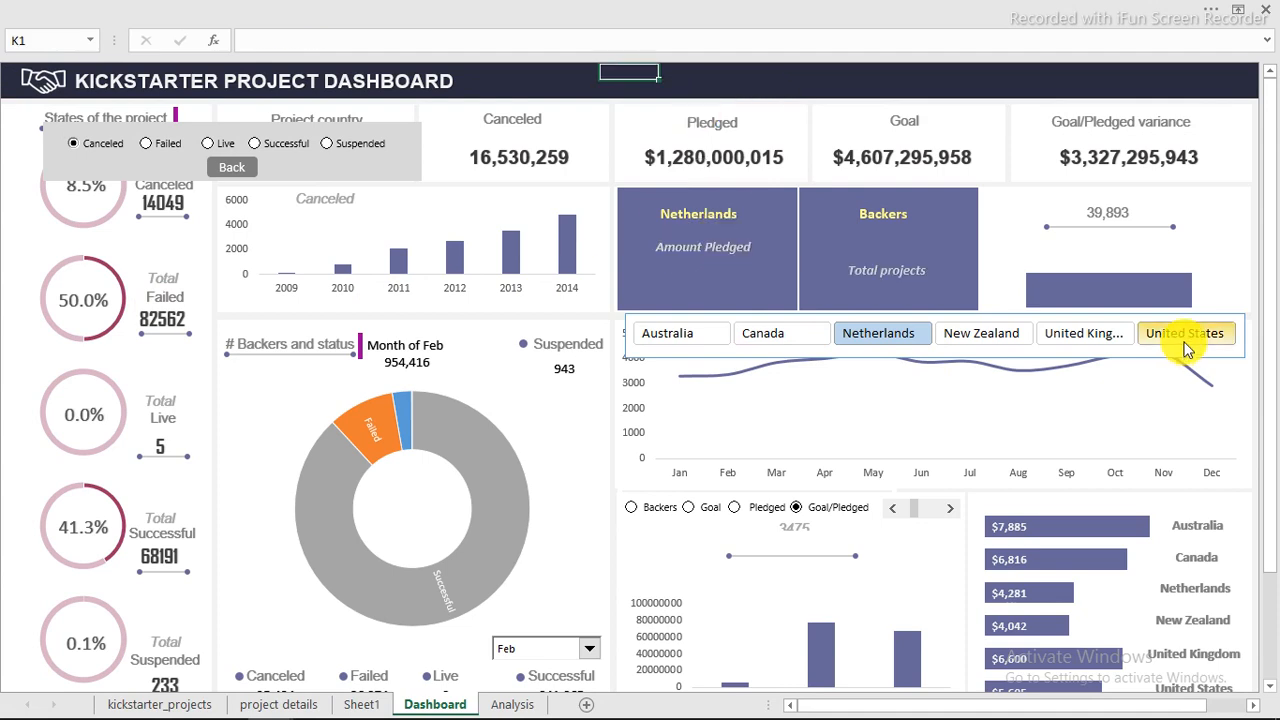
Duplicate the Backers label just below the original on the card and link the copy to =Analysis!CB8
{"action": "left_click", "coordinate": [886, 215]}
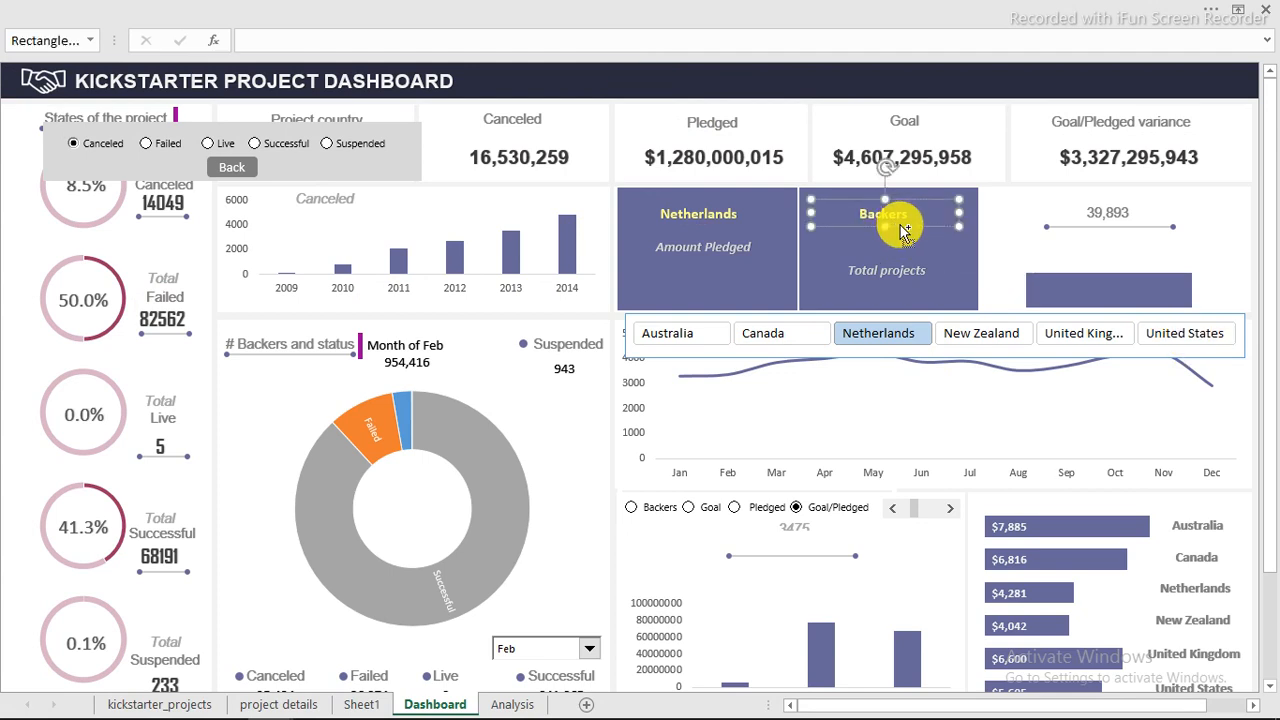
{"action": "left_click_drag", "start_coordinate": [903, 230], "coordinate": [906, 252]}
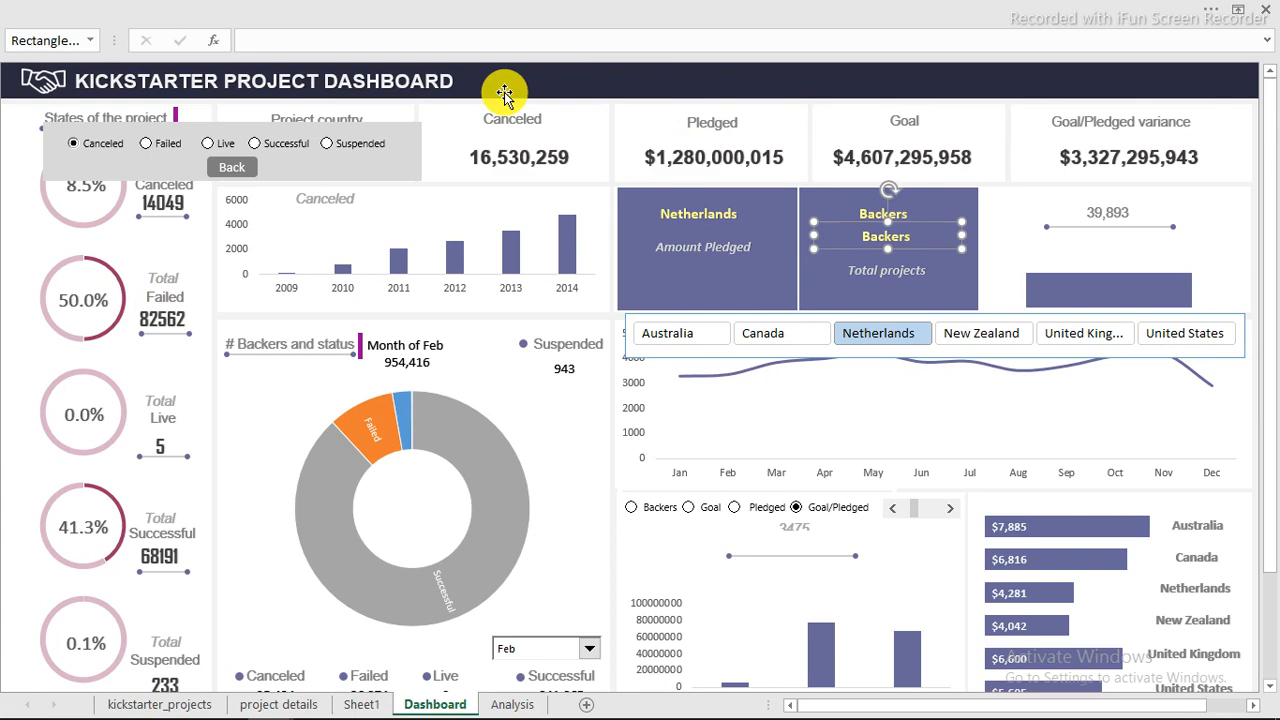
{"action": "left_click", "coordinate": [305, 37]}
{"action": "type", "text": "="}
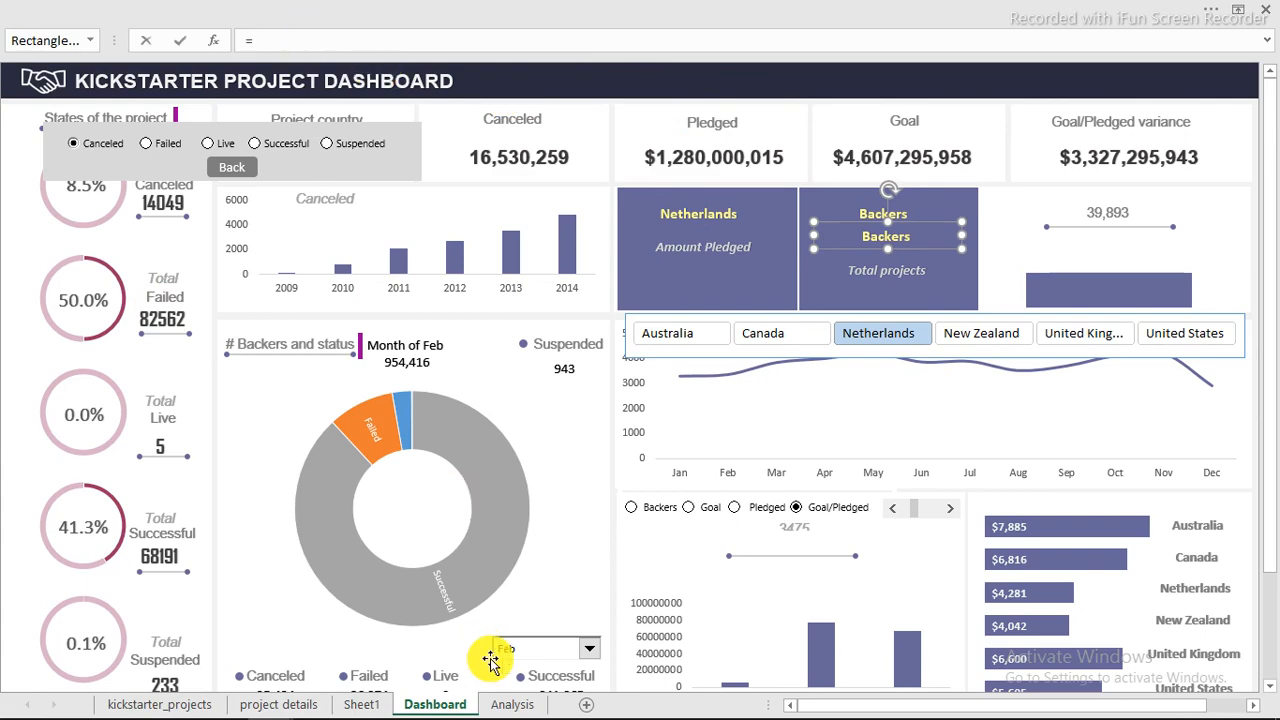
{"action": "left_click", "coordinate": [512, 705]}
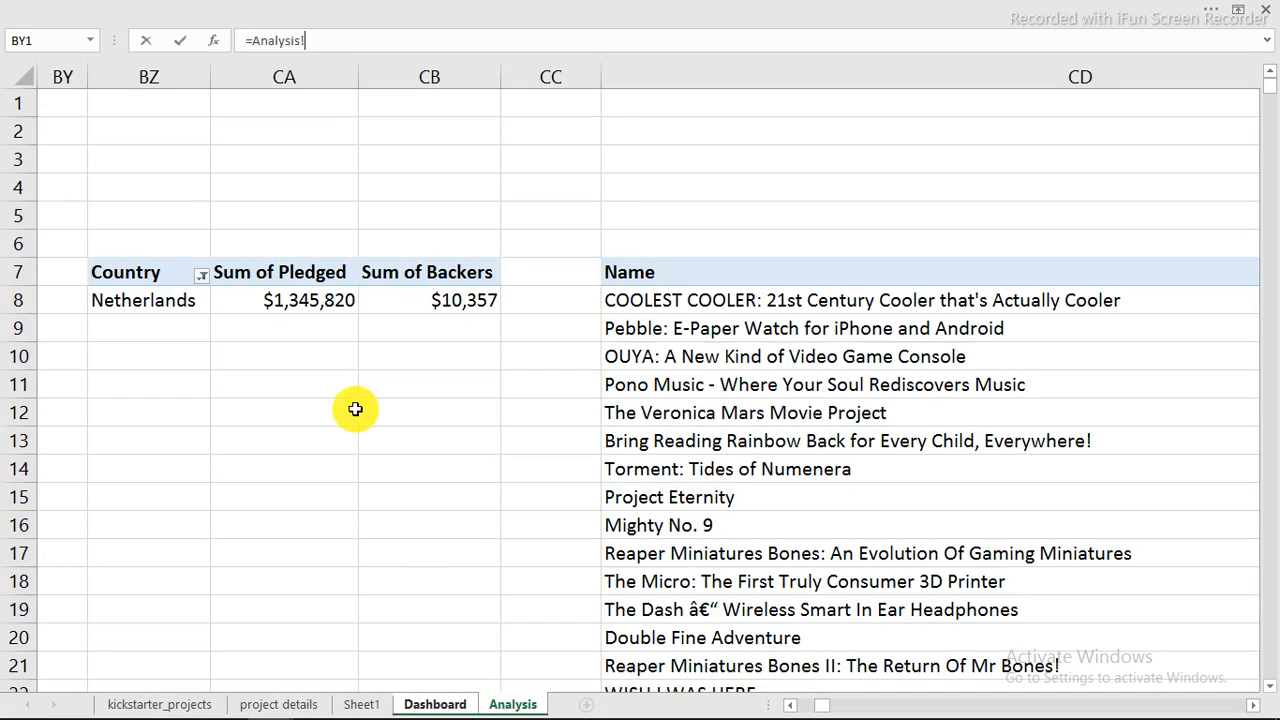
{"action": "left_click", "coordinate": [431, 300]}
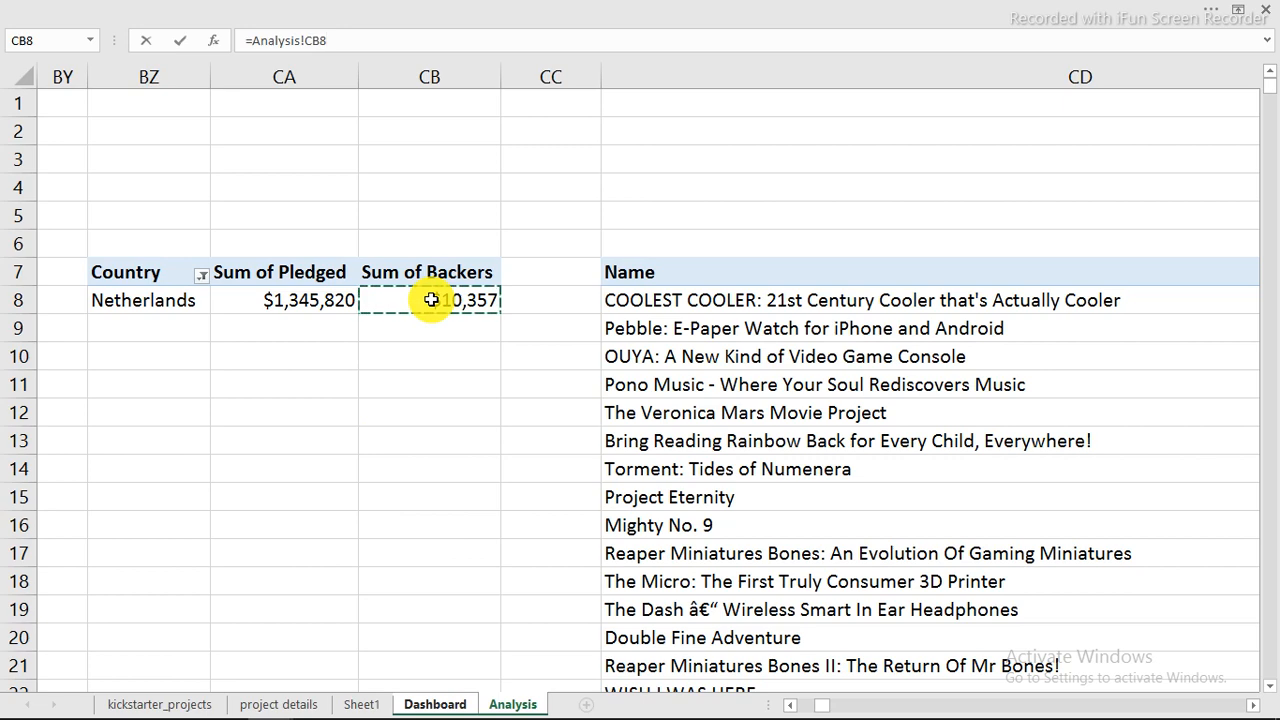
{"action": "key", "text": "Return"}
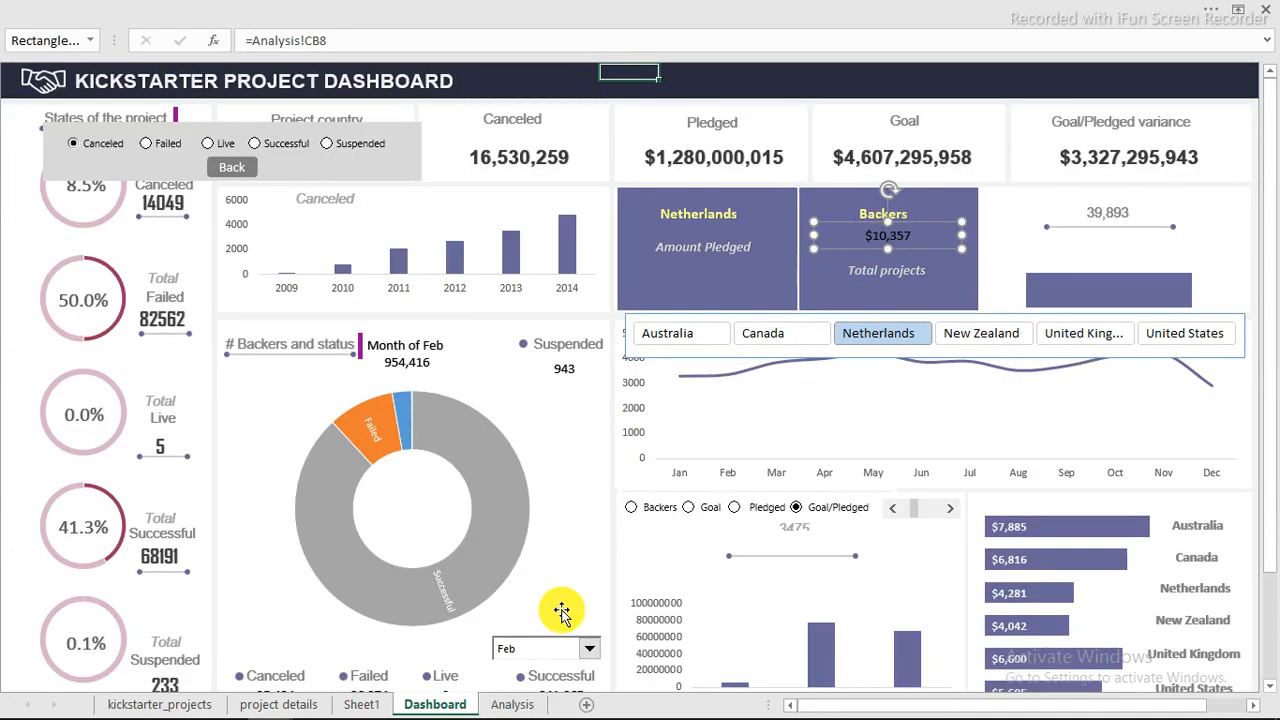
Format the pivot's Sum of Backers on the Analysis sheet as Number with 0 decimals and a thousands separator, and return to the Dashboard sheet
{"action": "left_click", "coordinate": [512, 705]}
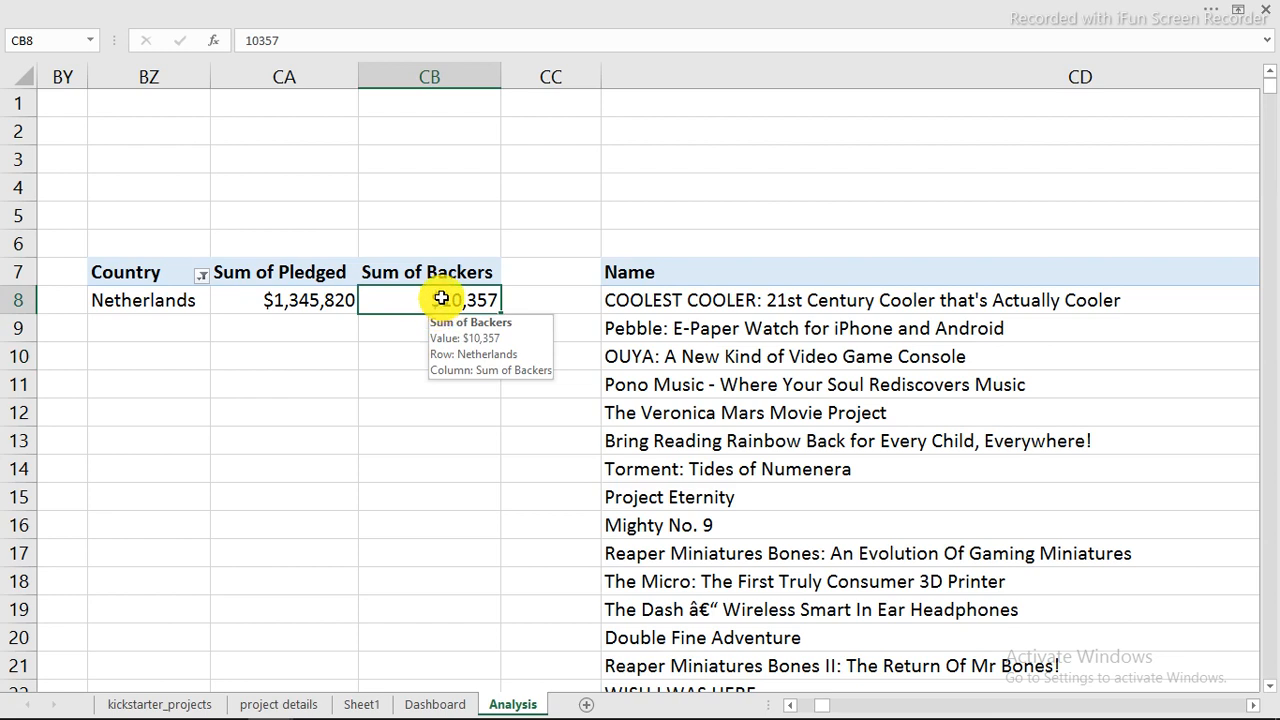
{"action": "right_click", "coordinate": [441, 298]}
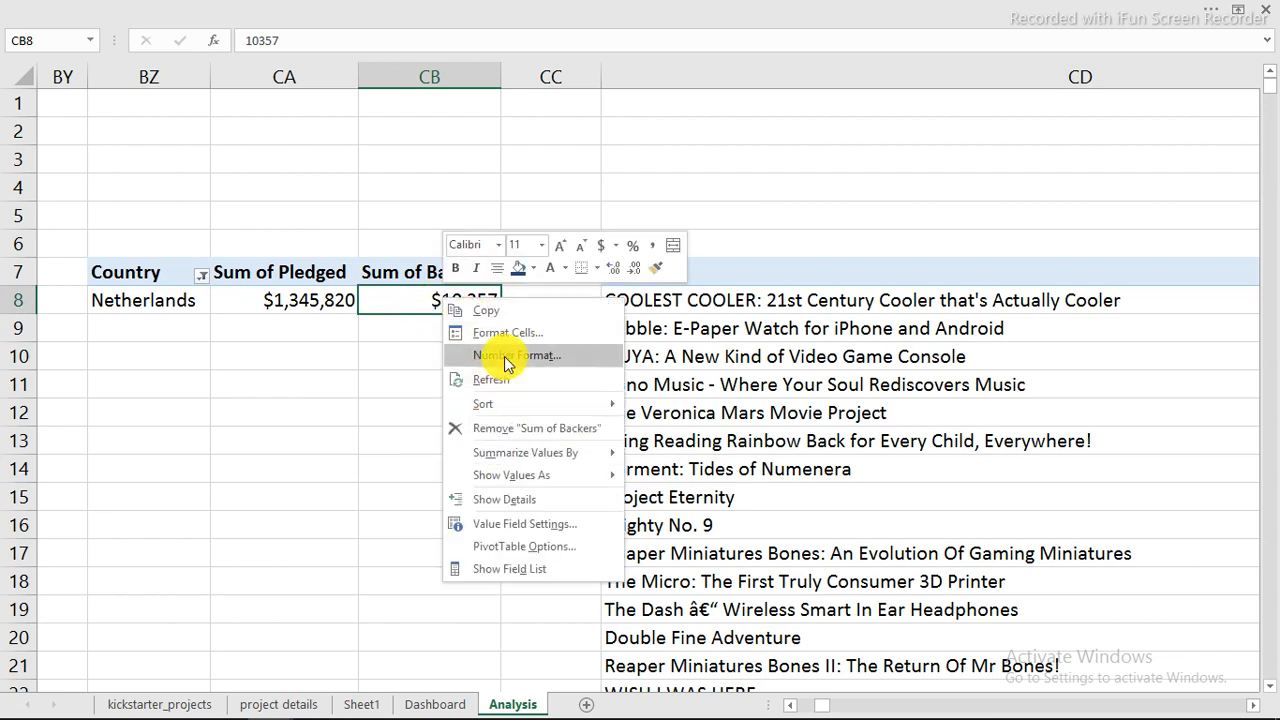
{"action": "left_click", "coordinate": [505, 356]}
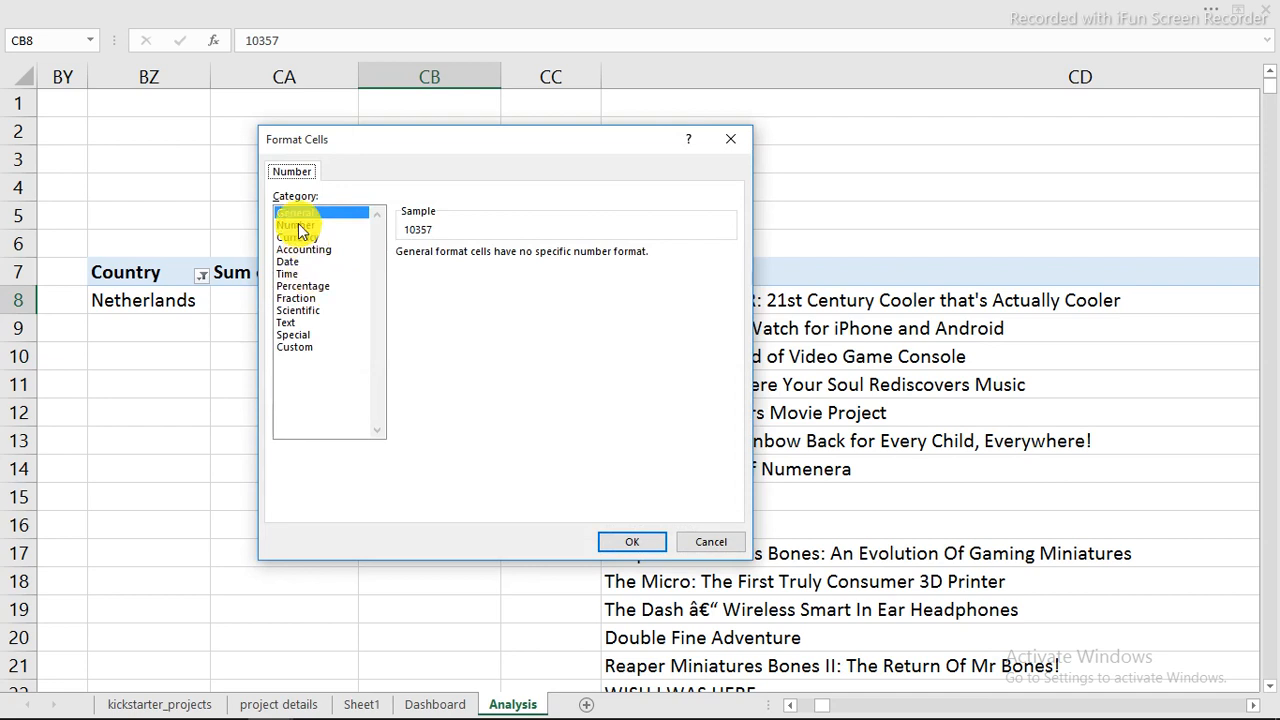
{"action": "left_click", "coordinate": [298, 224]}
{"action": "left_click", "coordinate": [522, 258]}
{"action": "left_click", "coordinate": [522, 258]}
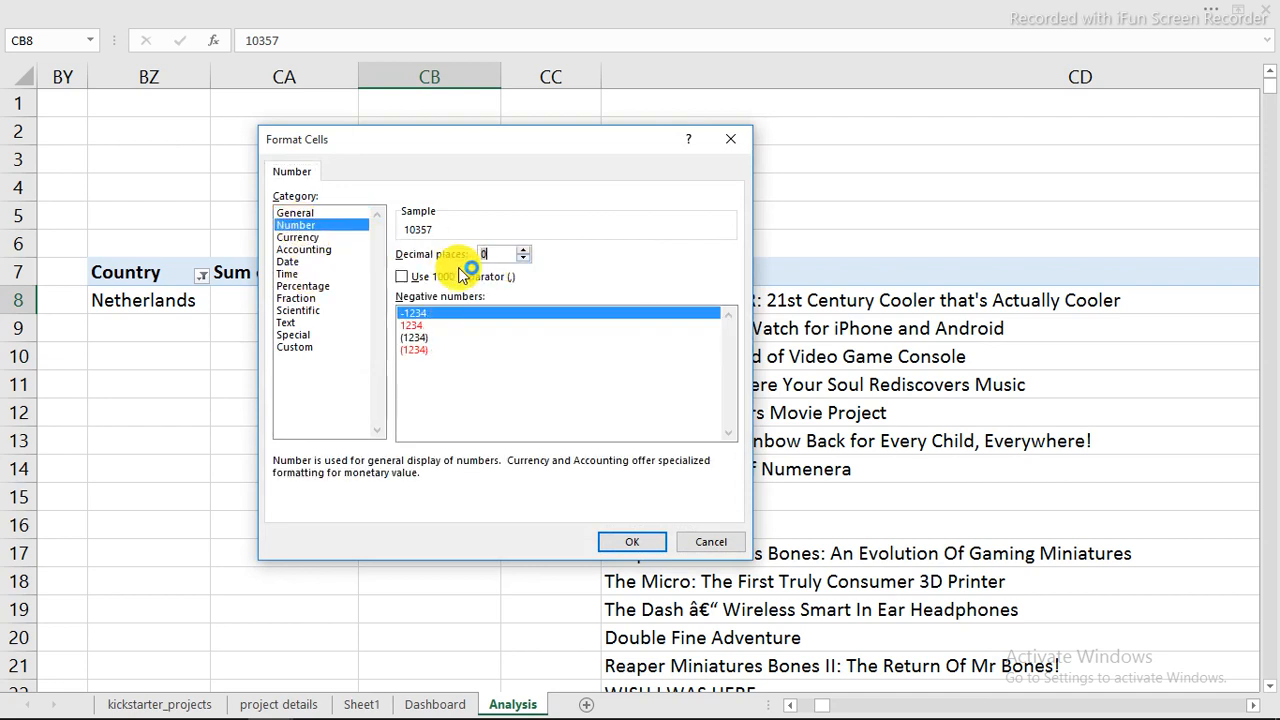
{"action": "left_click", "coordinate": [403, 277]}
{"action": "left_click", "coordinate": [632, 541]}
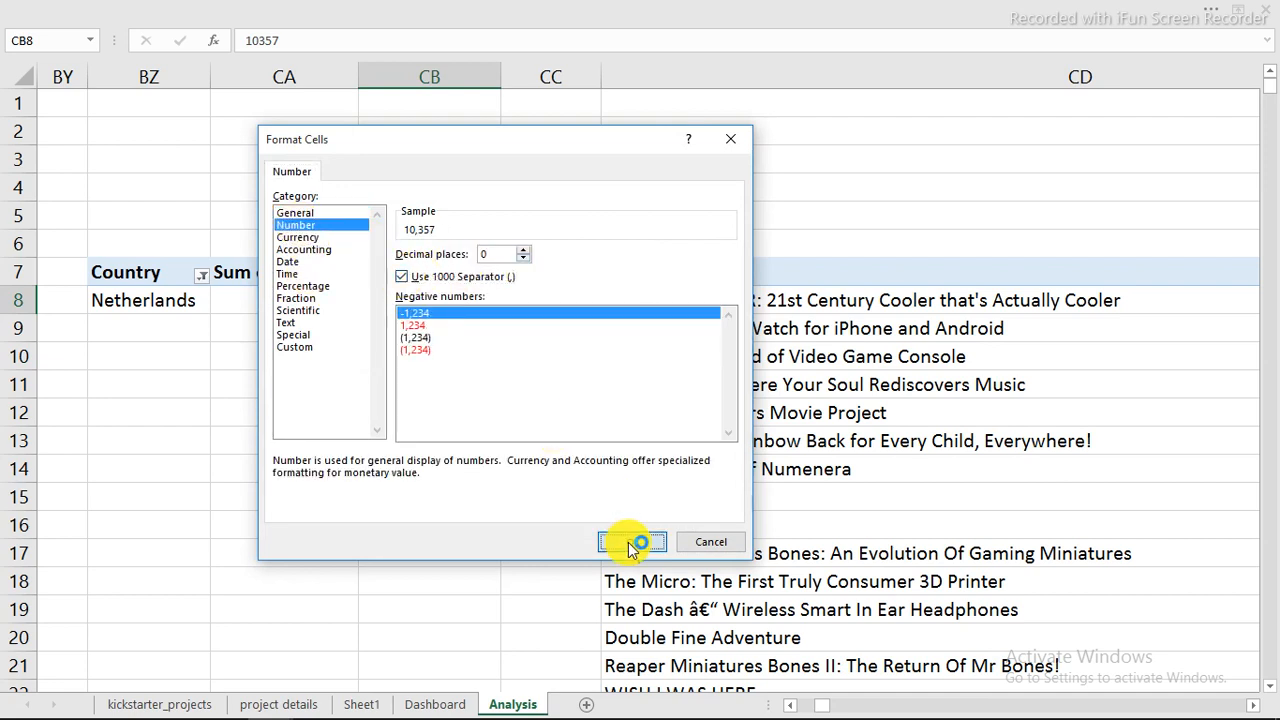
{"action": "left_click", "coordinate": [435, 706]}
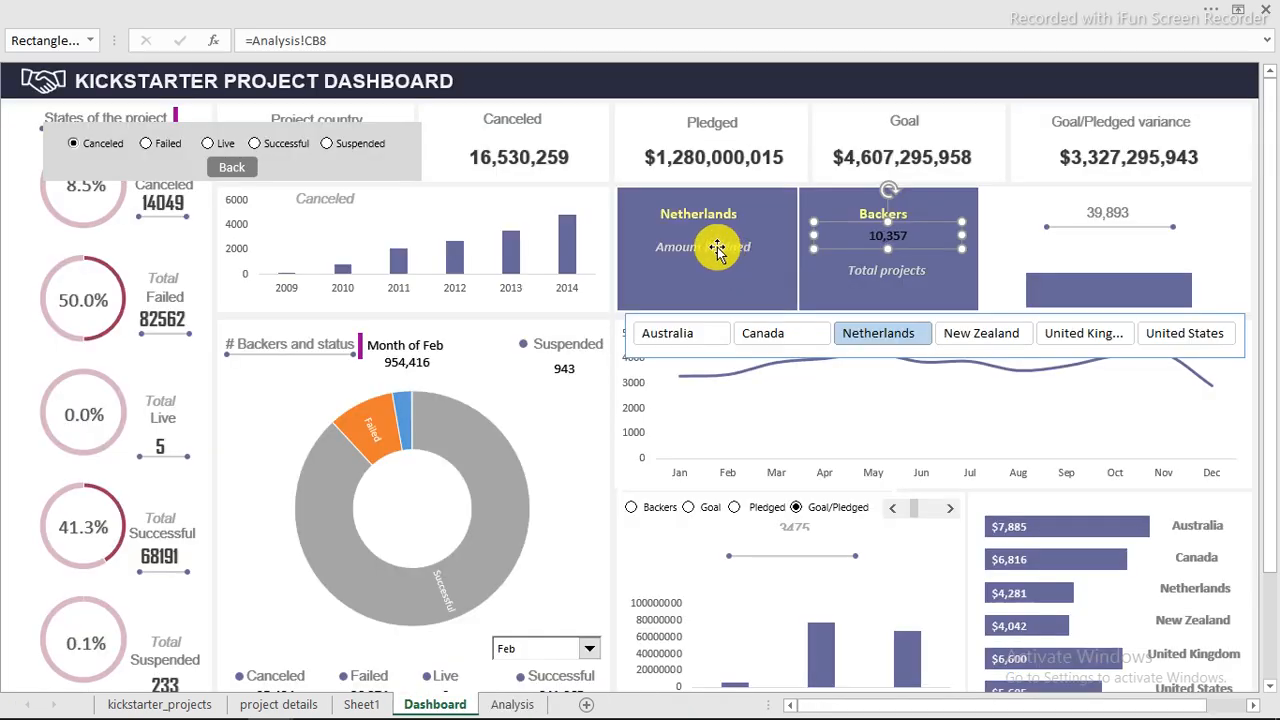
Duplicate the Amount Pledged label just below the original and link the copy to =Analysis!CA8
{"action": "left_click", "coordinate": [710, 248]}
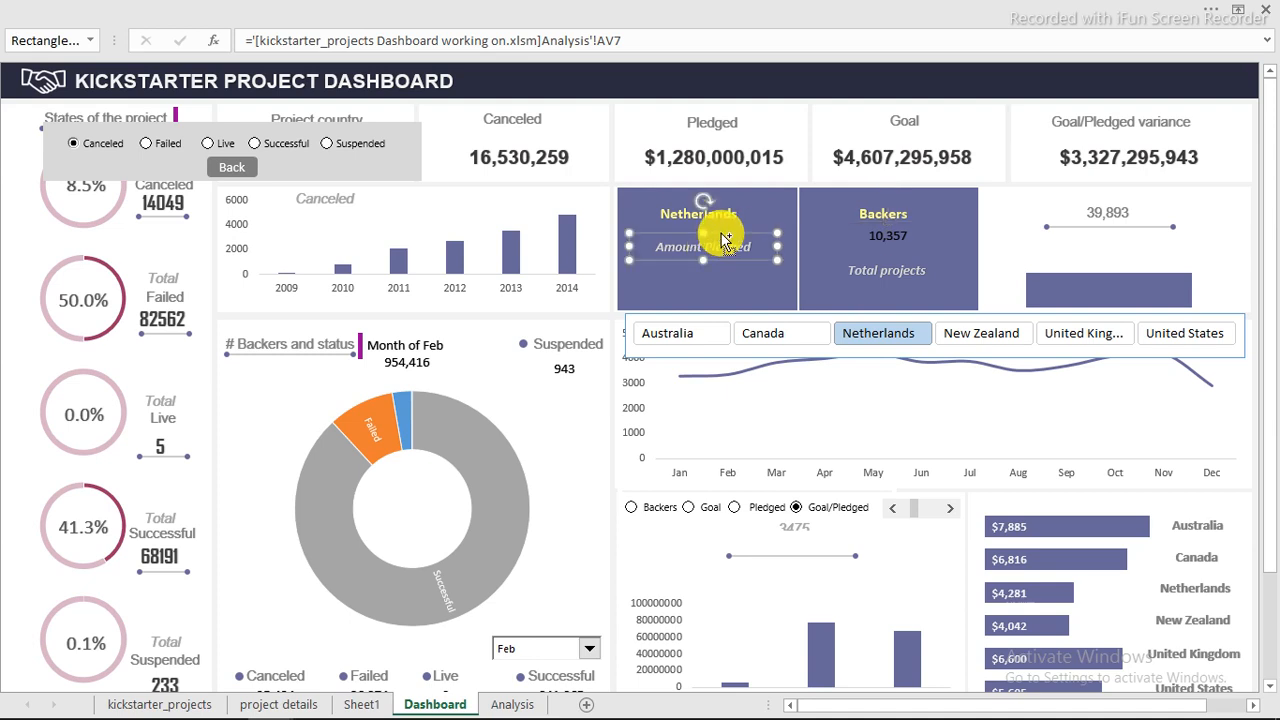
{"action": "left_click_drag", "start_coordinate": [722, 236], "coordinate": [725, 268]}
{"action": "left_click_drag", "start_coordinate": [628, 40], "coordinate": [250, 41]}
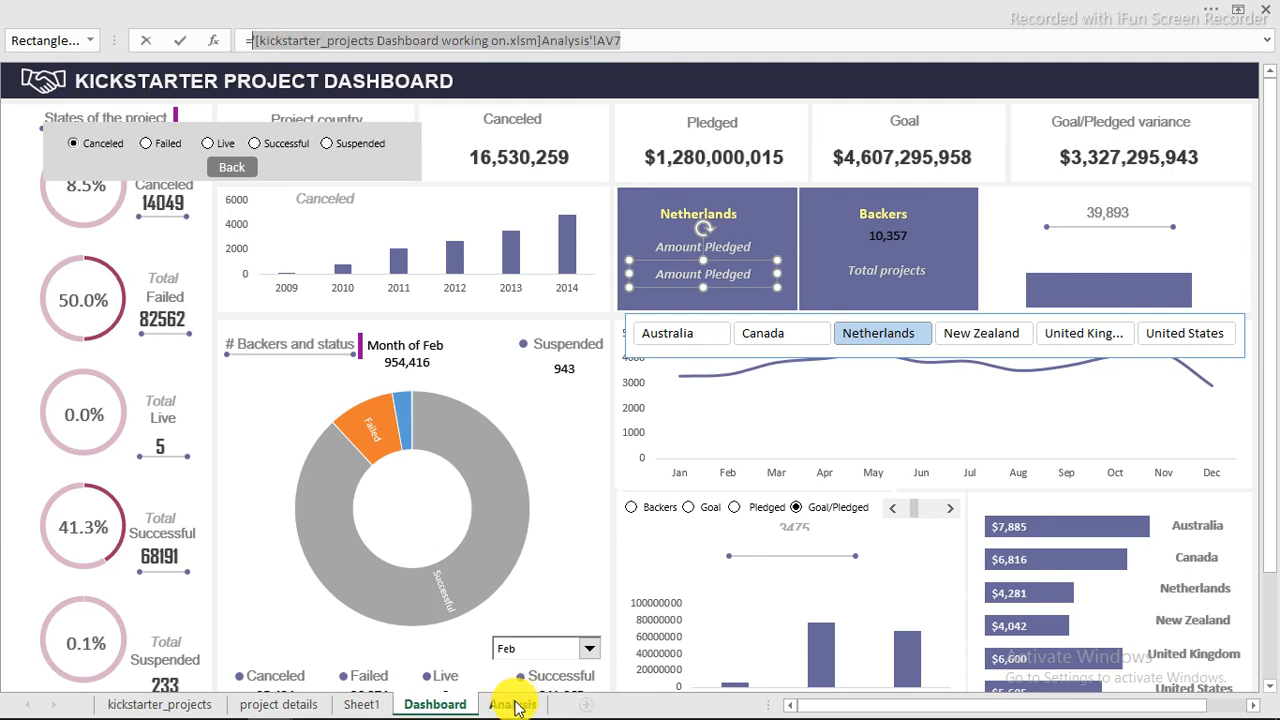
{"action": "left_click", "coordinate": [513, 705]}
{"action": "left_click", "coordinate": [254, 295]}
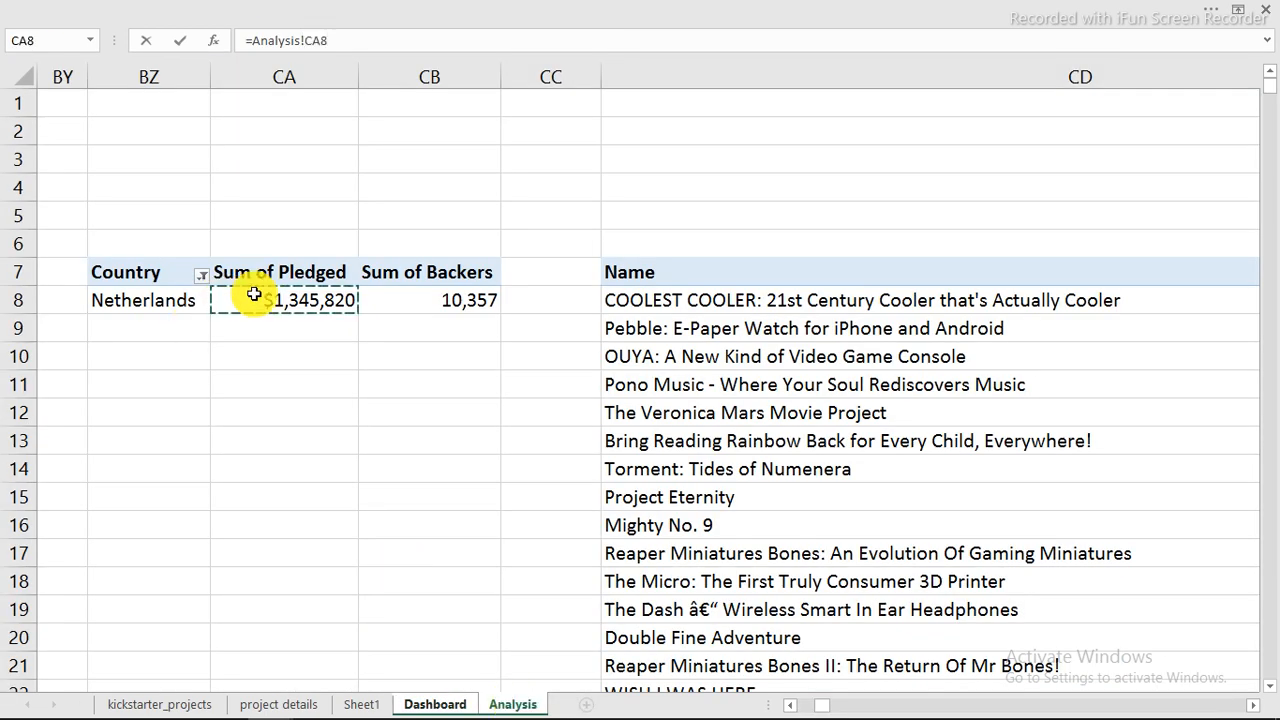
{"action": "key", "text": "Return"}
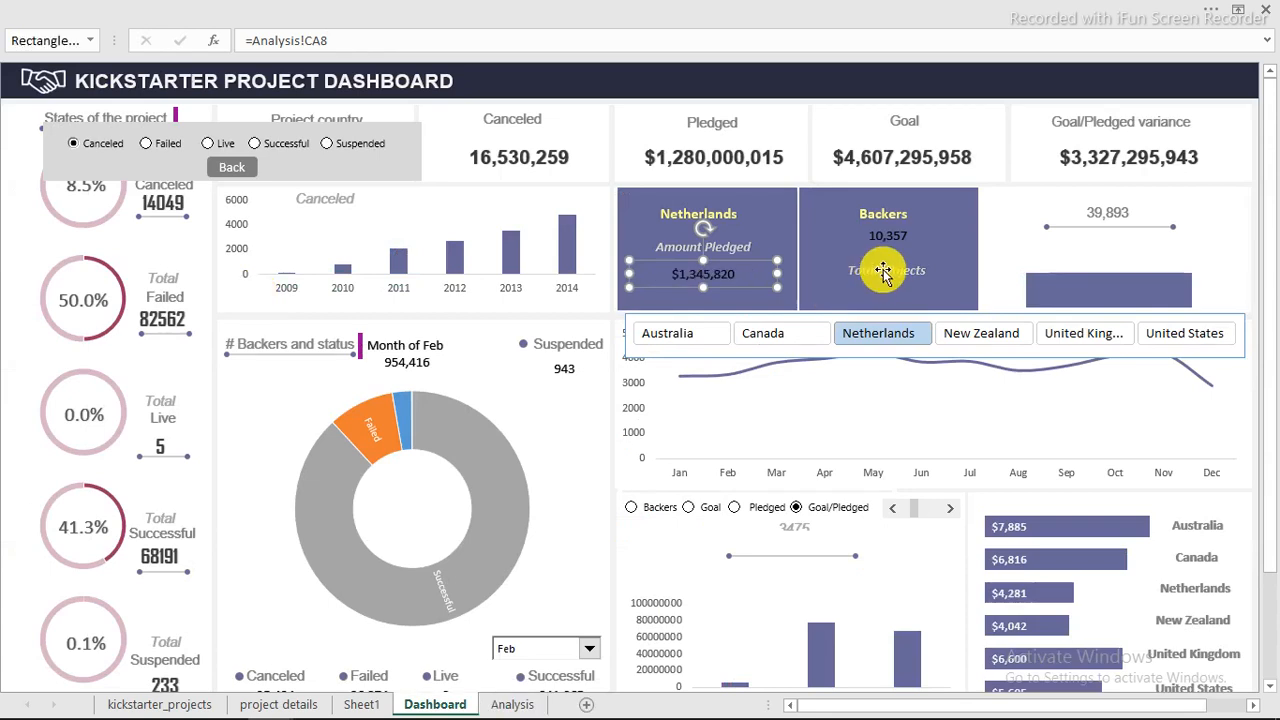
Duplicate the Total projects label just below the original on the Backers card
{"action": "left_click", "coordinate": [880, 272]}
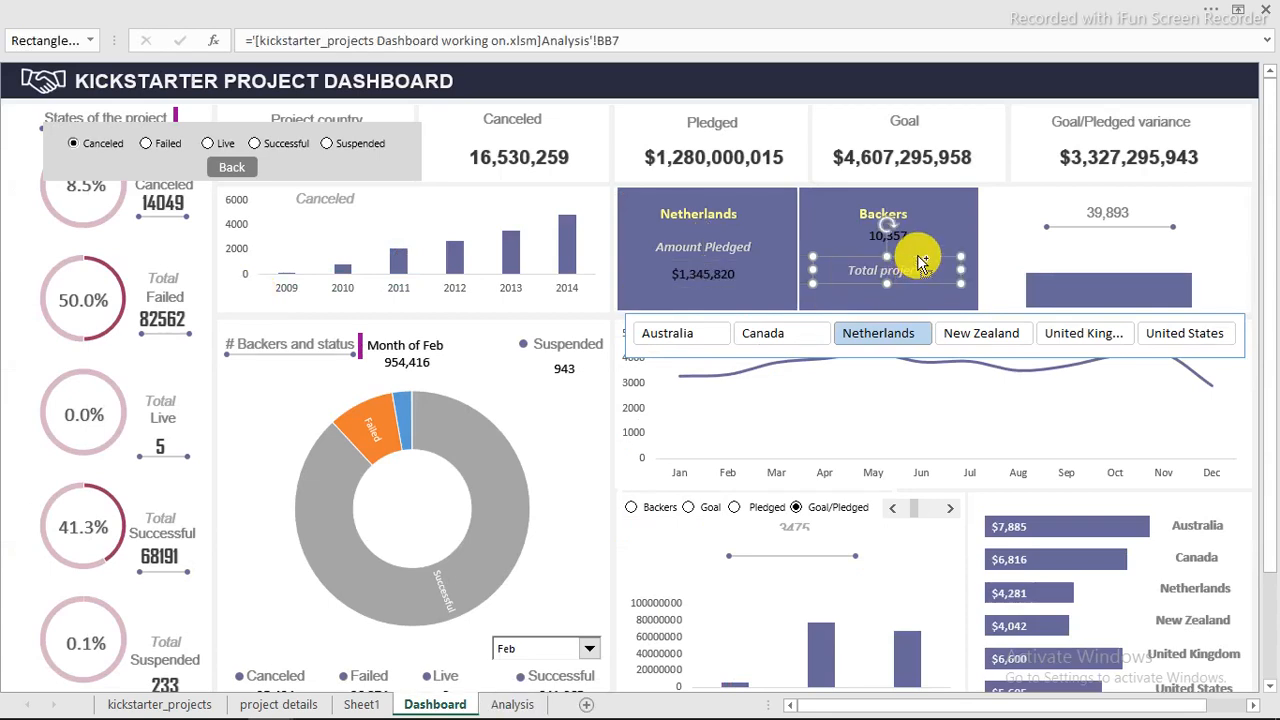
{"action": "left_click_drag", "start_coordinate": [922, 262], "coordinate": [916, 280]}
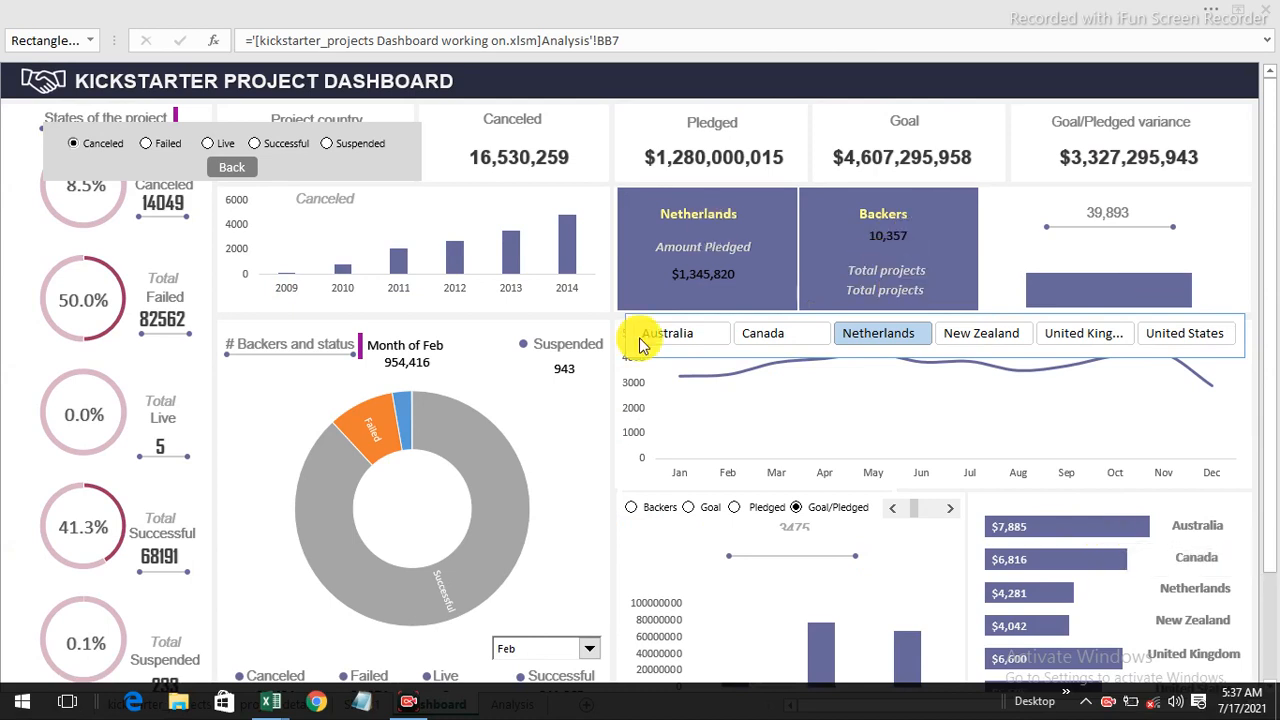
{"action": "left_click", "coordinate": [529, 537]}
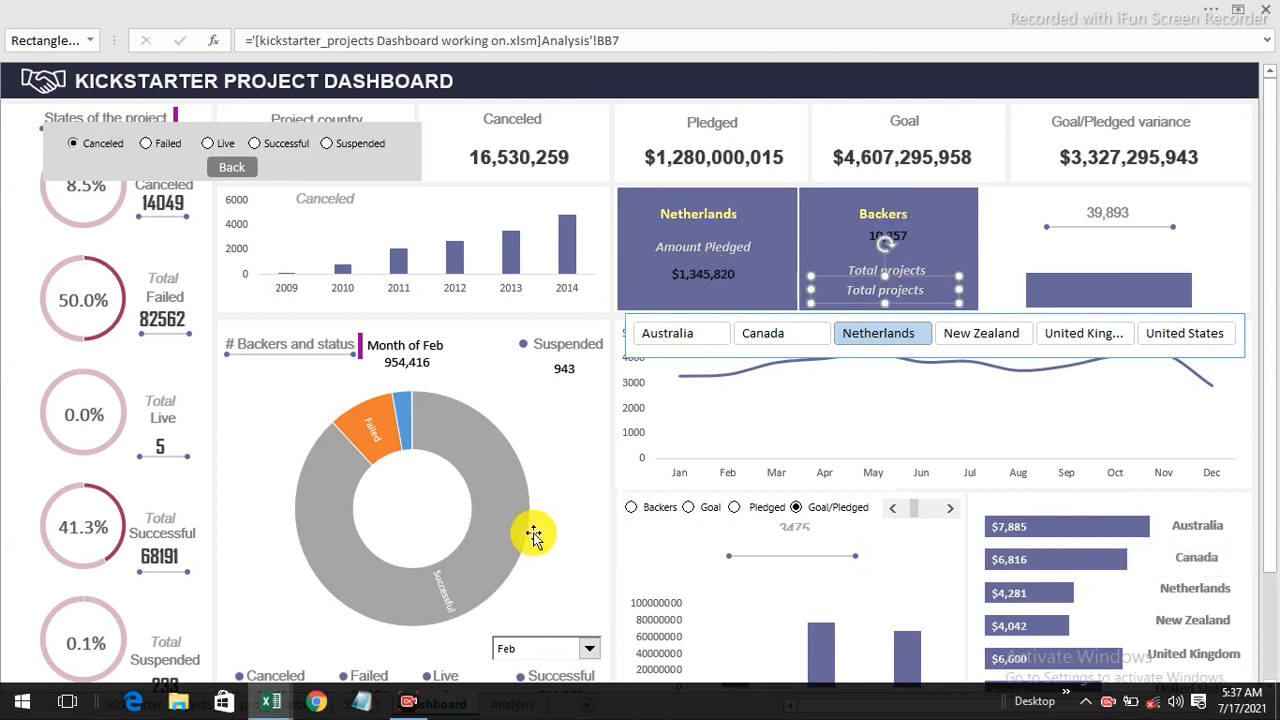
Count the projects in cell CH6 of the Analysis sheet with =COUNTA(CD:CD)-1, leaving out the header
{"action": "left_click", "coordinate": [513, 704]}
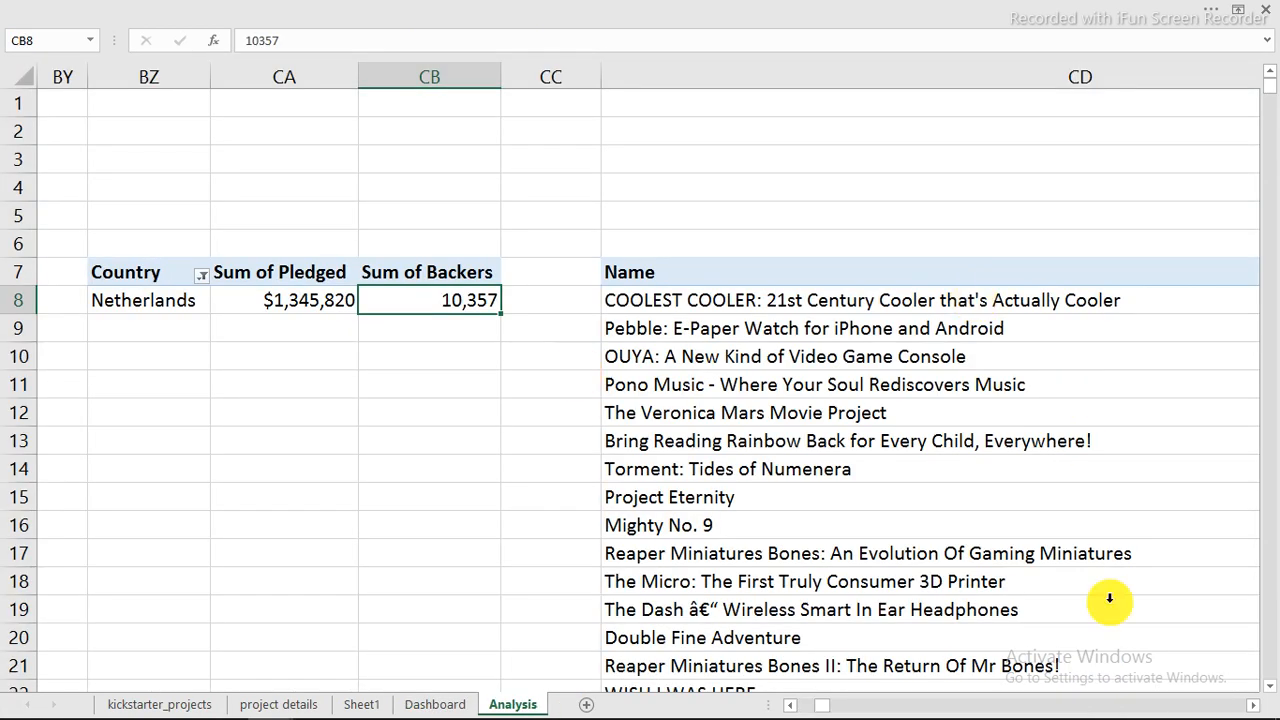
{"action": "left_click", "coordinate": [1253, 705]}
{"action": "left_click", "coordinate": [1253, 705]}
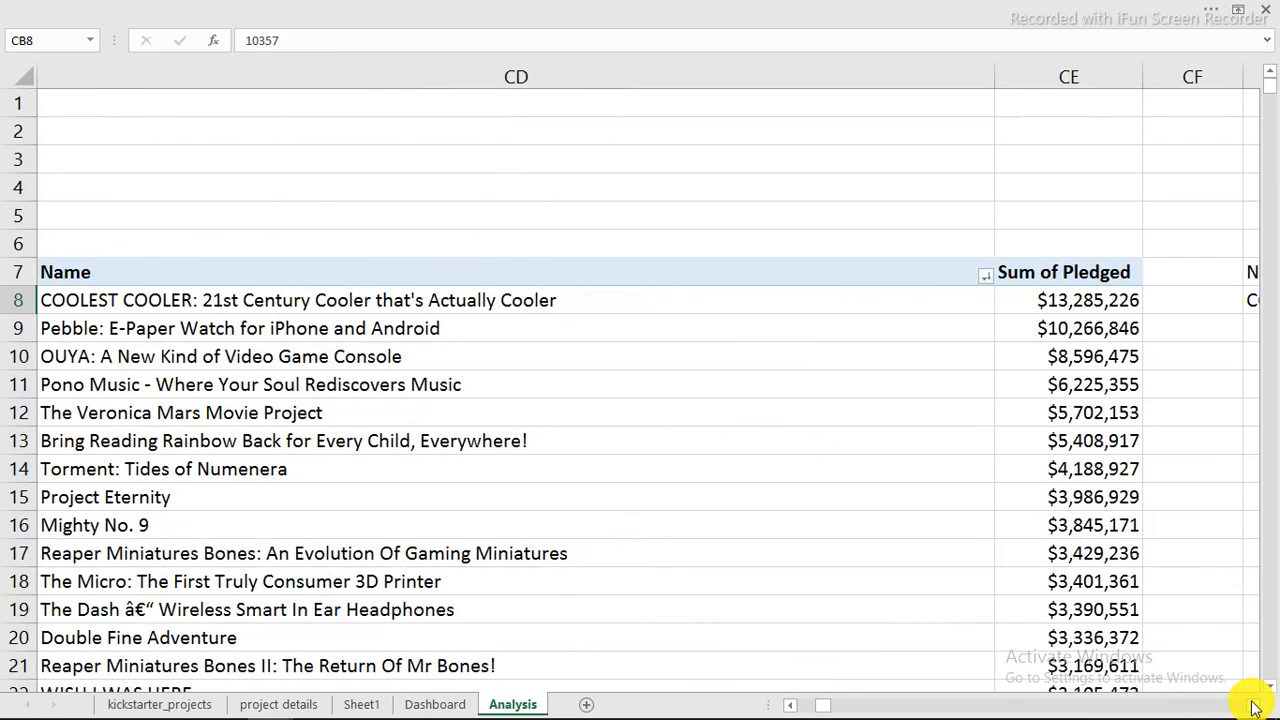
{"action": "left_click", "coordinate": [1253, 705]}
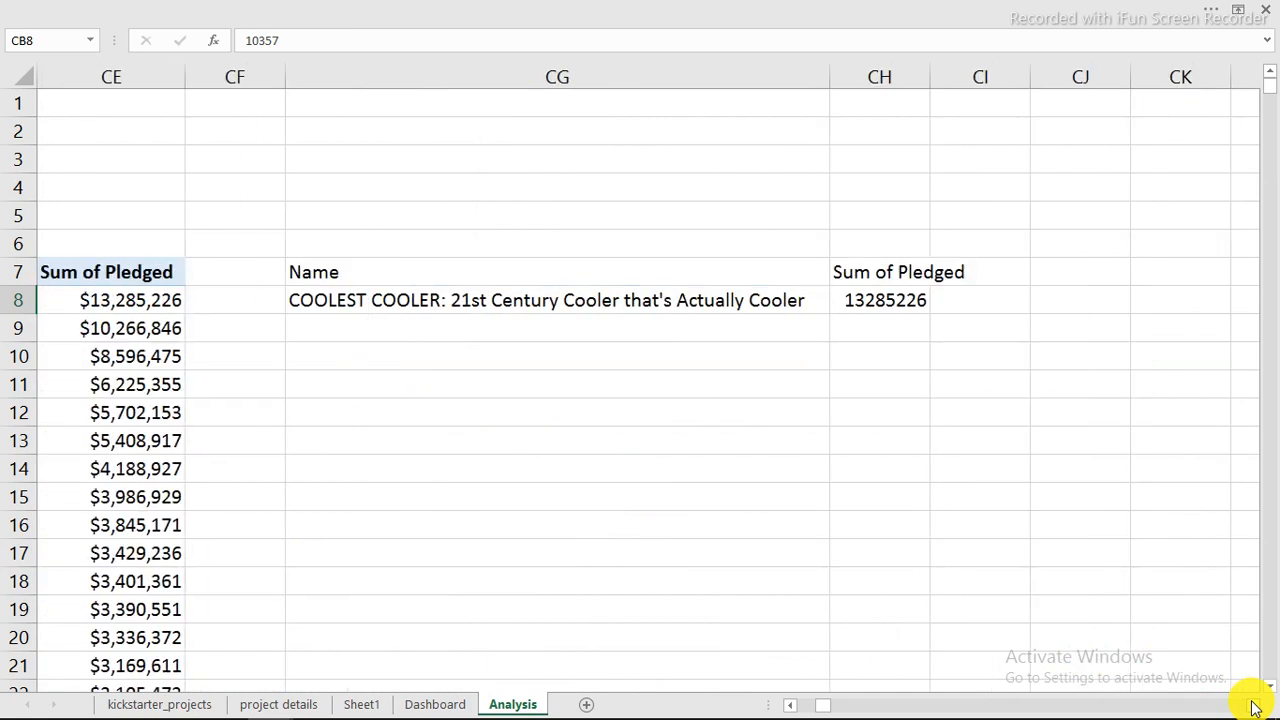
{"action": "left_click", "coordinate": [901, 237]}
{"action": "type", "text": "="}
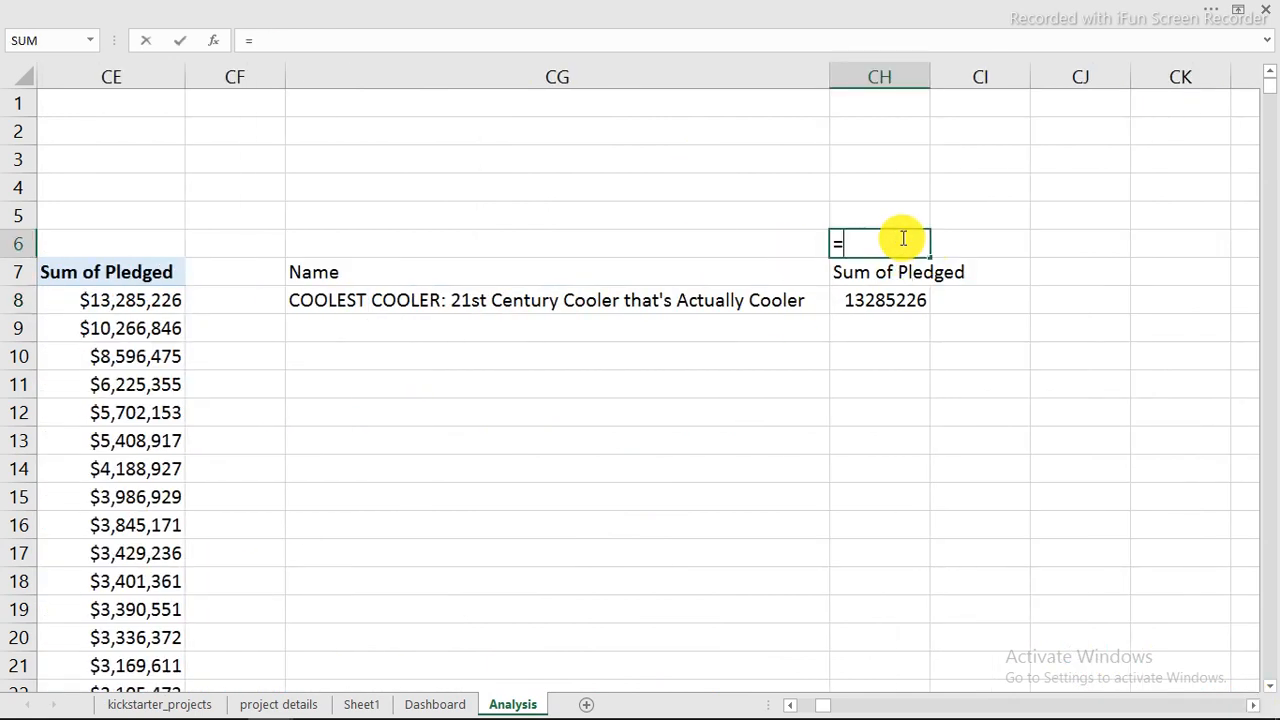
{"action": "type", "text": "counta"}
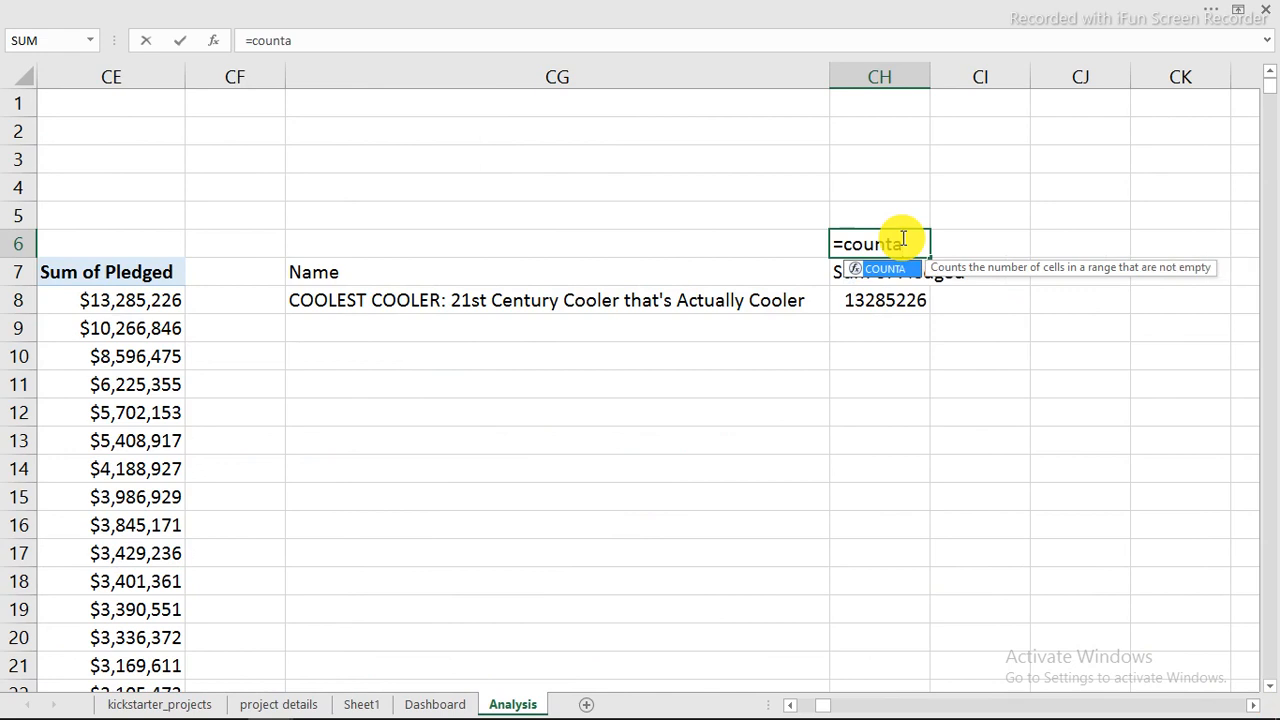
{"action": "key", "text": "Tab"}
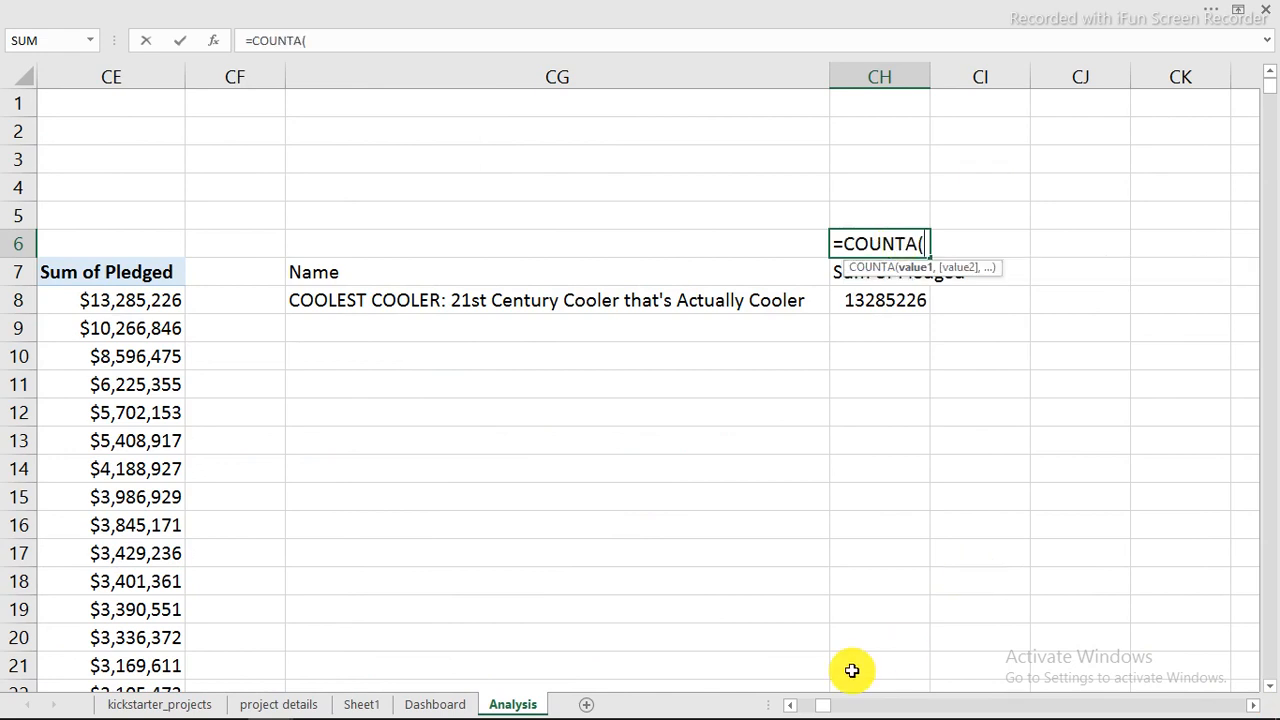
{"action": "left_click", "coordinate": [790, 706]}
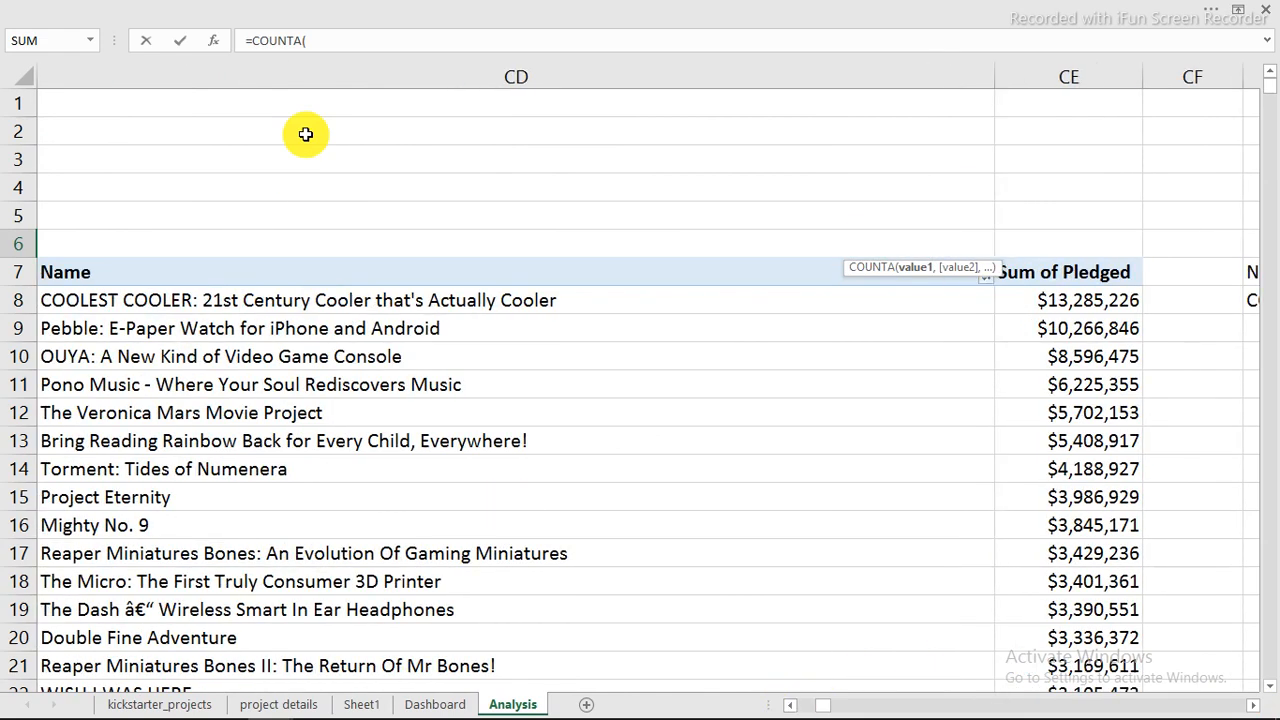
{"action": "left_click", "coordinate": [222, 262]}
{"action": "left_click", "coordinate": [310, 70]}
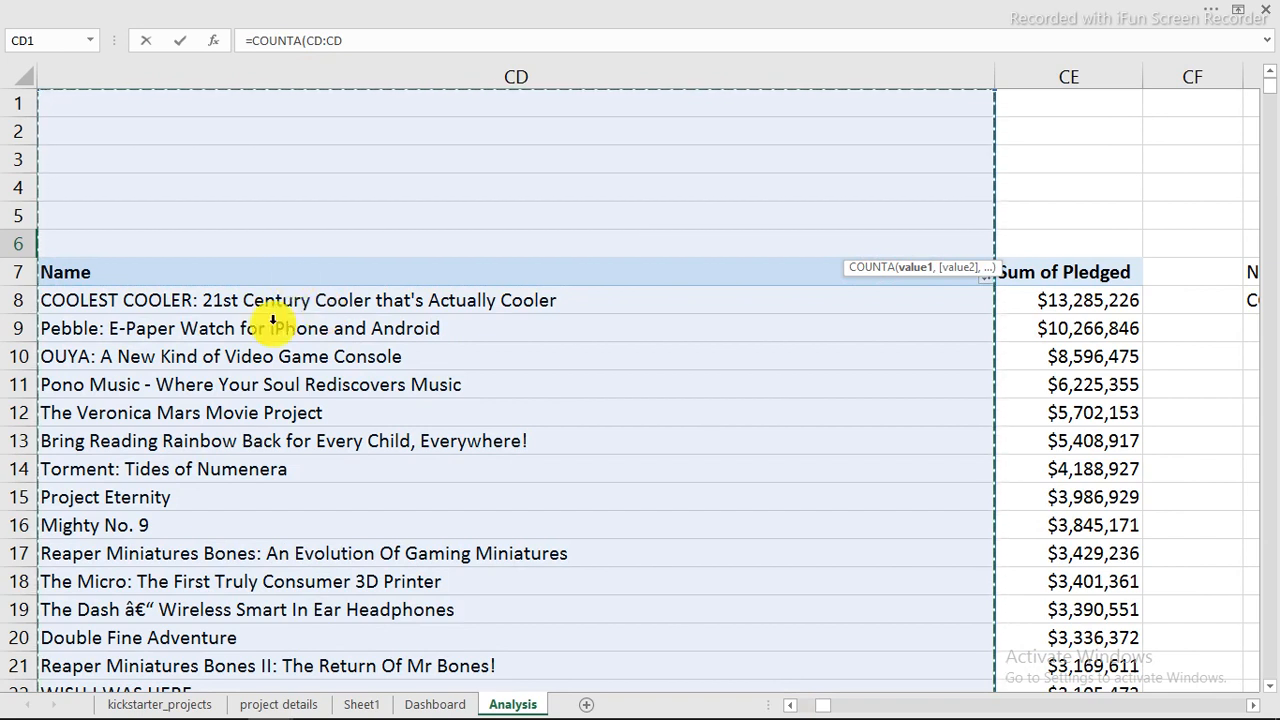
{"action": "type", "text": "-1"}
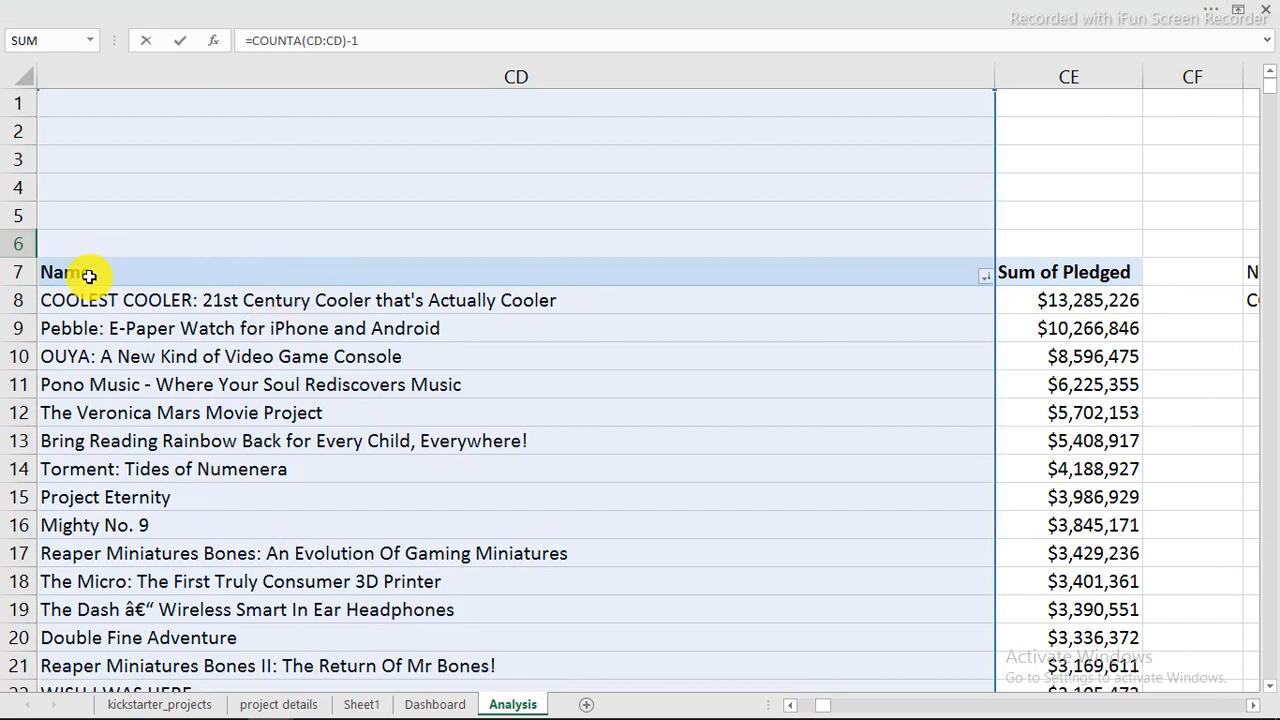
{"action": "key", "text": "Return"}
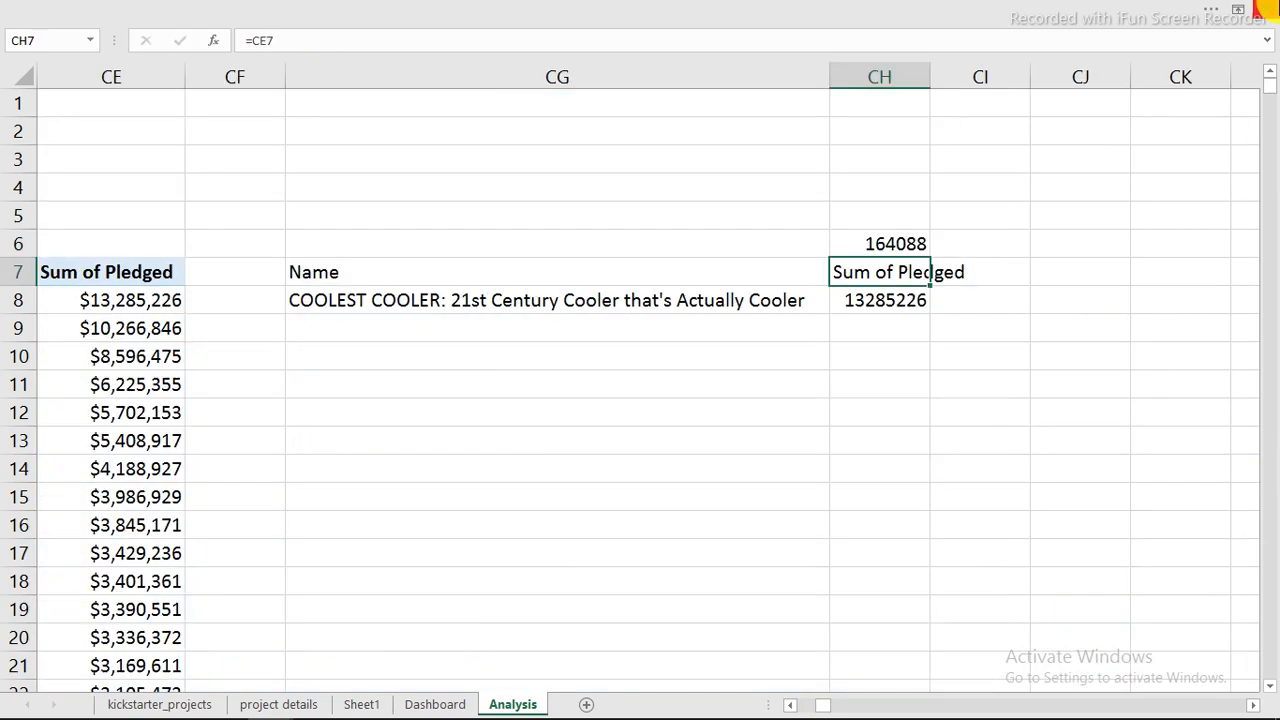
Link the copied Total projects label on the Dashboard sheet to =Analysis!CH6 and go back to the Analysis sheet
{"action": "left_click", "coordinate": [900, 242]}
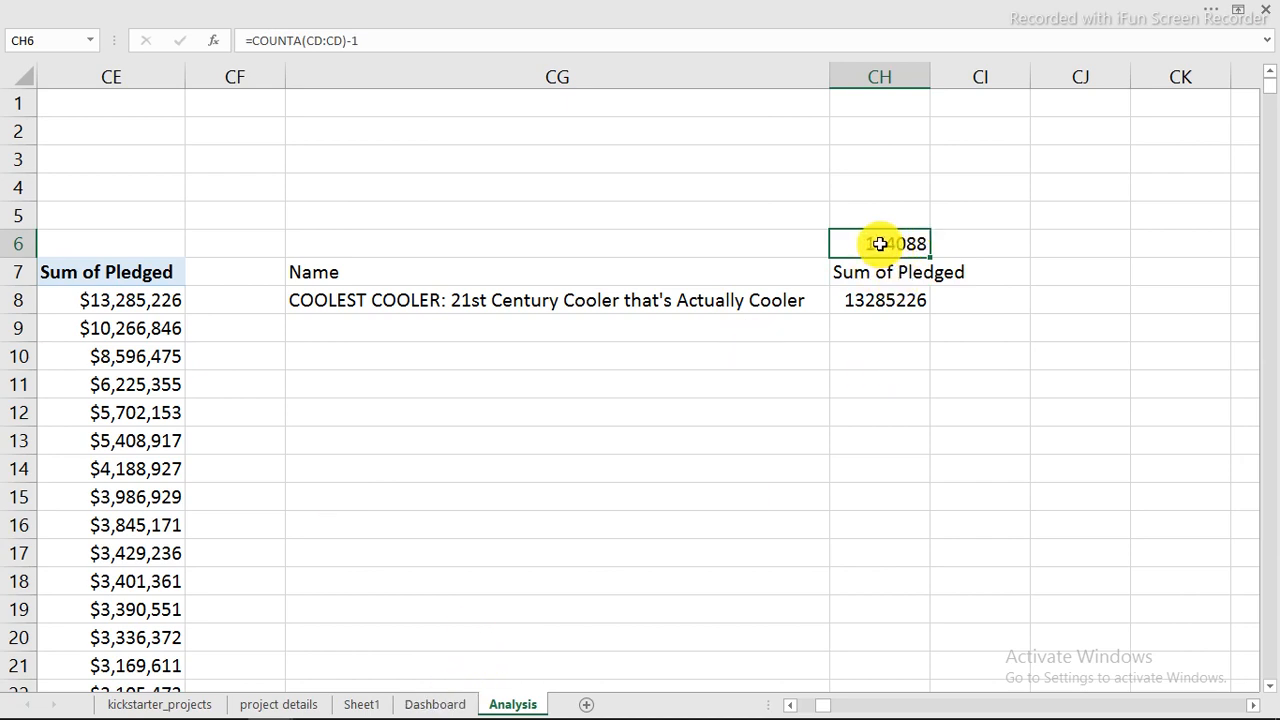
{"action": "left_click", "coordinate": [420, 704]}
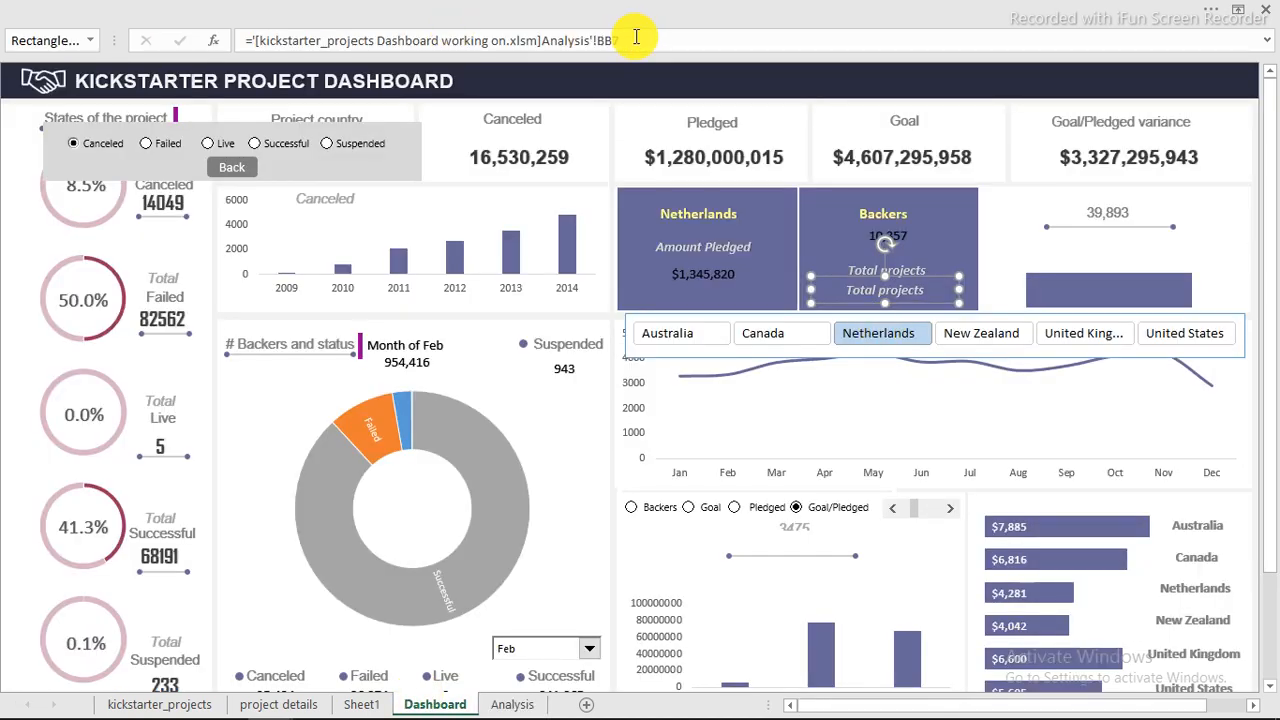
{"action": "left_click_drag", "start_coordinate": [635, 37], "coordinate": [248, 40]}
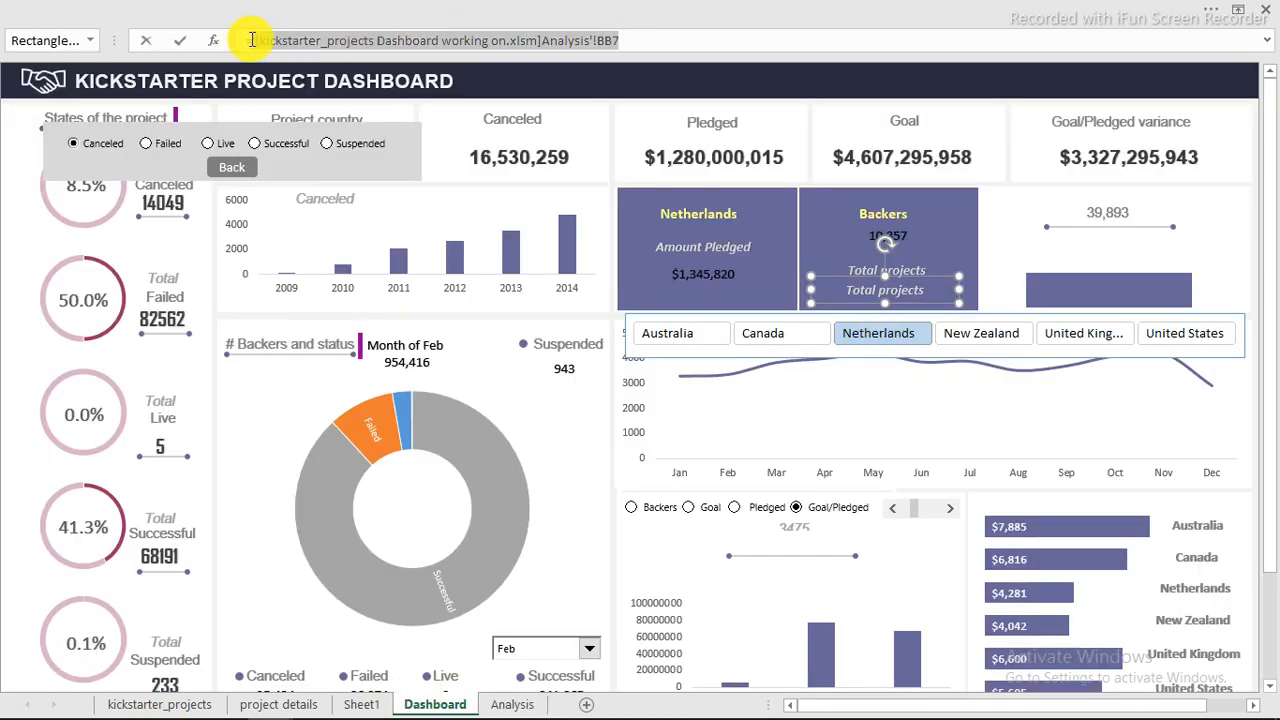
{"action": "left_click", "coordinate": [512, 704]}
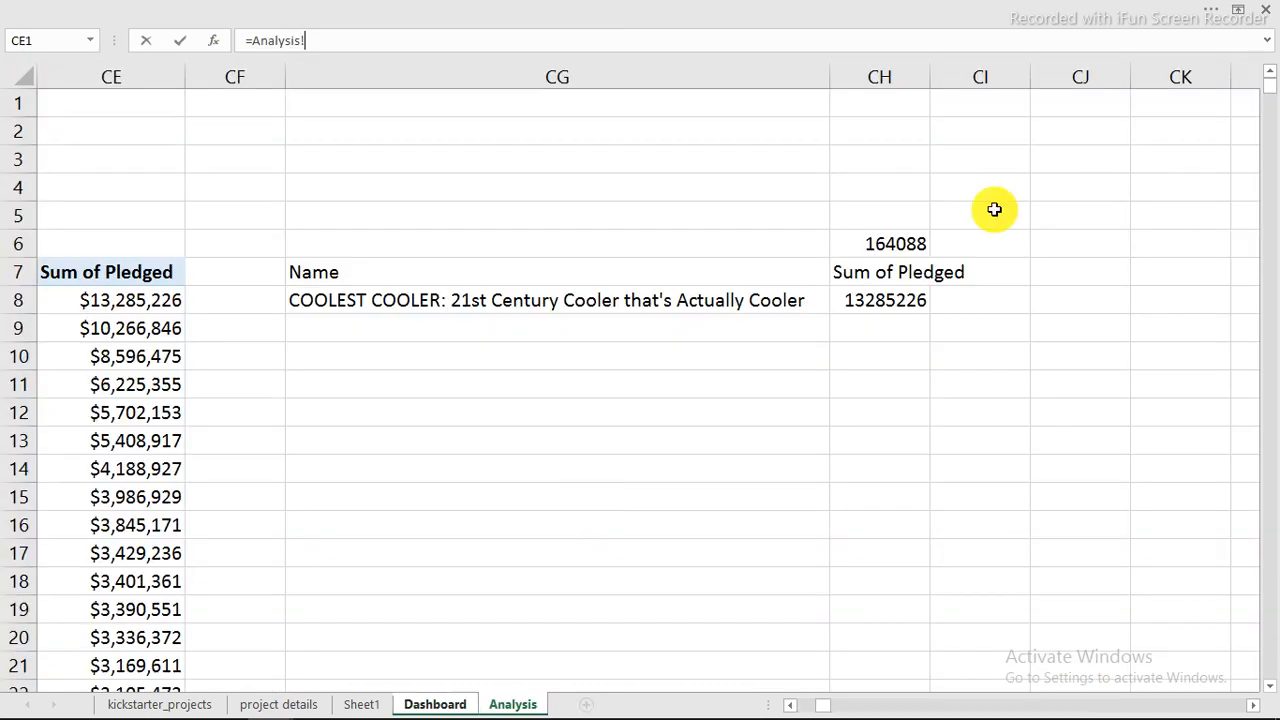
{"action": "left_click", "coordinate": [895, 243]}
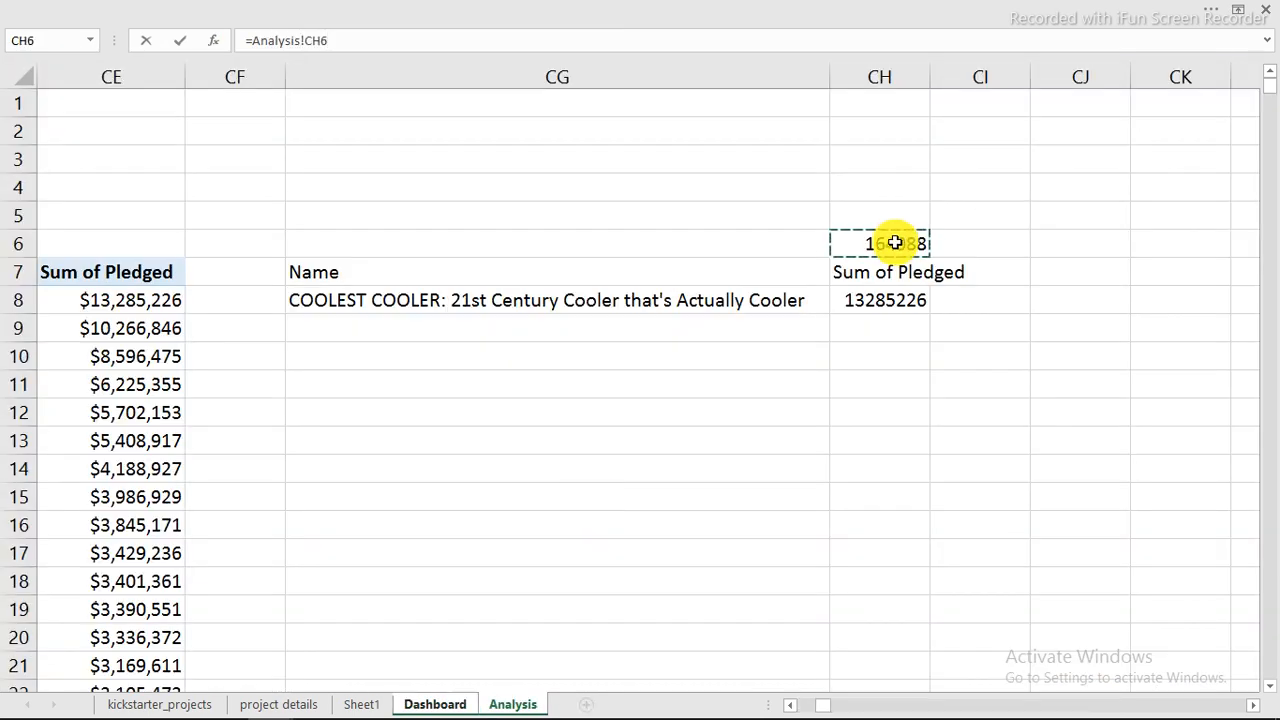
{"action": "key", "text": "Return"}
{"action": "left_click", "coordinate": [492, 702]}
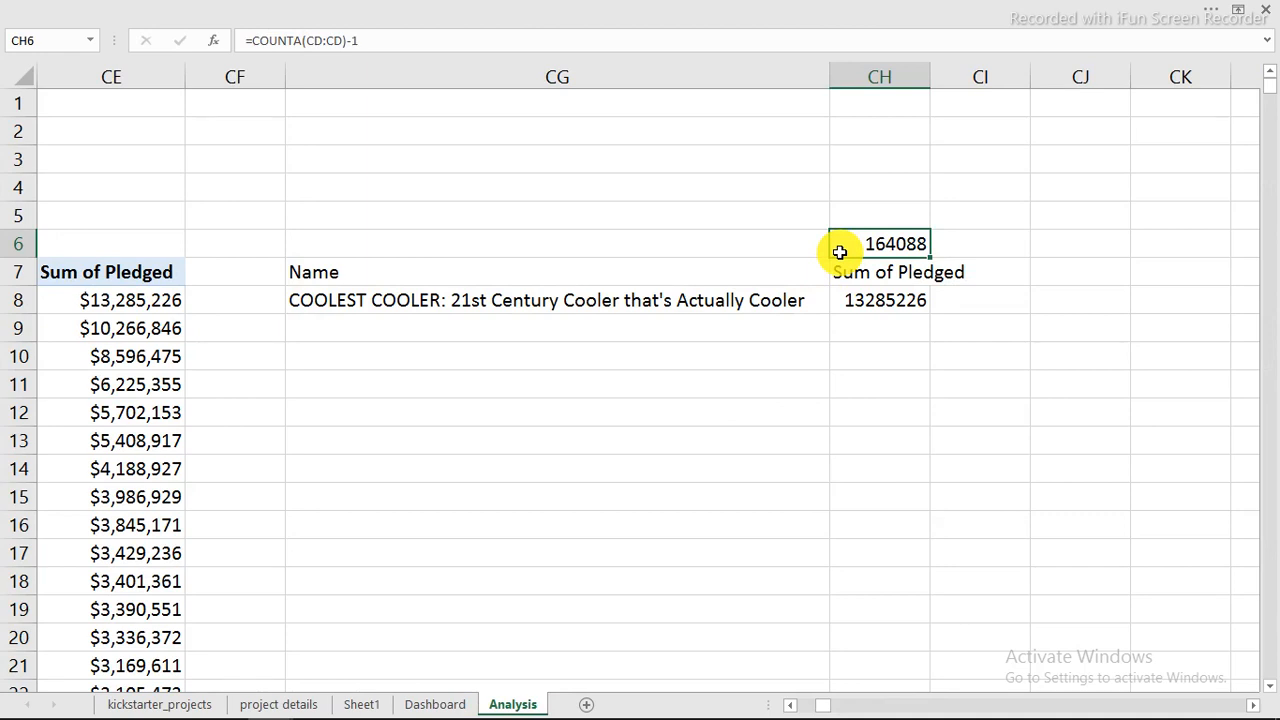
Format cell CH6 as a number with 0 decimal places and a 1000 separator
{"action": "key", "text": "ctrl+1"}
{"action": "left_click", "coordinate": [96, 341]}
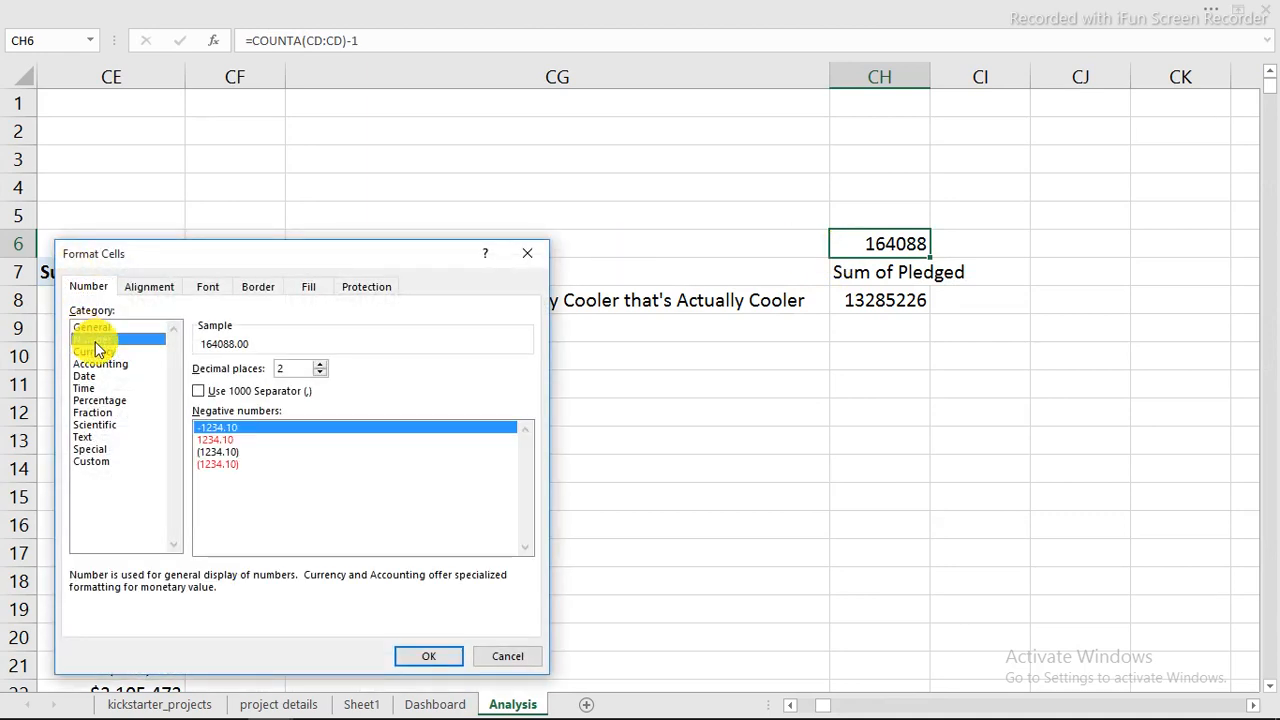
{"action": "left_click", "coordinate": [320, 373]}
{"action": "left_click", "coordinate": [320, 373]}
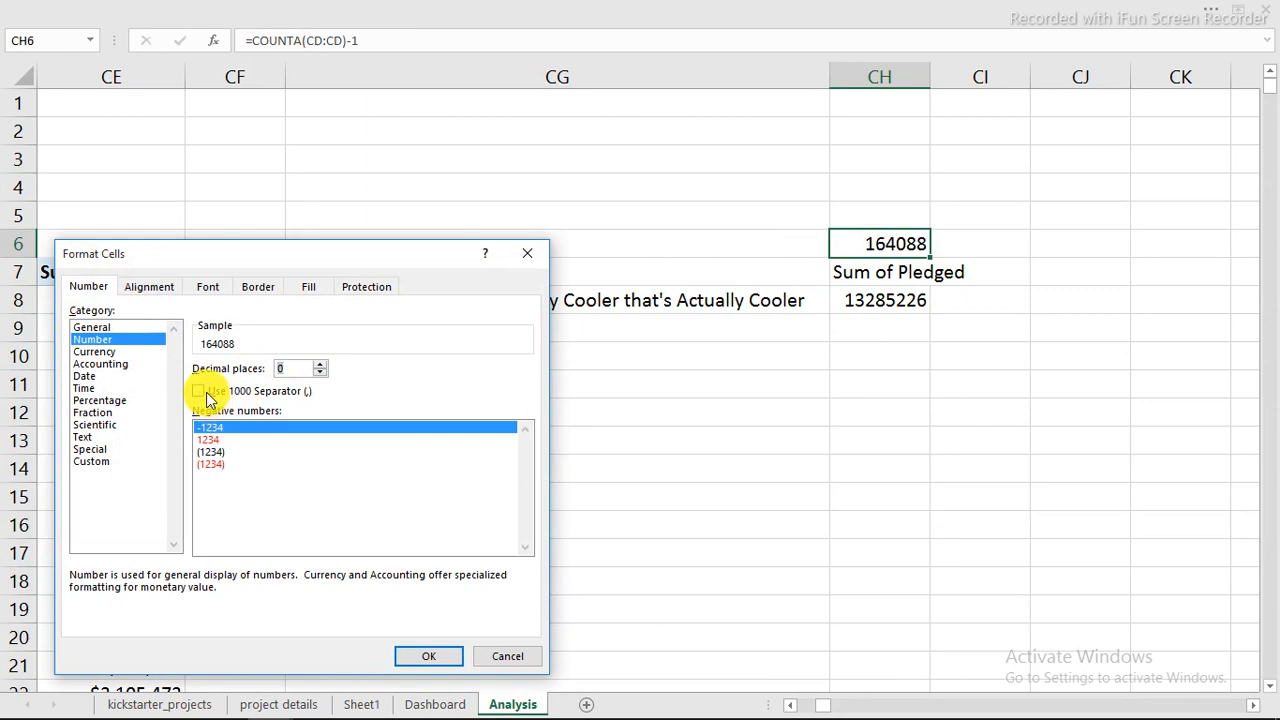
{"action": "left_click", "coordinate": [201, 391]}
{"action": "left_click", "coordinate": [424, 655]}
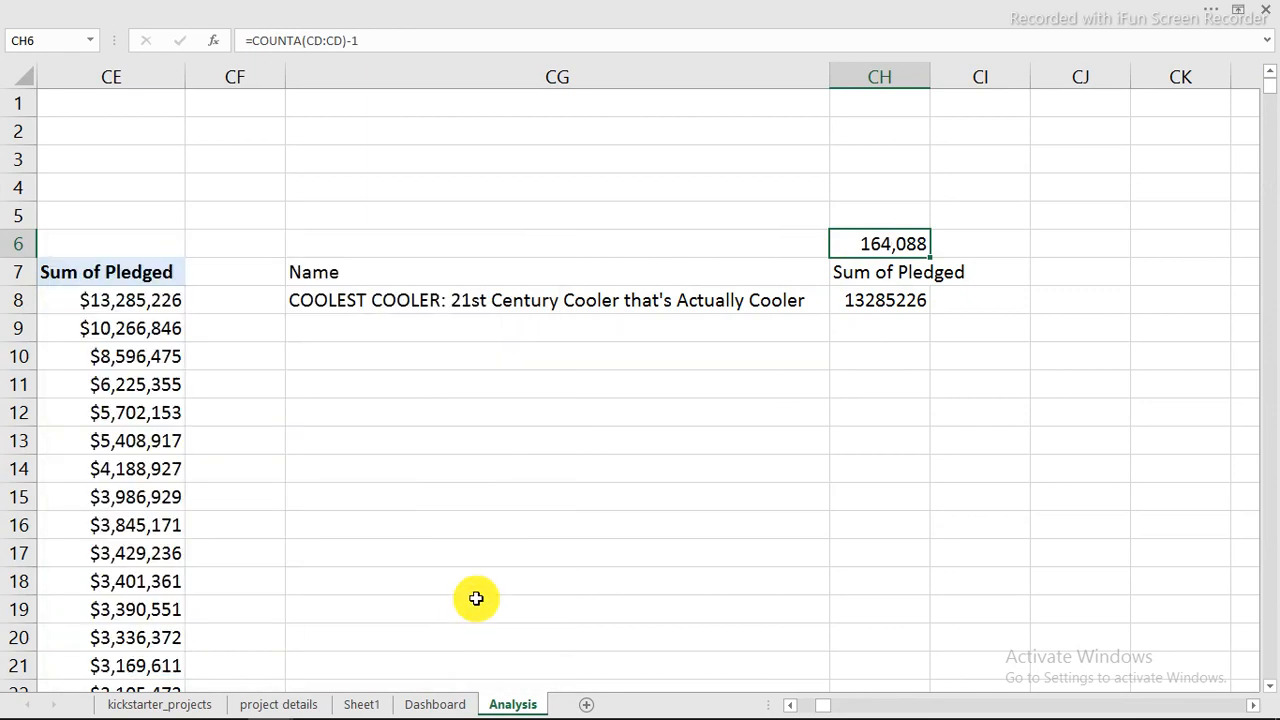
On the Dashboard sheet, replace the label linked to =Analysis!BA8 with the title "Top project with high backer"
{"action": "left_click", "coordinate": [449, 703]}
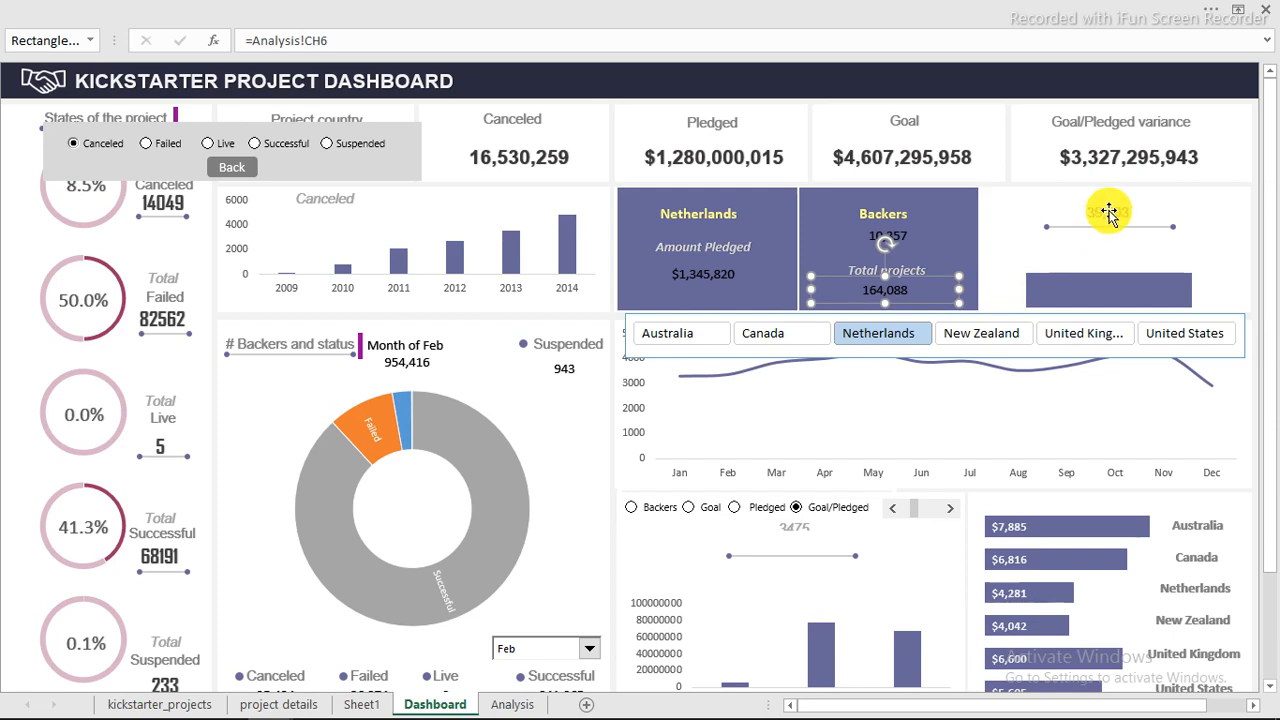
{"action": "left_click", "coordinate": [1109, 213]}
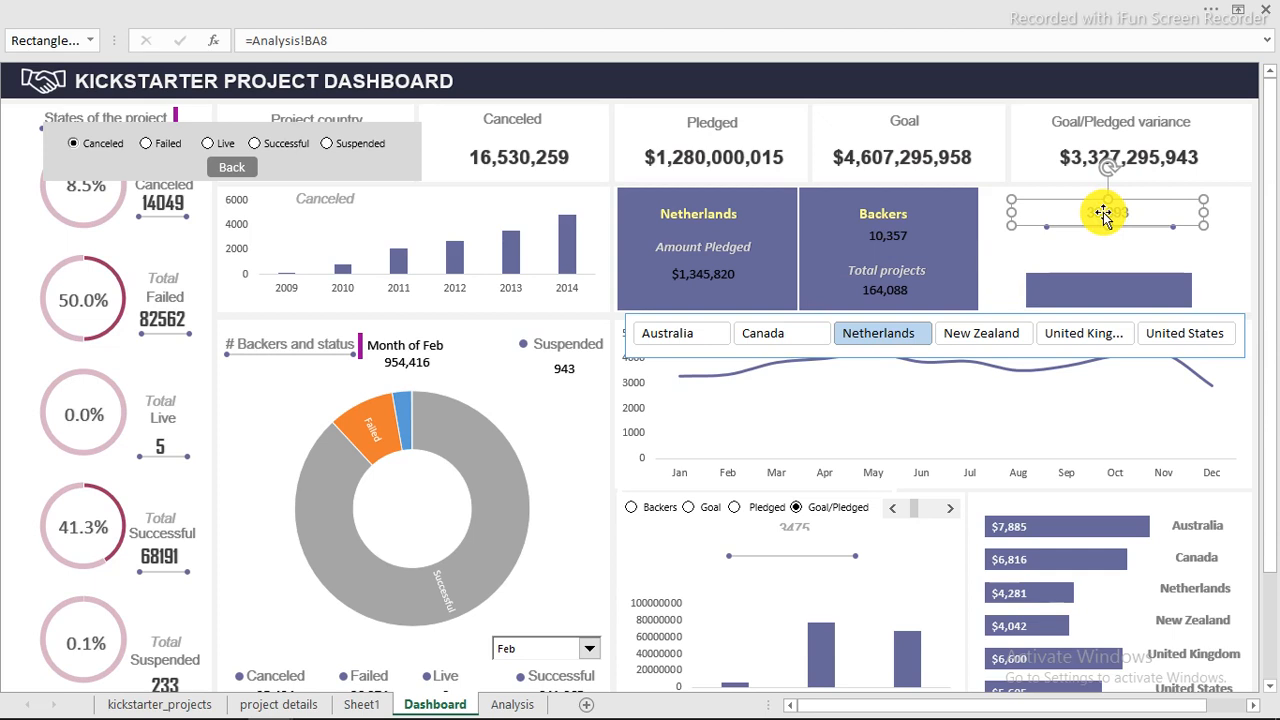
{"action": "key", "text": "Delete"}
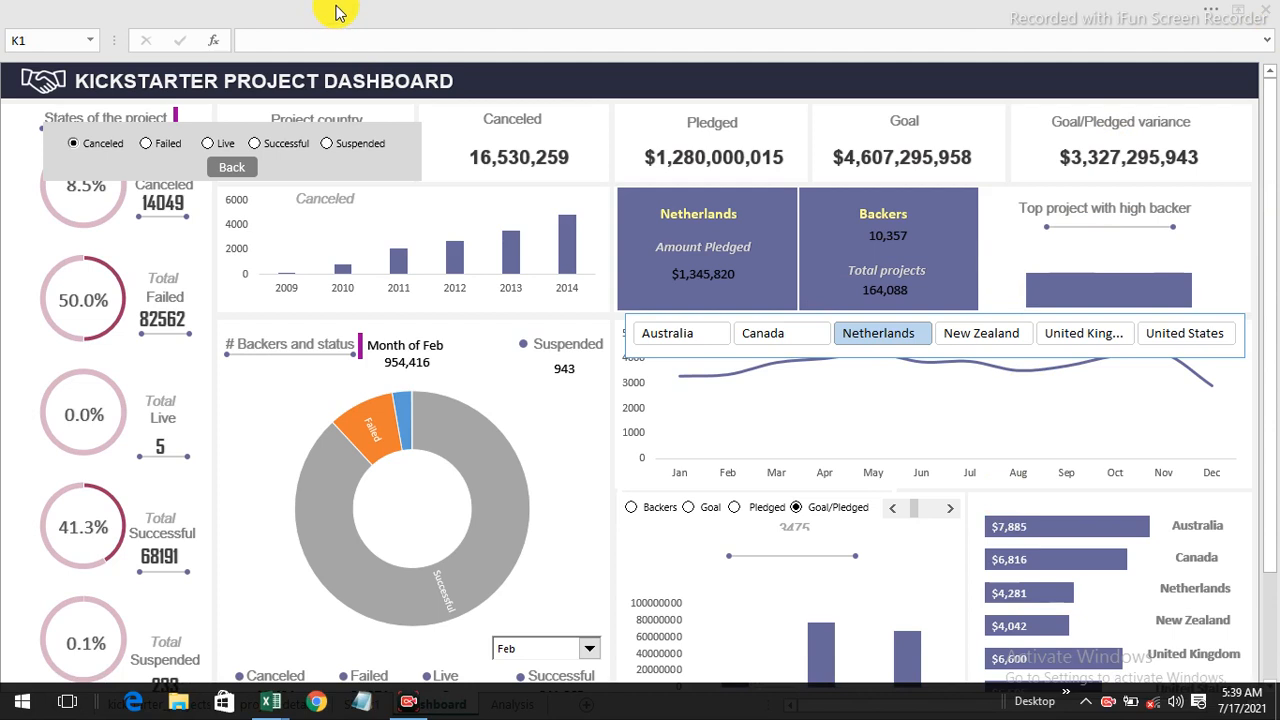
Insert a WordArt text box in the plain black fill style on the dashboard
{"action": "left_click", "coordinate": [504, 16]}
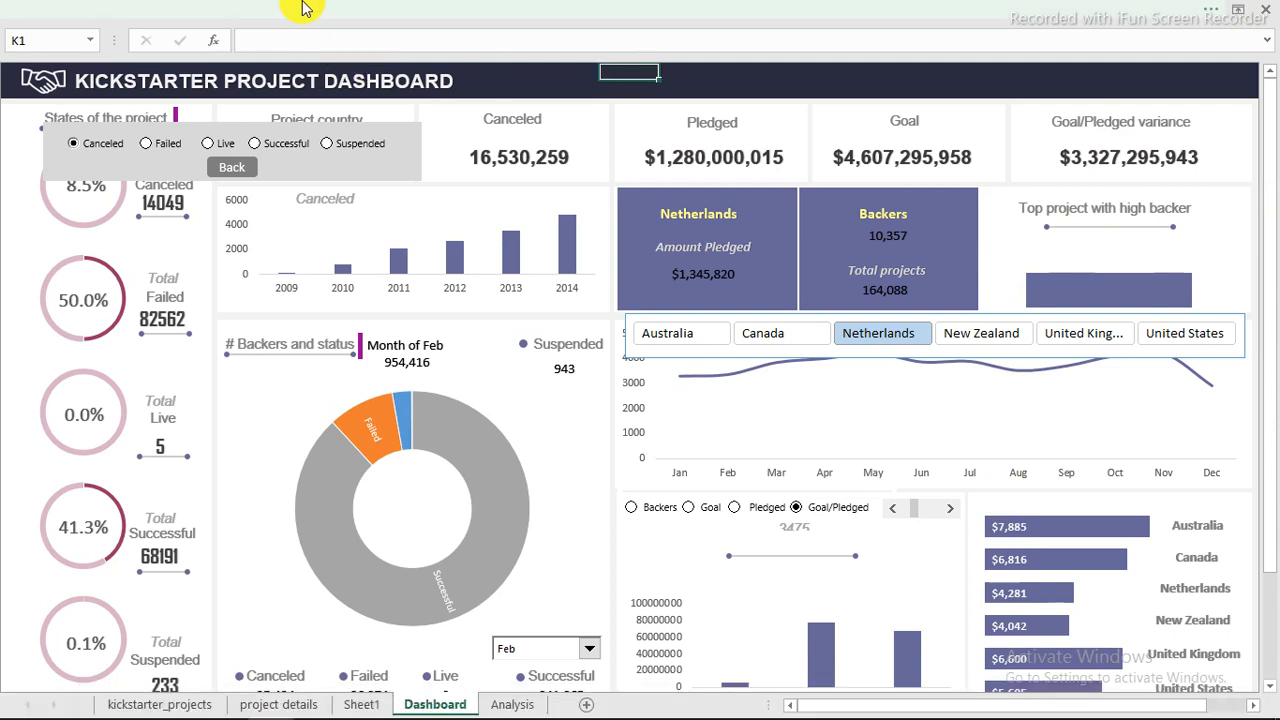
{"action": "left_click", "coordinate": [361, 41]}
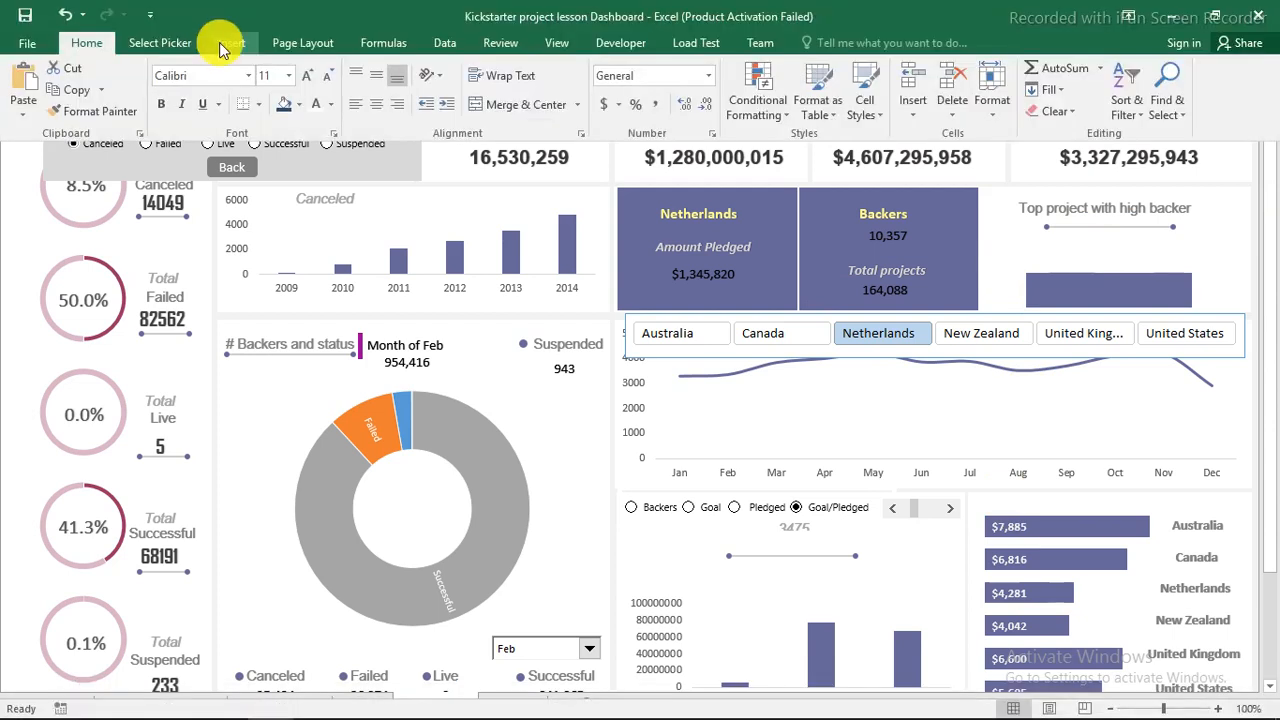
{"action": "left_click", "coordinate": [221, 42]}
{"action": "left_click", "coordinate": [1118, 68]}
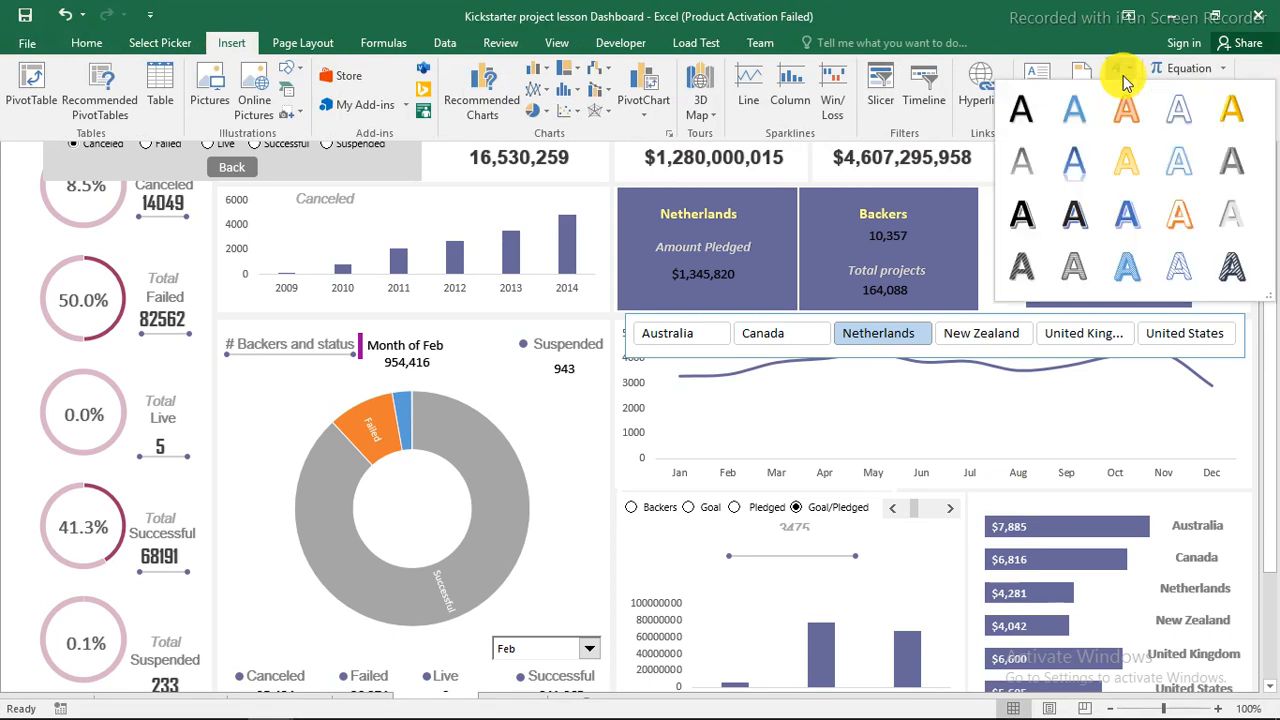
{"action": "left_click", "coordinate": [1013, 120]}
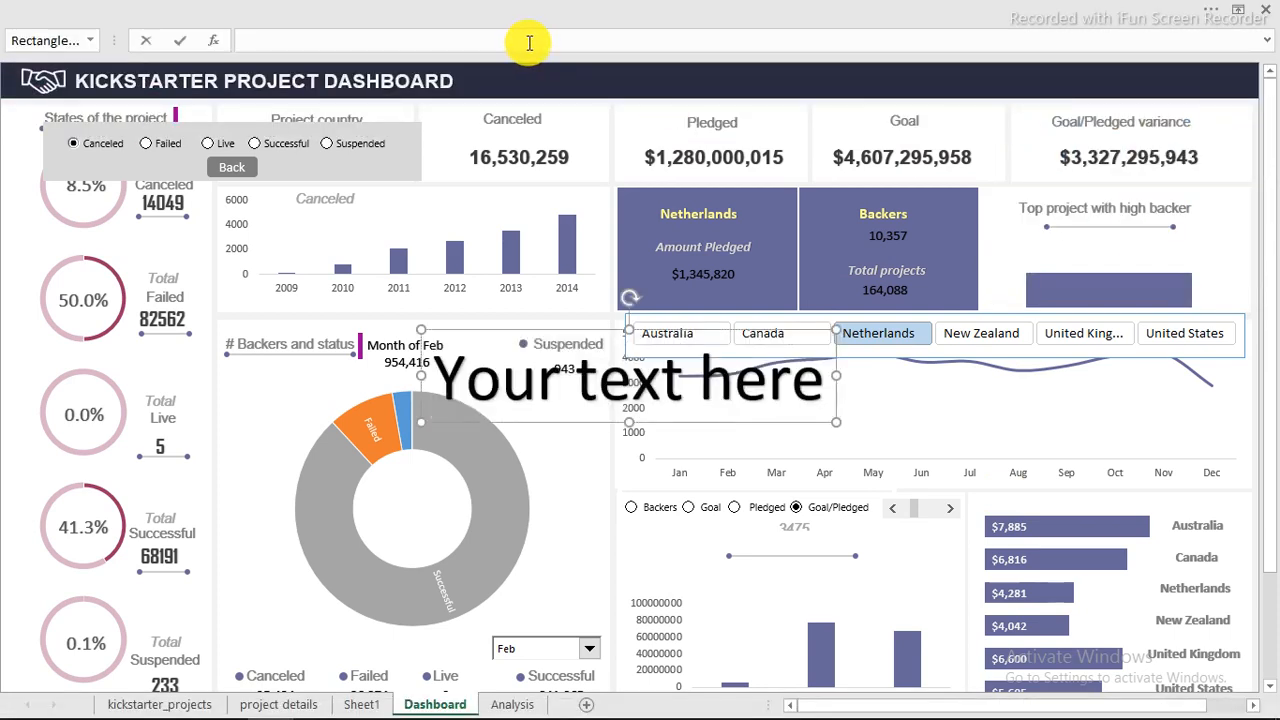
Link the WordArt to =Analysis!CG8 and fit it on two lines below the "Top project with high backer" title
{"action": "type", "text": "="}
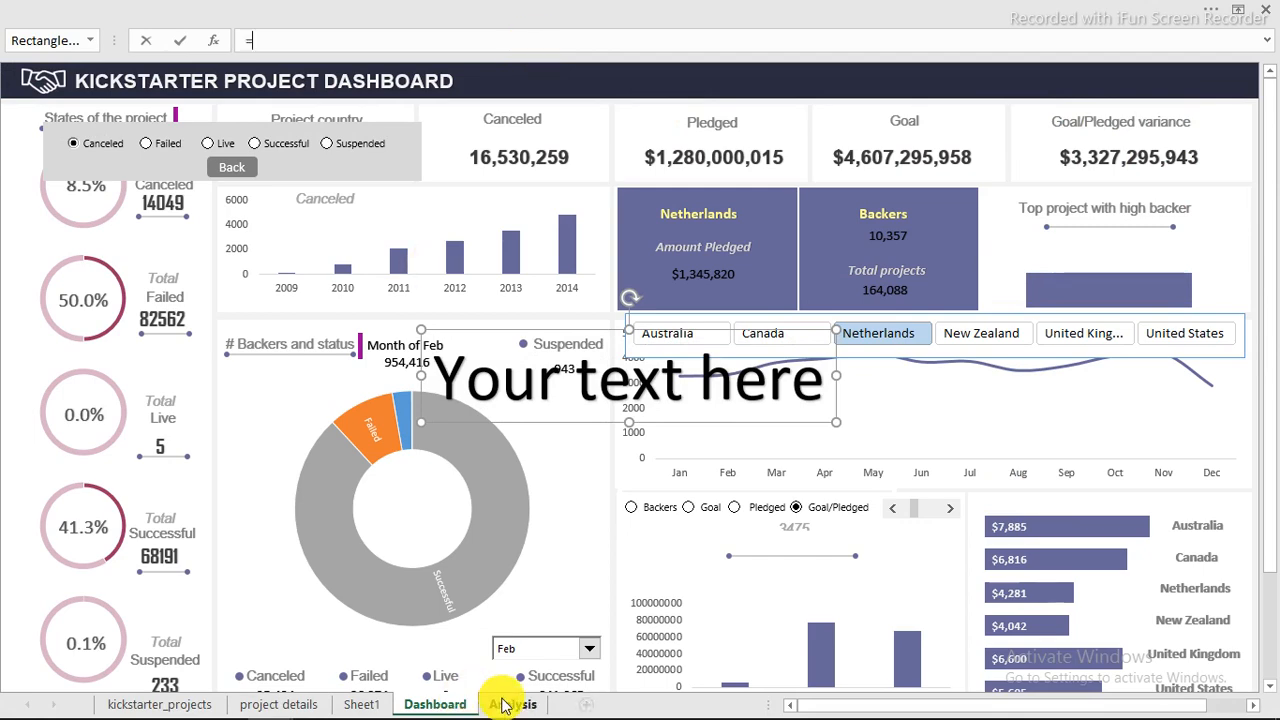
{"action": "left_click", "coordinate": [508, 704]}
{"action": "left_click", "coordinate": [399, 303]}
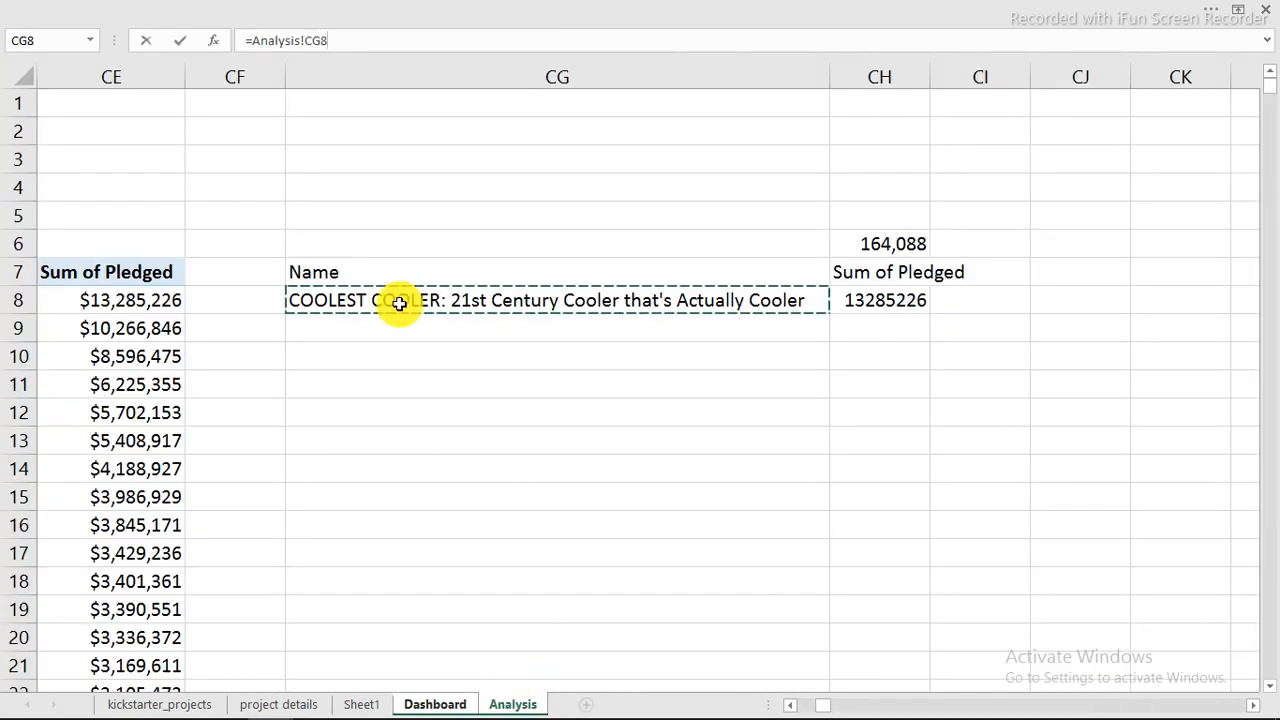
{"action": "key", "text": "Return"}
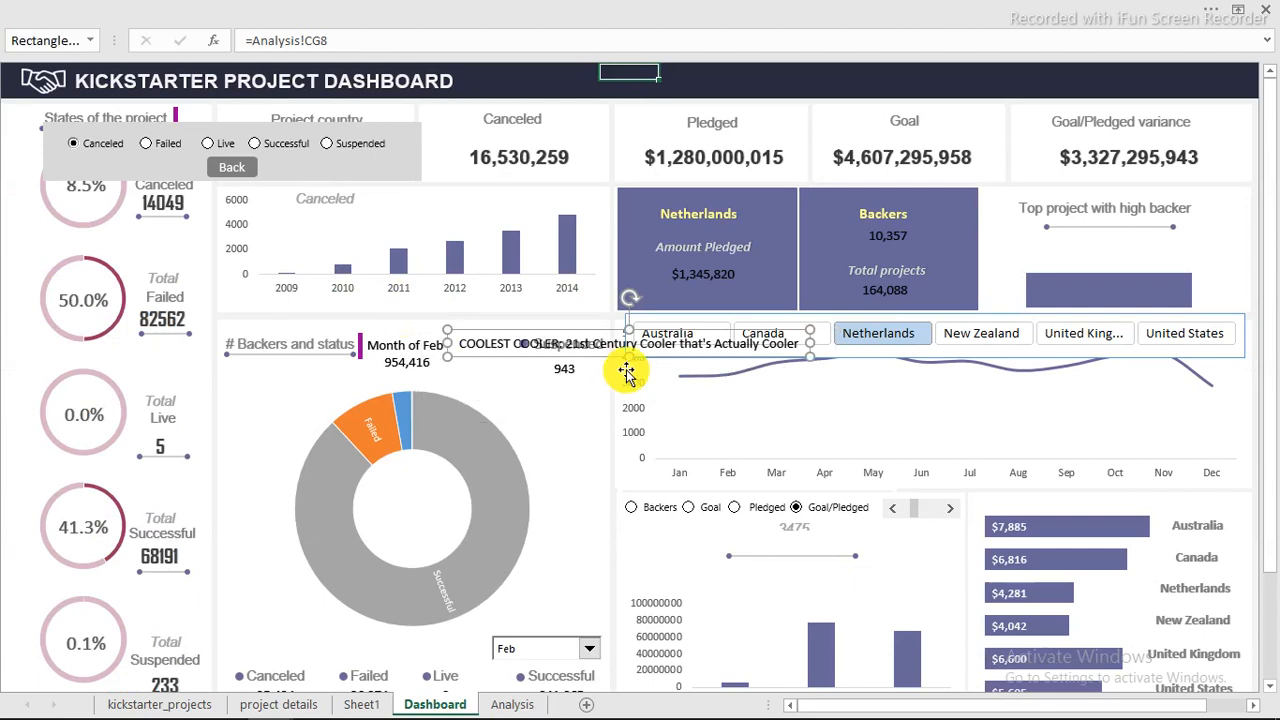
{"action": "left_click_drag", "start_coordinate": [640, 358], "coordinate": [999, 255]}
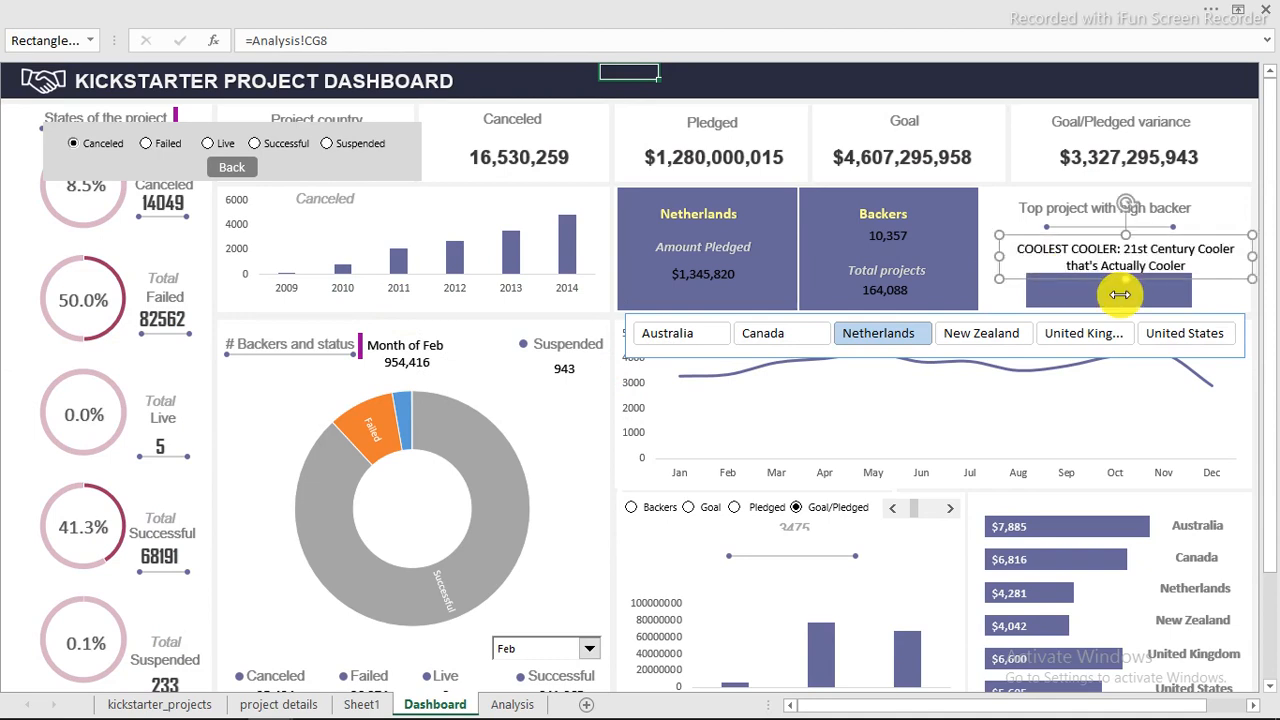
{"action": "left_click_drag", "start_coordinate": [1201, 279], "coordinate": [1174, 266]}
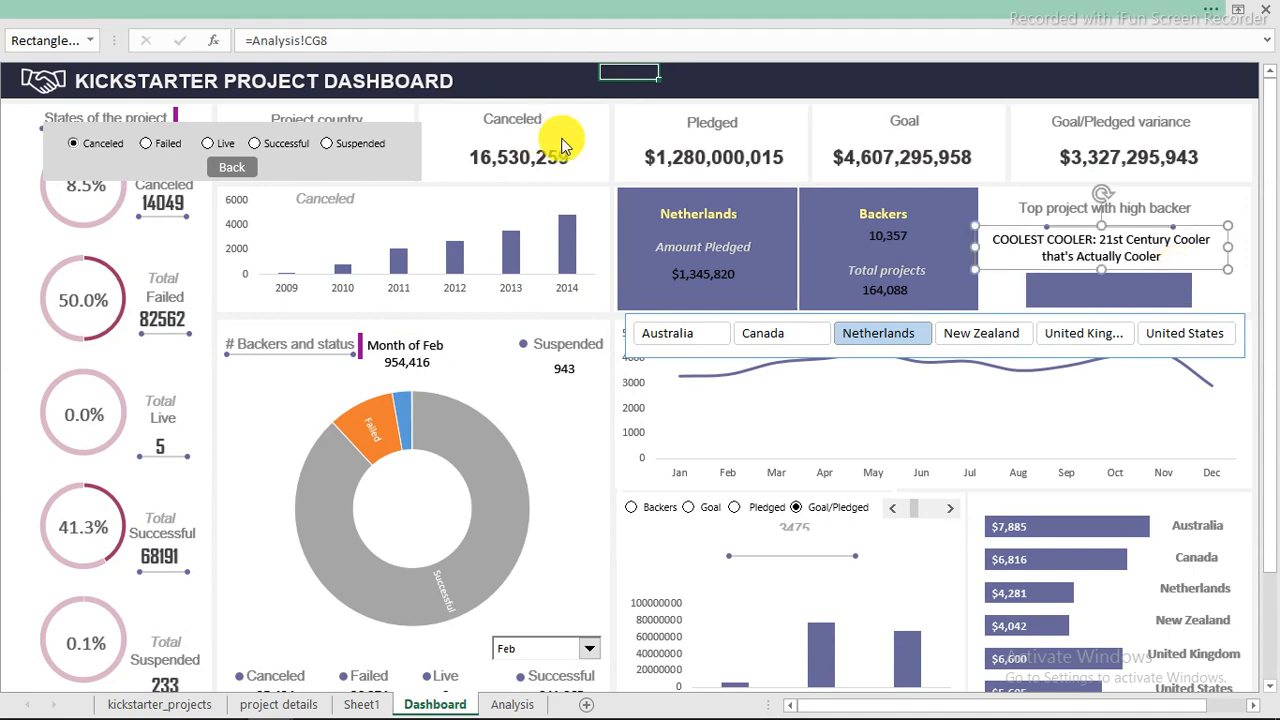
Make the top project name label dark grey and italic
{"action": "left_click", "coordinate": [560, 9]}
{"action": "left_click", "coordinate": [76, 43]}
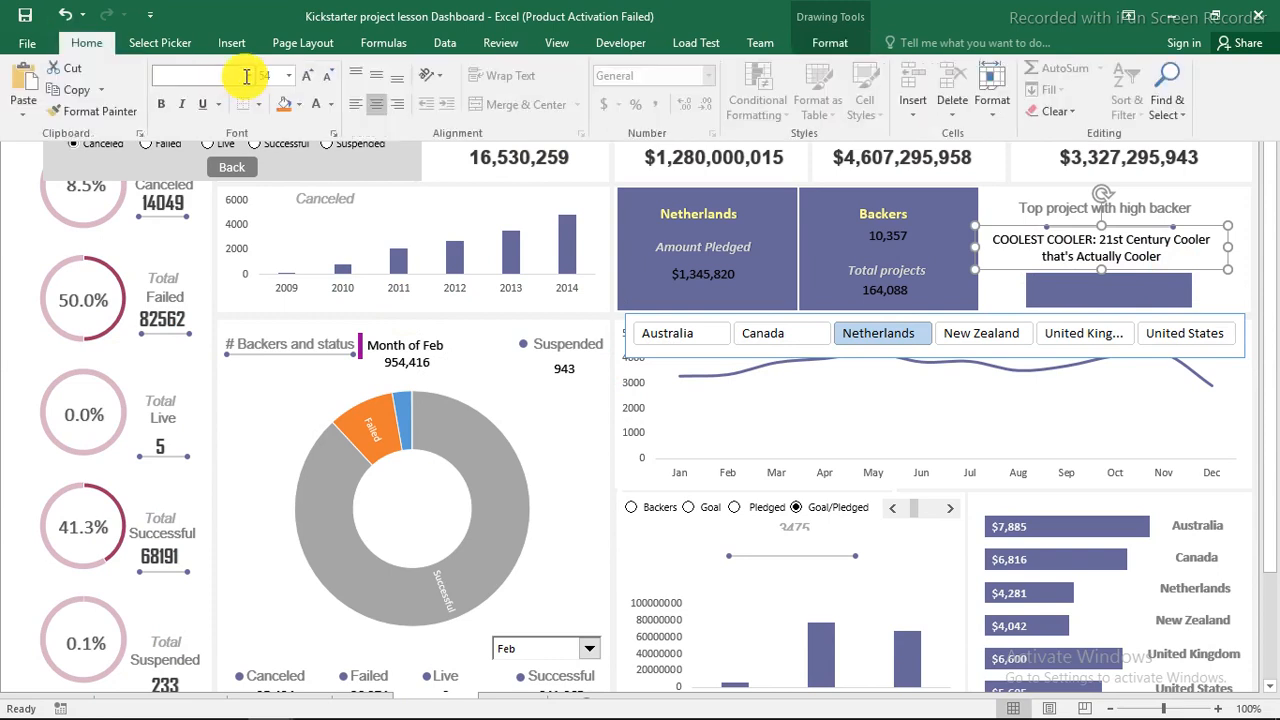
{"action": "left_click", "coordinate": [331, 105]}
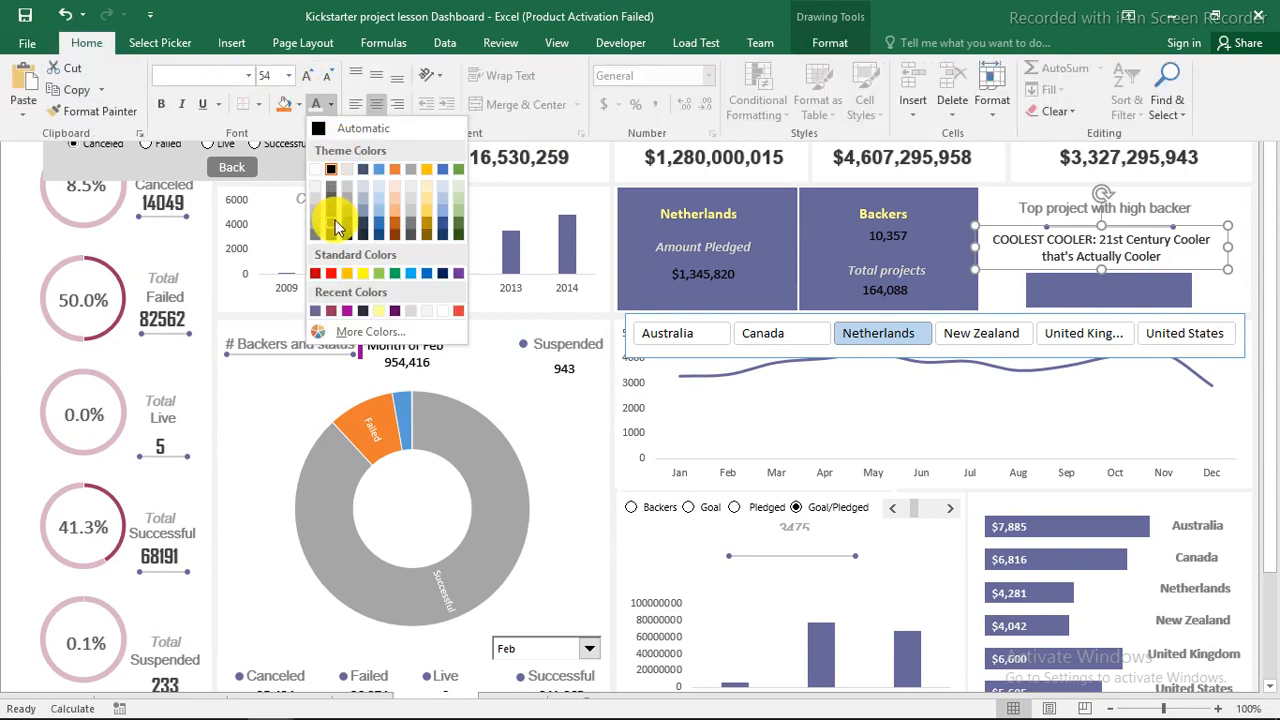
{"action": "left_click", "coordinate": [333, 215]}
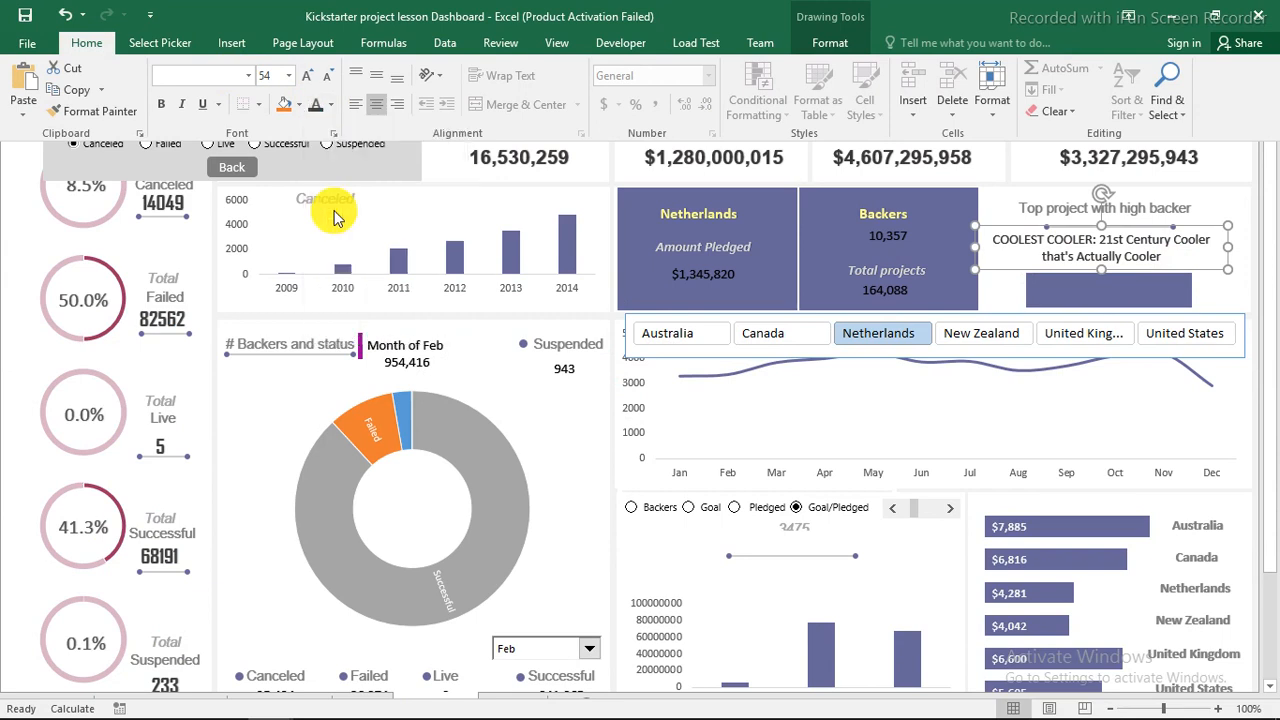
{"action": "left_click", "coordinate": [181, 104]}
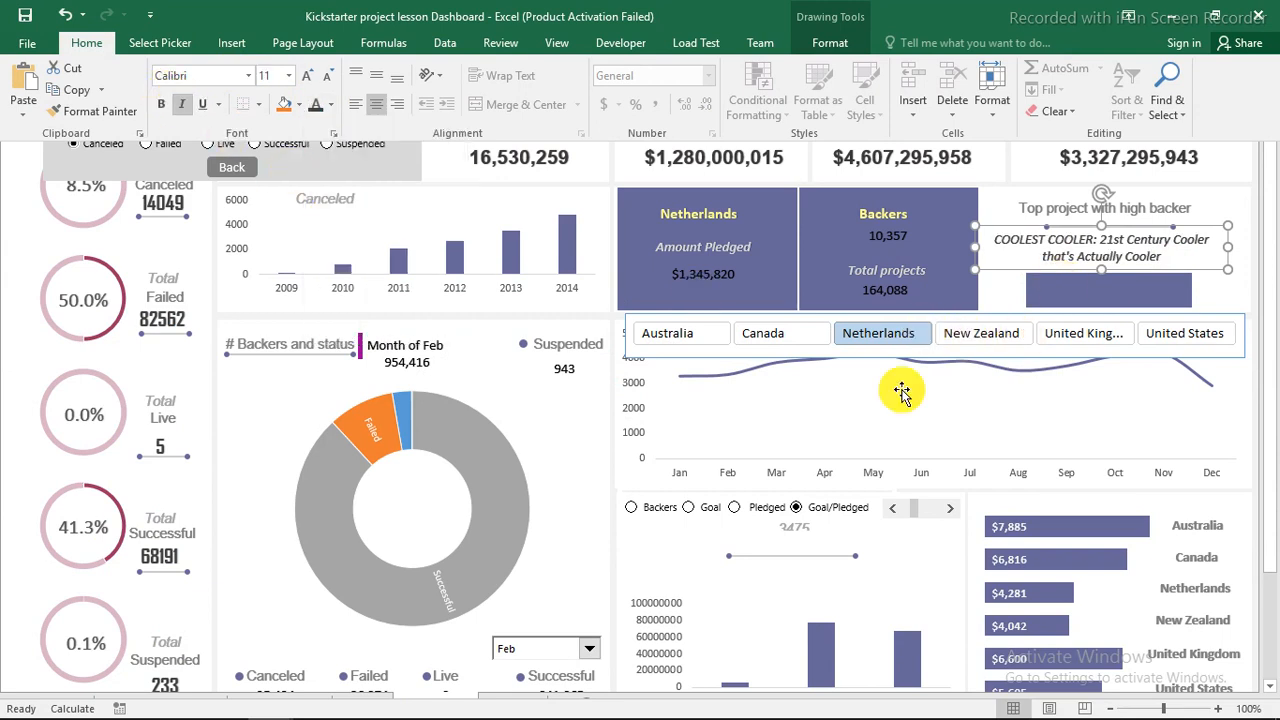
{"action": "key", "text": "ctrl+shift+F1"}
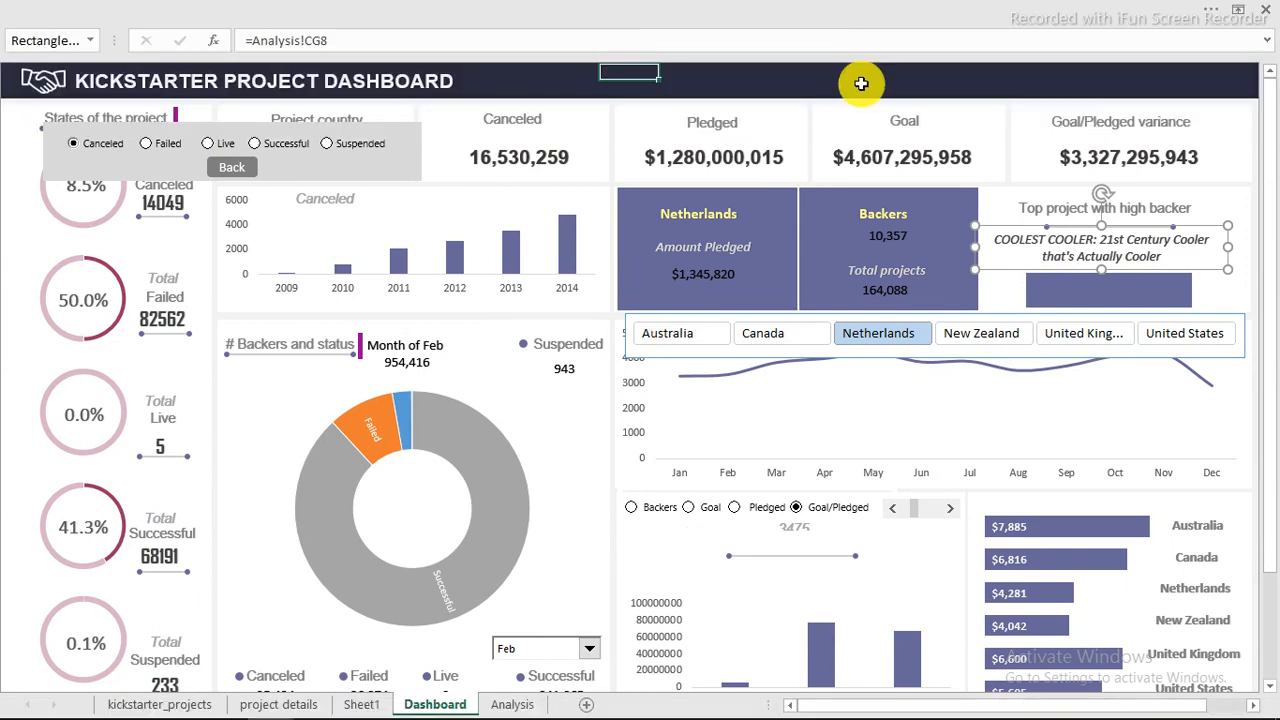
Check how the card labels respond to the country slicer with Canada and New Zealand selected
{"action": "left_click", "coordinate": [861, 84]}
{"action": "left_click", "coordinate": [766, 336]}
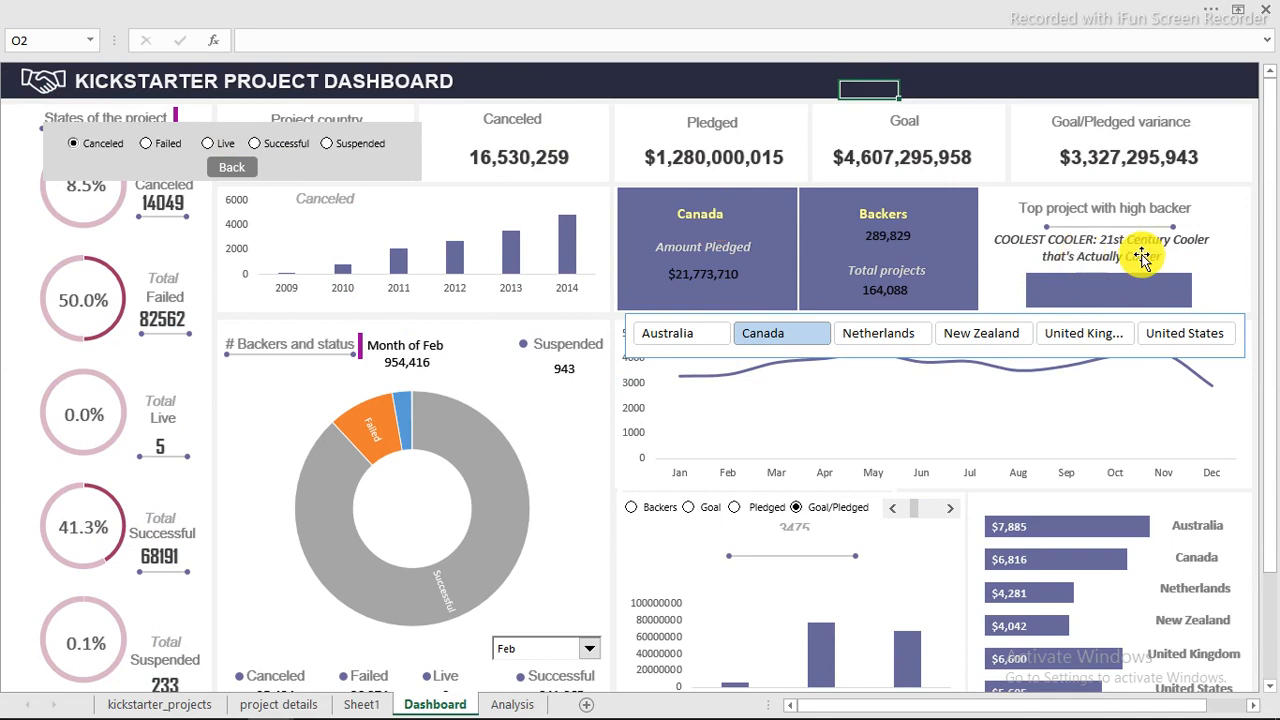
{"action": "left_click", "coordinate": [985, 337]}
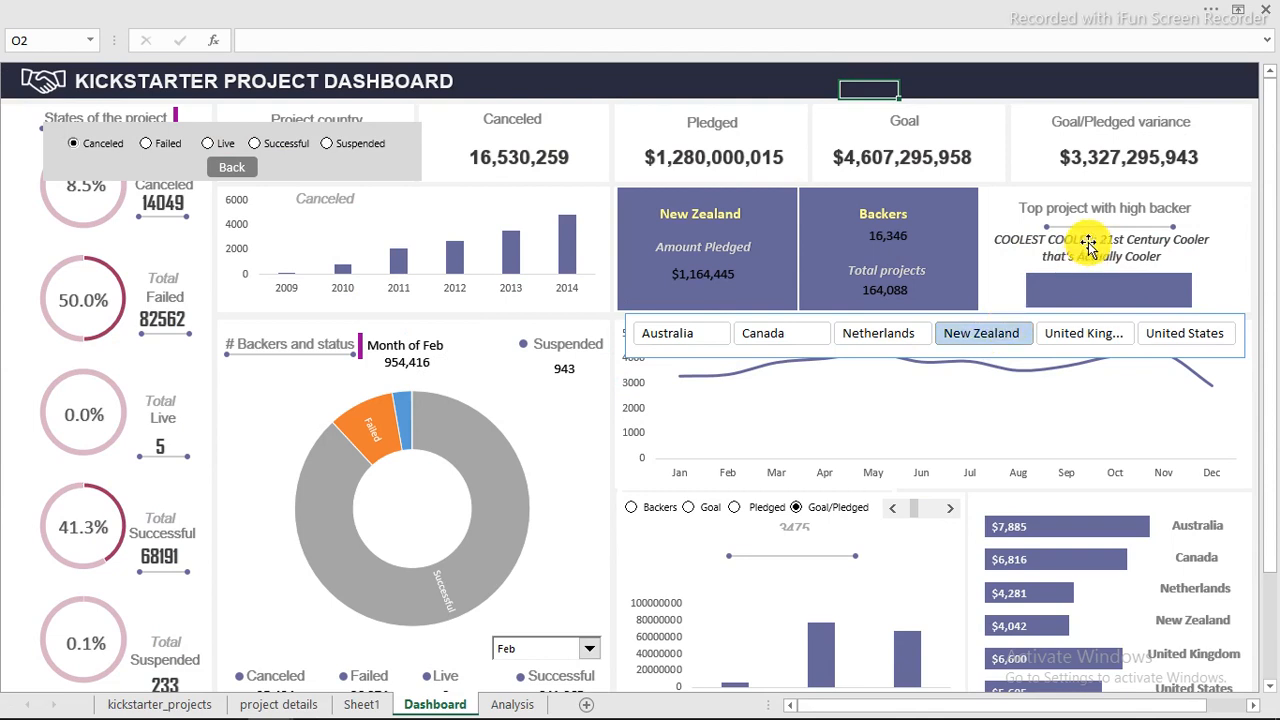
Connect the pivot table of projects by pledged sum on the Analysis sheet to the Country slicer, and filter the dashboard by Australia
{"action": "left_click", "coordinate": [508, 703]}
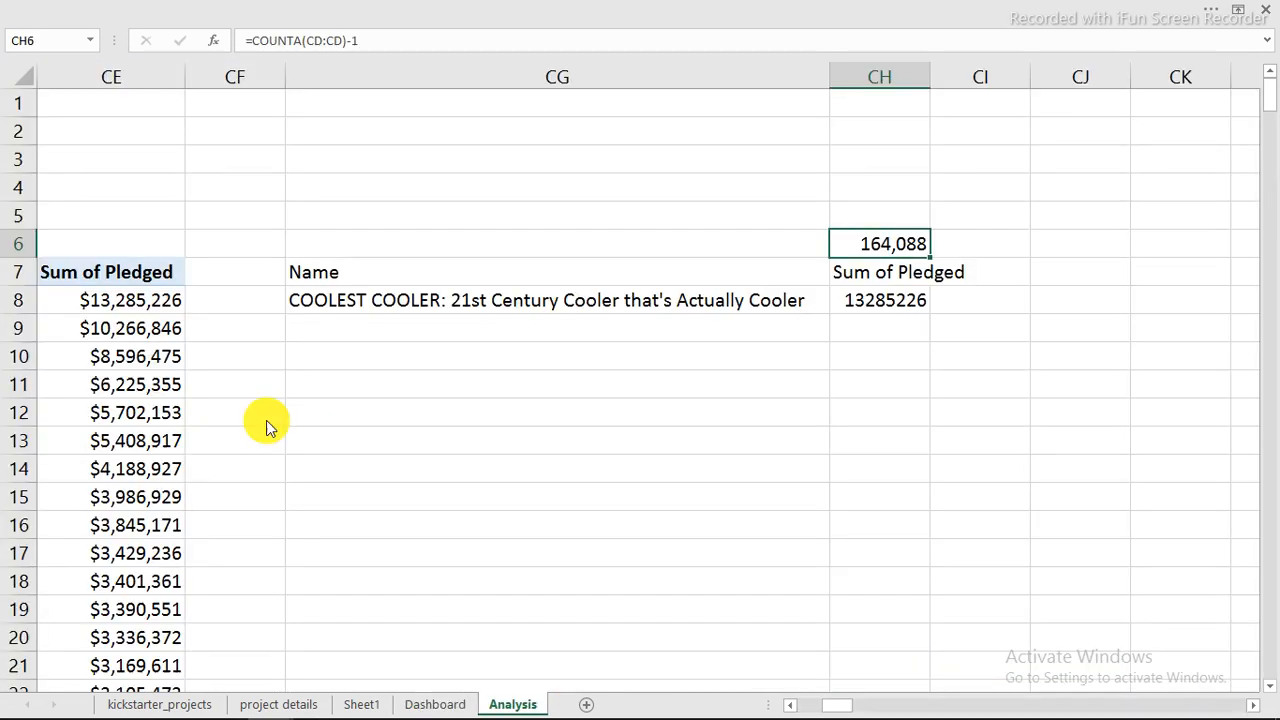
{"action": "left_click", "coordinate": [102, 402]}
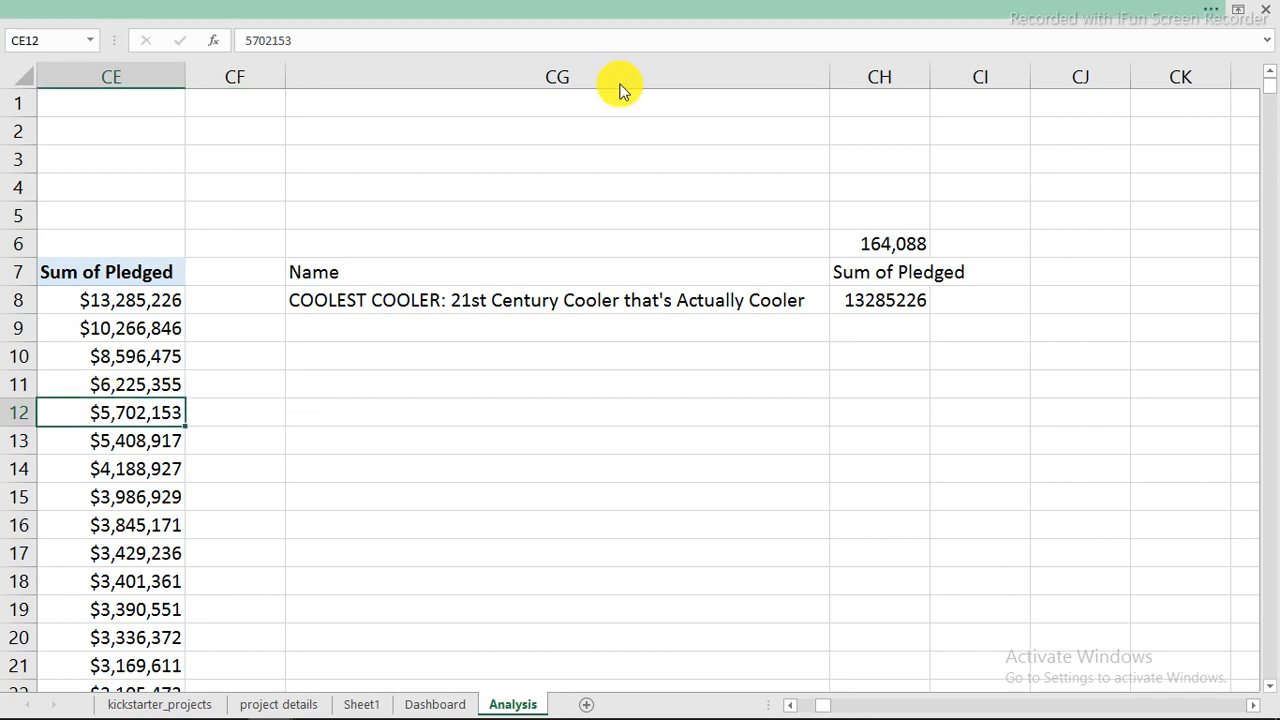
{"action": "left_click", "coordinate": [630, 10]}
{"action": "left_click", "coordinate": [820, 42]}
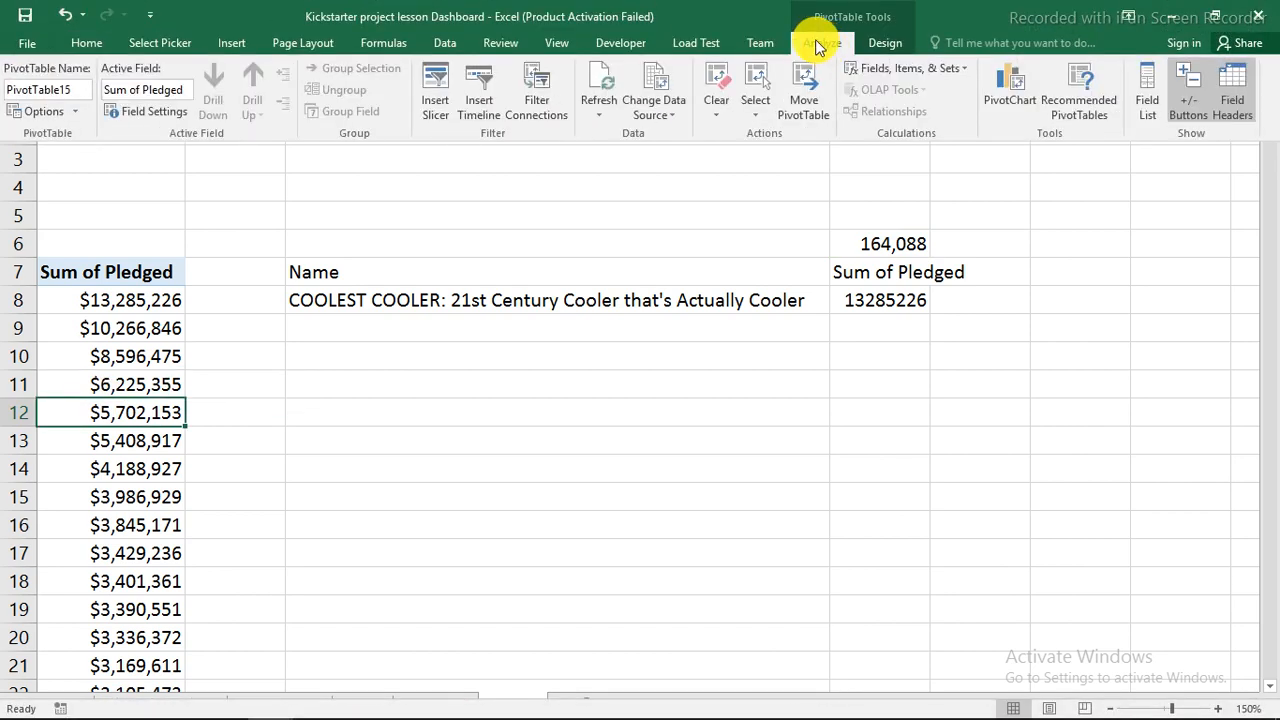
{"action": "left_click", "coordinate": [536, 92]}
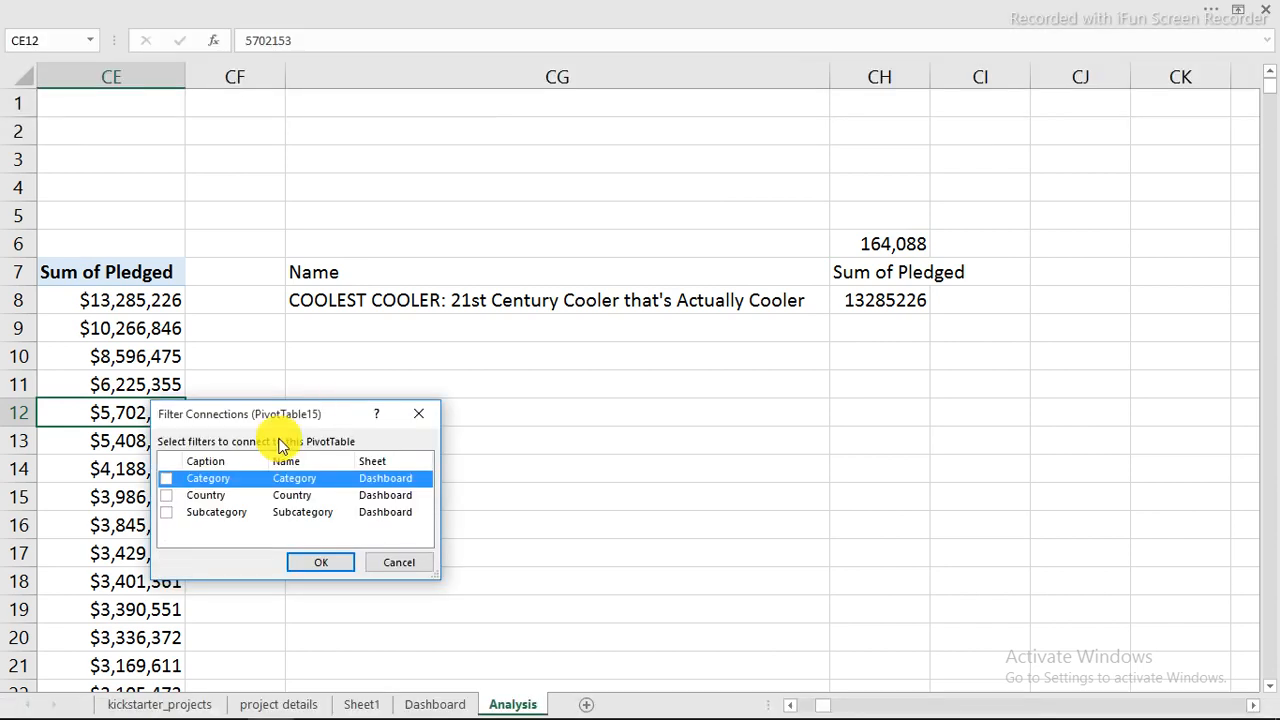
{"action": "left_click", "coordinate": [166, 495]}
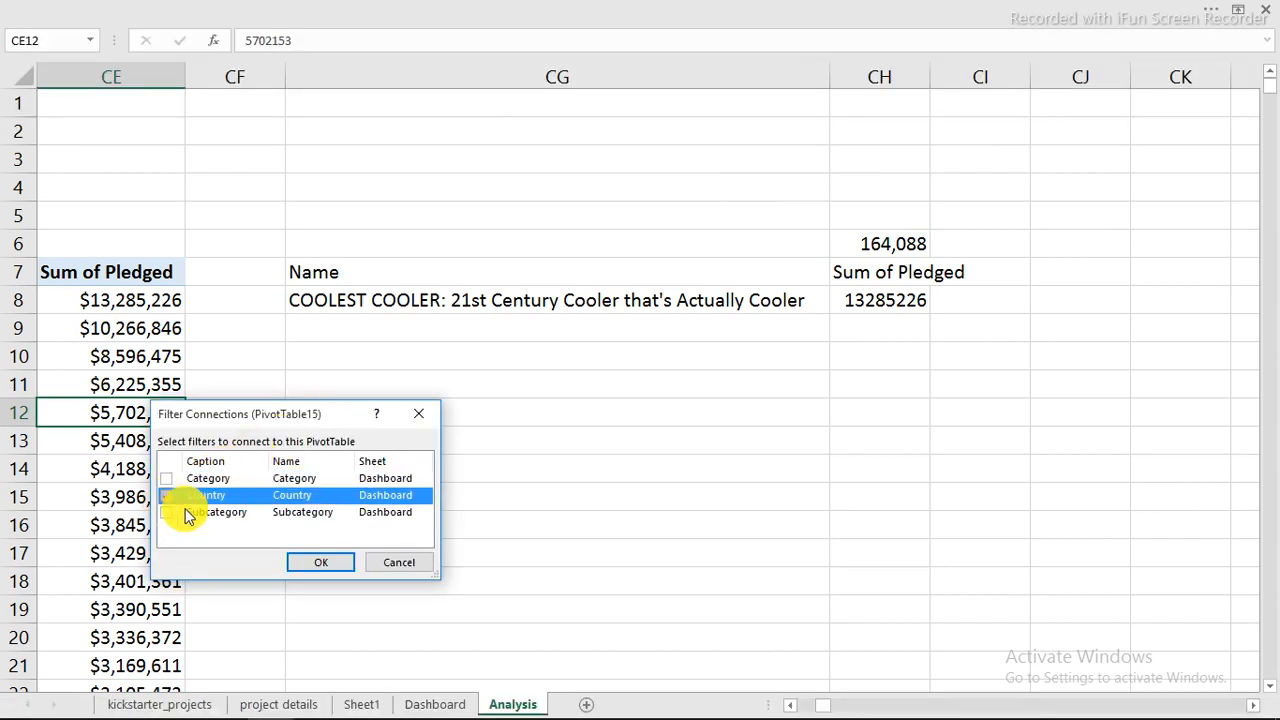
{"action": "left_click", "coordinate": [328, 561]}
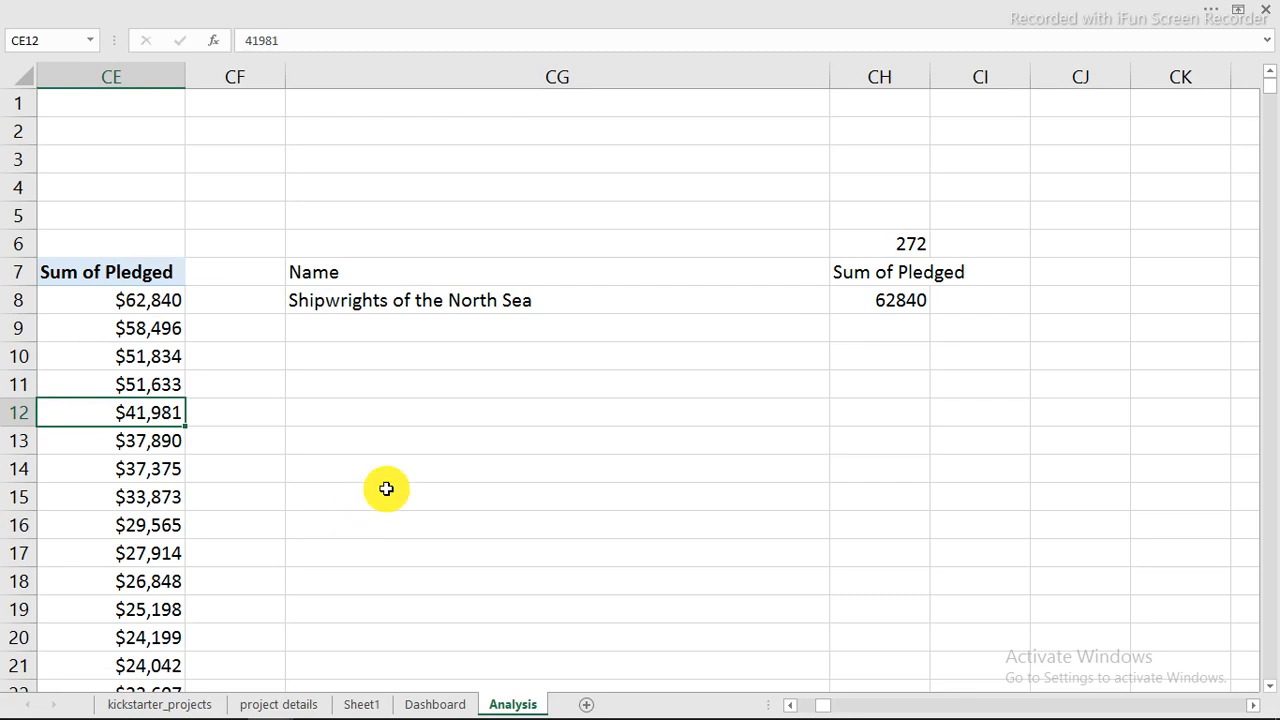
{"action": "left_click", "coordinate": [436, 705]}
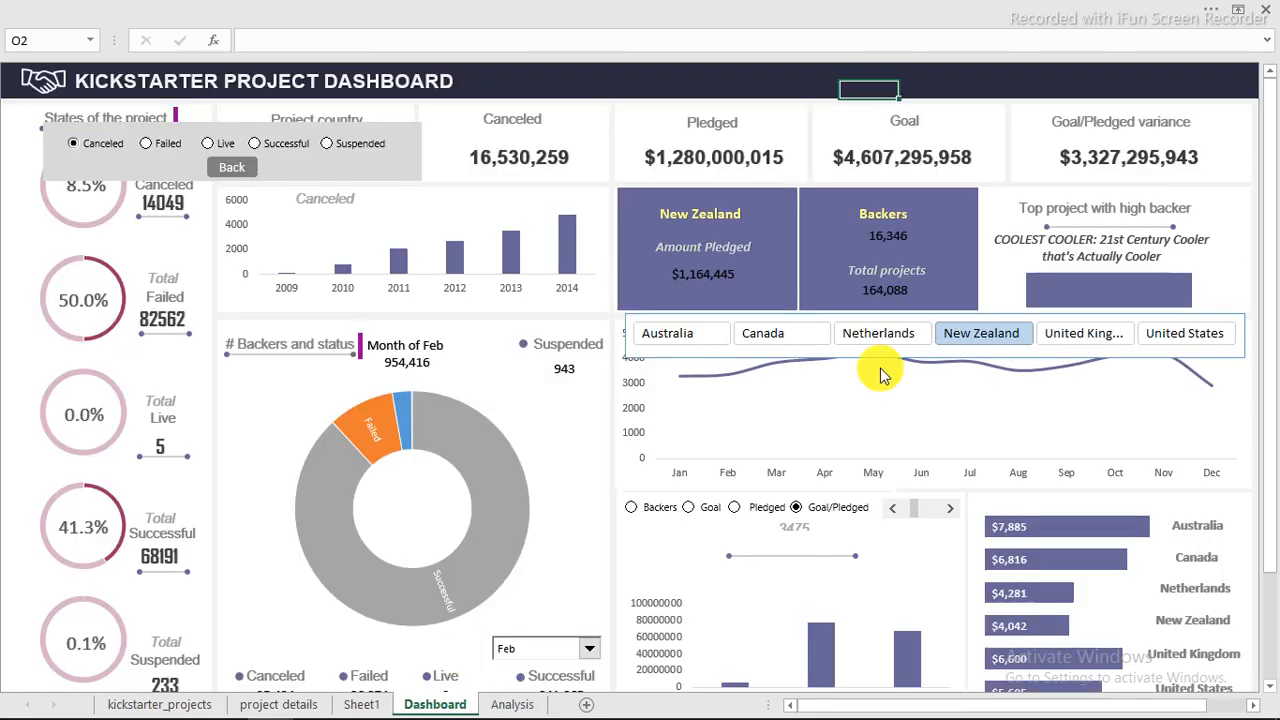
{"action": "left_click", "coordinate": [673, 334]}
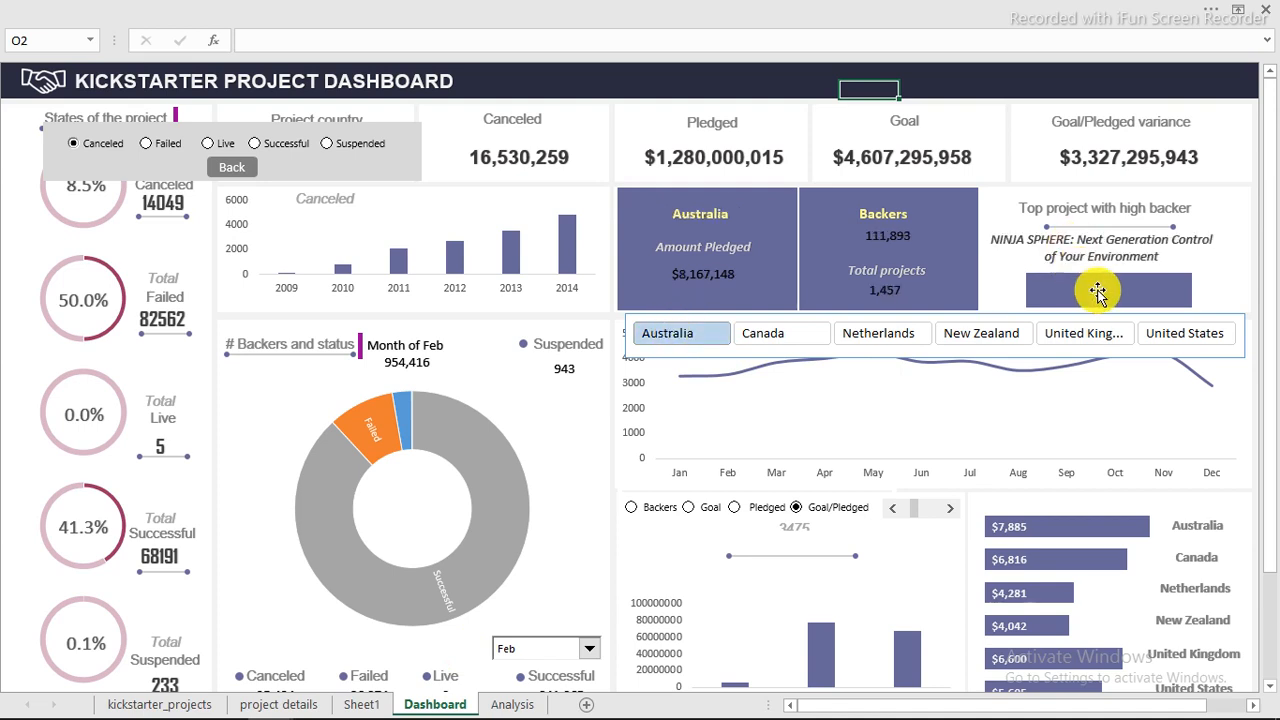
Duplicate the "Top project with high backer" title onto the purple bar below and link the copy to =Analysis!CH8
{"action": "left_click", "coordinate": [1098, 212]}
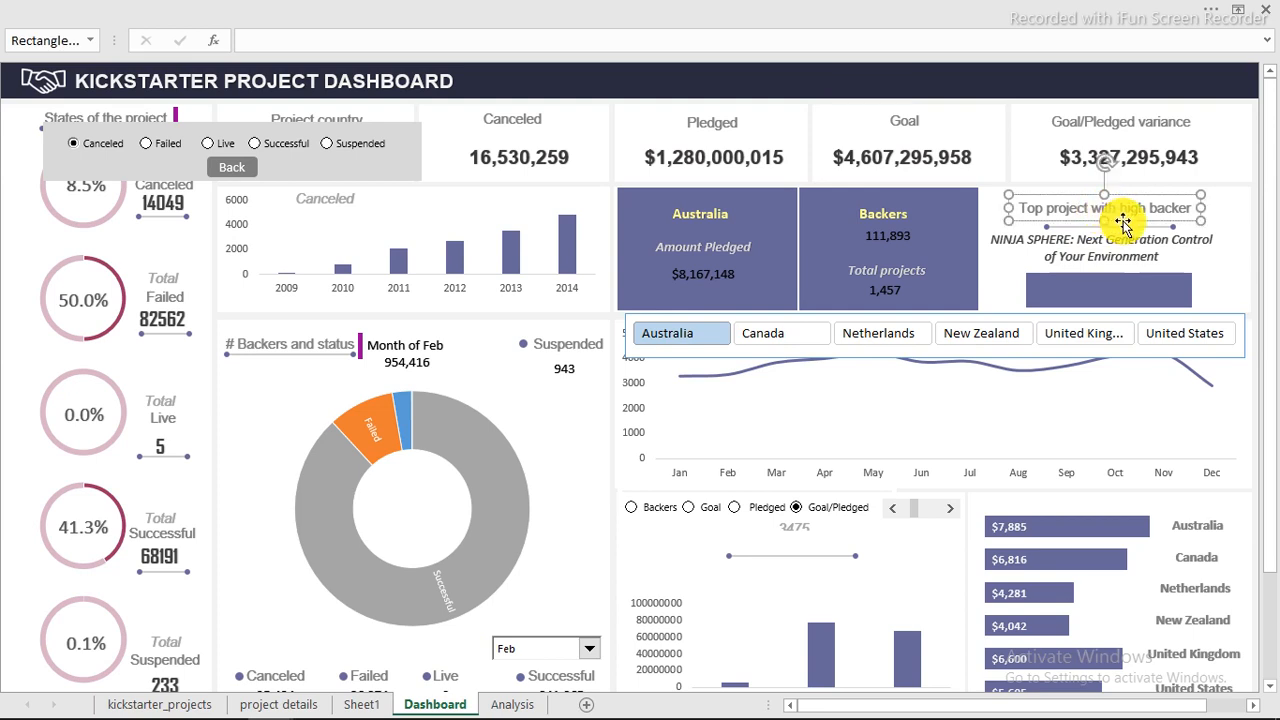
{"action": "left_click_drag", "start_coordinate": [1125, 222], "coordinate": [1130, 303]}
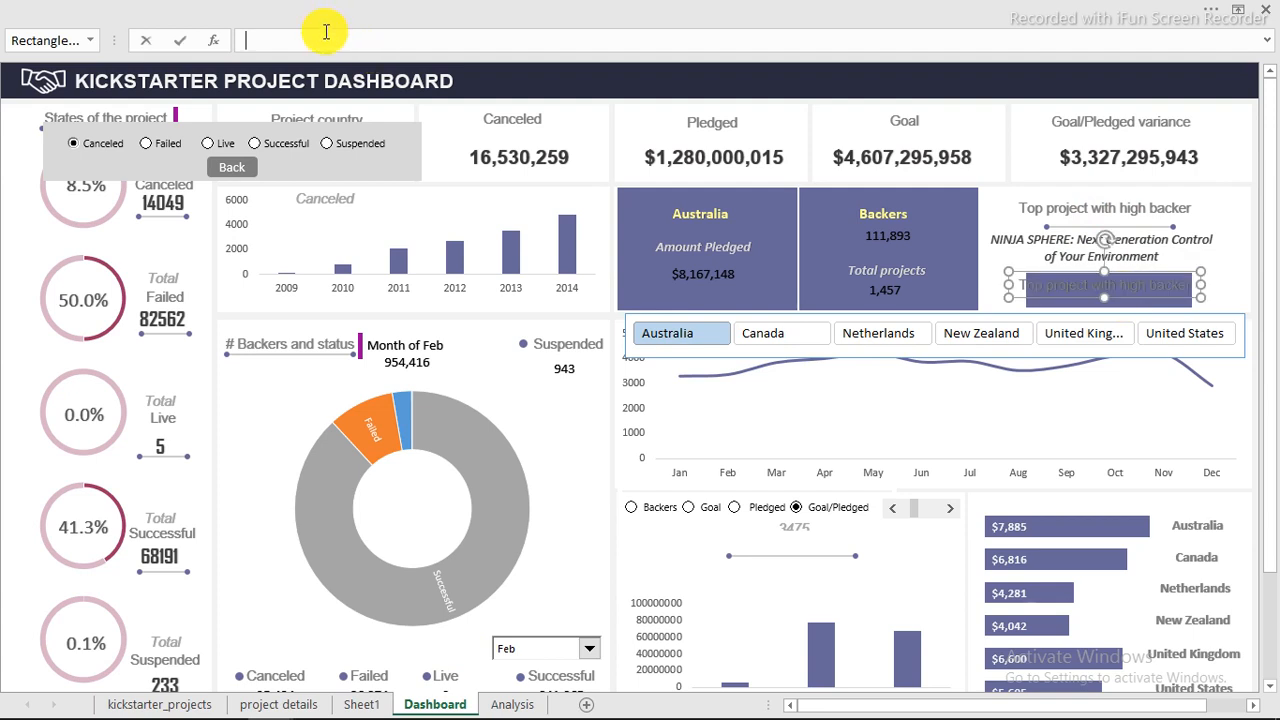
{"action": "type", "text": "="}
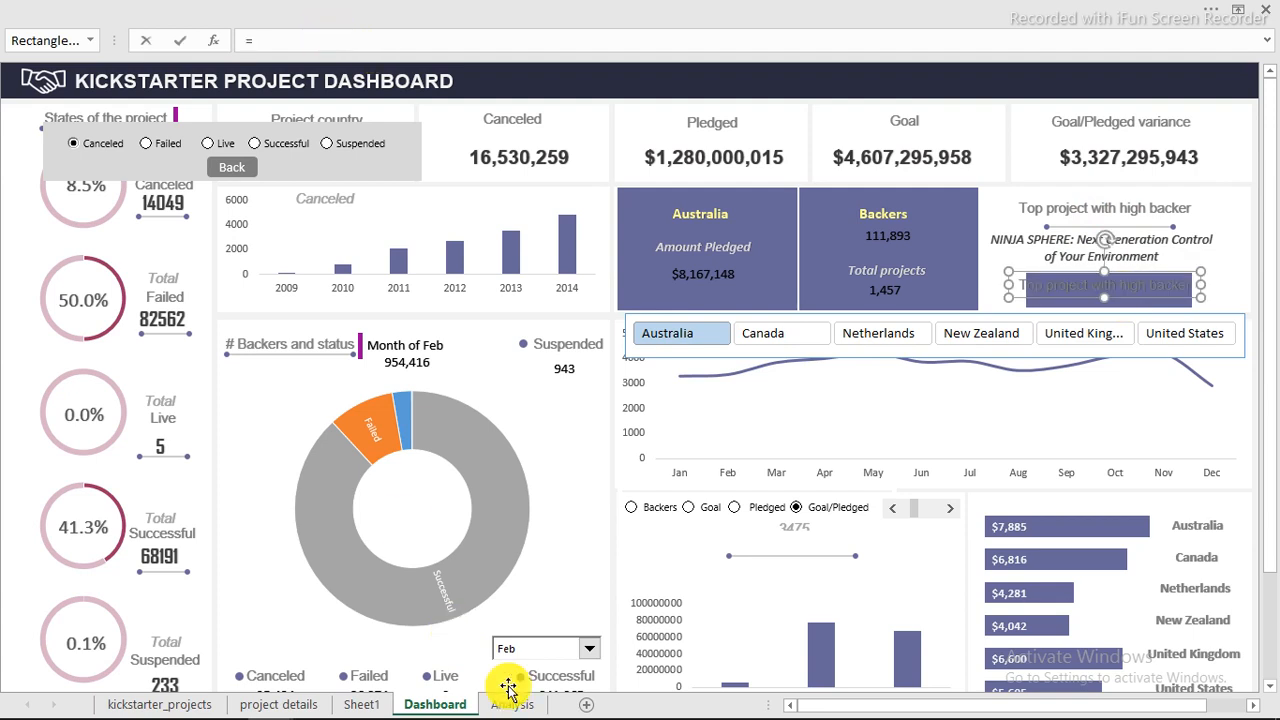
{"action": "left_click", "coordinate": [512, 704]}
{"action": "left_click", "coordinate": [906, 300]}
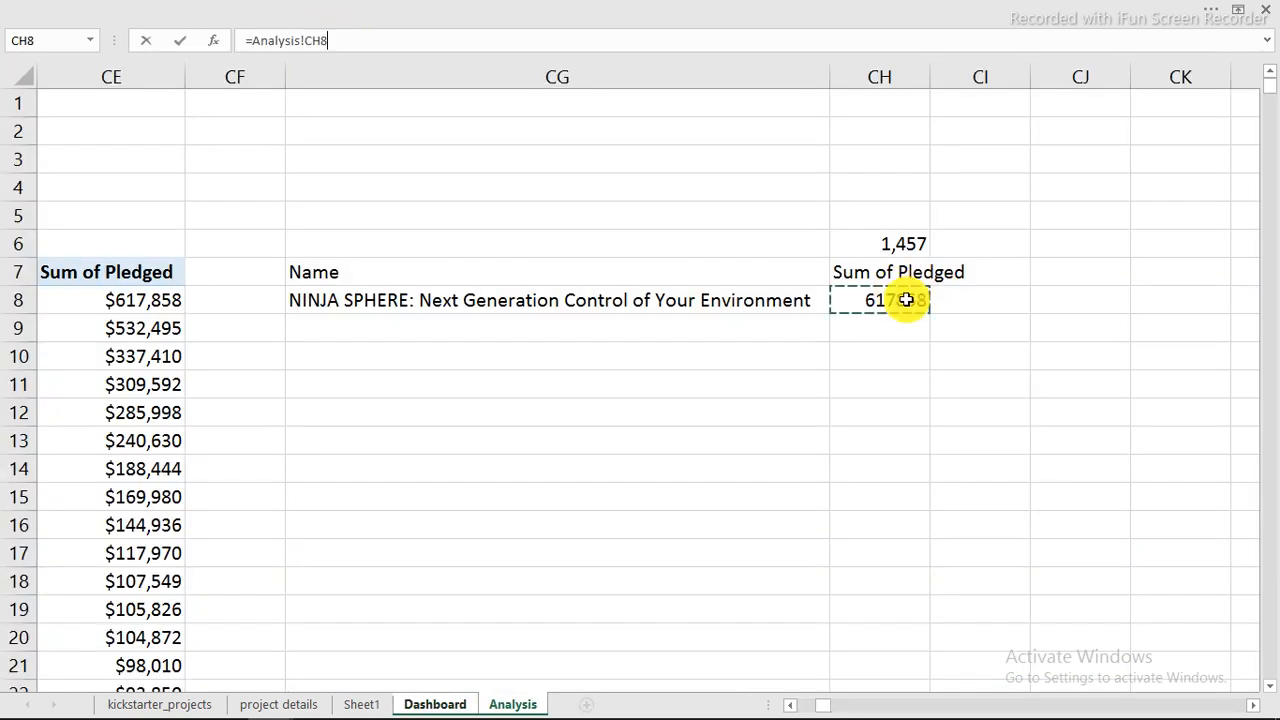
{"action": "key", "text": "Return"}
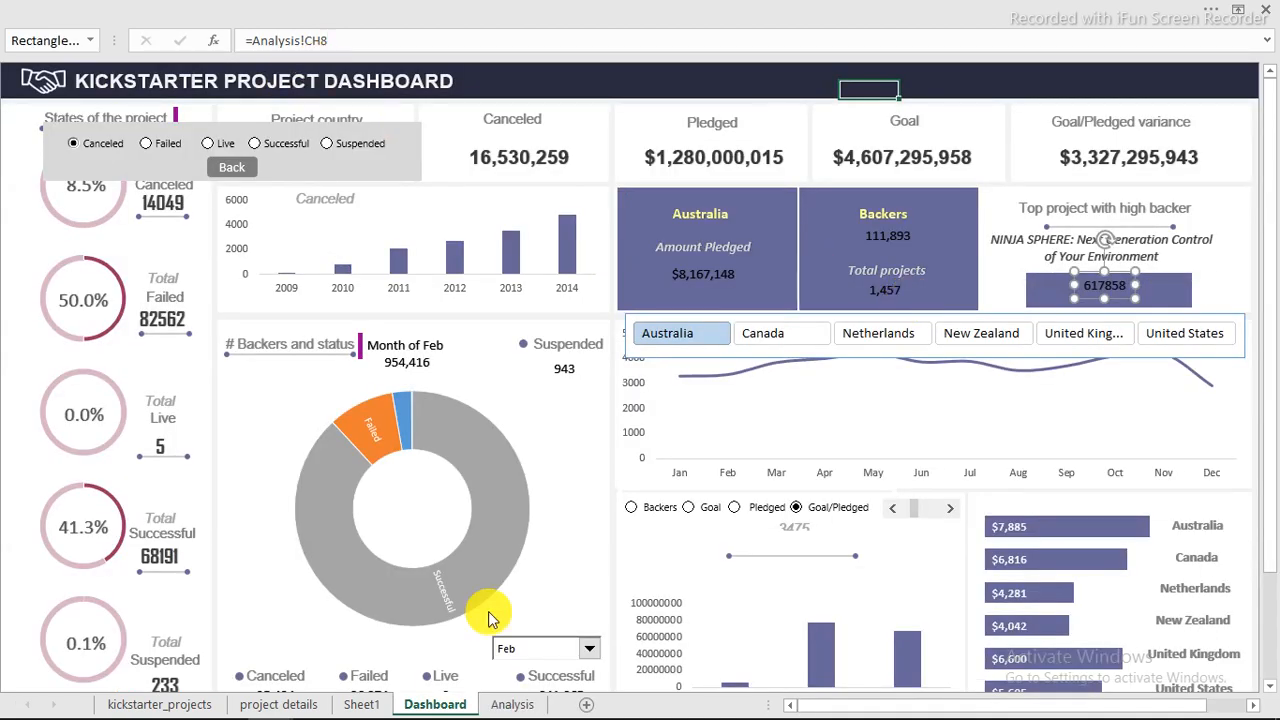
Copy the currency formatting of the first Sum of Pledged value in CE8 to cell CH8 on the Analysis sheet
{"action": "left_click", "coordinate": [512, 704]}
{"action": "left_click", "coordinate": [875, 302]}
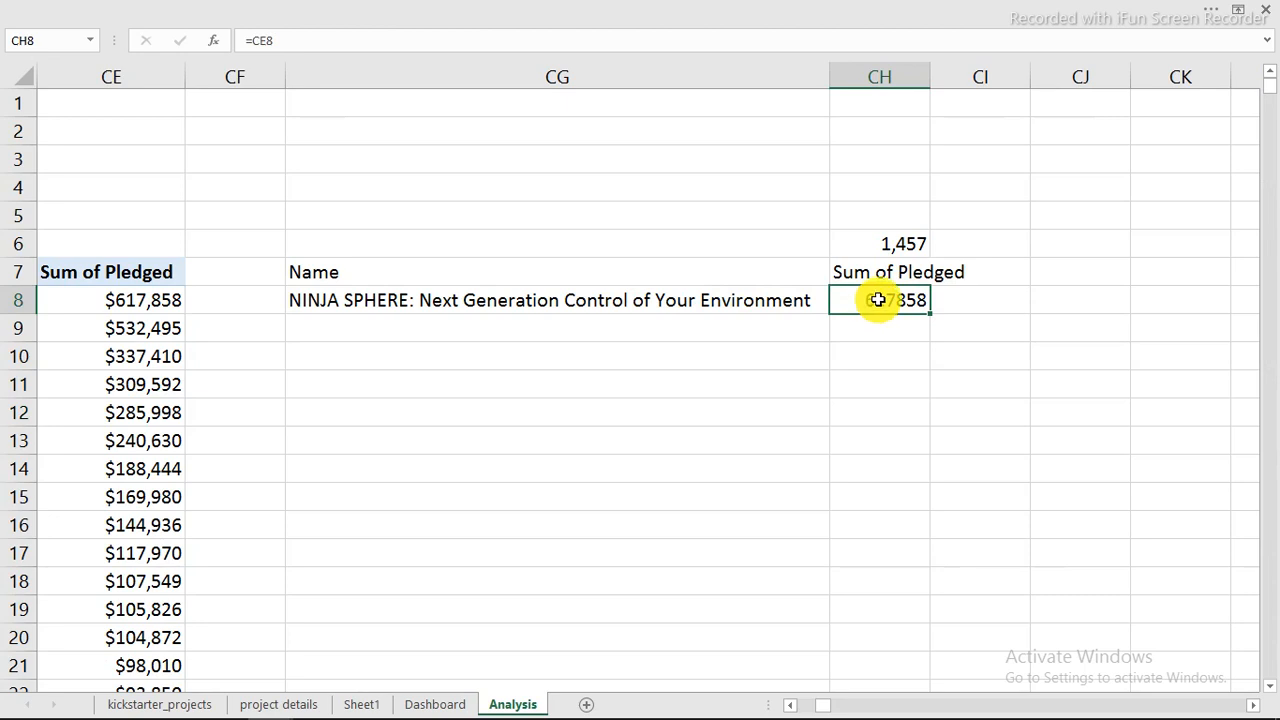
{"action": "left_click", "coordinate": [143, 302]}
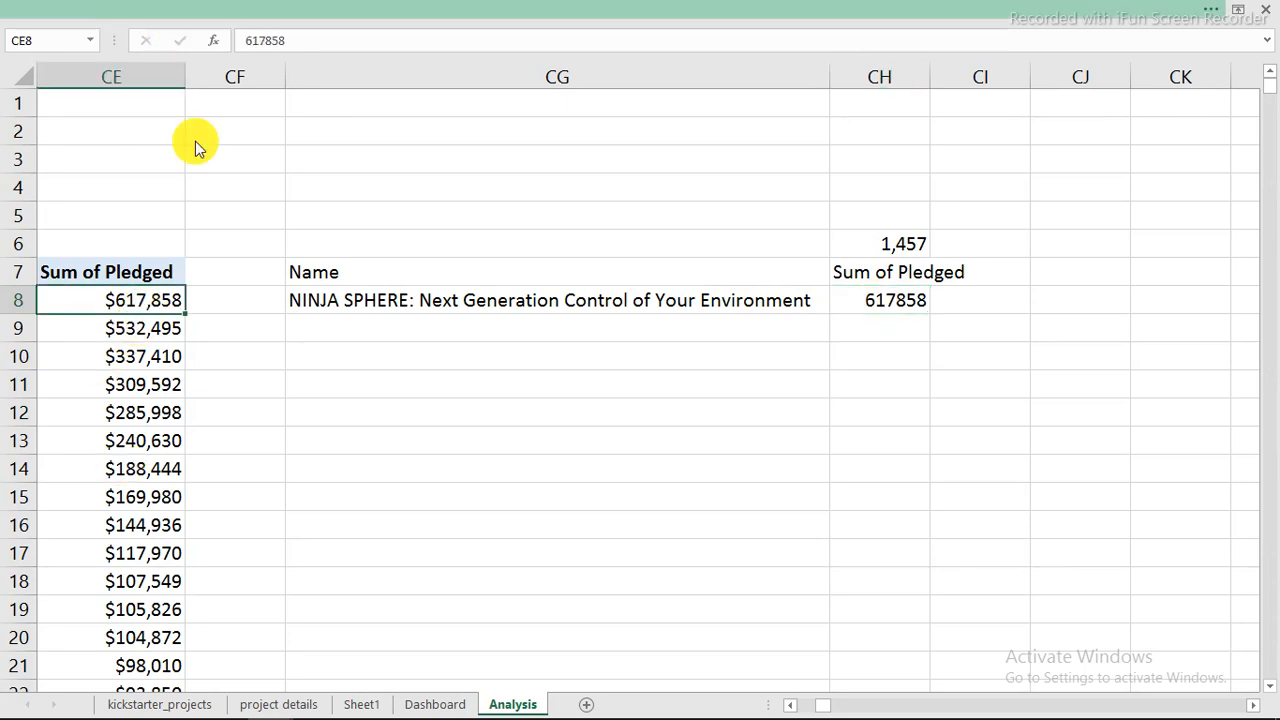
{"action": "left_click", "coordinate": [165, 10]}
{"action": "left_click", "coordinate": [87, 42]}
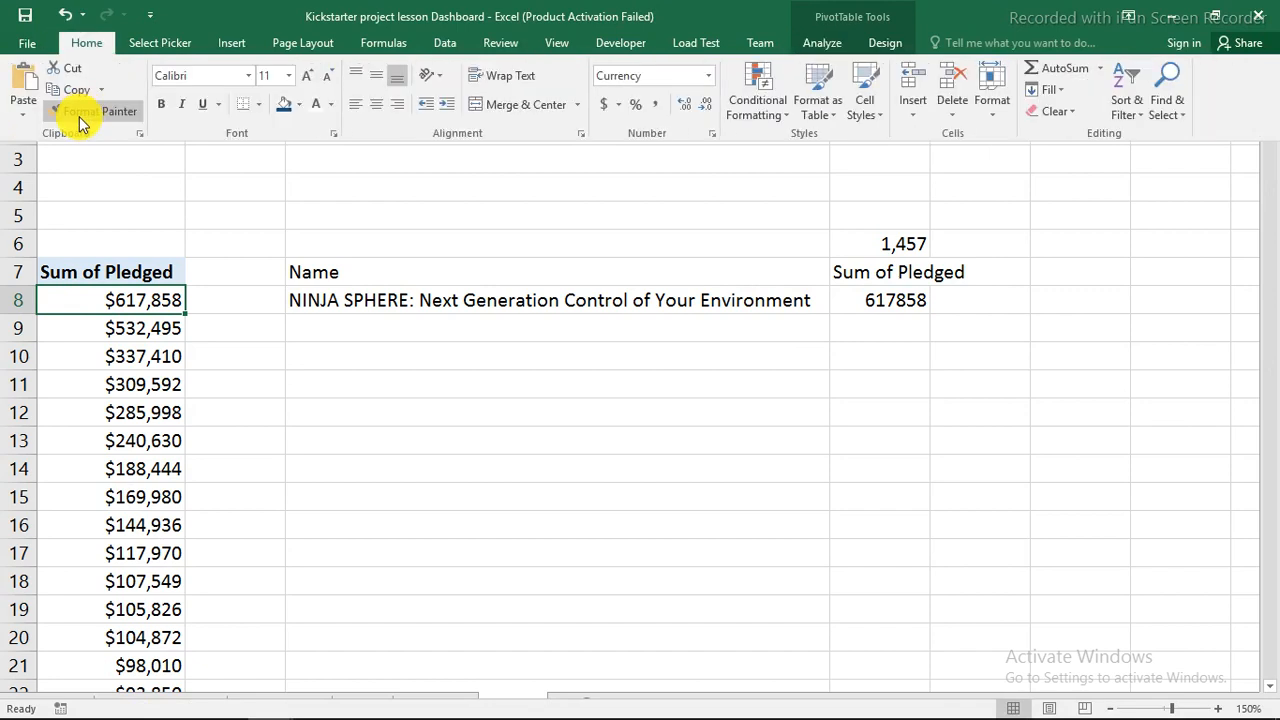
{"action": "left_click", "coordinate": [80, 111]}
{"action": "left_click", "coordinate": [866, 300]}
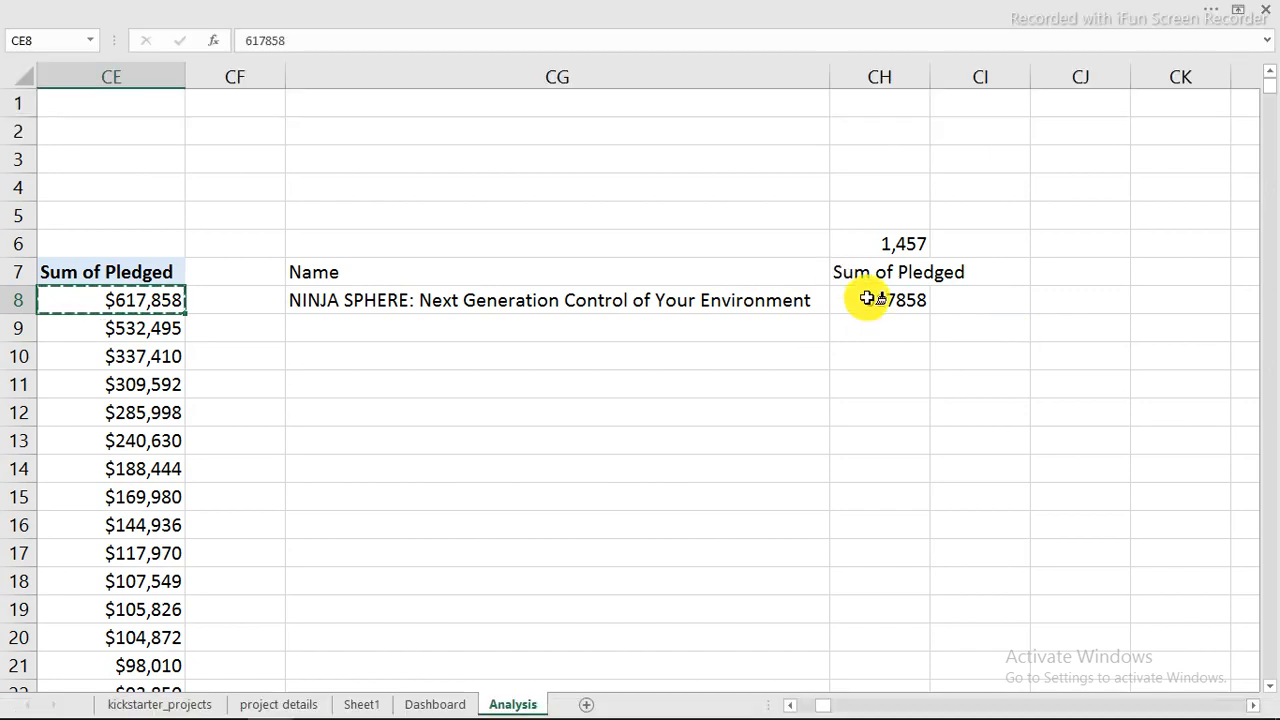
{"action": "left_click", "coordinate": [660, 443]}
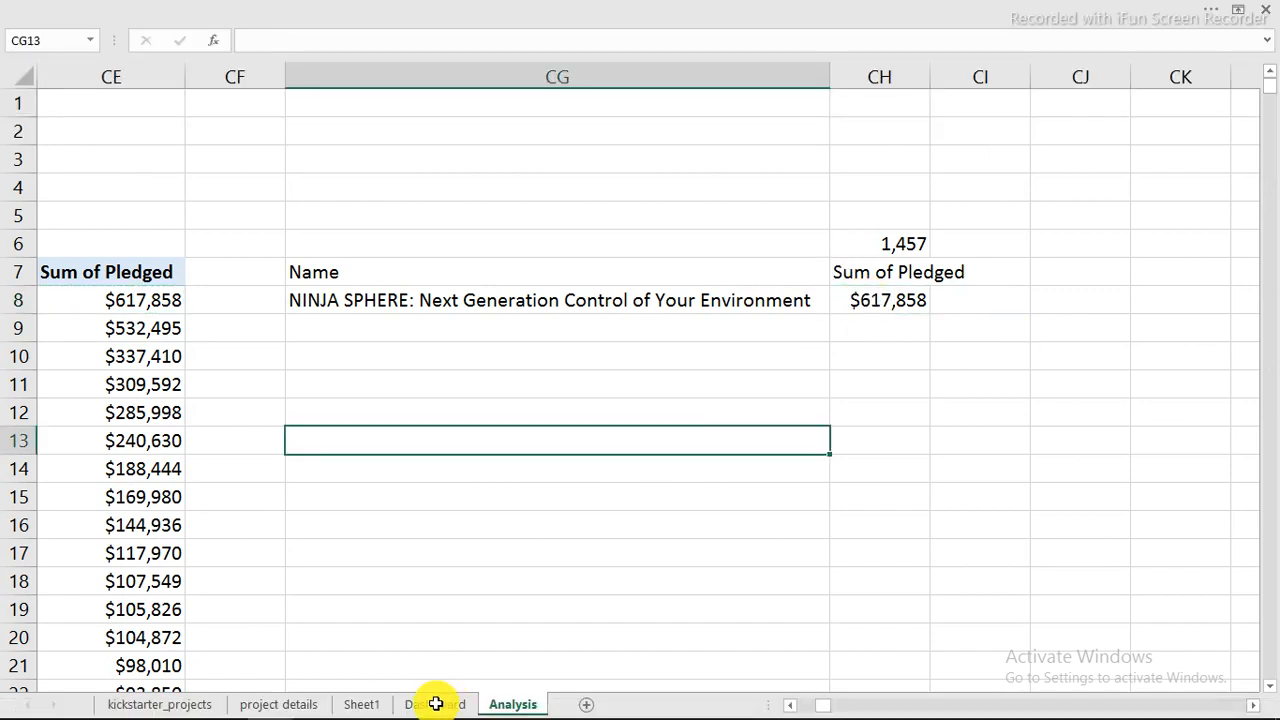
Widen the pledged amount label on the purple bar under the Dashboard's top project name, extending it toward the bar's left end
{"action": "left_click", "coordinate": [435, 704]}
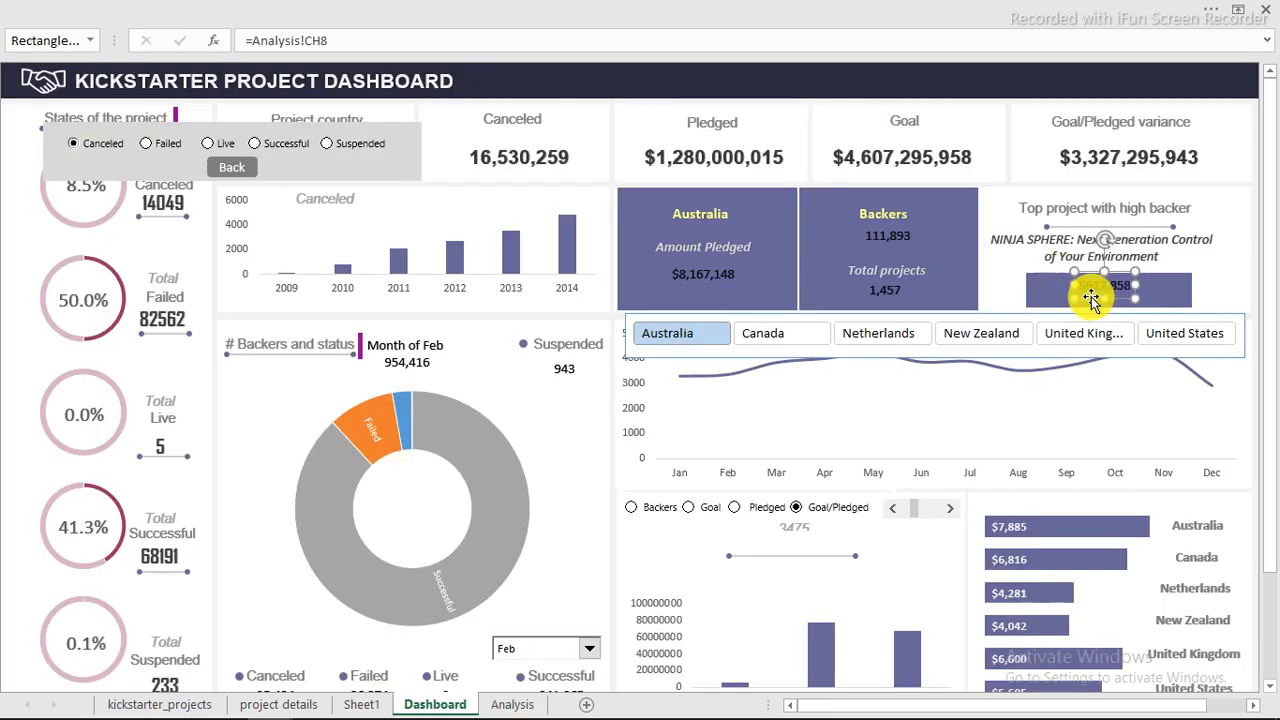
{"action": "left_click_drag", "start_coordinate": [1075, 286], "coordinate": [1041, 290]}
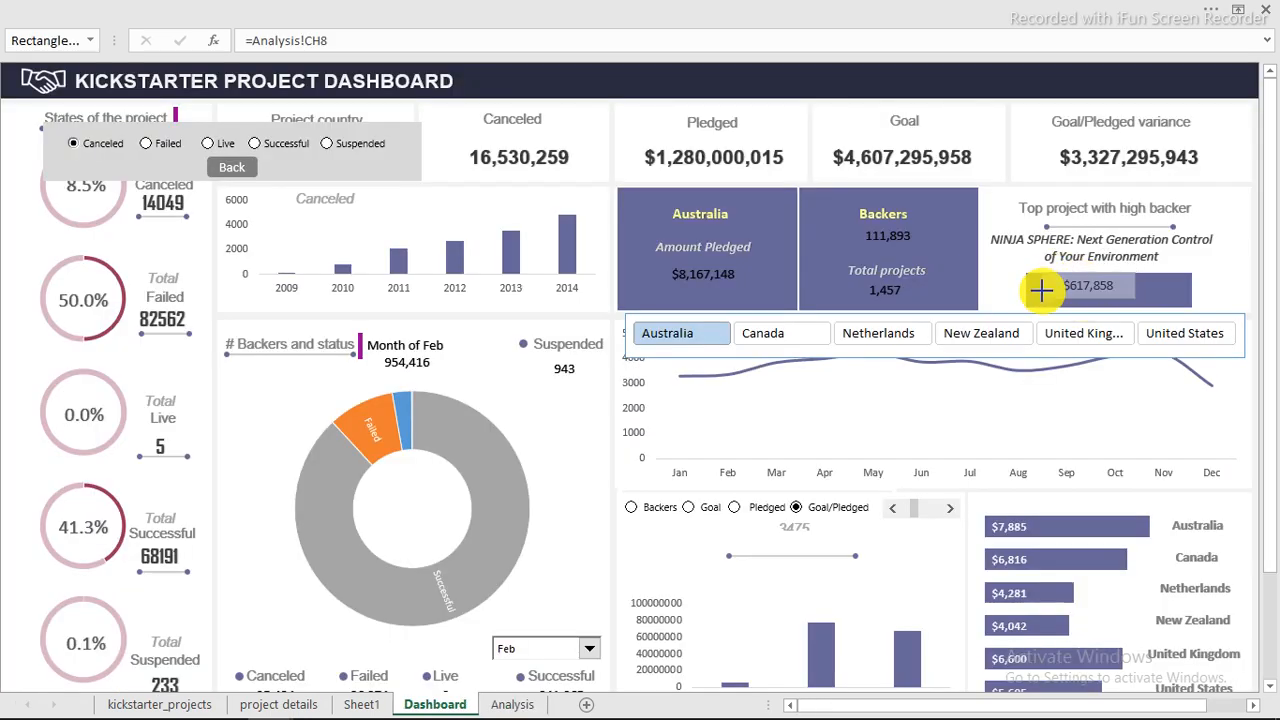